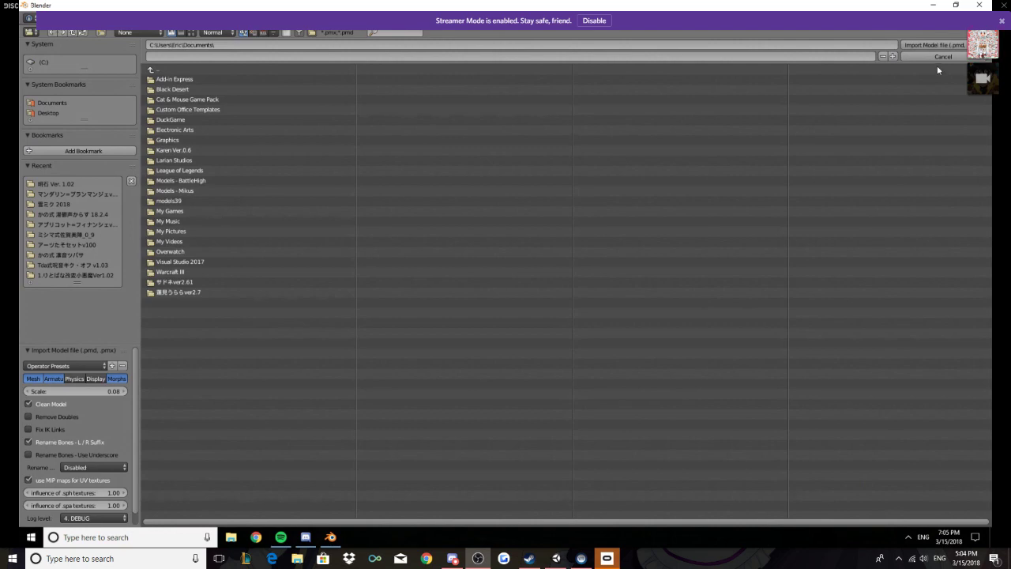
# Import the MMD model Akashi Ver. 1.02.pmx from the 明石 Ver. 1.02 folder inside models39
pyautogui.click(944, 57)
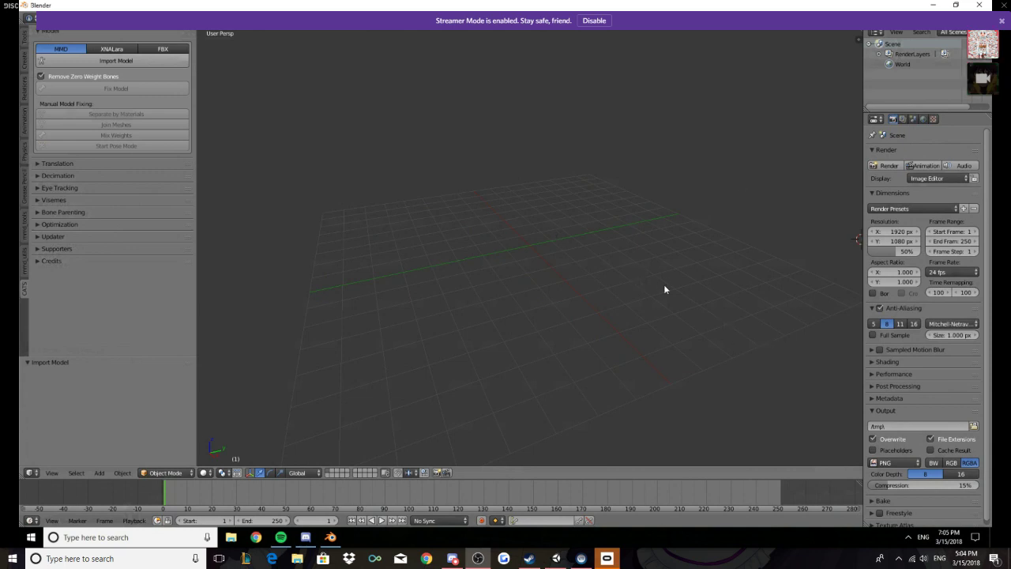
pyautogui.moveTo(655, 276); pyautogui.dragTo(658, 278, button='middle')
pyautogui.click(176, 63)
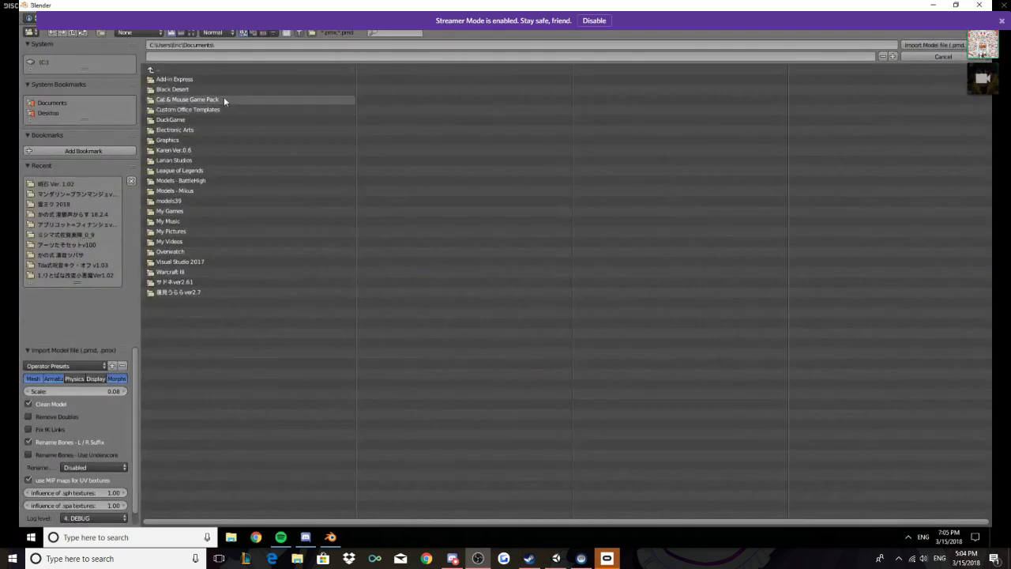
pyautogui.click(222, 201)
pyautogui.click(208, 183)
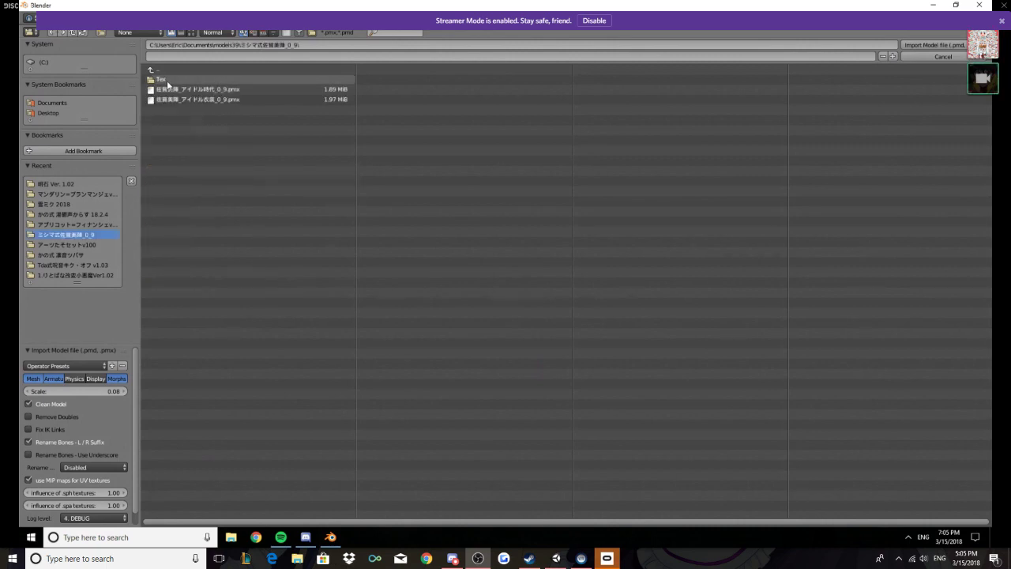
pyautogui.click(160, 70)
pyautogui.click(191, 186)
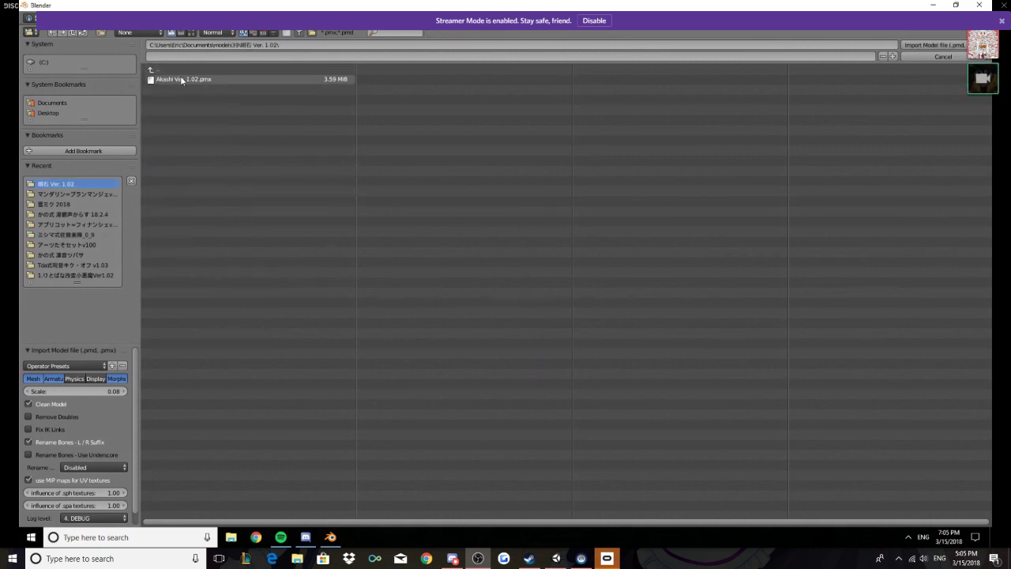
pyautogui.click(182, 79)
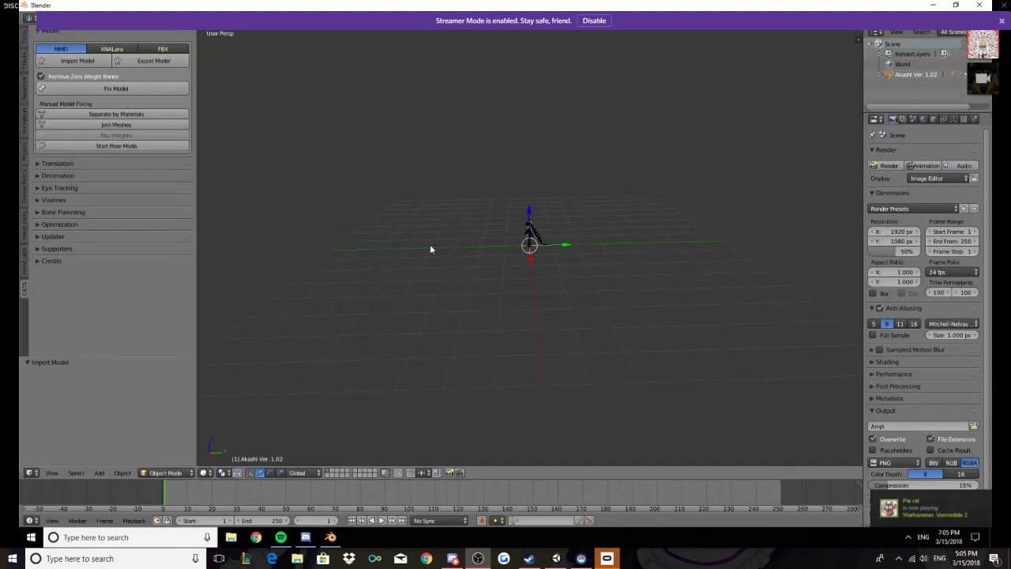
# Run Fix Model on the imported character with zero-weight bone removal enabled, and inspect it from the front
pyautogui.click(151, 88)
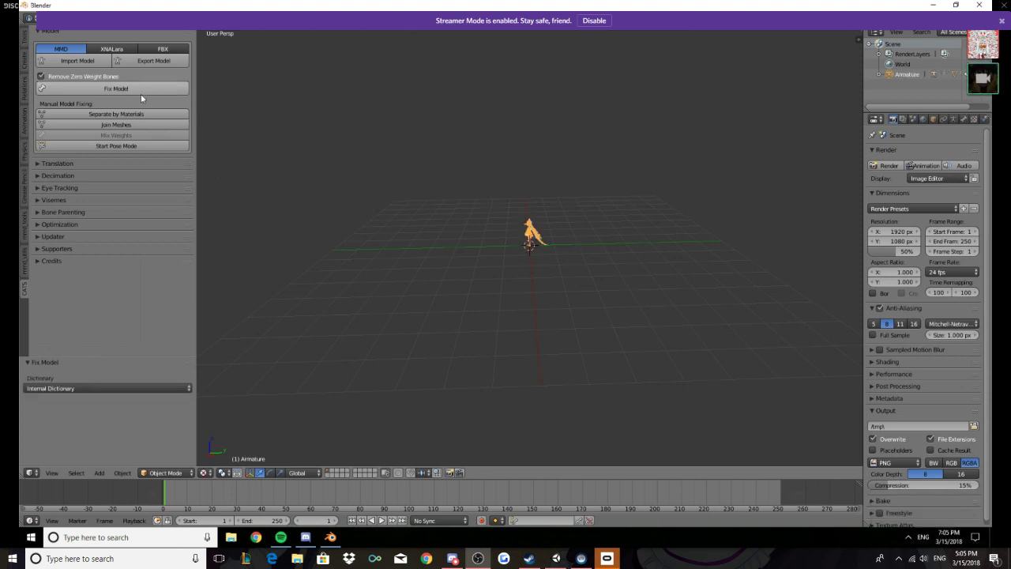
pyautogui.moveTo(454, 217); pyautogui.dragTo(549, 211, button='middle')
pyautogui.scroll(7, 530, 226)
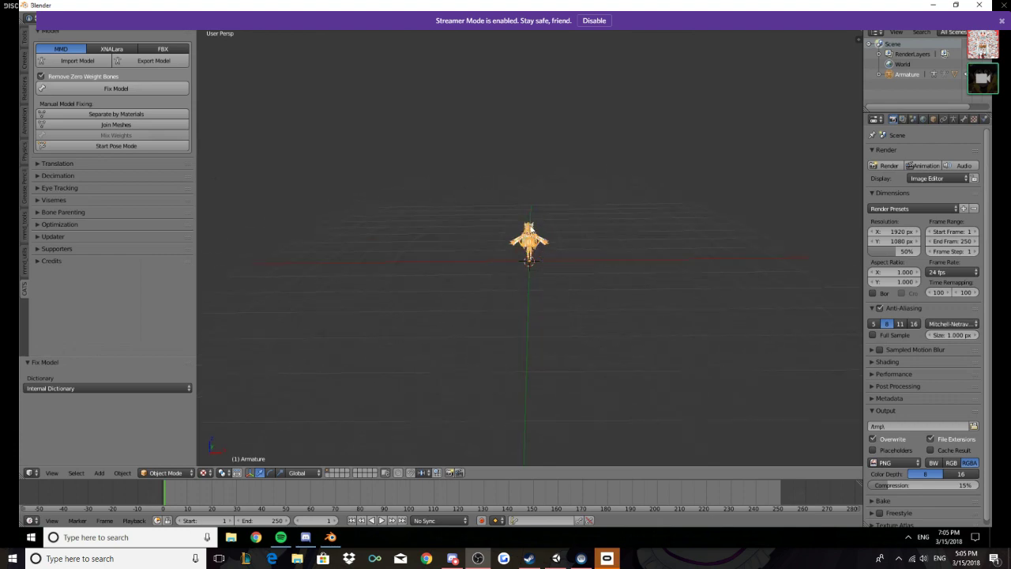
pyautogui.scroll(6, 529, 259)
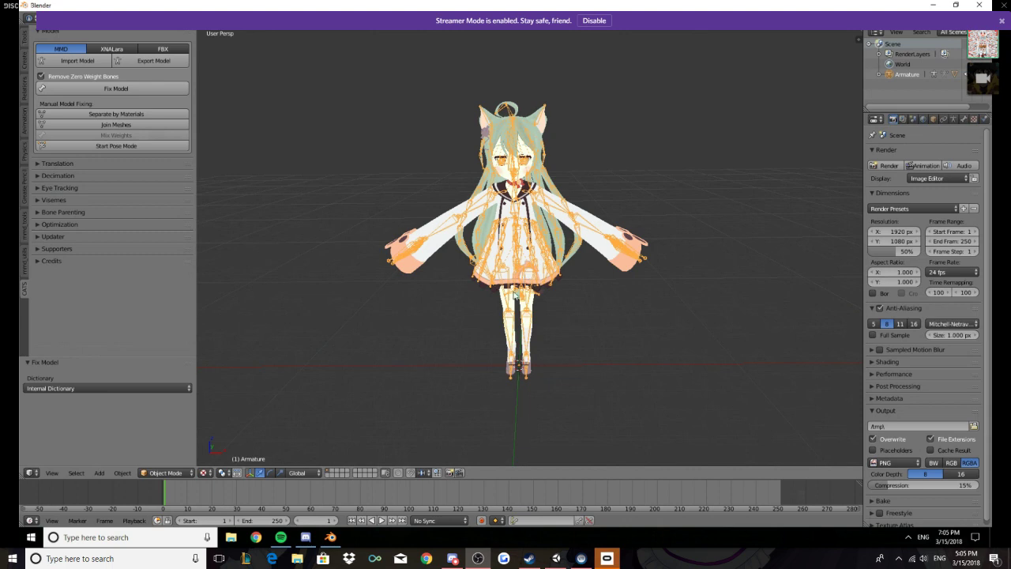
pyautogui.moveTo(463, 313)
pyautogui.mouseDown(button='middle')
pyautogui.moveTo(688, 296)
pyautogui.moveTo(475, 296)
pyautogui.moveTo(455, 313)
pyautogui.mouseUp(button='middle')
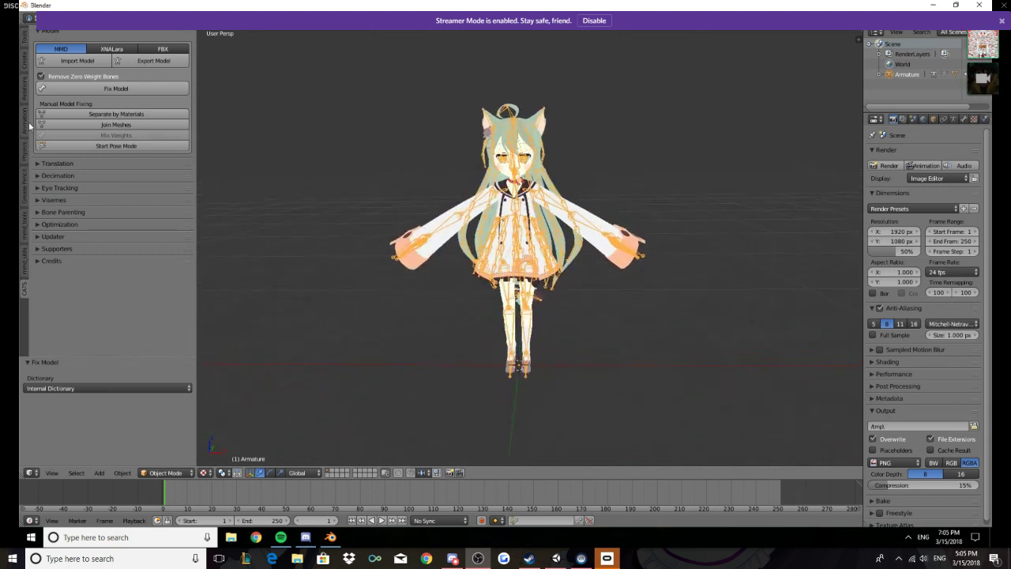
# Translate the model's shape keys, bones, meshes and objects, and materials, and dismiss the Streamer Mode banner
pyautogui.click(45, 166)
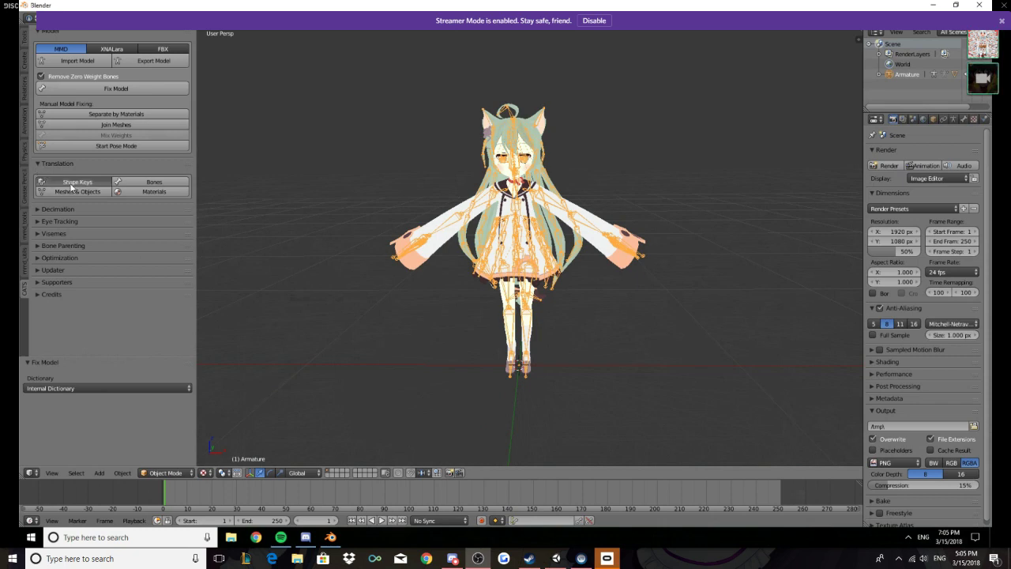
pyautogui.click(72, 183)
pyautogui.click(144, 183)
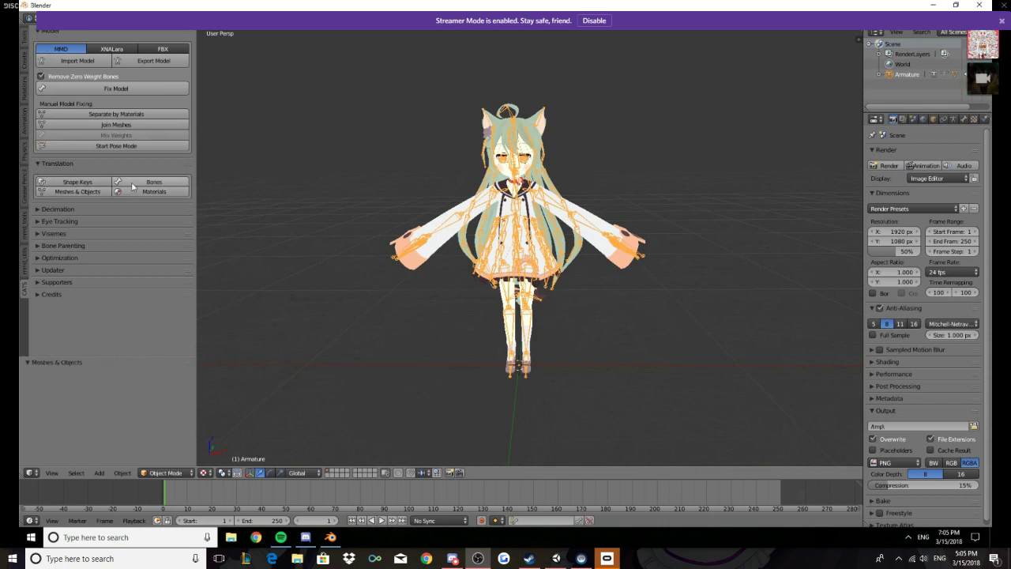
pyautogui.click(141, 193)
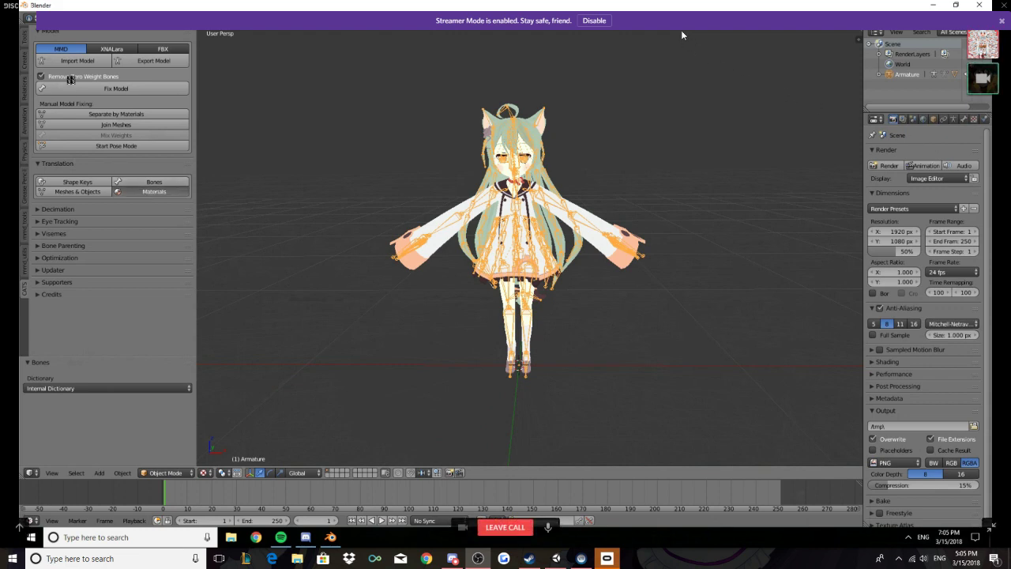
pyautogui.click(1001, 21)
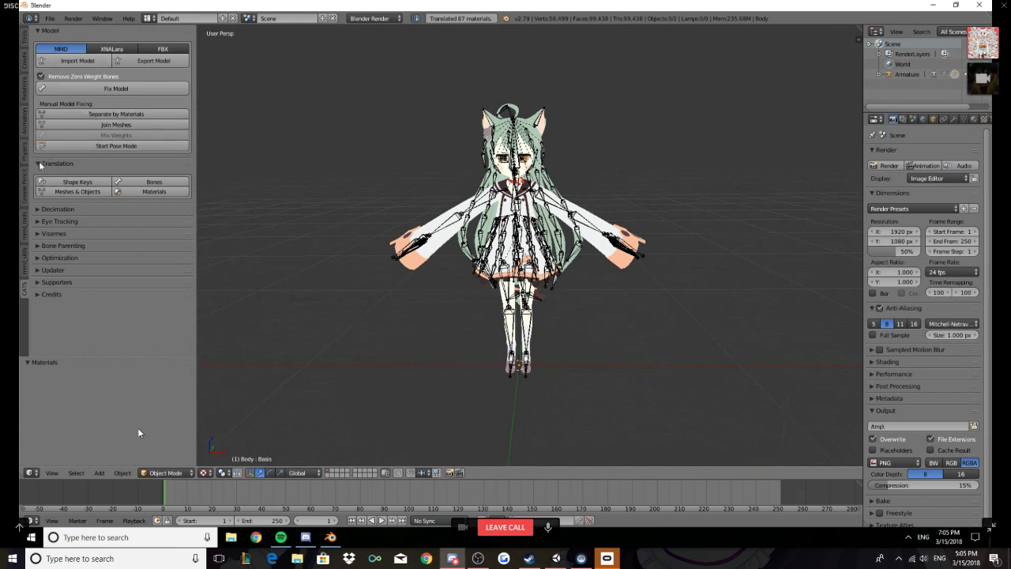
# Collapse the Translation and Model sections and set the optimization mode to Bone Merging
pyautogui.click(39, 163)
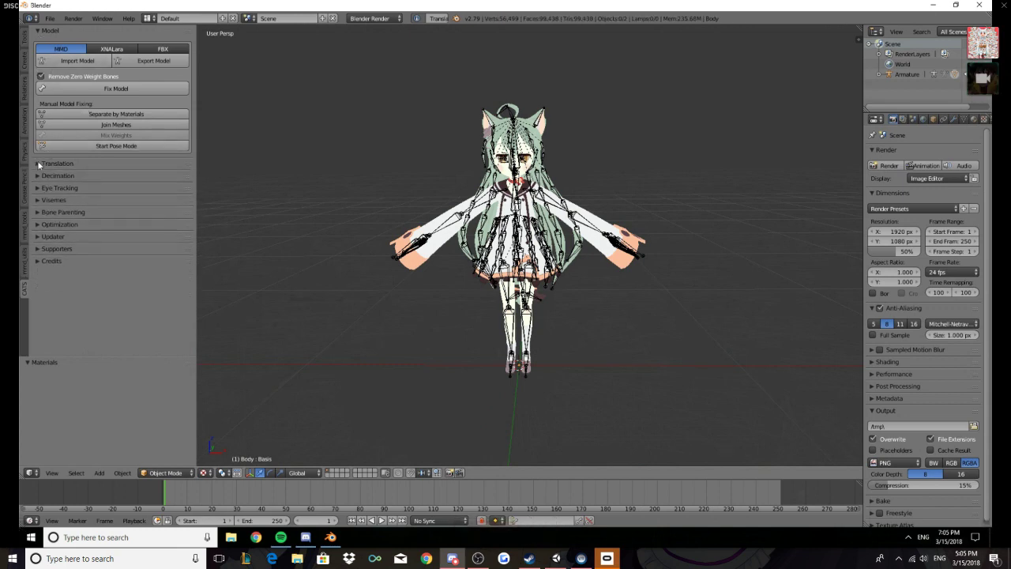
pyautogui.click(40, 30)
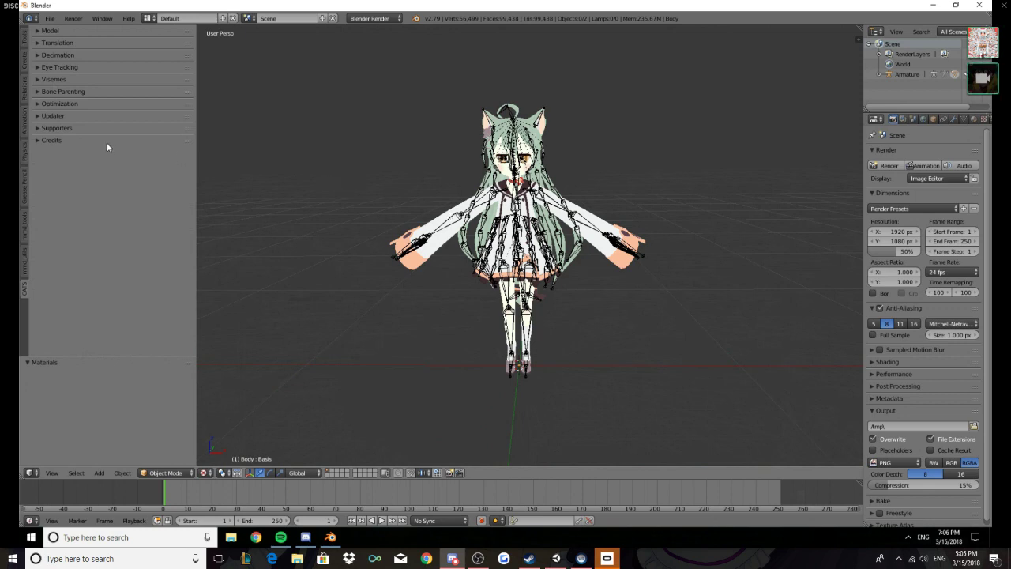
pyautogui.moveTo(308, 181); pyautogui.dragTo(372, 209, button='middle')
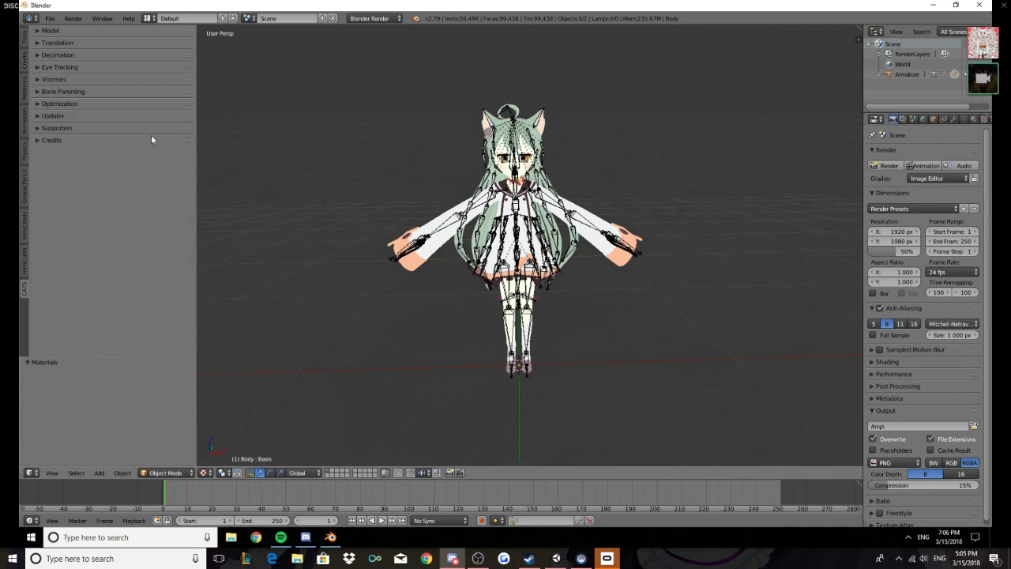
pyautogui.click(39, 103)
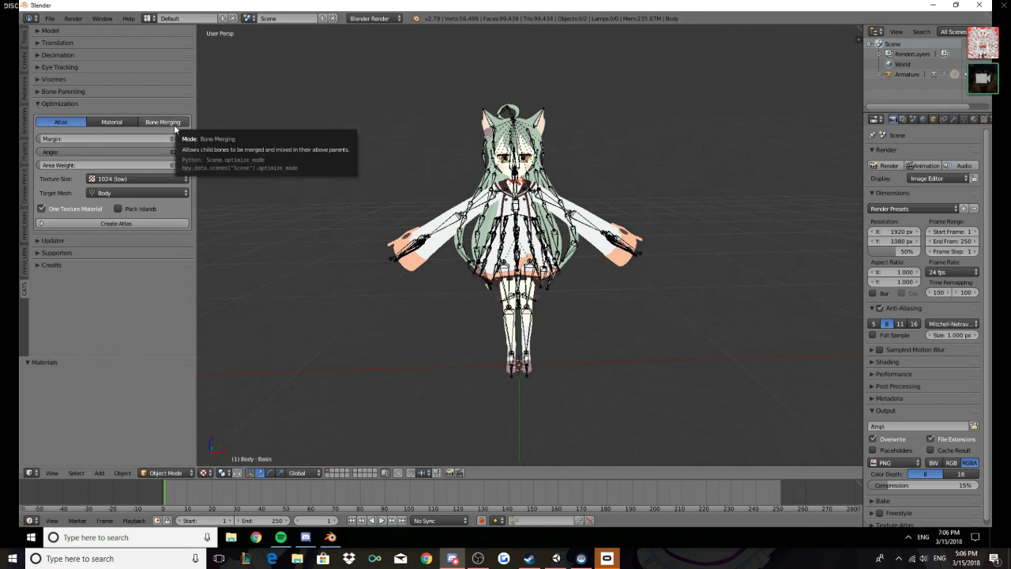
pyautogui.click(169, 123)
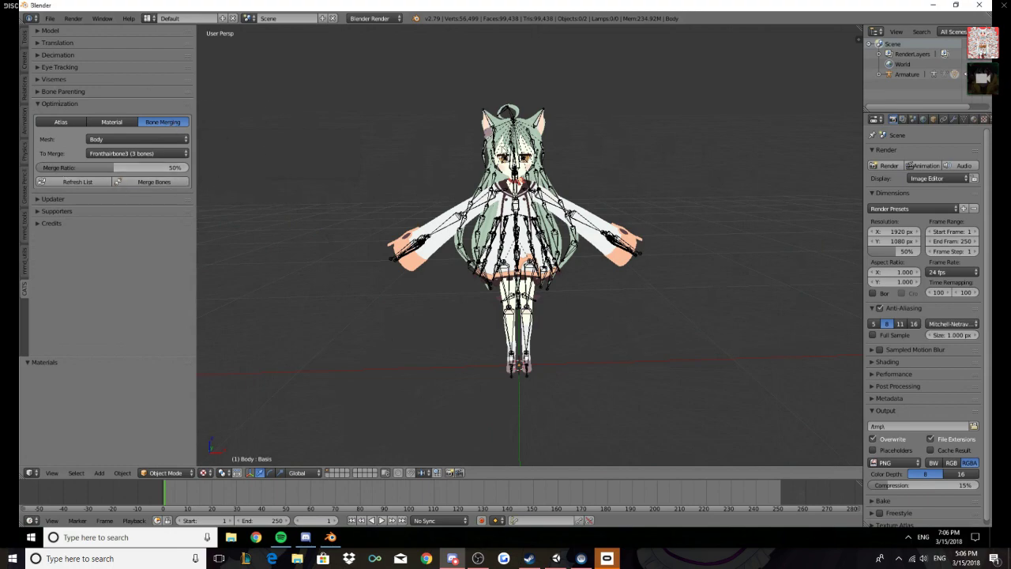
# Merge the Skirt_0_0 bone group of the Body mesh at a 50% merge ratio
pyautogui.moveTo(434, 170); pyautogui.dragTo(361, 200, button='middle')
pyautogui.scroll(3, 489, 287)
pyautogui.moveTo(489, 287); pyautogui.dragTo(506, 261, button='middle')
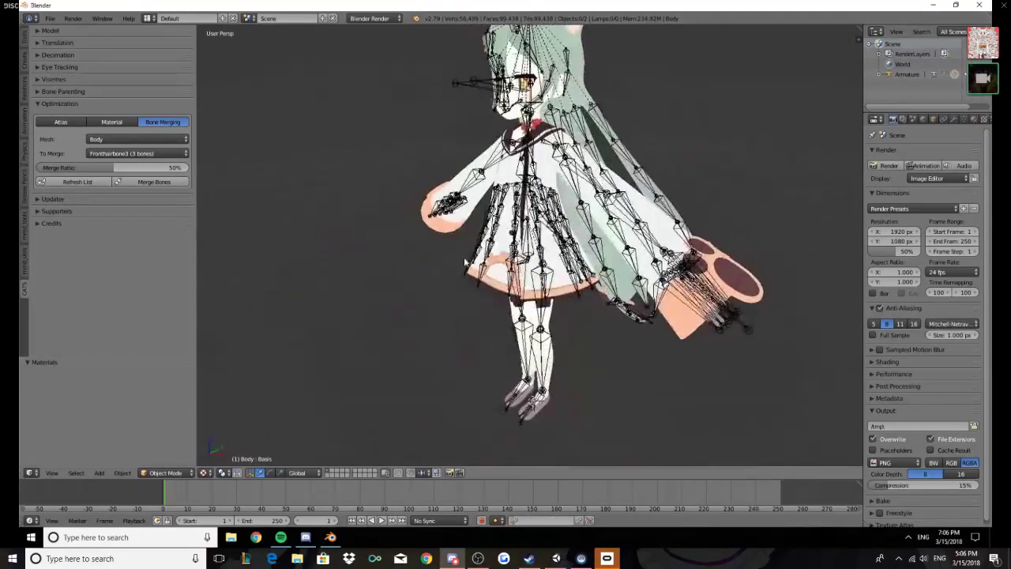
pyautogui.click(153, 141)
pyautogui.click(154, 140)
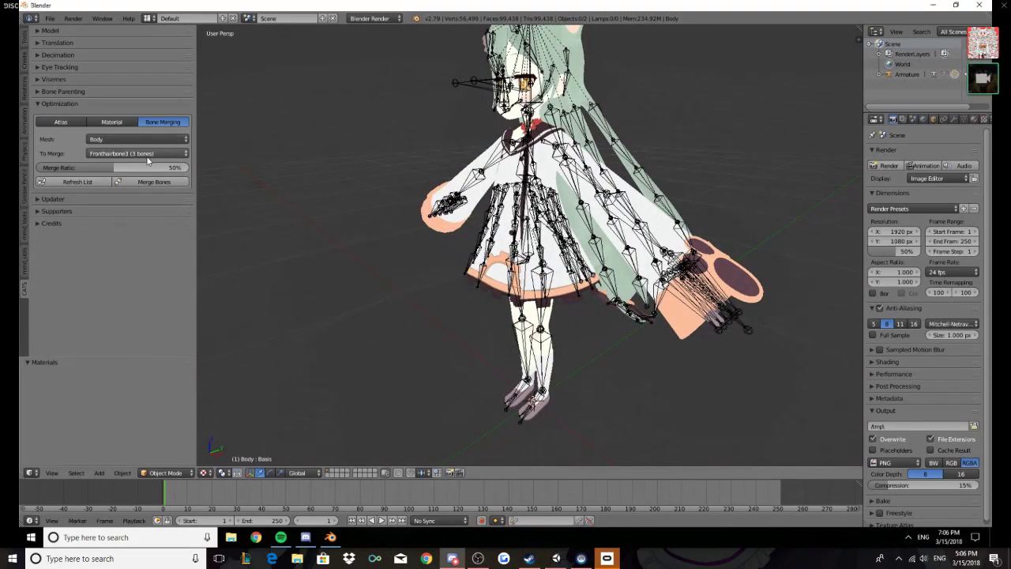
pyautogui.click(108, 153)
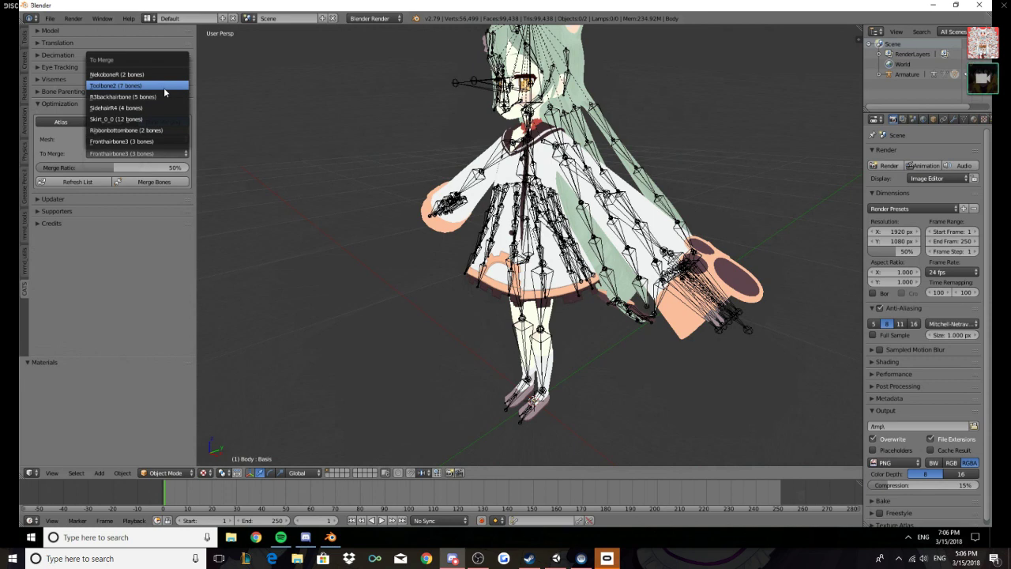
pyautogui.click(165, 120)
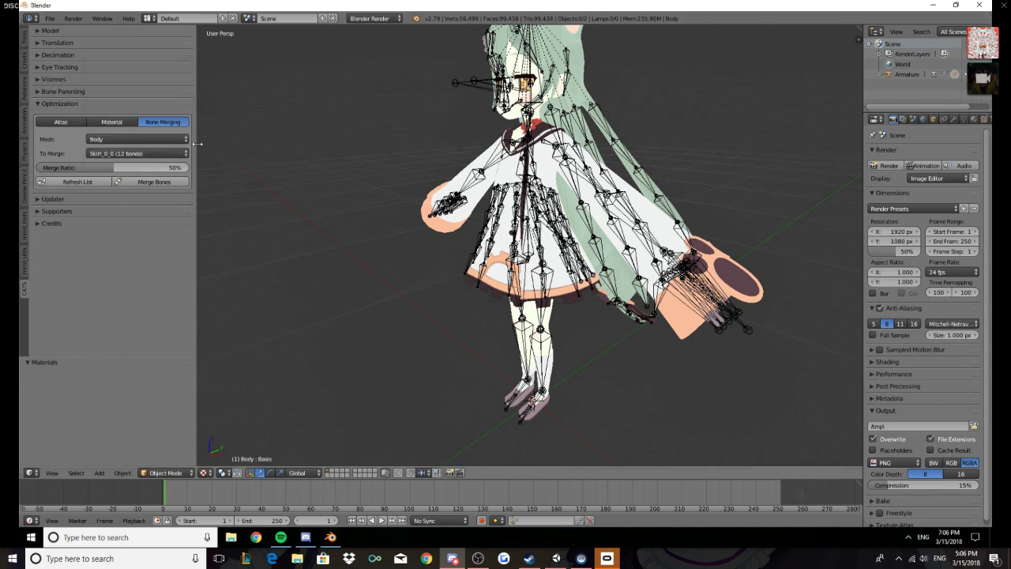
pyautogui.press('KP_1')
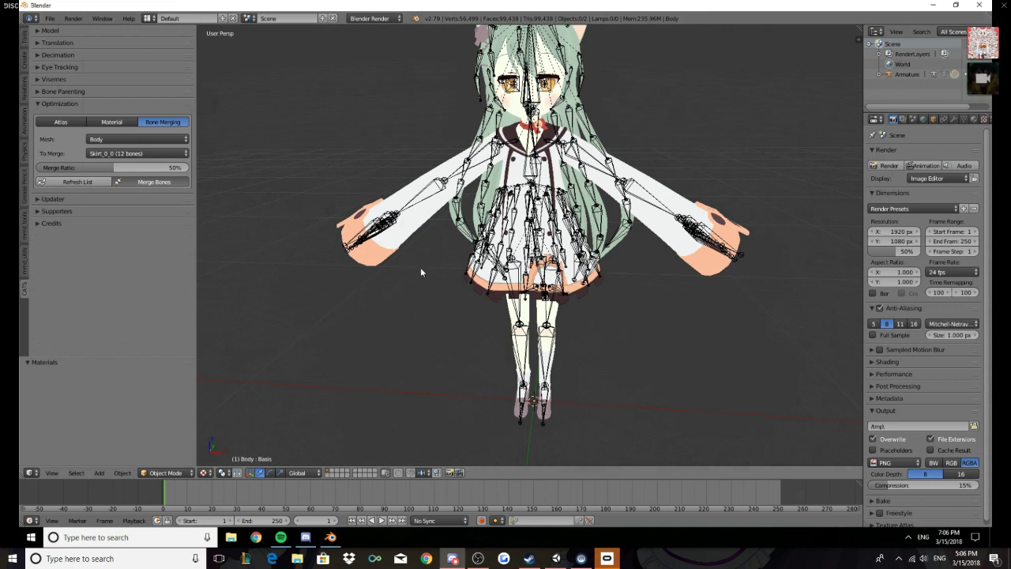
pyautogui.moveTo(568, 267); pyautogui.dragTo(474, 228, button='middle')
# Merge the R3backhairbone group of the Body mesh at a 50% merge ratio
pyautogui.click(136, 153)
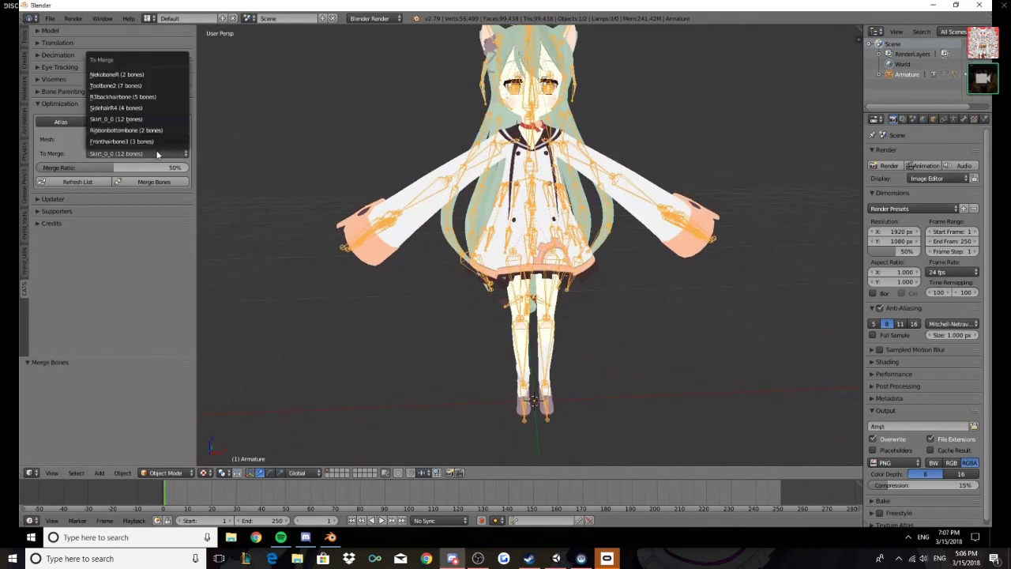
pyautogui.click(139, 86)
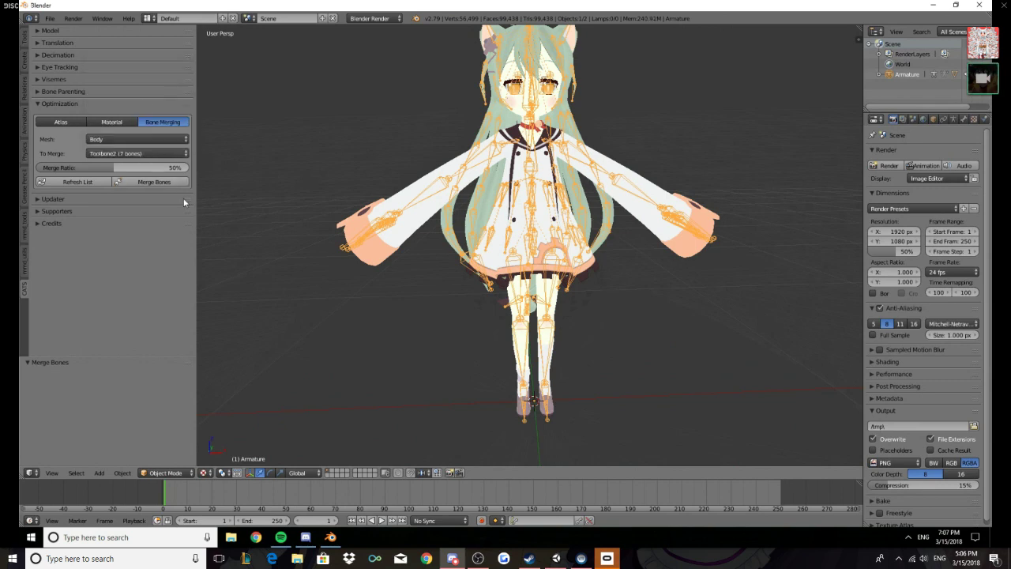
pyautogui.click(146, 153)
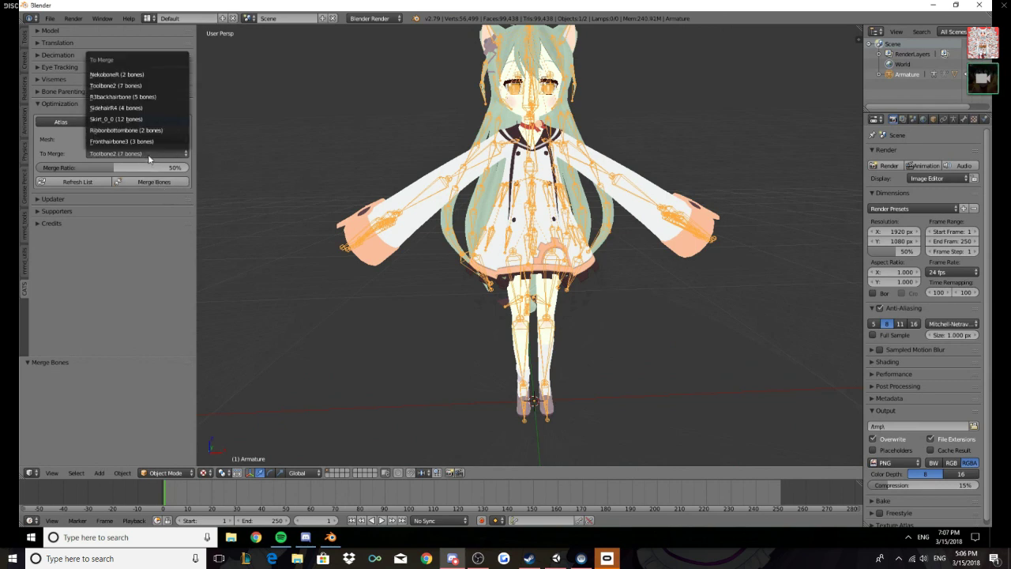
pyautogui.click(142, 97)
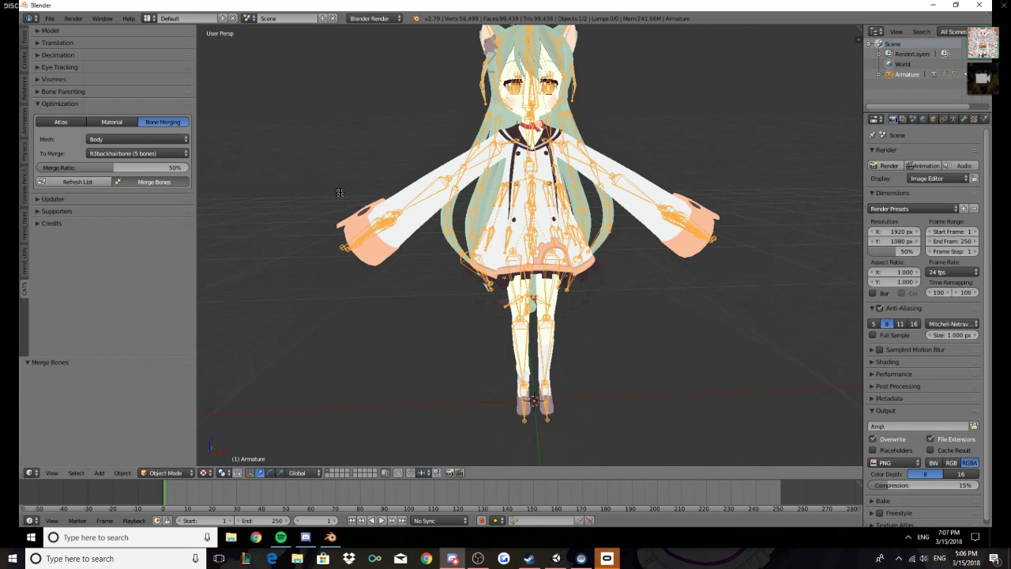
pyautogui.moveTo(340, 192); pyautogui.dragTo(369, 199, button='middle')
# Merge the SidehairR4 bone group of the Body mesh at a 50% merge ratio
pyautogui.click(170, 153)
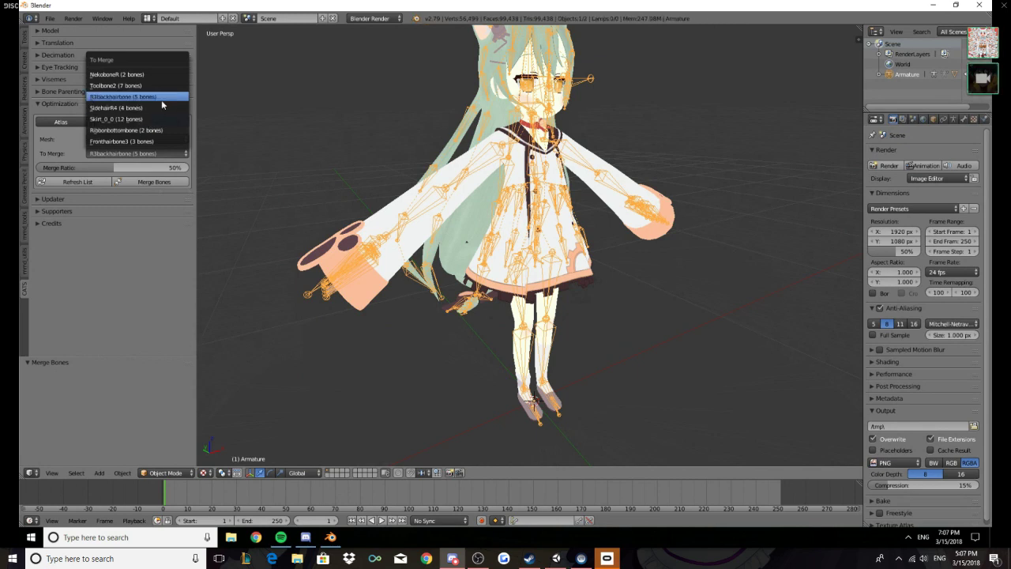
pyautogui.click(163, 108)
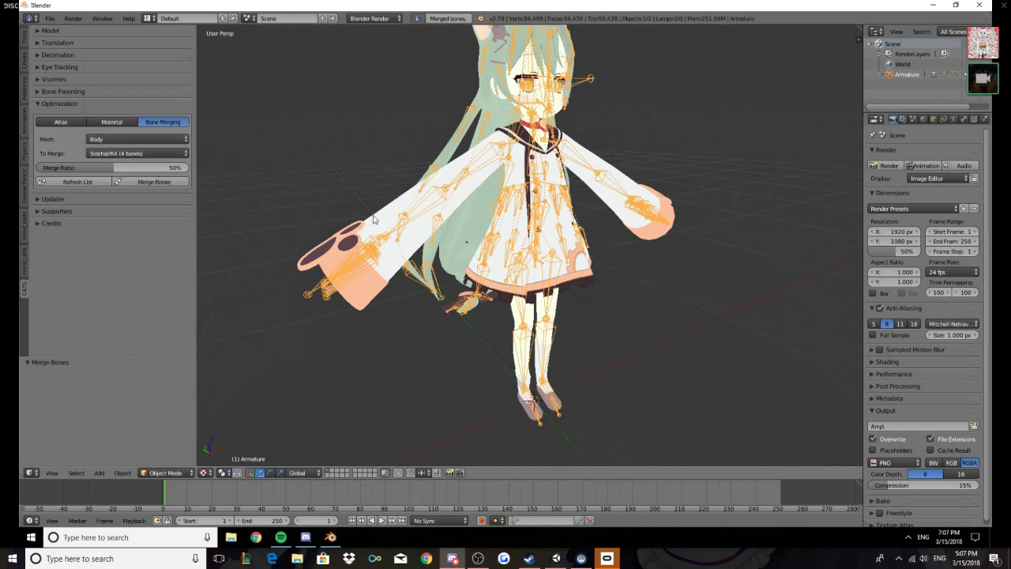
pyautogui.click(128, 154)
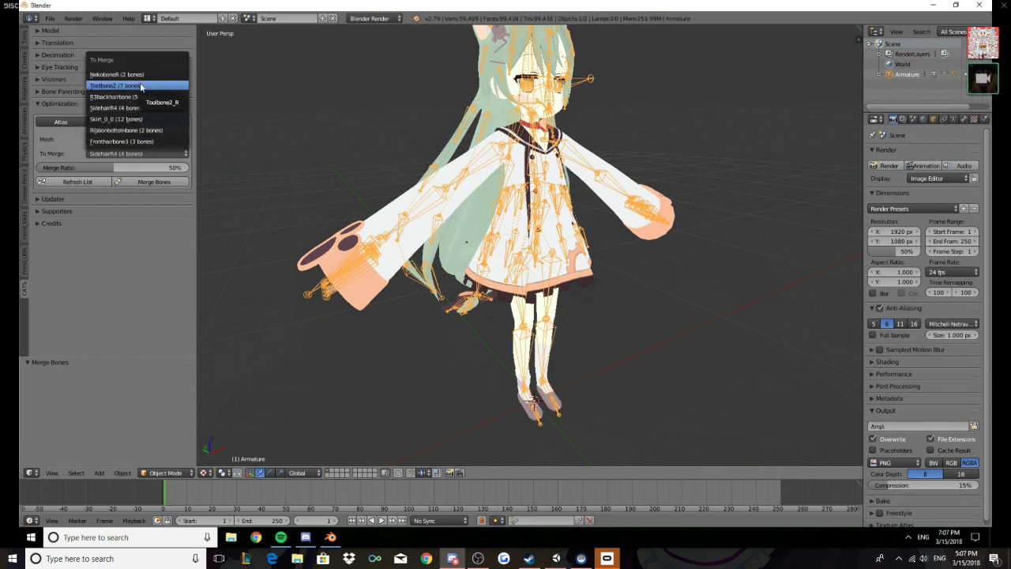
pyautogui.click(330, 103)
pyautogui.moveTo(316, 139)
pyautogui.mouseDown(button='middle')
pyautogui.moveTo(373, 122)
pyautogui.moveTo(523, 297)
pyautogui.moveTo(442, 264)
pyautogui.moveTo(220, 232)
pyautogui.mouseUp(button='middle')
# Merge the Ribbonbottombone group of the Body mesh at a 50% merge ratio
pyautogui.click(133, 153)
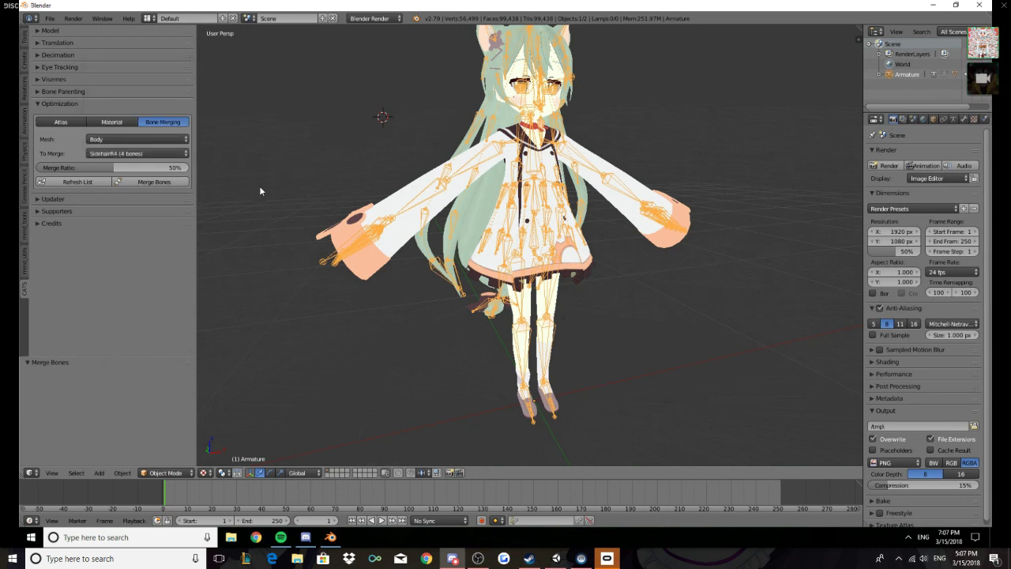
pyautogui.click(136, 154)
pyautogui.click(145, 130)
pyautogui.moveTo(237, 158); pyautogui.dragTo(524, 182, button='middle')
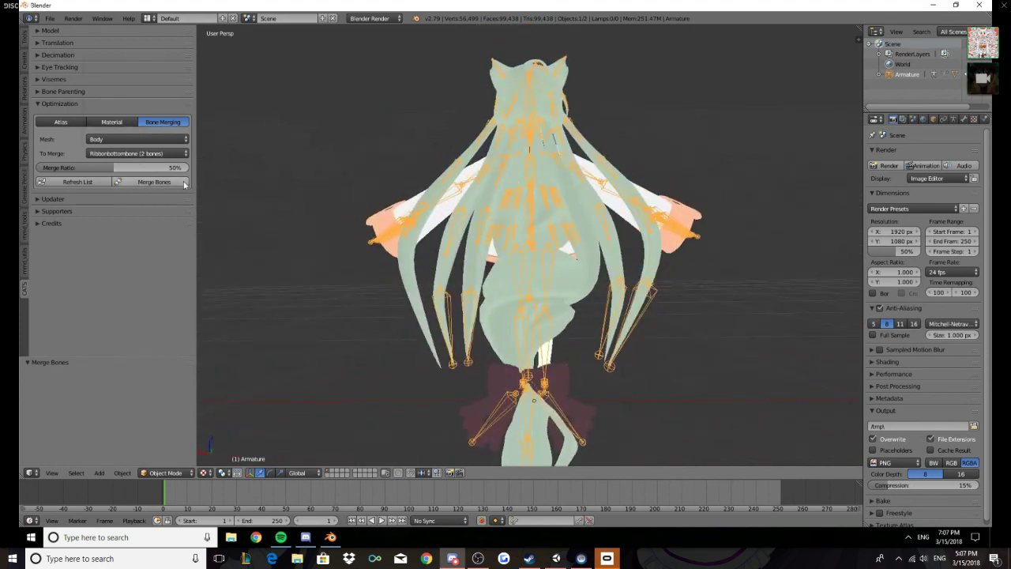
pyautogui.click(154, 182)
# Merge the Fronthairbone3 group of the Body mesh at 50% and check the remaining bones on the model
pyautogui.click(137, 153)
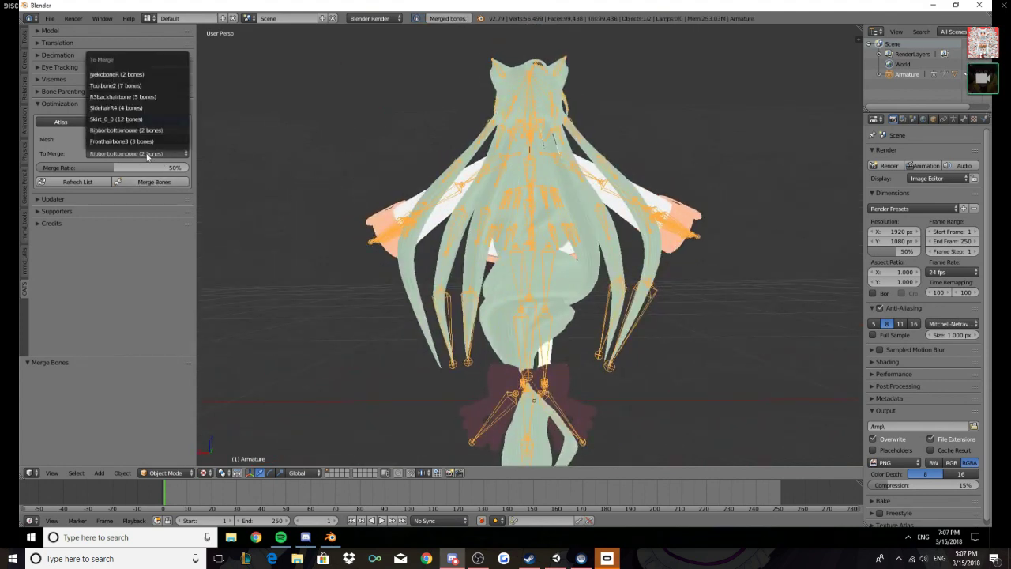
pyautogui.click(131, 145)
pyautogui.click(154, 182)
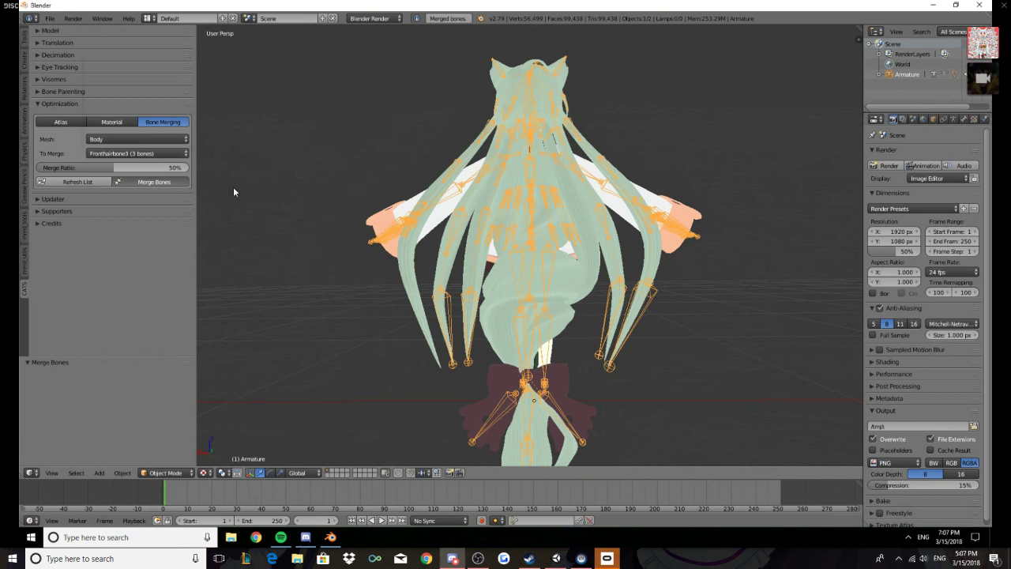
pyautogui.moveTo(265, 188); pyautogui.dragTo(901, 225, button='middle')
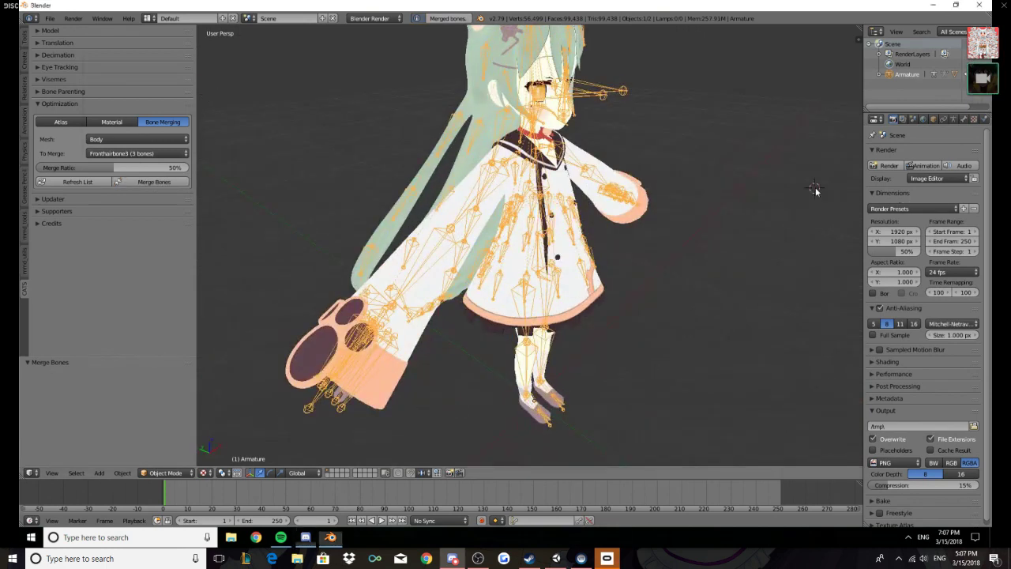
# Collapse the CATS Optimization settings and open the Bone Parenting settings
pyautogui.moveTo(817, 192); pyautogui.dragTo(714, 239, button='middle')
pyautogui.scroll(-3, 662, 252)
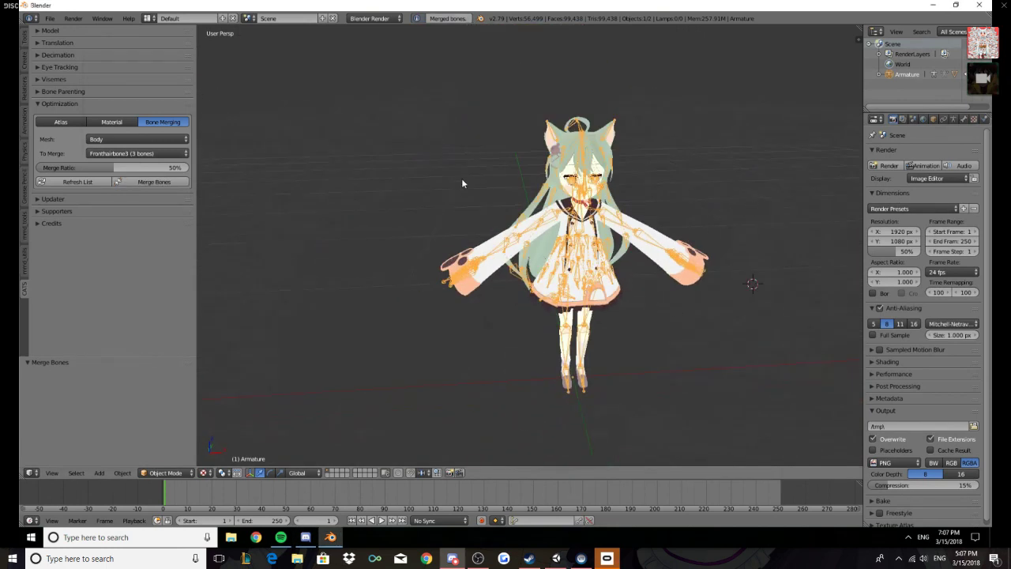
pyautogui.scroll(2, 462, 183)
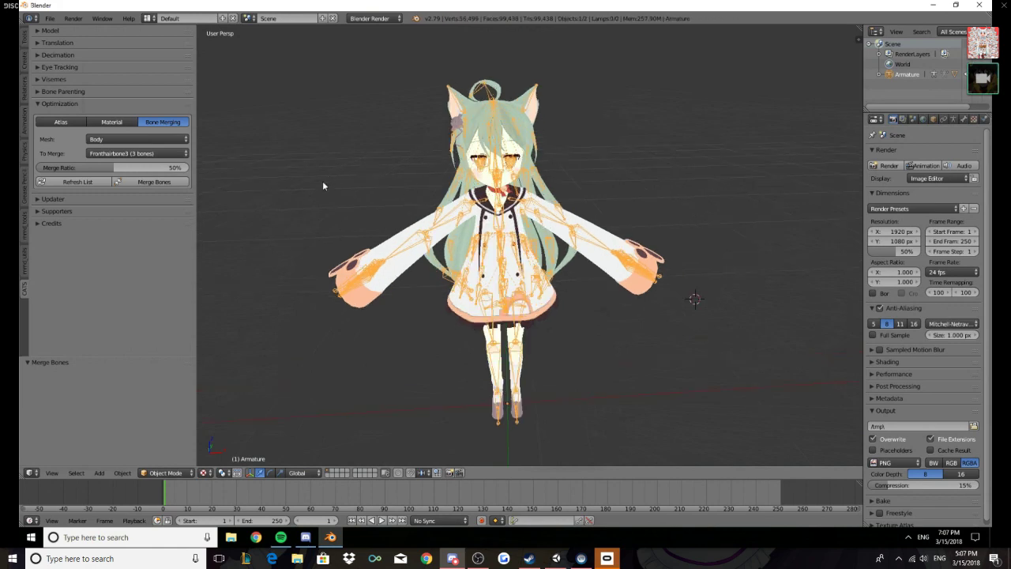
pyautogui.click(39, 104)
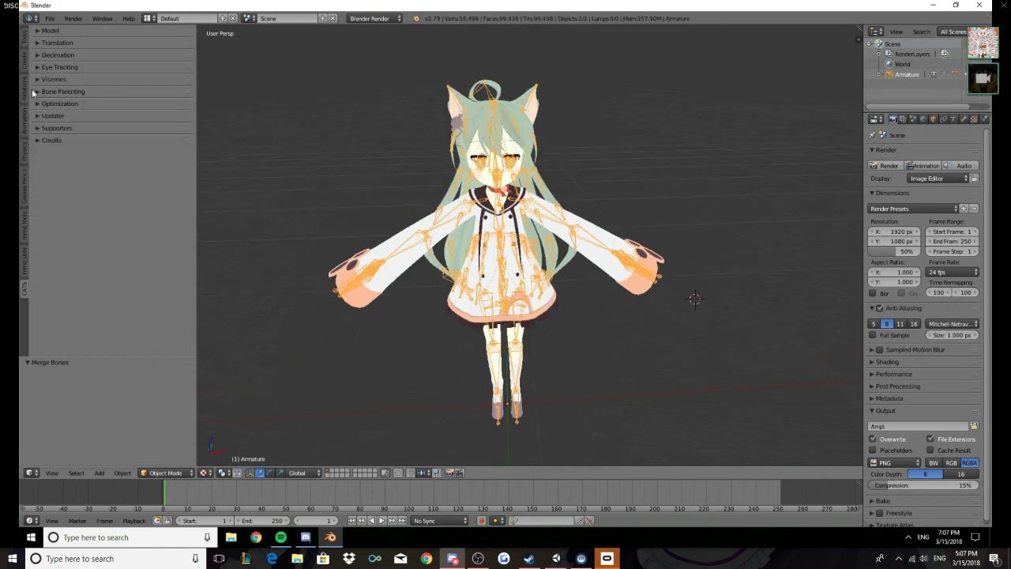
pyautogui.click(35, 92)
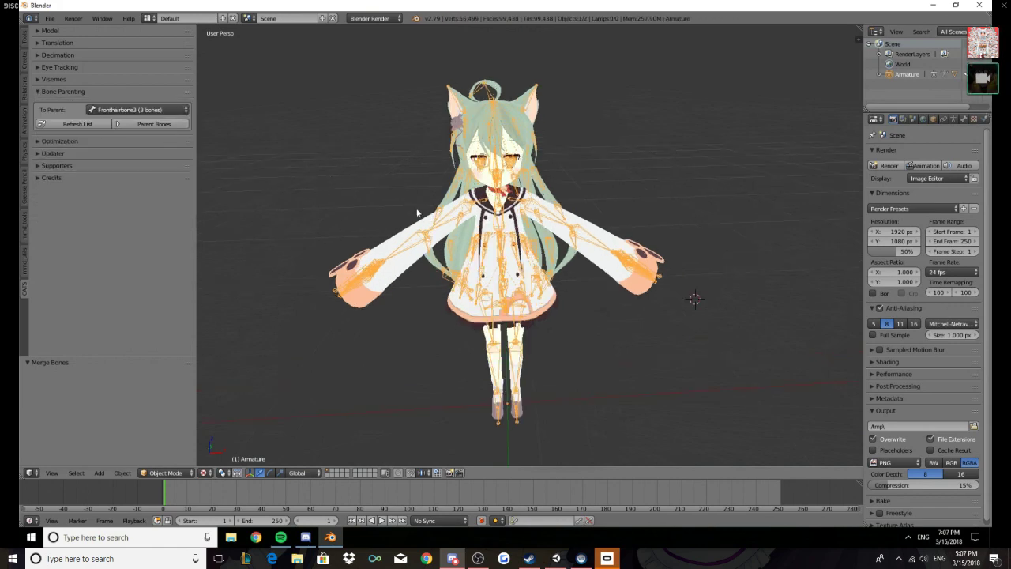
pyautogui.moveTo(417, 211); pyautogui.dragTo(394, 188, button='middle')
pyautogui.moveTo(651, 183); pyautogui.dragTo(662, 182, button='middle')
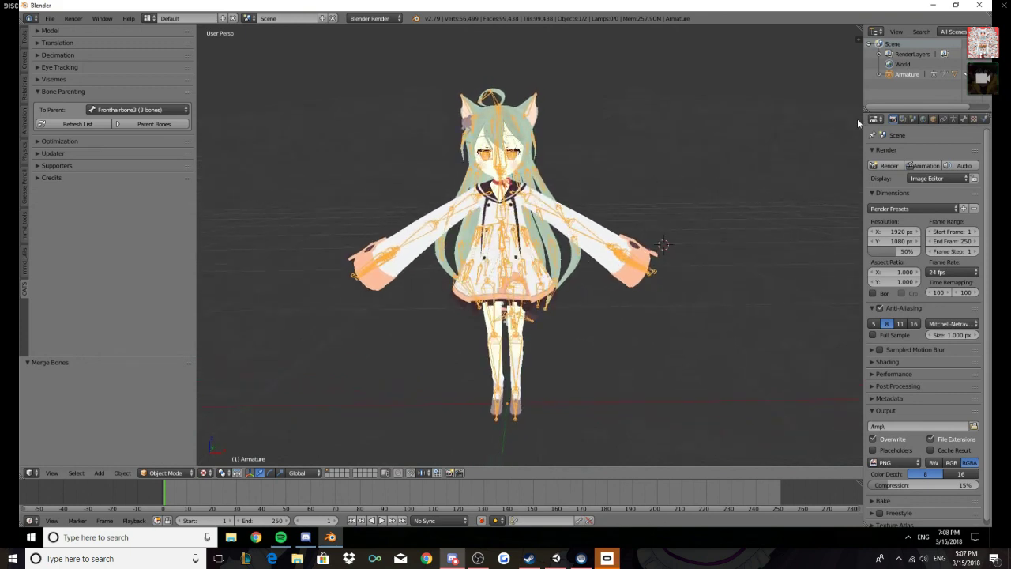
# Widen the outliner and examine the armature's bone hierarchy under Hips and Spine, including the skirt bones
pyautogui.moveTo(866, 119); pyautogui.dragTo(776, 119)
pyautogui.press('KP_Add')
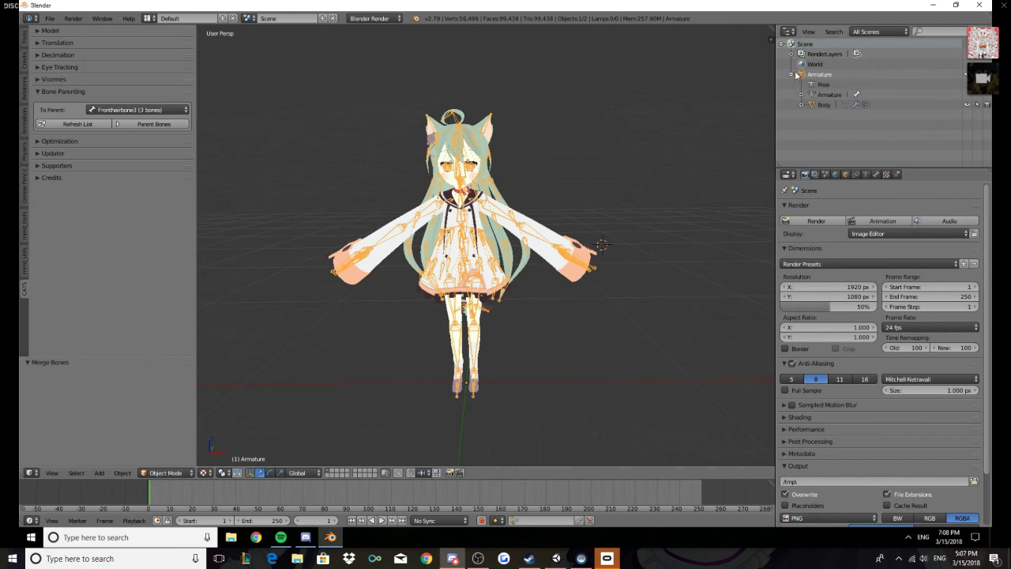
pyautogui.click(802, 94)
pyautogui.click(813, 105)
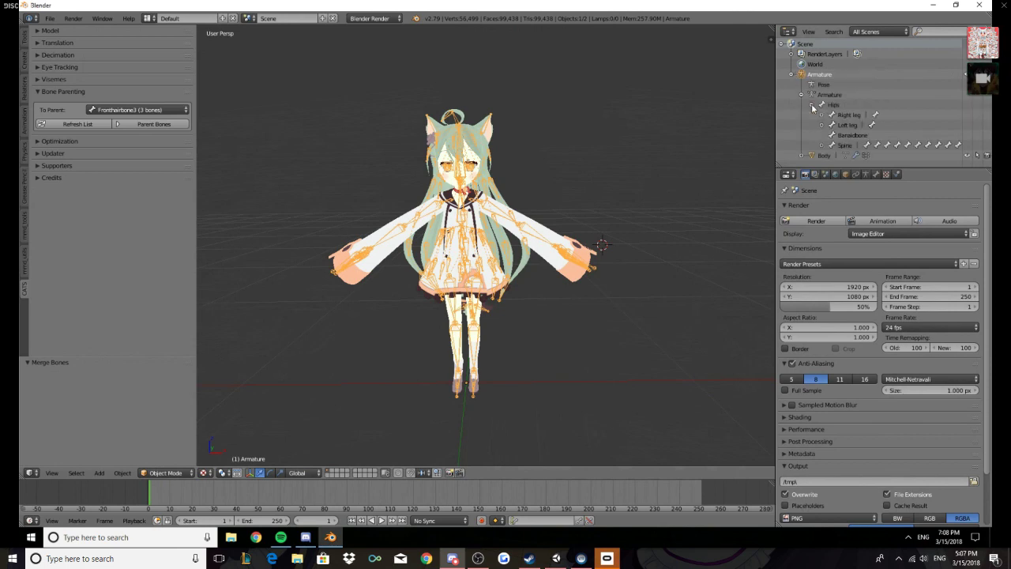
pyautogui.click(823, 145)
pyautogui.scroll(-3, 830, 144)
pyautogui.scroll(-3, 839, 129)
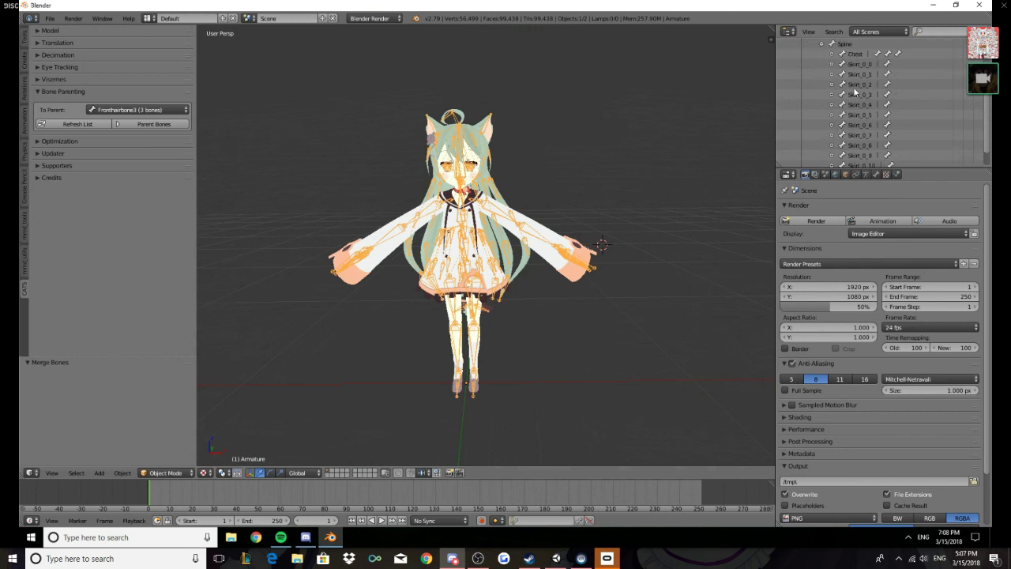
pyautogui.scroll(-2, 860, 83)
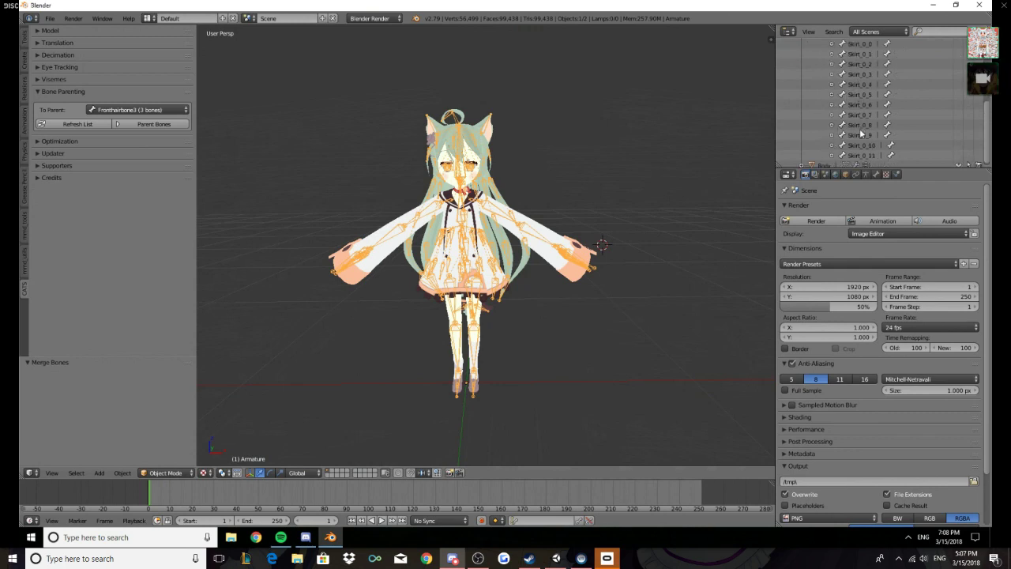
pyautogui.scroll(2, 861, 118)
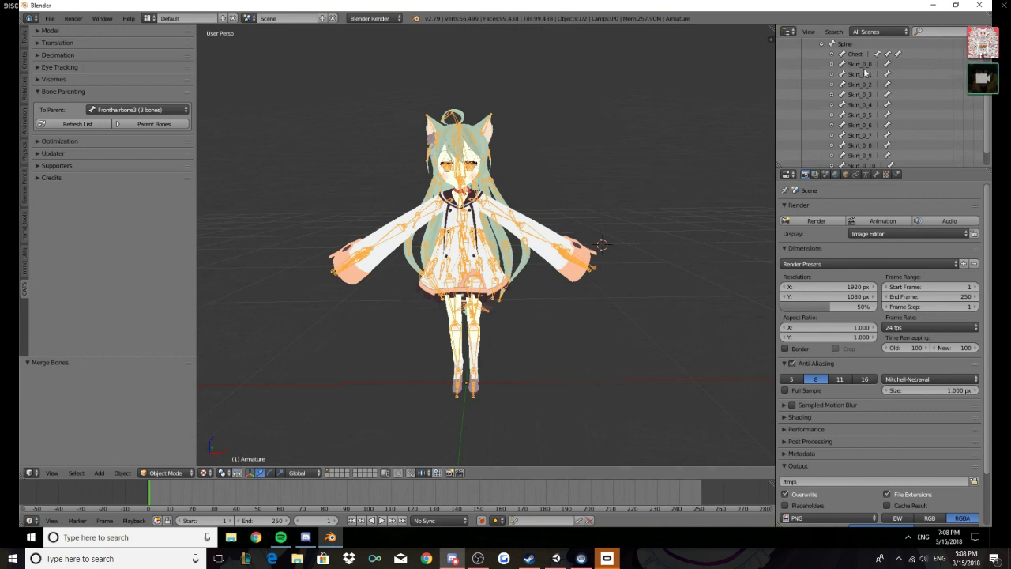
pyautogui.scroll(3, 832, 63)
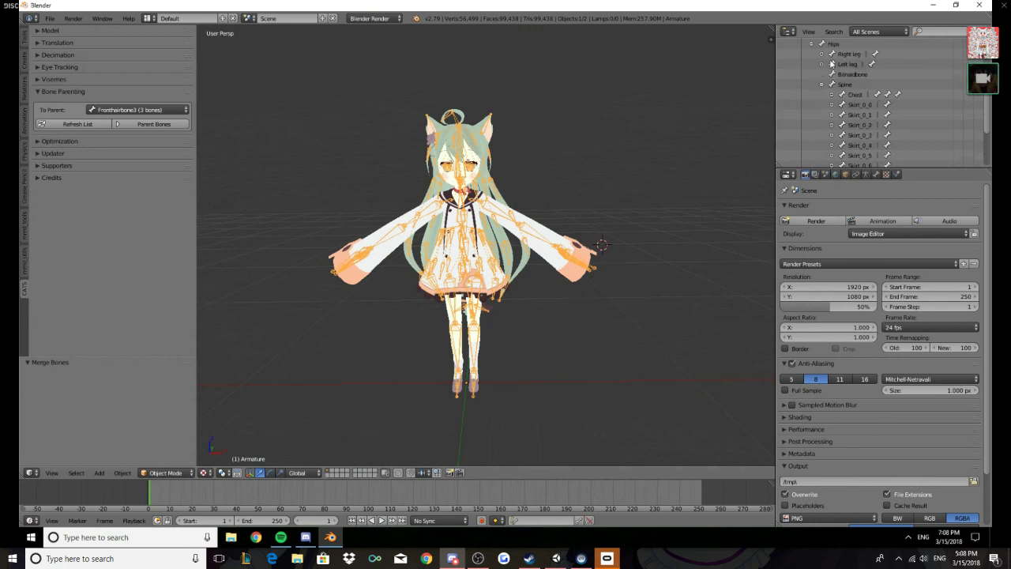
pyautogui.scroll(4, 826, 91)
pyautogui.click(803, 94)
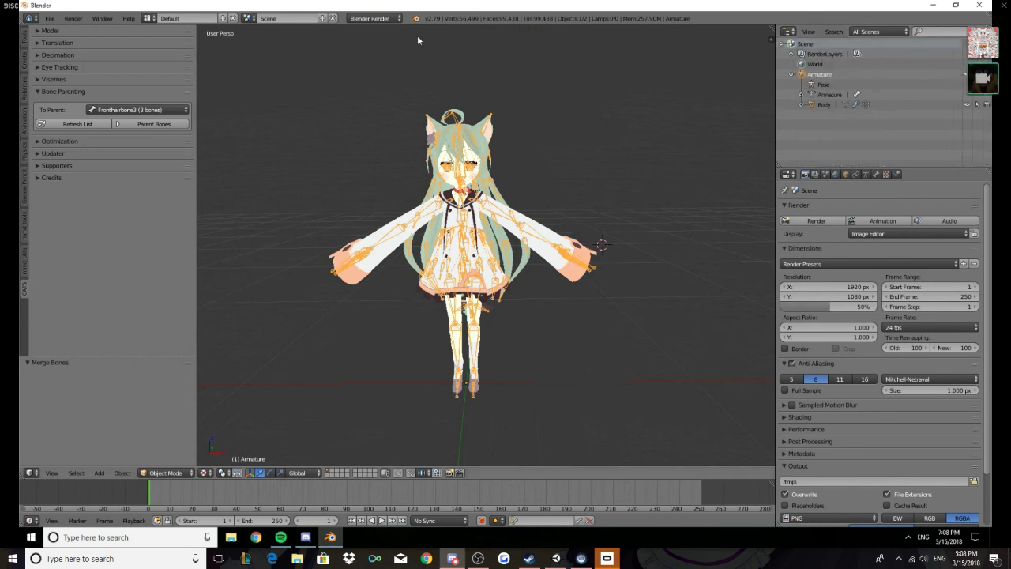
# Parent the bones of the Skirt_0_0 group with CATS Bone Parenting
pyautogui.click(94, 110)
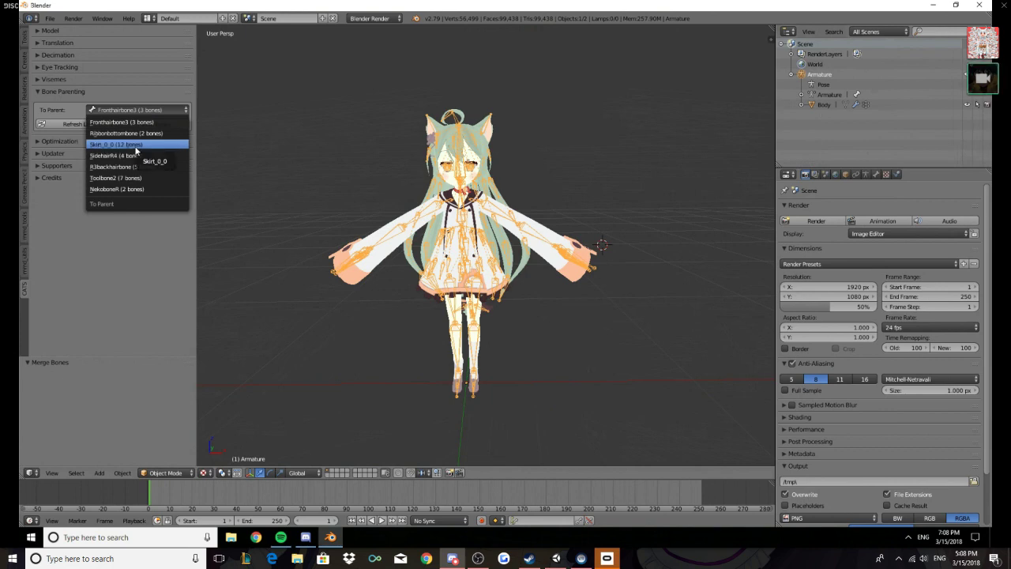
pyautogui.click(135, 146)
pyautogui.click(137, 126)
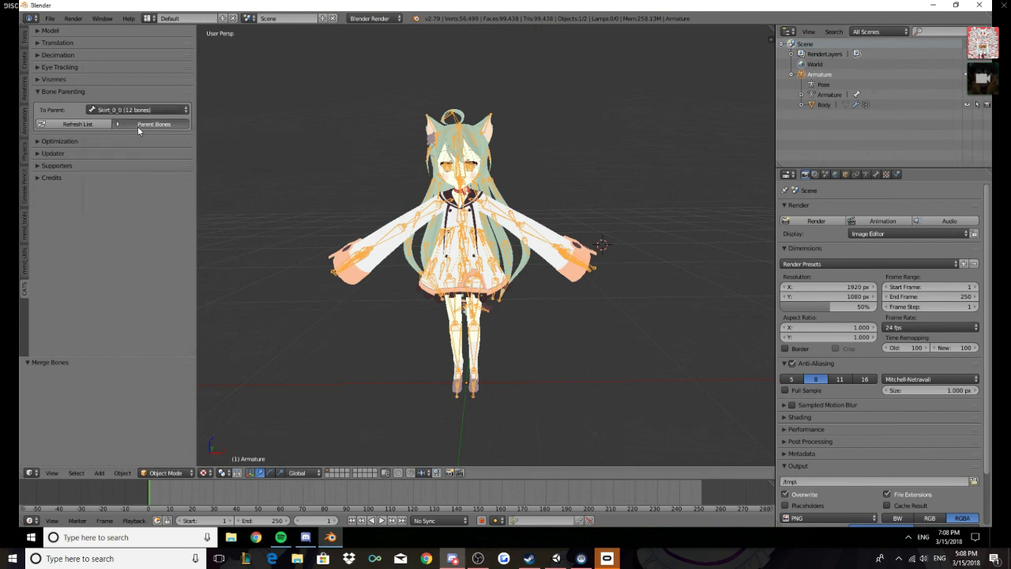
# Parent the bones of the Fronthairbone3 group with CATS Bone Parenting
pyautogui.click(128, 110)
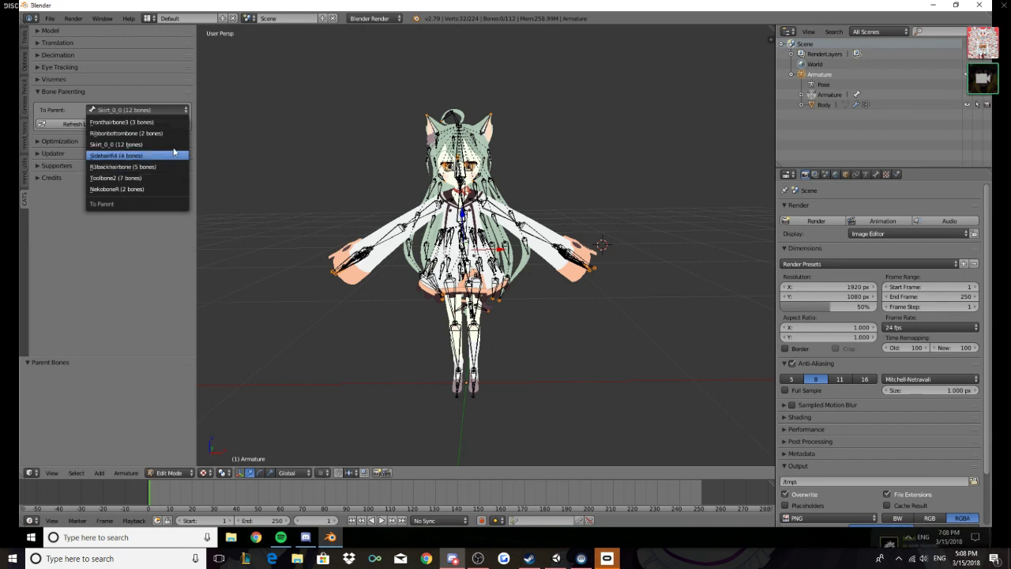
pyautogui.click(134, 122)
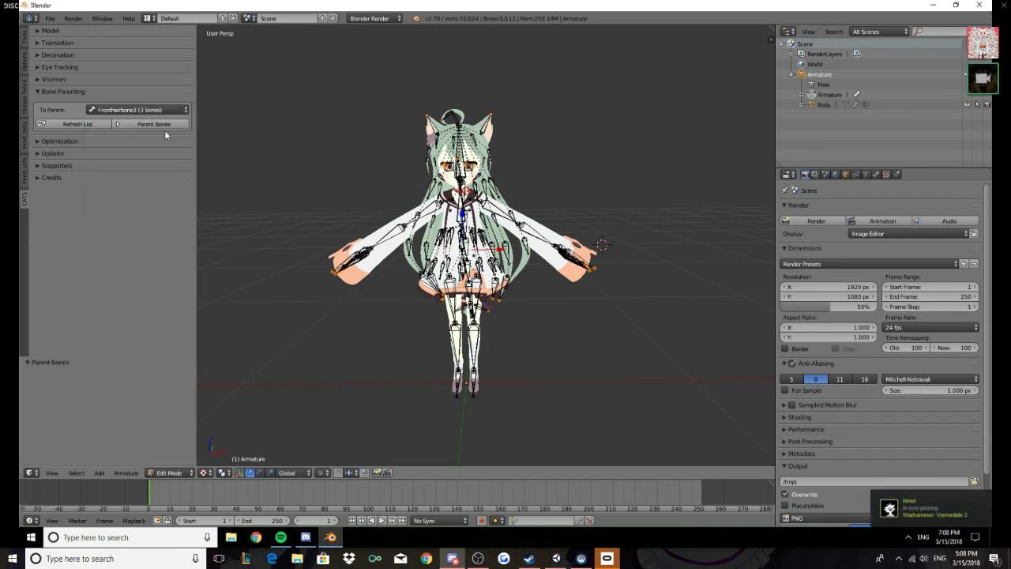
pyautogui.click(163, 126)
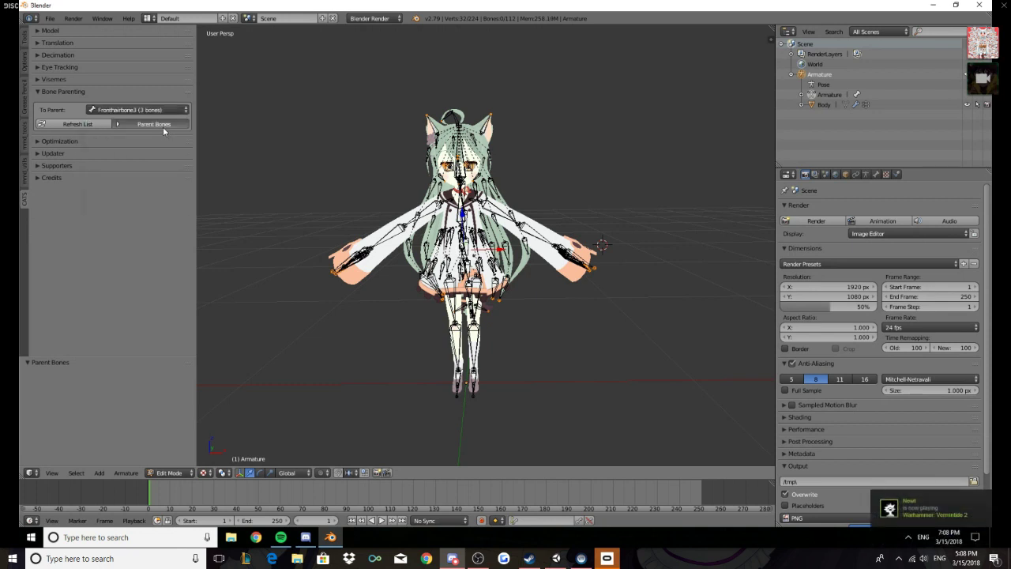
# Expand the armature hierarchy down to the Spine bone's children and select the Root_Skirt_0_0 bone
pyautogui.click(802, 94)
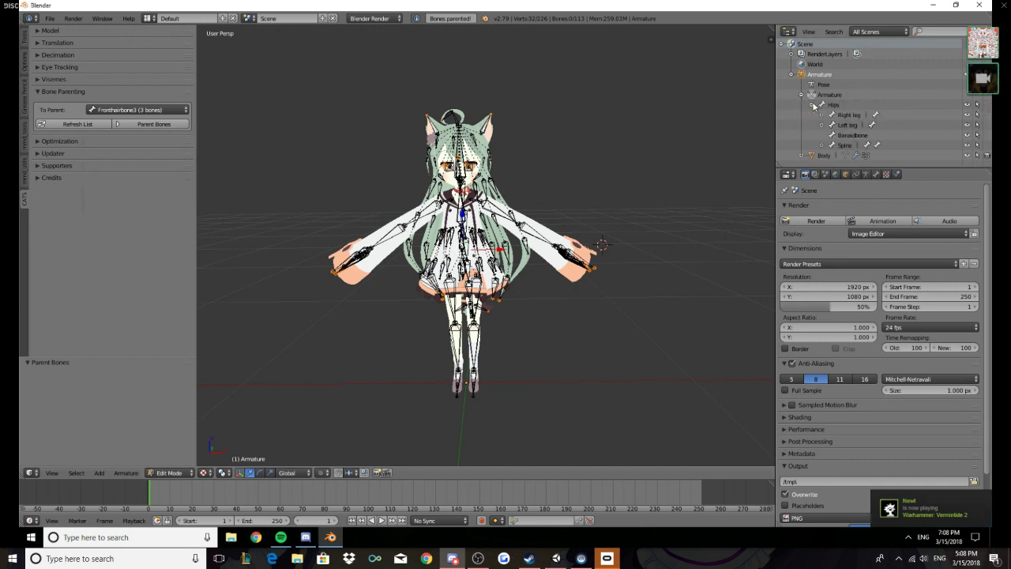
pyautogui.click(821, 146)
pyautogui.scroll(-1, 830, 151)
pyautogui.click(862, 150)
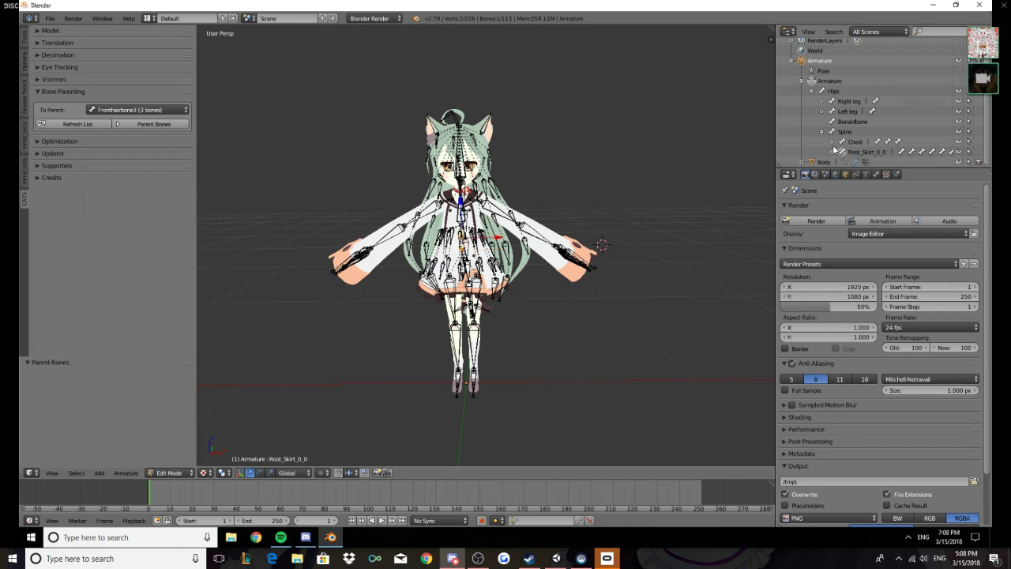
# Examine the bone hierarchy under Chest, following the right arm from the shoulder down to the Toolbone bones
pyautogui.click(833, 141)
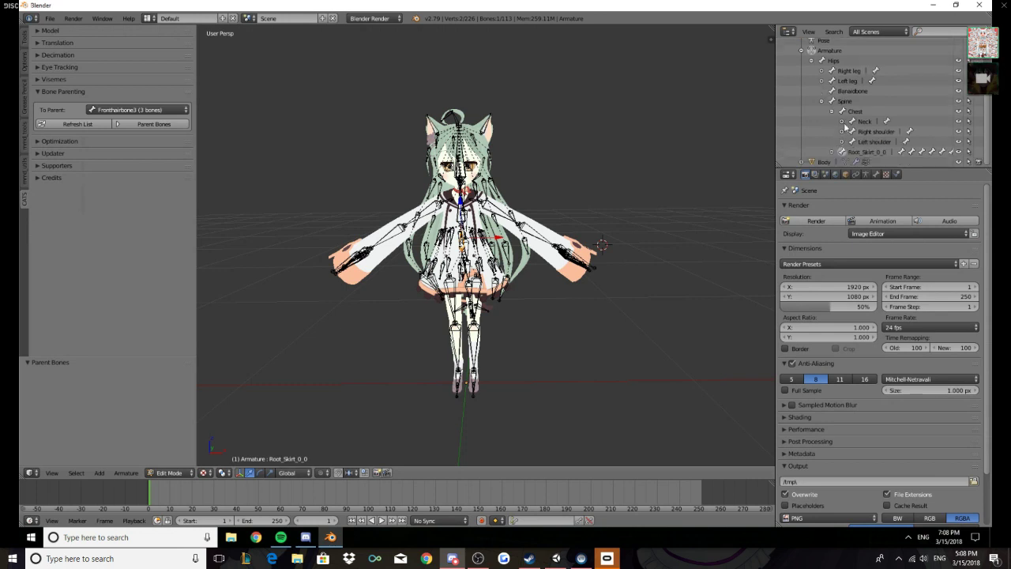
pyautogui.click(843, 122)
pyautogui.click(842, 146)
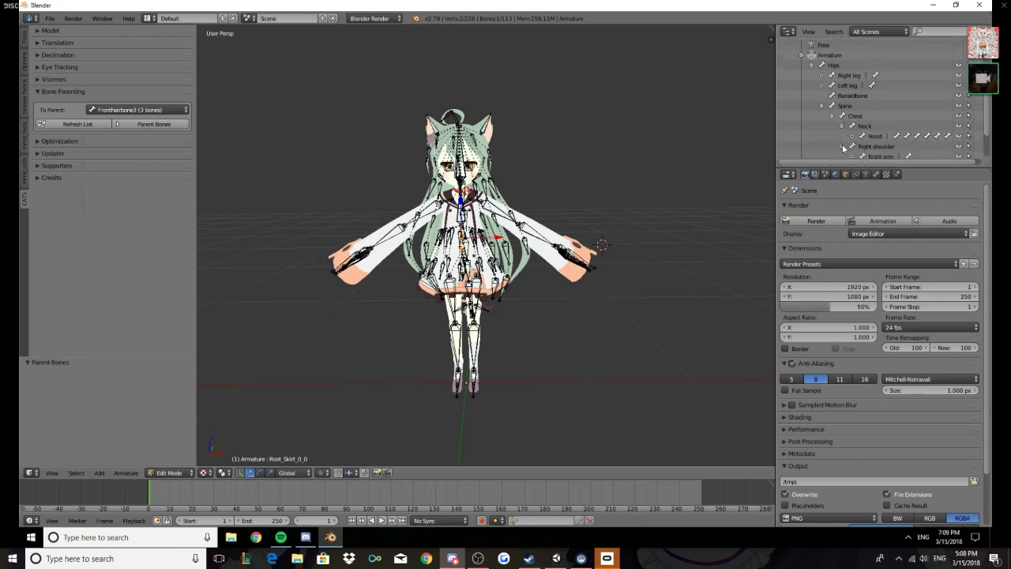
pyautogui.scroll(-1, 845, 146)
pyautogui.click(852, 122)
pyautogui.click(863, 133)
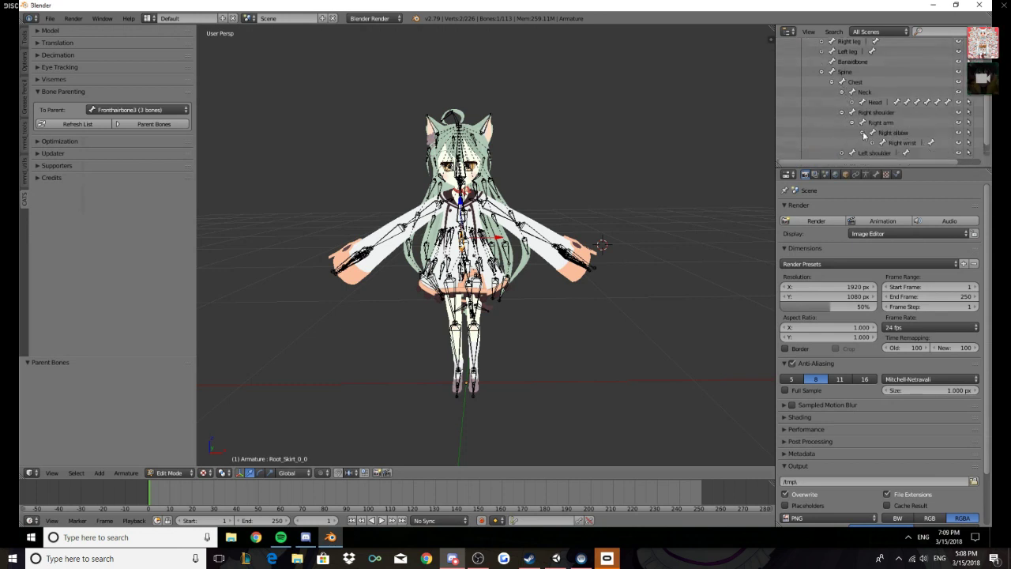
pyautogui.click(873, 143)
pyautogui.scroll(-2, 888, 148)
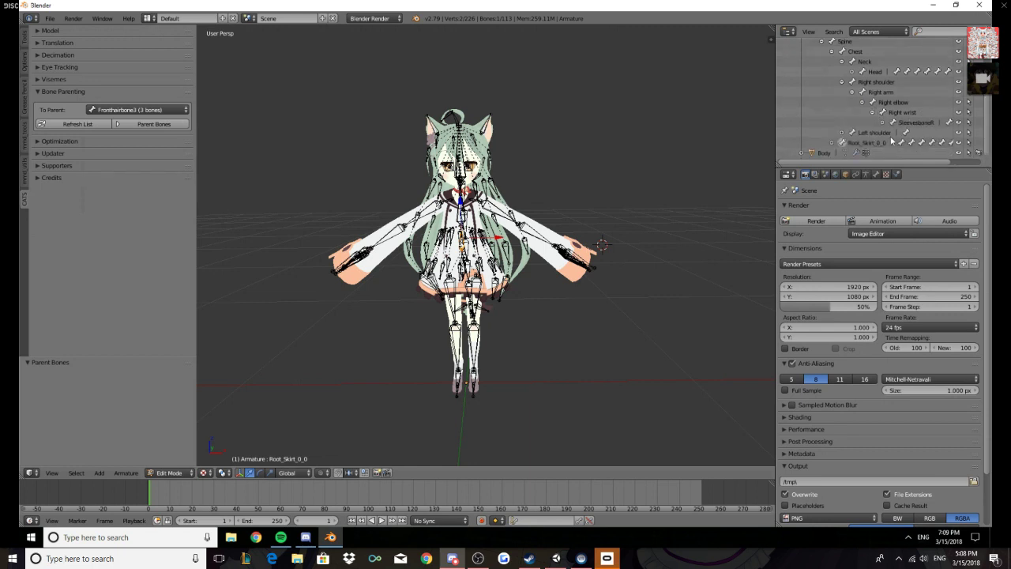
pyautogui.click(843, 83)
pyautogui.click(842, 123)
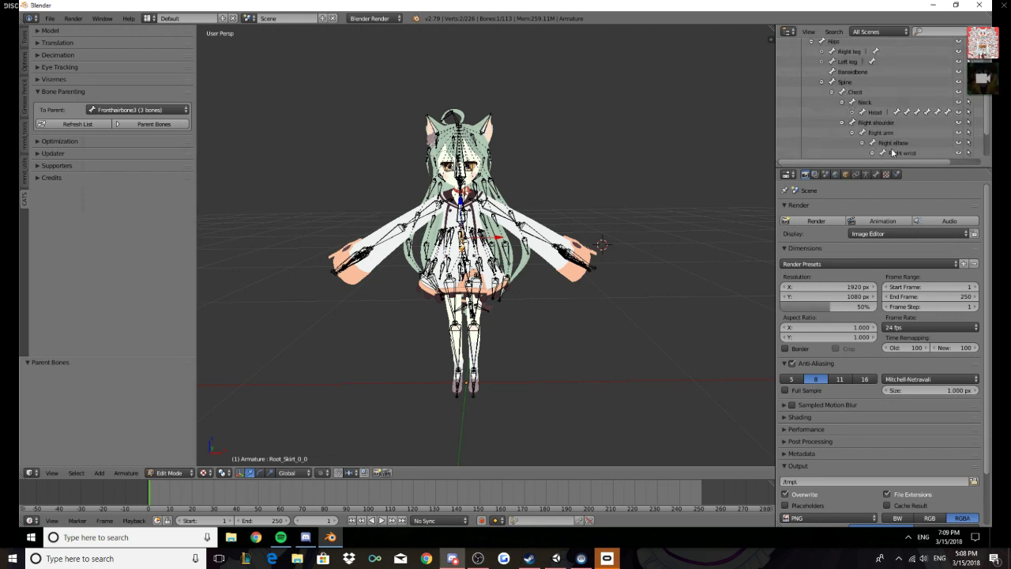
pyautogui.scroll(-2, 895, 150)
pyautogui.click(883, 123)
pyautogui.scroll(-4, 889, 130)
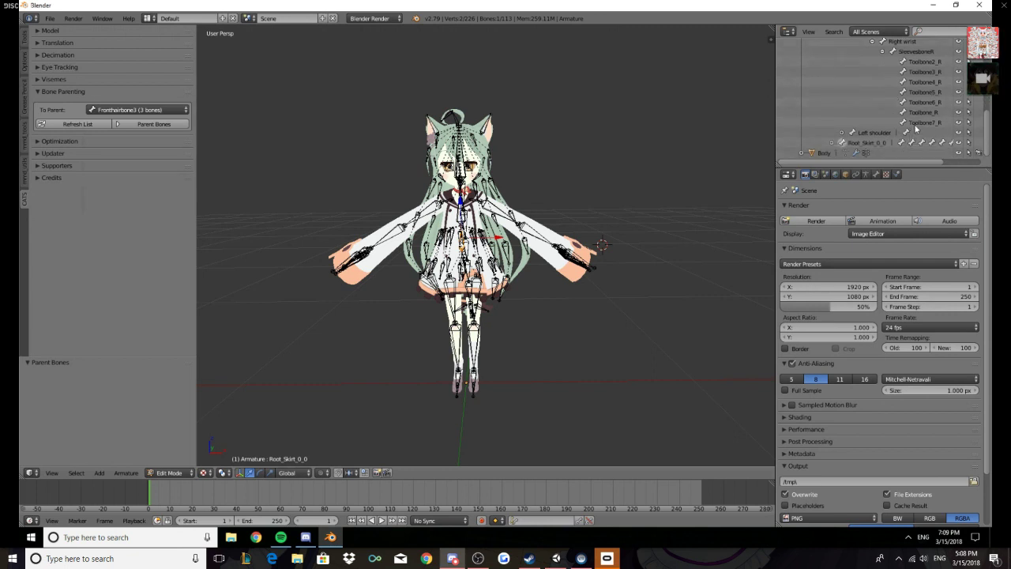
pyautogui.scroll(4, 917, 129)
pyautogui.click(843, 87)
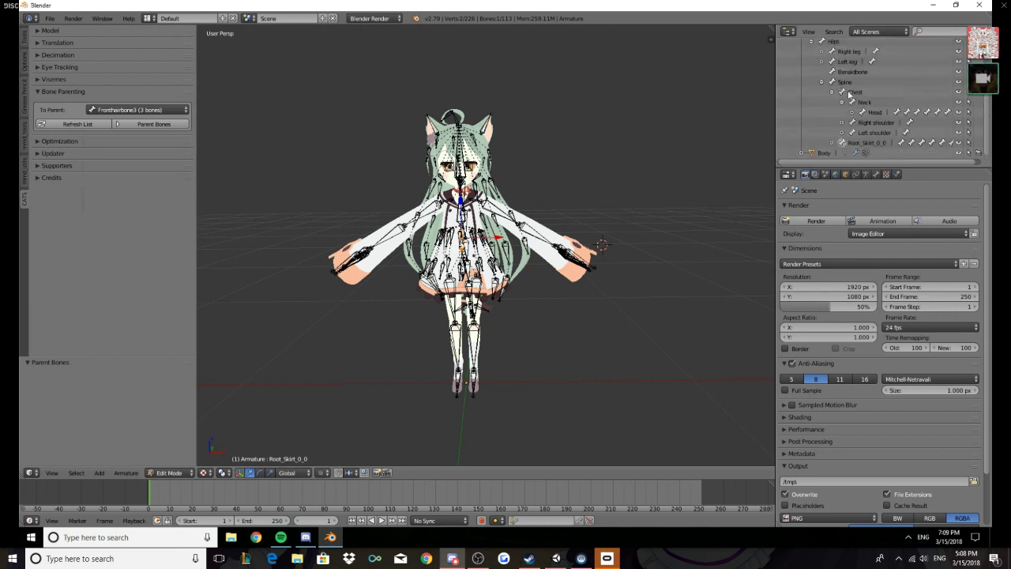
# Expand the Head bone in the hierarchy and examine its child bones, including the hair bones
pyautogui.click(852, 112)
pyautogui.scroll(-3, 860, 119)
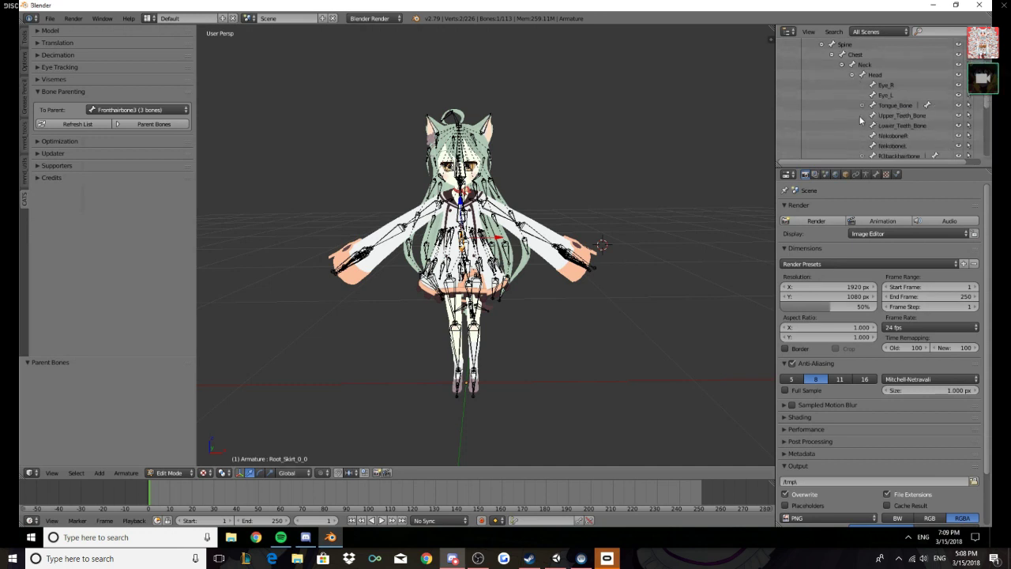
pyautogui.scroll(-1, 861, 121)
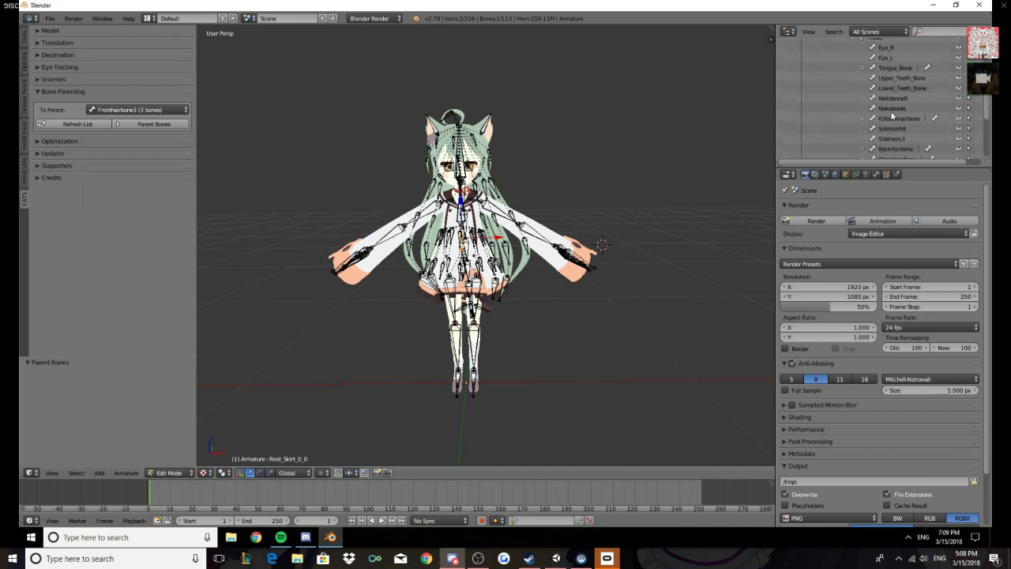
pyautogui.scroll(-2, 913, 90)
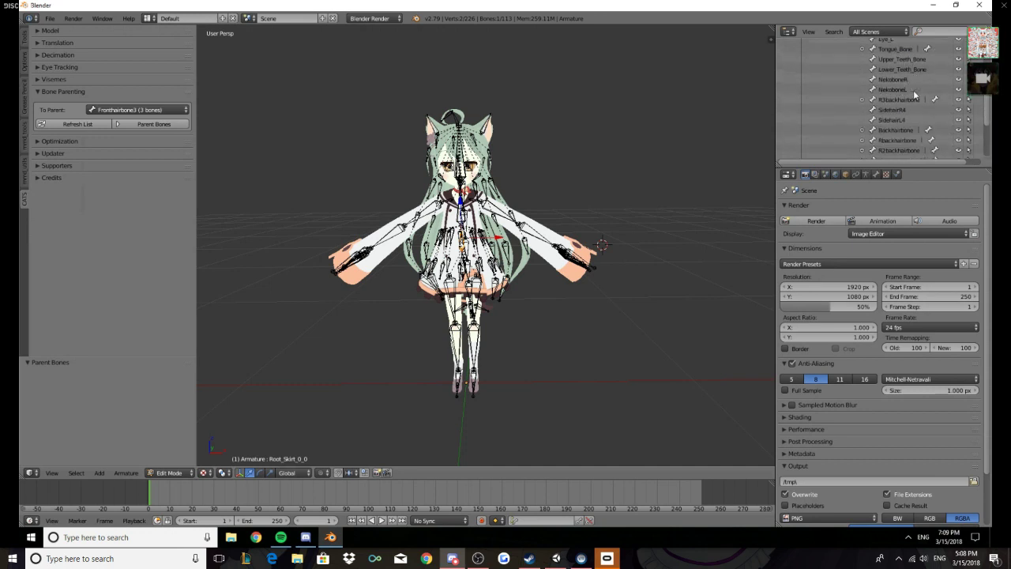
pyautogui.scroll(-1, 909, 90)
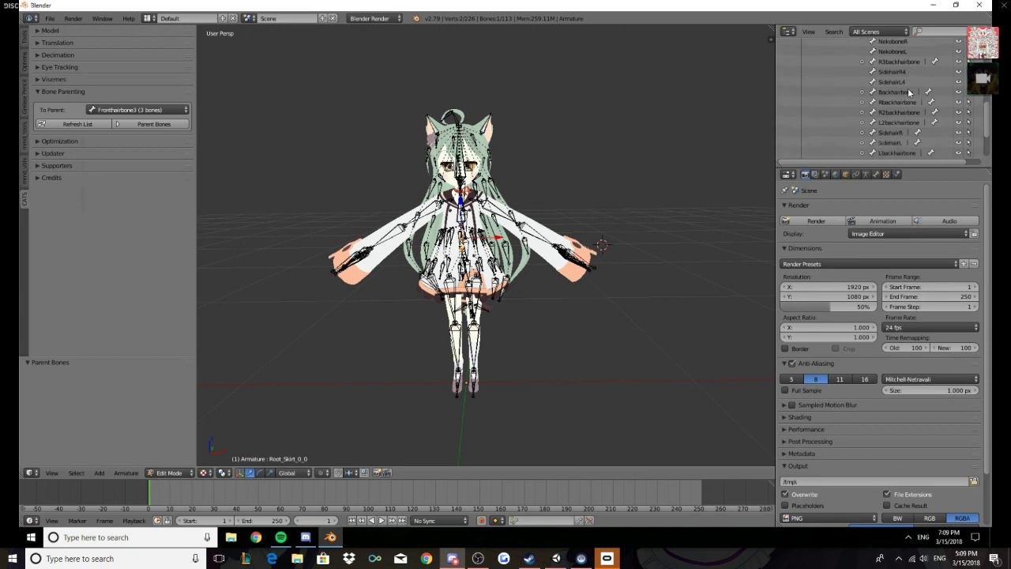
# Select the Head's child hair bones from SidehairR4 down to Ahogebone, adding Root_Fronthairbone3 last as the active bone
pyautogui.click(885, 65)
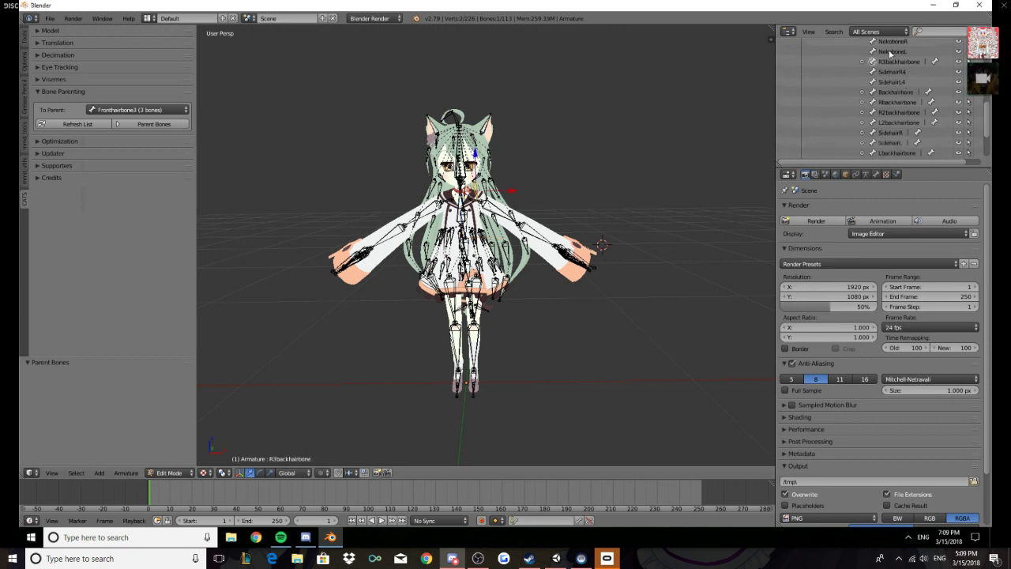
pyautogui.click(887, 72)
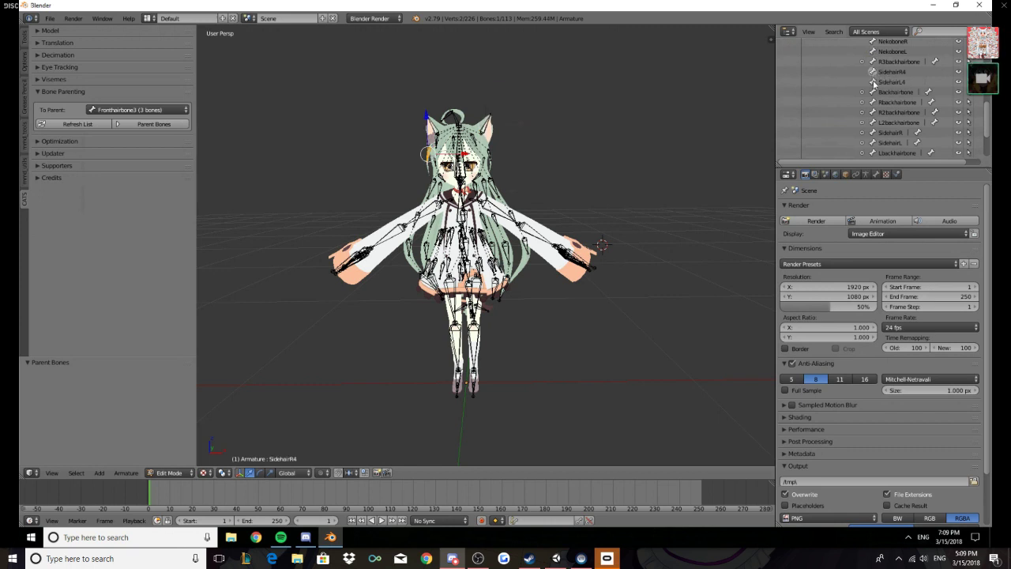
pyautogui.keyDown('shift'); pyautogui.click(874, 82); pyautogui.keyUp('shift')
pyautogui.keyDown('shift'); pyautogui.click(873, 92); pyautogui.keyUp('shift')
pyautogui.keyDown('shift'); pyautogui.click(873, 103); pyautogui.keyUp('shift')
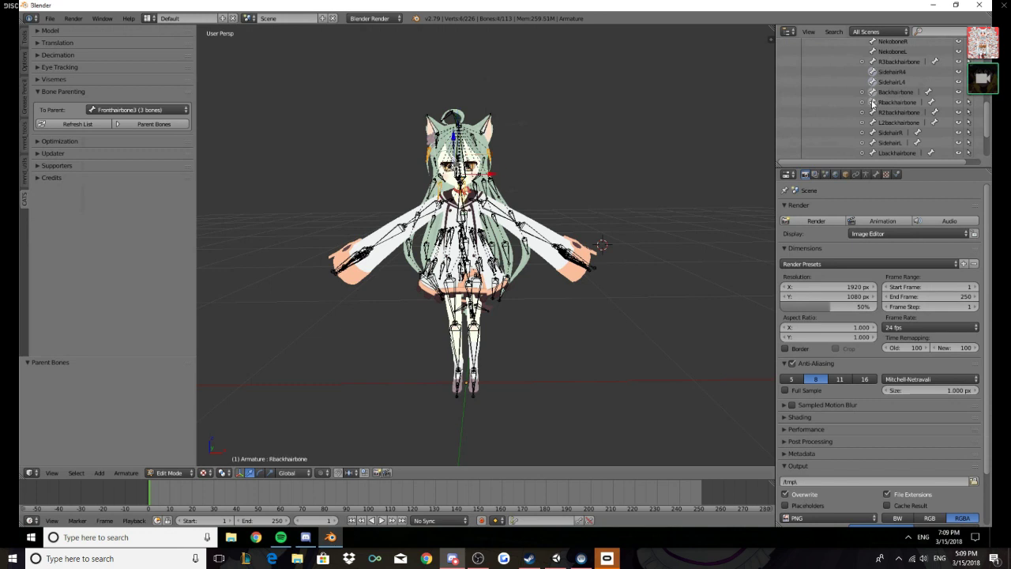
pyautogui.keyDown('shift'); pyautogui.click(874, 113); pyautogui.keyUp('shift')
pyautogui.keyDown('shift'); pyautogui.click(875, 123); pyautogui.keyUp('shift')
pyautogui.scroll(-1, 894, 130)
pyautogui.scroll(-1, 894, 130)
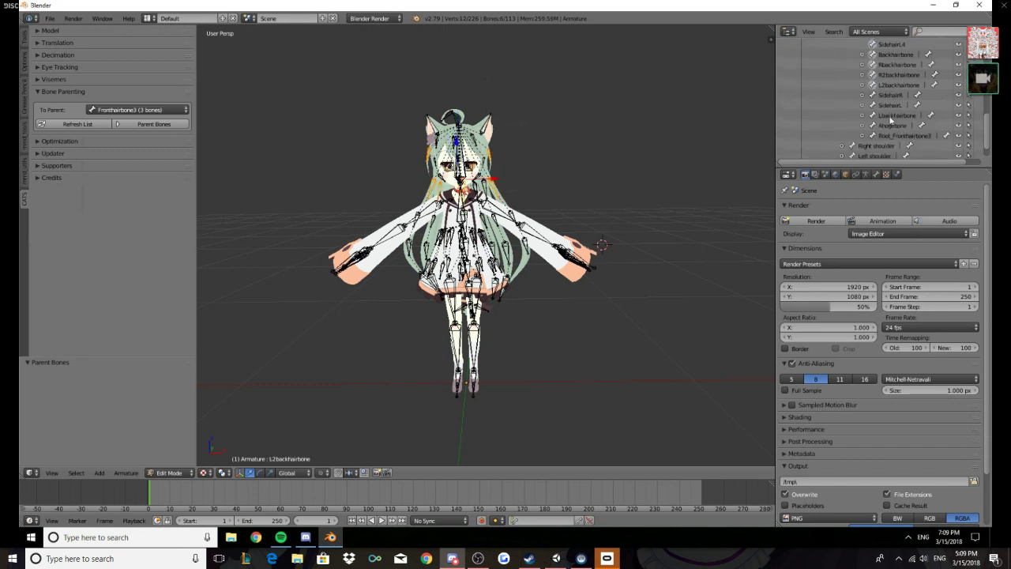
pyautogui.keyDown('shift'); pyautogui.click(874, 95); pyautogui.keyUp('shift')
pyautogui.keyDown('shift'); pyautogui.click(874, 105); pyautogui.keyUp('shift')
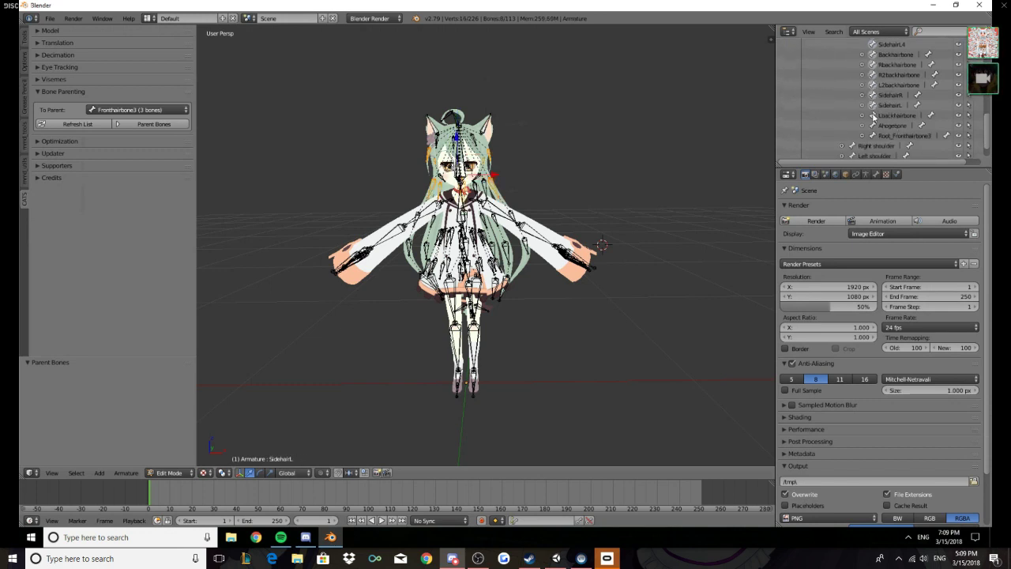
pyautogui.keyDown('shift'); pyautogui.click(873, 116); pyautogui.keyUp('shift')
pyautogui.keyDown('shift'); pyautogui.click(874, 125); pyautogui.keyUp('shift')
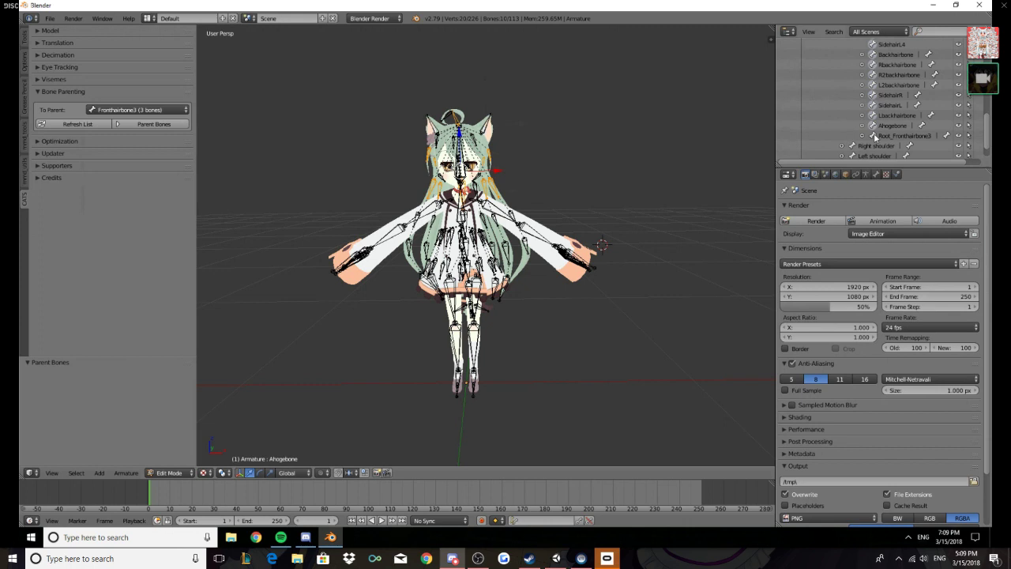
pyautogui.keyDown('shift'); pyautogui.click(874, 136); pyautogui.keyUp('shift')
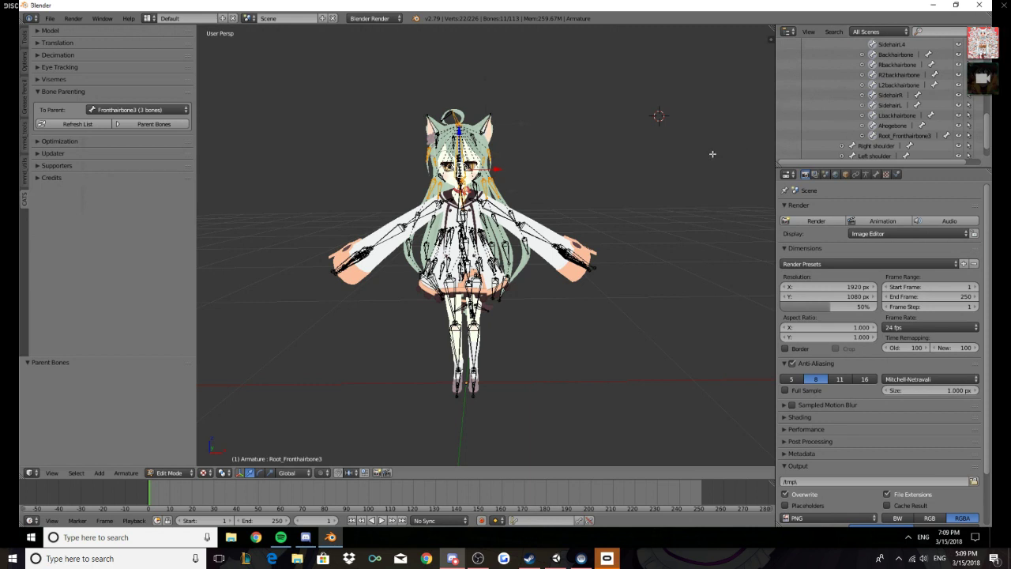
# Try to parent the selected hair bones to Root_Fronthairbone3 with Keep Offset, and undo the parenting
pyautogui.hotkey('ctrl', 'p')
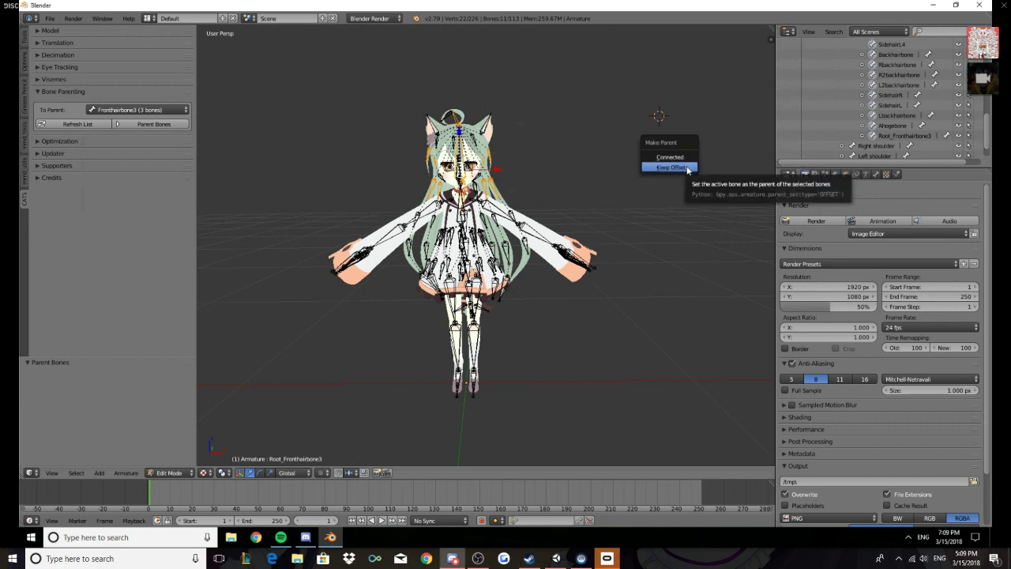
pyautogui.click(689, 168)
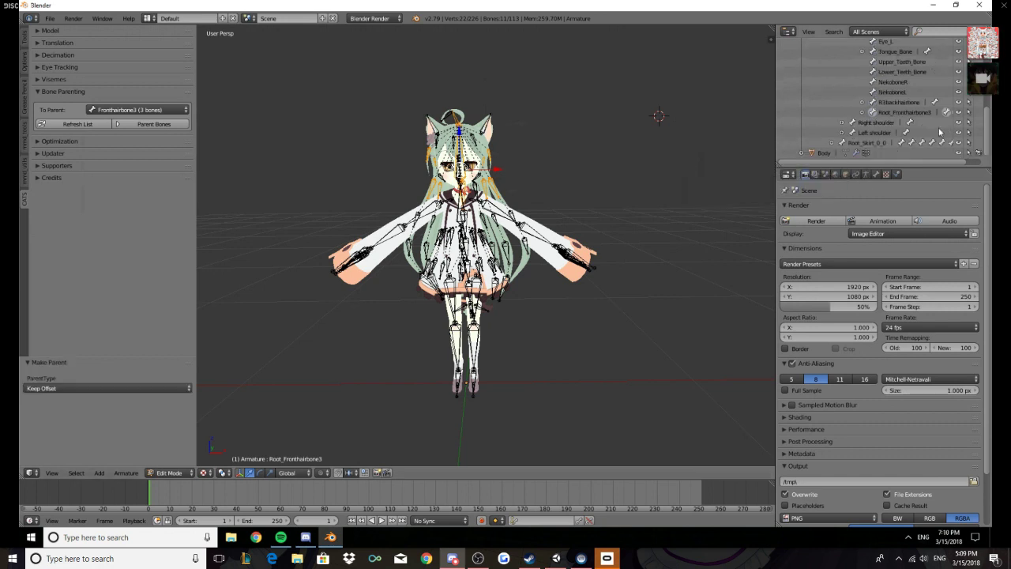
pyautogui.scroll(1, 892, 131)
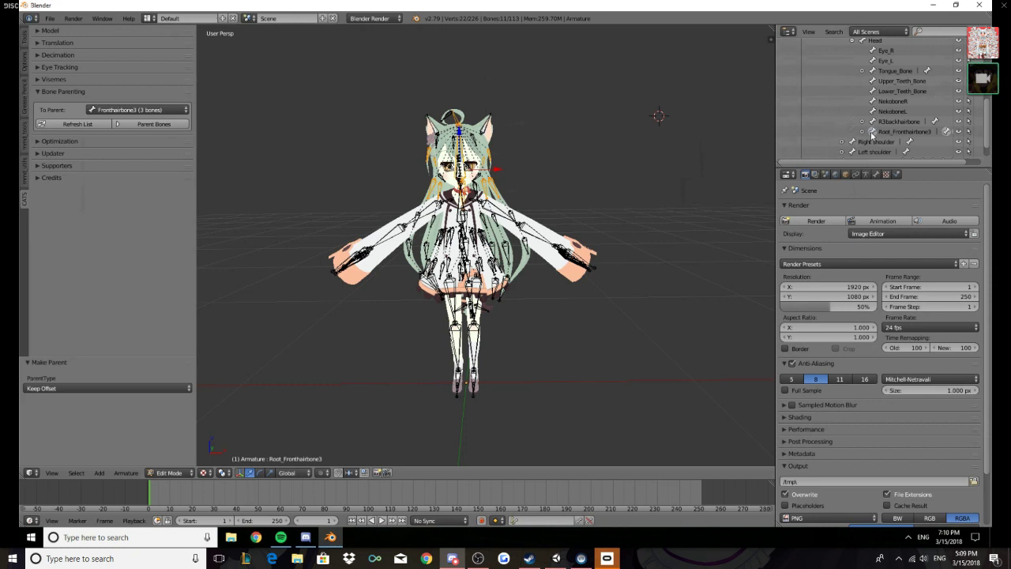
pyautogui.click(873, 123)
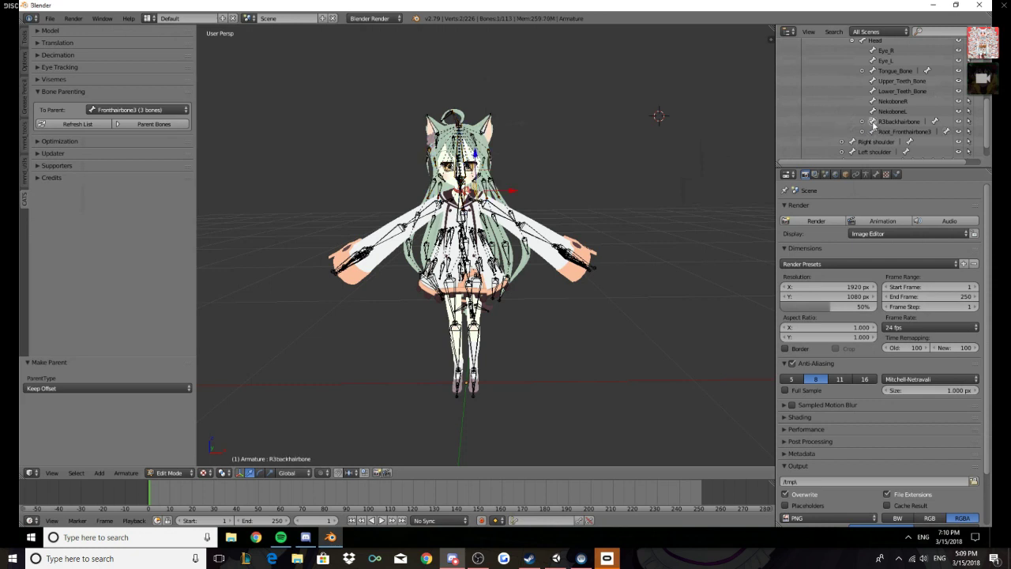
pyautogui.click(872, 132)
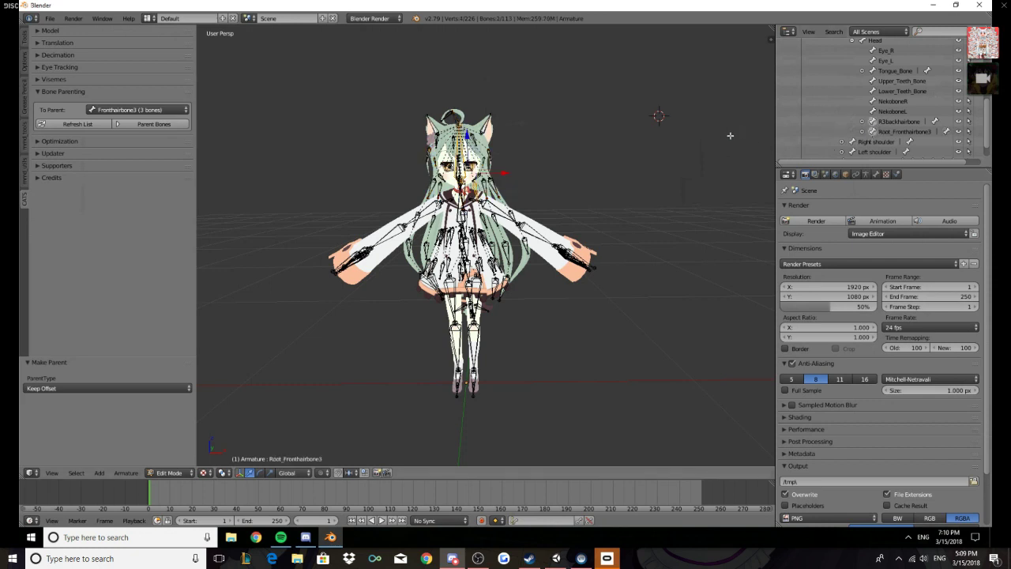
pyautogui.hotkey('ctrl', 'z')
pyautogui.hotkey('ctrl', 'z')
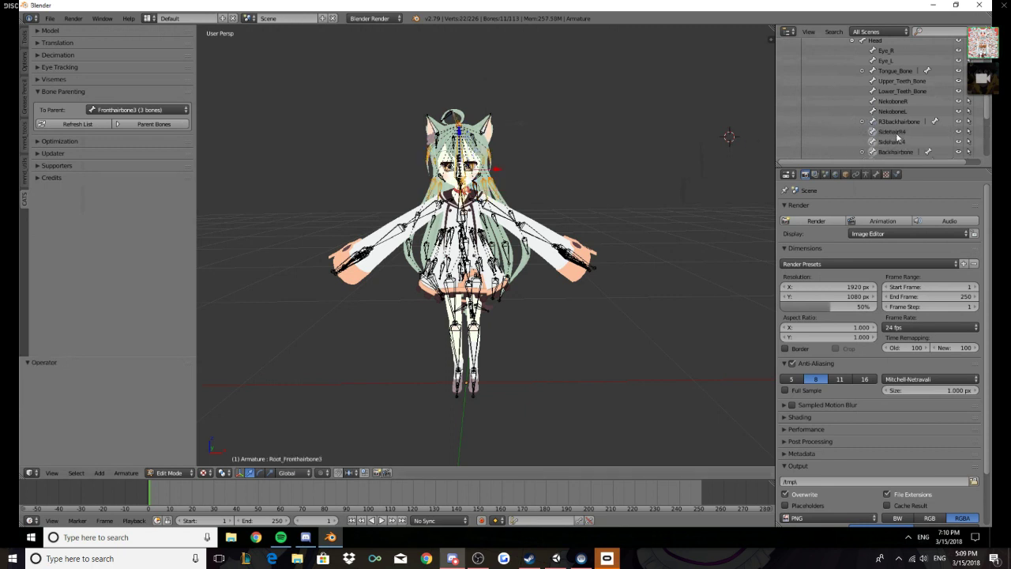
# Add R3backhairbone to the selected hair bones and parent them all to Root_Fronthairbone3 with Keep Offset
pyautogui.scroll(-5, 897, 138)
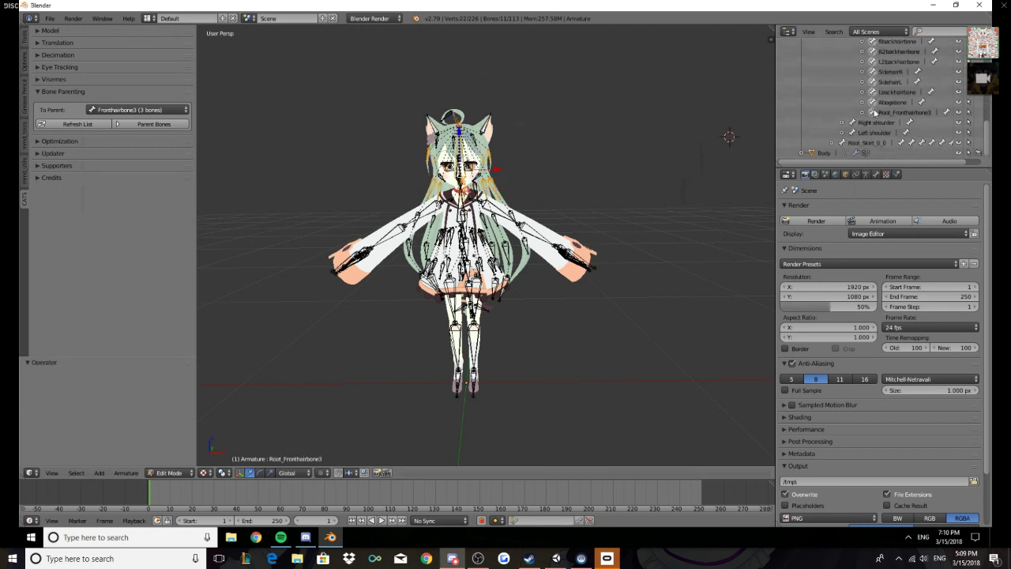
pyautogui.scroll(3, 875, 101)
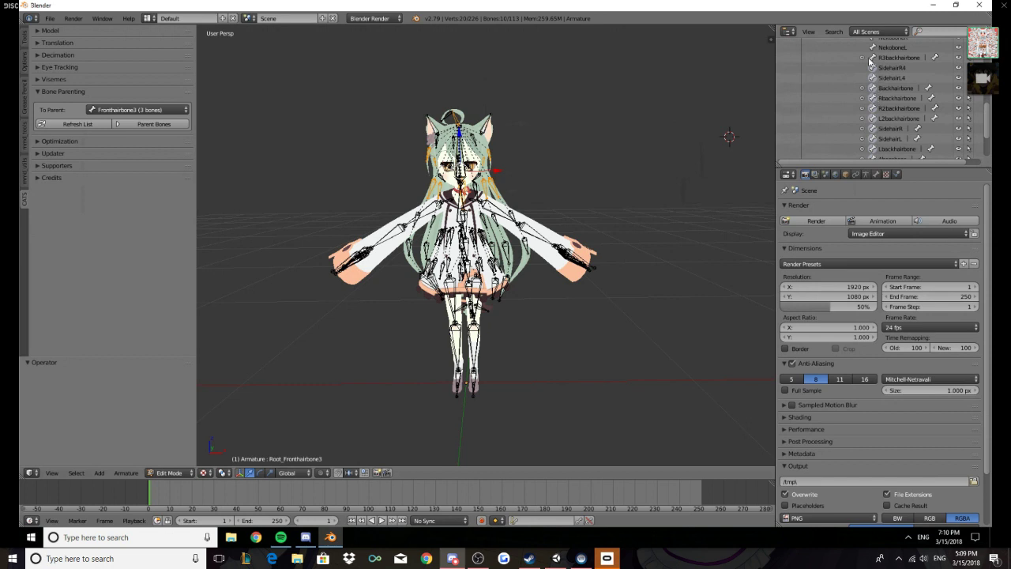
pyautogui.click(872, 59)
pyautogui.scroll(-3, 876, 79)
pyautogui.click(877, 112)
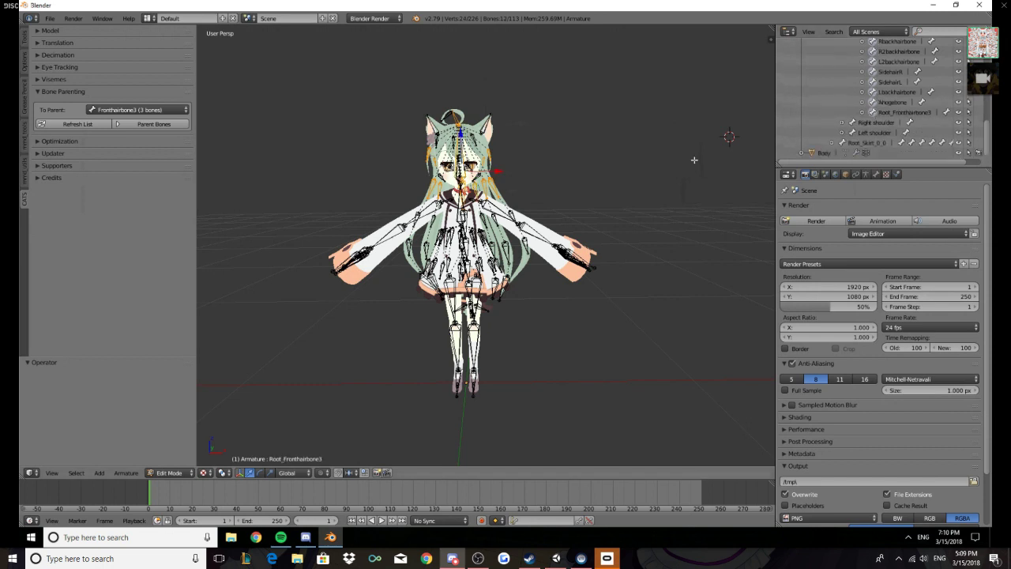
pyautogui.hotkey('ctrl', 'p')
pyautogui.click(682, 159)
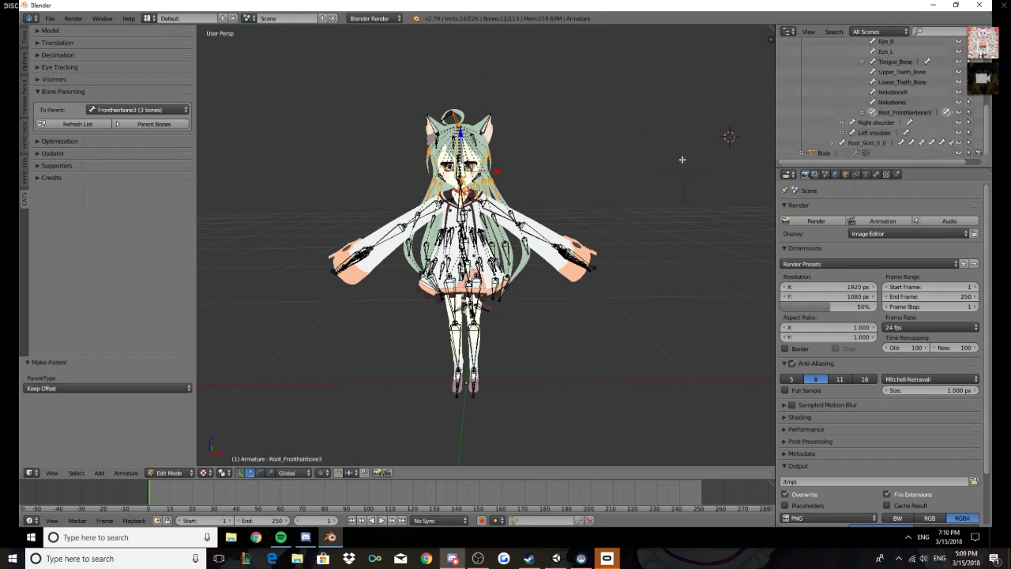
# Collapse the Spine bone's branch in the armature hierarchy
pyautogui.scroll(2, 899, 111)
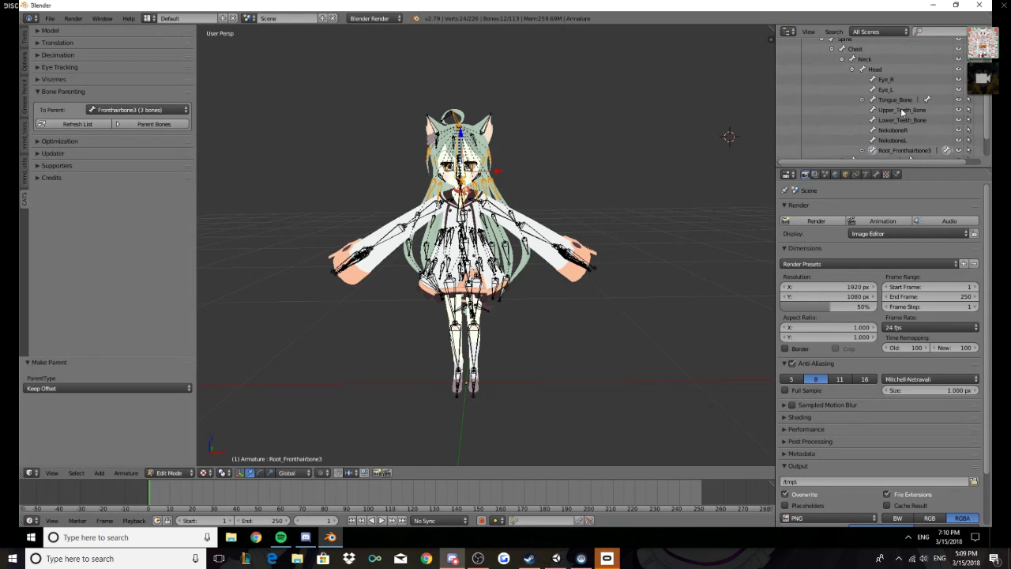
pyautogui.click(632, 183)
pyautogui.scroll(2, 801, 109)
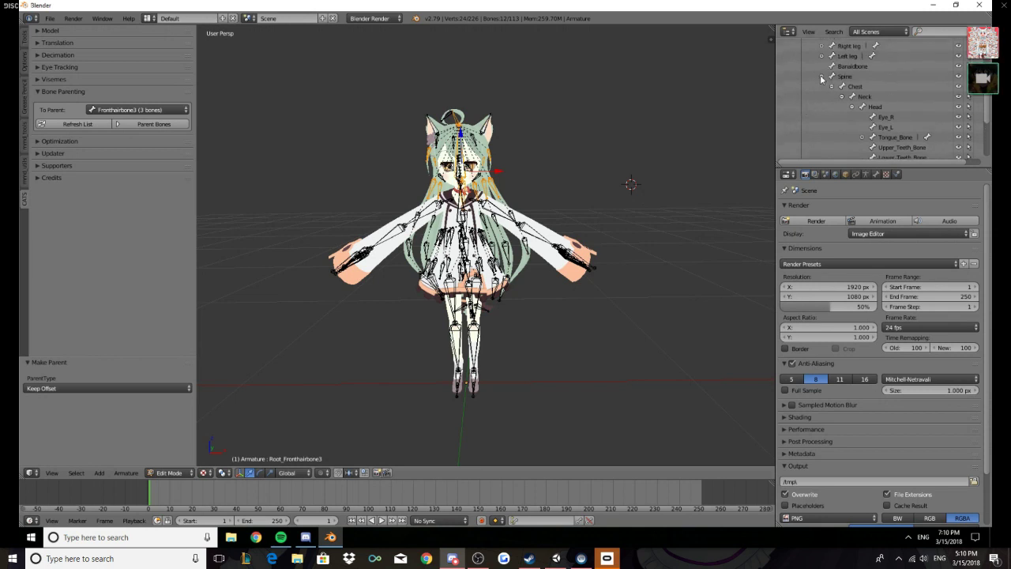
pyautogui.click(822, 79)
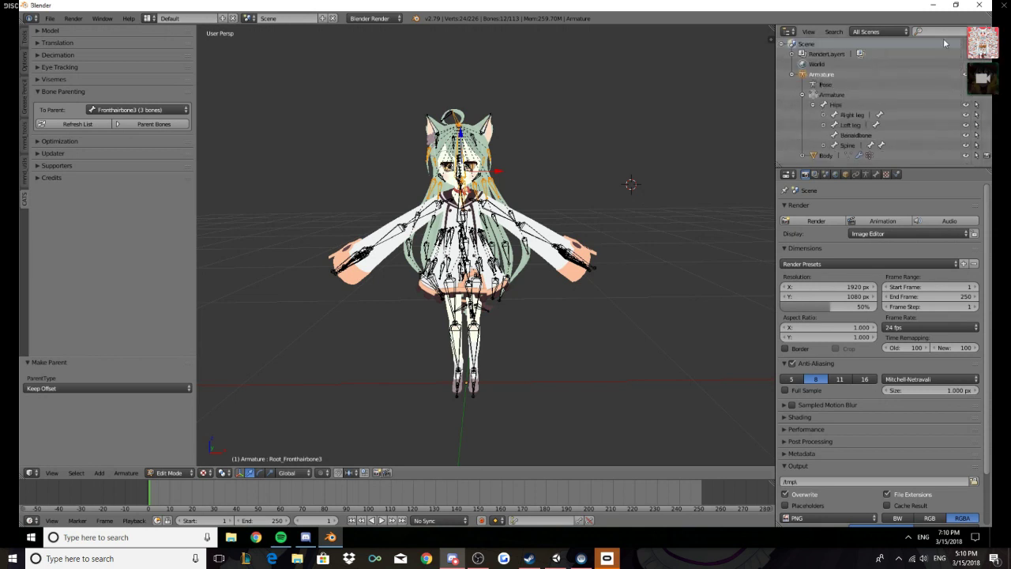
# Switch to Unity 5.6.3p1 and open the SnowModel project
pyautogui.click(933, 5)
pyautogui.doubleClick(76, 101)
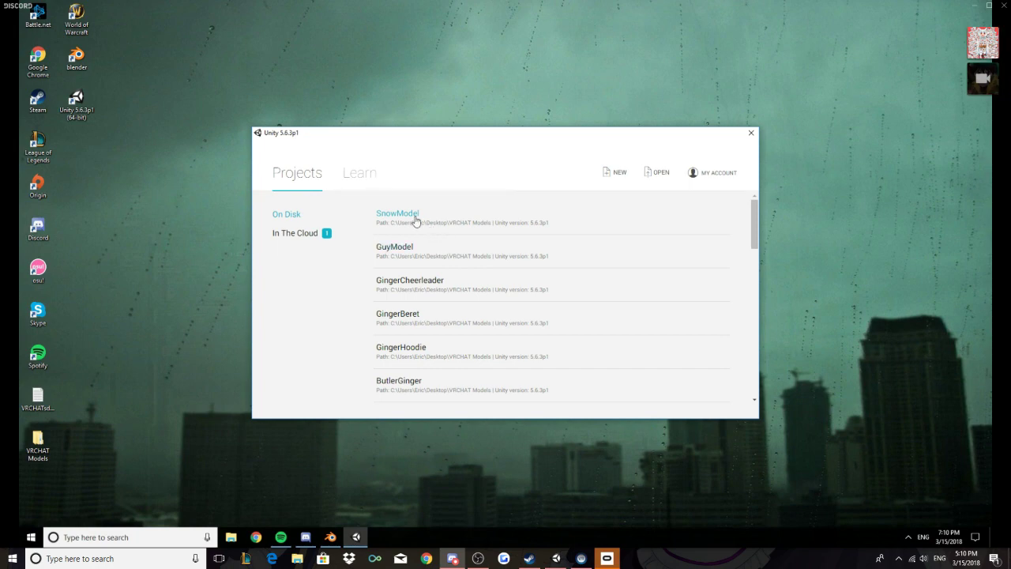
pyautogui.click(415, 219)
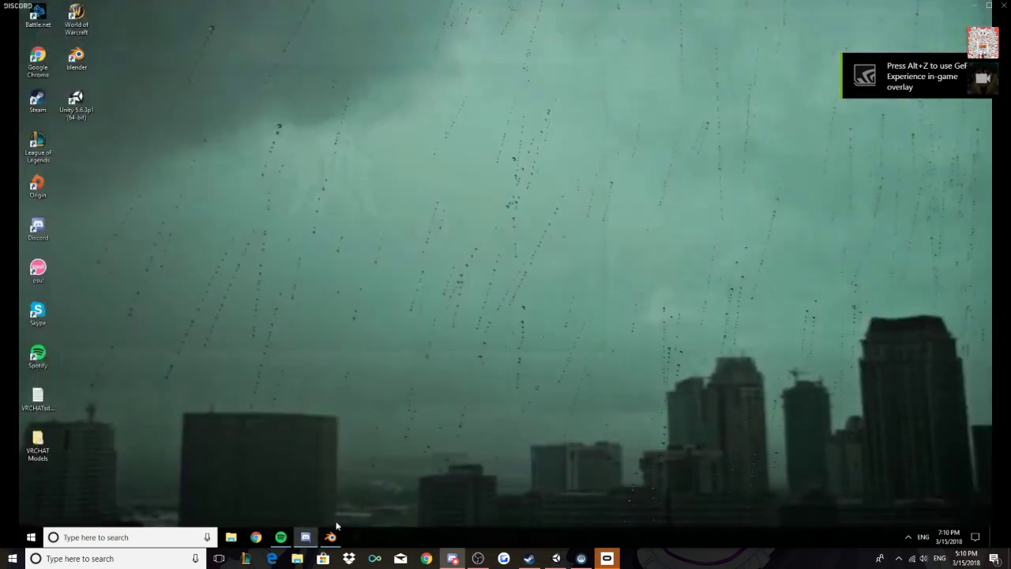
# Switch back to Blender, select the Banaidbone bone under Hips and examine its location on the model from below
pyautogui.click(330, 537)
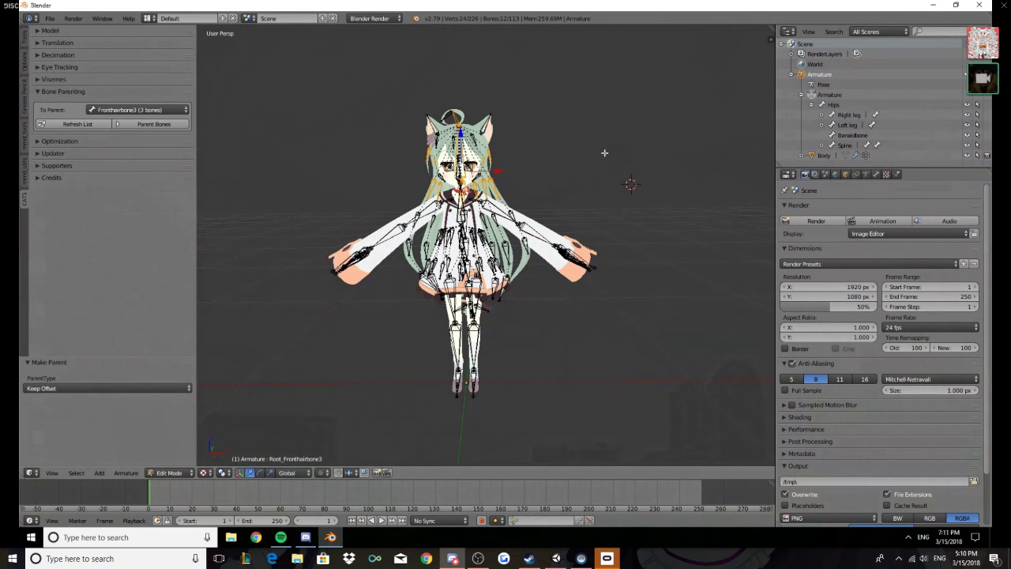
pyautogui.click(842, 135)
pyautogui.scroll(2, 516, 162)
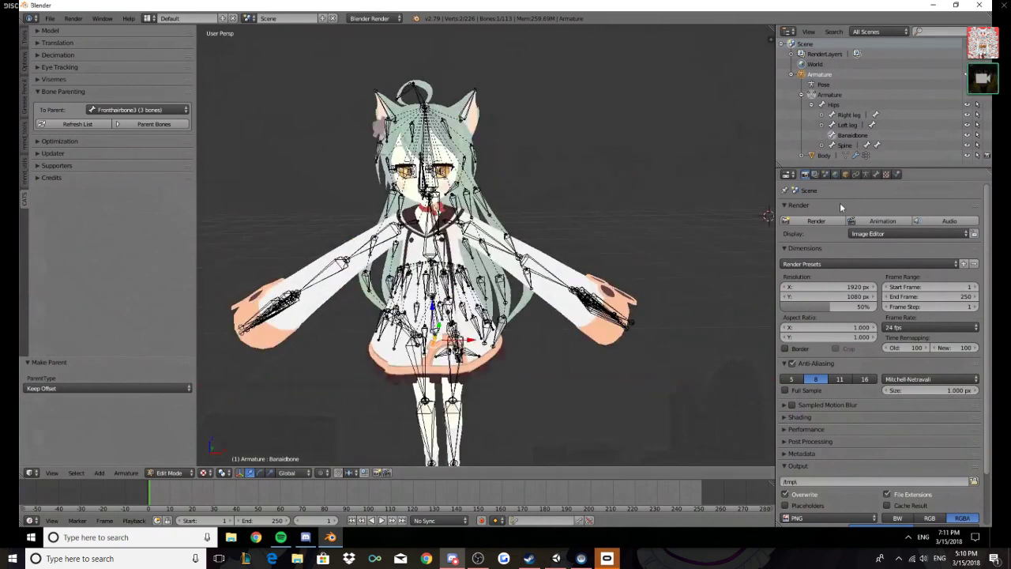
pyautogui.moveTo(503, 349); pyautogui.dragTo(541, 395, button='middle')
pyautogui.scroll(5, 540, 395)
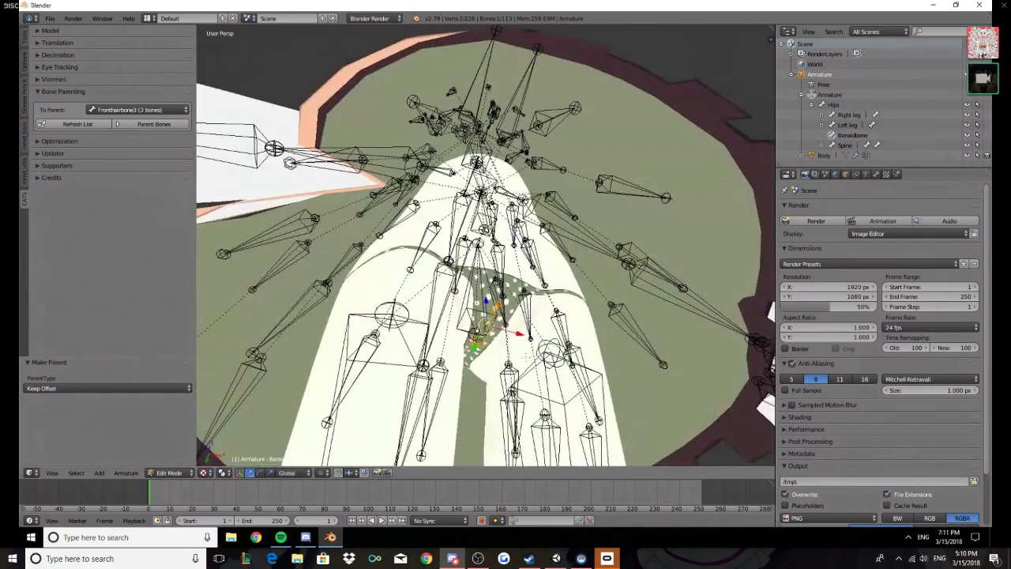
pyautogui.moveTo(526, 357)
pyautogui.mouseDown(button='middle')
pyautogui.moveTo(513, 380)
pyautogui.moveTo(700, 375)
pyautogui.moveTo(680, 403)
pyautogui.moveTo(591, 403)
pyautogui.moveTo(719, 411)
pyautogui.moveTo(580, 411)
pyautogui.moveTo(539, 355)
pyautogui.mouseUp(button='middle')
pyautogui.scroll(-10, 542, 285)
pyautogui.moveTo(542, 273); pyautogui.dragTo(564, 297, button='middle')
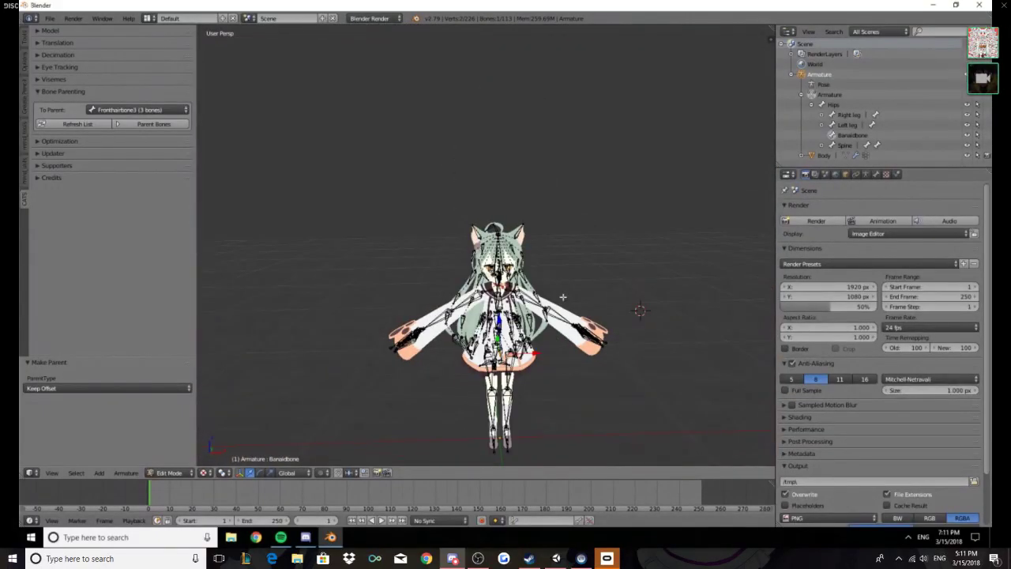
pyautogui.scroll(-4, 553, 339)
pyautogui.scroll(7, 578, 214)
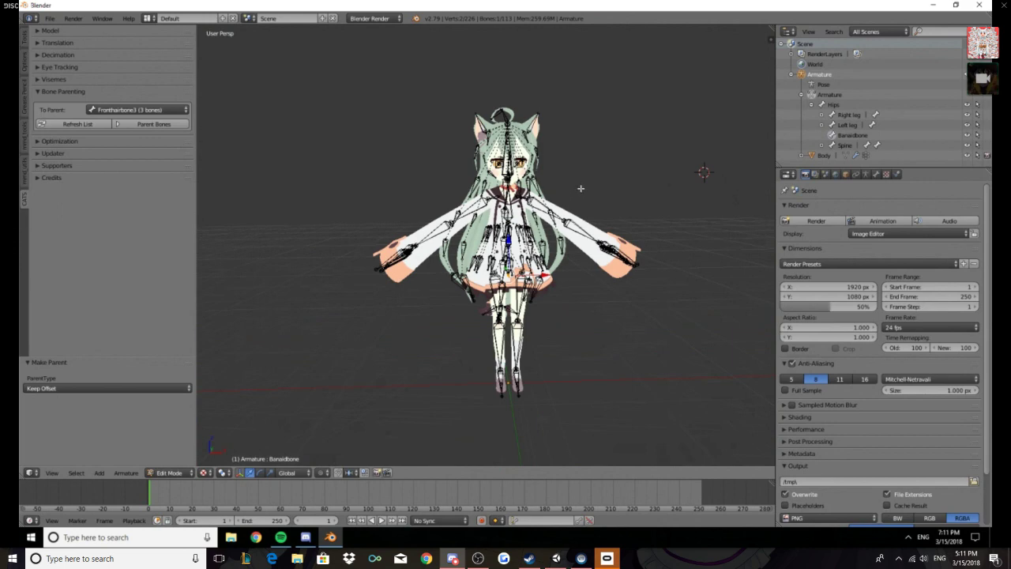
# Collapse the Armature bone hierarchy and the CATS Bone Parenting section
pyautogui.click(801, 94)
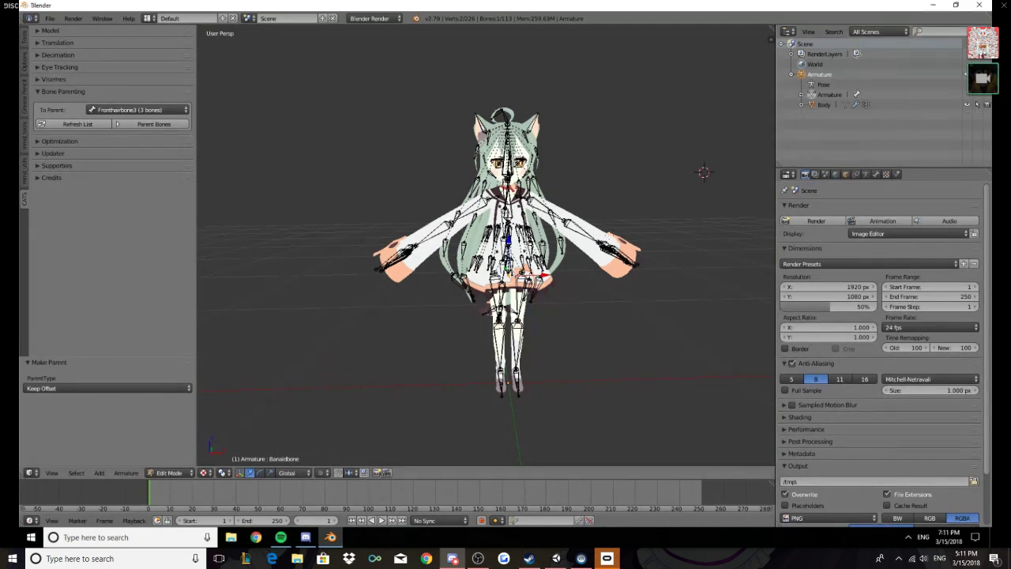
pyautogui.moveTo(646, 285); pyautogui.dragTo(658, 267, button='middle')
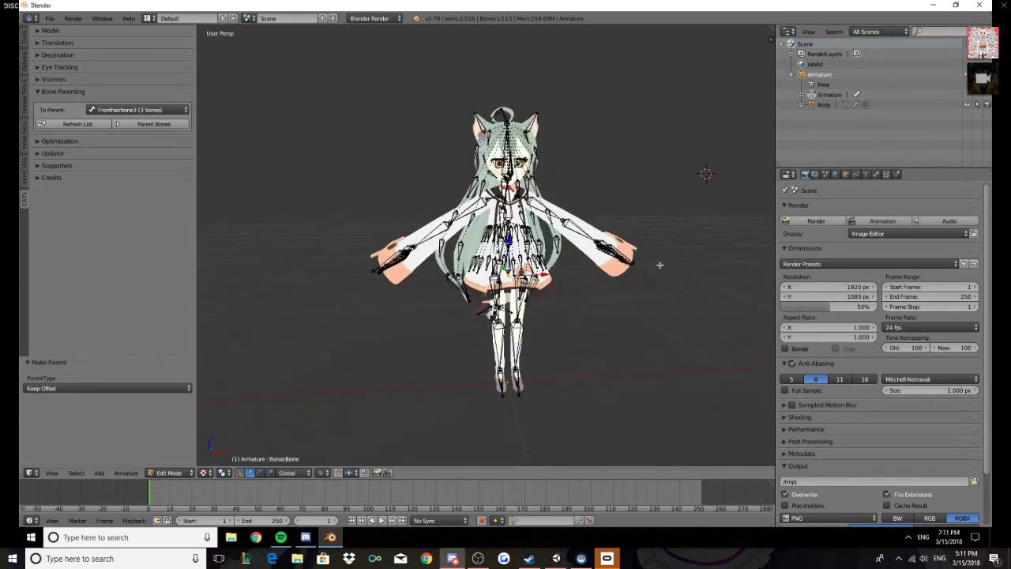
pyautogui.moveTo(627, 178); pyautogui.dragTo(636, 178, button='middle')
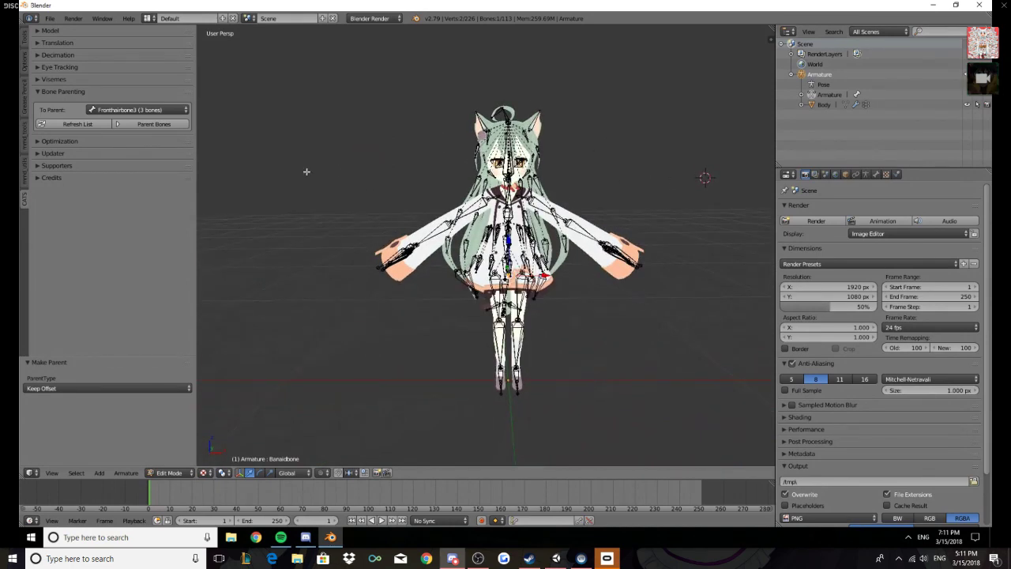
pyautogui.click(57, 91)
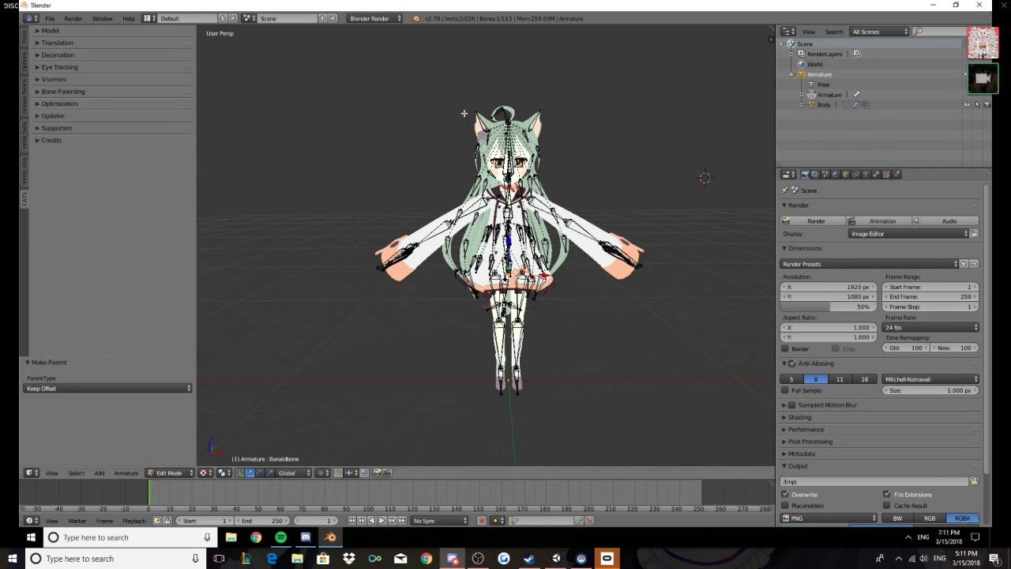
# Return the armature to Object Mode and separate the model's mesh by materials with CATS
pyautogui.press('Tab')
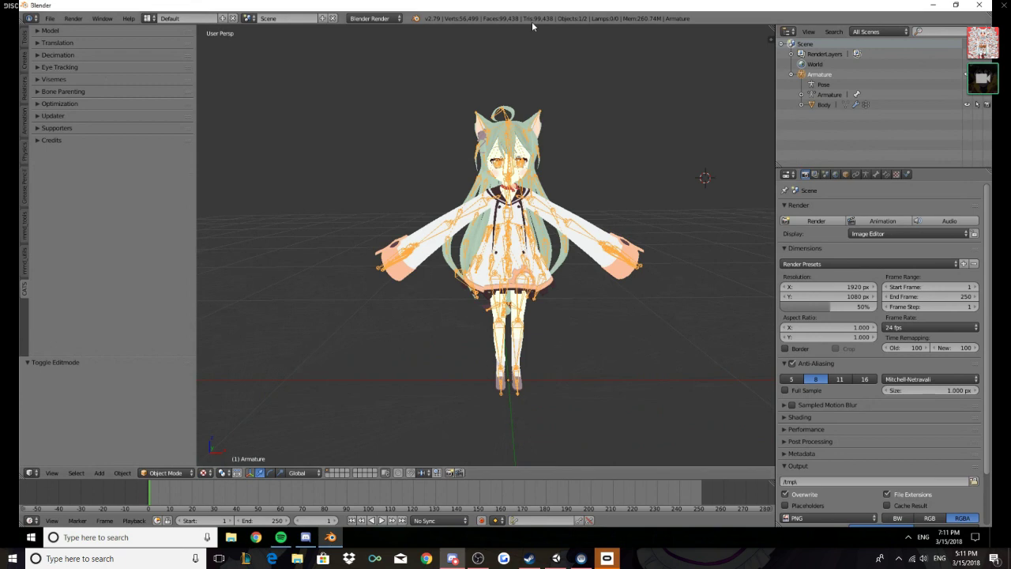
pyautogui.click(38, 31)
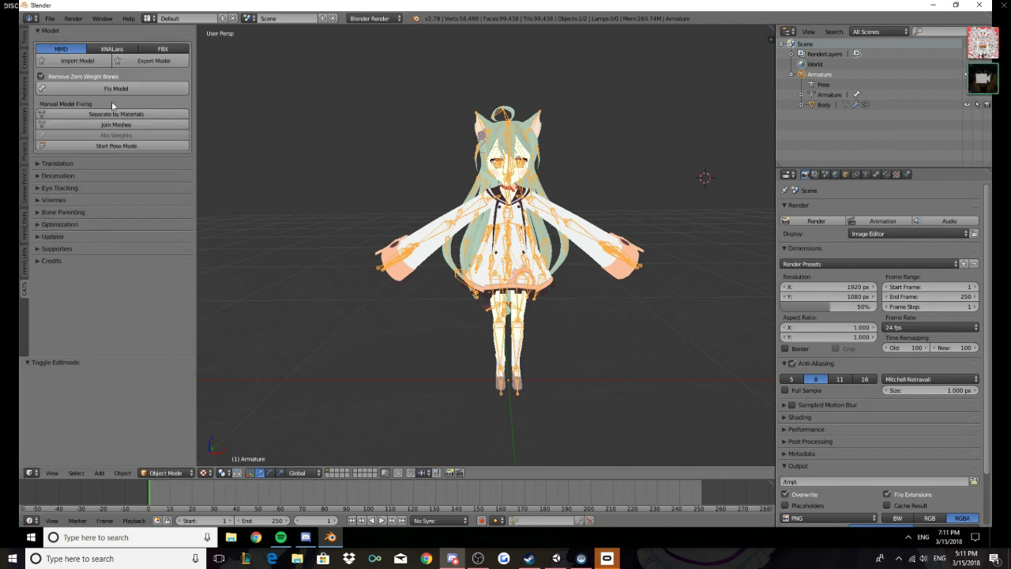
pyautogui.click(133, 116)
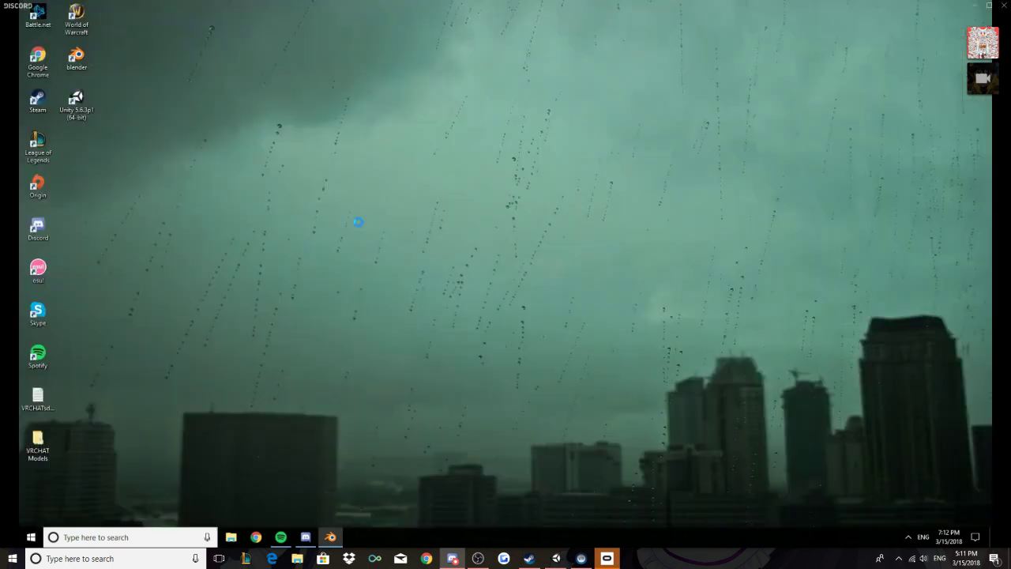
pyautogui.scroll(-2, 841, 116)
pyautogui.scroll(-6, 841, 116)
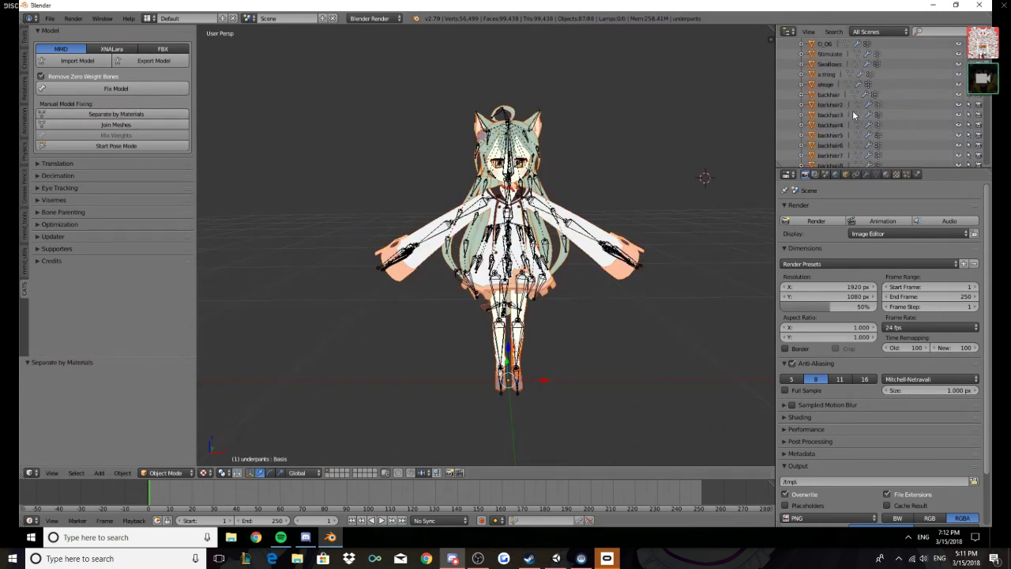
# Look through the separated mesh parts in the outliner and select sailordress5
pyautogui.scroll(-5, 864, 116)
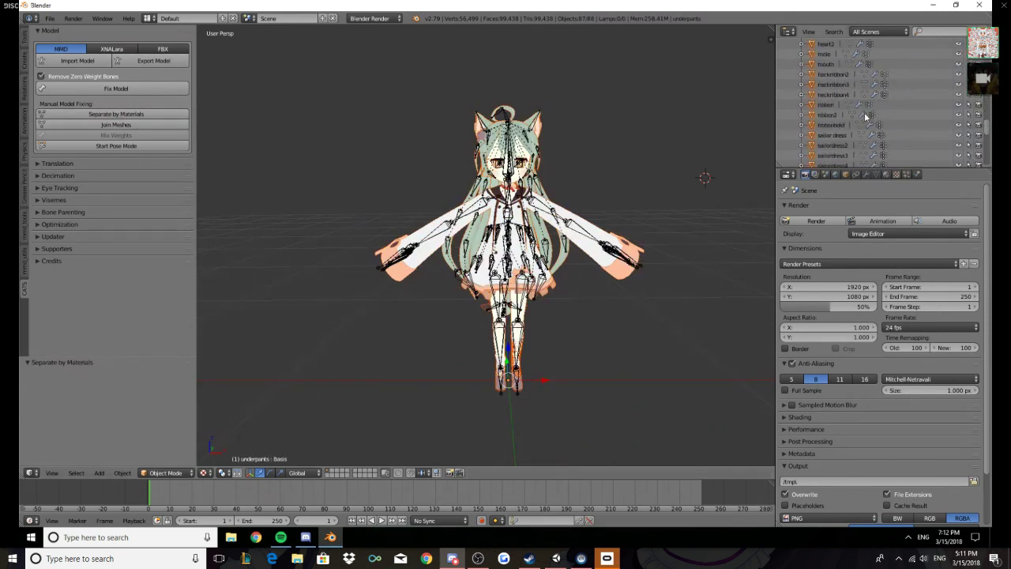
pyautogui.scroll(2, 858, 116)
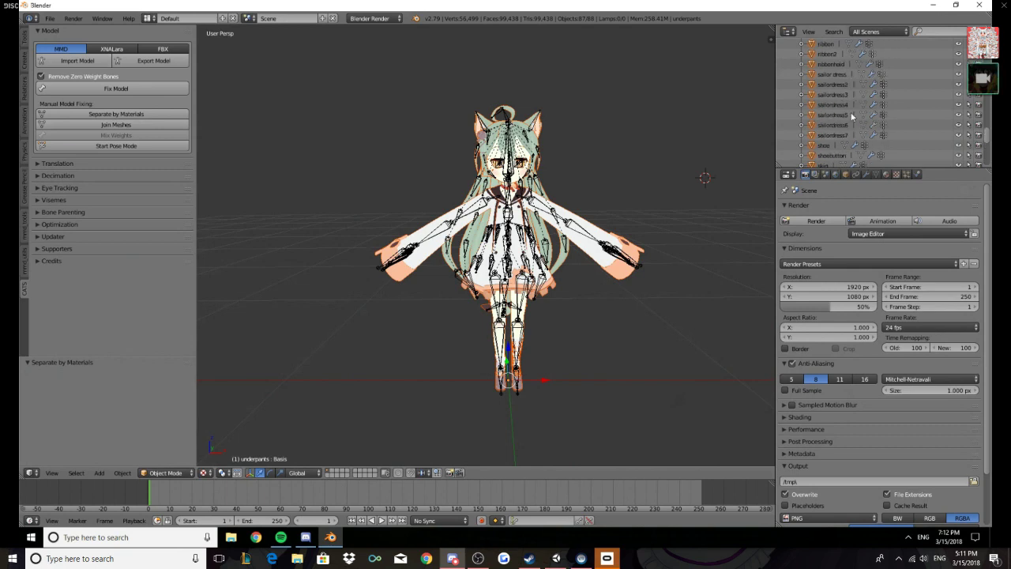
pyautogui.click(848, 115)
pyautogui.scroll(-2, 849, 114)
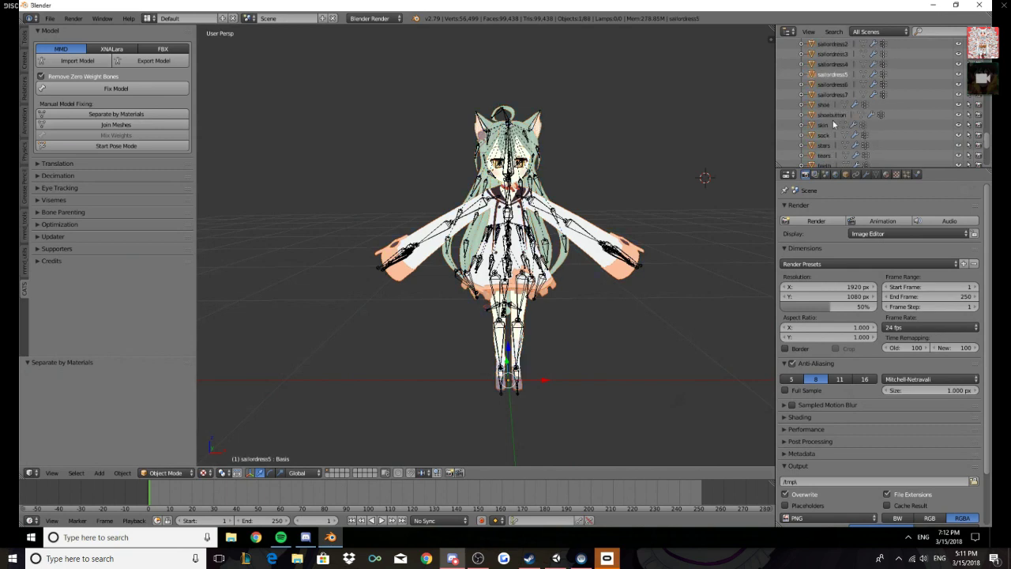
pyautogui.scroll(-4, 632, 138)
pyautogui.scroll(4, 657, 131)
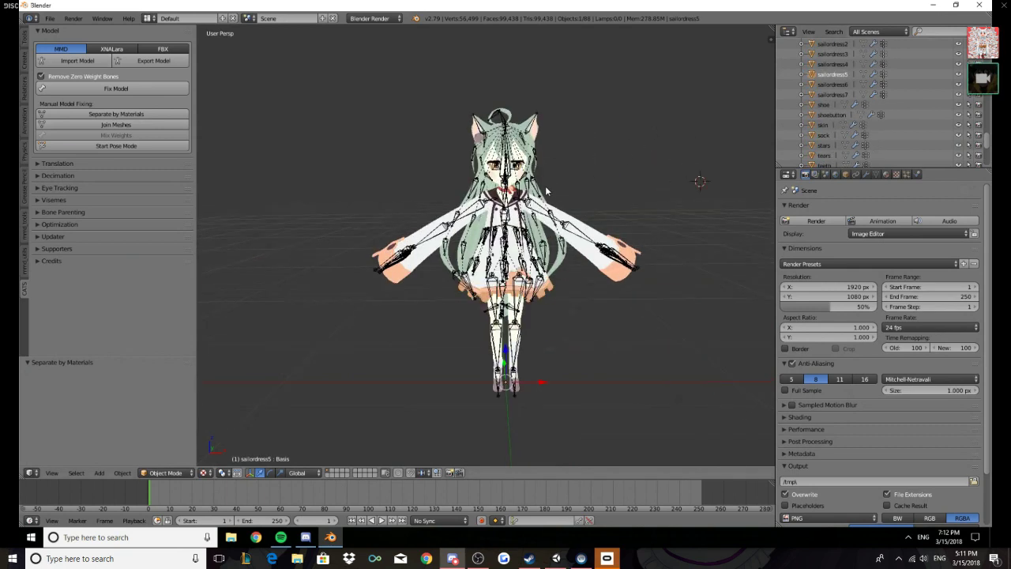
# Select the model's armature in the 3D view and hide it
pyautogui.rightClick(511, 172)
pyautogui.rightClick(510, 178)
pyautogui.rightClick(511, 188)
pyautogui.rightClick(508, 203)
pyautogui.rightClick(505, 125)
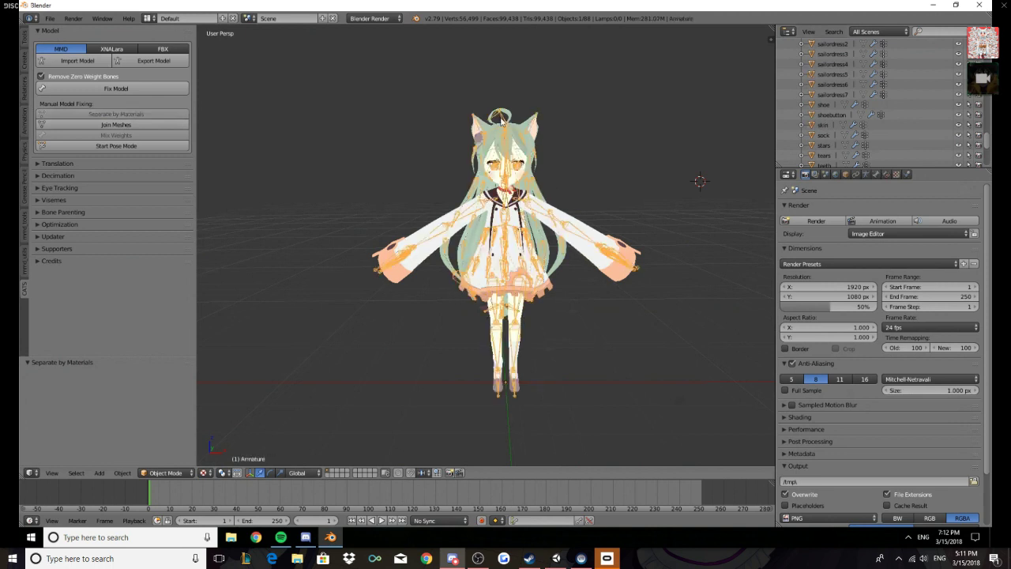
pyautogui.press('h')
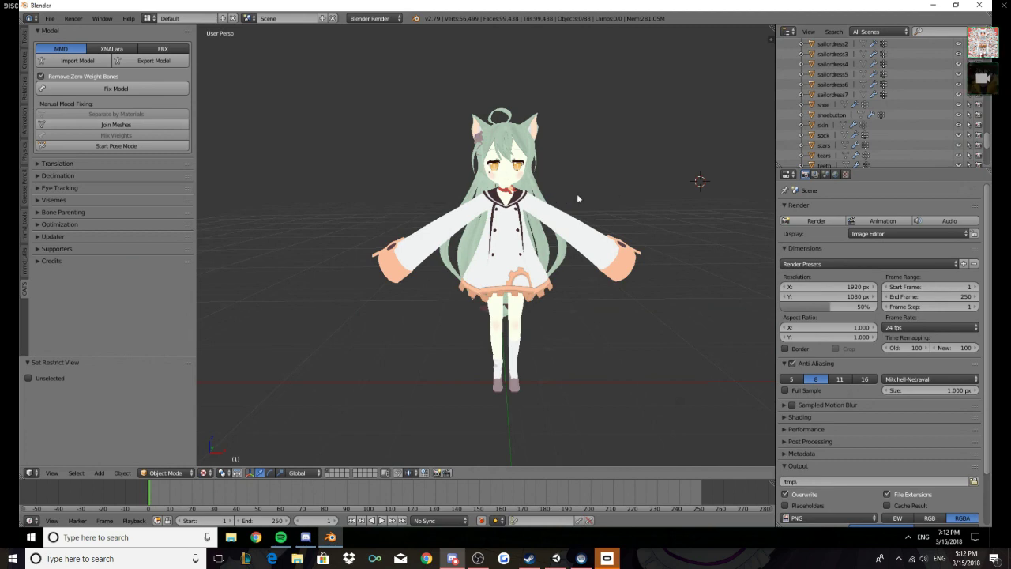
pyautogui.scroll(3, 545, 209)
pyautogui.scroll(1, 520, 223)
pyautogui.scroll(-2, 520, 223)
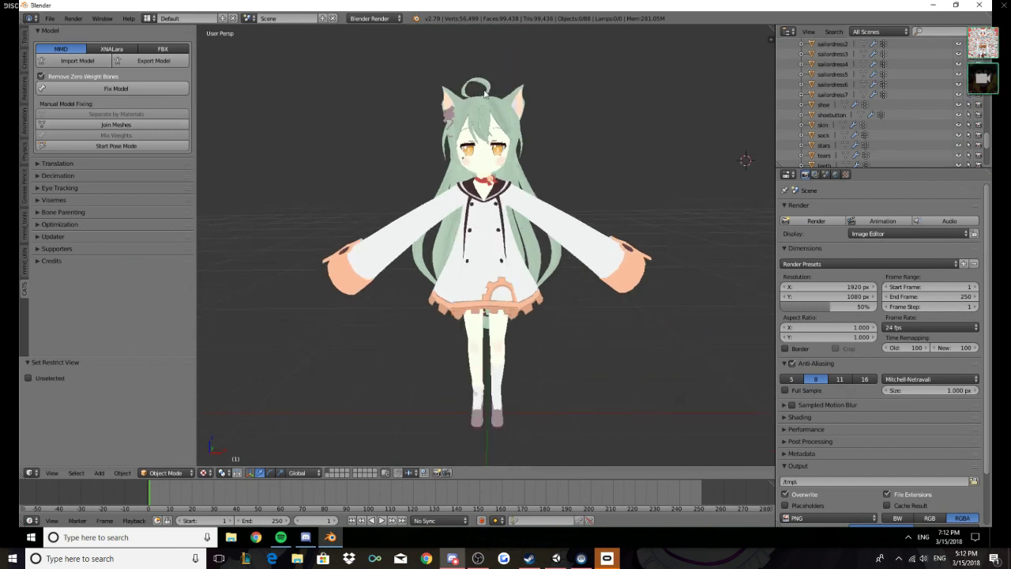
# Unhide the armature and hide it again
pyautogui.hotkey('alt', 'h')
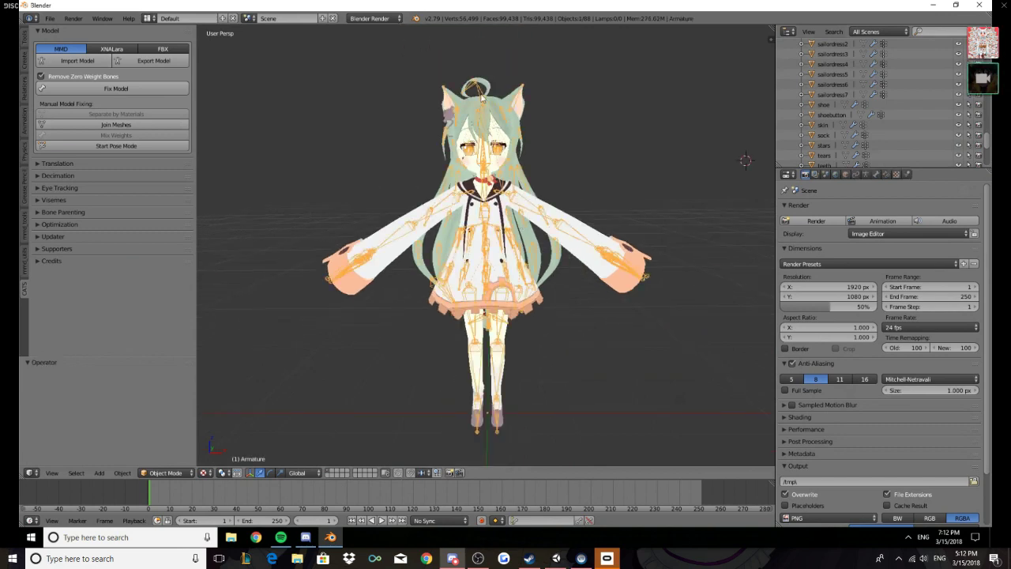
pyautogui.press('h')
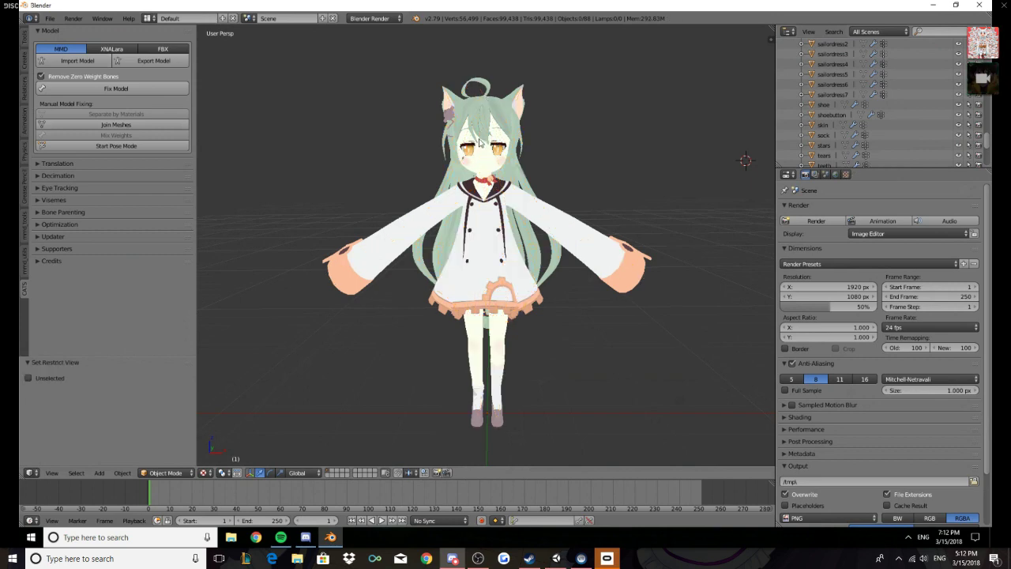
pyautogui.hotkey('alt', 'h')
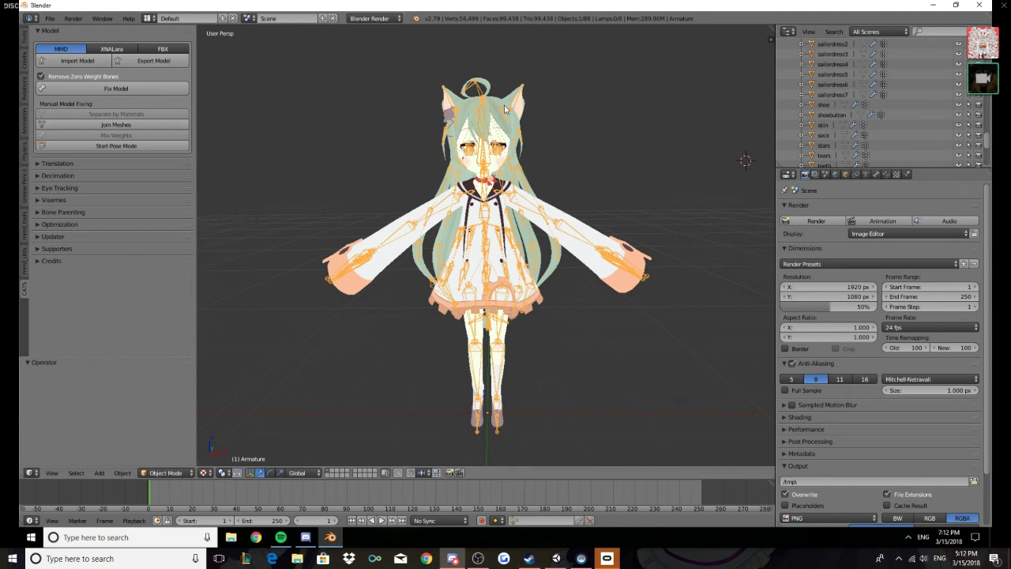
pyautogui.rightClick(479, 93)
pyautogui.rightClick(482, 91)
pyautogui.press('h')
# Select the buttons mesh on the front of the coat and put it in Edit Mode
pyautogui.scroll(5, 483, 127)
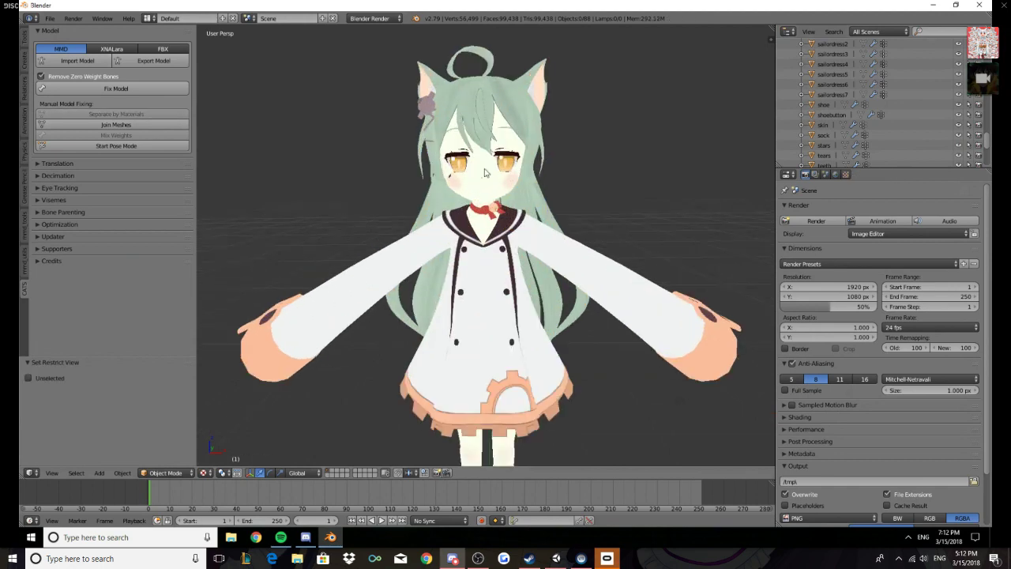
pyautogui.moveTo(490, 158); pyautogui.dragTo(529, 366, button='middle')
pyautogui.scroll(3, 472, 284)
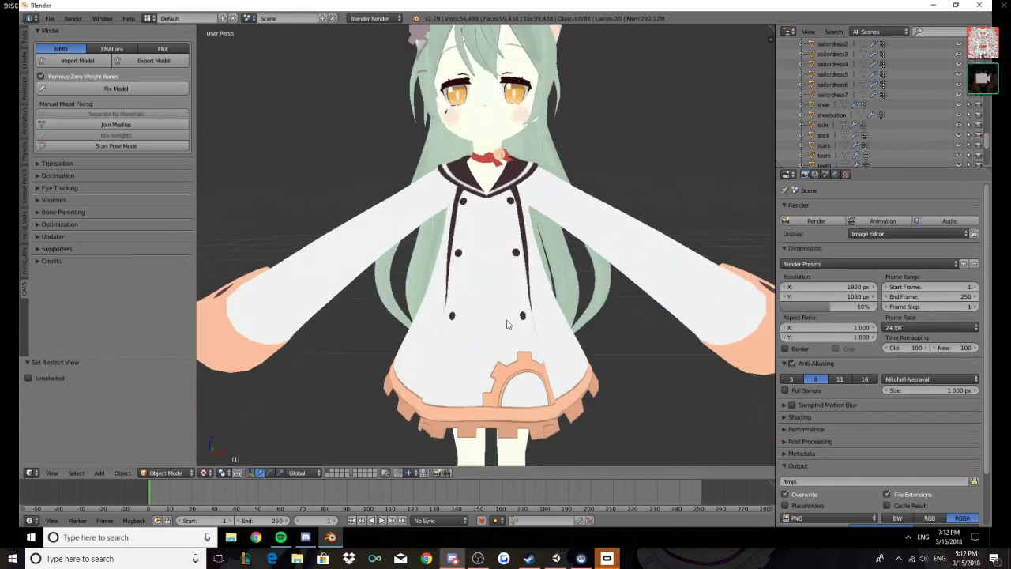
pyautogui.rightClick(459, 257)
pyautogui.press('Tab')
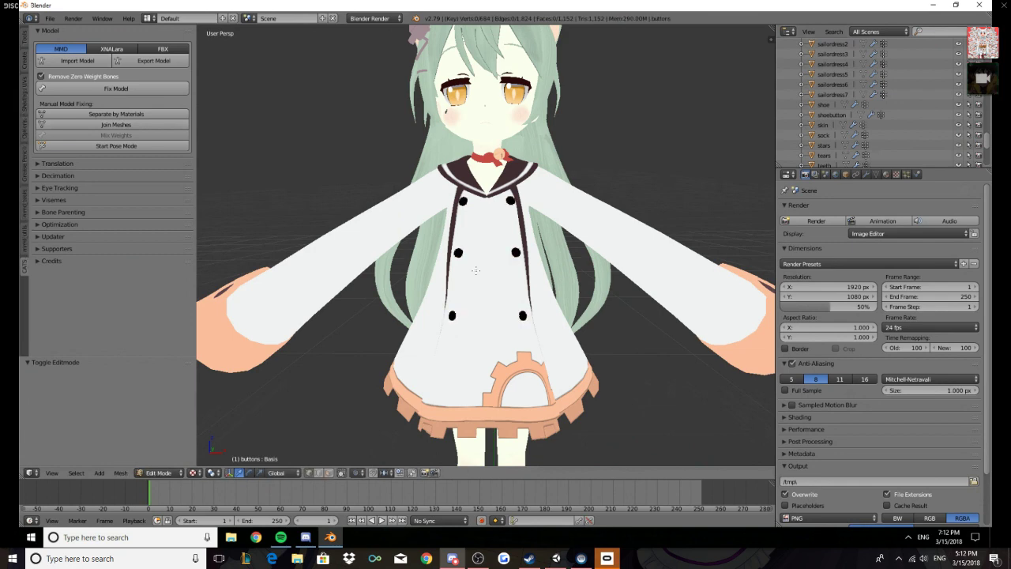
pyautogui.scroll(-5, 475, 271)
pyautogui.moveTo(357, 242)
pyautogui.mouseDown(button='middle')
pyautogui.moveTo(526, 239)
pyautogui.moveTo(372, 241)
pyautogui.mouseUp(button='middle')
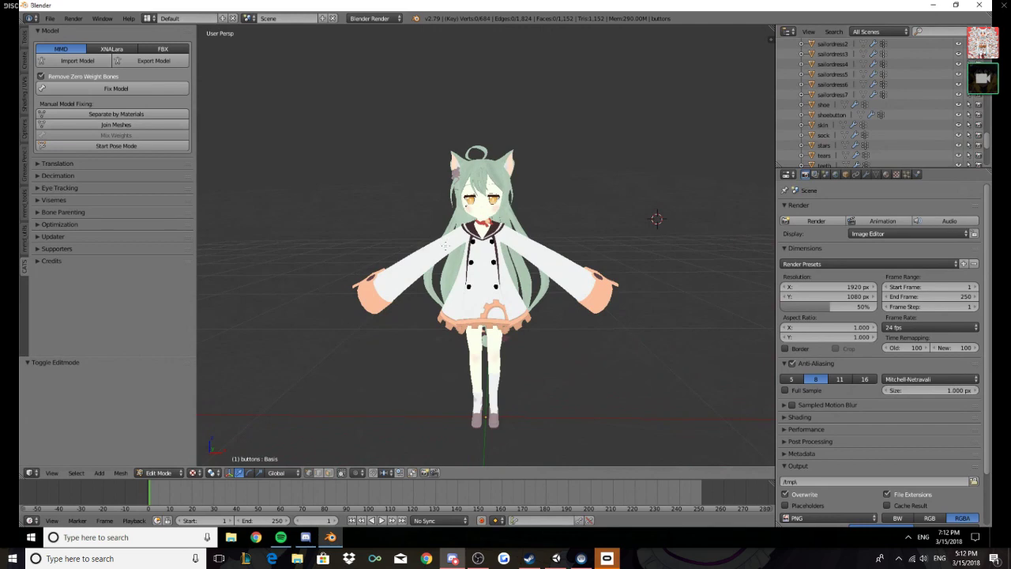
pyautogui.scroll(2, 445, 245)
# Expand the buttons object in the outliner and show its mesh data with vertex groups and shape keys
pyautogui.scroll(5, 852, 126)
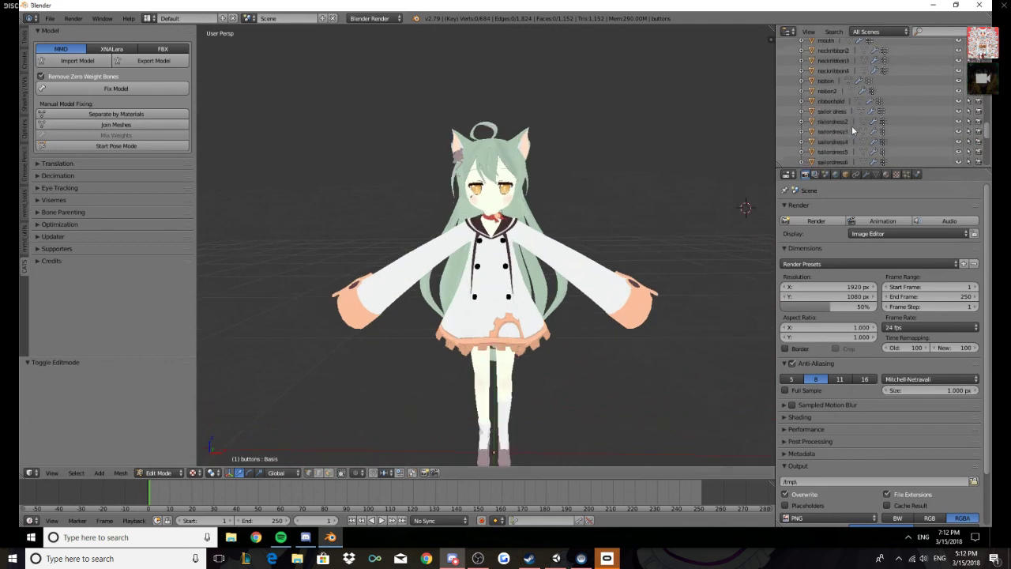
pyautogui.scroll(8, 852, 125)
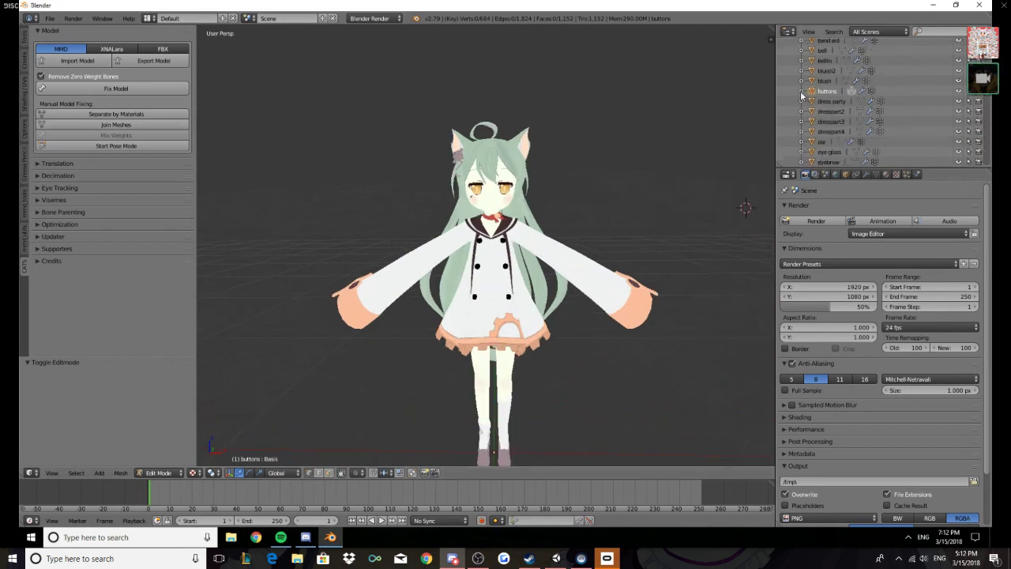
pyautogui.click(801, 92)
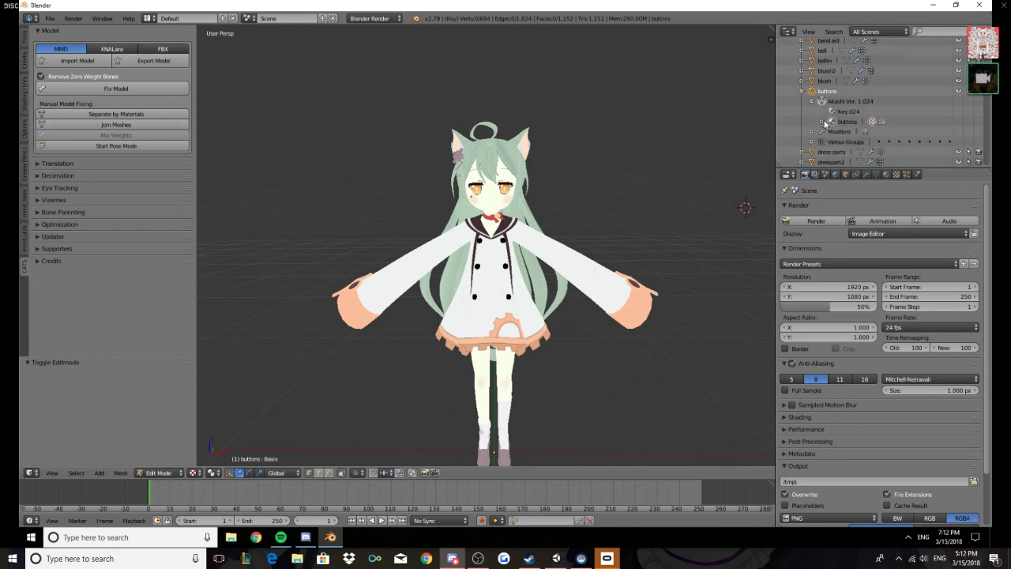
pyautogui.rightClick(848, 115)
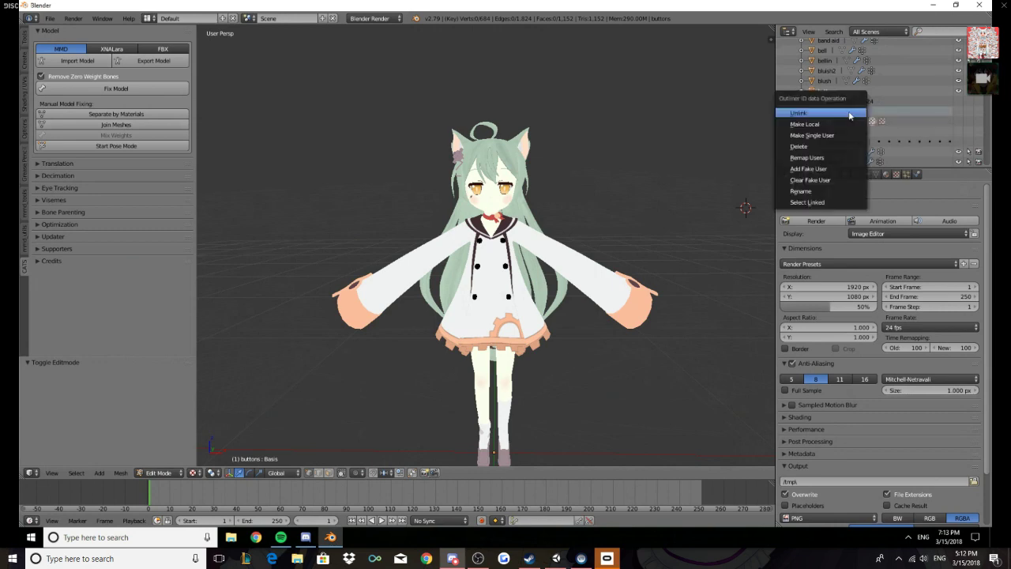
pyautogui.click(717, 91)
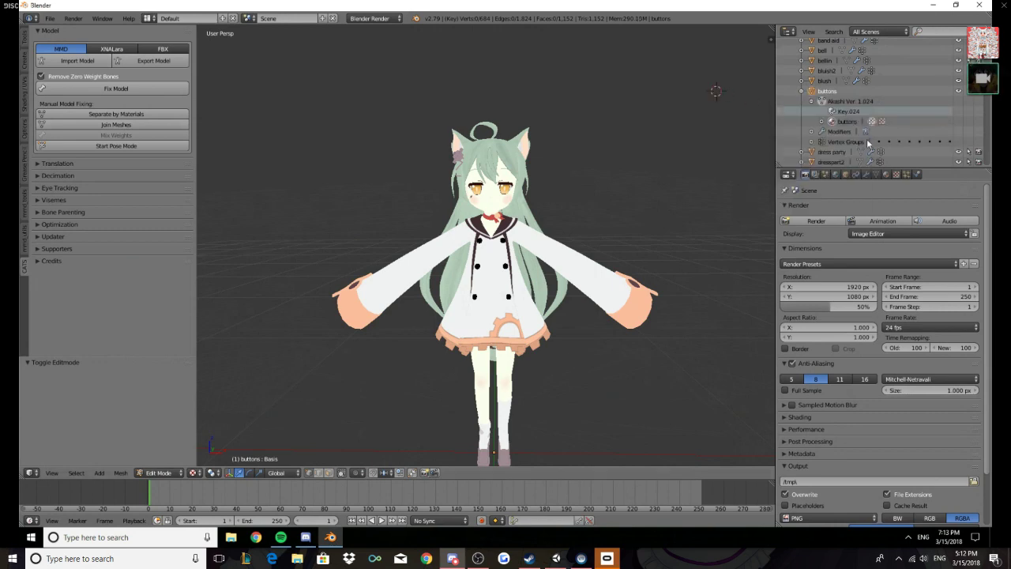
pyautogui.click(877, 175)
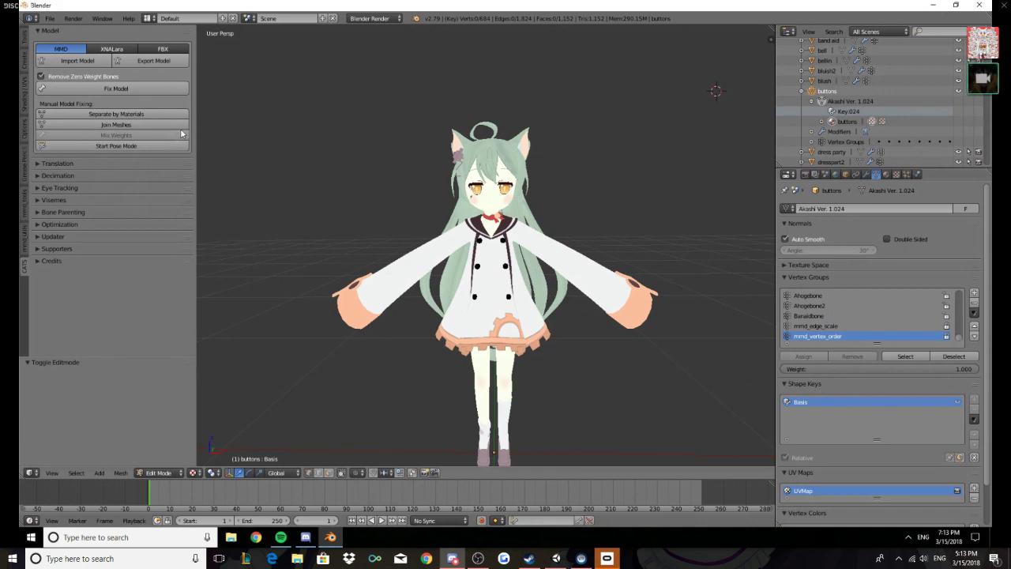
# Collapse the buttons entry in the outliner and join all the separated meshes with CATS
pyautogui.click(802, 94)
pyautogui.scroll(7, 806, 100)
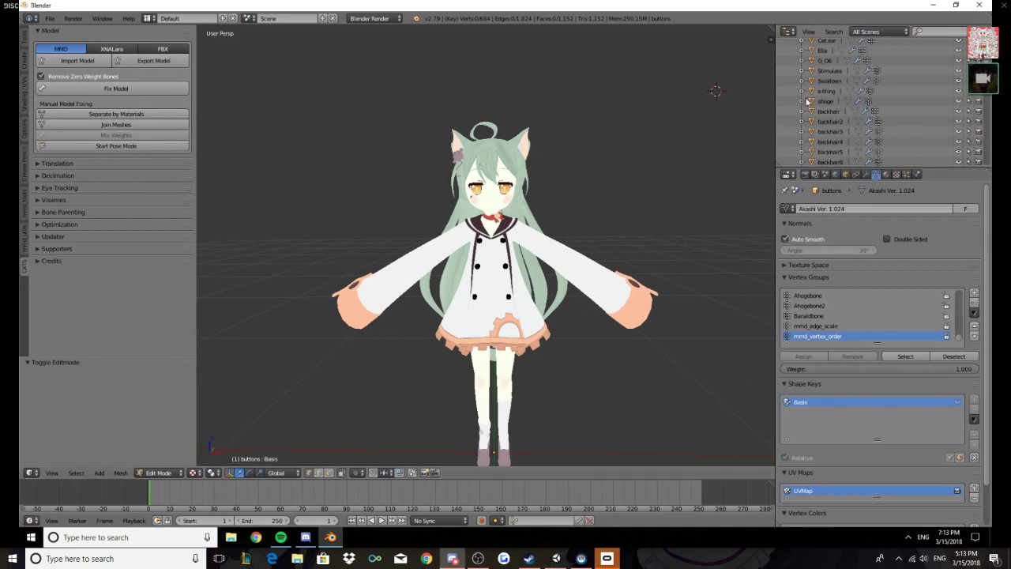
pyautogui.scroll(4, 806, 101)
pyautogui.click(793, 75)
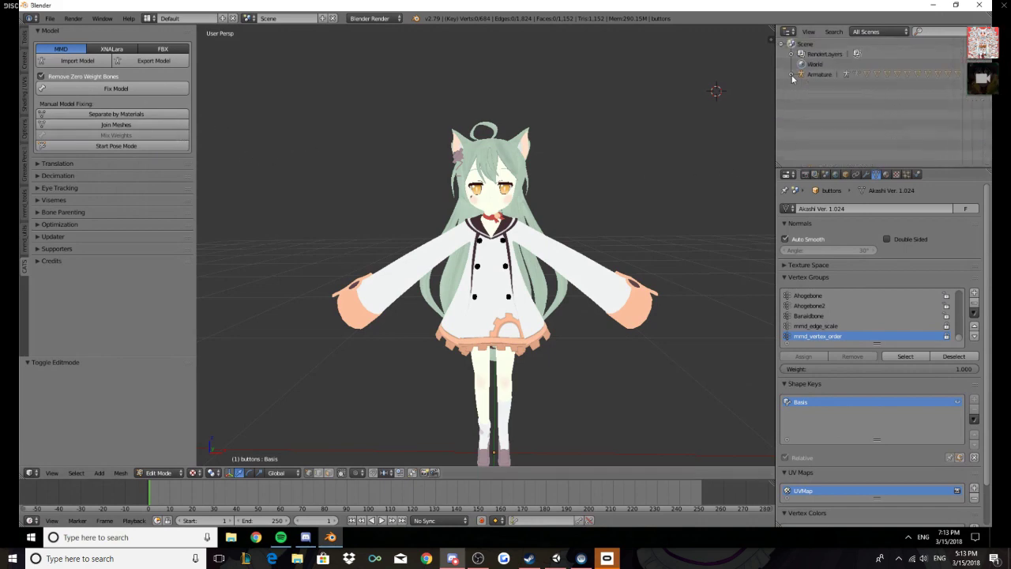
pyautogui.click(590, 169)
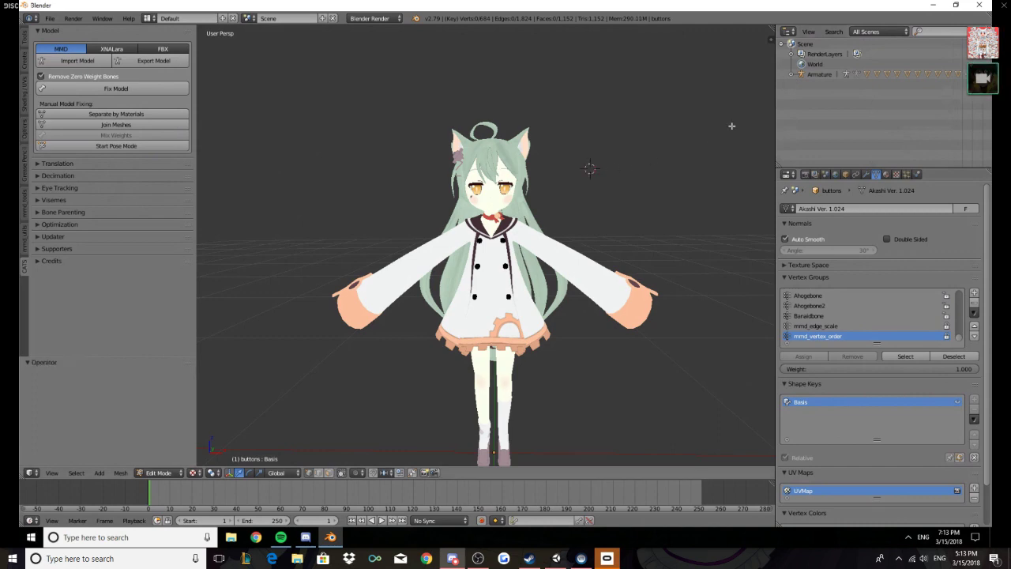
pyautogui.click(792, 74)
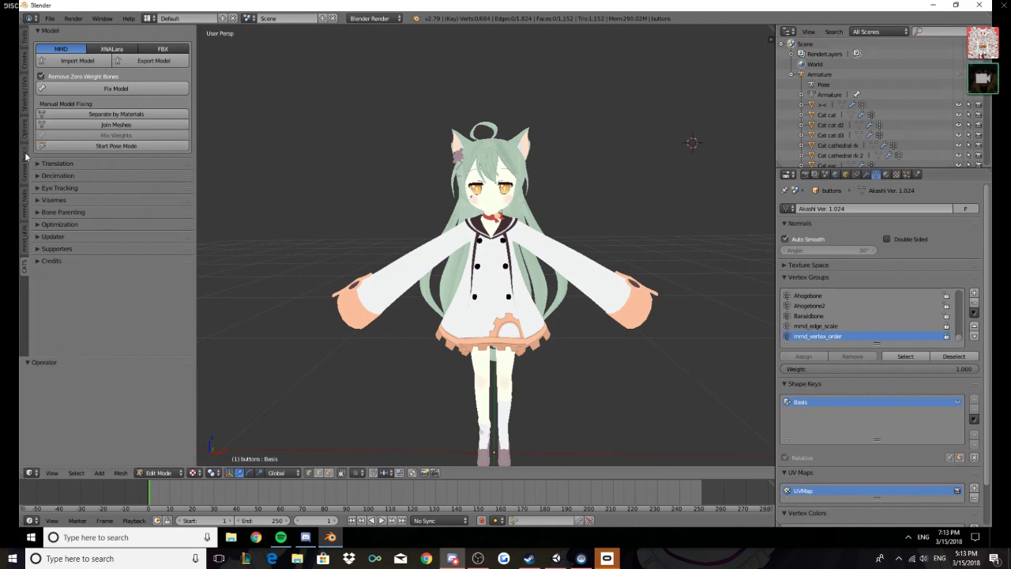
pyautogui.click(138, 126)
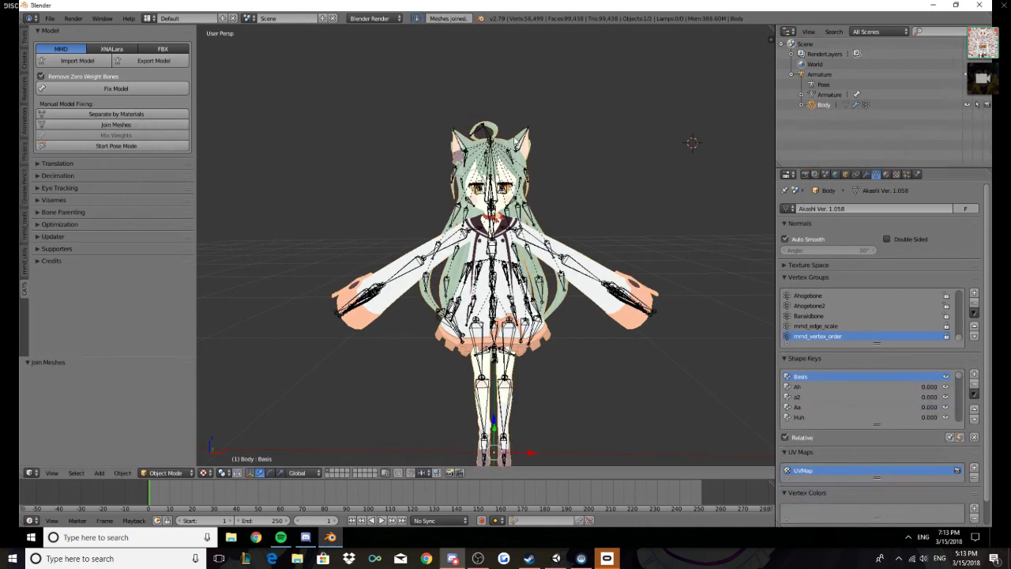
# Hide the armature again and view the joined model's upper body
pyautogui.rightClick(489, 136)
pyautogui.press('h')
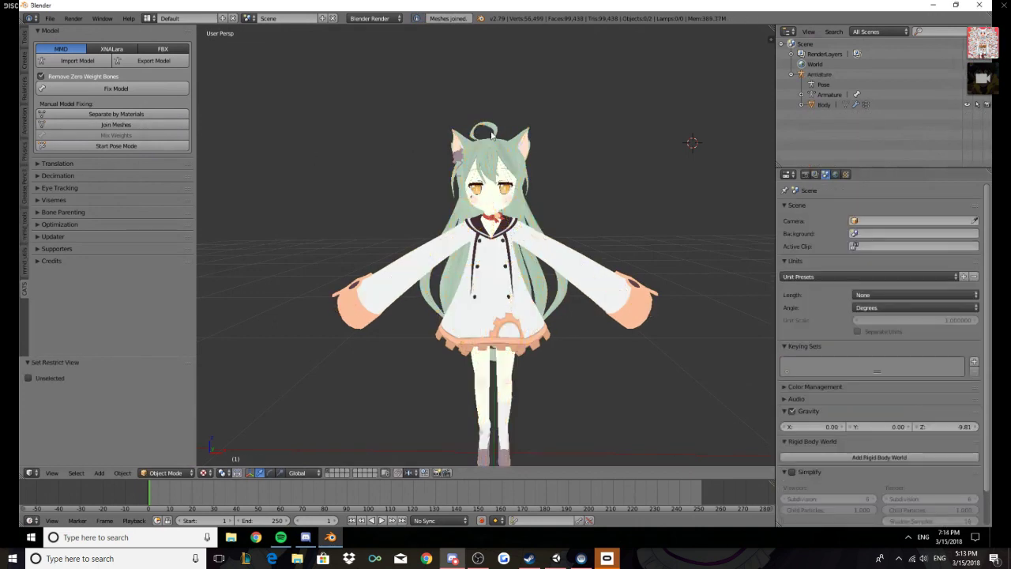
pyautogui.scroll(3, 522, 204)
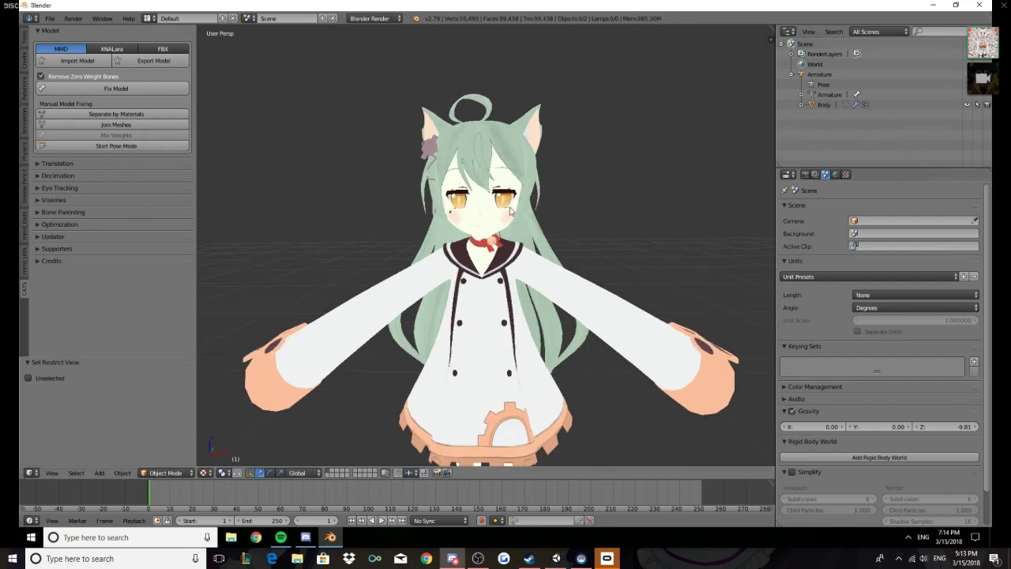
pyautogui.scroll(-1, 510, 208)
pyautogui.scroll(1, 498, 210)
pyautogui.moveTo(557, 267)
pyautogui.mouseDown(button='middle')
pyautogui.moveTo(586, 266)
pyautogui.moveTo(555, 268)
pyautogui.mouseUp(button='middle')
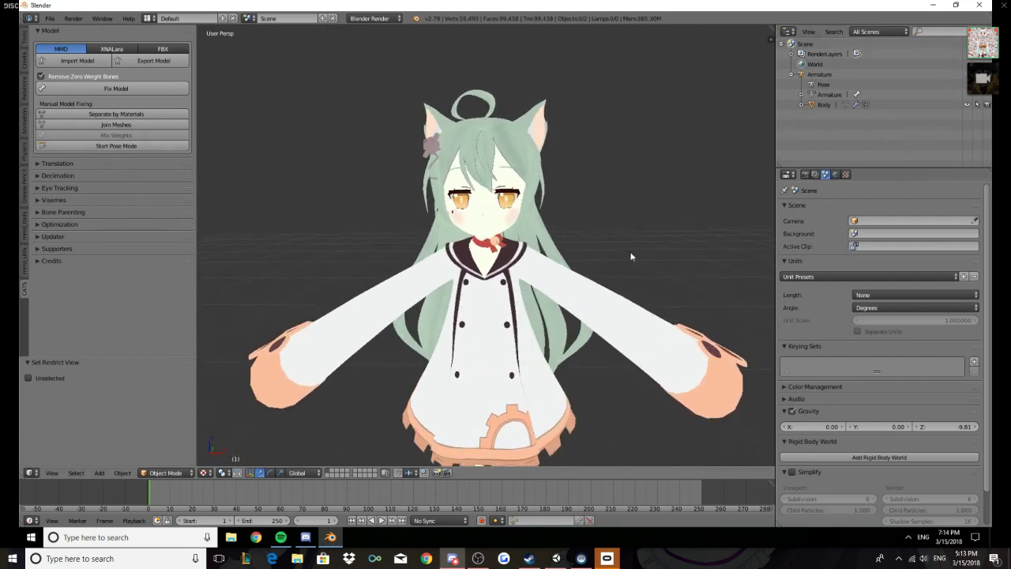
# Select the joined Body mesh and collapse the Vertex Groups section of its mesh data
pyautogui.click(821, 105)
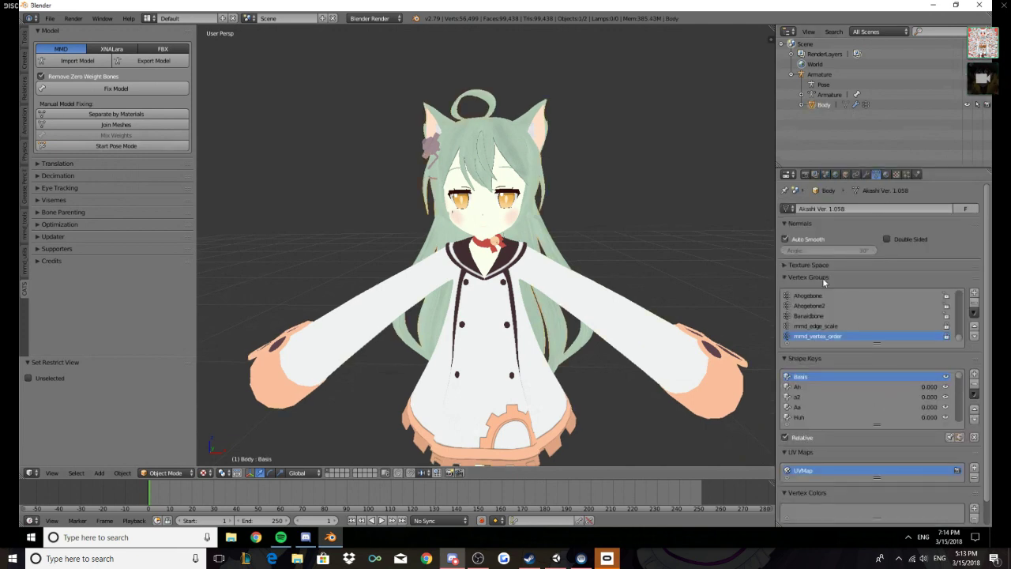
pyautogui.click(782, 276)
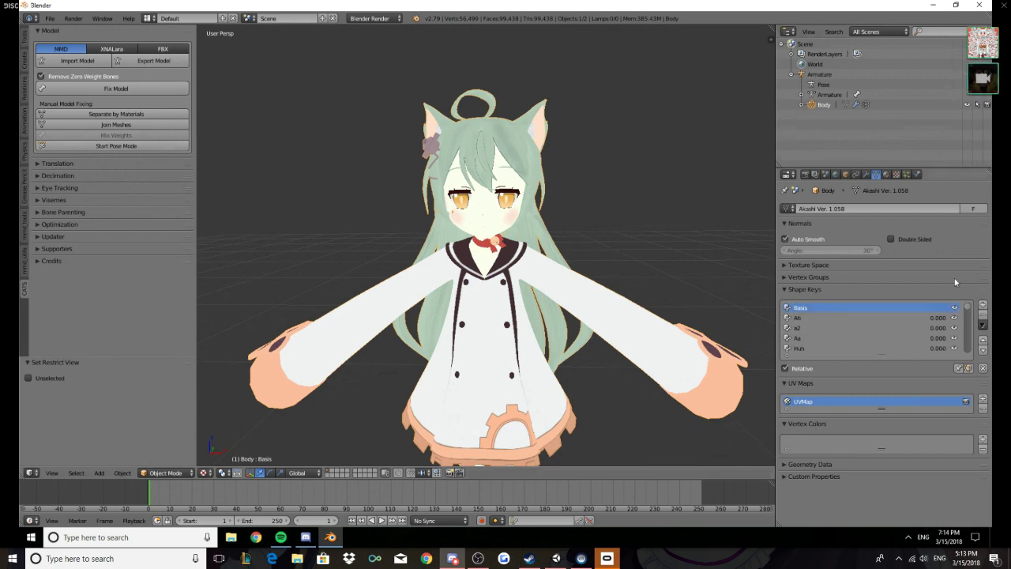
pyautogui.click(812, 75)
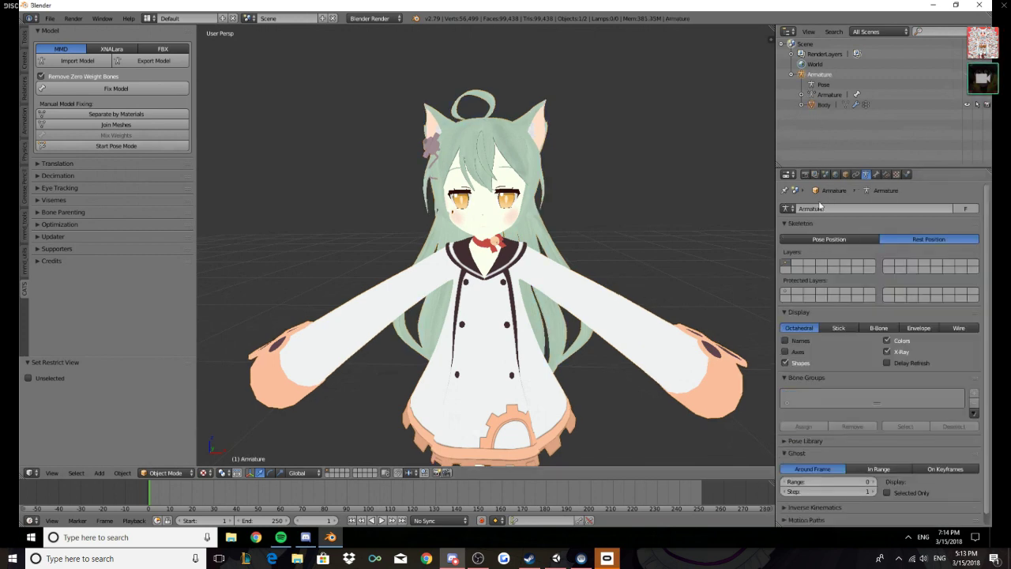
pyautogui.click(823, 106)
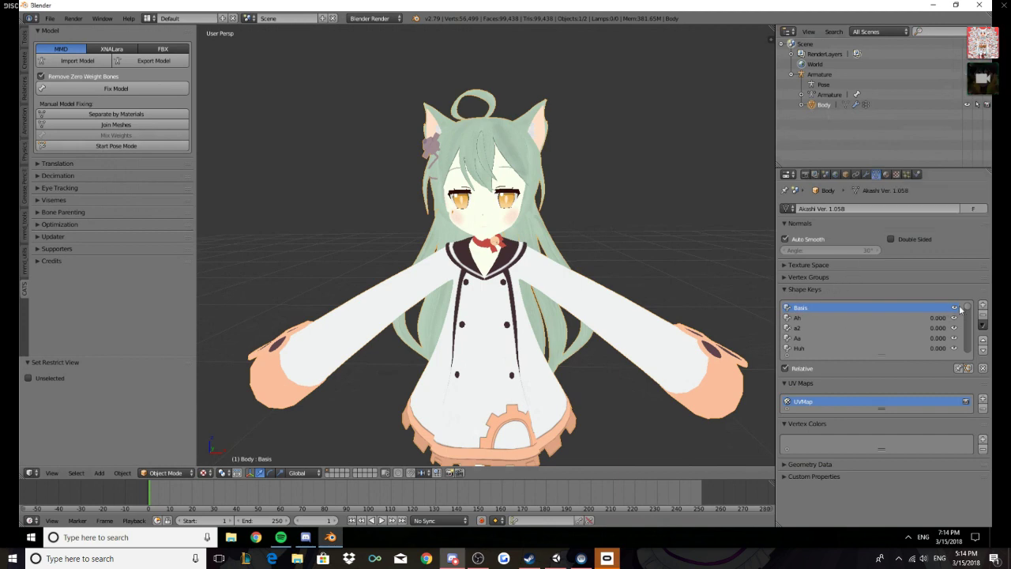
# Select the O_O shape key of the Body mesh and set its value to 1.000
pyautogui.moveTo(968, 326); pyautogui.dragTo(974, 357)
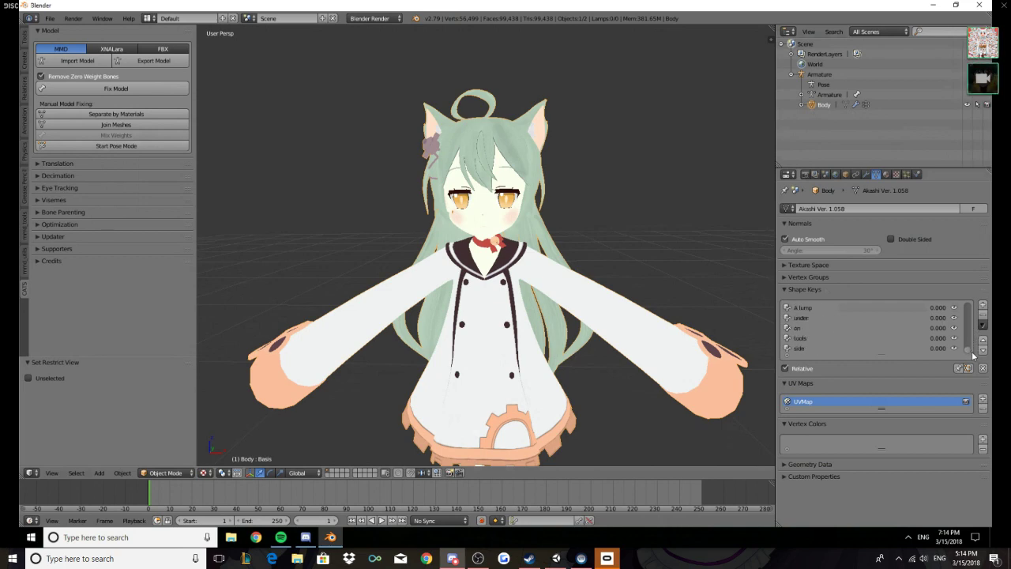
pyautogui.scroll(2, 818, 329)
pyautogui.click(804, 318)
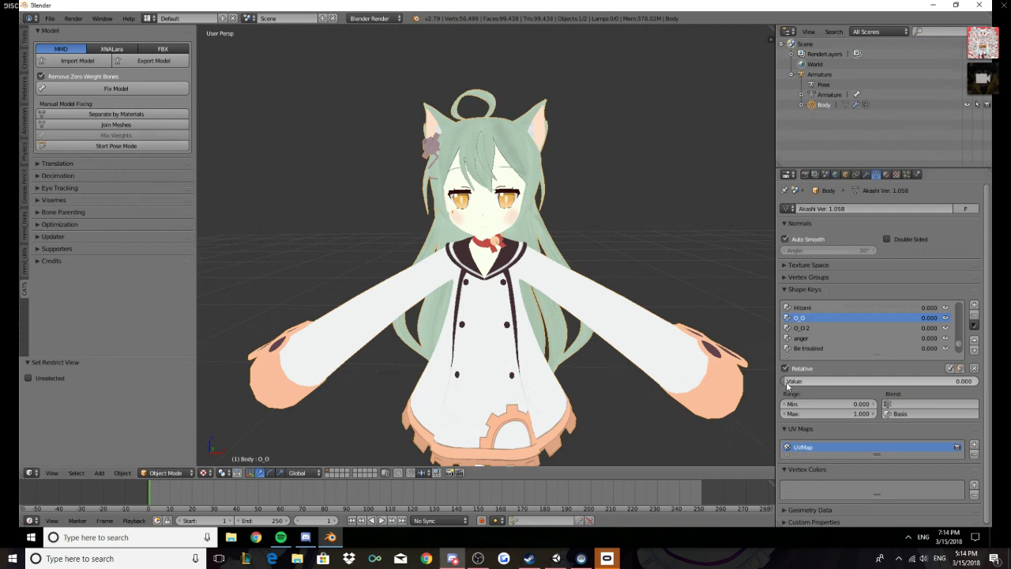
pyautogui.moveTo(787, 385); pyautogui.dragTo(978, 382)
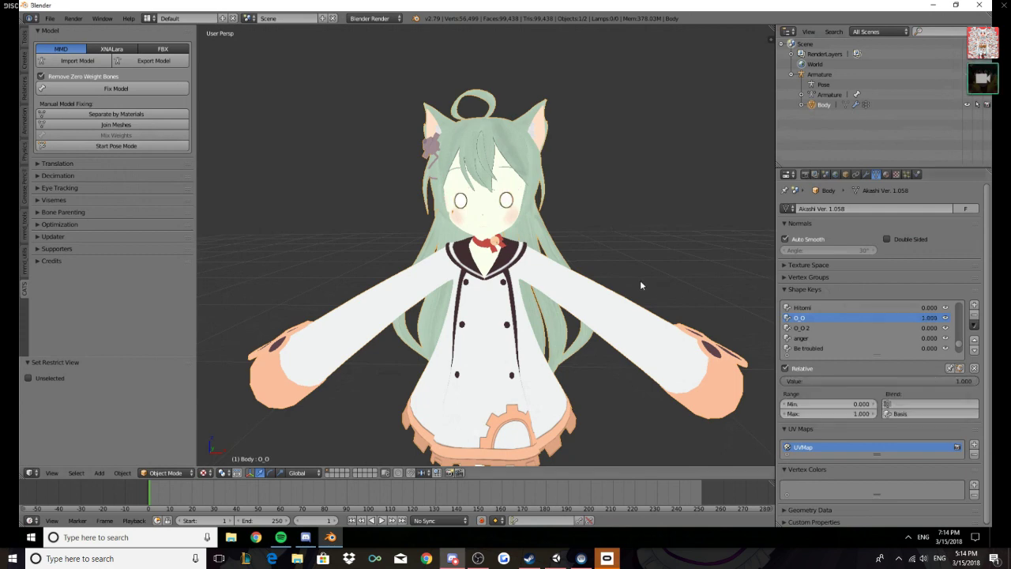
# Reset the O_O shape key's value to 0.000 and select the O_O 2 shape key
pyautogui.moveTo(475, 230)
pyautogui.mouseDown(button='middle')
pyautogui.moveTo(514, 231)
pyautogui.moveTo(476, 231)
pyautogui.mouseUp(button='middle')
pyautogui.moveTo(968, 383); pyautogui.dragTo(785, 385)
pyautogui.click(800, 329)
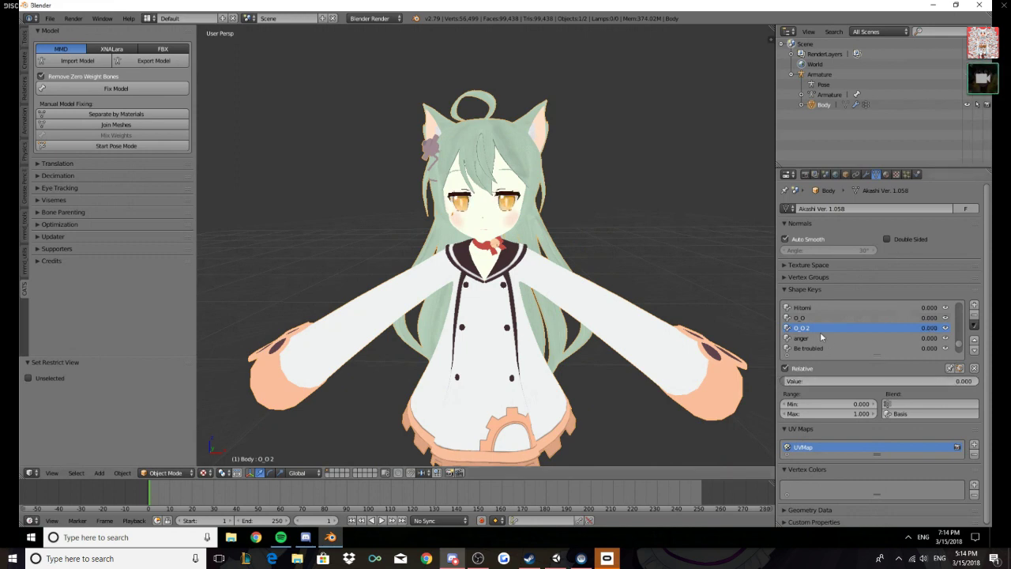
# Check the Hitomi shape key's value and browse the other facial shape keys up to What?
pyautogui.click(803, 307)
pyautogui.moveTo(786, 382)
pyautogui.mouseDown()
pyautogui.moveTo(978, 382)
pyautogui.moveTo(787, 382)
pyautogui.mouseUp()
pyautogui.scroll(3, 828, 332)
pyautogui.click(809, 318)
pyautogui.scroll(2, 806, 341)
pyautogui.click(803, 328)
pyautogui.scroll(-2, 611, 330)
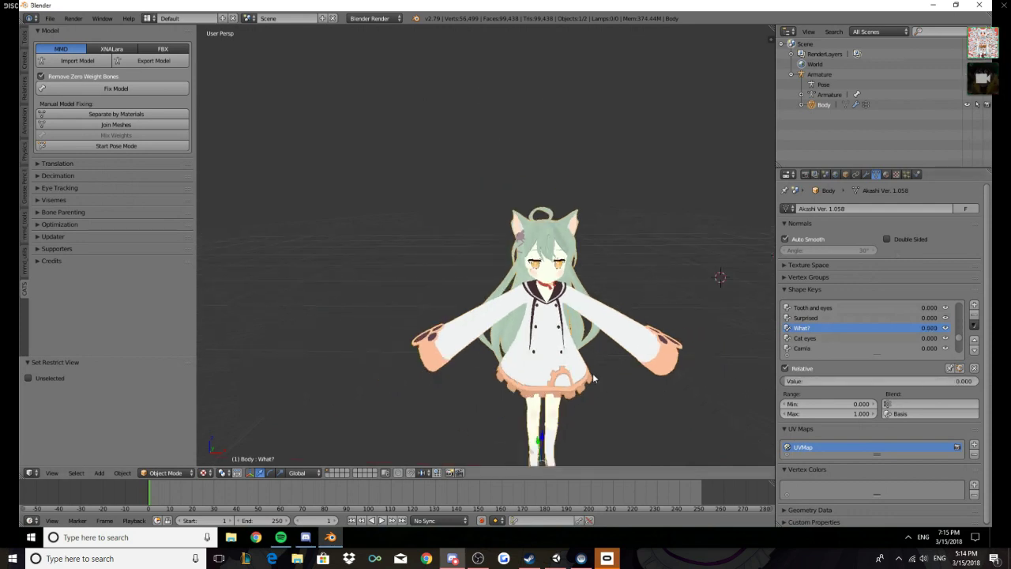
pyautogui.scroll(3, 585, 348)
pyautogui.scroll(-2, 552, 354)
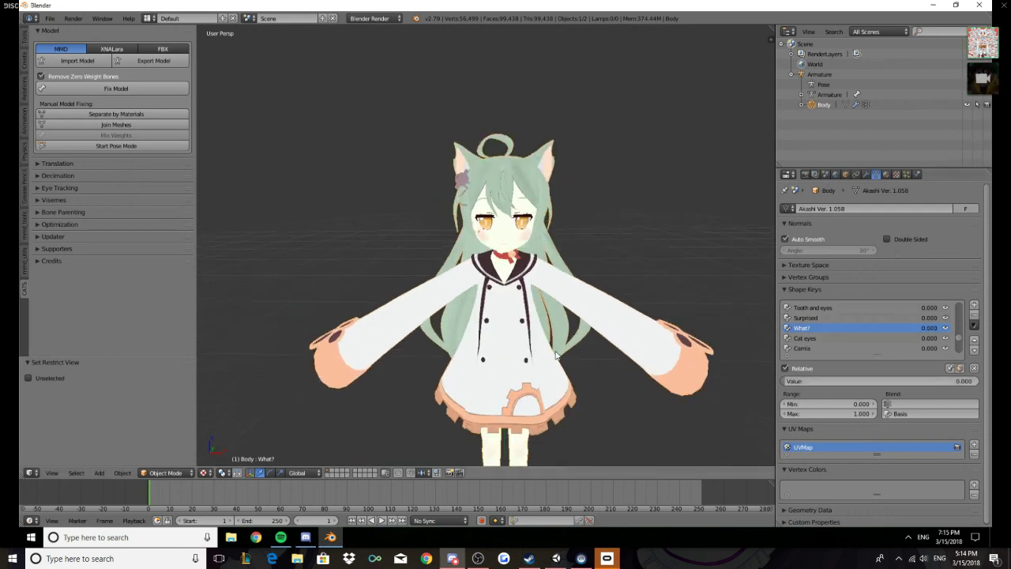
pyautogui.scroll(2, 562, 354)
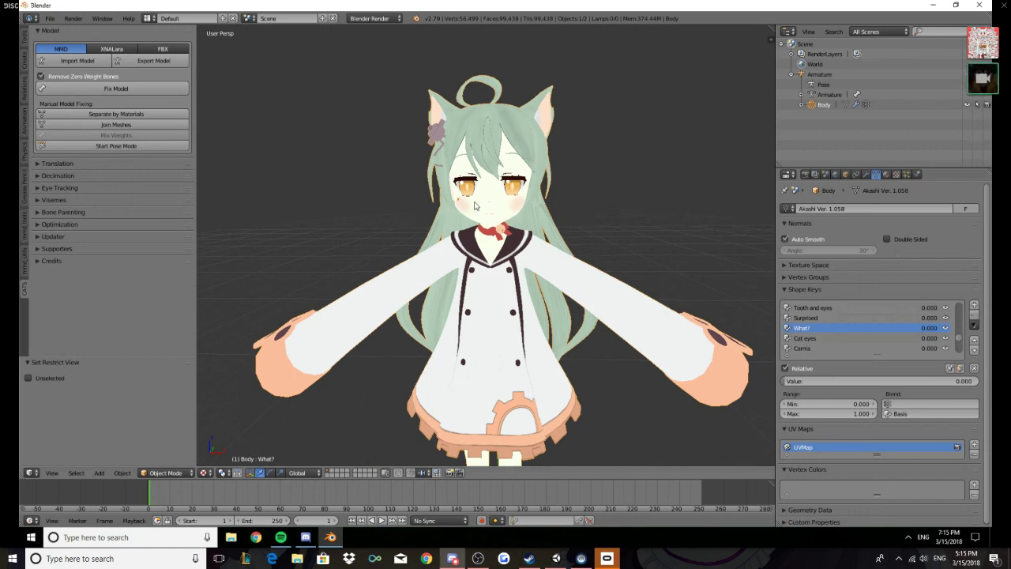
pyautogui.scroll(2, 475, 205)
pyautogui.scroll(-3, 473, 214)
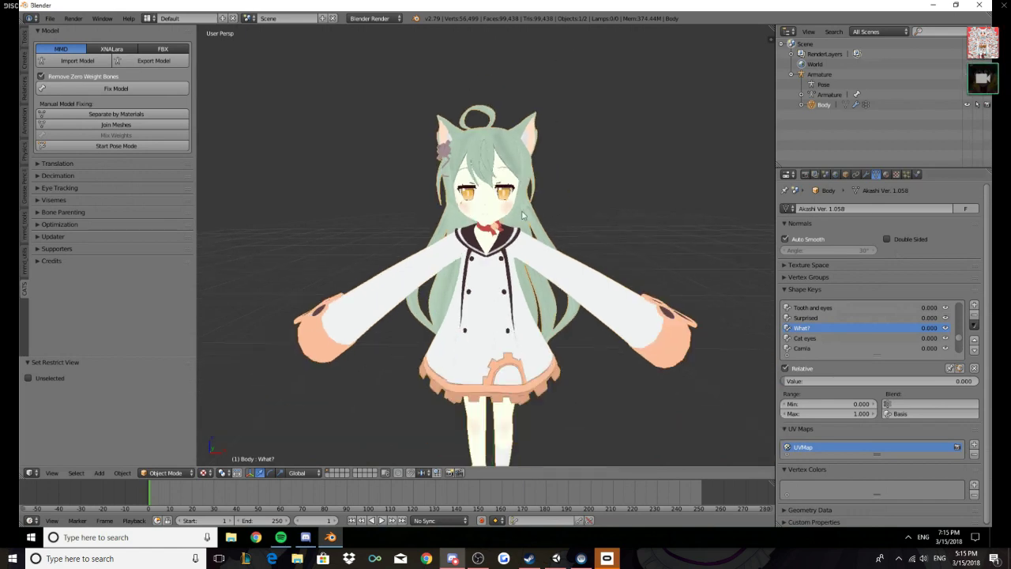
# Separate the Body mesh by materials with CATS and hide the armature
pyautogui.click(154, 117)
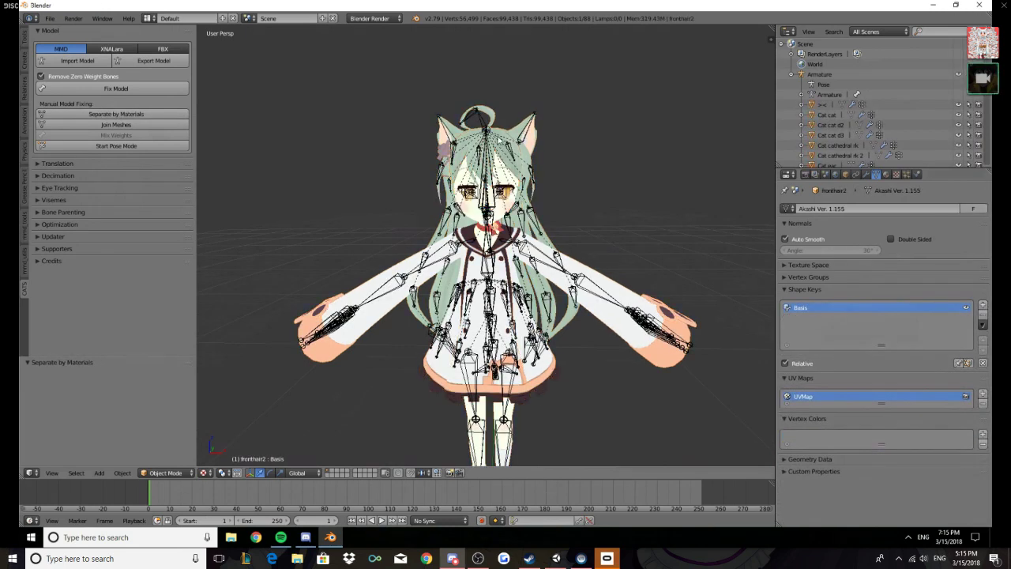
pyautogui.rightClick(493, 133)
pyautogui.press('h')
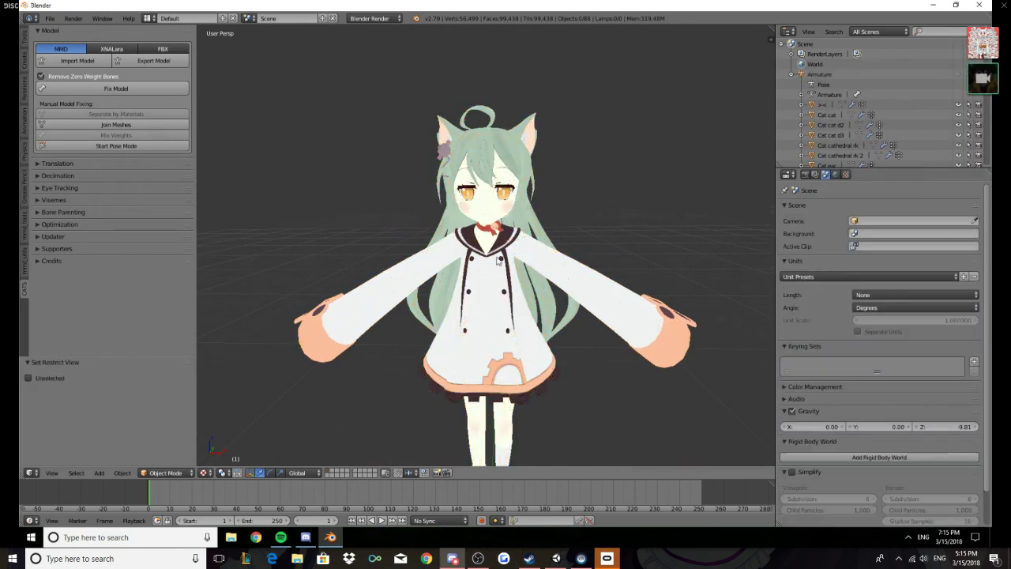
# Select the coat's buttons mesh and expand its entry and mesh data in the outliner
pyautogui.rightClick(566, 247)
pyautogui.rightClick(507, 267)
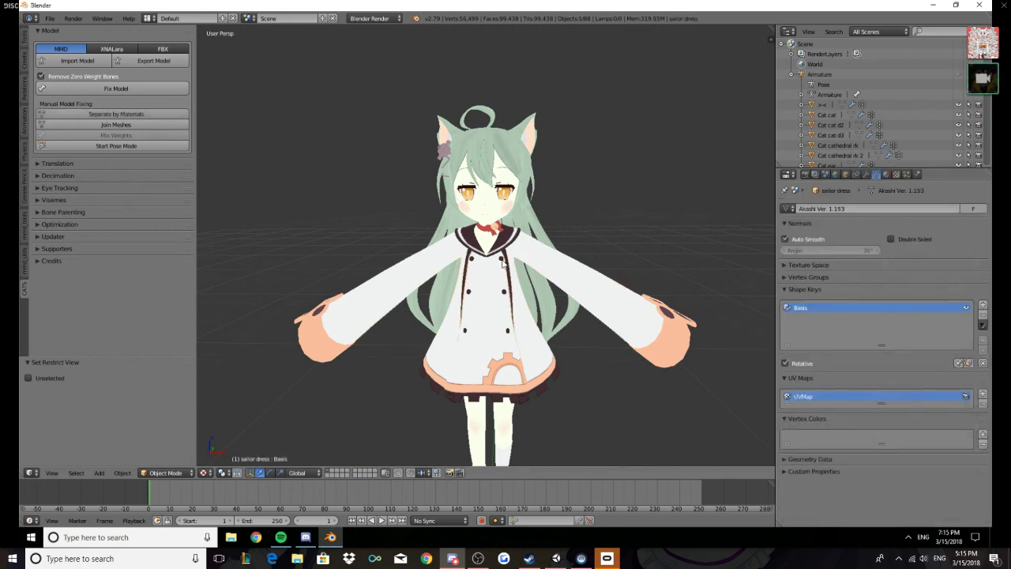
pyautogui.press('Tab')
pyautogui.press('Tab')
pyautogui.scroll(-8, 837, 125)
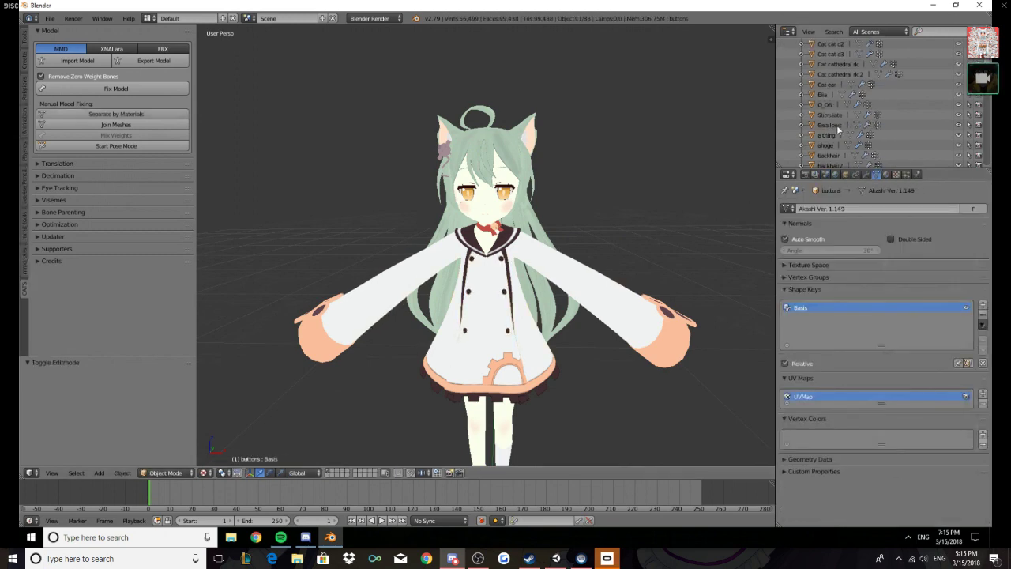
pyautogui.click(801, 95)
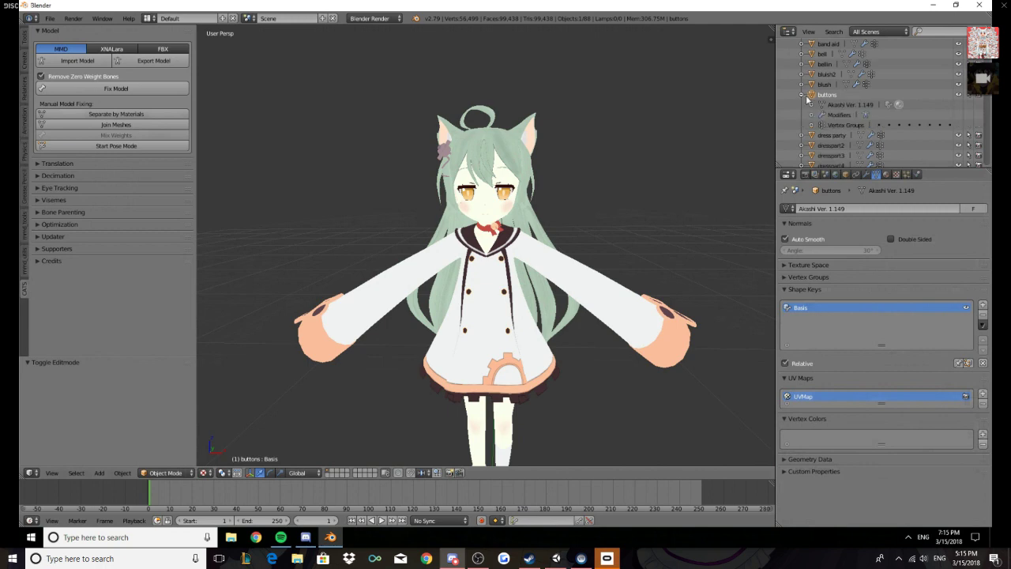
pyautogui.click(811, 115)
# Delete the buttons mesh's shape key data block and add a Decimate modifier to the mesh
pyautogui.rightClick(846, 121)
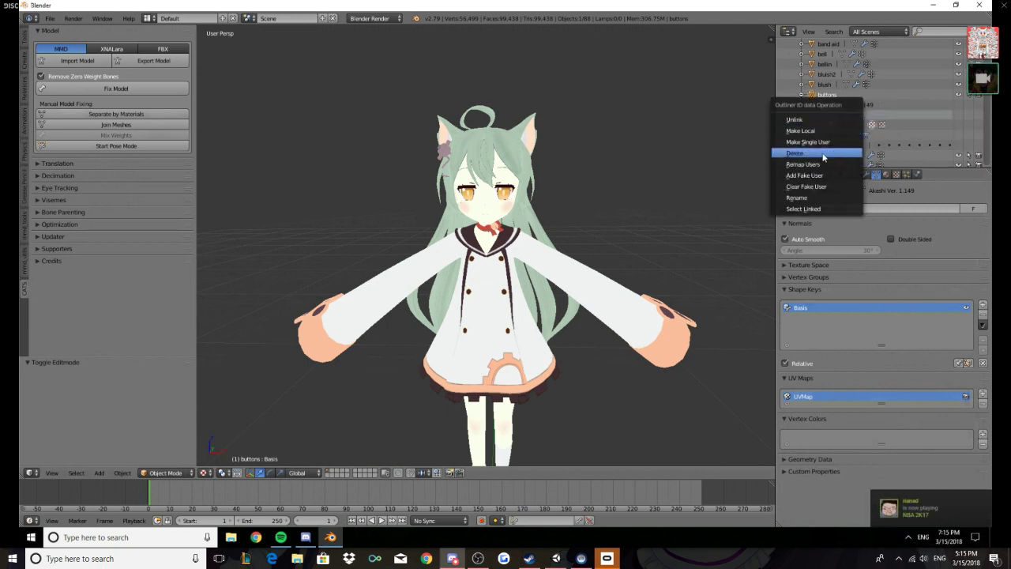
pyautogui.click(826, 153)
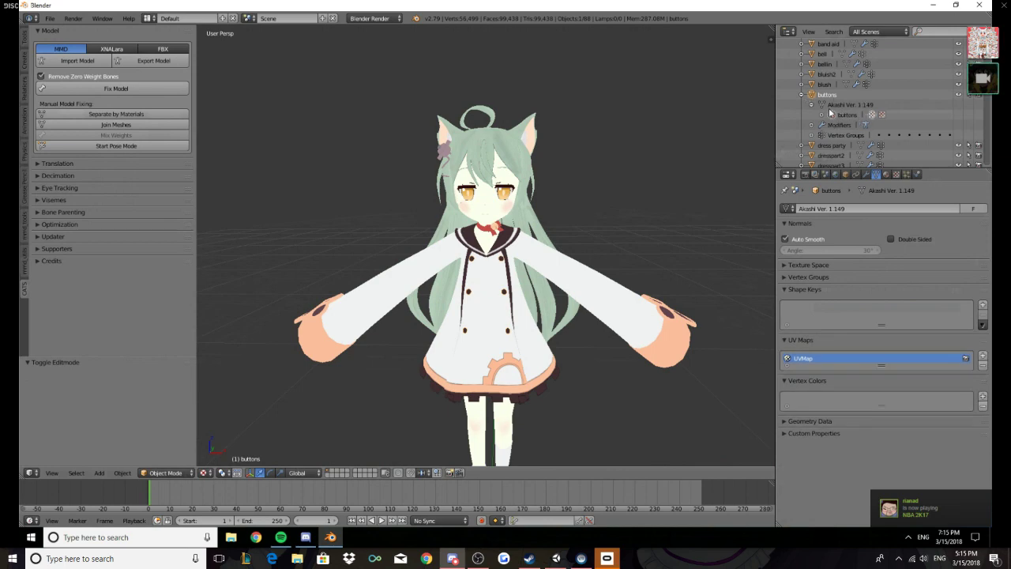
pyautogui.click(867, 174)
pyautogui.click(812, 209)
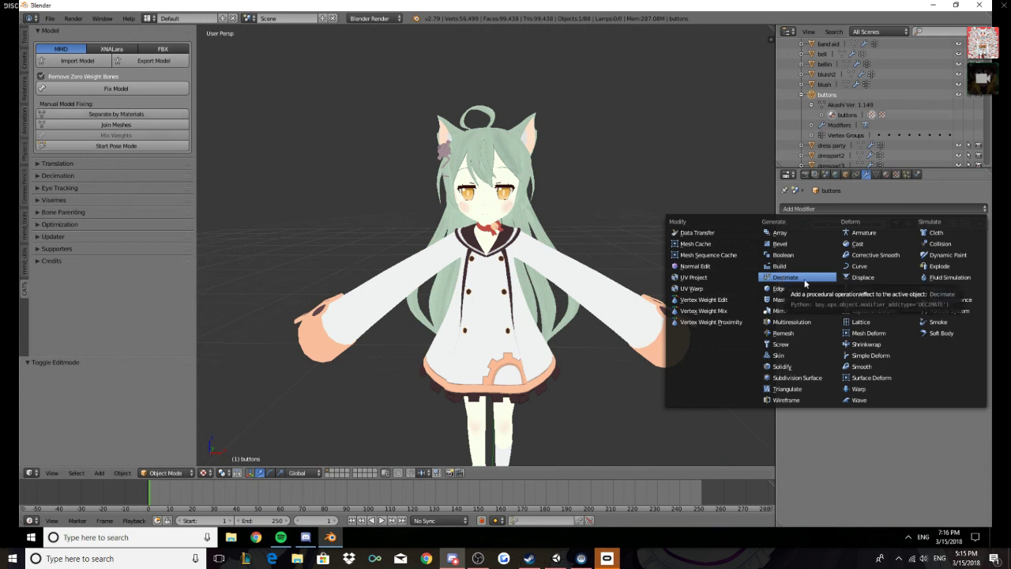
pyautogui.click(806, 280)
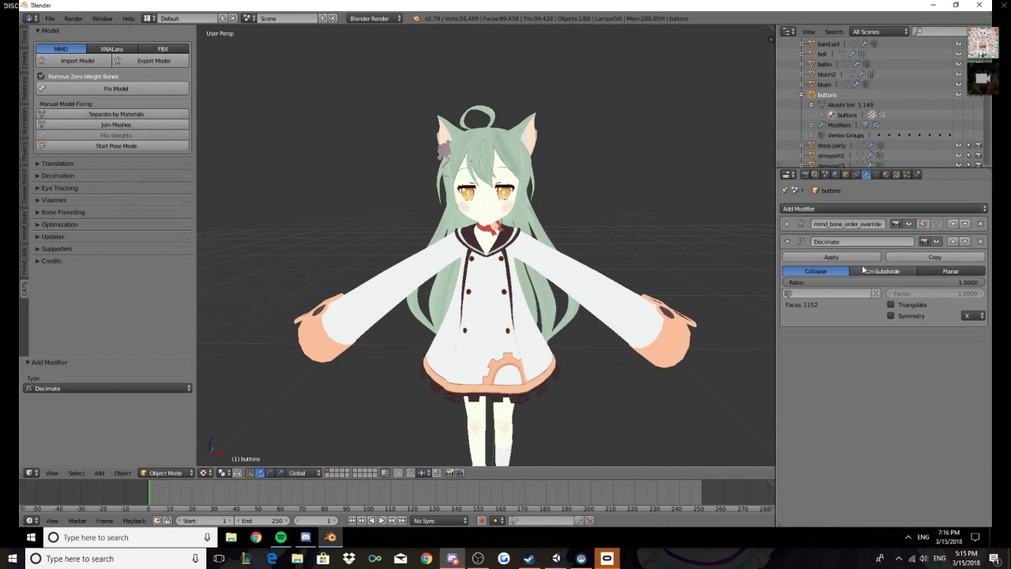
# Remove the Decimate modifier from the buttons and undo back to before the shape key deletion
pyautogui.click(981, 241)
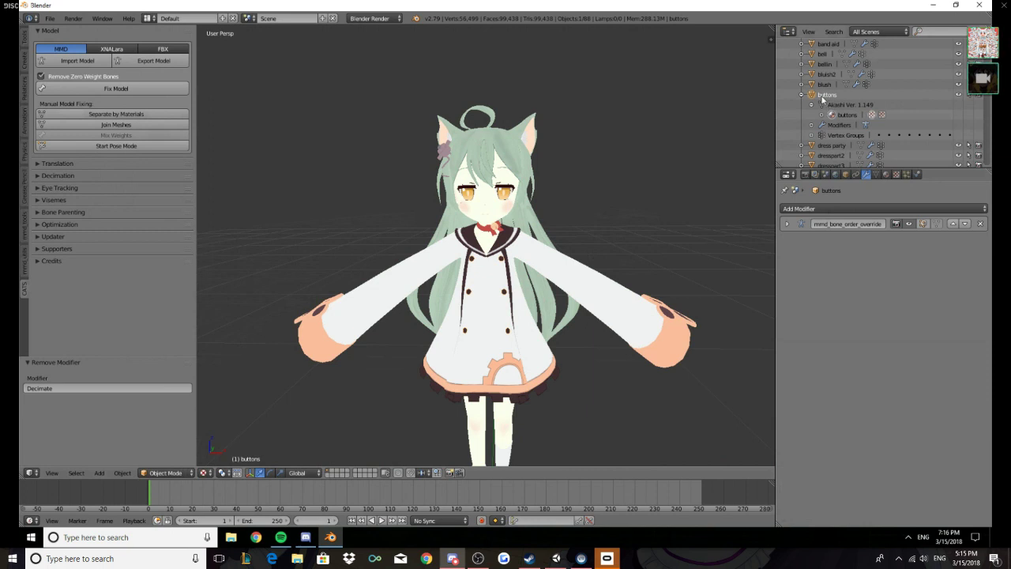
pyautogui.click(640, 161)
pyautogui.hotkey('ctrl', 'z')
pyautogui.hotkey('ctrl', 'z')
pyautogui.hotkey('ctrl', 'z')
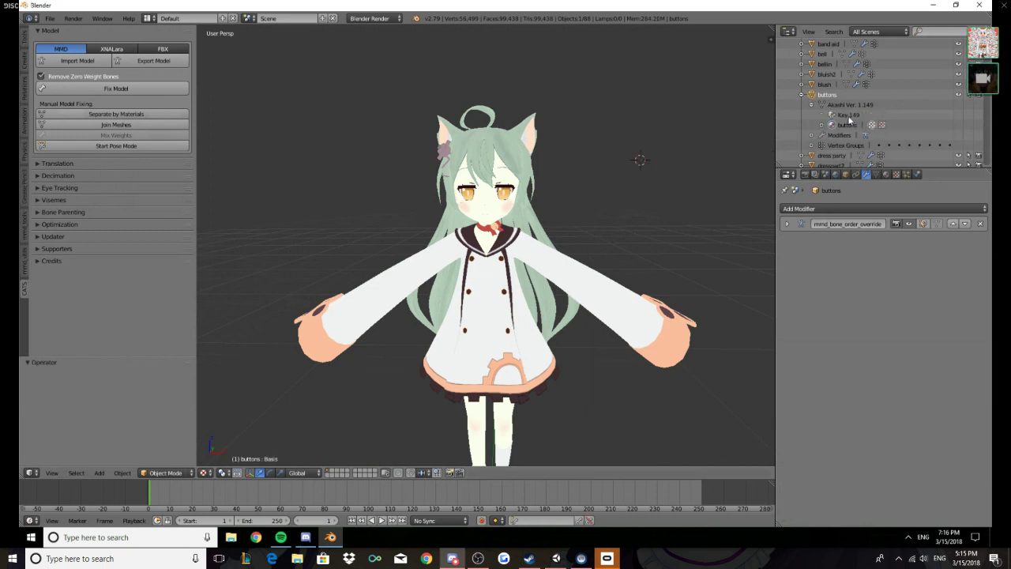
# Switch the buttons mesh to Edit Mode and delete its Key.149 shape key data block from the outliner
pyautogui.press('Tab')
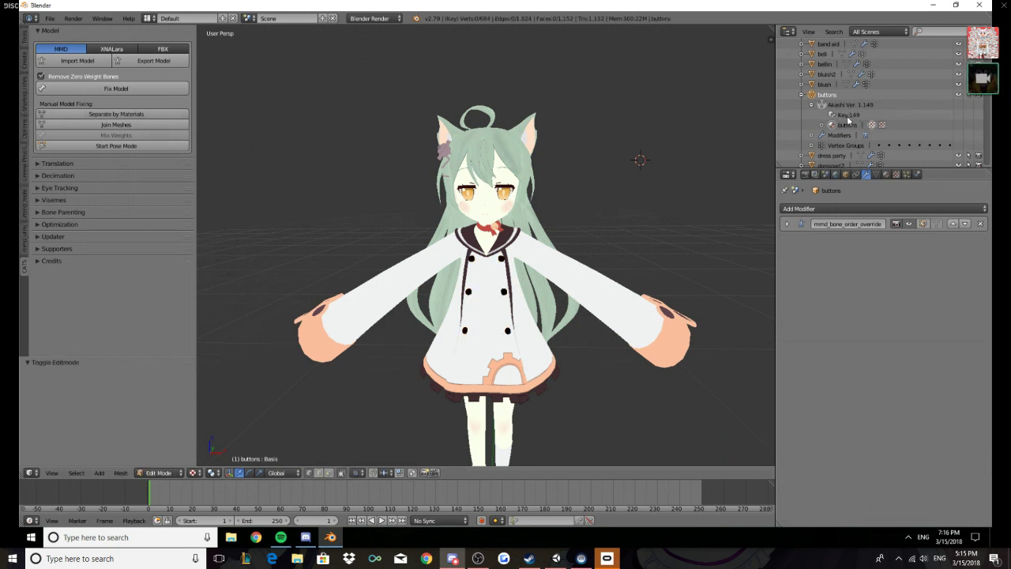
pyautogui.rightClick(848, 116)
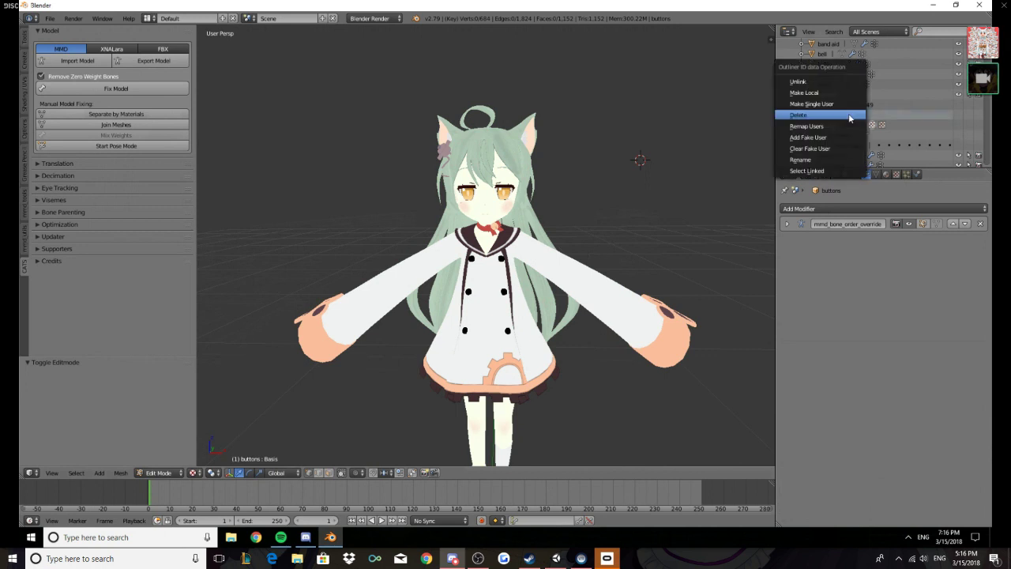
pyautogui.click(858, 154)
# Add a Decimate modifier to the buttons mesh and return to Object Mode
pyautogui.click(860, 209)
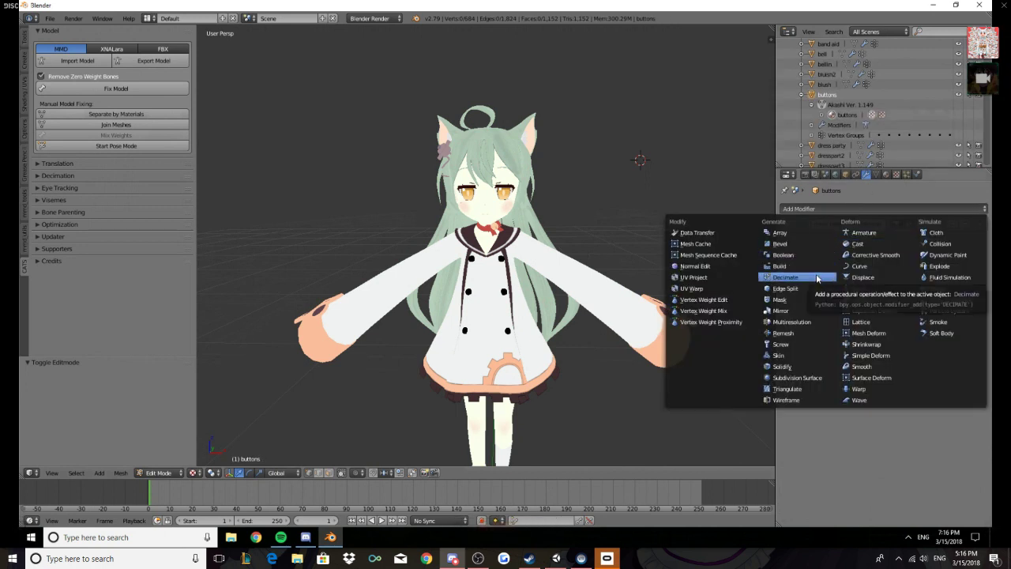
pyautogui.click(830, 203)
pyautogui.click(829, 205)
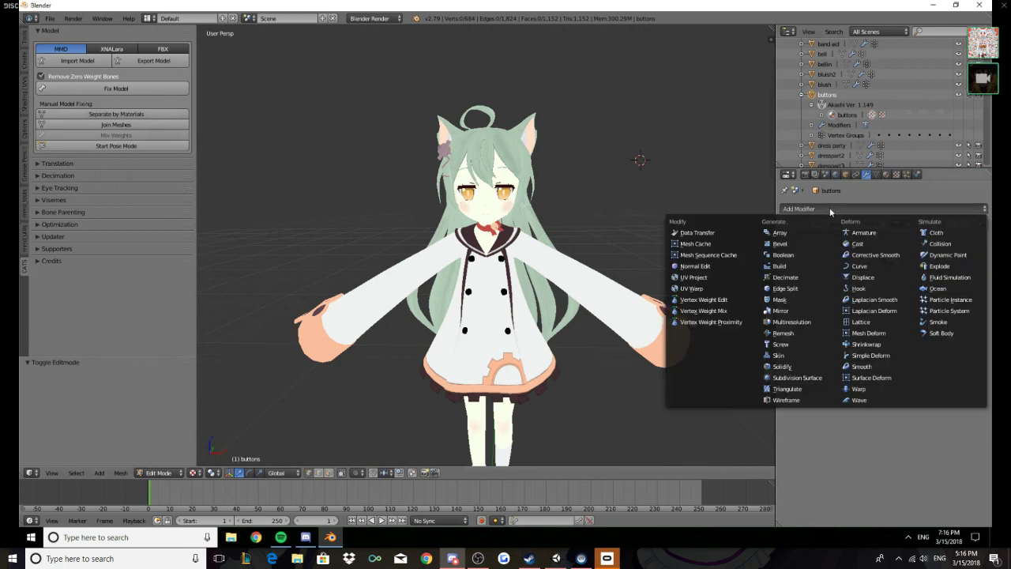
pyautogui.click(804, 282)
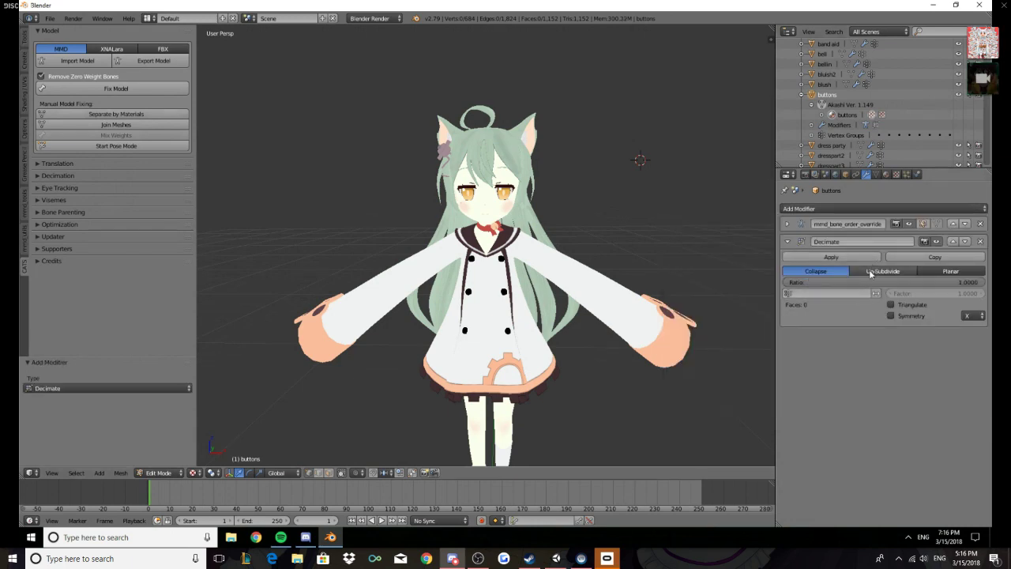
pyautogui.scroll(2, 512, 288)
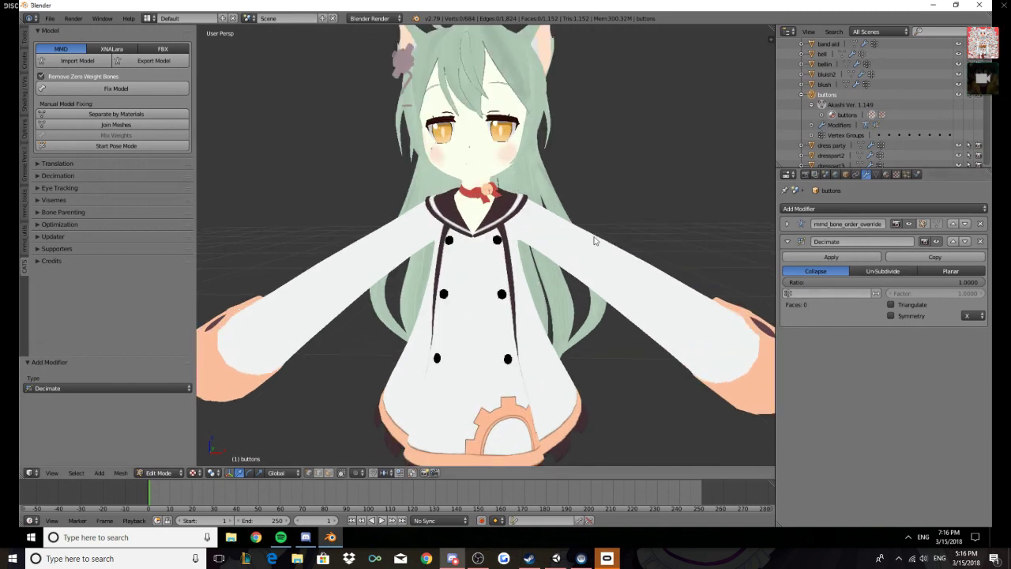
pyautogui.press('Tab')
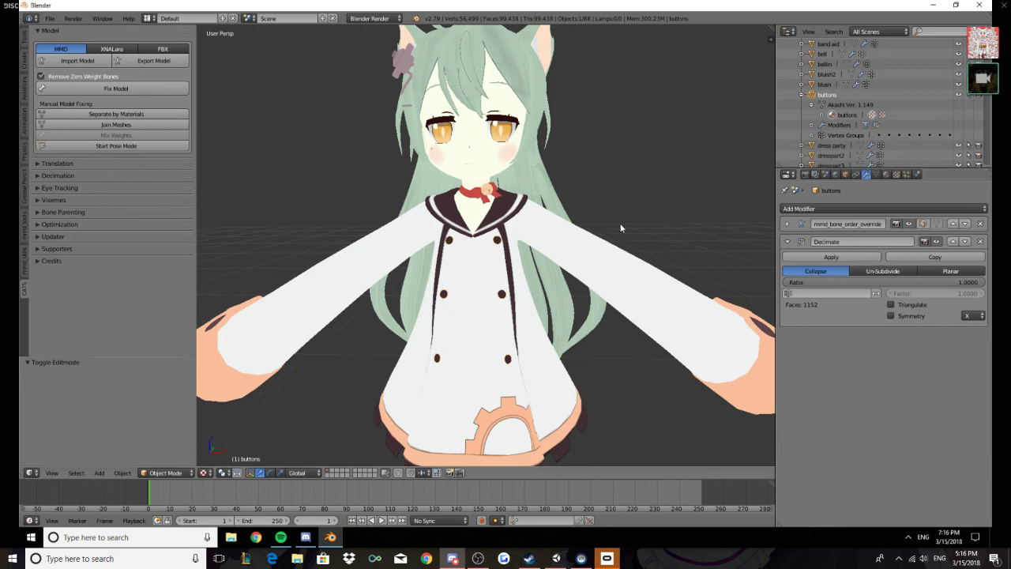
# Compare Decimate ratios on the buttons, set the ratio to about 0.1 and apply the modifier
pyautogui.moveTo(606, 226)
pyautogui.mouseDown(button='middle')
pyautogui.moveTo(675, 223)
pyautogui.moveTo(608, 238)
pyautogui.mouseUp(button='middle')
pyautogui.moveTo(976, 284); pyautogui.dragTo(806, 285)
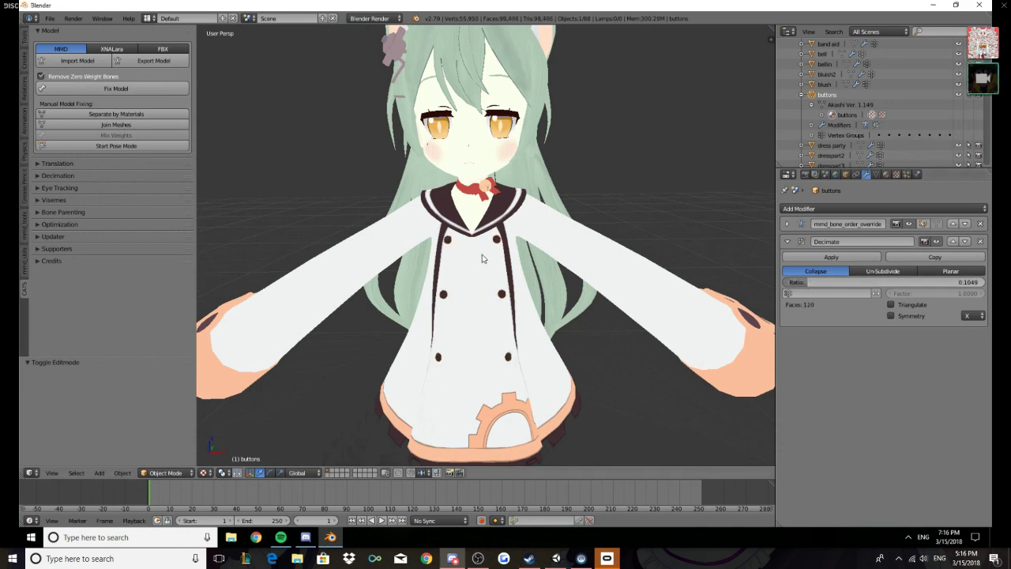
pyautogui.scroll(3, 490, 257)
pyautogui.moveTo(495, 255); pyautogui.dragTo(598, 267, button='middle')
pyautogui.moveTo(807, 284); pyautogui.dragTo(853, 284)
pyautogui.moveTo(607, 255); pyautogui.dragTo(659, 261, button='middle')
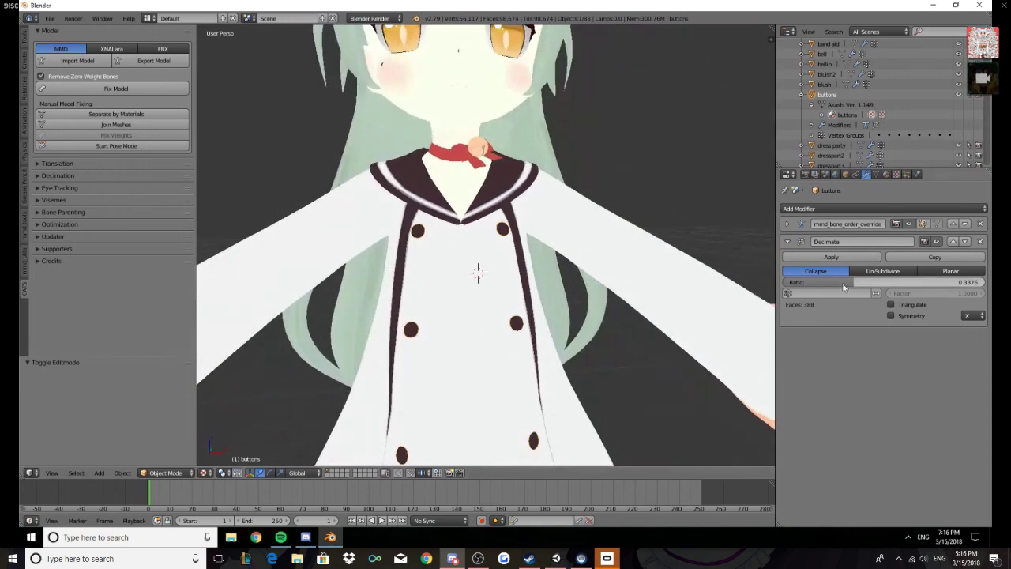
pyautogui.moveTo(843, 288); pyautogui.dragTo(807, 292)
pyautogui.click(831, 257)
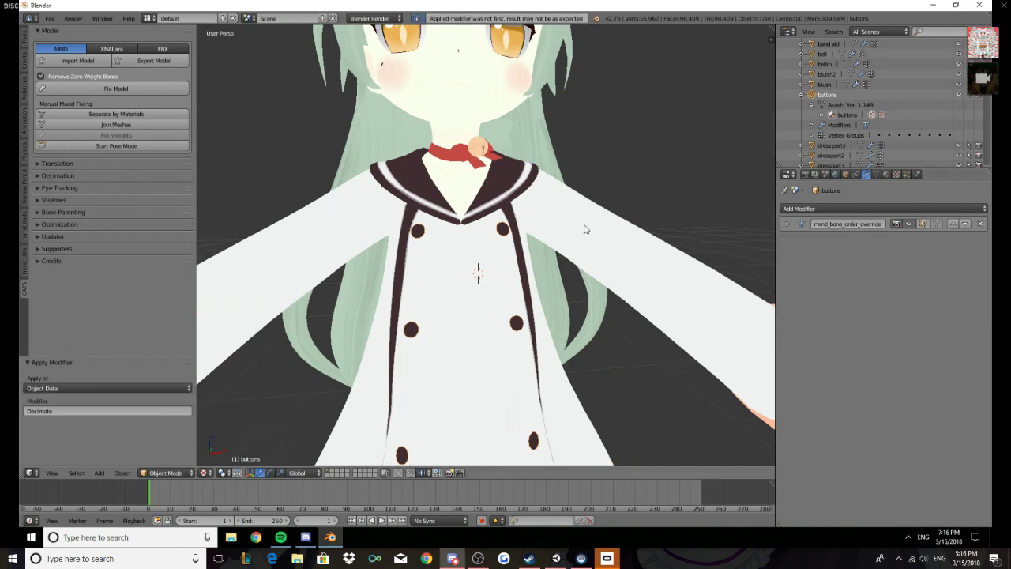
# Select the hairacc hair accessory mesh on the model's head
pyautogui.scroll(-3, 509, 276)
pyautogui.scroll(-2, 517, 273)
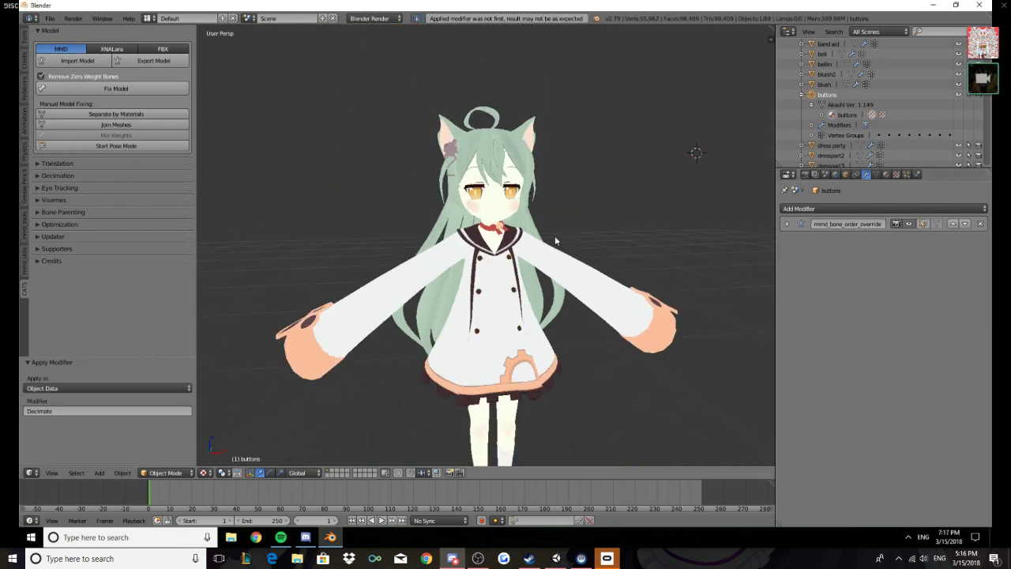
pyautogui.moveTo(554, 237); pyautogui.dragTo(516, 258, button='middle')
pyautogui.scroll(1, 506, 297)
pyautogui.scroll(-2, 522, 166)
pyautogui.scroll(2, 518, 127)
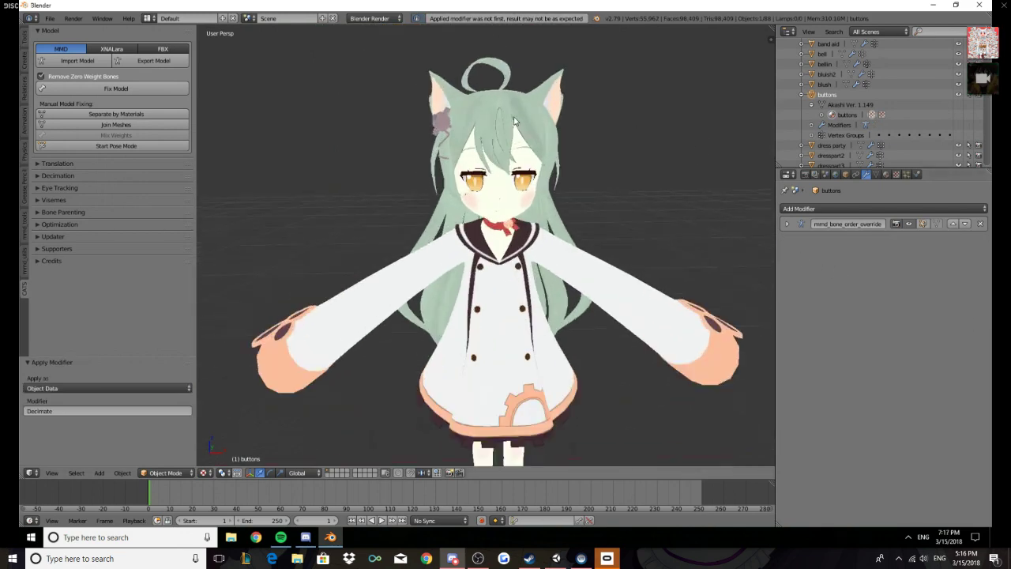
pyautogui.scroll(1, 515, 123)
pyautogui.moveTo(436, 172); pyautogui.dragTo(478, 119, button='middle')
pyautogui.press('Tab')
pyautogui.press('Tab')
pyautogui.scroll(-3, 478, 118)
pyautogui.scroll(1, 484, 135)
pyautogui.scroll(2, 488, 148)
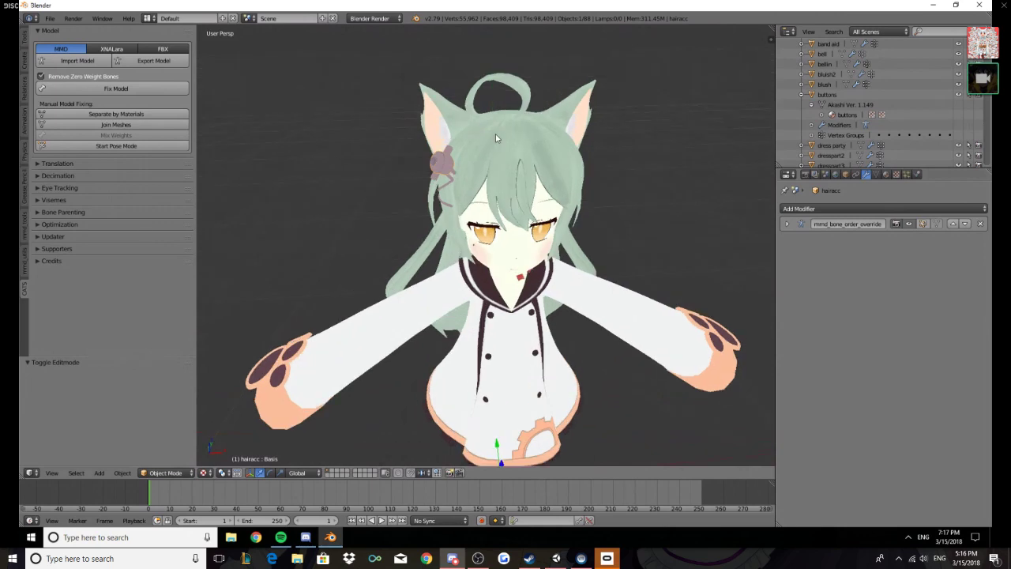
# Collapse the buttons entry in the outliner, then expand hairacc and delete its shape key data block
pyautogui.click(801, 94)
pyautogui.scroll(-5, 802, 87)
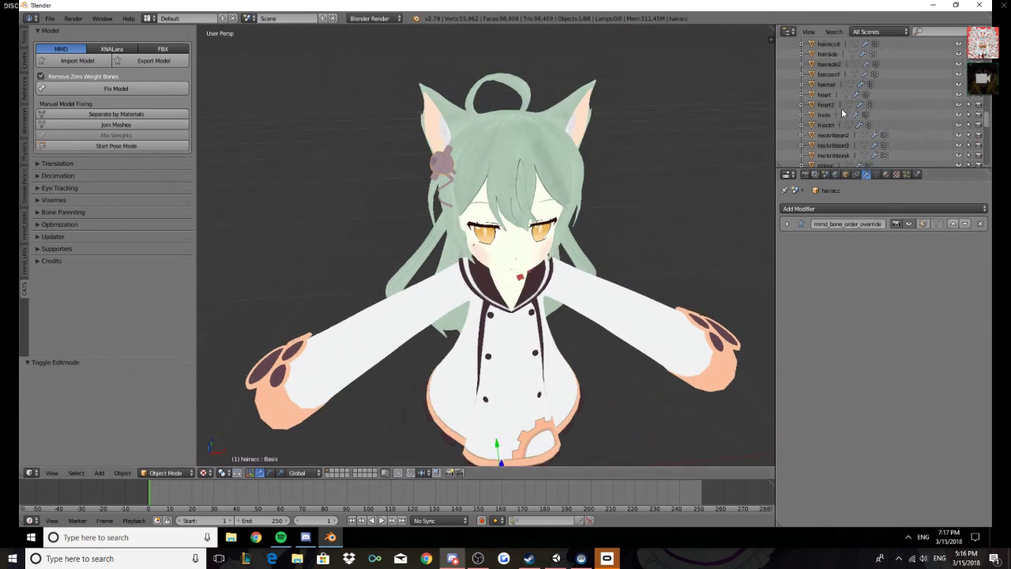
pyautogui.click(801, 74)
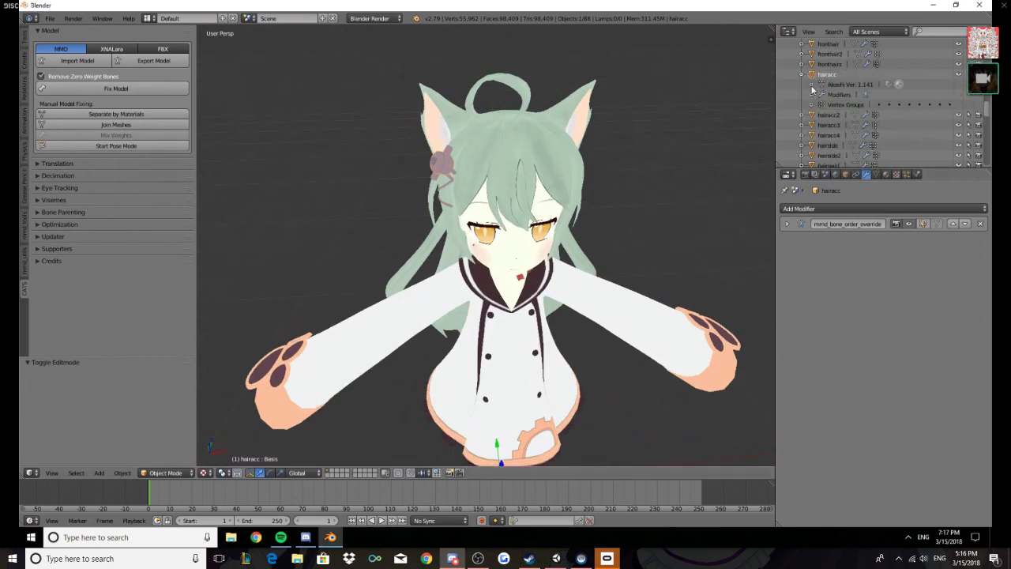
pyautogui.click(812, 84)
pyautogui.rightClick(847, 94)
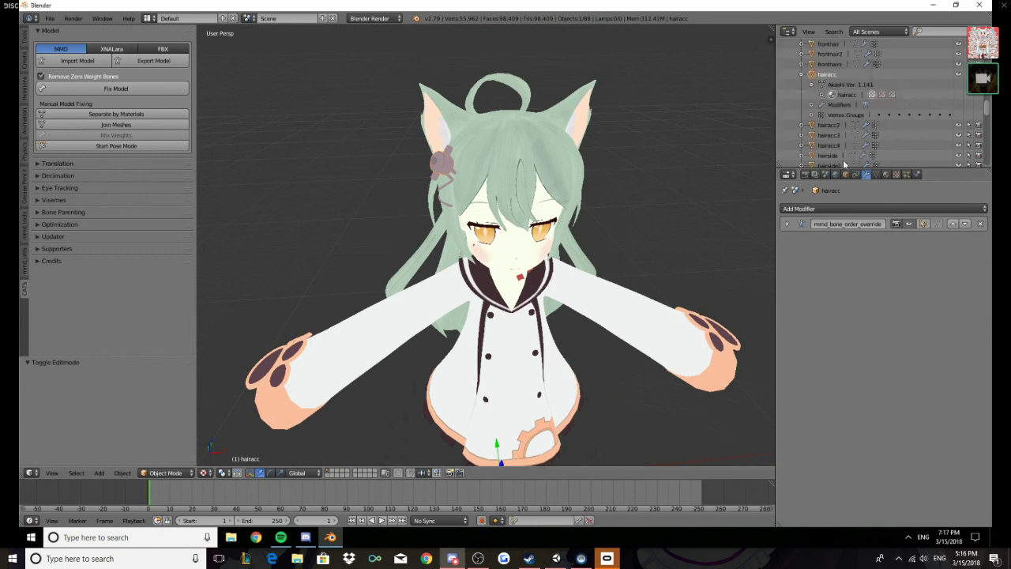
# Add a Decimate modifier to the hairacc mesh and lower its ratio to 0.2276
pyautogui.click(828, 207)
pyautogui.click(791, 277)
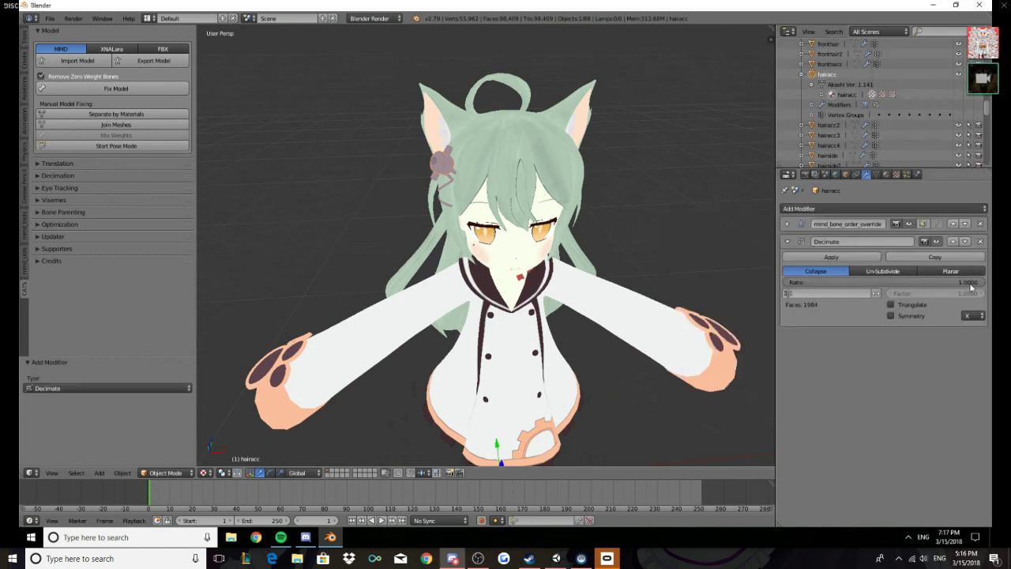
pyautogui.moveTo(972, 286); pyautogui.dragTo(836, 284)
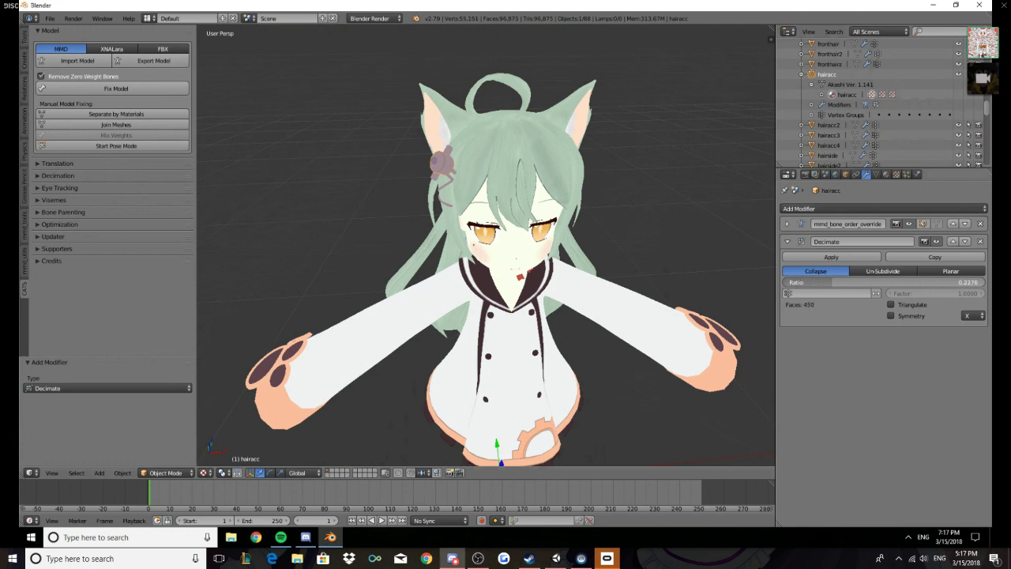
# Lower the hairacc mesh's Decimate ratio further, checking the accessory up close, and apply the modifier
pyautogui.moveTo(836, 285); pyautogui.dragTo(817, 284)
pyautogui.scroll(5, 491, 145)
pyautogui.moveTo(379, 170); pyautogui.dragTo(514, 148, button='middle')
pyautogui.click(830, 258)
# Select the hairacc2 hair accessory mesh on the model's head and check its extent in Edit Mode
pyautogui.moveTo(598, 201); pyautogui.dragTo(483, 172, button='middle')
pyautogui.rightClick(483, 172)
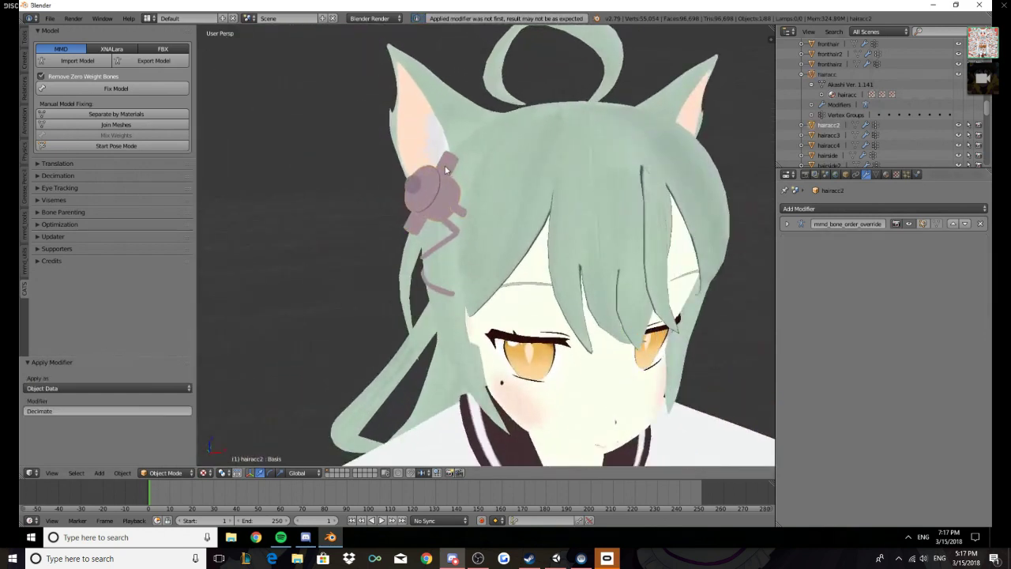
pyautogui.press('Tab')
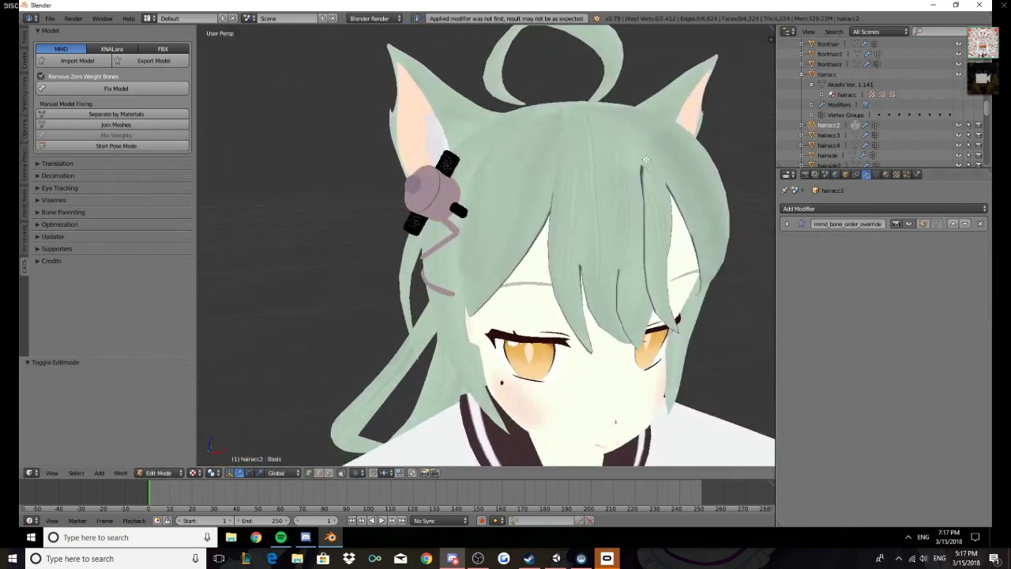
pyautogui.press('Tab')
pyautogui.scroll(-5, 644, 158)
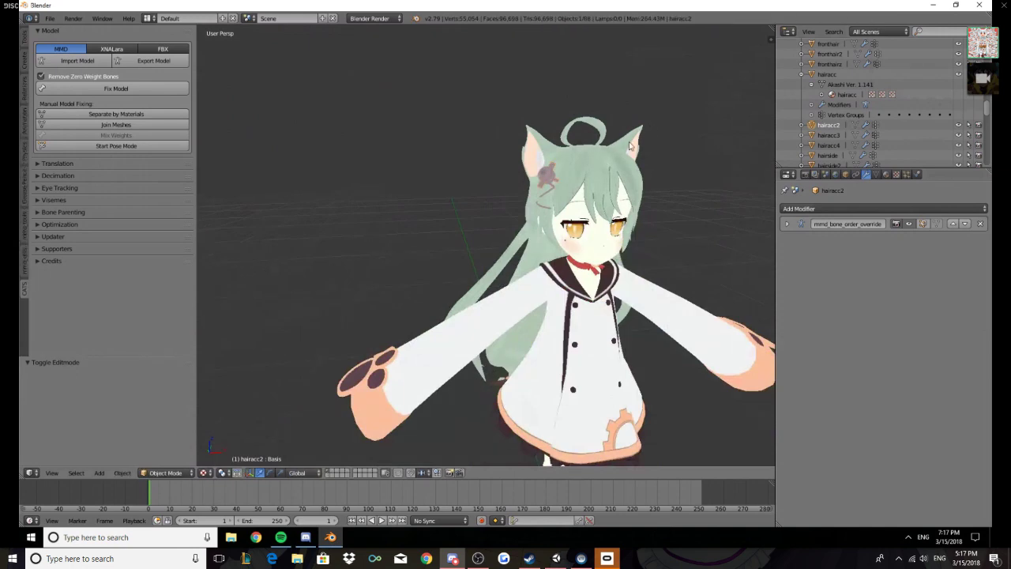
pyautogui.scroll(4, 630, 146)
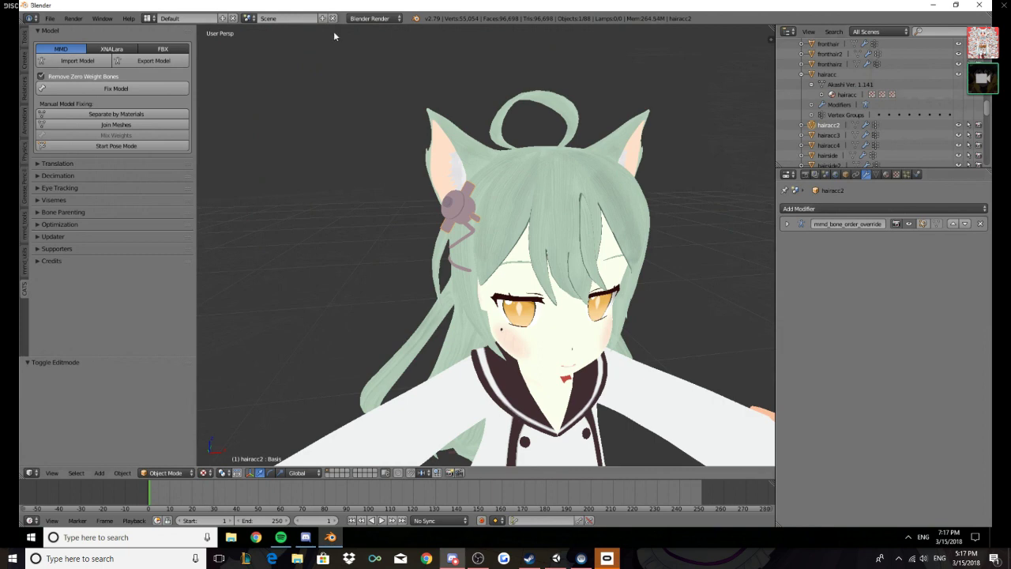
# Examine the hairacc2 mesh in Edit Mode from the side, the front and a distance
pyautogui.press('Tab')
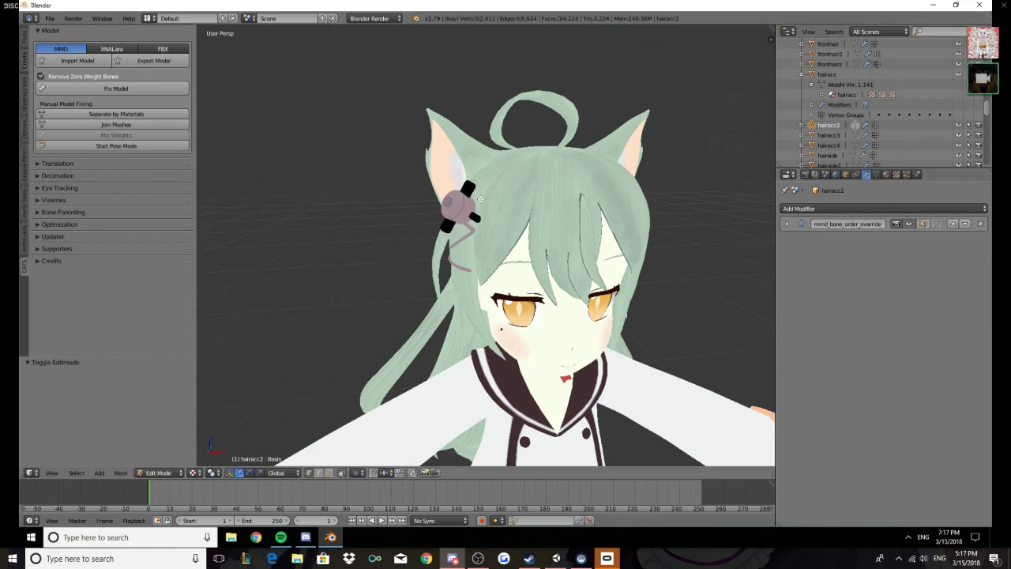
pyautogui.moveTo(461, 196); pyautogui.dragTo(606, 174, button='middle')
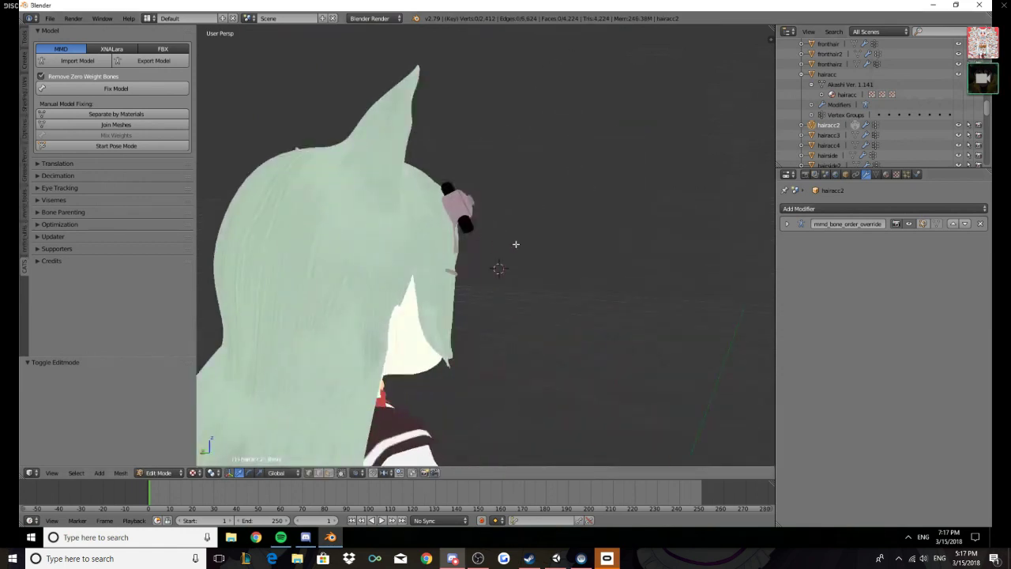
pyautogui.moveTo(516, 242); pyautogui.dragTo(303, 260, button='middle')
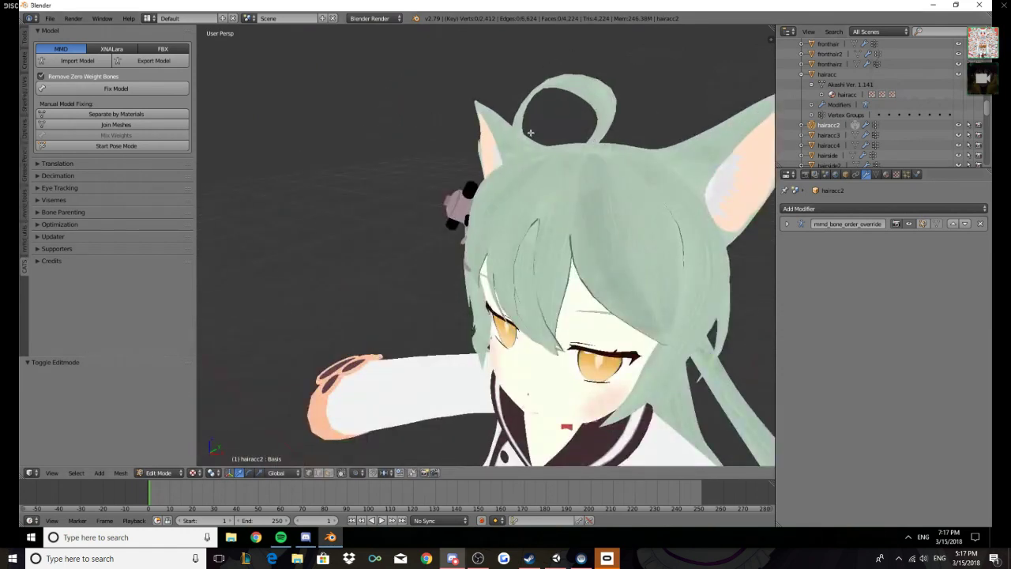
pyautogui.scroll(-5, 437, 230)
pyautogui.scroll(5, 437, 230)
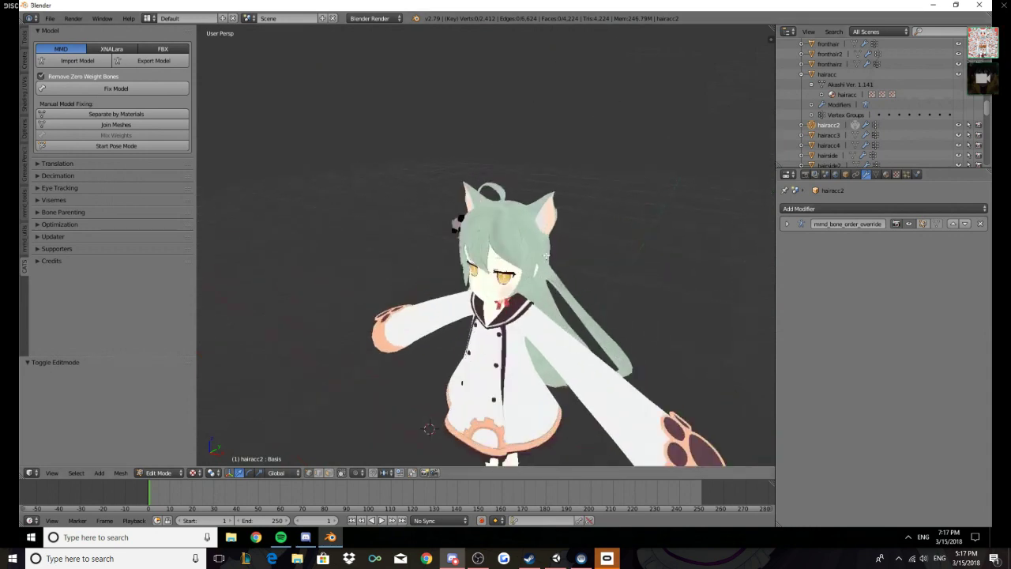
pyautogui.scroll(2, 466, 221)
pyautogui.moveTo(471, 218); pyautogui.dragTo(531, 223, button='middle')
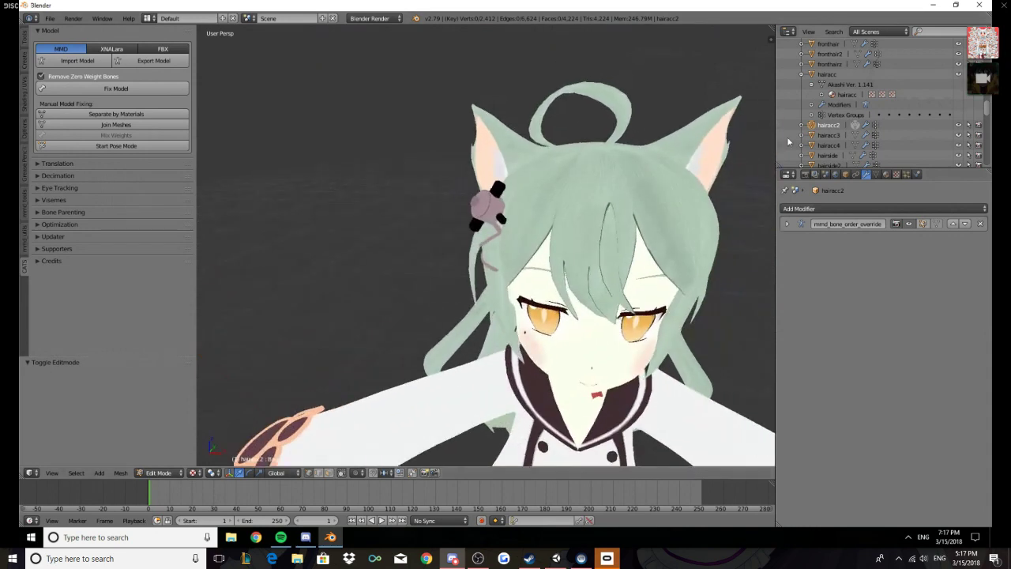
# Expand hairacc2 in the outliner and delete its shape key data block
pyautogui.click(802, 125)
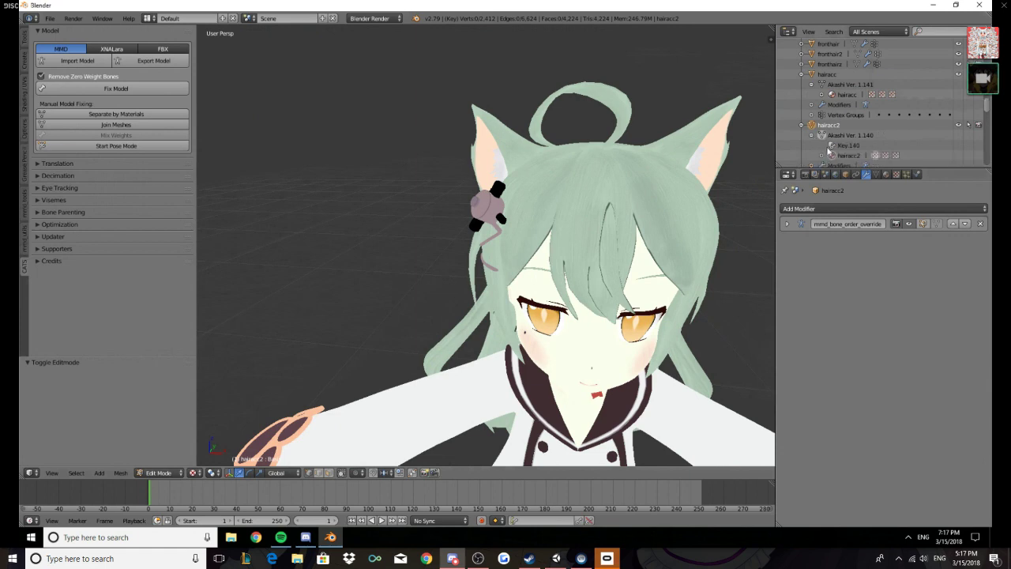
pyautogui.rightClick(848, 148)
pyautogui.click(848, 149)
# Add a Decimate modifier to hairacc2, lower its ratio to 0.0767 in Object Mode, and apply it
pyautogui.click(854, 208)
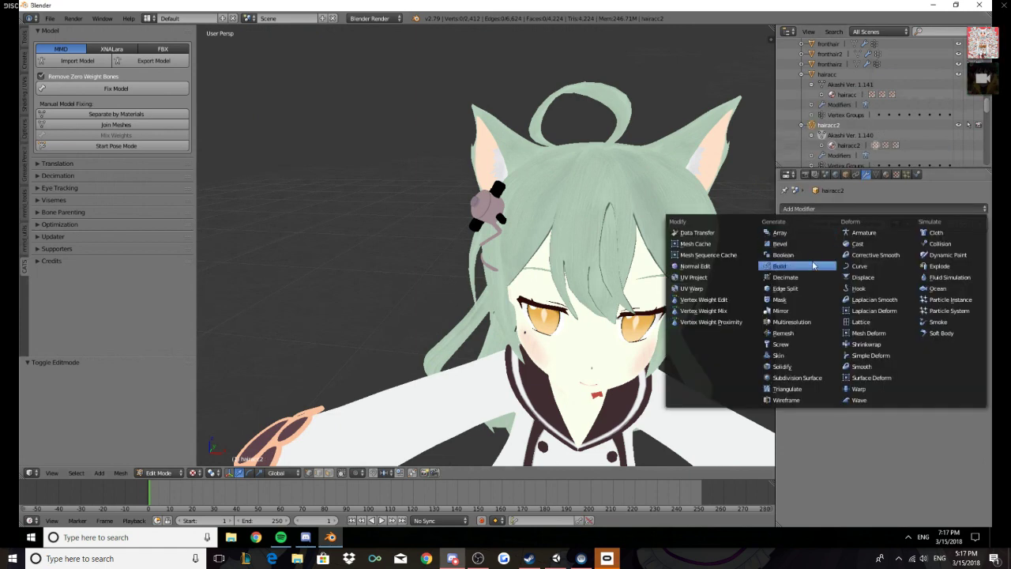
pyautogui.click(807, 278)
pyautogui.moveTo(808, 282); pyautogui.dragTo(821, 282)
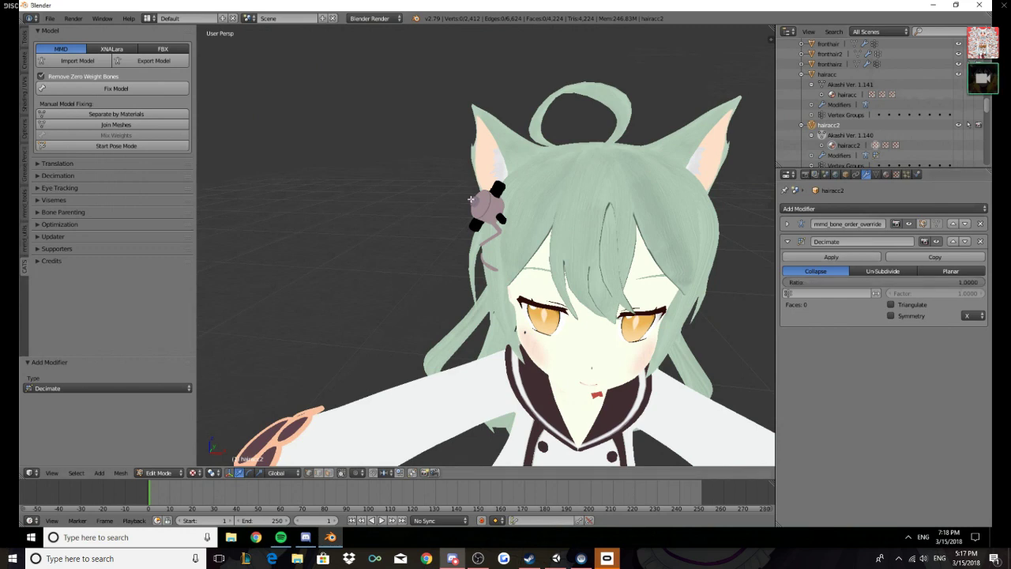
pyautogui.moveTo(411, 223); pyautogui.dragTo(445, 210, button='middle')
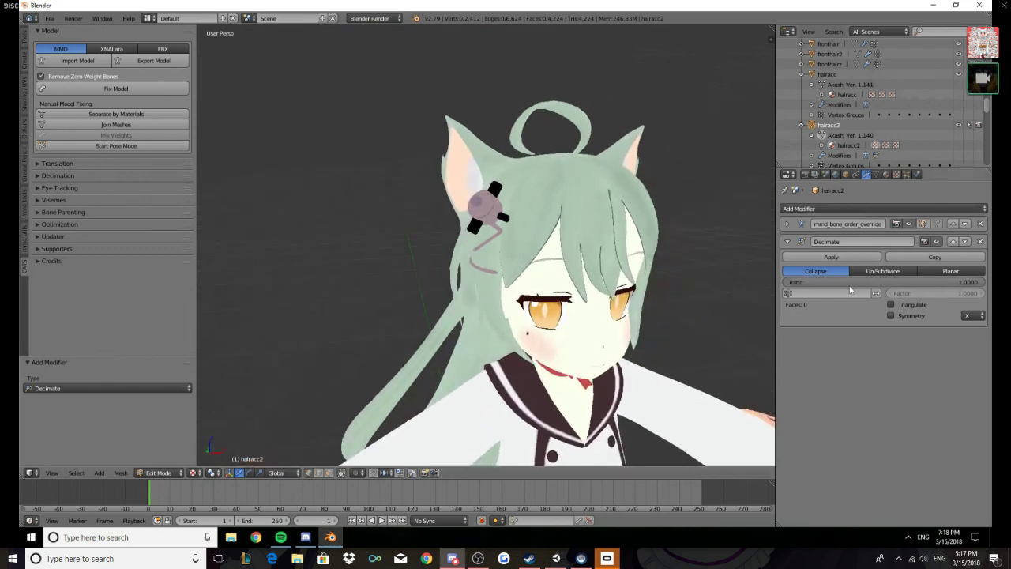
pyautogui.press('Tab')
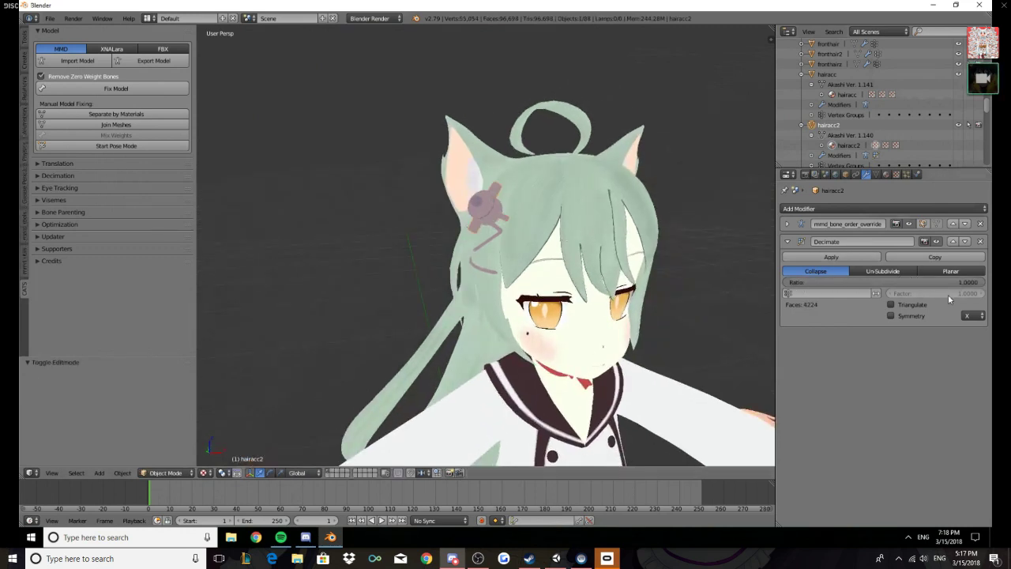
pyautogui.moveTo(981, 282); pyautogui.dragTo(802, 283)
pyautogui.moveTo(699, 279); pyautogui.dragTo(759, 253, button='middle')
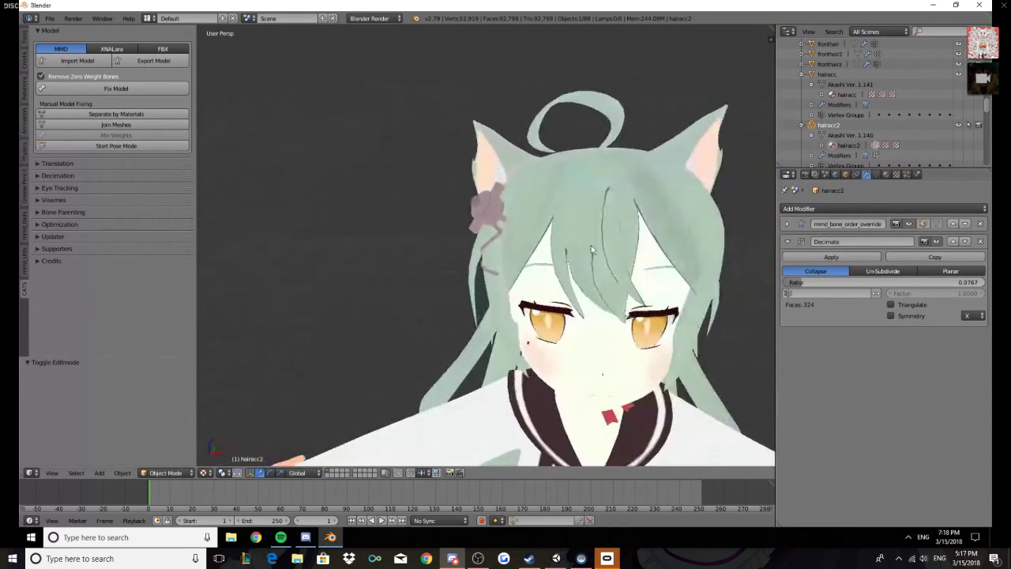
pyautogui.click(832, 257)
# Select the hairacc4 hair accessory mesh and check its extent in Edit Mode
pyautogui.rightClick(499, 233)
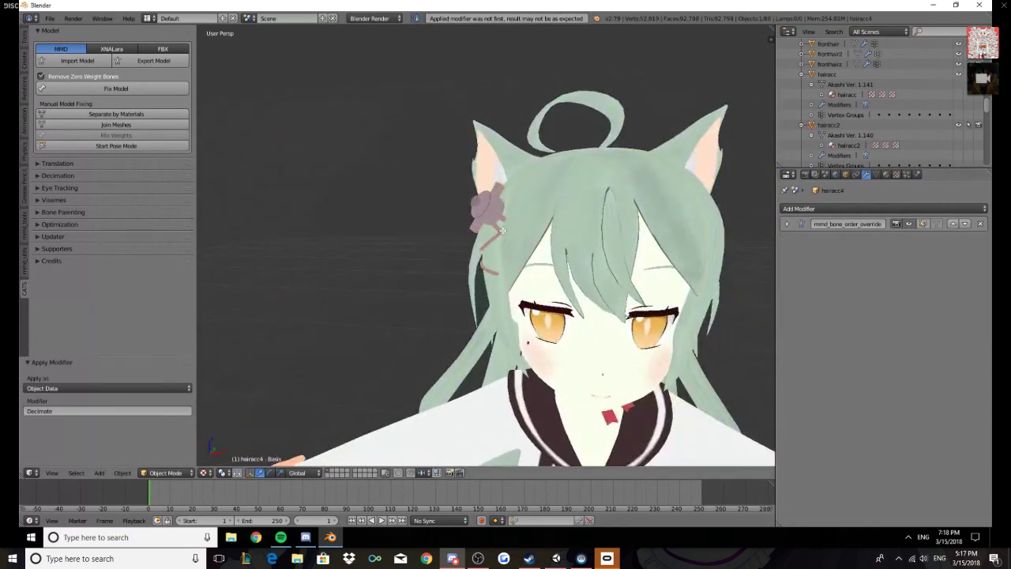
pyautogui.press('Tab')
pyautogui.press('Tab')
pyautogui.moveTo(504, 230); pyautogui.dragTo(564, 230, button='middle')
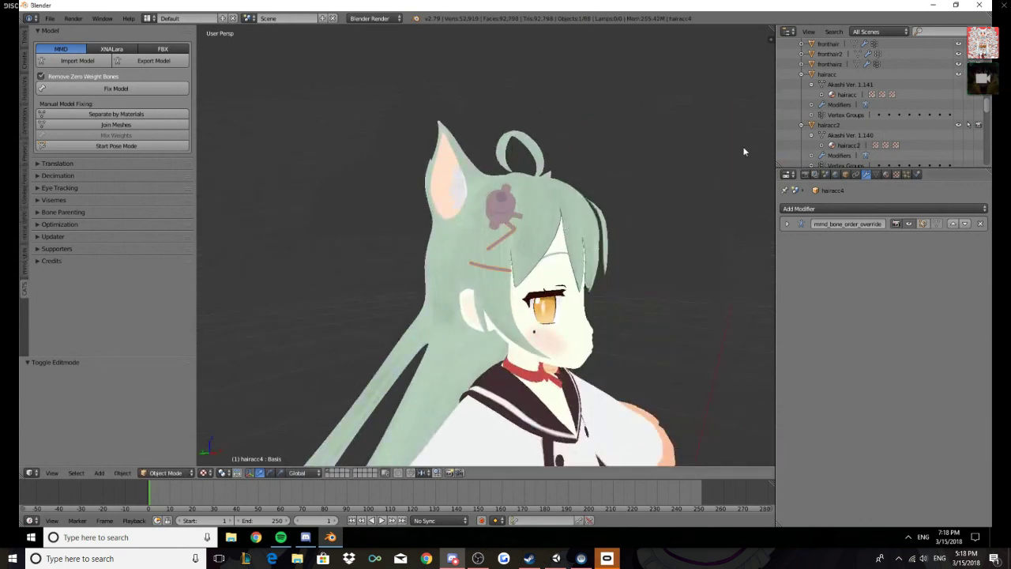
# Collapse hairacc2 and hairacc in the outliner, then expand hairacc4 and delete its shape key data block
pyautogui.click(803, 126)
pyautogui.click(802, 75)
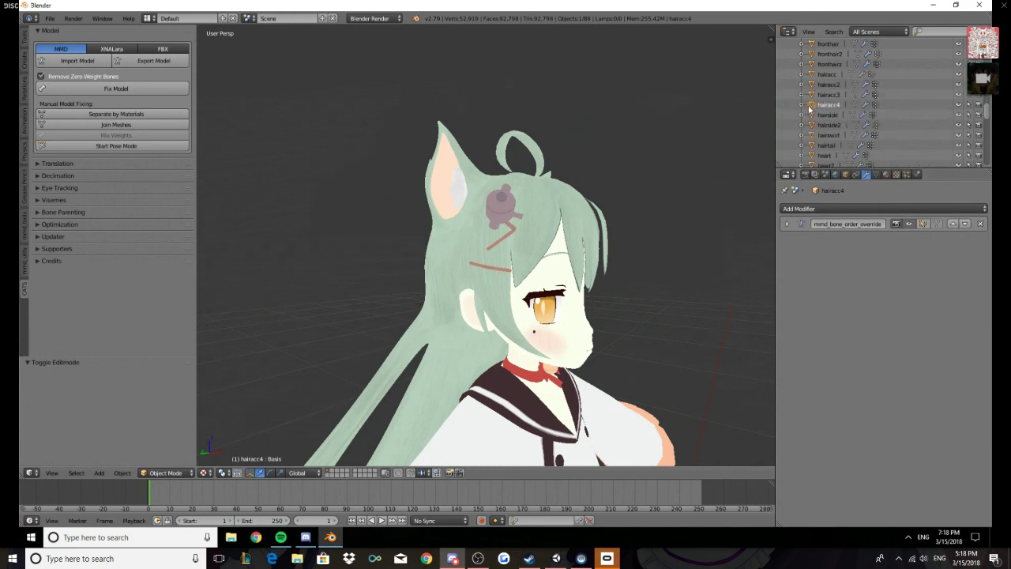
pyautogui.click(802, 104)
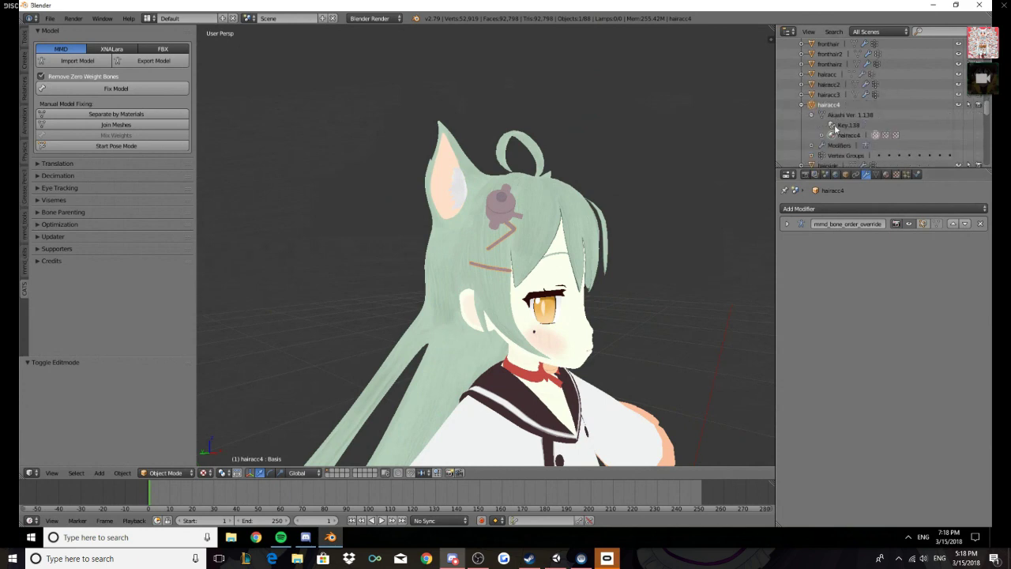
pyautogui.rightClick(848, 130)
# Add a Decimate modifier to hairacc4, lower its ratio to 0.1811, and apply it
pyautogui.click(864, 208)
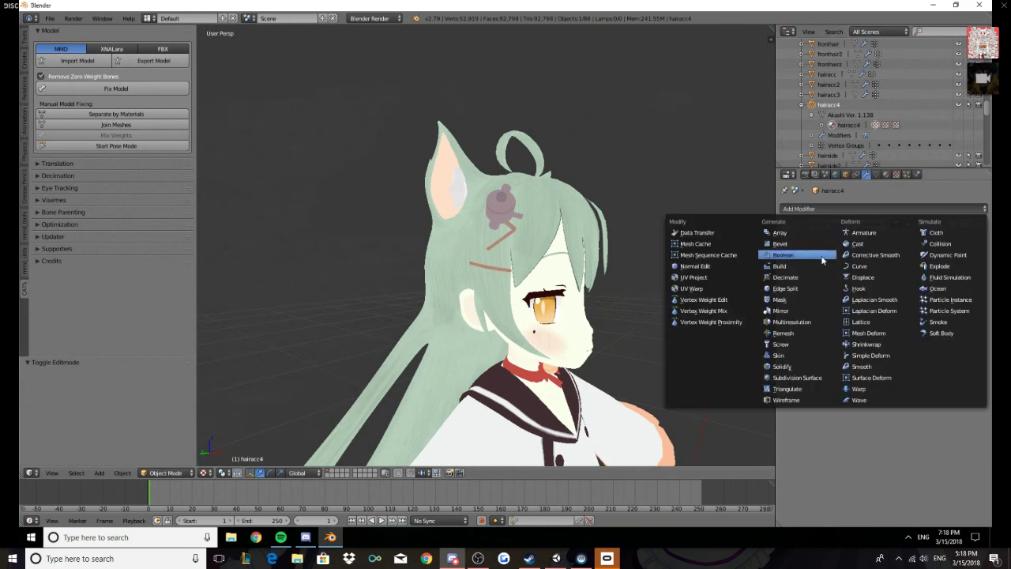
pyautogui.click(790, 278)
pyautogui.moveTo(964, 283); pyautogui.dragTo(820, 282)
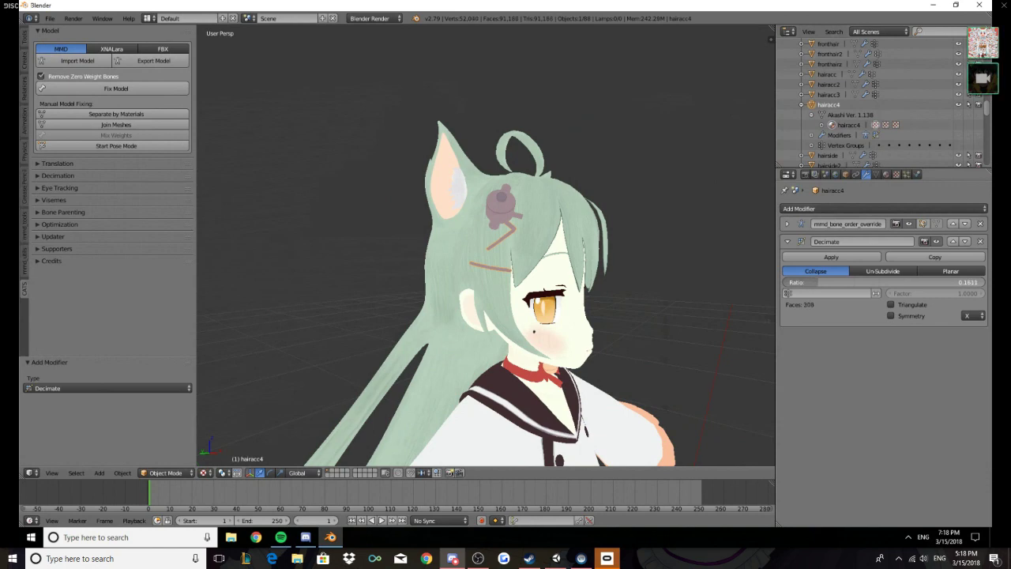
pyautogui.click(822, 259)
# Check the decimated hair accessory from near and far, then select hairacc3 and toggle Edit Mode to inspect it
pyautogui.moveTo(680, 235); pyautogui.dragTo(454, 209, button='middle')
pyautogui.scroll(-6, 467, 230)
pyautogui.scroll(1, 518, 231)
pyautogui.scroll(4, 442, 226)
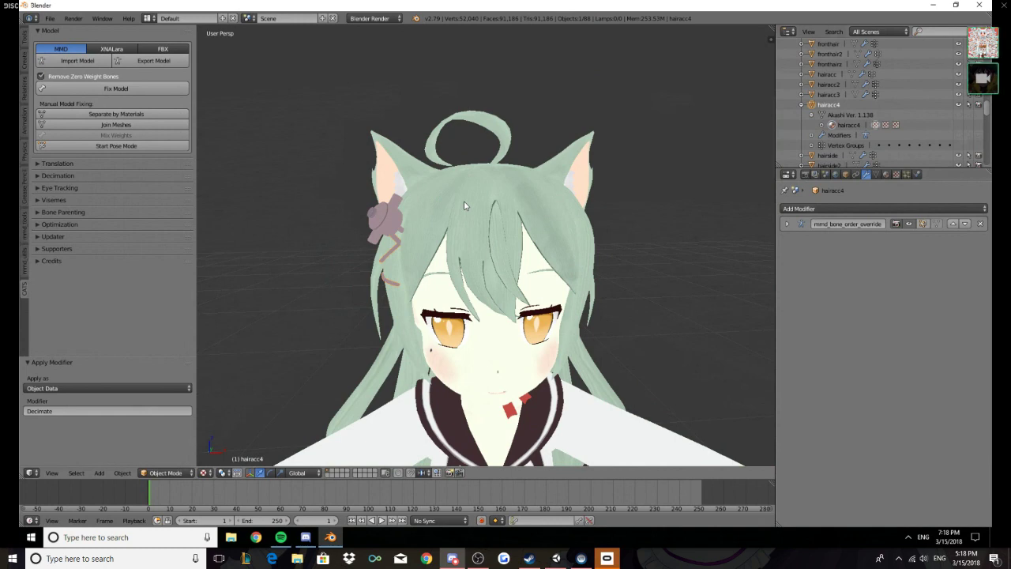
pyautogui.moveTo(448, 164); pyautogui.dragTo(469, 167, button='middle')
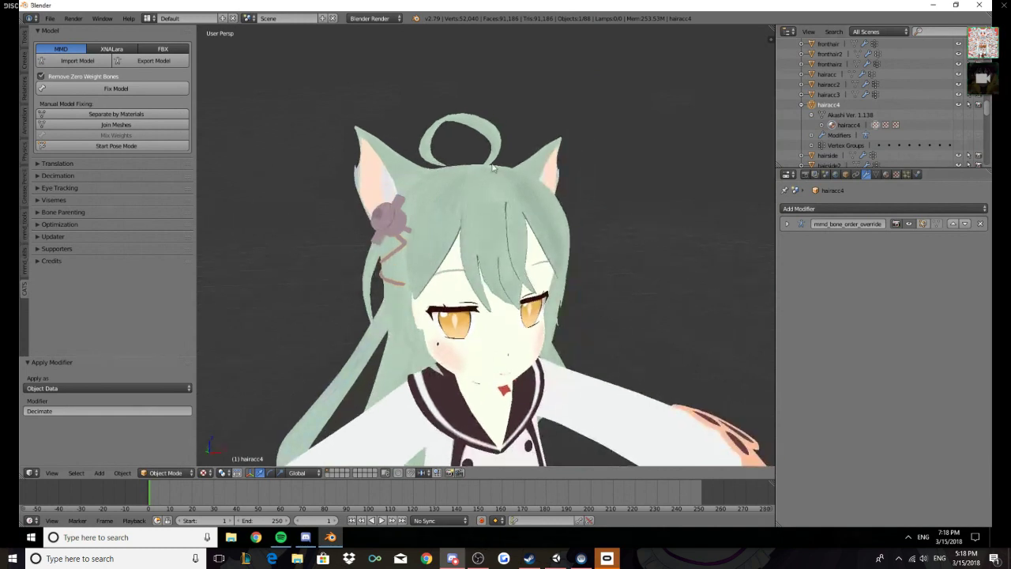
pyautogui.click(833, 97)
pyautogui.press('Tab')
pyautogui.press('Tab')
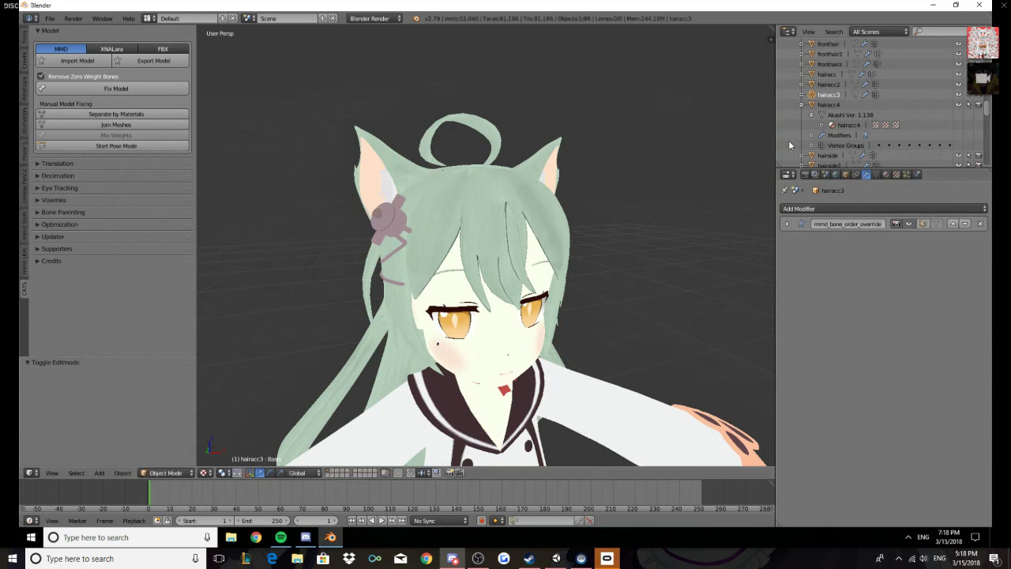
# Collapse hairacc4 in the outliner, then expand hairacc3 and delete its shape key data block
pyautogui.click(802, 104)
pyautogui.click(802, 95)
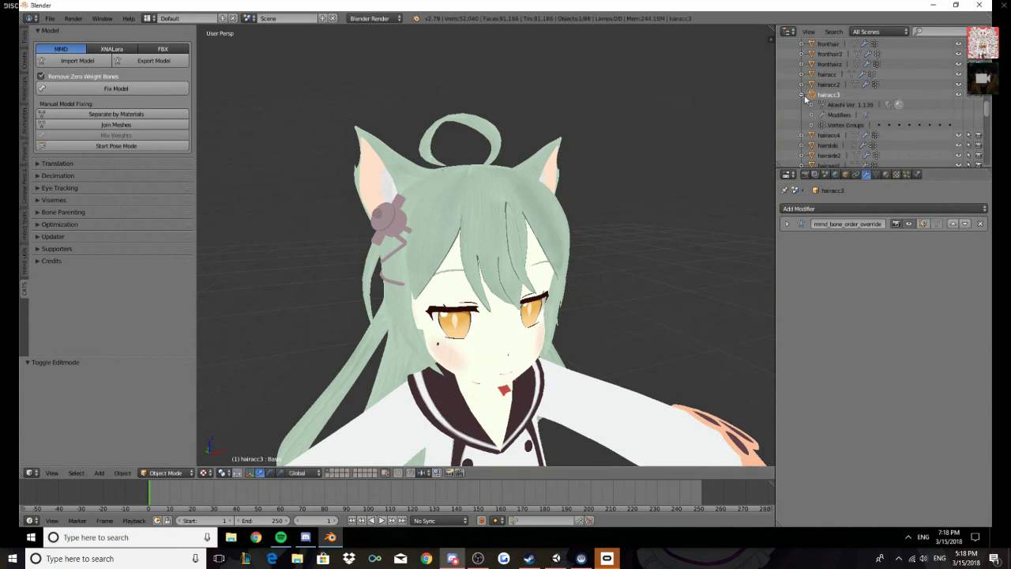
pyautogui.press('Tab')
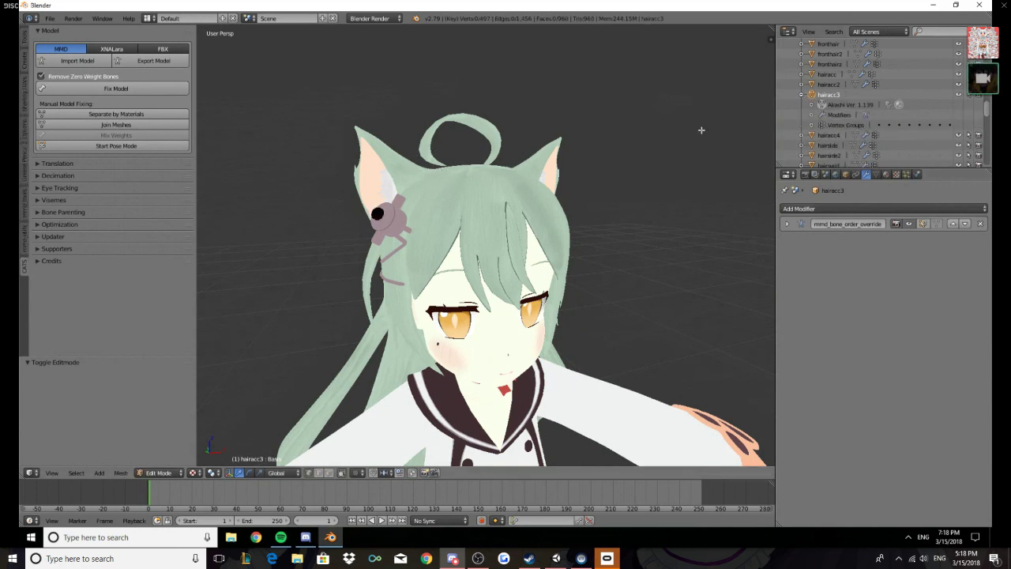
pyautogui.press('Tab')
pyautogui.rightClick(842, 121)
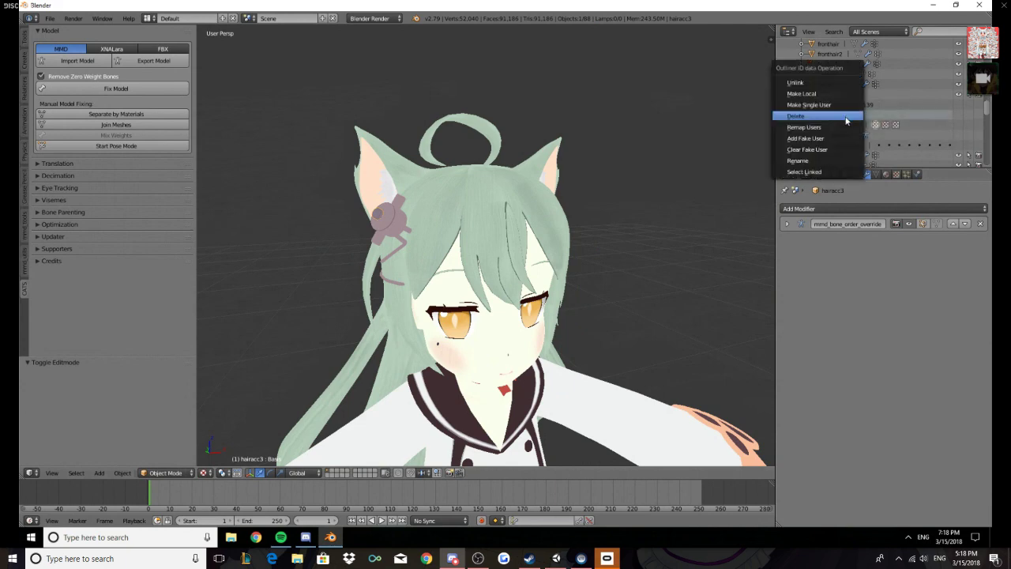
# Add a Decimate modifier to hairacc3, lower its ratio to 0.1330, and apply it
pyautogui.click(853, 208)
pyautogui.click(798, 277)
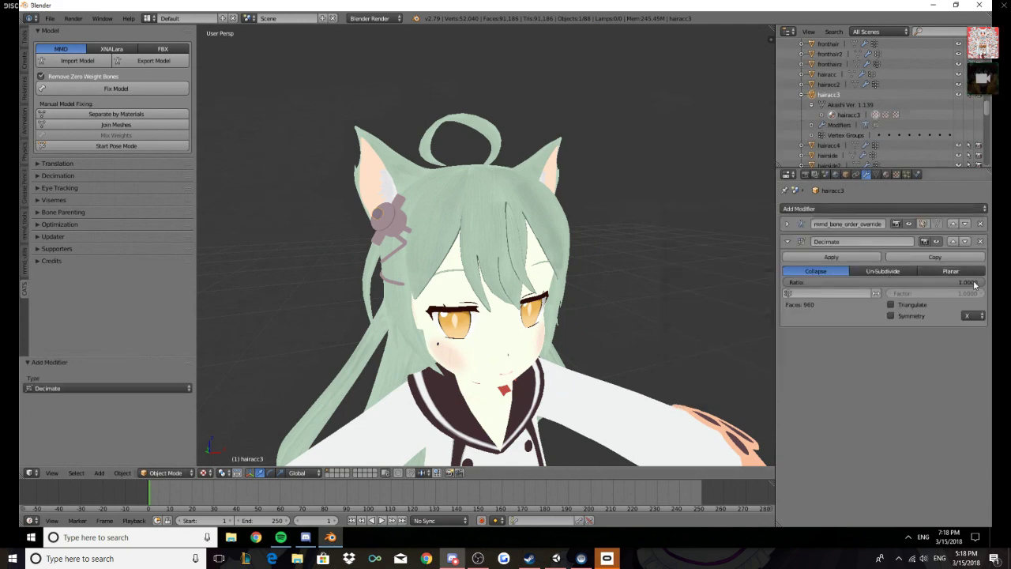
pyautogui.moveTo(979, 283); pyautogui.dragTo(833, 282)
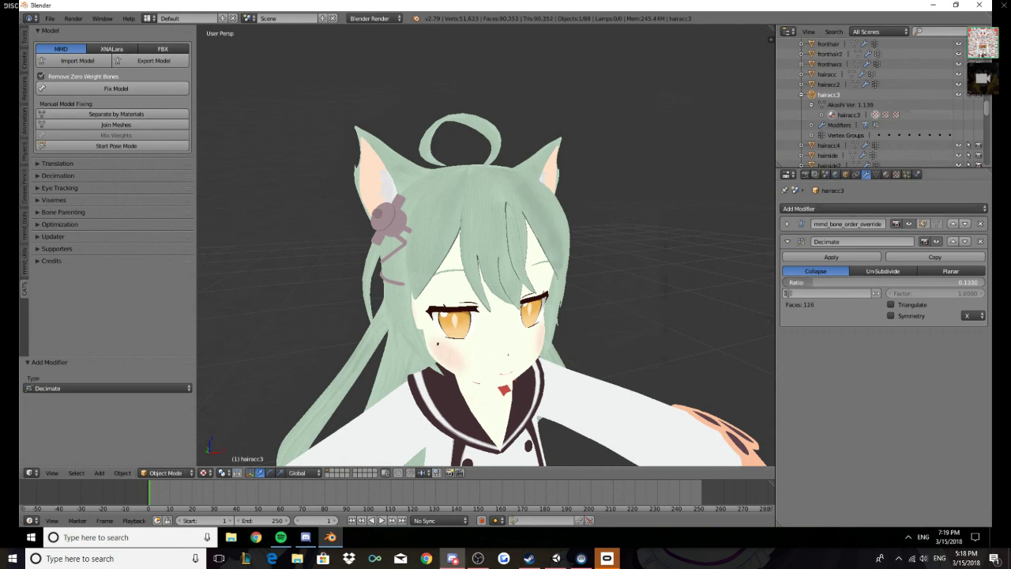
pyautogui.moveTo(484, 234)
pyautogui.mouseDown(button='middle')
pyautogui.moveTo(663, 230)
pyautogui.moveTo(567, 239)
pyautogui.moveTo(475, 231)
pyautogui.mouseUp(button='middle')
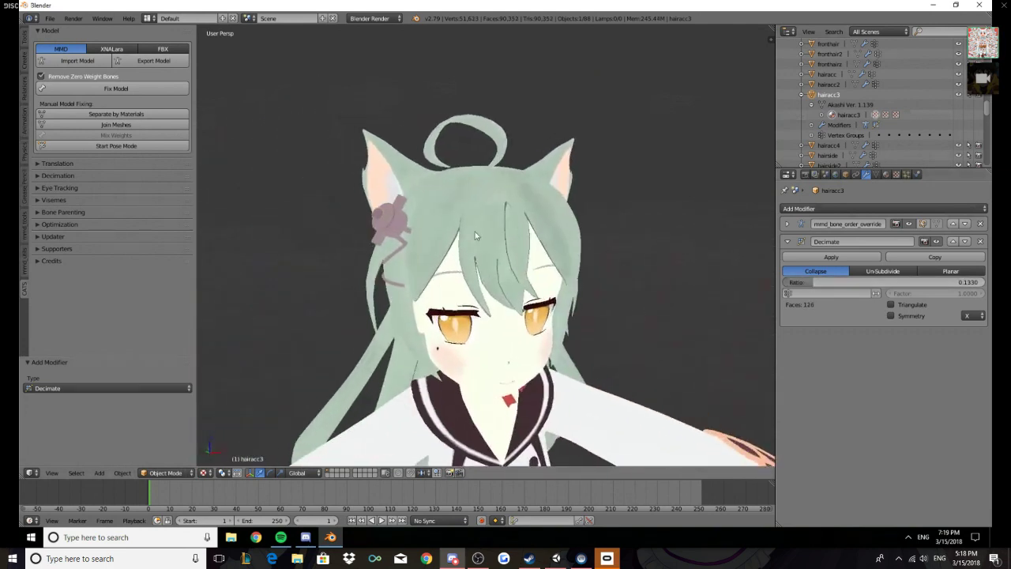
pyautogui.click(831, 256)
# Select the neckribbon2 bow mesh at the model's collar and check its extent in Edit Mode
pyautogui.press('Home')
pyautogui.scroll(6, 439, 282)
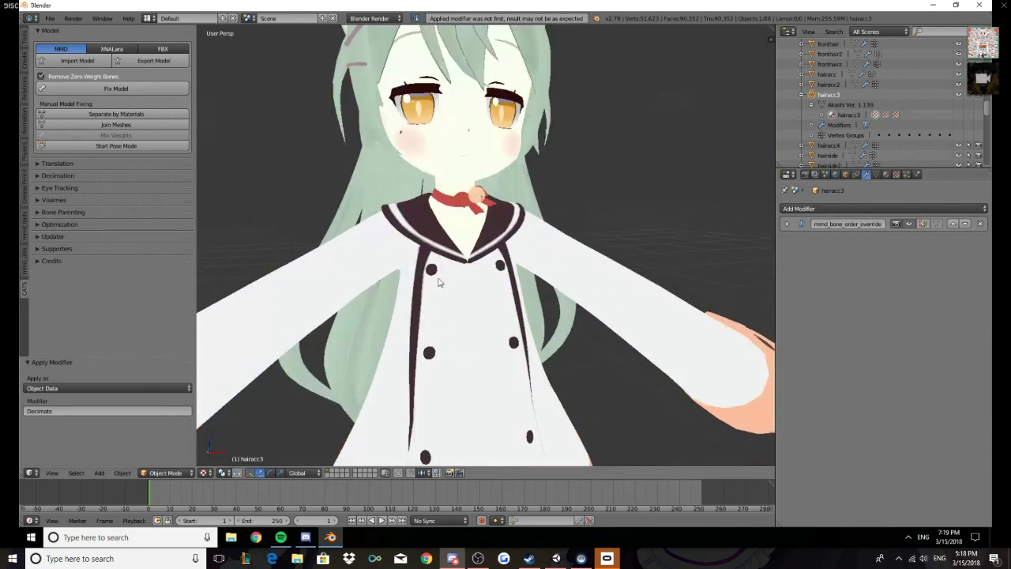
pyautogui.rightClick(462, 205)
pyautogui.press('Tab')
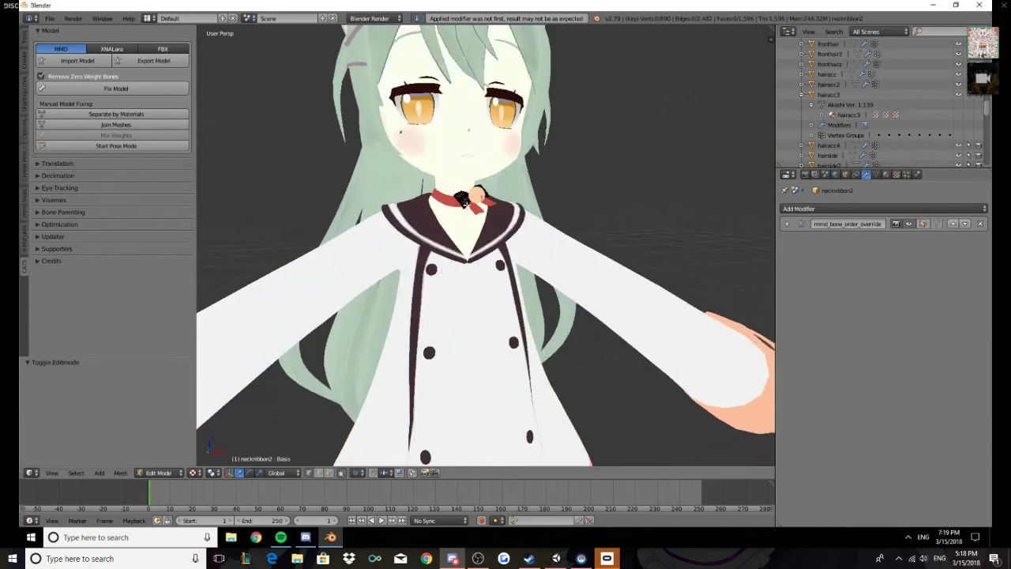
pyautogui.press('Tab')
# Collapse hairacc3 in the outliner, then expand neckribbon2 and delete its shape key data block
pyautogui.click(801, 95)
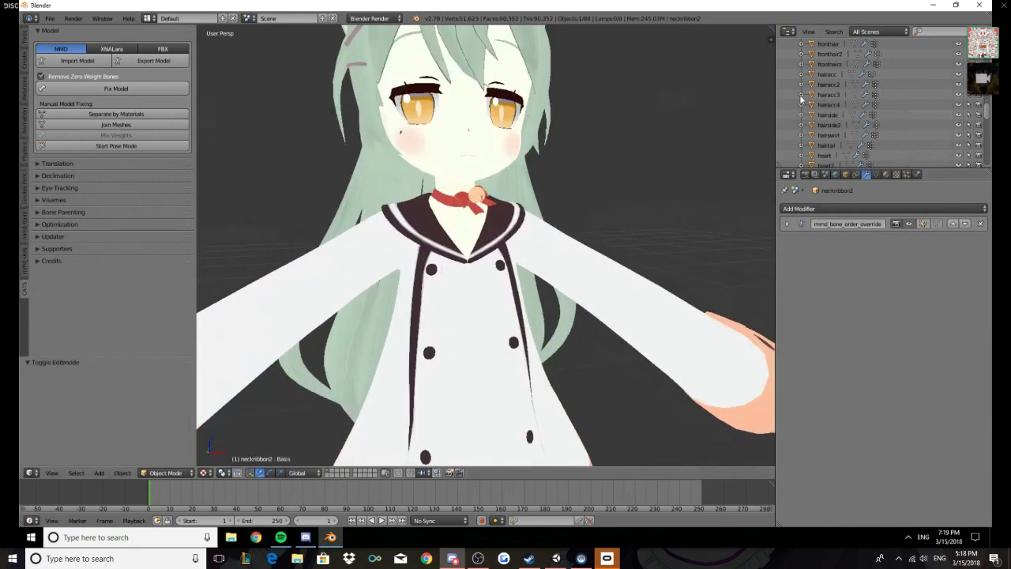
pyautogui.scroll(-4, 811, 120)
pyautogui.click(802, 95)
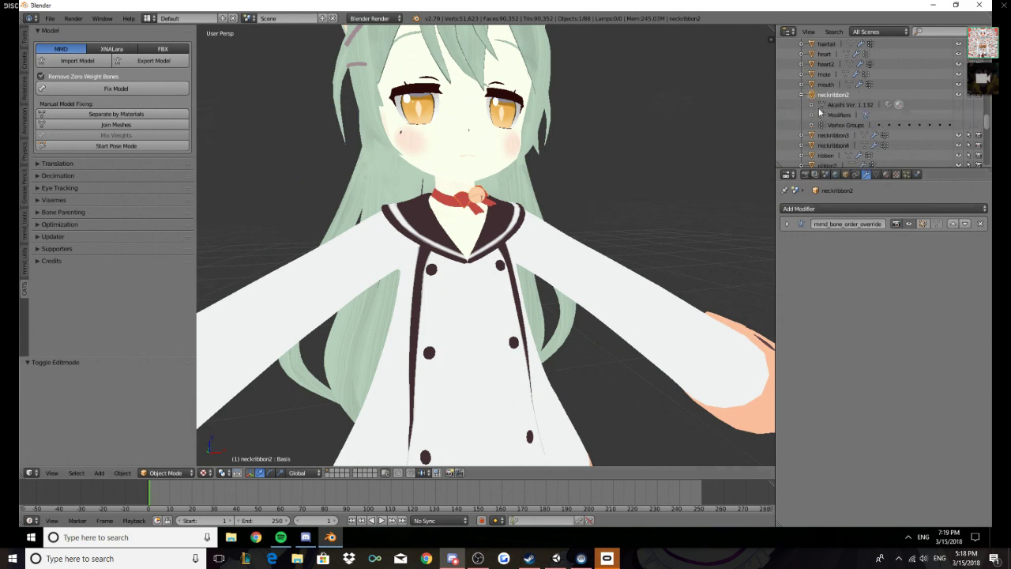
pyautogui.click(812, 105)
pyautogui.rightClick(856, 116)
pyautogui.click(855, 118)
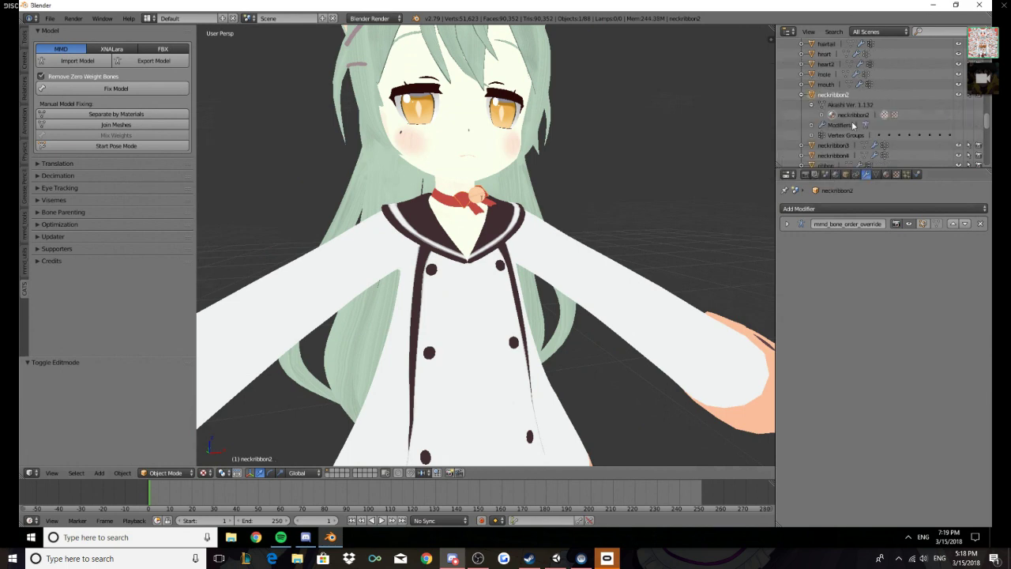
# Add a Decimate modifier to neckribbon2, lower its ratio to 0.2353, and apply it
pyautogui.click(880, 210)
pyautogui.click(825, 285)
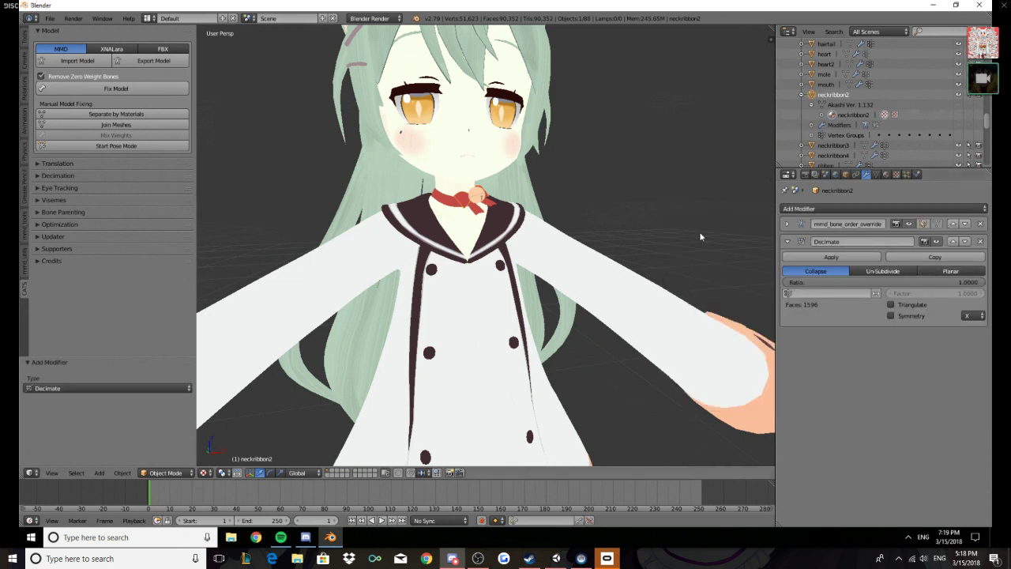
pyautogui.moveTo(982, 286); pyautogui.dragTo(835, 283)
pyautogui.moveTo(553, 237); pyautogui.dragTo(489, 165, button='middle')
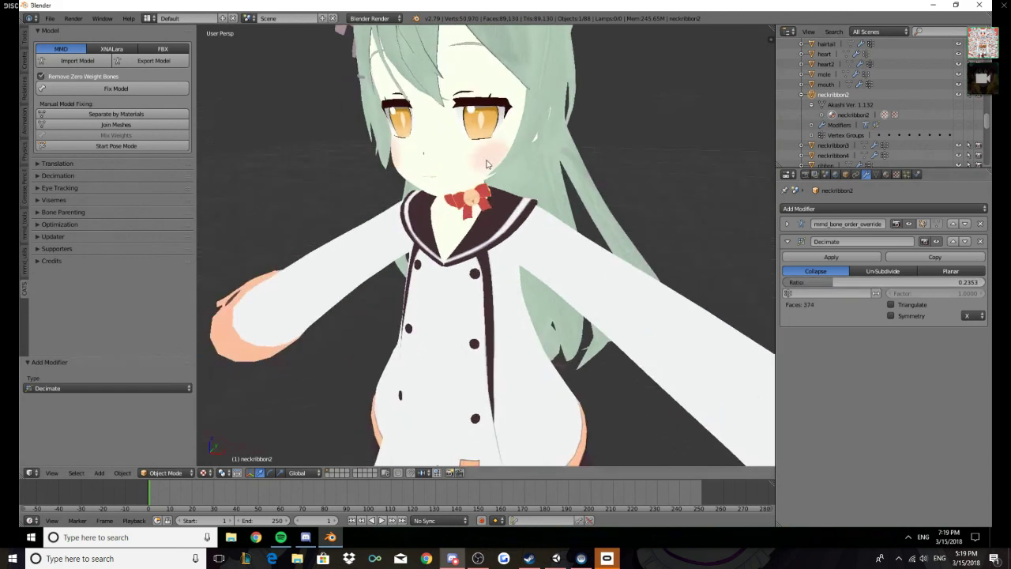
pyautogui.click(831, 257)
# Select the neckribbon3 ribbon tails, add a Decimate modifier with its ratio lowered to 0.1100, and try to apply it
pyautogui.rightClick(489, 208)
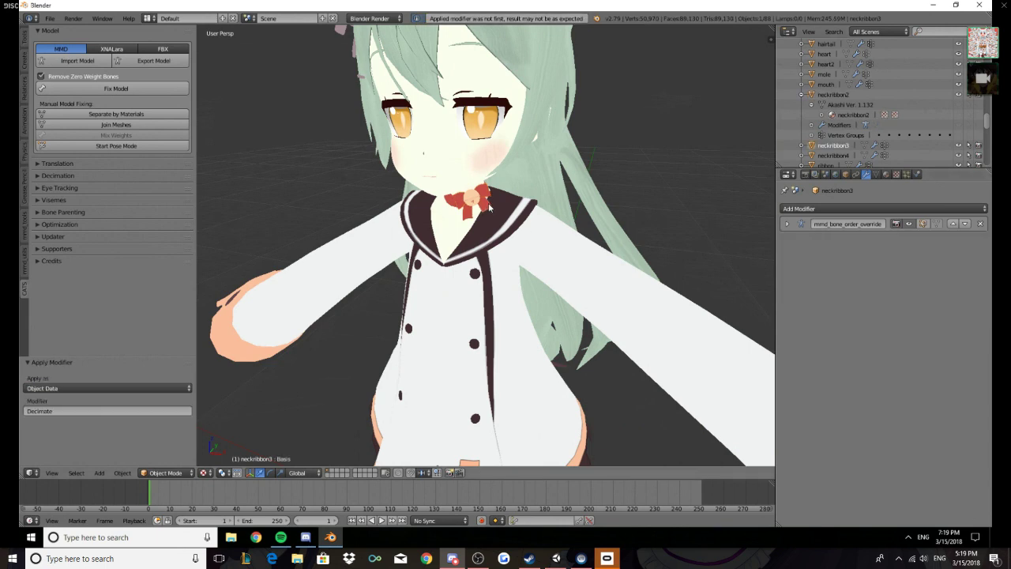
pyautogui.press('Tab')
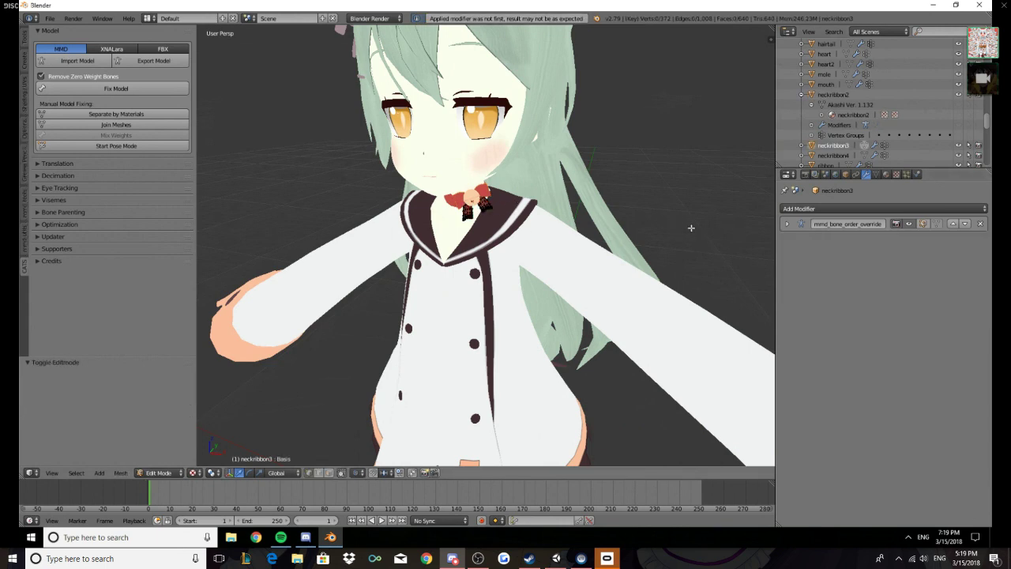
pyautogui.click(821, 215)
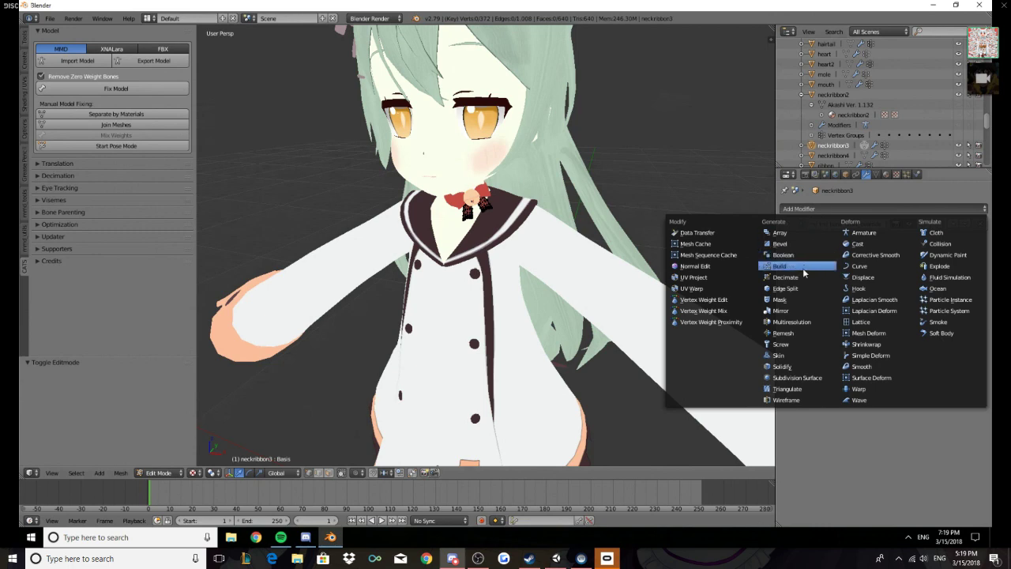
pyautogui.click(804, 277)
pyautogui.press('Tab')
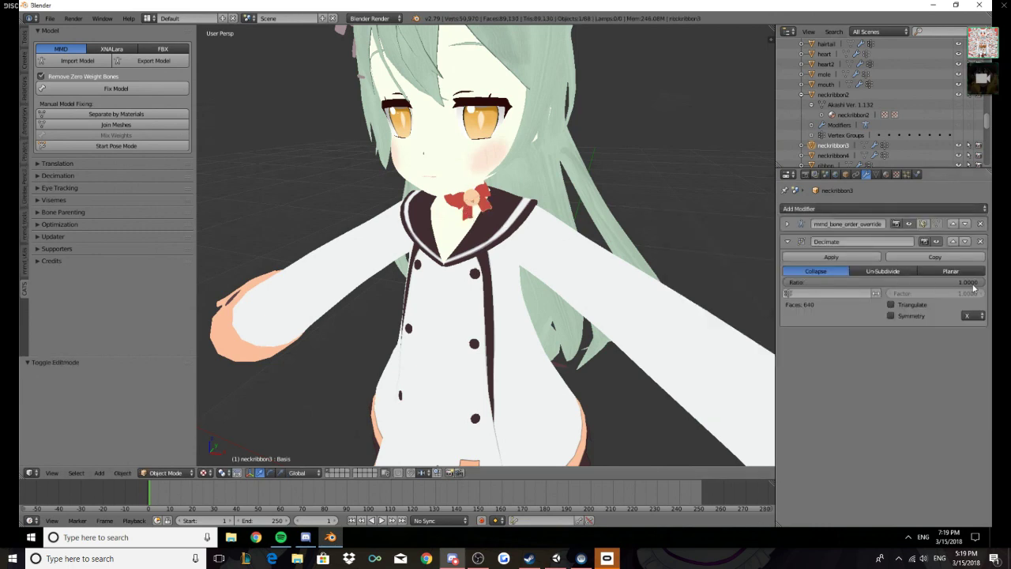
pyautogui.moveTo(976, 282); pyautogui.dragTo(807, 282)
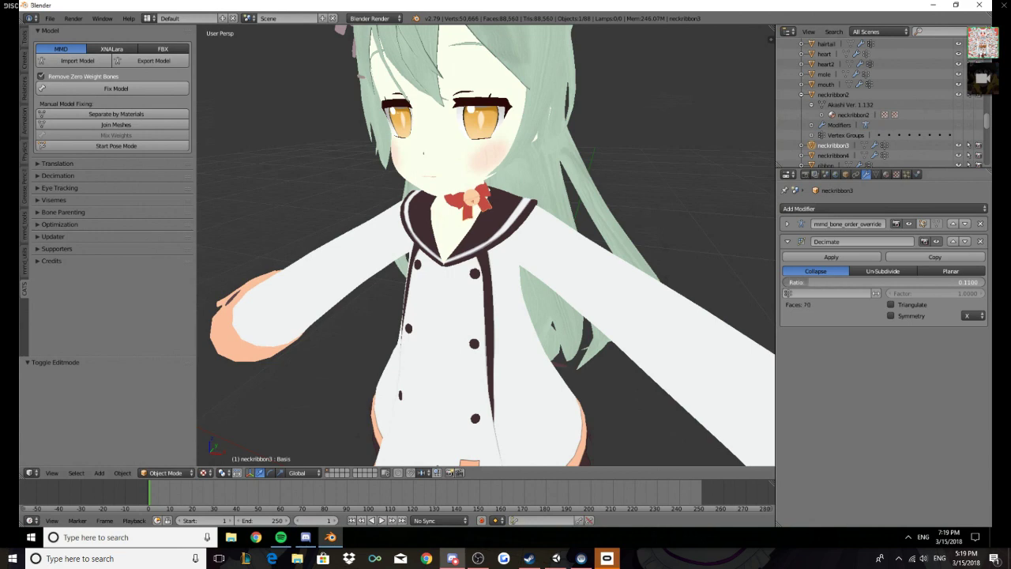
pyautogui.click(831, 257)
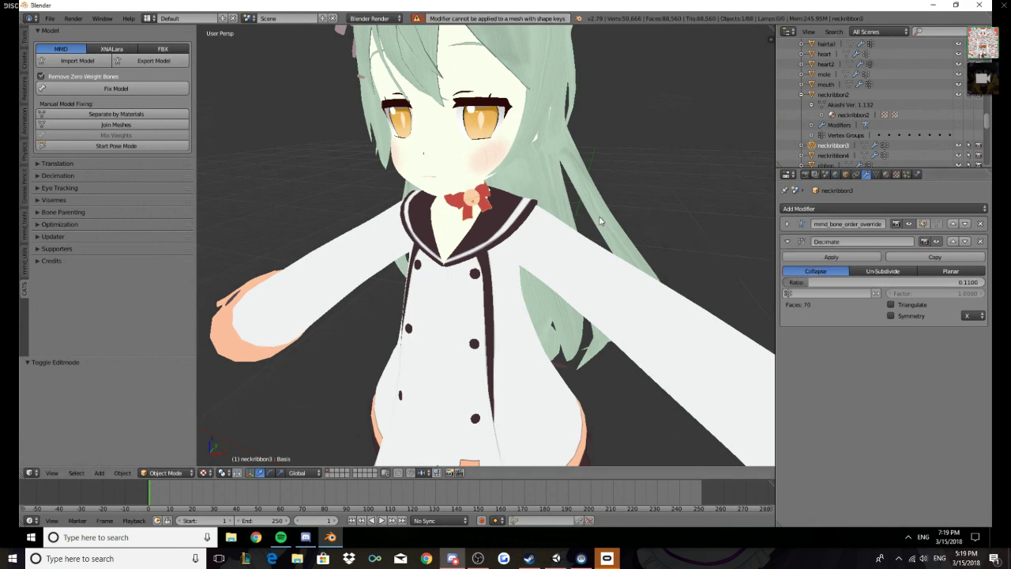
# Expand neckribbon3 in the outliner, delete its shape key data block, and apply its Decimate modifier
pyautogui.click(802, 146)
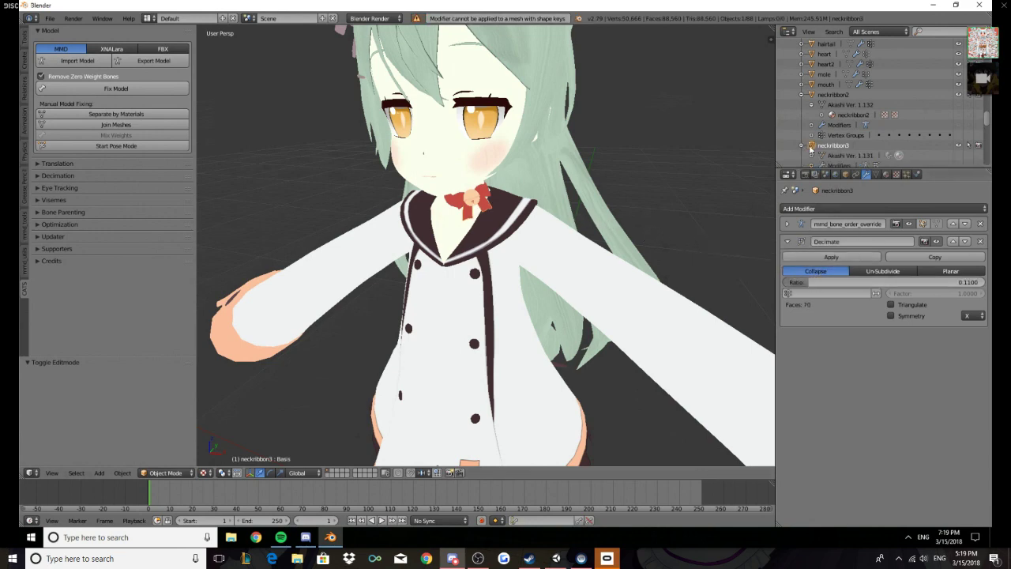
pyautogui.scroll(-3, 811, 148)
pyautogui.click(811, 95)
pyautogui.rightClick(851, 107)
pyautogui.click(851, 111)
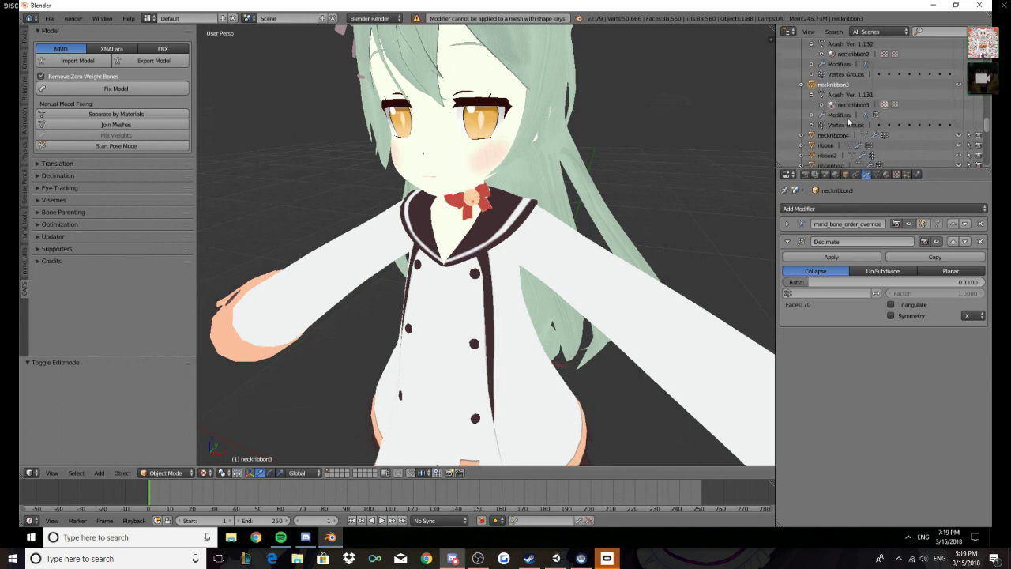
pyautogui.click(831, 257)
# Select the neckribbon4 band around the model's neck and check its extent in Edit Mode
pyautogui.scroll(2, 454, 192)
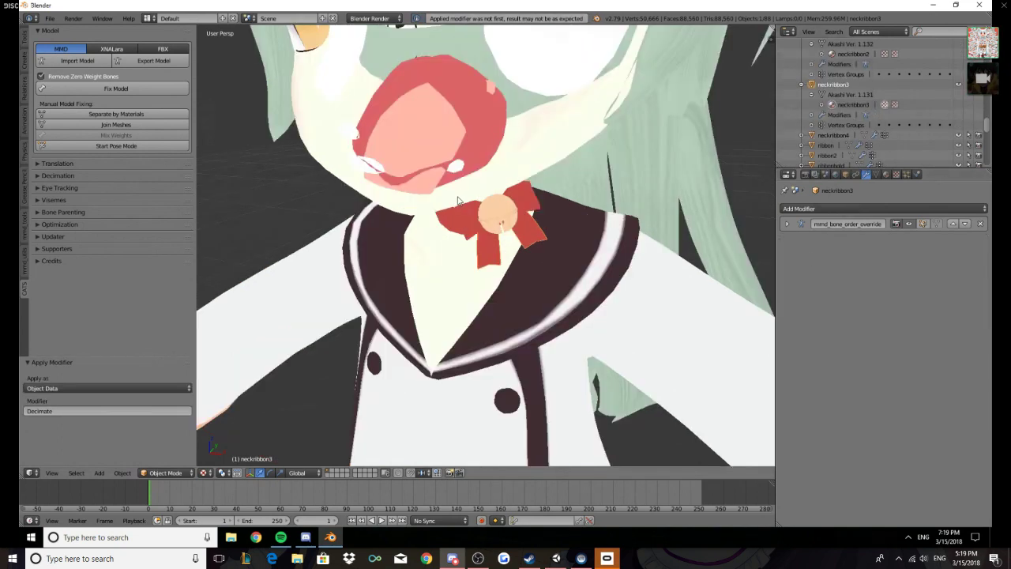
pyautogui.scroll(-2, 458, 199)
pyautogui.moveTo(459, 199); pyautogui.dragTo(483, 199, button='middle')
pyautogui.rightClick(497, 212)
pyautogui.press('Tab')
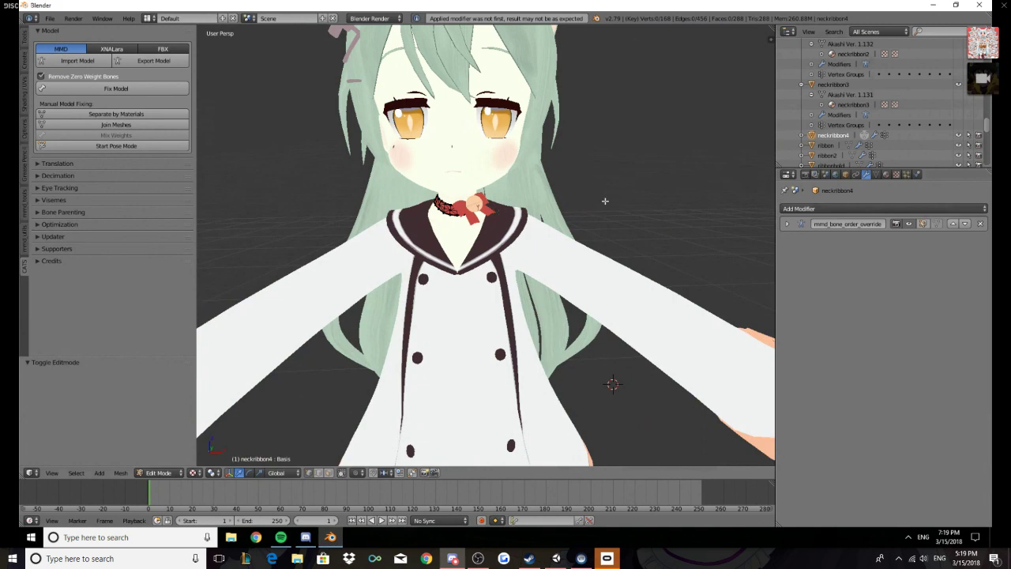
pyautogui.press('Tab')
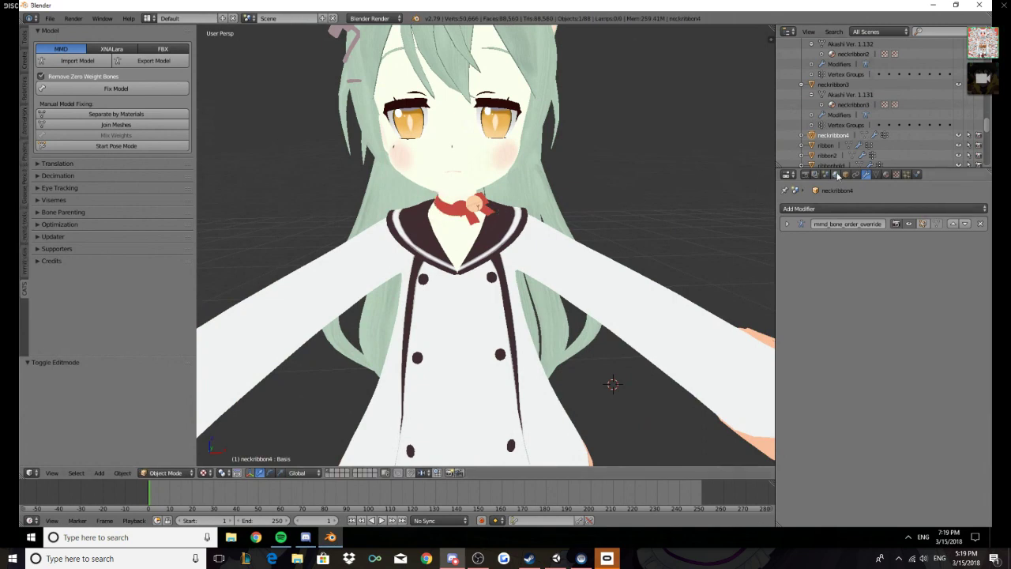
# Collapse neckribbon3 and neckribbon2 in the outliner, then expand neckribbon4 and delete its shape key data block
pyautogui.click(802, 85)
pyautogui.scroll(3, 802, 87)
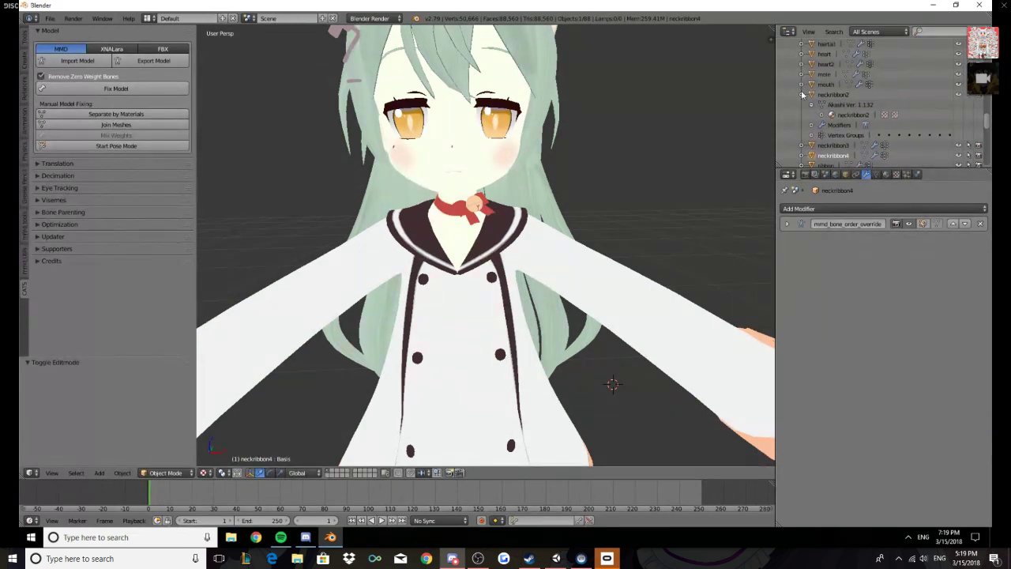
pyautogui.click(802, 94)
pyautogui.scroll(-2, 809, 117)
pyautogui.click(802, 75)
pyautogui.click(811, 86)
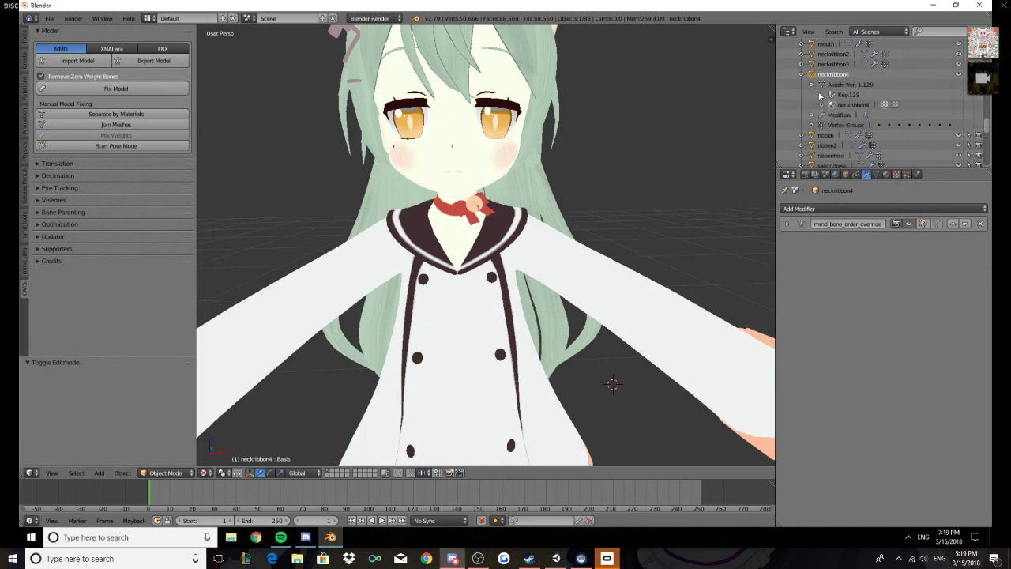
pyautogui.rightClick(850, 98)
pyautogui.click(853, 98)
# Try a Decimate modifier on neckribbon4 at ratio 0.9309, then remove the modifier and collapse the object in the outliner
pyautogui.click(861, 209)
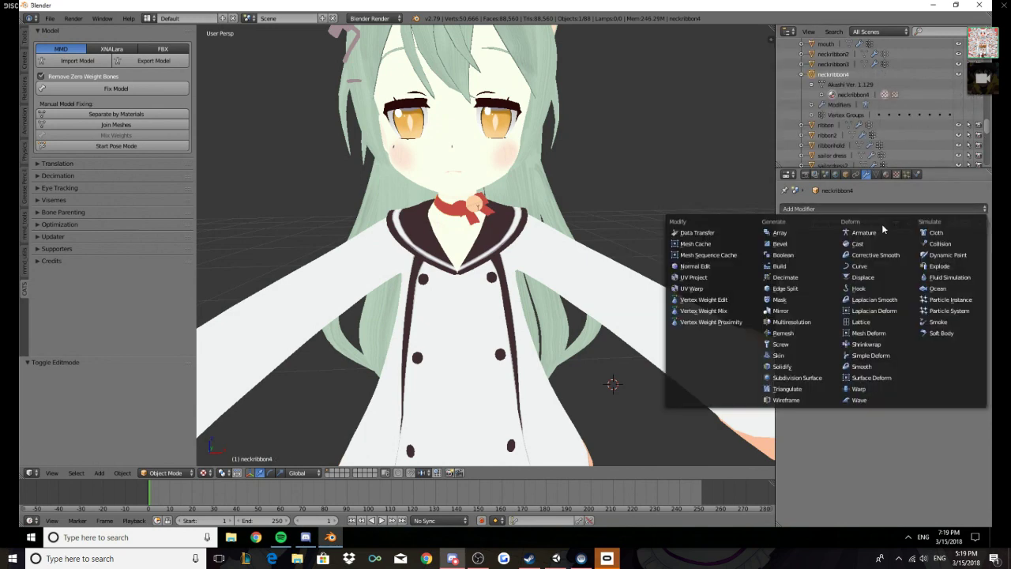
pyautogui.click(822, 277)
pyautogui.moveTo(970, 283); pyautogui.dragTo(911, 282)
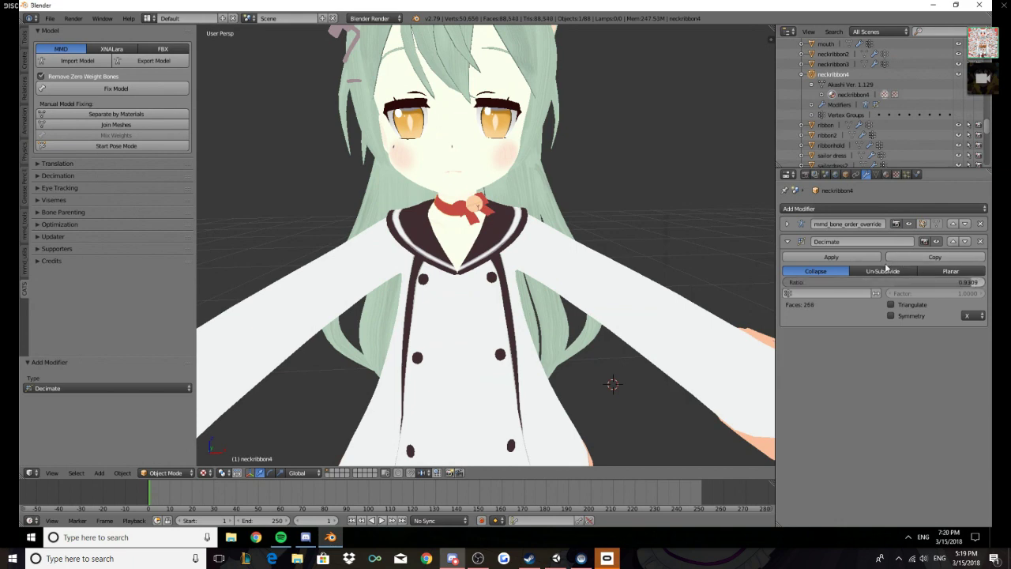
pyautogui.moveTo(648, 332); pyautogui.dragTo(601, 320, button='middle')
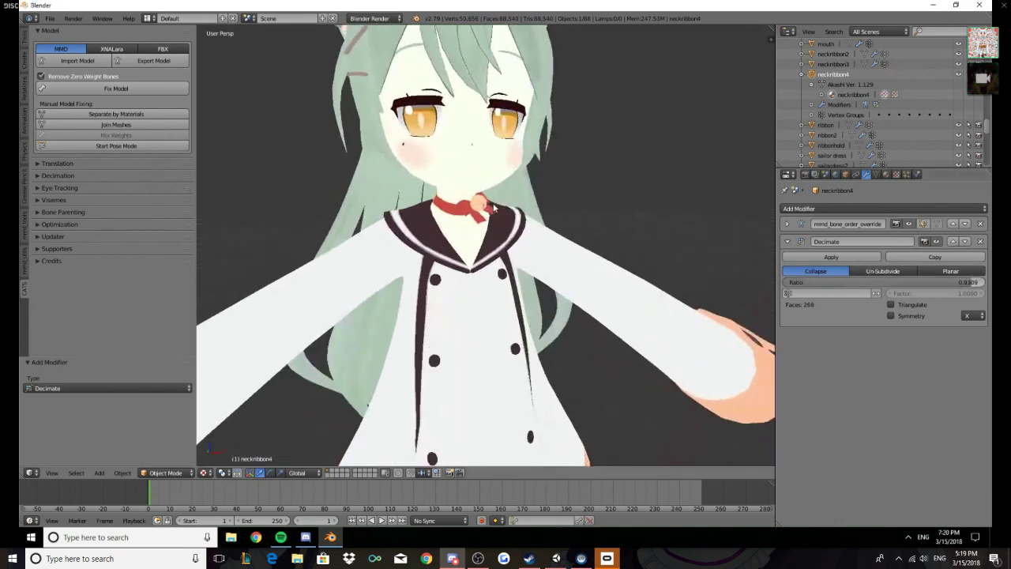
pyautogui.click(802, 74)
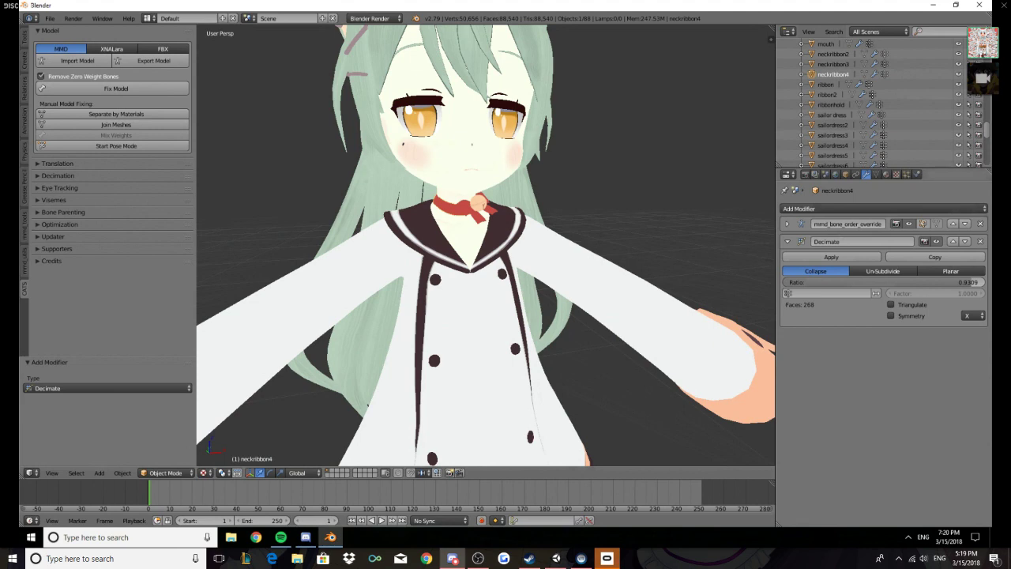
pyautogui.click(981, 241)
# Select the bell mesh on the neck ribbon and check its geometry in Edit Mode
pyautogui.scroll(-5, 459, 212)
pyautogui.scroll(5, 456, 211)
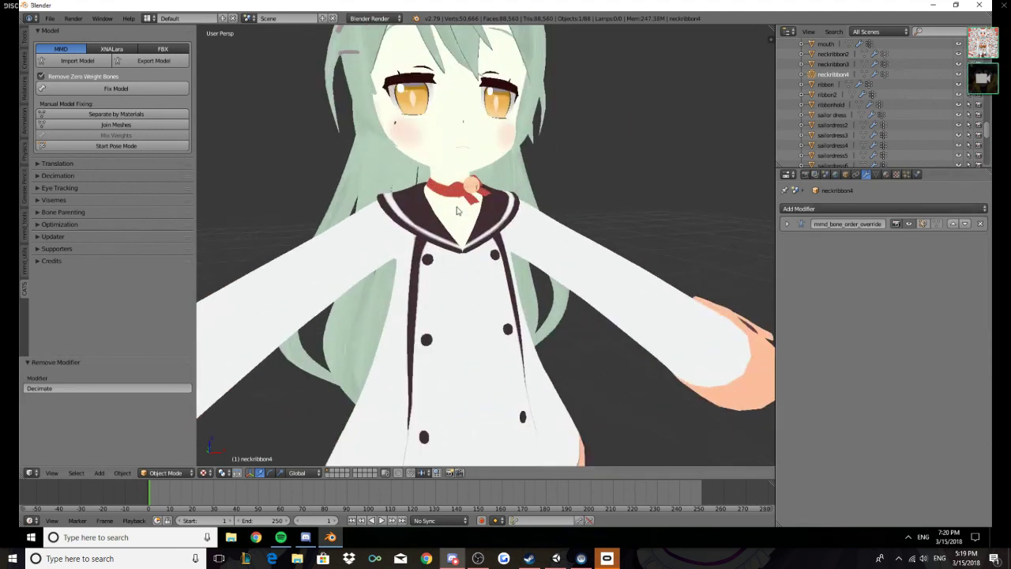
pyautogui.rightClick(474, 190)
pyautogui.press('Tab')
pyautogui.scroll(-5, 474, 189)
pyautogui.scroll(6, 506, 197)
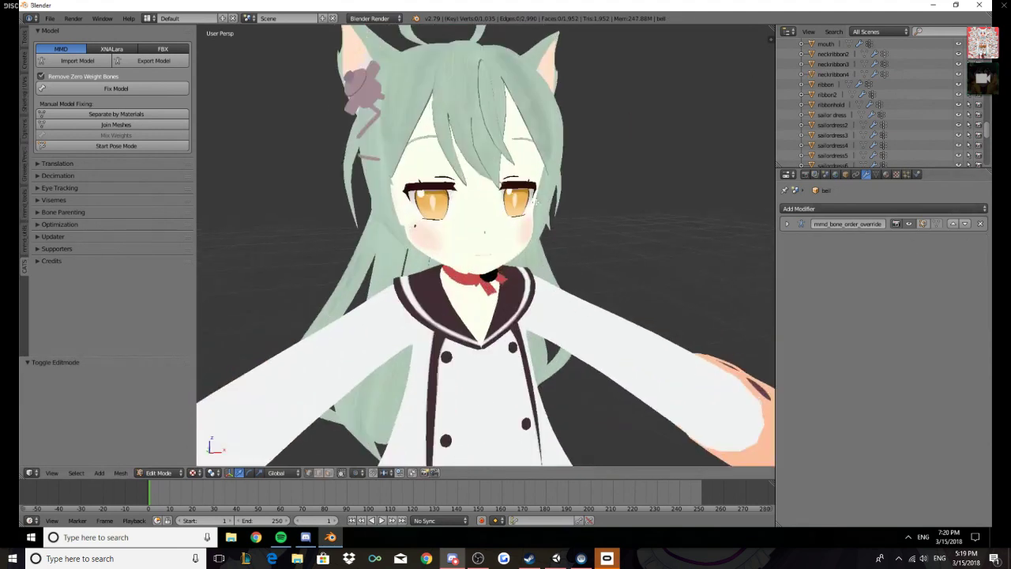
pyautogui.moveTo(491, 290); pyautogui.dragTo(480, 270, button='middle')
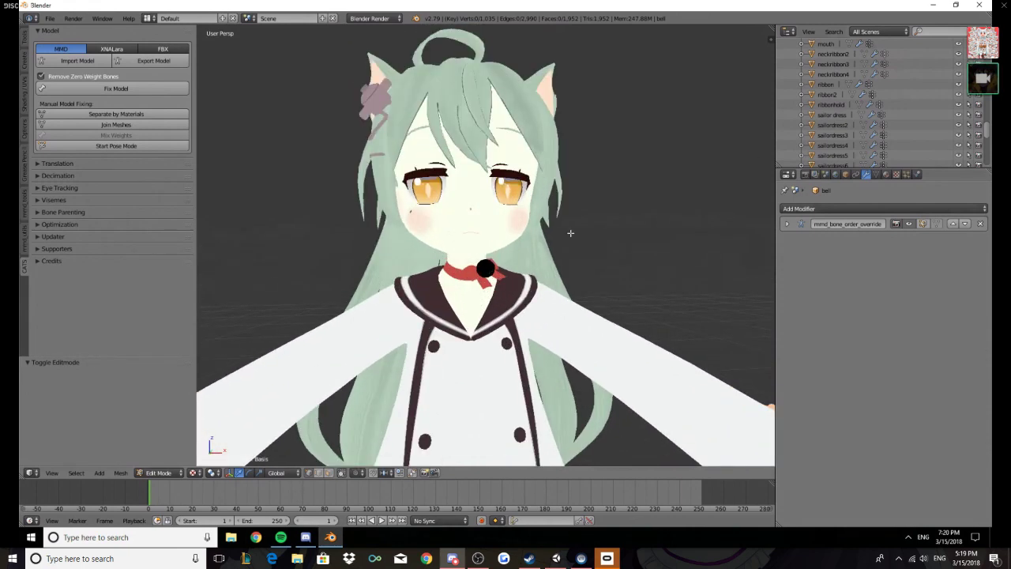
# Find the bell object in the outliner, delete it, and inspect the collar without it
pyautogui.scroll(10, 852, 79)
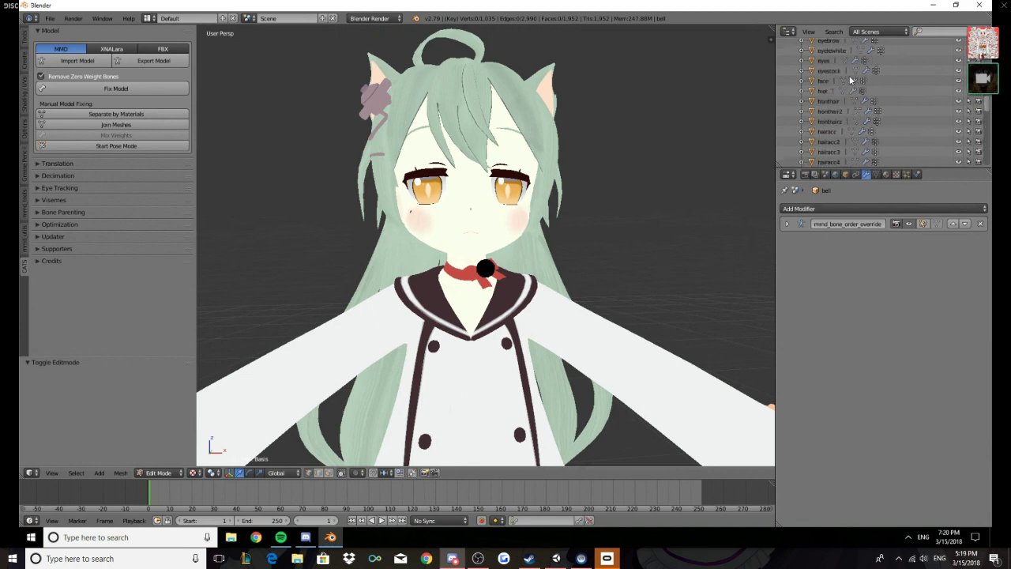
pyautogui.scroll(4, 851, 80)
pyautogui.rightClick(822, 120)
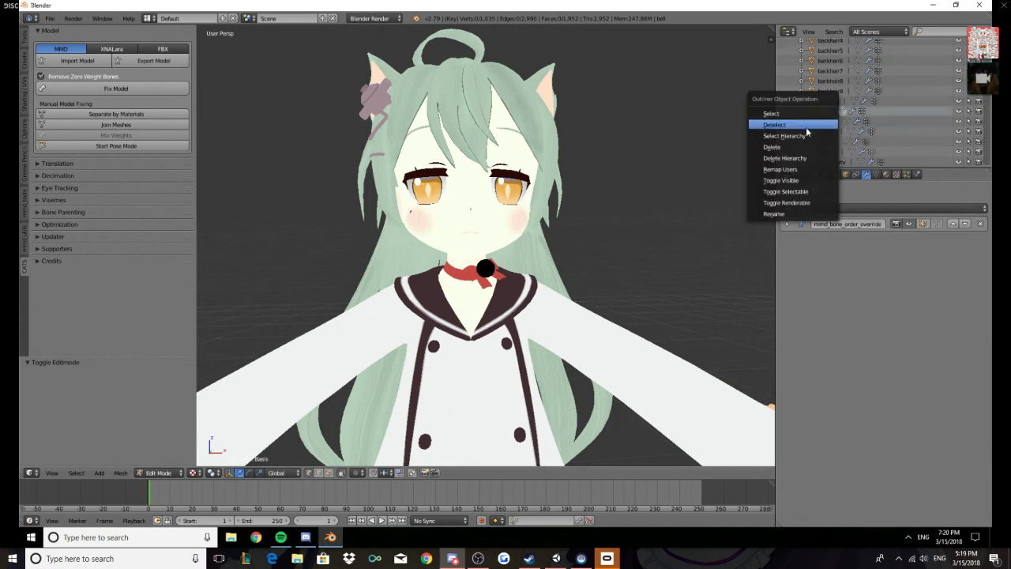
pyautogui.click(772, 147)
pyautogui.moveTo(575, 200); pyautogui.dragTo(513, 207, button='middle')
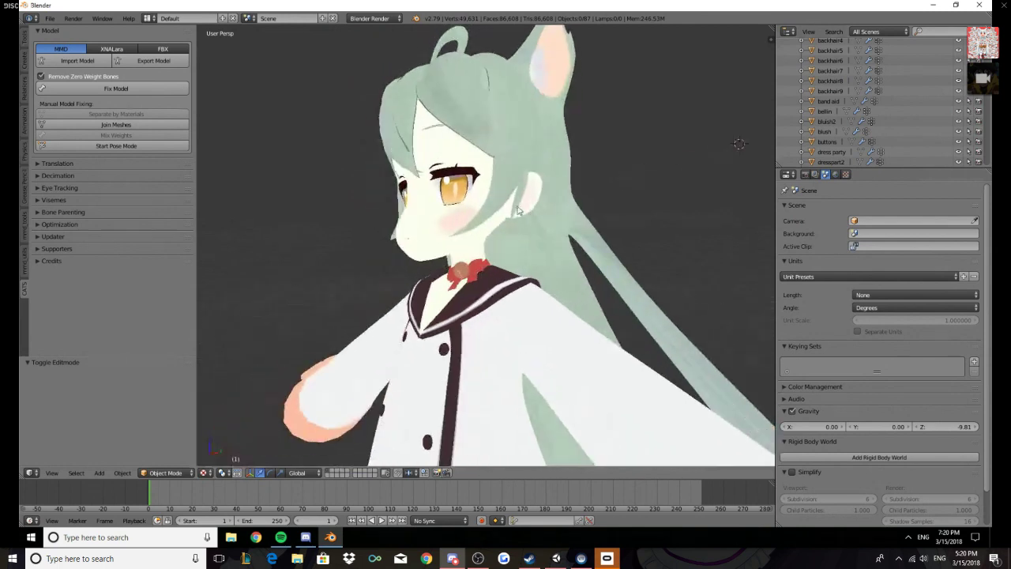
# Check the bellin mesh in Edit Mode, then undo the deletion of the bell object
pyautogui.rightClick(466, 270)
pyautogui.press('Tab')
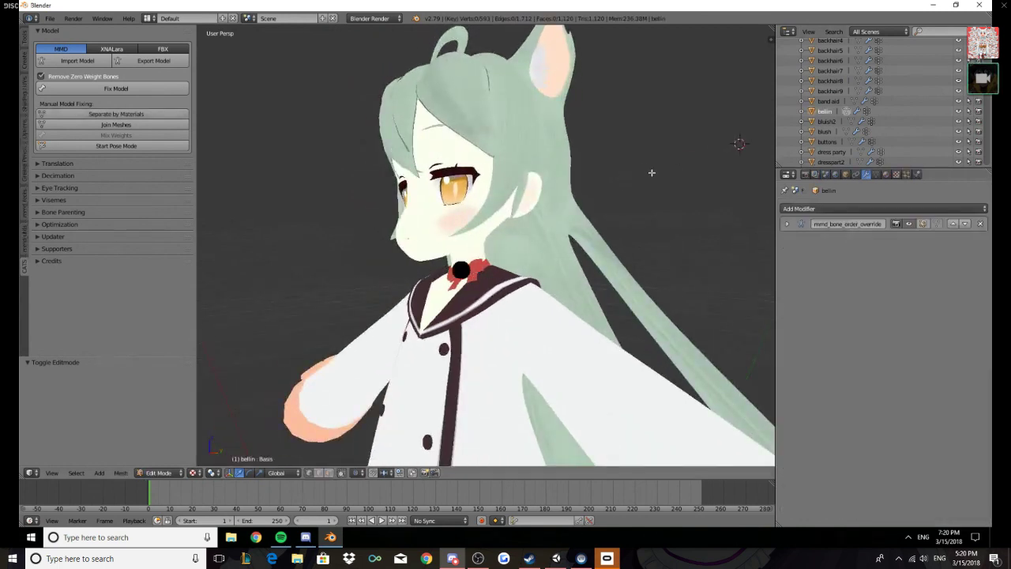
pyautogui.press('Tab')
pyautogui.hotkey('ctrl', 'z')
pyautogui.hotkey('ctrl', 'z')
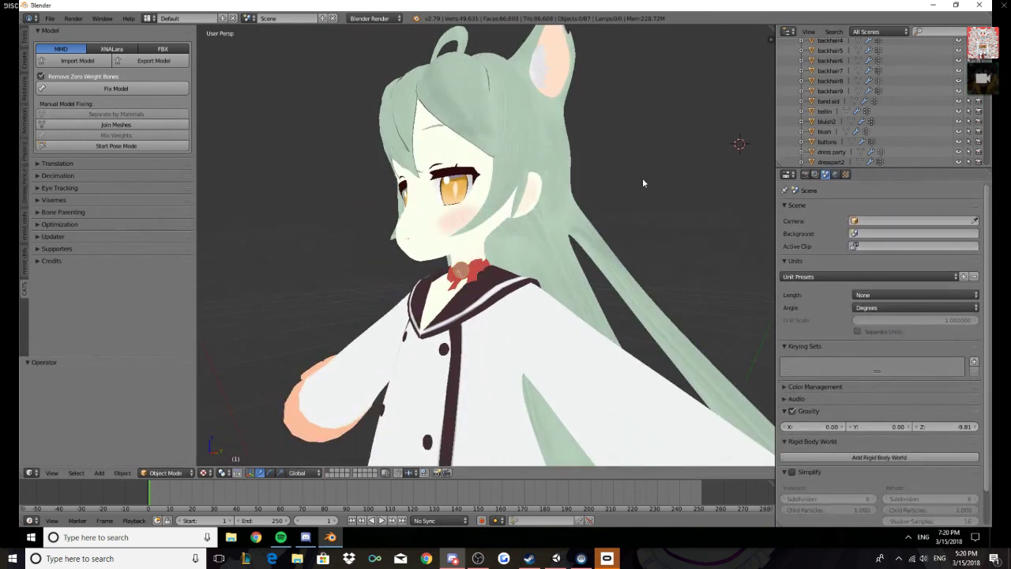
pyautogui.hotkey('ctrl', 'z')
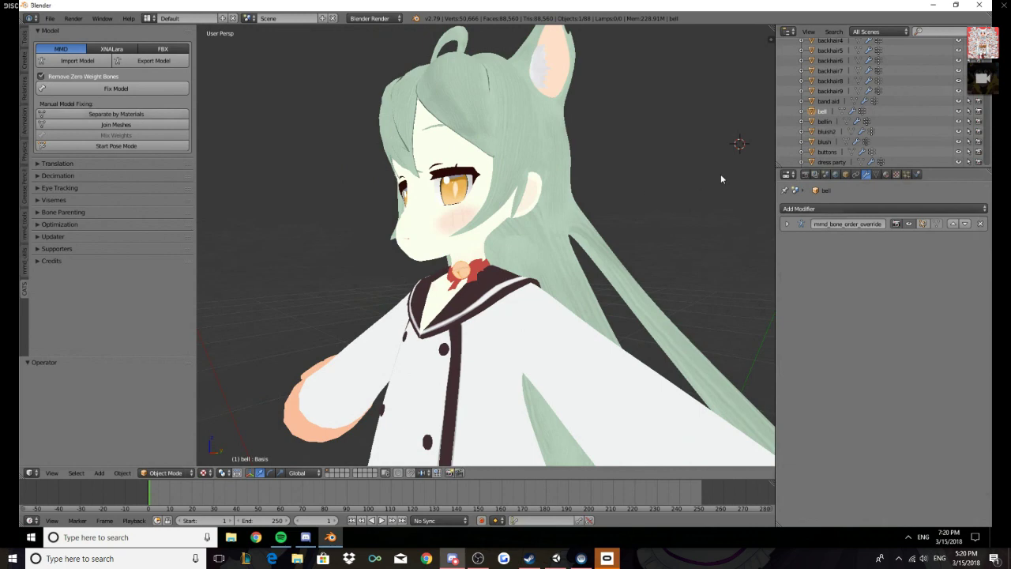
# Frame the bell up close and compare the bell and bellin meshes in Edit Mode
pyautogui.press('KP_Decimal')
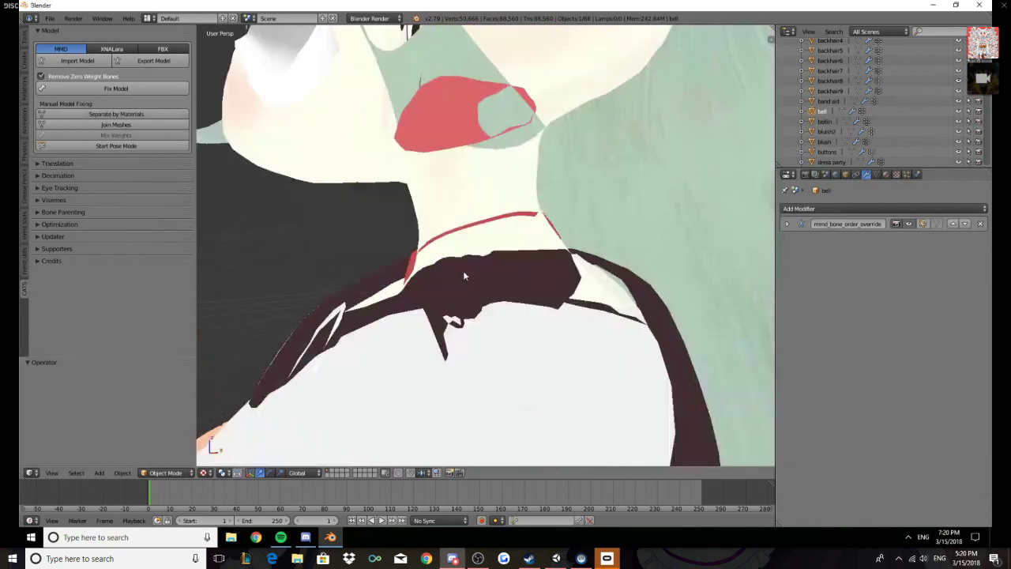
pyautogui.moveTo(464, 275); pyautogui.dragTo(711, 150, button='middle')
pyautogui.press('Tab')
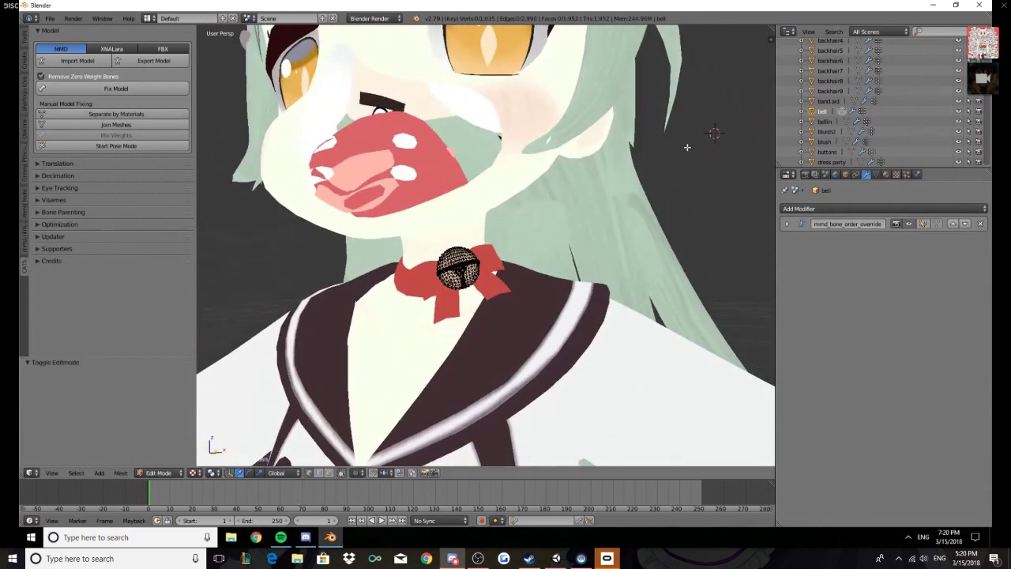
pyautogui.press('Tab')
pyautogui.click(846, 122)
pyautogui.press('Tab')
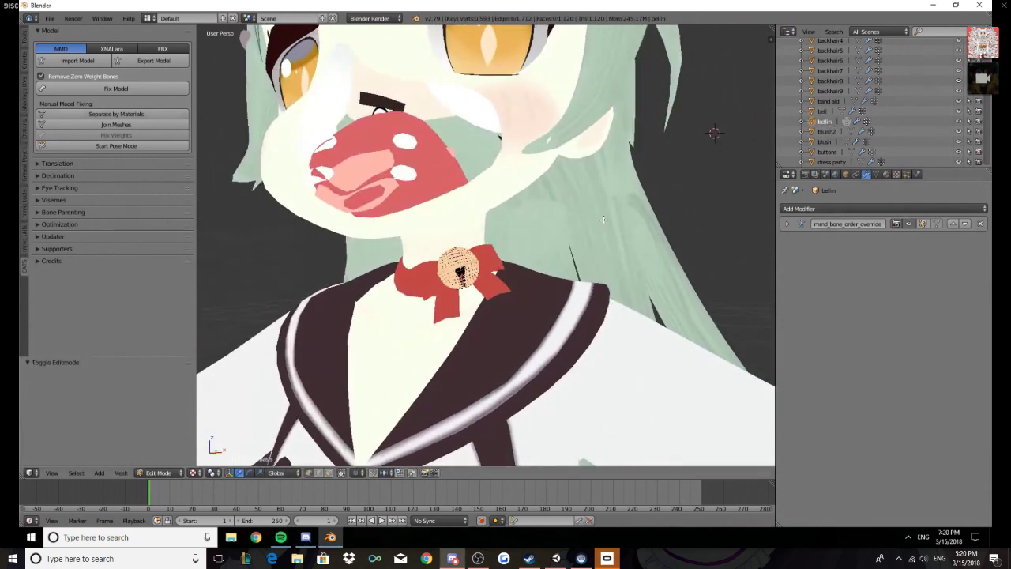
pyautogui.press('Tab')
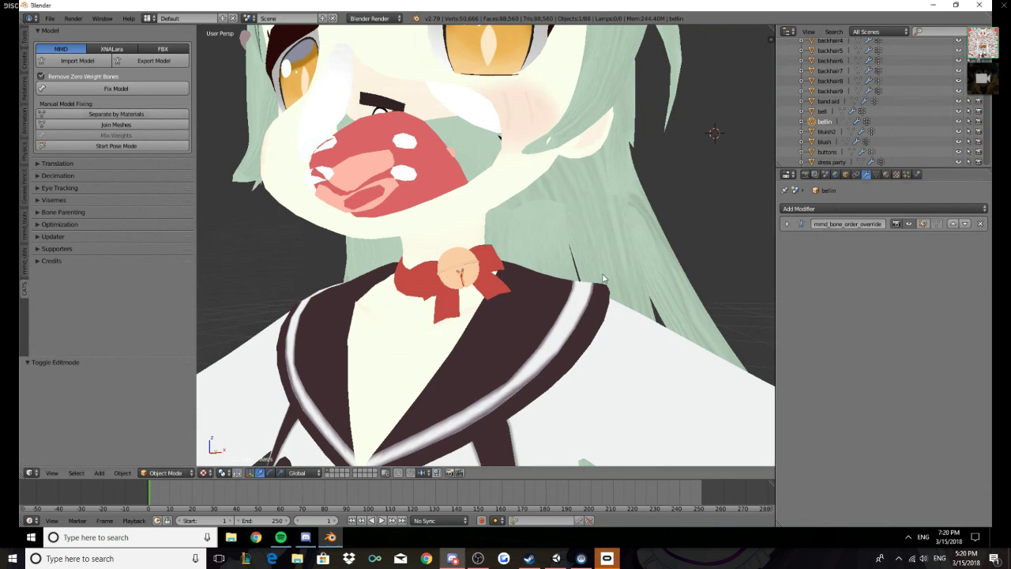
# Try deleting the bellin object, inspect the bell from a distance, and undo the deletion
pyautogui.rightClick(827, 127)
pyautogui.click(826, 129)
pyautogui.scroll(-3, 496, 257)
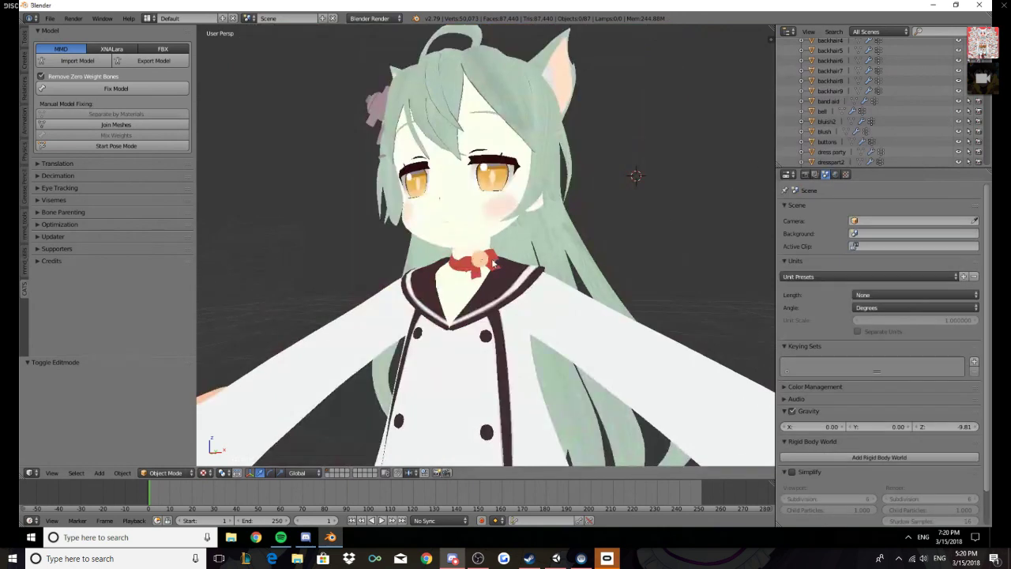
pyautogui.moveTo(495, 264)
pyautogui.mouseDown(button='middle')
pyautogui.moveTo(555, 266)
pyautogui.moveTo(539, 279)
pyautogui.moveTo(480, 273)
pyautogui.mouseUp(button='middle')
pyautogui.hotkey('ctrl', 'z')
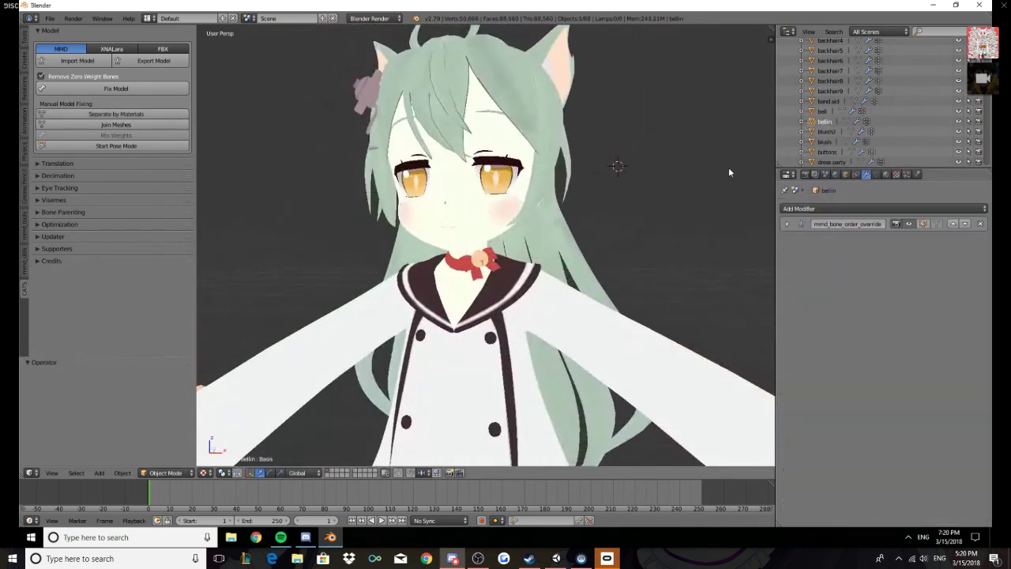
# Try deleting the neckribbon2 object, inspect the collar without it, and undo the deletion
pyautogui.click(802, 122)
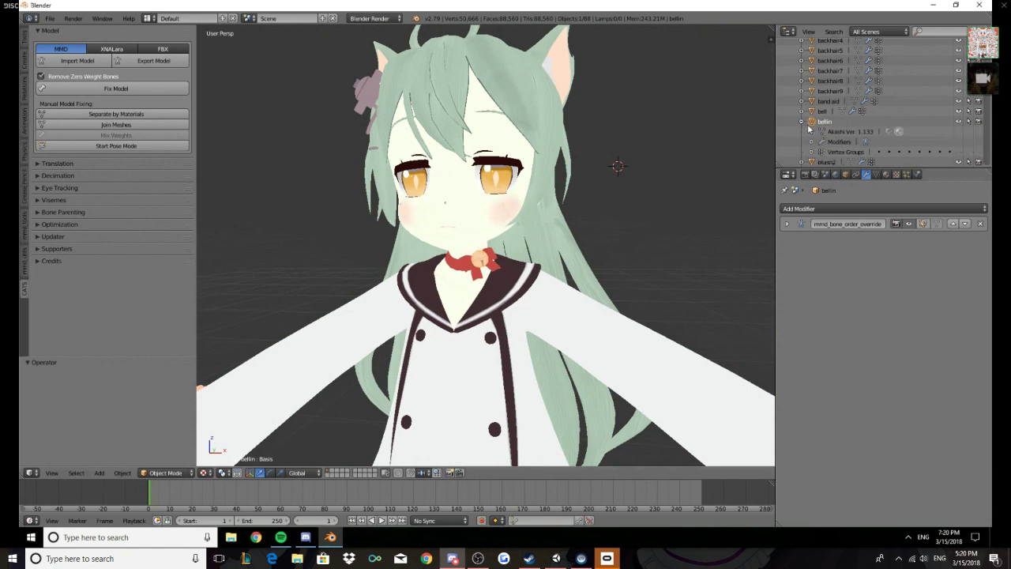
pyautogui.rightClick(467, 268)
pyautogui.scroll(-8, 826, 122)
pyautogui.rightClick(835, 104)
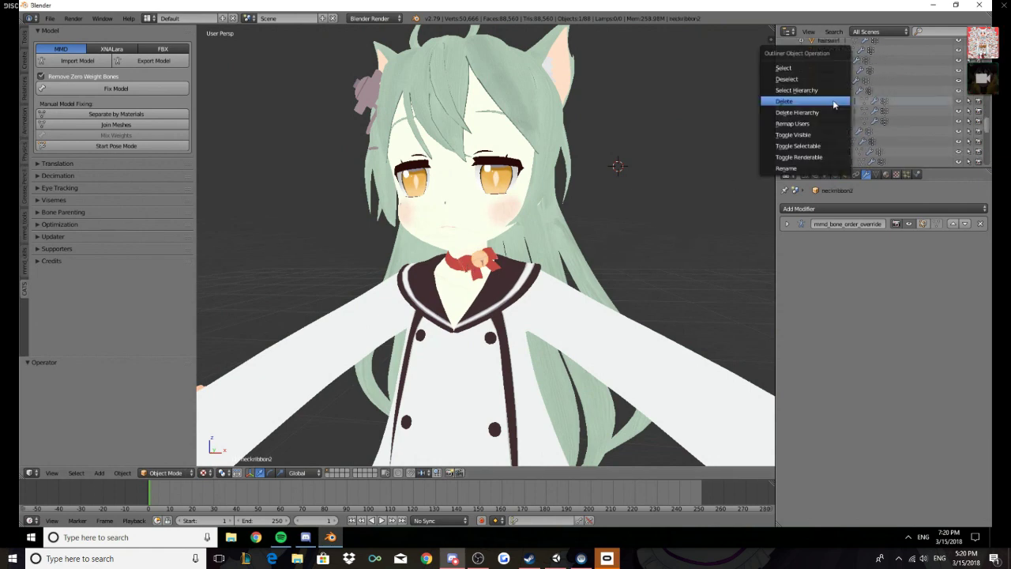
pyautogui.click(833, 104)
pyautogui.scroll(2, 435, 275)
pyautogui.moveTo(446, 272); pyautogui.dragTo(485, 283, button='middle')
pyautogui.hotkey('ctrl', 'z')
pyautogui.press('x')
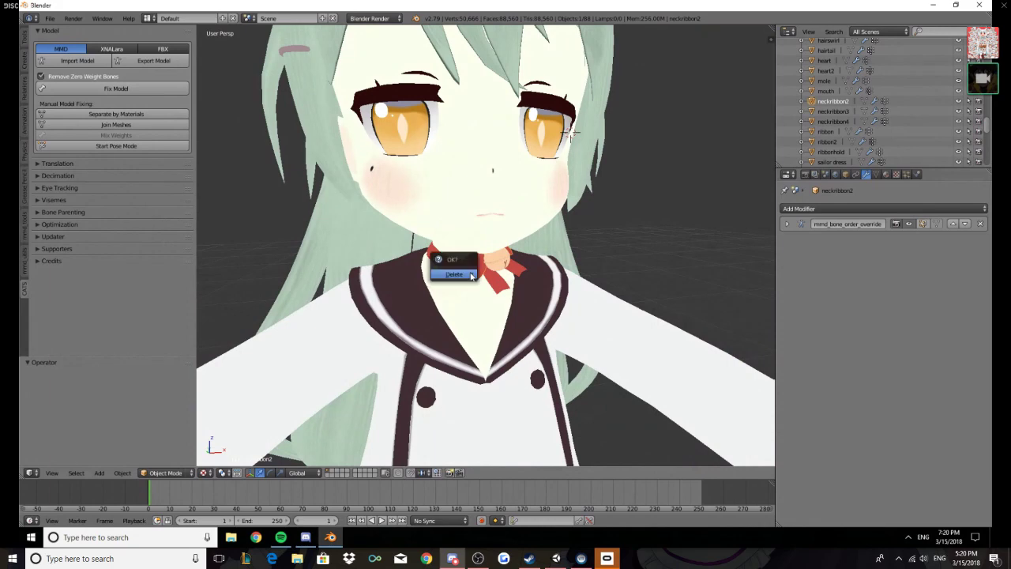
pyautogui.click(470, 274)
# Select the bell object, expand its mesh data in the outliner, and delete its Key.134 shape key data
pyautogui.scroll(-5, 478, 276)
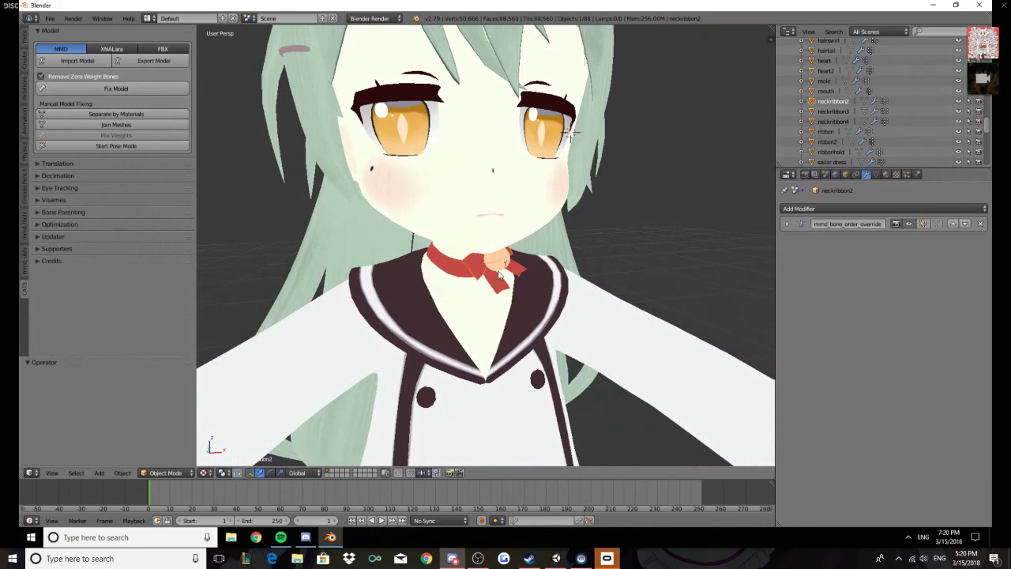
pyautogui.scroll(3, 480, 273)
pyautogui.rightClick(479, 271)
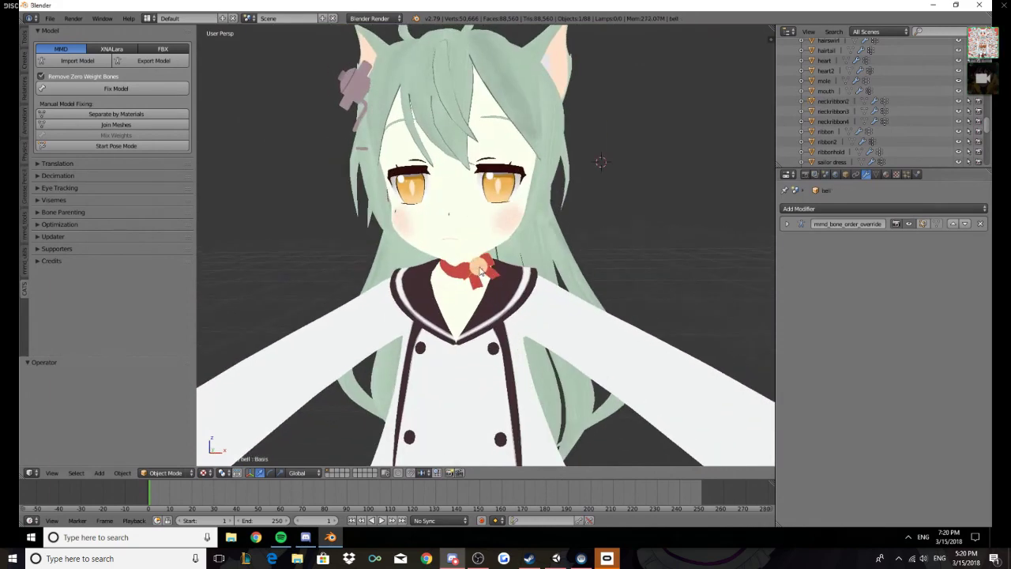
pyautogui.scroll(5, 867, 120)
pyautogui.scroll(3, 868, 120)
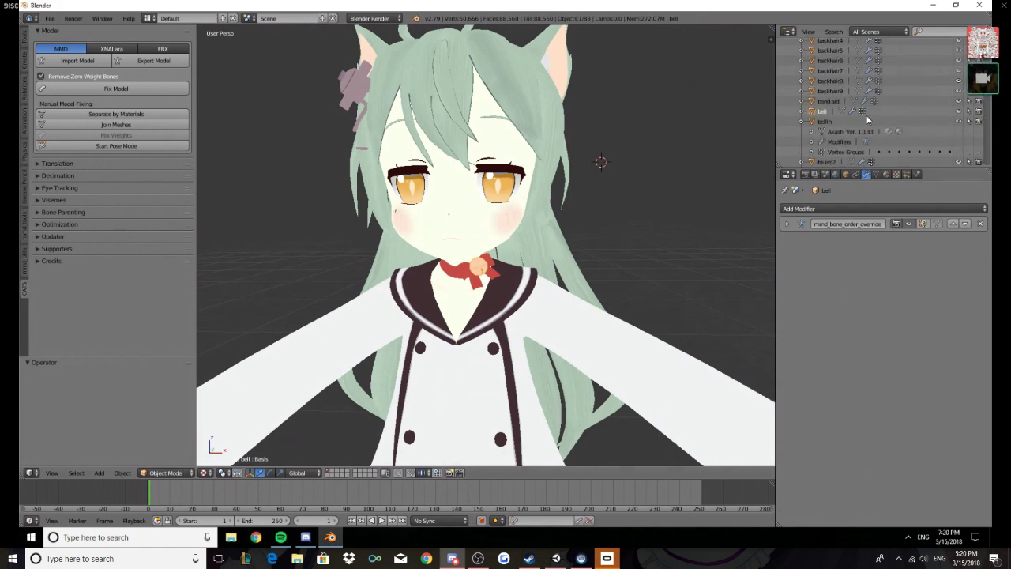
pyautogui.click(802, 121)
pyautogui.click(802, 112)
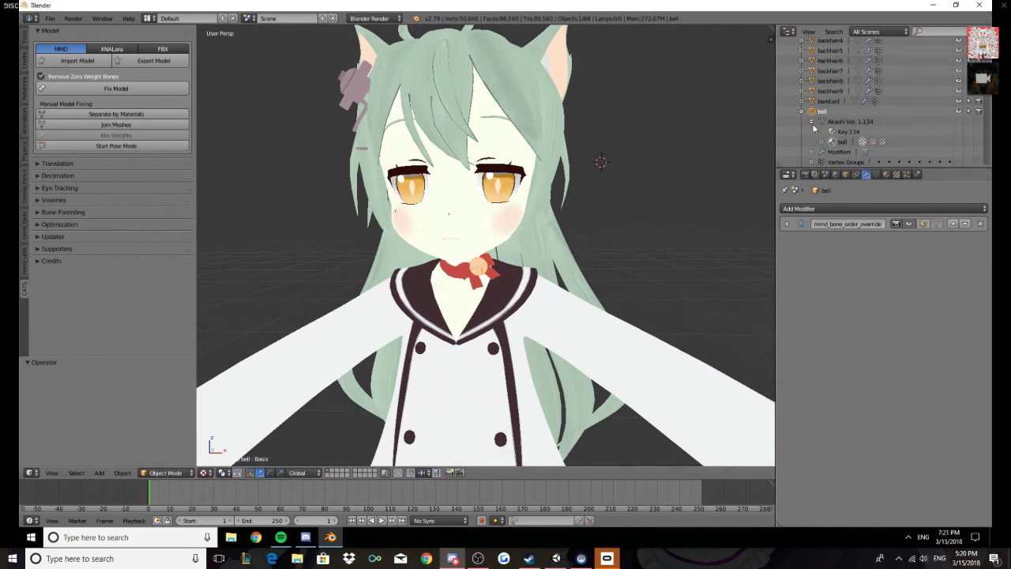
pyautogui.rightClick(827, 136)
# Expand the bellin object's mesh data in the outliner and delete its shape key data
pyautogui.scroll(-3, 835, 137)
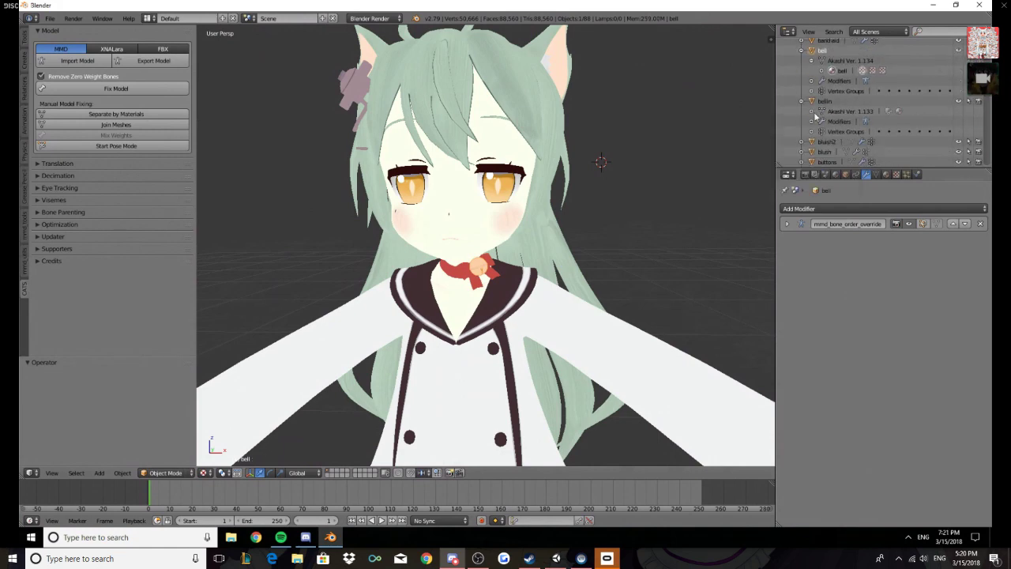
pyautogui.click(811, 111)
pyautogui.rightClick(842, 126)
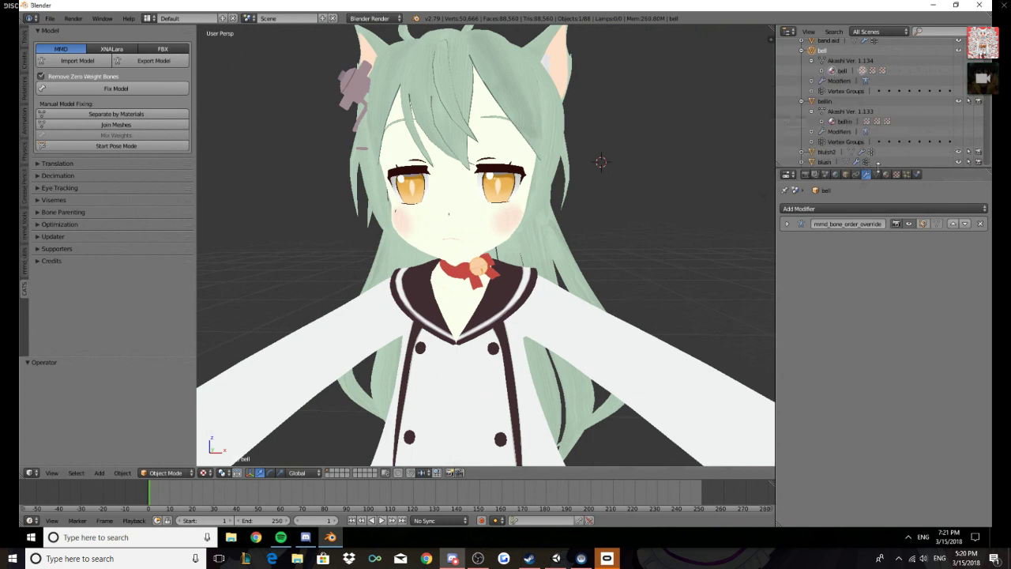
# Add a Decimate modifier to the bell, lower its collapse ratio while checking the bell's shape, and apply it
pyautogui.click(863, 208)
pyautogui.click(798, 276)
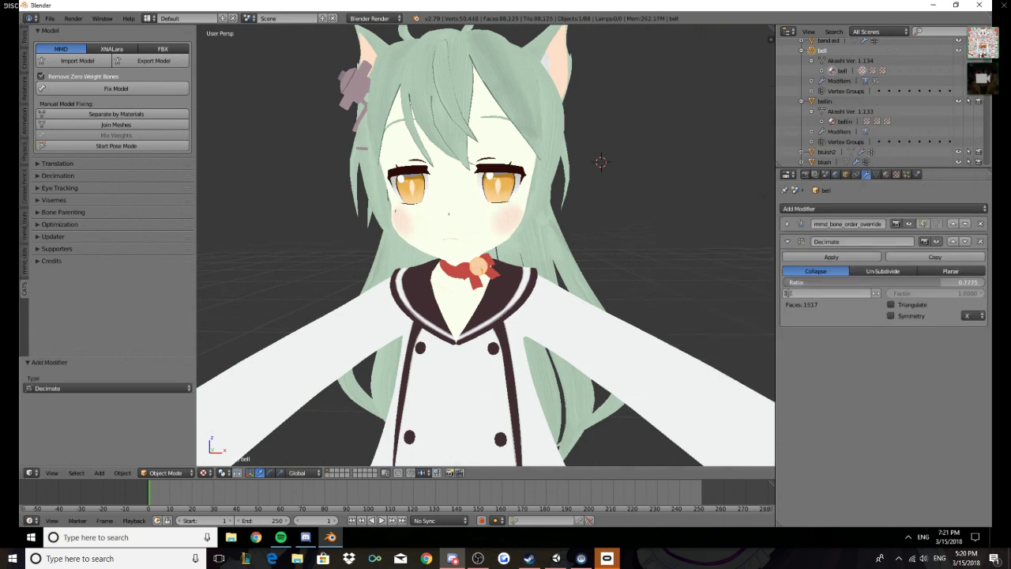
pyautogui.moveTo(939, 282); pyautogui.dragTo(850, 282)
pyautogui.scroll(2, 490, 261)
pyautogui.moveTo(490, 261)
pyautogui.mouseDown(button='middle')
pyautogui.moveTo(442, 268)
pyautogui.moveTo(504, 273)
pyautogui.moveTo(474, 272)
pyautogui.mouseUp(button='middle')
pyautogui.click(831, 257)
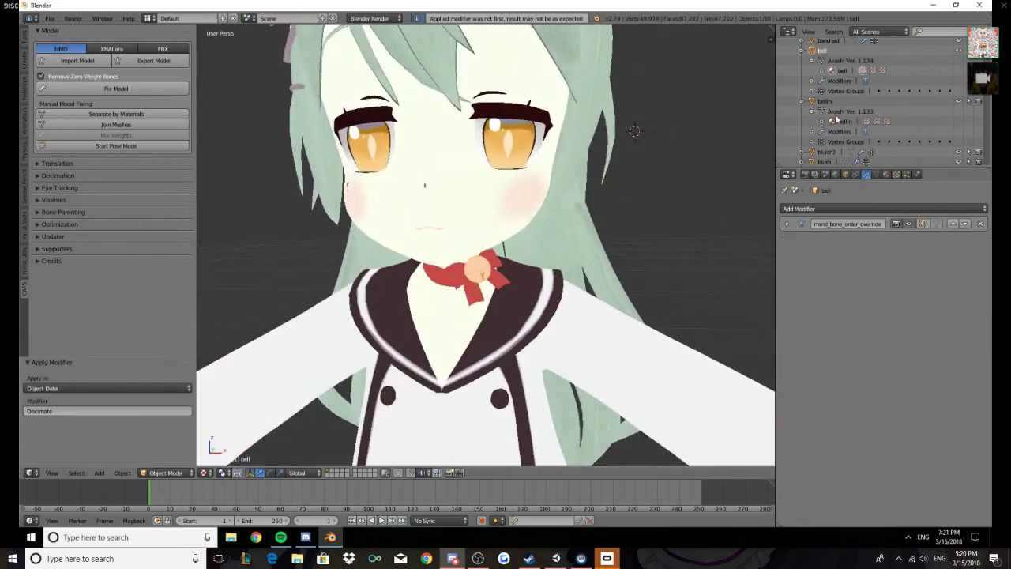
# Select bellin, add a Decimate modifier with a collapse ratio of about 0.24, and apply it
pyautogui.click(824, 101)
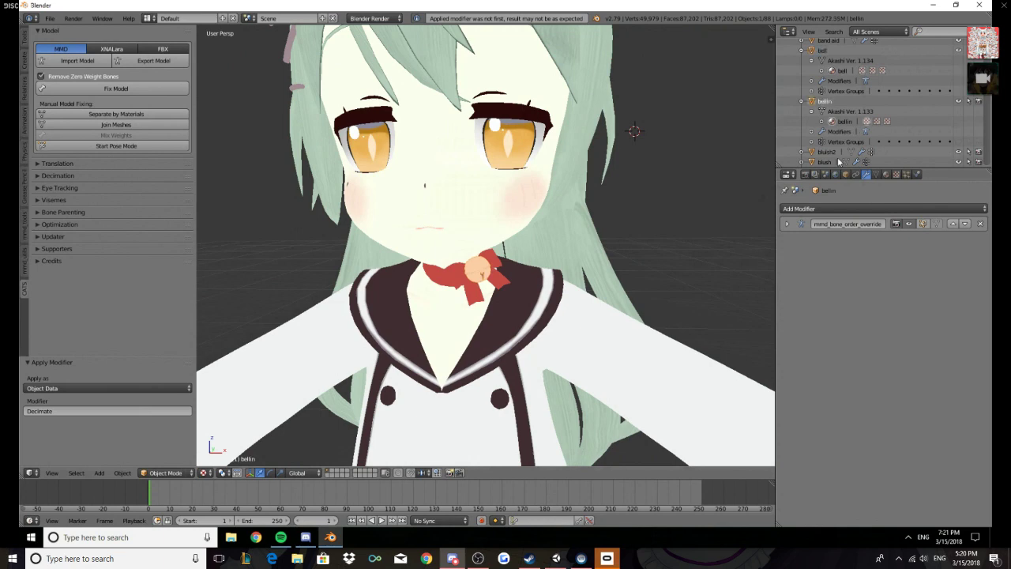
pyautogui.click(884, 208)
pyautogui.click(790, 273)
pyautogui.moveTo(951, 285); pyautogui.dragTo(812, 283)
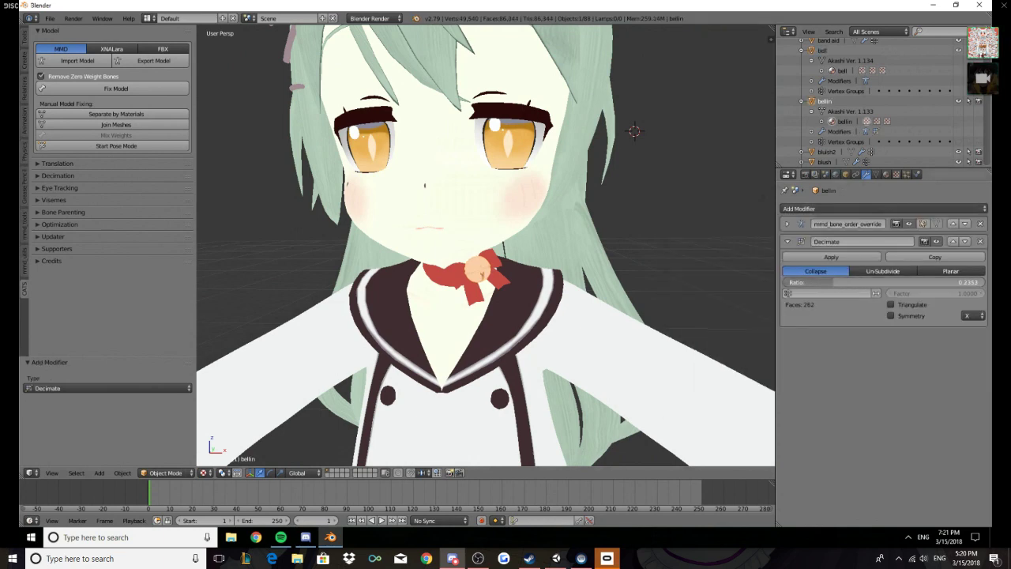
pyautogui.click(831, 256)
# Examine the decimated bell and collar from a distance, up close, and from different angles
pyautogui.scroll(-3, 547, 232)
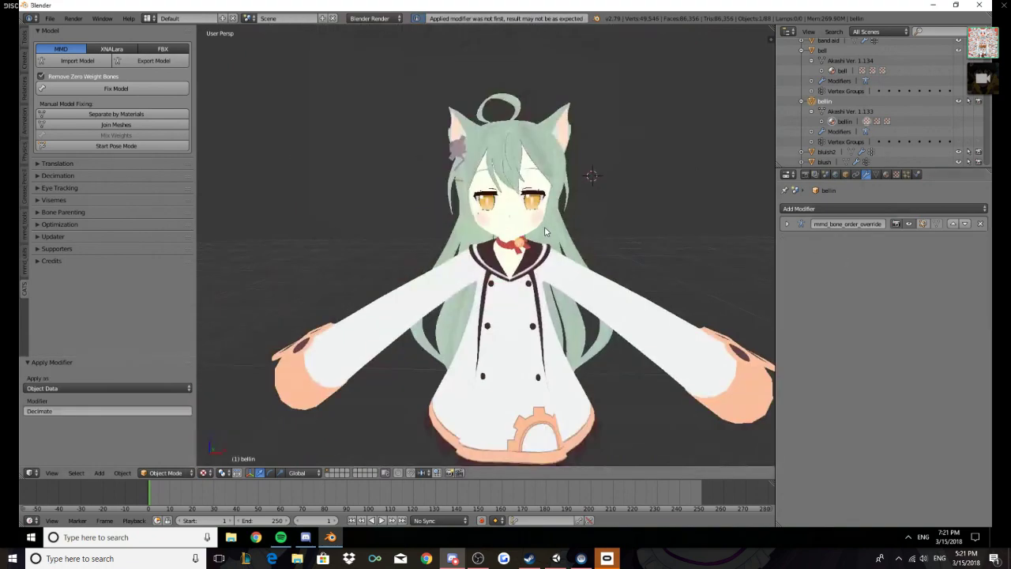
pyautogui.scroll(1, 553, 229)
pyautogui.scroll(6, 552, 231)
pyautogui.scroll(-2, 502, 259)
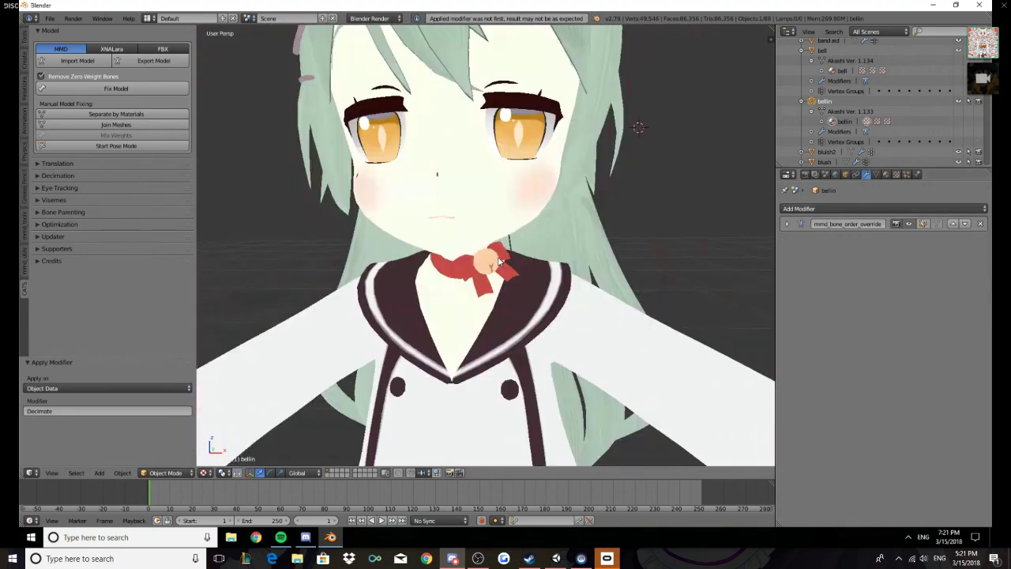
pyautogui.moveTo(503, 259); pyautogui.dragTo(626, 403, button='middle')
pyautogui.scroll(-3, 568, 316)
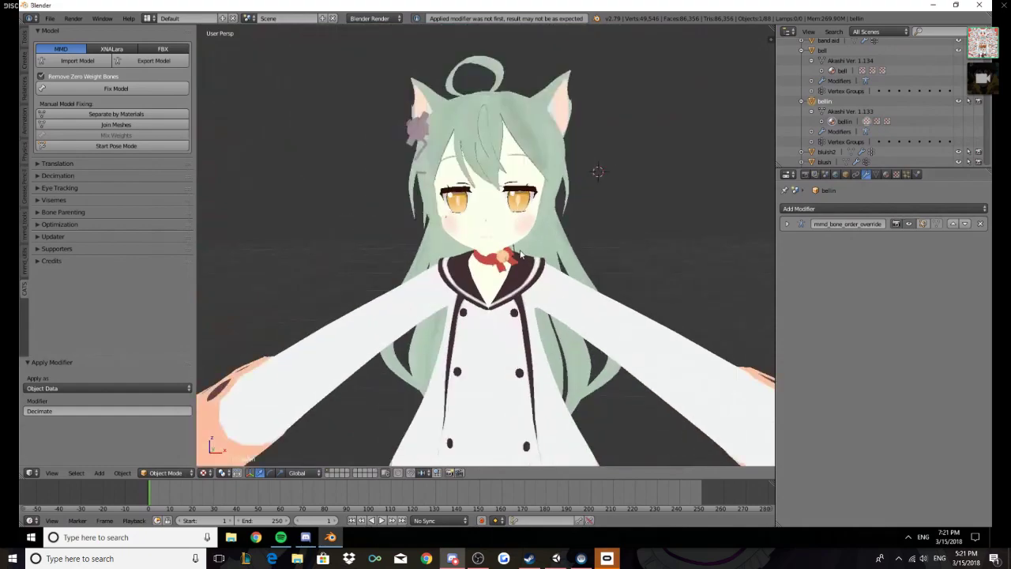
pyautogui.scroll(5, 520, 253)
pyautogui.scroll(-2, 519, 253)
pyautogui.scroll(4, 506, 255)
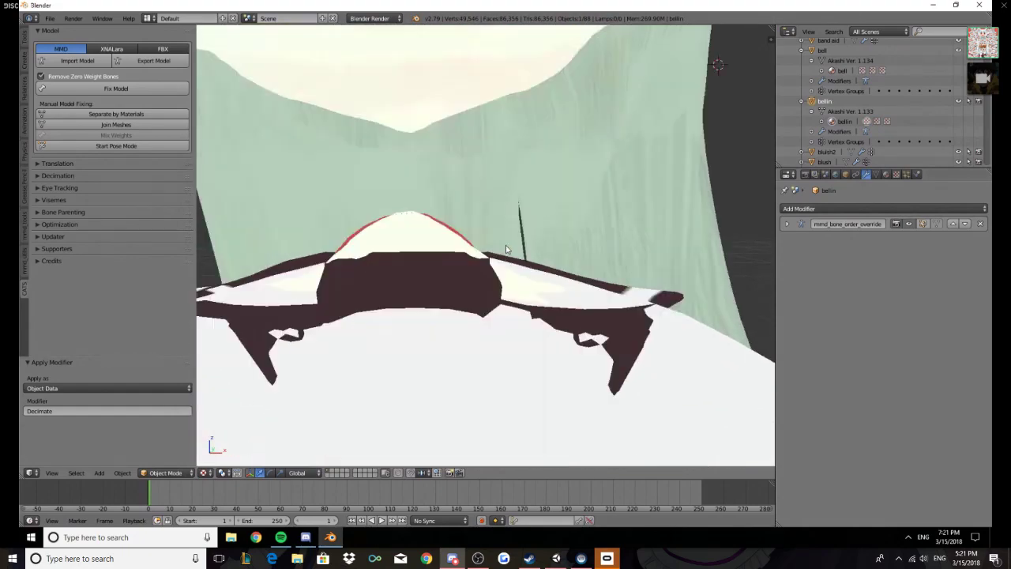
pyautogui.moveTo(507, 255)
pyautogui.mouseDown(button='middle')
pyautogui.moveTo(513, 250)
pyautogui.moveTo(434, 230)
pyautogui.moveTo(419, 214)
pyautogui.moveTo(519, 244)
pyautogui.mouseUp(button='middle')
pyautogui.scroll(-5, 519, 243)
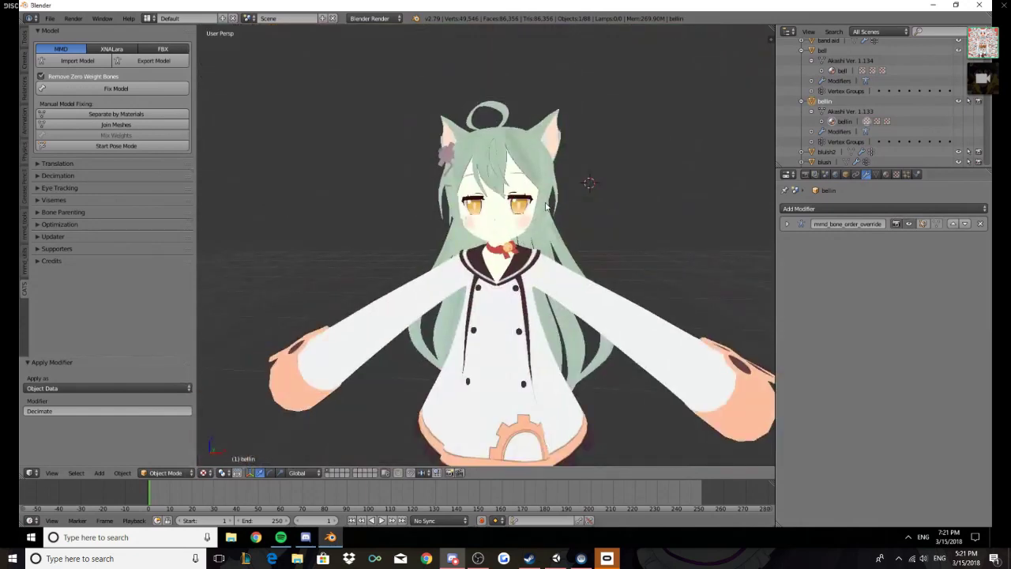
# Switch to Chrome, open the bookmarked BowlRoll site, and sort its MMD category by descending number of downloads
pyautogui.click(256, 537)
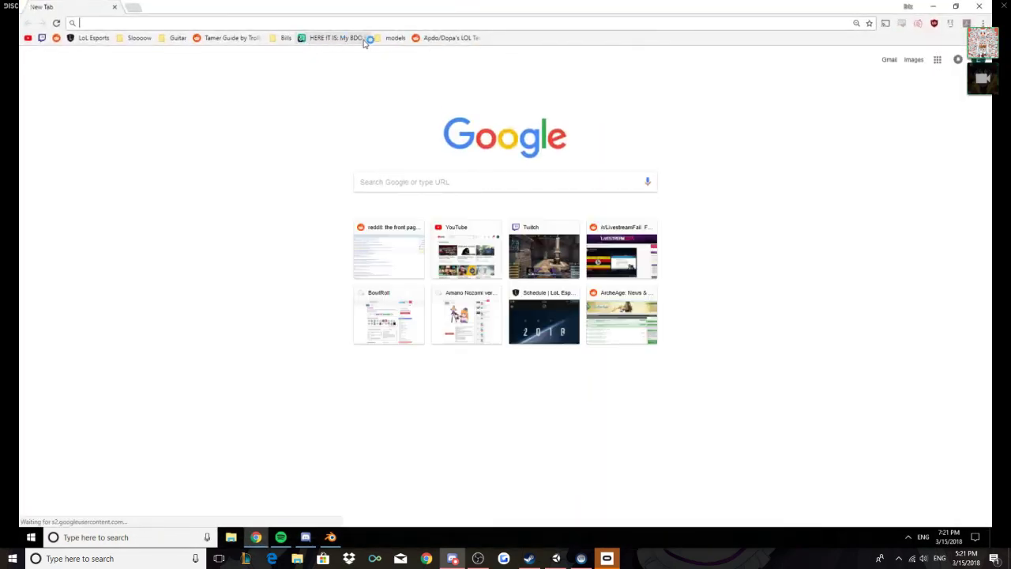
pyautogui.click(381, 38)
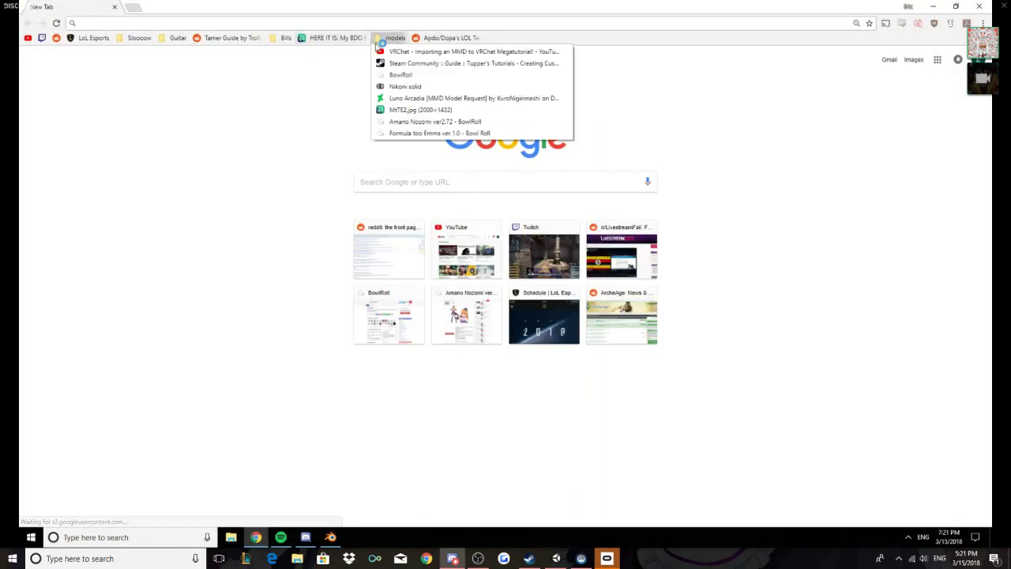
pyautogui.click(378, 75)
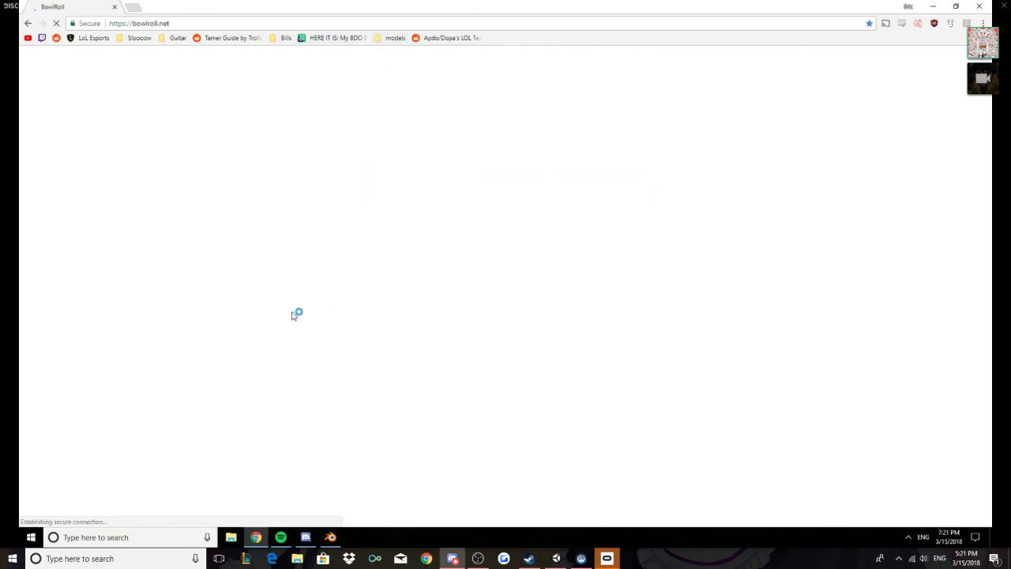
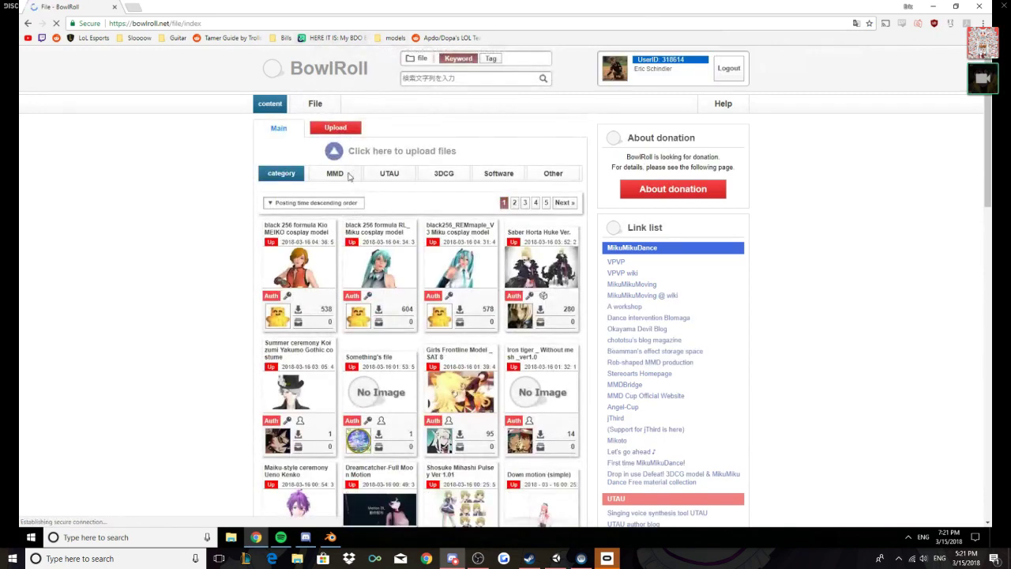
pyautogui.click(349, 175)
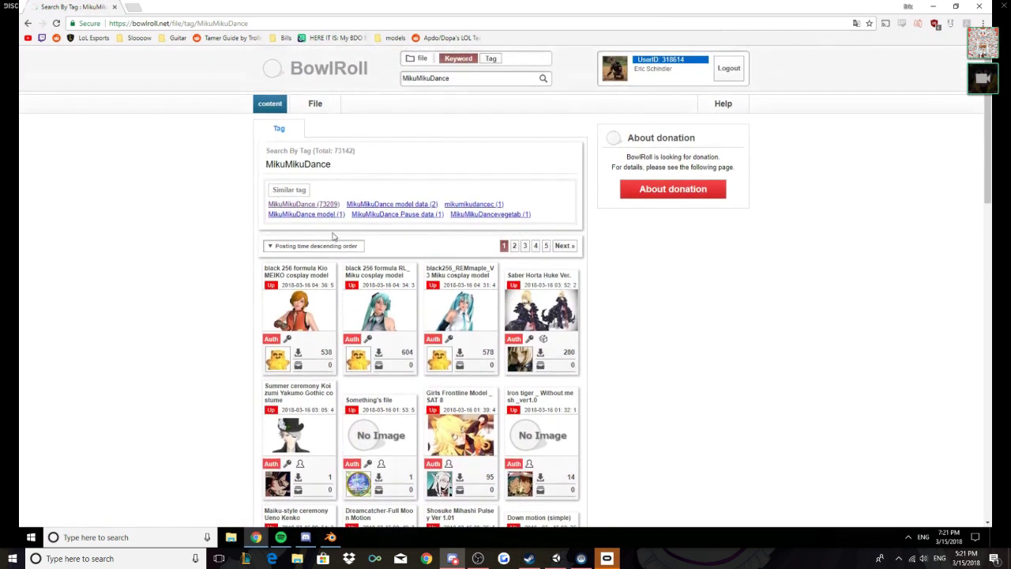
pyautogui.click(280, 247)
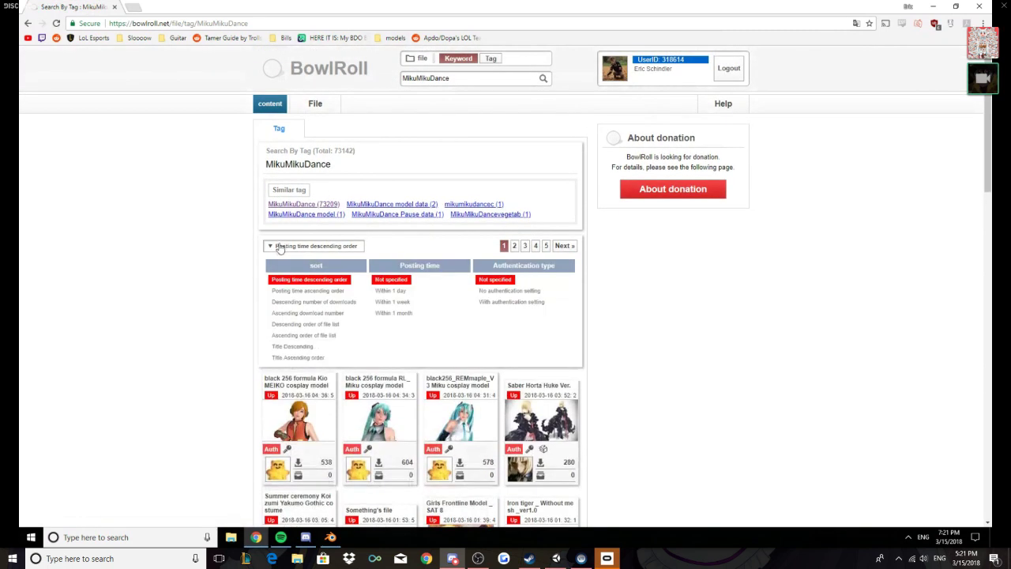
pyautogui.click(305, 303)
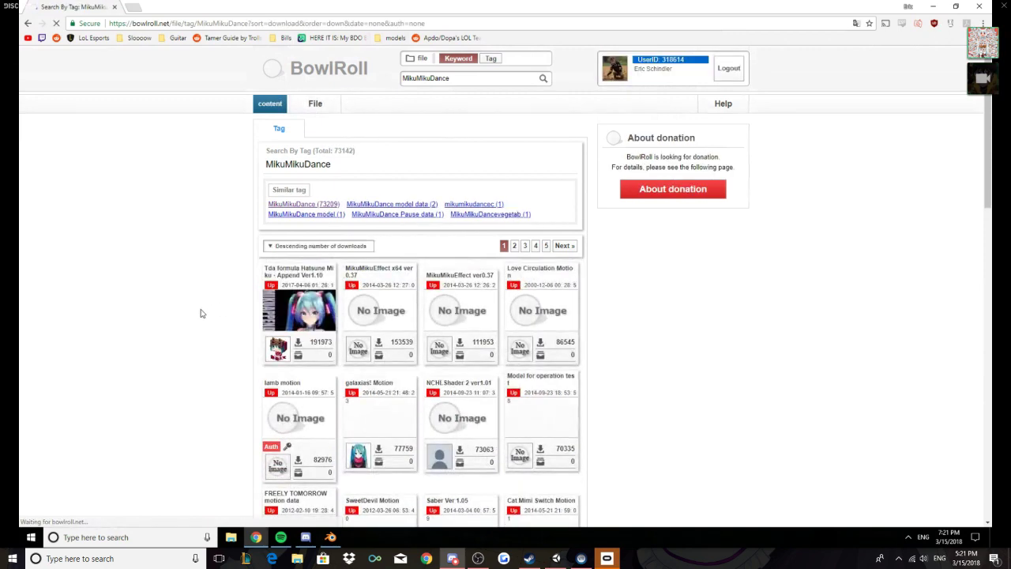
# Browse the most downloaded MMD files, view the Reimu Hakurei model page, and close the browser
pyautogui.scroll(-2, 201, 313)
pyautogui.scroll(-2, 201, 314)
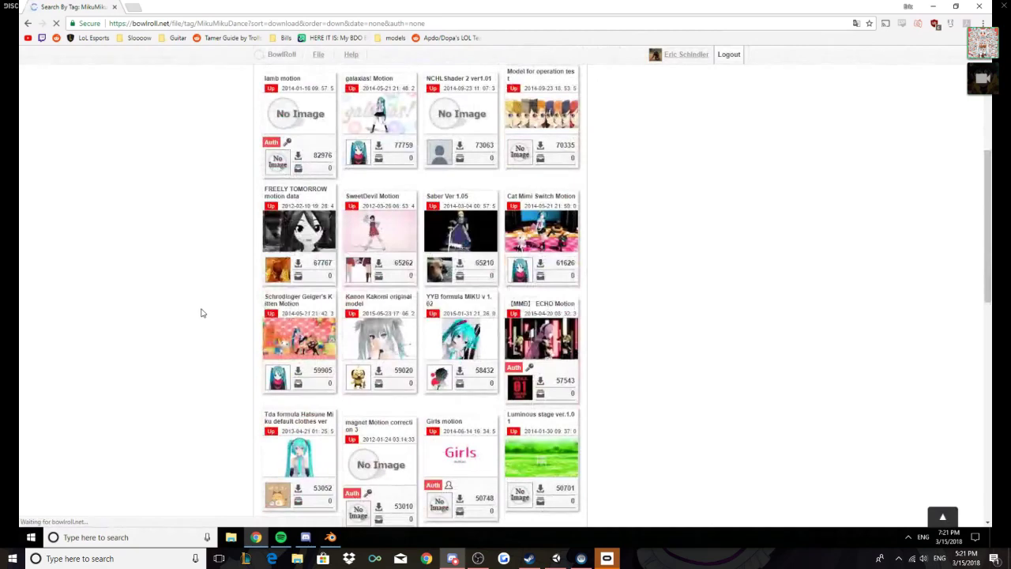
pyautogui.scroll(-4, 201, 314)
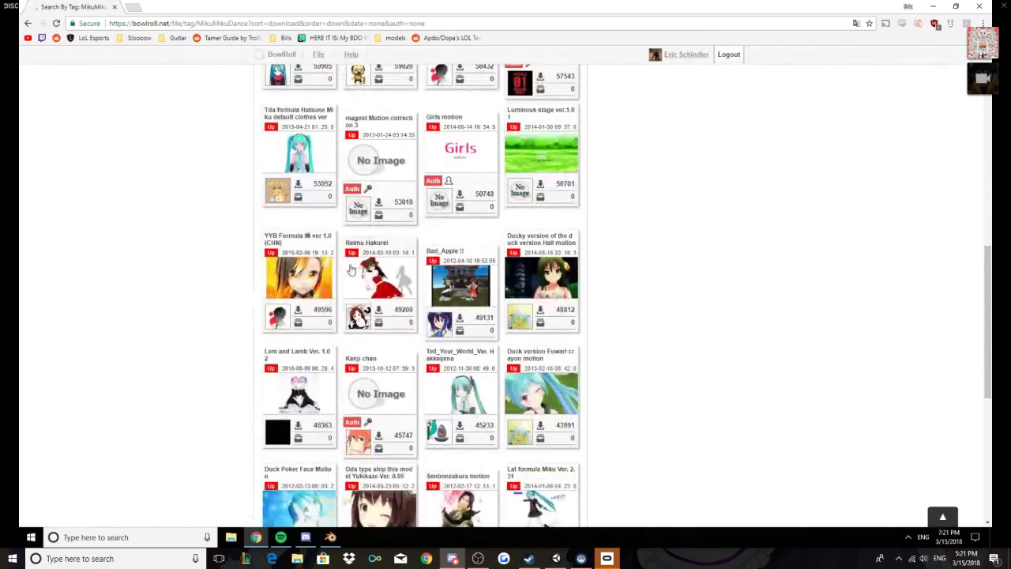
pyautogui.scroll(-1, 600, 289)
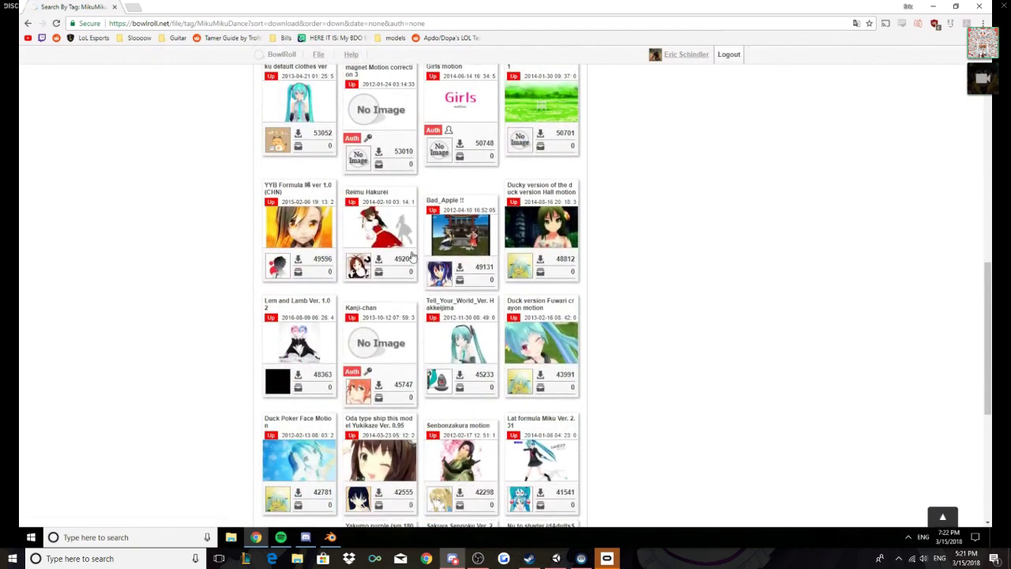
pyautogui.click(390, 240)
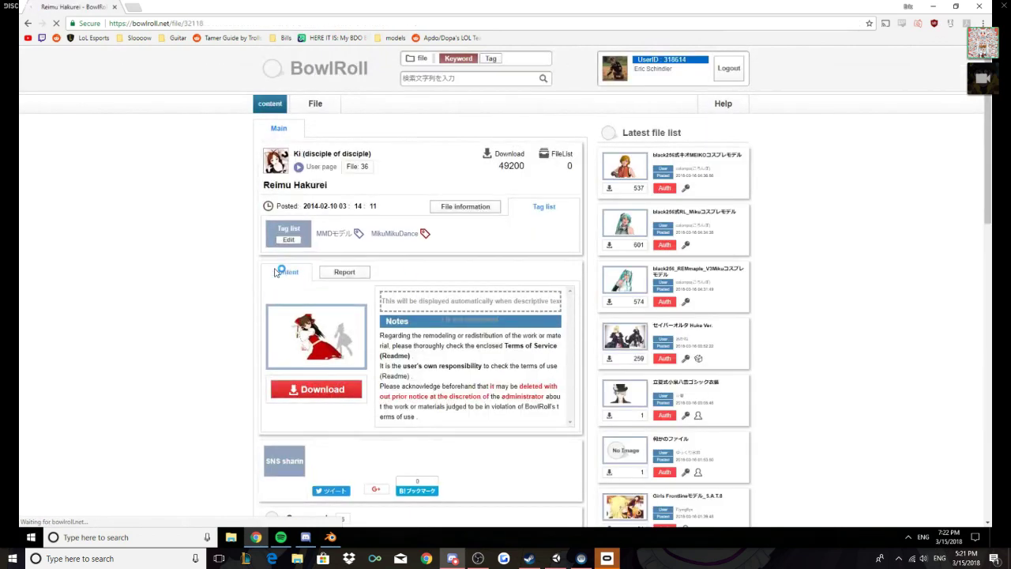
pyautogui.click(979, 7)
# Examine the whole character from several distances and angles, and check the scene's polygon statistics
pyautogui.scroll(-1, 579, 317)
pyautogui.scroll(1, 579, 317)
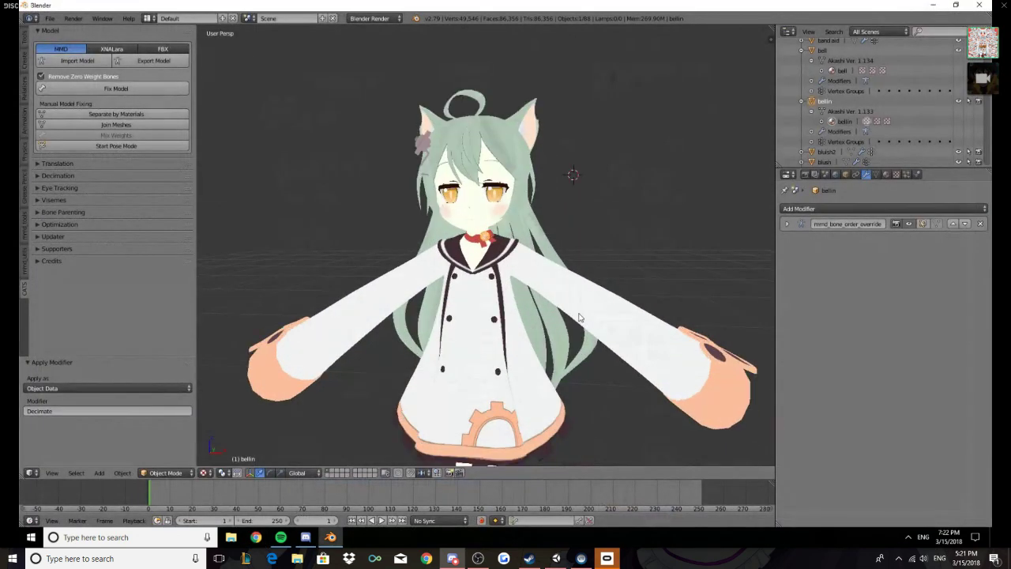
pyautogui.scroll(1, 587, 280)
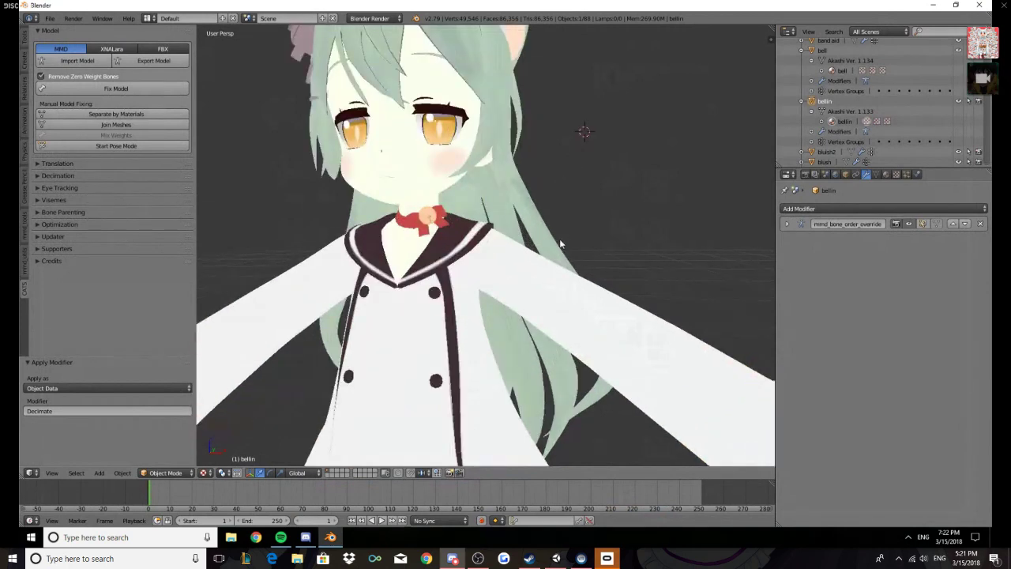
pyautogui.scroll(2, 559, 238)
pyautogui.scroll(-1, 559, 239)
pyautogui.scroll(-5, 559, 238)
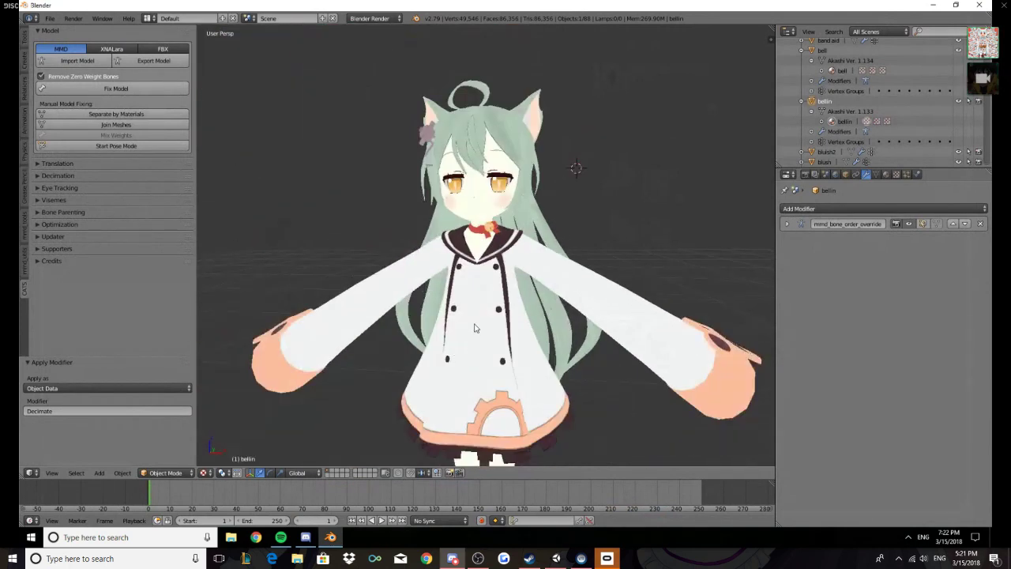
pyautogui.scroll(2, 476, 327)
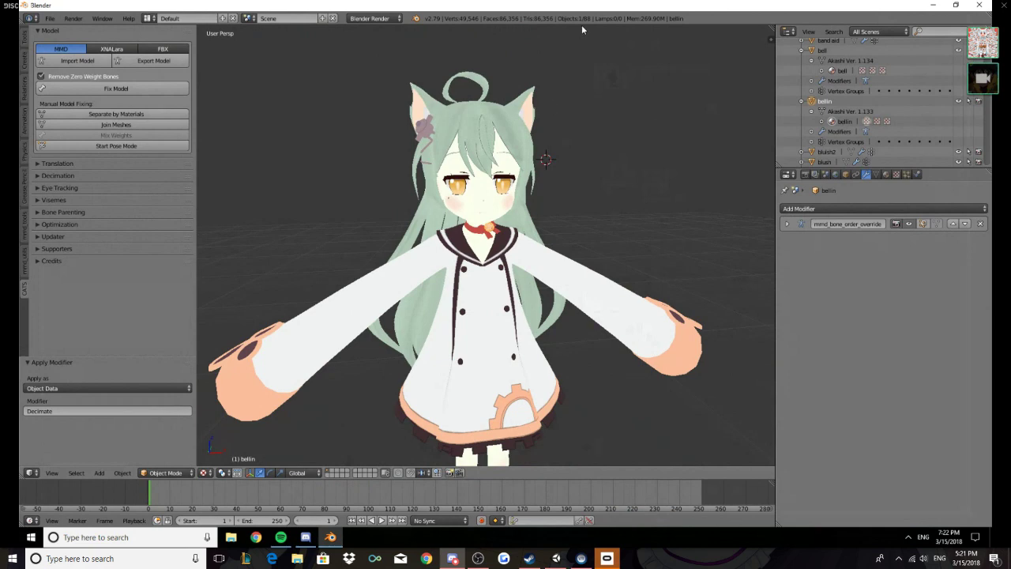
pyautogui.scroll(-3, 518, 421)
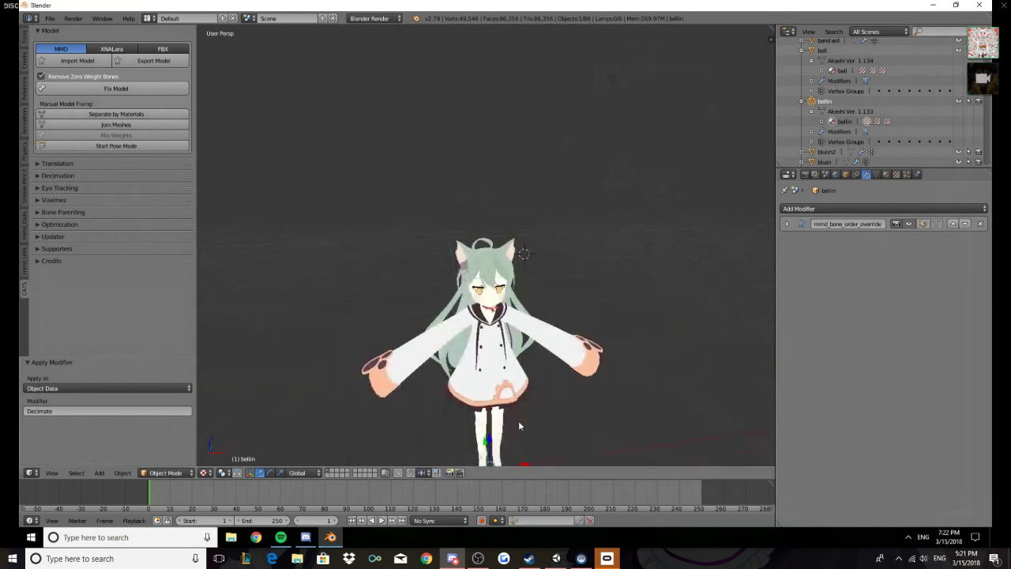
pyautogui.scroll(4, 518, 420)
pyautogui.moveTo(474, 395); pyautogui.dragTo(474, 356, button='middle')
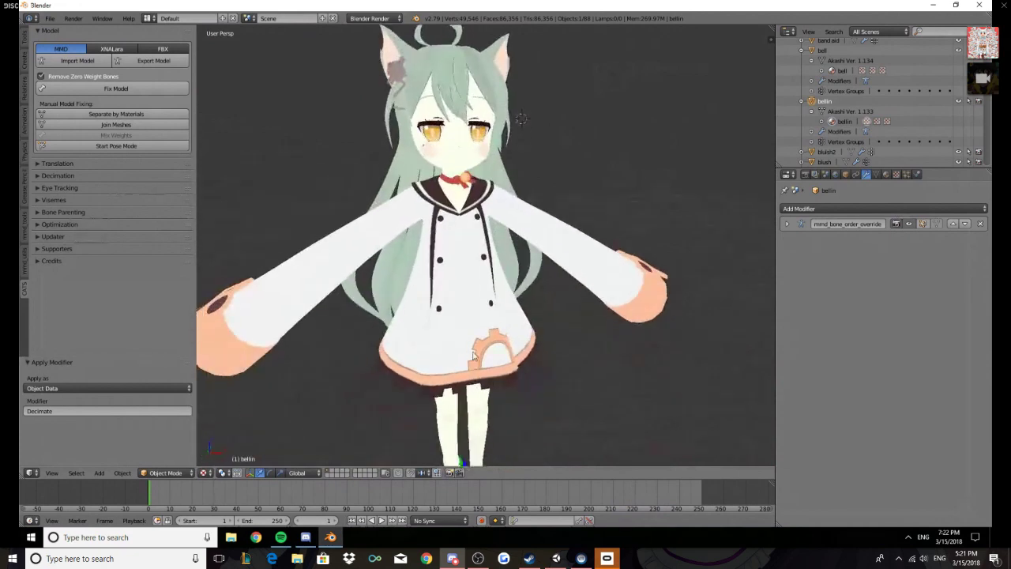
# Inspect the geometry of the dress body and its dark trim in Edit Mode, one mesh at a time
pyautogui.scroll(-3, 500, 263)
pyautogui.scroll(4, 439, 177)
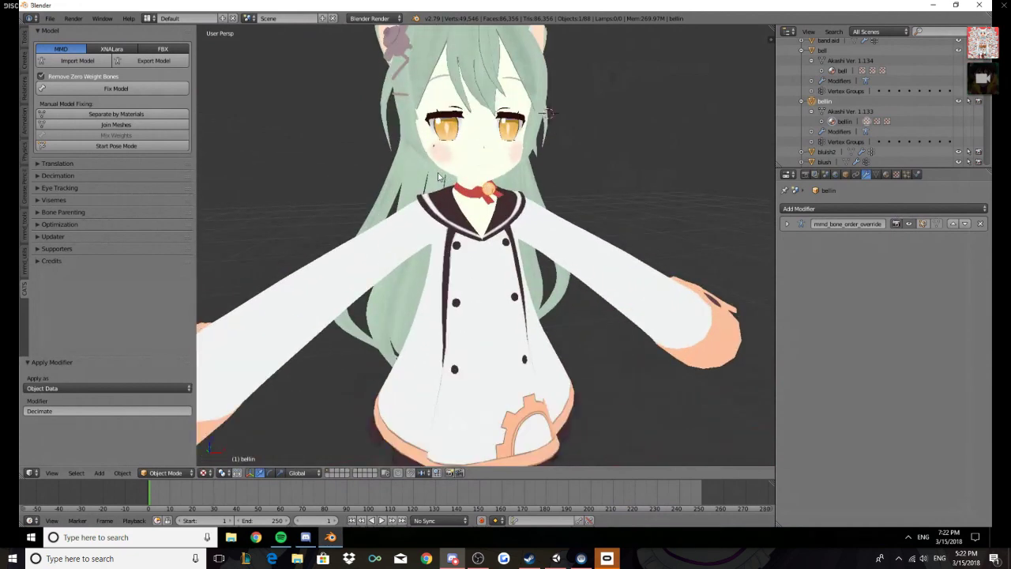
pyautogui.rightClick(456, 223)
pyautogui.press('Tab')
pyautogui.press('Tab')
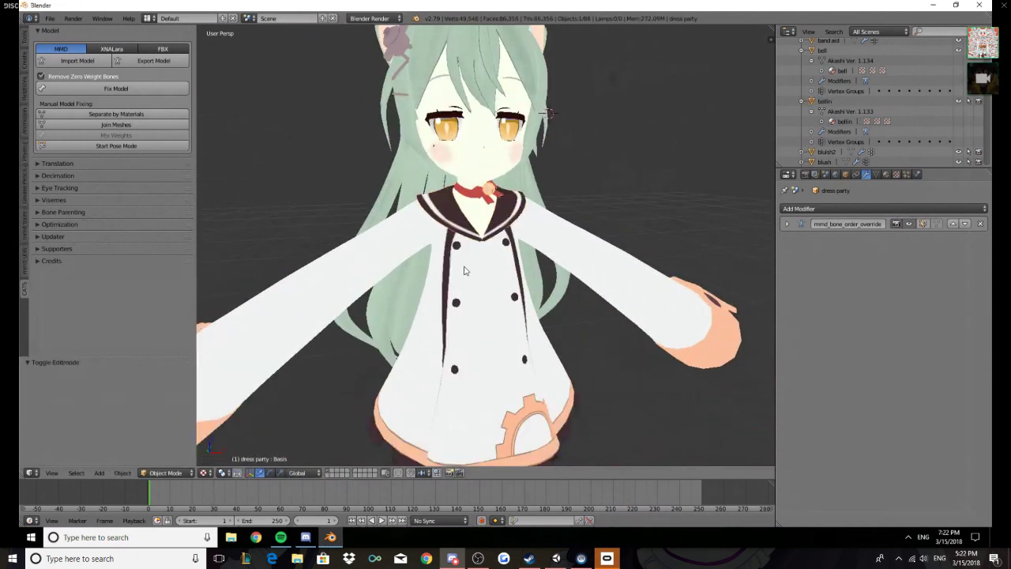
pyautogui.rightClick(465, 271)
pyautogui.press('Tab')
pyautogui.press('Tab')
pyautogui.rightClick(449, 259)
pyautogui.press('Tab')
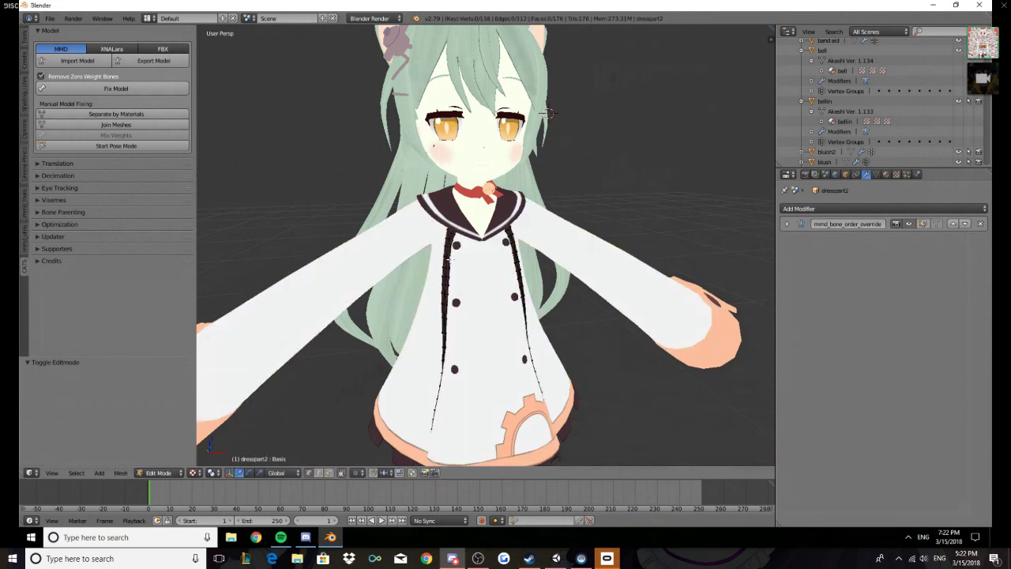
pyautogui.press('Tab')
pyautogui.scroll(-3, 506, 363)
pyautogui.scroll(1, 506, 360)
pyautogui.scroll(-2, 512, 347)
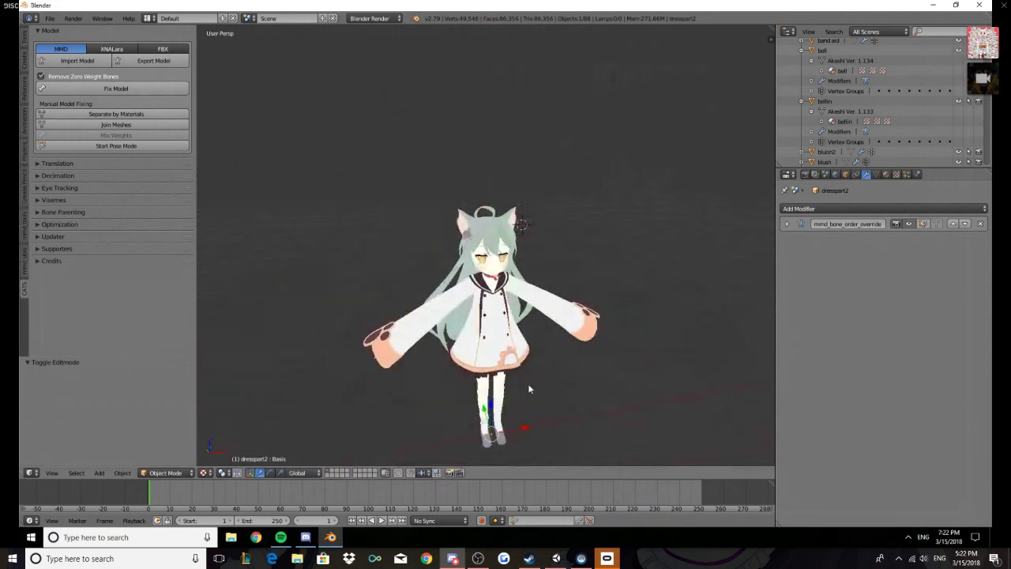
# Inspect the tool meshes inside the character's sleeve one by one in Edit Mode
pyautogui.moveTo(530, 389); pyautogui.dragTo(510, 292, button='middle')
pyautogui.rightClick(427, 315)
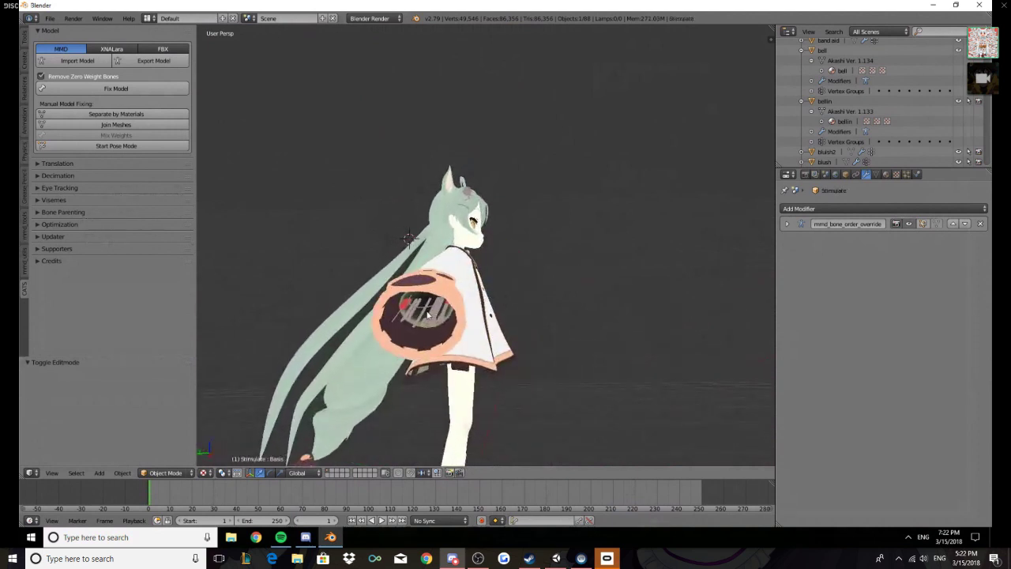
pyautogui.rightClick(448, 318)
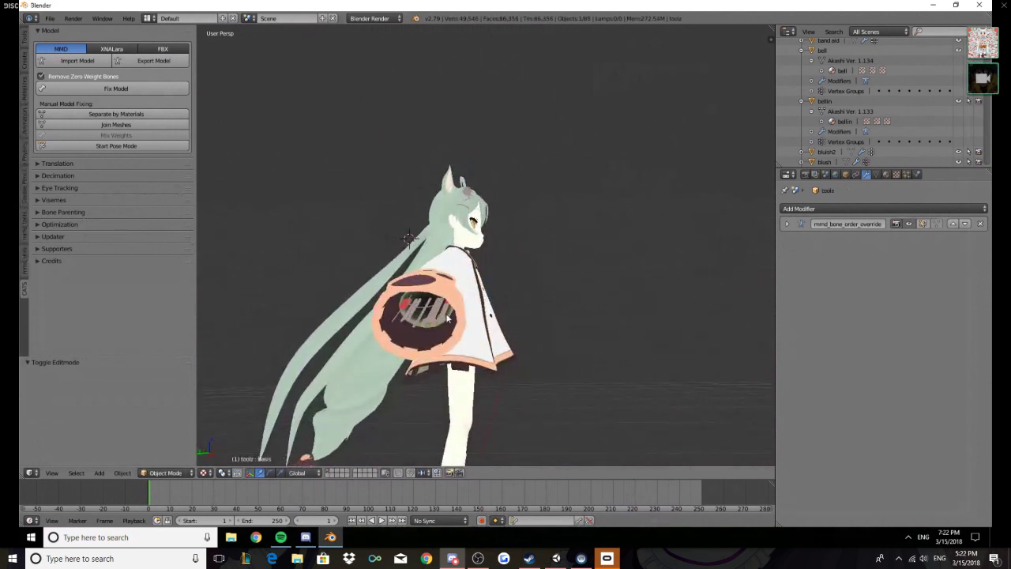
pyautogui.press('Tab')
pyautogui.press('Tab')
pyautogui.rightClick(422, 318)
pyautogui.press('Tab')
pyautogui.press('Tab')
pyautogui.press('Tab')
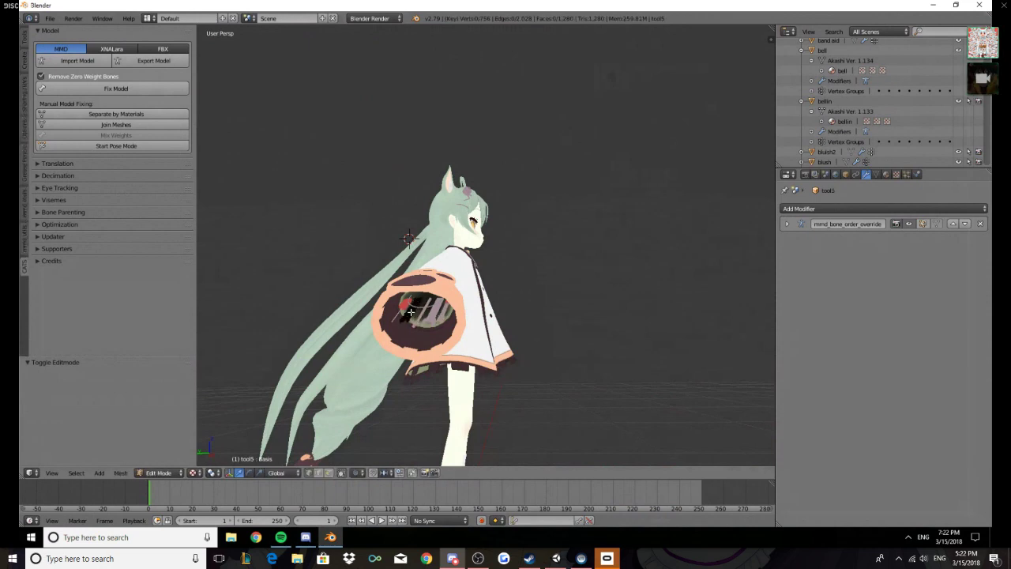
pyautogui.press('Tab')
# Inspect the large paw pad and the smaller toe pad meshes in Edit Mode, viewing the paw from several angles
pyautogui.moveTo(415, 316); pyautogui.dragTo(447, 325, button='middle')
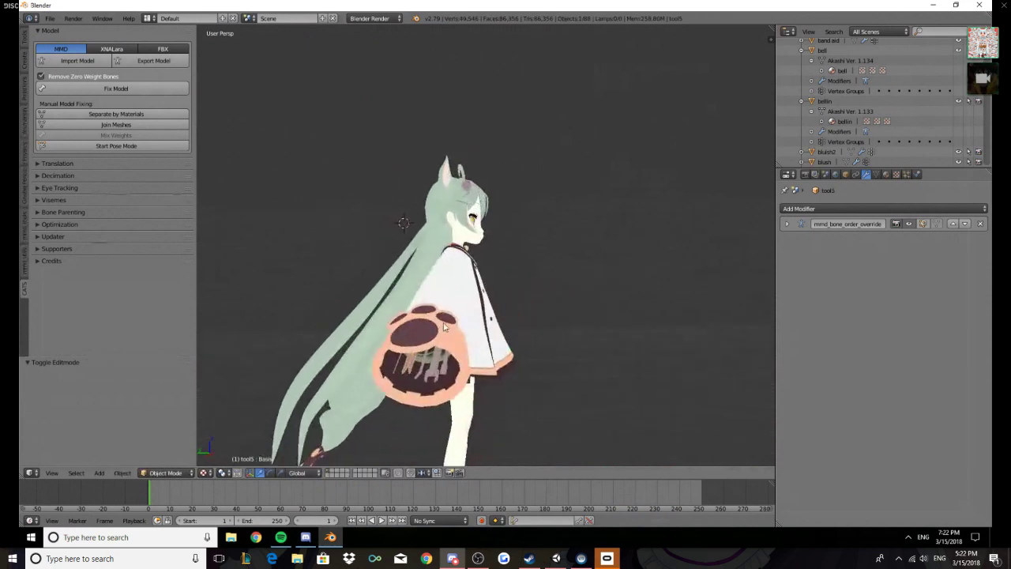
pyautogui.rightClick(409, 364)
pyautogui.press('Tab')
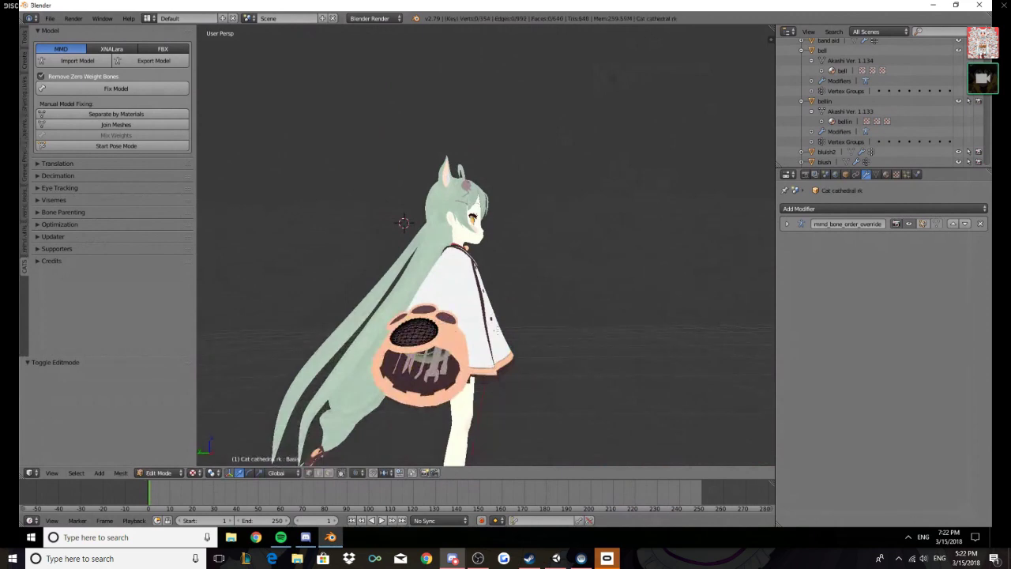
pyautogui.press('Tab')
pyautogui.rightClick(447, 320)
pyautogui.press('Tab')
pyautogui.press('Tab')
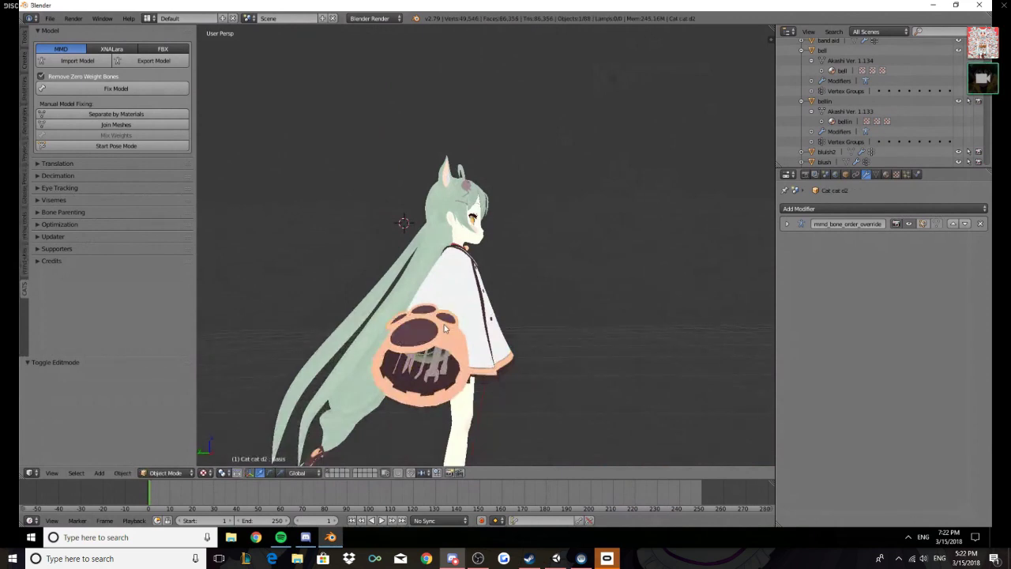
pyautogui.moveTo(571, 305); pyautogui.dragTo(589, 338, button='middle')
pyautogui.scroll(-4, 585, 343)
pyautogui.moveTo(558, 415); pyautogui.dragTo(538, 416, button='middle')
pyautogui.scroll(5, 538, 415)
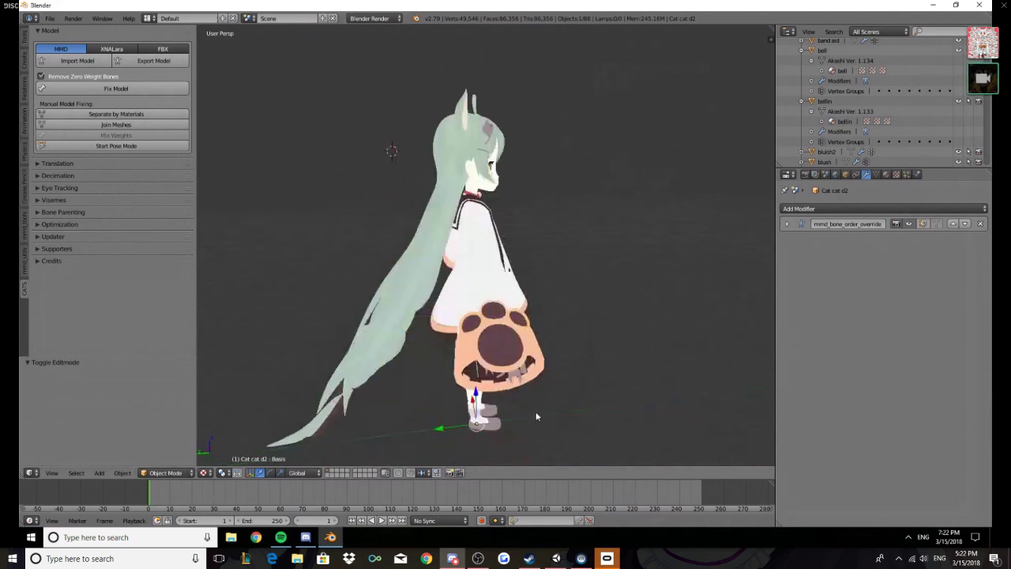
pyautogui.moveTo(512, 319); pyautogui.dragTo(668, 227, button='middle')
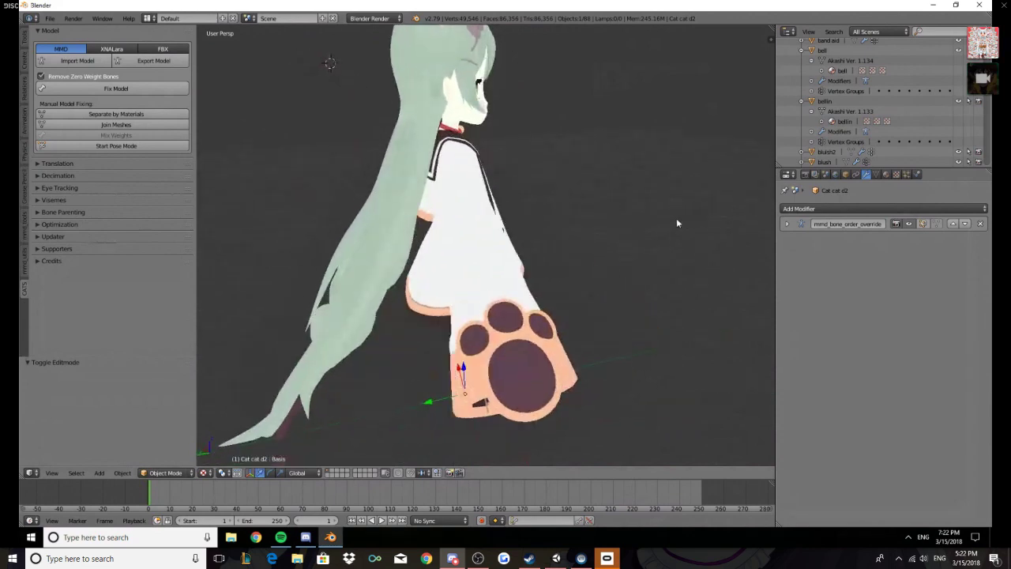
pyautogui.scroll(2, 677, 221)
# Collapse the bell and bellin hierarchies, check the Cat cat d2 mesh in Edit Mode, and look through the object list
pyautogui.click(801, 102)
pyautogui.click(801, 49)
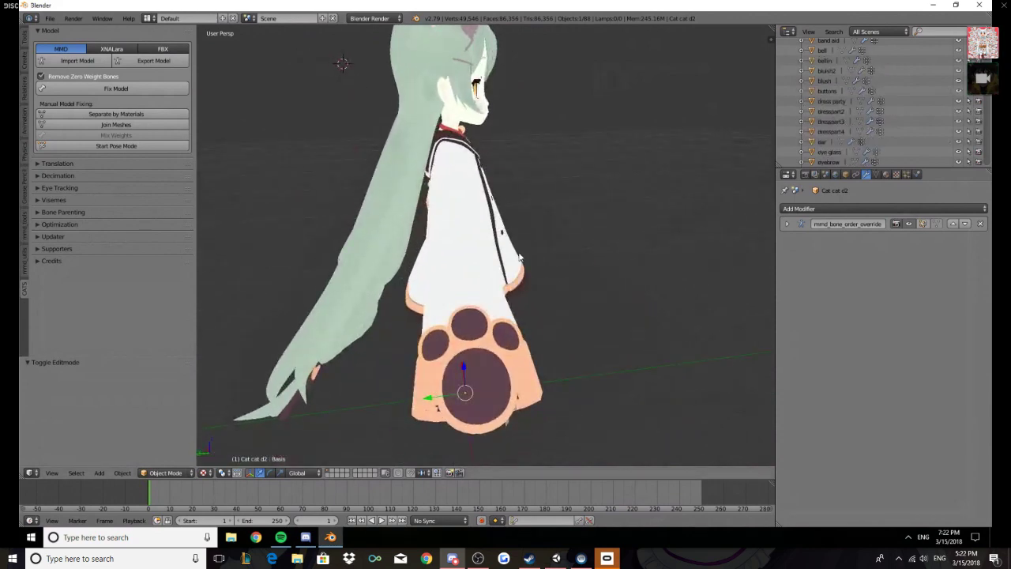
pyautogui.moveTo(442, 237); pyautogui.dragTo(553, 252, button='middle')
pyautogui.press('Tab')
pyautogui.press('Tab')
pyautogui.scroll(-2, 828, 136)
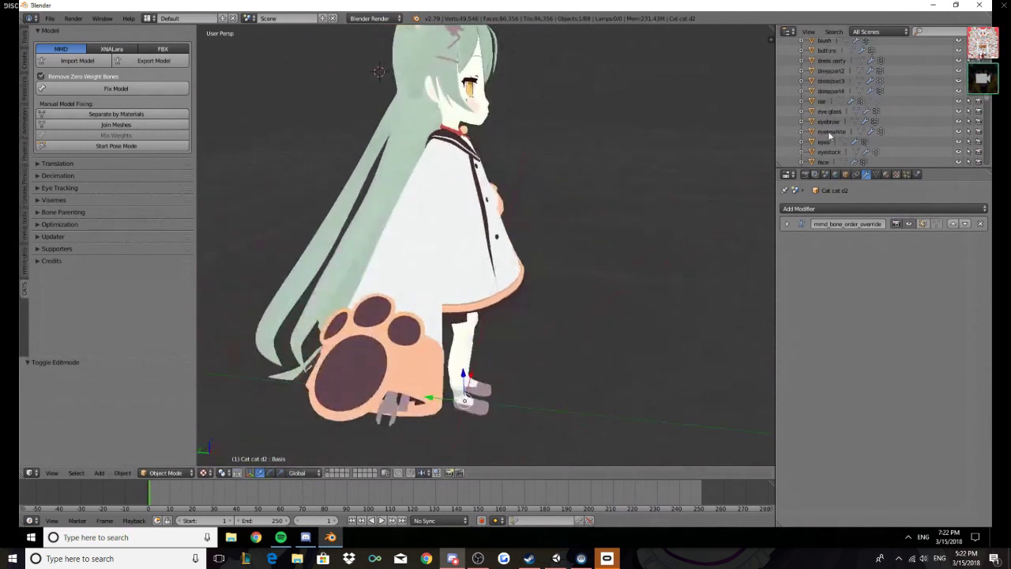
pyautogui.scroll(-10, 828, 136)
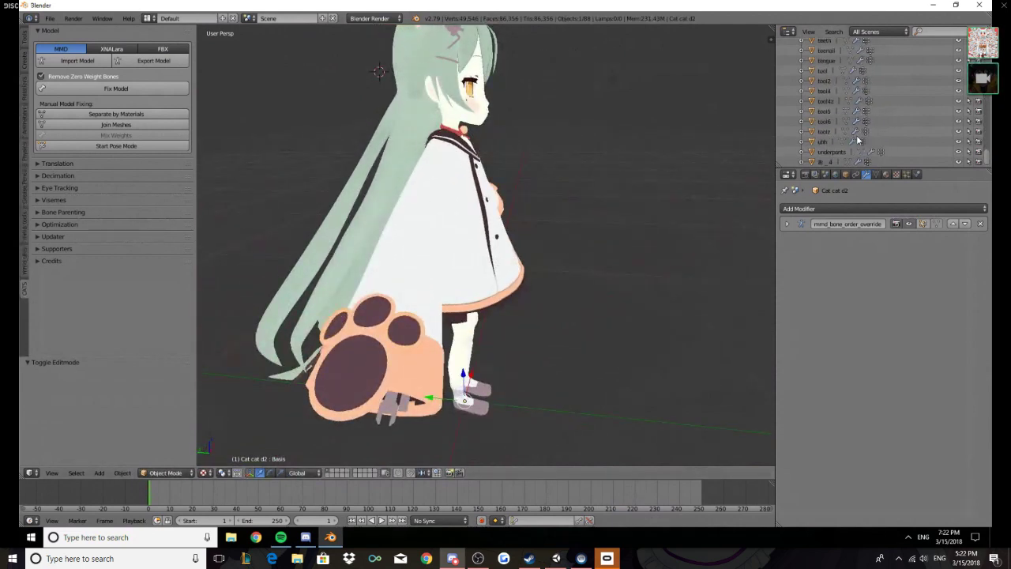
pyautogui.scroll(15, 859, 140)
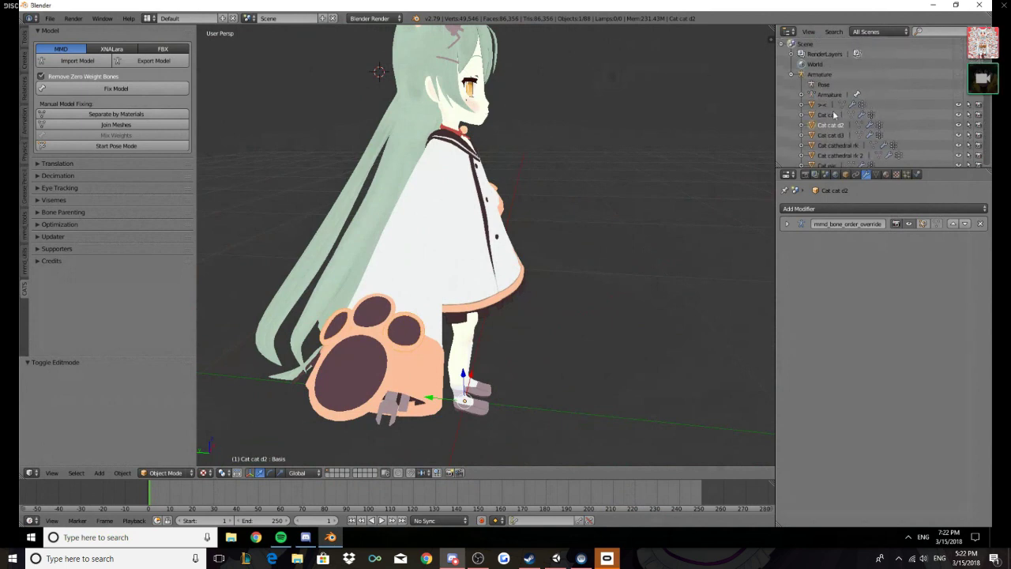
# Expand the Cat cat d2 mesh data, display its shape keys, and examine the paw from several angles
pyautogui.click(802, 125)
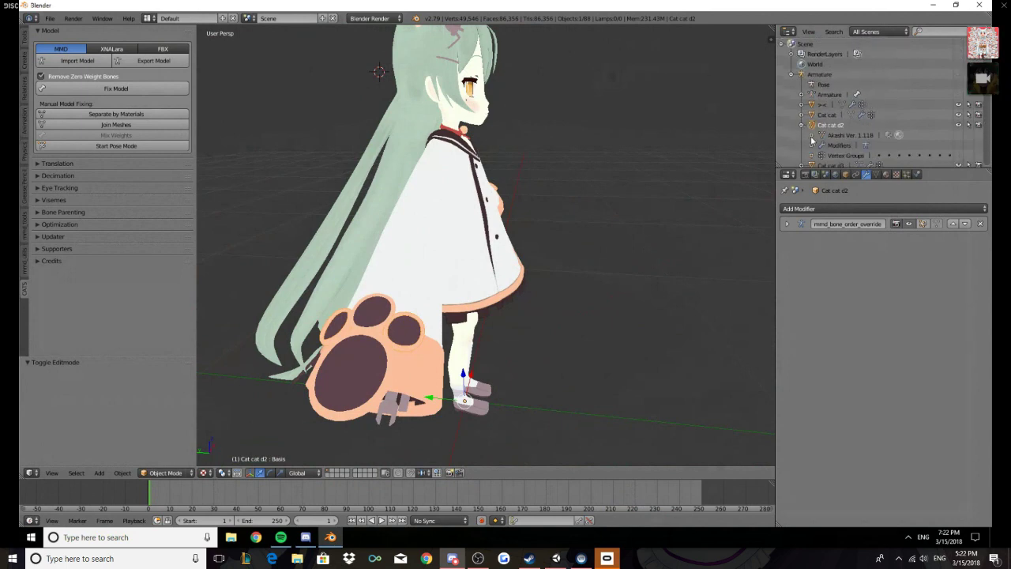
pyautogui.click(811, 136)
pyautogui.click(876, 175)
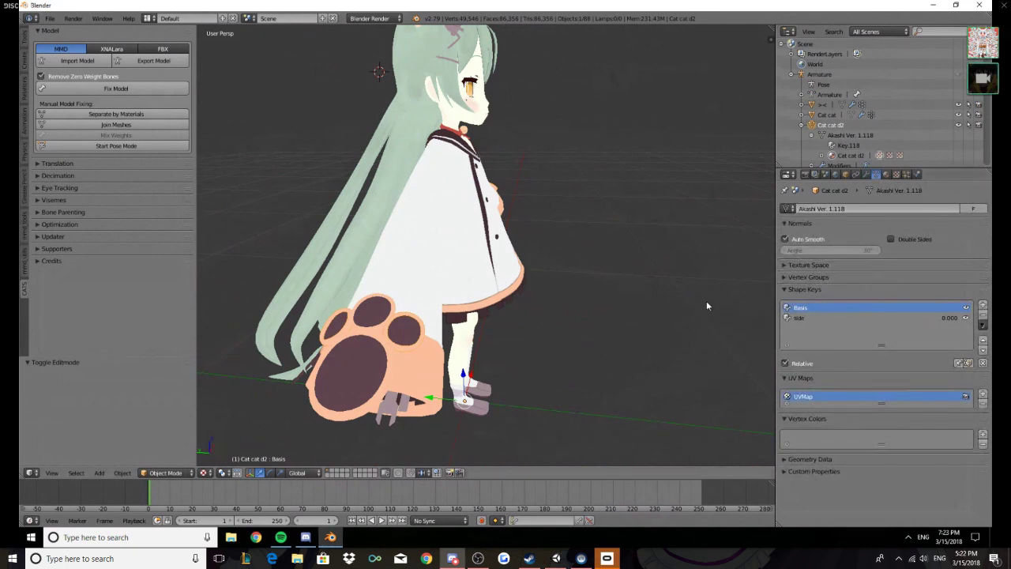
pyautogui.moveTo(556, 239); pyautogui.dragTo(582, 306, button='middle')
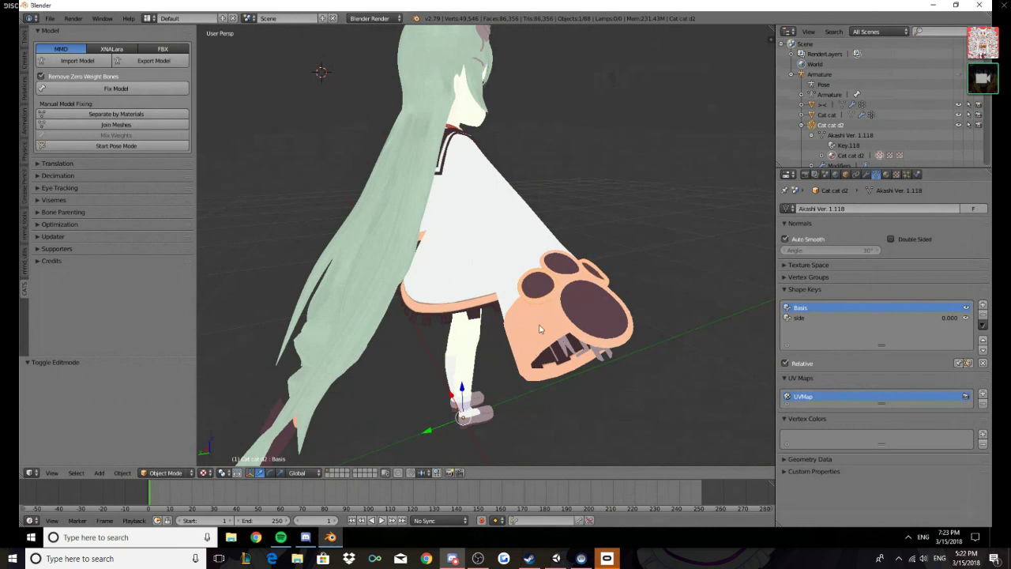
pyautogui.moveTo(540, 329); pyautogui.dragTo(549, 222, button='middle')
pyautogui.scroll(-2, 592, 140)
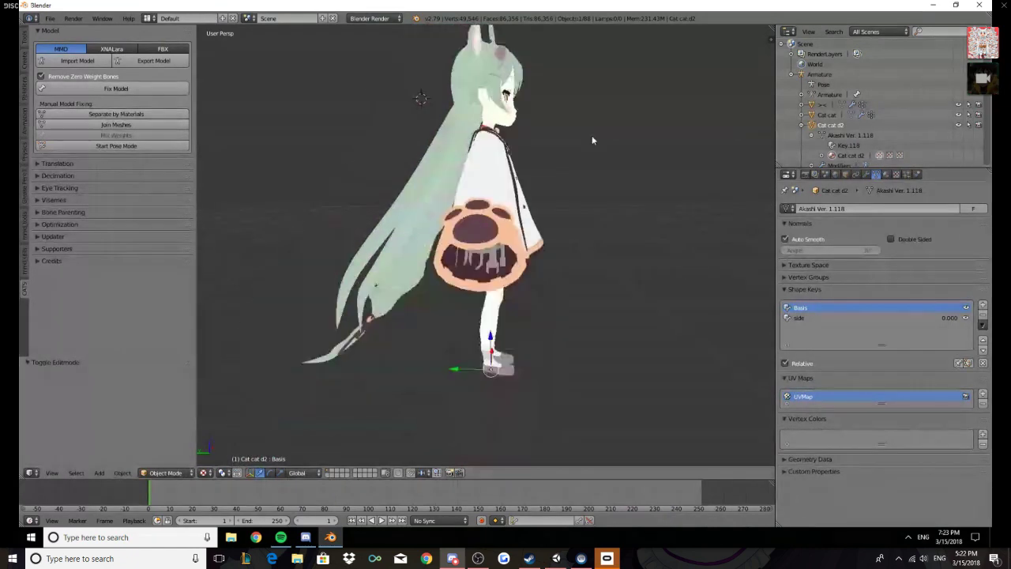
pyautogui.scroll(1, 519, 178)
pyautogui.moveTo(501, 190); pyautogui.dragTo(529, 205, button='middle')
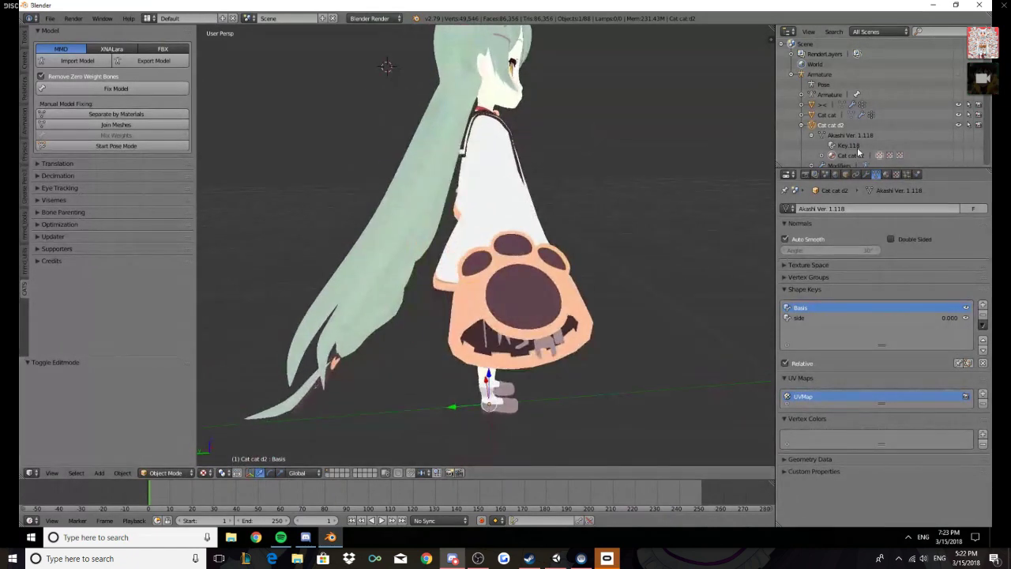
# Check the Cat cat mesh in Edit Mode and delete its shape key data block
pyautogui.click(827, 115)
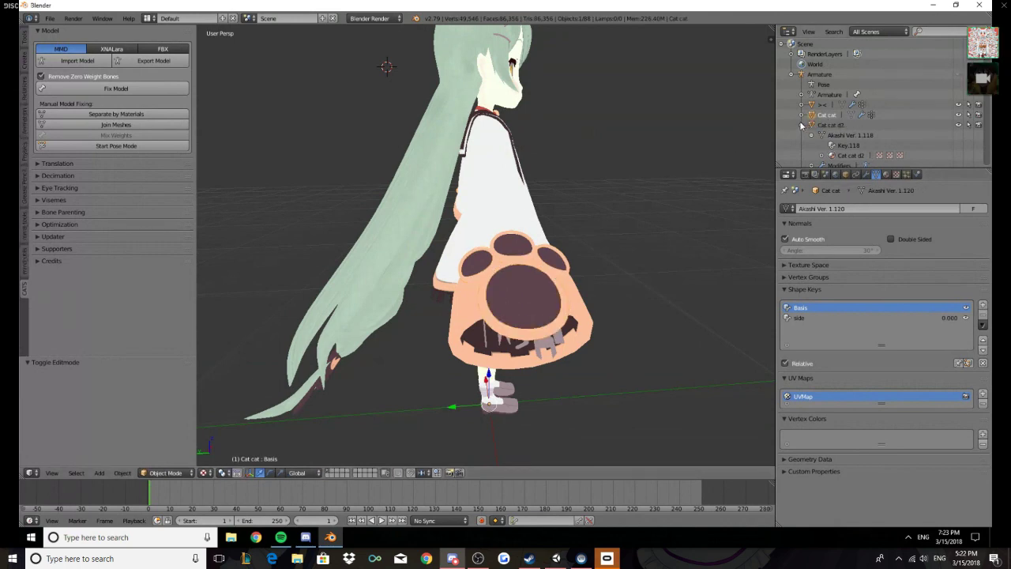
pyautogui.press('Tab')
pyautogui.press('Tab')
pyautogui.press('Tab')
pyautogui.press('Tab')
pyautogui.click(802, 115)
pyautogui.click(811, 125)
pyautogui.rightClick(846, 136)
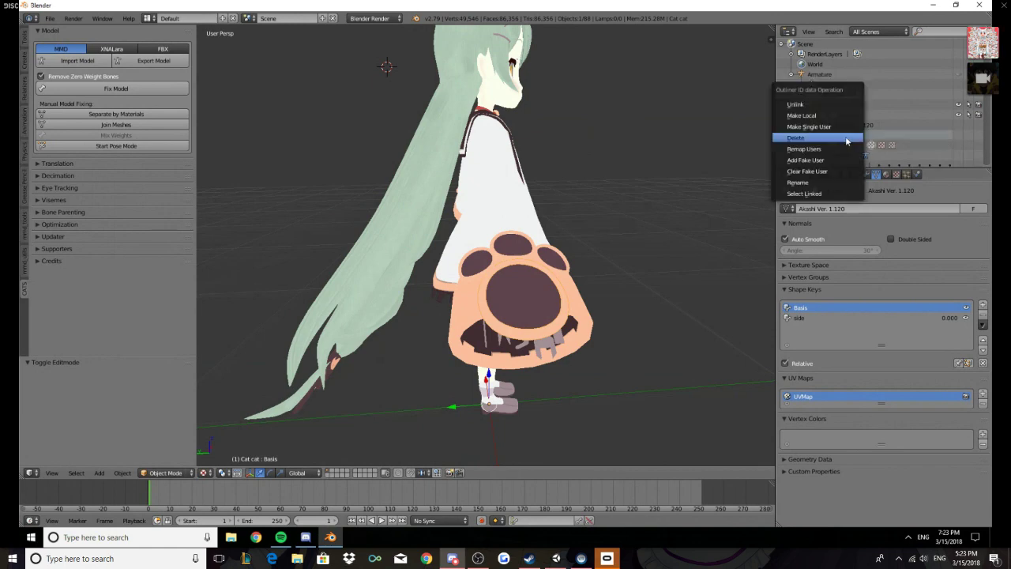
pyautogui.click(838, 139)
# Add a Decimate modifier to Cat cat, set its ratio to 0.2481, and apply it
pyautogui.click(868, 175)
pyautogui.click(869, 208)
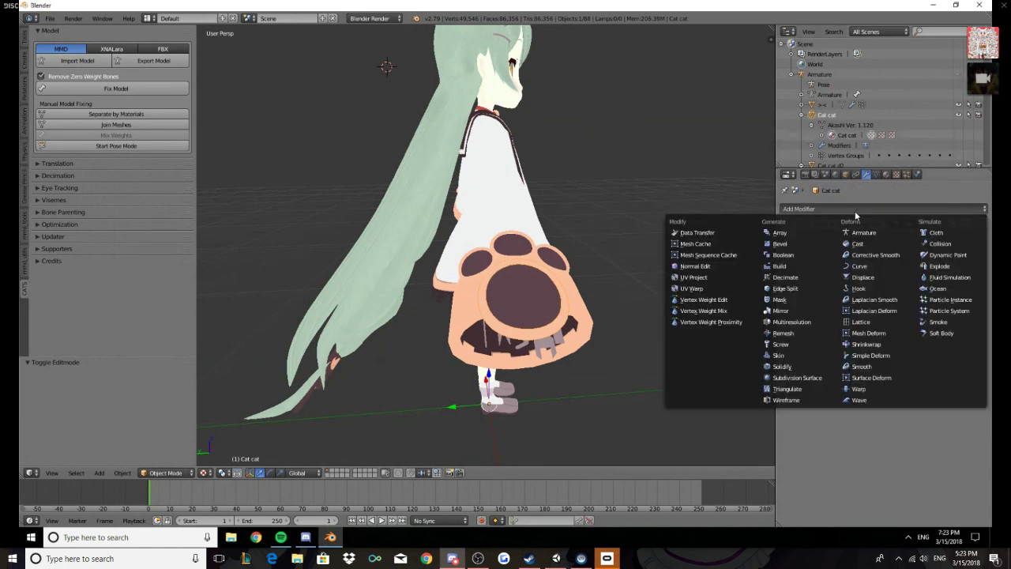
pyautogui.click(790, 286)
pyautogui.moveTo(952, 283); pyautogui.dragTo(827, 282)
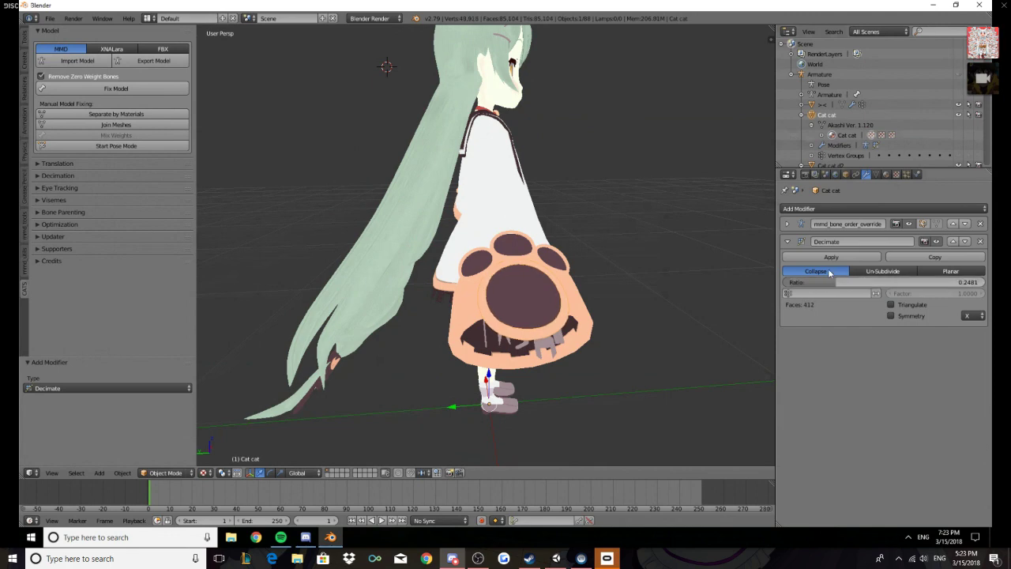
pyautogui.click(831, 257)
# Collapse the Cat cat hierarchy and delete the Key.118 shape key data from Cat cat d2
pyautogui.click(801, 115)
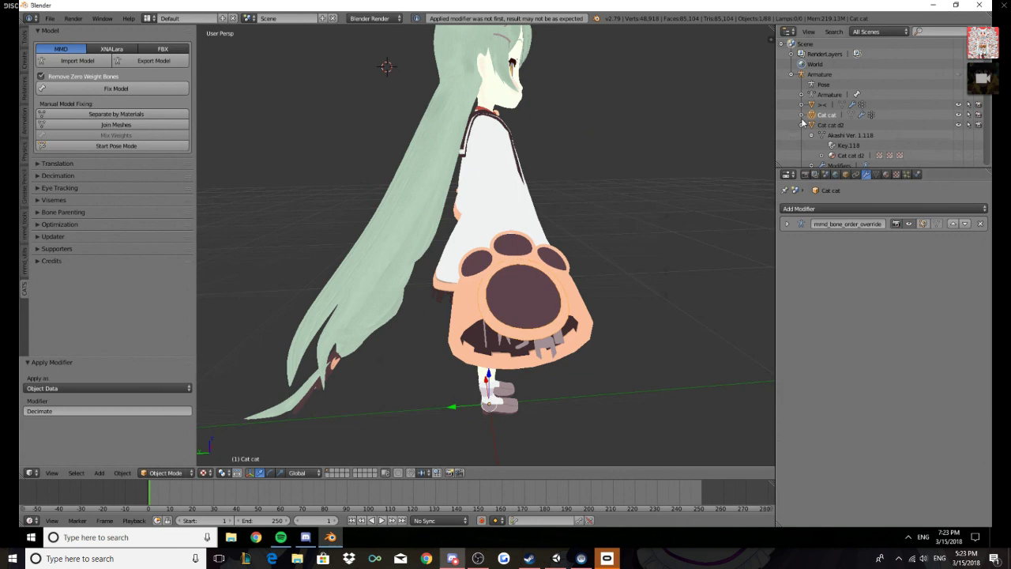
pyautogui.rightClick(843, 148)
pyautogui.click(846, 144)
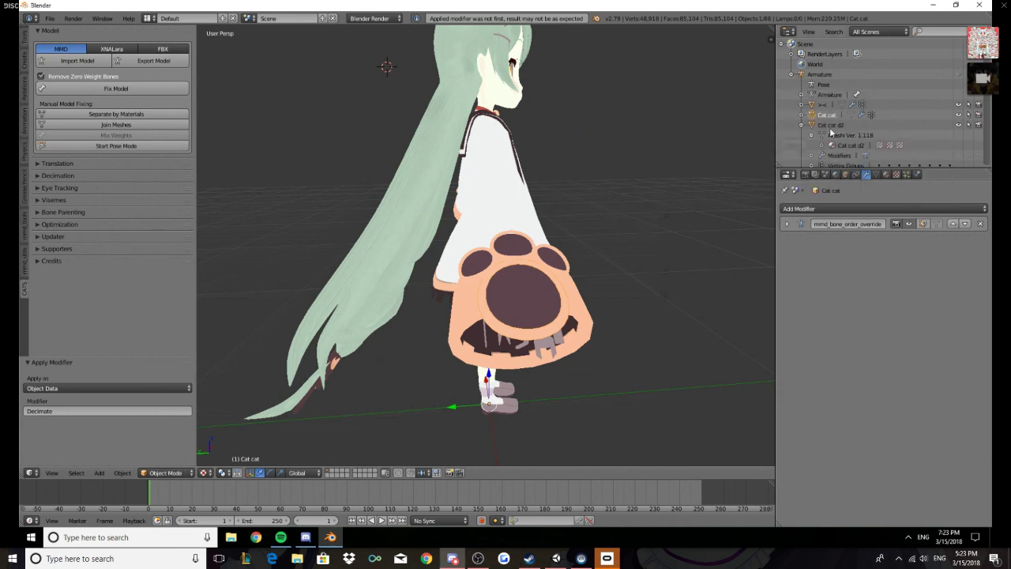
# Add a Decimate modifier to Cat cat d2, set its ratio to 0.2199, and apply it
pyautogui.click(830, 125)
pyautogui.click(819, 208)
pyautogui.click(845, 282)
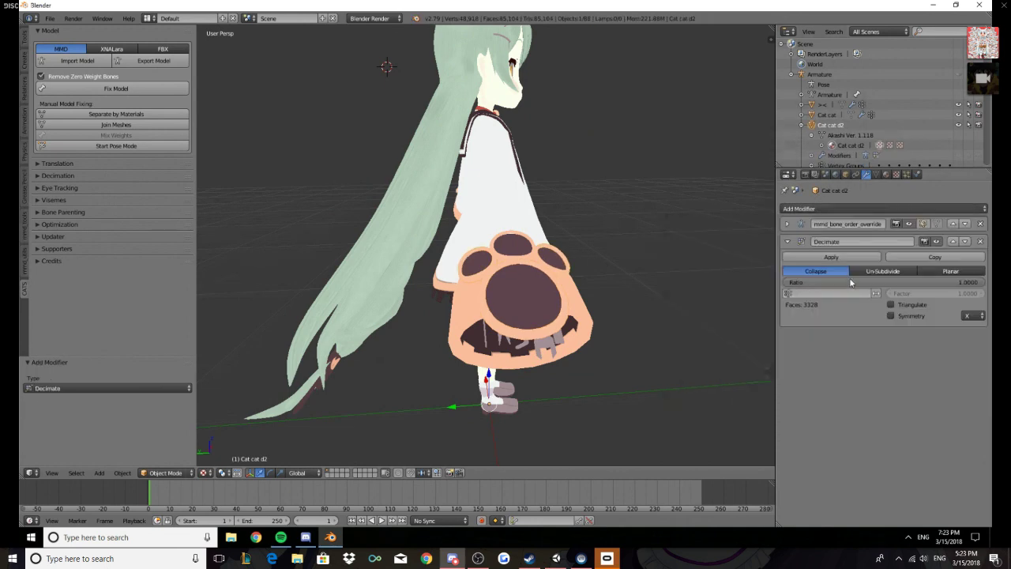
pyautogui.moveTo(851, 282); pyautogui.dragTo(758, 282)
pyautogui.moveTo(822, 282); pyautogui.dragTo(843, 283)
pyautogui.moveTo(613, 264); pyautogui.dragTo(634, 284, button='middle')
pyautogui.moveTo(842, 282); pyautogui.dragTo(810, 282)
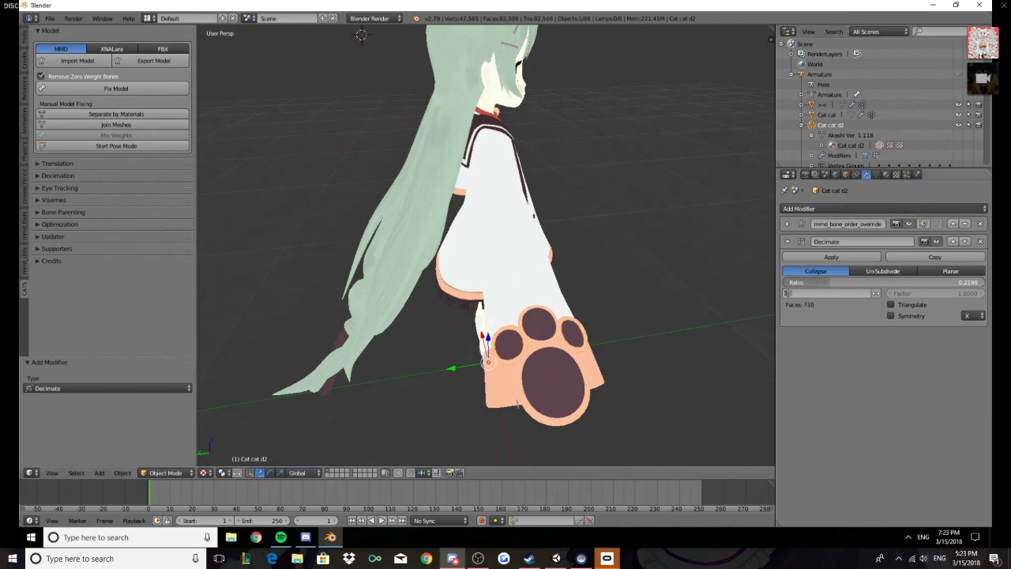
pyautogui.click(832, 259)
# Check the Cat cat d3 mesh in Edit Mode and delete its Key.117 shape key data
pyautogui.moveTo(750, 253); pyautogui.dragTo(688, 219, button='middle')
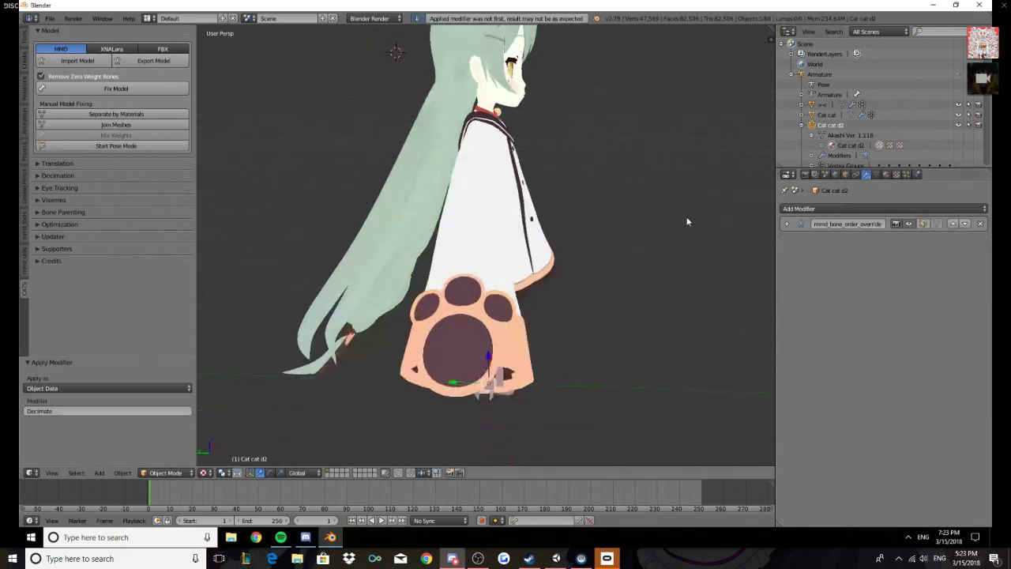
pyautogui.click(803, 126)
pyautogui.click(818, 134)
pyautogui.press('Tab')
pyautogui.press('Tab')
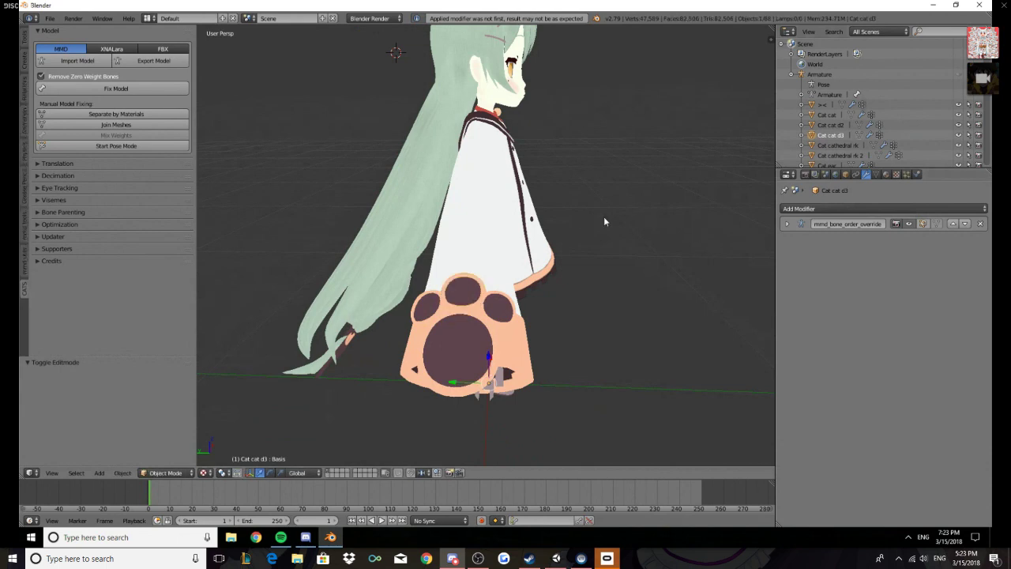
pyautogui.scroll(-1, 828, 148)
pyautogui.click(802, 116)
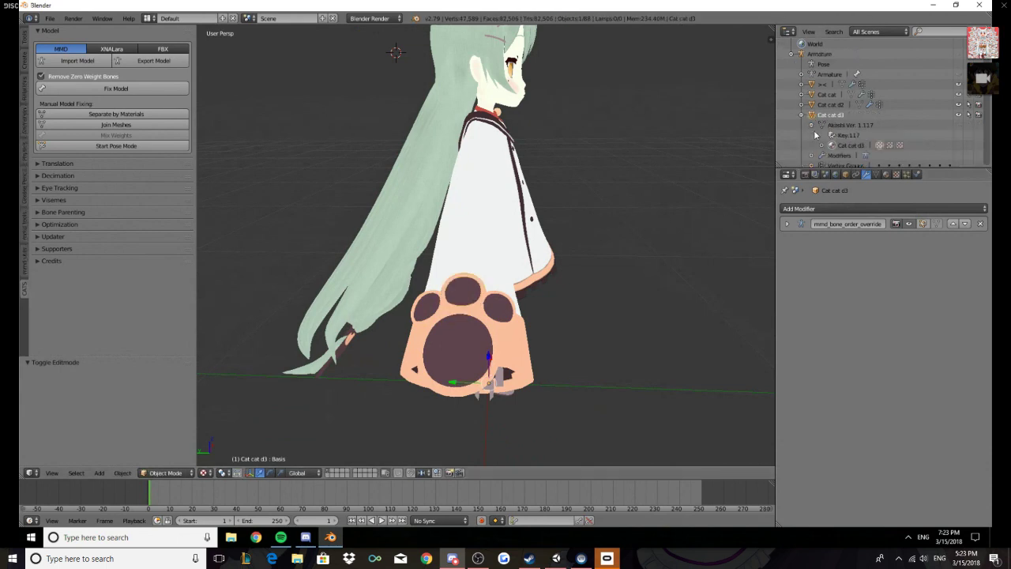
pyautogui.rightClick(854, 141)
pyautogui.click(865, 192)
# Decimate Cat cat d3 with a ratio of about 0.27 and apply the modifier
pyautogui.click(869, 208)
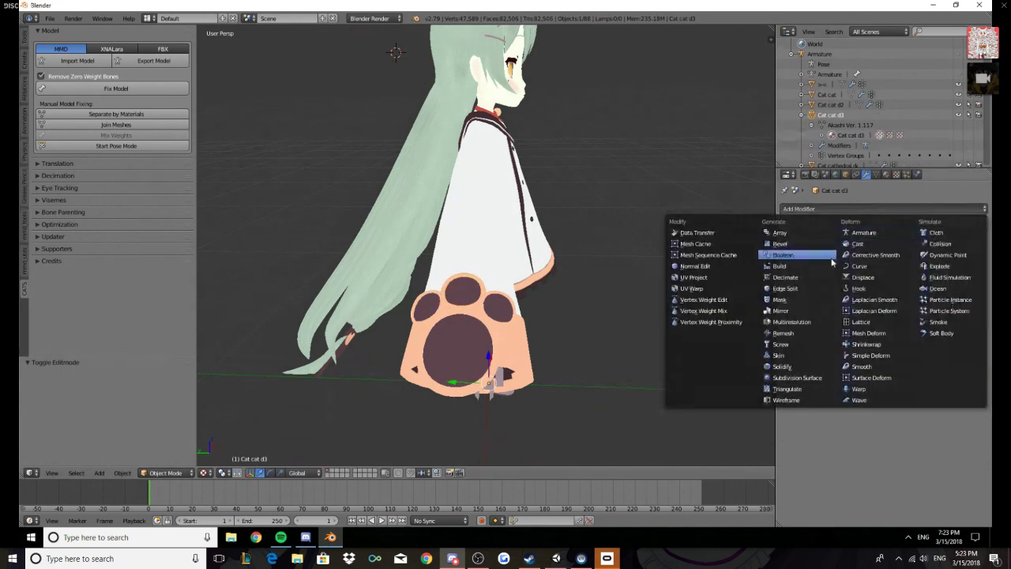
pyautogui.click(806, 279)
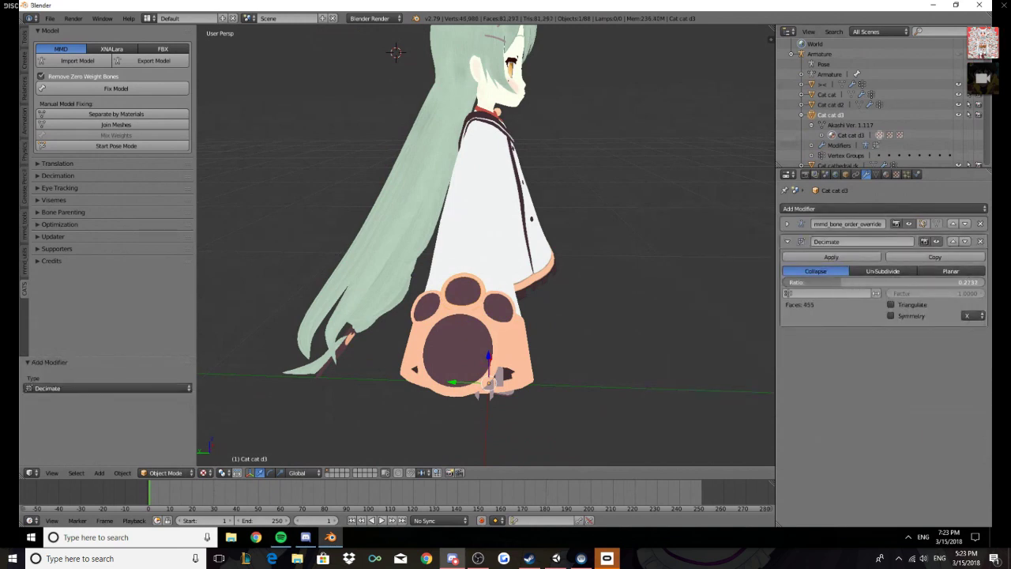
pyautogui.click(831, 256)
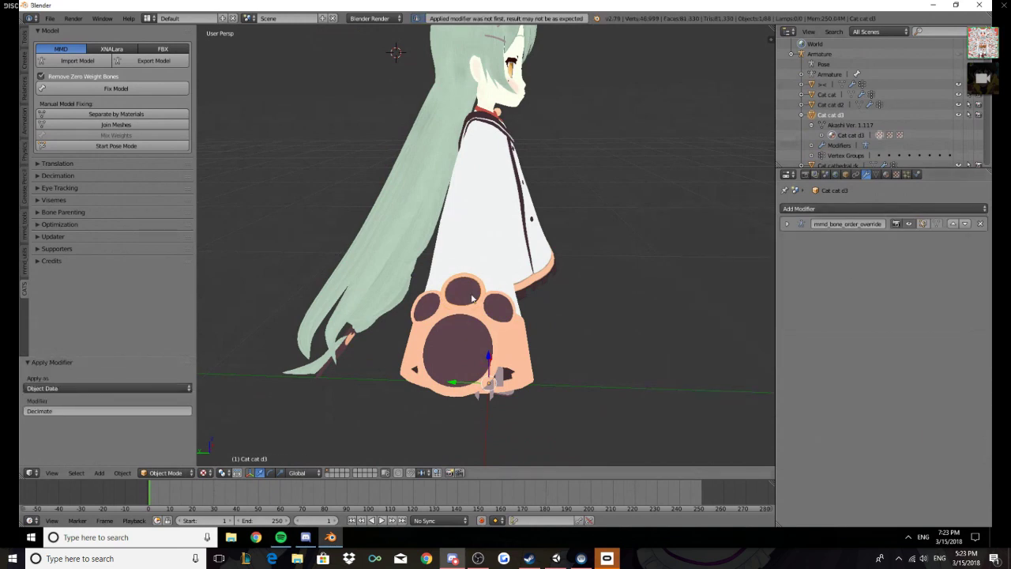
# Check the Cat cathedral rk meshes in Edit Mode and delete the Key.119 shape key data from Cat cathedral rk
pyautogui.press('Tab')
pyautogui.scroll(-3, 829, 162)
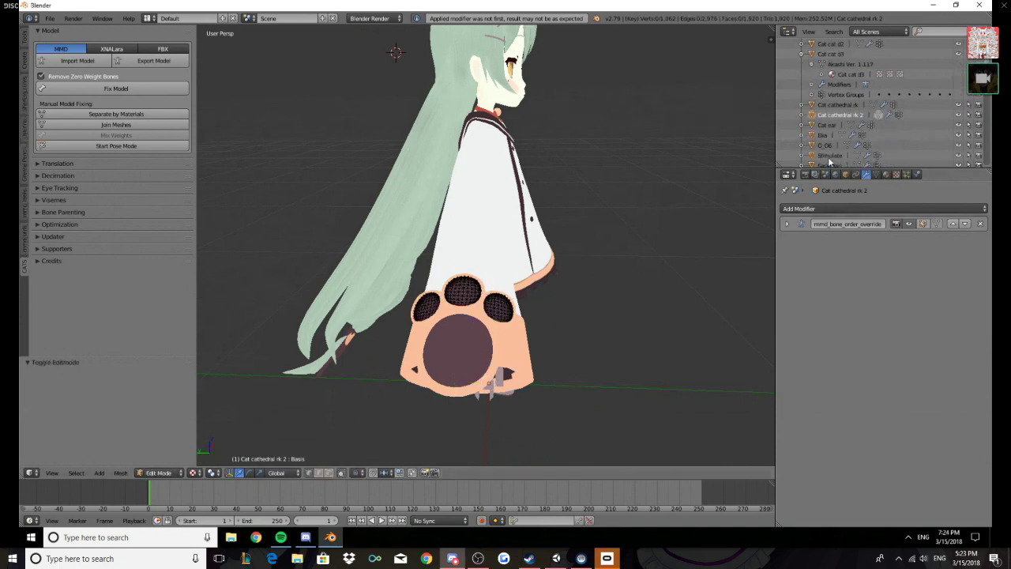
pyautogui.click(825, 105)
pyautogui.press('Tab')
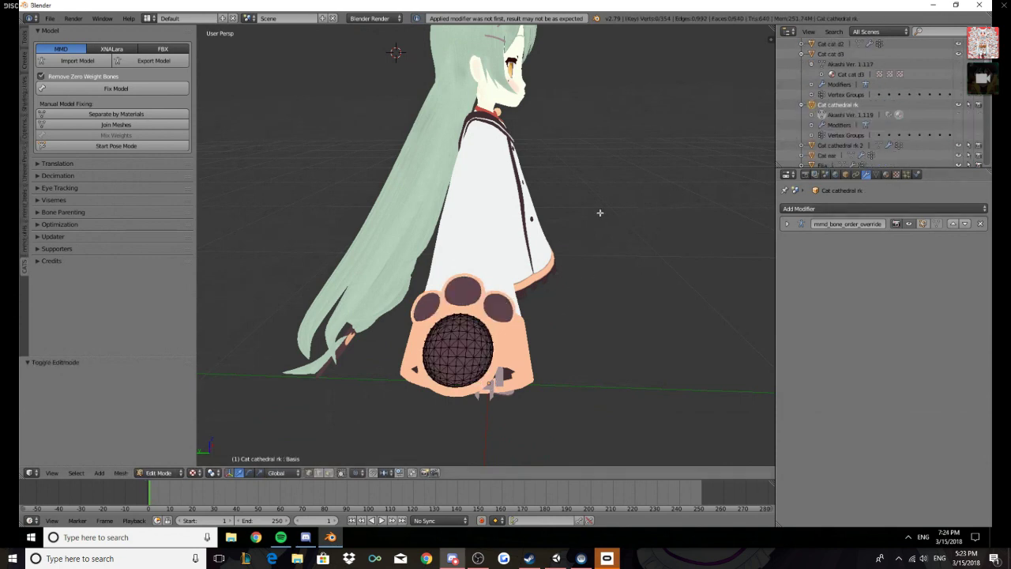
pyautogui.press('Tab')
pyautogui.click(802, 104)
pyautogui.click(812, 115)
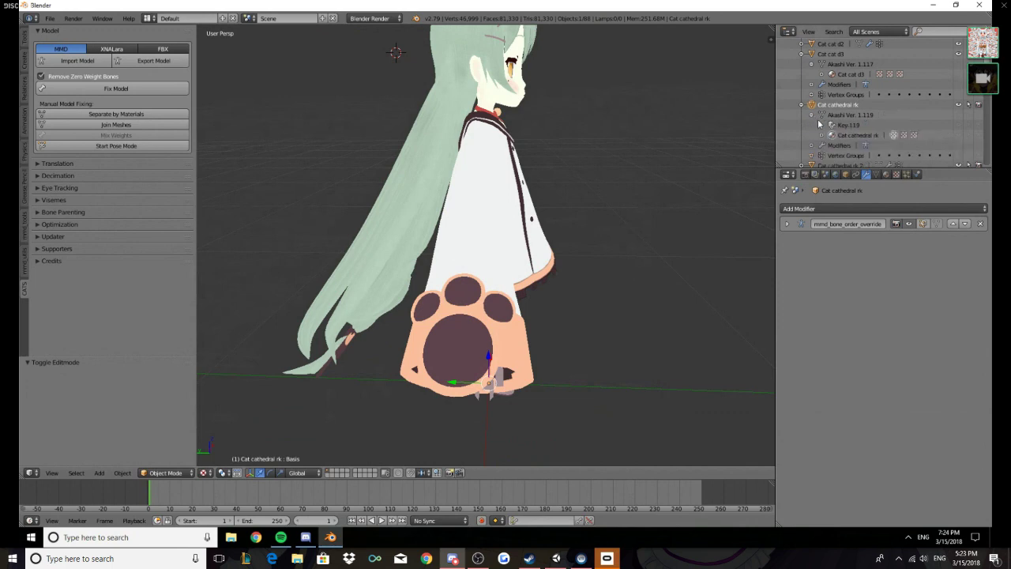
pyautogui.rightClick(814, 125)
# Add a Decimate modifier to Cat cathedral rk, set its ratio to 0.1586, and apply it
pyautogui.click(869, 208)
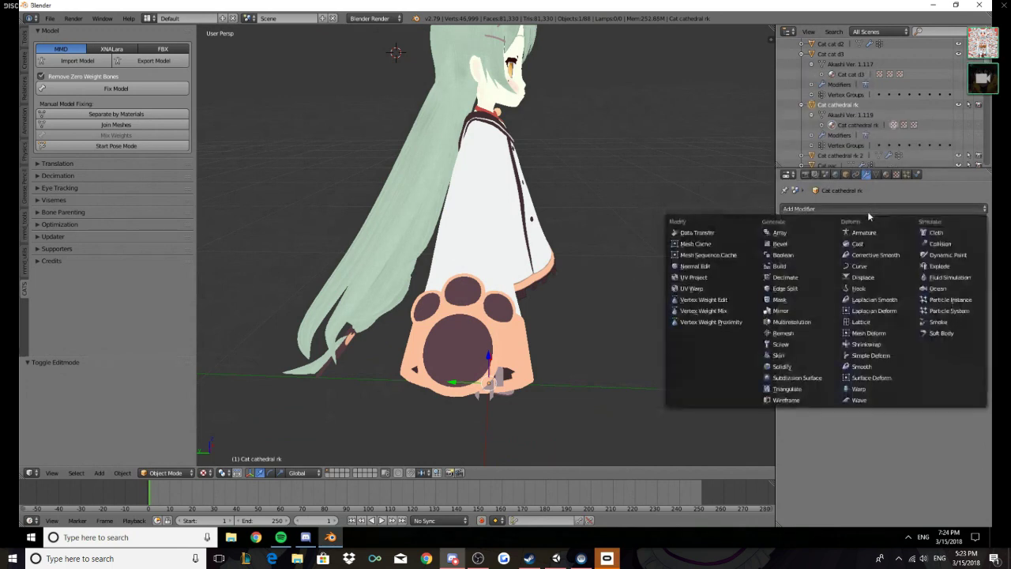
pyautogui.click(785, 278)
pyautogui.moveTo(876, 283); pyautogui.dragTo(817, 282)
pyautogui.moveTo(553, 237); pyautogui.dragTo(582, 260, button='middle')
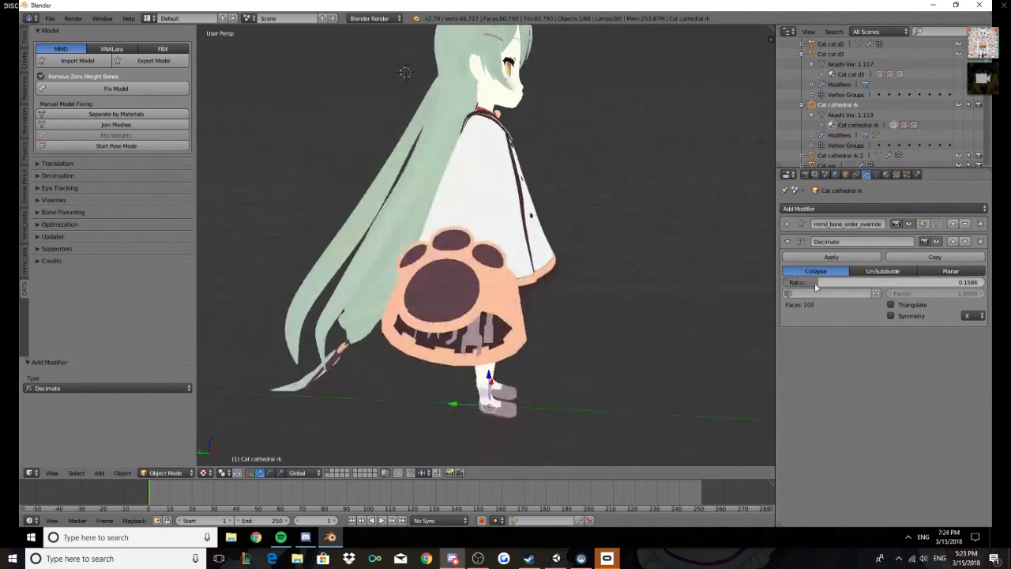
pyautogui.click(831, 257)
# Check the Cat cathedral rk 2 mesh in Edit Mode, collapse the other open mesh hierarchies, and delete its shape key data
pyautogui.rightClick(553, 266)
pyautogui.press('Tab')
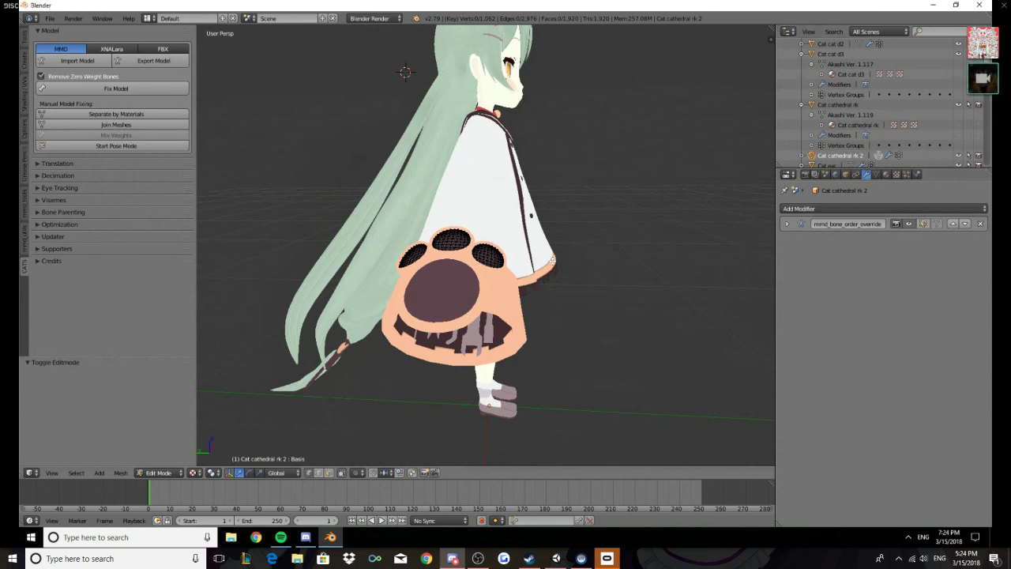
pyautogui.click(801, 104)
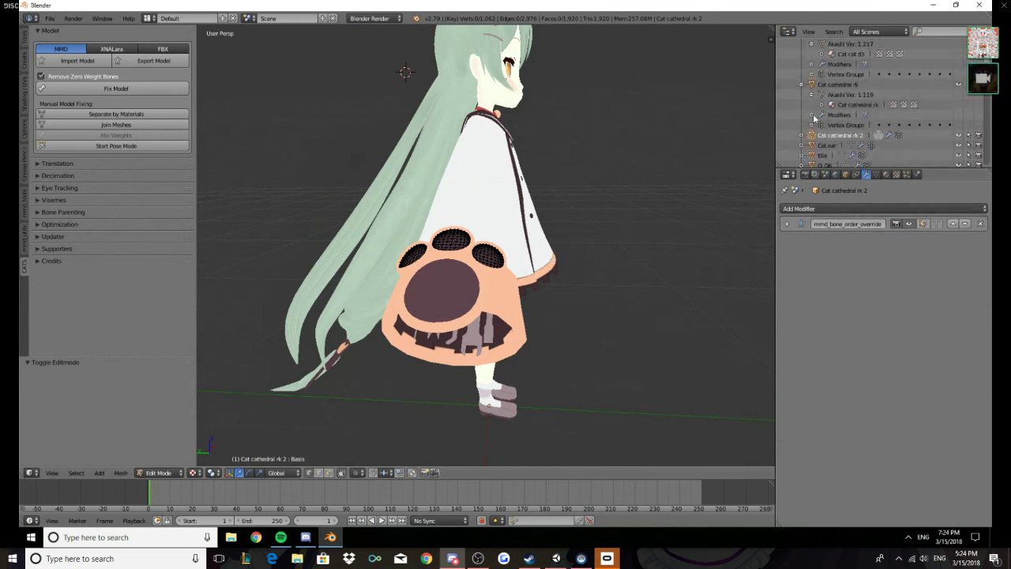
pyautogui.scroll(2, 805, 89)
pyautogui.click(802, 74)
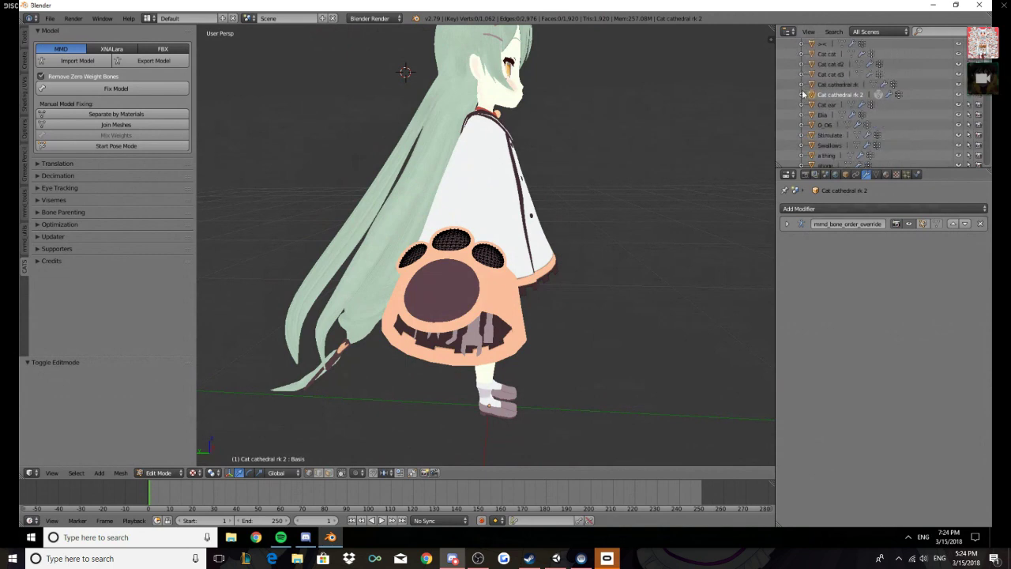
pyautogui.click(801, 94)
pyautogui.click(812, 104)
pyautogui.rightClick(835, 122)
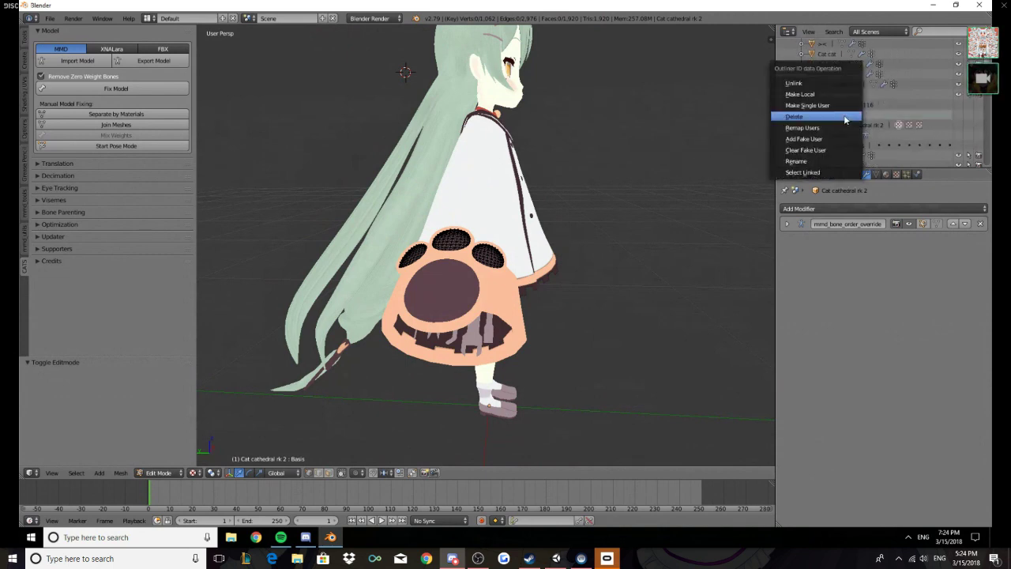
pyautogui.click(847, 113)
# Decimate Cat cathedral rk 2 in Object Mode with a ratio of about 0.14 and apply the modifier
pyautogui.click(858, 210)
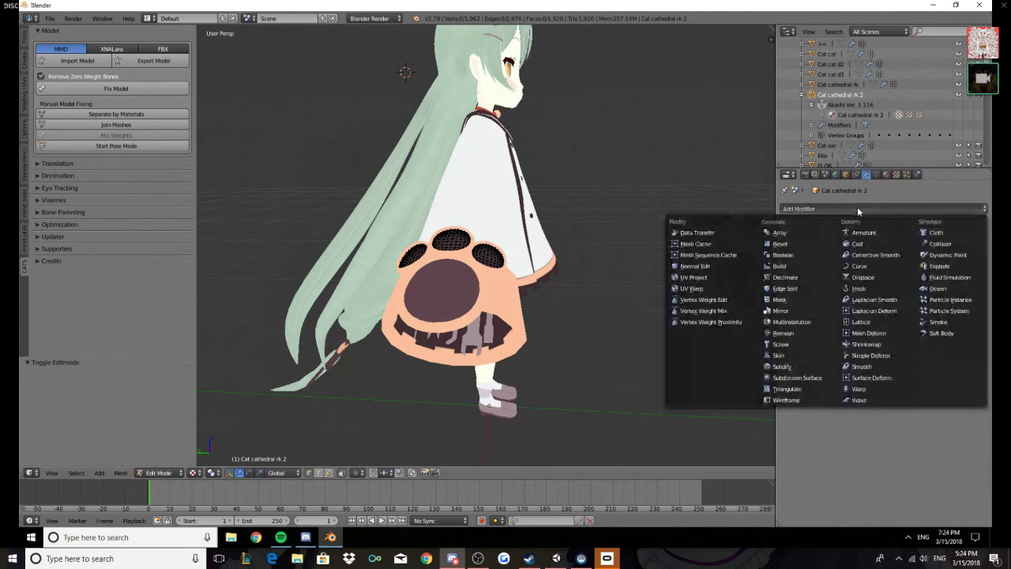
pyautogui.click(807, 280)
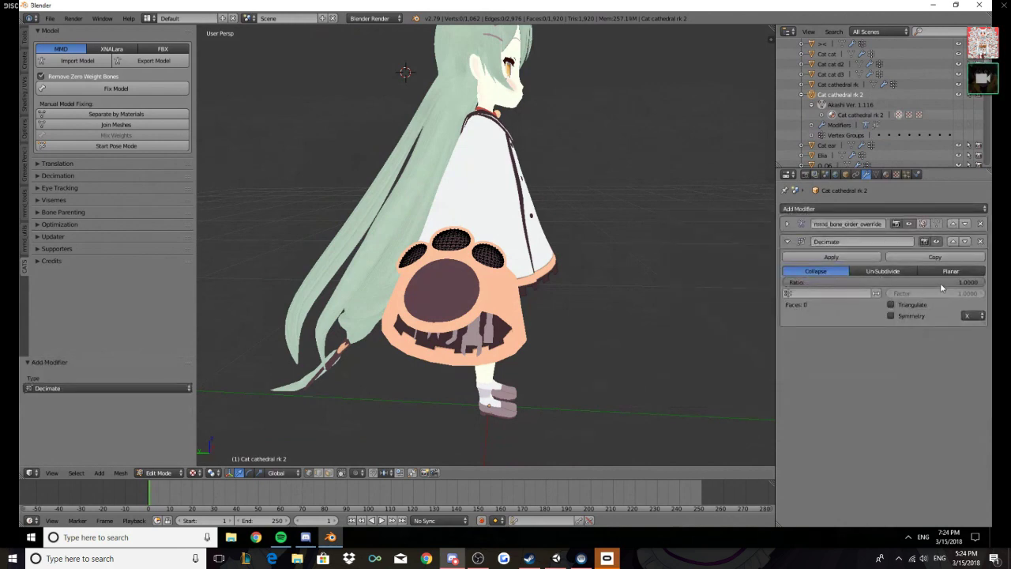
pyautogui.press('Tab')
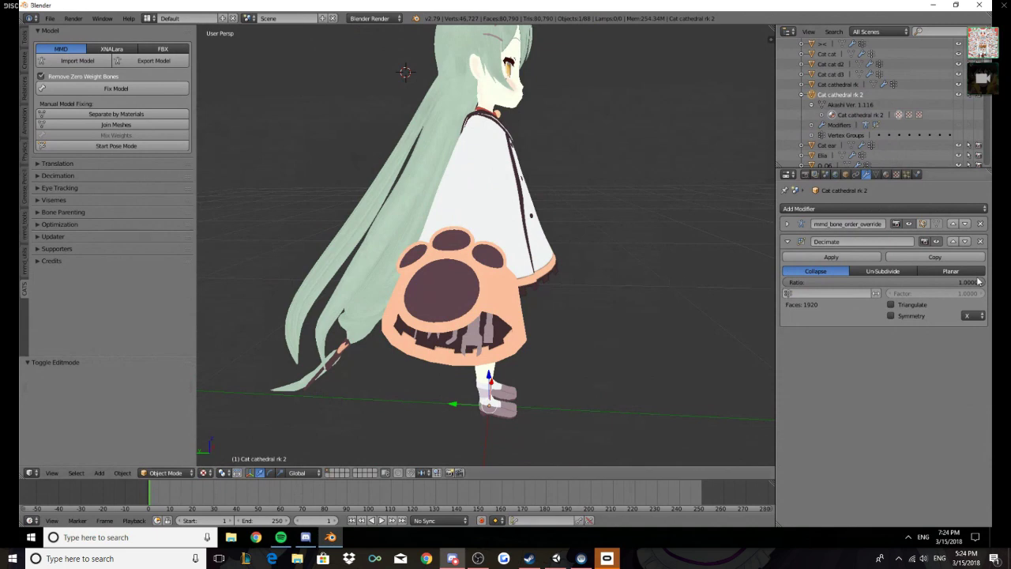
pyautogui.moveTo(982, 285); pyautogui.dragTo(790, 285)
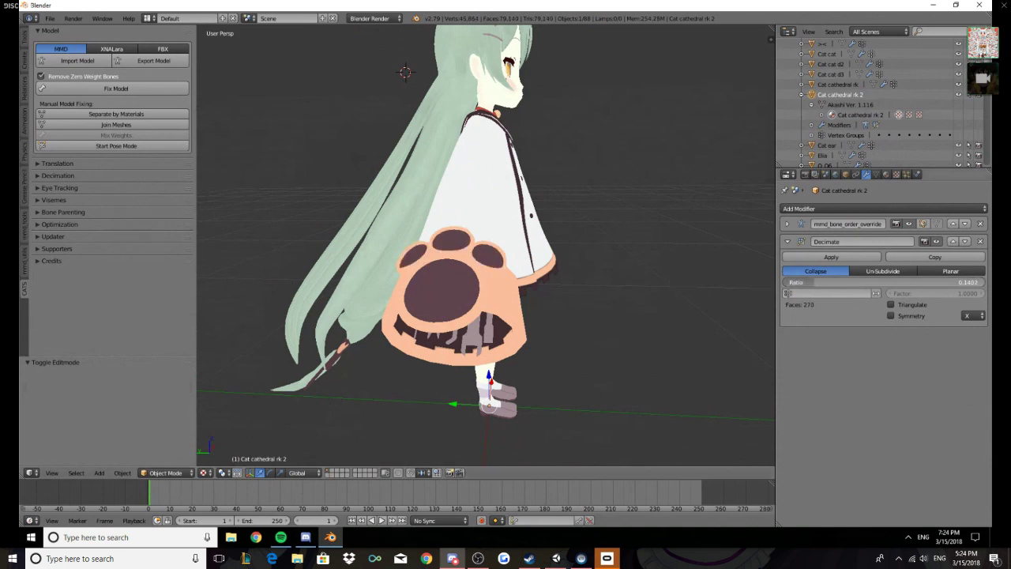
pyautogui.click(831, 257)
# Inspect the character's legs and examine the density of the sock mesh in Edit Mode
pyautogui.moveTo(719, 259); pyautogui.dragTo(567, 261, button='middle')
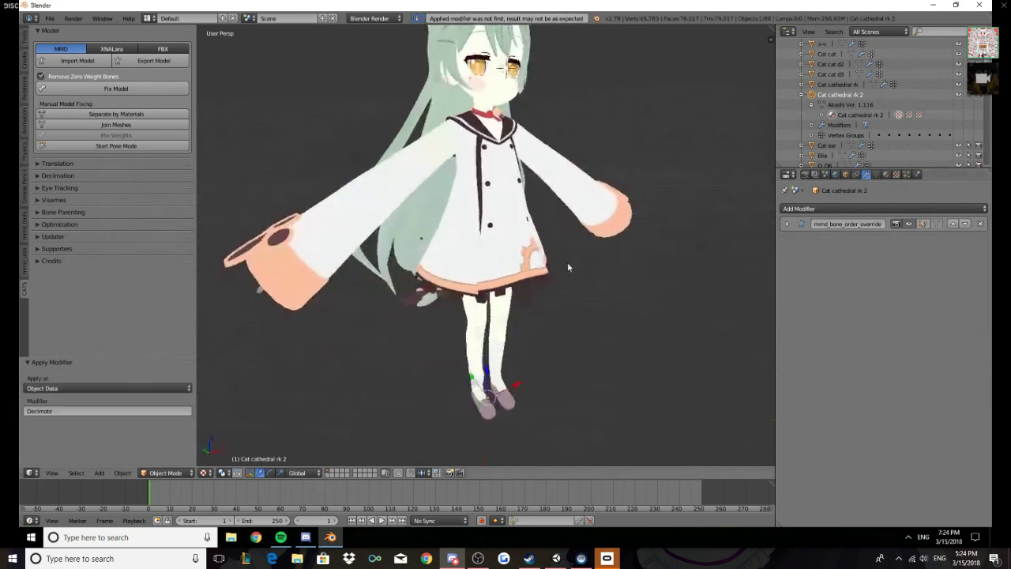
pyautogui.scroll(3, 545, 266)
pyautogui.scroll(-5, 561, 268)
pyautogui.scroll(5, 531, 266)
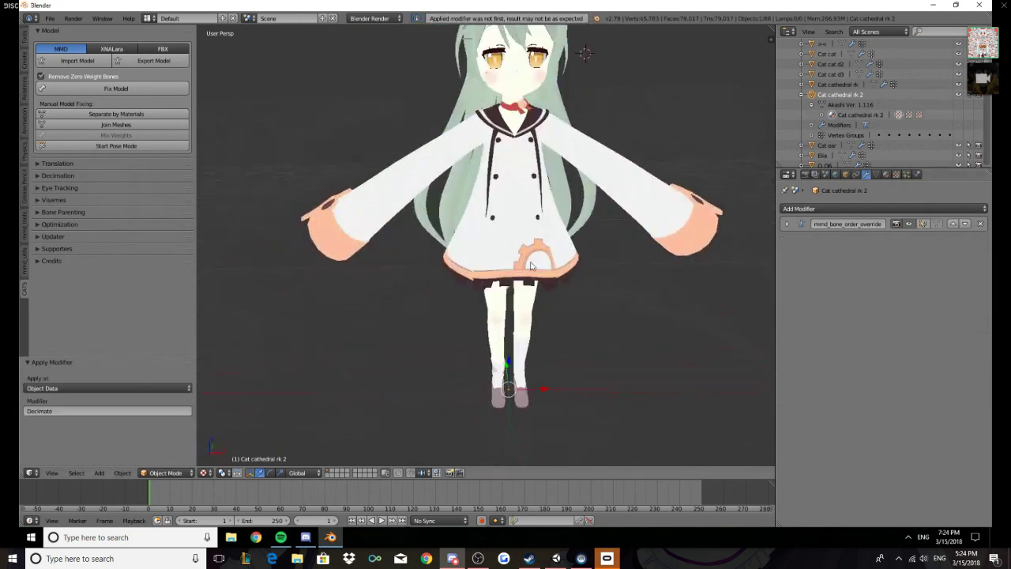
pyautogui.moveTo(527, 452)
pyautogui.mouseDown(button='middle')
pyautogui.moveTo(534, 392)
pyautogui.moveTo(532, 436)
pyautogui.mouseUp(button='middle')
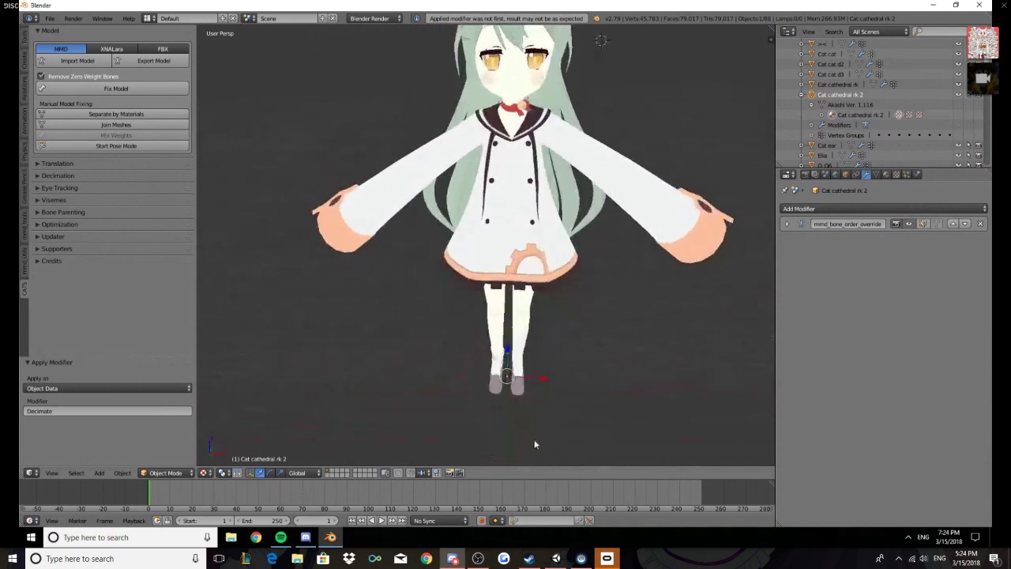
pyautogui.scroll(4, 533, 436)
pyautogui.moveTo(493, 379); pyautogui.dragTo(564, 357, button='middle')
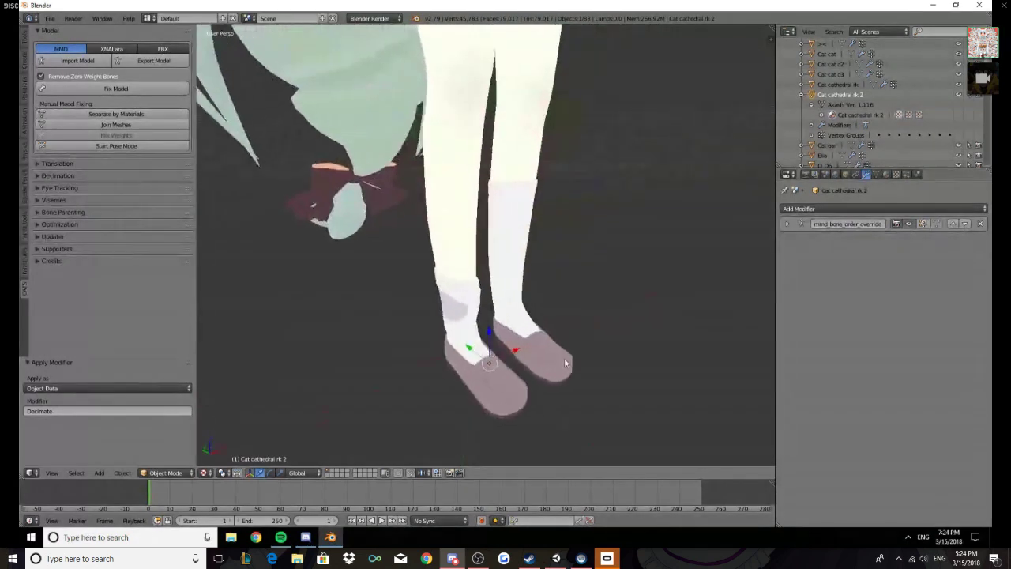
pyautogui.scroll(3, 564, 362)
pyautogui.rightClick(488, 361)
pyautogui.press('Tab')
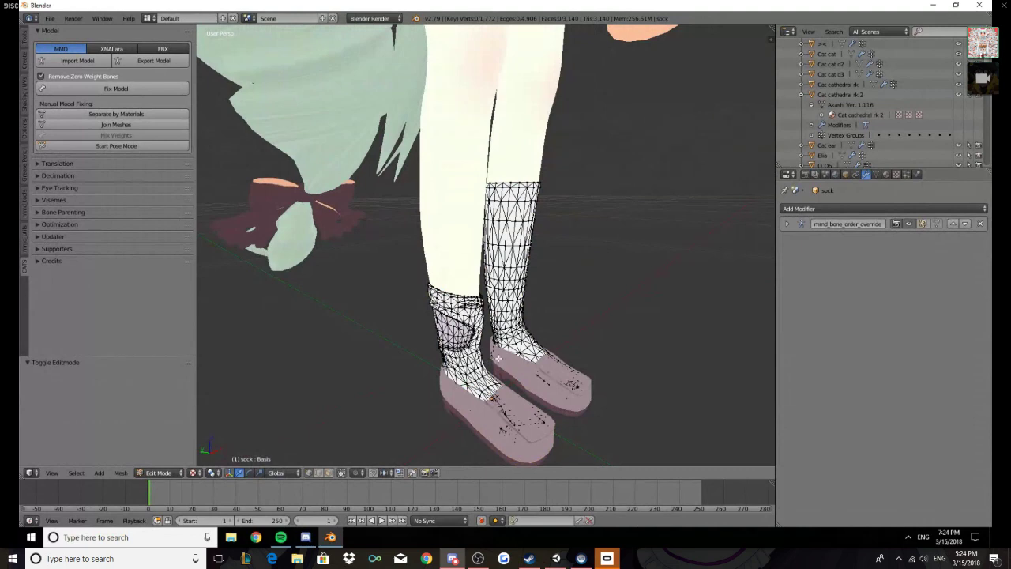
pyautogui.scroll(-4, 498, 358)
pyautogui.scroll(4, 498, 358)
pyautogui.moveTo(477, 359); pyautogui.dragTo(429, 361, button='middle')
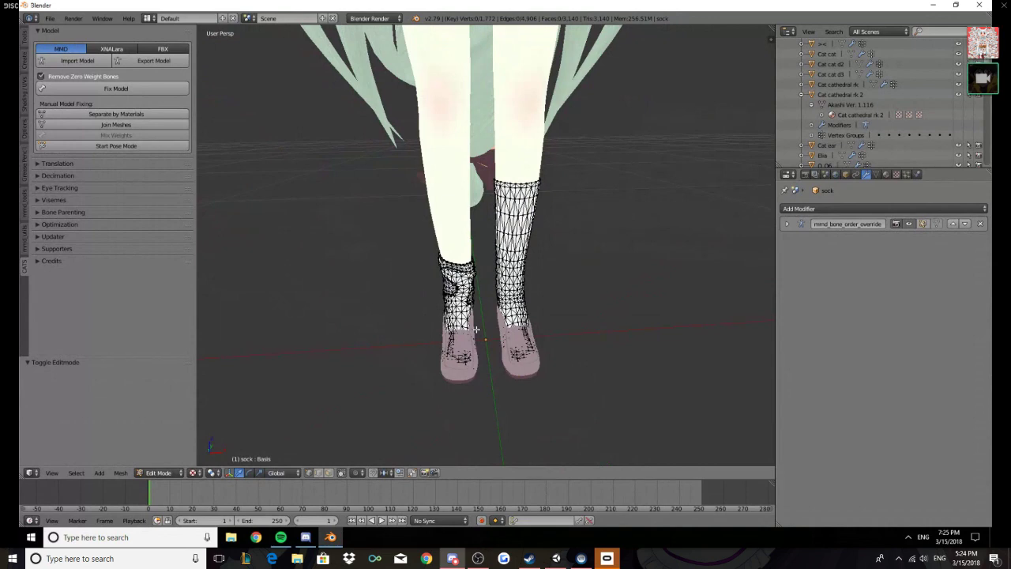
pyautogui.moveTo(459, 269); pyautogui.dragTo(551, 256, button='middle')
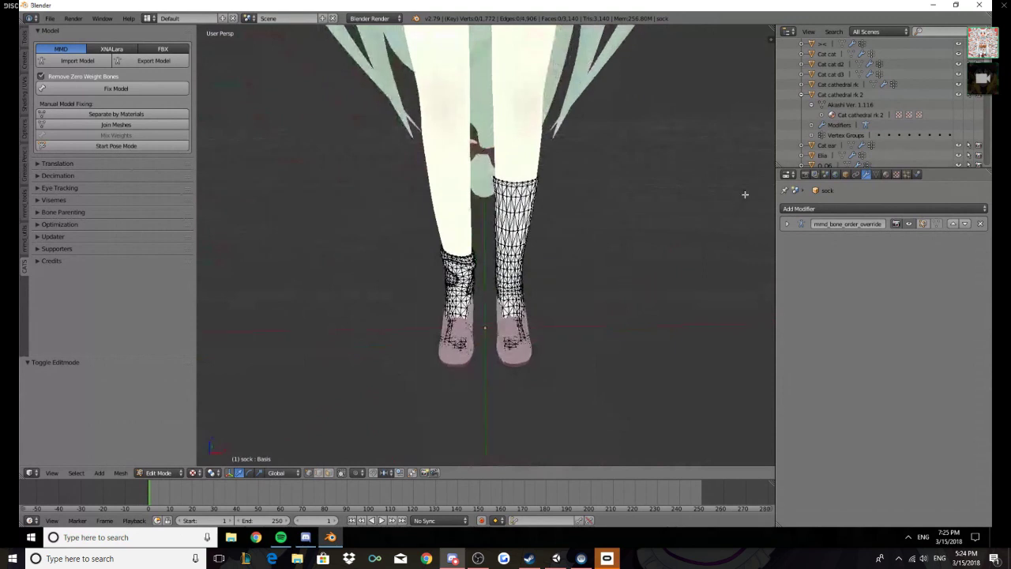
# Locate the sock object in the scene hierarchy and delete its Key.142 shape key data
pyautogui.scroll(5, 808, 115)
pyautogui.scroll(-10, 808, 114)
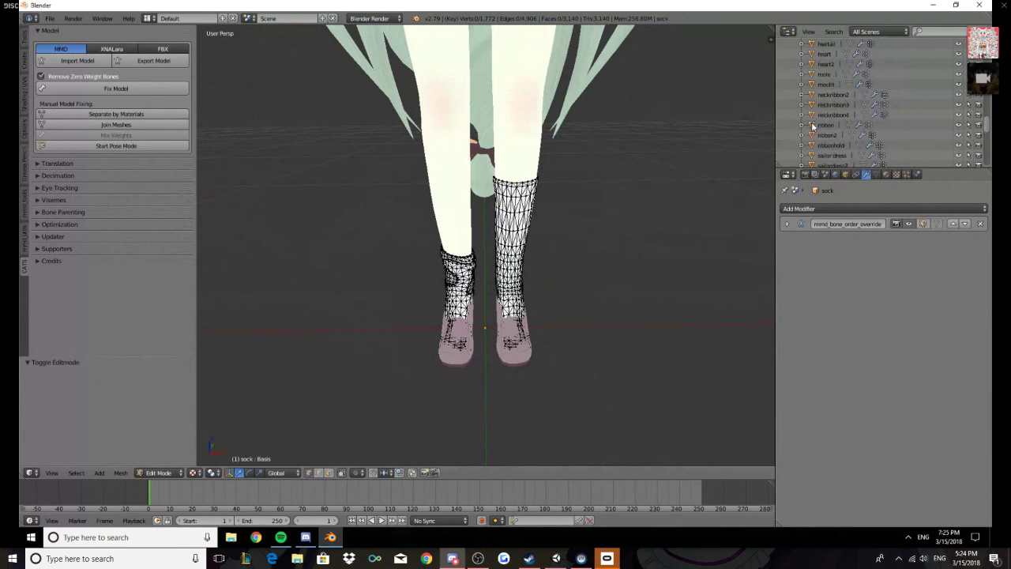
pyautogui.scroll(-5, 813, 127)
pyautogui.click(802, 74)
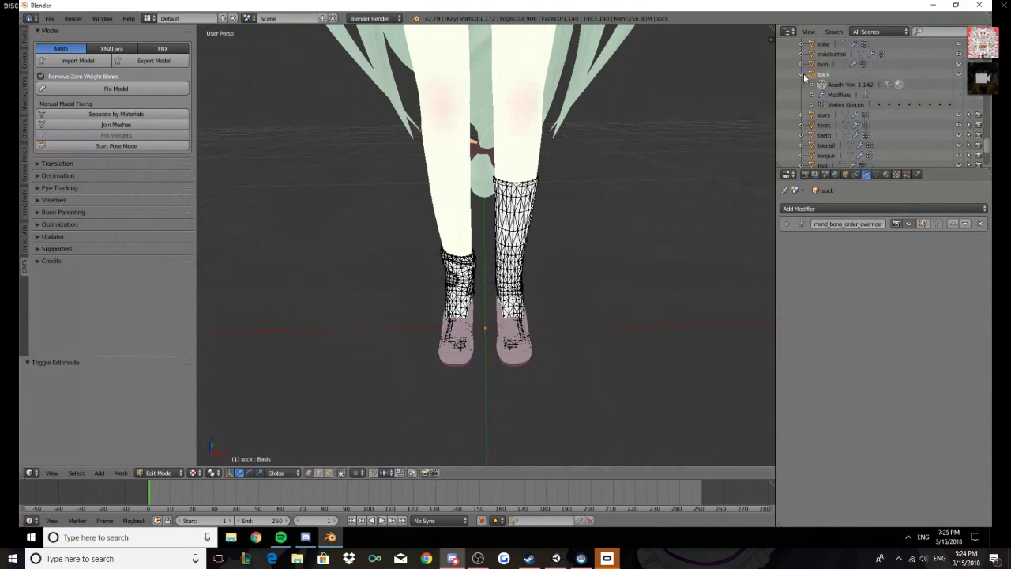
pyautogui.click(812, 84)
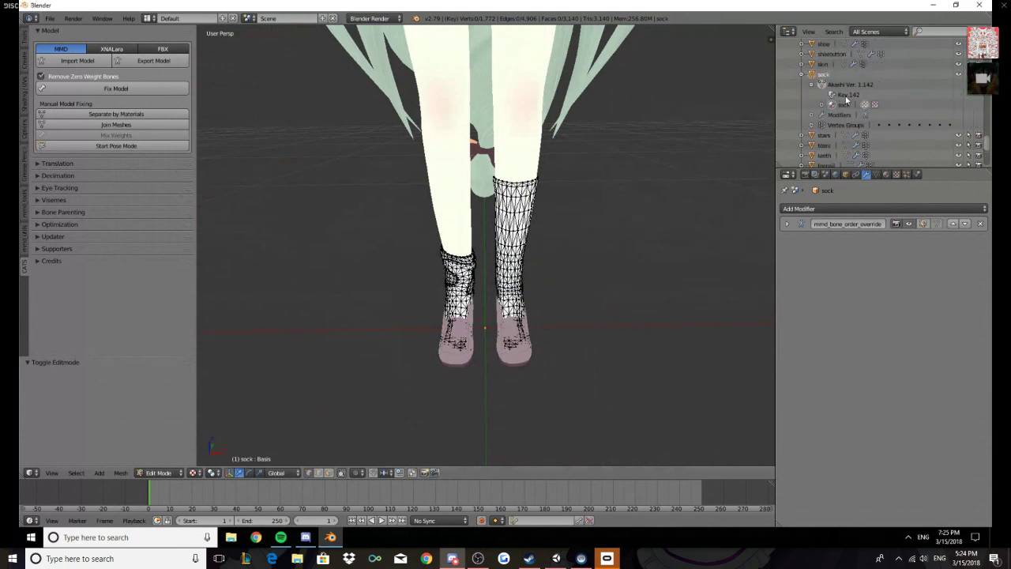
pyautogui.rightClick(850, 95)
pyautogui.click(852, 96)
# Add a Decimate modifier to the sock and set its ratio to 0.7749 in Object Mode
pyautogui.click(841, 209)
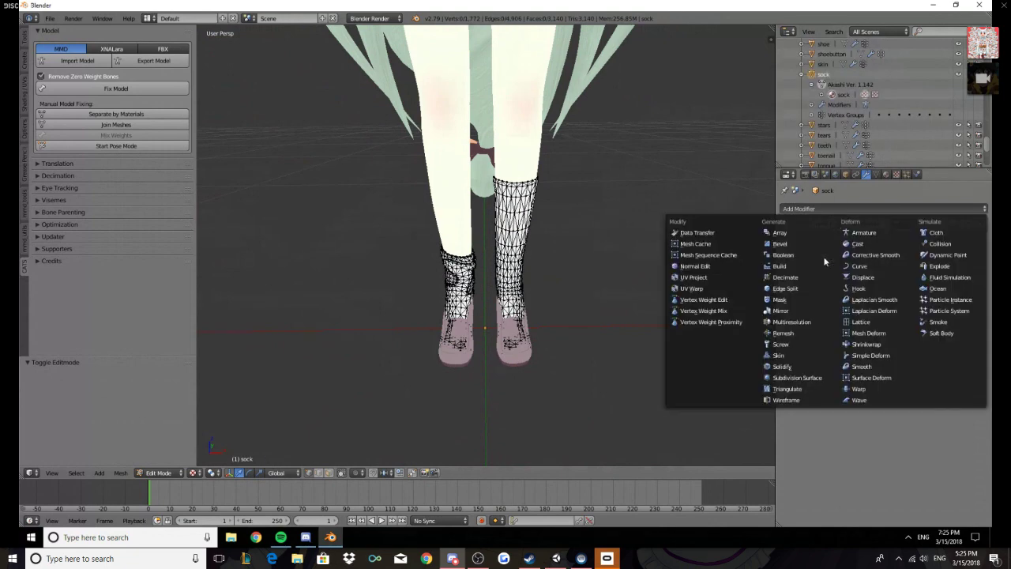
pyautogui.click(822, 281)
pyautogui.press('Tab')
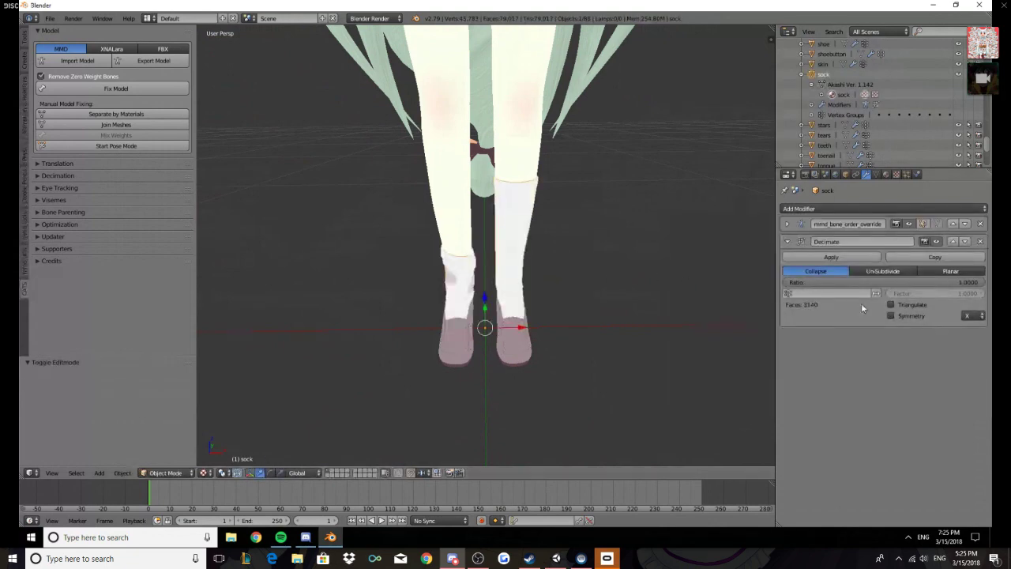
pyautogui.moveTo(978, 283); pyautogui.dragTo(885, 283)
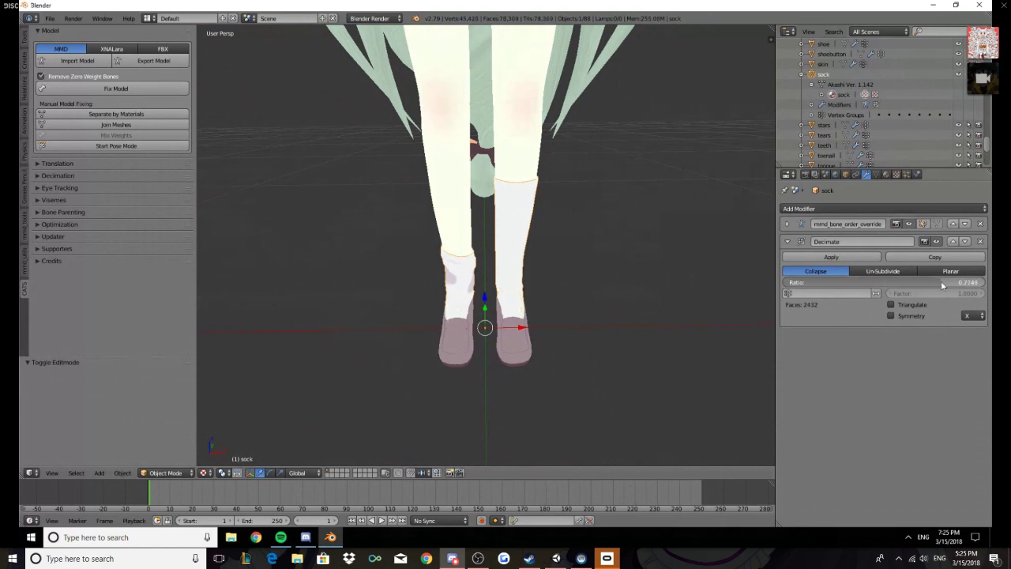
pyautogui.moveTo(585, 253); pyautogui.dragTo(706, 262, button='middle')
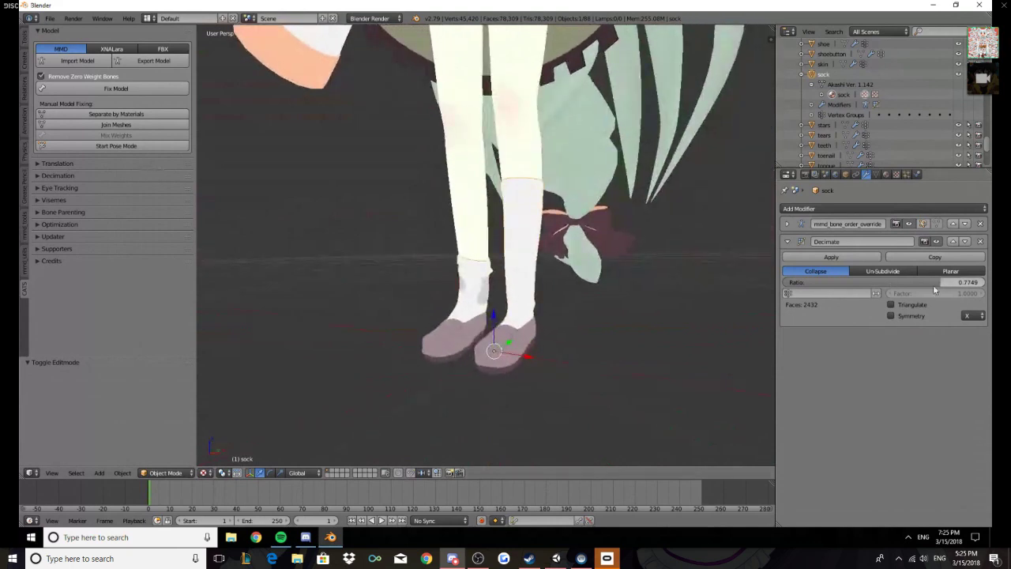
# Try Planar decimation with a 5° angle limit on the sock, inspect its back, and return to Collapse
pyautogui.click(956, 271)
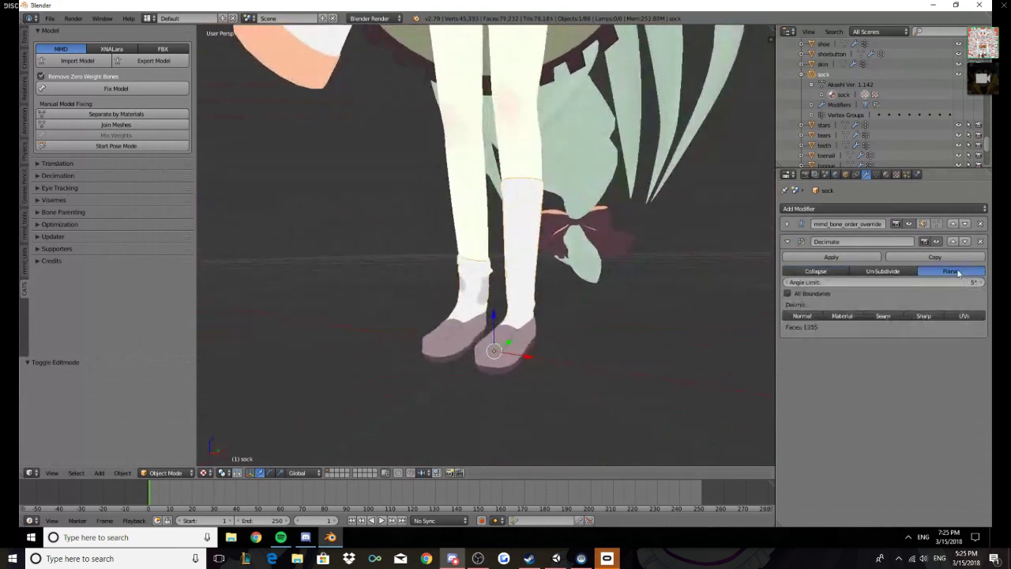
pyautogui.click(839, 272)
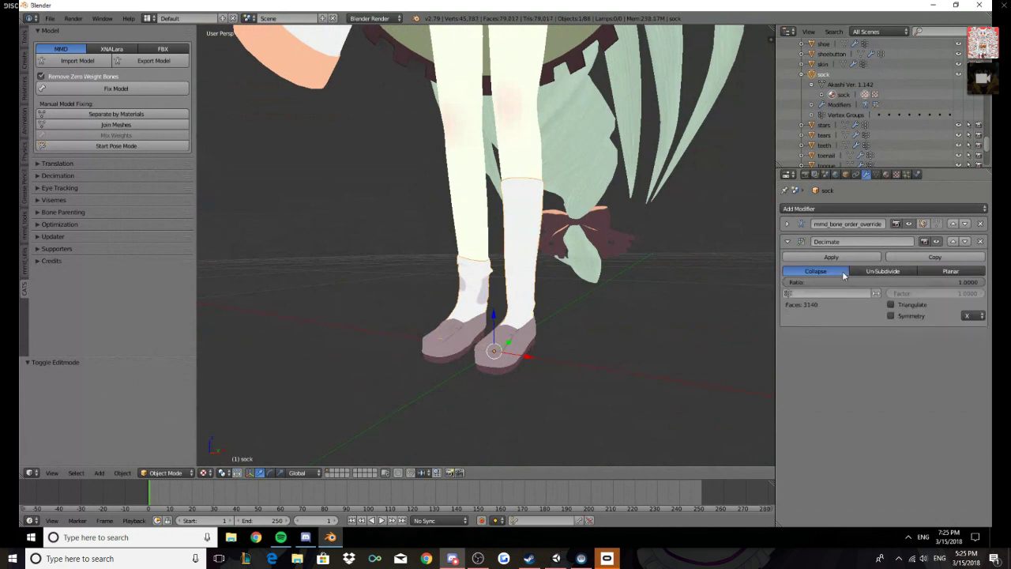
pyautogui.click(946, 279)
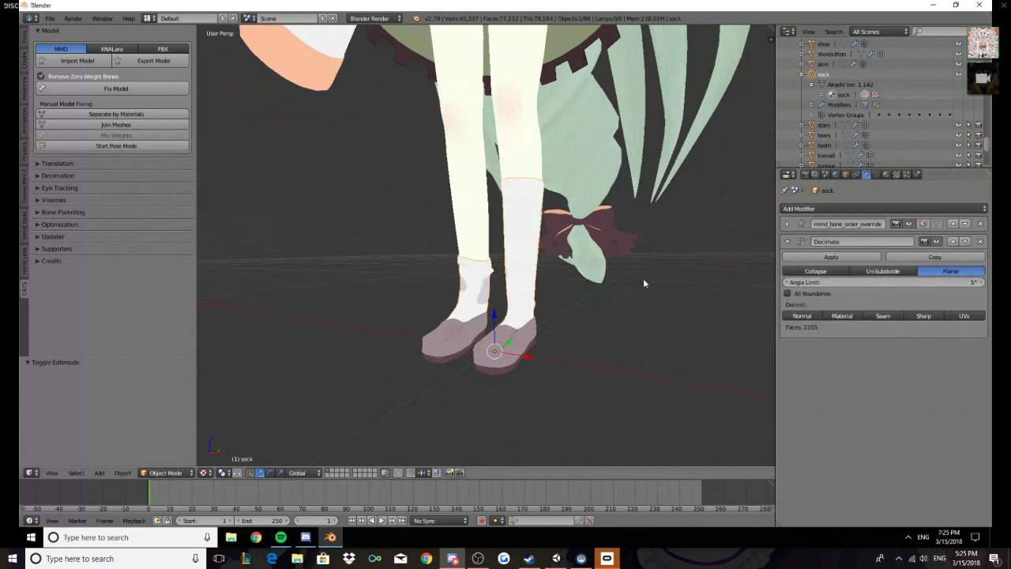
pyautogui.moveTo(646, 281); pyautogui.dragTo(574, 290, button='middle')
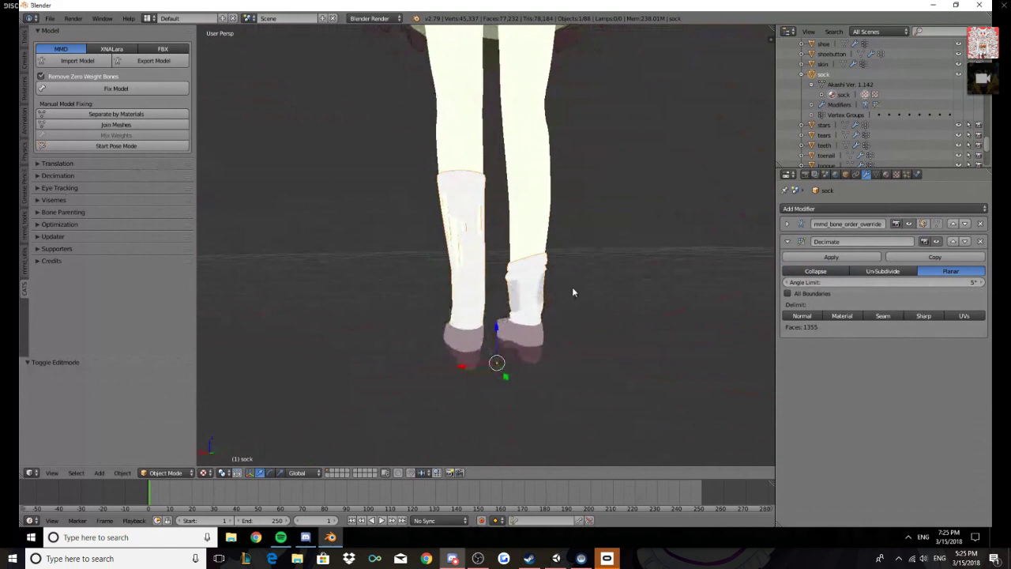
pyautogui.click(820, 271)
# Reduce the sock's Decimate ratio in stages to 0.7826 and 0.5729 while checking its shape from several sides
pyautogui.moveTo(516, 248); pyautogui.dragTo(770, 272, button='middle')
pyautogui.moveTo(979, 285); pyautogui.dragTo(937, 285)
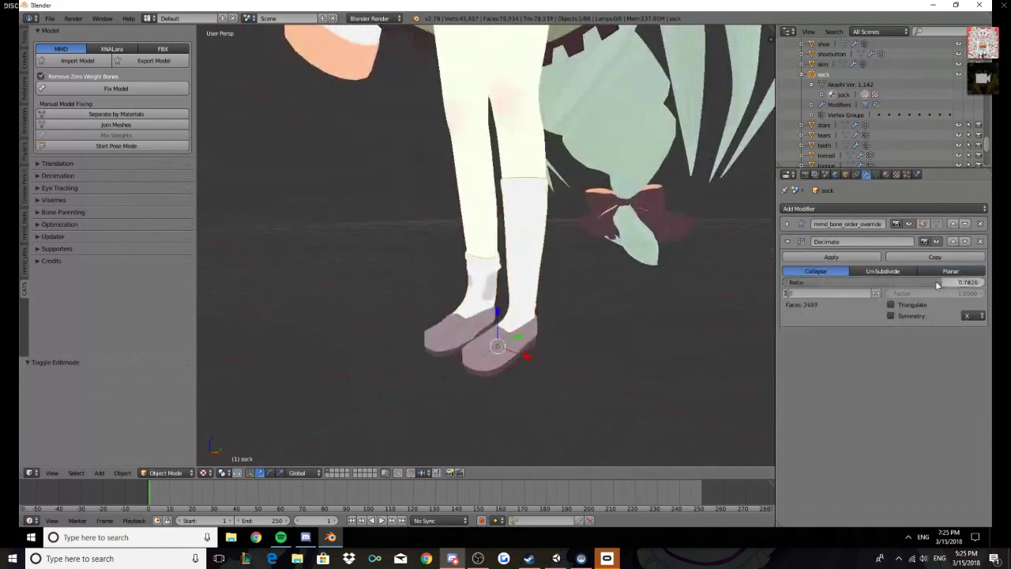
pyautogui.moveTo(735, 270); pyautogui.dragTo(509, 262, button='middle')
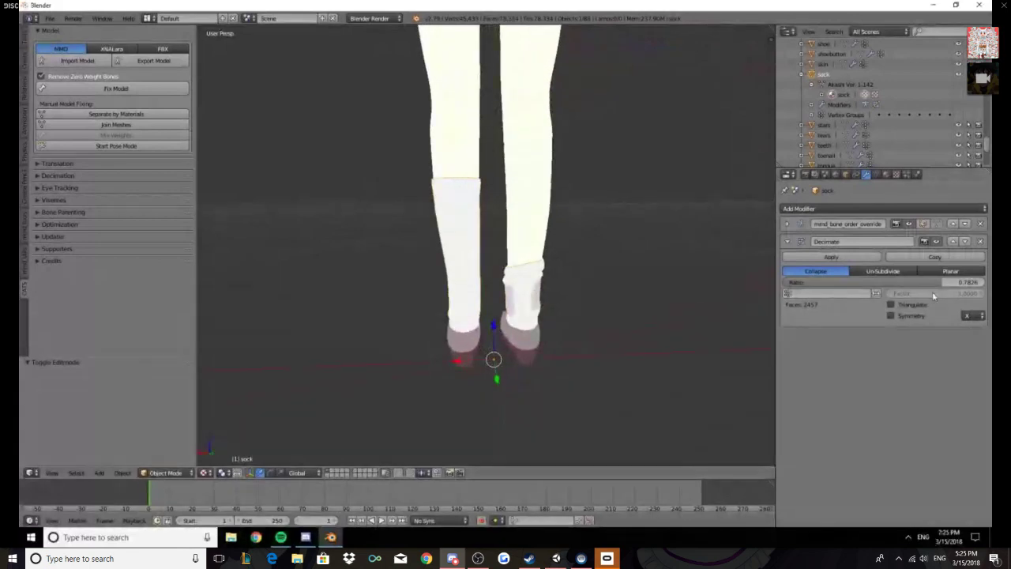
pyautogui.moveTo(944, 286); pyautogui.dragTo(902, 285)
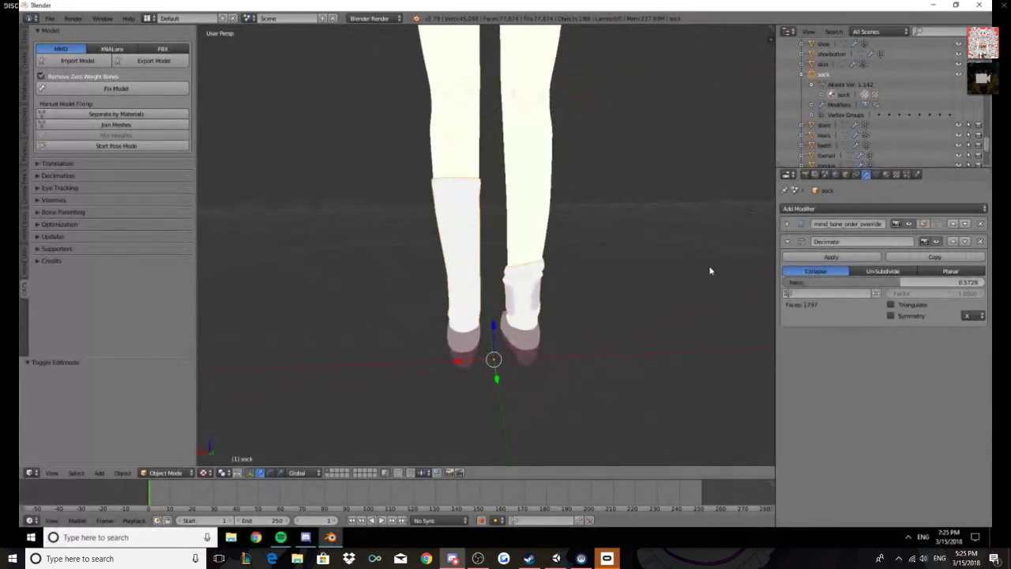
pyautogui.moveTo(608, 267); pyautogui.dragTo(302, 269, button='middle')
pyautogui.moveTo(904, 285); pyautogui.dragTo(887, 459)
# Exit the full-screen view of the shared video in the Discord call
pyautogui.click(993, 529)
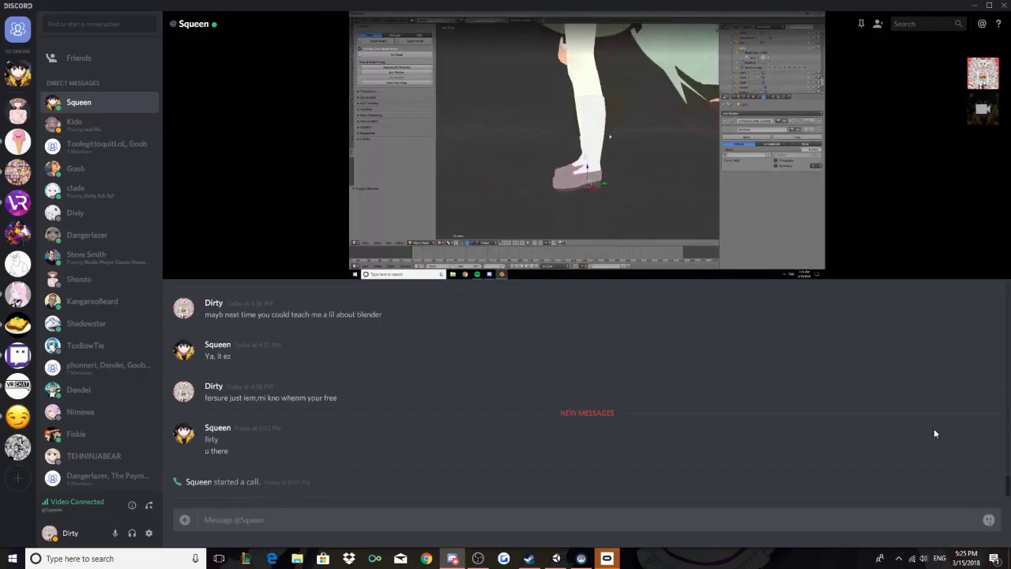
# Return the shared video to full screen and delete the ribbon2 mesh's shape keys in the Outliner
pyautogui.click(991, 260)
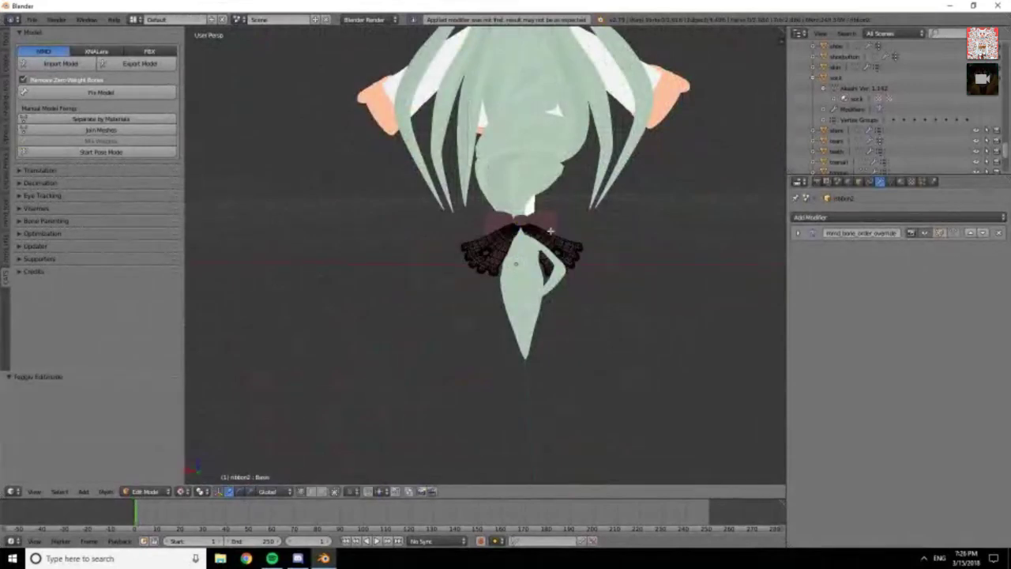
pyautogui.click(815, 78)
pyautogui.scroll(5, 829, 99)
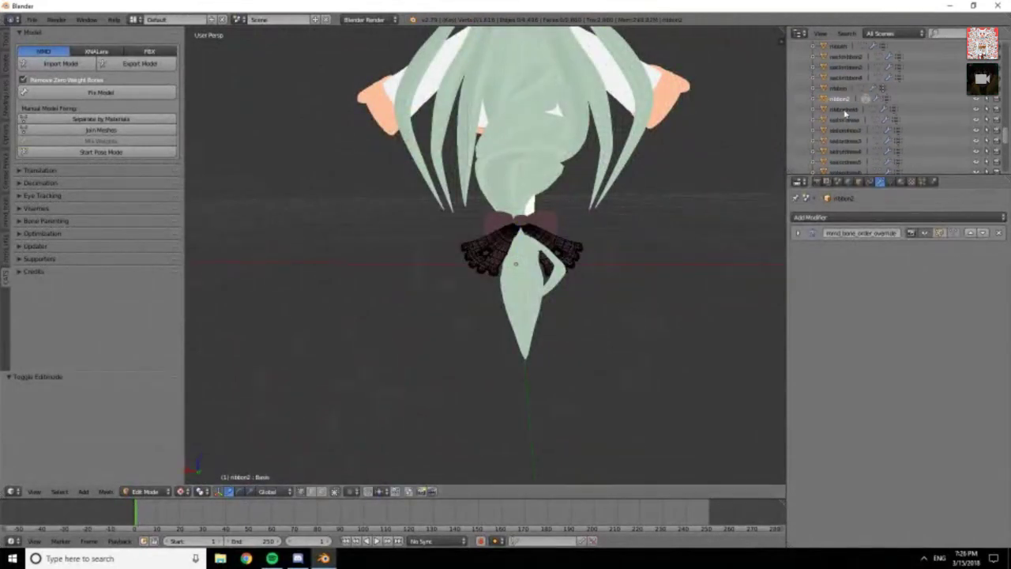
pyautogui.click(814, 99)
pyautogui.rightClick(861, 124)
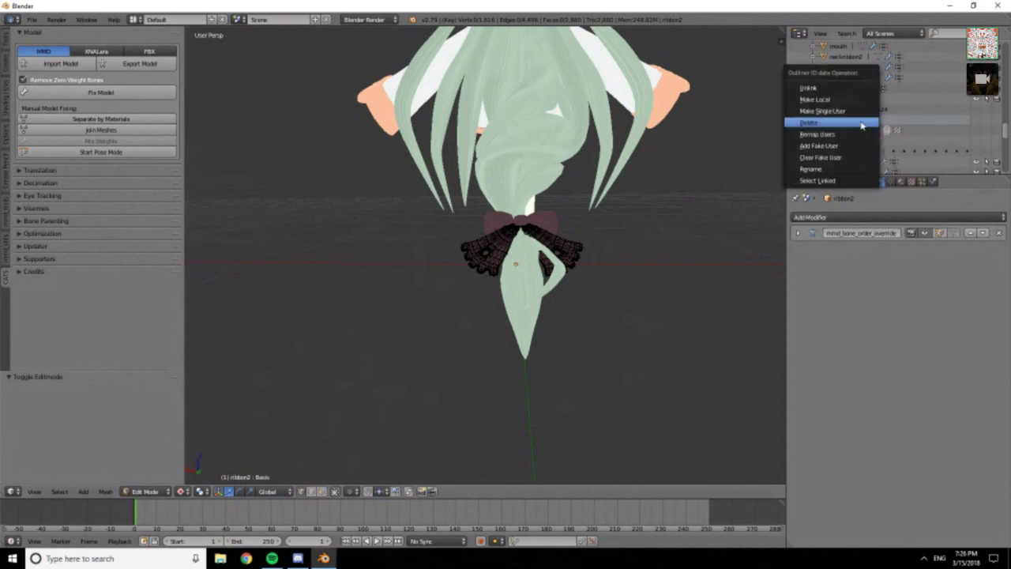
# Add a Decimate modifier to ribbon2, lower its Collapse ratio in Object Mode, and apply the modifier
pyautogui.click(886, 217)
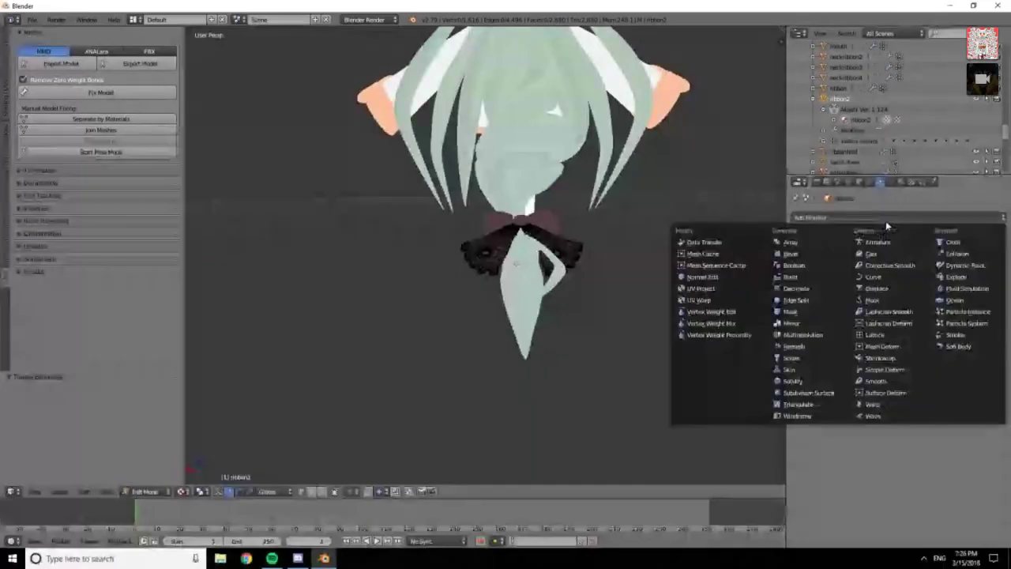
pyautogui.click(809, 277)
pyautogui.press('Tab')
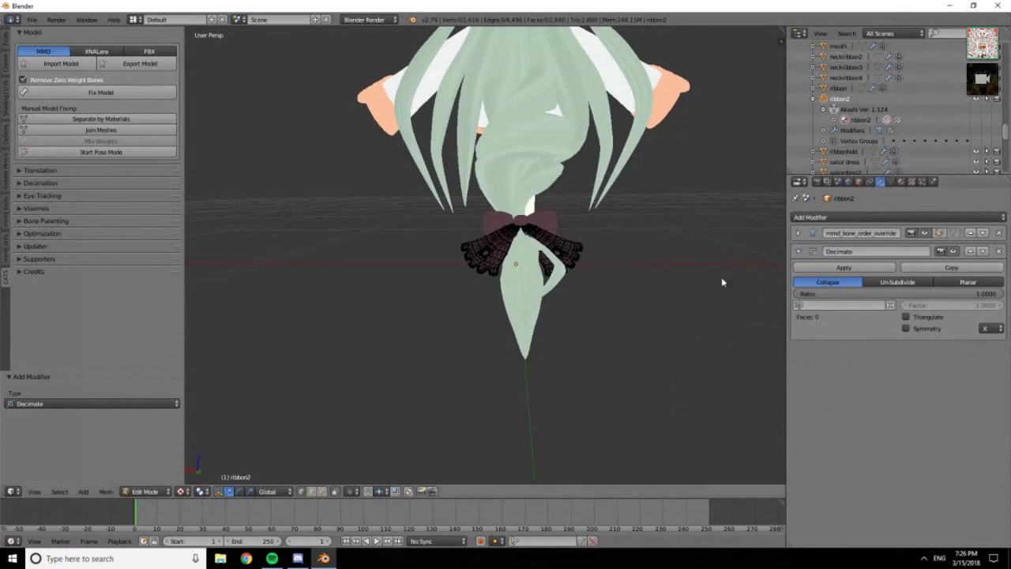
pyautogui.moveTo(624, 200); pyautogui.dragTo(608, 194, button='middle')
pyautogui.moveTo(983, 293); pyautogui.dragTo(876, 293)
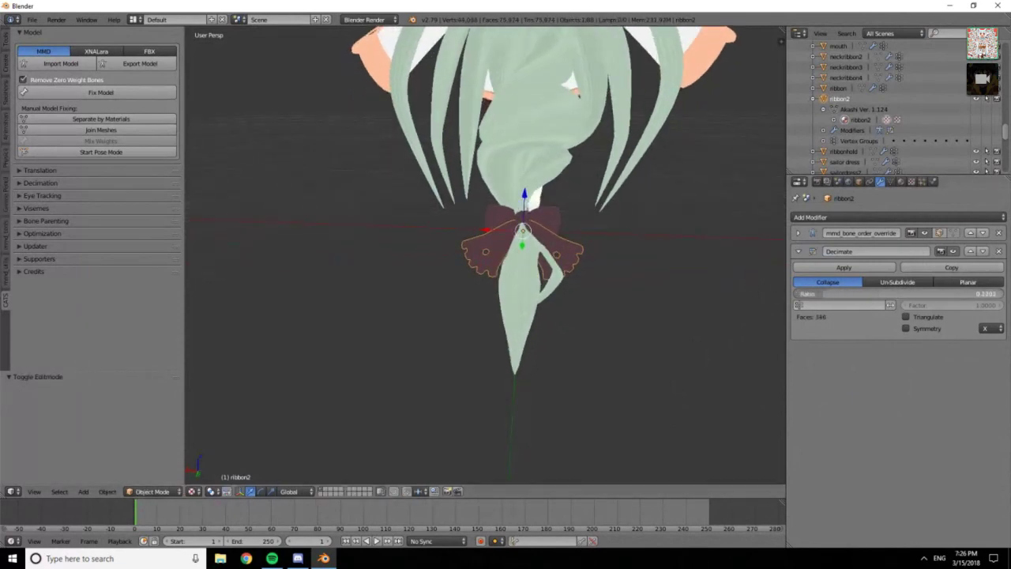
pyautogui.click(844, 267)
# Expand the ribbon mesh's data in the Outliner and delete its shape keys
pyautogui.press('Tab')
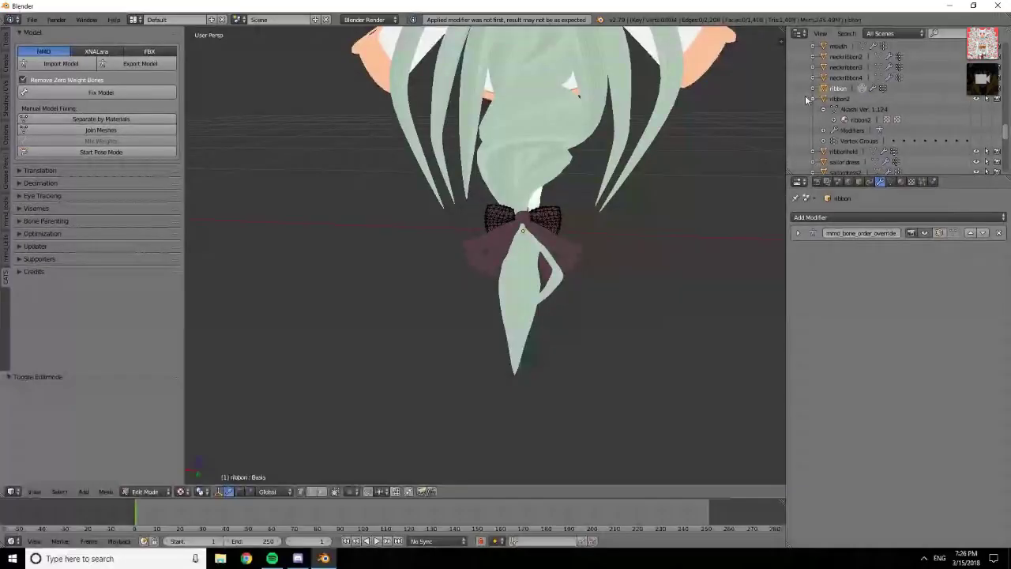
pyautogui.click(813, 98)
pyautogui.click(815, 89)
pyautogui.click(824, 100)
pyautogui.rightClick(859, 111)
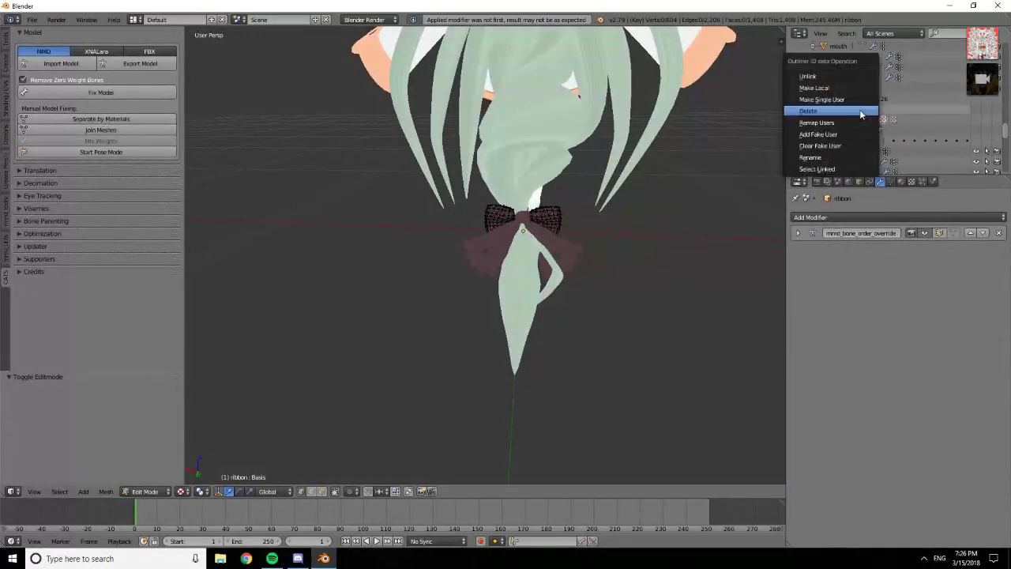
pyautogui.click(861, 113)
# Add a Decimate modifier to the ribbon, adjust its lowered Collapse ratio in Object Mode, and apply it
pyautogui.click(886, 218)
pyautogui.click(836, 292)
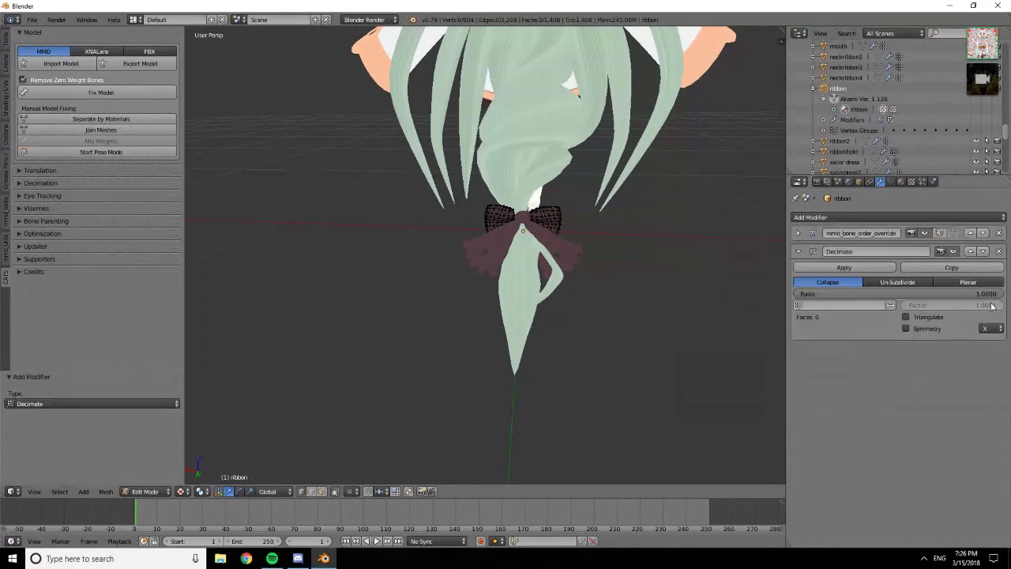
pyautogui.moveTo(981, 295); pyautogui.dragTo(850, 294)
pyautogui.press('Tab')
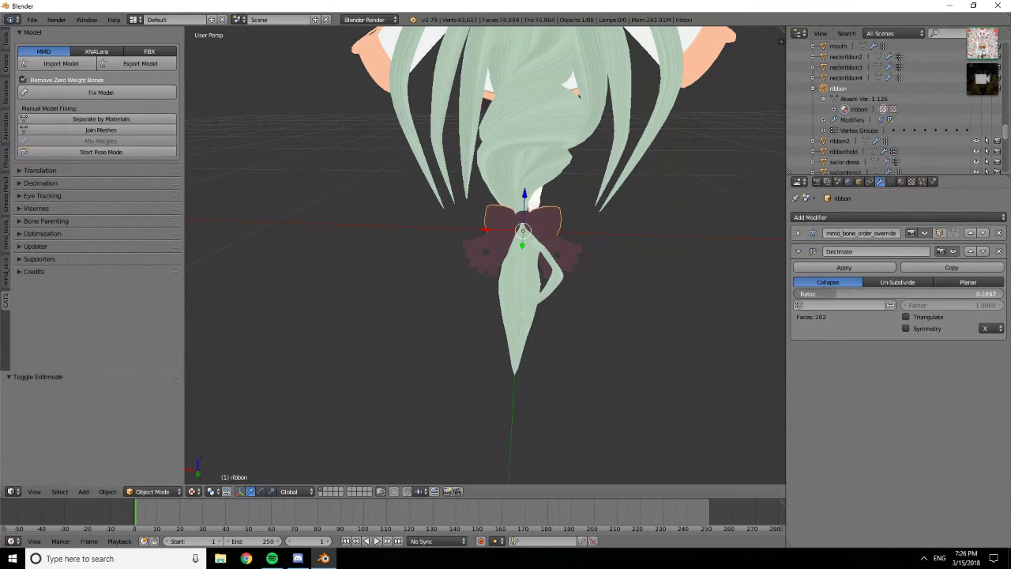
pyautogui.moveTo(843, 294); pyautogui.dragTo(834, 293)
pyautogui.click(844, 267)
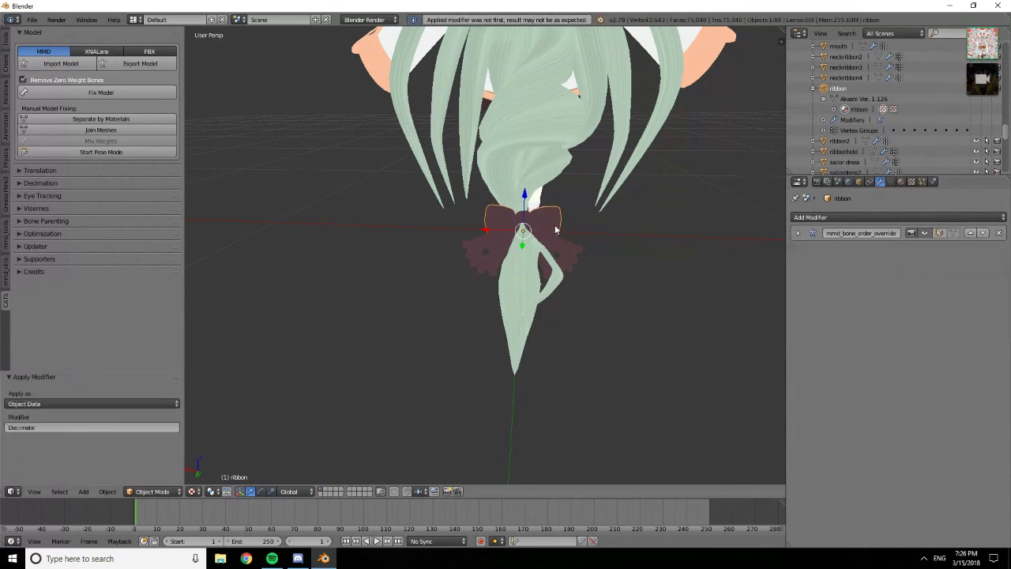
# Select the ribbonhold mesh, check its wireframe, and delete its Key.125 shape keys
pyautogui.click(816, 88)
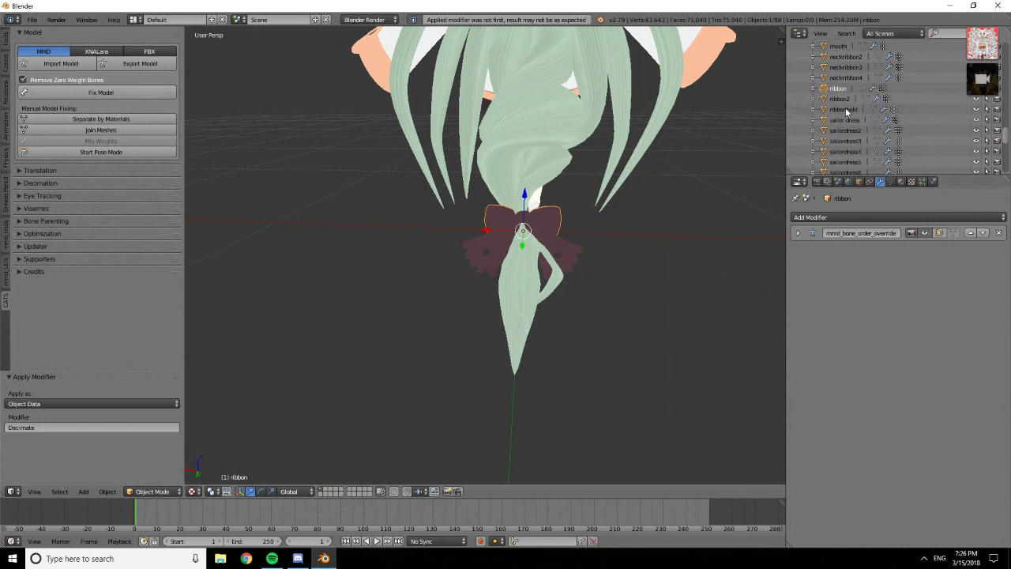
pyautogui.click(843, 110)
pyautogui.press('Tab')
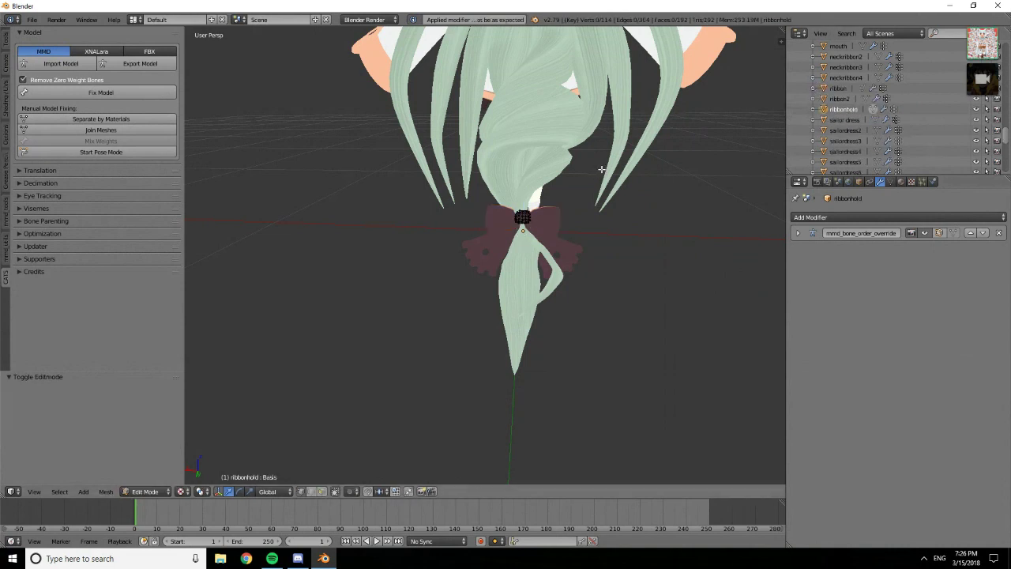
pyautogui.press('Tab')
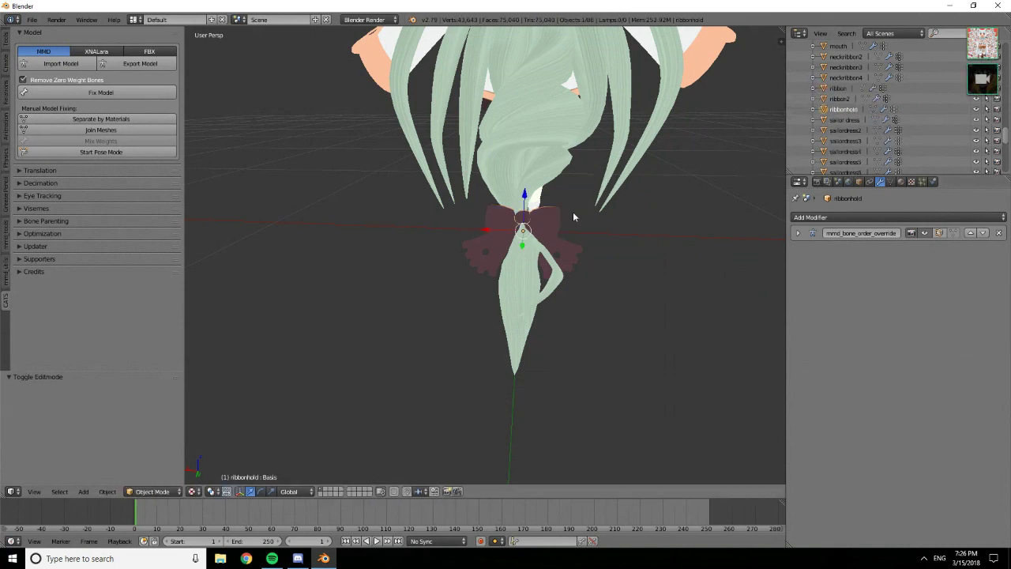
pyautogui.scroll(2, 532, 225)
pyautogui.moveTo(548, 207); pyautogui.dragTo(572, 210, button='middle')
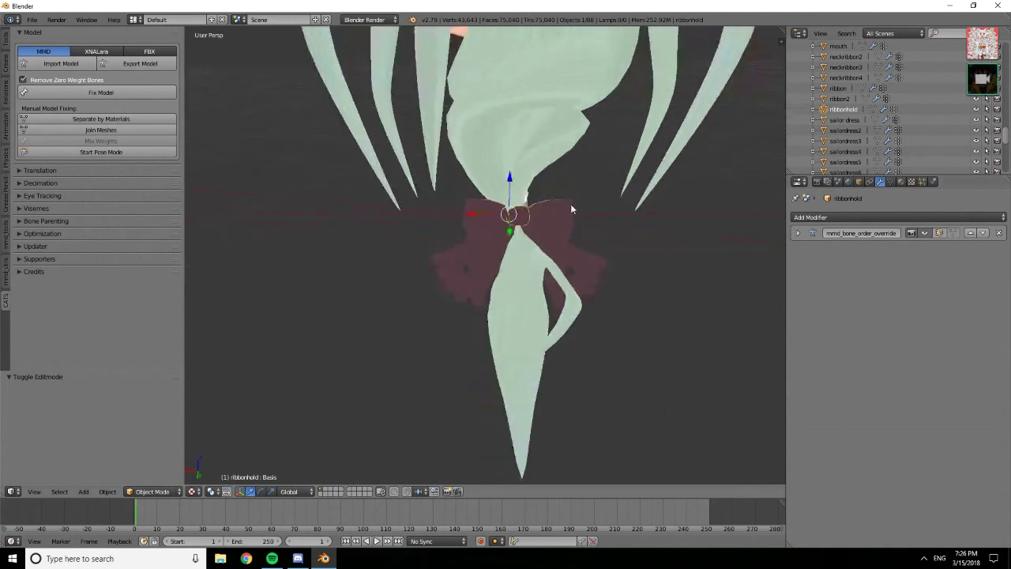
pyautogui.click(814, 109)
pyautogui.click(824, 120)
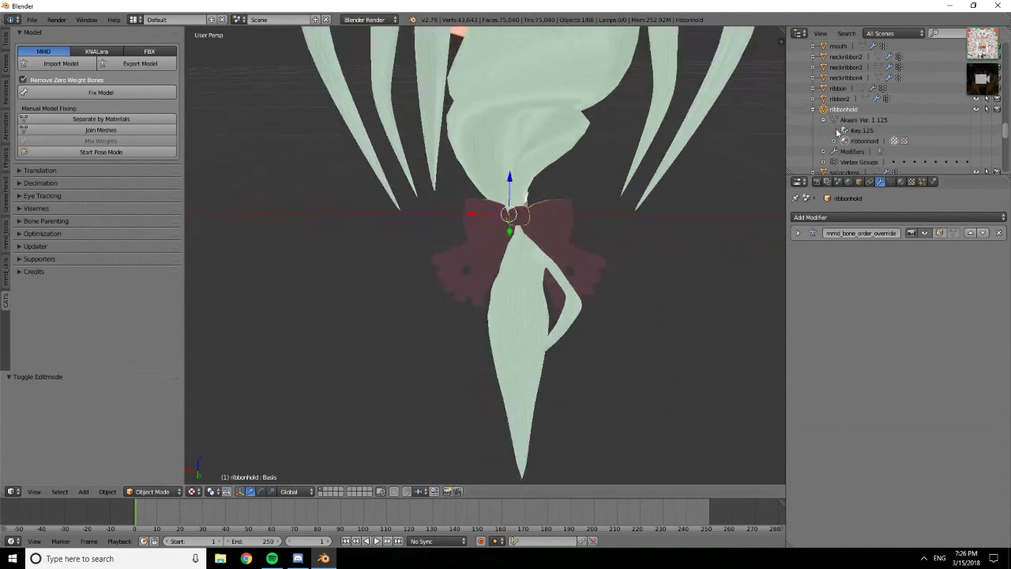
pyautogui.rightClick(869, 133)
pyautogui.click(870, 131)
# Add a Decimate modifier with a Collapse ratio of 0.3887 to ribbonhold, apply it, and collapse its Outliner entry
pyautogui.click(826, 217)
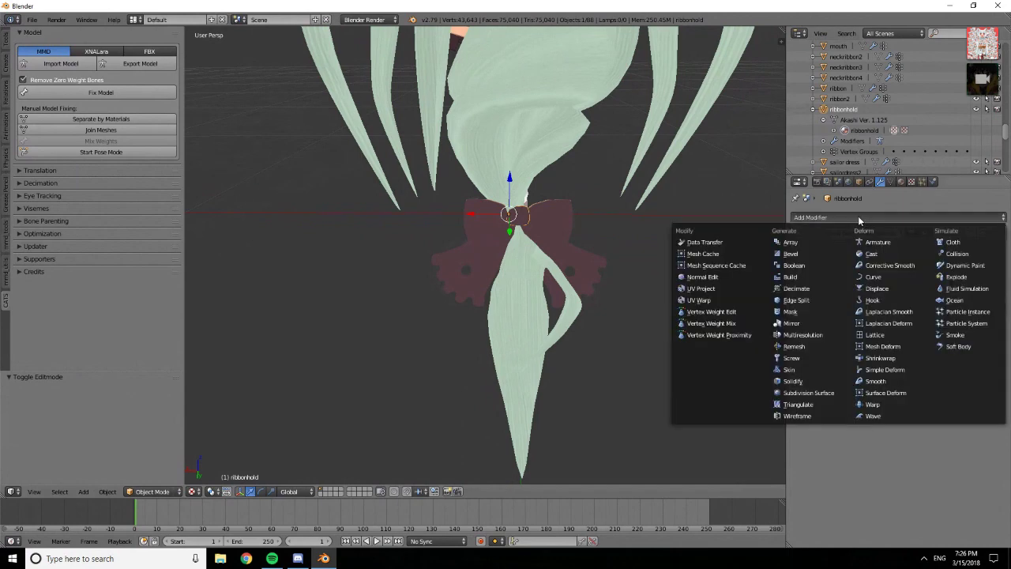
pyautogui.click(827, 289)
pyautogui.moveTo(996, 296); pyautogui.dragTo(874, 284)
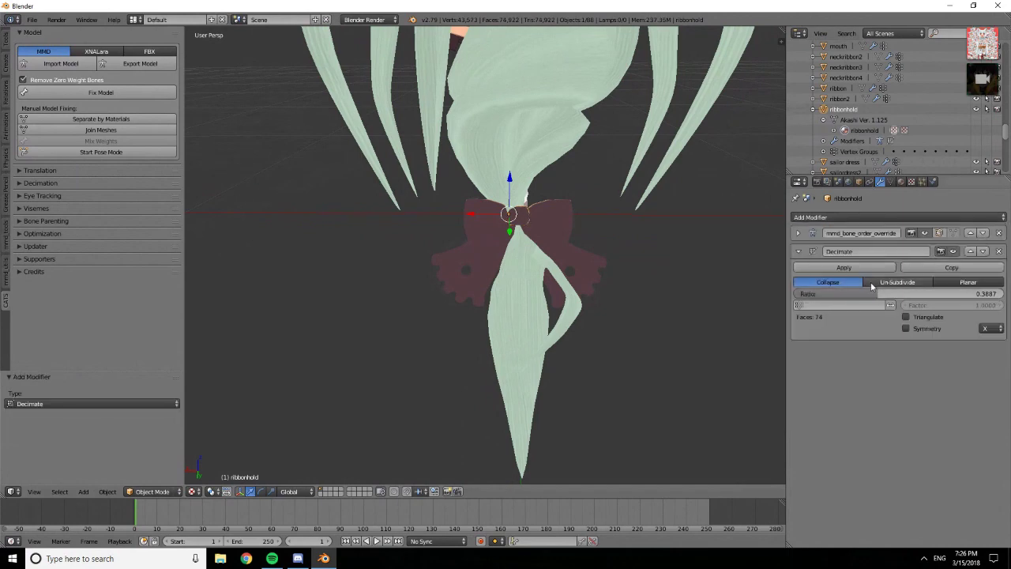
pyautogui.click(869, 268)
pyautogui.scroll(2, 666, 73)
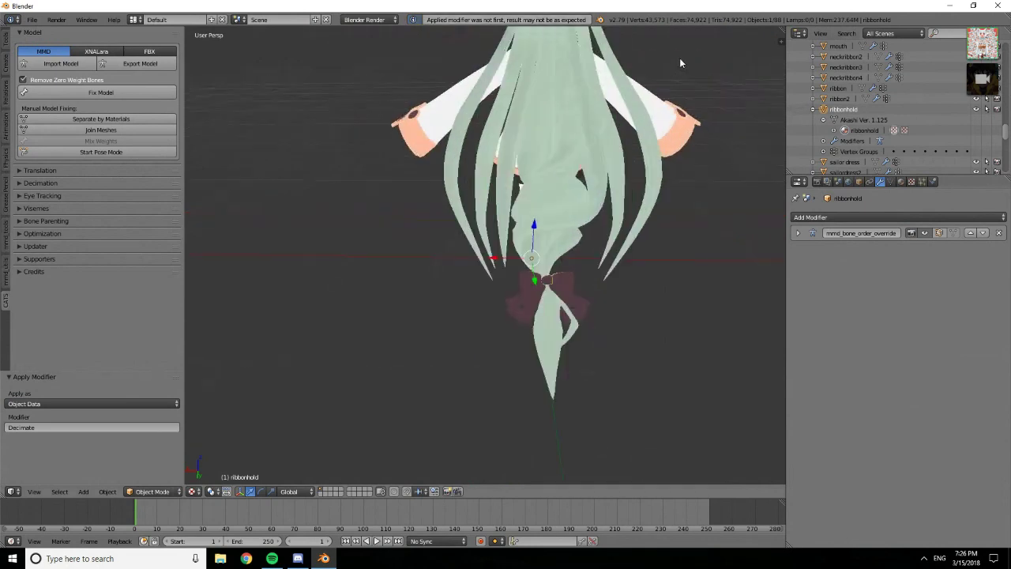
pyautogui.click(813, 110)
# Select the sailor dress mesh and examine its polygon density and shape from the front in Edit and Object Mode
pyautogui.click(844, 120)
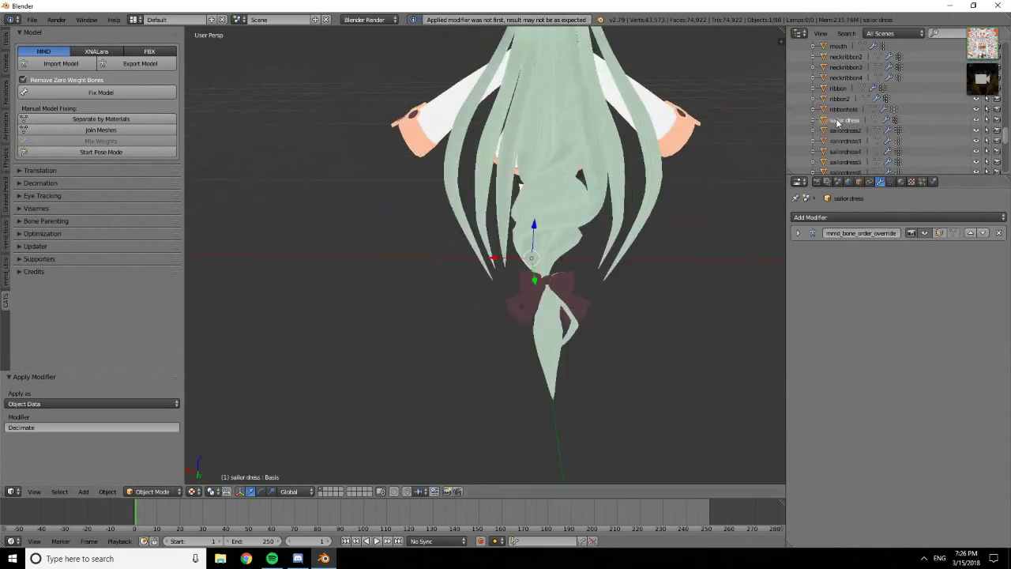
pyautogui.moveTo(688, 128); pyautogui.dragTo(599, 189, button='middle')
pyautogui.press('Tab')
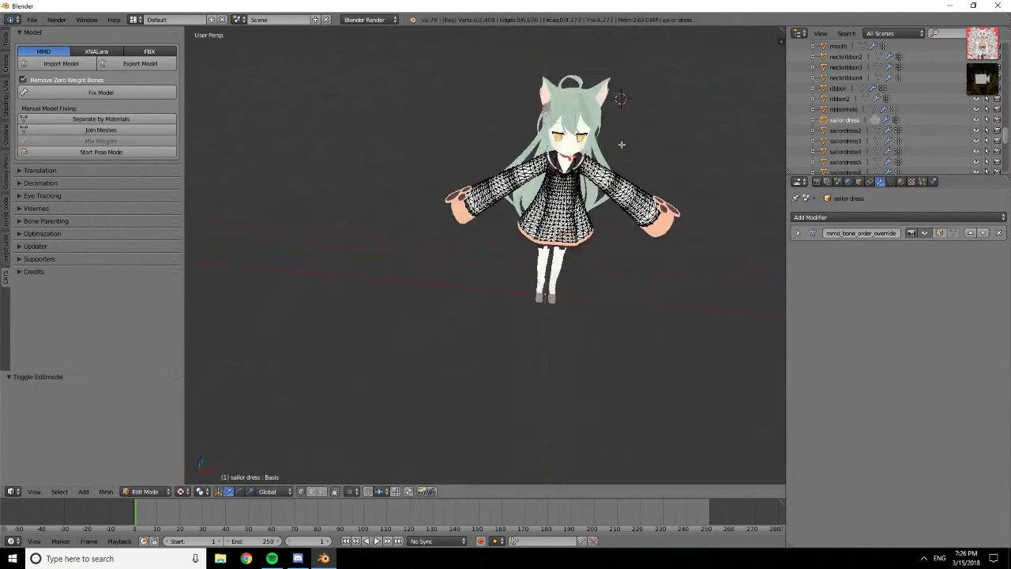
pyautogui.scroll(3, 599, 189)
pyautogui.scroll(-3, 573, 180)
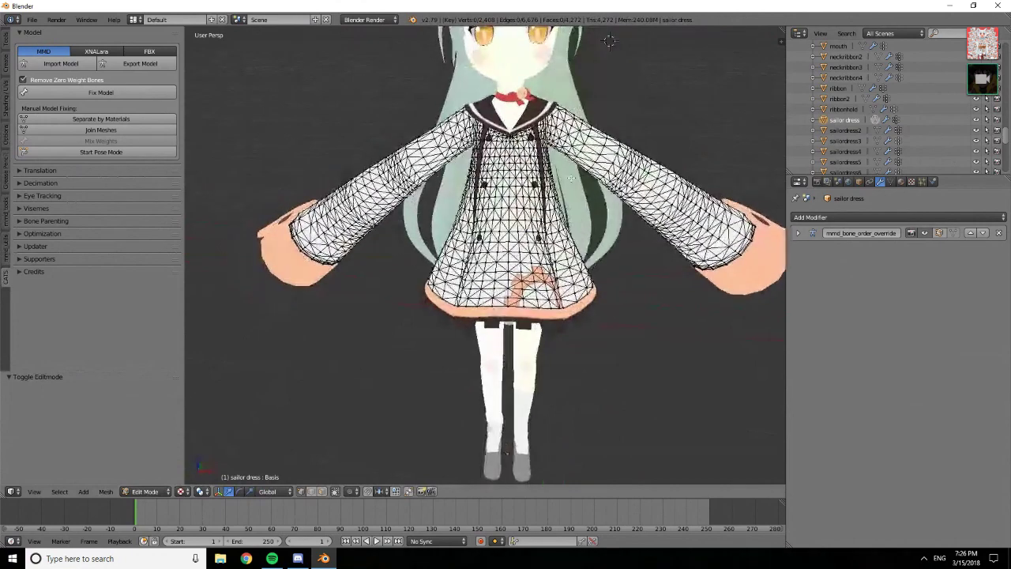
pyautogui.press('Tab')
pyautogui.press('Tab')
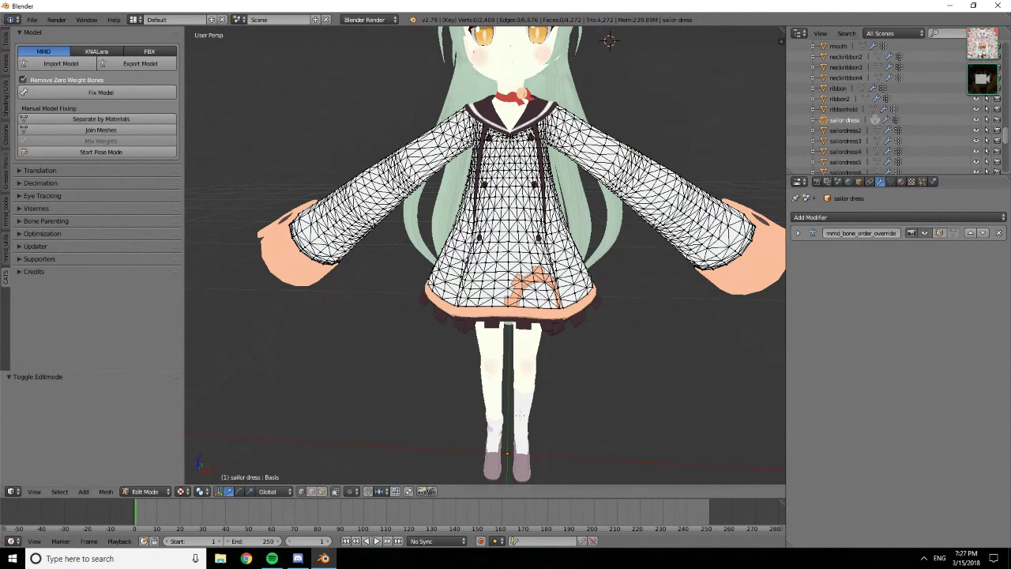
pyautogui.moveTo(366, 234)
pyautogui.mouseDown(button='middle')
pyautogui.moveTo(387, 237)
pyautogui.moveTo(418, 269)
pyautogui.moveTo(411, 237)
pyautogui.moveTo(429, 235)
pyautogui.moveTo(410, 245)
pyautogui.moveTo(377, 231)
pyautogui.mouseUp(button='middle')
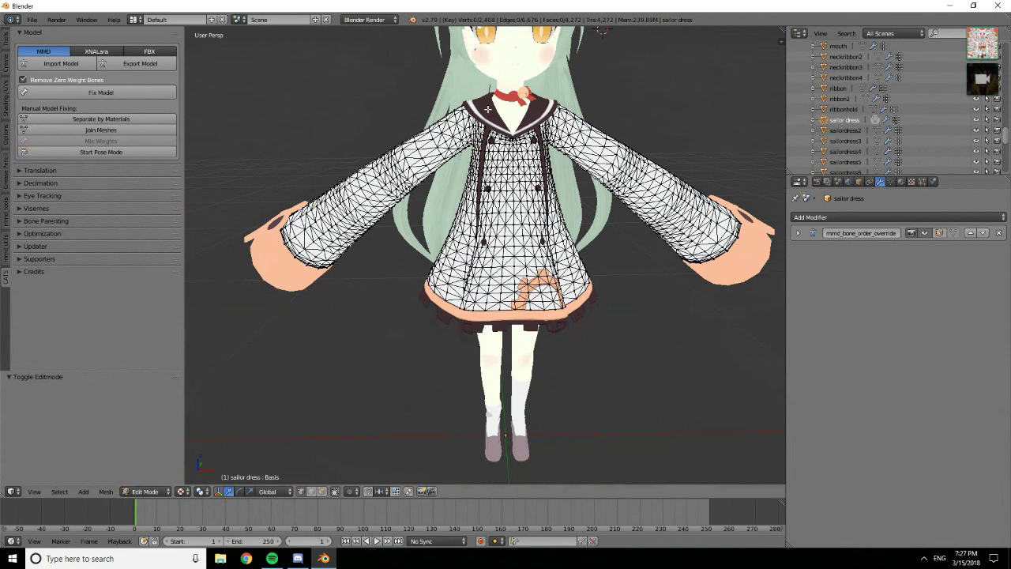
pyautogui.press('Tab')
pyautogui.press('Tab')
pyautogui.press('Tab')
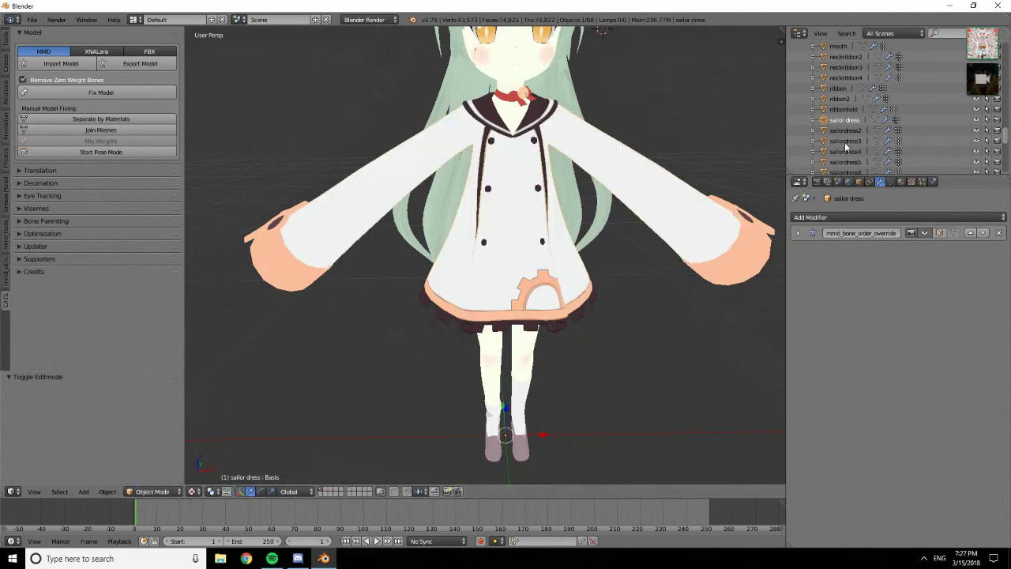
# Select the sailordress2 trim mesh, inspect its wireframe, and delete its Key.152 shape keys
pyautogui.click(850, 131)
pyautogui.press('Tab')
pyautogui.press('Tab')
pyautogui.press('Tab')
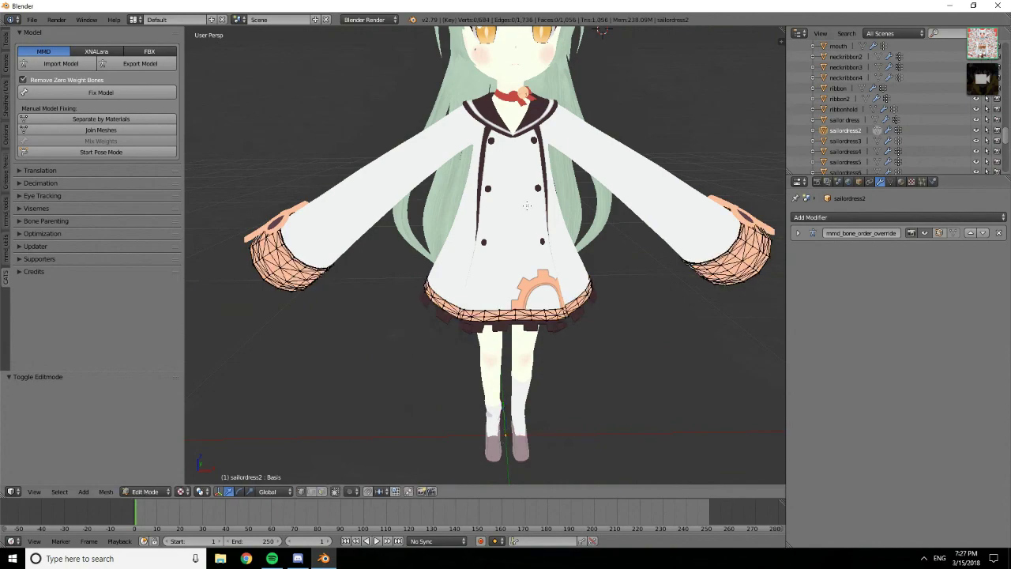
pyautogui.moveTo(431, 207); pyautogui.dragTo(395, 214, button='middle')
pyautogui.scroll(-4, 391, 215)
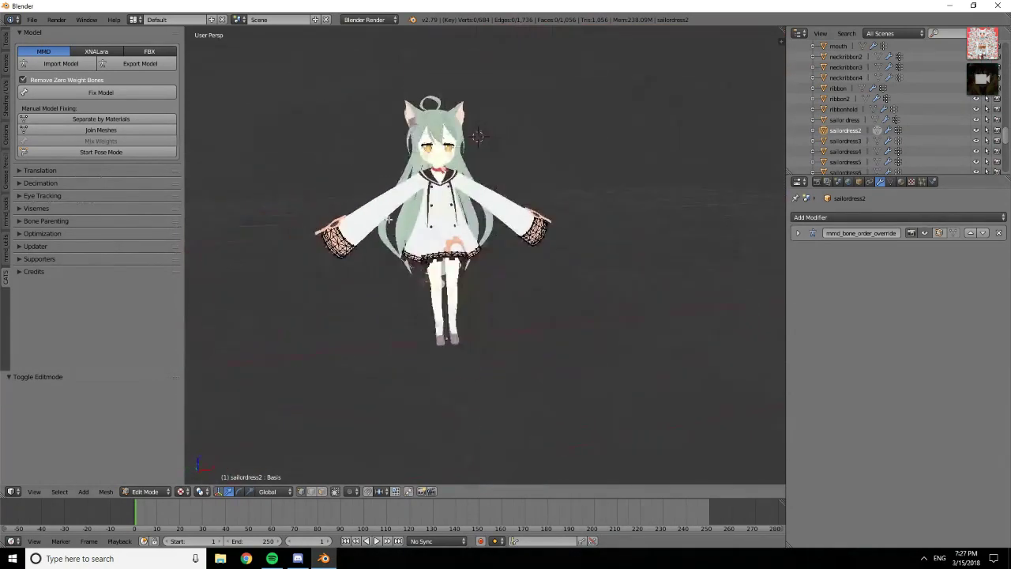
pyautogui.scroll(3, 389, 216)
pyautogui.click(813, 130)
pyautogui.click(824, 141)
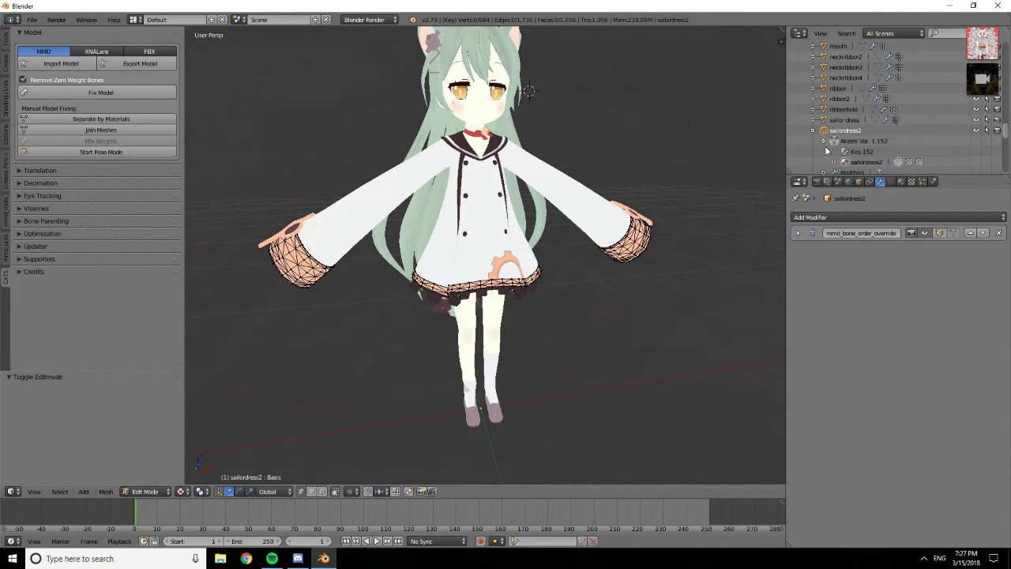
# Add a Decimate modifier to sailordress2, lower its Collapse ratio in Object Mode, and apply it
pyautogui.click(837, 218)
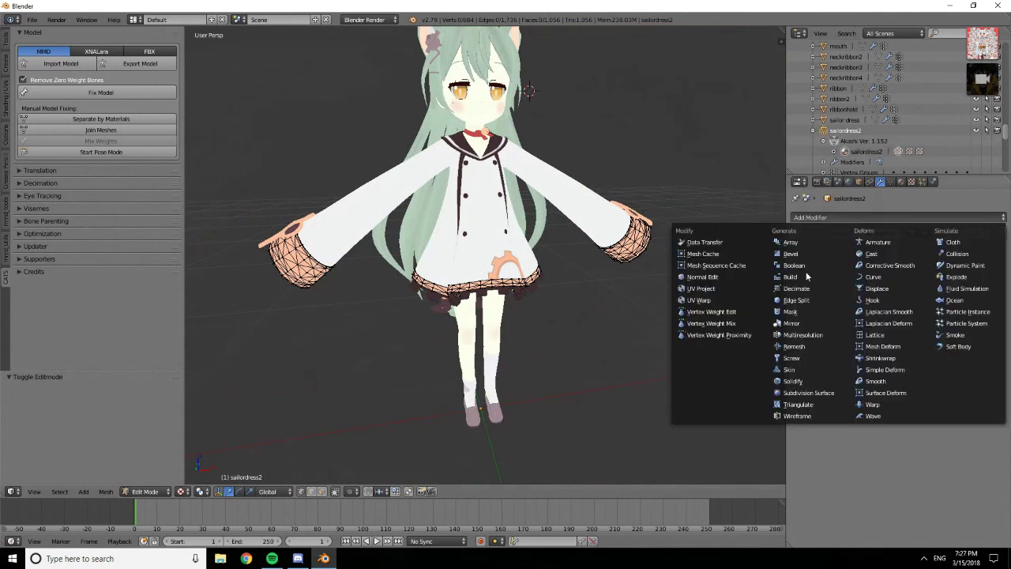
pyautogui.click(805, 290)
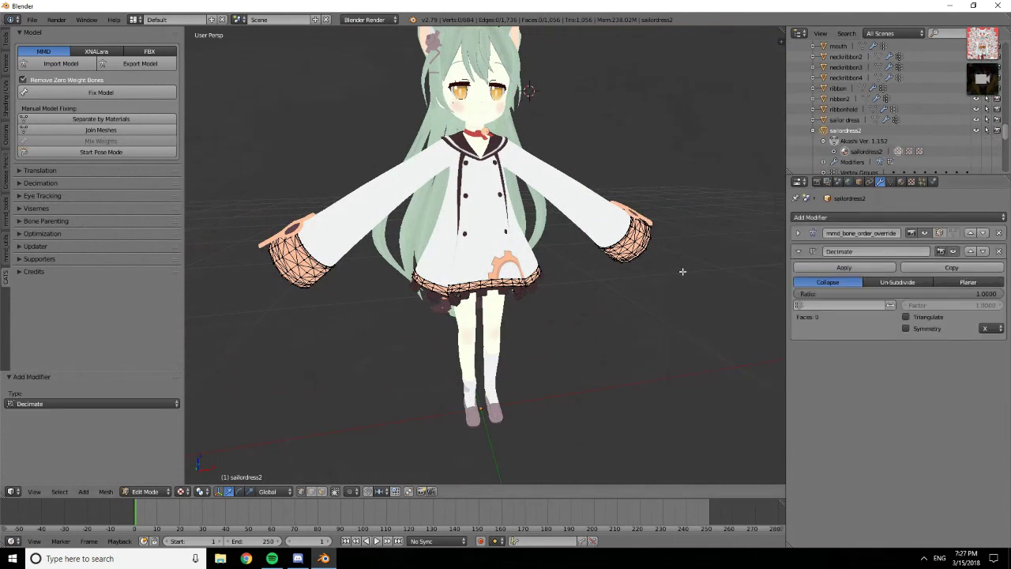
pyautogui.press('Tab')
pyautogui.moveTo(996, 297); pyautogui.dragTo(865, 293)
pyautogui.moveTo(474, 229)
pyautogui.mouseDown(button='middle')
pyautogui.moveTo(583, 228)
pyautogui.moveTo(627, 245)
pyautogui.moveTo(474, 231)
pyautogui.mouseUp(button='middle')
pyautogui.click(821, 267)
pyautogui.click(813, 129)
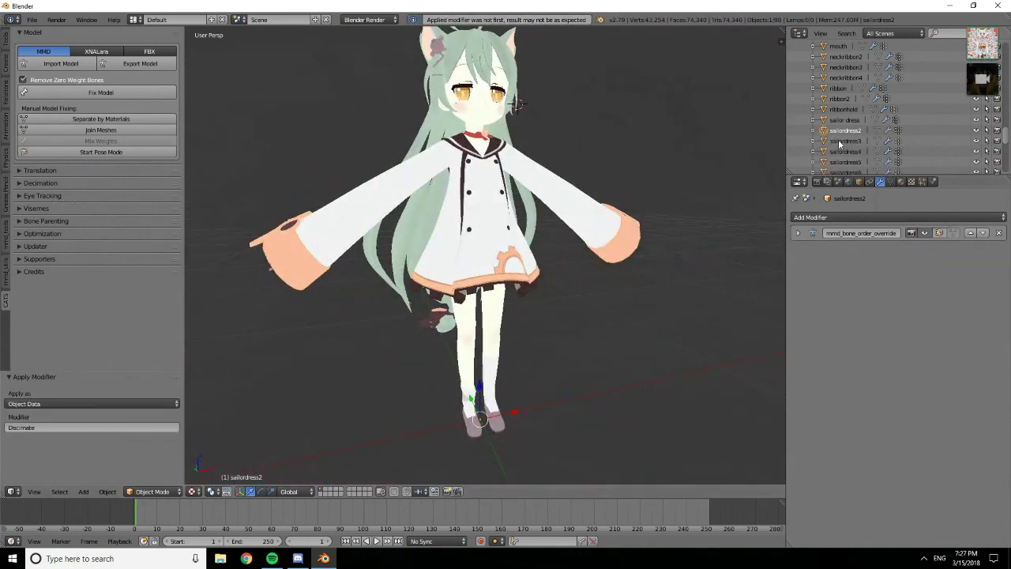
# Select the sailordress3 sleeve lining mesh and add a Decimate modifier with a Collapse ratio of 0.7187
pyautogui.click(843, 140)
pyautogui.press('Tab')
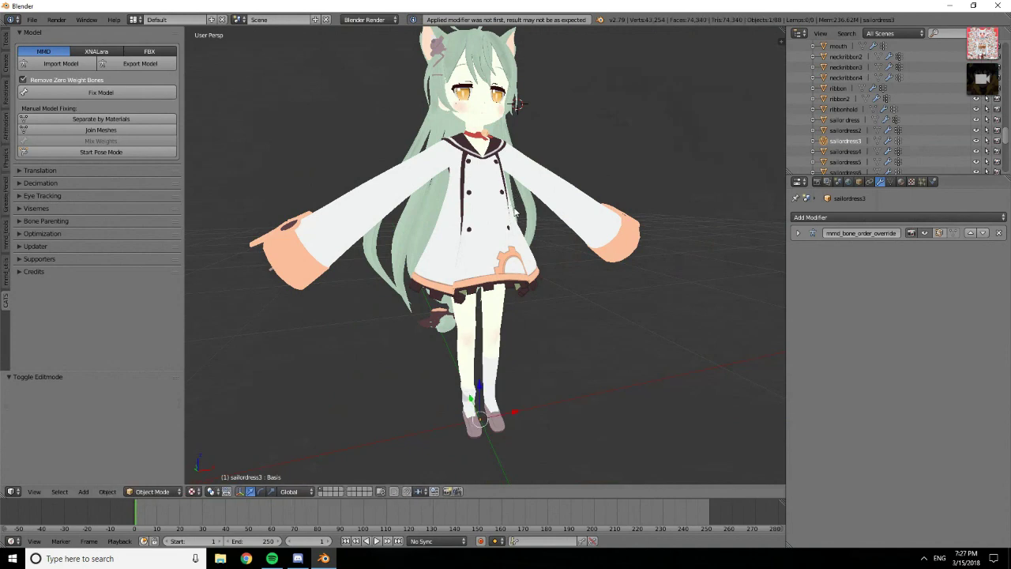
pyautogui.moveTo(516, 200); pyautogui.dragTo(614, 243, button='middle')
pyautogui.press('Tab')
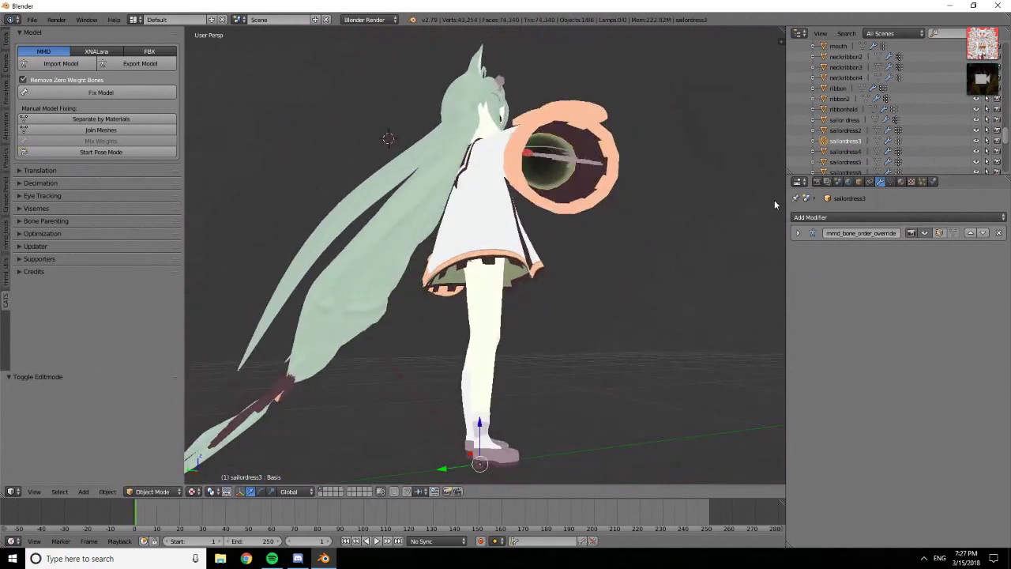
pyautogui.click(815, 217)
pyautogui.click(807, 290)
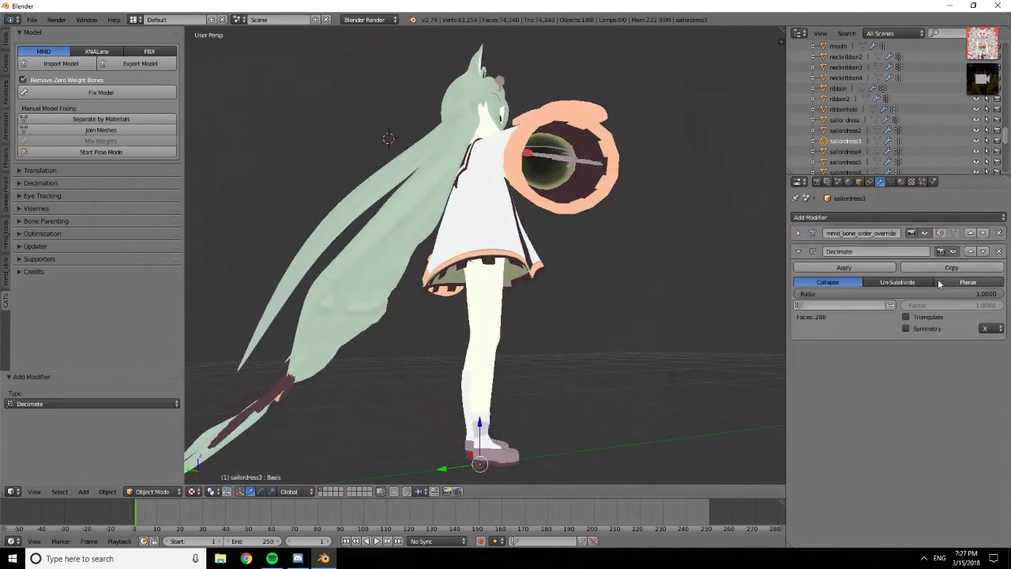
pyautogui.moveTo(983, 294); pyautogui.dragTo(881, 295)
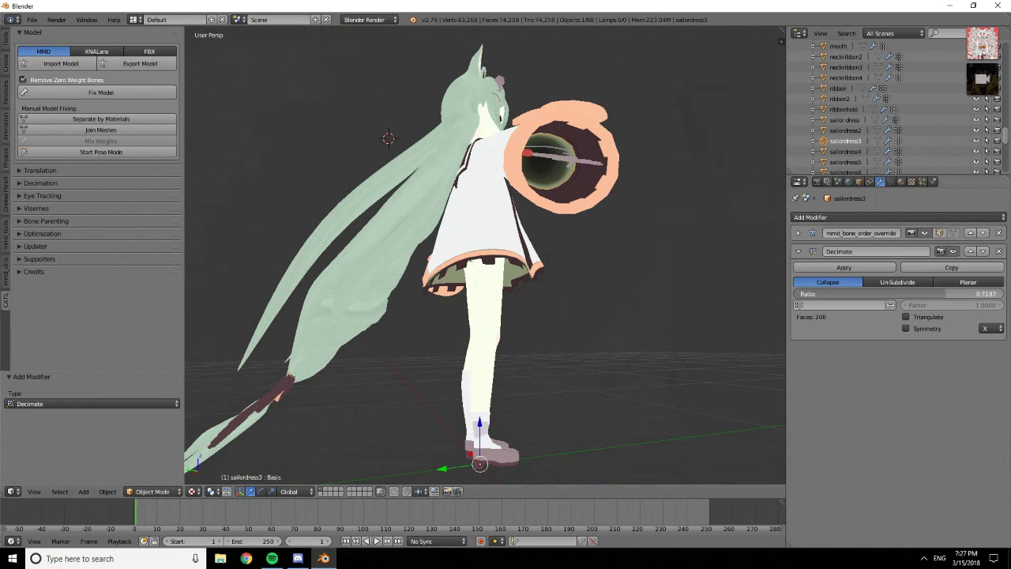
# Check the decimated sailordress3 sleeve lining from other angles and try to apply its Decimate modifier
pyautogui.press('KP_4')
pyautogui.press('KP_4')
pyautogui.press('KP_4')
pyautogui.press('KP_4')
pyautogui.press('KP_4')
pyautogui.click(816, 271)
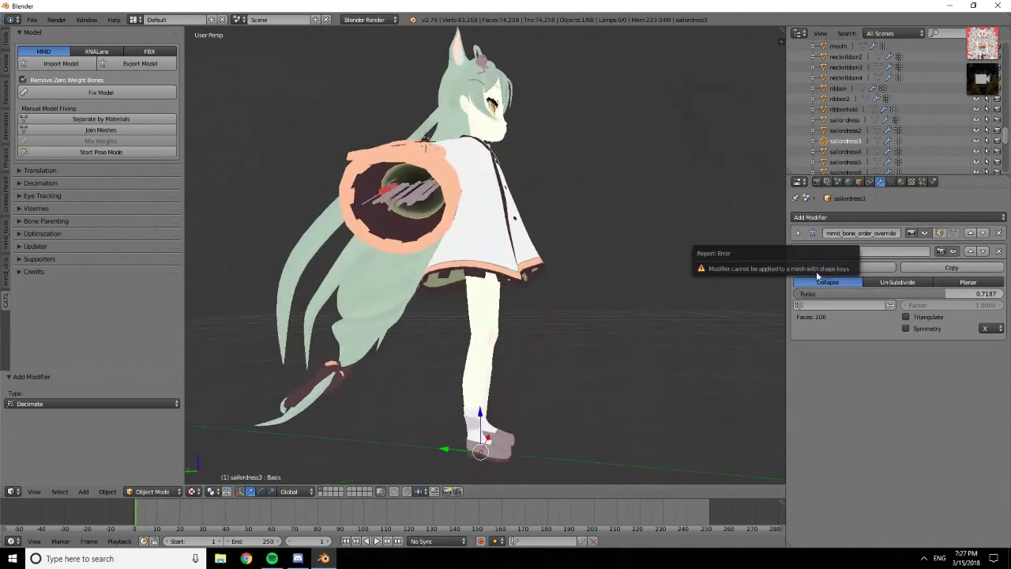
# Delete the Key.151 shape keys from sailordress3, apply its Decimate modifier, and collapse its Outliner entry
pyautogui.click(813, 141)
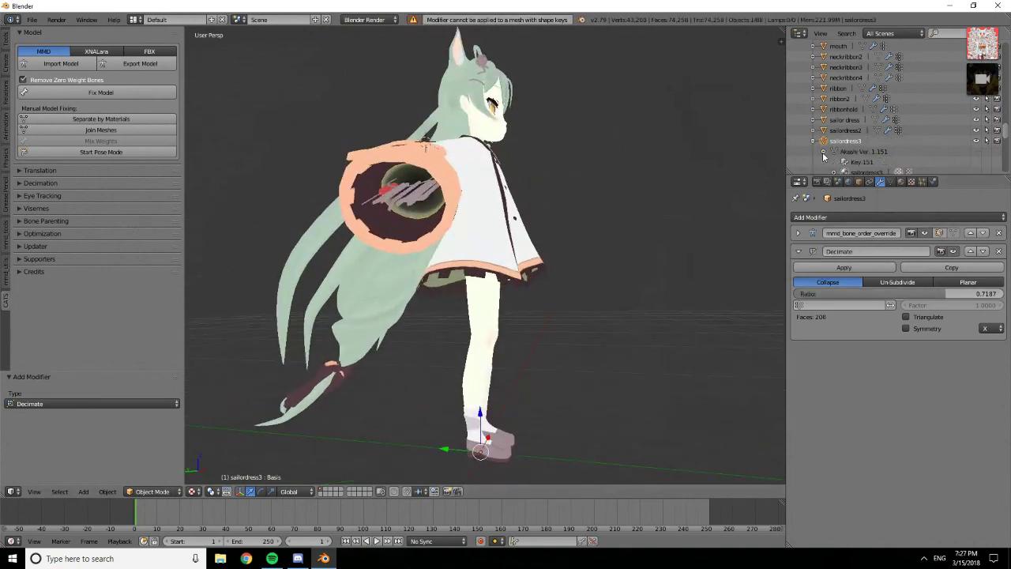
pyautogui.rightClick(825, 161)
pyautogui.click(821, 160)
pyautogui.click(842, 267)
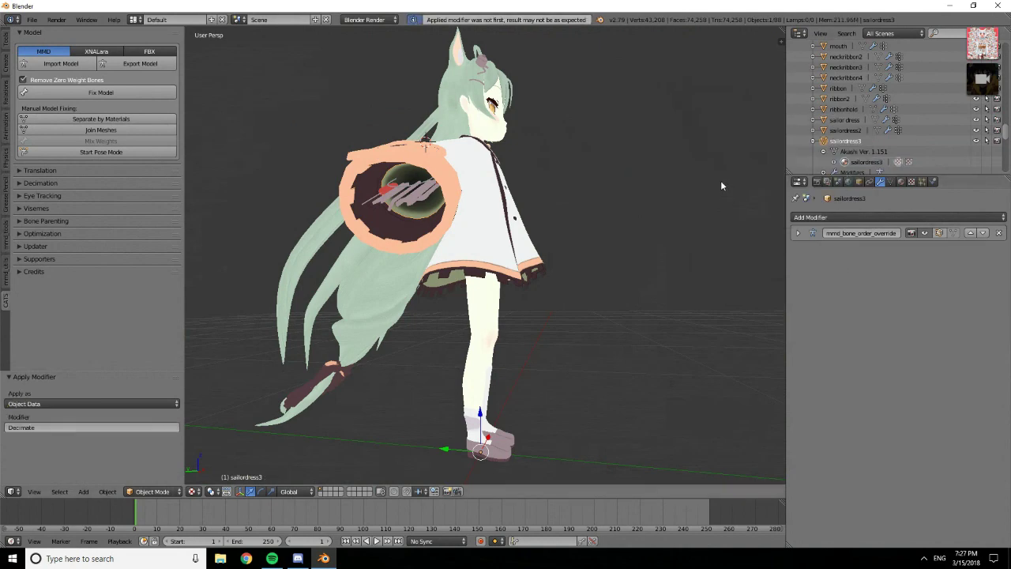
pyautogui.moveTo(721, 187); pyautogui.dragTo(628, 217, button='middle')
pyautogui.click(813, 141)
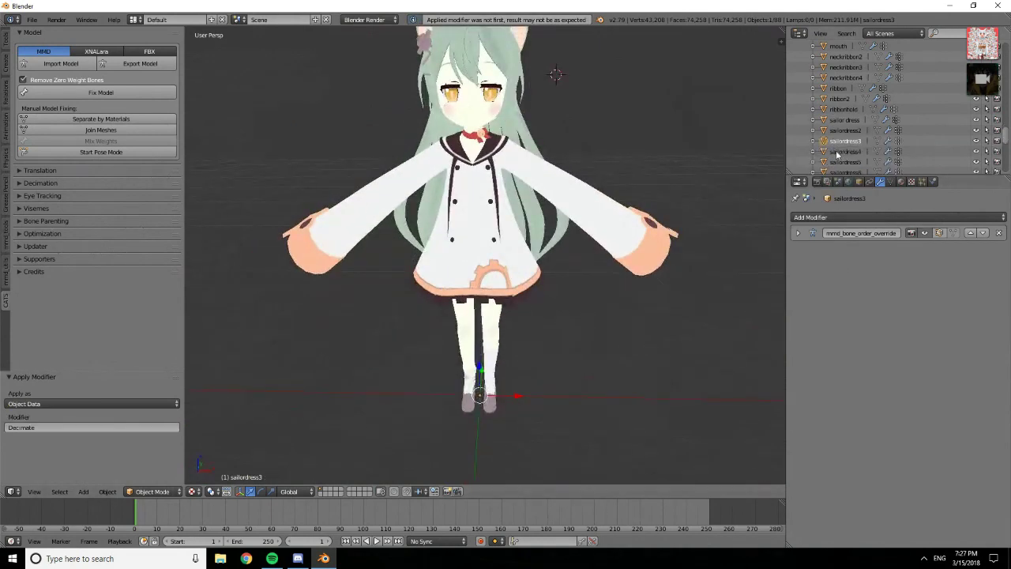
# Examine the polygon density of the sailordress4 and sailordress5 meshes in Edit Mode, returning to Object Mode after each
pyautogui.click(844, 151)
pyautogui.press('Tab')
pyautogui.moveTo(447, 225); pyautogui.dragTo(553, 190, button='middle')
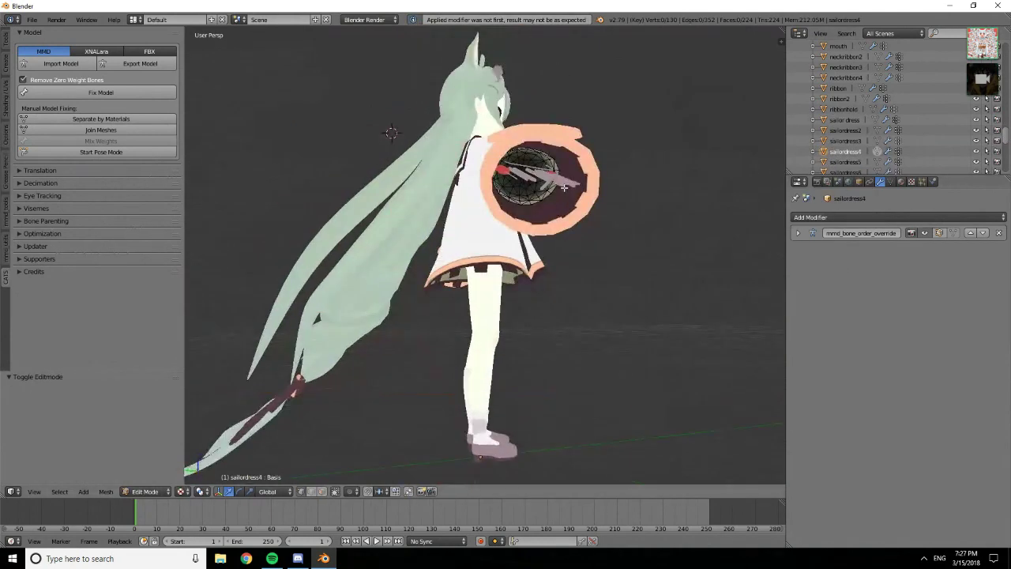
pyautogui.scroll(5, 539, 183)
pyautogui.scroll(-4, 540, 182)
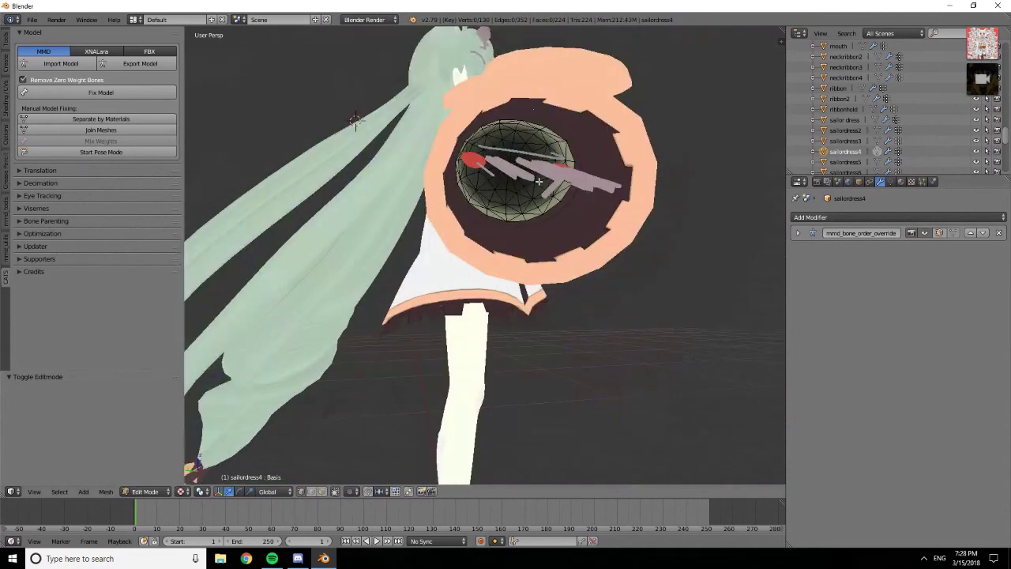
pyautogui.press('Tab')
pyautogui.moveTo(548, 183); pyautogui.dragTo(775, 186, button='middle')
pyautogui.click(840, 162)
pyautogui.press('Tab')
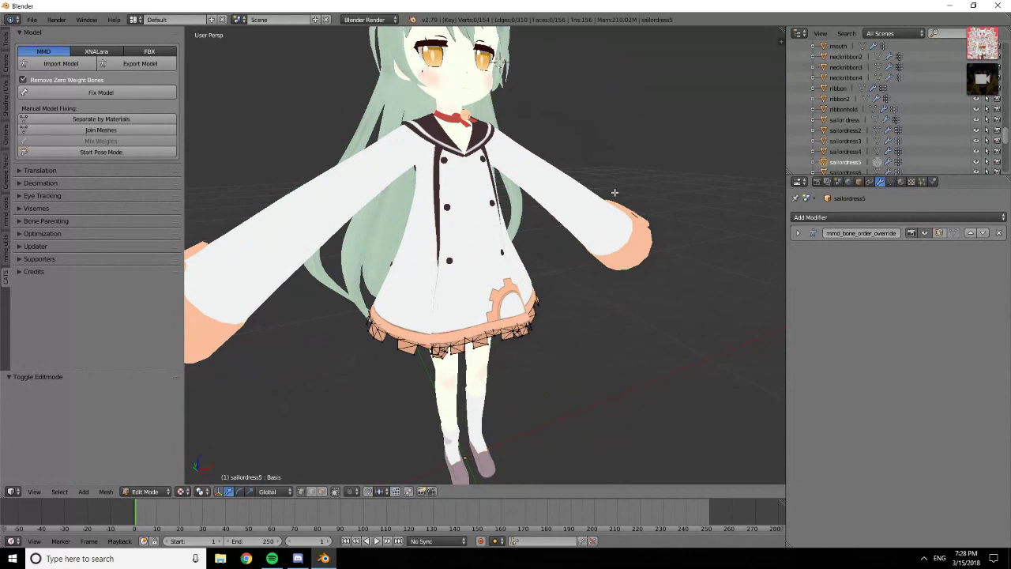
pyautogui.scroll(-4, 525, 231)
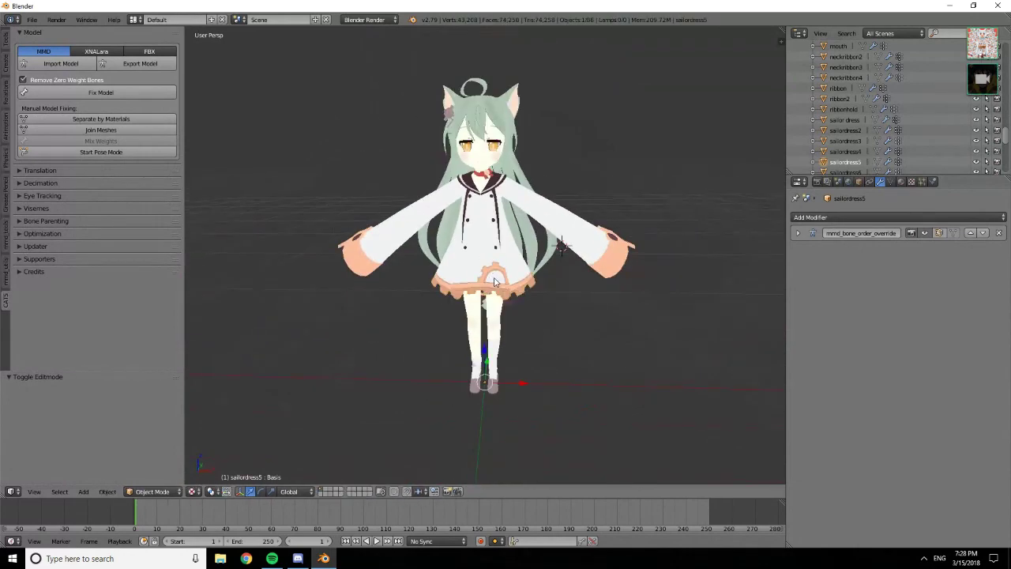
pyautogui.scroll(2, 561, 246)
pyautogui.press('Tab')
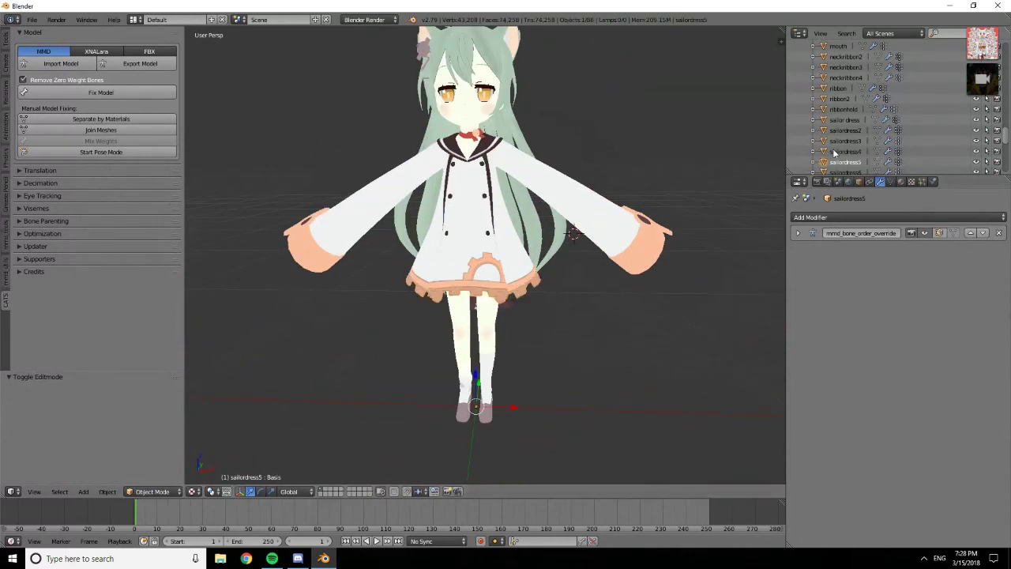
# Select the sailordress6 mesh, inspect its wireframe under the skirt, and delete its Key.147 shape keys
pyautogui.scroll(-2, 846, 119)
pyautogui.click(838, 111)
pyautogui.press('Tab')
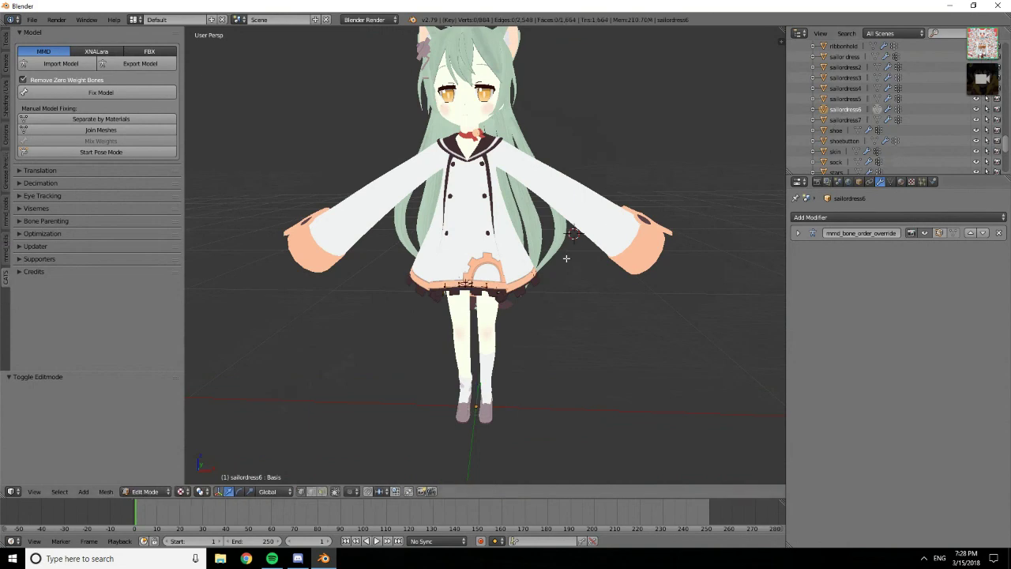
pyautogui.moveTo(525, 286); pyautogui.dragTo(779, 193, button='middle')
pyautogui.click(813, 109)
pyautogui.click(823, 119)
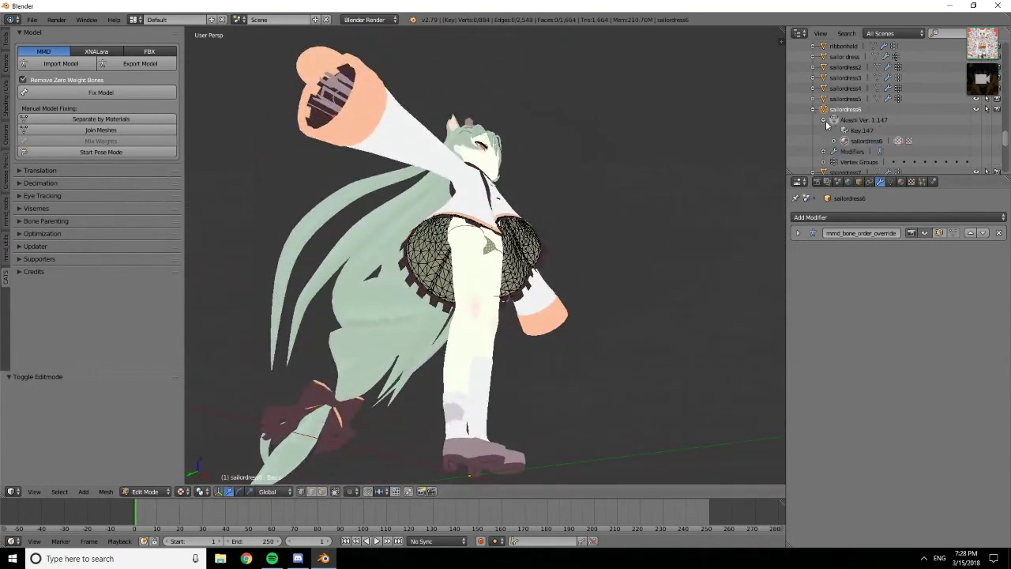
pyautogui.rightClick(861, 137)
pyautogui.click(861, 131)
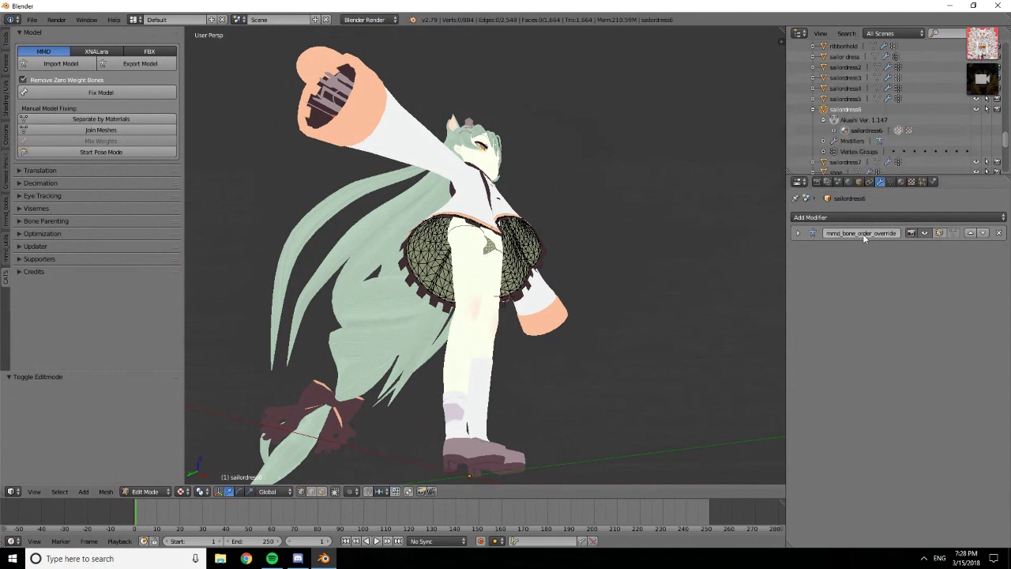
# Add a Decimate modifier to sailordress6 and lower its Collapse ratio to 0.3120 in Object Mode
pyautogui.click(862, 218)
pyautogui.click(797, 290)
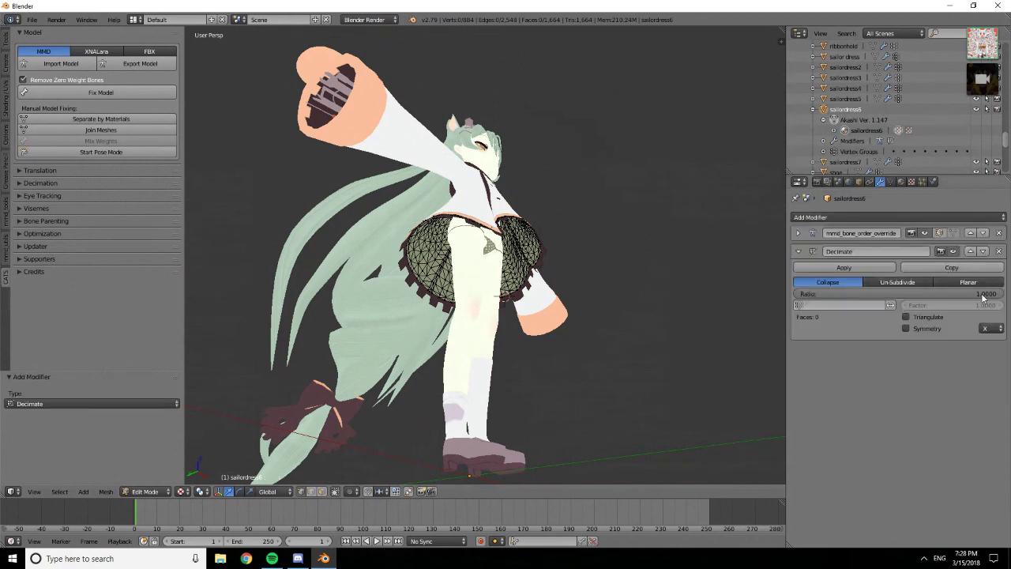
pyautogui.press('Tab')
pyautogui.moveTo(1000, 295); pyautogui.dragTo(827, 294)
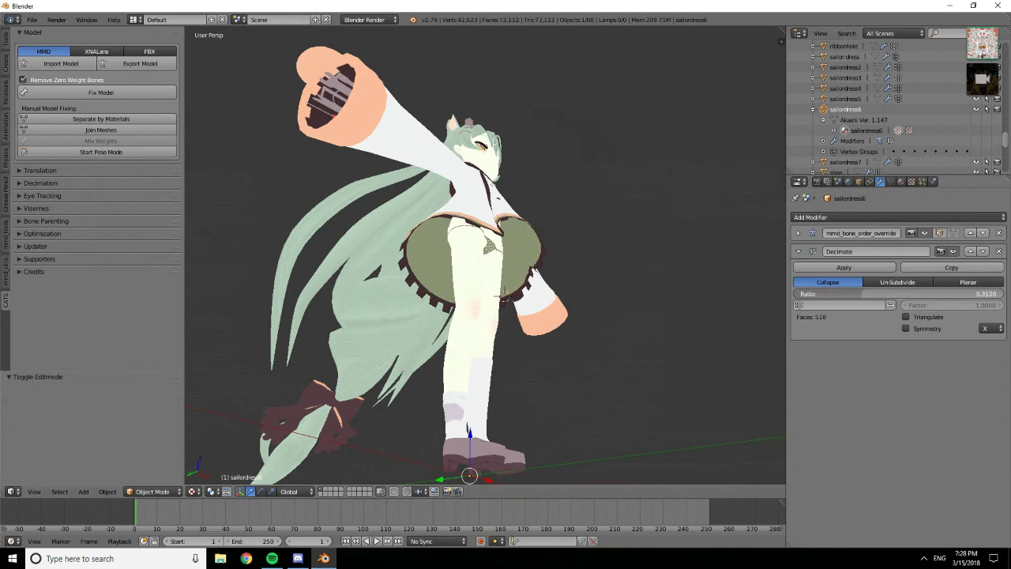
# Apply the Decimate modifier to sailordress6 with a collapse ratio of about 0.25
pyautogui.moveTo(748, 289); pyautogui.dragTo(538, 276, button='middle')
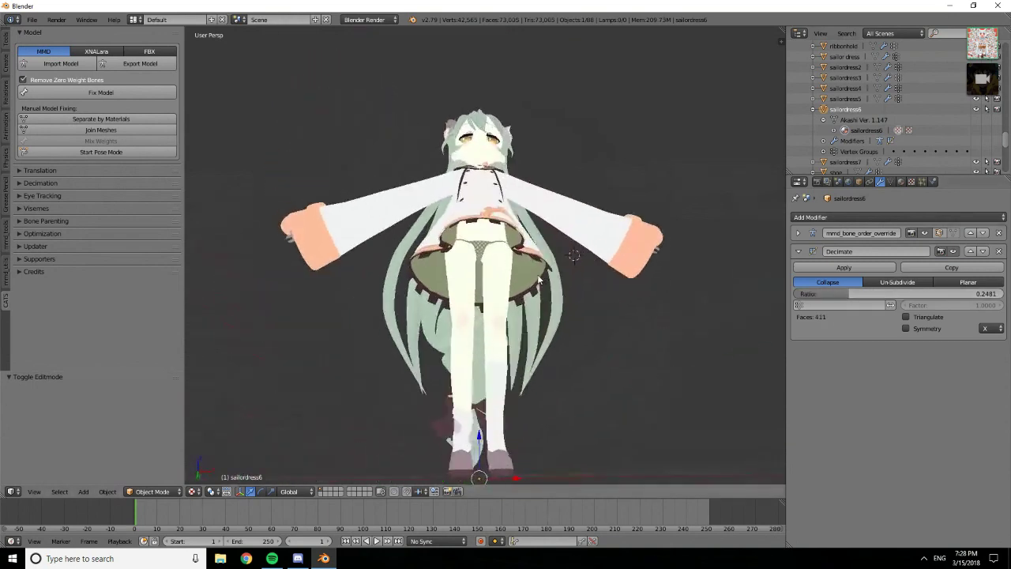
pyautogui.click(819, 268)
pyautogui.click(815, 111)
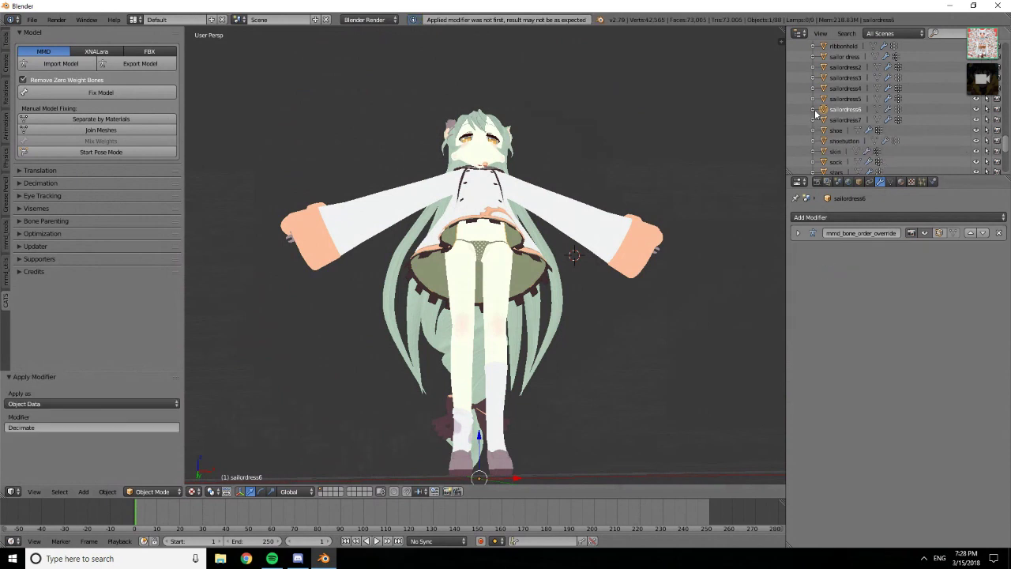
# Examine the sailordress7 and shoe meshes in Edit Mode to see which parts of the model they cover
pyautogui.click(843, 120)
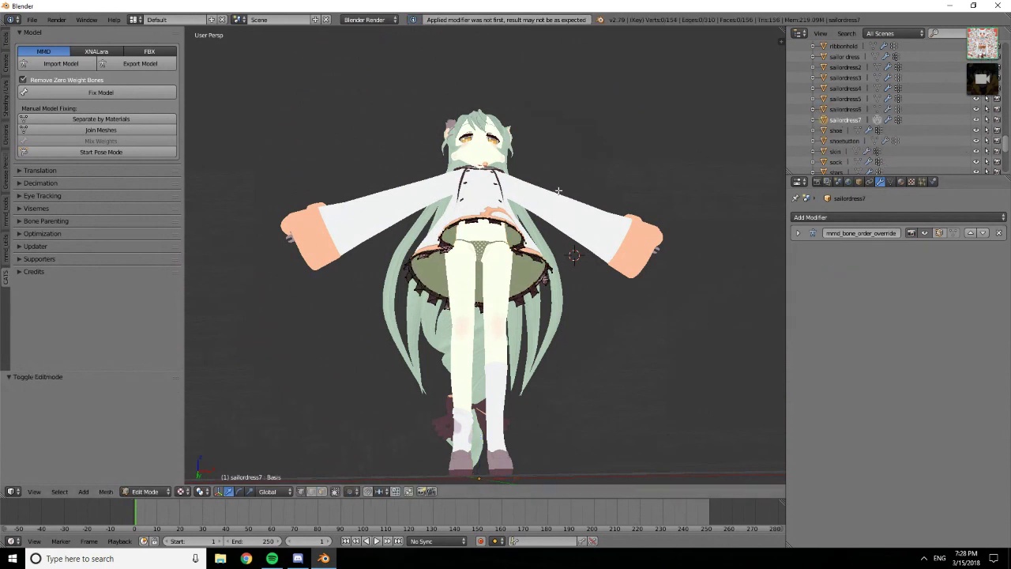
pyautogui.moveTo(555, 202); pyautogui.dragTo(534, 261, button='middle')
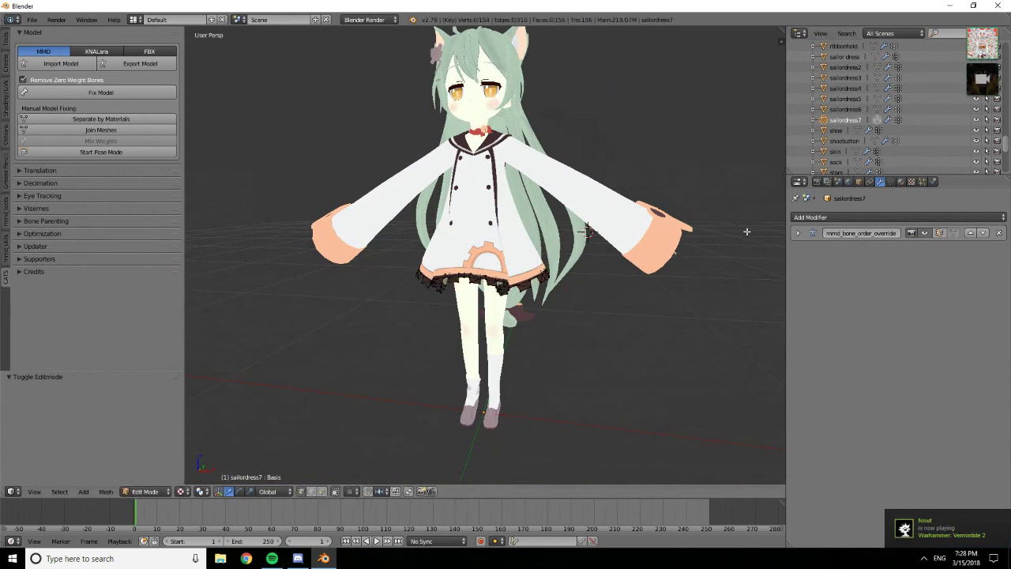
pyautogui.press('Tab')
pyautogui.click(814, 120)
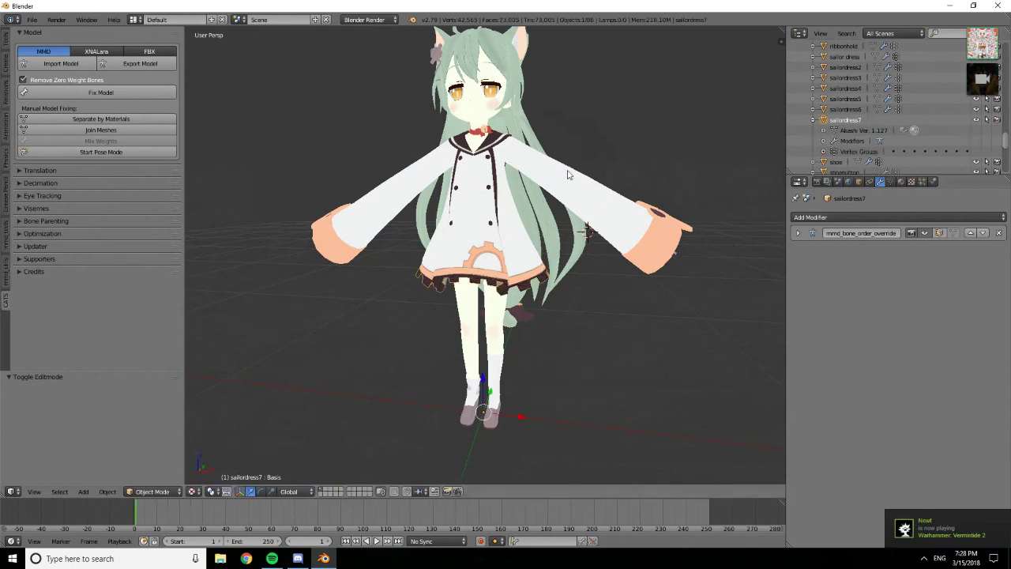
pyautogui.press('Tab')
pyautogui.press('Tab')
pyautogui.click(814, 120)
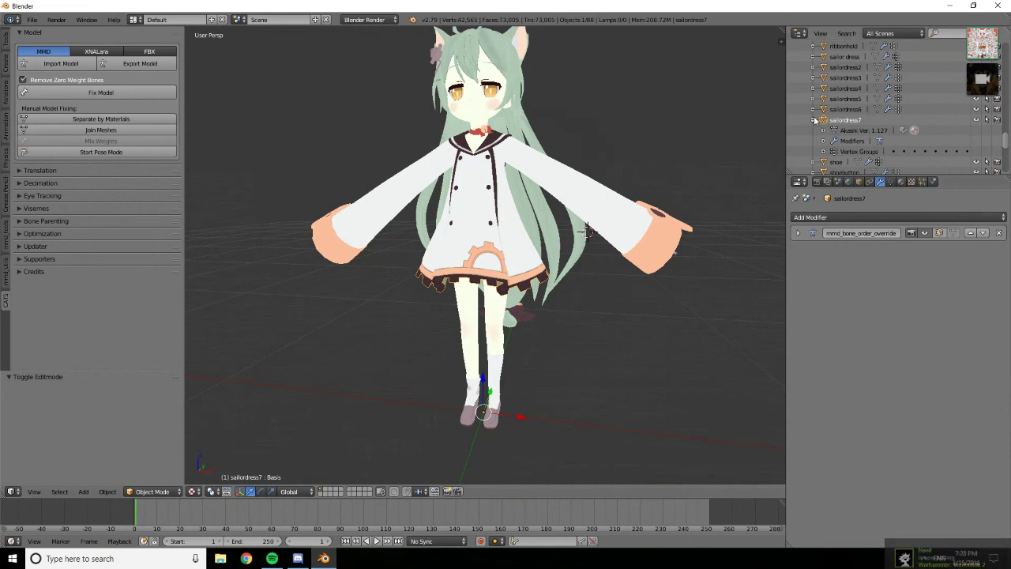
pyautogui.click(836, 130)
pyautogui.press('Tab')
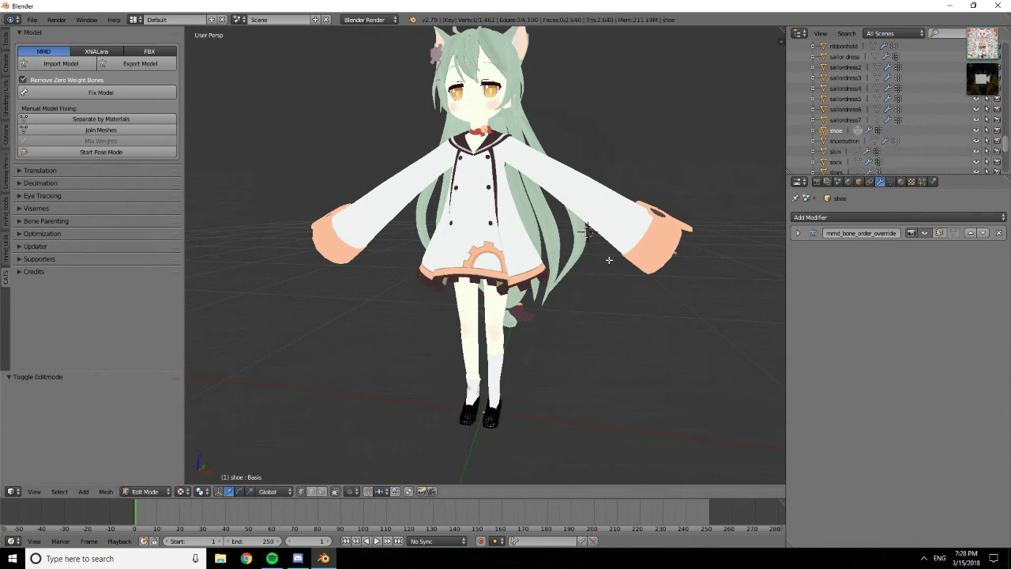
pyautogui.press('Tab')
# Examine the shoebutton mesh on the shoes up close in Edit Mode
pyautogui.click(843, 141)
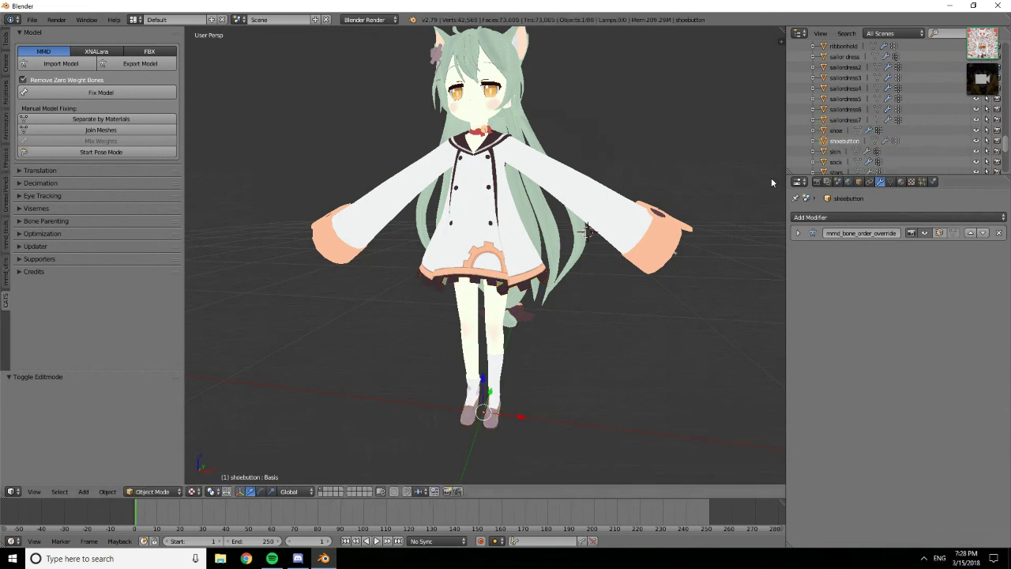
pyautogui.press('Tab')
pyautogui.scroll(3, 499, 414)
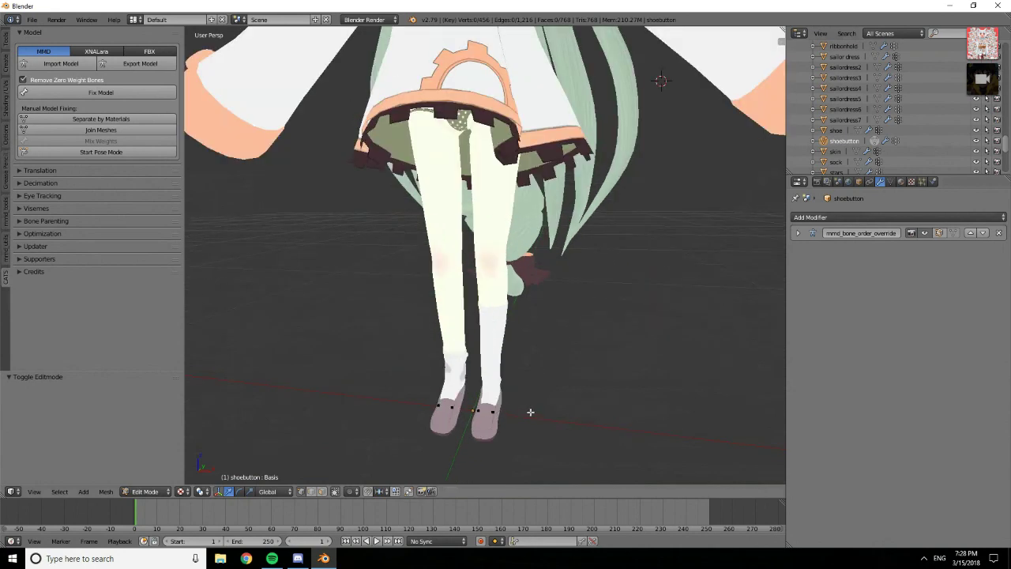
pyautogui.moveTo(531, 411); pyautogui.dragTo(510, 370, button='middle')
pyautogui.scroll(-3, 545, 439)
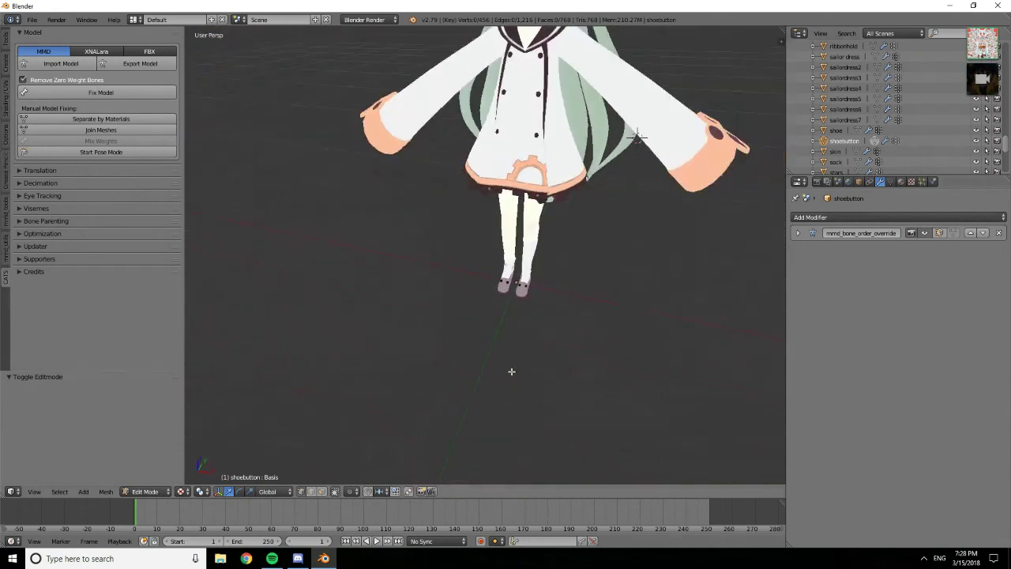
pyautogui.scroll(12, 514, 355)
pyautogui.moveTo(503, 235); pyautogui.dragTo(482, 256, button='middle')
pyautogui.press('Tab')
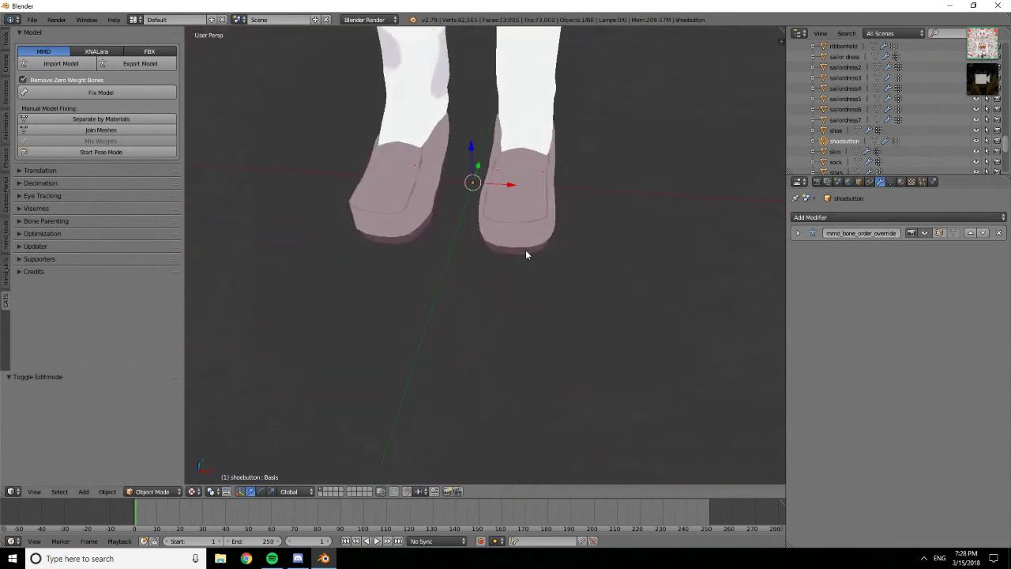
pyautogui.press('Tab')
# Remove the shape keys from shoebutton and apply a Decimate modifier with a collapse ratio of about 0.17
pyautogui.click(813, 141)
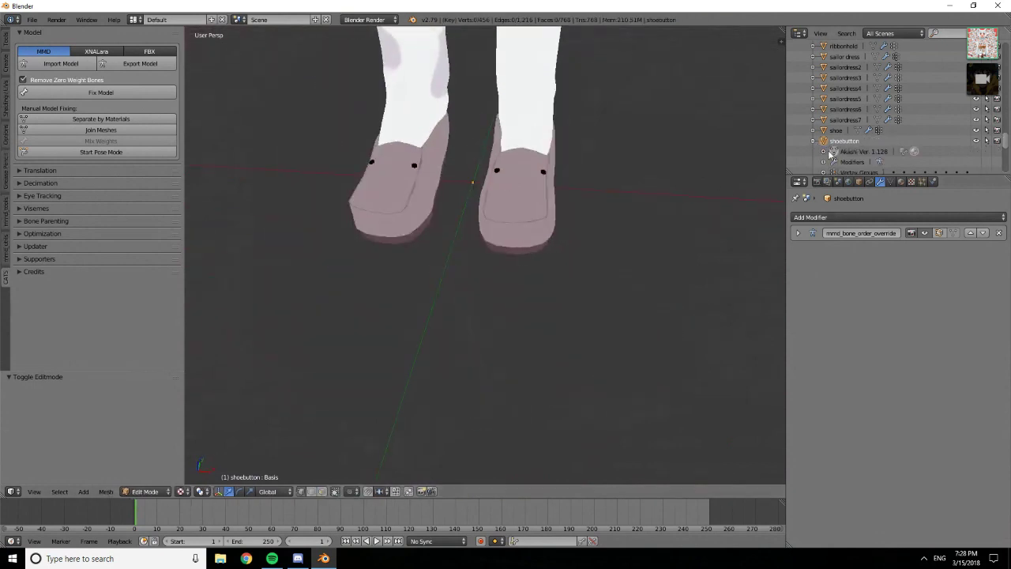
pyautogui.press('Tab')
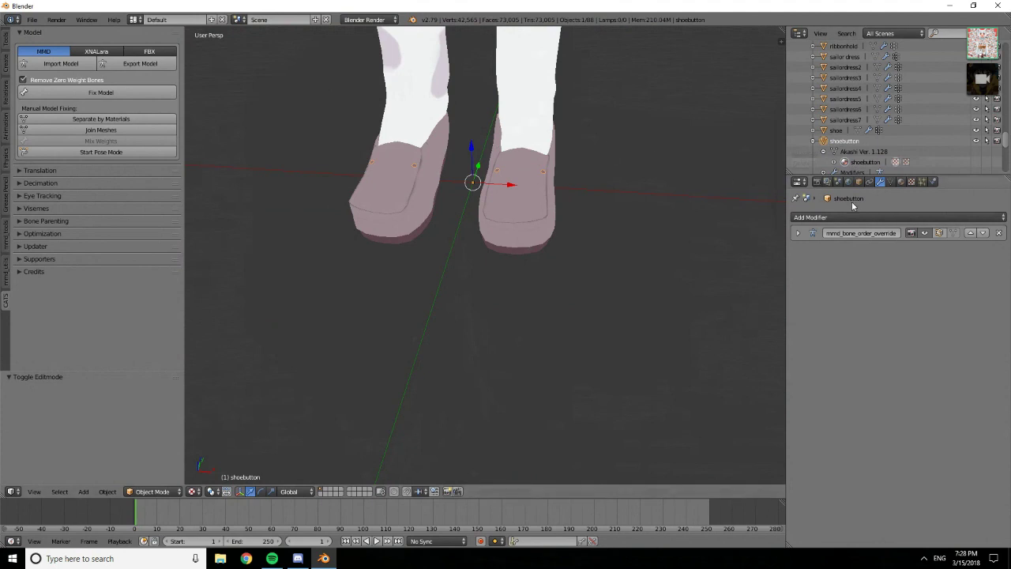
pyautogui.scroll(-3, 876, 148)
pyautogui.click(875, 217)
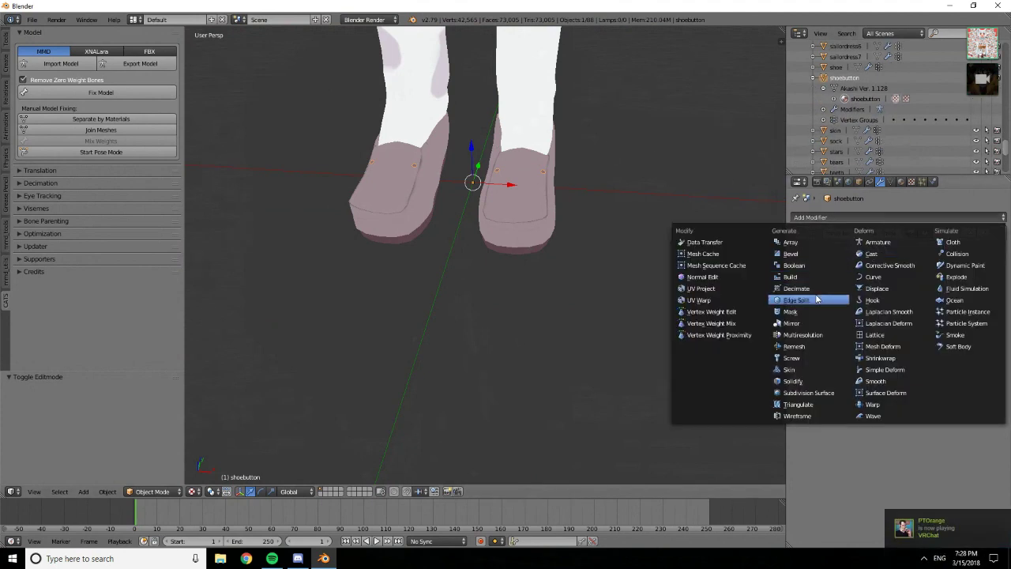
pyautogui.click(809, 299)
pyautogui.moveTo(1002, 294); pyautogui.dragTo(829, 294)
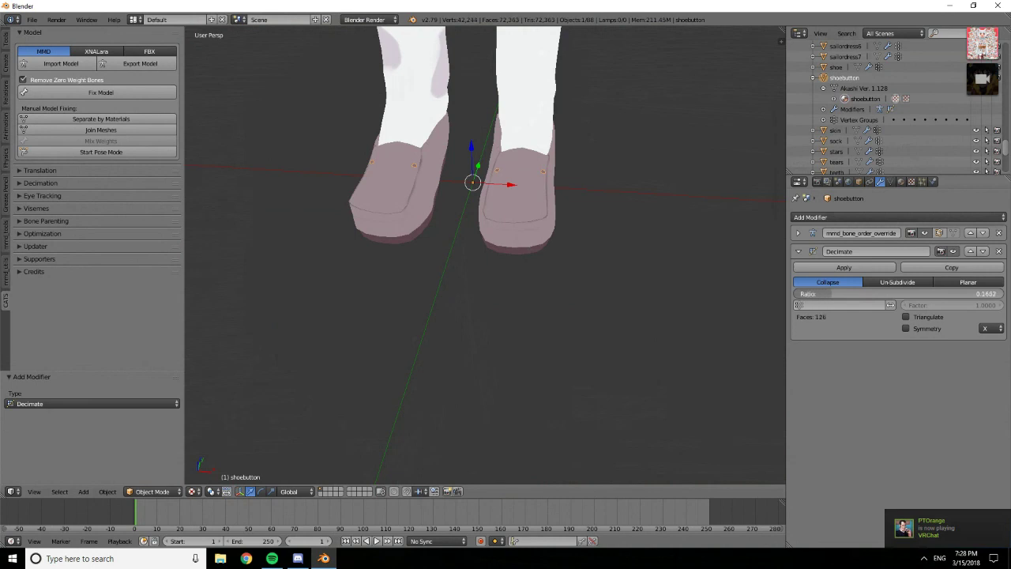
pyautogui.click(839, 269)
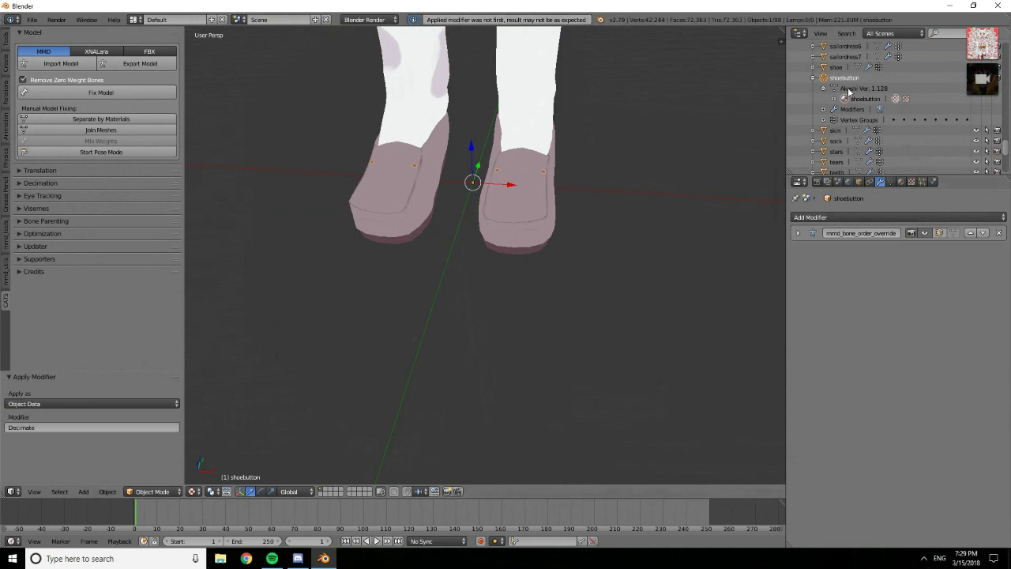
pyautogui.click(815, 78)
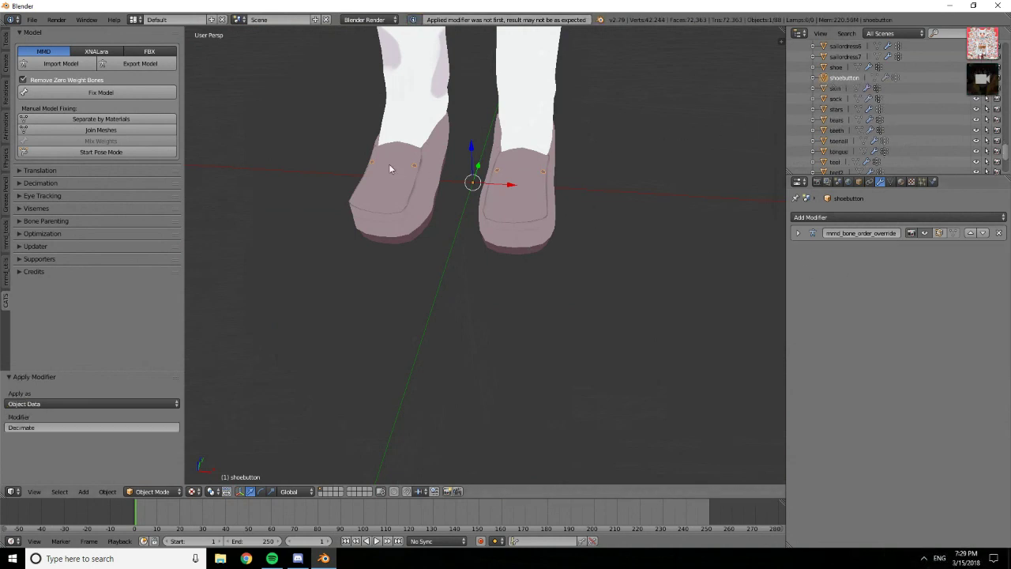
# Delete the shoebutton object from the scene
pyautogui.moveTo(419, 176); pyautogui.dragTo(553, 169, button='middle')
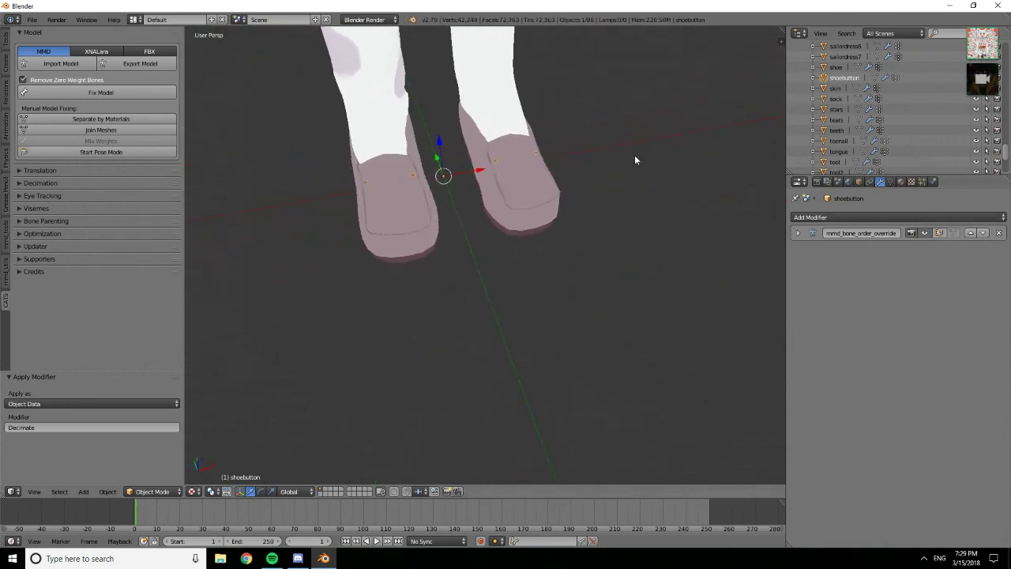
pyautogui.rightClick(841, 78)
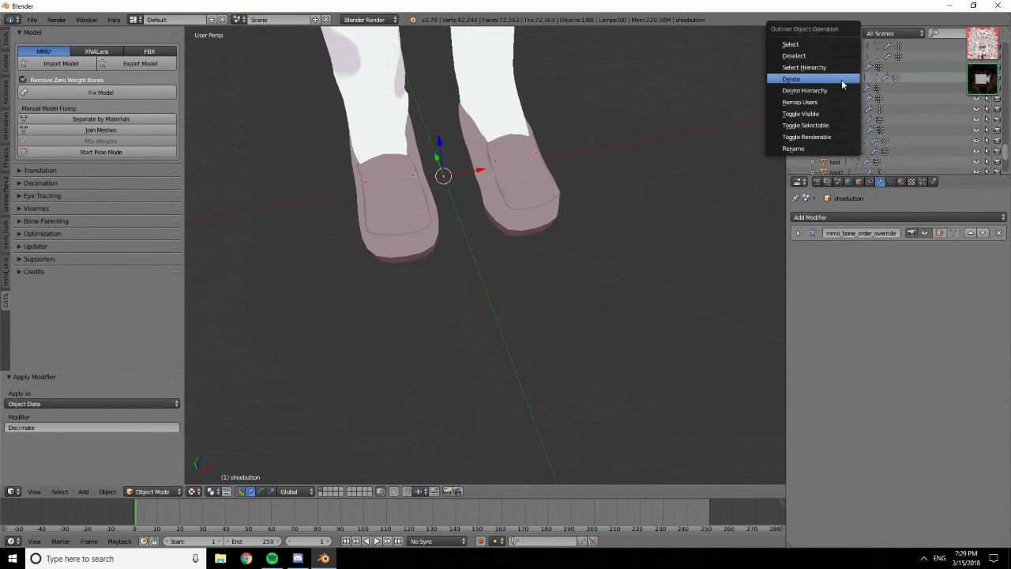
pyautogui.click(841, 81)
pyautogui.moveTo(702, 109); pyautogui.dragTo(605, 131, button='middle')
# Check the toenail mesh's location in Edit Mode and delete the toenail object
pyautogui.scroll(-2, 841, 128)
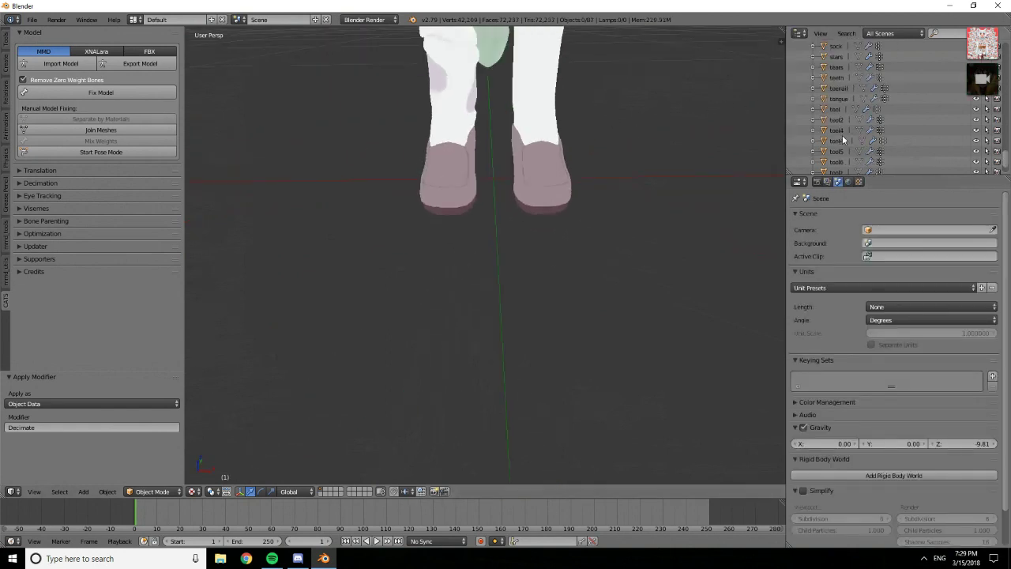
pyautogui.click(839, 89)
pyautogui.press('Tab')
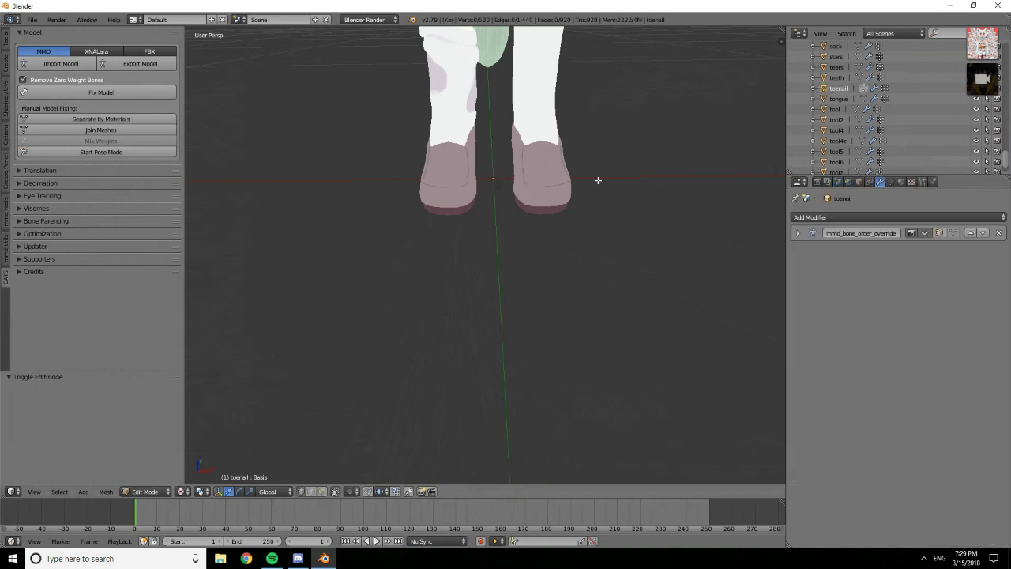
pyautogui.scroll(-6, 624, 213)
pyautogui.scroll(3, 686, 93)
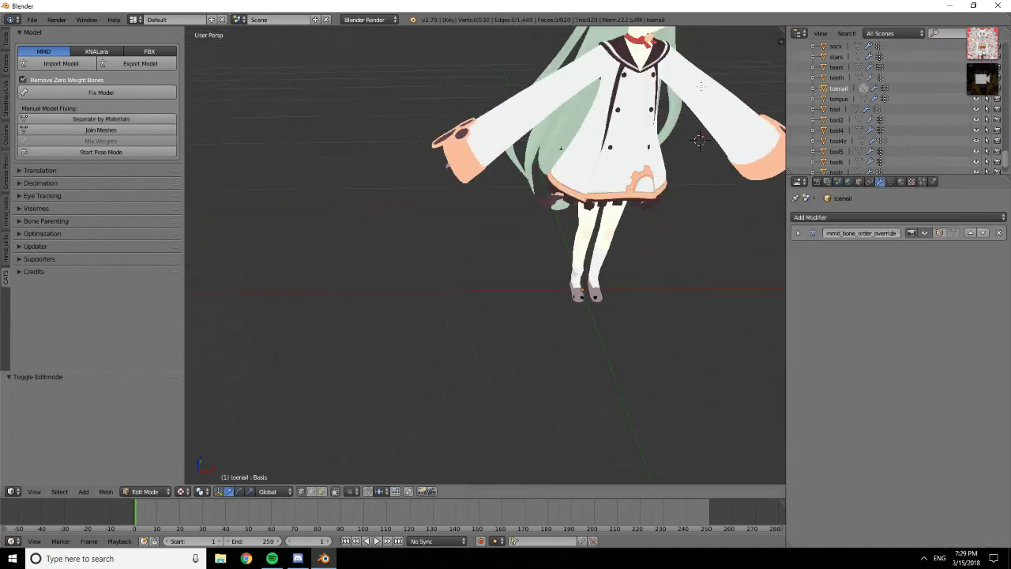
pyautogui.scroll(9, 642, 328)
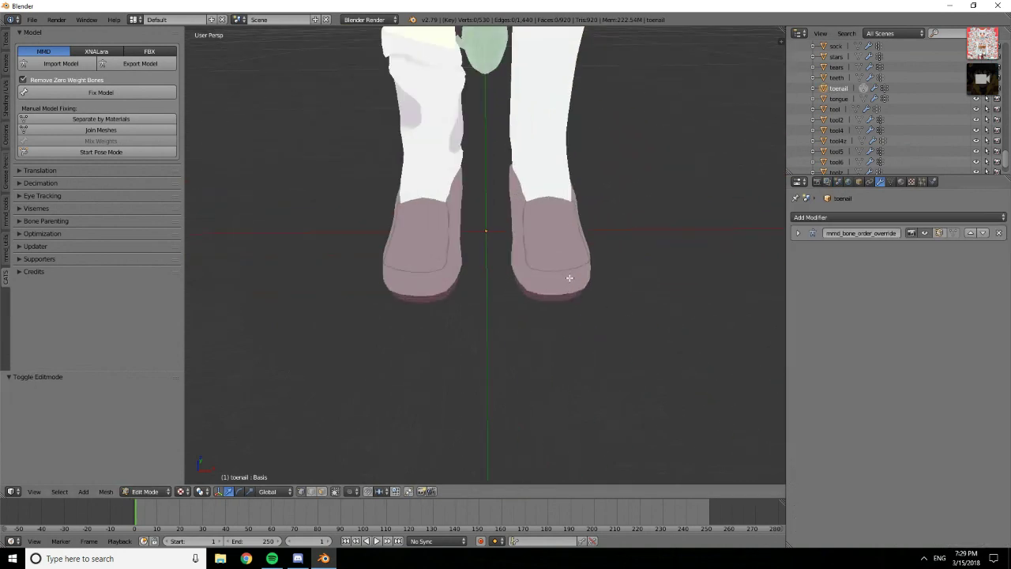
pyautogui.rightClick(838, 89)
pyautogui.click(838, 91)
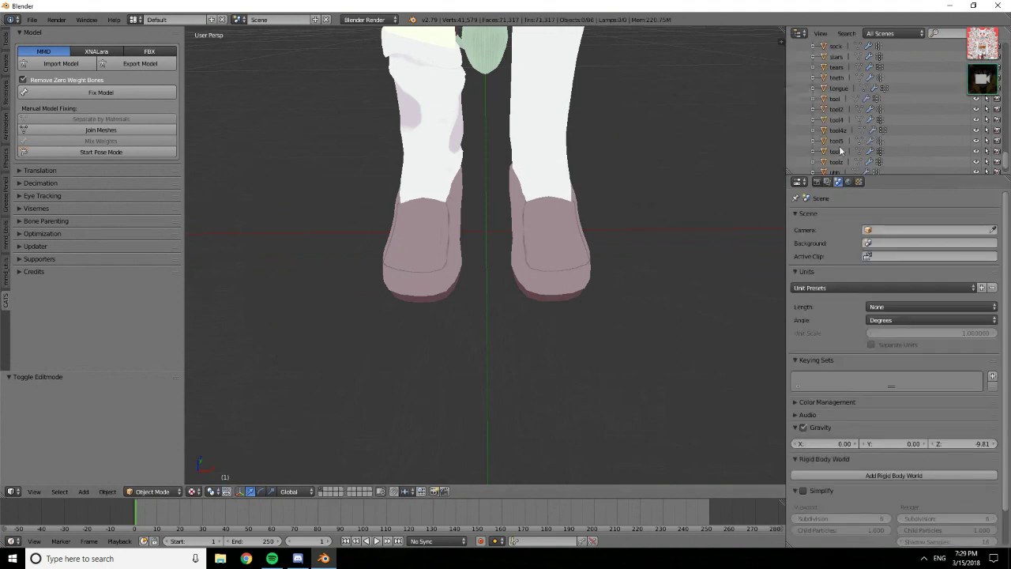
pyautogui.moveTo(633, 231); pyautogui.dragTo(662, 212, button='middle')
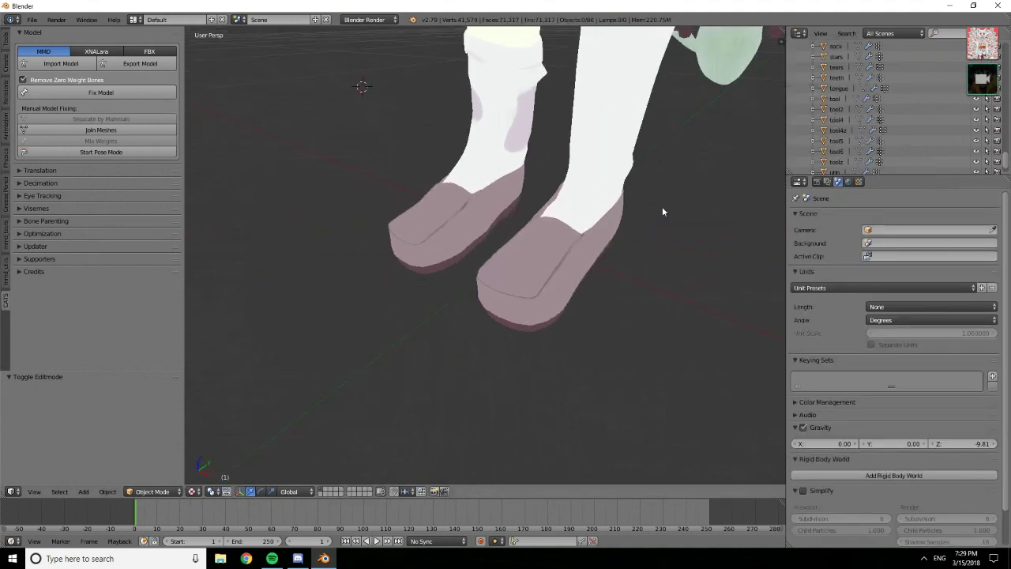
# Select the underpants object and delete its shape keys
pyautogui.scroll(-2, 838, 142)
pyautogui.click(845, 159)
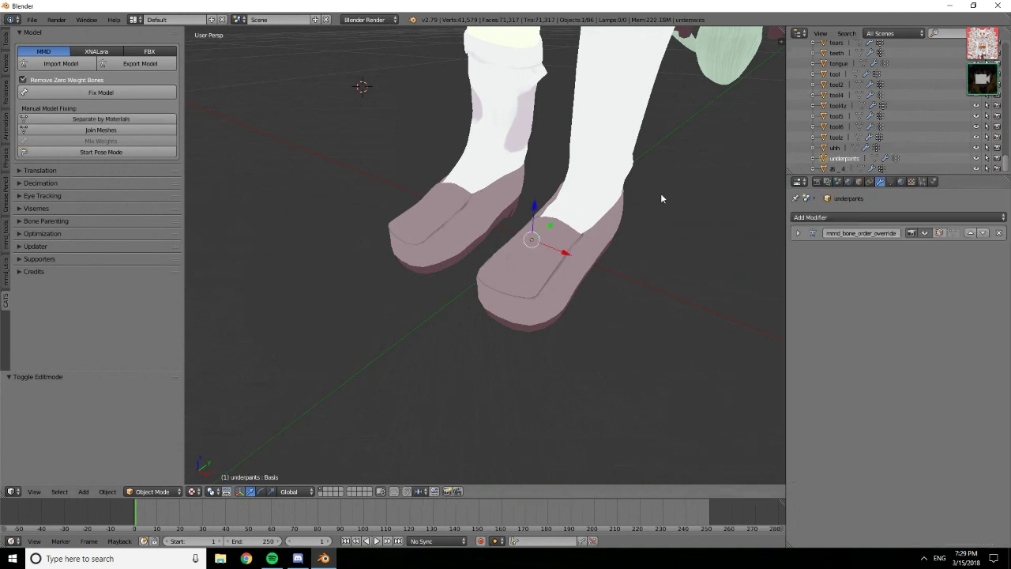
pyautogui.moveTo(594, 256); pyautogui.dragTo(677, 194, button='middle')
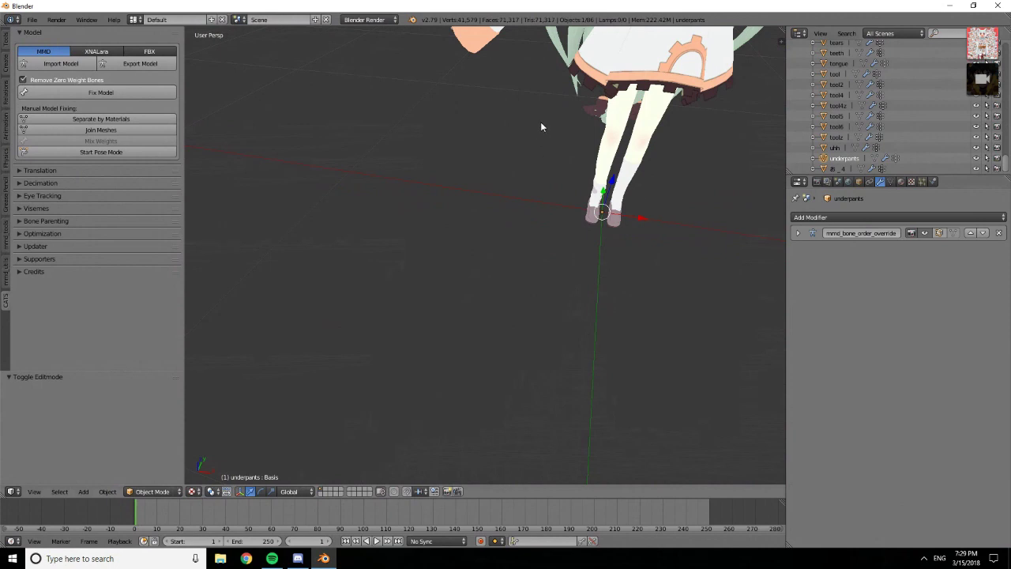
pyautogui.moveTo(534, 170); pyautogui.dragTo(620, 140, button='middle')
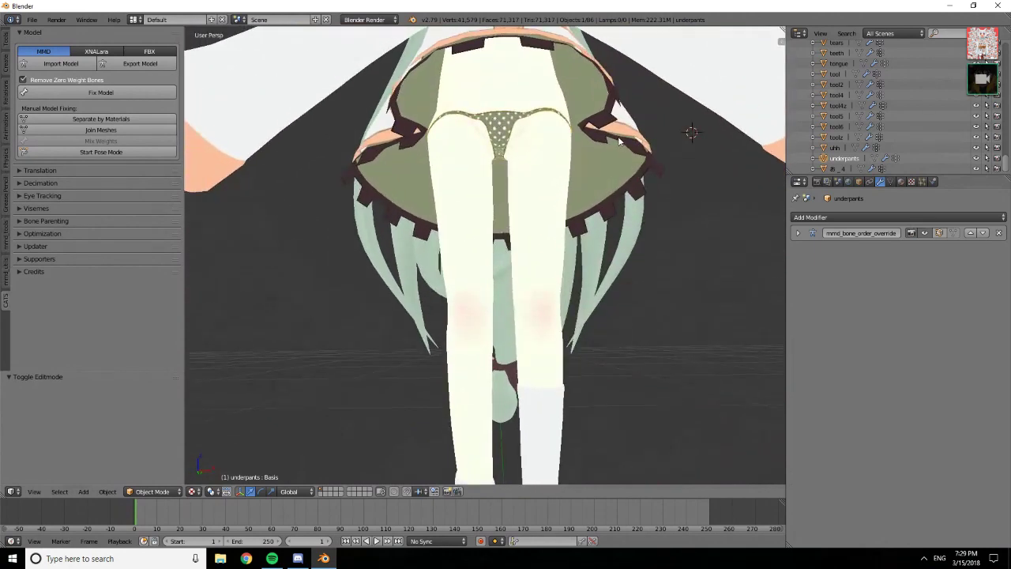
pyautogui.click(814, 158)
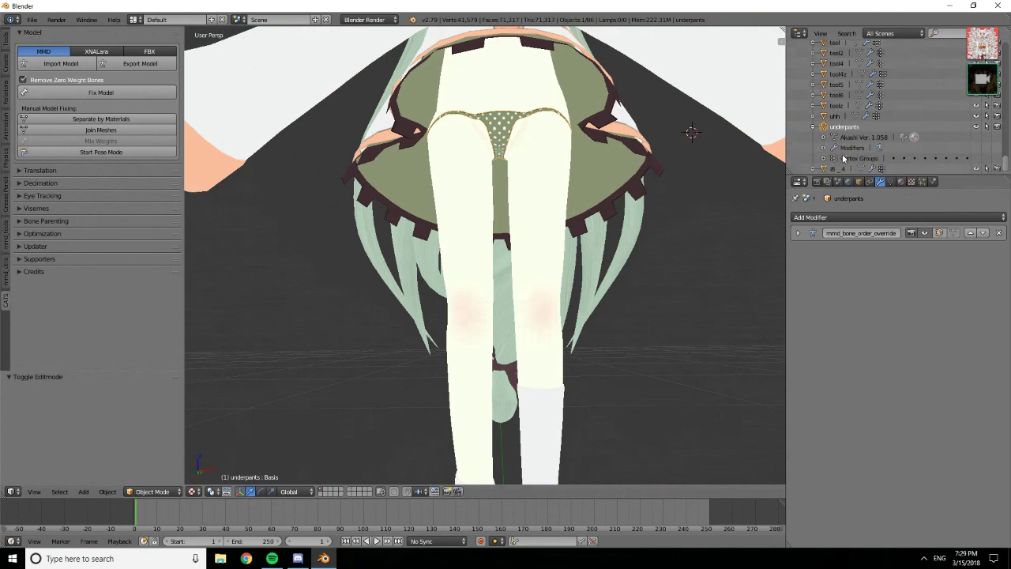
pyautogui.click(823, 139)
pyautogui.rightClick(861, 149)
pyautogui.click(862, 150)
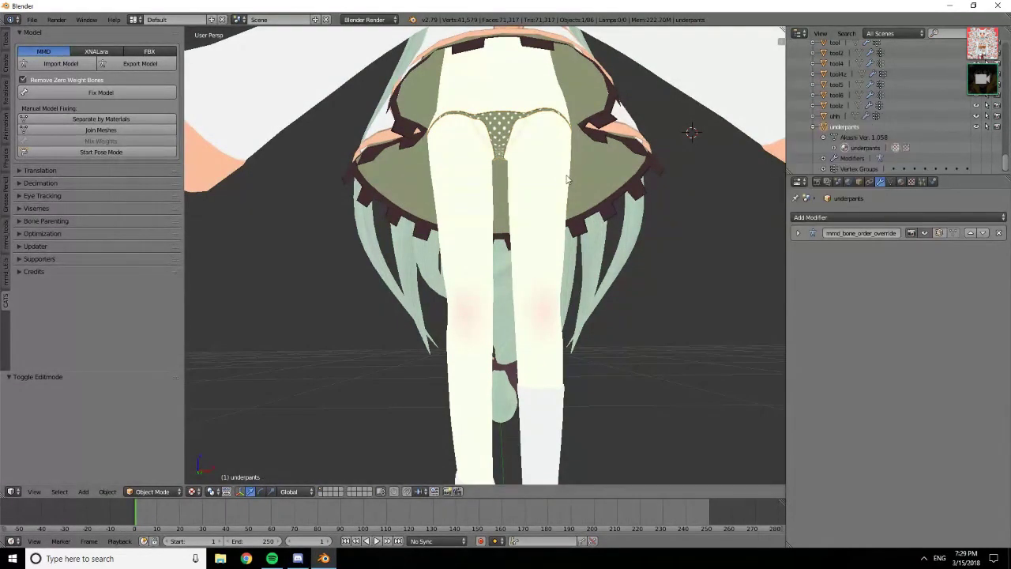
# Add a Decimate modifier to the underpants mesh and reduce its collapse ratio to about 0.25
pyautogui.moveTo(568, 180); pyautogui.dragTo(651, 160, button='middle')
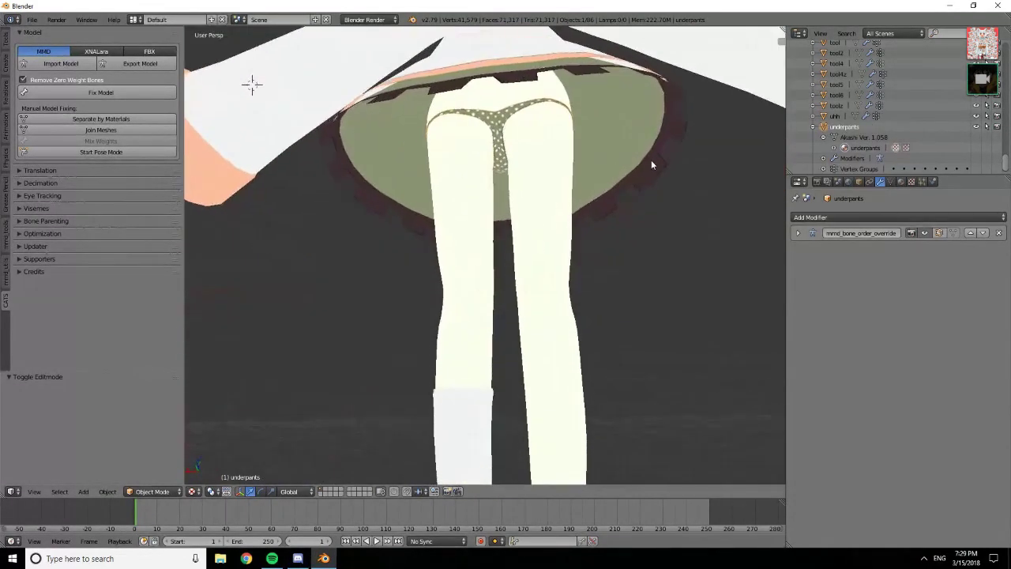
pyautogui.click(853, 216)
pyautogui.click(782, 274)
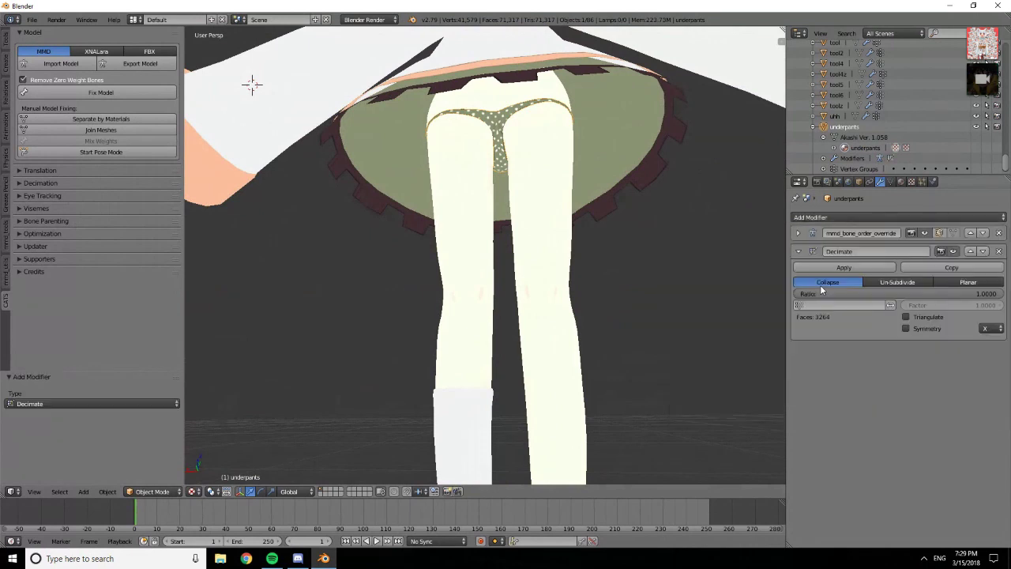
pyautogui.moveTo(995, 295); pyautogui.dragTo(838, 294)
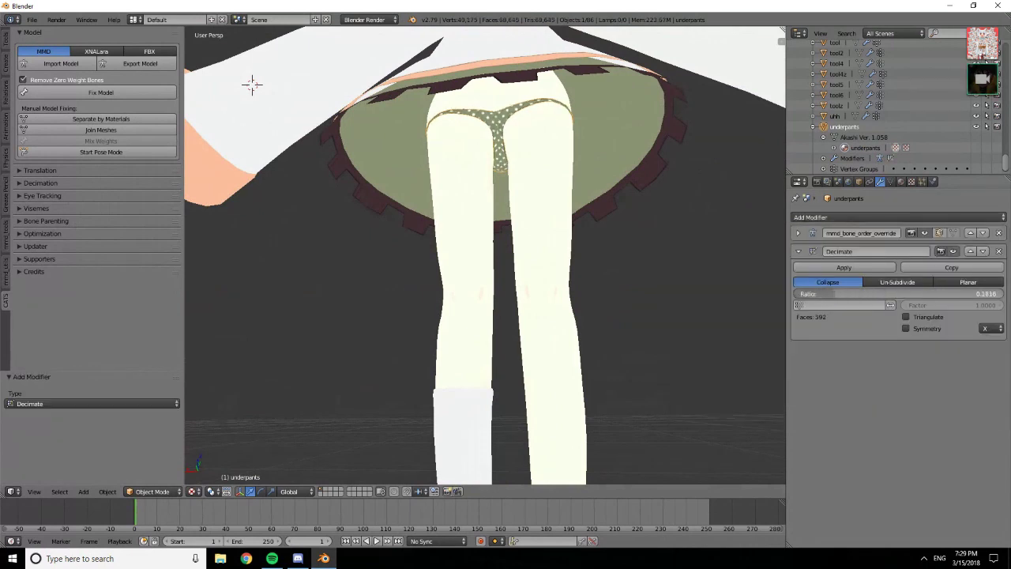
pyautogui.moveTo(632, 259); pyautogui.dragTo(328, 257, button='middle')
pyautogui.moveTo(595, 234)
pyautogui.mouseDown(button='middle')
pyautogui.moveTo(564, 222)
pyautogui.moveTo(596, 231)
pyautogui.mouseUp(button='middle')
pyautogui.moveTo(885, 294); pyautogui.dragTo(923, 293)
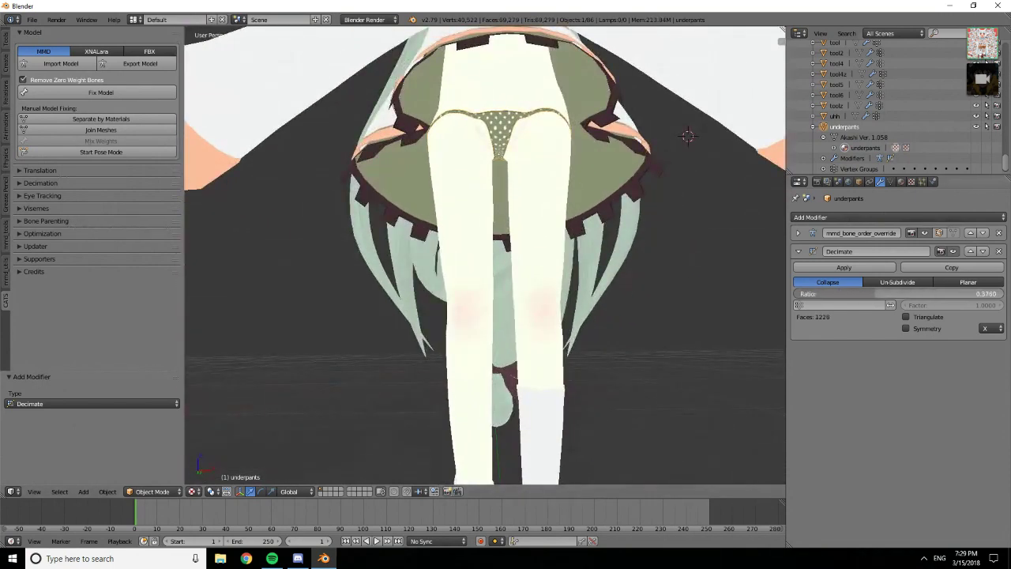
pyautogui.moveTo(843, 294); pyautogui.dragTo(847, 294)
pyautogui.moveTo(585, 229); pyautogui.dragTo(725, 230, button='middle')
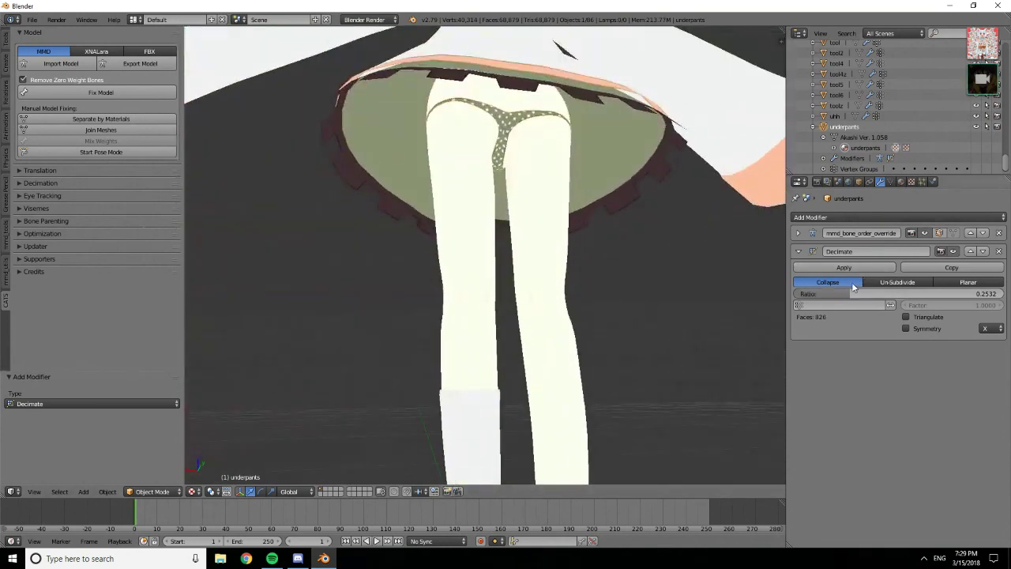
# Lower the underpants' collapse ratio slightly further and apply the Decimate modifier
pyautogui.moveTo(849, 294)
pyautogui.mouseDown()
pyautogui.moveTo(819, 293)
pyautogui.moveTo(845, 294)
pyautogui.mouseUp()
pyautogui.moveTo(490, 245)
pyautogui.mouseDown(button='middle')
pyautogui.moveTo(508, 242)
pyautogui.moveTo(357, 256)
pyautogui.moveTo(472, 252)
pyautogui.mouseUp(button='middle')
pyautogui.click(820, 267)
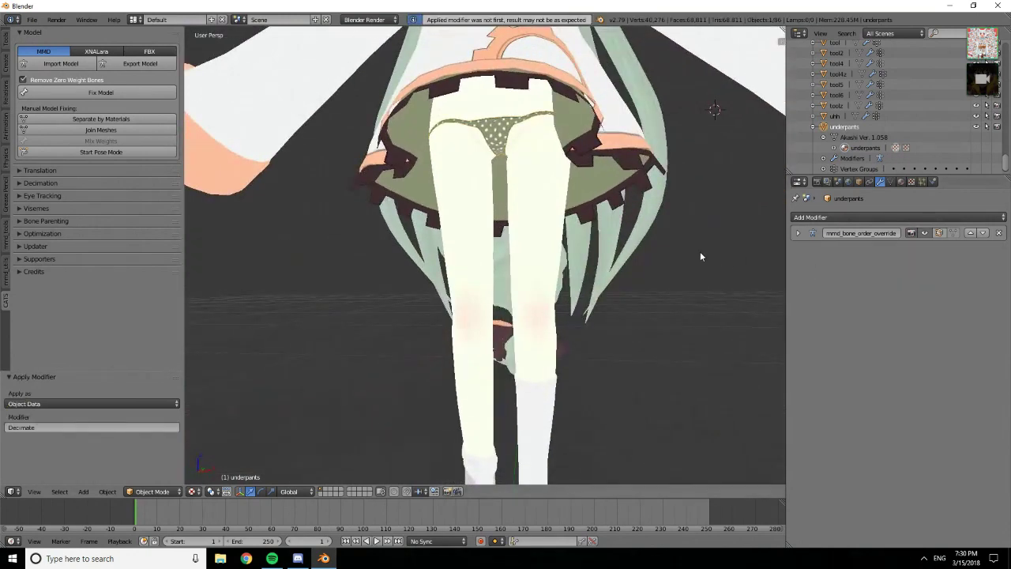
# View the whole model and select uhh, toolz, tears, stars and sock in turn to check where each mesh lies
pyautogui.moveTo(668, 264); pyautogui.dragTo(435, 331, button='middle')
pyautogui.scroll(-3, 677, 239)
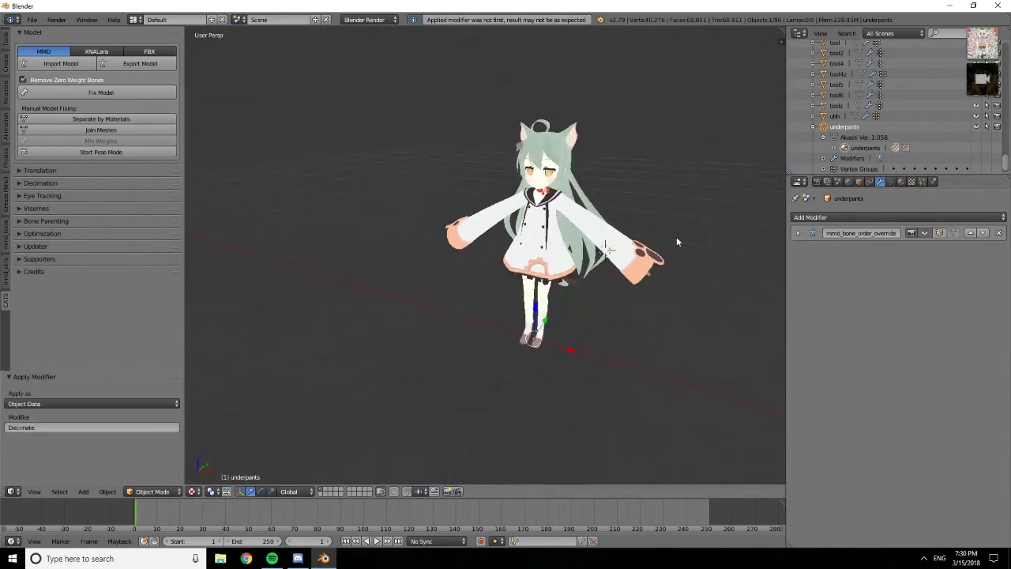
pyautogui.scroll(3, 677, 239)
pyautogui.moveTo(676, 239); pyautogui.dragTo(541, 283, button='middle')
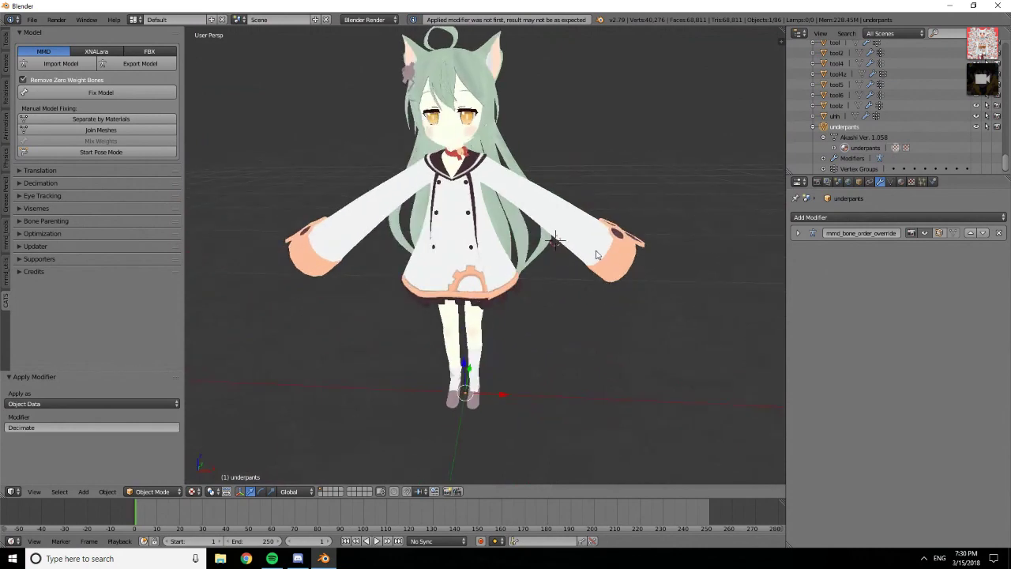
pyautogui.click(813, 128)
pyautogui.click(834, 149)
pyautogui.press('Tab')
pyautogui.press('Tab')
pyautogui.scroll(1, 832, 156)
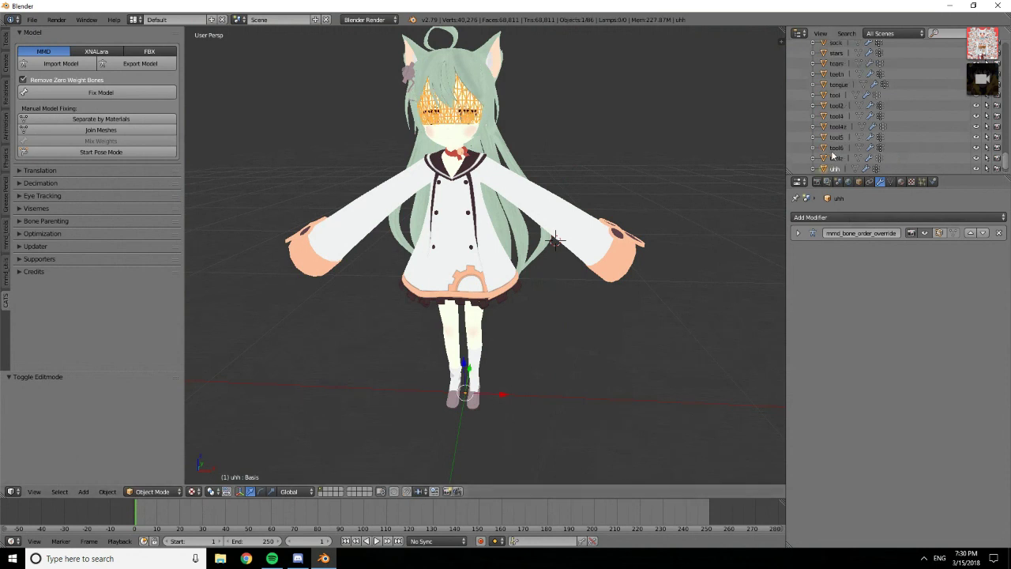
pyautogui.click(843, 159)
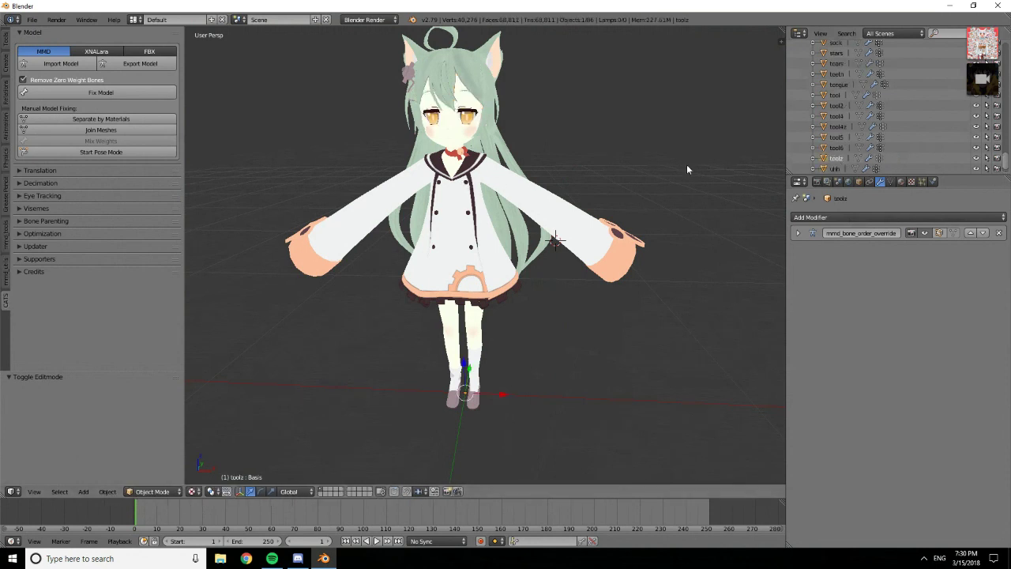
pyautogui.scroll(2, 837, 154)
pyautogui.scroll(2, 838, 155)
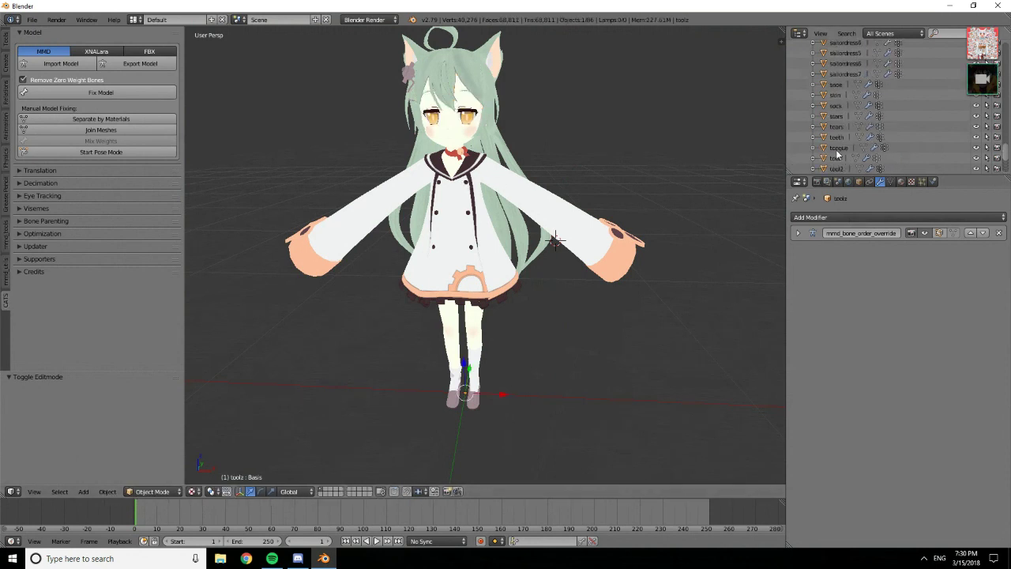
pyautogui.click(842, 127)
pyautogui.click(842, 117)
pyautogui.click(843, 105)
# Select the skin object and examine its mesh density in Edit Mode
pyautogui.click(842, 95)
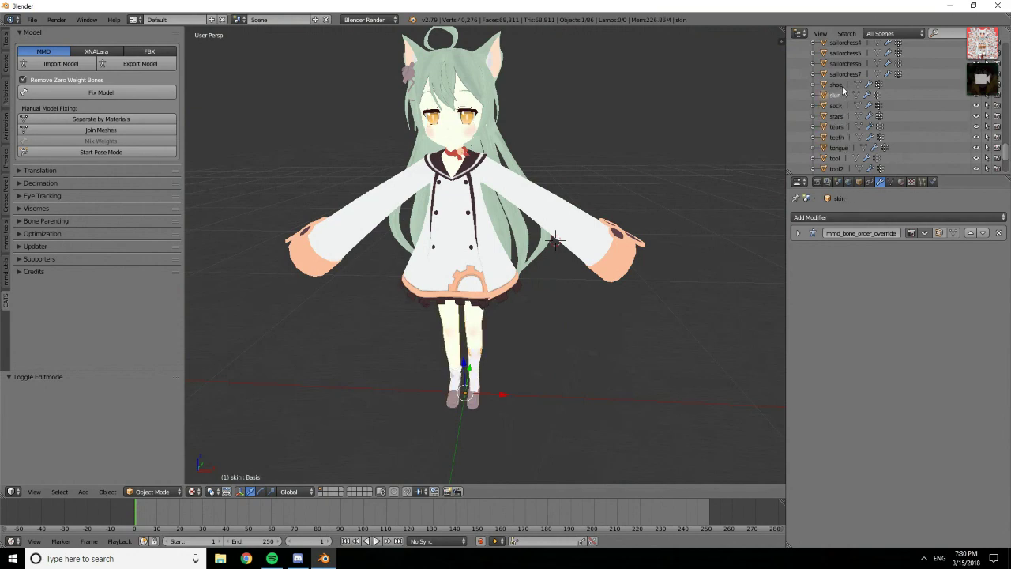
pyautogui.press('Tab')
pyautogui.press('Tab')
pyautogui.press('Tab')
pyautogui.scroll(2, 428, 164)
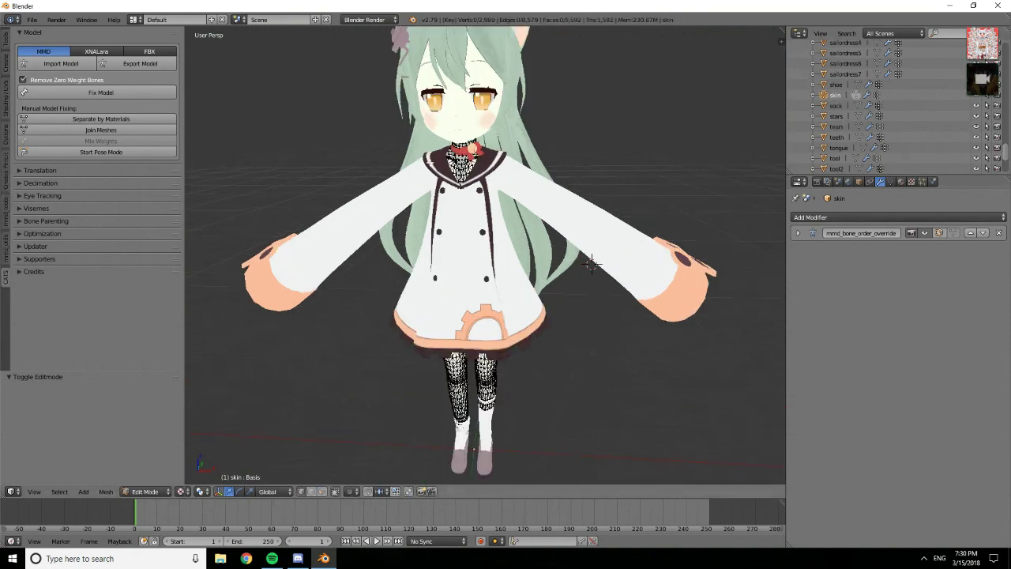
pyautogui.scroll(-3, 436, 165)
pyautogui.moveTo(450, 169); pyautogui.dragTo(557, 243, button='middle')
pyautogui.scroll(3, 557, 243)
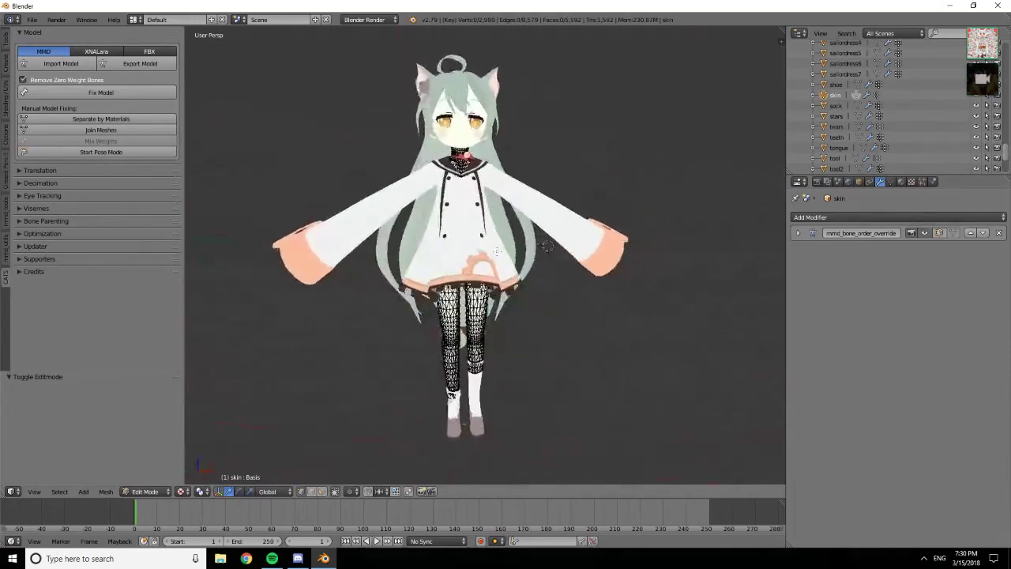
pyautogui.scroll(2, 869, 138)
# Select the shoe object, check its mesh in Edit Mode and delete its shape keys
pyautogui.click(836, 126)
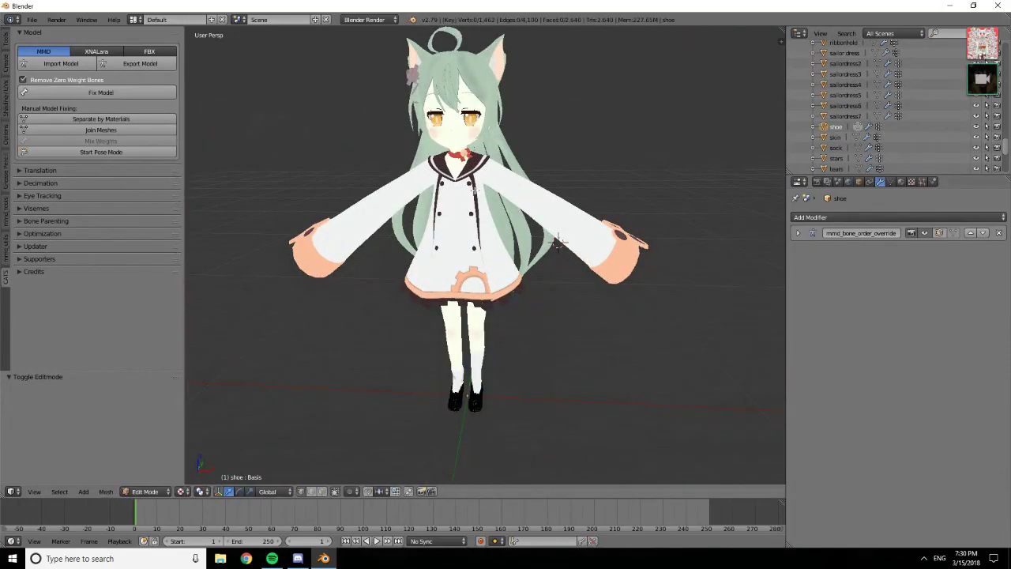
pyautogui.click(844, 117)
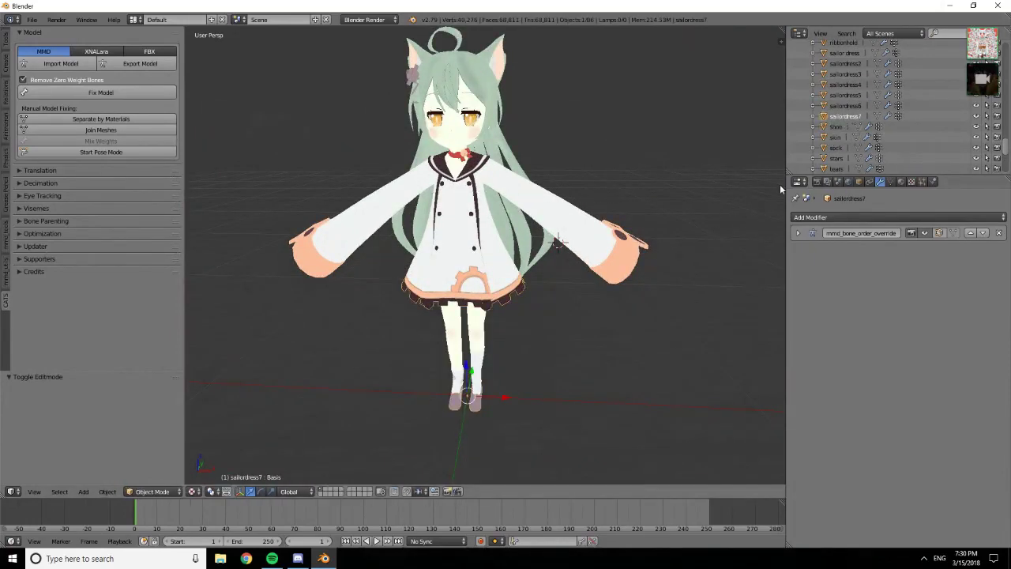
pyautogui.click(836, 127)
pyautogui.press('Tab')
pyautogui.scroll(5, 465, 365)
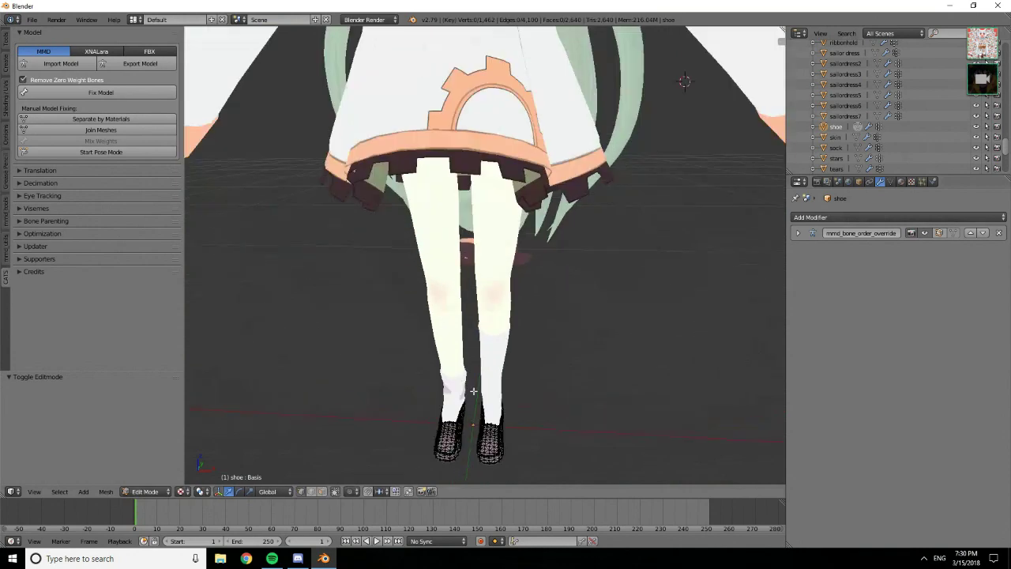
pyautogui.moveTo(474, 391); pyautogui.dragTo(581, 368, button='middle')
pyautogui.scroll(-6, 624, 188)
pyautogui.scroll(5, 571, 284)
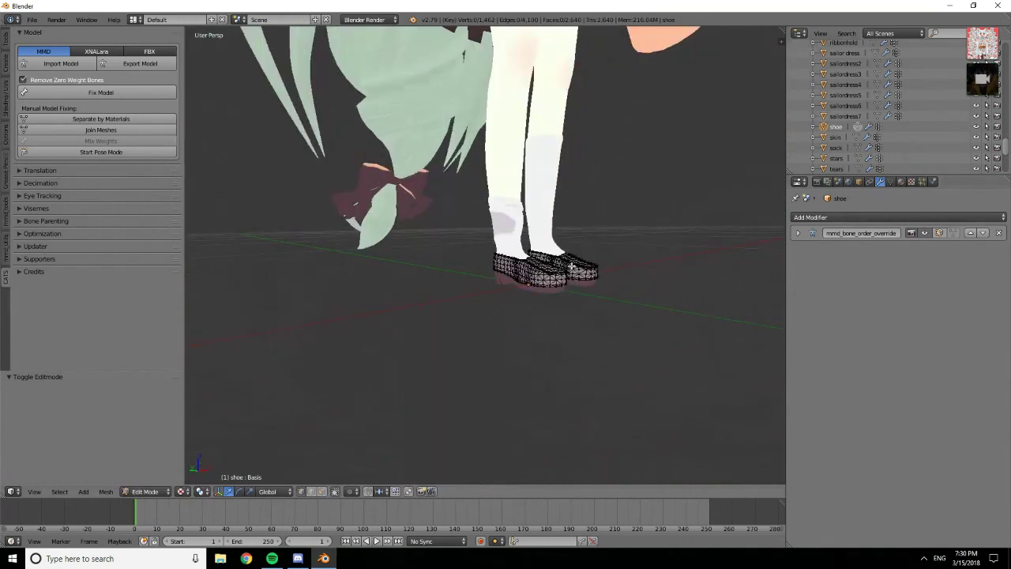
pyautogui.click(815, 127)
pyautogui.click(823, 138)
pyautogui.rightClick(859, 149)
pyautogui.click(859, 149)
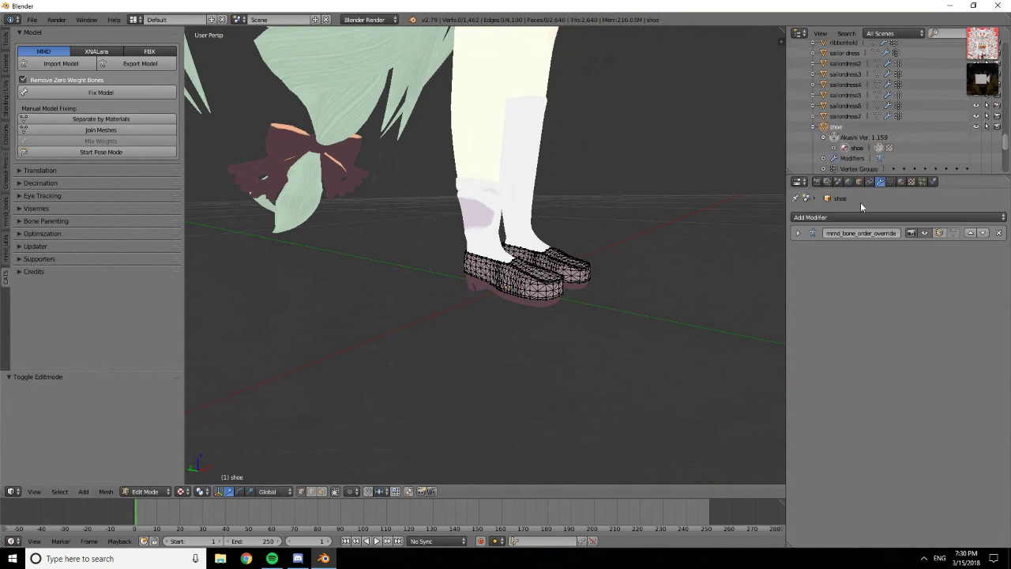
# Add a Decimate modifier to the shoe mesh, set its collapse ratio to about 0.28 and apply it
pyautogui.click(861, 216)
pyautogui.click(824, 289)
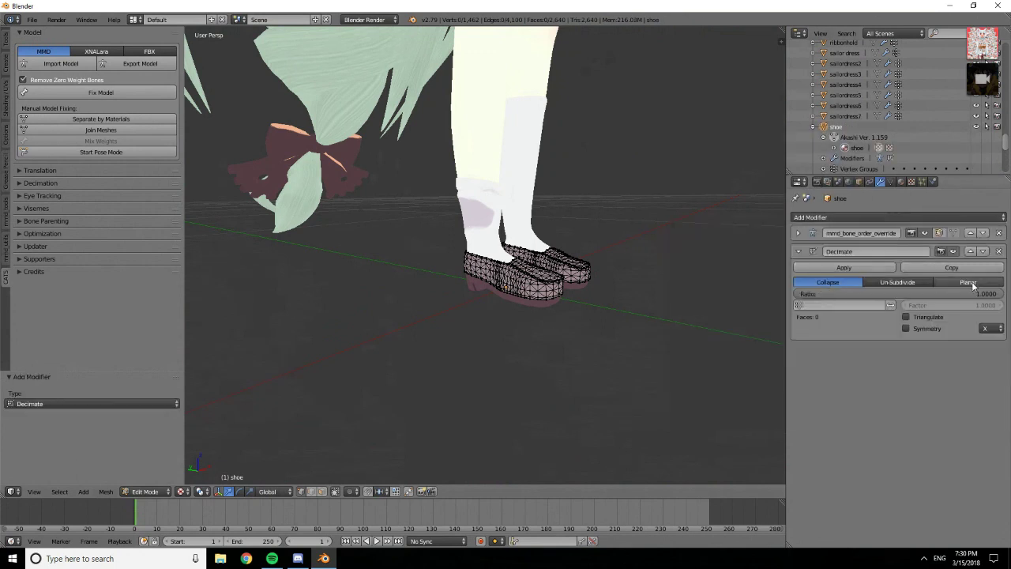
pyautogui.moveTo(983, 294); pyautogui.dragTo(877, 294)
pyautogui.press('Tab')
pyautogui.moveTo(506, 275); pyautogui.dragTo(556, 291, button='middle')
pyautogui.moveTo(877, 294); pyautogui.dragTo(808, 294)
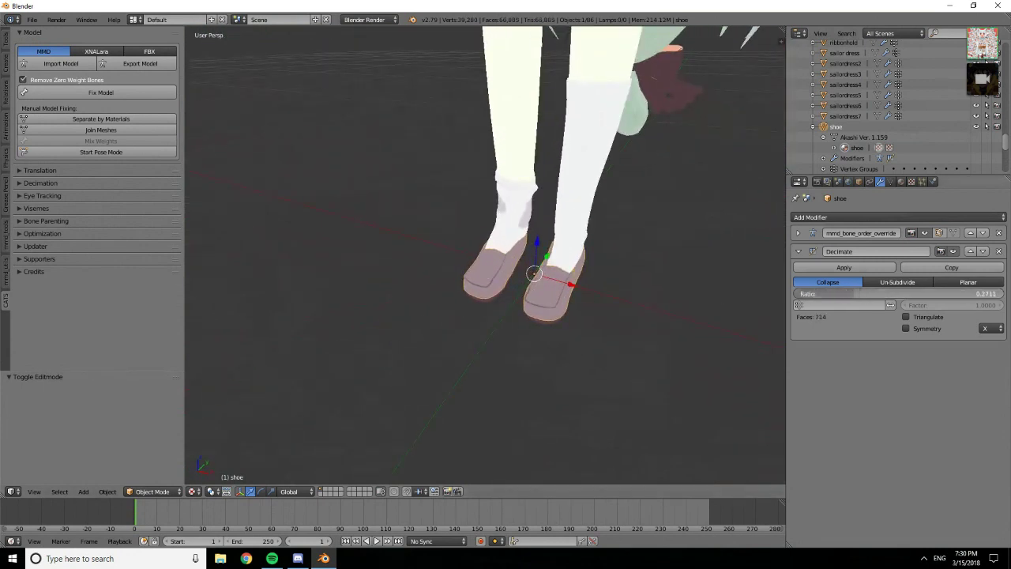
pyautogui.moveTo(844, 294); pyautogui.dragTo(857, 293)
pyautogui.moveTo(685, 277); pyautogui.dragTo(618, 266, button='middle')
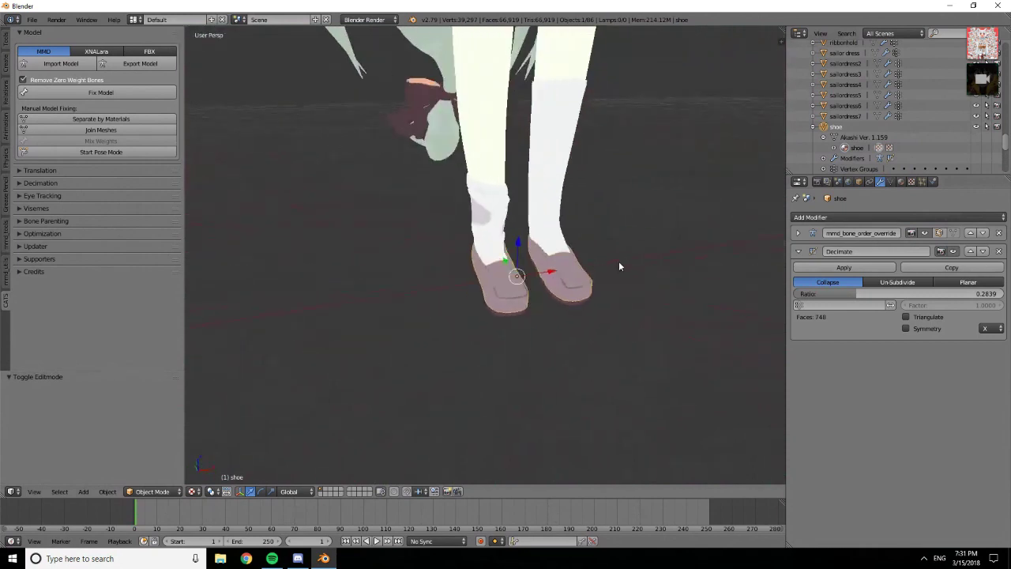
pyautogui.click(844, 267)
# Select the shoe sole object named "a thing" and delete its shape keys
pyautogui.moveTo(625, 300); pyautogui.dragTo(652, 248, button='middle')
pyautogui.press('Tab')
pyautogui.press('Tab')
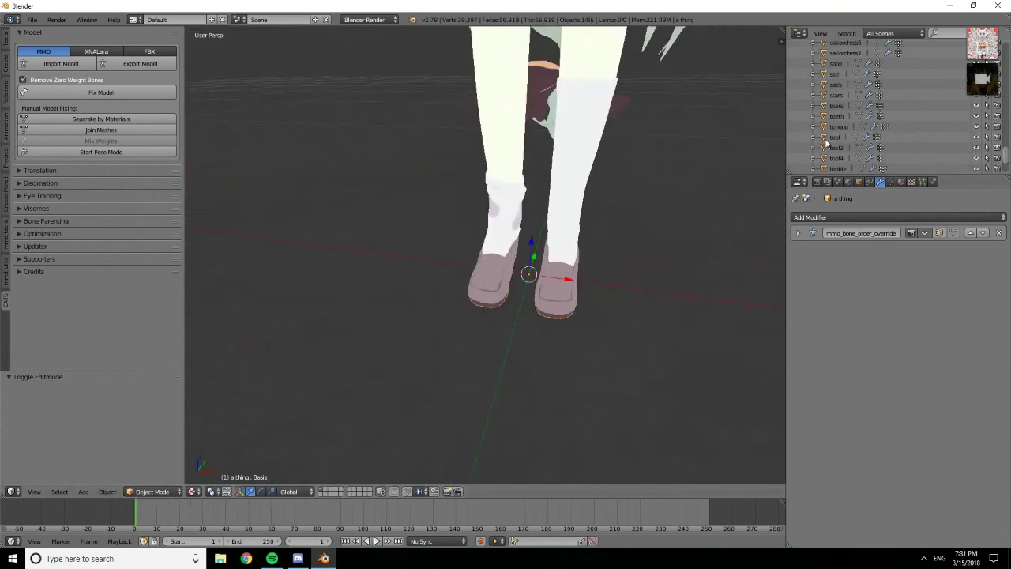
pyautogui.scroll(-5, 825, 138)
pyautogui.scroll(10, 839, 150)
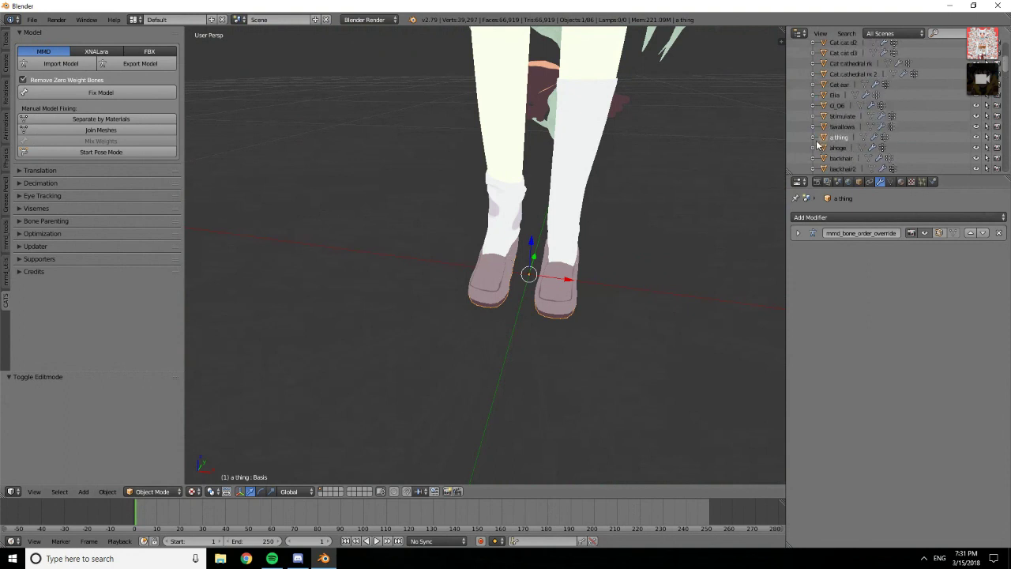
pyautogui.click(814, 139)
pyautogui.scroll(-1, 833, 151)
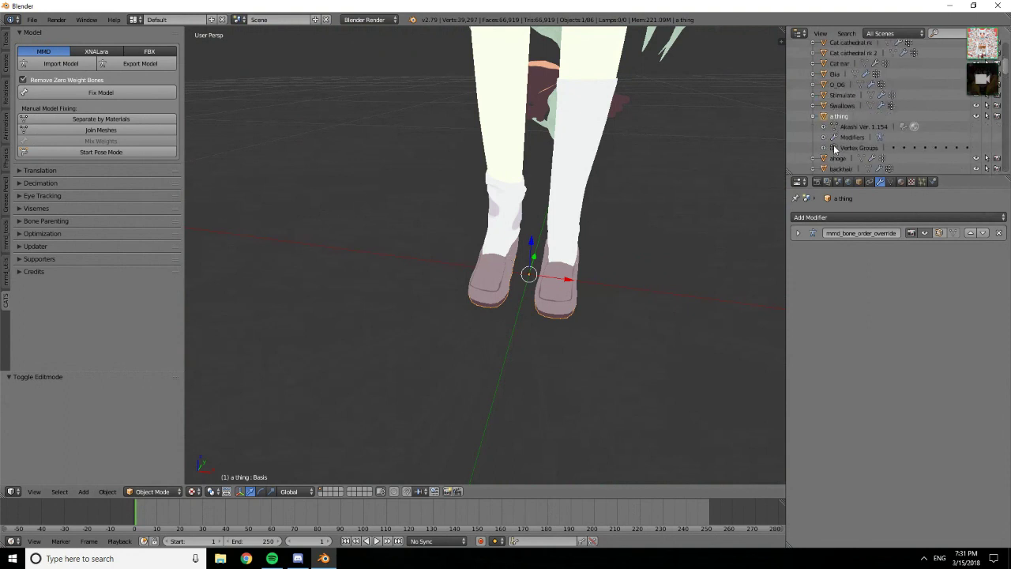
pyautogui.click(823, 128)
pyautogui.rightClick(852, 135)
pyautogui.click(852, 135)
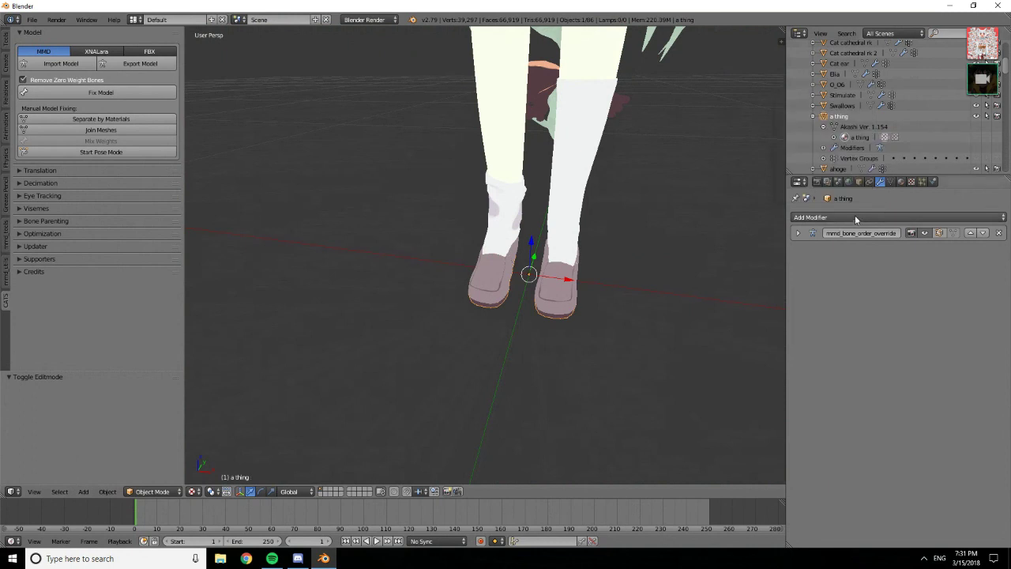
# Add a Decimate modifier to the shoe sole, set its collapse ratio to about 0.26 and apply it
pyautogui.click(855, 217)
pyautogui.click(796, 289)
pyautogui.moveTo(506, 229); pyautogui.dragTo(607, 207, button='middle')
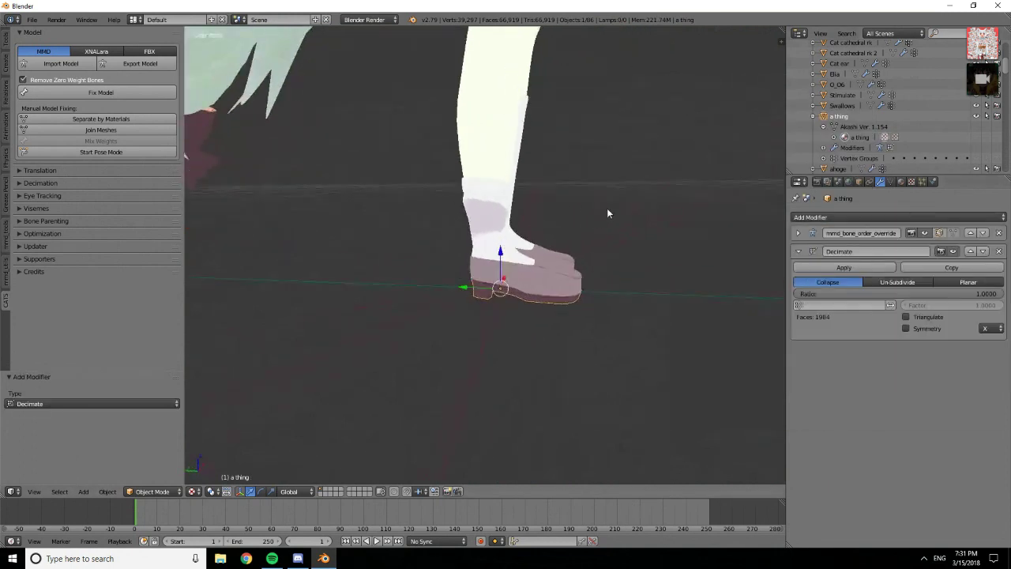
pyautogui.moveTo(994, 293); pyautogui.dragTo(857, 293)
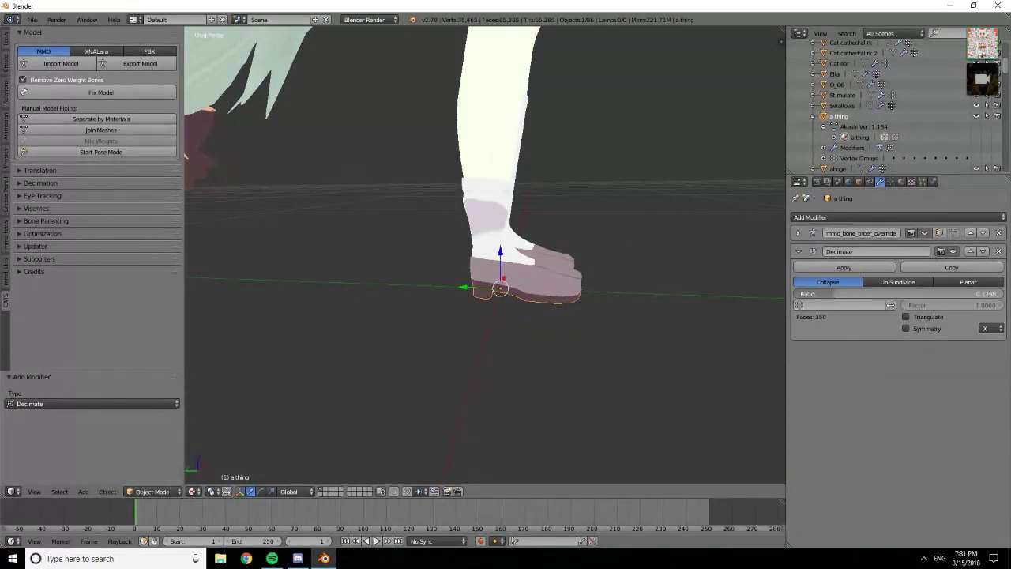
pyautogui.moveTo(508, 250); pyautogui.dragTo(643, 248, button='middle')
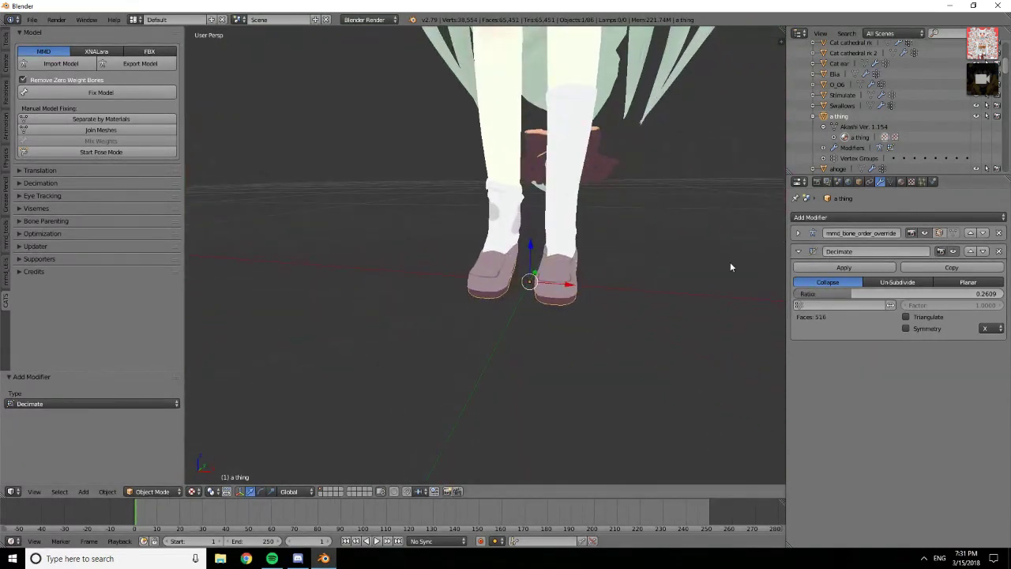
pyautogui.click(843, 268)
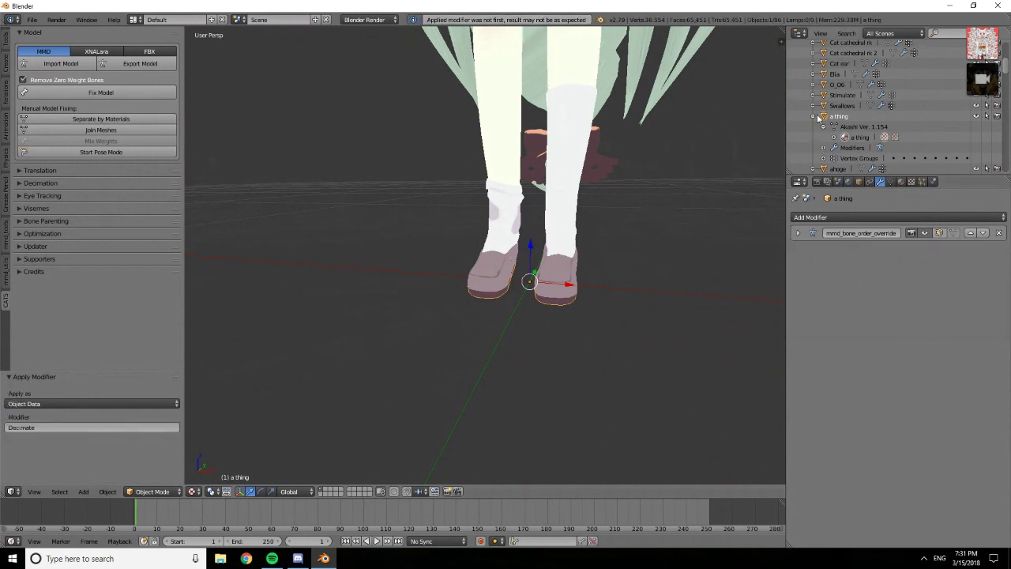
# Select the ribbon object at the end of the hair and look over the whole model
pyautogui.moveTo(572, 207); pyautogui.dragTo(576, 183, button='middle')
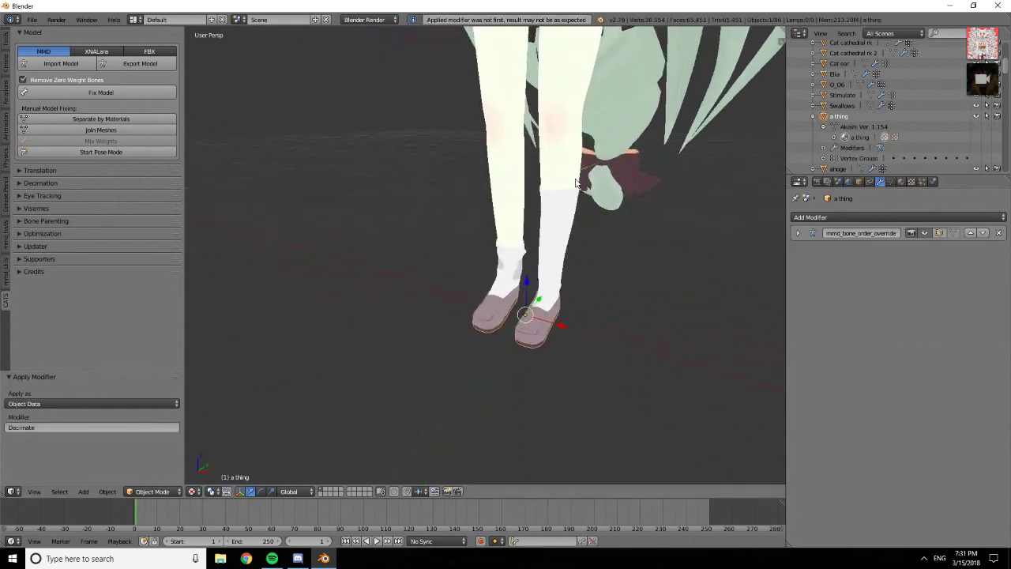
pyautogui.rightClick(632, 158)
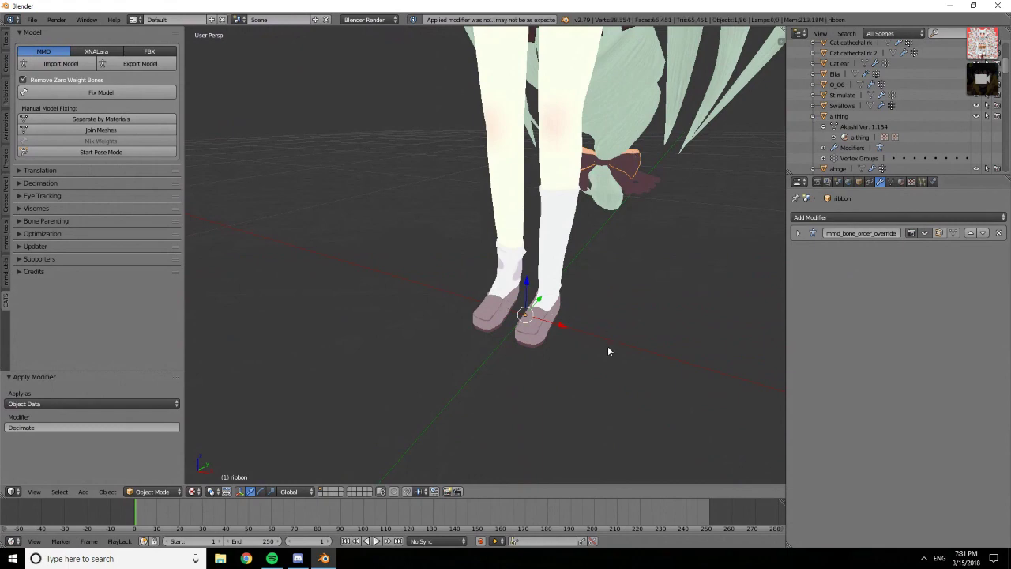
pyautogui.scroll(-4, 607, 348)
pyautogui.scroll(1, 637, 213)
pyautogui.scroll(-3, 641, 204)
pyautogui.scroll(3, 635, 166)
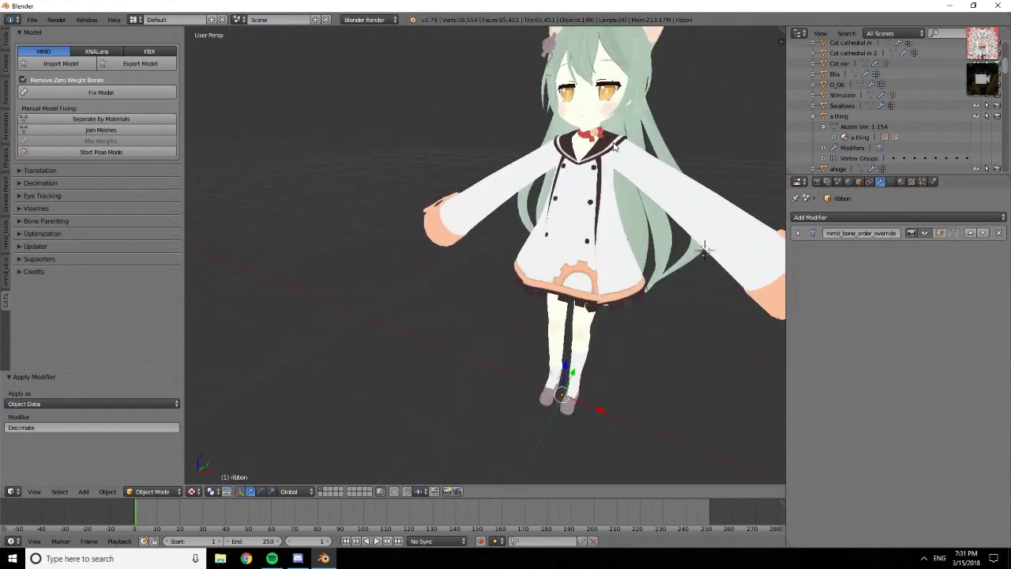
# Select the sailor collar object named "dress party" and examine its mesh in Edit Mode
pyautogui.rightClick(706, 251)
pyautogui.press('Tab')
pyautogui.scroll(-3, 648, 318)
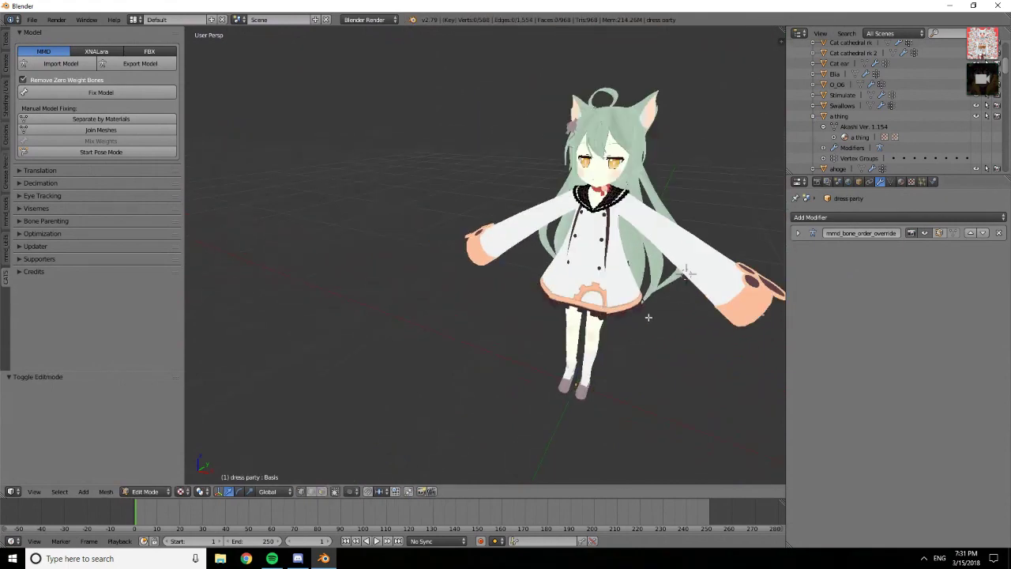
pyautogui.scroll(4, 652, 176)
pyautogui.moveTo(716, 359); pyautogui.dragTo(774, 327, button='middle')
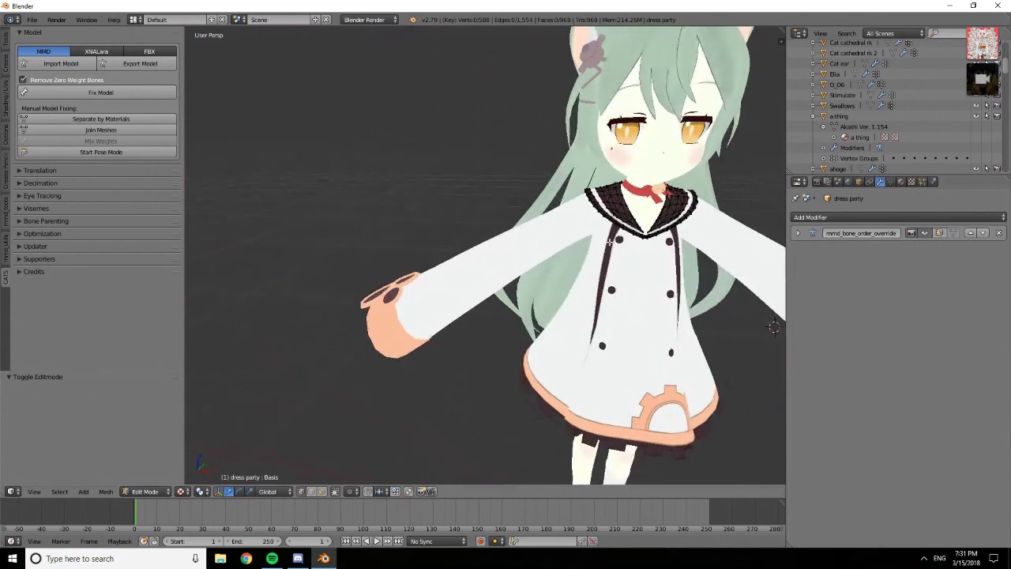
# Examine the coat stripe object "dresspart2" in Edit Mode, then reselect the sailor collar object "dress party"
pyautogui.press('Tab')
pyautogui.rightClick(774, 326)
pyautogui.press('Tab')
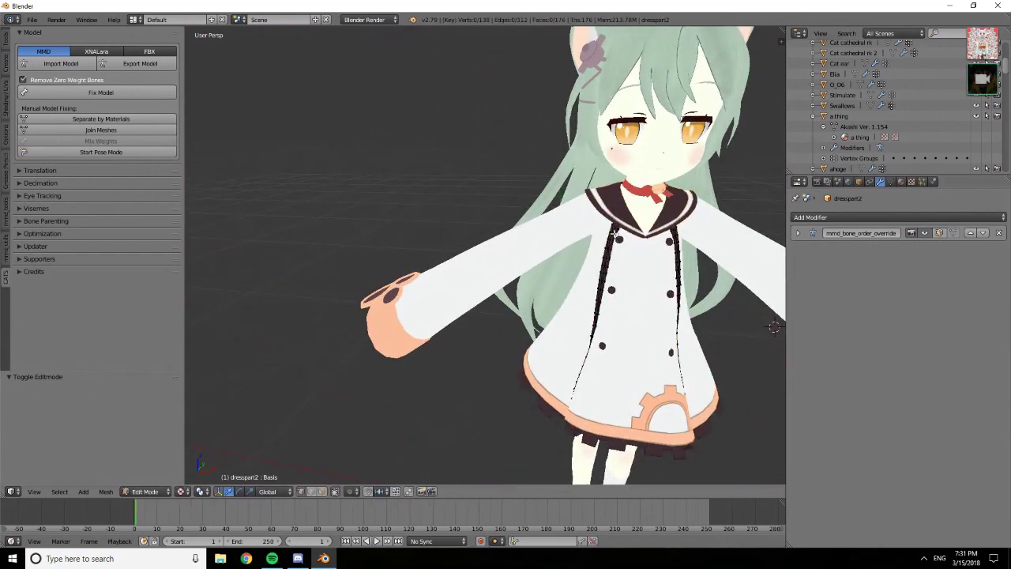
pyautogui.press('Tab')
pyautogui.rightClick(611, 212)
# Delete the shape keys of the sailor collar object "dress party"
pyautogui.scroll(-3, 624, 198)
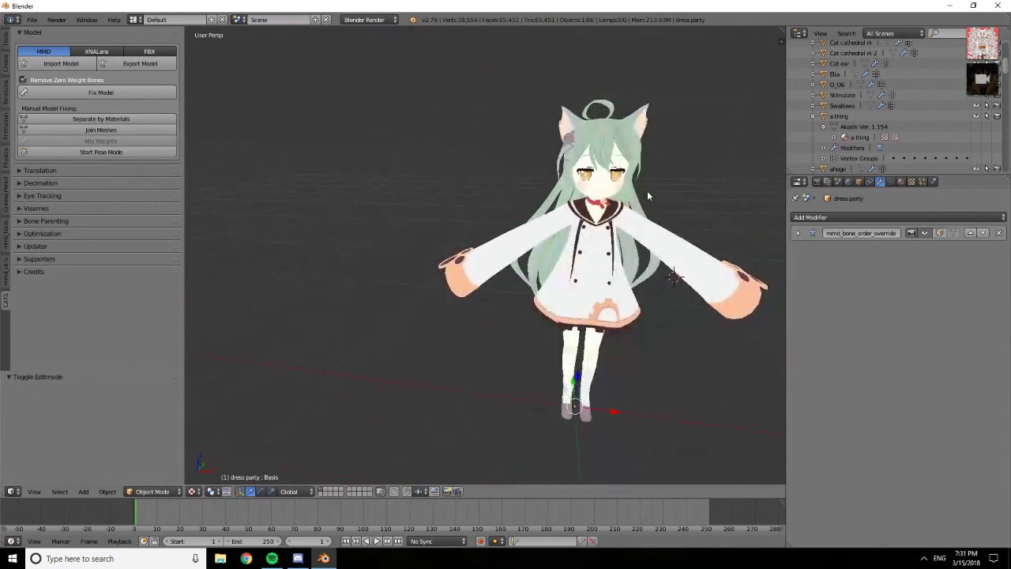
pyautogui.scroll(3, 644, 192)
pyautogui.scroll(-3, 632, 199)
pyautogui.moveTo(632, 199); pyautogui.dragTo(364, 226, button='middle')
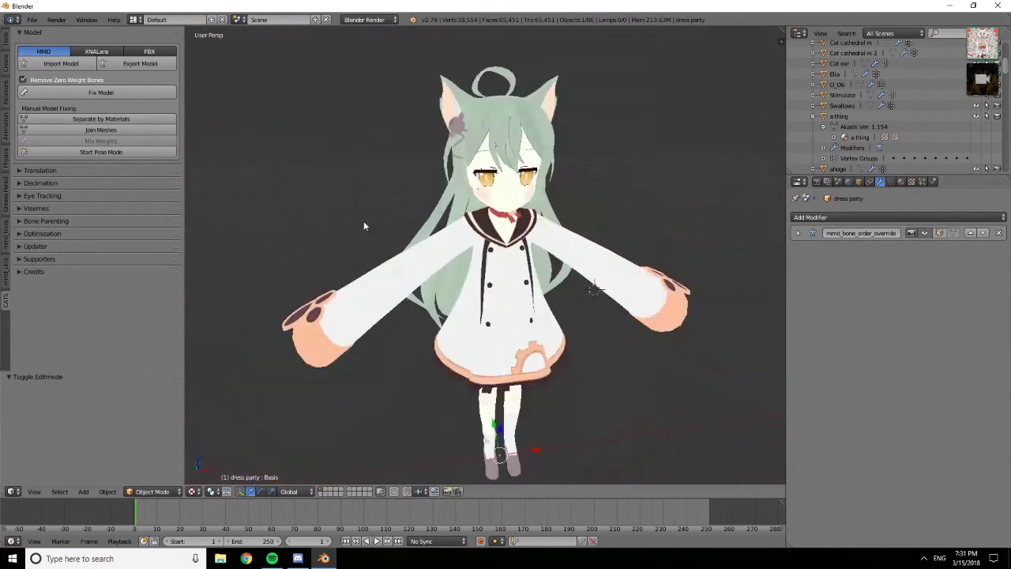
pyautogui.scroll(3, 485, 256)
pyautogui.moveTo(485, 256); pyautogui.dragTo(538, 260, button='middle')
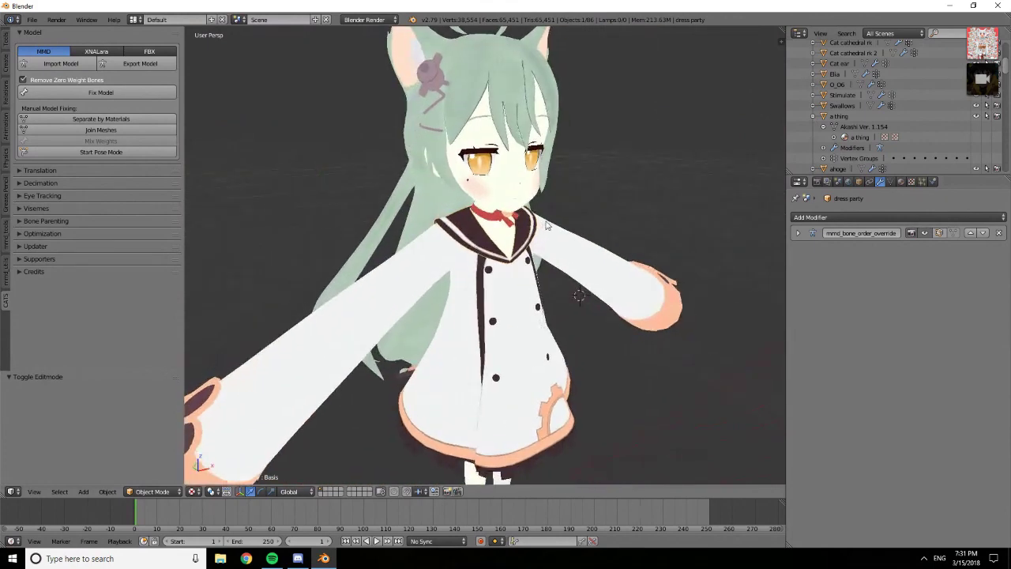
pyautogui.click(814, 116)
pyautogui.scroll(-5, 851, 147)
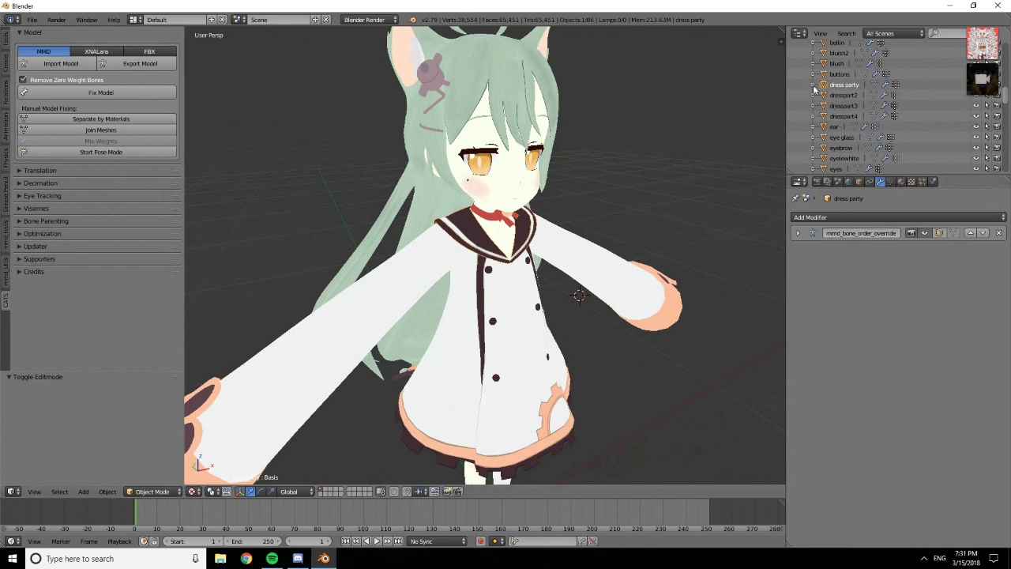
pyautogui.click(812, 85)
pyautogui.click(824, 95)
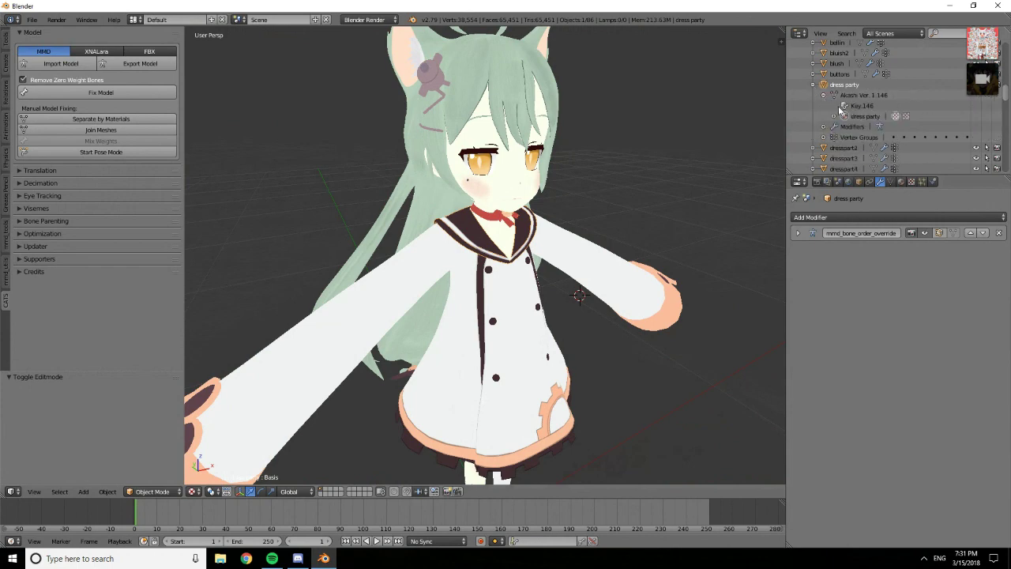
pyautogui.rightClick(840, 109)
pyautogui.click(863, 103)
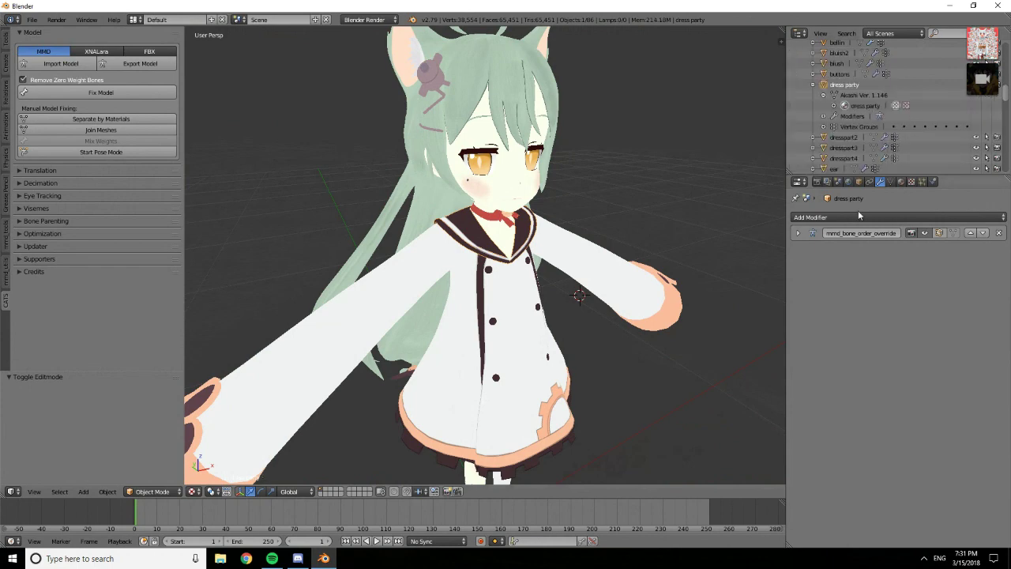
# Add a Decimate modifier to the sailor collar, set its collapse ratio to about 0.34 and apply it
pyautogui.click(860, 217)
pyautogui.click(822, 293)
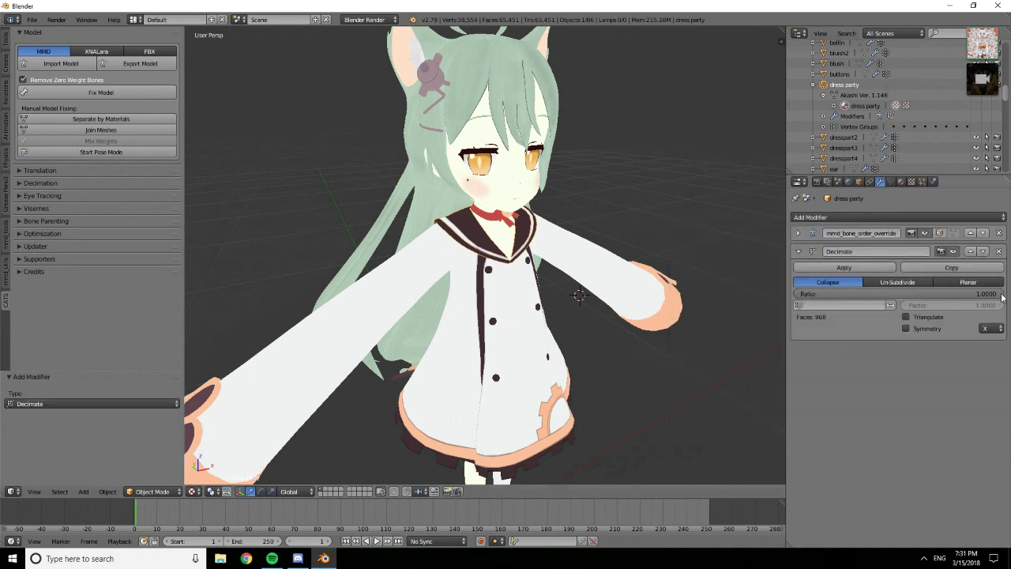
pyautogui.moveTo(1002, 296); pyautogui.dragTo(859, 296)
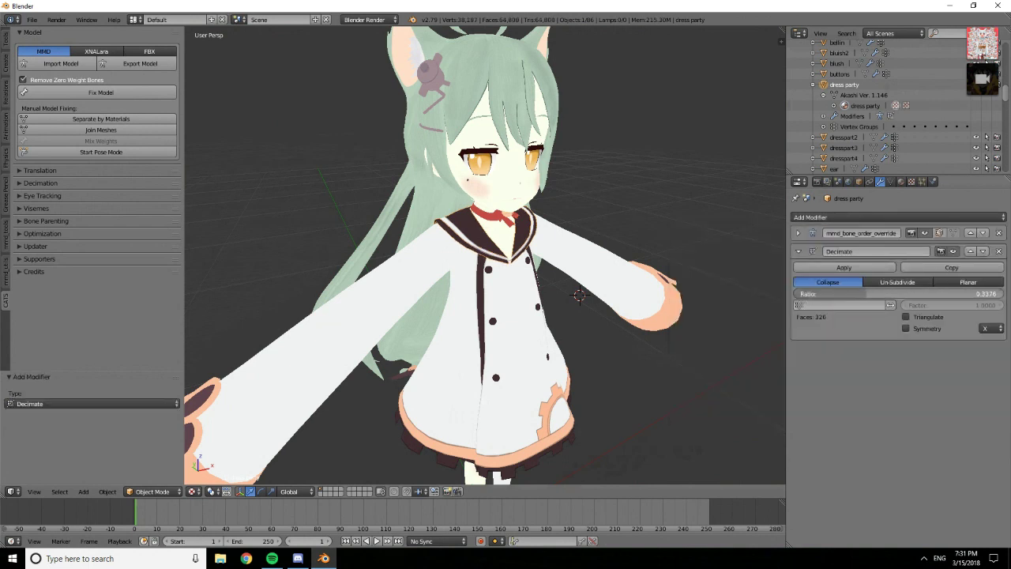
pyautogui.moveTo(586, 251); pyautogui.dragTo(754, 237, button='middle')
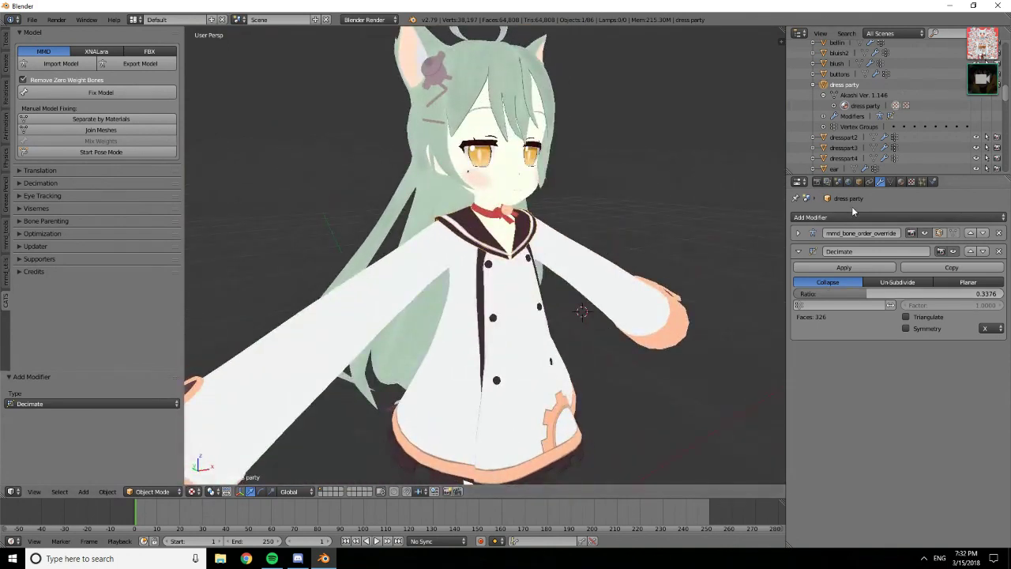
pyautogui.click(844, 267)
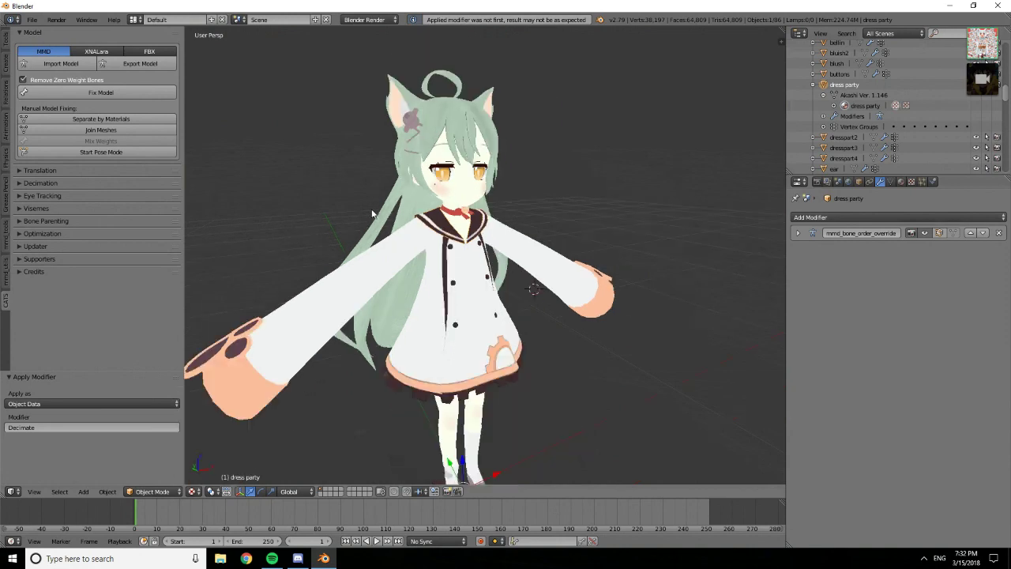
# Join all the separated meshes of the character back into one body mesh
pyautogui.scroll(-4, 593, 195)
pyautogui.moveTo(488, 164); pyautogui.dragTo(347, 177, button='middle')
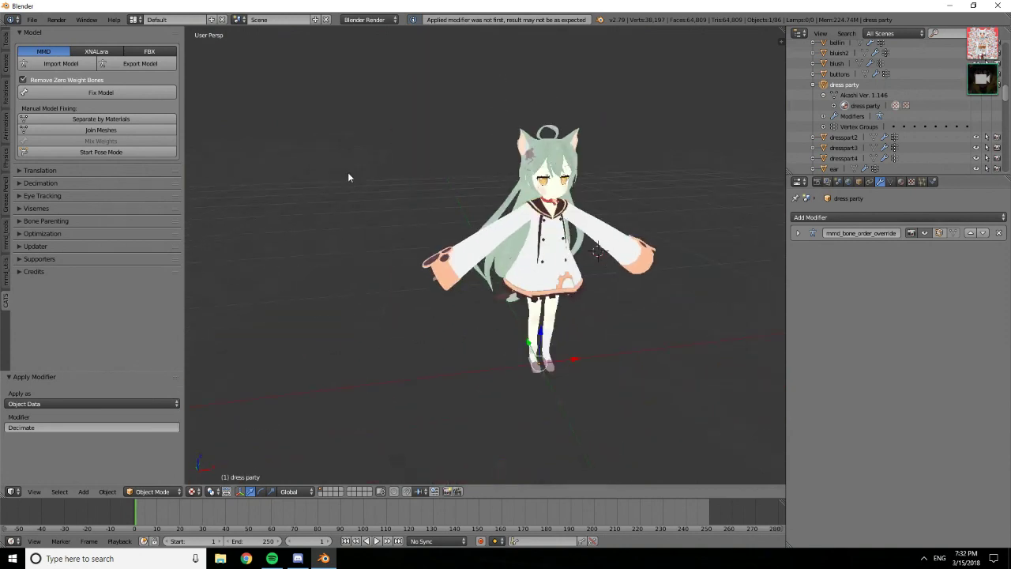
pyautogui.scroll(2, 624, 186)
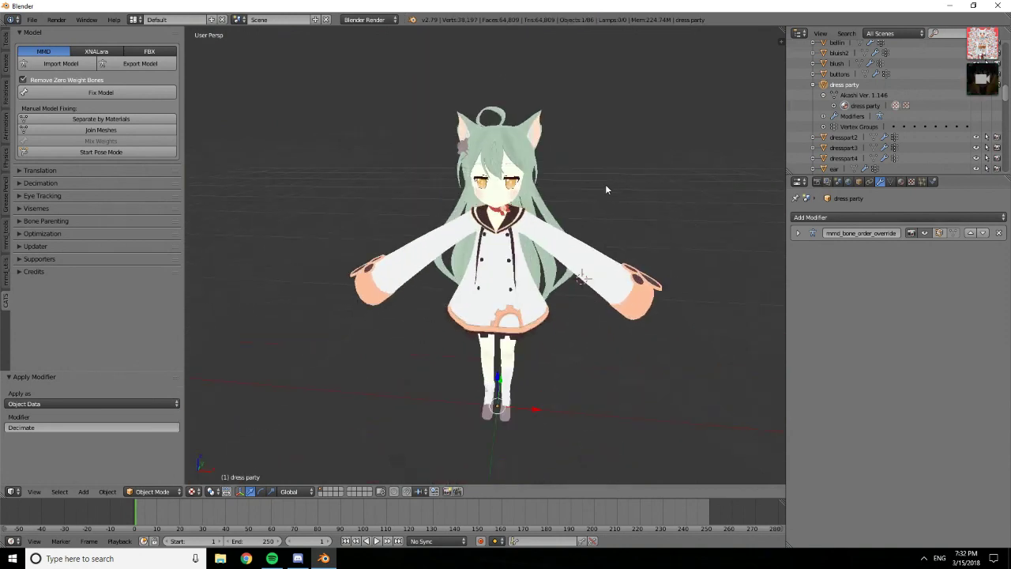
pyautogui.click(135, 131)
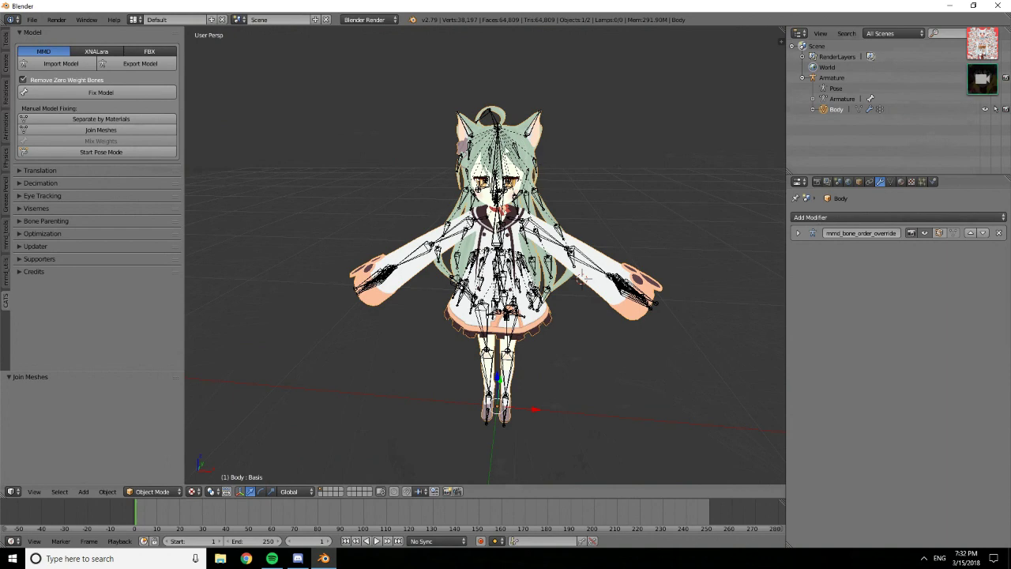
# Hide the selected armature so only the body mesh shows, and widen the 3D viewport
pyautogui.rightClick(503, 151)
pyautogui.press('h')
pyautogui.scroll(3, 503, 195)
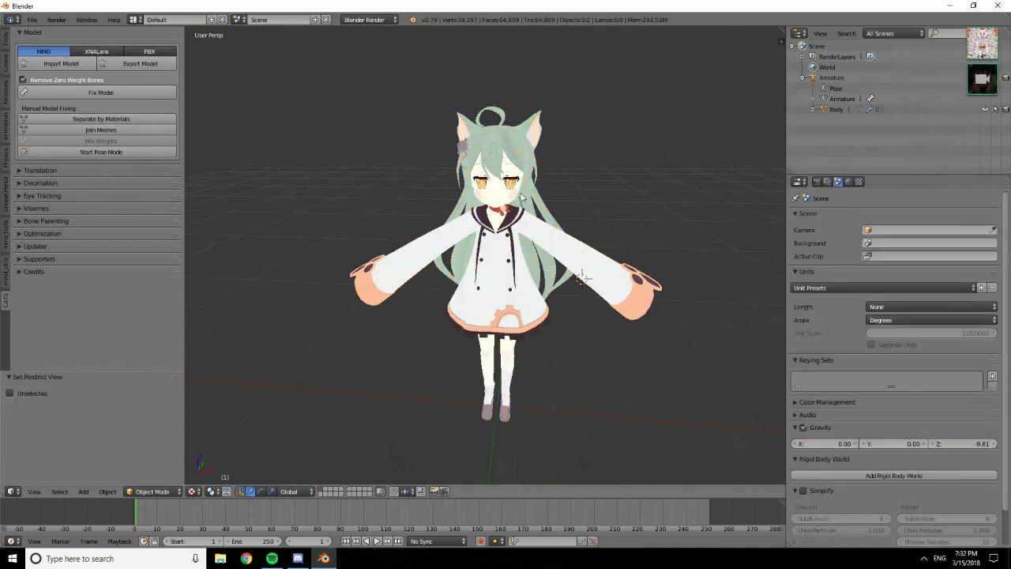
pyautogui.moveTo(495, 258); pyautogui.dragTo(517, 245, button='middle')
pyautogui.scroll(-2, 650, 254)
pyautogui.scroll(2, 705, 228)
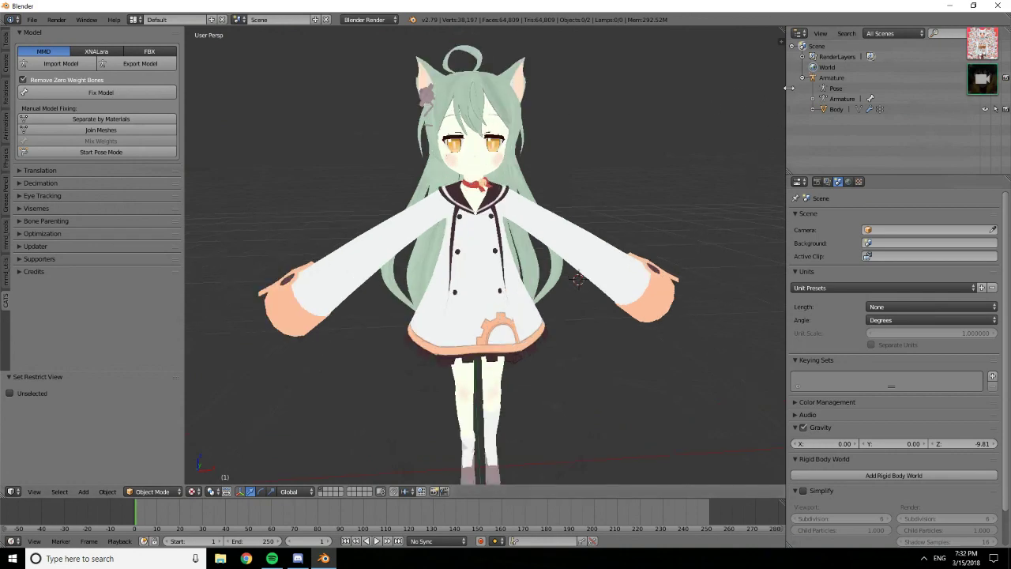
pyautogui.moveTo(787, 86); pyautogui.dragTo(857, 87)
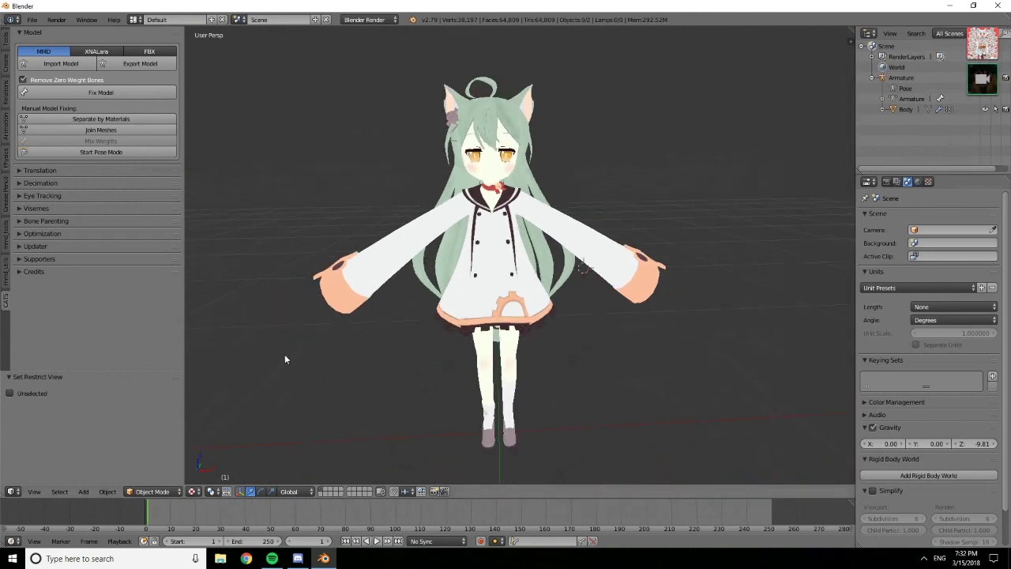
# Create eye tracking with Head, Eye_L, Eye_R, Wink 2 and Wink 2 right at movement range 0.80, and start eye testing
pyautogui.click(19, 197)
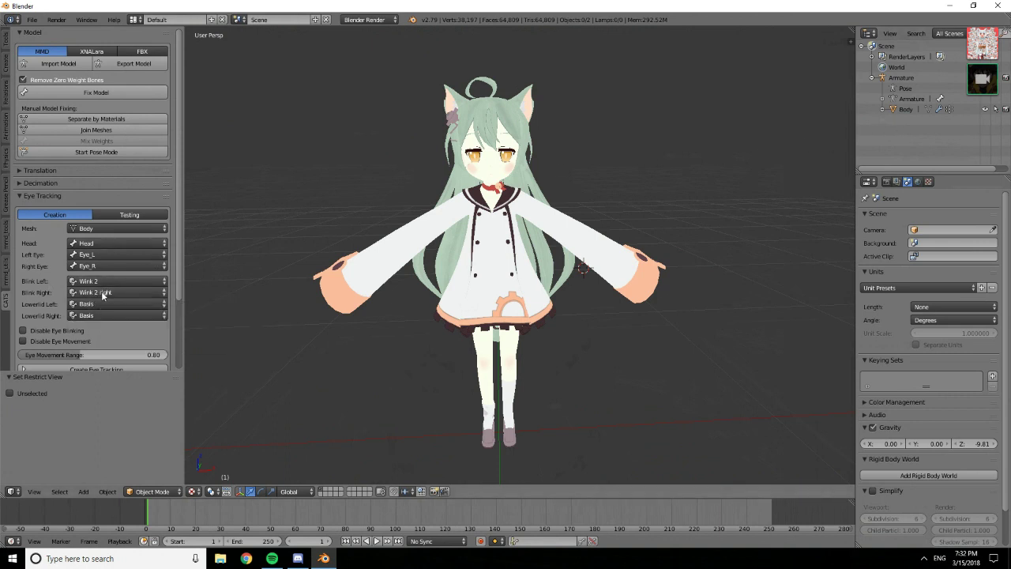
pyautogui.scroll(-2, 106, 293)
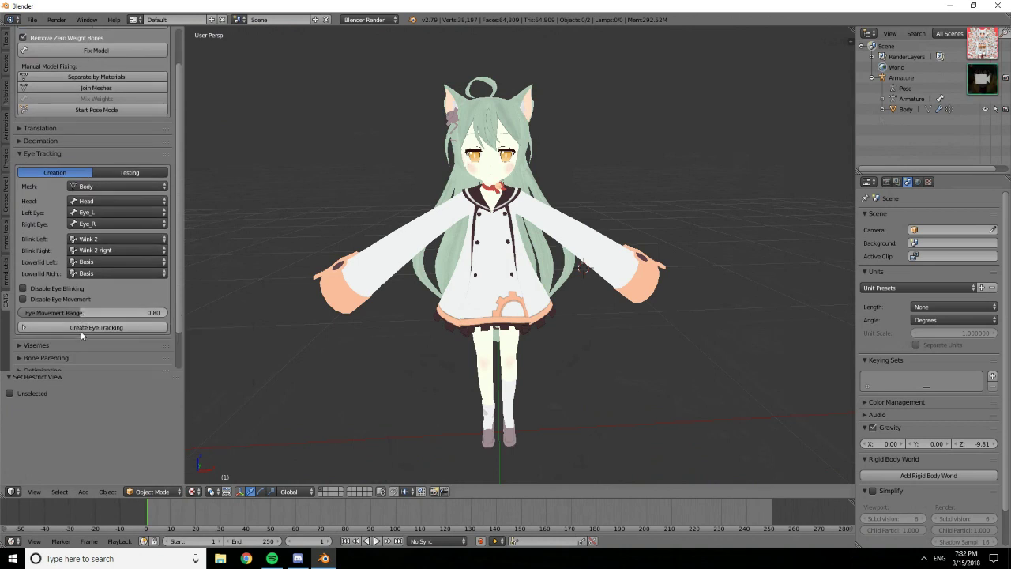
pyautogui.click(83, 327)
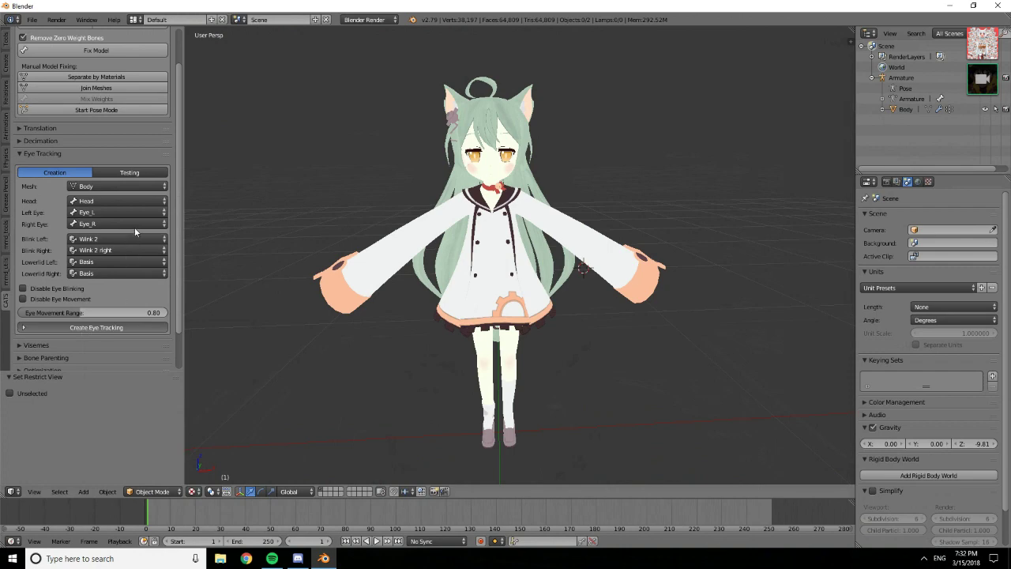
pyautogui.click(96, 190)
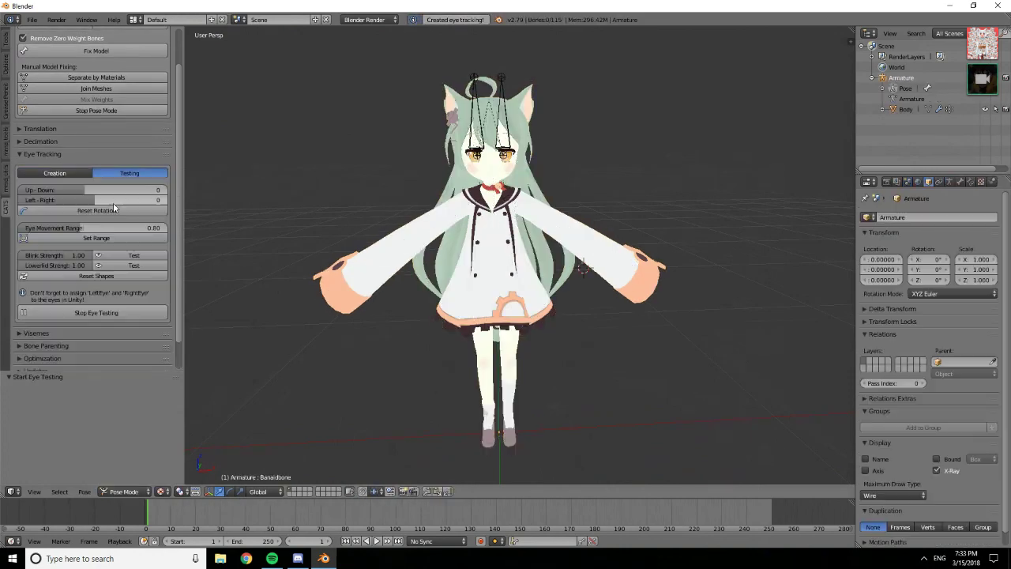
# Test the blink shapes on the face twice at strength 1.00, resetting the shapes each time
pyautogui.scroll(5, 657, 405)
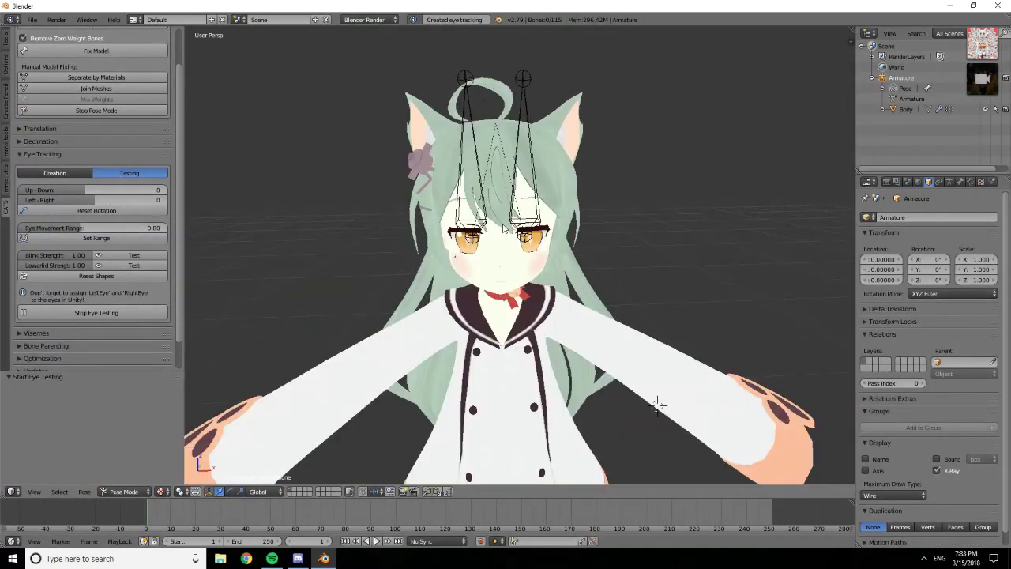
pyautogui.moveTo(504, 229); pyautogui.dragTo(508, 221, button='middle')
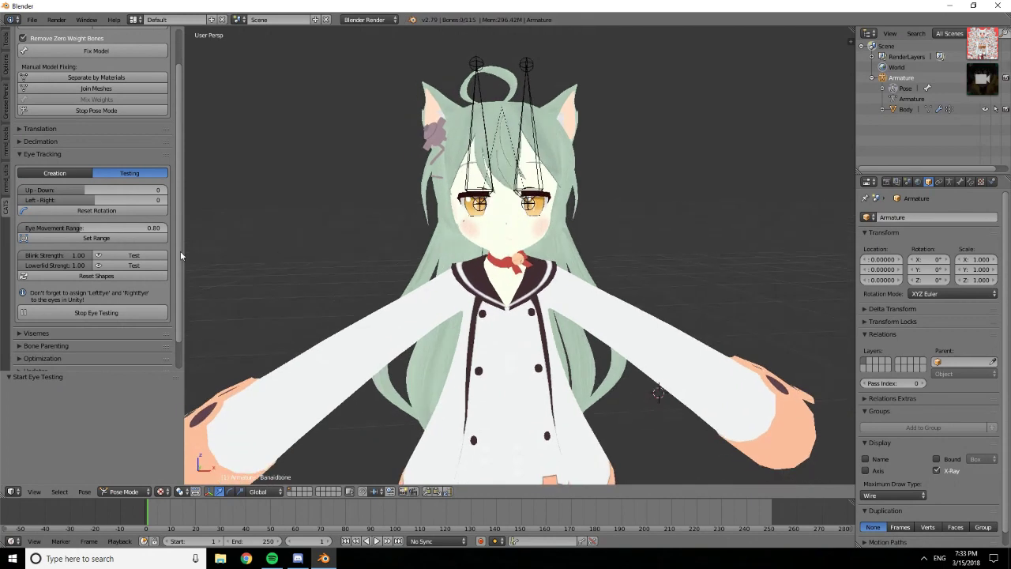
pyautogui.click(124, 256)
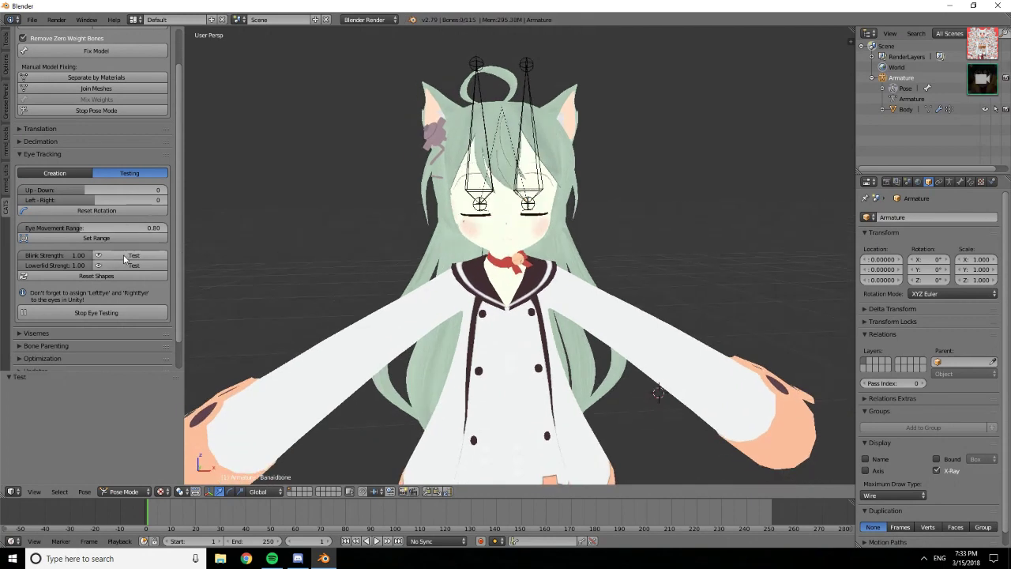
pyautogui.click(118, 276)
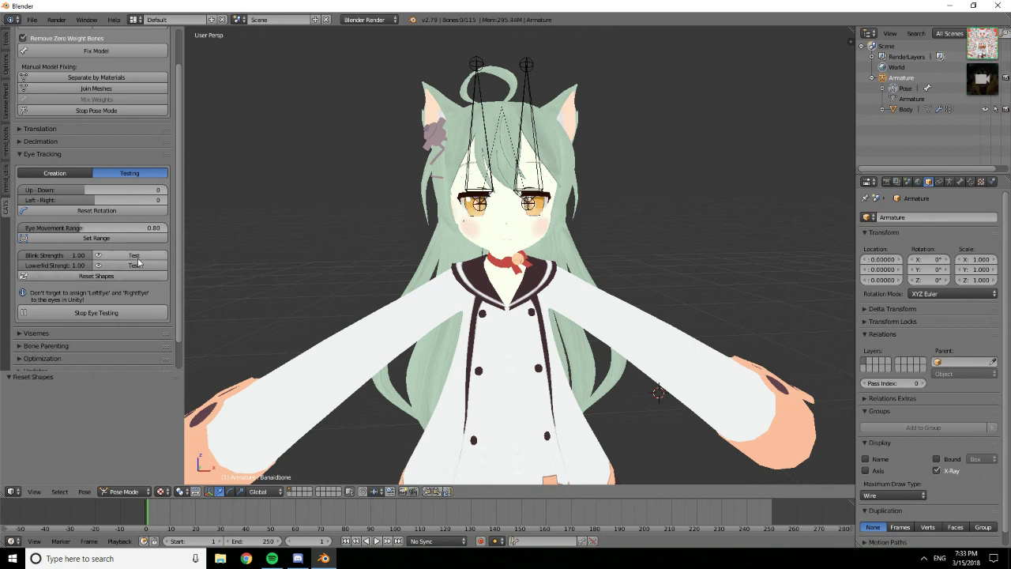
pyautogui.click(133, 258)
pyautogui.click(130, 279)
# Try the eyes' up-down rotation at 24 and -19, hiding both eye bones to see the eyes clearly
pyautogui.moveTo(111, 190); pyautogui.dragTo(129, 191)
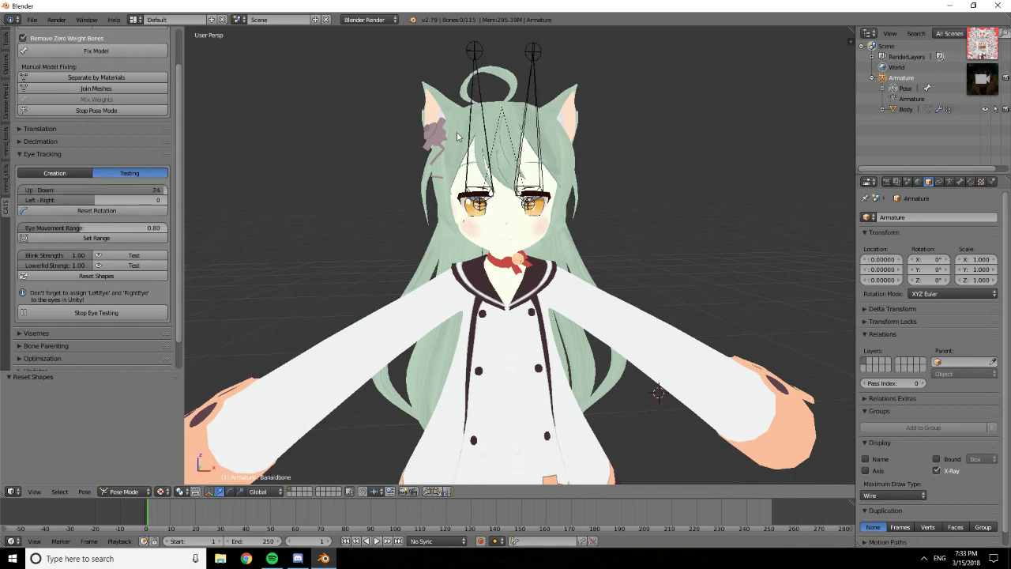
pyautogui.rightClick(484, 113)
pyautogui.rightClick(507, 132)
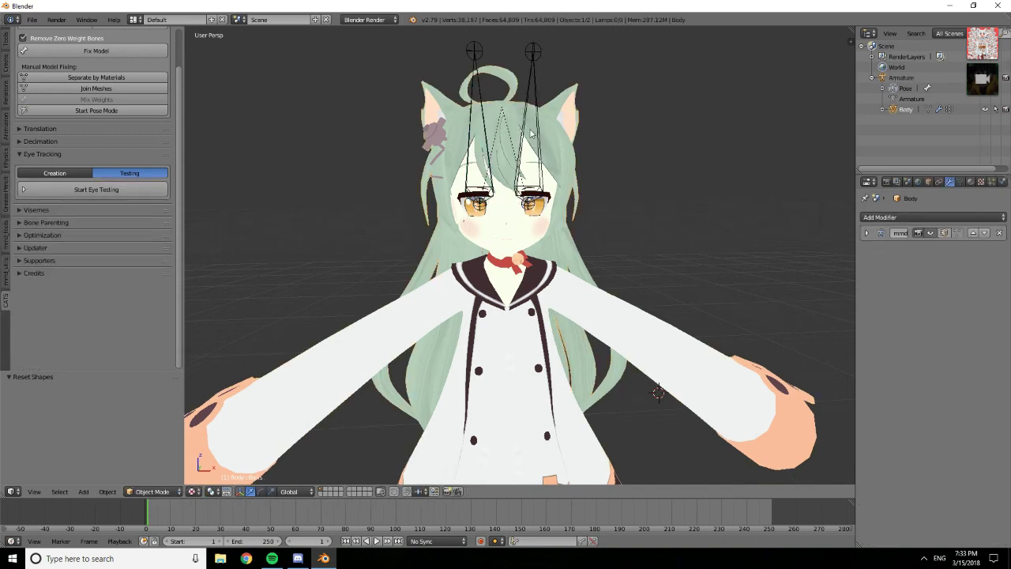
pyautogui.rightClick(522, 137)
pyautogui.press('h')
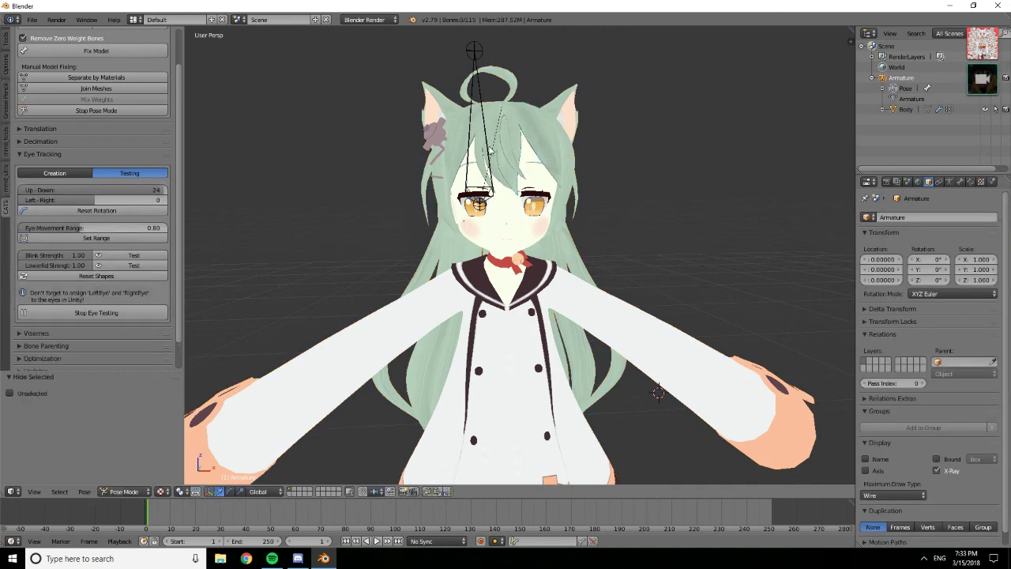
pyautogui.rightClick(491, 150)
pyautogui.press('h')
pyautogui.moveTo(167, 193)
pyautogui.mouseDown()
pyautogui.moveTo(136, 193)
pyautogui.moveTo(156, 193)
pyautogui.mouseUp()
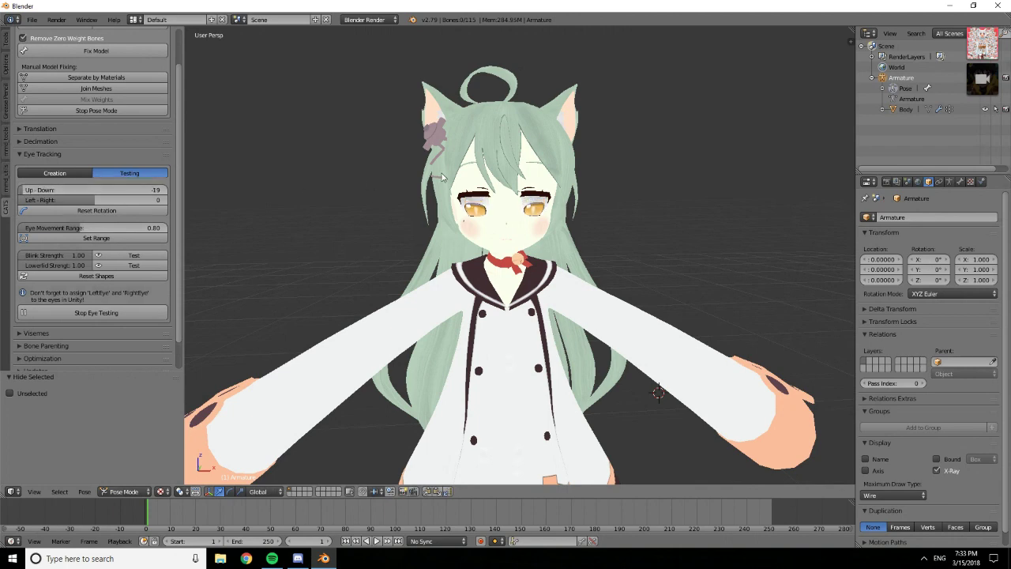
# Undo the hiding of the eye bones and the test changes to the eye rotation
pyautogui.hotkey('ctrl', 'z')
pyautogui.hotkey('ctrl', 'z')
pyautogui.hotkey('ctrl', 'z')
pyautogui.hotkey('ctrl', 'z')
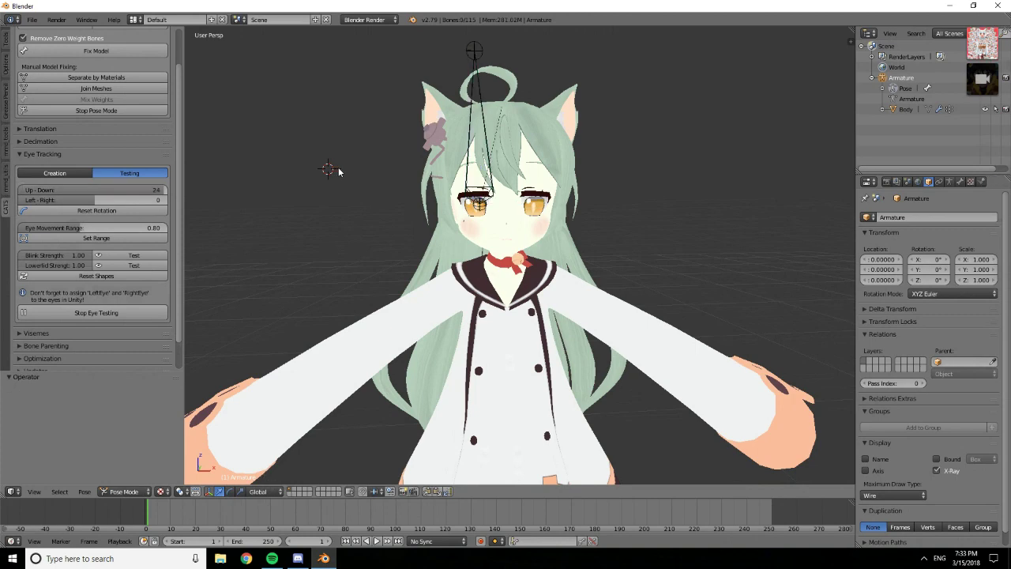
pyautogui.hotkey('ctrl', 'z')
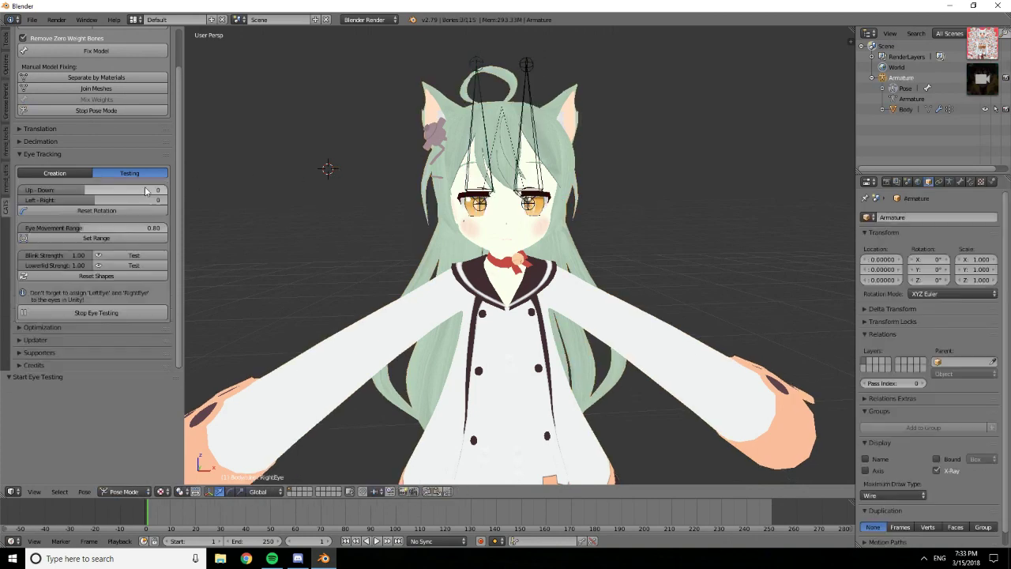
# Test the eyes' up-down rotation at -19, 25 and 23 while checking the face from several angles
pyautogui.moveTo(86, 190); pyautogui.dragTo(59, 190)
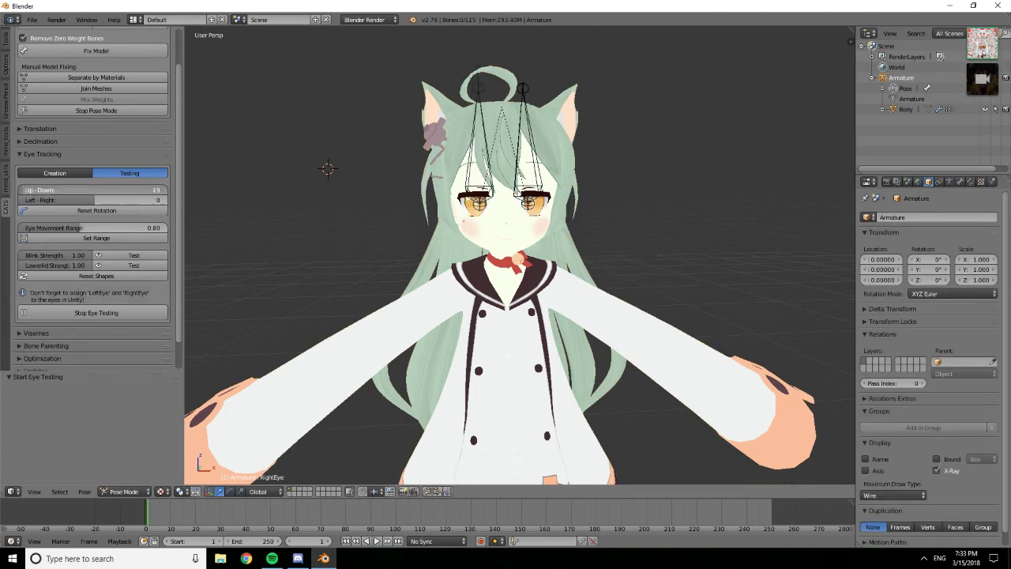
pyautogui.moveTo(347, 210)
pyautogui.mouseDown(button='middle')
pyautogui.moveTo(451, 210)
pyautogui.moveTo(348, 210)
pyautogui.mouseUp(button='middle')
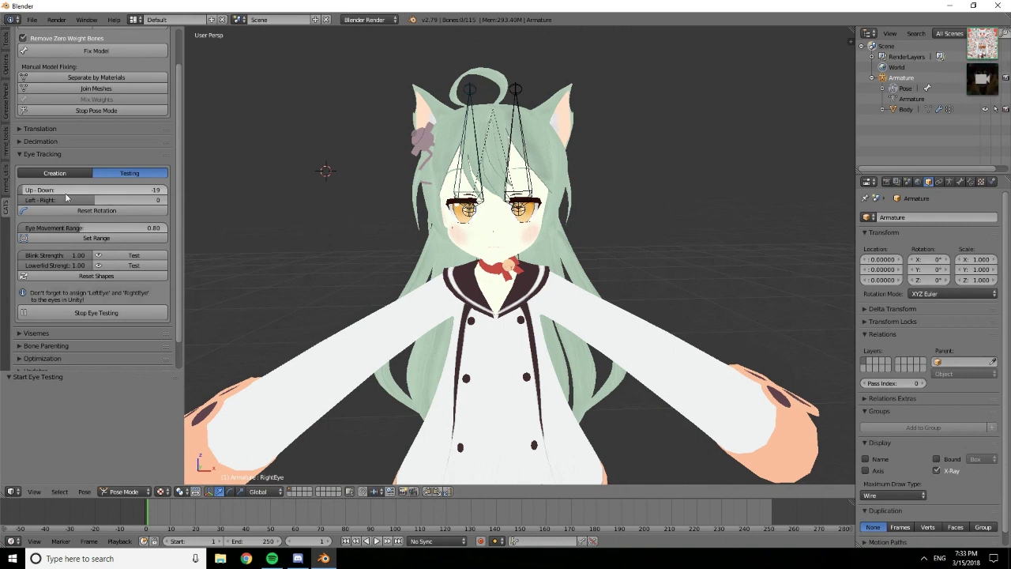
pyautogui.moveTo(190, 207); pyautogui.dragTo(252, 226, button='middle')
pyautogui.moveTo(50, 190); pyautogui.dragTo(168, 190)
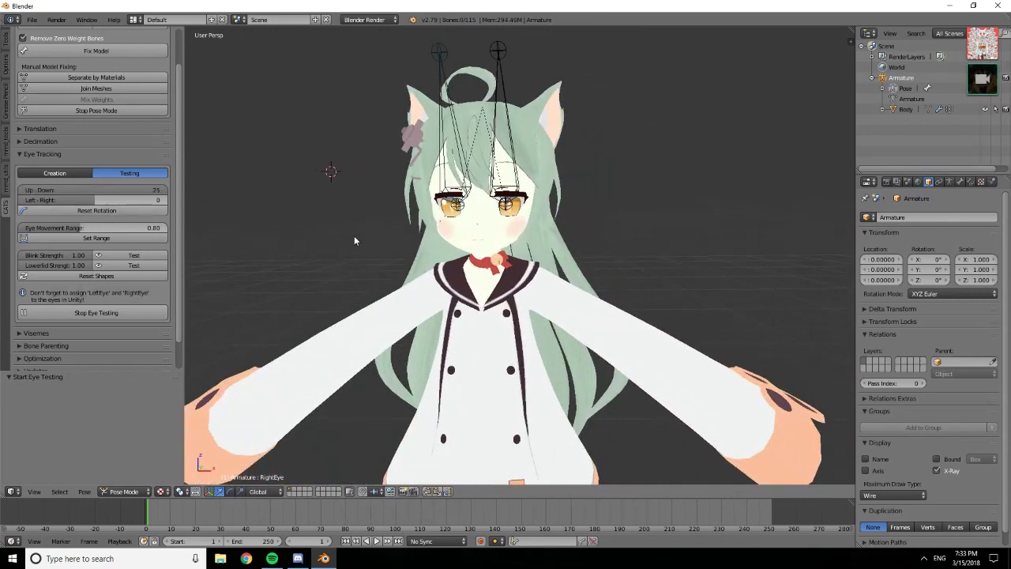
pyautogui.moveTo(354, 235); pyautogui.dragTo(318, 239, button='middle')
pyautogui.moveTo(126, 190); pyautogui.dragTo(143, 208)
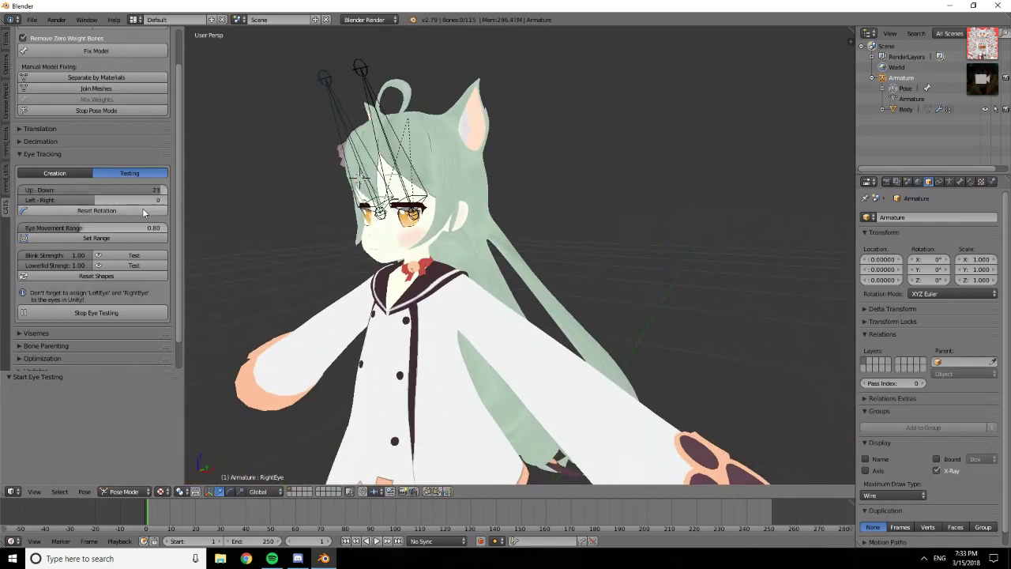
# Reset the eye rotation, test the eyes' left-right movement while viewing the face, and reset the rotation again
pyautogui.click(143, 210)
pyautogui.moveTo(298, 244); pyautogui.dragTo(347, 244, button='middle')
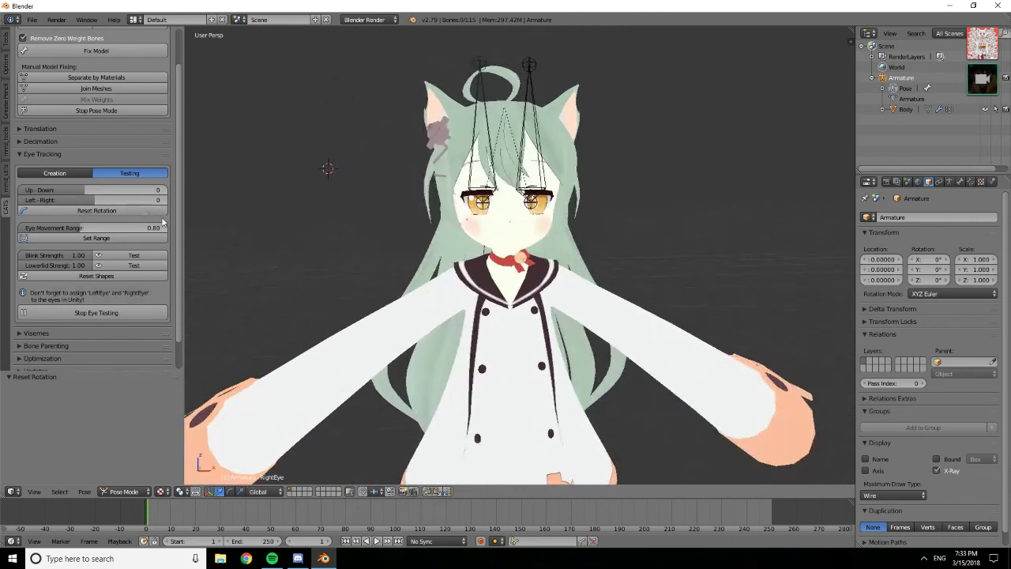
pyautogui.moveTo(119, 200); pyautogui.dragTo(91, 200)
pyautogui.moveTo(273, 203); pyautogui.dragTo(187, 233, button='middle')
pyautogui.click(143, 210)
# Try an eye movement range of 1.60 with up-down at 25 and left-right at -19, resetting the rotation after viewing the face
pyautogui.click(158, 227)
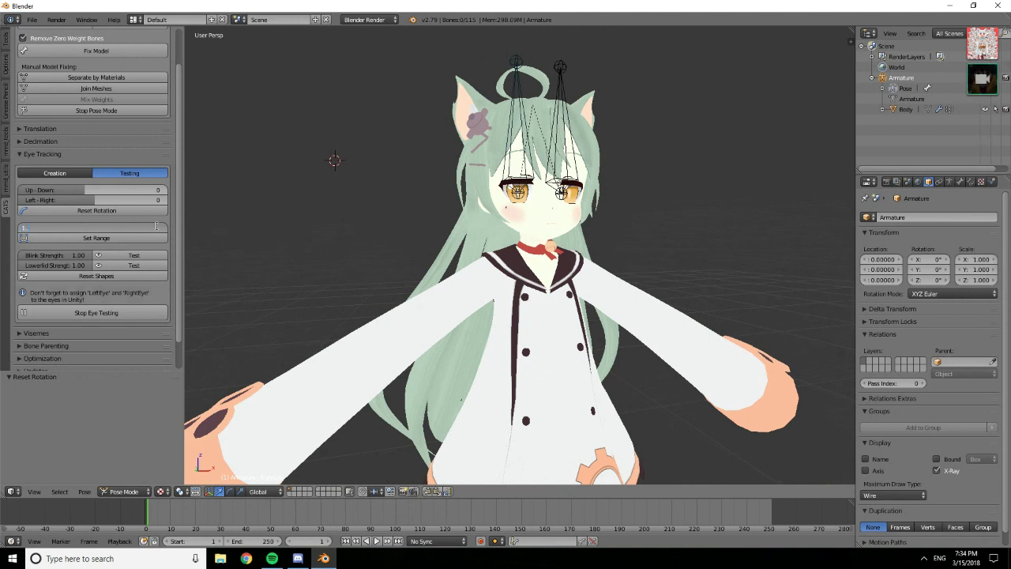
pyautogui.click(150, 238)
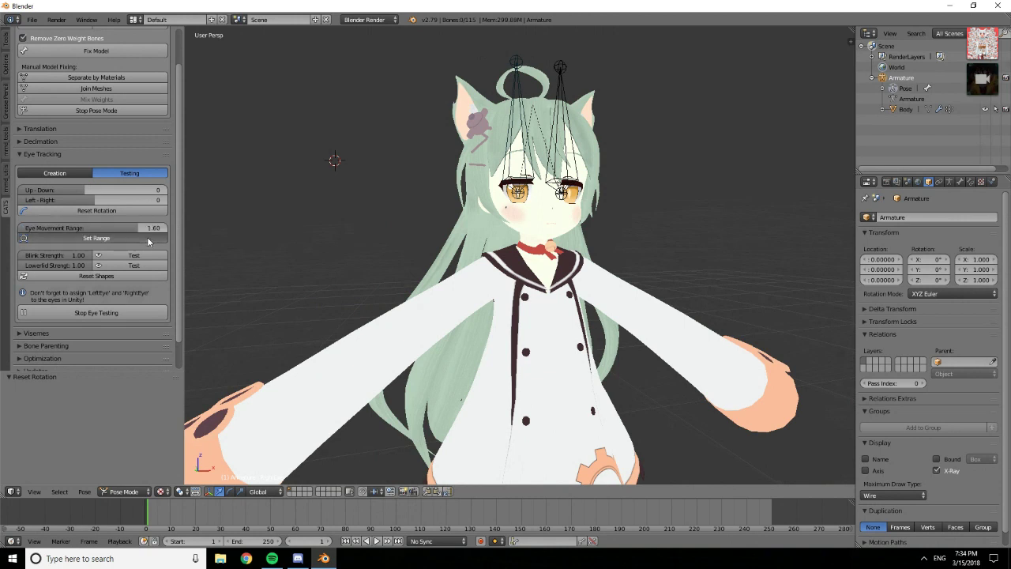
pyautogui.moveTo(87, 192); pyautogui.dragTo(119, 192)
pyautogui.moveTo(388, 210); pyautogui.dragTo(440, 212, button='middle')
pyautogui.moveTo(155, 192); pyautogui.dragTo(103, 200)
pyautogui.moveTo(372, 212); pyautogui.dragTo(324, 227, button='middle')
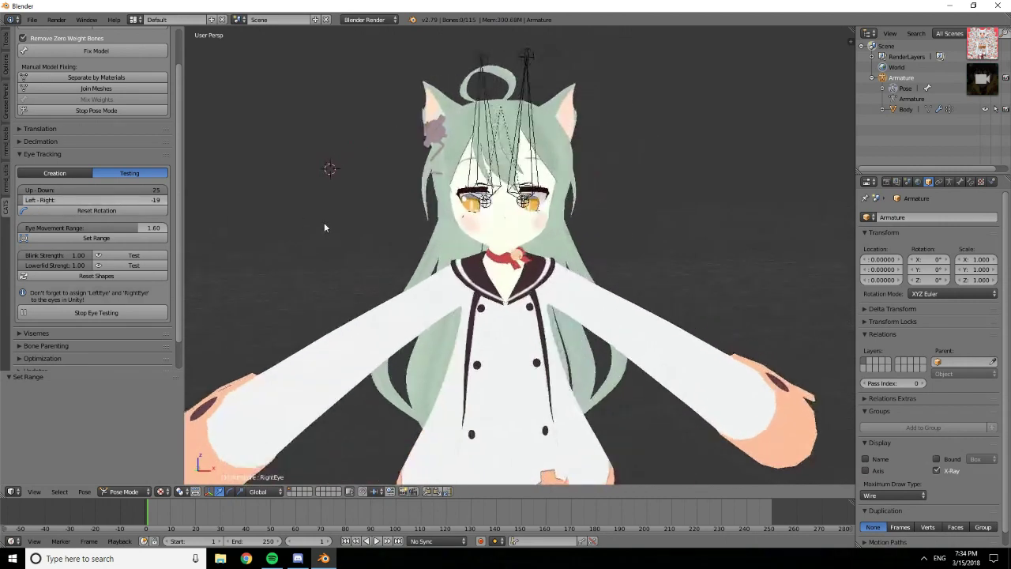
pyautogui.click(147, 210)
# Set and apply an eye movement range of 0.80, and end the eye testing
pyautogui.click(138, 228)
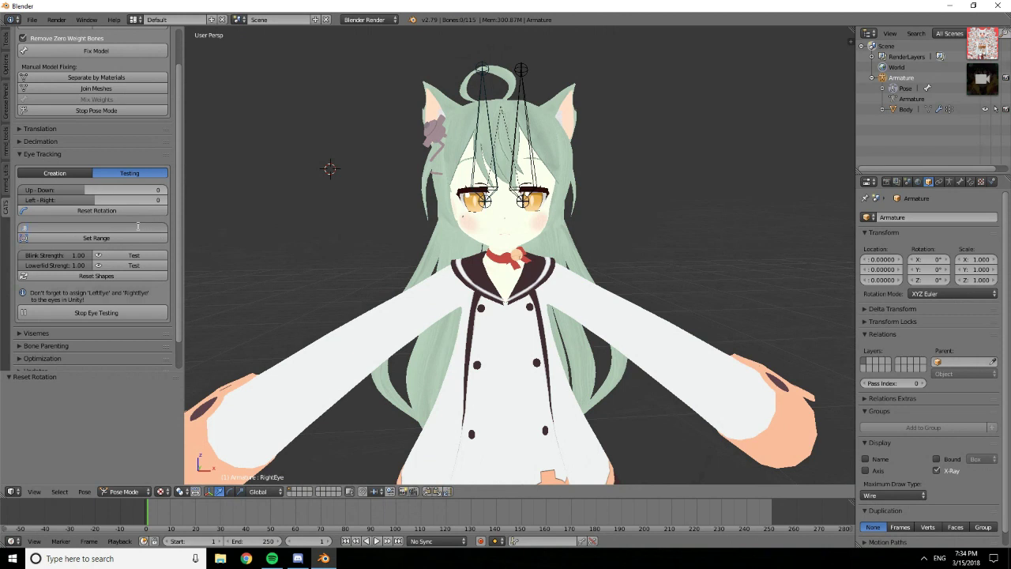
pyautogui.write('.8')
pyautogui.press('Return')
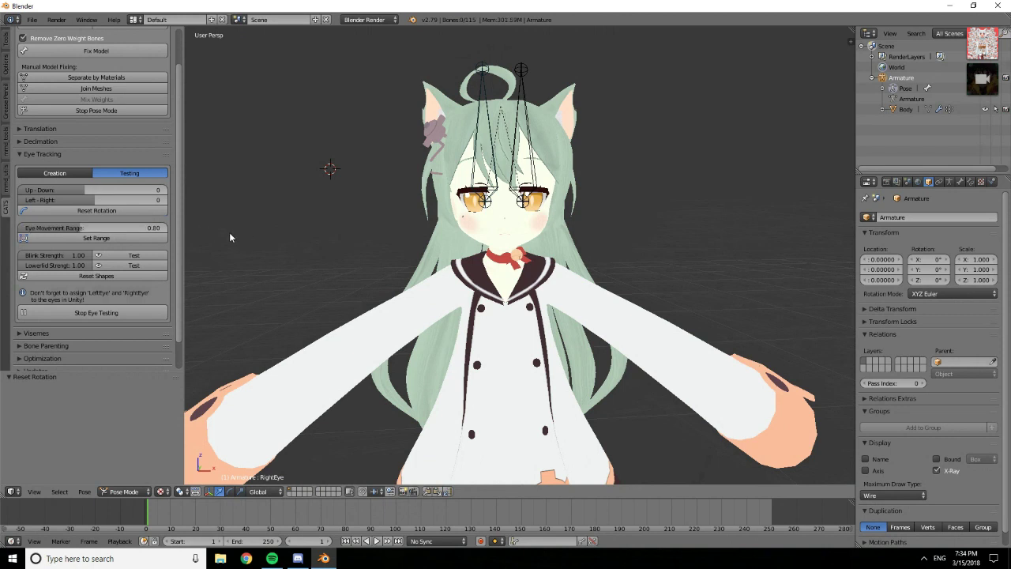
pyautogui.click(124, 241)
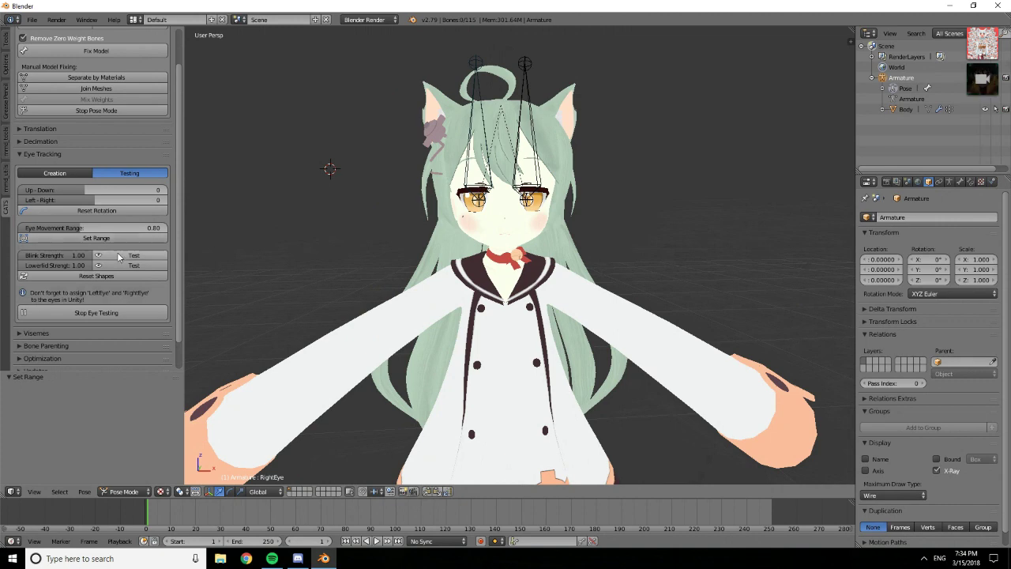
pyautogui.click(124, 312)
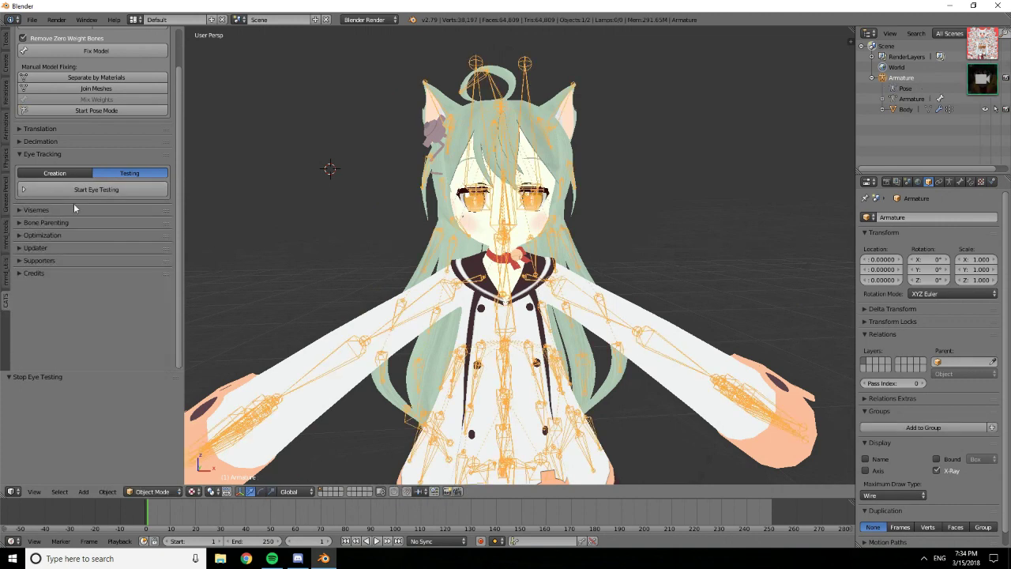
# Create mouth visemes on the Body mesh from the Ah, Your and There shapes at mix intensity 1.00
pyautogui.click(21, 212)
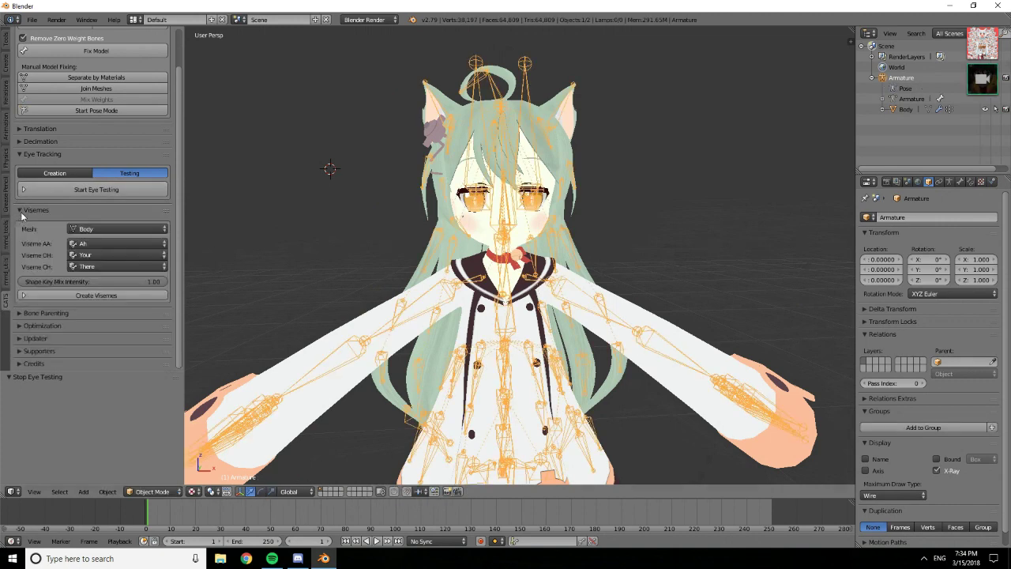
pyautogui.click(128, 296)
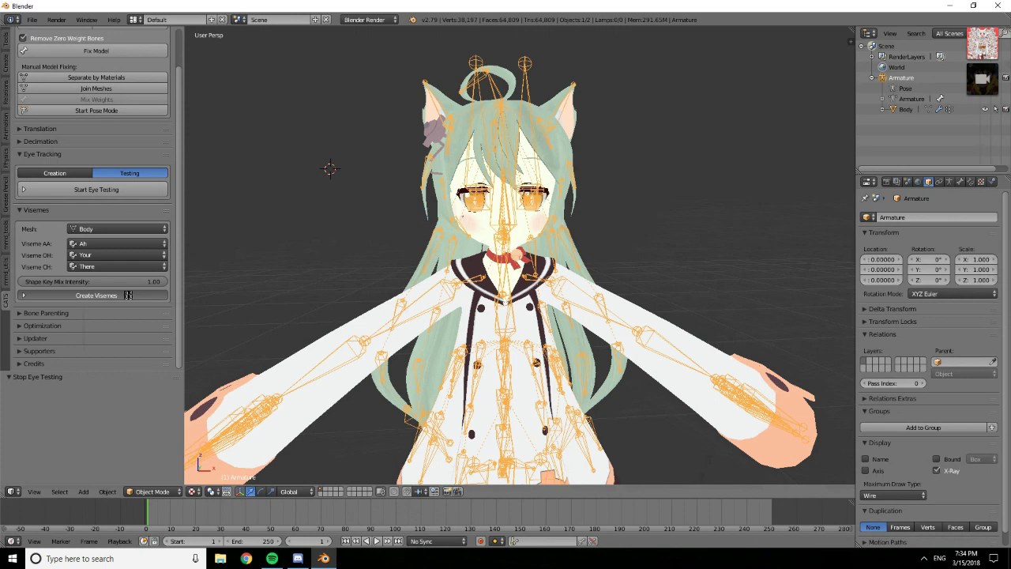
pyautogui.click(24, 155)
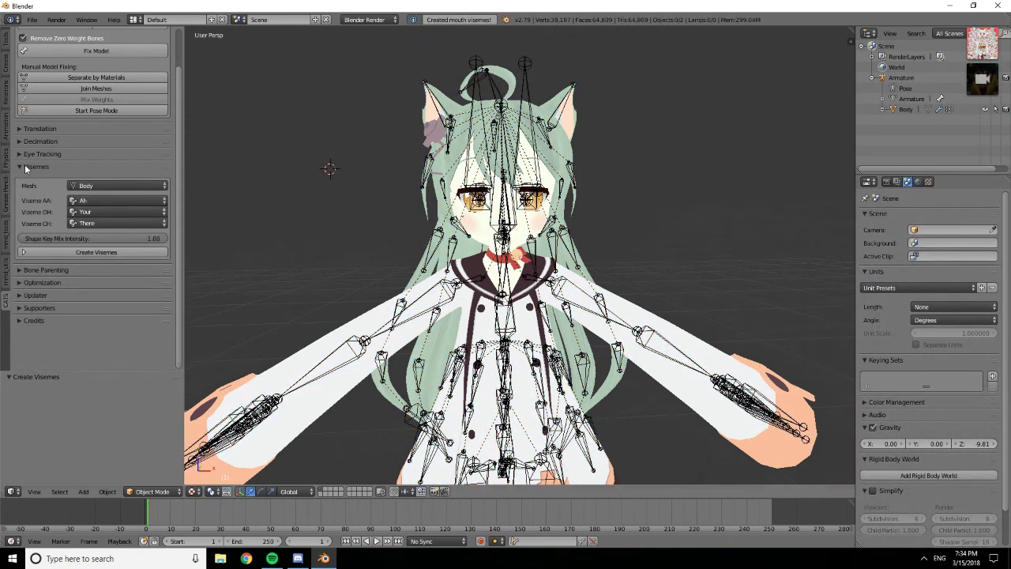
pyautogui.click(26, 168)
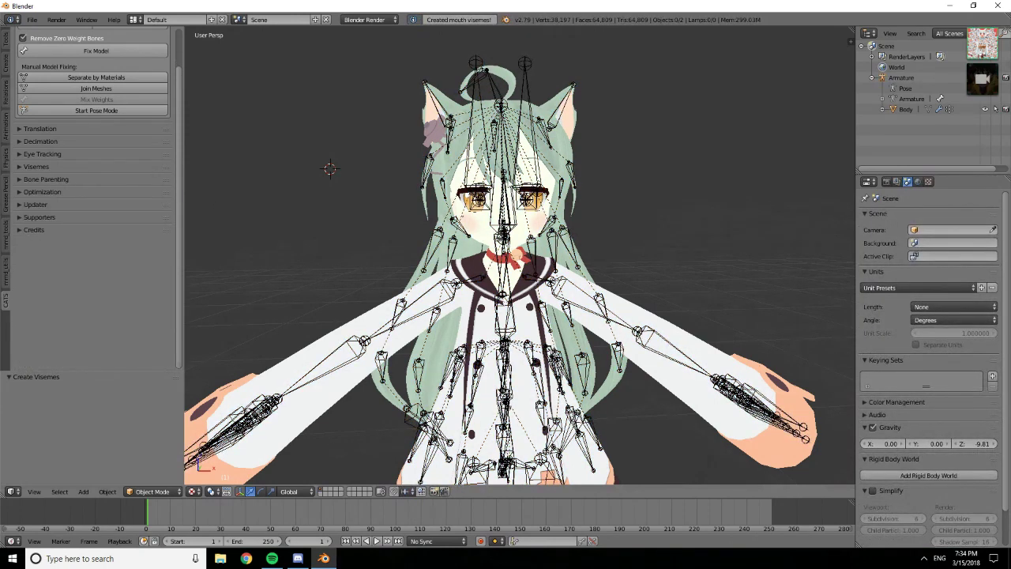
# Combine the model's identical materials with the CATS material optimization
pyautogui.click(32, 192)
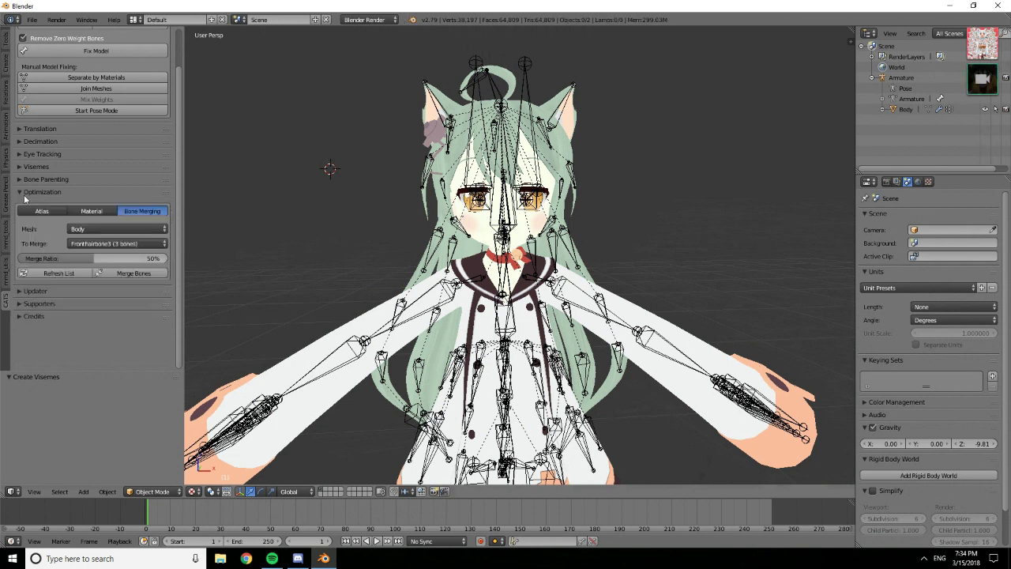
pyautogui.click(98, 212)
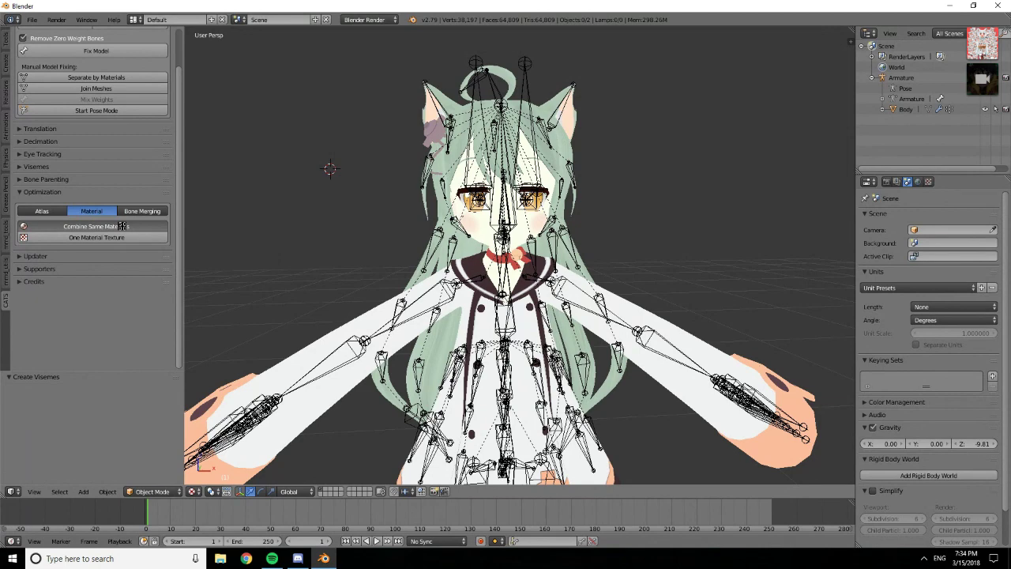
pyautogui.click(129, 227)
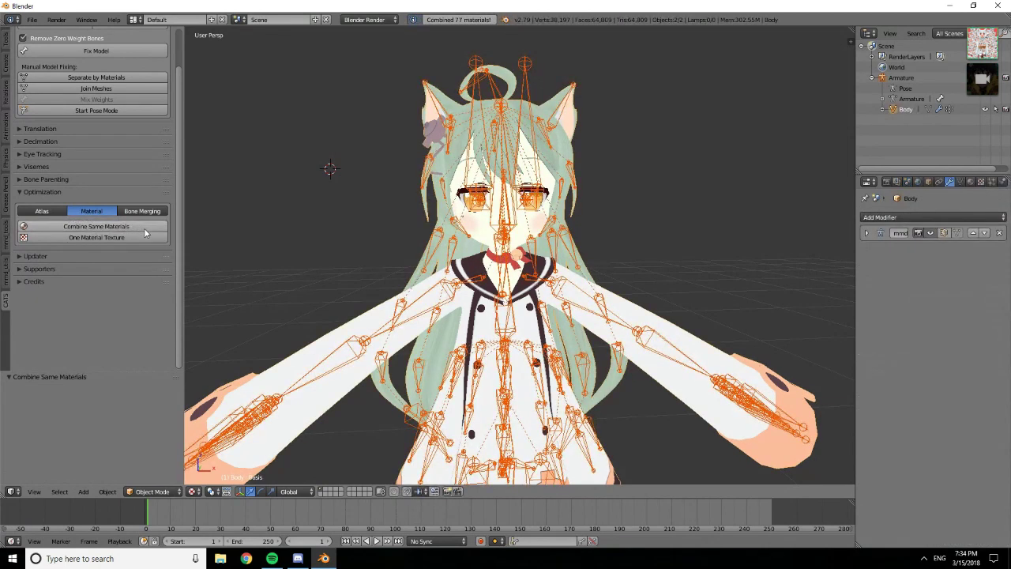
pyautogui.scroll(-7, 477, 292)
pyautogui.scroll(4, 491, 393)
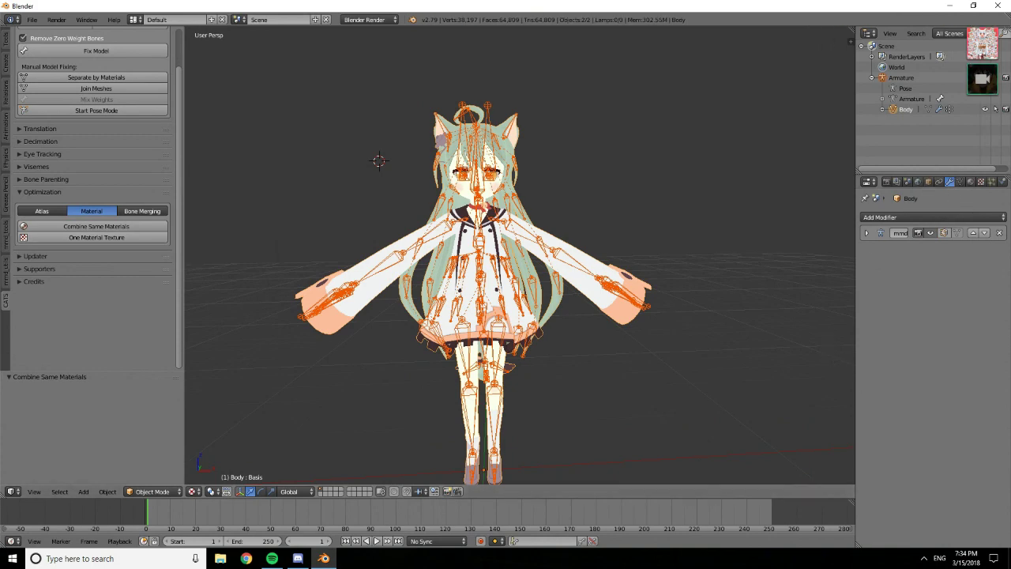
# Examine the model's texture files in the models39\明石 Ver. 1.02 folder in File Explorer, and close the window
pyautogui.press('super+e')
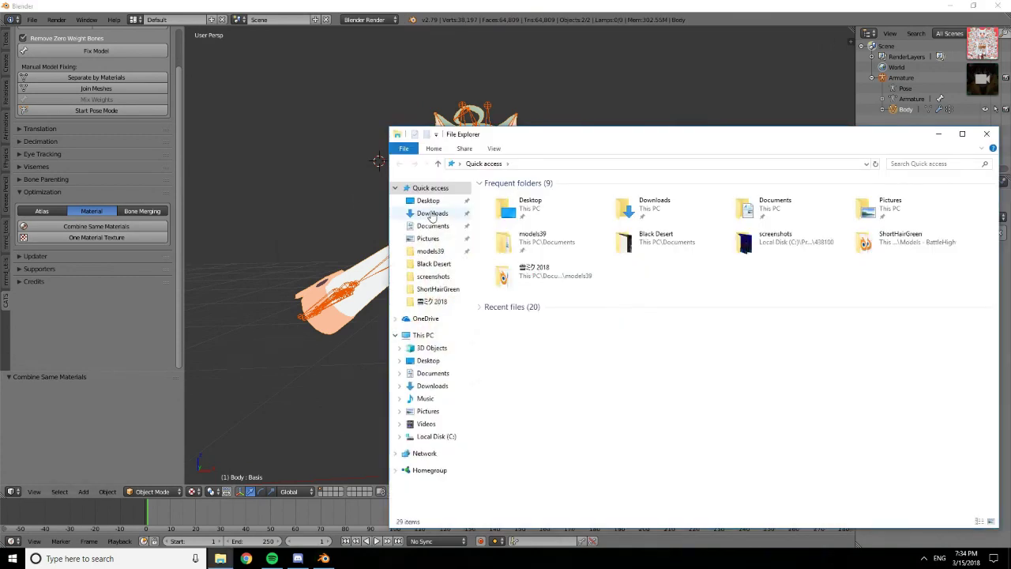
pyautogui.click(430, 250)
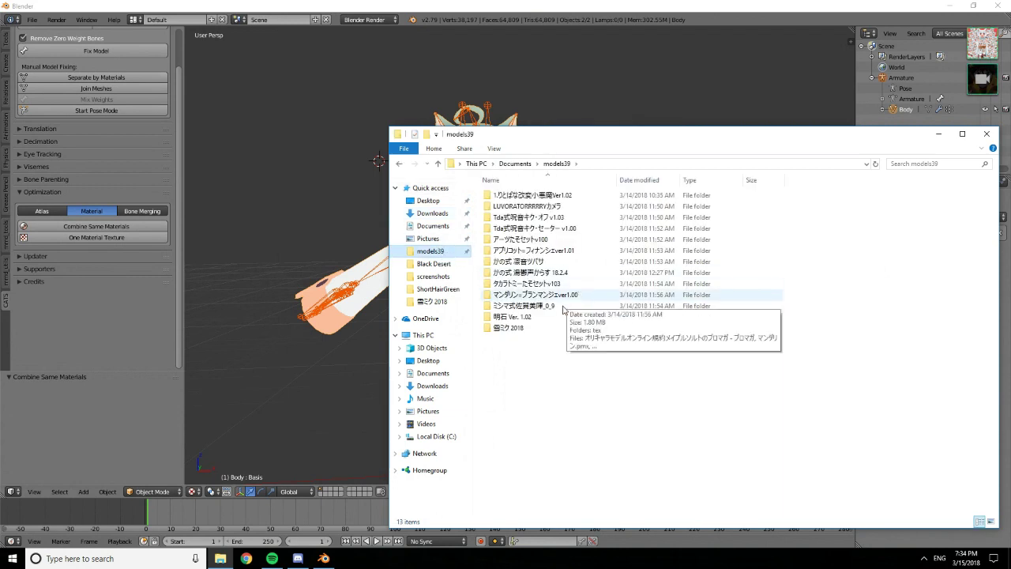
pyautogui.doubleClick(555, 320)
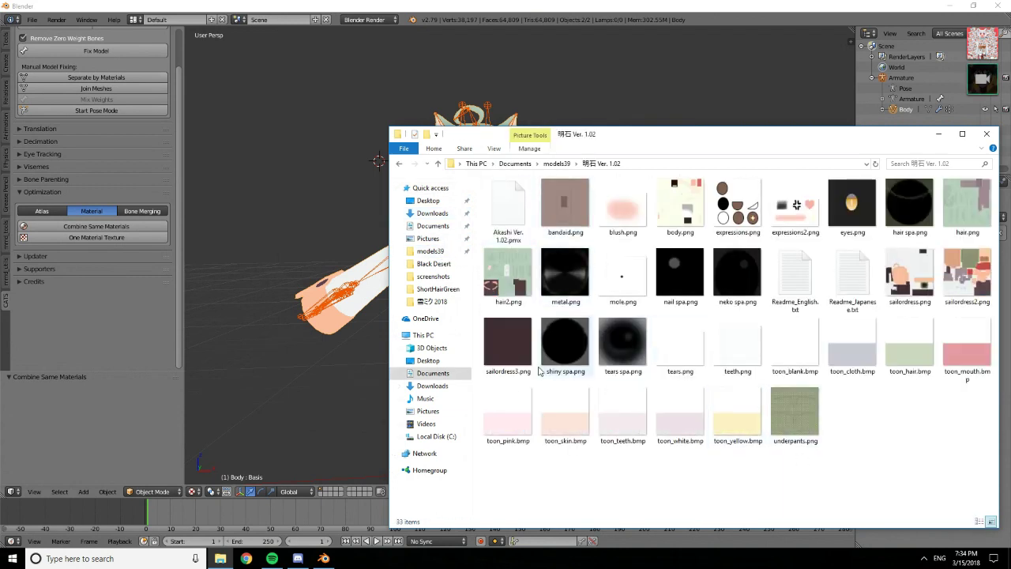
pyautogui.click(510, 356)
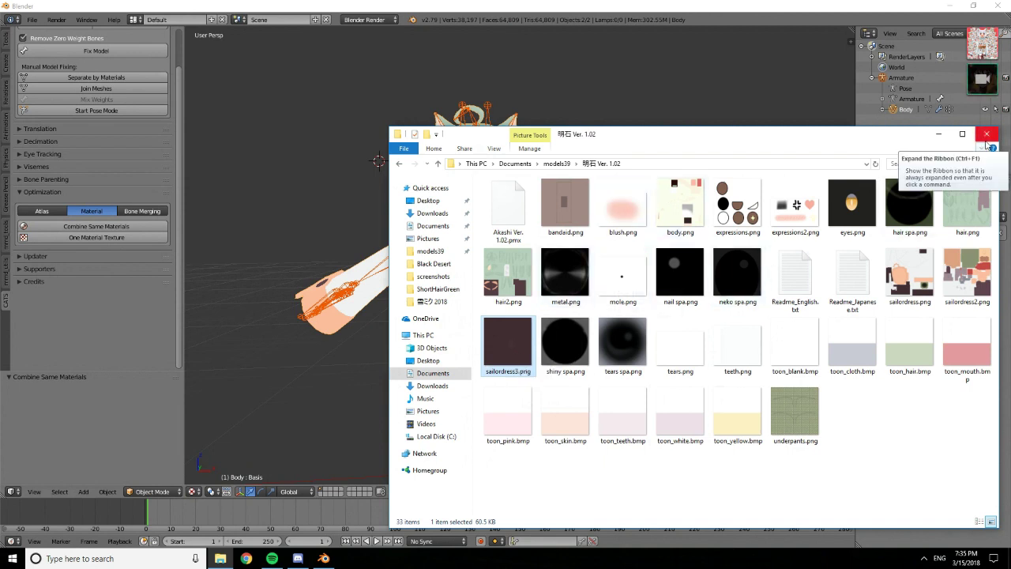
pyautogui.click(987, 134)
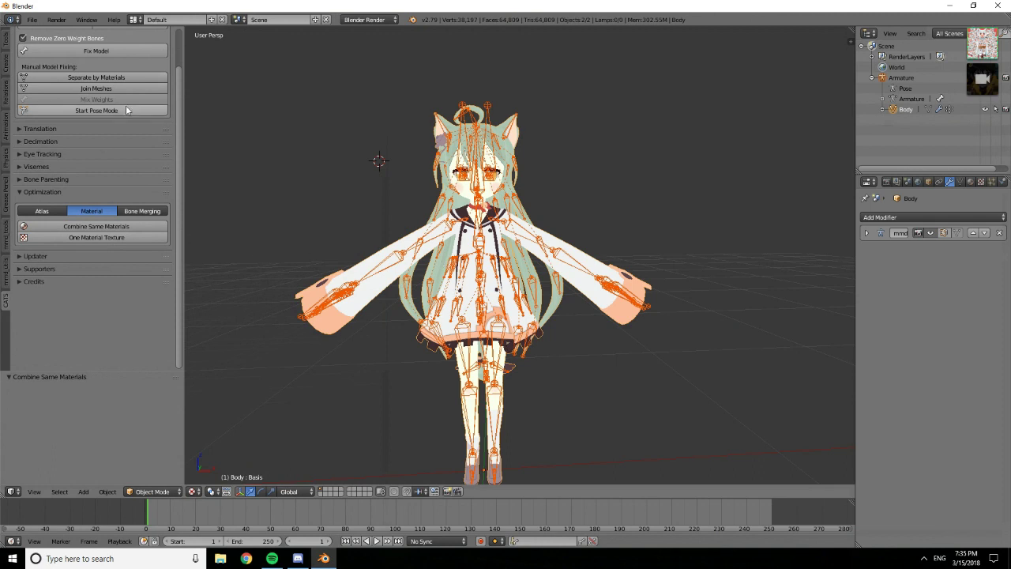
# Save the Blender file as CatMechanic.blend in the 明石 Ver. 1.02 folder
pyautogui.scroll(2, 98, 225)
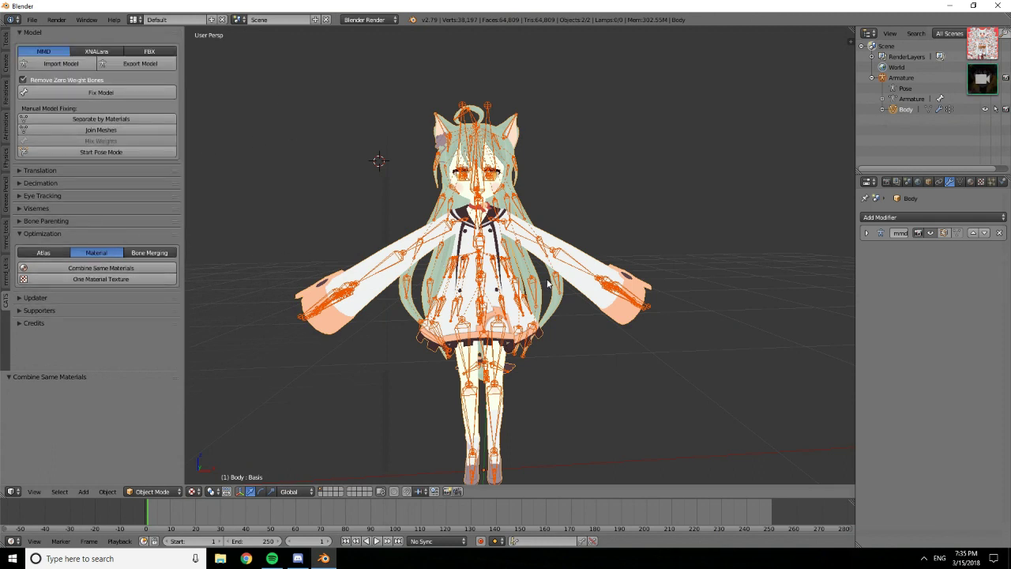
pyautogui.click(32, 19)
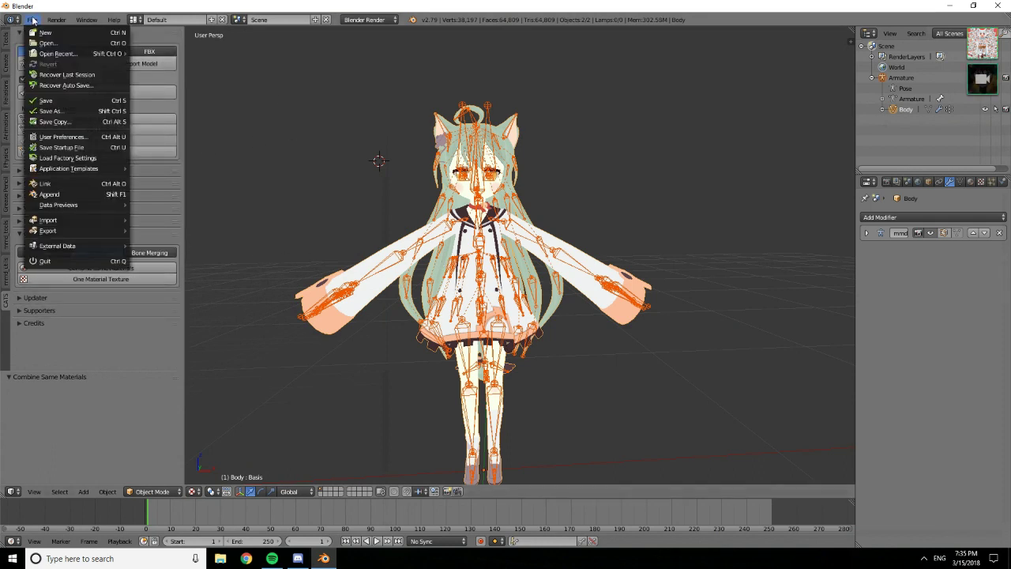
pyautogui.click(65, 105)
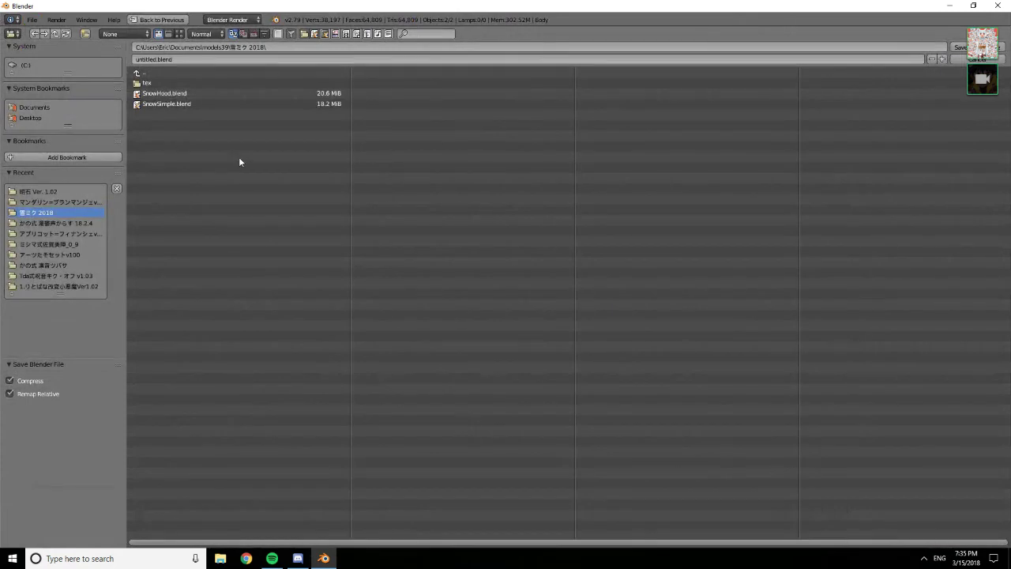
pyautogui.click(151, 73)
pyautogui.click(176, 199)
pyautogui.click(198, 61)
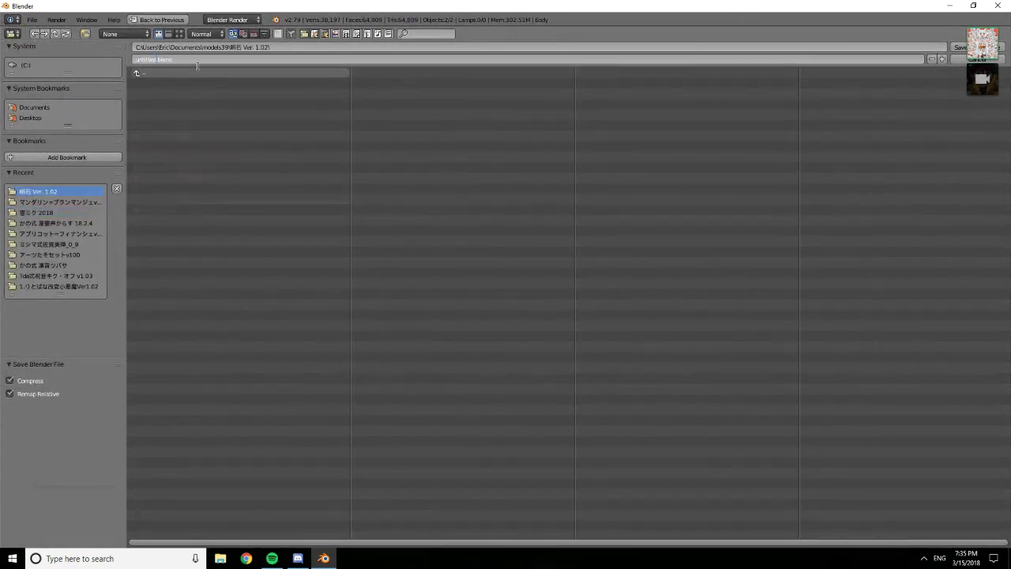
pyautogui.write('CalMachand')
pyautogui.press('Return')
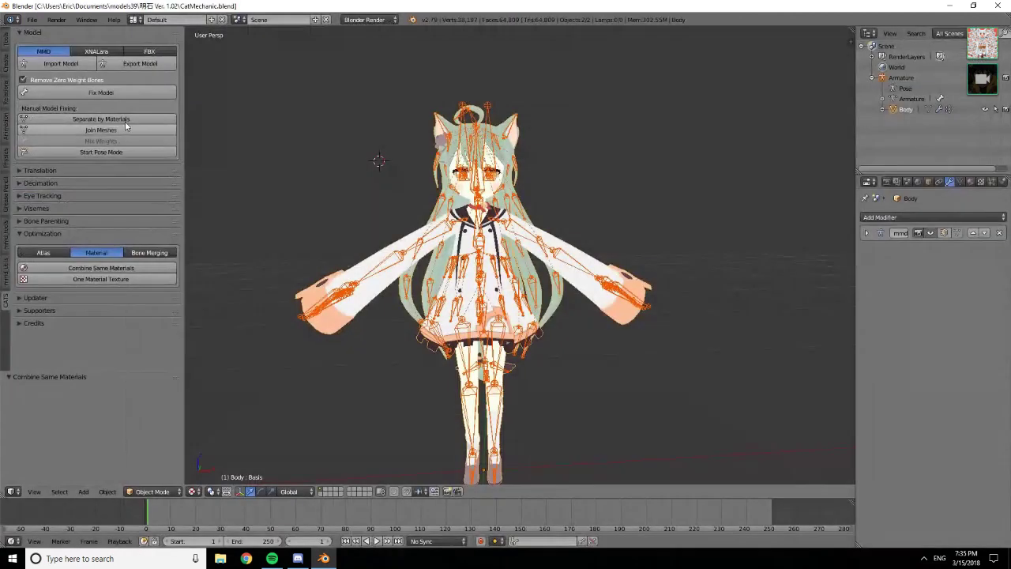
# Start an FBX export of the model as CatMechanic.fbx and apply the Vrchat Correct preset with the main settings shown
pyautogui.click(148, 52)
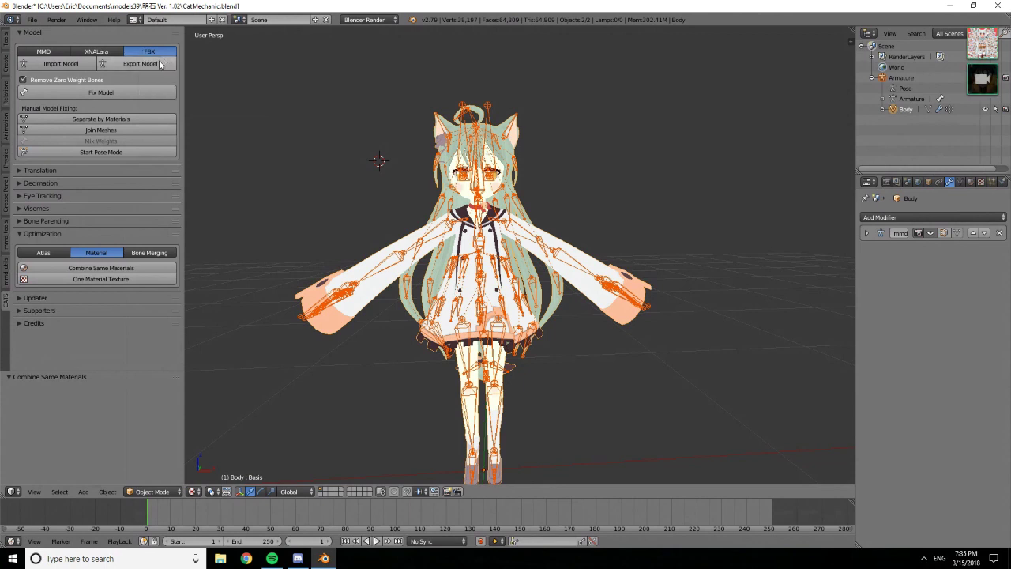
pyautogui.click(162, 63)
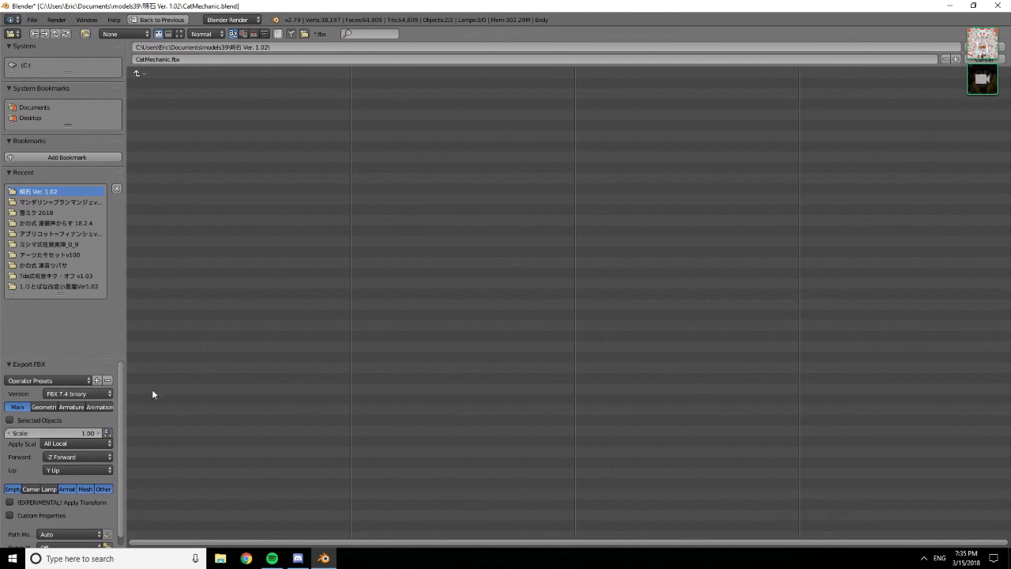
pyautogui.click(77, 383)
pyautogui.click(79, 382)
pyautogui.click(79, 380)
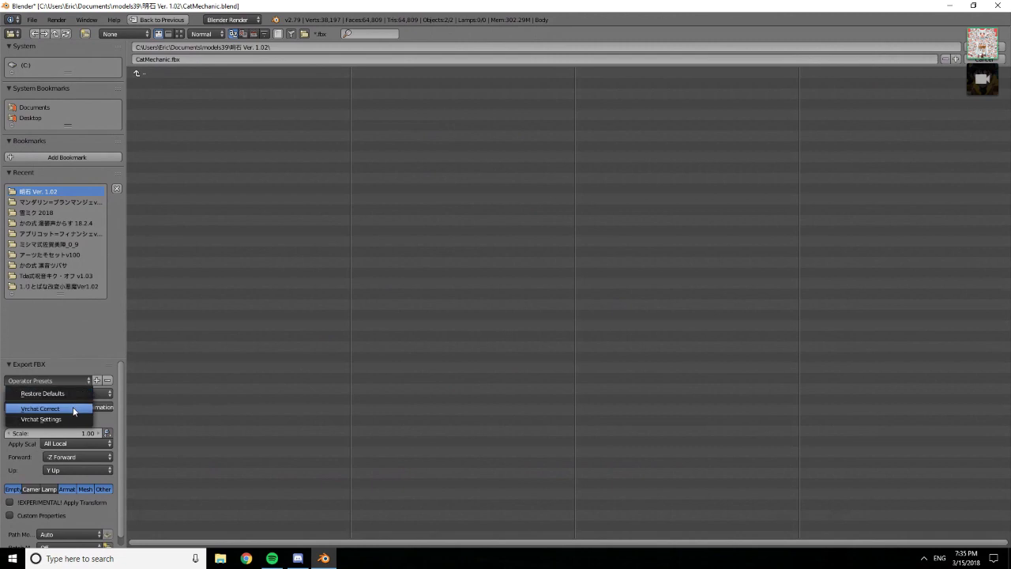
pyautogui.click(73, 408)
pyautogui.click(17, 407)
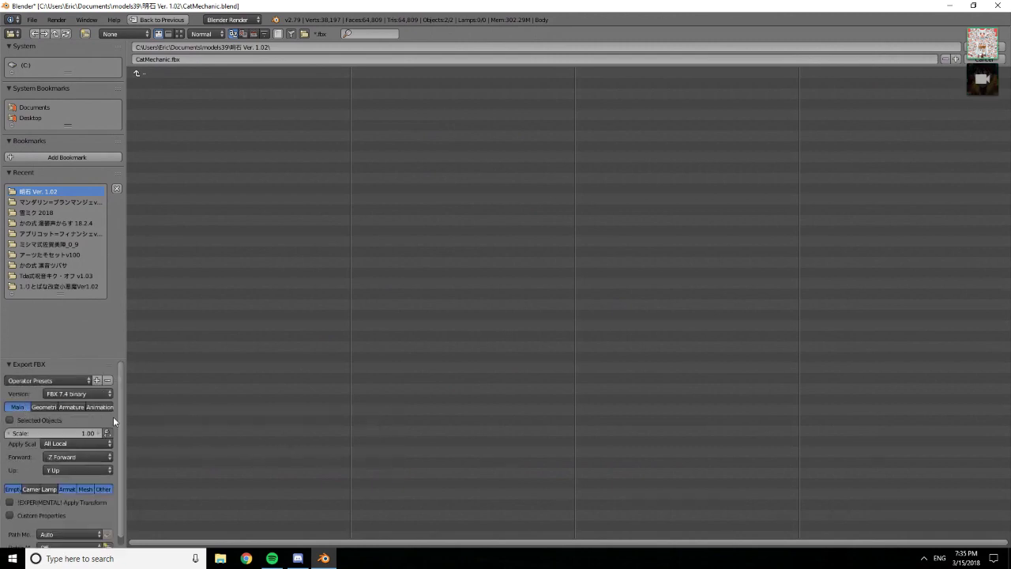
pyautogui.click(57, 386)
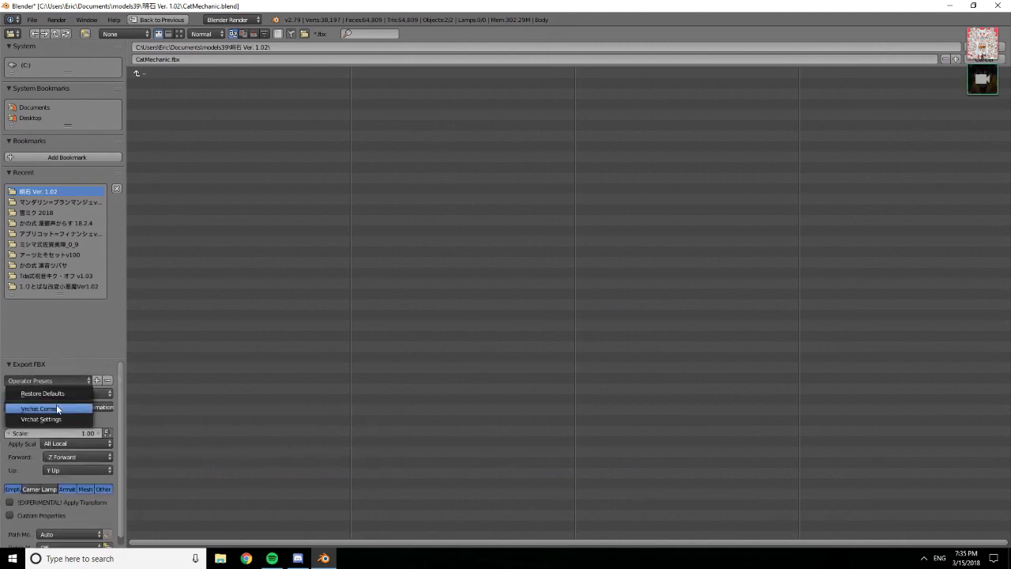
pyautogui.click(64, 407)
pyautogui.click(18, 407)
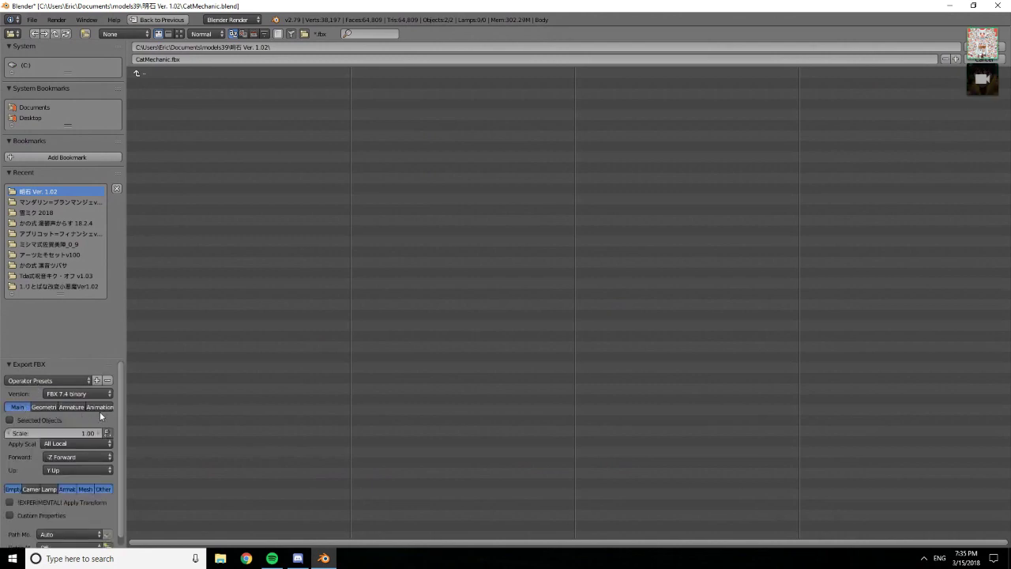
# Enlarge the FBX export settings area to show all main options, and open the prompt for adding an operator preset
pyautogui.moveTo(119, 405); pyautogui.dragTo(118, 426)
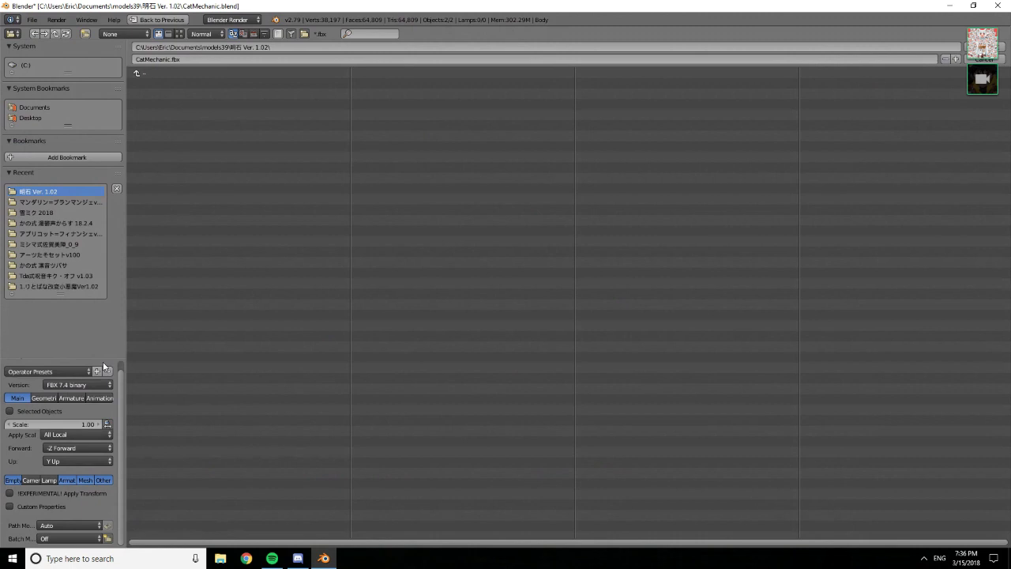
pyautogui.moveTo(107, 368); pyautogui.dragTo(121, 300)
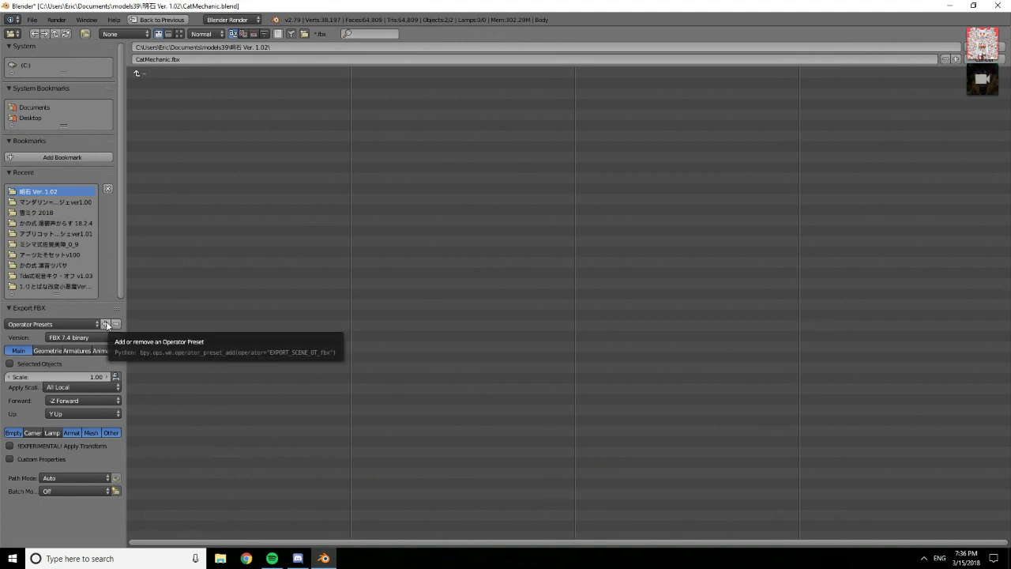
pyautogui.click(106, 324)
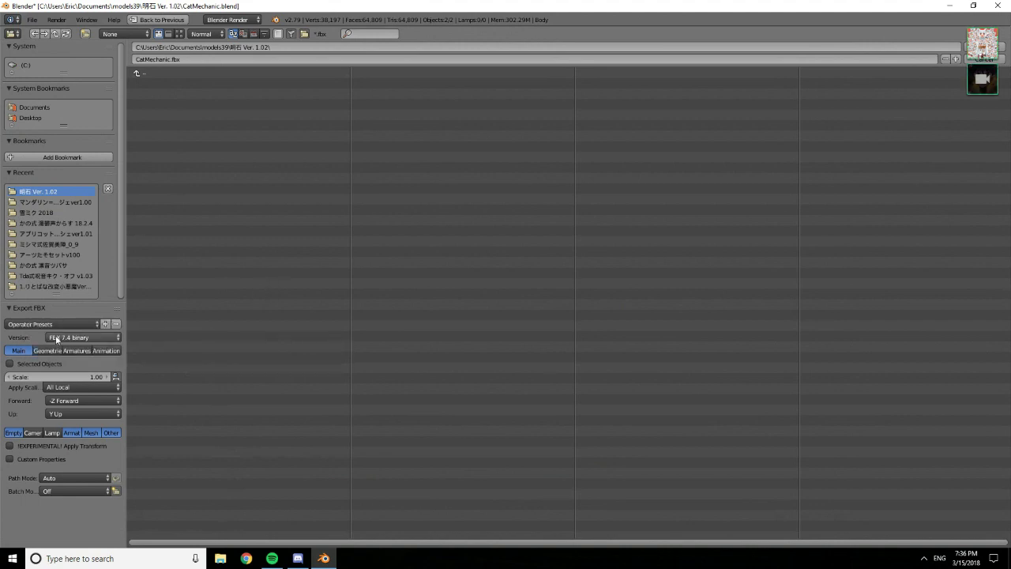
# Review the main, geometry, armature and animation export options of the Vrchat Correct preset
pyautogui.click(55, 324)
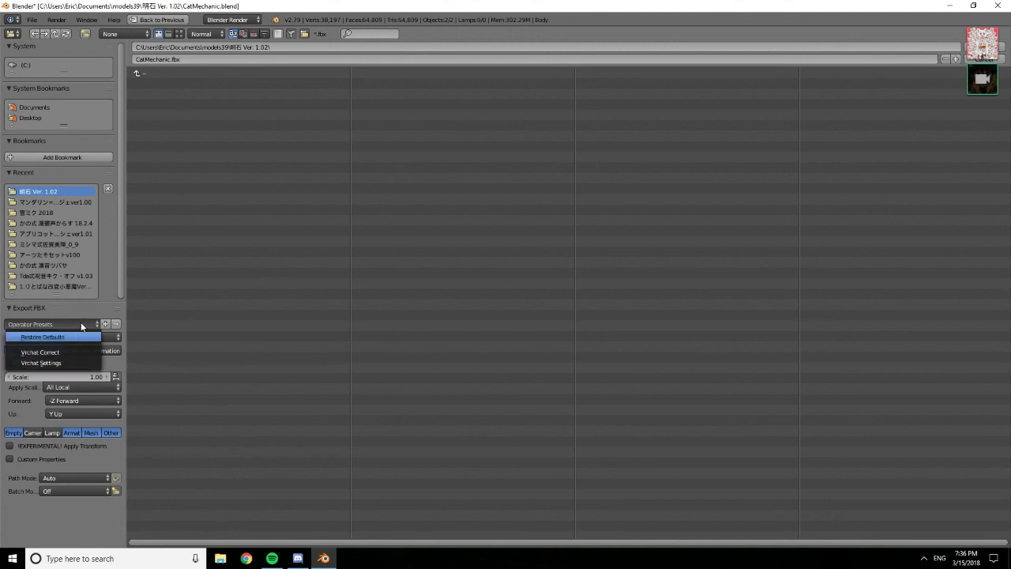
pyautogui.click(55, 351)
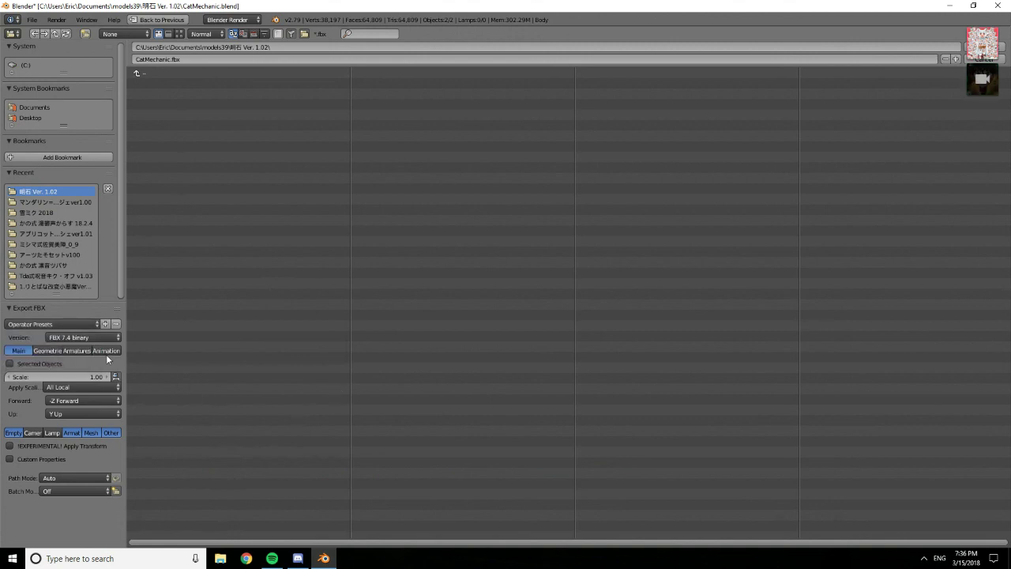
pyautogui.click(53, 351)
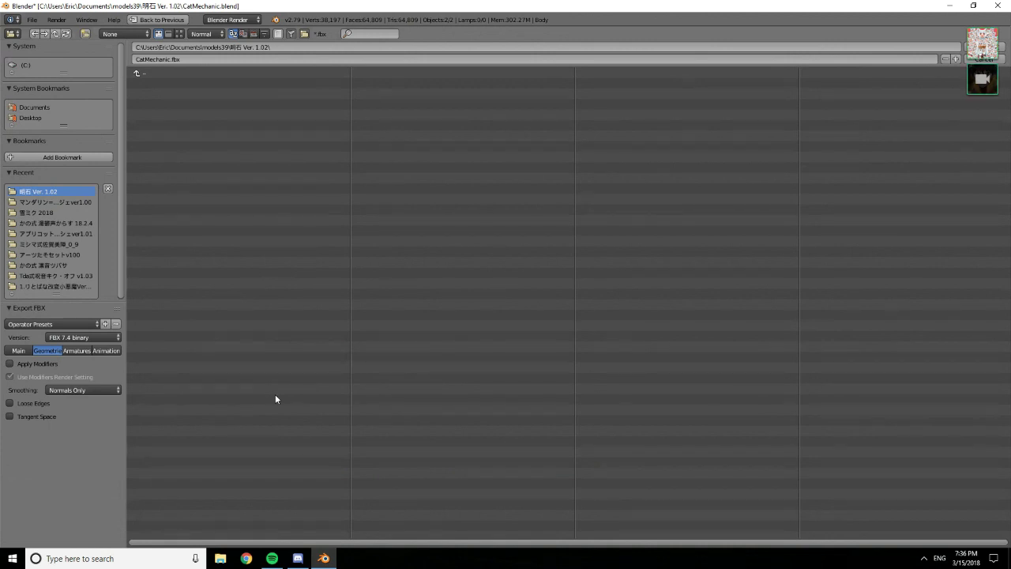
pyautogui.click(87, 351)
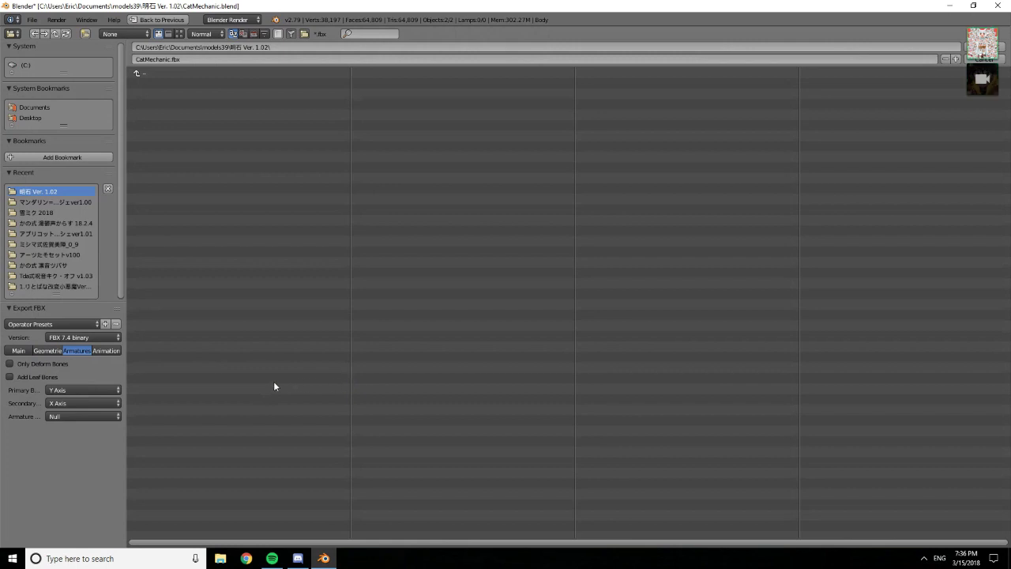
pyautogui.click(112, 353)
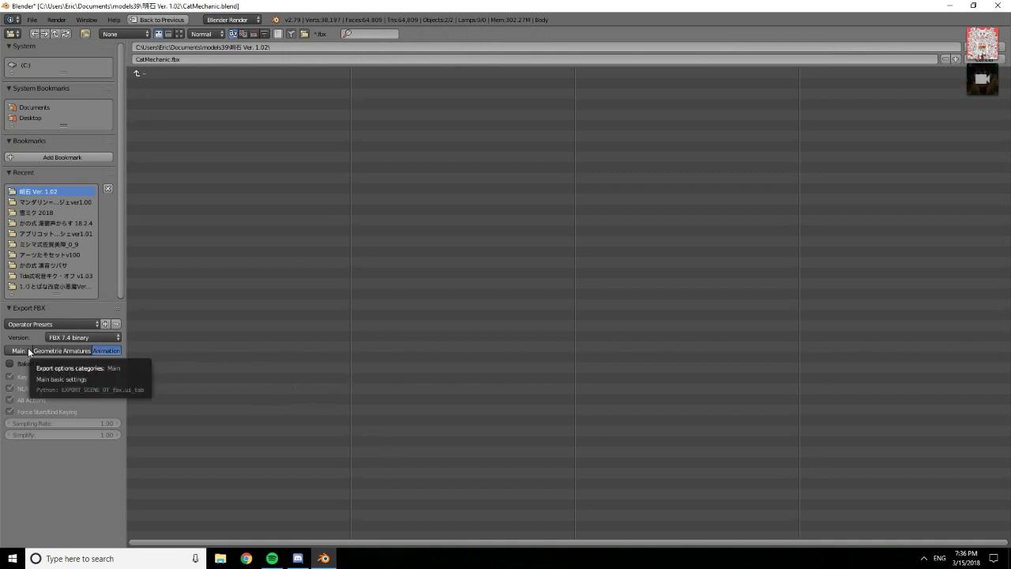
# Reapply the Vrchat Correct preset and export the model as CatMechanic.fbx
pyautogui.click(73, 325)
pyautogui.click(84, 352)
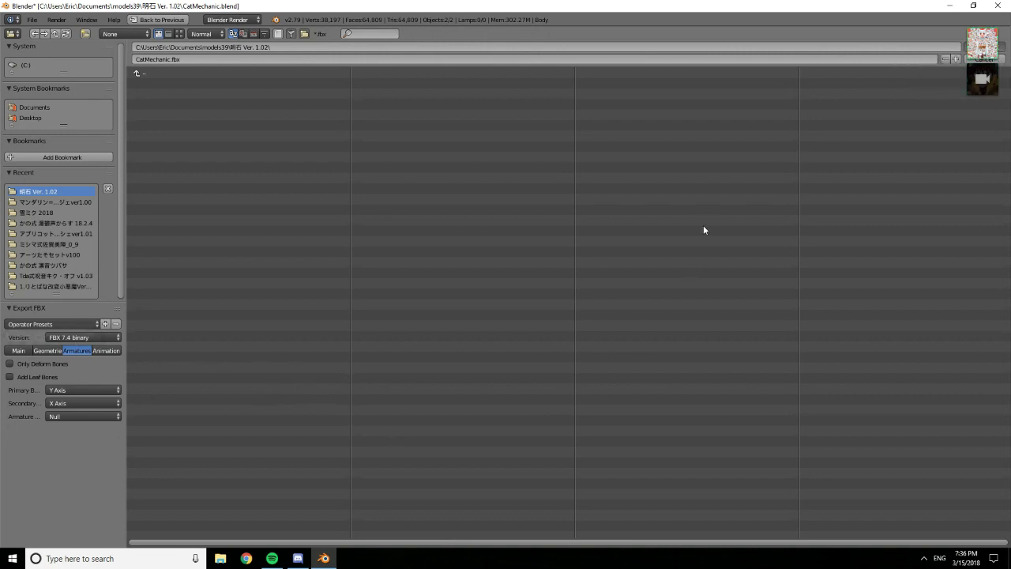
pyautogui.press('Escape')
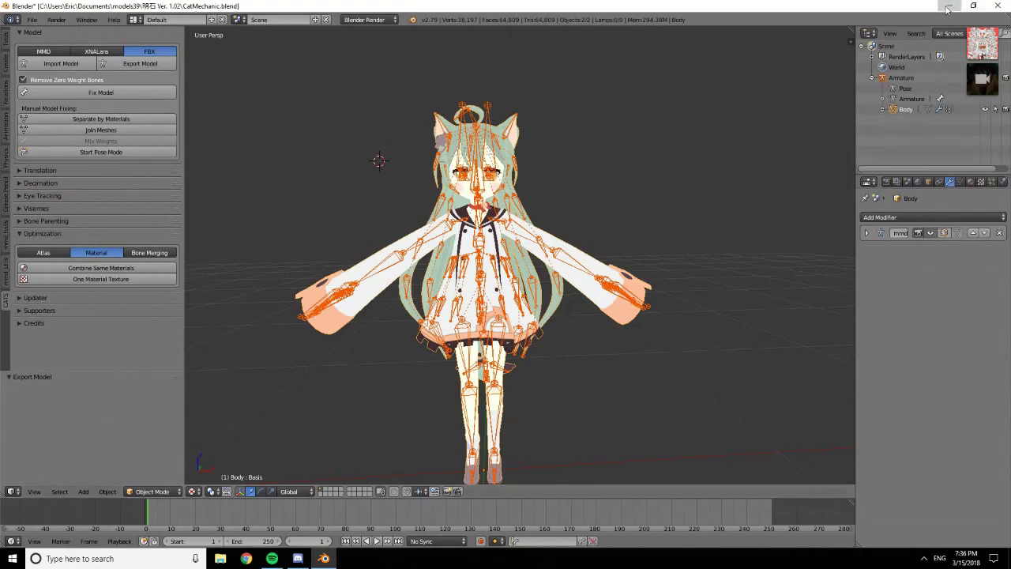
# Minimize Blender, start Unity 5.6.3p1 and create a new 3D project named CatMechanic
pyautogui.click(999, 7)
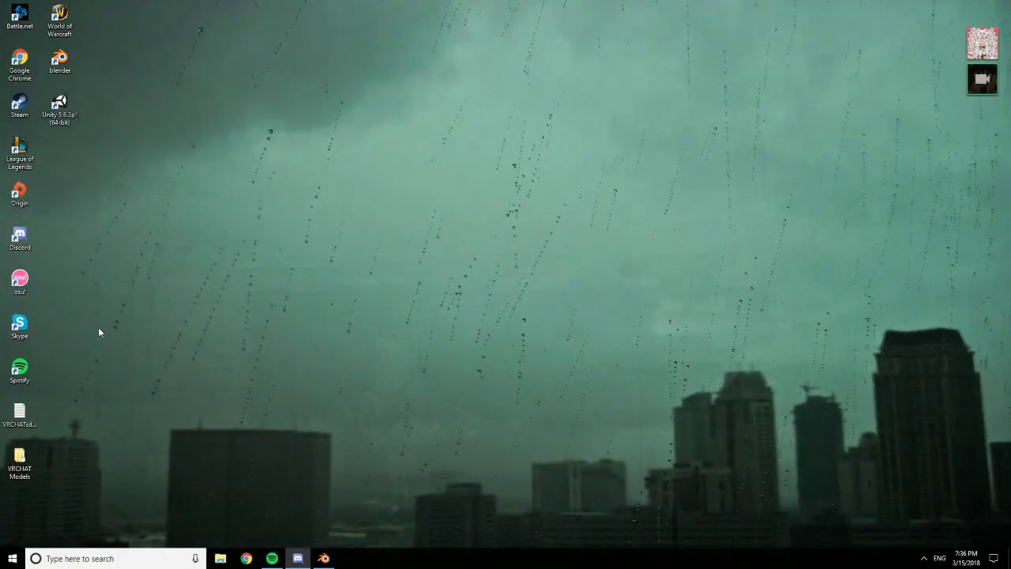
pyautogui.doubleClick(59, 107)
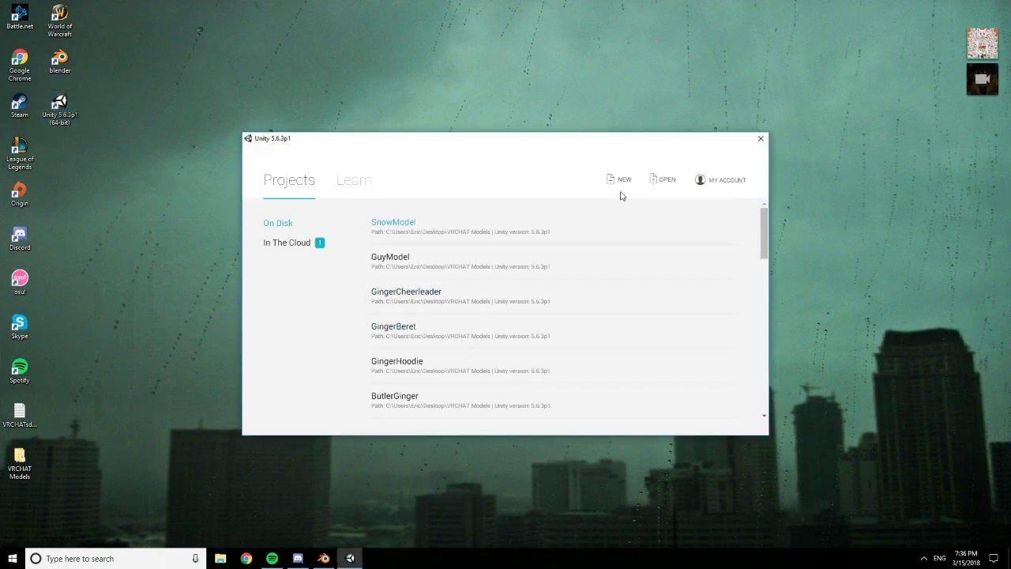
pyautogui.click(621, 180)
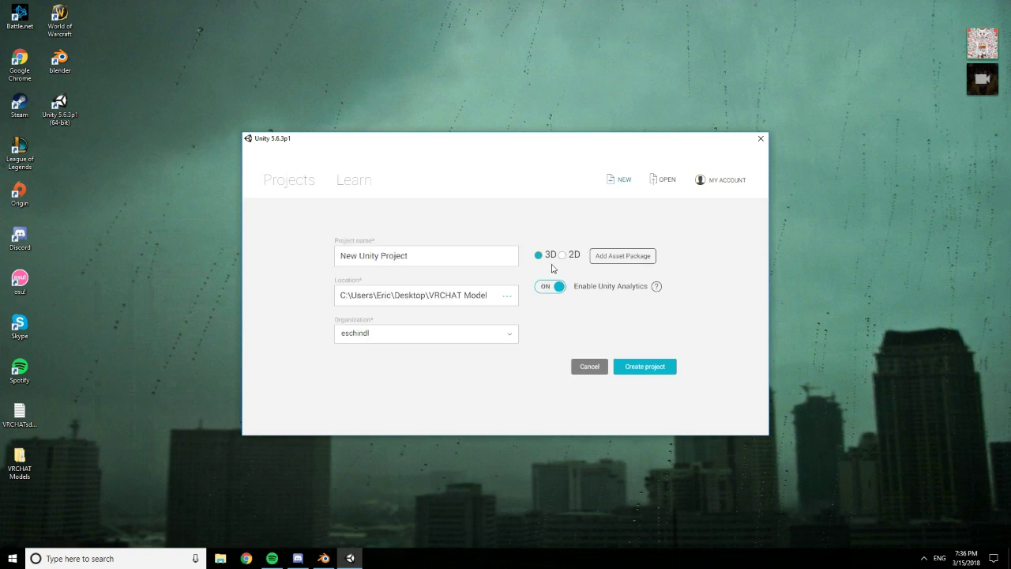
pyautogui.write('Cat')
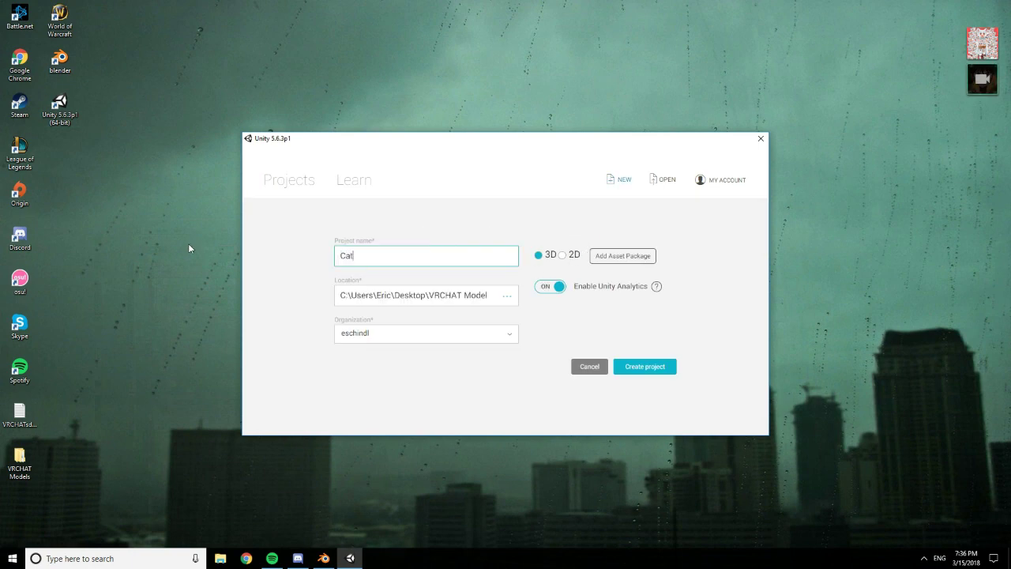
pyautogui.write('Mechanic')
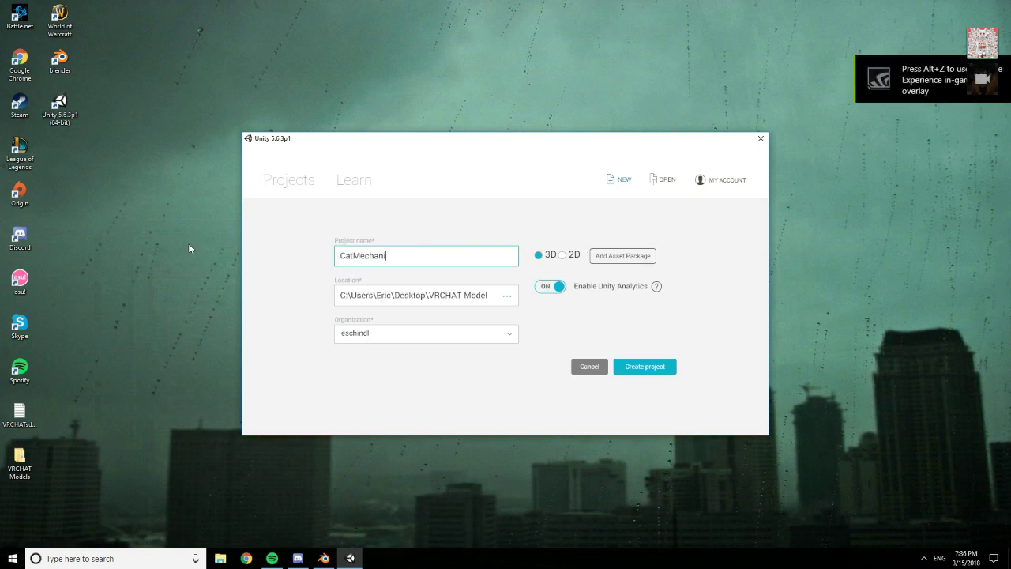
pyautogui.click(662, 375)
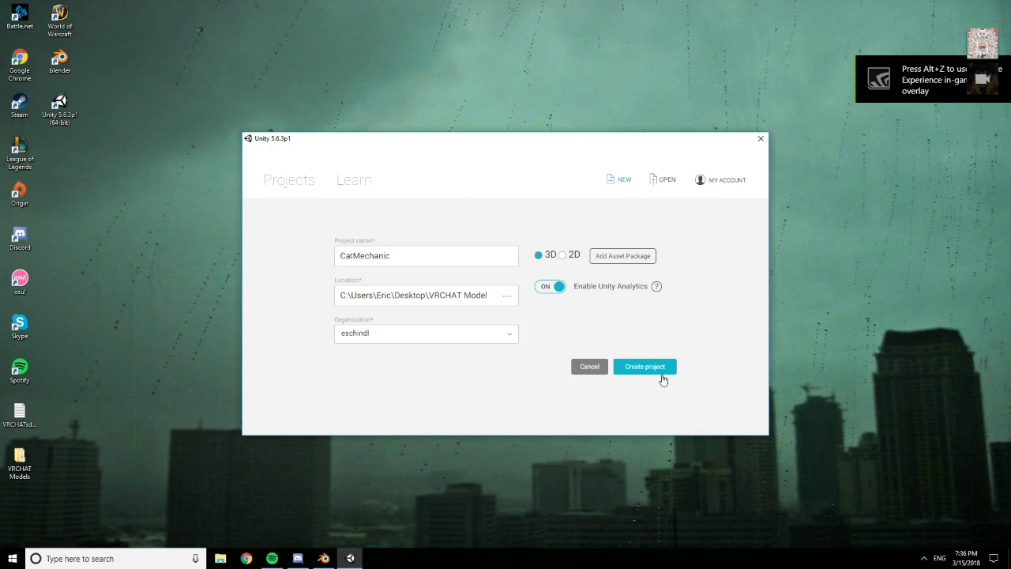
pyautogui.click(660, 371)
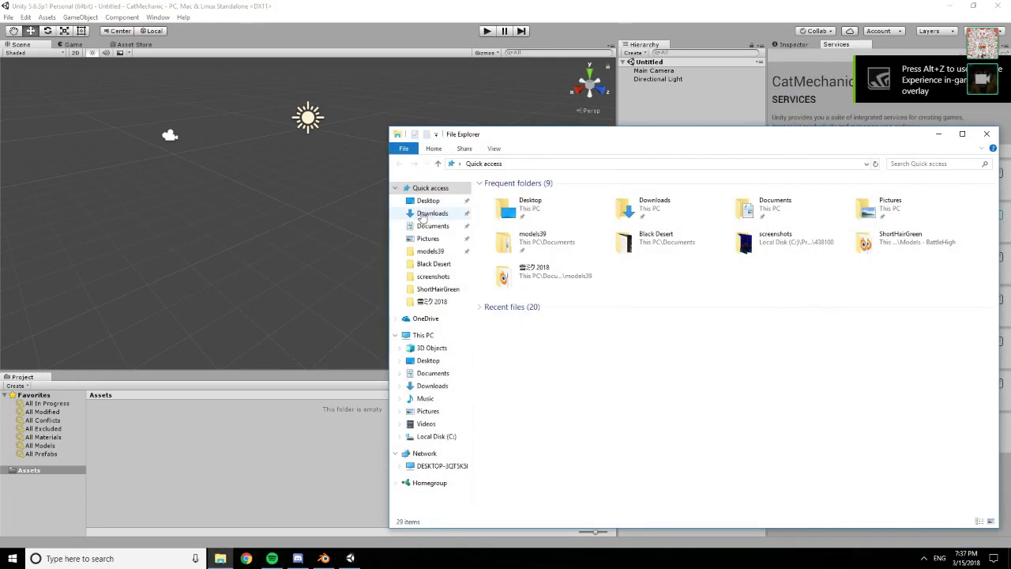
# Import all items of the VRCSDK-2018.02.23.18.45_Public package from the Downloads folder into the Unity project
pyautogui.click(426, 213)
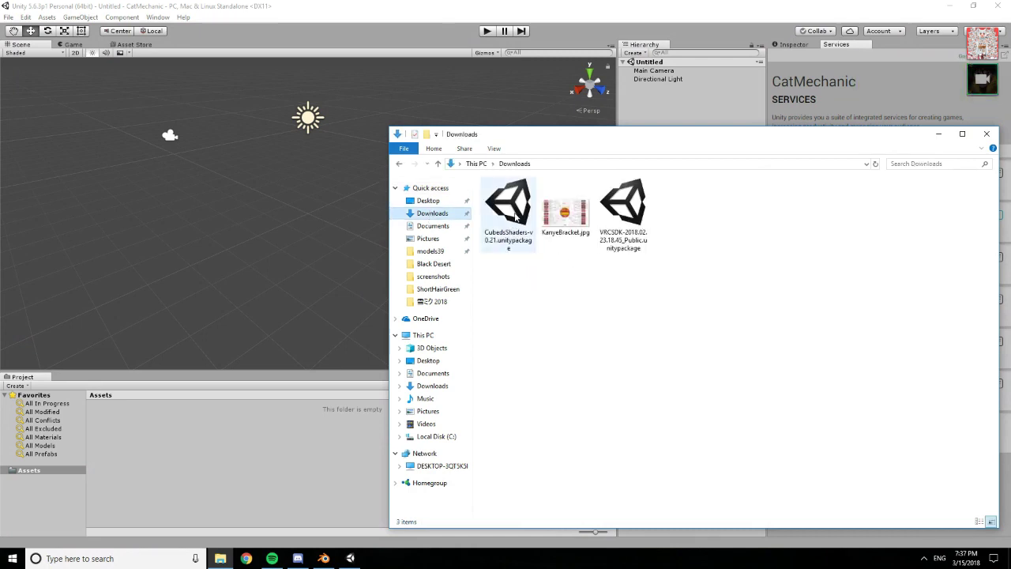
pyautogui.doubleClick(623, 209)
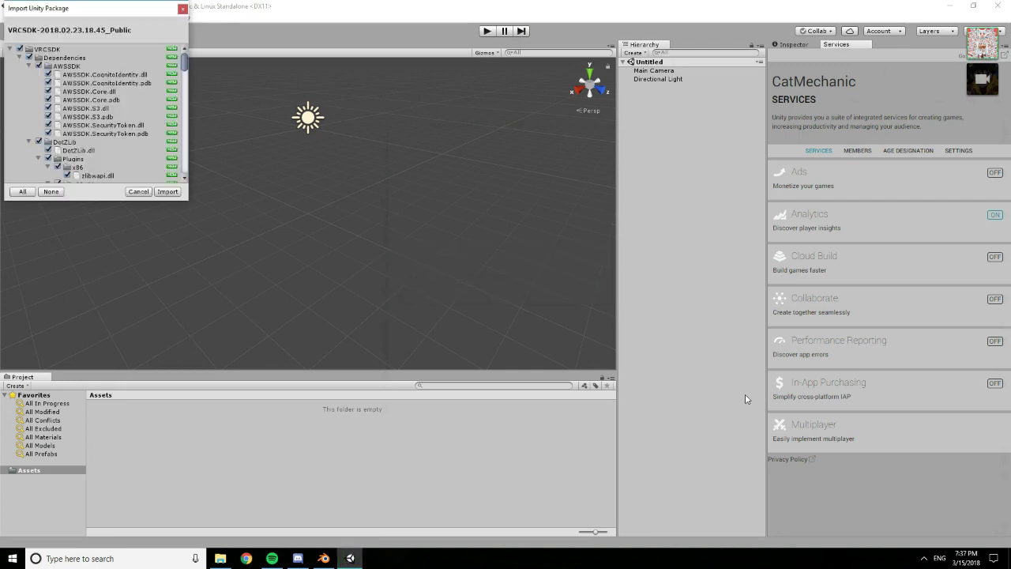
pyautogui.click(167, 191)
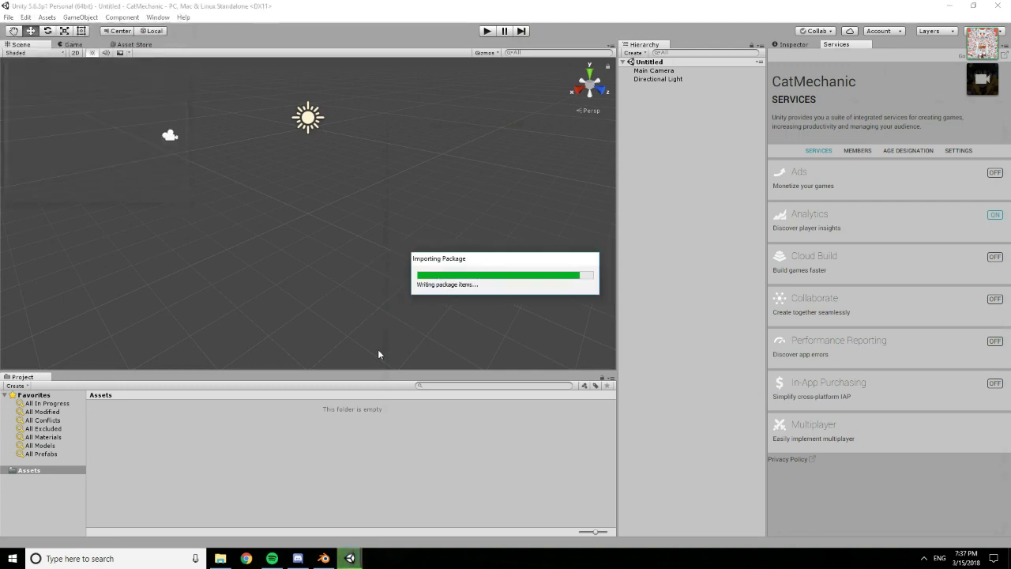
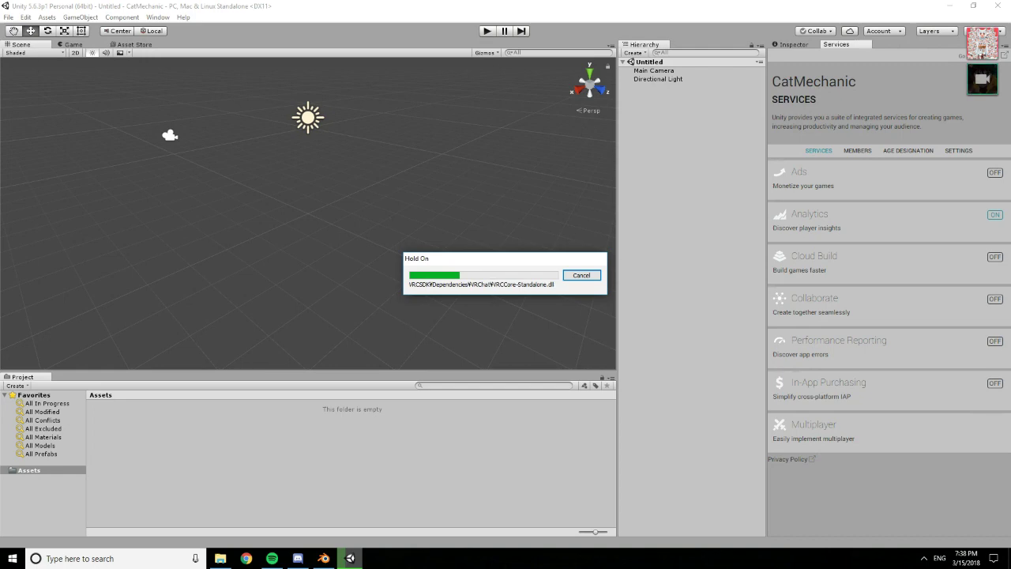
# Open the models39 folder in File Explorer and move its window away from the Unity scene area
pyautogui.click(220, 558)
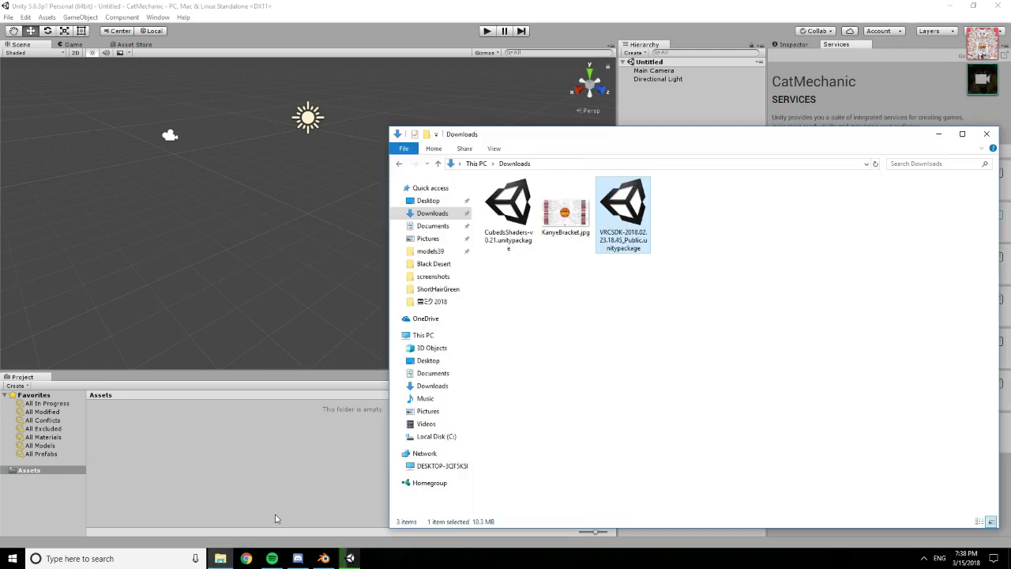
pyautogui.rightClick(444, 257)
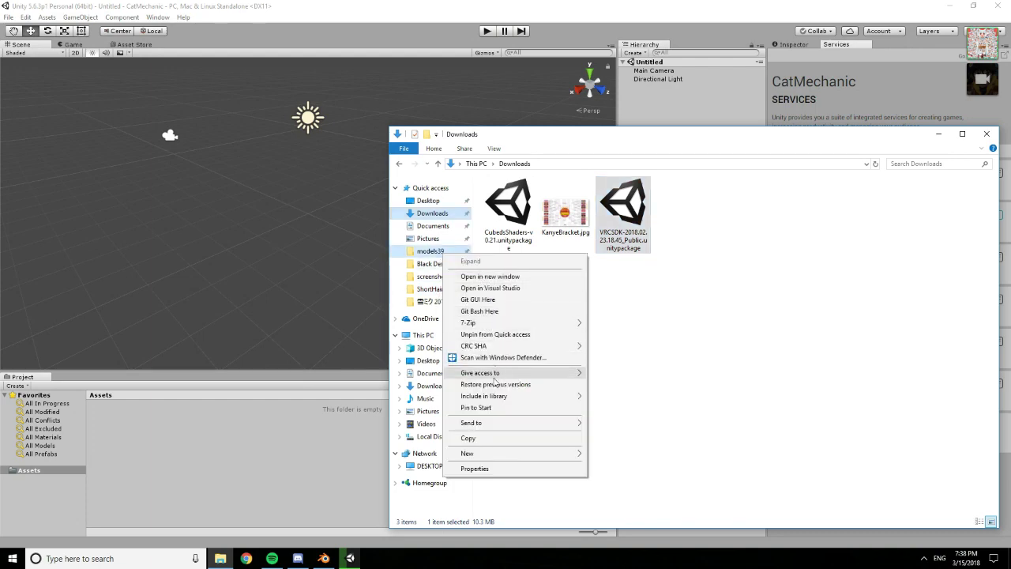
pyautogui.click(433, 252)
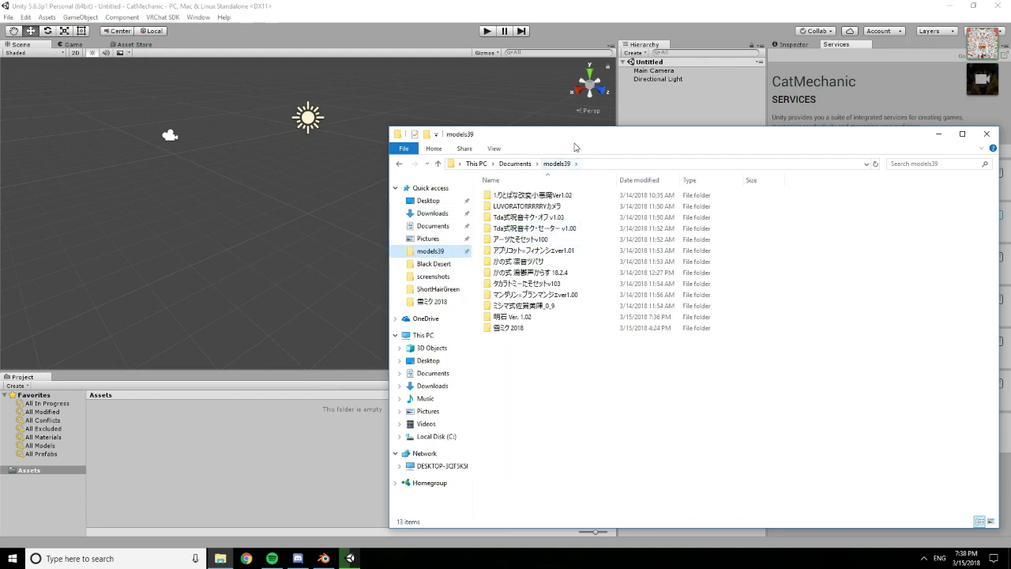
pyautogui.moveTo(574, 147); pyautogui.dragTo(867, 166)
# Open the Downloads folder in a separate window, and open the 明石 Ver. 1.02 folder in the models39 window
pyautogui.rightClick(741, 245)
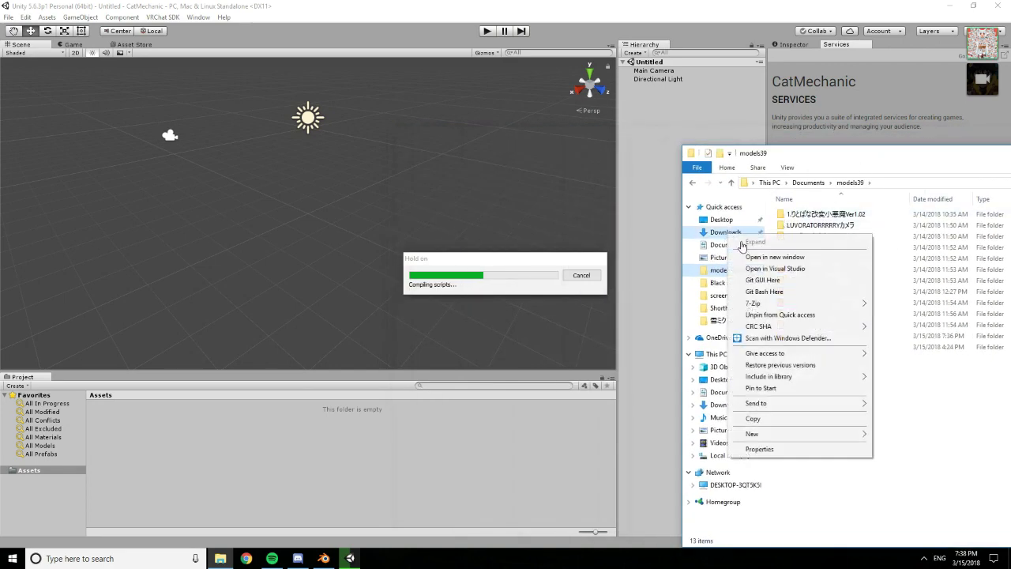
pyautogui.click(770, 257)
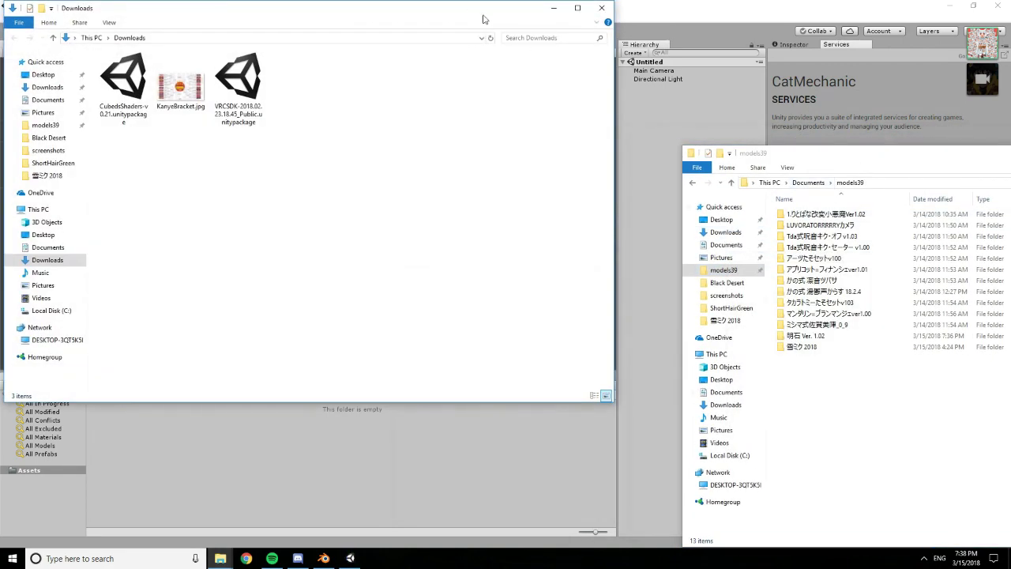
pyautogui.click(602, 8)
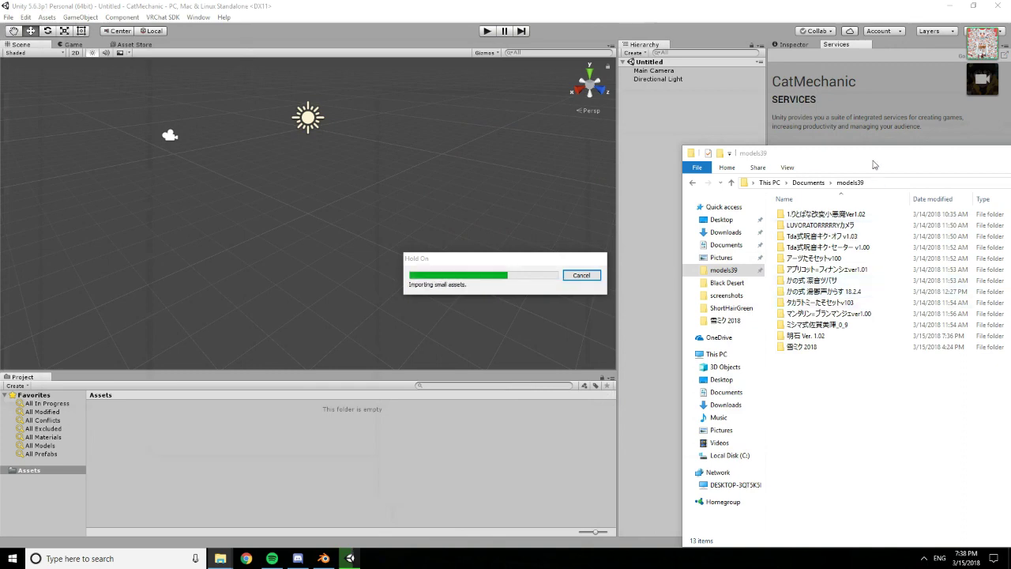
pyautogui.doubleClick(806, 335)
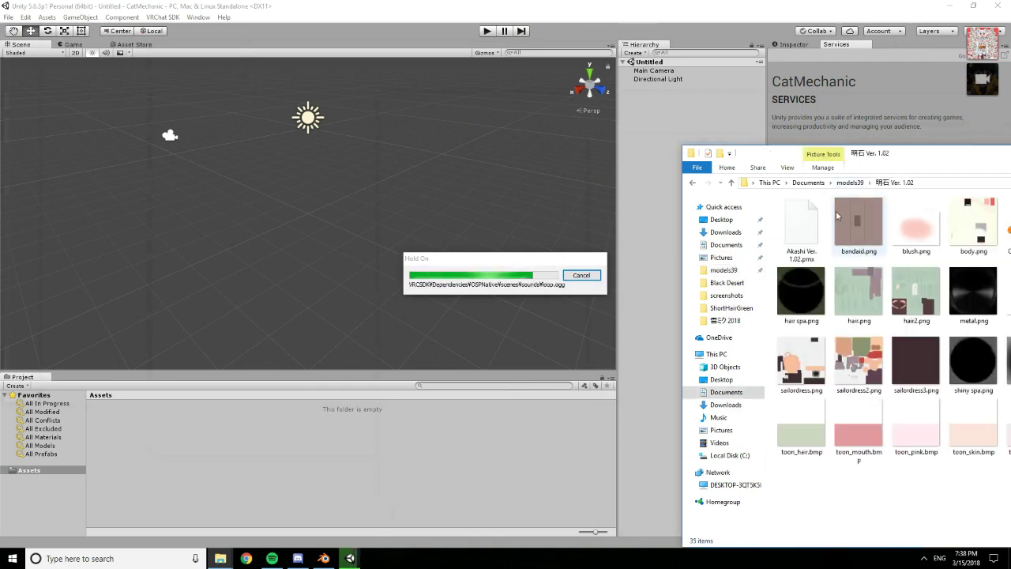
pyautogui.moveTo(911, 162); pyautogui.dragTo(666, 64)
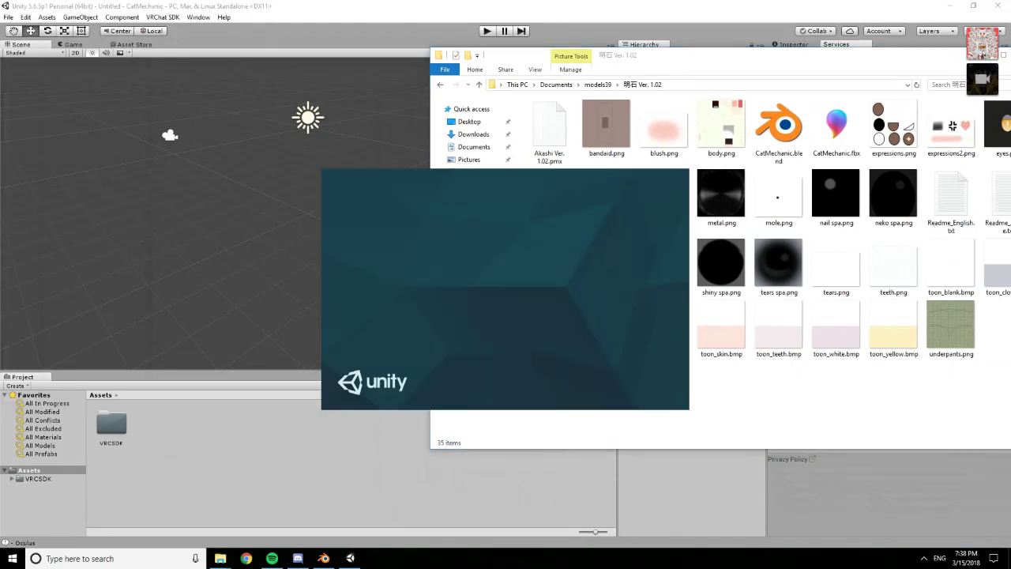
# Switch to Spotify, play the track Amazing from 808s & Heartbreak and lower the playback volume
pyautogui.hotkey('alt', 'Tab')
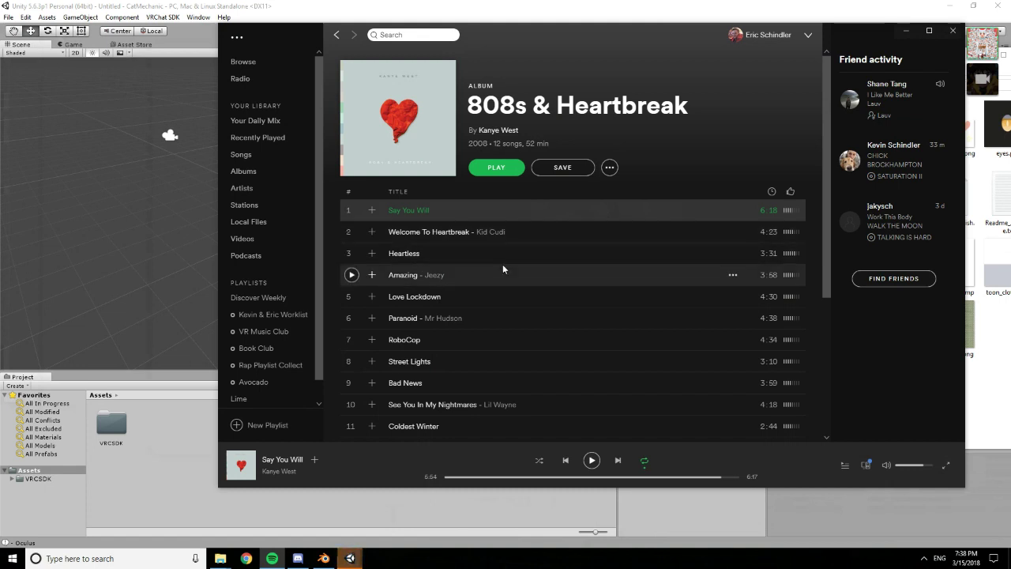
pyautogui.doubleClick(503, 269)
pyautogui.click(907, 465)
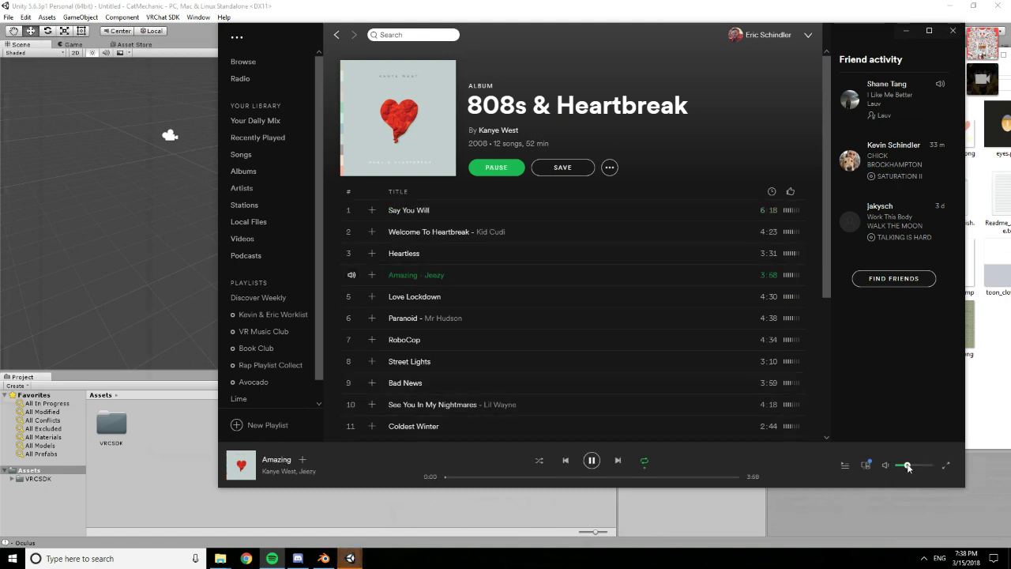
# Return to Unity, close the extra project launcher and bring the Downloads window over the editor
pyautogui.click(350, 557)
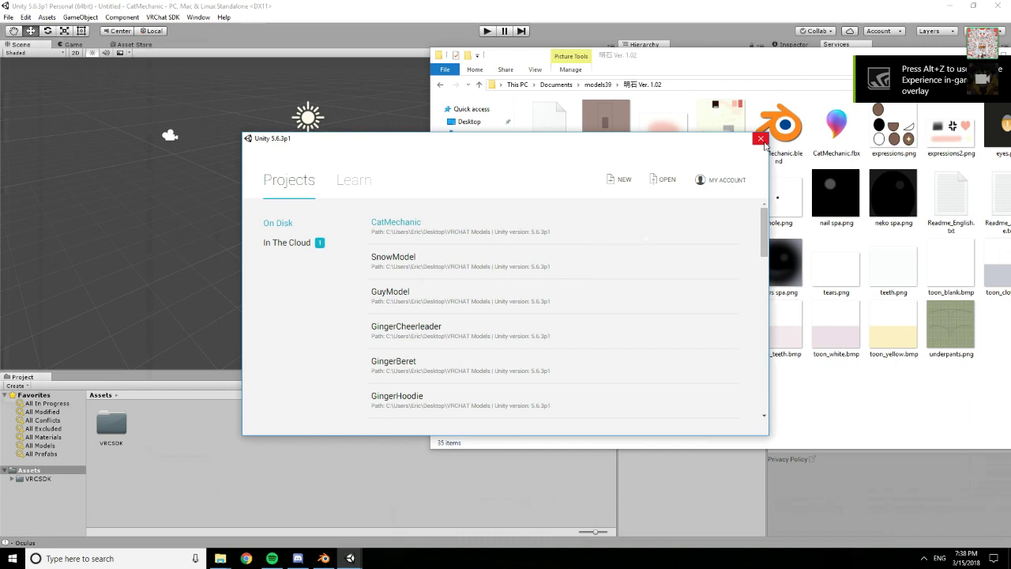
pyautogui.click(761, 139)
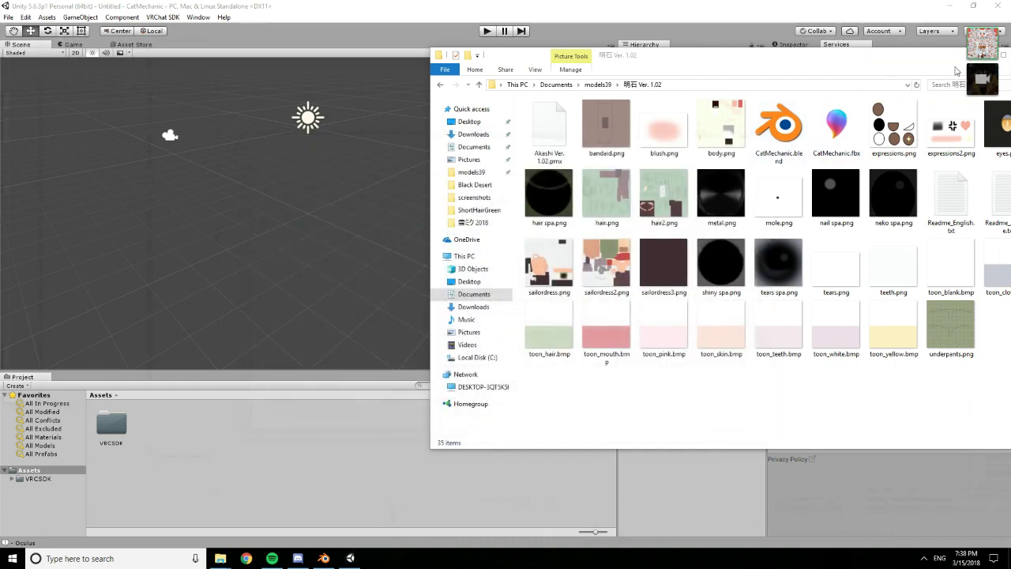
pyautogui.moveTo(1010, 166); pyautogui.dragTo(321, 112)
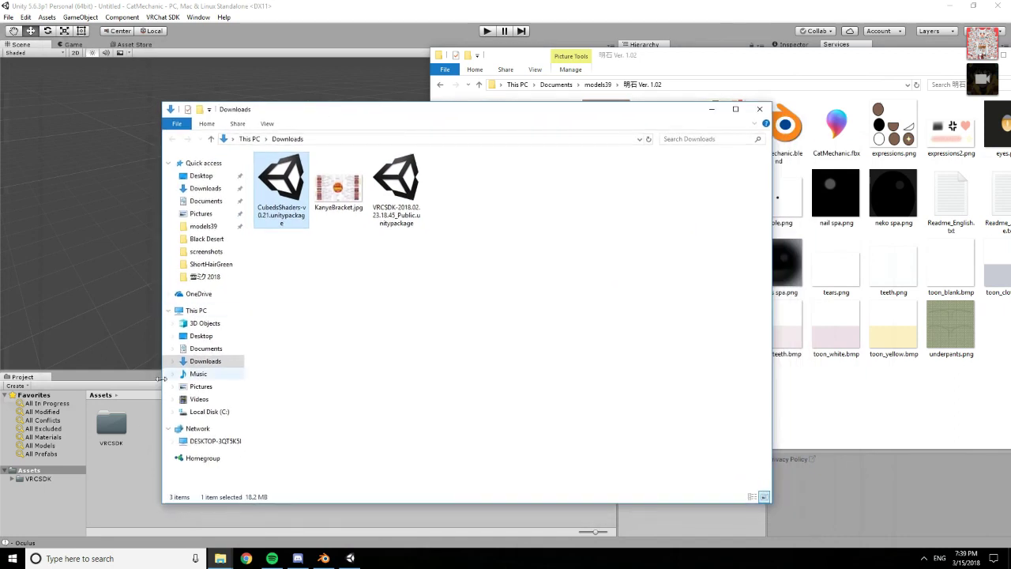
# Import all items of the CubedsShaders-v0.21 package from the Downloads folder into the CatMechanic project
pyautogui.click(153, 486)
pyautogui.moveTo(221, 559)
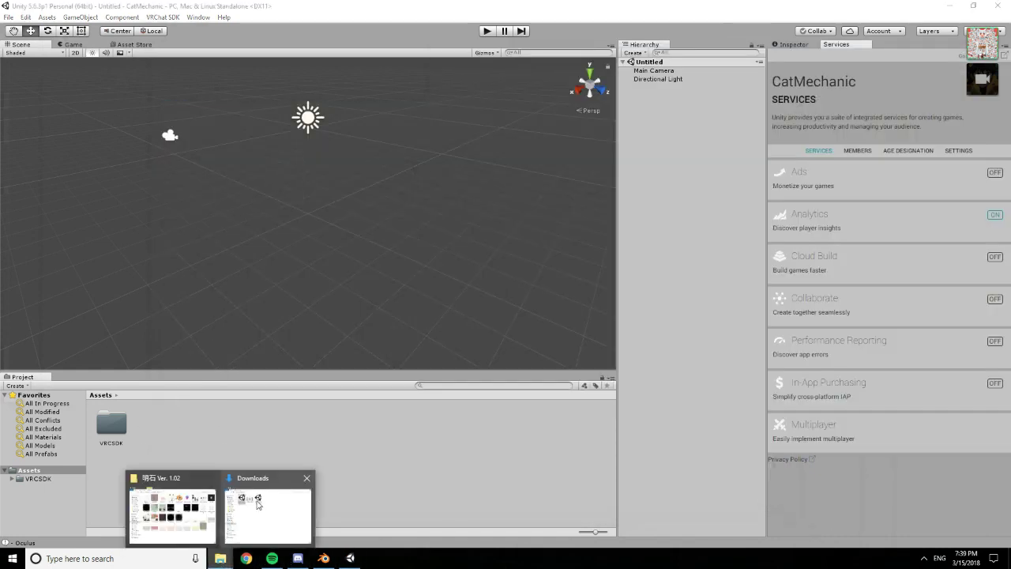
pyautogui.click(257, 504)
pyautogui.doubleClick(282, 204)
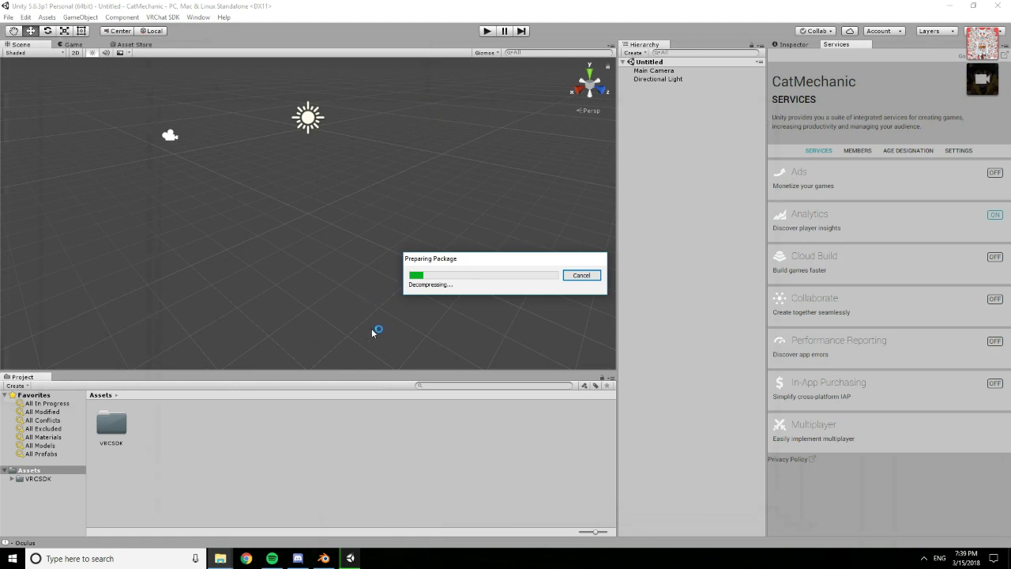
pyautogui.click(167, 192)
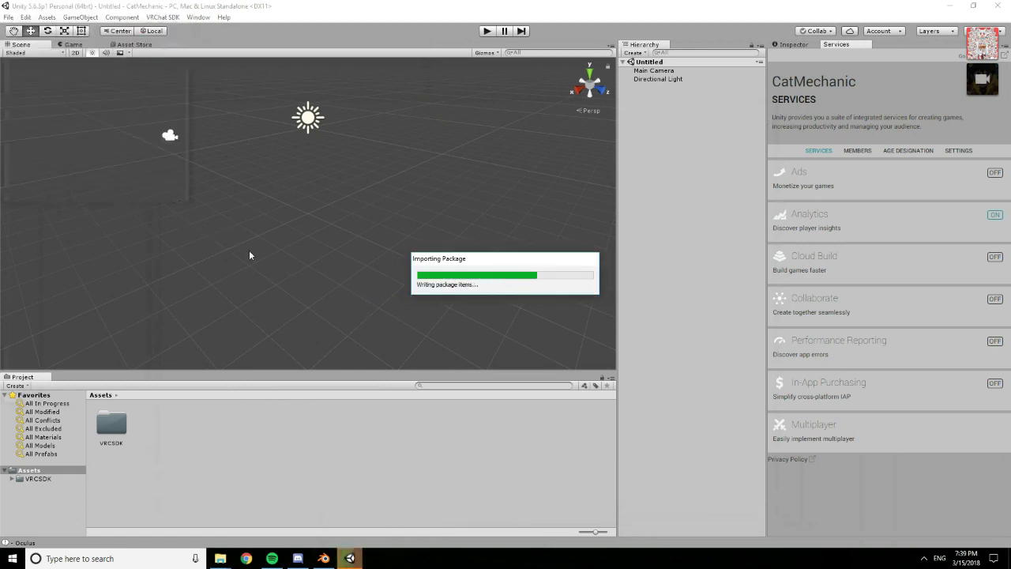
# Close the Downloads window, move the 明石 Ver. 1.02 folder window to the middle of the editor and minimize it
pyautogui.click(220, 559)
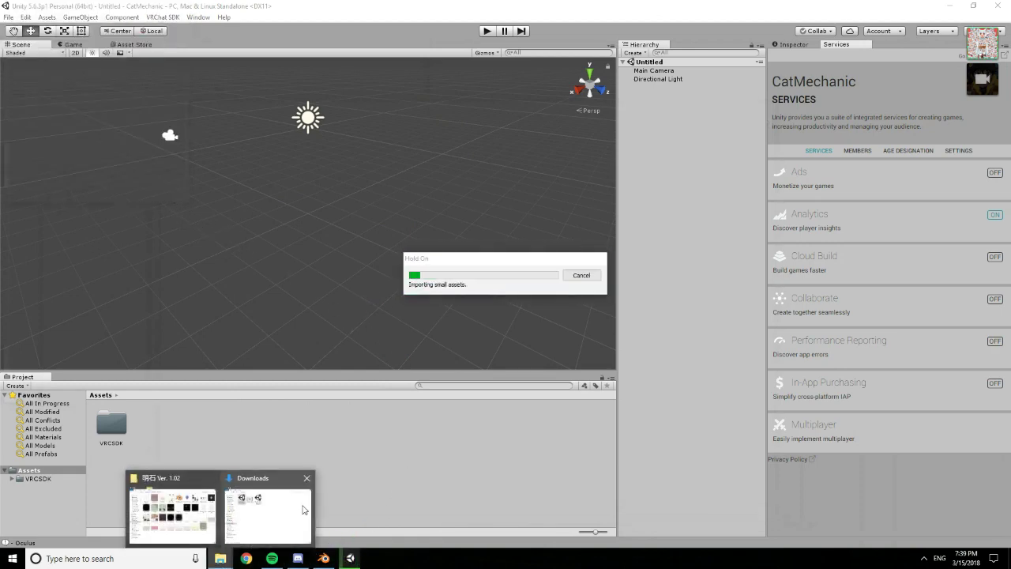
pyautogui.click(309, 478)
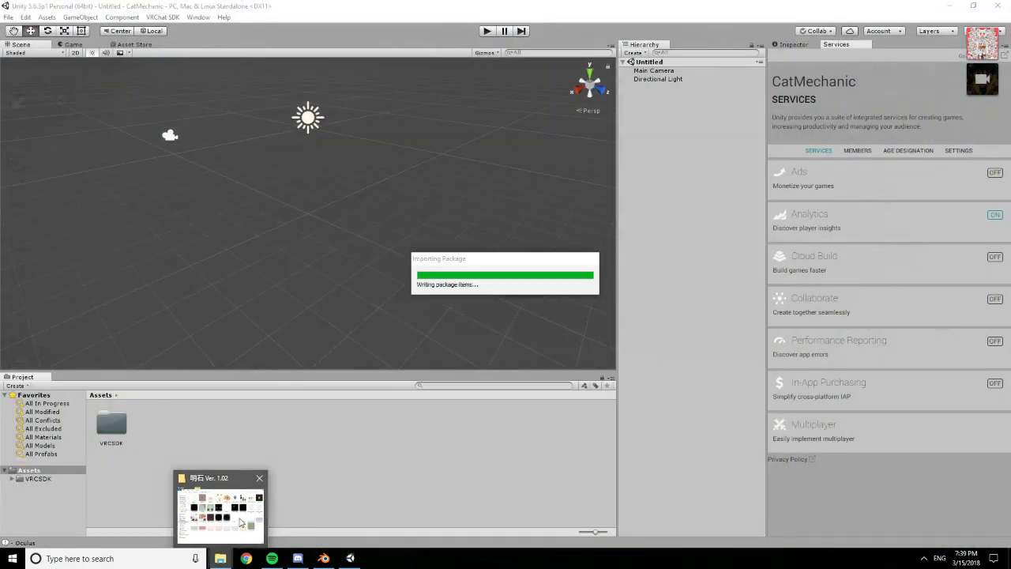
pyautogui.click(190, 510)
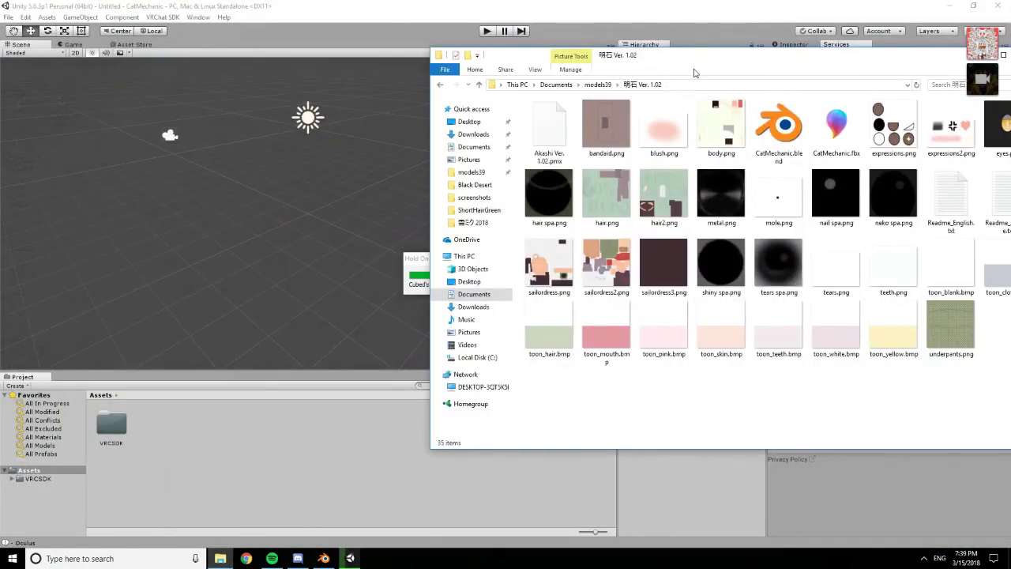
pyautogui.moveTo(695, 71); pyautogui.dragTo(495, 111)
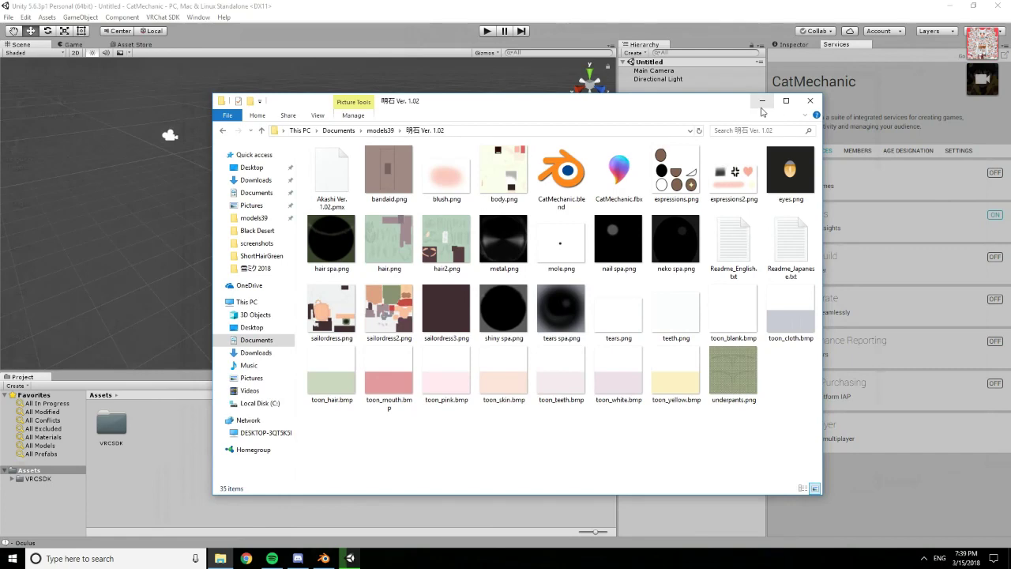
pyautogui.click(762, 101)
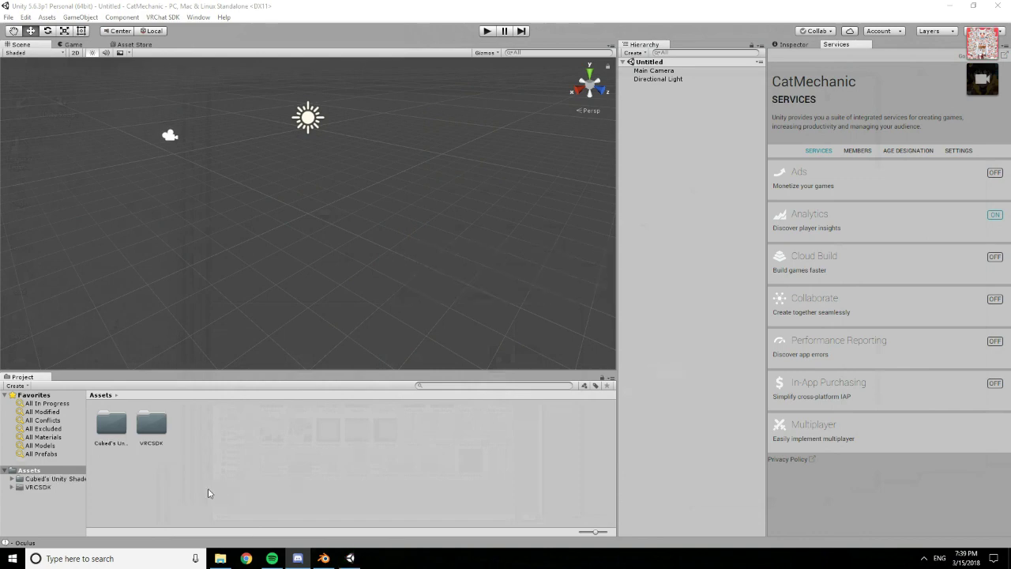
# Create a folder named Avatars in the project's Assets folder
pyautogui.rightClick(208, 432)
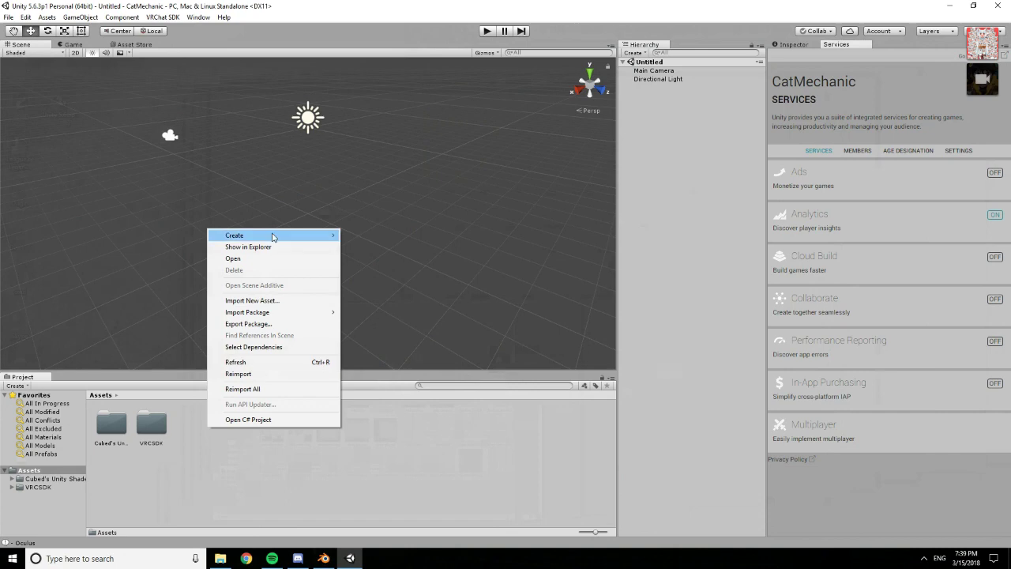
pyautogui.moveTo(274, 236)
pyautogui.click(410, 234)
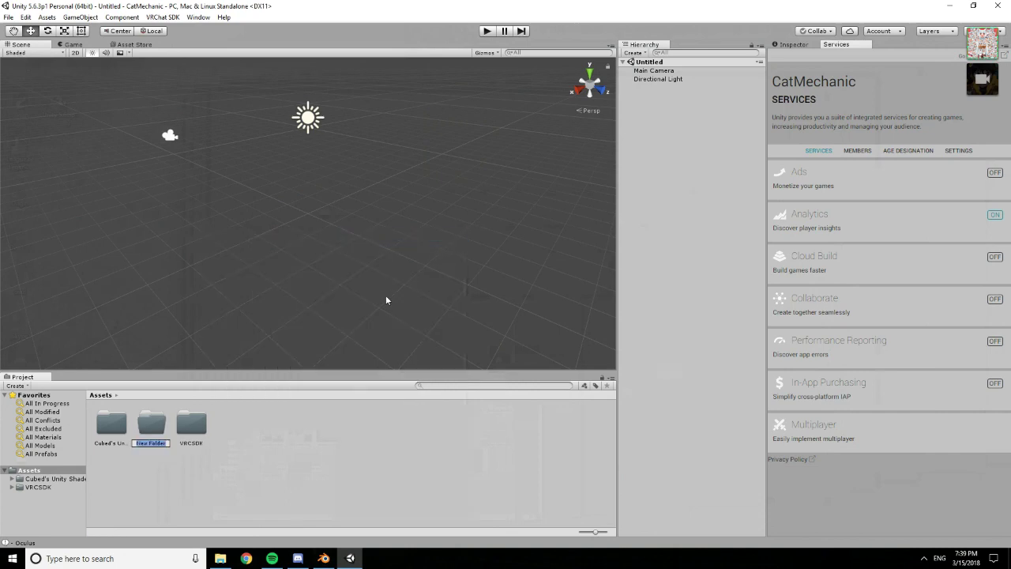
pyautogui.write('Avatars')
pyautogui.press('Return')
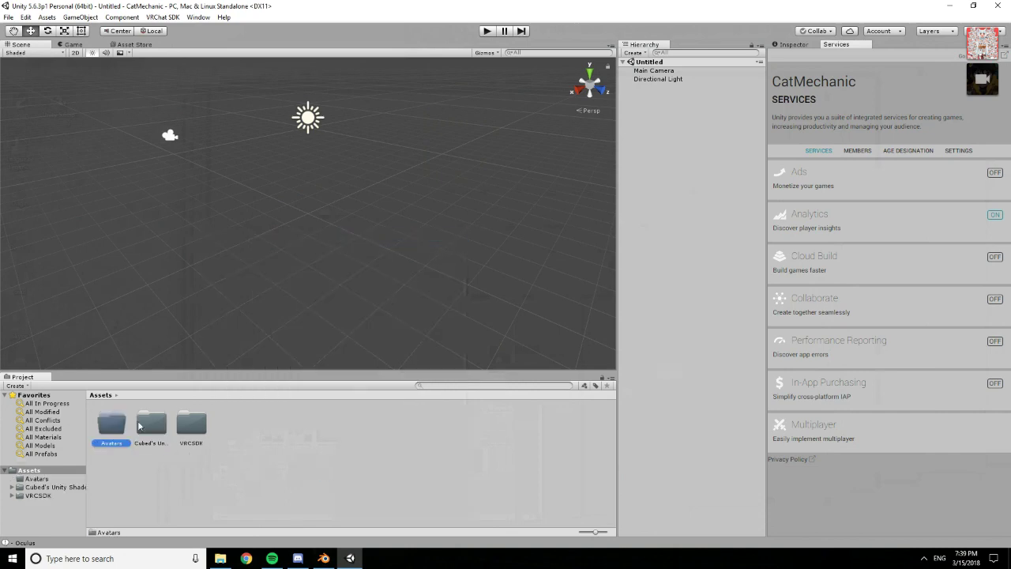
# Create a subfolder named CatMechanic inside the Avatars folder
pyautogui.doubleClick(111, 422)
pyautogui.rightClick(124, 436)
pyautogui.moveTo(181, 245)
pyautogui.click(333, 245)
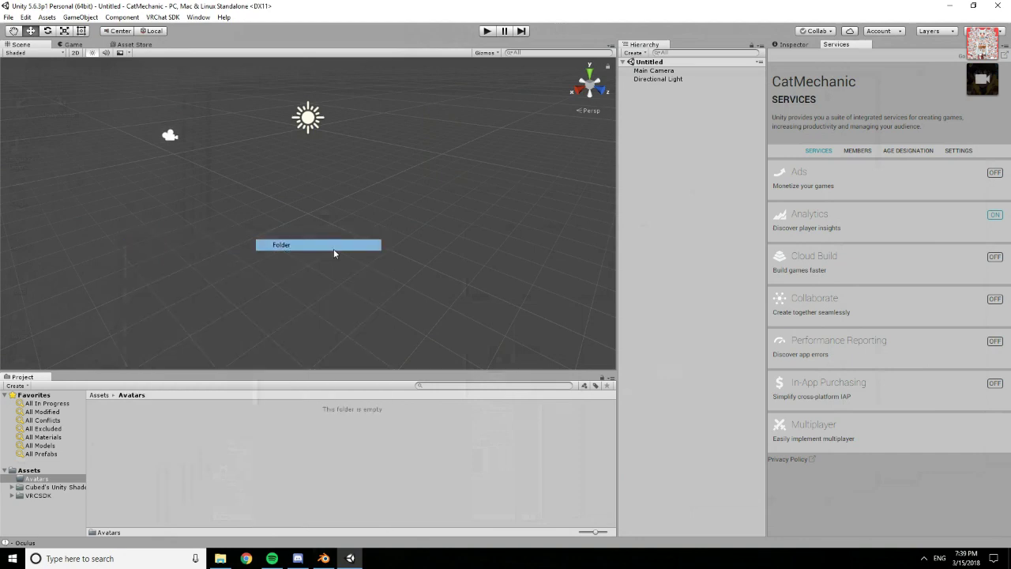
pyautogui.write('Ca')
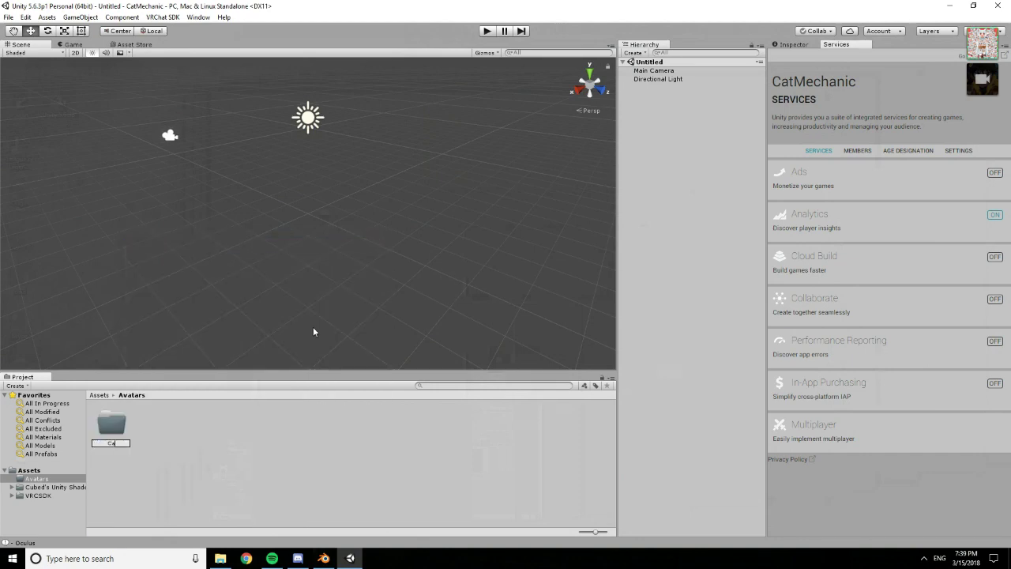
pyautogui.write('tMechanic')
pyautogui.press('Return')
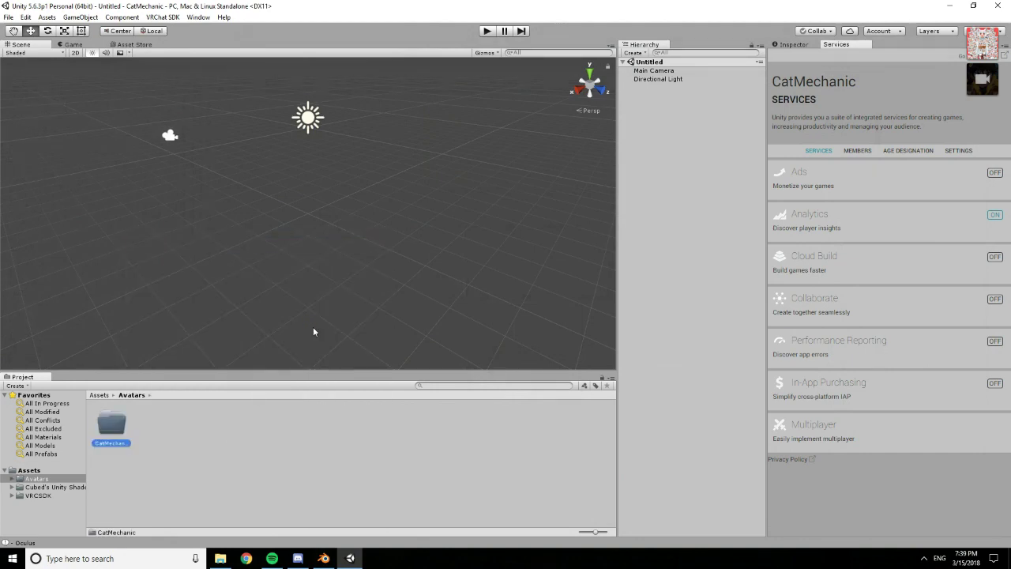
# Create a subfolder named Textures inside the CatMechanic folder
pyautogui.doubleClick(111, 424)
pyautogui.rightClick(163, 444)
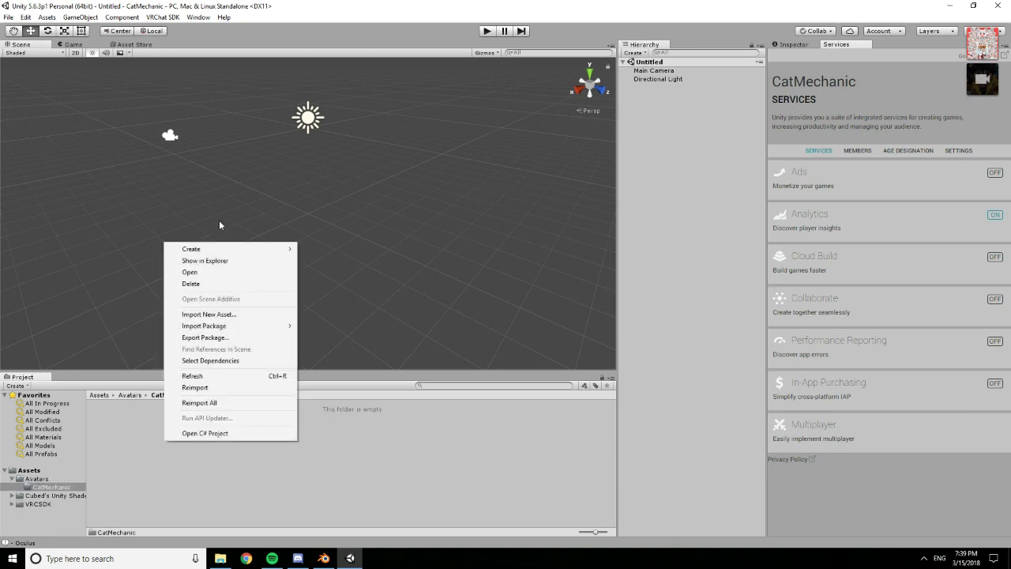
pyautogui.moveTo(221, 253)
pyautogui.click(330, 249)
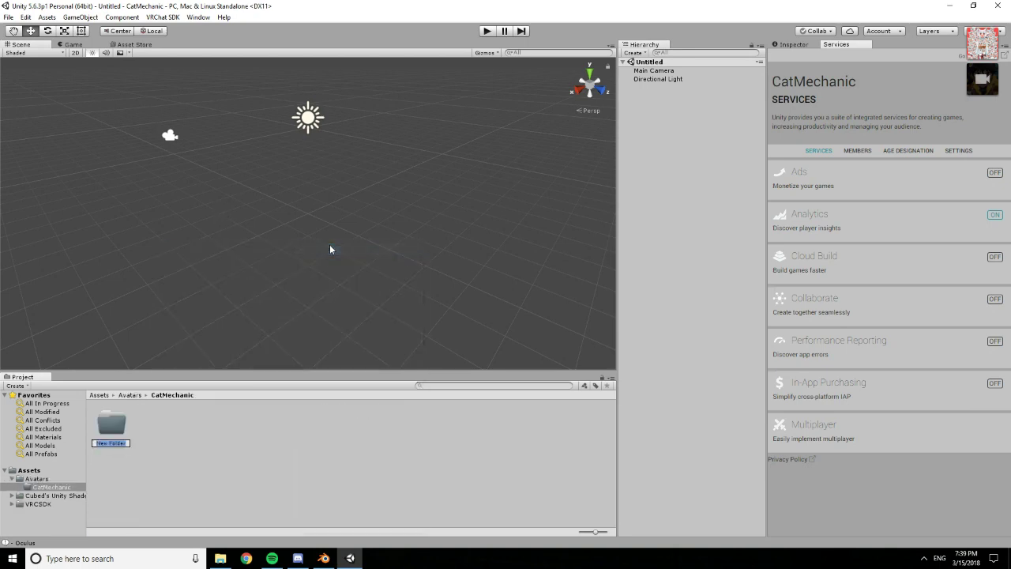
pyautogui.write('Textures')
pyautogui.press('Return')
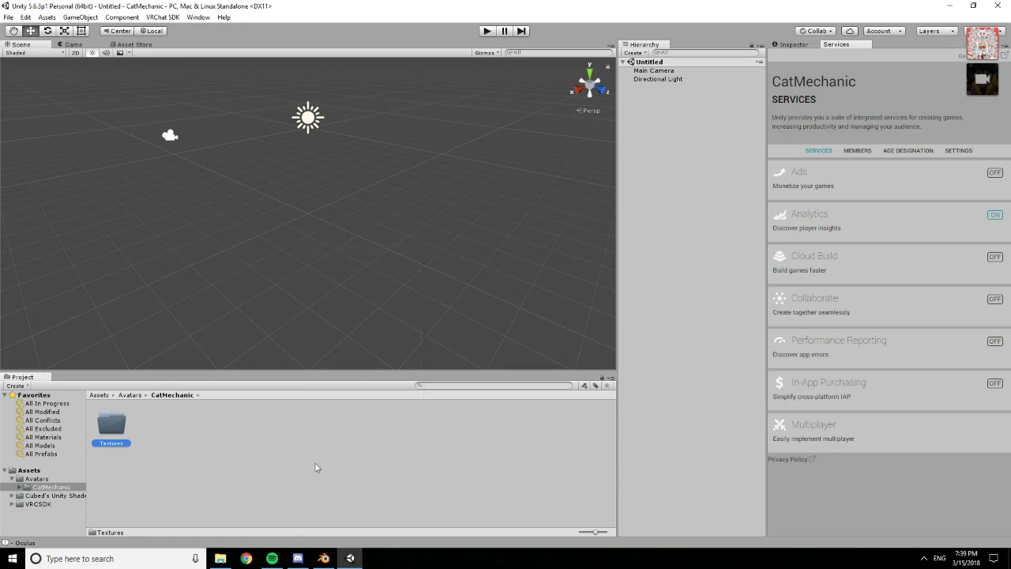
pyautogui.click(100, 397)
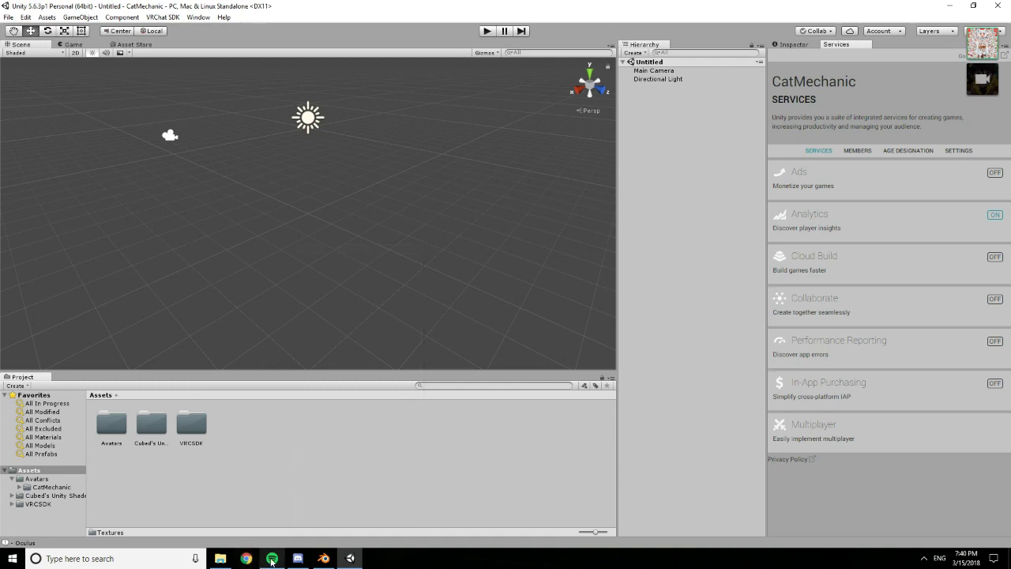
pyautogui.click(221, 558)
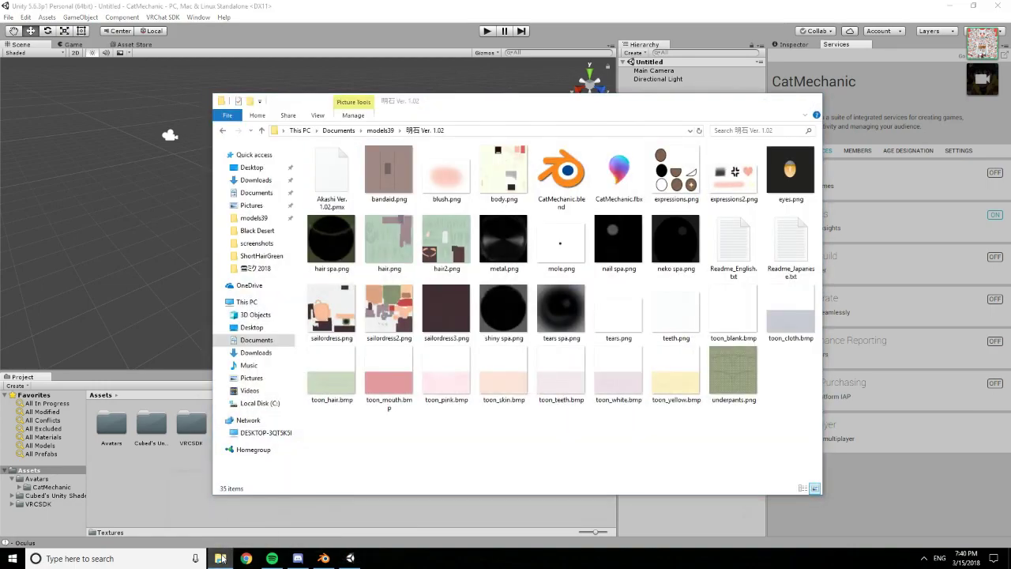
pyautogui.click(222, 558)
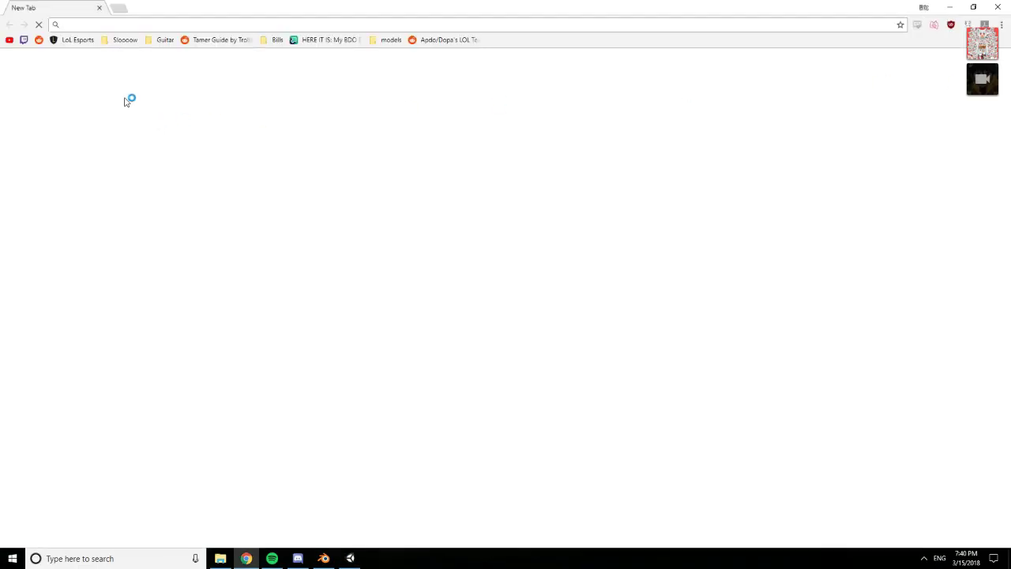
# Look through the Reddit front page and the leagueoflegends, hiphopheads and Games subreddits in Chrome, and return to Unity
pyautogui.click(42, 45)
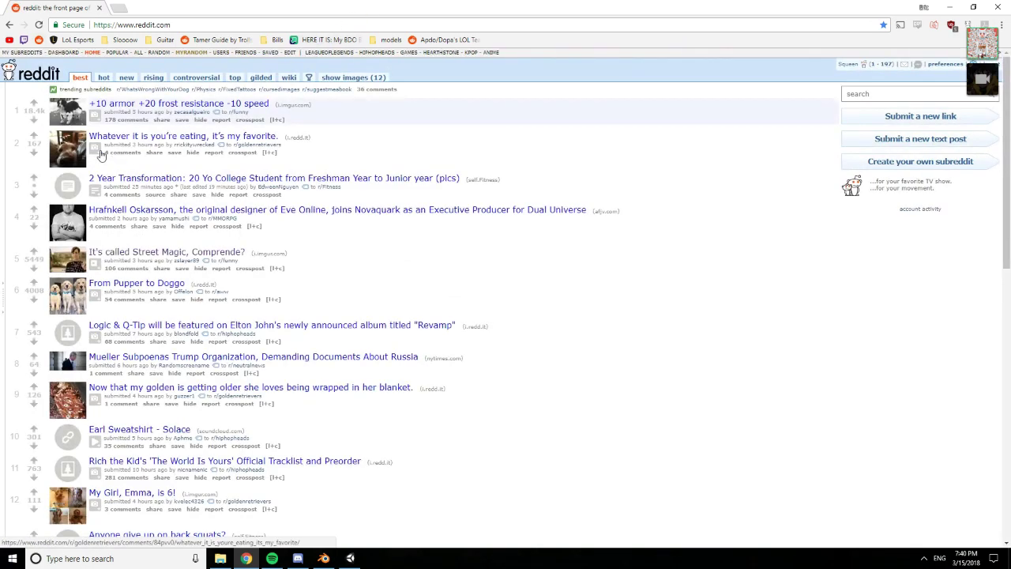
pyautogui.click(95, 149)
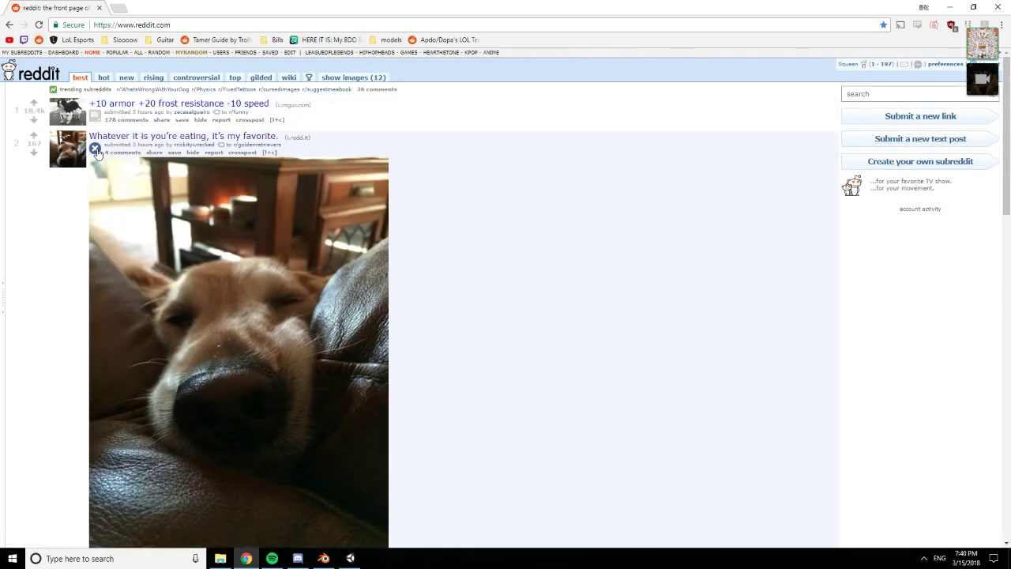
pyautogui.click(95, 150)
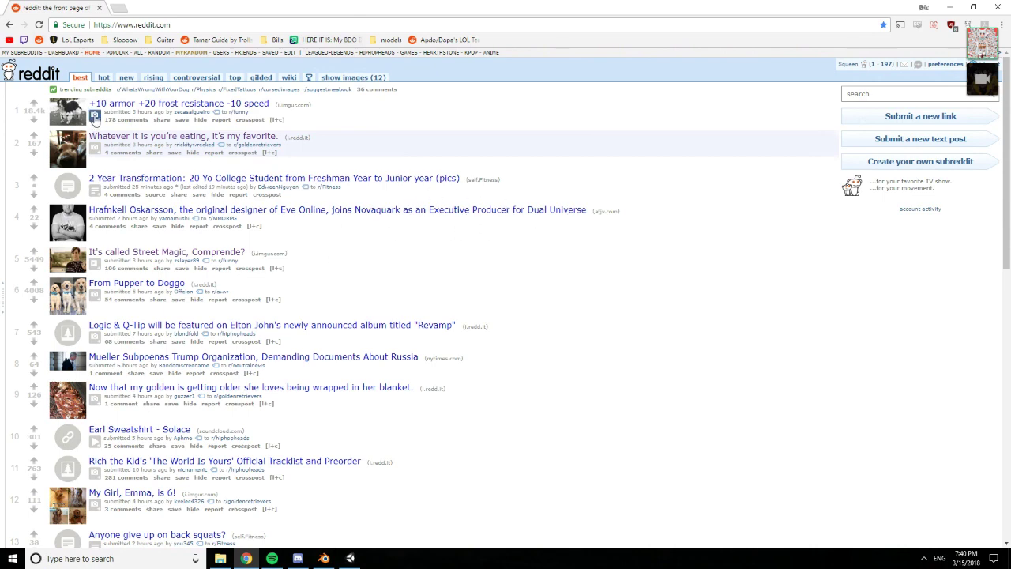
pyautogui.click(94, 115)
pyautogui.click(94, 115)
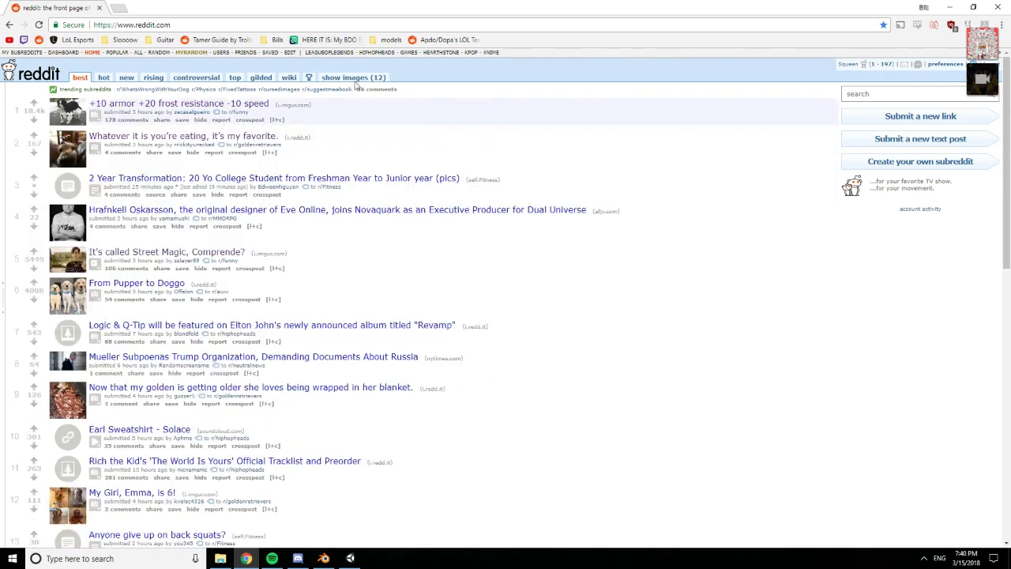
pyautogui.click(348, 52)
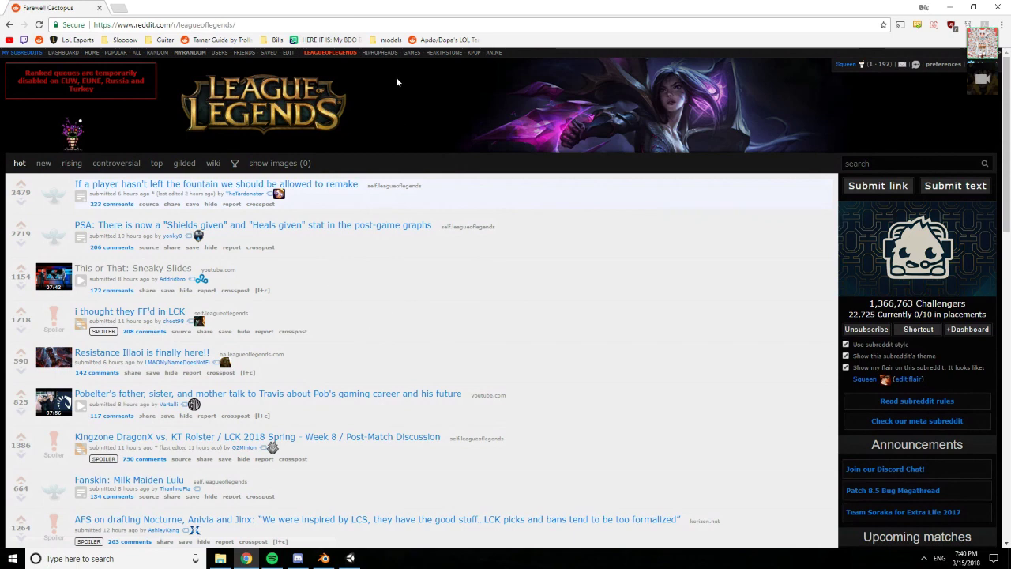
pyautogui.click(380, 52)
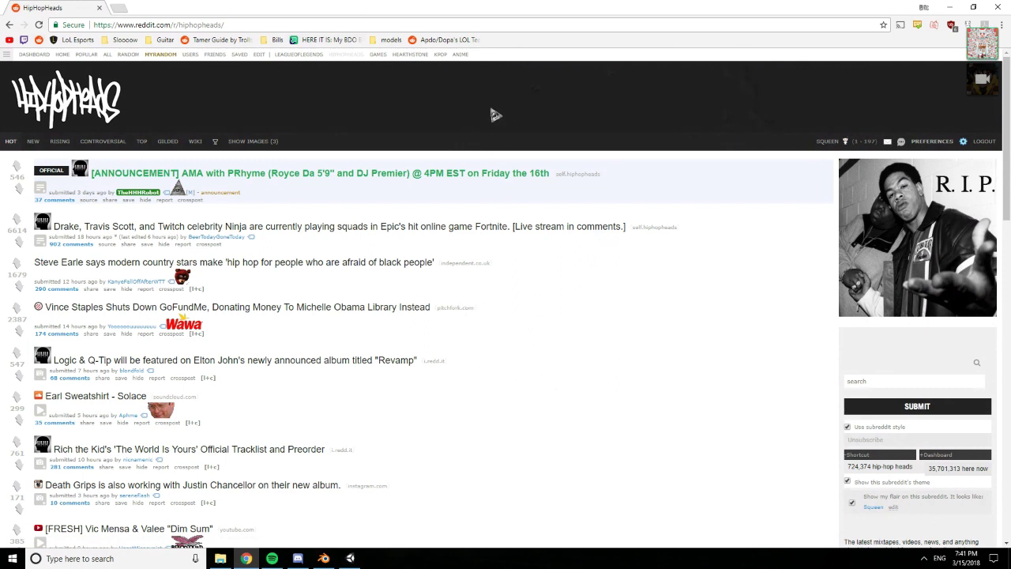
pyautogui.click(377, 54)
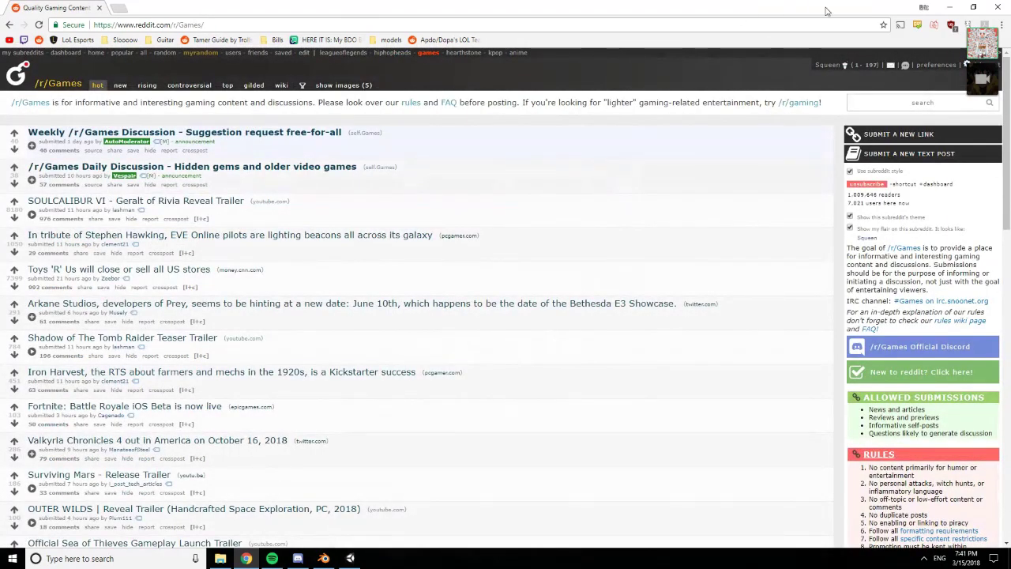
pyautogui.click(949, 7)
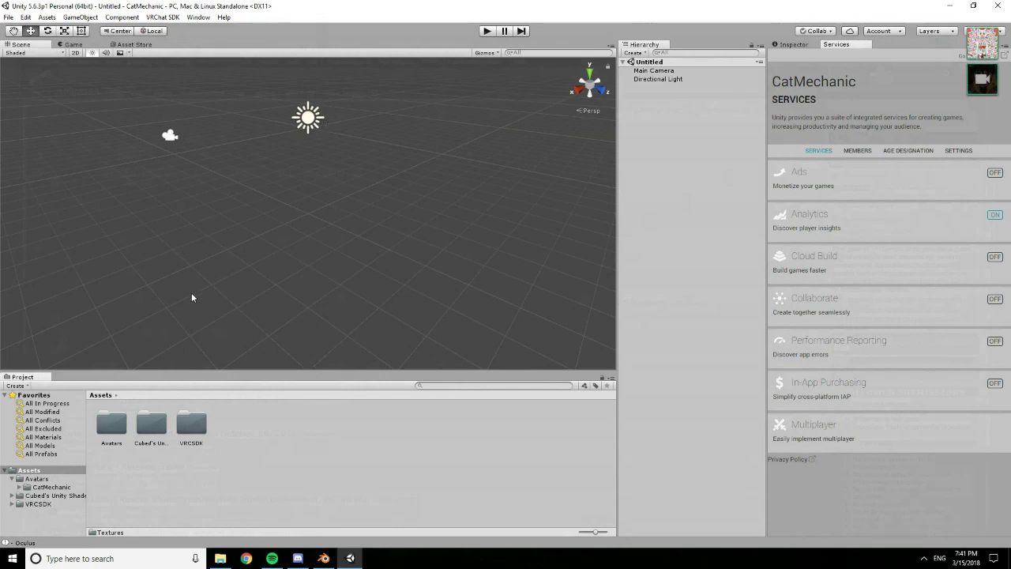
# Open the CatMechanic folder under Avatars and place the 明石 Ver. 1.02 window so the Textures folder stays uncovered
pyautogui.doubleClick(112, 429)
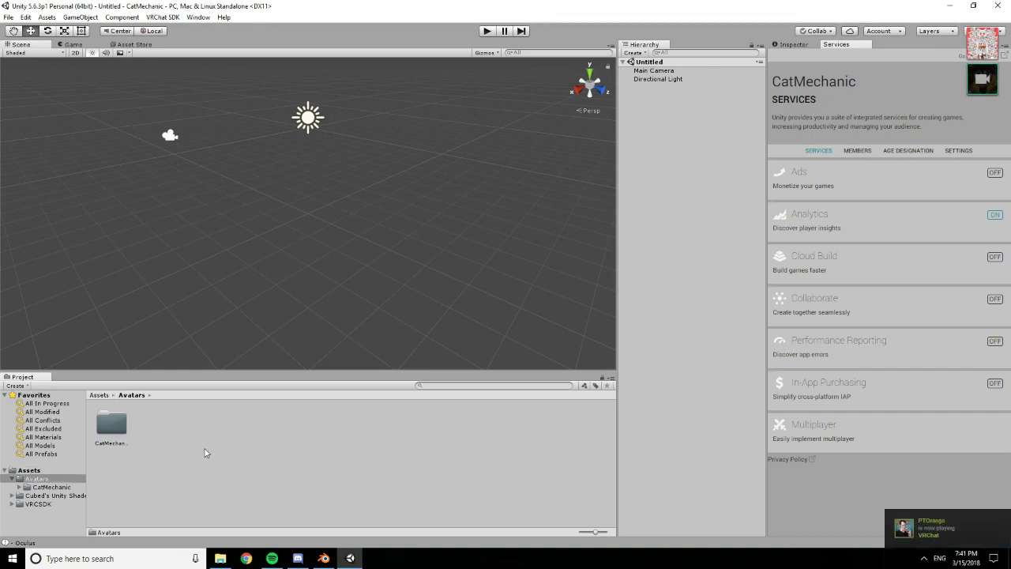
pyautogui.click(116, 441)
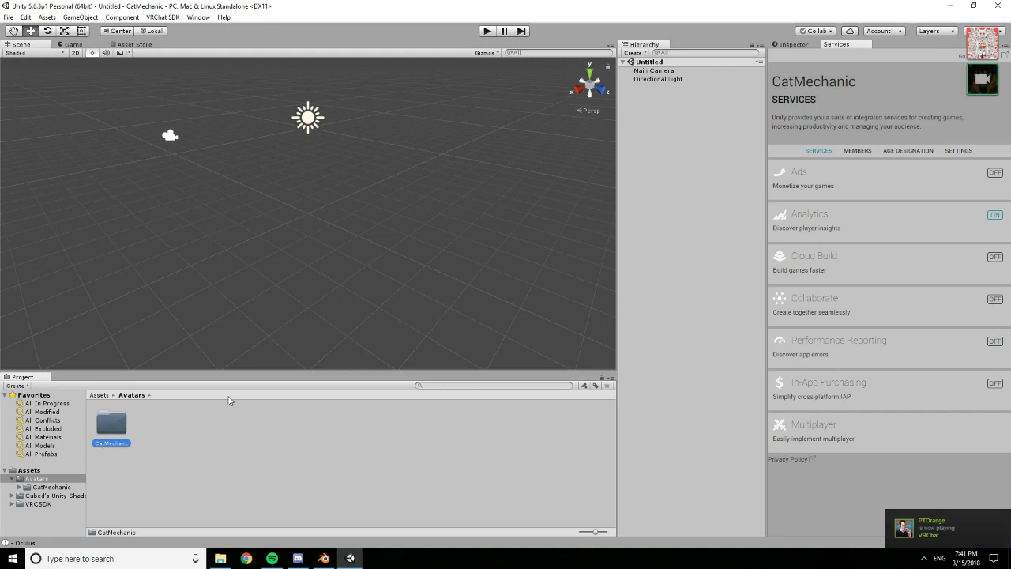
pyautogui.click(187, 438)
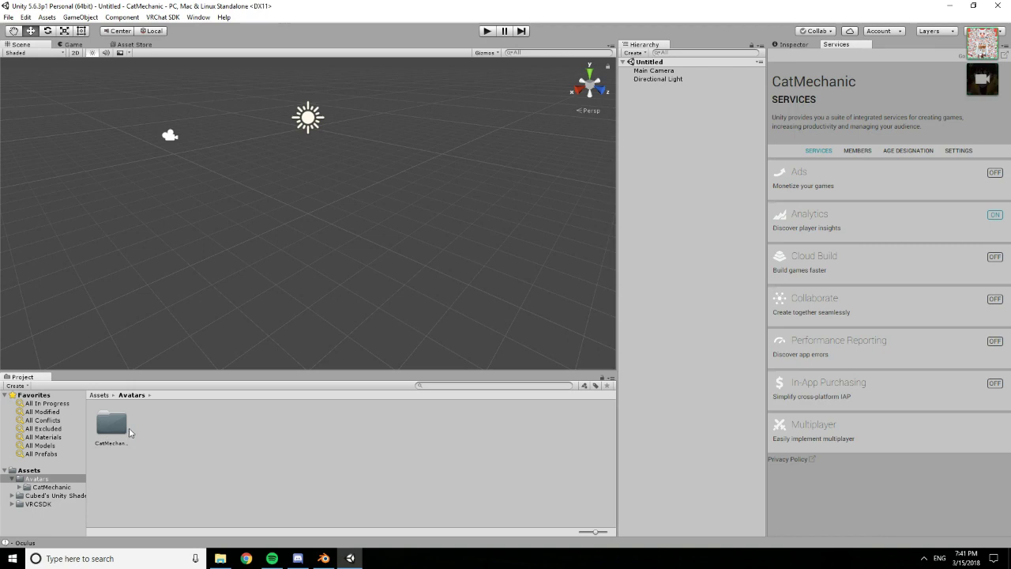
pyautogui.doubleClick(107, 430)
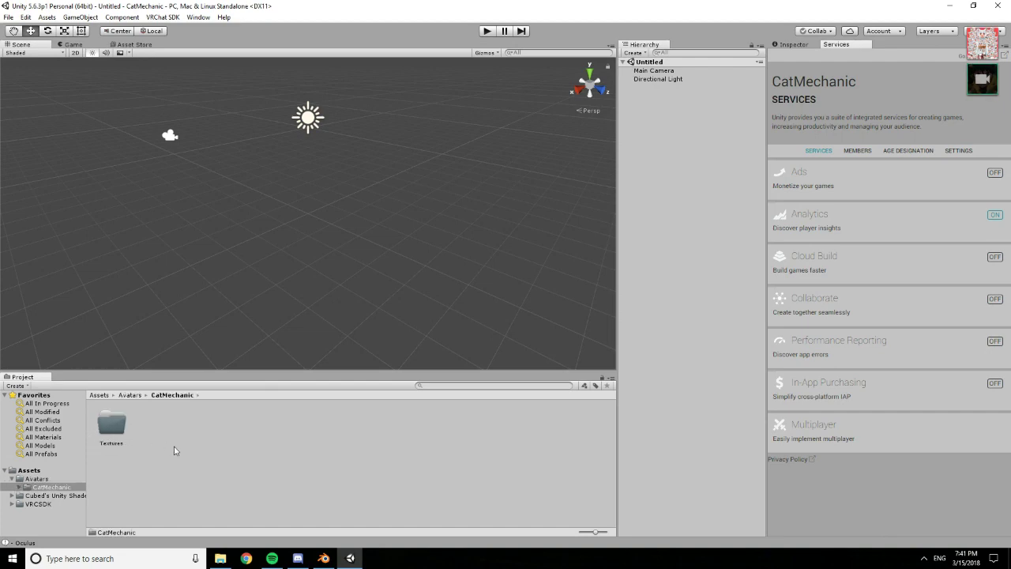
pyautogui.click(221, 558)
pyautogui.moveTo(497, 109); pyautogui.dragTo(593, 112)
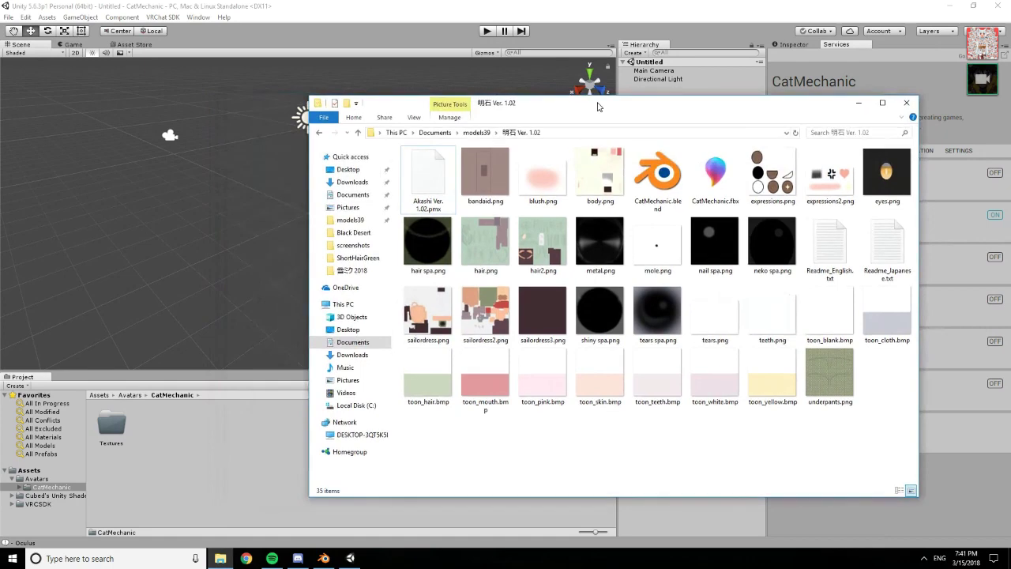
# Import bandaid.png, blush.png, body.png and the images from expressions.png through neko spa.png into the project's Textures folder
pyautogui.click(500, 171)
pyautogui.keyDown('shift'); pyautogui.click(607, 174); pyautogui.keyUp('shift')
pyautogui.moveTo(607, 175); pyautogui.dragTo(121, 424)
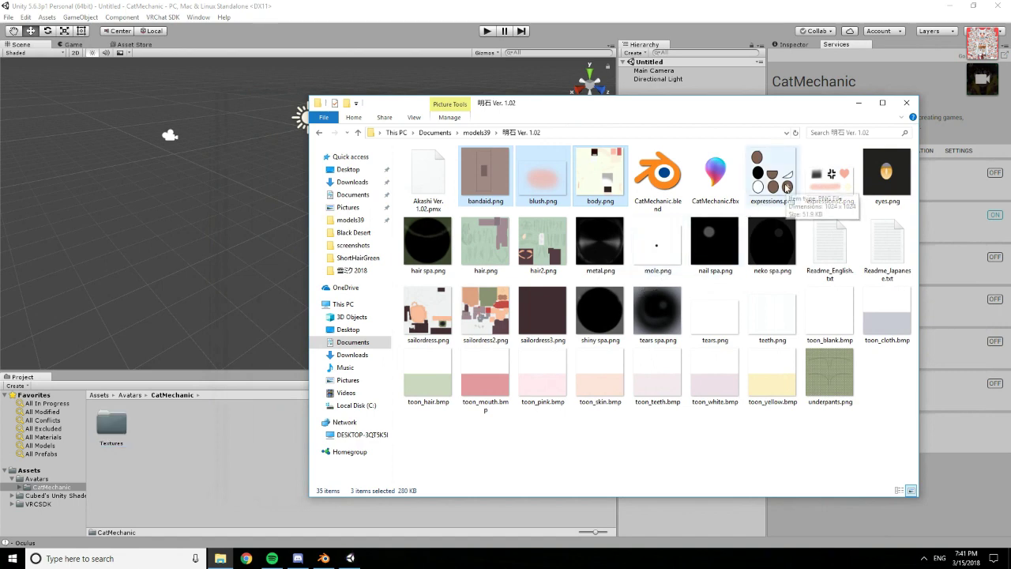
pyautogui.click(786, 188)
pyautogui.keyDown('shift'); pyautogui.click(772, 242); pyautogui.keyUp('shift')
pyautogui.moveTo(772, 237); pyautogui.dragTo(110, 440)
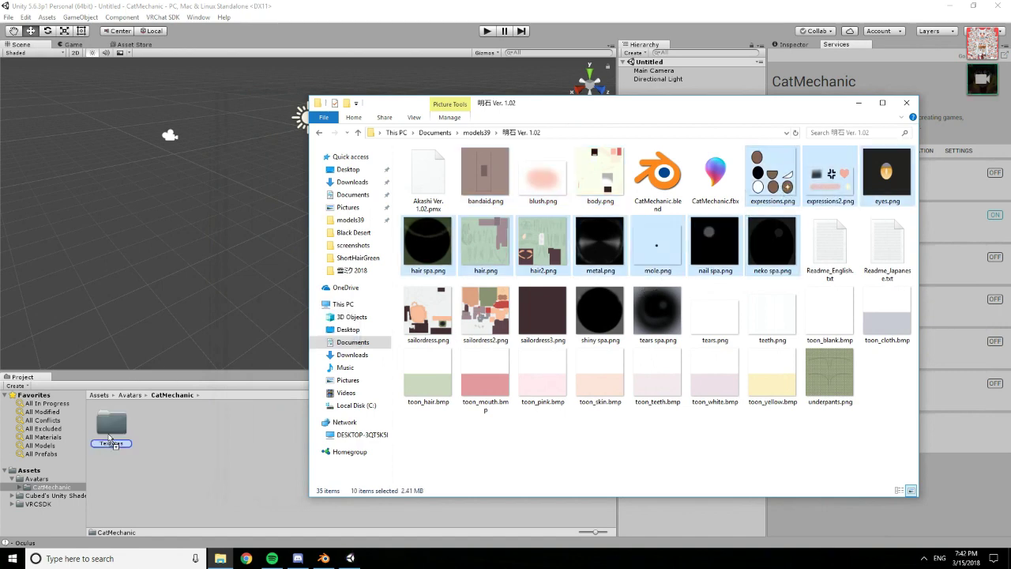
# Import the five images from sailordress.png through tears spa.png into the Textures folder
pyautogui.click(455, 312)
pyautogui.keyDown('shift'); pyautogui.click(660, 322); pyautogui.keyUp('shift')
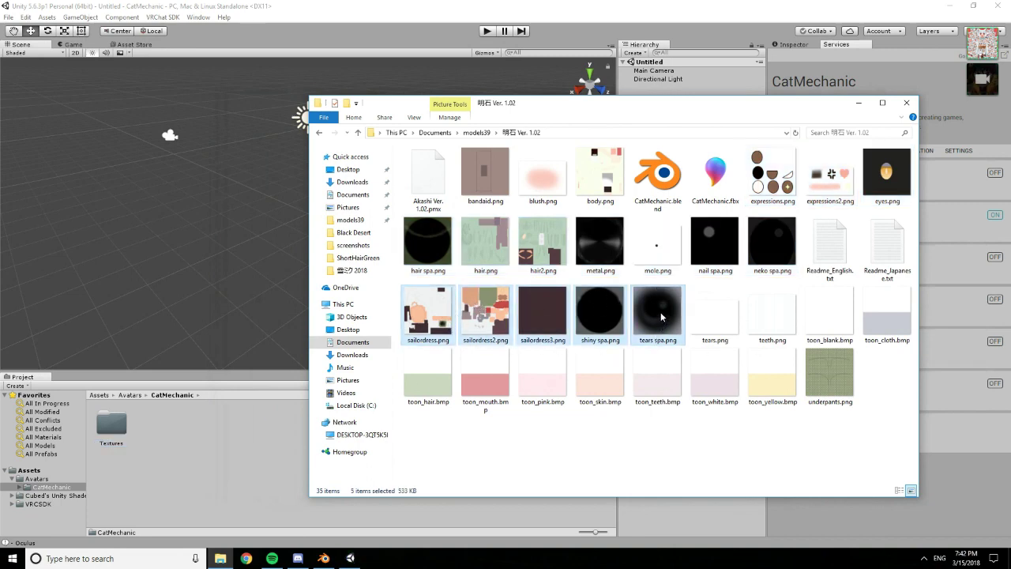
pyautogui.moveTo(661, 317); pyautogui.dragTo(120, 425)
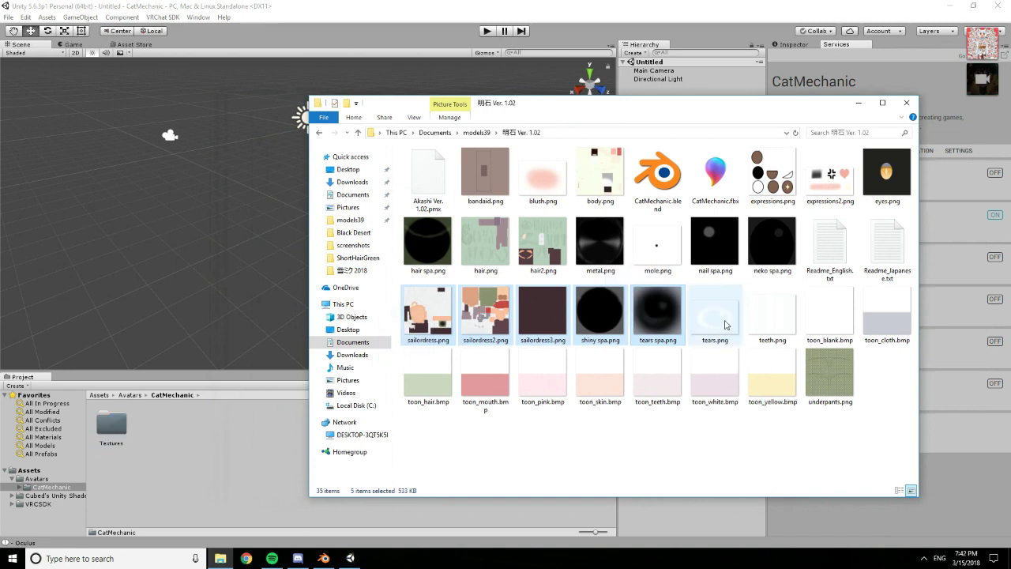
# Import the image files from tears.png through underpants.png into the project's Textures folder
pyautogui.click(725, 324)
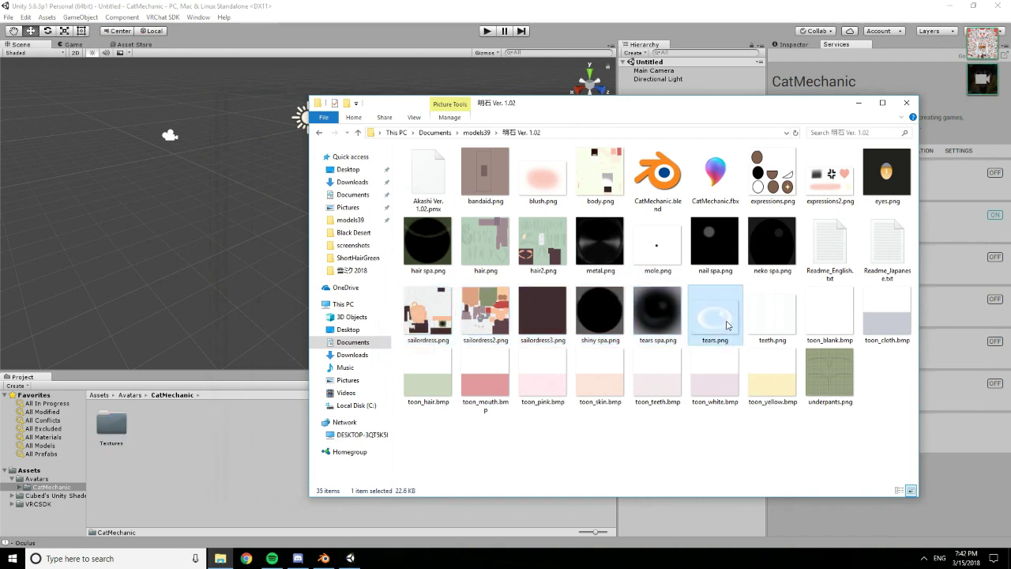
pyautogui.keyDown('shift'); pyautogui.click(830, 381); pyautogui.keyUp('shift')
pyautogui.moveTo(831, 382); pyautogui.dragTo(582, 413)
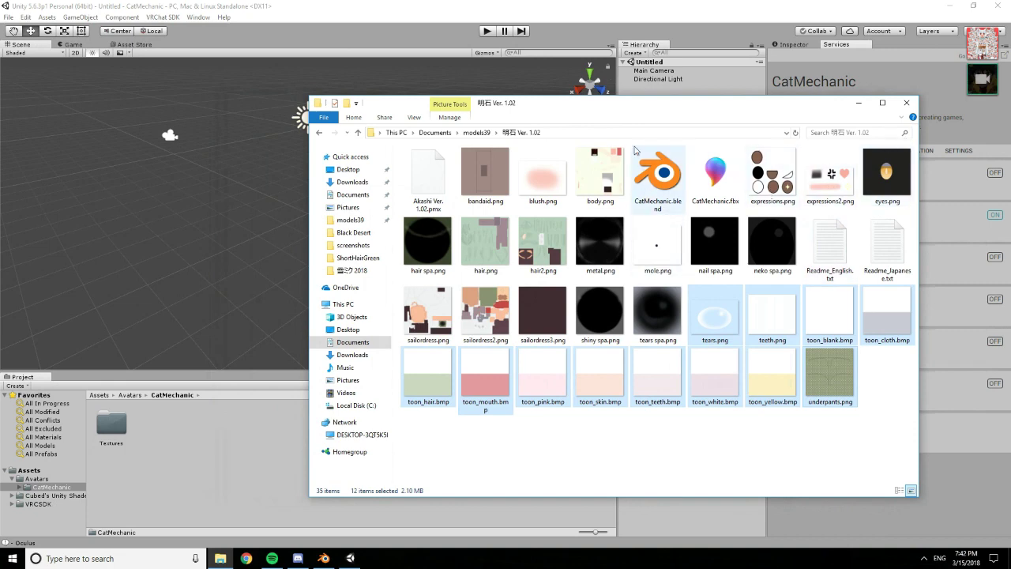
# Import CatMechanic.fbx into the project's CatMechanic folder and put the 明石 Ver. 1.02 window away
pyautogui.moveTo(715, 174); pyautogui.dragTo(180, 400)
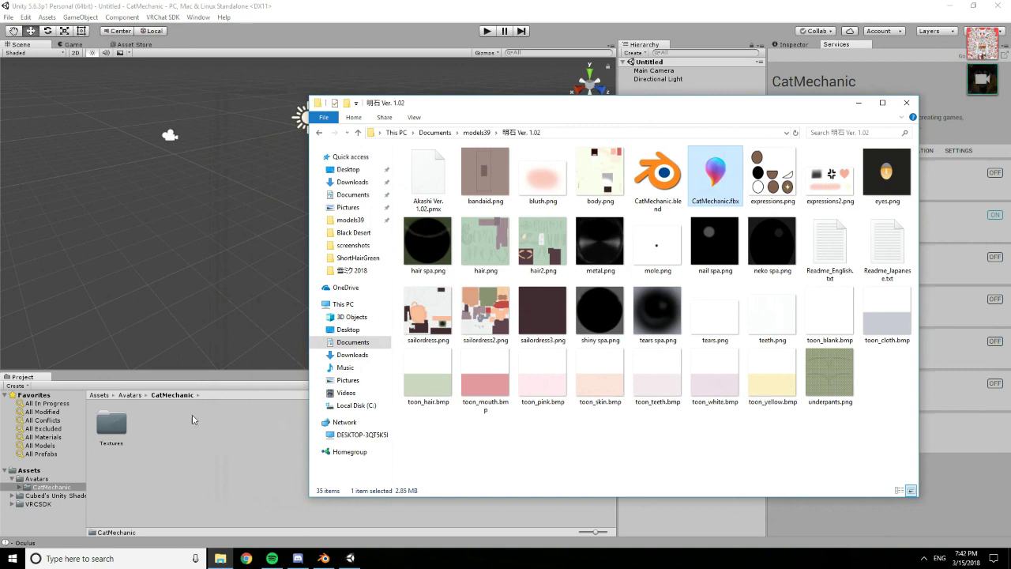
pyautogui.moveTo(576, 110); pyautogui.dragTo(733, 96)
pyautogui.click(886, 84)
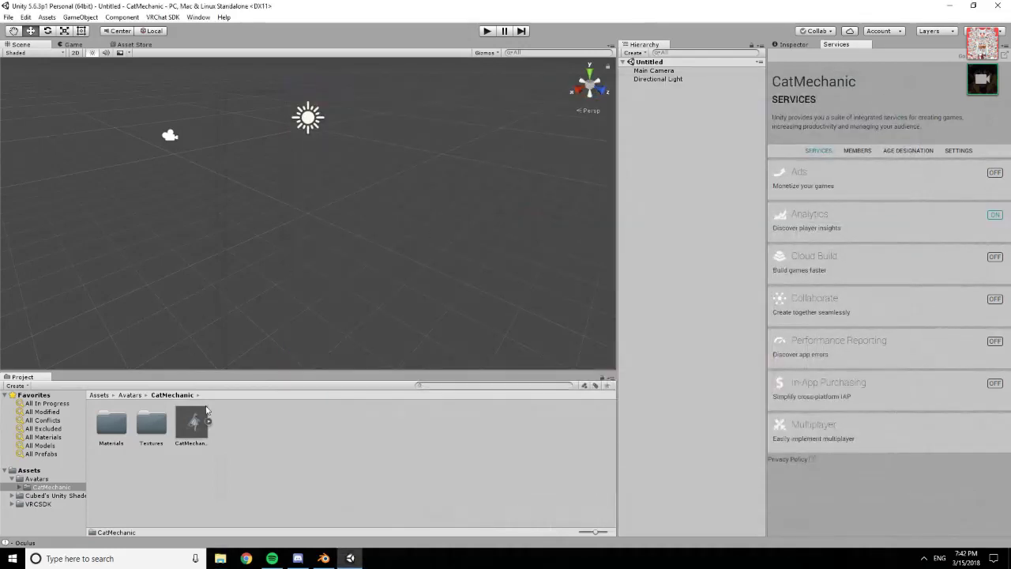
# Set the CatMechanic model's rig animation type to Humanoid and apply the import settings
pyautogui.click(190, 429)
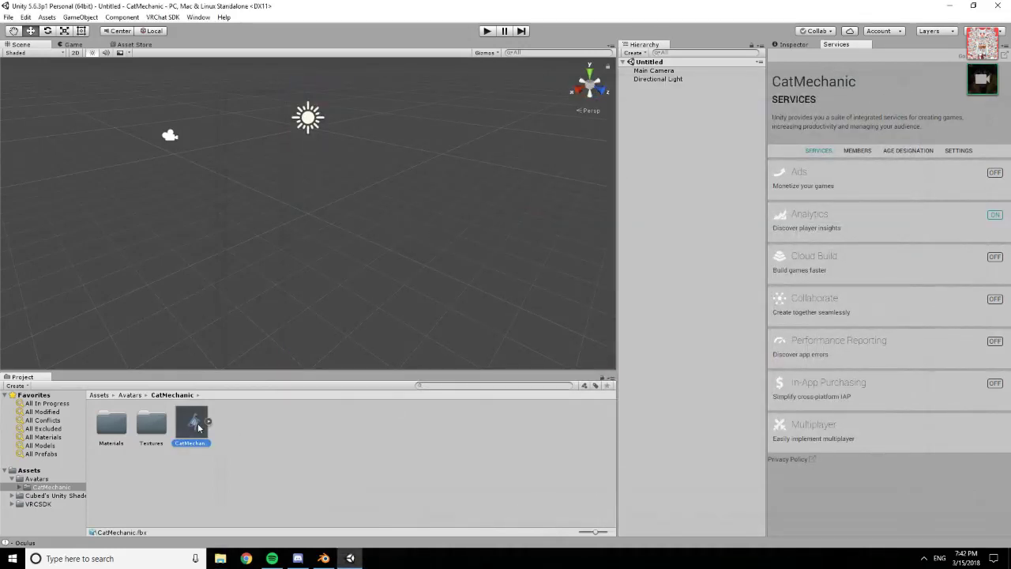
pyautogui.click(795, 45)
pyautogui.click(911, 90)
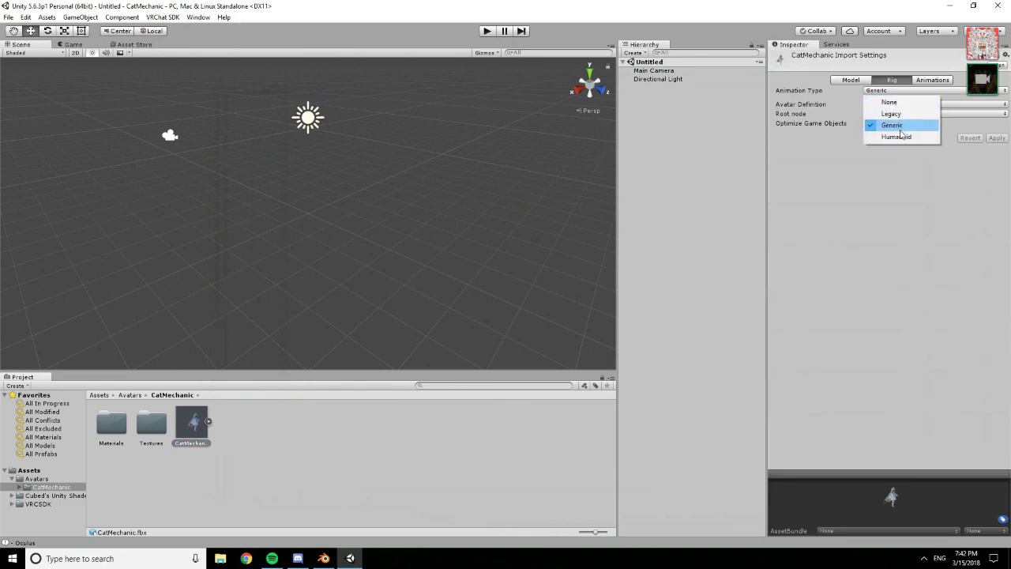
pyautogui.click(902, 139)
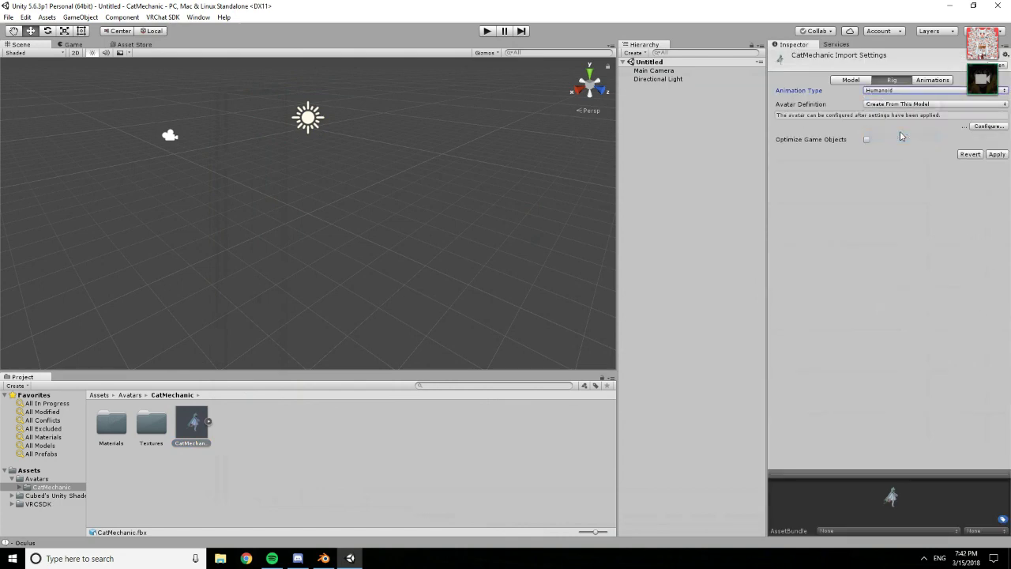
pyautogui.click(996, 155)
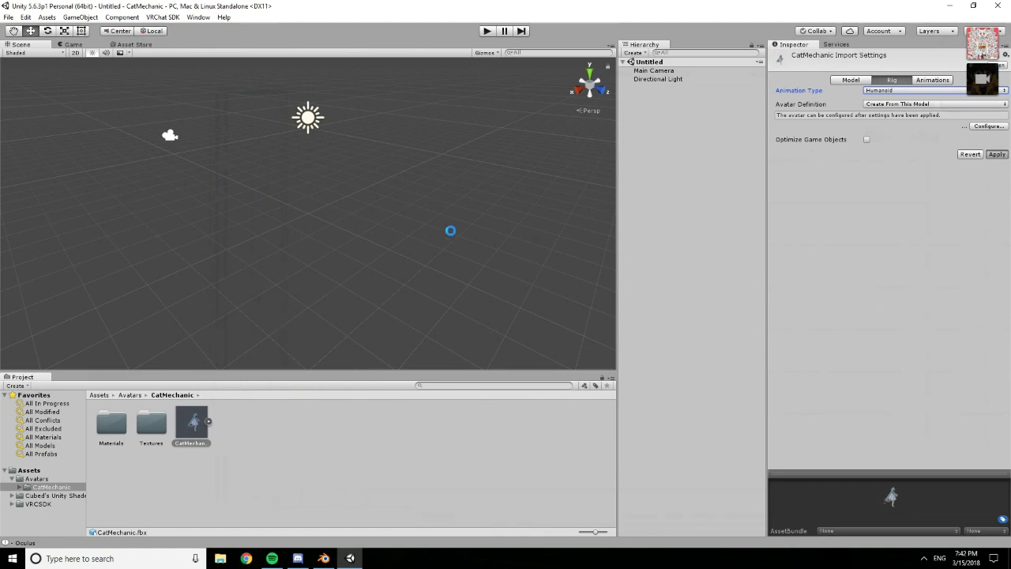
# Open the CatMechanic avatar configuration, check the head bone mapping and close the configuration
pyautogui.click(987, 115)
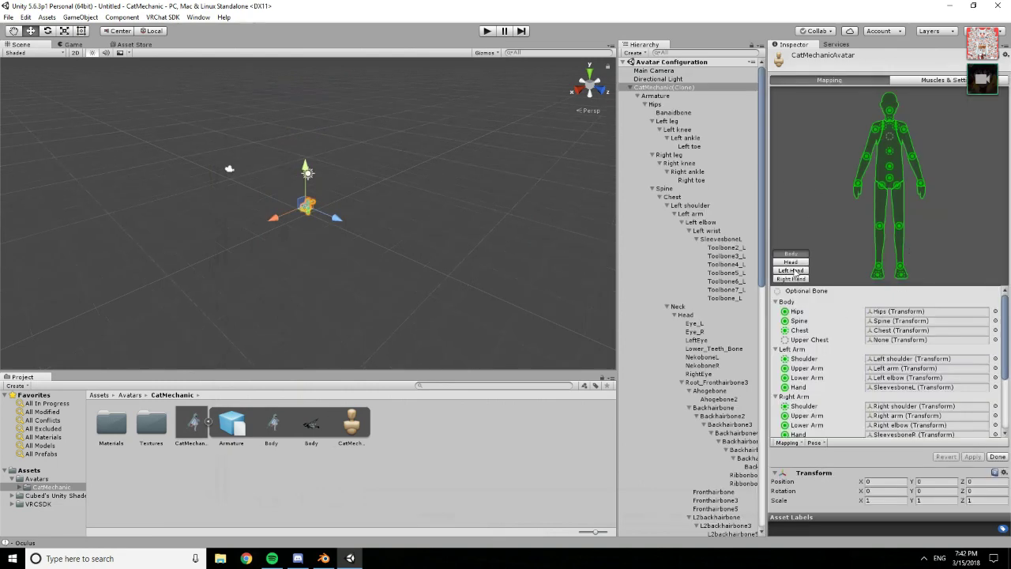
pyautogui.click(793, 261)
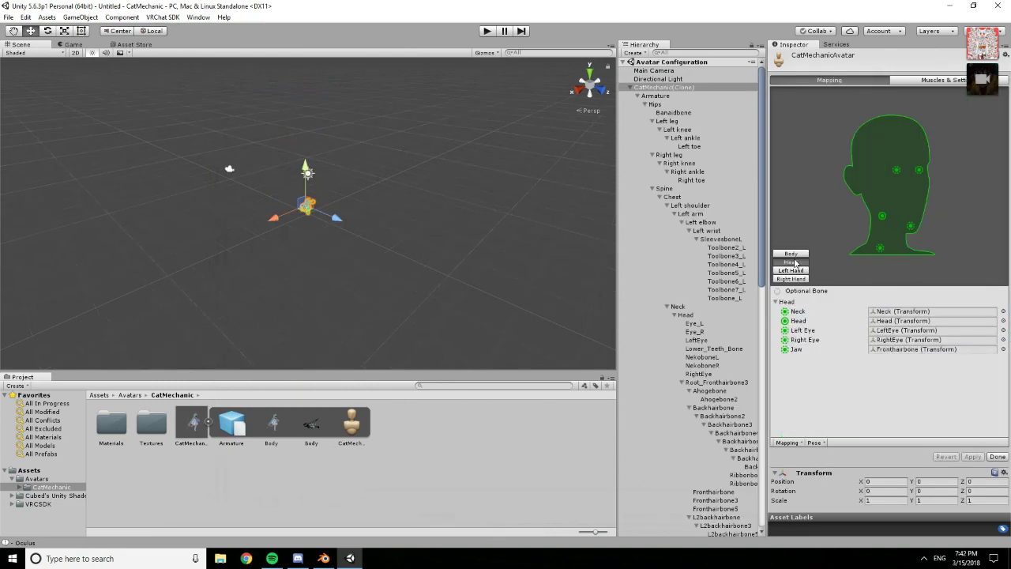
pyautogui.click(994, 456)
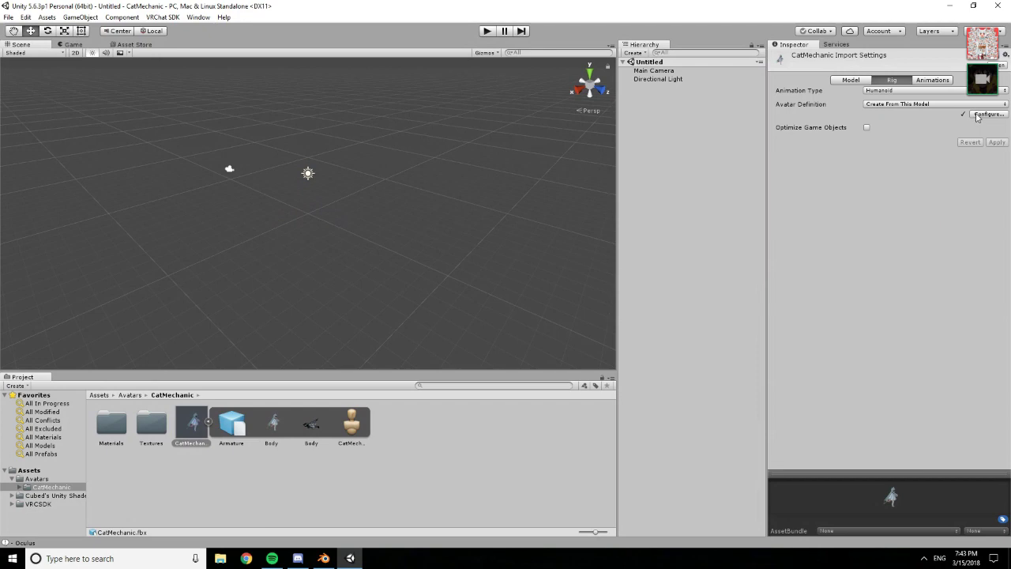
# Reopen the avatar configuration, set the head's Jaw bone to None and apply the mapping
pyautogui.click(988, 115)
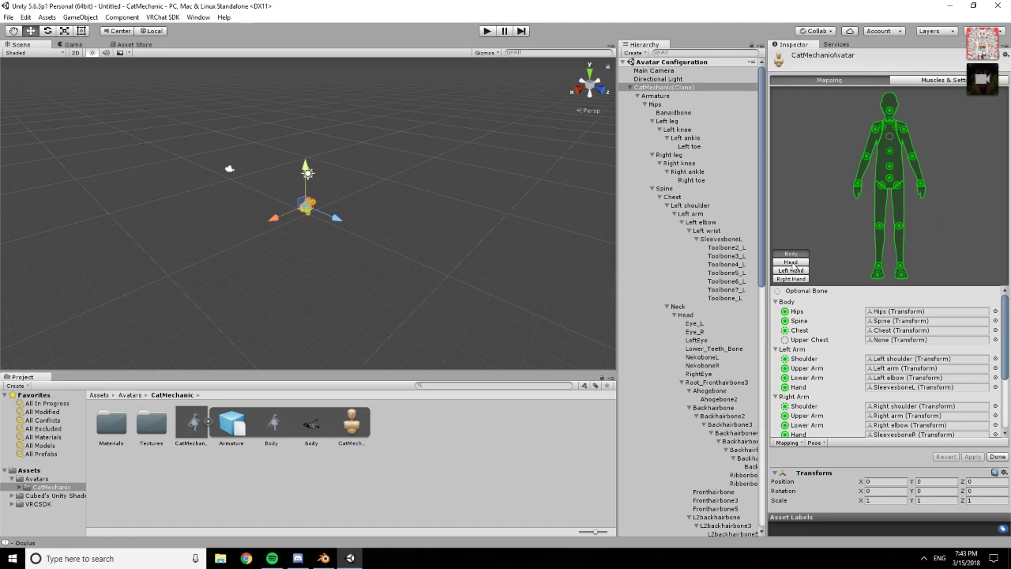
pyautogui.click(790, 262)
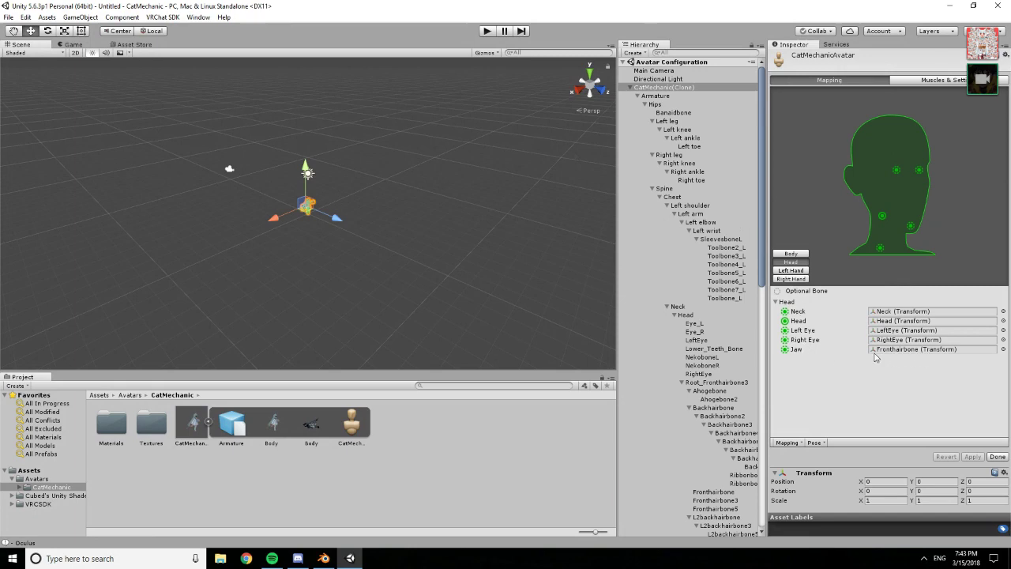
pyautogui.click(902, 352)
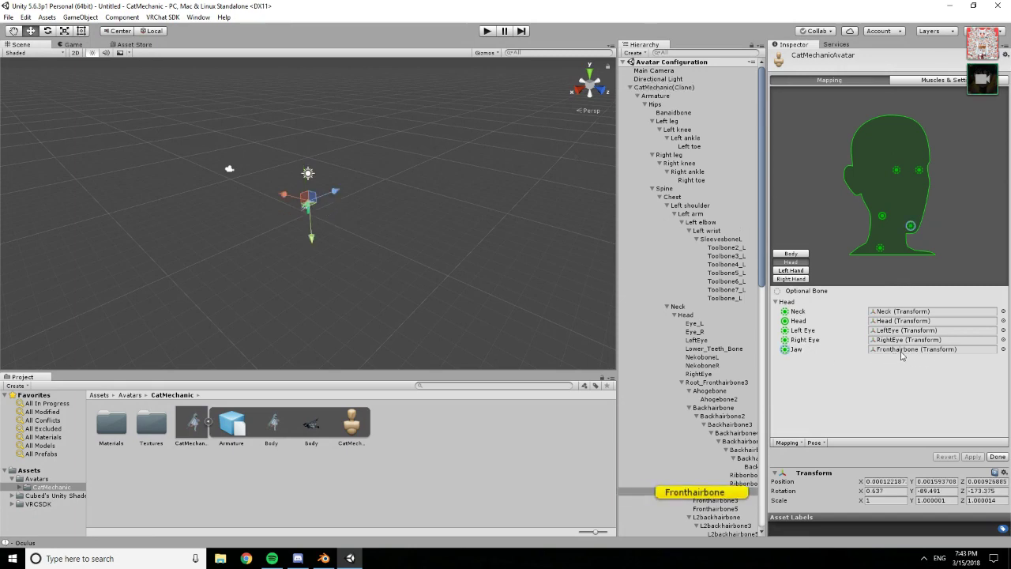
pyautogui.click(1003, 349)
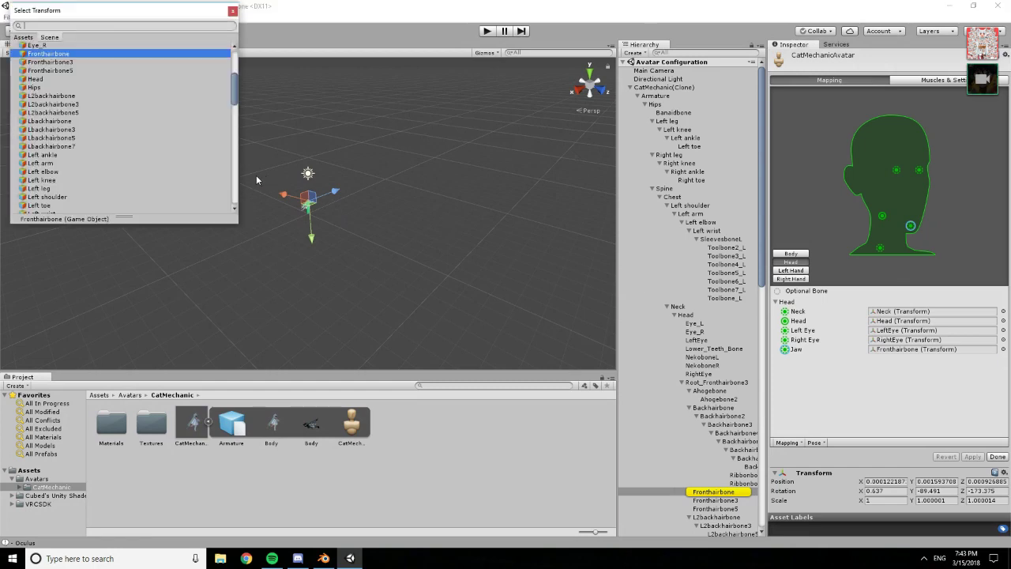
pyautogui.scroll(5, 236, 87)
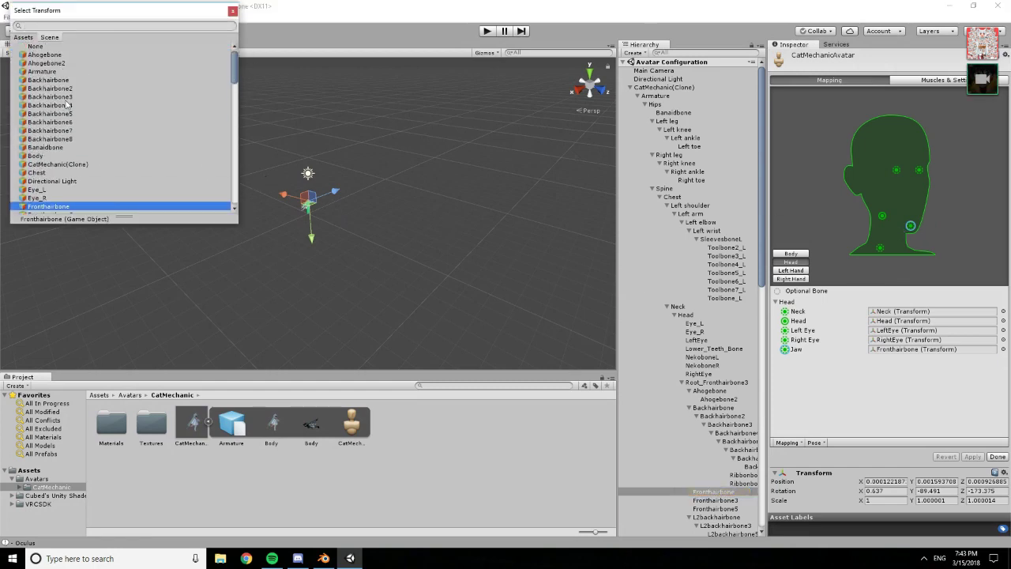
pyautogui.click(52, 48)
pyautogui.click(232, 12)
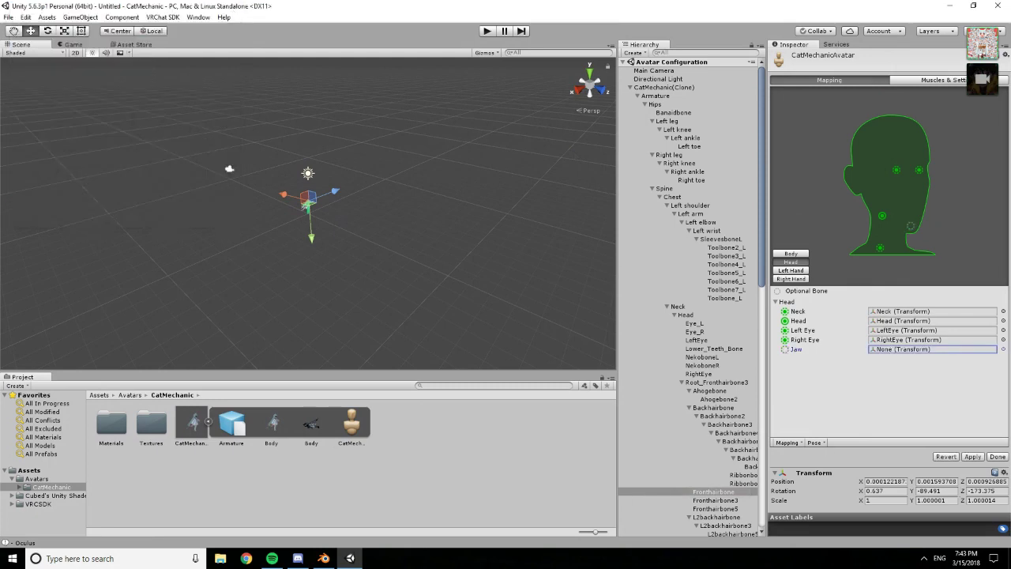
pyautogui.click(973, 457)
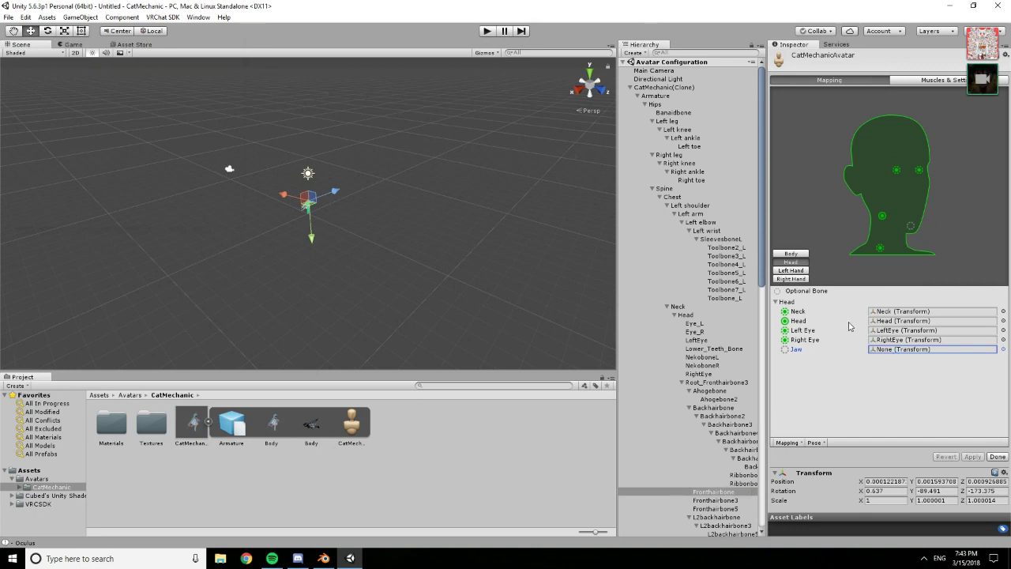
# Examine the avatar's body and left hand bone mappings, and finish the avatar configuration
pyautogui.click(799, 254)
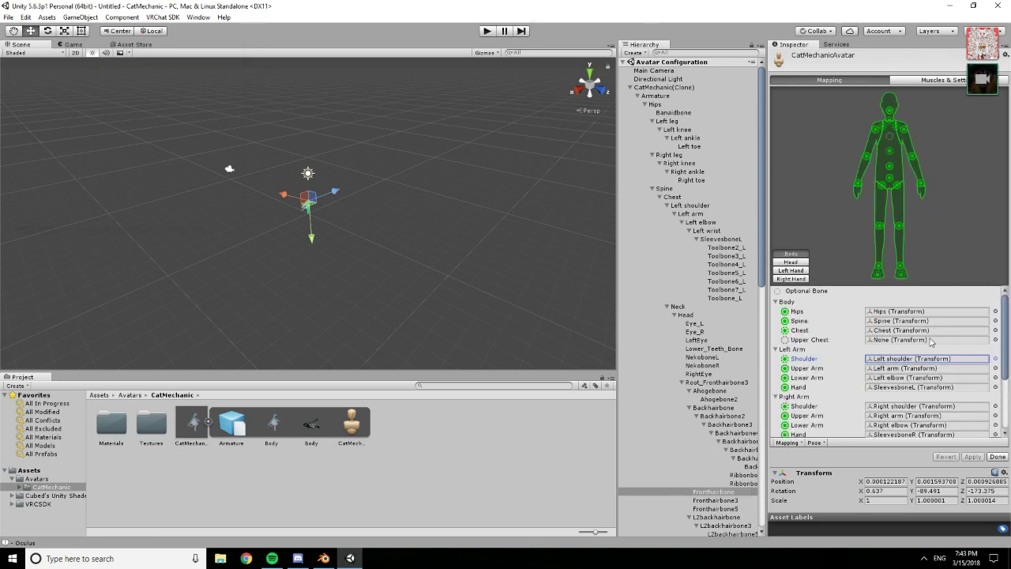
pyautogui.scroll(-2, 926, 379)
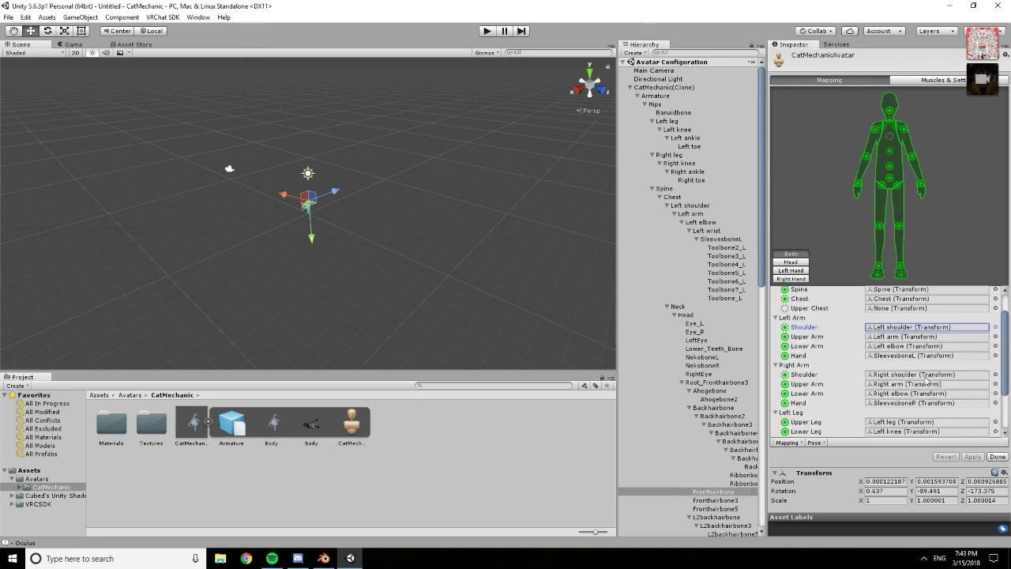
pyautogui.scroll(-1, 931, 384)
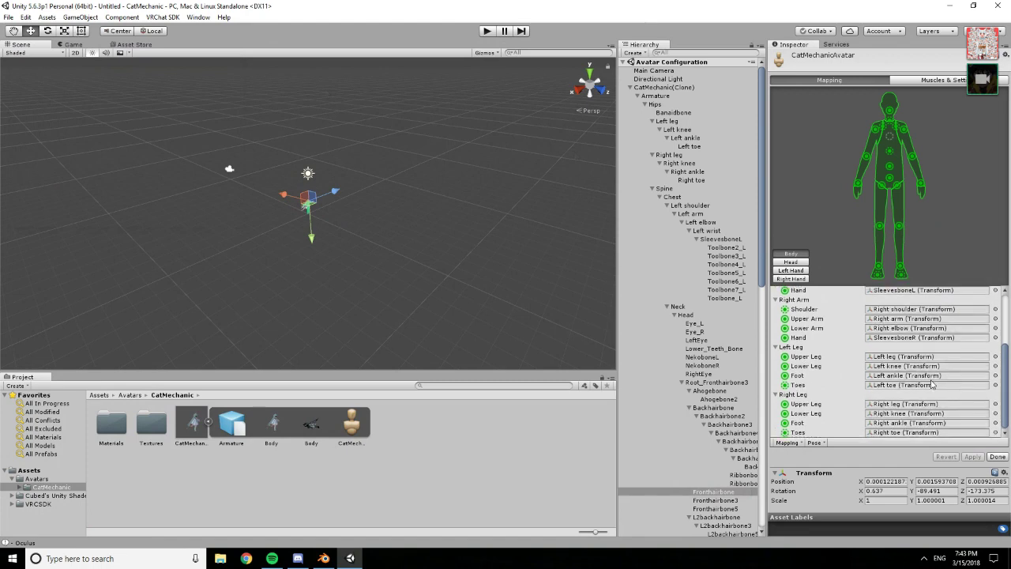
pyautogui.click(790, 270)
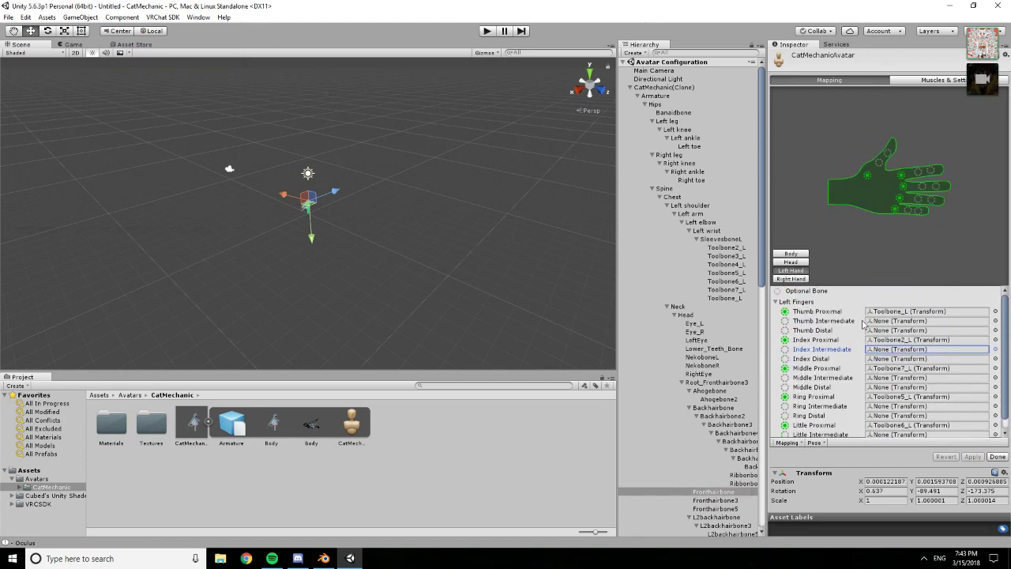
pyautogui.scroll(-1, 882, 338)
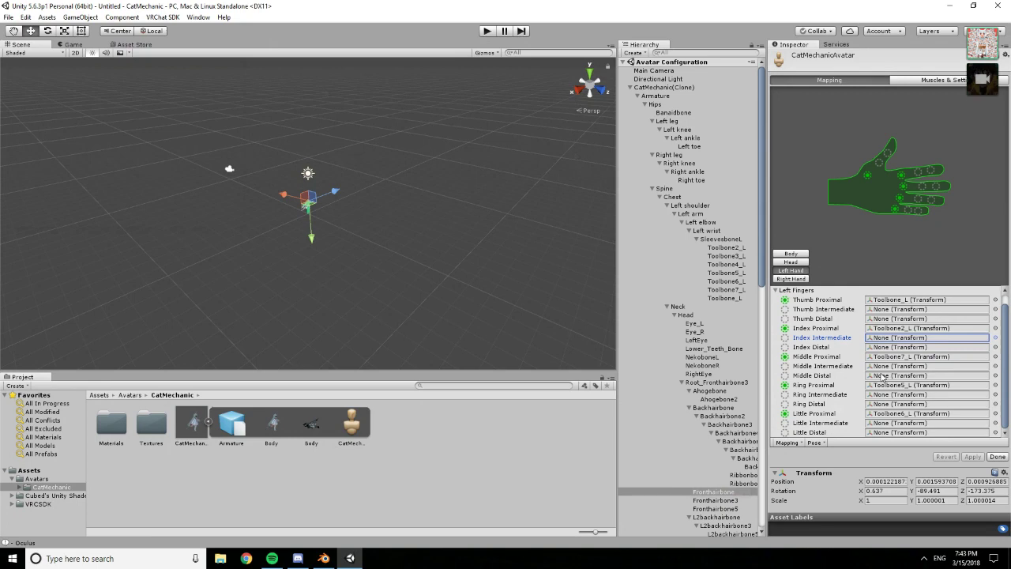
pyautogui.scroll(1, 880, 378)
pyautogui.click(790, 254)
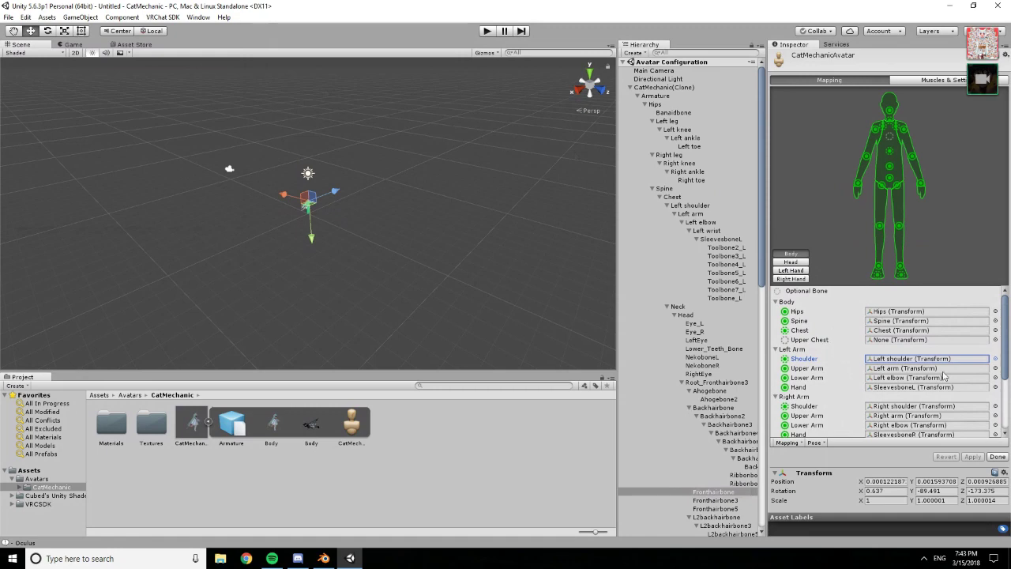
pyautogui.click(997, 457)
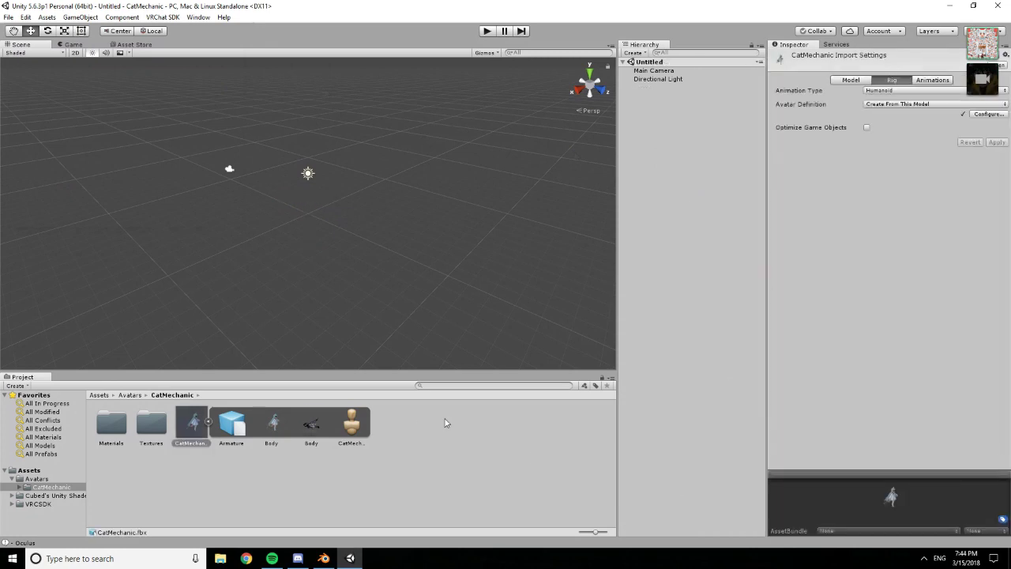
# Place the CatMechanic model in the scene hierarchy and inspect it from the front
pyautogui.moveTo(194, 424); pyautogui.dragTo(646, 140)
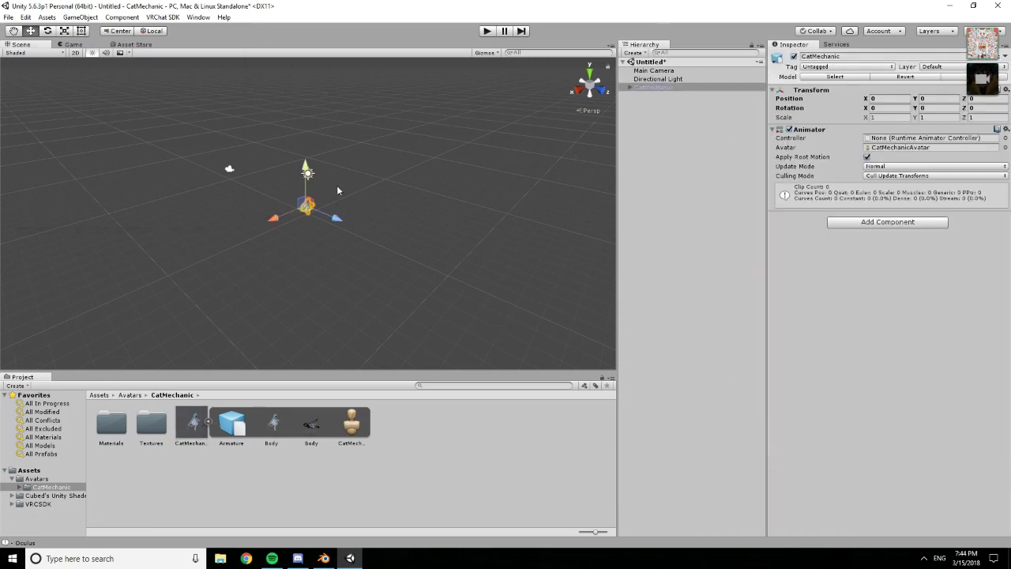
pyautogui.scroll(10, 340, 182)
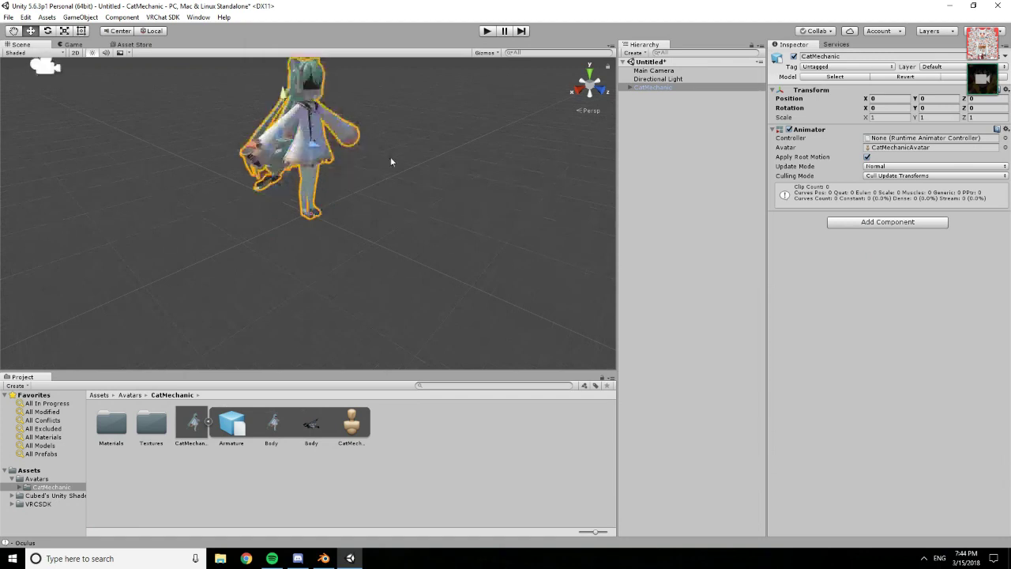
pyautogui.keyDown('alt'); pyautogui.moveTo(391, 157); pyautogui.dragTo(324, 182); pyautogui.keyUp('alt')
pyautogui.moveTo(387, 222); pyautogui.dragTo(391, 190, button='right')
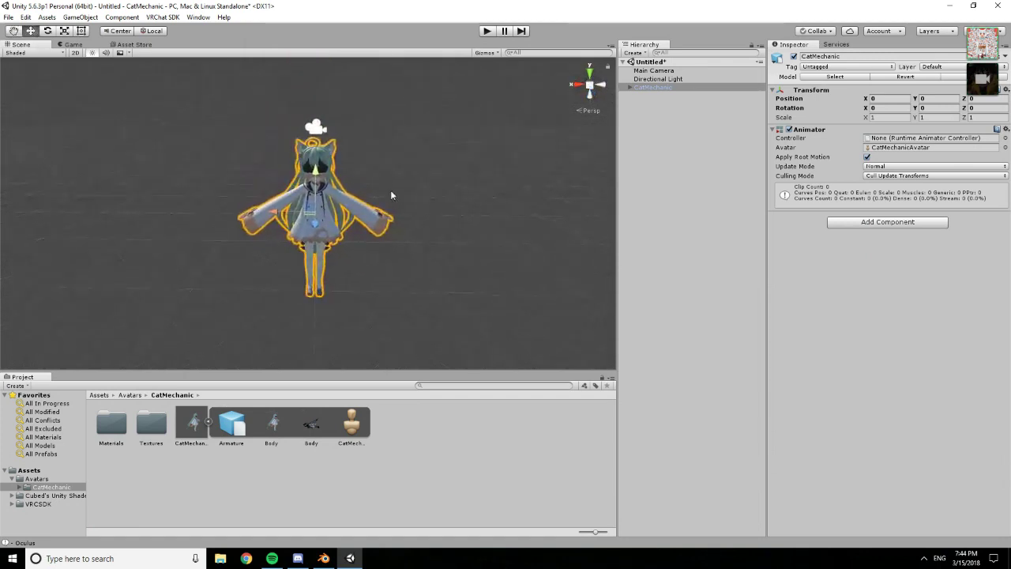
pyautogui.scroll(3, 390, 195)
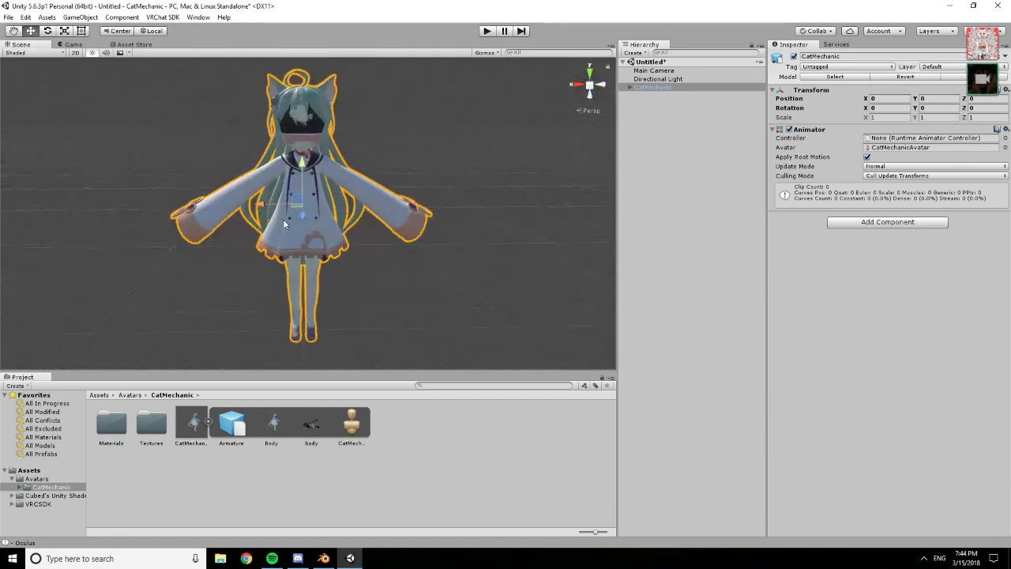
pyautogui.scroll(2, 285, 218)
pyautogui.scroll(-2, 286, 218)
pyautogui.keyDown('alt'); pyautogui.moveTo(285, 218); pyautogui.dragTo(317, 215); pyautogui.keyUp('alt')
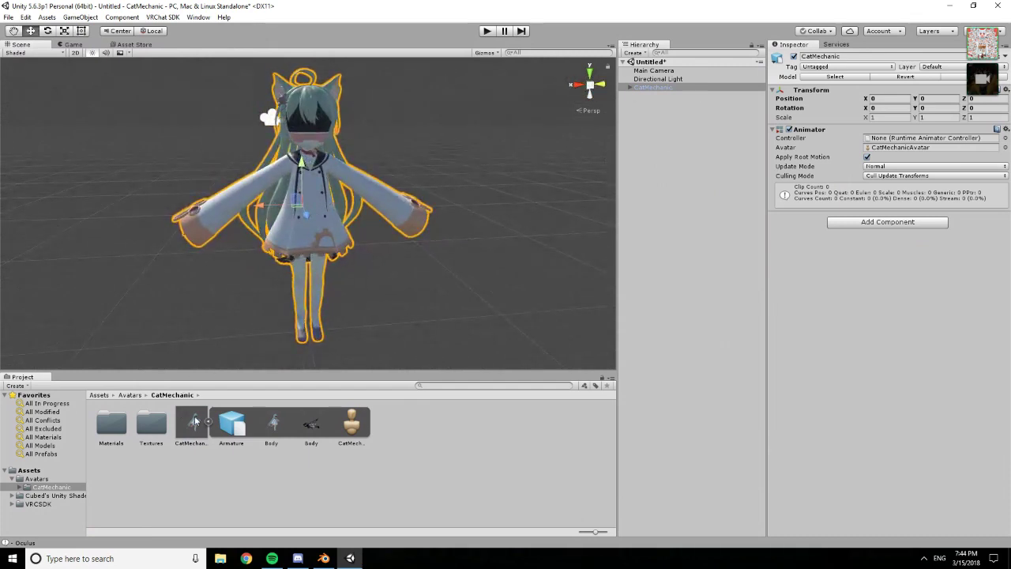
# Select all 15 materials in CatMechanic's Materials folder and assign them the CubedParadox/Flat Lit Toon shader
pyautogui.click(115, 427)
pyautogui.doubleClick(117, 433)
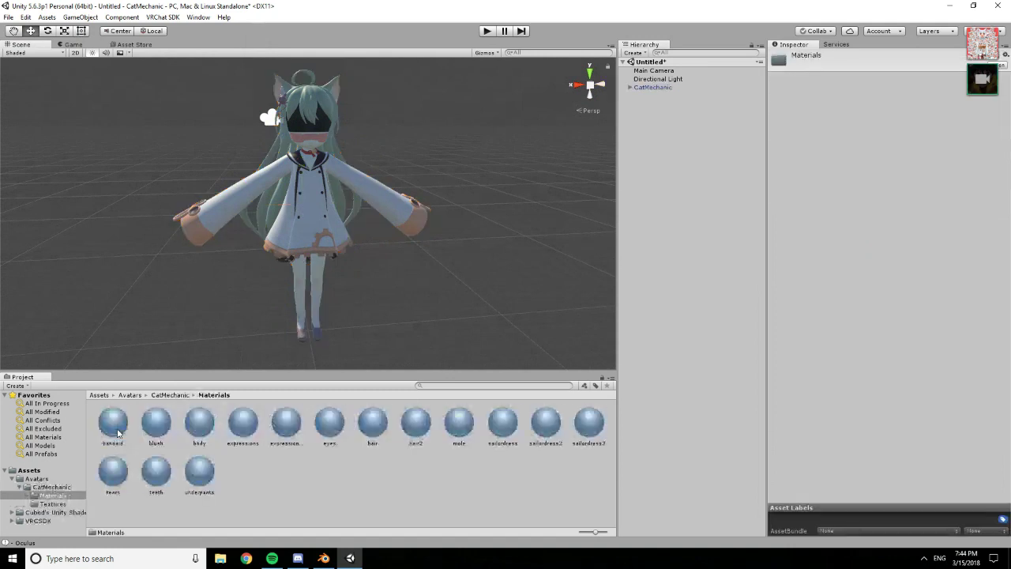
pyautogui.click(115, 429)
pyautogui.keyDown('shift'); pyautogui.click(209, 470); pyautogui.keyUp('shift')
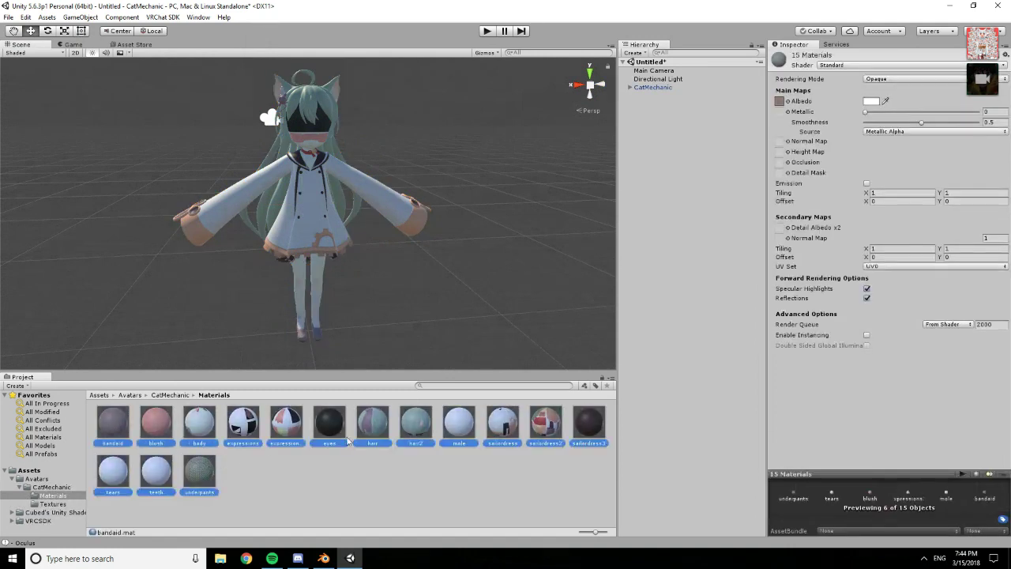
pyautogui.click(127, 426)
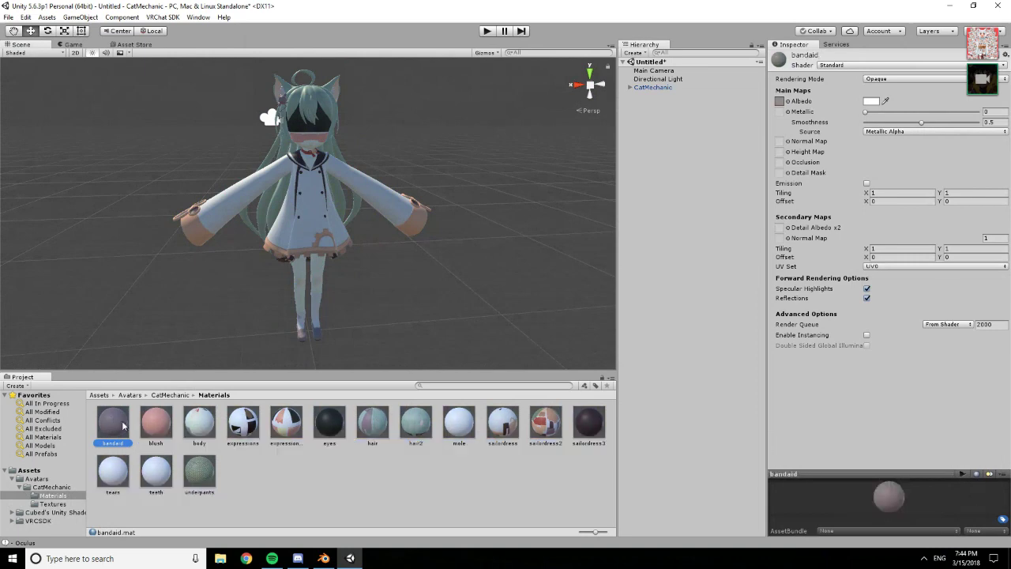
pyautogui.keyDown('shift'); pyautogui.click(198, 474); pyautogui.keyUp('shift')
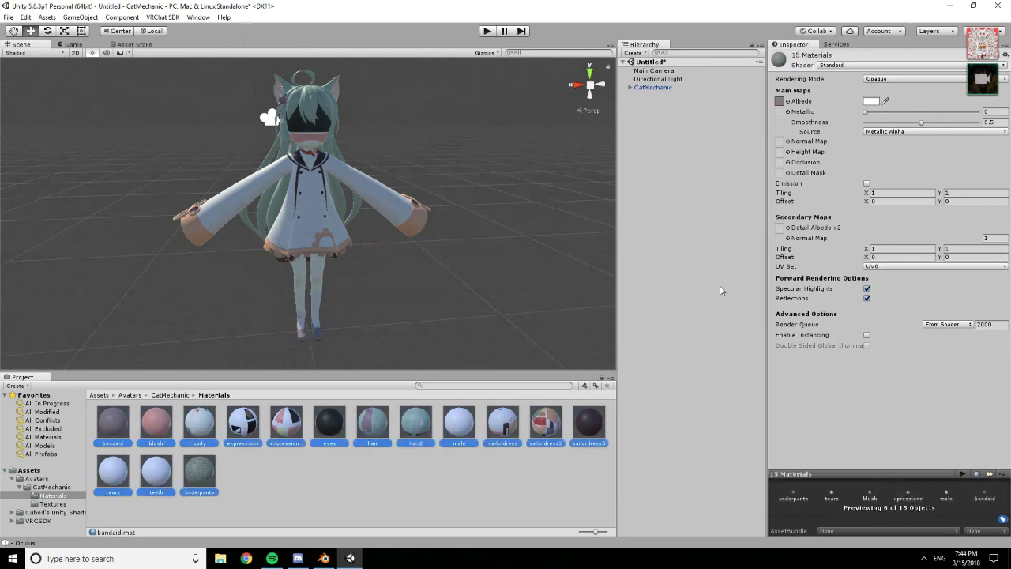
pyautogui.click(872, 68)
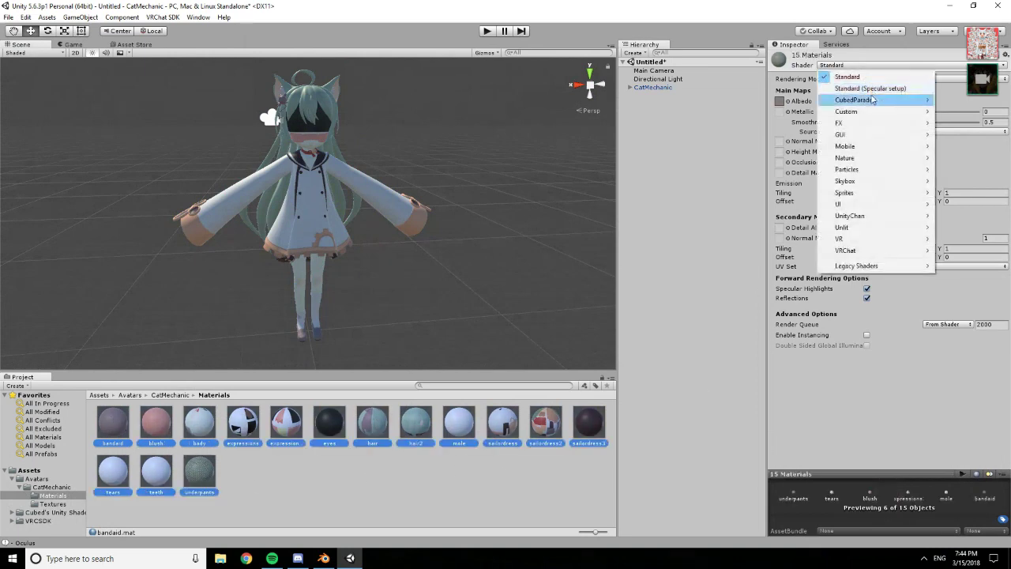
pyautogui.moveTo(869, 99)
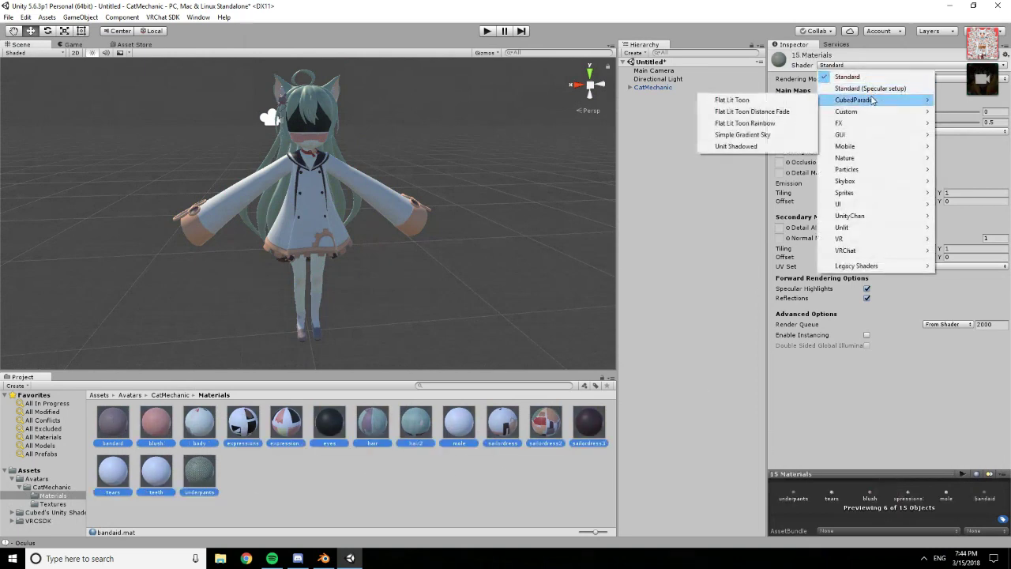
pyautogui.click(800, 101)
# Set the selected materials' Rendering Mode to Cutout and raise Alpha Cutoff to about 0.926
pyautogui.click(896, 80)
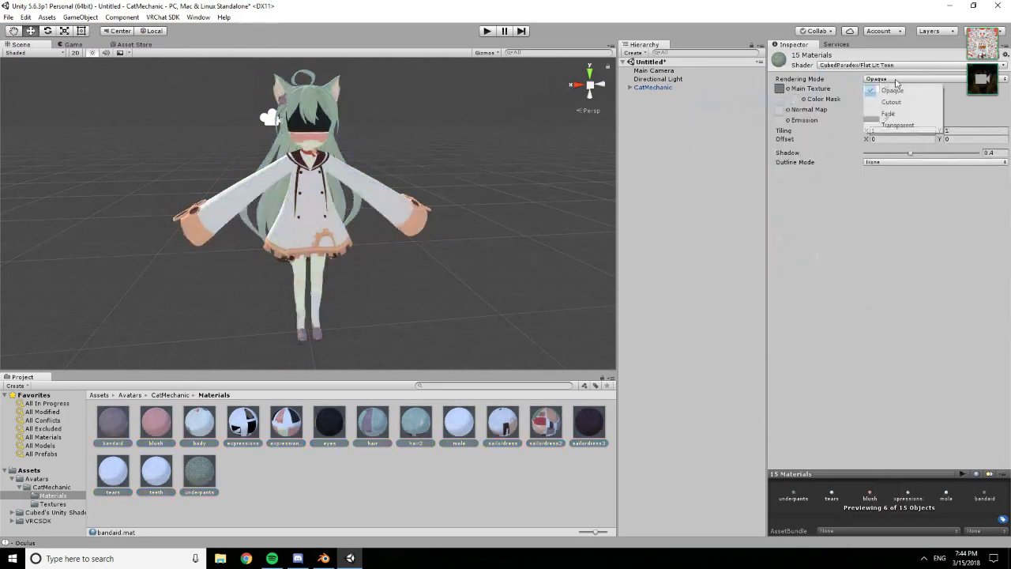
pyautogui.click(898, 103)
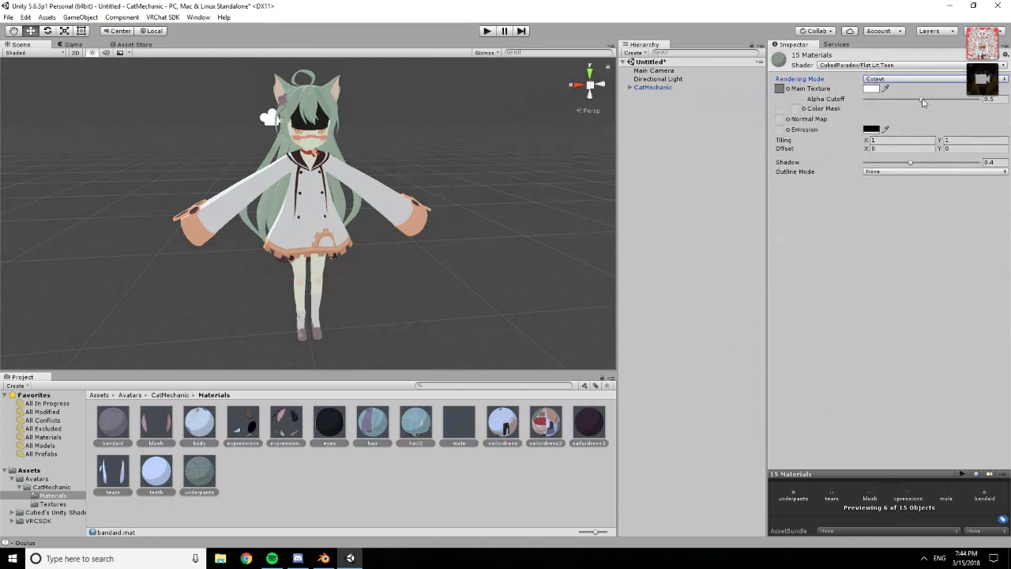
pyautogui.moveTo(921, 100); pyautogui.dragTo(974, 110)
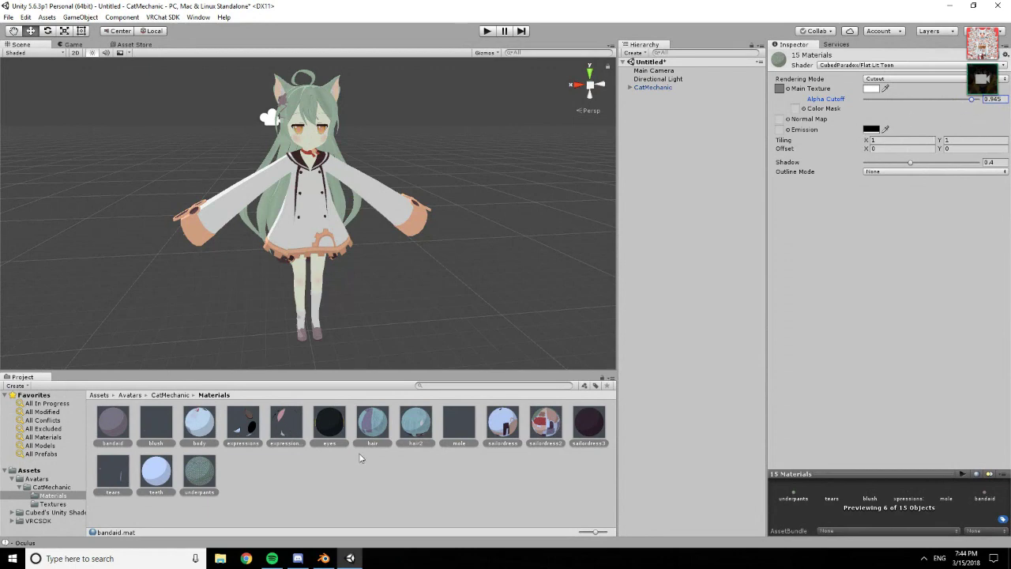
pyautogui.moveTo(971, 99)
pyautogui.mouseDown()
pyautogui.moveTo(882, 101)
pyautogui.moveTo(984, 112)
pyautogui.moveTo(973, 112)
pyautogui.mouseUp()
# Set the Shadow value of the selected materials to 0.1 and check the shading on the model
pyautogui.click(988, 162)
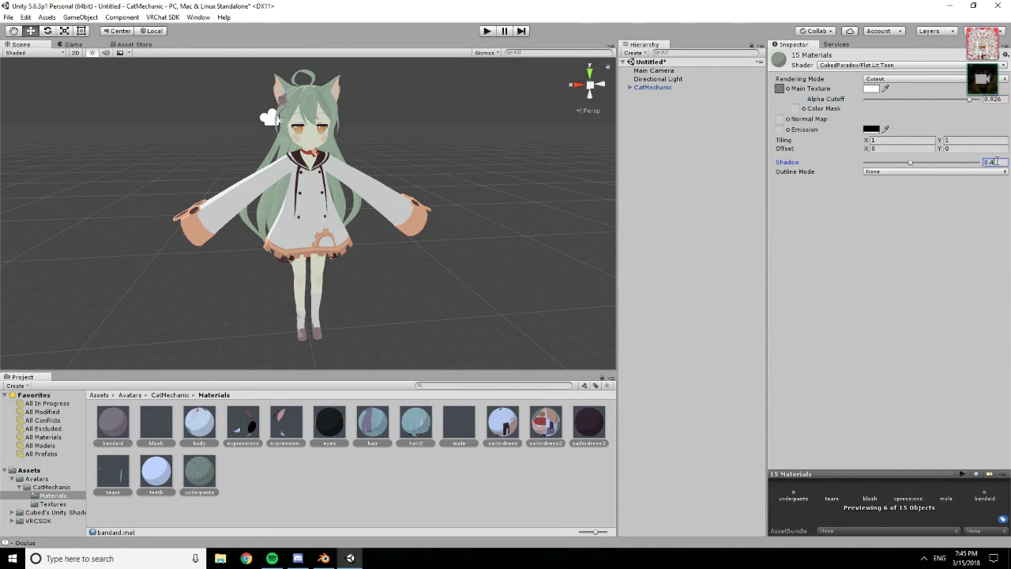
pyautogui.write('0.1')
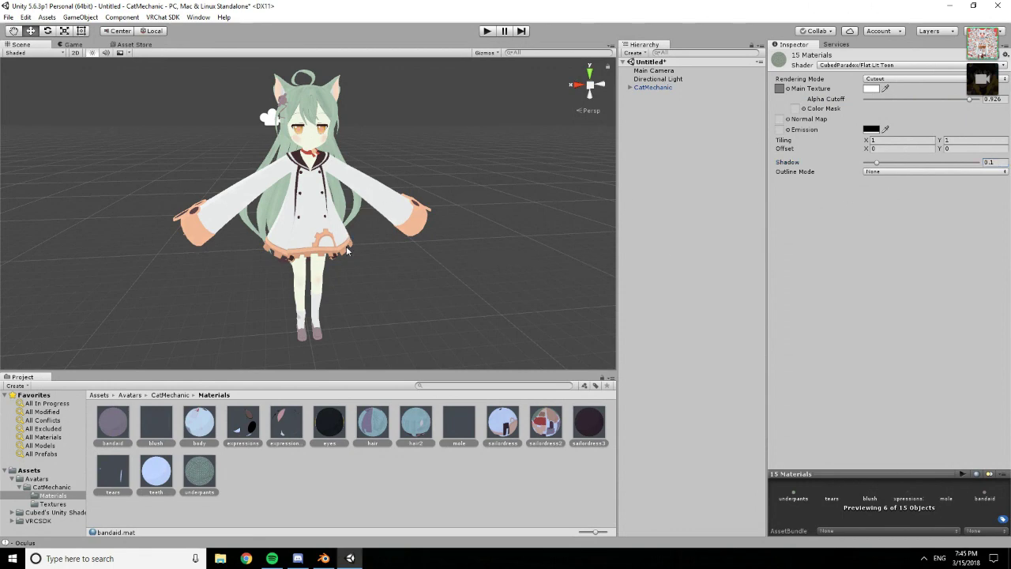
pyautogui.moveTo(342, 257)
pyautogui.keyDown('alt'); pyautogui.mouseDown()
pyautogui.moveTo(351, 300)
pyautogui.moveTo(362, 265)
pyautogui.moveTo(335, 272)
pyautogui.mouseUp(); pyautogui.keyUp('alt')
pyautogui.keyDown('alt'); pyautogui.moveTo(409, 197); pyautogui.dragTo(414, 208); pyautogui.keyUp('alt')
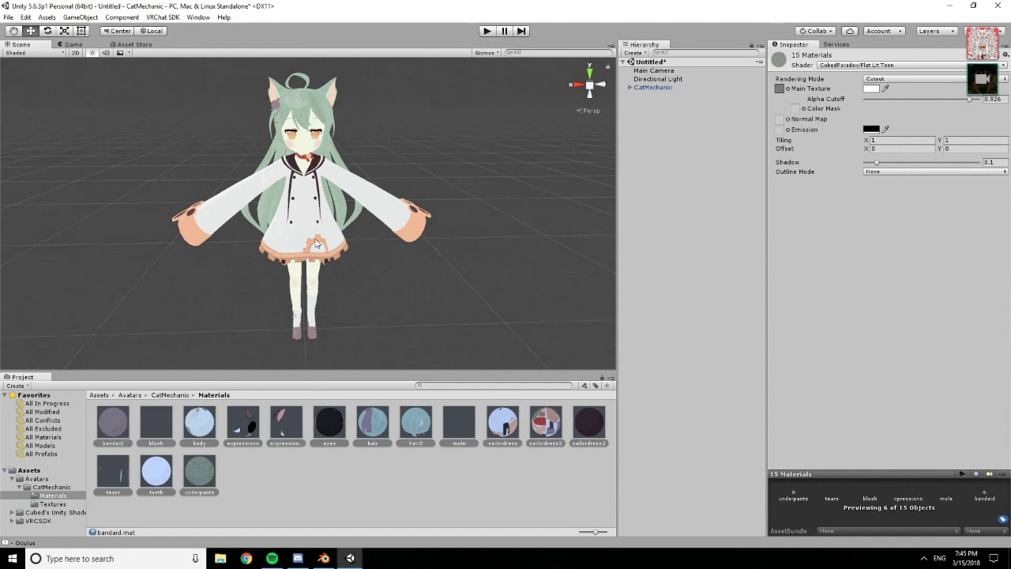
# Adjust the materials' Alpha Cutoff to about 0.935 and examine the cutout edges under the skirt
pyautogui.keyDown('alt'); pyautogui.moveTo(316, 243); pyautogui.dragTo(261, 198); pyautogui.keyUp('alt')
pyautogui.scroll(5, 335, 210)
pyautogui.scroll(-5, 305, 232)
pyautogui.scroll(5, 305, 232)
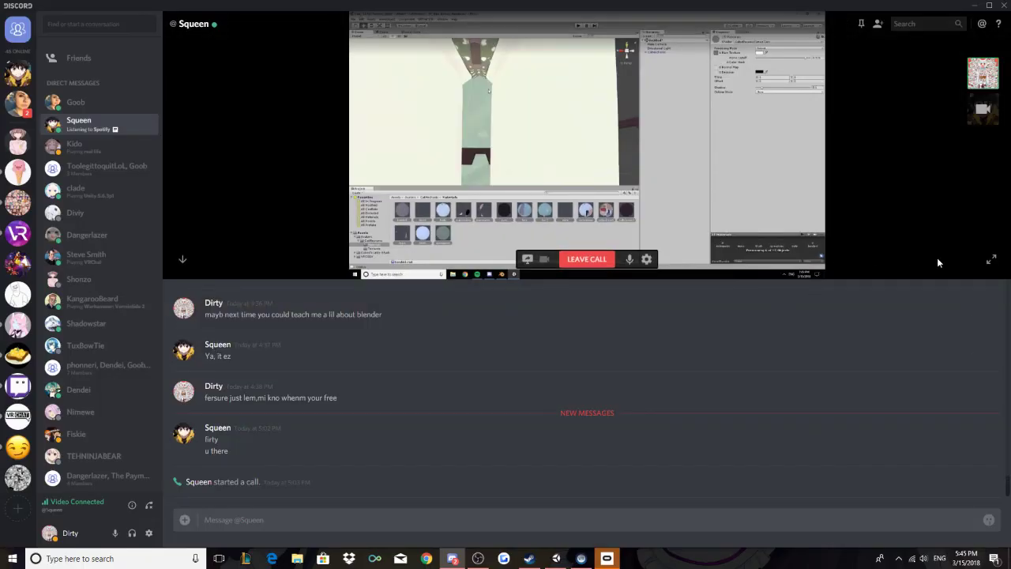
pyautogui.click(990, 260)
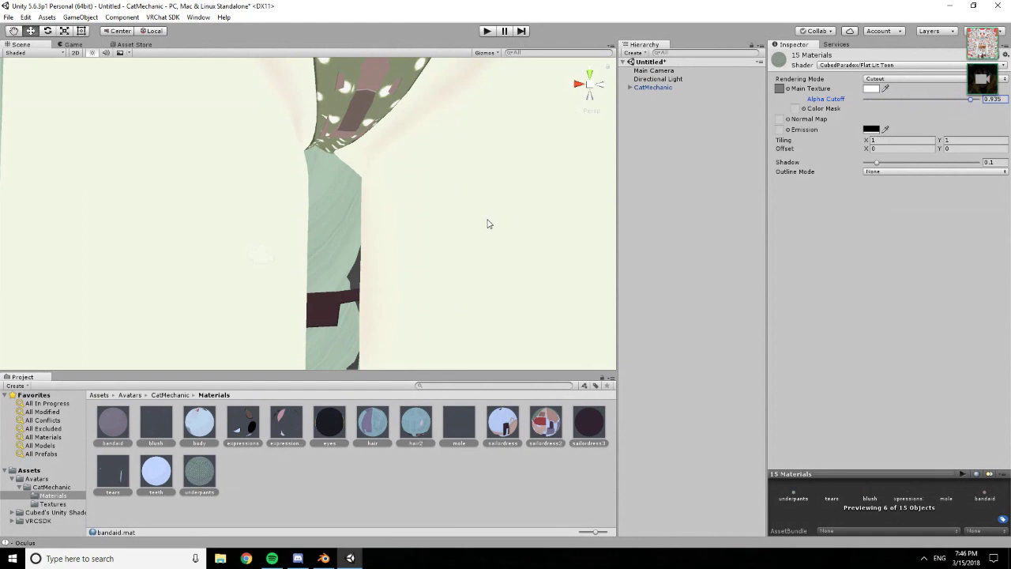
pyautogui.scroll(-5, 488, 223)
pyautogui.keyDown('alt'); pyautogui.moveTo(485, 221); pyautogui.dragTo(356, 186); pyautogui.keyUp('alt')
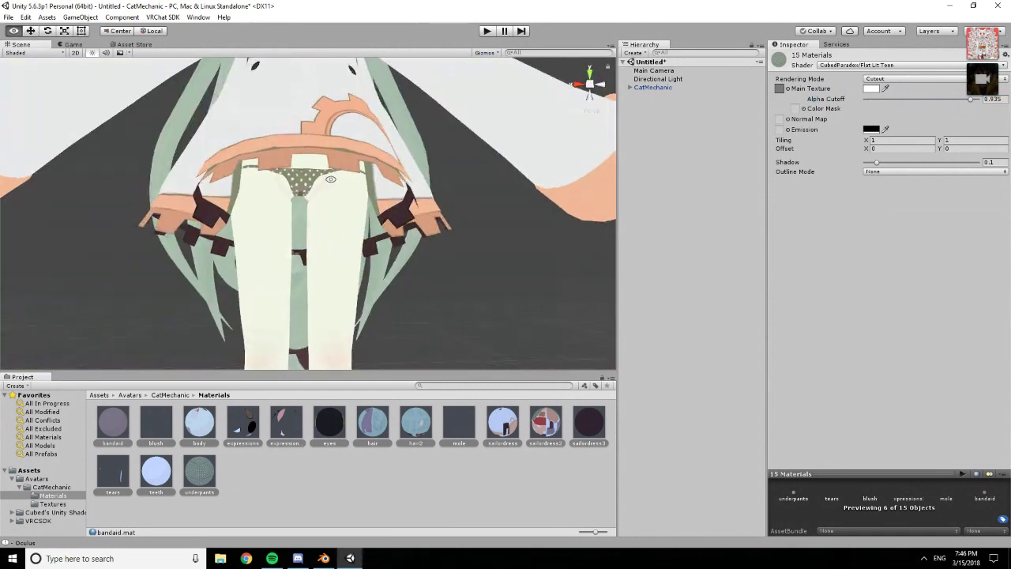
# Set the materials' Outline Mode to Tinted and inspect the outlines on the skirt, sleeves and hands
pyautogui.click(966, 172)
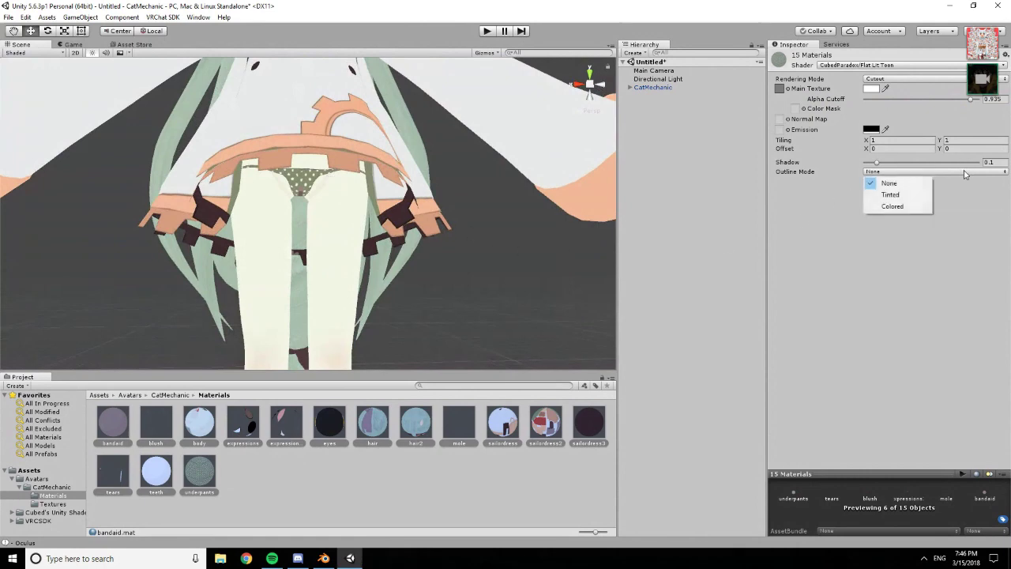
pyautogui.click(920, 195)
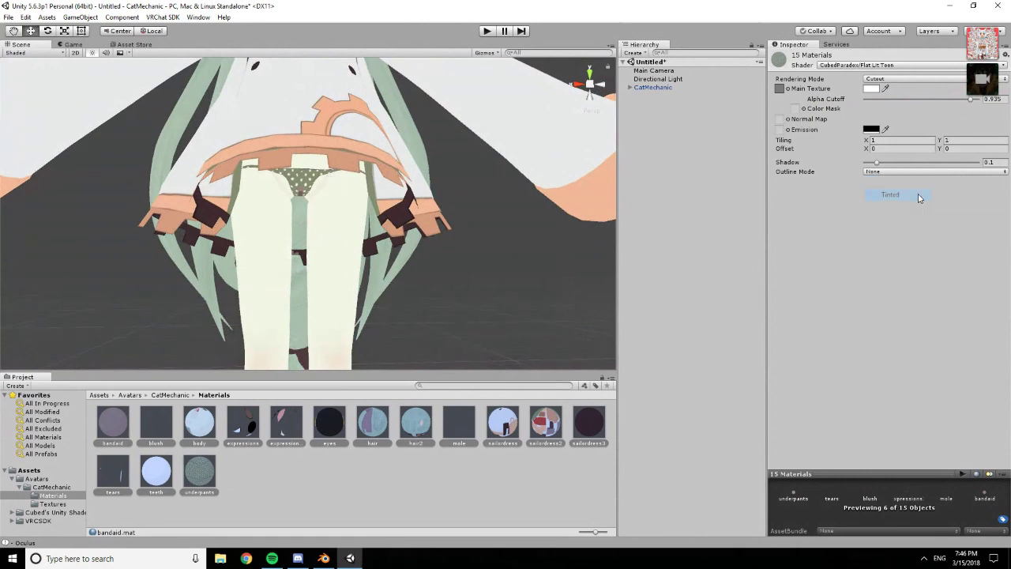
pyautogui.keyDown('alt'); pyautogui.moveTo(478, 208); pyautogui.dragTo(359, 193); pyautogui.keyUp('alt')
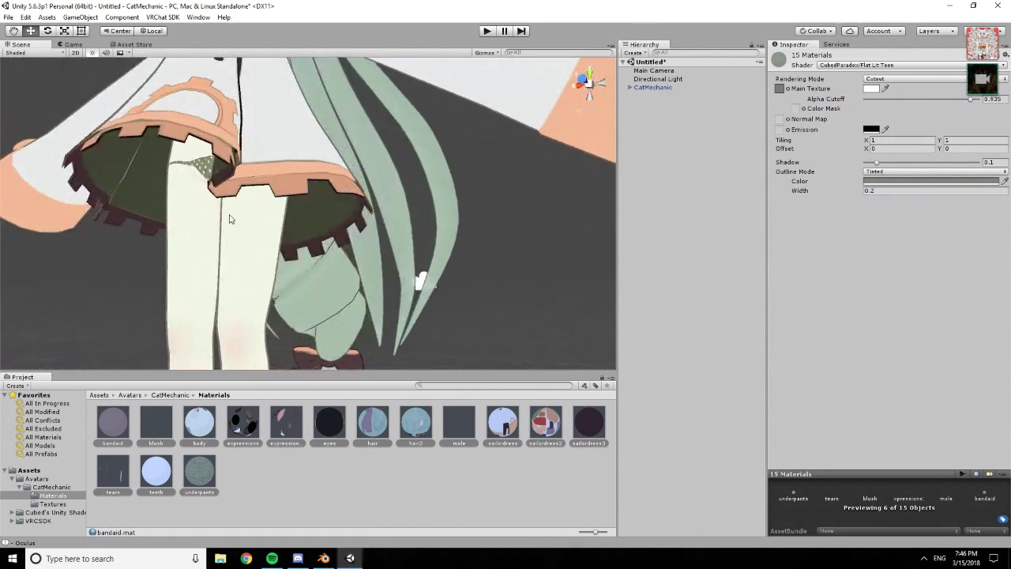
pyautogui.scroll(-10, 244, 203)
pyautogui.keyDown('alt'); pyautogui.moveTo(245, 203); pyautogui.dragTo(477, 252); pyautogui.keyUp('alt')
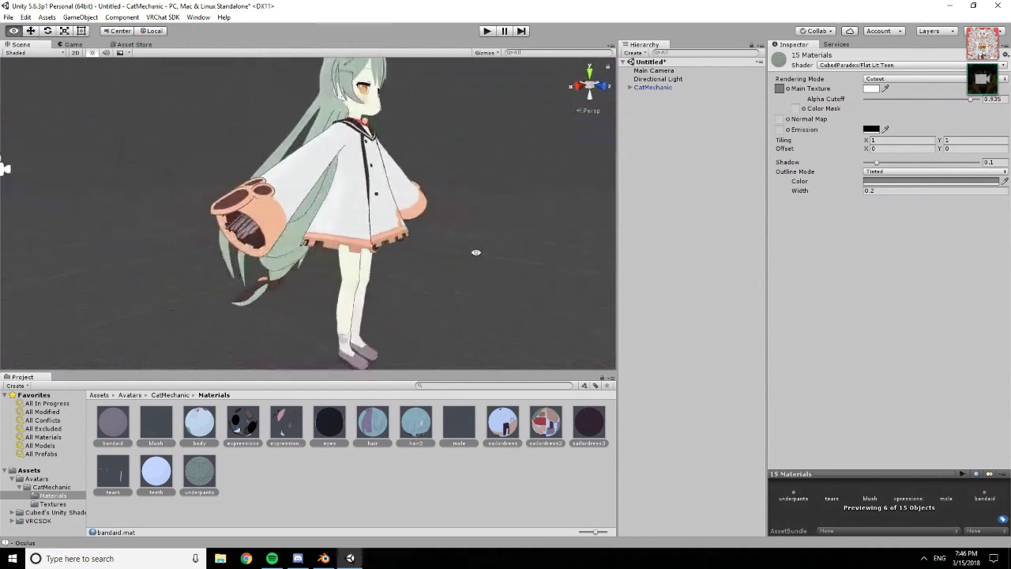
pyautogui.scroll(4, 199, 223)
pyautogui.keyDown('alt'); pyautogui.moveTo(226, 255); pyautogui.dragTo(275, 254); pyautogui.keyUp('alt')
pyautogui.scroll(5, 275, 254)
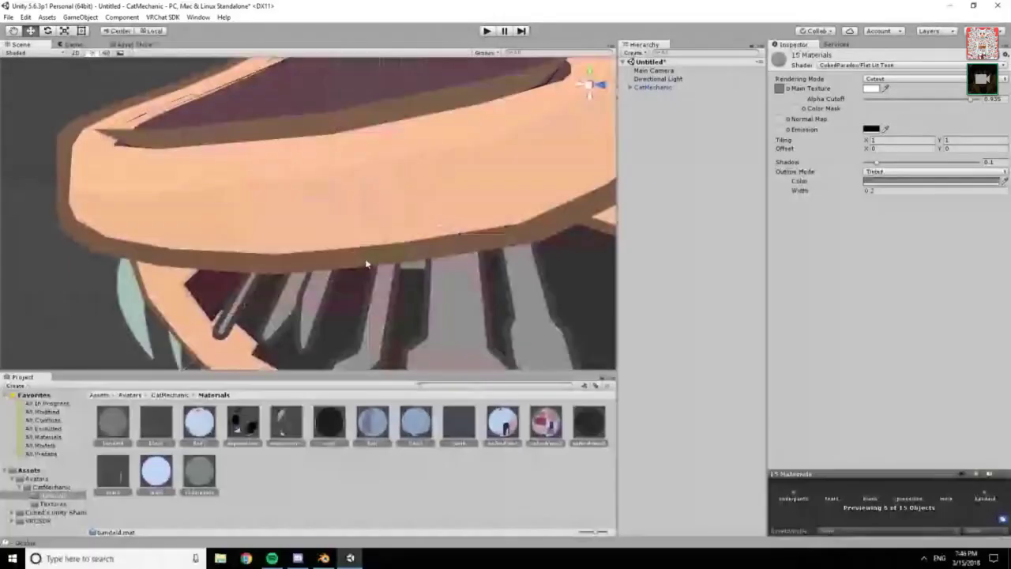
pyautogui.scroll(-5, 345, 288)
pyautogui.keyDown('alt'); pyautogui.moveTo(346, 287); pyautogui.dragTo(356, 251); pyautogui.keyUp('alt')
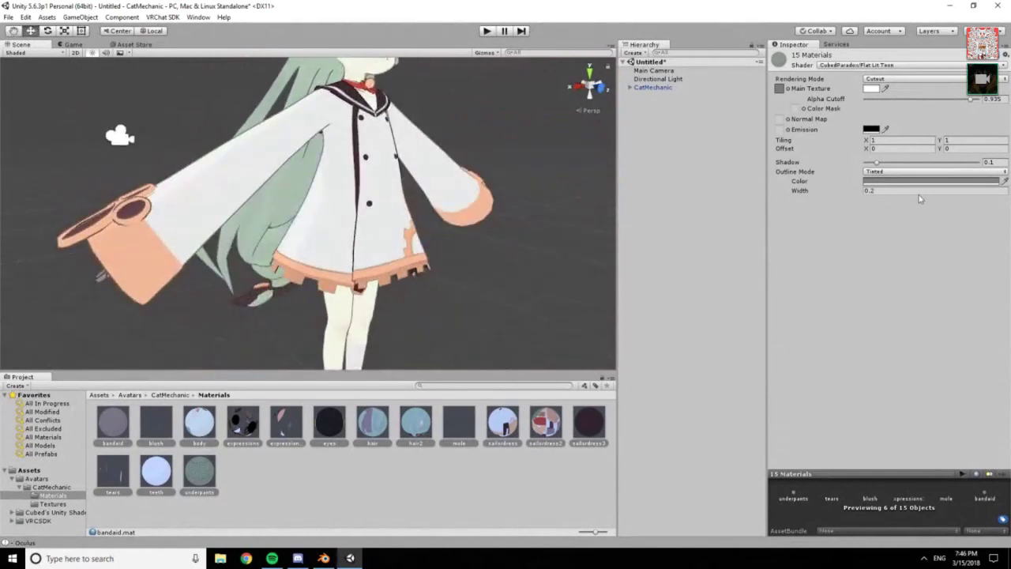
# Try an outline Width of 0.03 on the selected materials and view the model from the front
pyautogui.click(895, 191)
pyautogui.press('BackSpace')
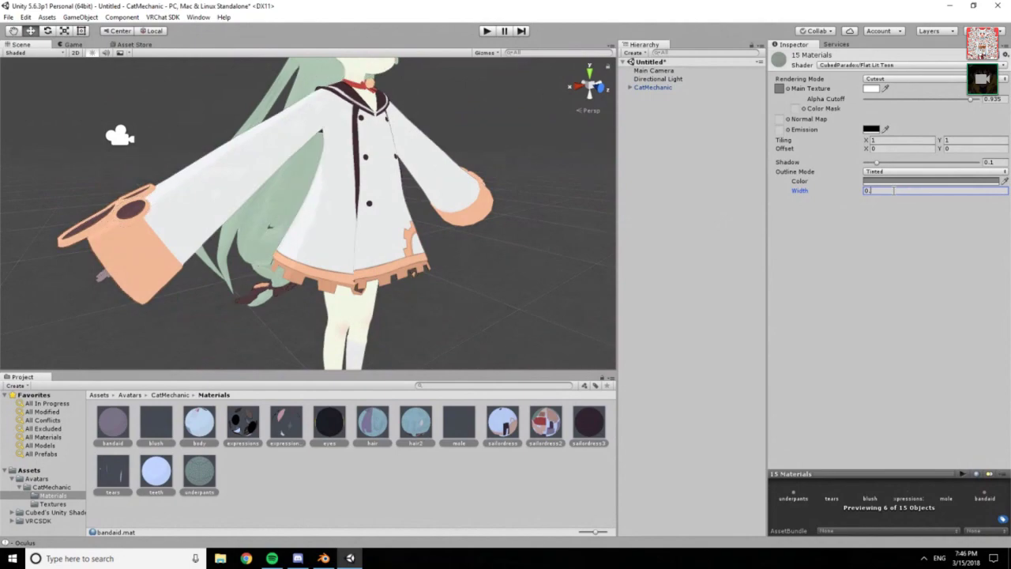
pyautogui.keyDown('alt'); pyautogui.moveTo(406, 265); pyautogui.dragTo(280, 237); pyautogui.keyUp('alt')
# Try an outline Width of 0 on the selected materials and examine the skirt and legs without outlines
pyautogui.click(887, 190)
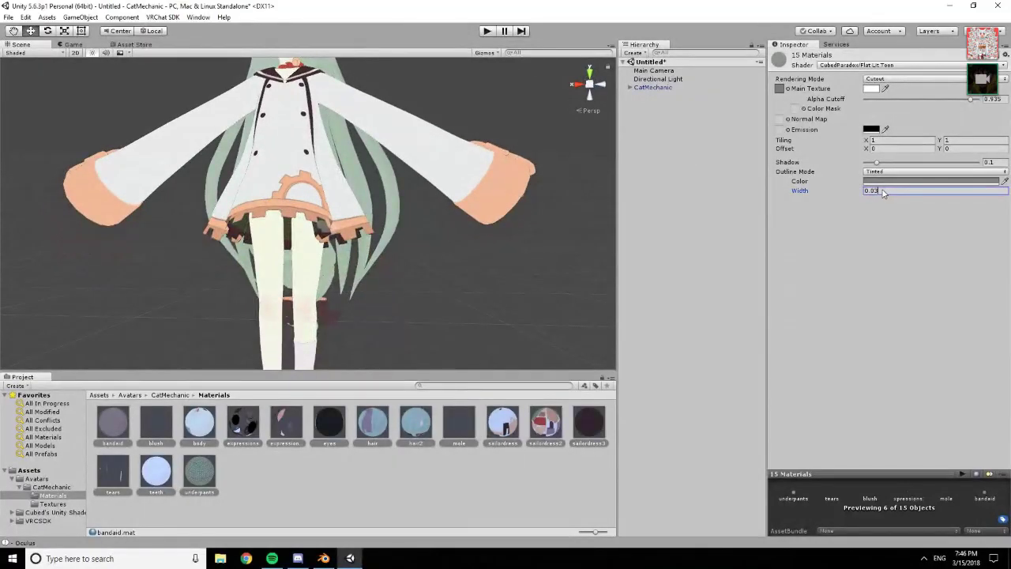
pyautogui.write('0')
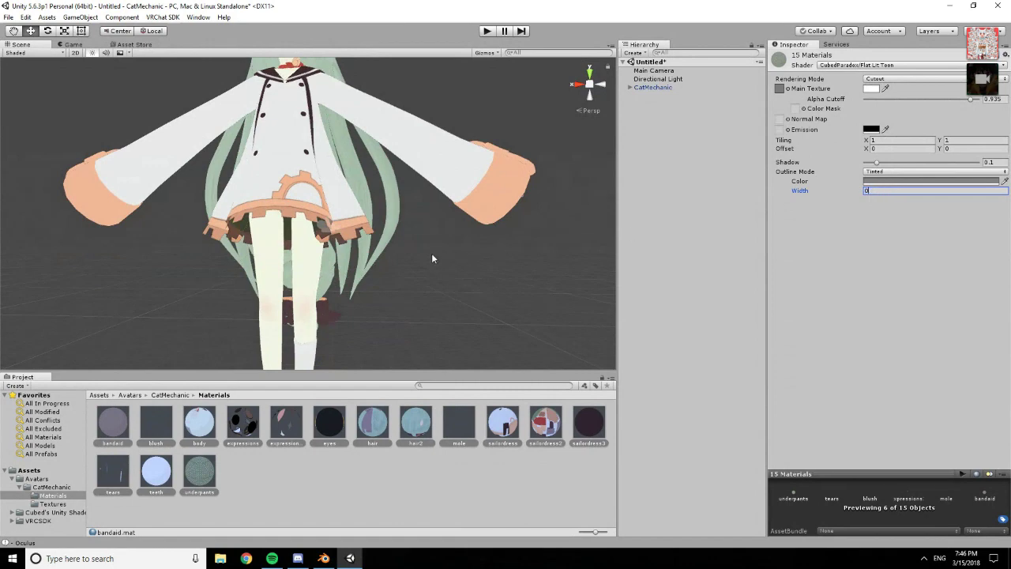
pyautogui.scroll(5, 358, 233)
pyautogui.scroll(-5, 358, 233)
pyautogui.scroll(5, 433, 202)
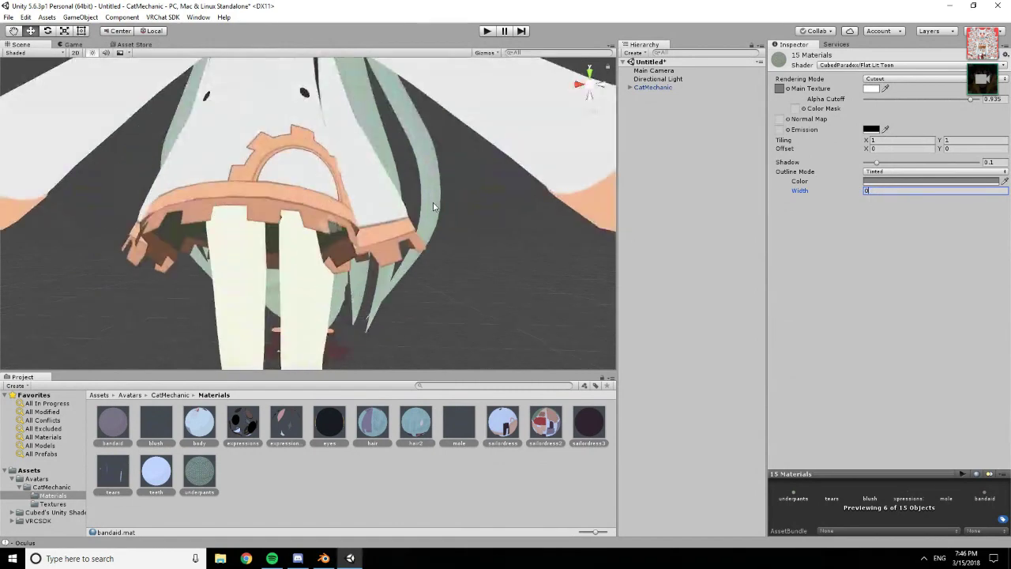
pyautogui.scroll(-5, 433, 202)
pyautogui.click(874, 173)
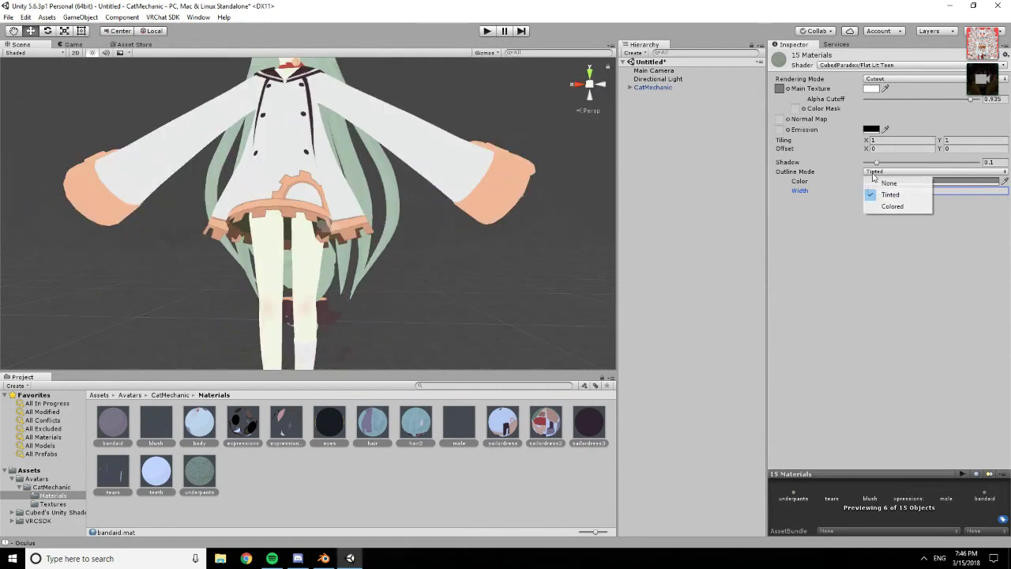
pyautogui.click(739, 228)
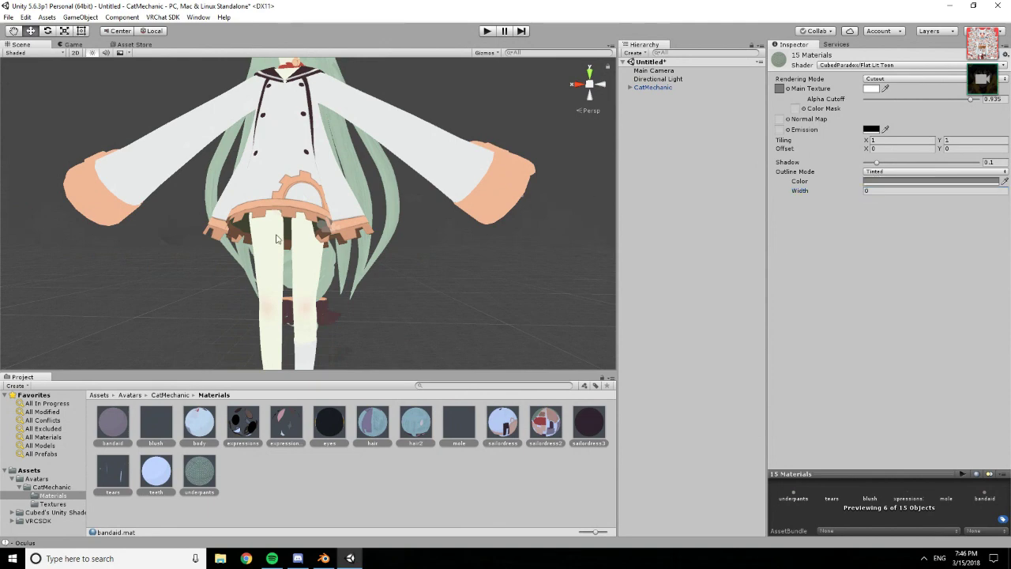
pyautogui.scroll(3, 277, 238)
pyautogui.keyDown('alt'); pyautogui.moveTo(260, 232); pyautogui.dragTo(153, 136); pyautogui.keyUp('alt')
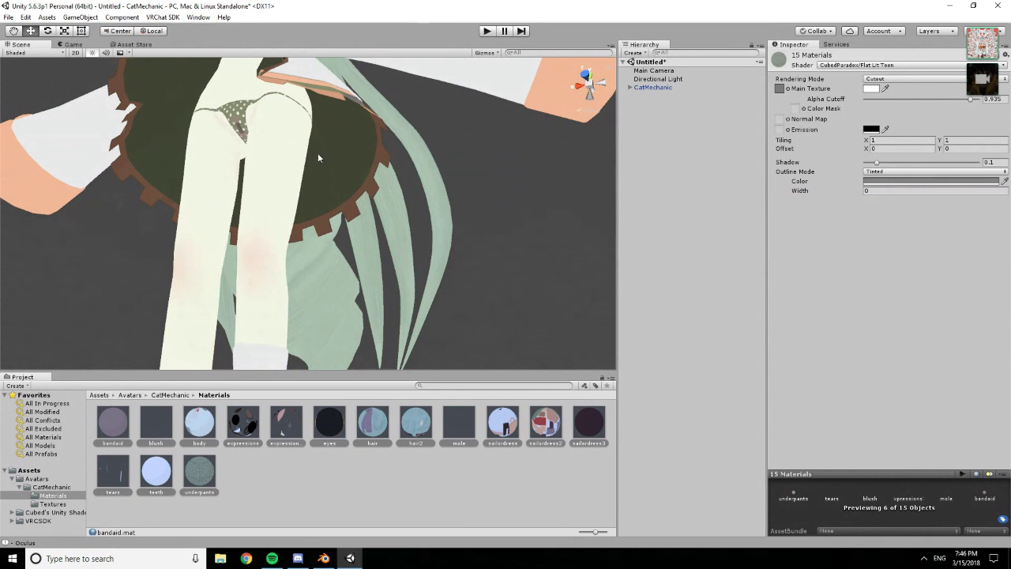
pyautogui.keyDown('alt'); pyautogui.moveTo(353, 160); pyautogui.dragTo(710, 213); pyautogui.keyUp('alt')
pyautogui.click(916, 173)
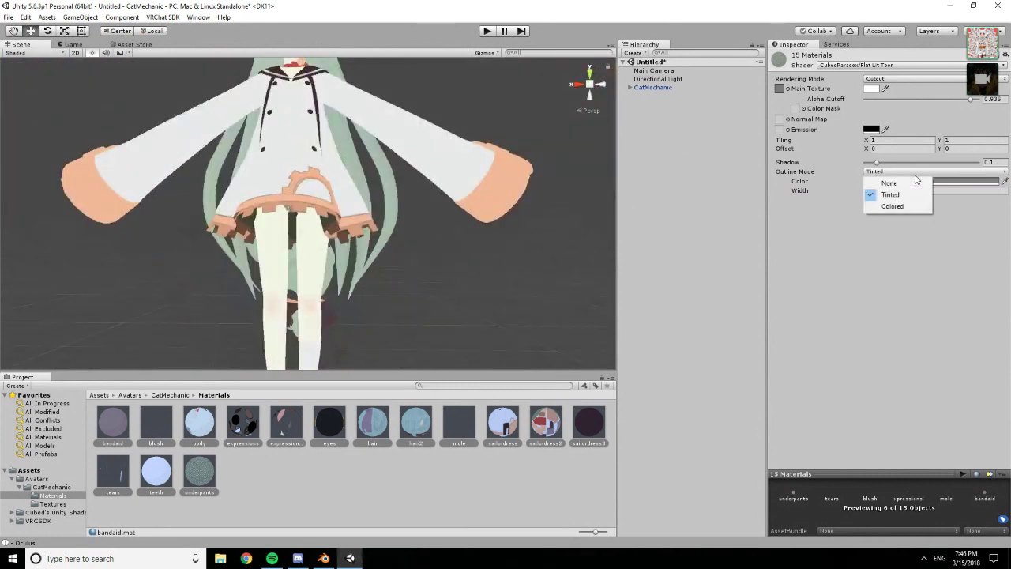
pyautogui.click(951, 213)
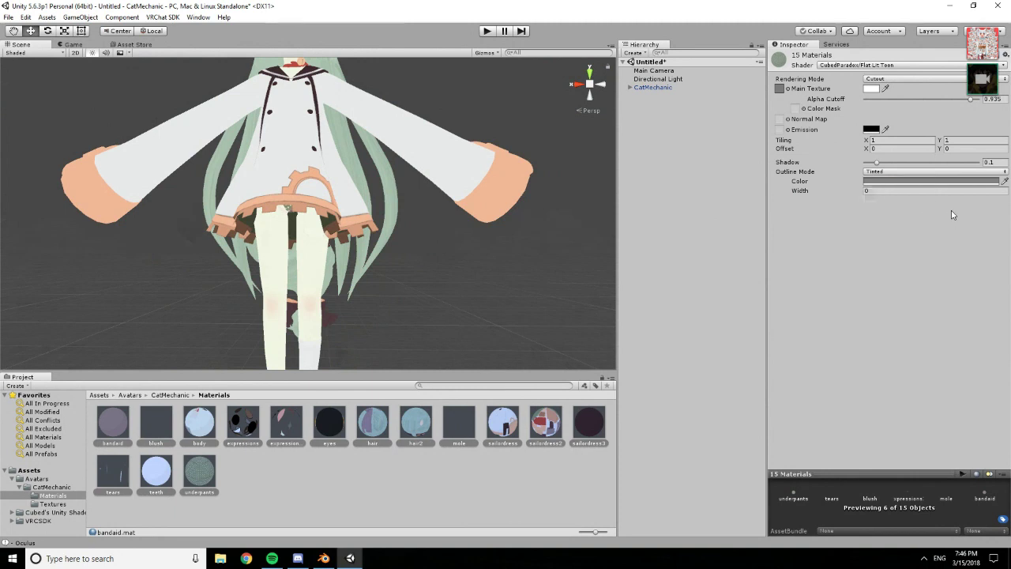
# Set the selected materials' outline Width to 0.03 and check the whole avatar
pyautogui.click(882, 192)
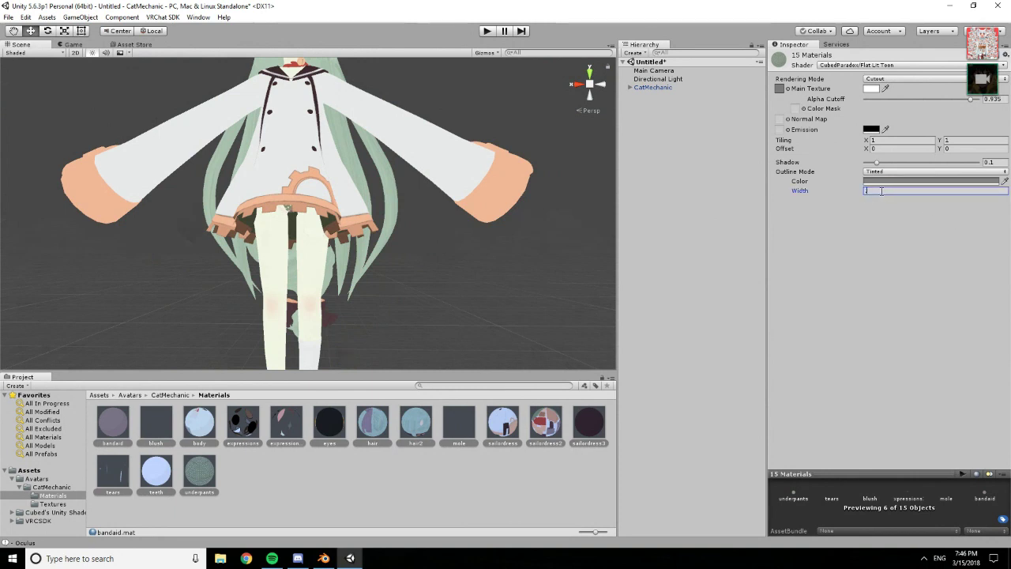
pyautogui.write('.03')
pyautogui.moveTo(400, 191); pyautogui.dragTo(419, 253, button='middle')
pyautogui.scroll(-3, 419, 253)
pyautogui.scroll(-2, 396, 185)
pyautogui.scroll(2, 409, 205)
pyautogui.scroll(-2, 408, 192)
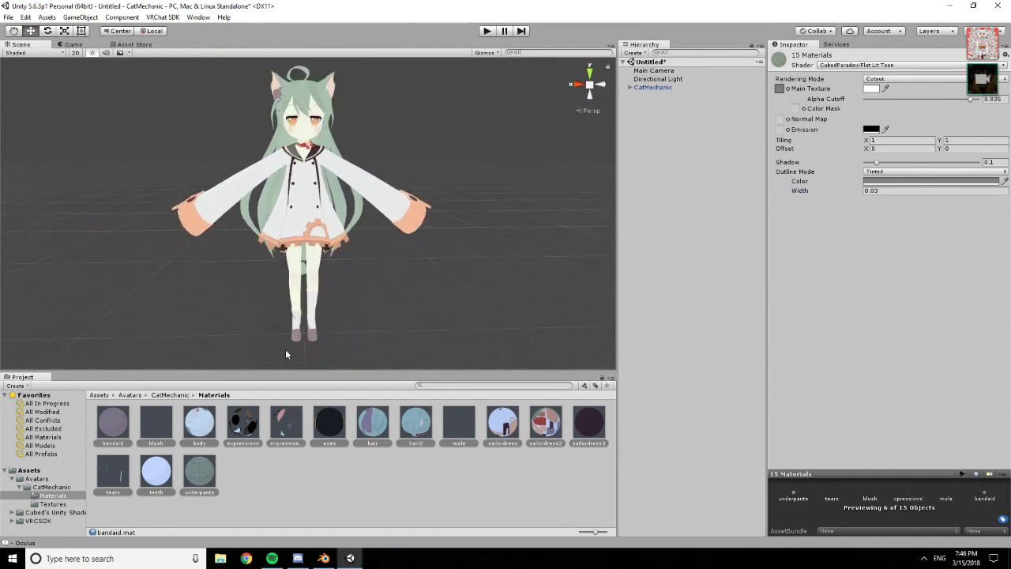
# Return to the CatMechanic asset folder, then select the CatMechanic object in the scene and frame it
pyautogui.click(169, 395)
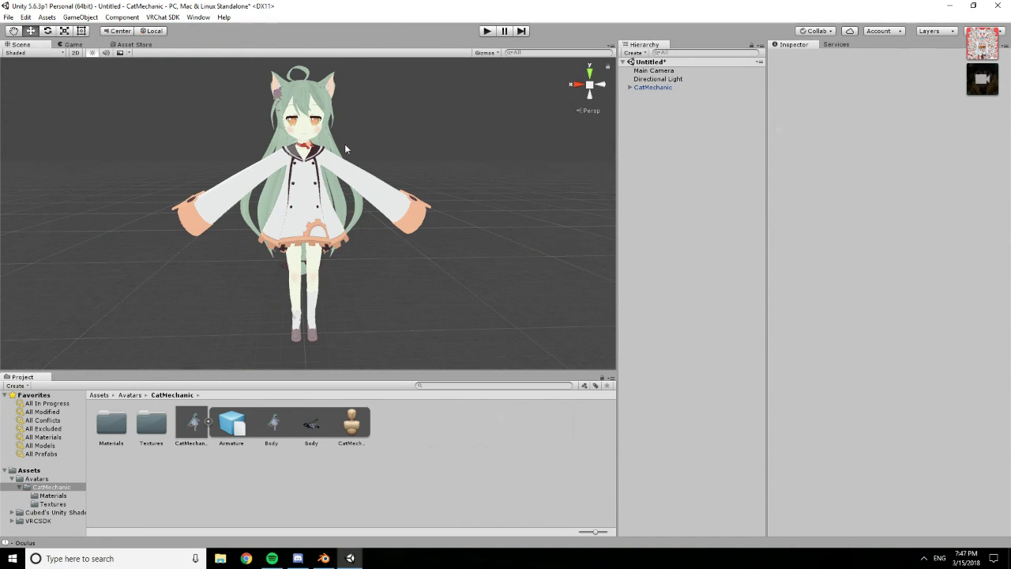
pyautogui.keyDown('alt'); pyautogui.moveTo(401, 160); pyautogui.dragTo(422, 163); pyautogui.keyUp('alt')
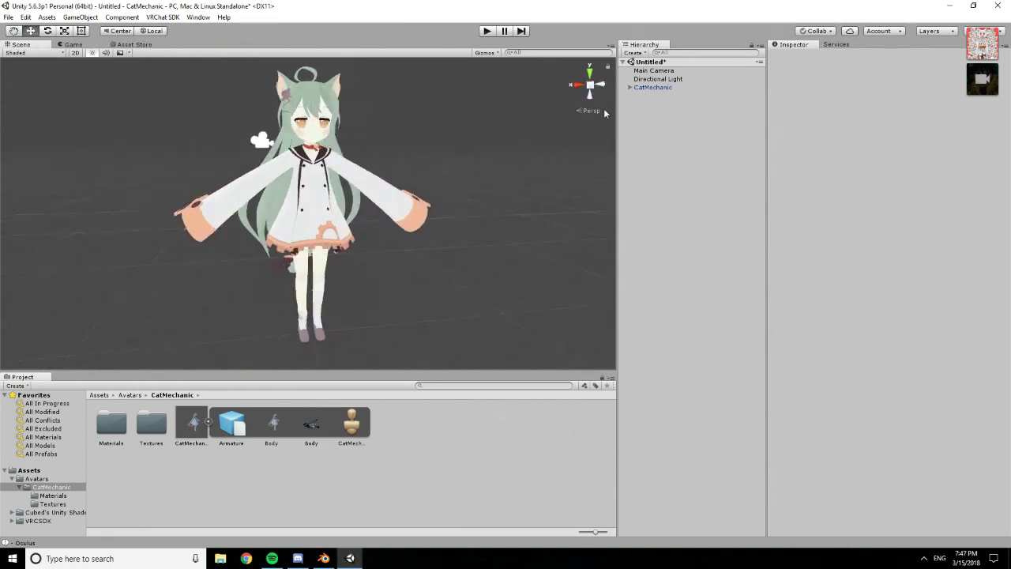
pyautogui.click(653, 87)
pyautogui.press('f')
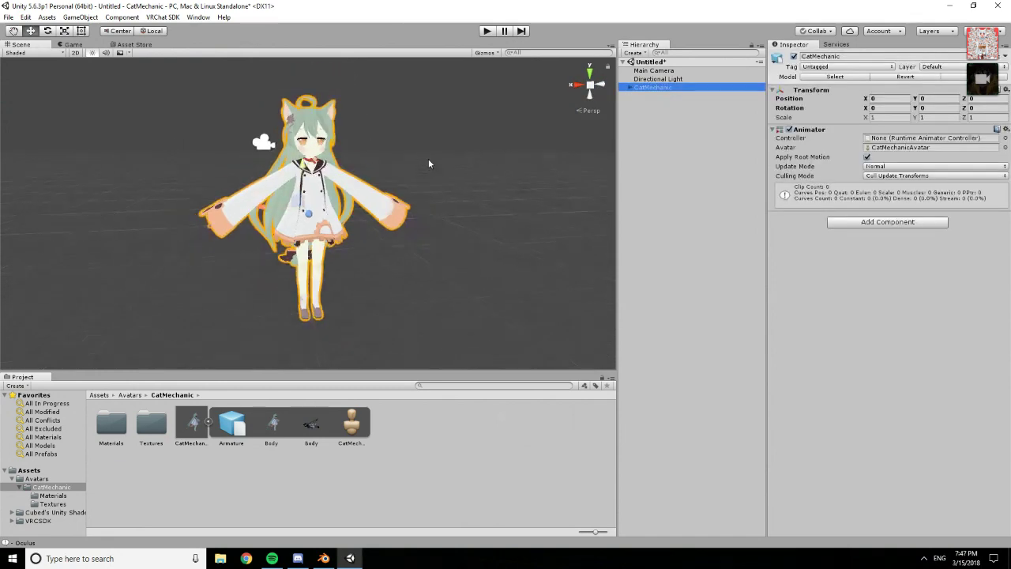
# Add a 3D cube to the scene as a size reference for the avatar
pyautogui.click(647, 148)
pyautogui.rightClick(644, 135)
pyautogui.moveTo(690, 240)
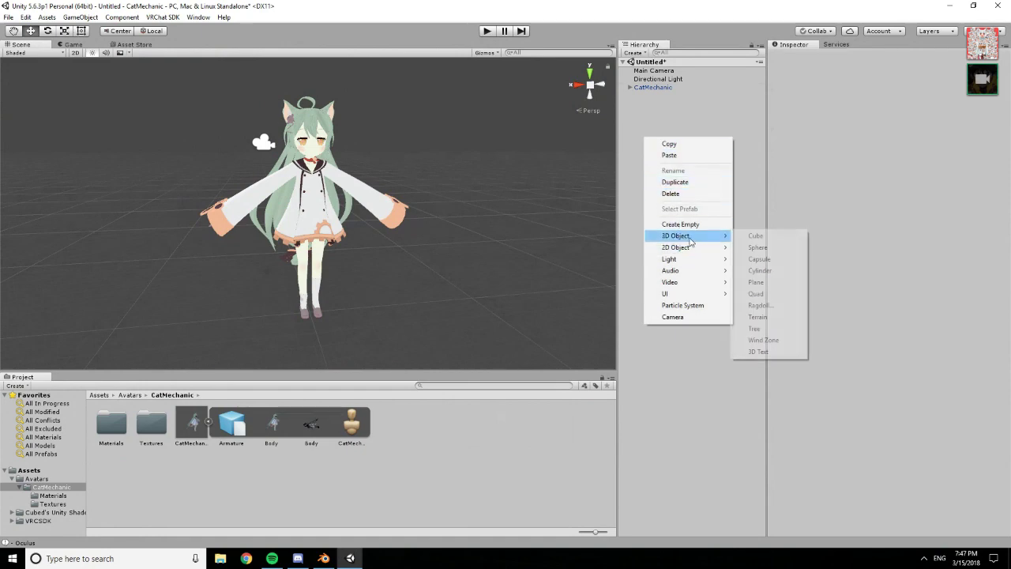
pyautogui.click(755, 235)
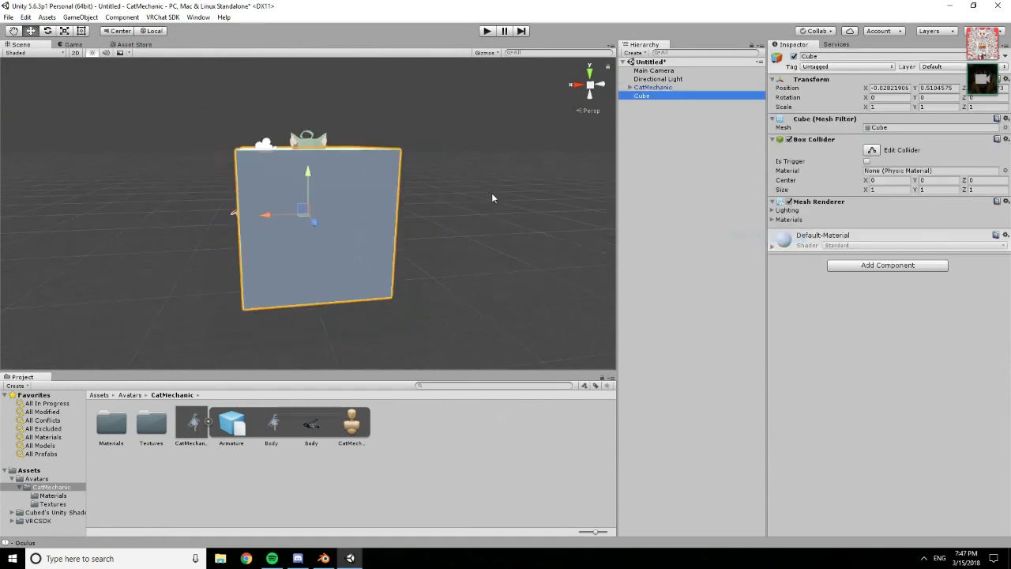
pyautogui.scroll(2, 486, 193)
# Set the cube's scale to 0.1 on X, 0.3 on Y and 0.1 on Z
pyautogui.click(907, 108)
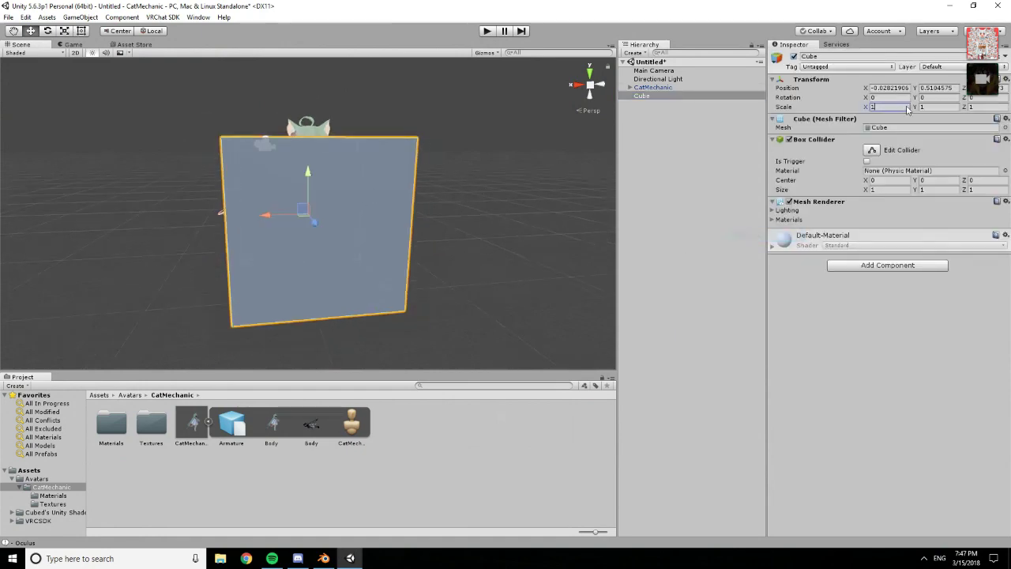
pyautogui.write('0.1')
pyautogui.press('Tab')
pyautogui.press('Tab')
pyautogui.write('0.1')
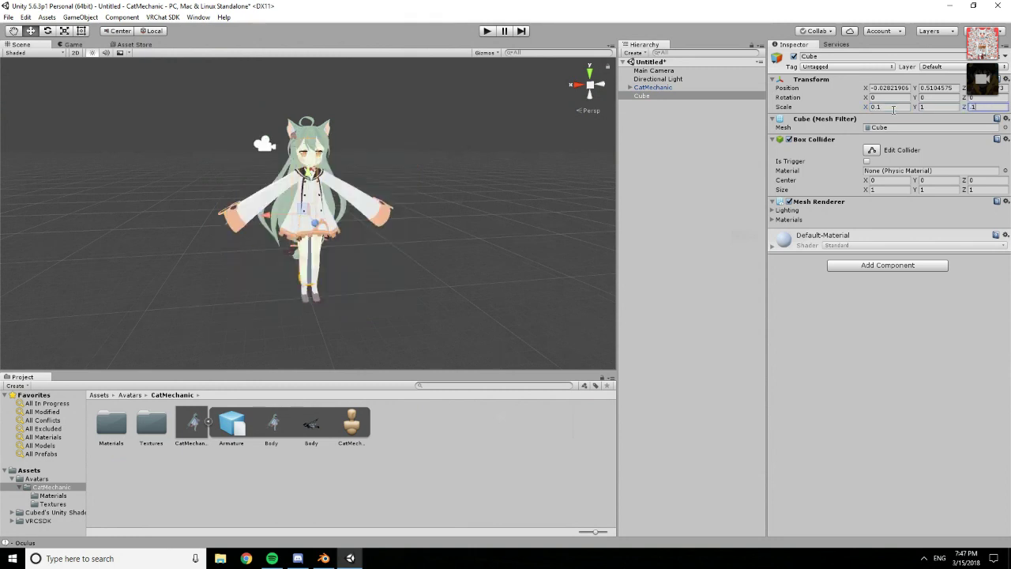
pyautogui.keyDown('alt'); pyautogui.moveTo(406, 216); pyautogui.dragTo(200, 213); pyautogui.keyUp('alt')
pyautogui.click(928, 107)
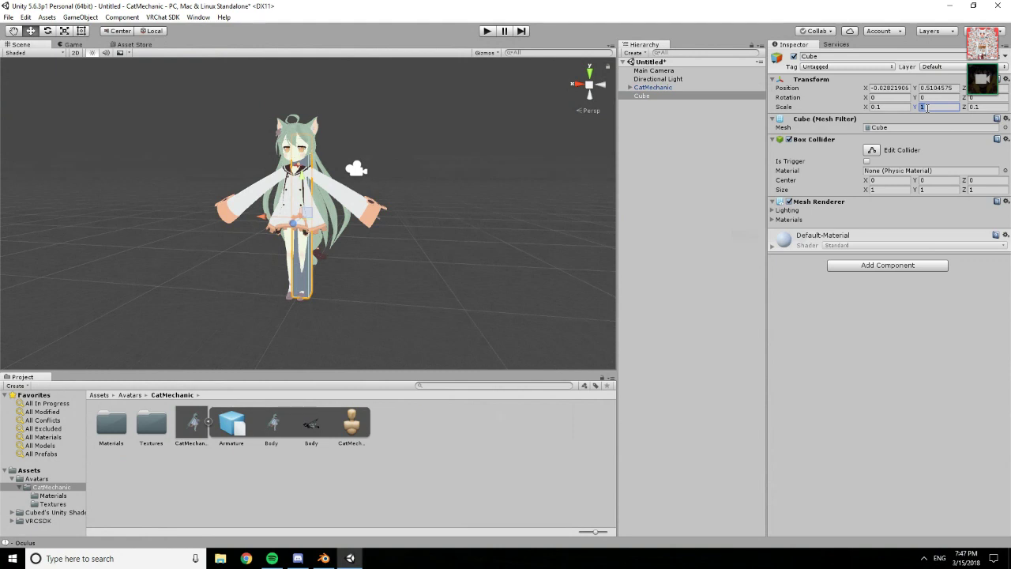
pyautogui.write('.3')
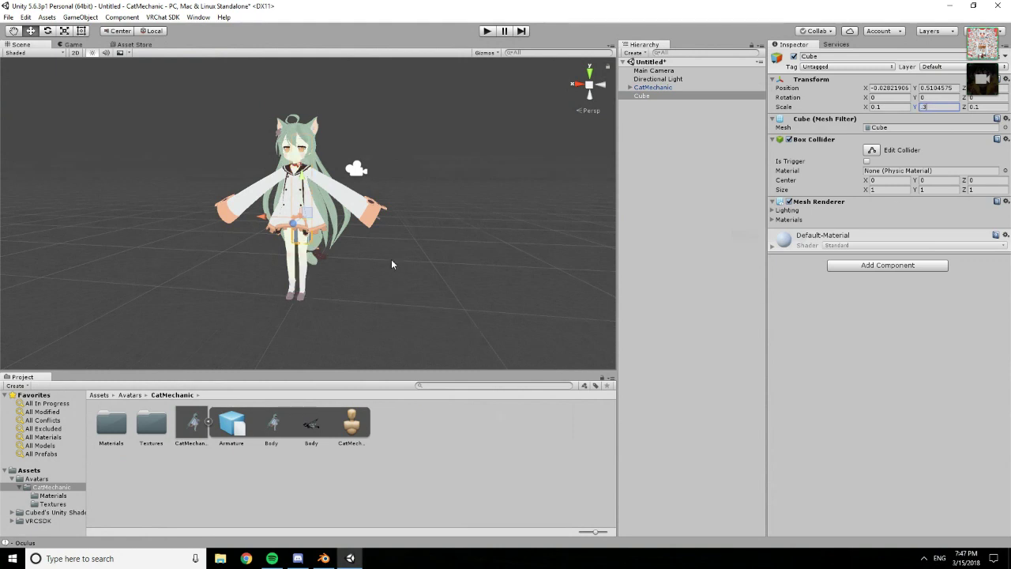
# Move the cube down to the floor over the avatar's legs, at about X -0.002 and Y 0.163
pyautogui.keyDown('alt'); pyautogui.moveTo(391, 263); pyautogui.dragTo(353, 222); pyautogui.keyUp('alt')
pyautogui.moveTo(324, 180); pyautogui.dragTo(270, 270)
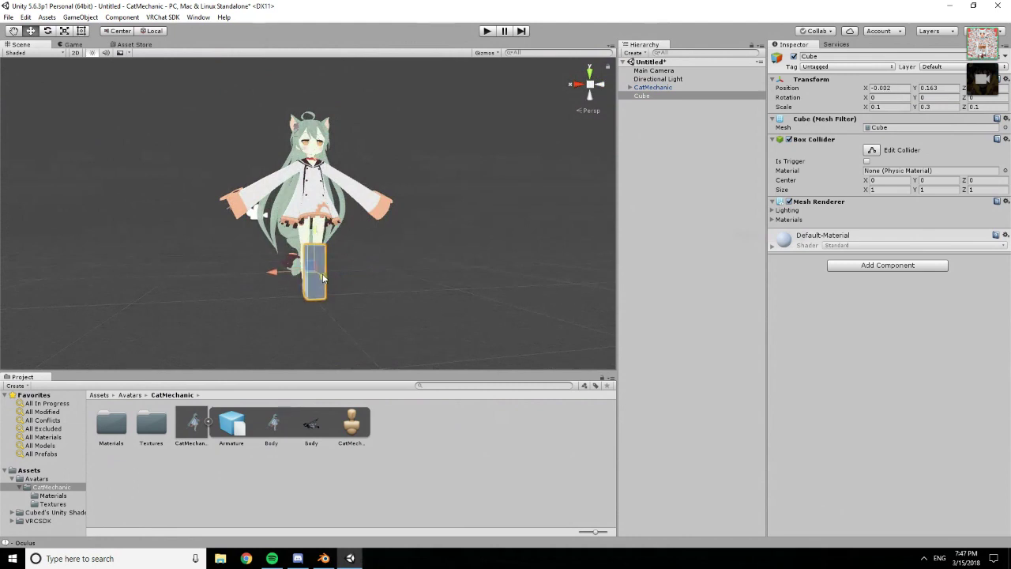
pyautogui.keyDown('alt'); pyautogui.moveTo(346, 265); pyautogui.dragTo(346, 255); pyautogui.keyUp('alt')
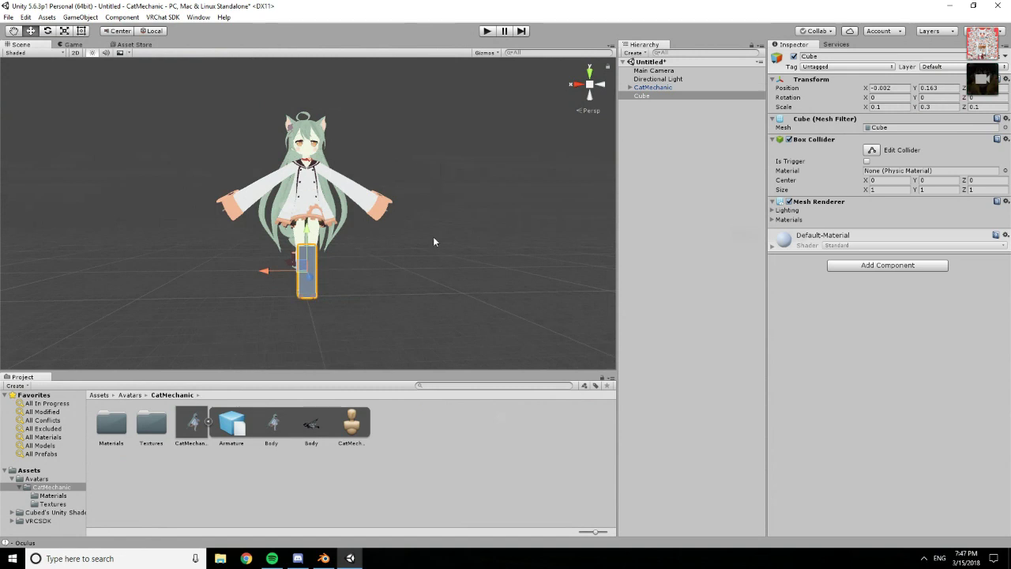
pyautogui.scroll(-3, 450, 245)
pyautogui.scroll(2, 329, 142)
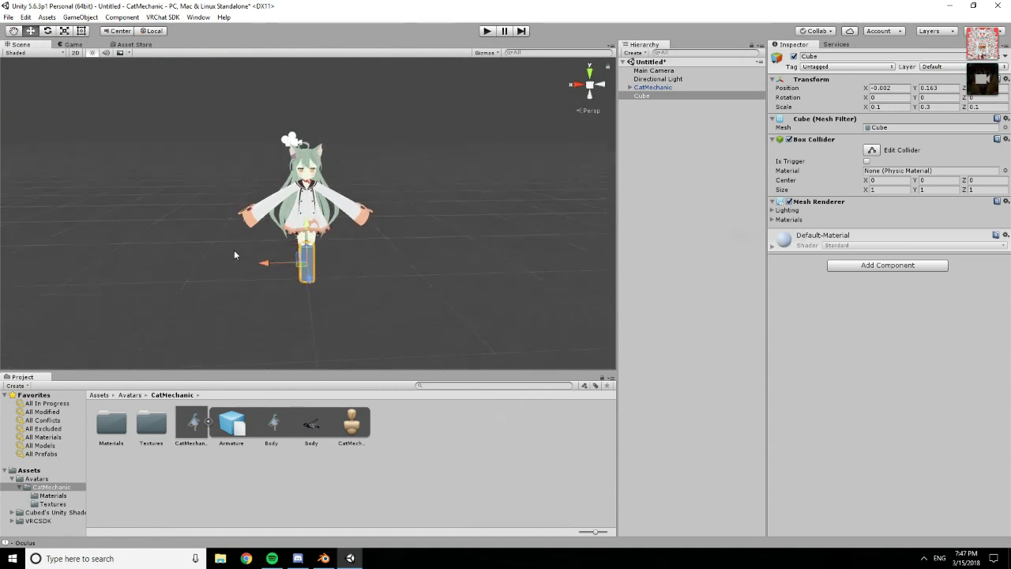
pyautogui.scroll(3, 321, 204)
pyautogui.keyDown('alt'); pyautogui.moveTo(321, 204); pyautogui.dragTo(335, 189); pyautogui.keyUp('alt')
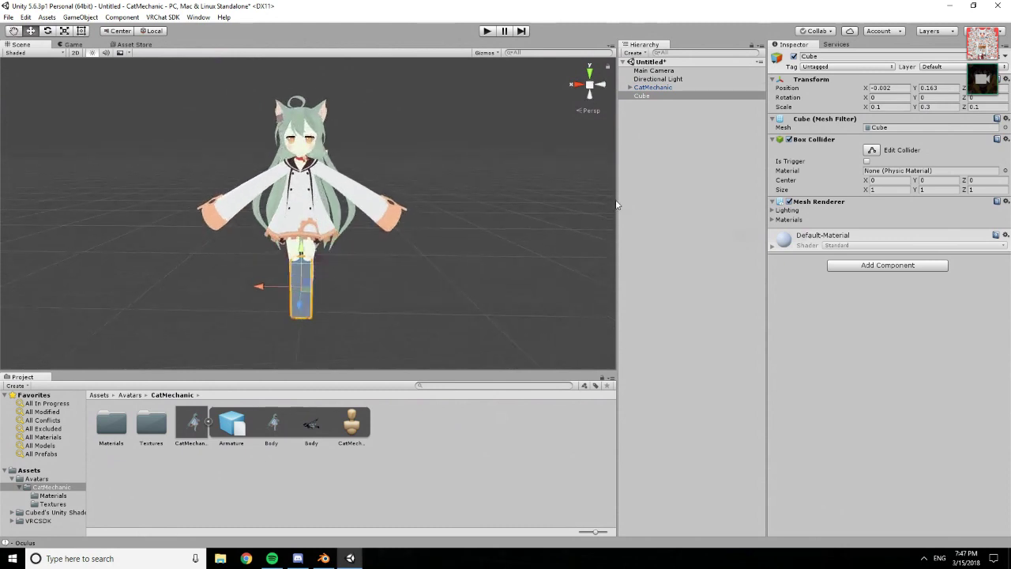
# Try a scale of 0.3 on the X, Y and Z axes of the CatMechanic object
pyautogui.click(652, 87)
pyautogui.click(932, 116)
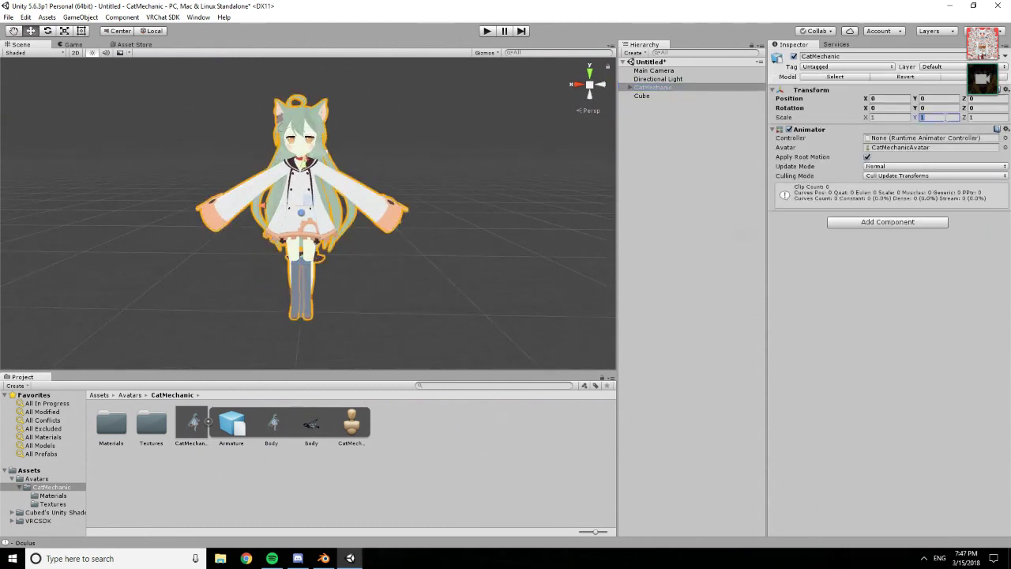
pyautogui.write('.4')
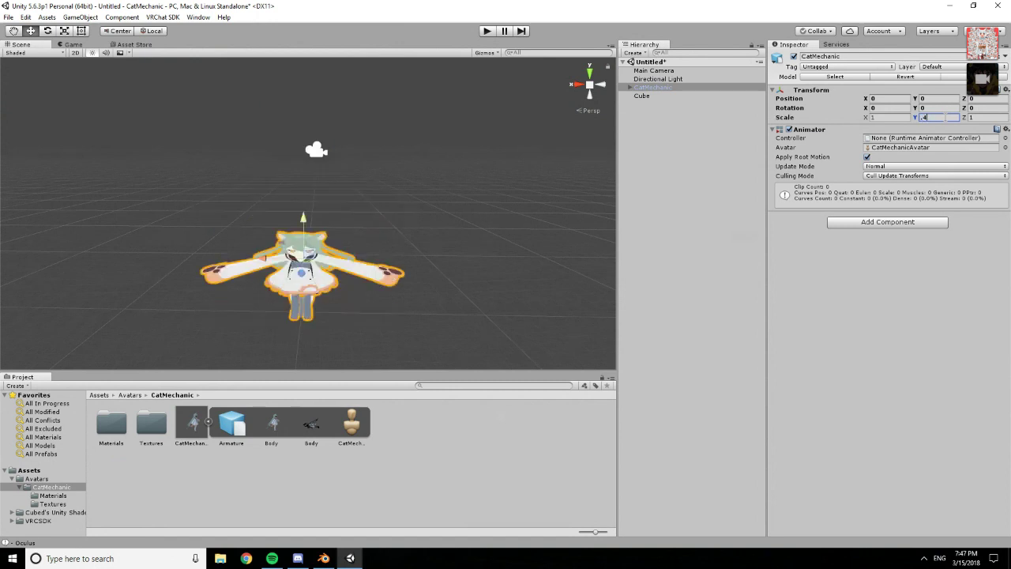
pyautogui.press('BackSpace')
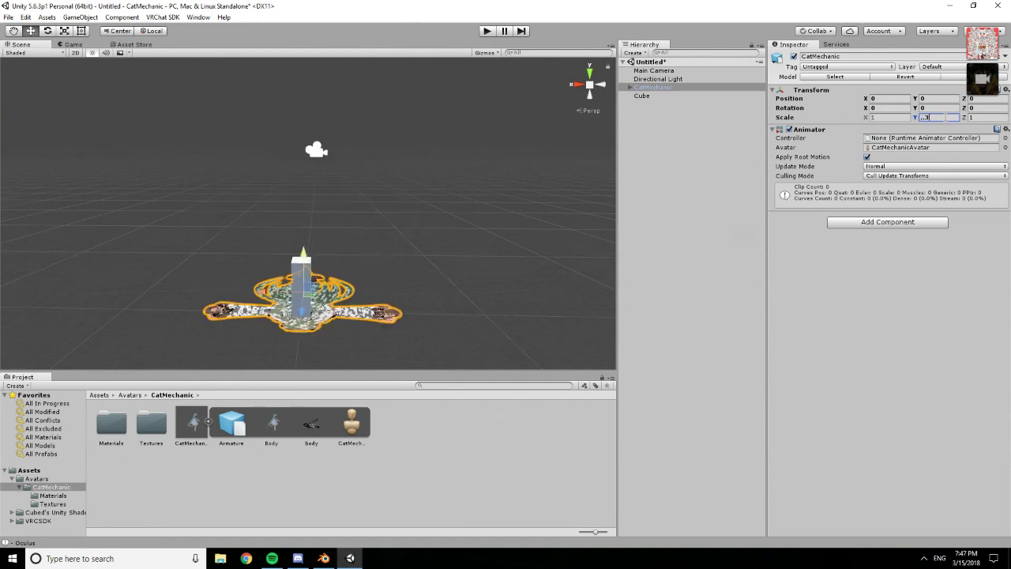
pyautogui.write('3')
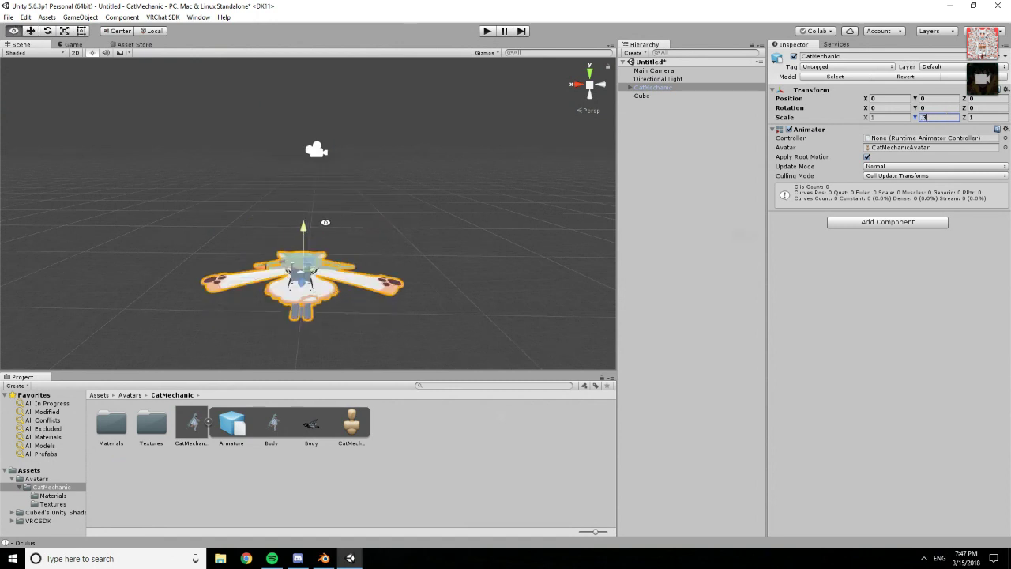
pyautogui.keyDown('alt'); pyautogui.moveTo(326, 222); pyautogui.dragTo(335, 169); pyautogui.keyUp('alt')
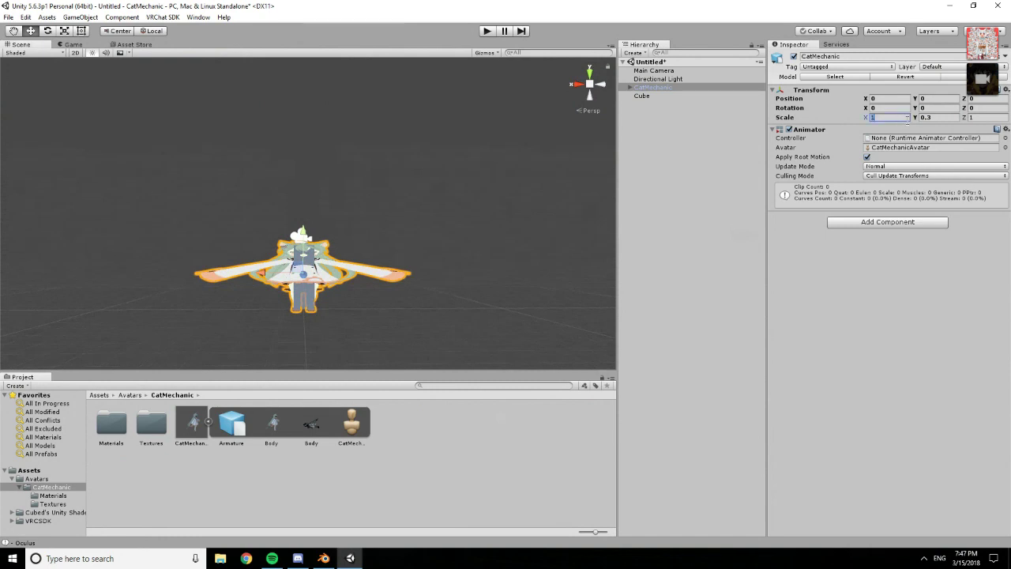
pyautogui.write('.3')
pyautogui.click(986, 117)
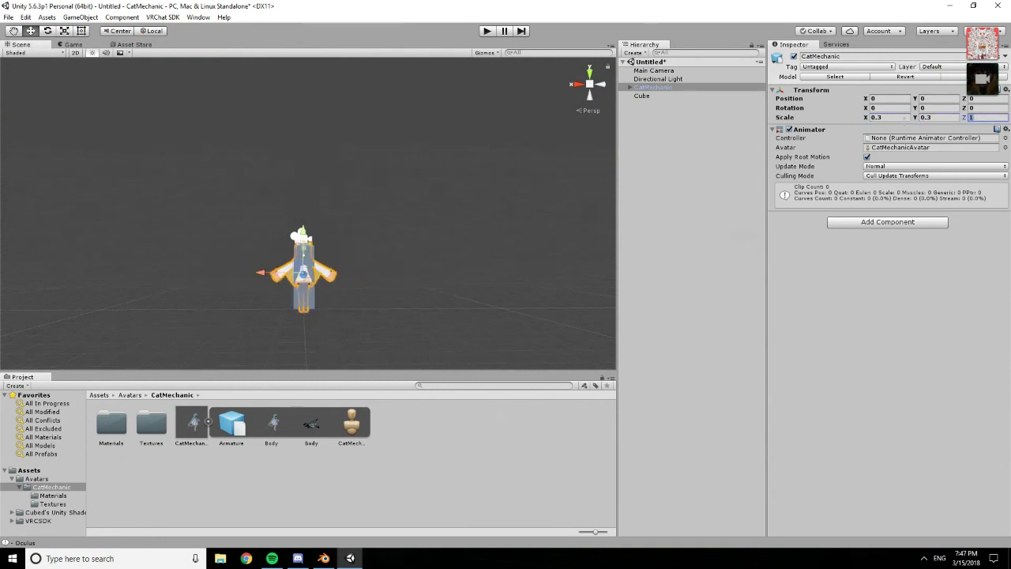
pyautogui.write('.3')
# Compare the avatar's height with the cube and set the CatMechanic object's Y scale to 0.28
pyautogui.keyDown('alt'); pyautogui.moveTo(276, 227); pyautogui.dragTo(373, 72); pyautogui.keyUp('alt')
pyautogui.scroll(6, 290, 306)
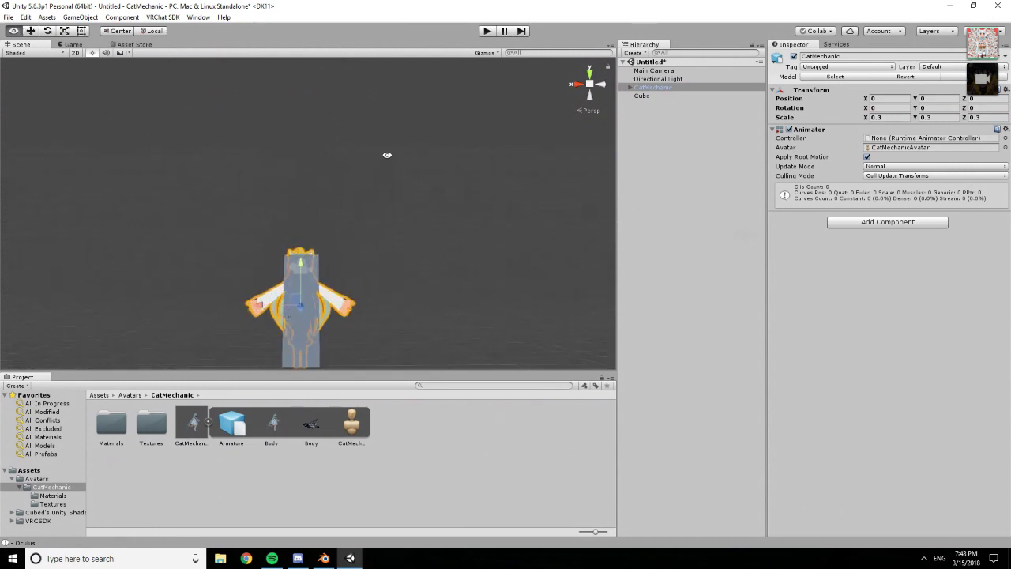
pyautogui.scroll(-6, 355, 225)
pyautogui.keyDown('alt'); pyautogui.moveTo(357, 236); pyautogui.dragTo(361, 190); pyautogui.keyUp('alt')
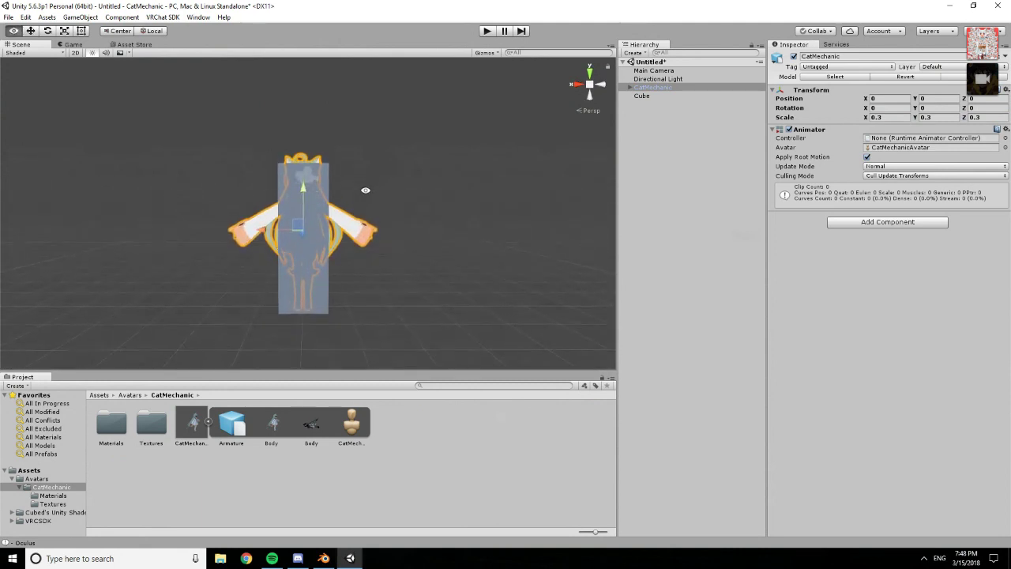
pyautogui.click(940, 117)
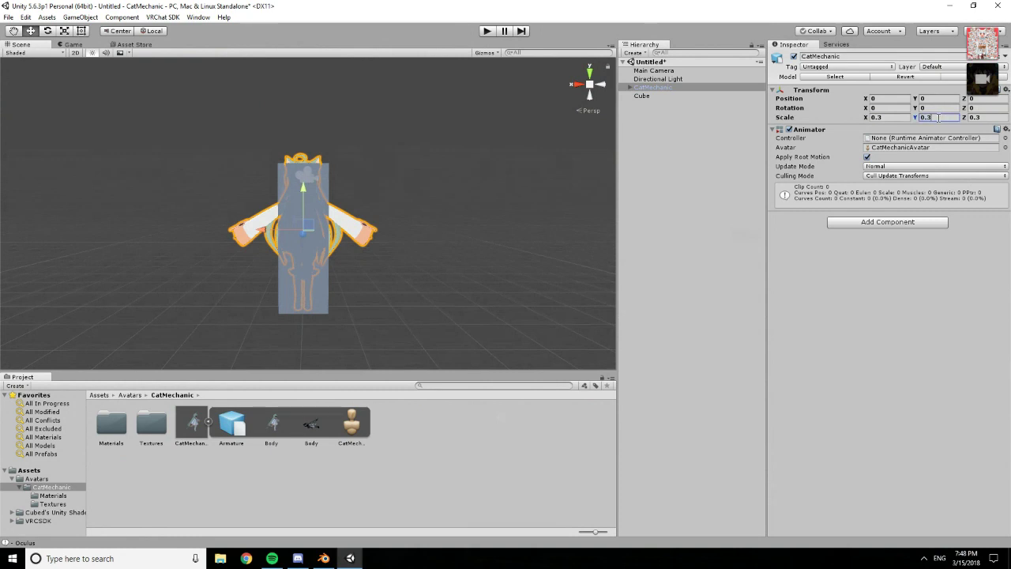
pyautogui.write('0.29')
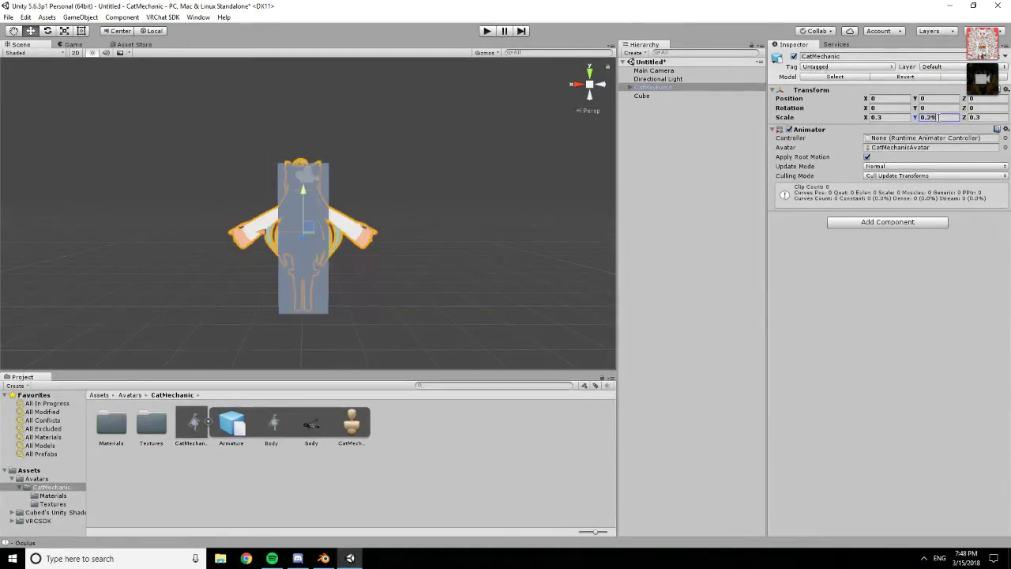
pyautogui.press('Return')
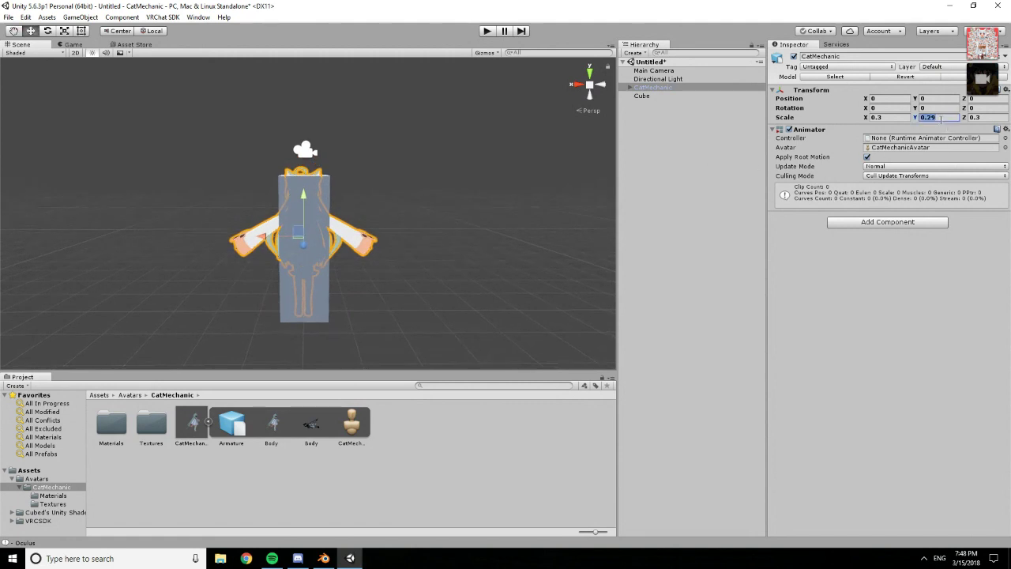
pyautogui.press('BackSpace')
pyautogui.write('8')
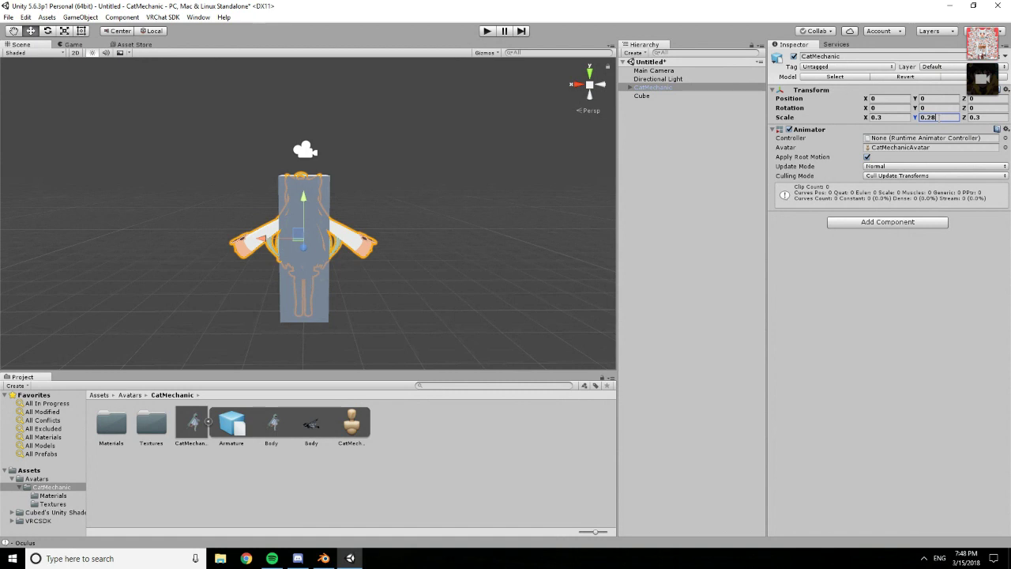
# Match the CatMechanic object's X and Z scale to its height by setting both to 0.28
pyautogui.click(908, 117)
pyautogui.write('0.28')
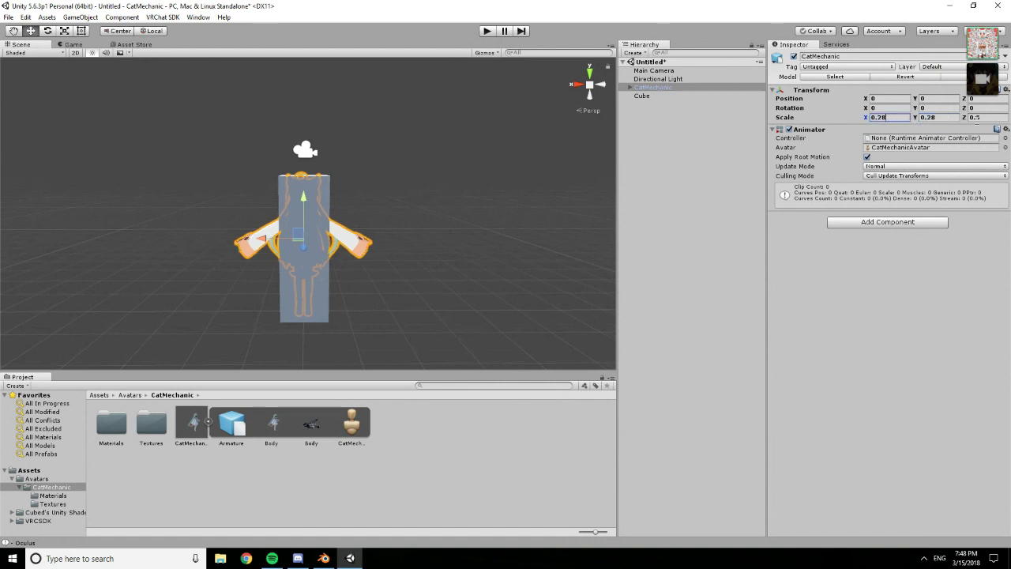
pyautogui.click(983, 117)
pyautogui.write('0.28')
# Delete the reference cube, then select the CatMechanic avatar and check it at its new size
pyautogui.click(331, 193)
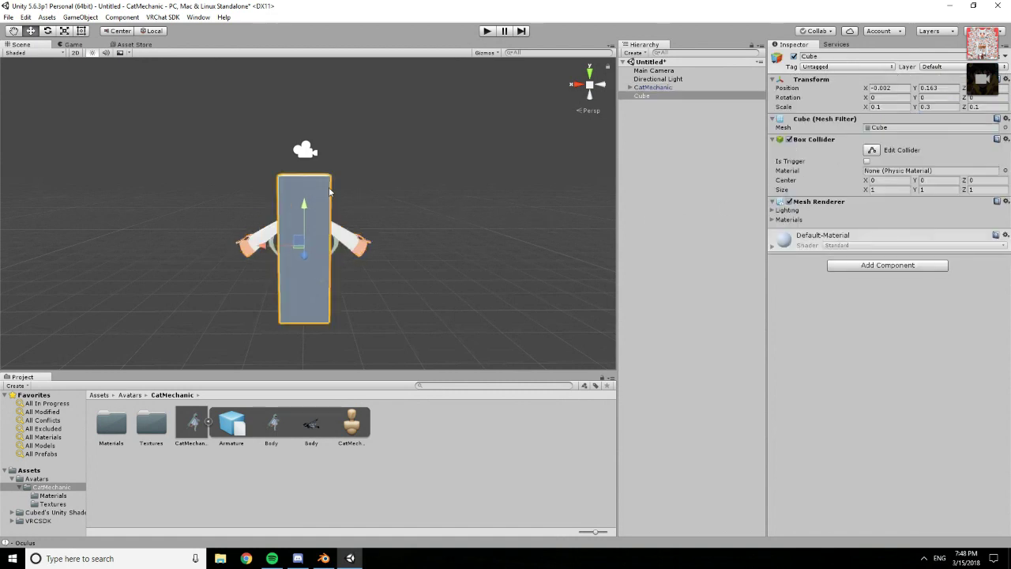
pyautogui.press('Delete')
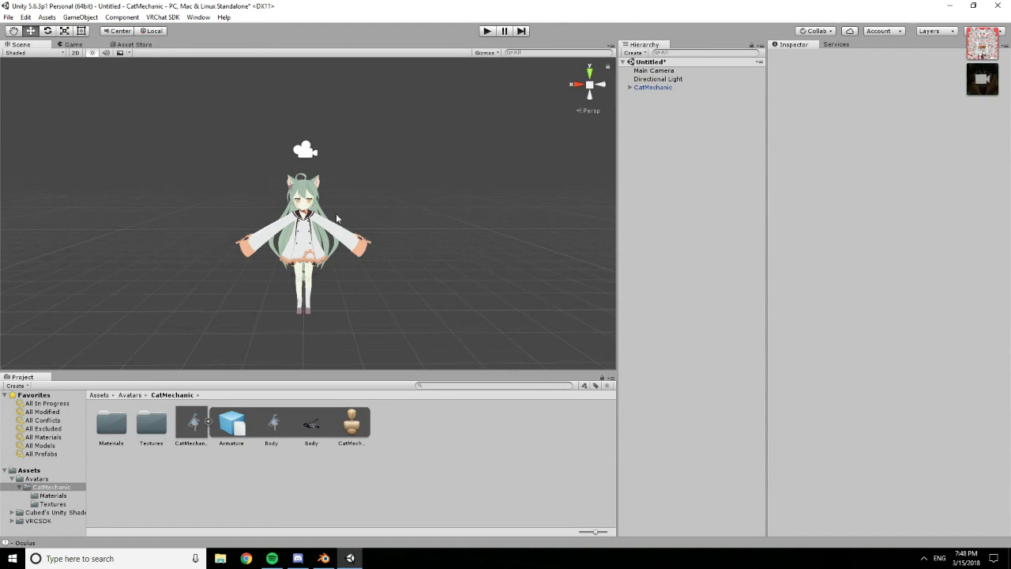
pyautogui.click(311, 236)
pyautogui.scroll(10, 310, 237)
pyautogui.scroll(-12, 336, 197)
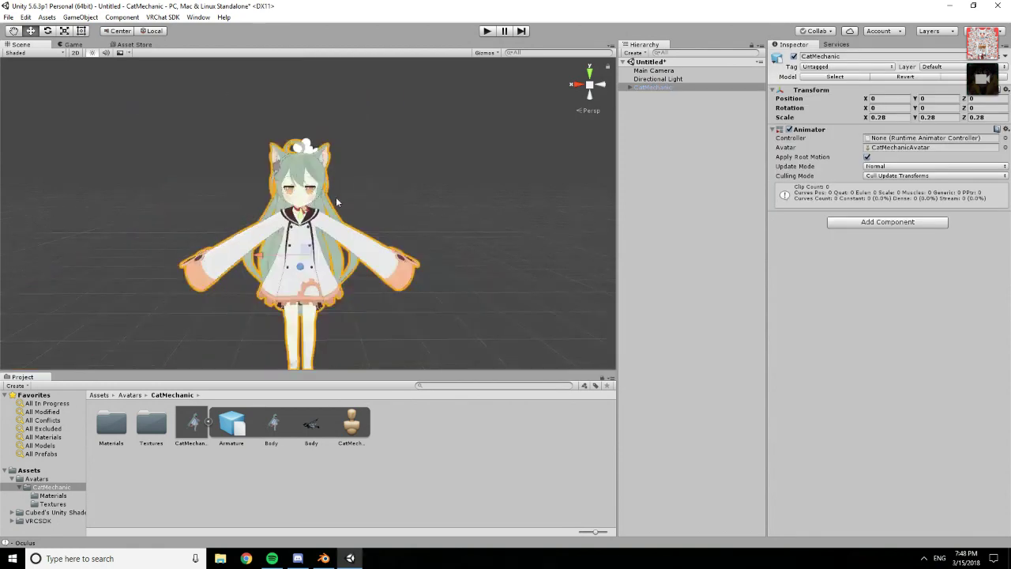
pyautogui.scroll(4, 400, 154)
pyautogui.keyDown('alt'); pyautogui.moveTo(316, 289); pyautogui.dragTo(386, 192); pyautogui.keyUp('alt')
pyautogui.scroll(-6, 395, 181)
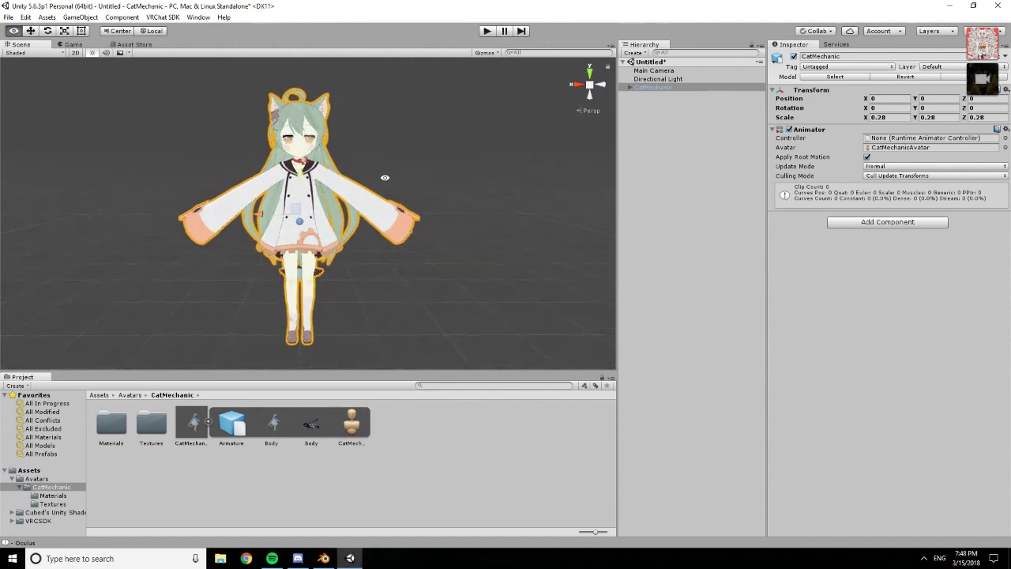
pyautogui.scroll(5, 322, 195)
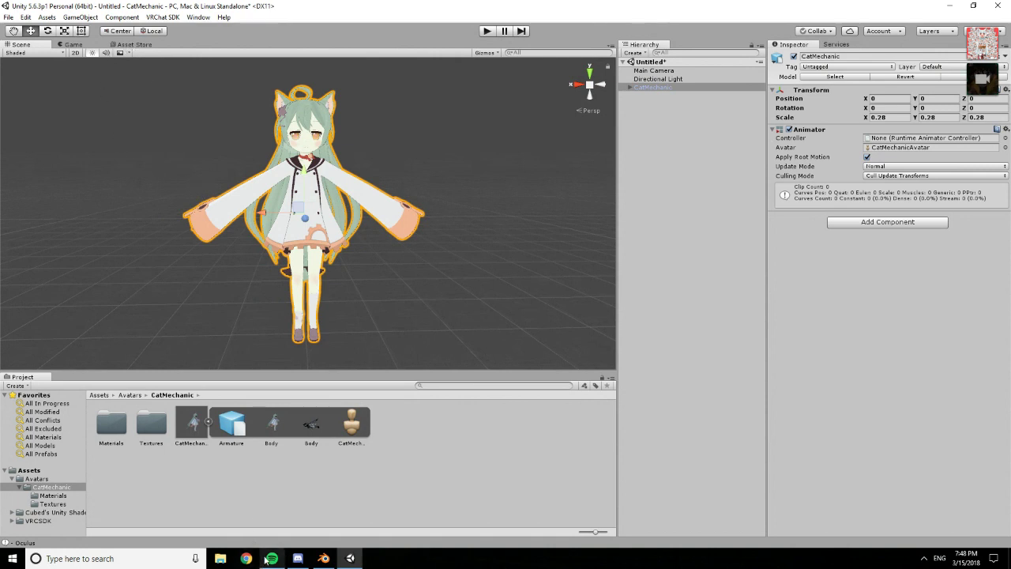
pyautogui.moveTo(272, 549)
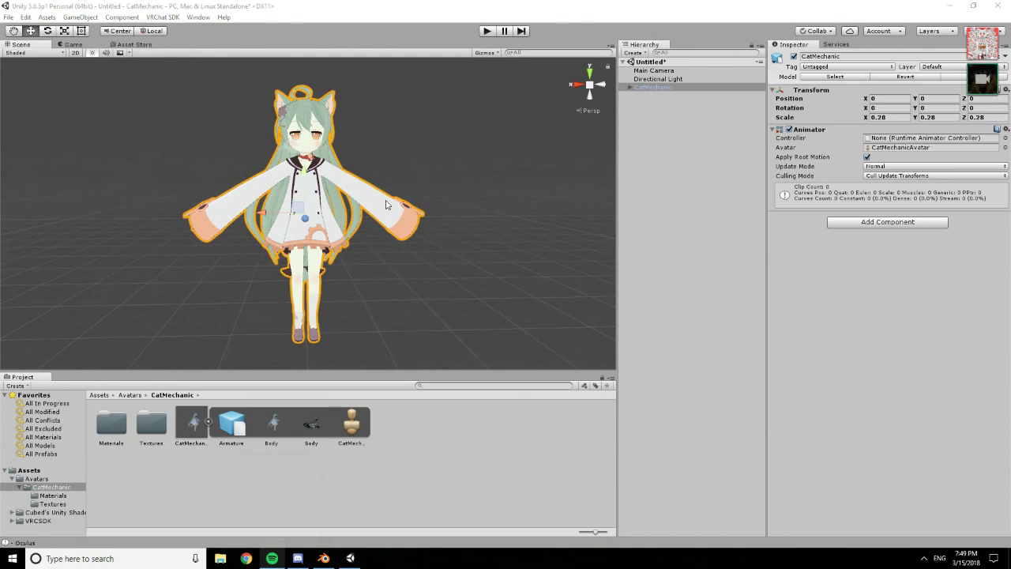
# Open the Dynamic Bone page in the Asset Store and import the package into the project
pyautogui.click(128, 45)
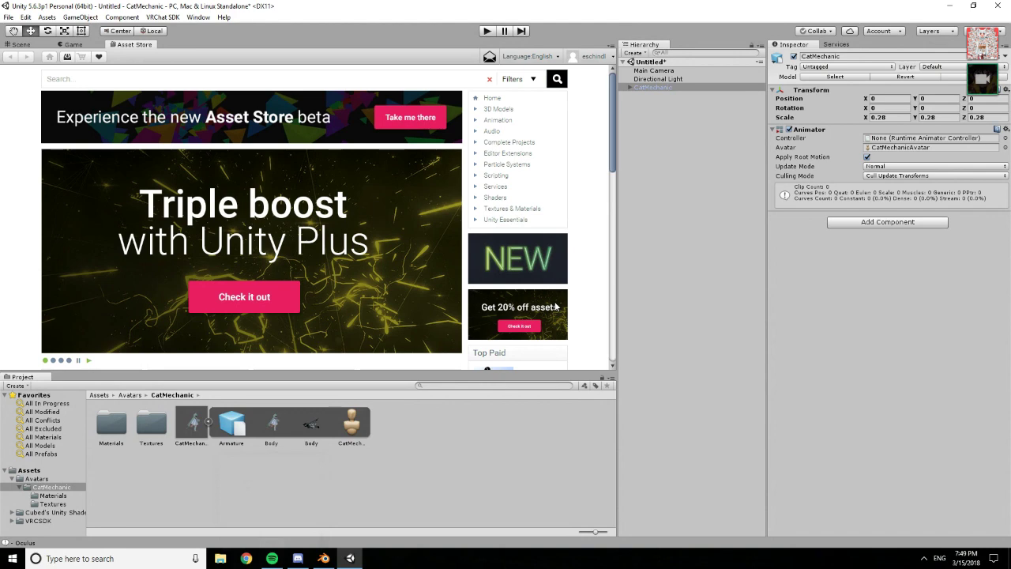
pyautogui.scroll(-2, 533, 287)
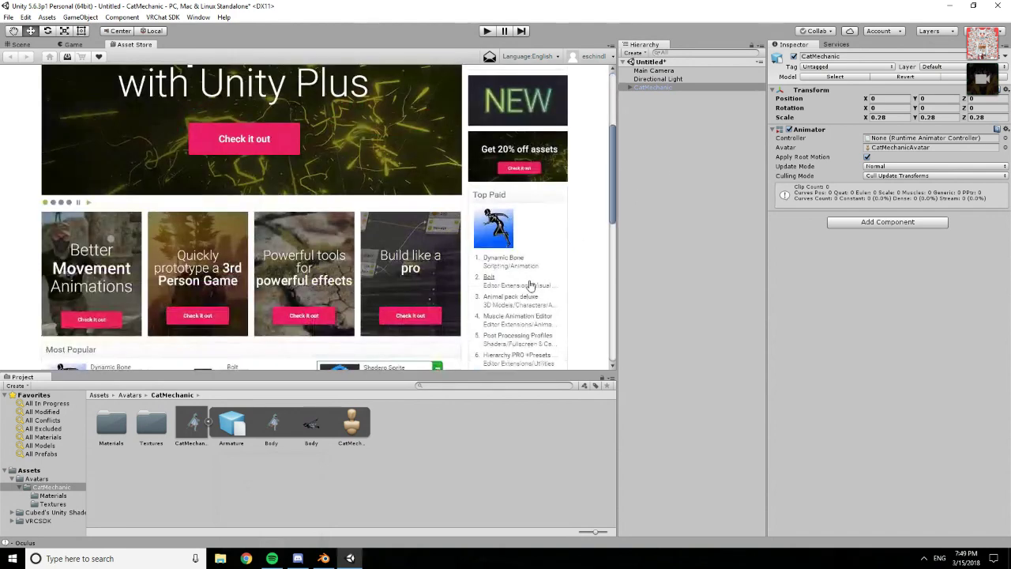
pyautogui.click(501, 259)
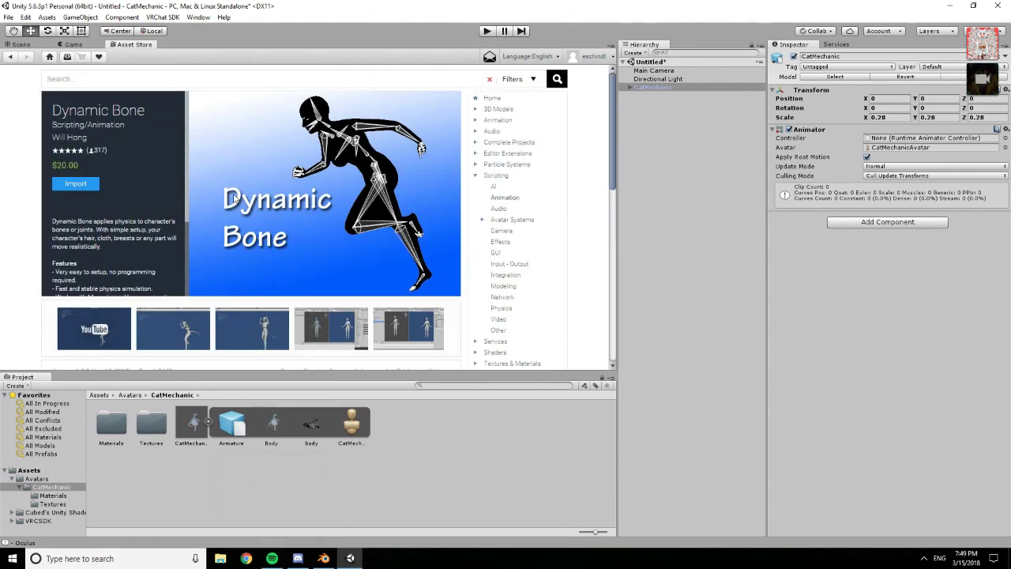
pyautogui.click(91, 186)
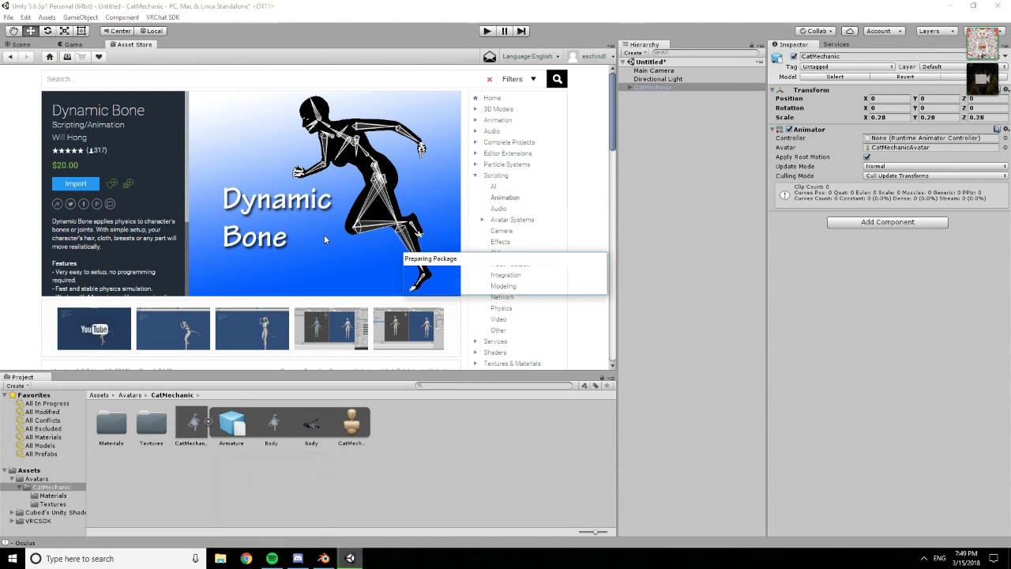
pyautogui.click(171, 194)
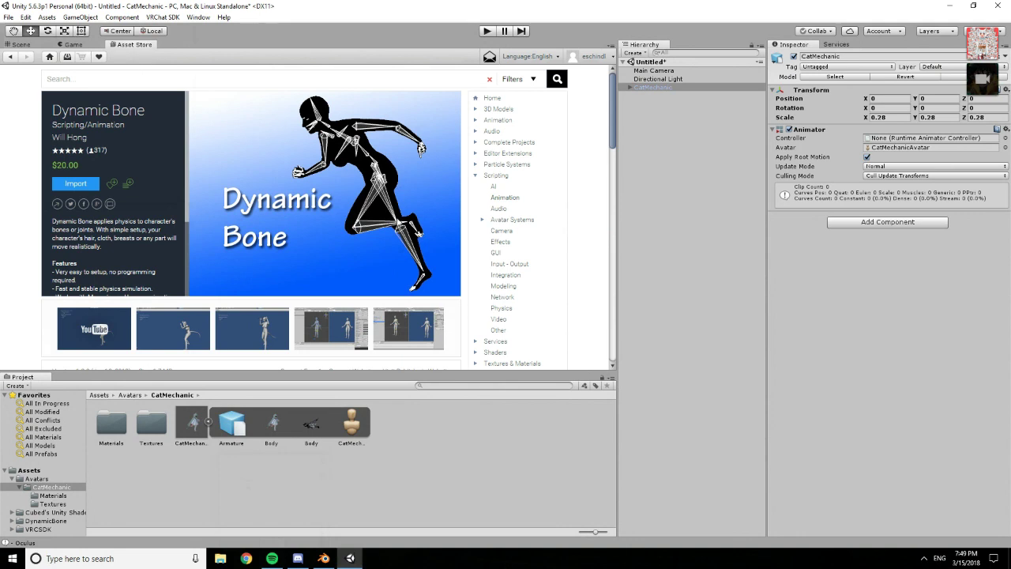
# Search the Asset Store for "muscle"
pyautogui.click(103, 79)
pyautogui.press('BackSpace')
pyautogui.write('muscle')
pyautogui.press('Return')
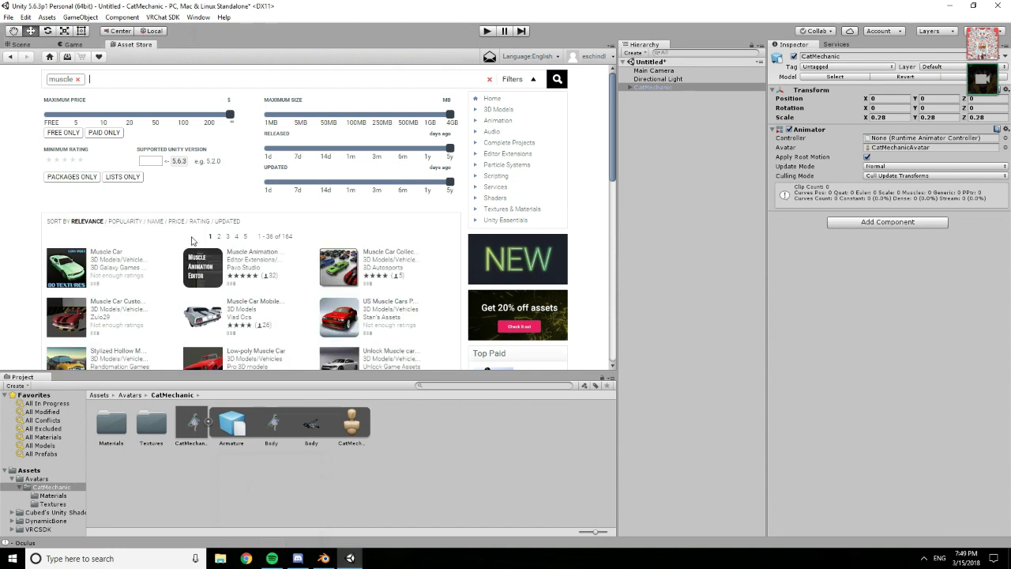
# Open the Muscle Animation Editor page in the Asset Store and import the whole package into the project
pyautogui.click(265, 260)
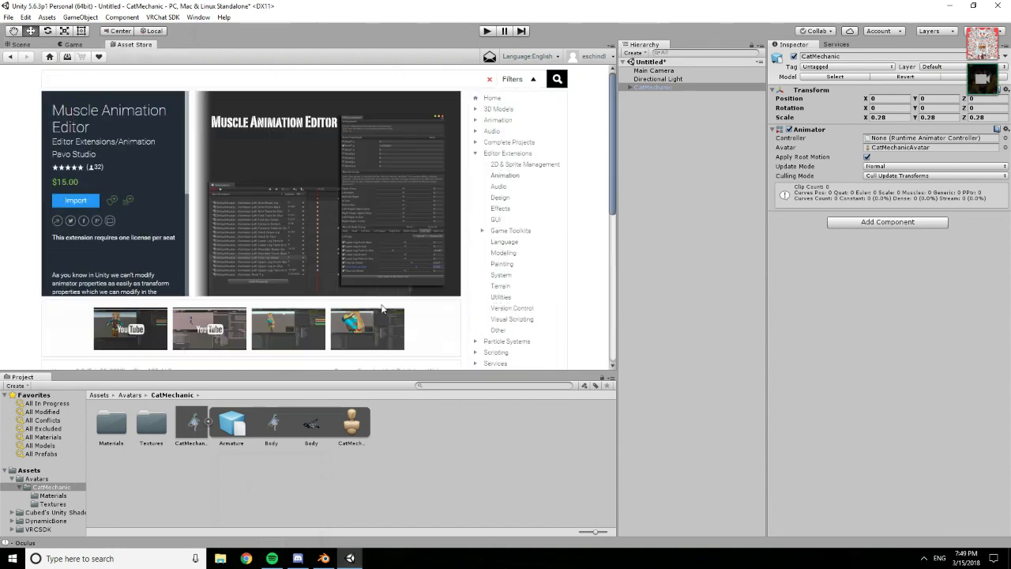
pyautogui.click(79, 201)
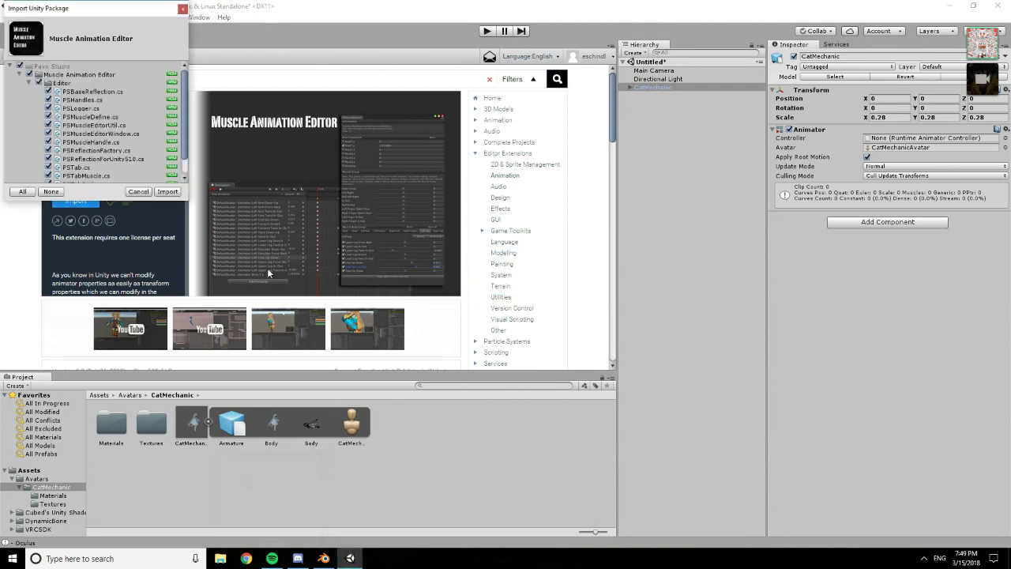
pyautogui.click(167, 192)
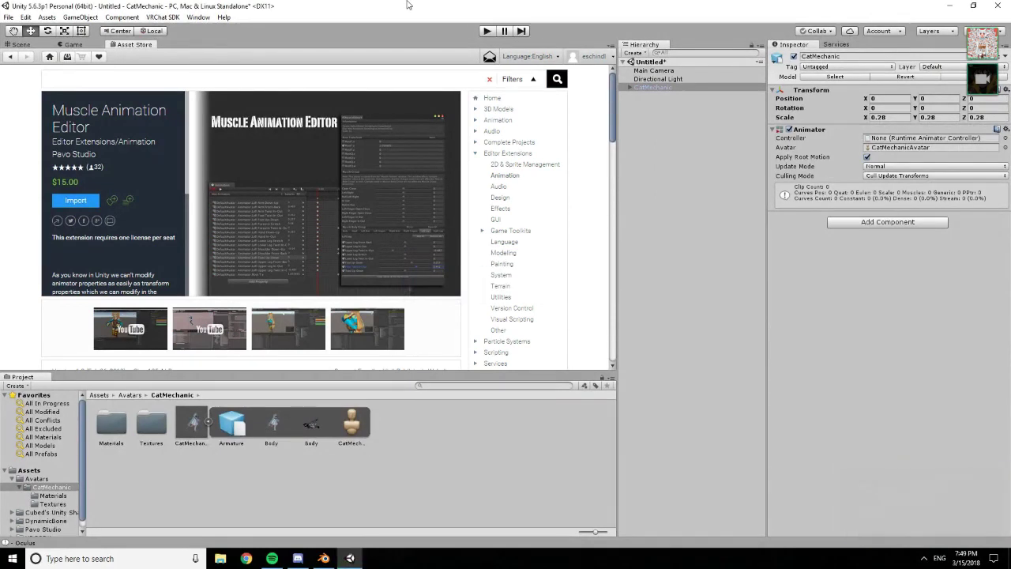
# Return to the Scene view and add a Dynamic Bone component to the CatMechanic object
pyautogui.click(21, 45)
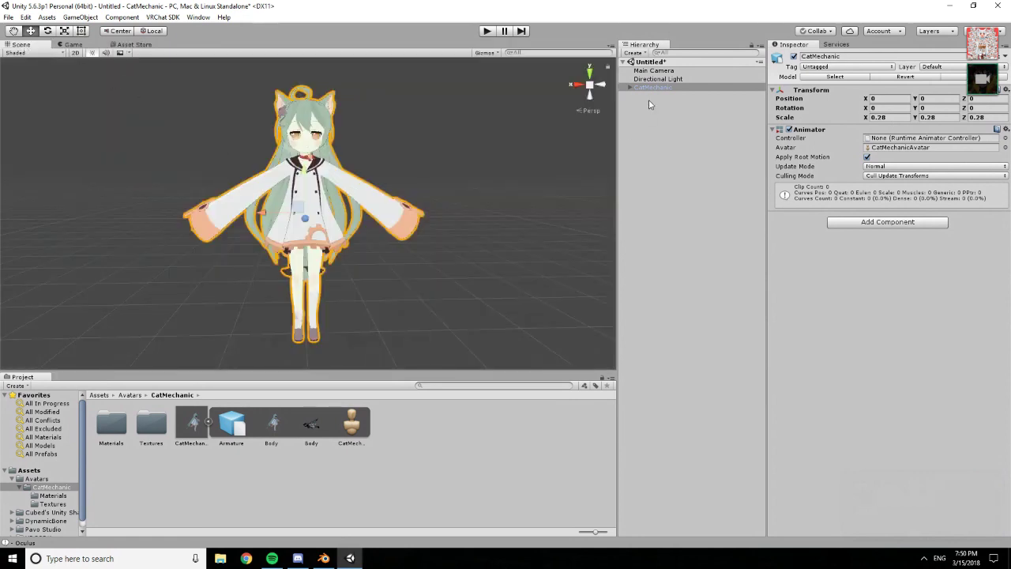
pyautogui.keyDown('alt'); pyautogui.moveTo(474, 162); pyautogui.dragTo(424, 166); pyautogui.keyUp('alt')
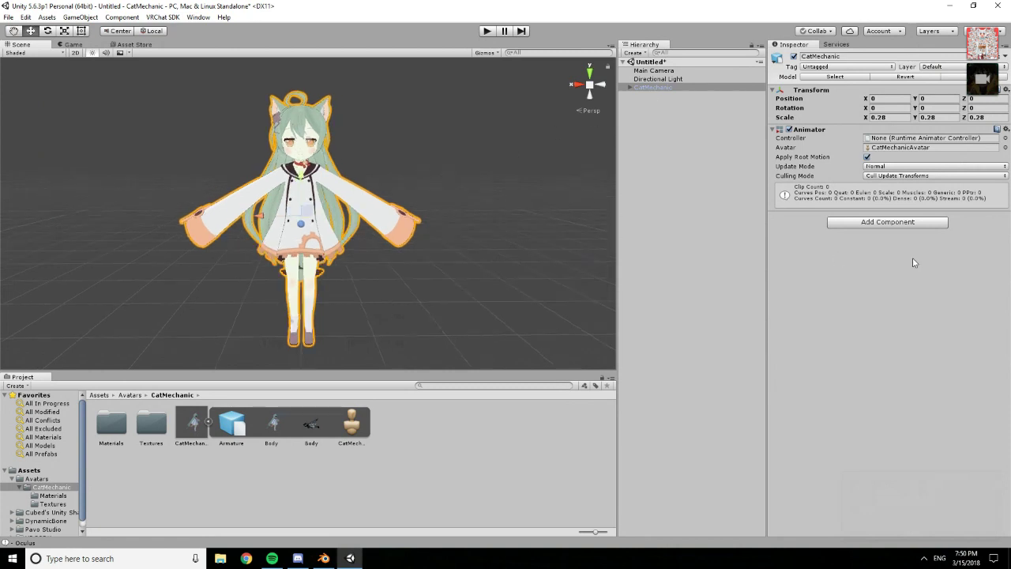
pyautogui.click(882, 224)
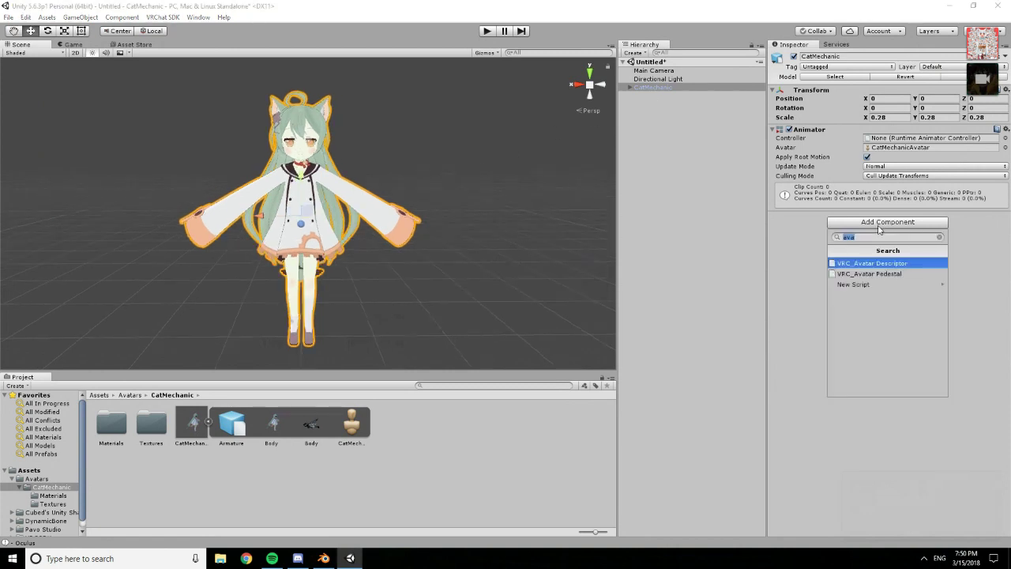
pyautogui.write('dy')
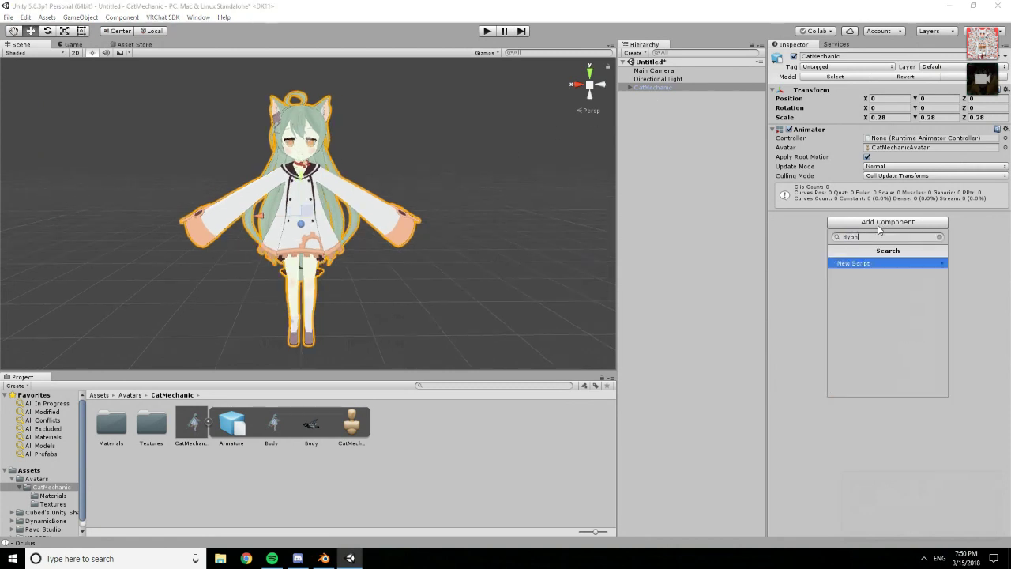
pyautogui.write('n')
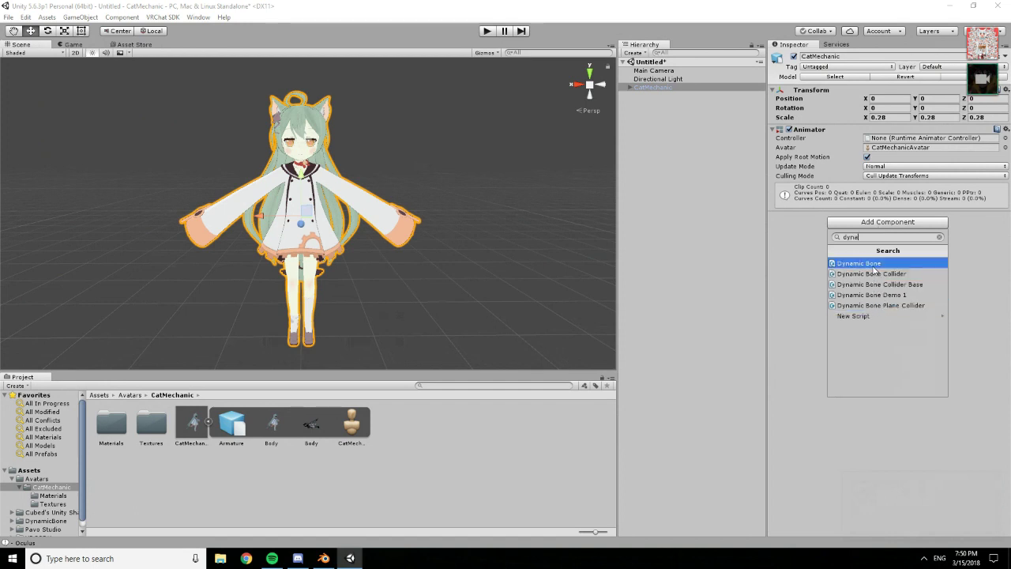
pyautogui.click(872, 265)
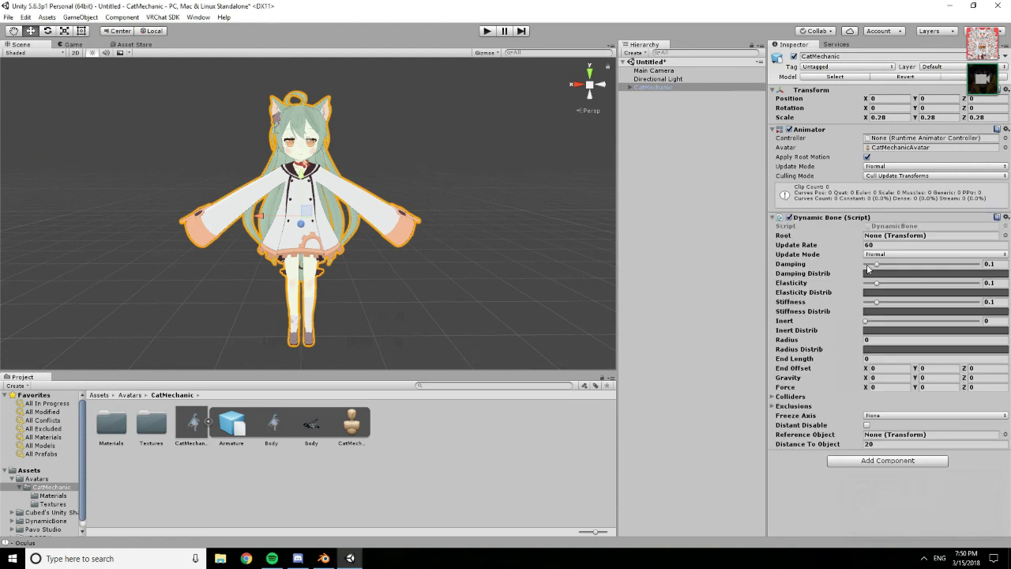
# Set the Dynamic Bone component's Damping to 0.5 and its Inert value to 0.9
pyautogui.click(630, 87)
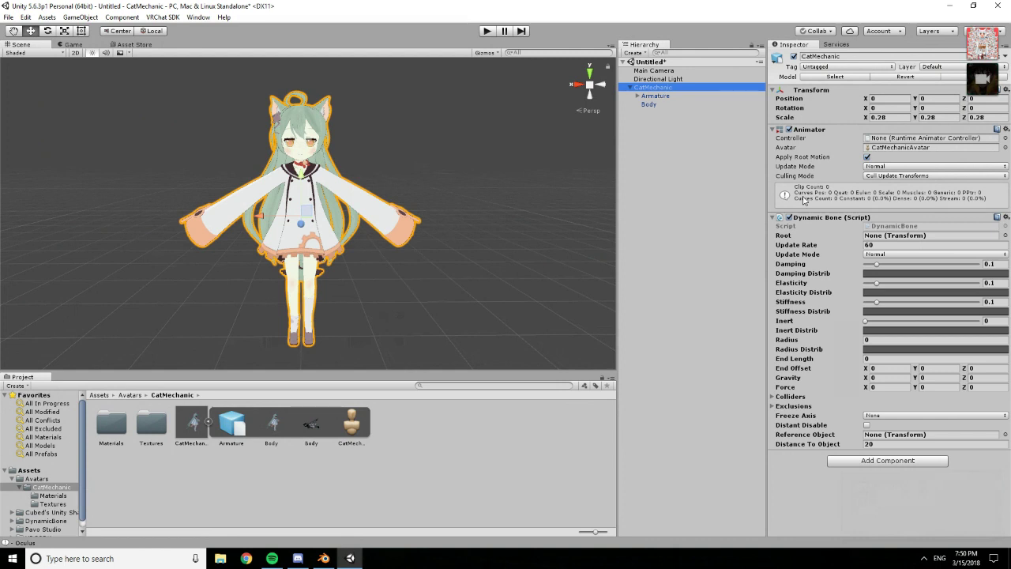
pyautogui.click(999, 266)
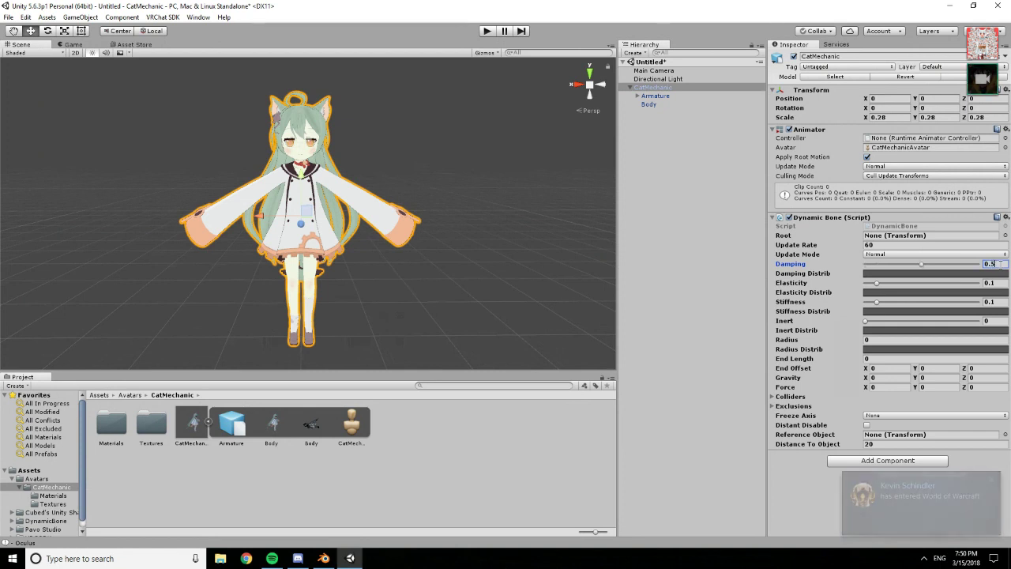
pyautogui.write('0.5')
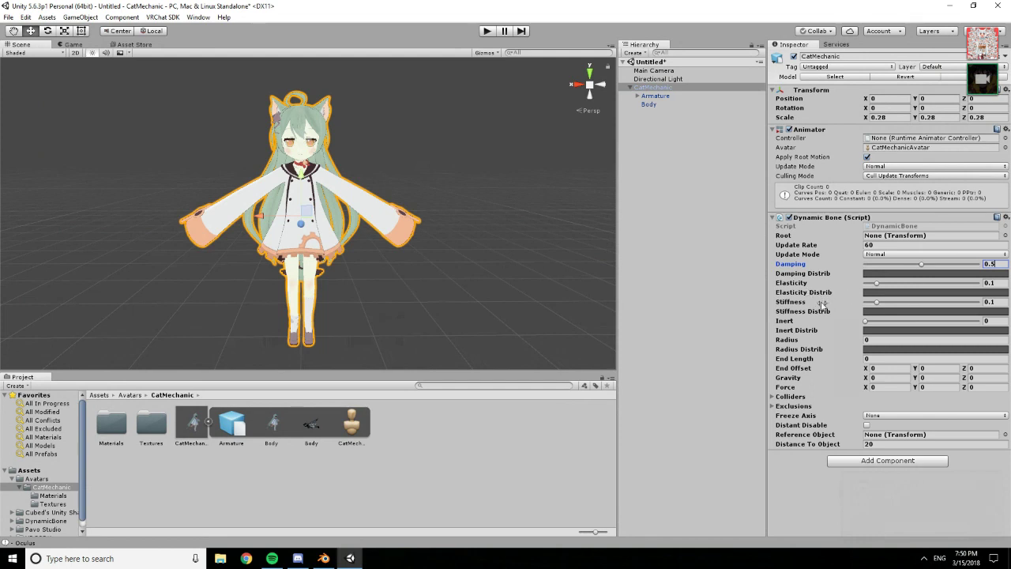
pyautogui.click(993, 322)
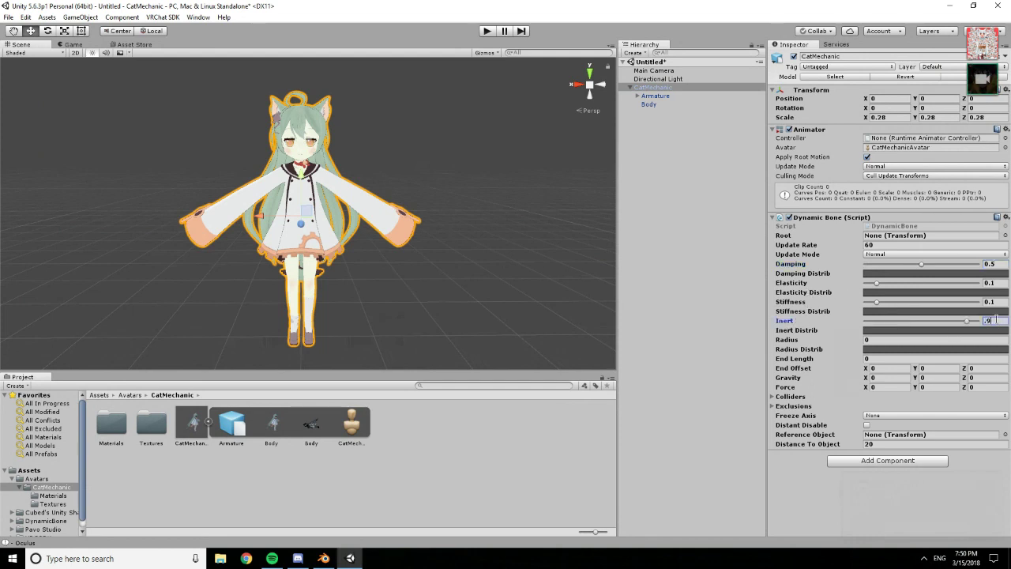
pyautogui.click(941, 512)
# Expand the CatMechanic armature through Hips and Spine down to the Chest and Root_Skirt_0_0 bones
pyautogui.moveTo(339, 210)
pyautogui.keyDown('alt'); pyautogui.mouseDown()
pyautogui.moveTo(426, 207)
pyautogui.moveTo(355, 208)
pyautogui.mouseUp(); pyautogui.keyUp('alt')
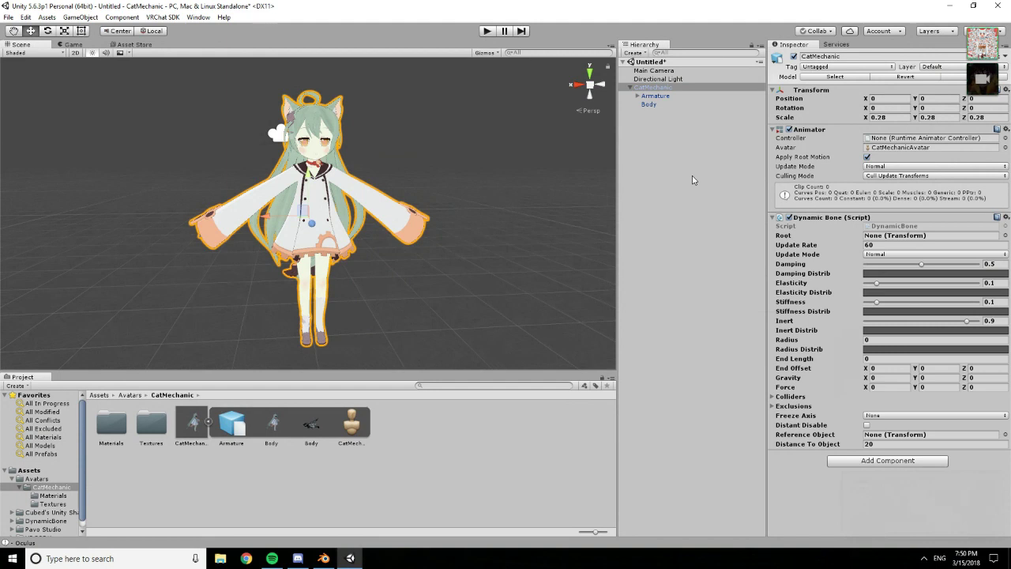
pyautogui.click(638, 96)
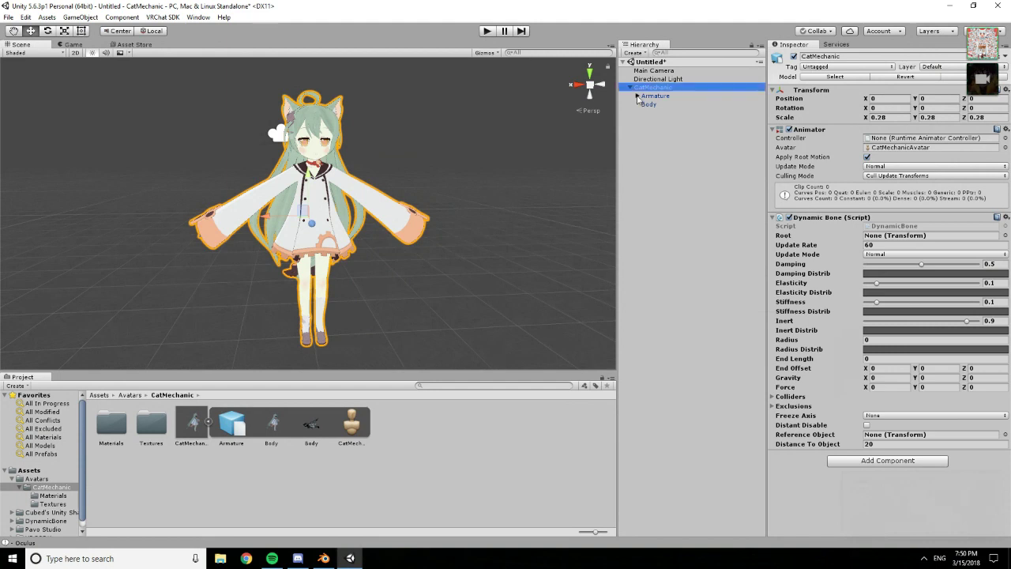
pyautogui.click(646, 104)
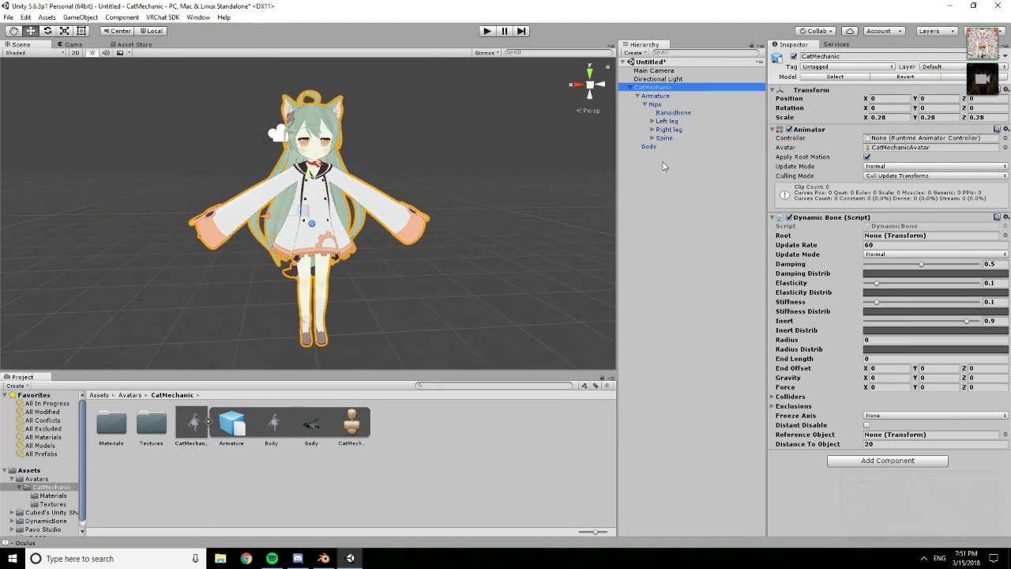
pyautogui.click(638, 96)
pyautogui.click(637, 96)
pyautogui.click(652, 138)
pyautogui.scroll(5, 316, 214)
pyautogui.scroll(-5, 316, 213)
pyautogui.keyDown('alt'); pyautogui.moveTo(401, 213); pyautogui.dragTo(402, 177); pyautogui.keyUp('alt')
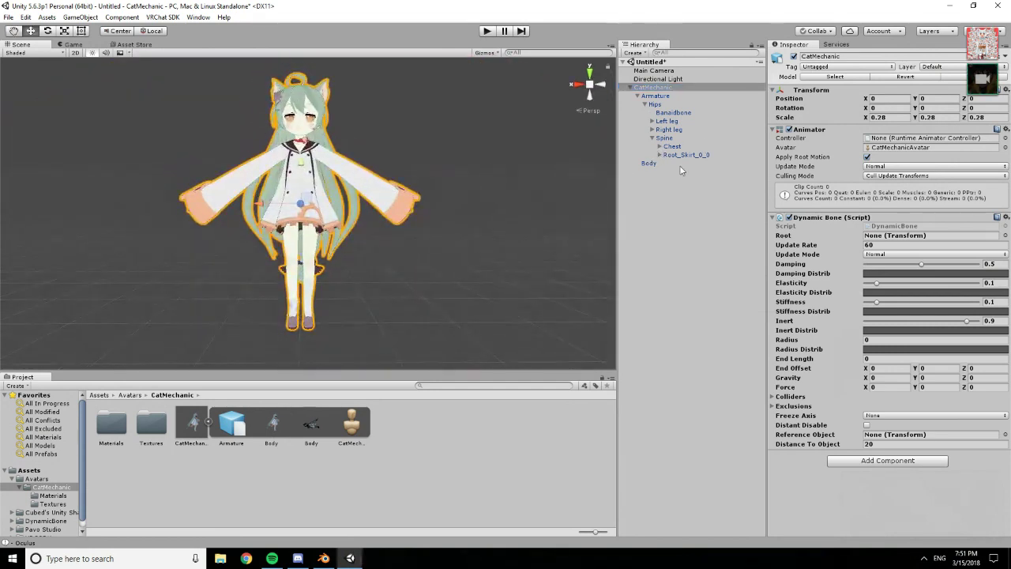
# Duplicate the configured Dynamic Bone component on CatMechanic by copying it and pasting it as a new component
pyautogui.click(774, 217)
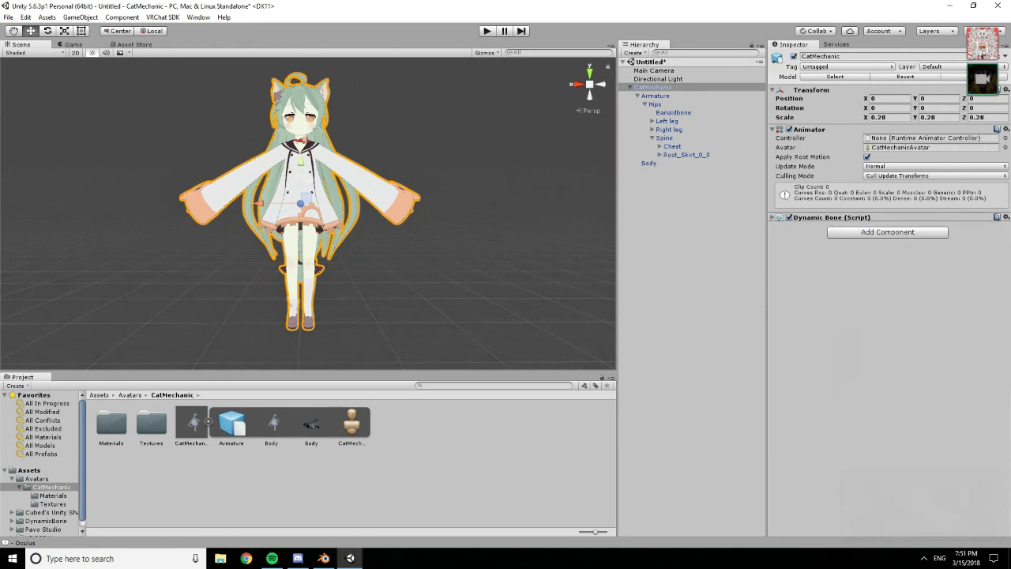
pyautogui.click(1006, 217)
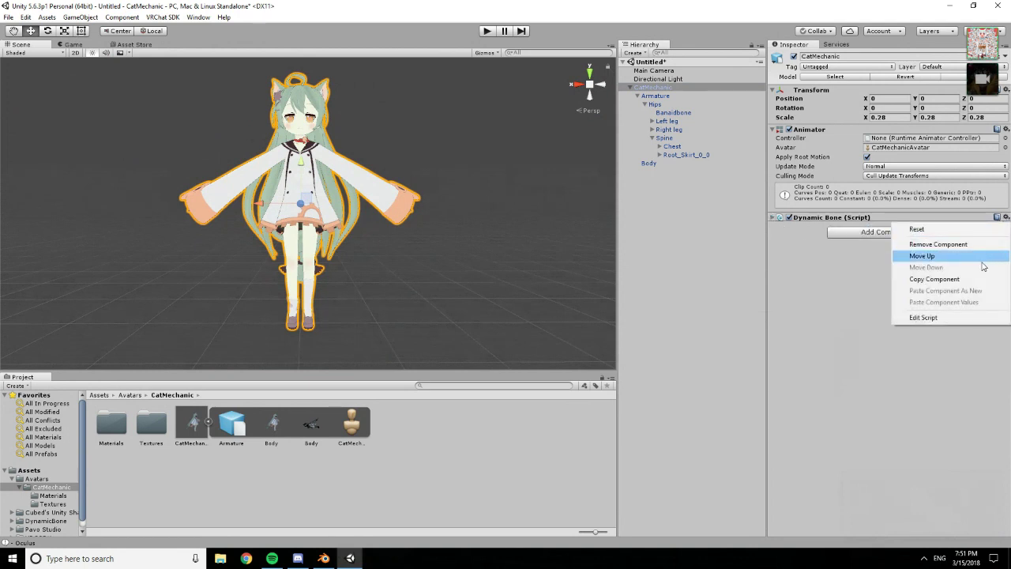
pyautogui.click(934, 279)
pyautogui.click(1005, 218)
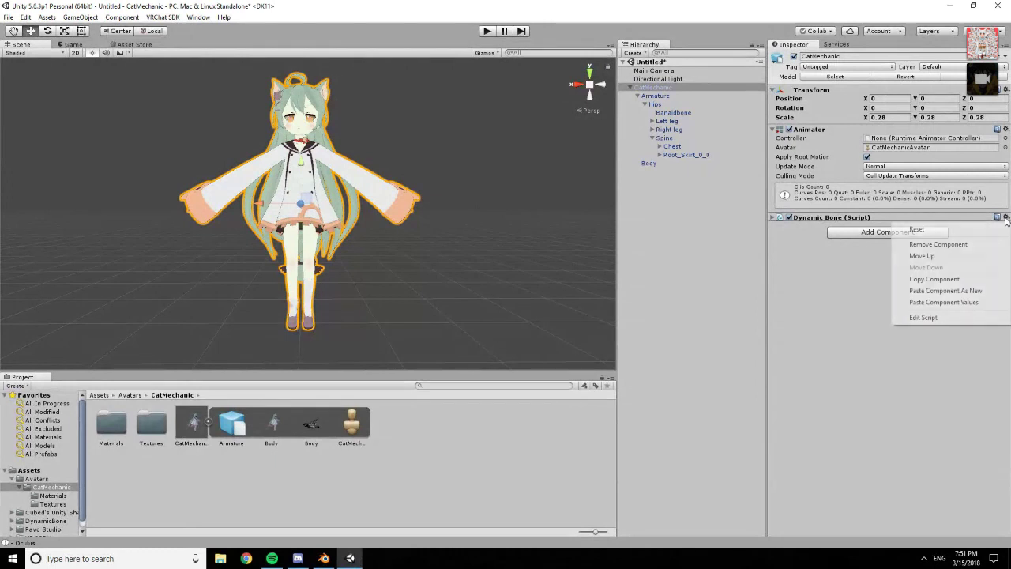
pyautogui.click(980, 294)
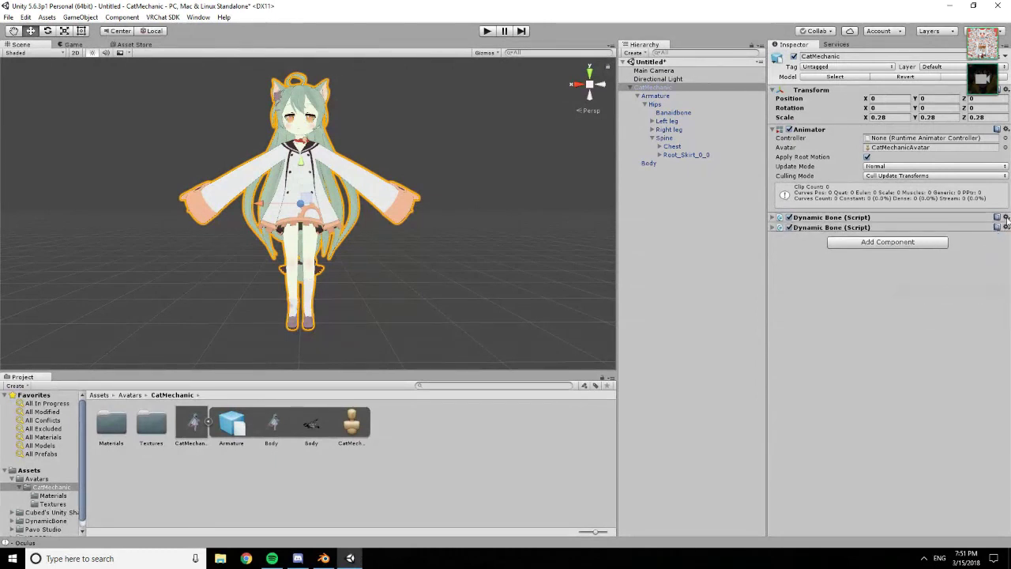
pyautogui.click(1006, 218)
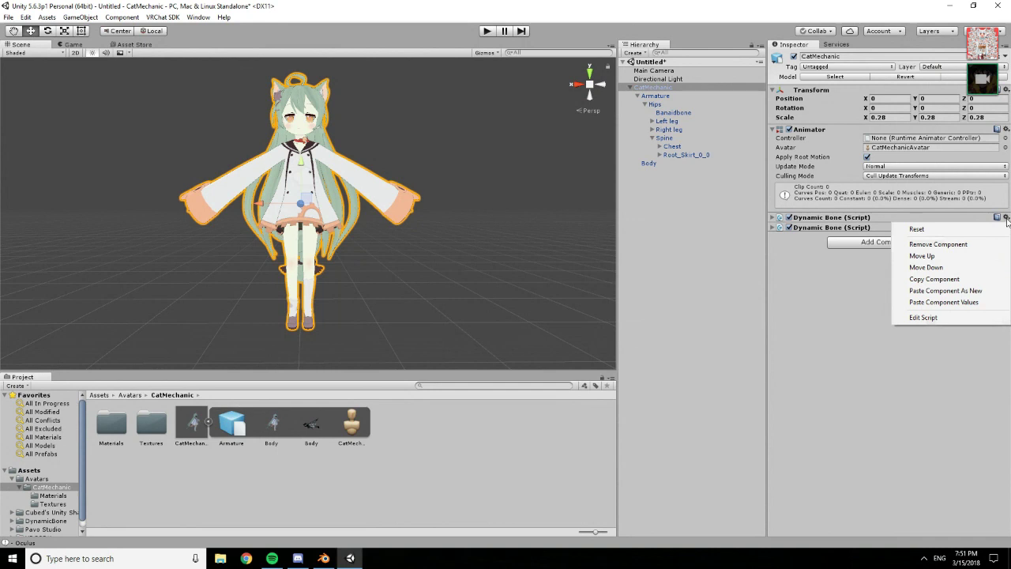
pyautogui.click(810, 268)
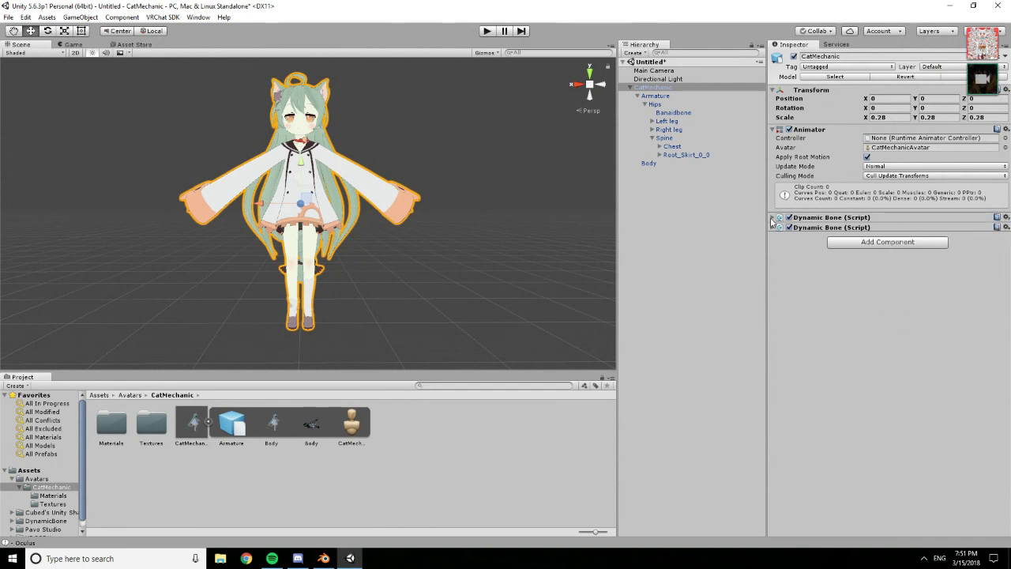
# Assign the Root_Skirt_0_0 bone as the root of the first Dynamic Bone component and inspect the skirt up close
pyautogui.click(773, 220)
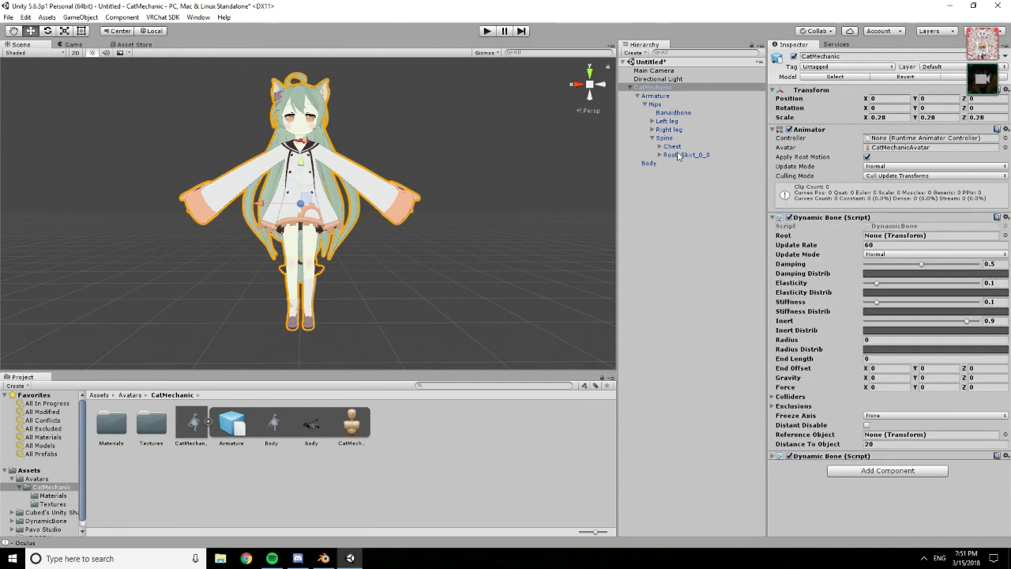
pyautogui.click(681, 156)
pyautogui.click(662, 88)
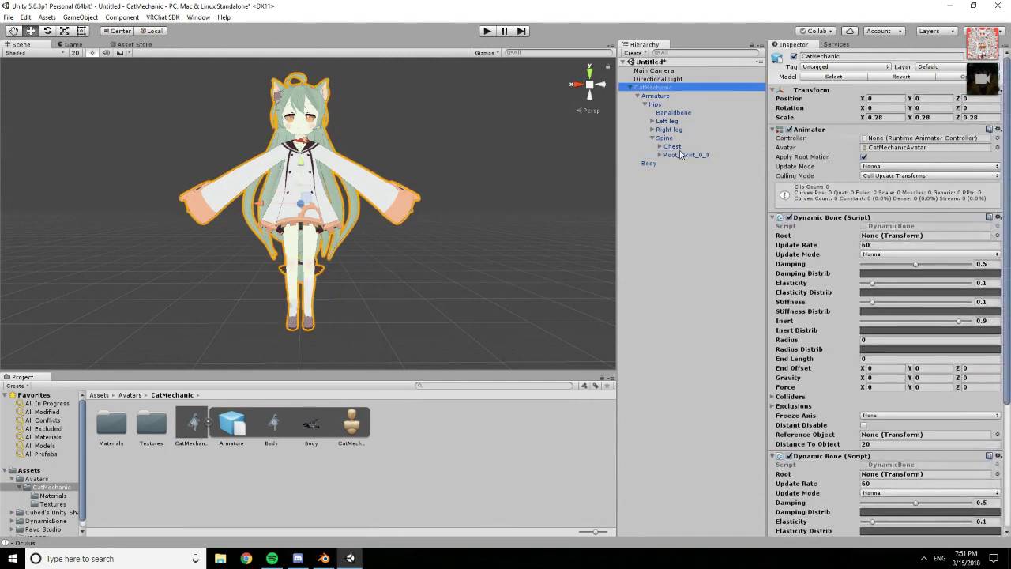
pyautogui.moveTo(679, 161); pyautogui.dragTo(881, 241)
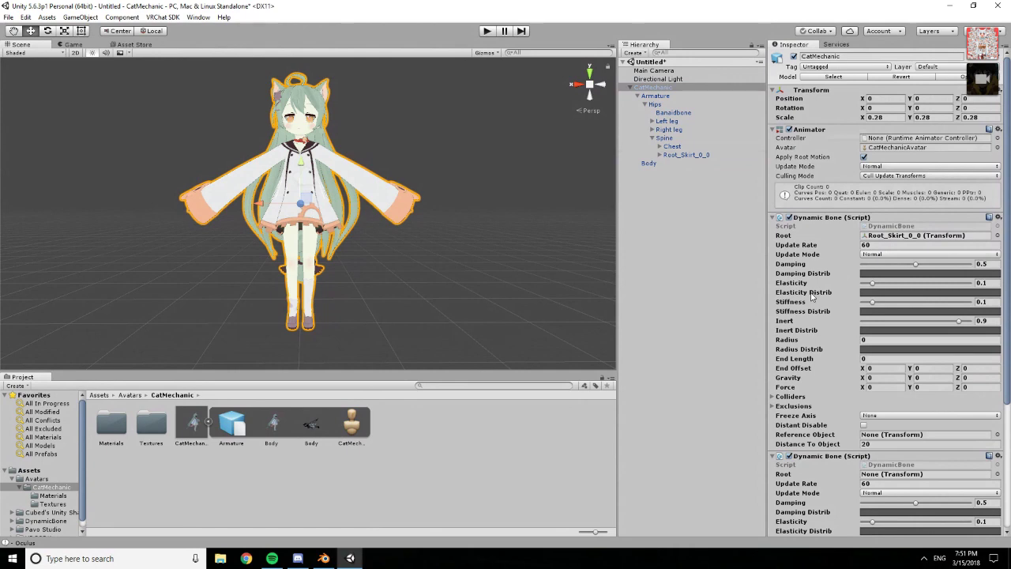
pyautogui.scroll(1, 296, 191)
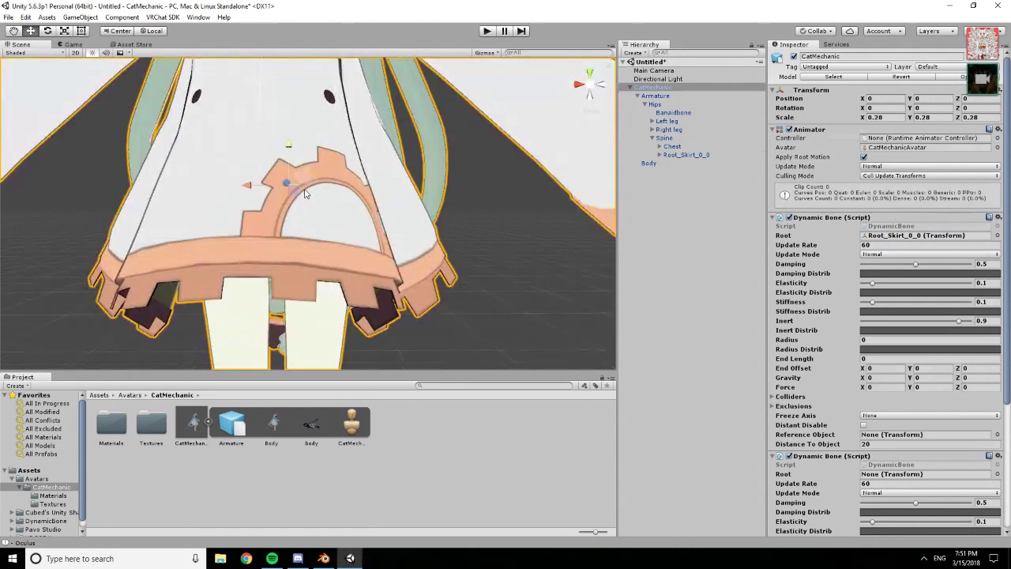
pyautogui.scroll(-1, 303, 190)
pyautogui.scroll(1, 306, 184)
pyautogui.keyDown('alt'); pyautogui.moveTo(306, 184); pyautogui.dragTo(251, 173); pyautogui.keyUp('alt')
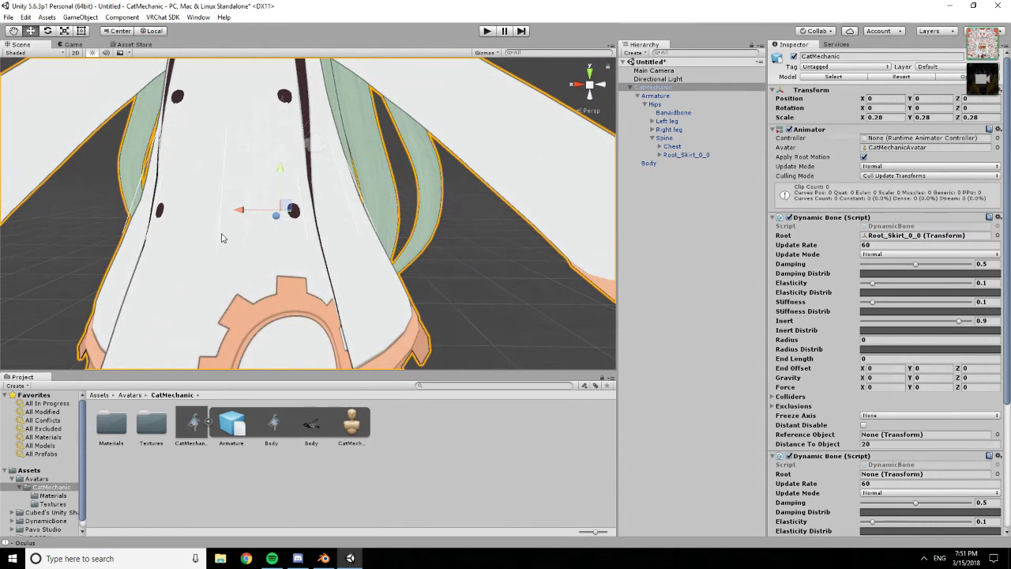
pyautogui.press('f')
pyautogui.keyDown('alt'); pyautogui.moveTo(313, 217); pyautogui.dragTo(340, 219); pyautogui.keyUp('alt')
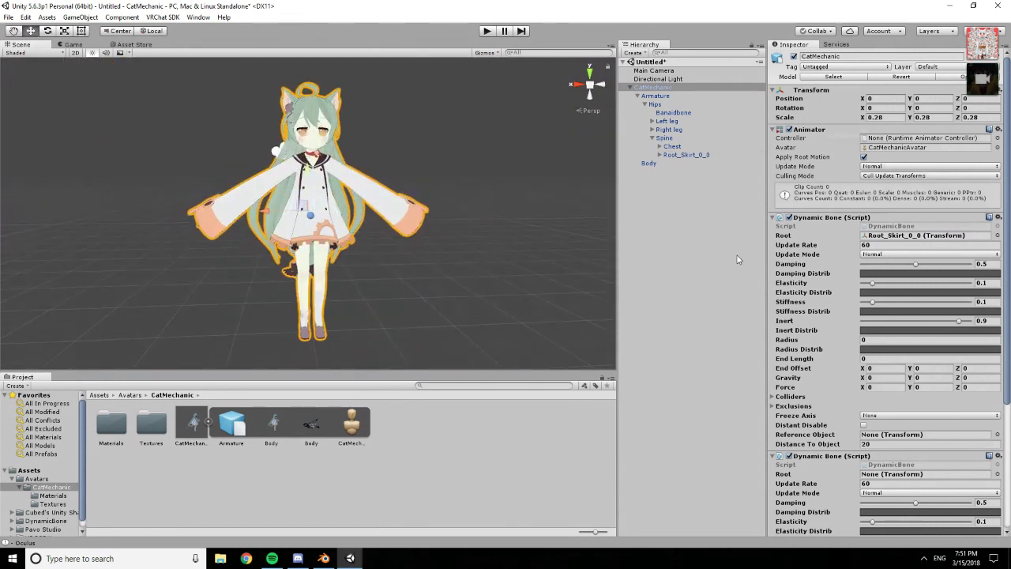
# Expand the Chest, Neck and Head bones and assign Root_Fronthairbone3 as the root of the second Dynamic Bone component
pyautogui.click(660, 147)
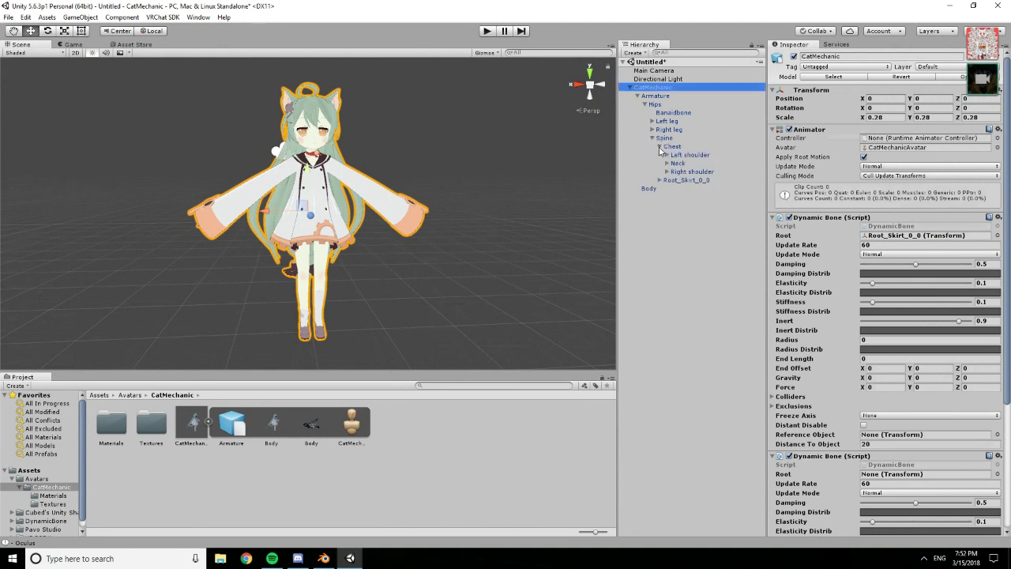
pyautogui.click(667, 164)
pyautogui.click(674, 171)
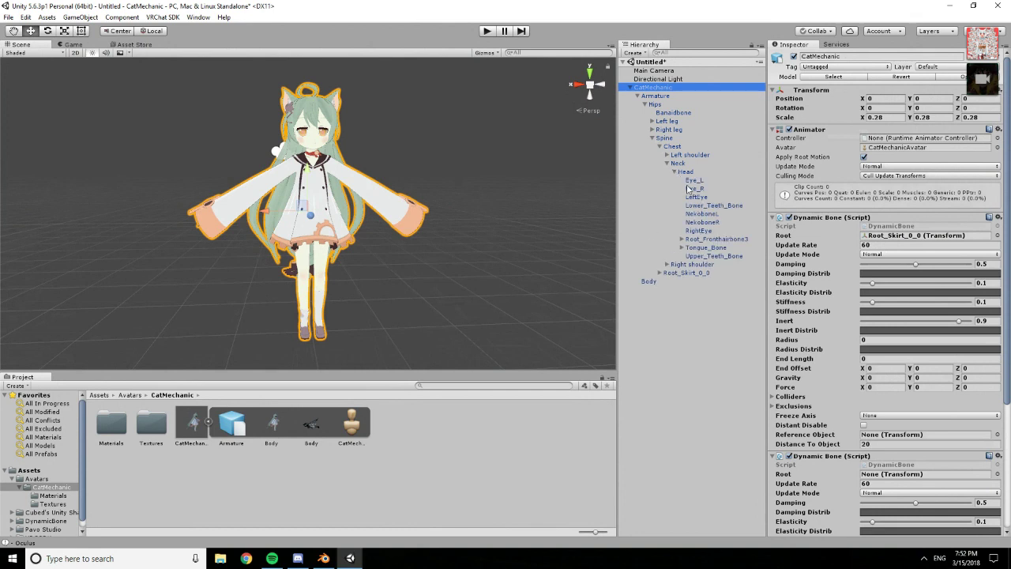
pyautogui.click(713, 239)
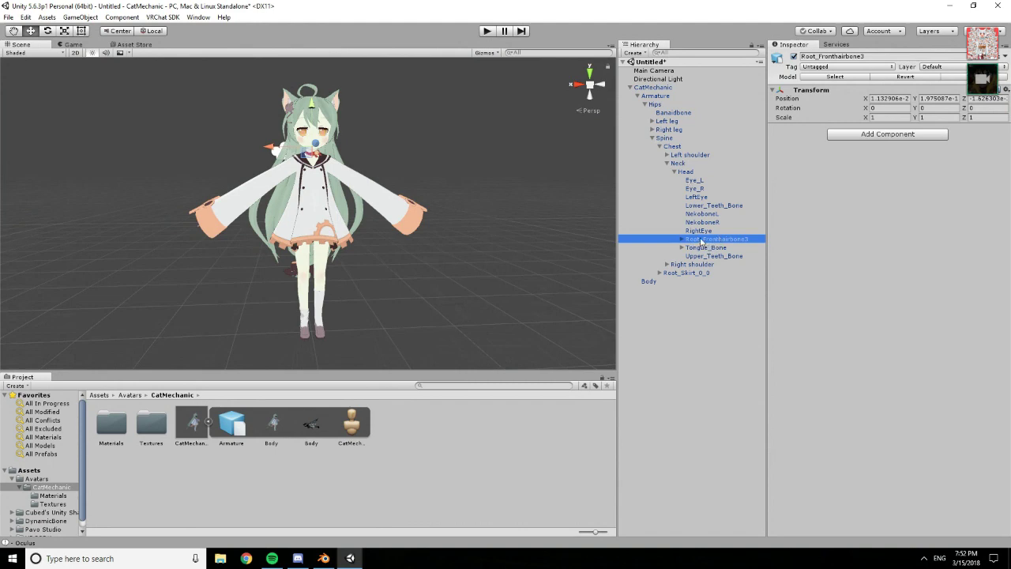
pyautogui.click(653, 86)
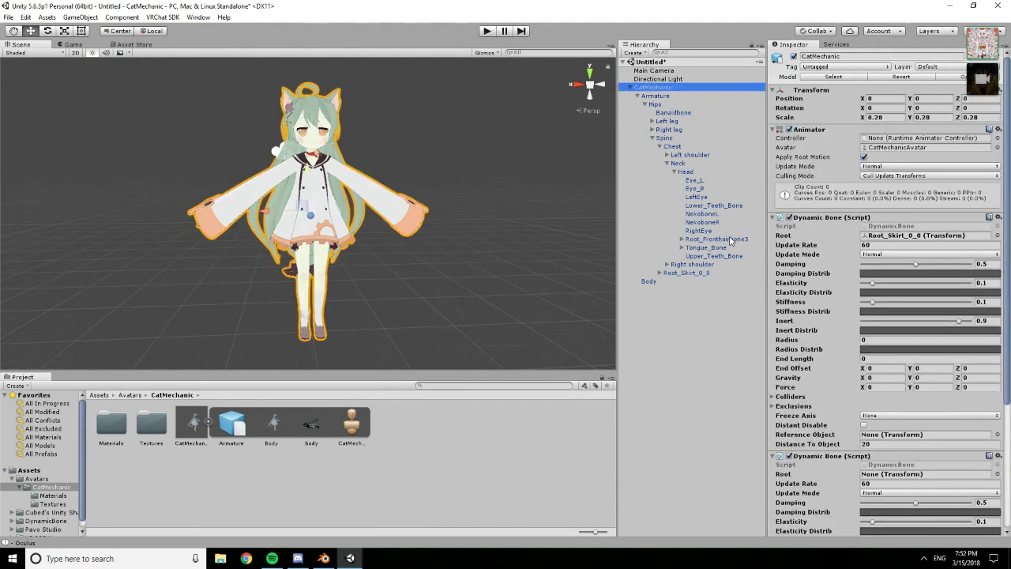
pyautogui.scroll(-2, 814, 253)
pyautogui.scroll(-3, 814, 253)
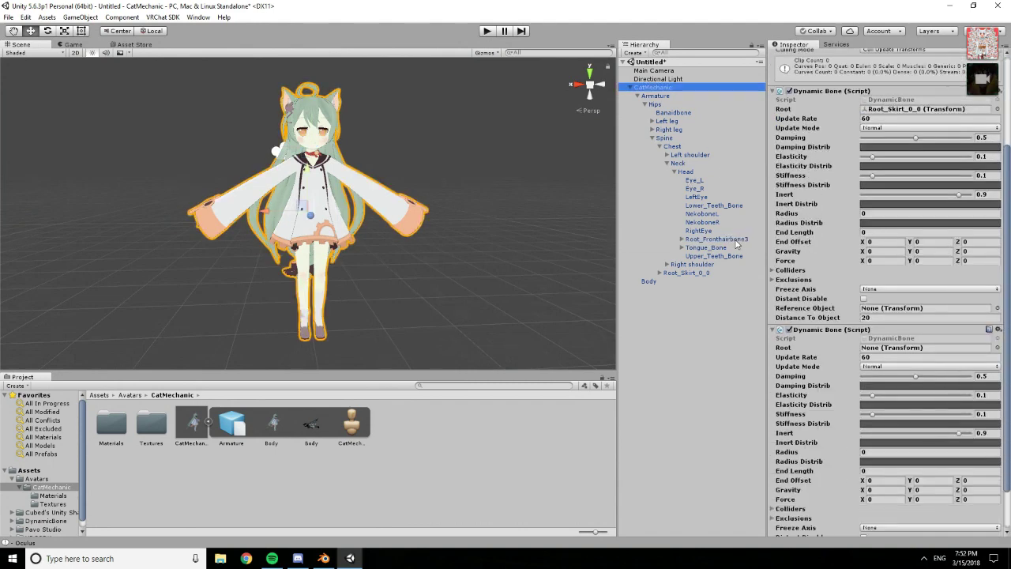
pyautogui.moveTo(734, 241); pyautogui.dragTo(907, 349)
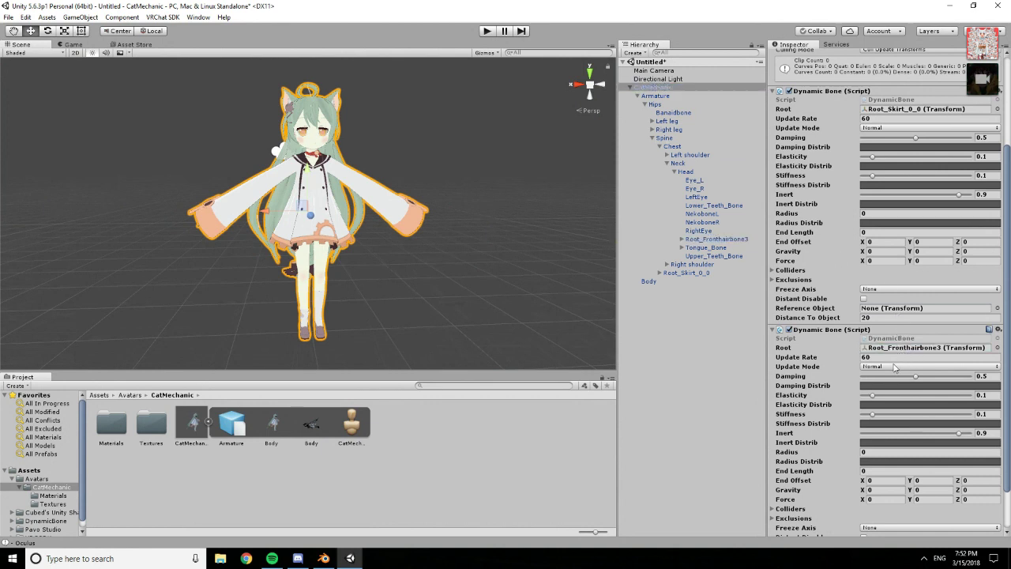
# Examine the child hair bones under Root_Fronthairbone3 and view the avatar's head and hair from several angles
pyautogui.click(683, 239)
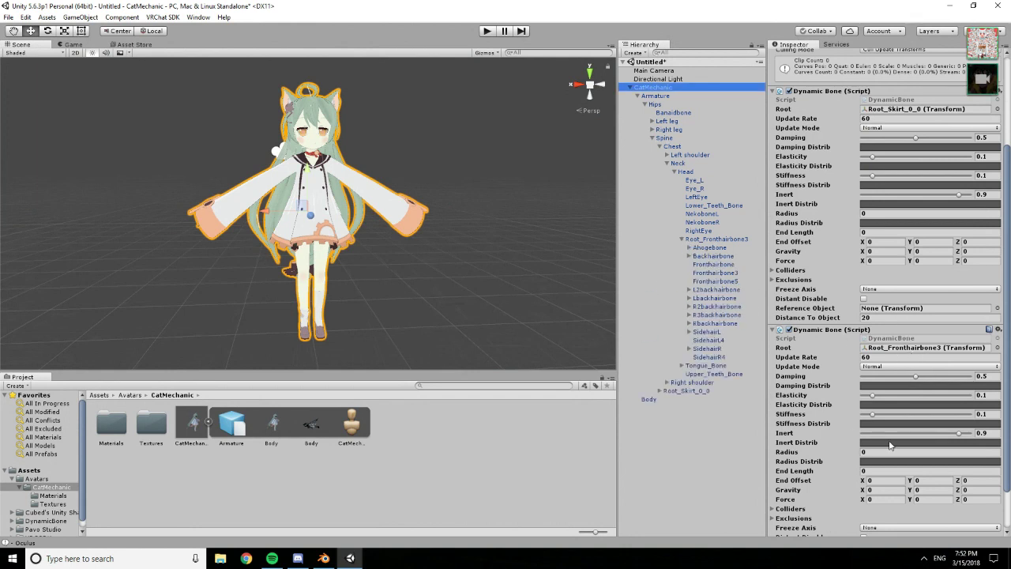
pyautogui.click(681, 239)
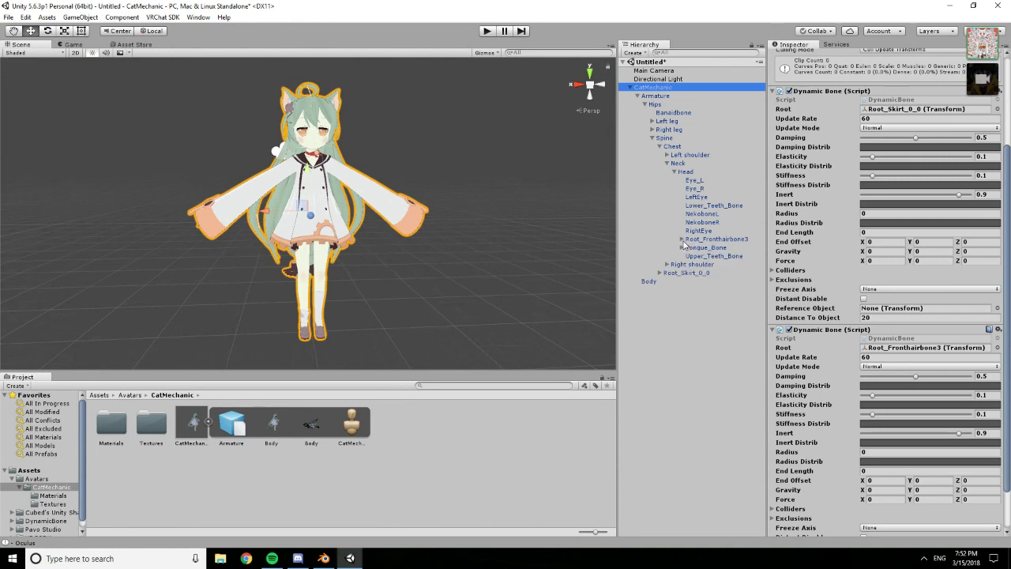
pyautogui.scroll(10, 335, 85)
pyautogui.scroll(-10, 335, 88)
pyautogui.keyDown('alt'); pyautogui.moveTo(354, 115); pyautogui.dragTo(375, 186); pyautogui.keyUp('alt')
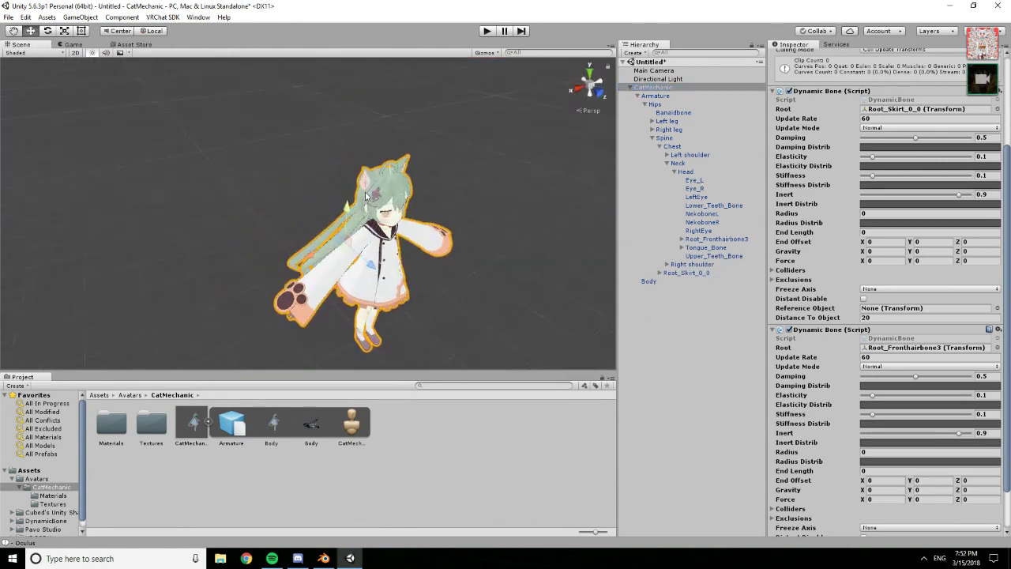
pyautogui.scroll(5, 375, 190)
pyautogui.scroll(-10, 375, 189)
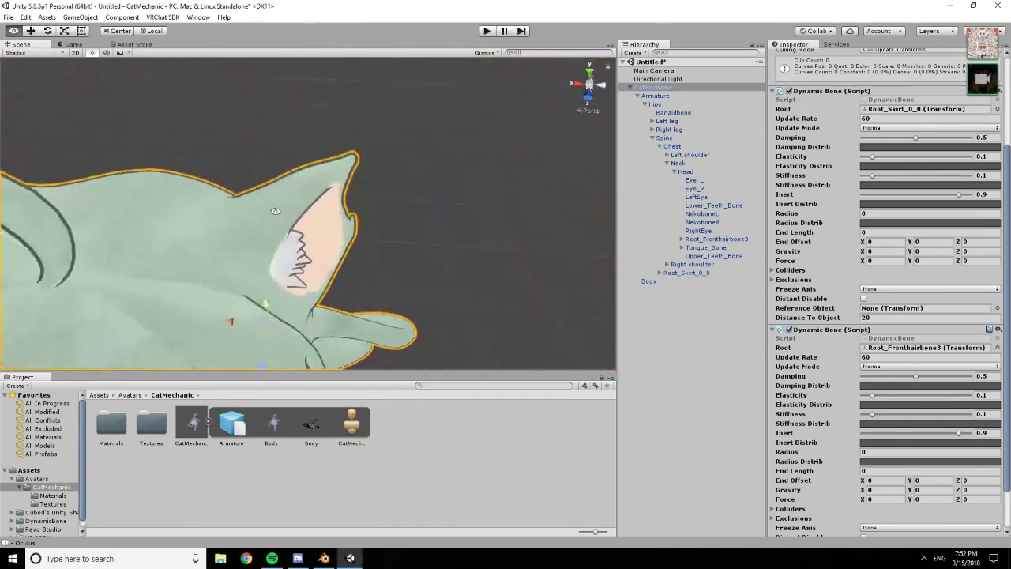
pyautogui.keyDown('alt'); pyautogui.moveTo(314, 187); pyautogui.dragTo(314, 237); pyautogui.keyUp('alt')
pyautogui.scroll(5, 314, 237)
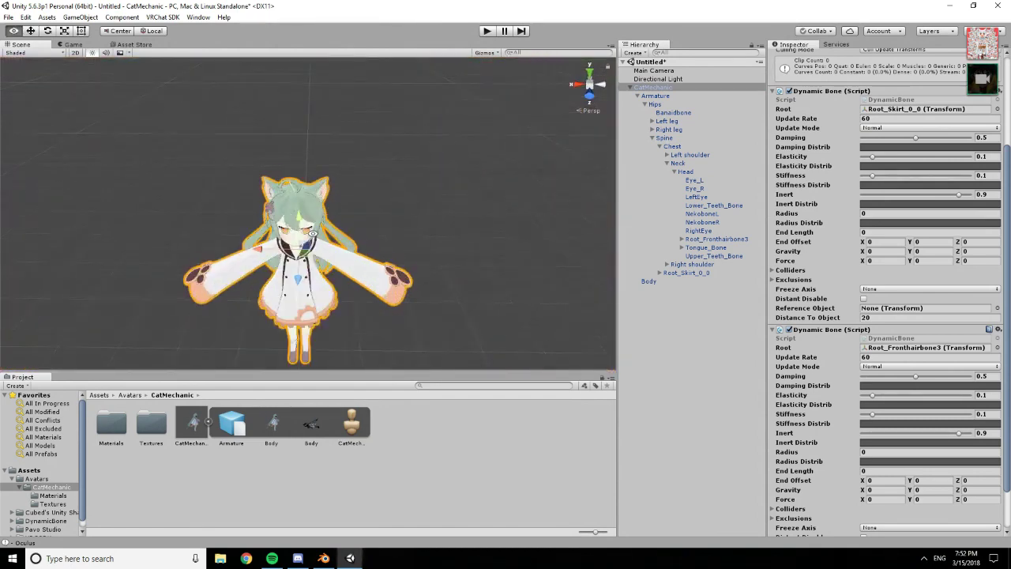
pyautogui.keyDown('alt'); pyautogui.moveTo(320, 177); pyautogui.dragTo(320, 198); pyautogui.keyUp('alt')
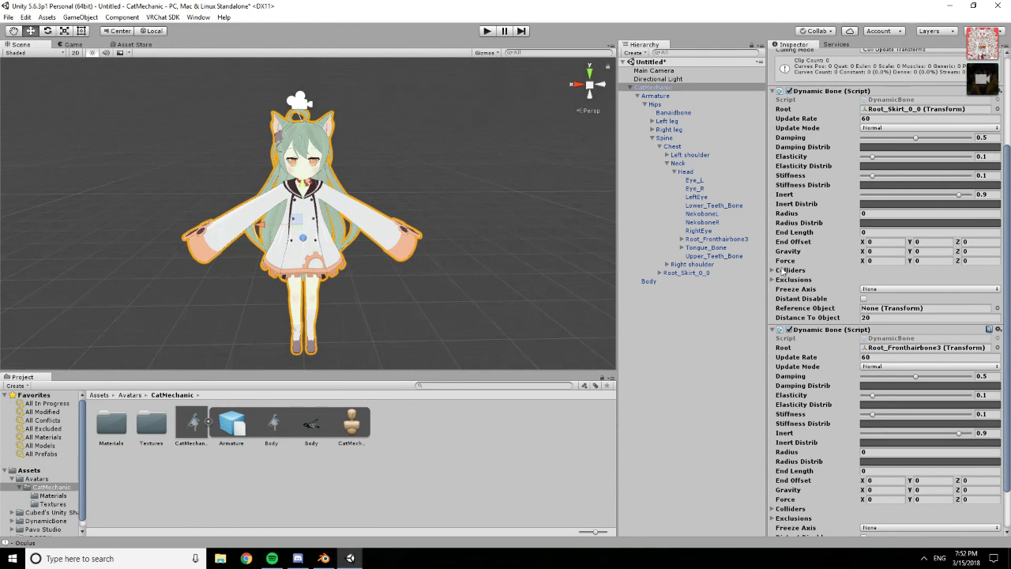
# Collapse both Dynamic Bone components and test the hair and skirt physics by moving CatMechanic in the Scene view during Play mode
pyautogui.click(772, 329)
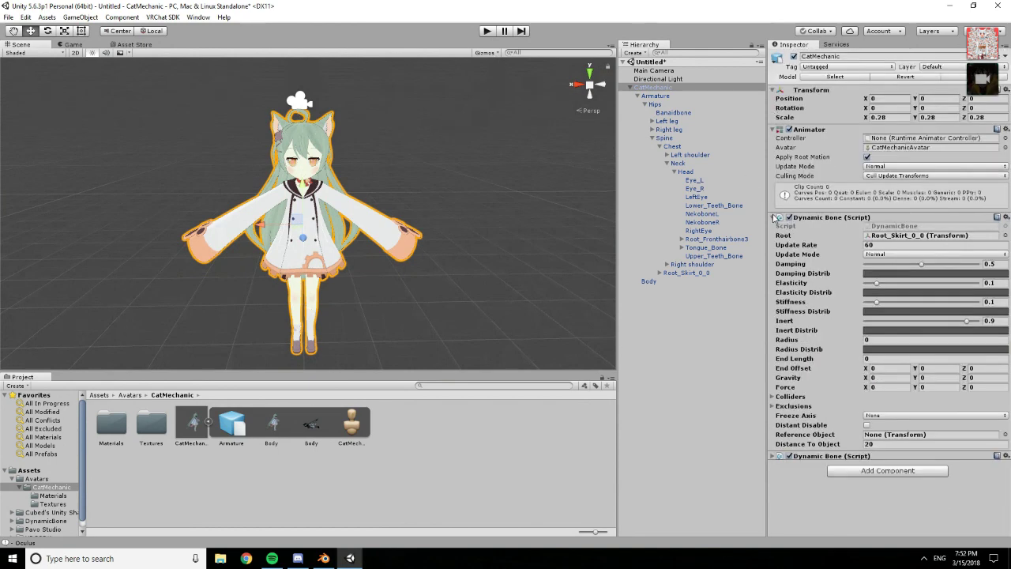
pyautogui.click(775, 217)
pyautogui.click(486, 31)
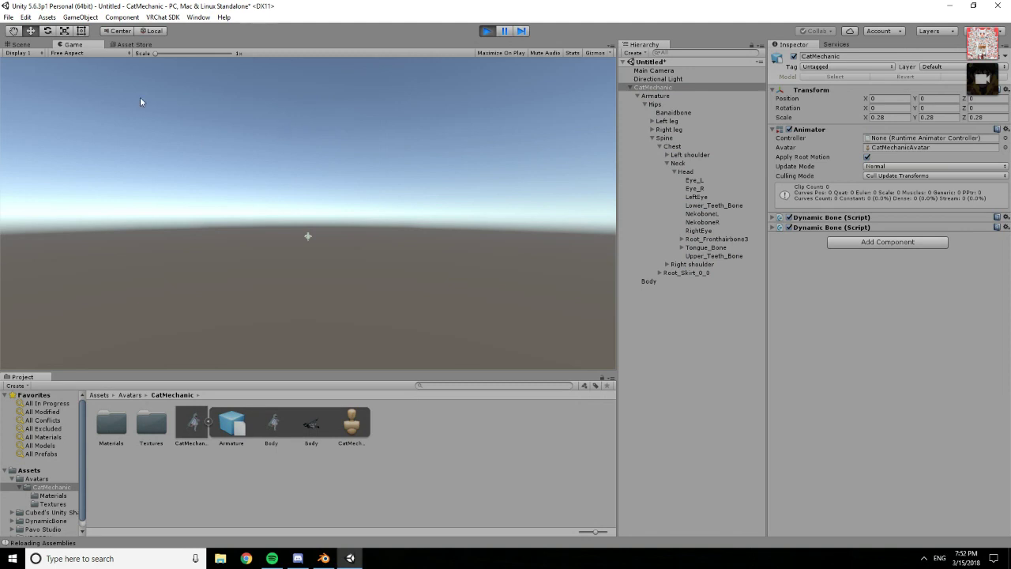
pyautogui.click(19, 45)
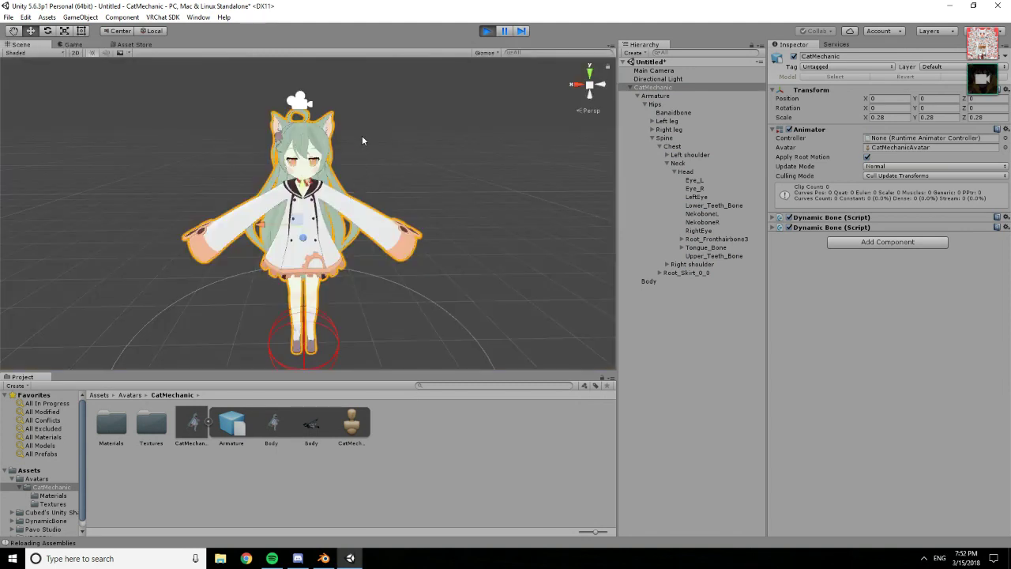
pyautogui.keyDown('alt'); pyautogui.moveTo(391, 205); pyautogui.dragTo(380, 181); pyautogui.keyUp('alt')
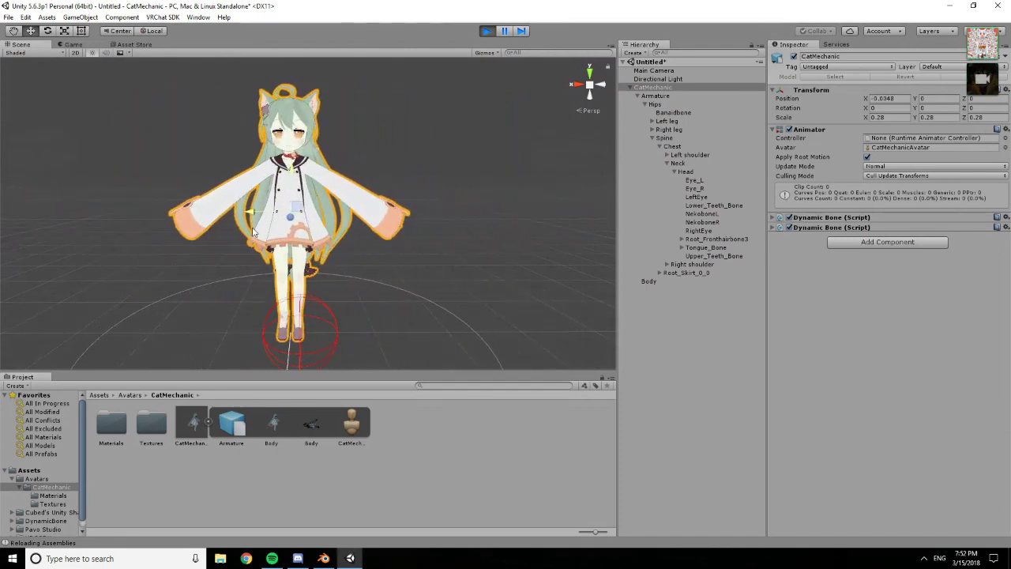
pyautogui.click(490, 34)
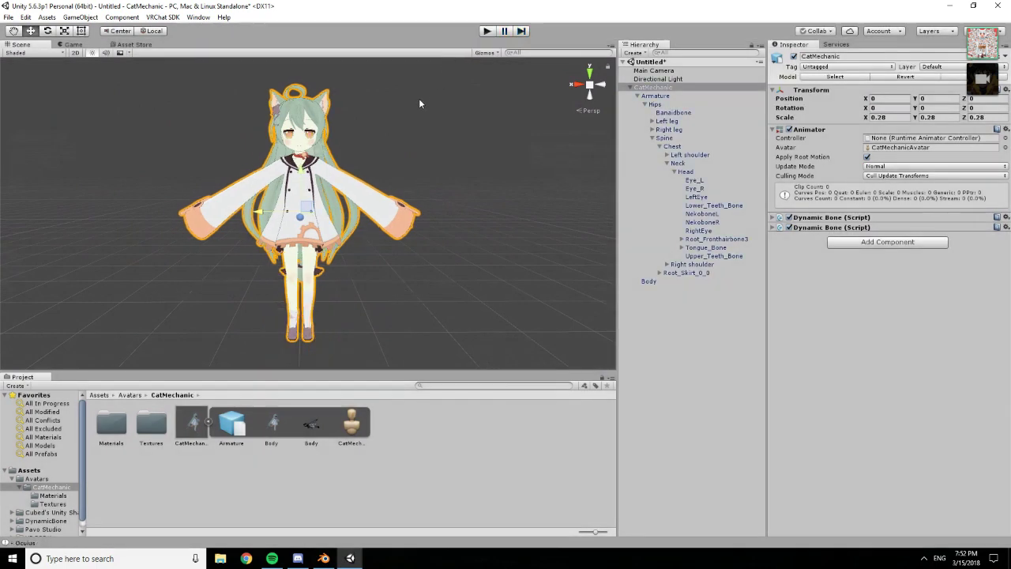
pyautogui.keyDown('alt'); pyautogui.moveTo(237, 154); pyautogui.dragTo(283, 179); pyautogui.keyUp('alt')
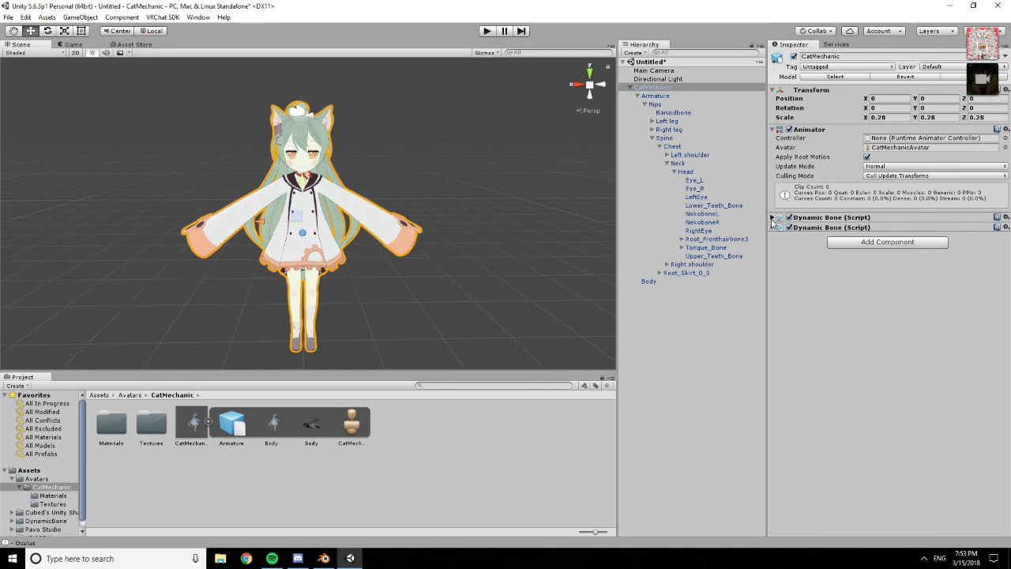
pyautogui.click(771, 220)
pyautogui.click(772, 218)
pyautogui.keyDown('alt'); pyautogui.moveTo(270, 192); pyautogui.dragTo(329, 141); pyautogui.keyUp('alt')
pyautogui.scroll(5, 386, 191)
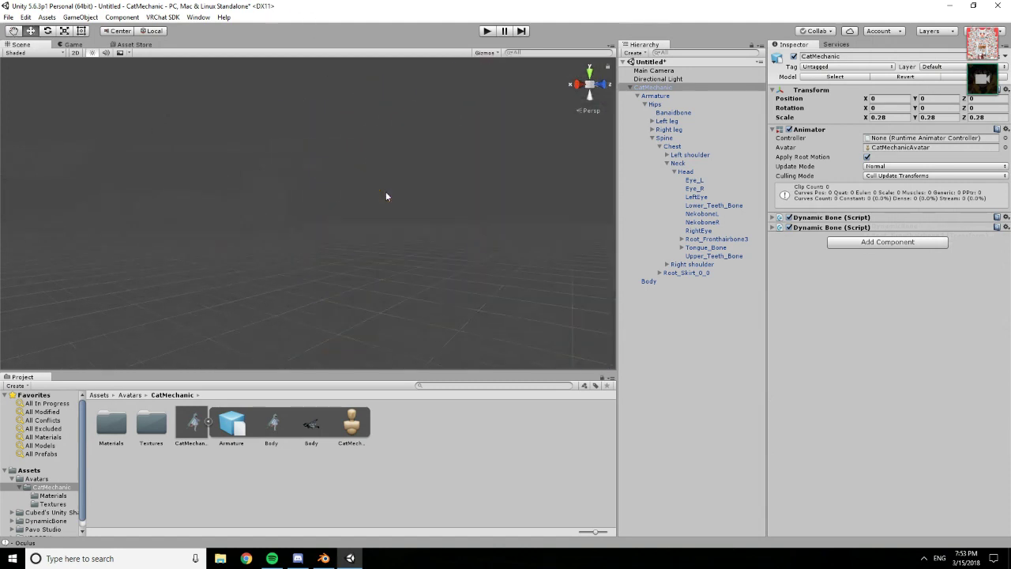
pyautogui.scroll(-2, 386, 191)
pyautogui.keyDown('alt'); pyautogui.moveTo(402, 184); pyautogui.dragTo(282, 212); pyautogui.keyUp('alt')
pyautogui.scroll(-8, 282, 212)
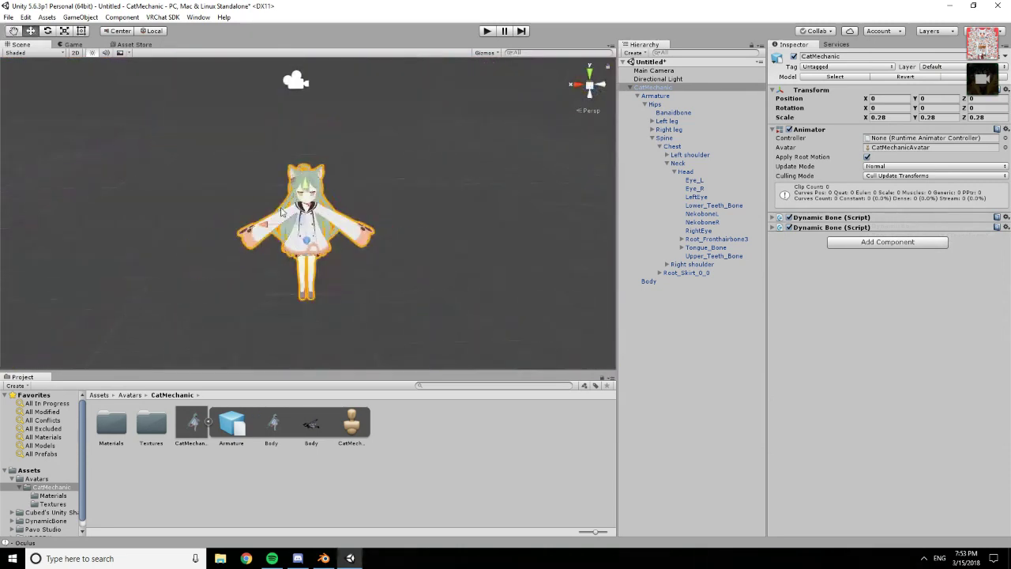
pyautogui.scroll(5, 283, 211)
pyautogui.scroll(8, 355, 212)
pyautogui.scroll(-8, 339, 208)
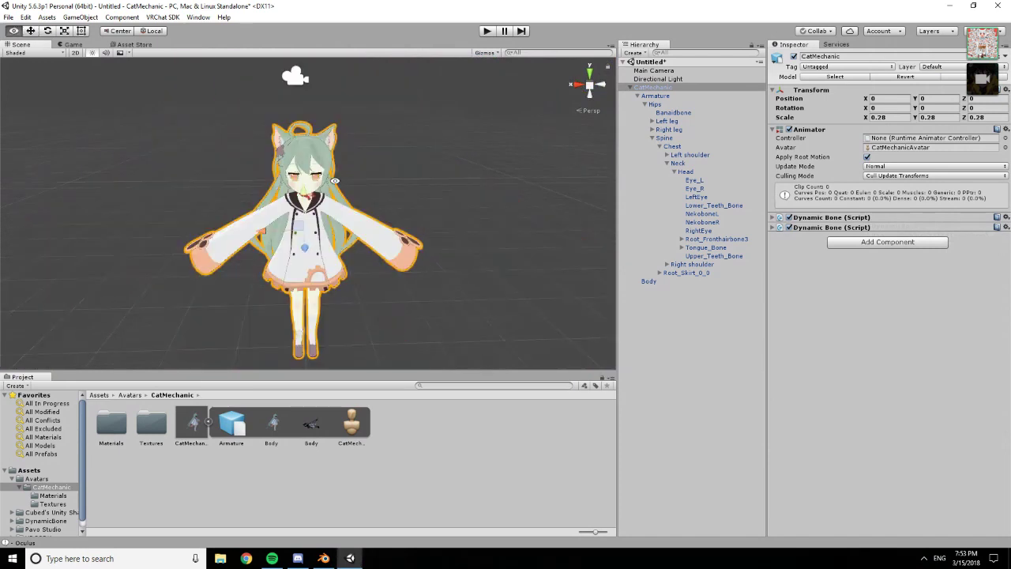
pyautogui.keyDown('alt'); pyautogui.moveTo(340, 208); pyautogui.dragTo(336, 168); pyautogui.keyUp('alt')
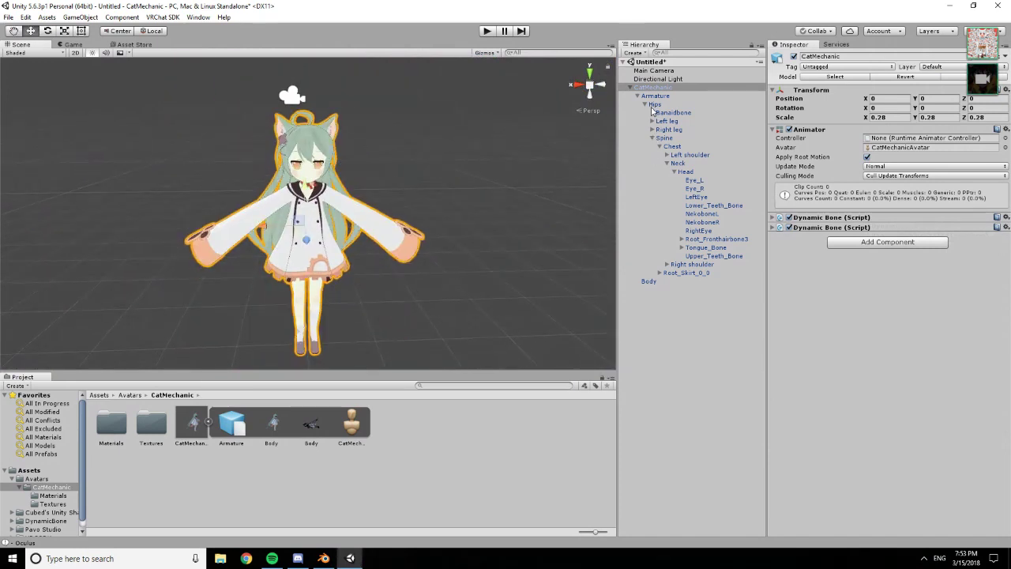
pyautogui.click(629, 86)
pyautogui.click(629, 87)
pyautogui.click(629, 87)
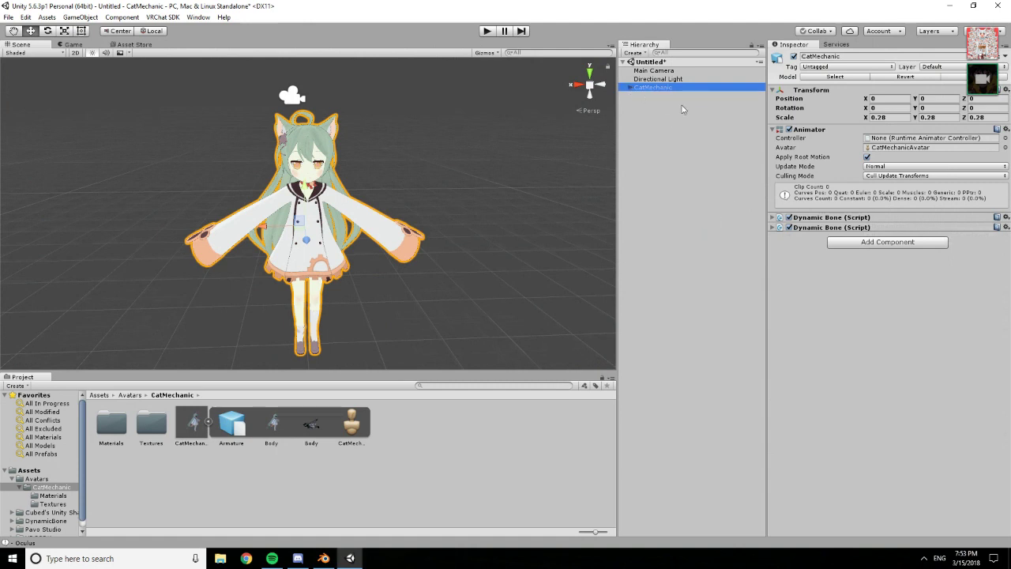
pyautogui.click(870, 242)
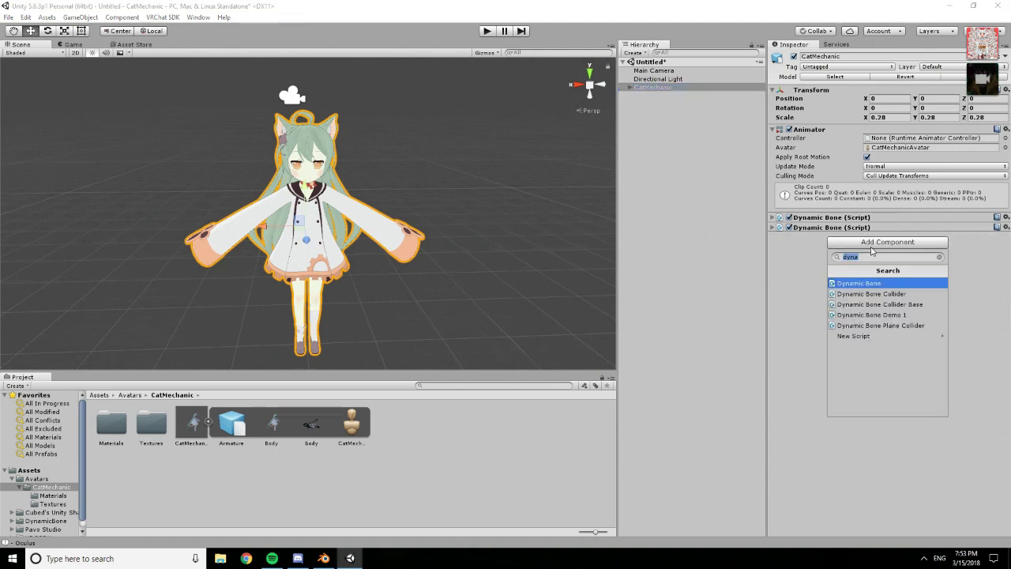
pyautogui.click(871, 247)
pyautogui.click(630, 87)
pyautogui.click(629, 87)
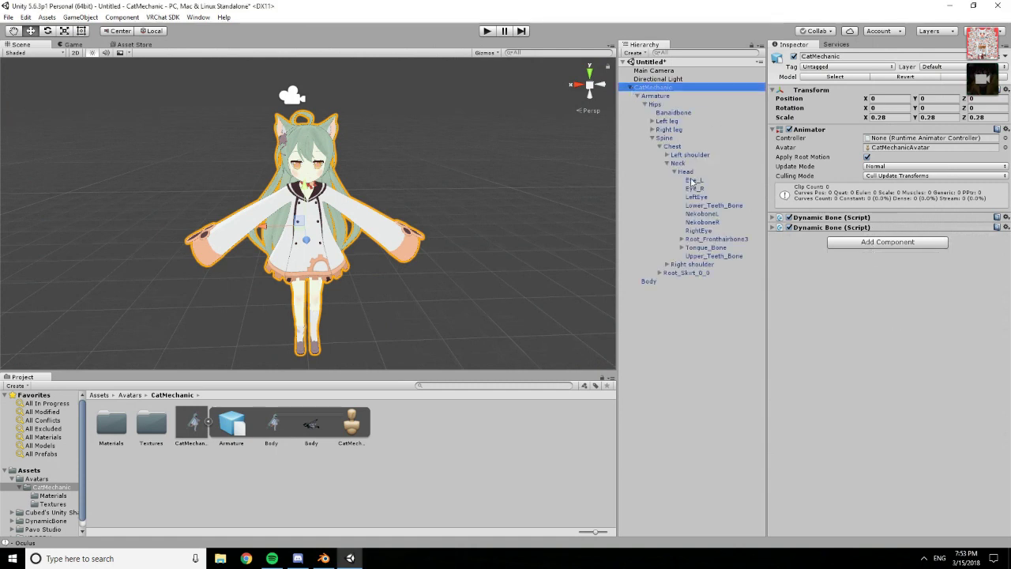
# Collapse the Head bone, expand the Left shoulder chain down to the wrist, and select the SleevesboneL bone
pyautogui.click(675, 172)
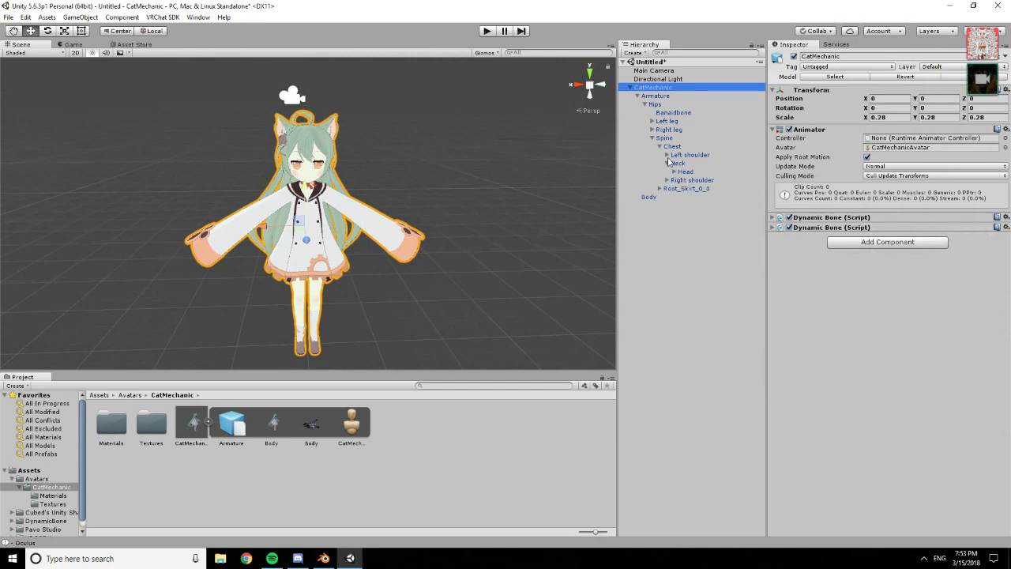
pyautogui.click(668, 155)
pyautogui.click(676, 163)
pyautogui.click(674, 163)
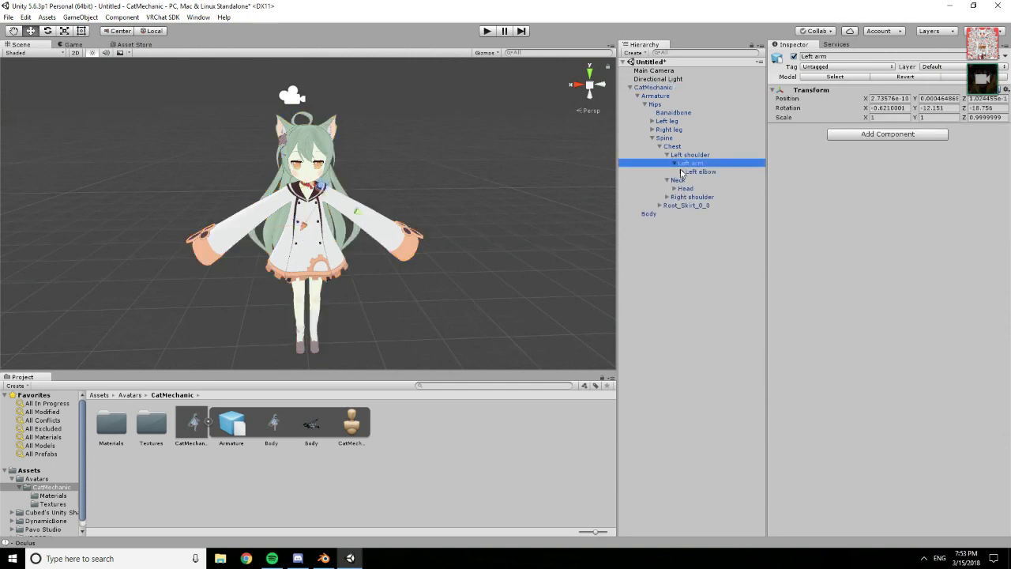
pyautogui.click(682, 172)
pyautogui.click(689, 180)
pyautogui.click(697, 188)
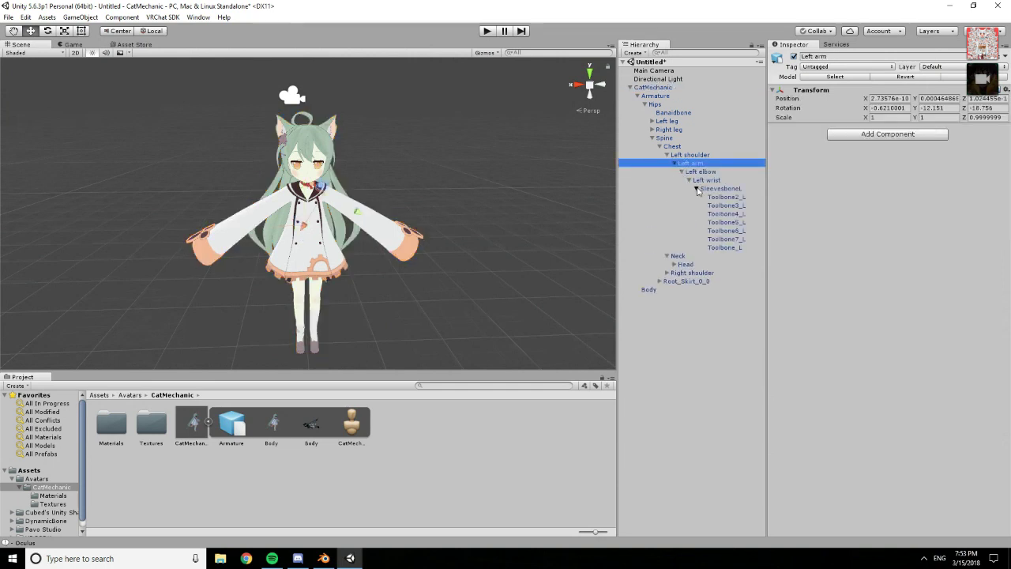
pyautogui.click(697, 189)
pyautogui.click(723, 189)
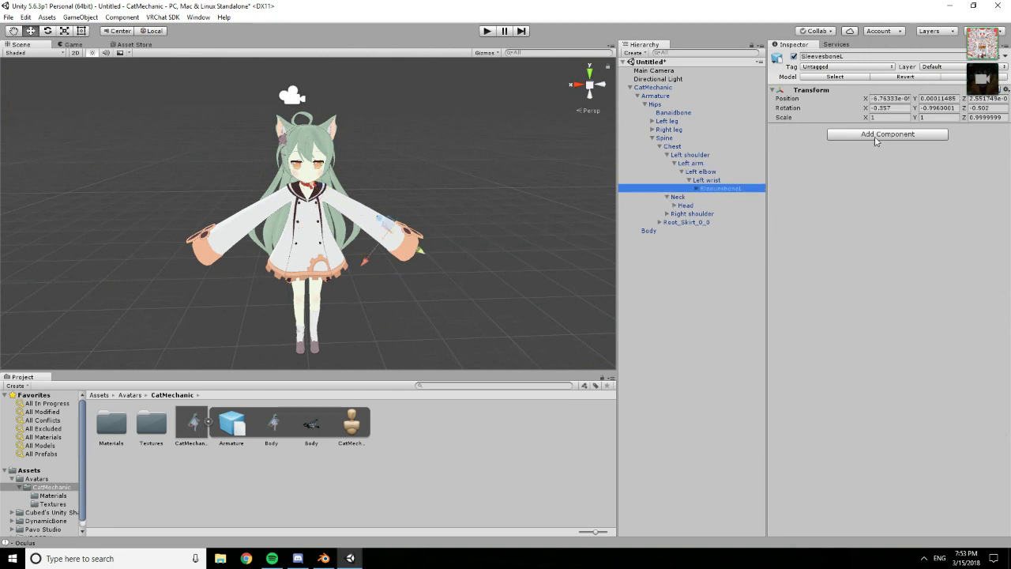
# Go through the tool bones under SleevesboneL, checking each one's location inside the left sleeve, and select Toolbone7_L
pyautogui.click(697, 189)
pyautogui.click(723, 213)
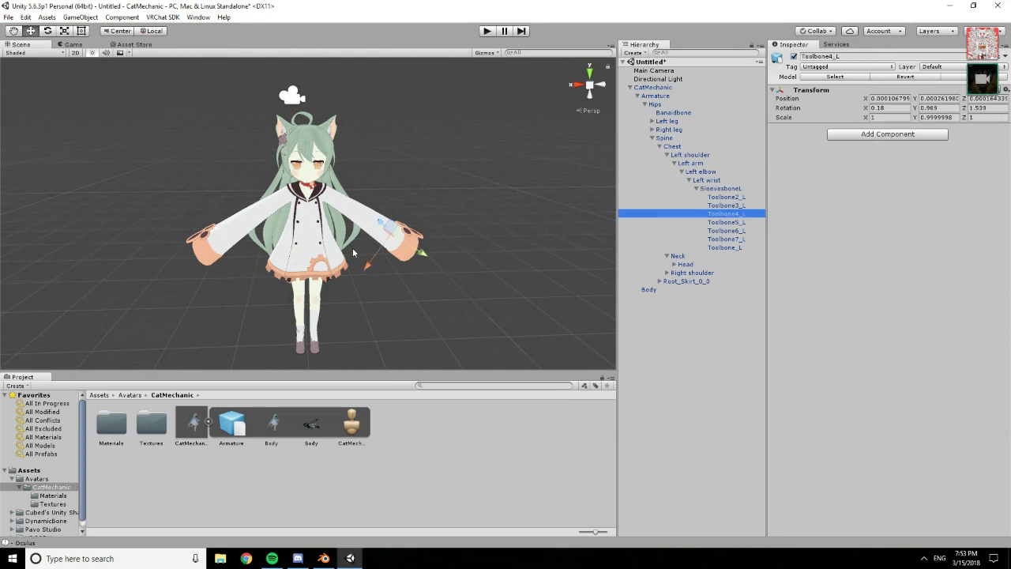
pyautogui.scroll(10, 448, 258)
pyautogui.keyDown('alt'); pyautogui.moveTo(470, 240); pyautogui.dragTo(339, 196); pyautogui.keyUp('alt')
pyautogui.click(715, 223)
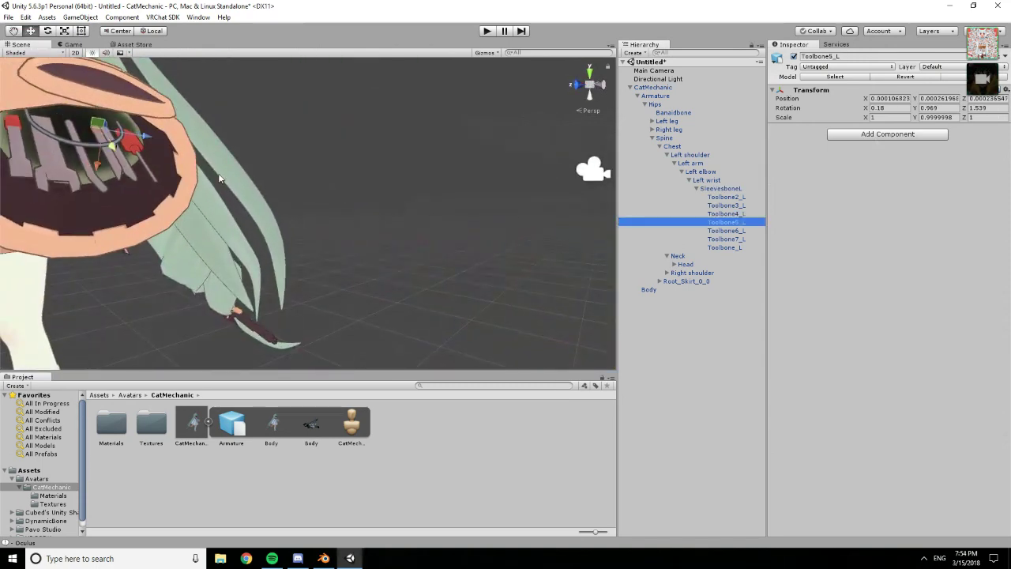
pyautogui.keyDown('alt'); pyautogui.moveTo(369, 195); pyautogui.dragTo(294, 186); pyautogui.keyUp('alt')
pyautogui.click(720, 232)
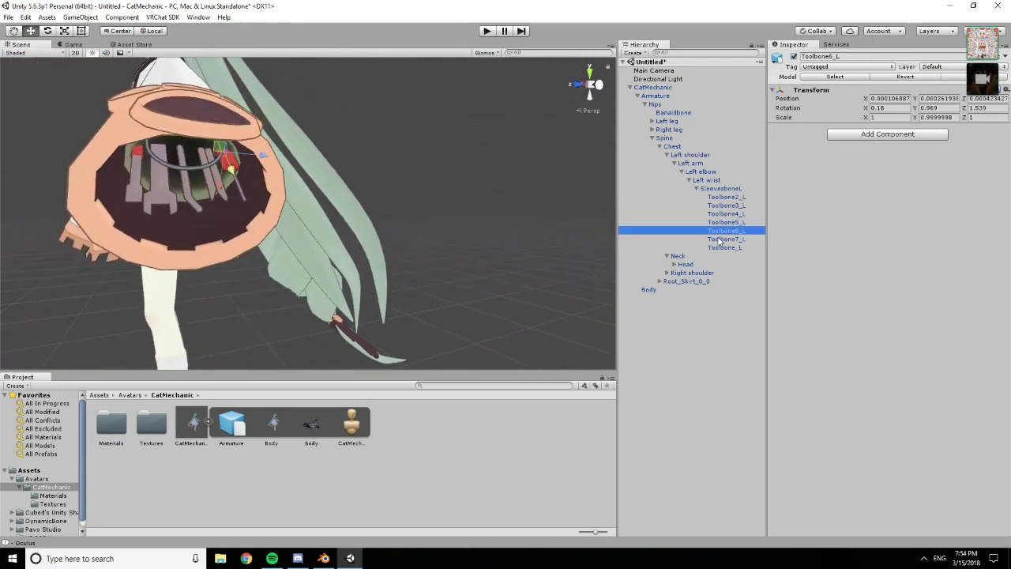
pyautogui.press('Down')
pyautogui.moveTo(395, 207)
pyautogui.keyDown('alt'); pyautogui.mouseDown()
pyautogui.moveTo(439, 211)
pyautogui.moveTo(332, 207)
pyautogui.moveTo(403, 215)
pyautogui.mouseUp(); pyautogui.keyUp('alt')
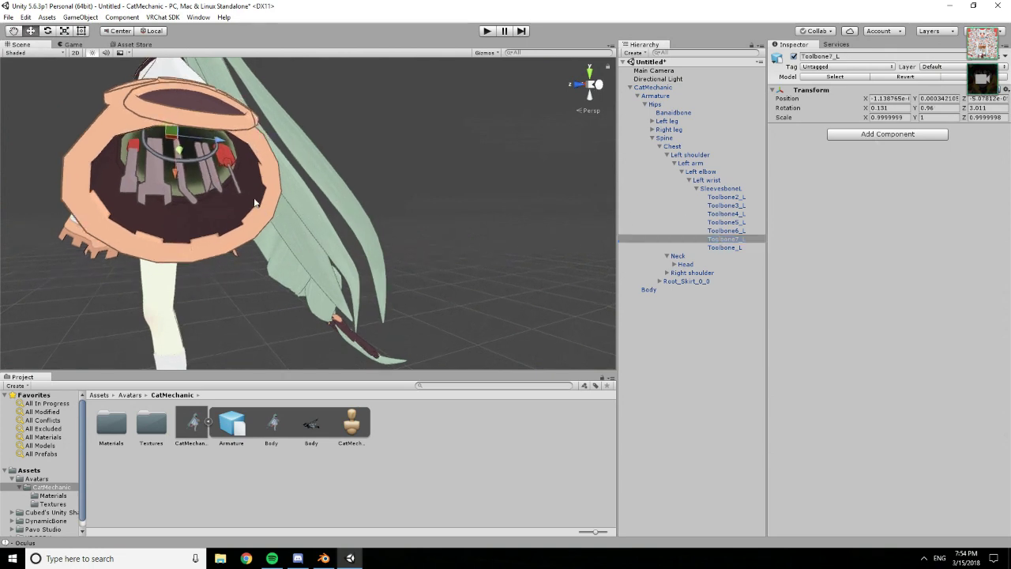
pyautogui.keyDown('alt'); pyautogui.moveTo(254, 203); pyautogui.dragTo(249, 172); pyautogui.keyUp('alt')
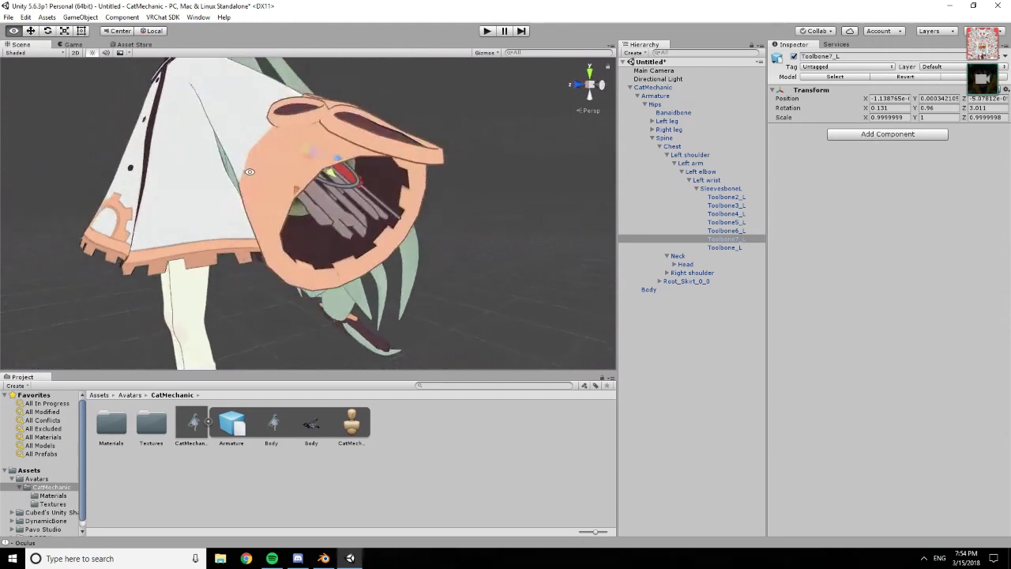
# Add a Dynamic Bone Collider component to Toolbone7_L and view its extent around the whole avatar
pyautogui.click(877, 135)
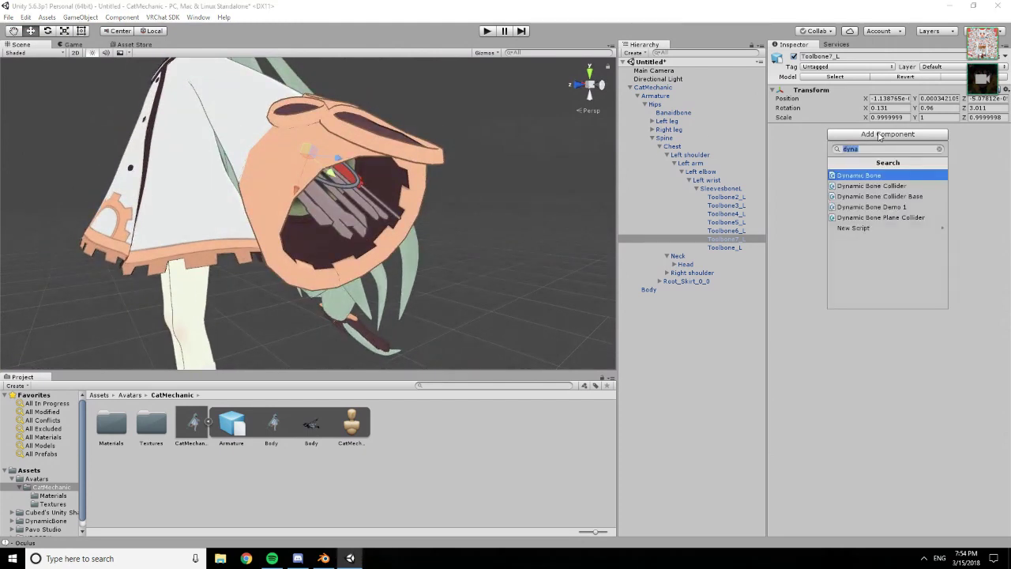
pyautogui.click(880, 185)
pyautogui.scroll(-8, 466, 188)
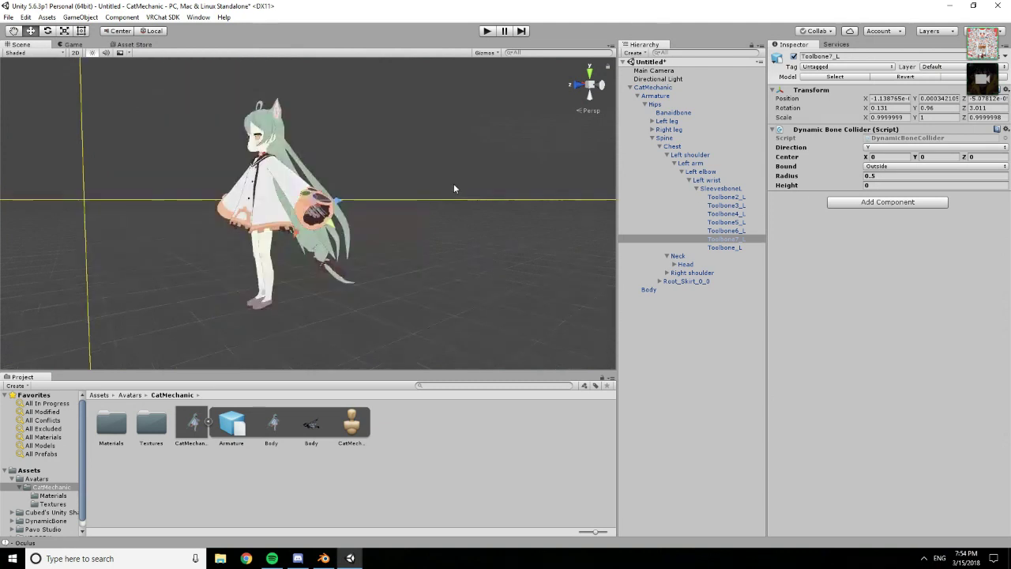
pyautogui.keyDown('alt'); pyautogui.moveTo(337, 161); pyautogui.dragTo(430, 185); pyautogui.keyUp('alt')
pyautogui.scroll(3, 451, 181)
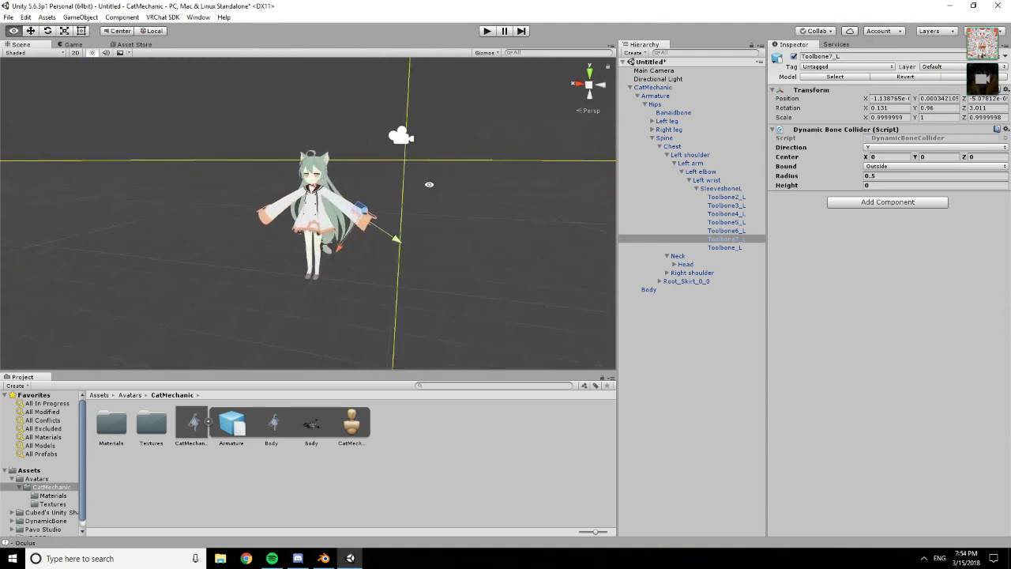
# Set the collider's radius to 0.0008, inspect its fit around the left sleeve, and enlarge the radius to 0.001
pyautogui.click(880, 177)
pyautogui.press('BackSpace')
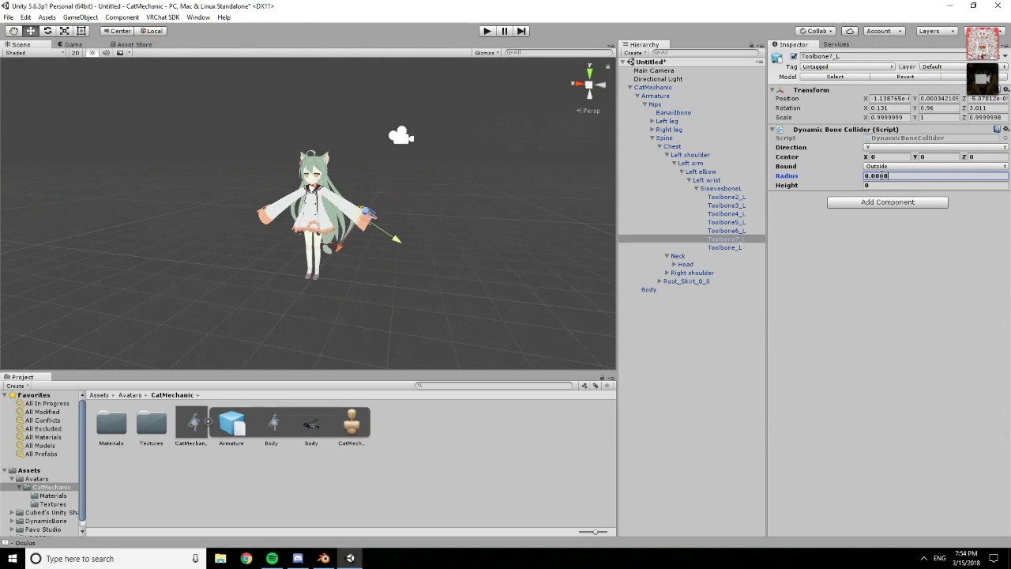
pyautogui.keyDown('alt'); pyautogui.moveTo(354, 333); pyautogui.dragTo(295, 317); pyautogui.keyUp('alt')
pyautogui.scroll(10, 365, 233)
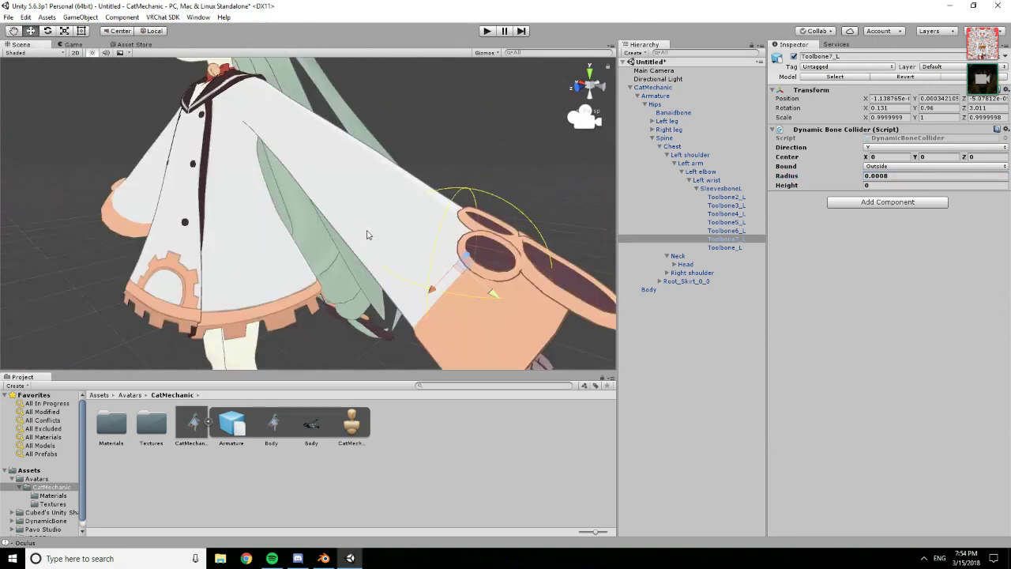
pyautogui.moveTo(366, 235)
pyautogui.keyDown('alt'); pyautogui.mouseDown()
pyautogui.moveTo(336, 212)
pyautogui.moveTo(338, 243)
pyautogui.moveTo(370, 249)
pyautogui.mouseUp(); pyautogui.keyUp('alt')
pyautogui.click(907, 177)
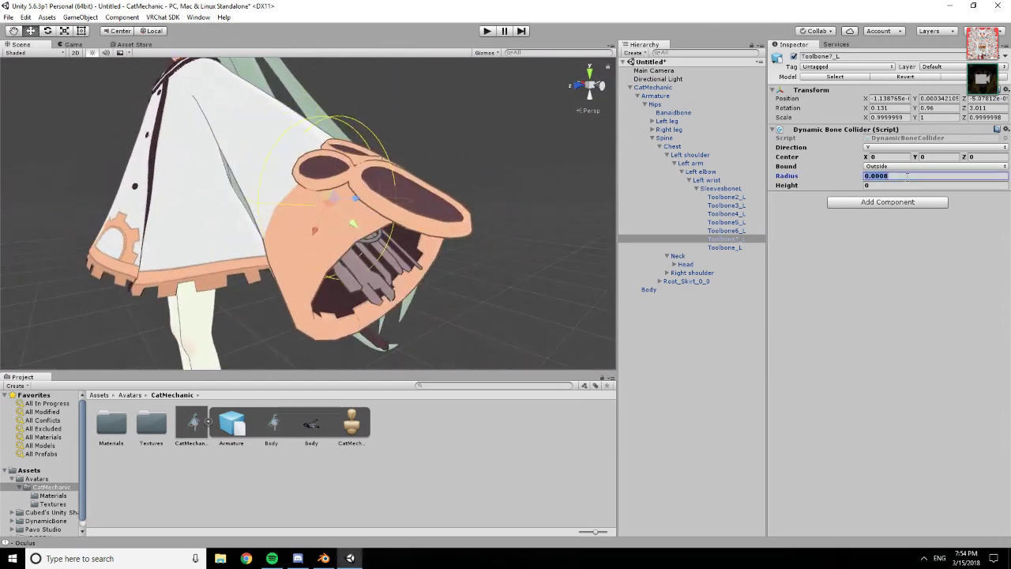
pyautogui.write('0.001')
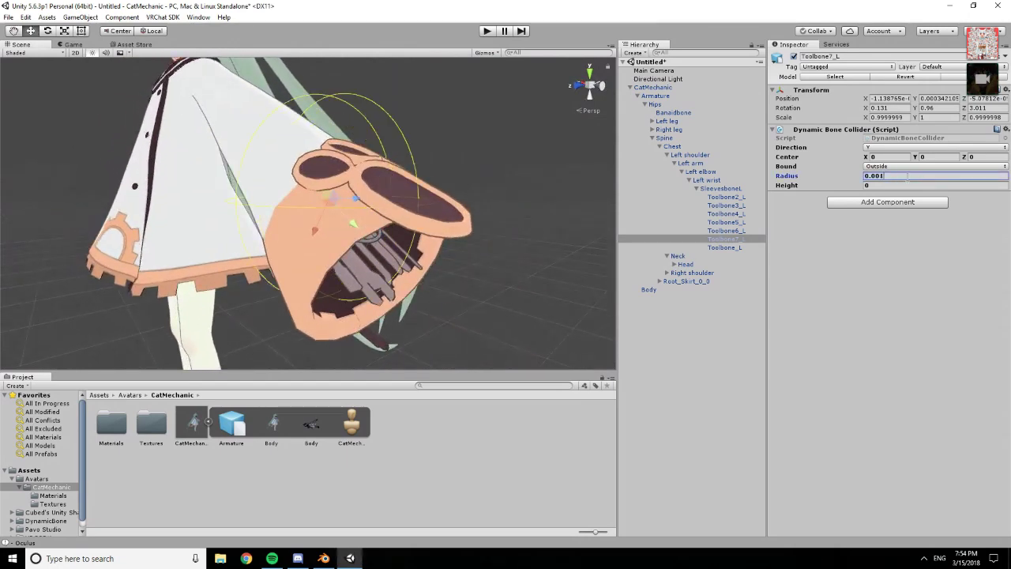
# Launch a second Unity instance from the desktop and open the SnowModel project
pyautogui.keyDown('alt'); pyautogui.moveTo(430, 247); pyautogui.dragTo(529, 247); pyautogui.keyUp('alt')
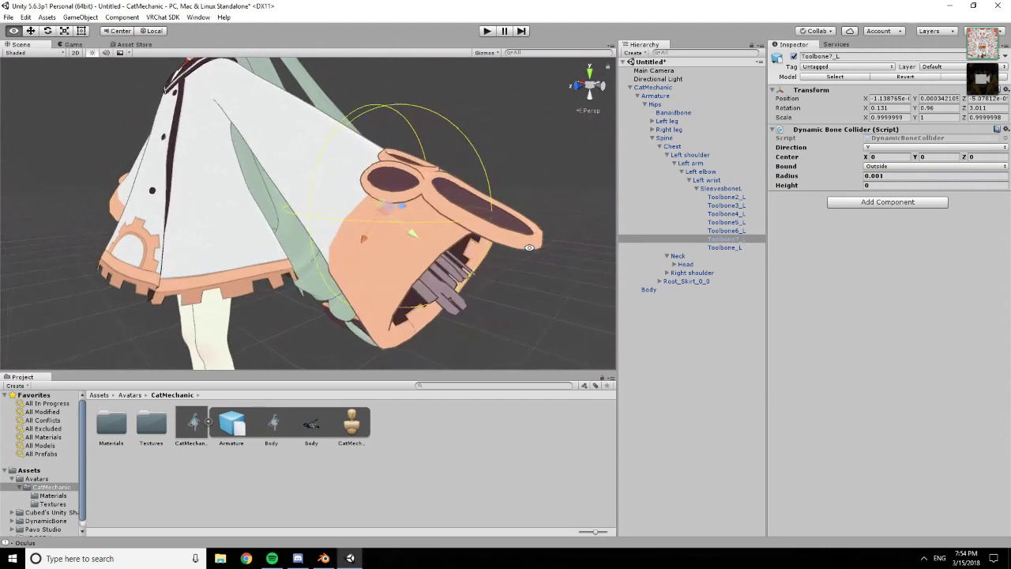
pyautogui.click(353, 559)
pyautogui.doubleClick(65, 105)
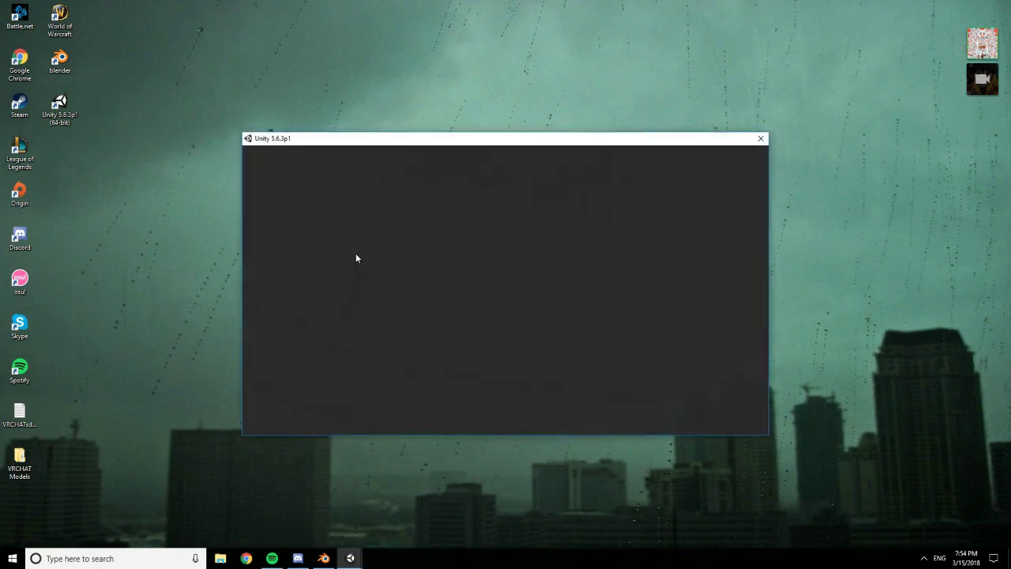
pyautogui.click(409, 260)
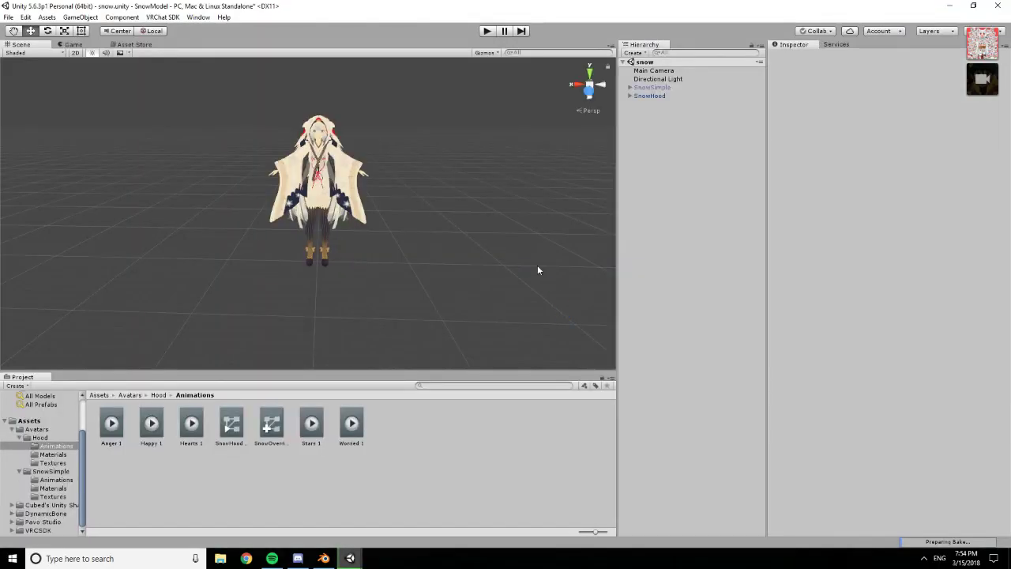
# Deactivate the SnowHood avatar, activate SnowSimple, and inspect the colliders around its hands
pyautogui.click(711, 96)
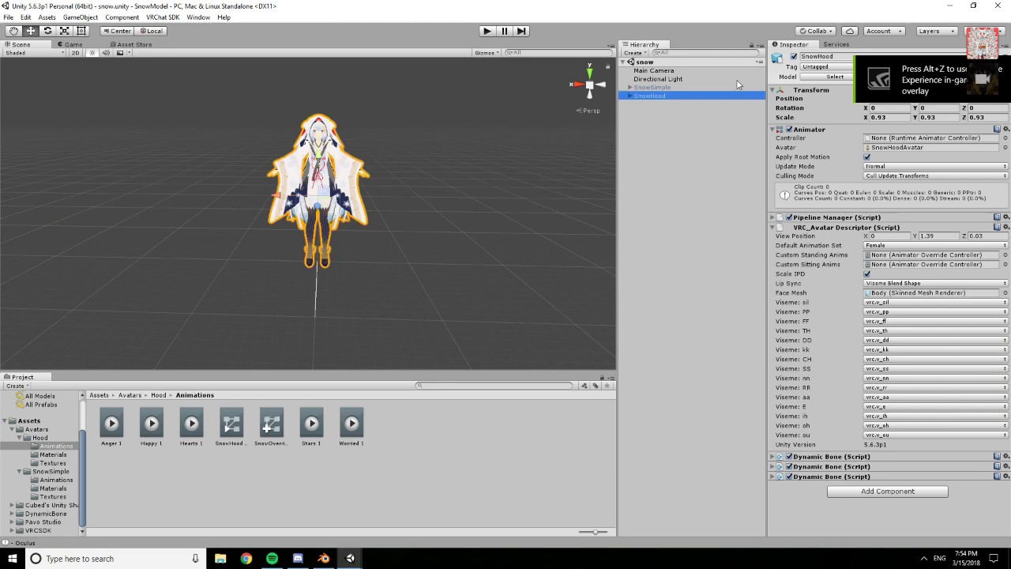
pyautogui.click(793, 57)
pyautogui.click(688, 87)
pyautogui.click(793, 57)
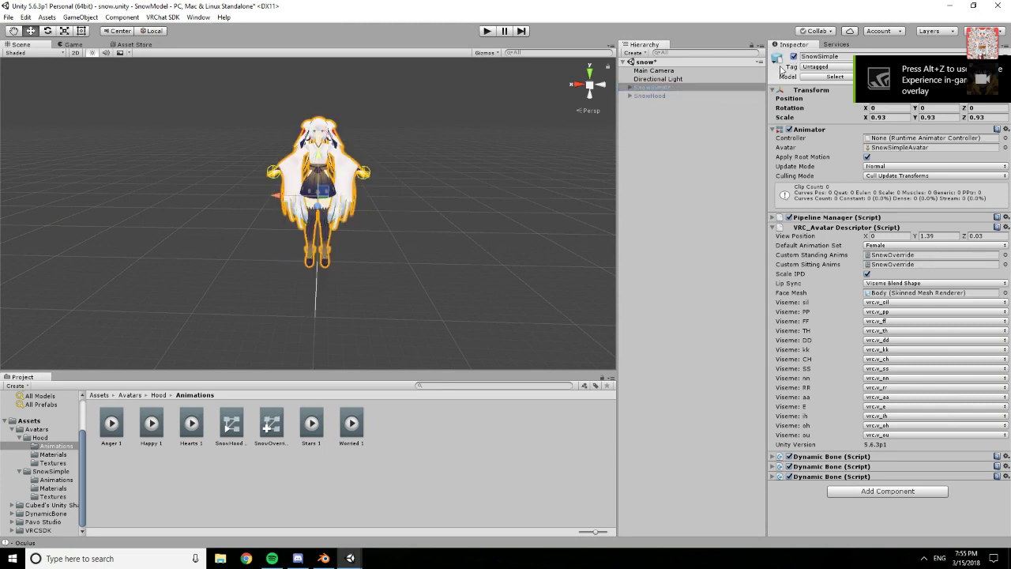
pyautogui.scroll(5, 433, 120)
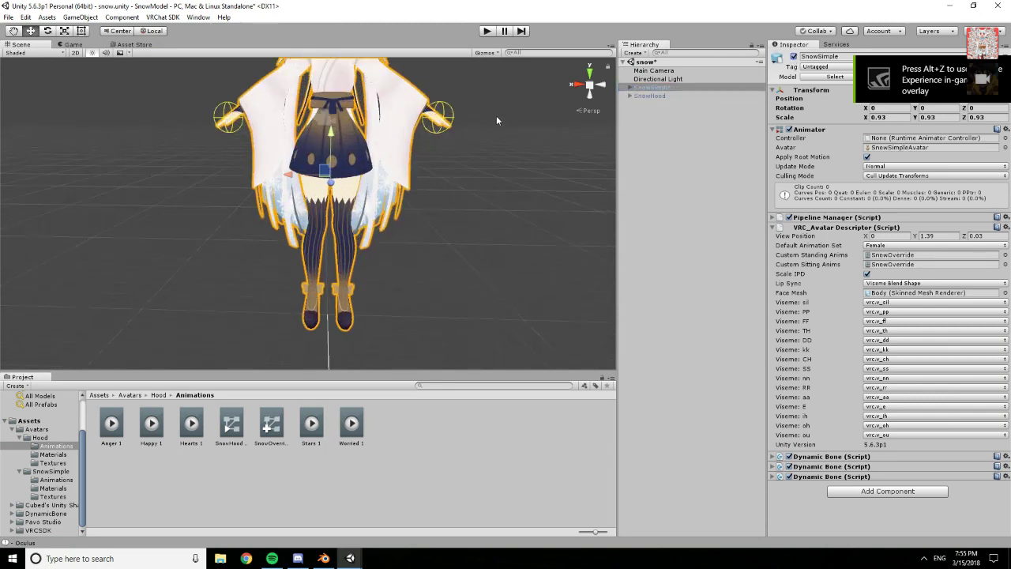
pyautogui.keyDown('alt'); pyautogui.moveTo(496, 115); pyautogui.dragTo(481, 156); pyautogui.keyUp('alt')
pyautogui.scroll(5, 437, 143)
pyautogui.scroll(-2, 436, 152)
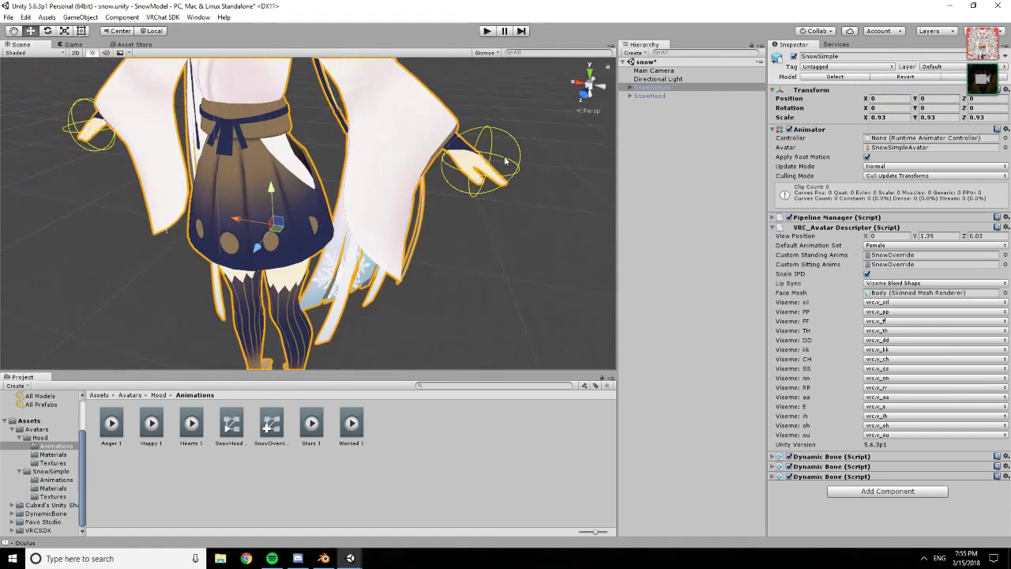
pyautogui.keyDown('alt'); pyautogui.moveTo(537, 157); pyautogui.dragTo(473, 179); pyautogui.keyUp('alt')
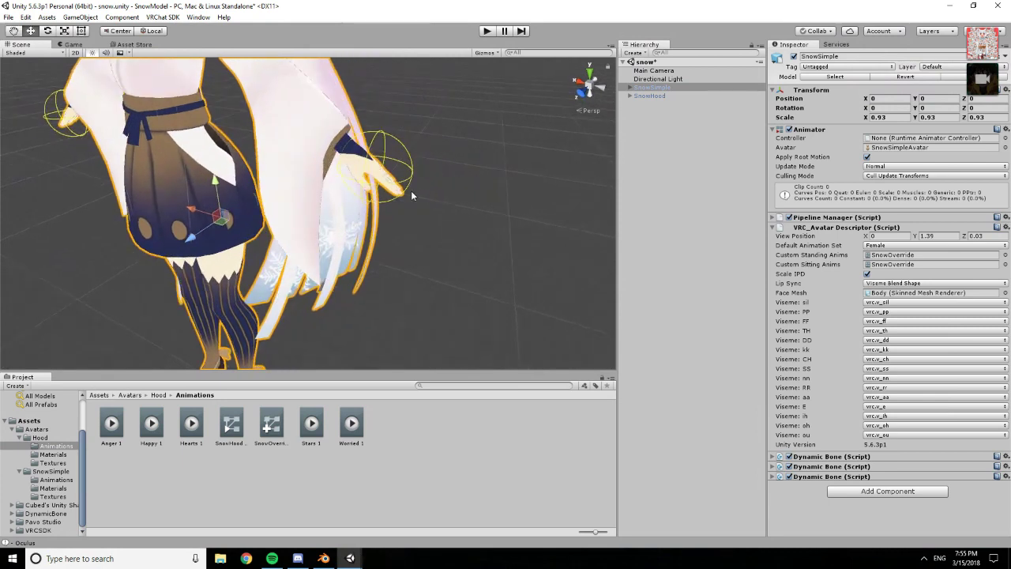
# Expand SnowSimple's armature through the spine, chest and left arm to the left wrist, and select the MiddleFinger1_L bone
pyautogui.click(630, 87)
pyautogui.click(637, 96)
pyautogui.click(642, 106)
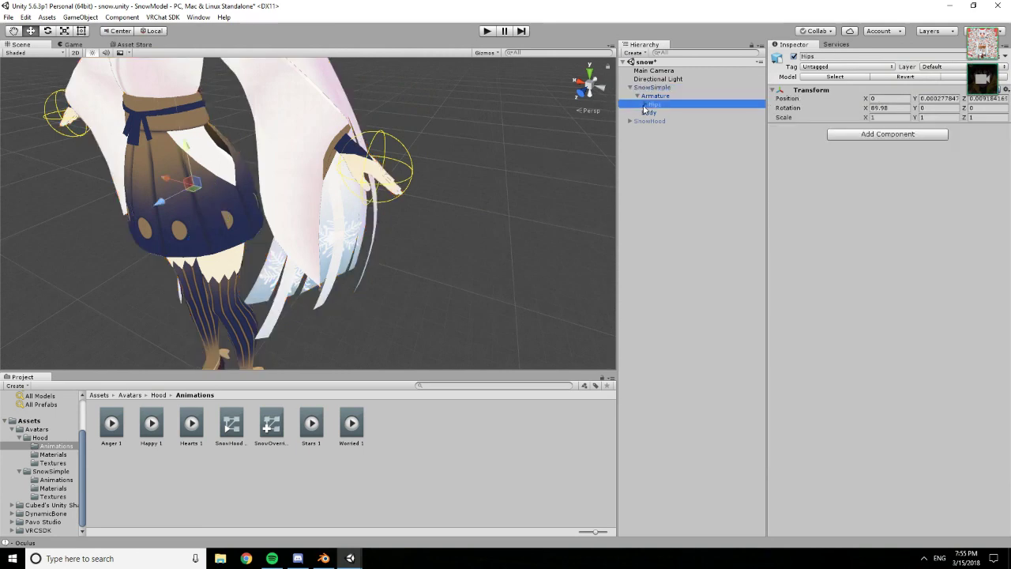
pyautogui.click(645, 104)
pyautogui.click(652, 138)
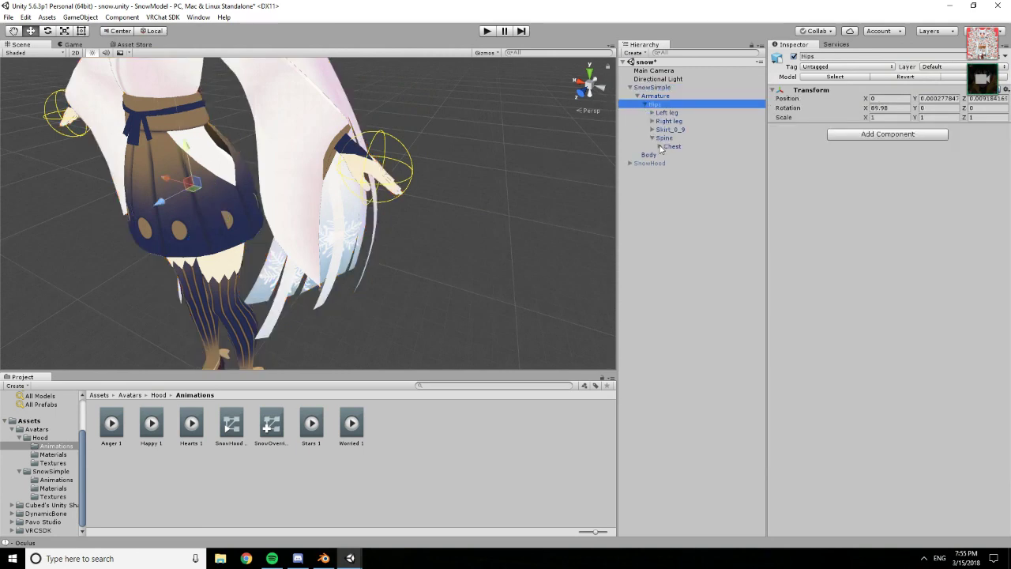
pyautogui.click(660, 147)
pyautogui.click(667, 163)
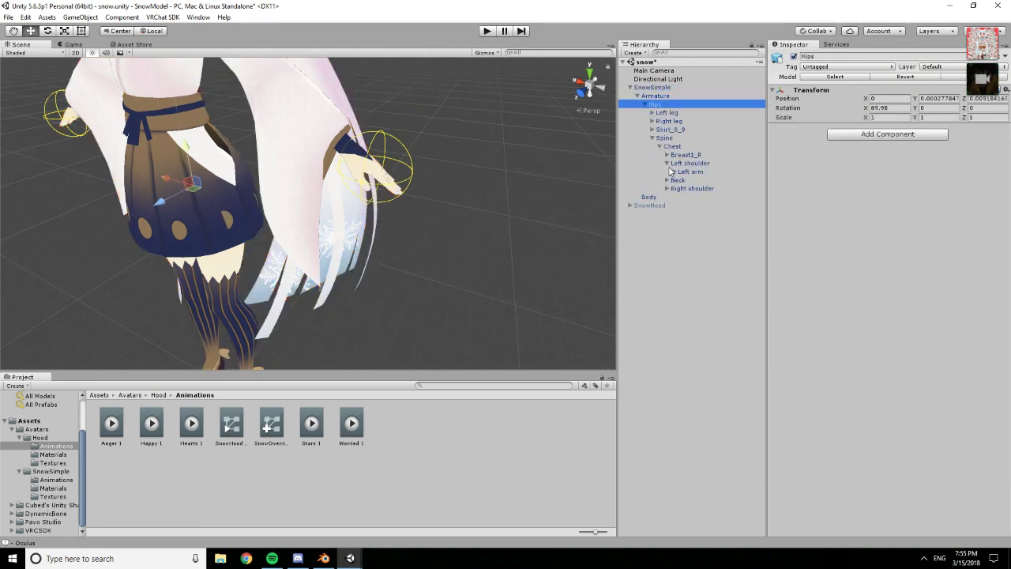
pyautogui.click(674, 171)
pyautogui.click(681, 180)
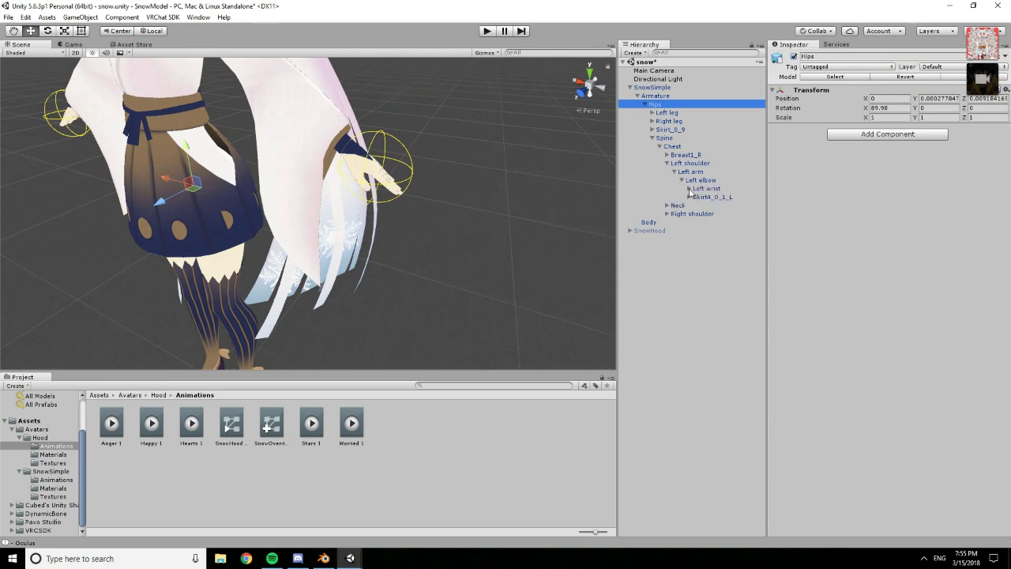
pyautogui.click(692, 189)
pyautogui.click(690, 190)
pyautogui.click(720, 215)
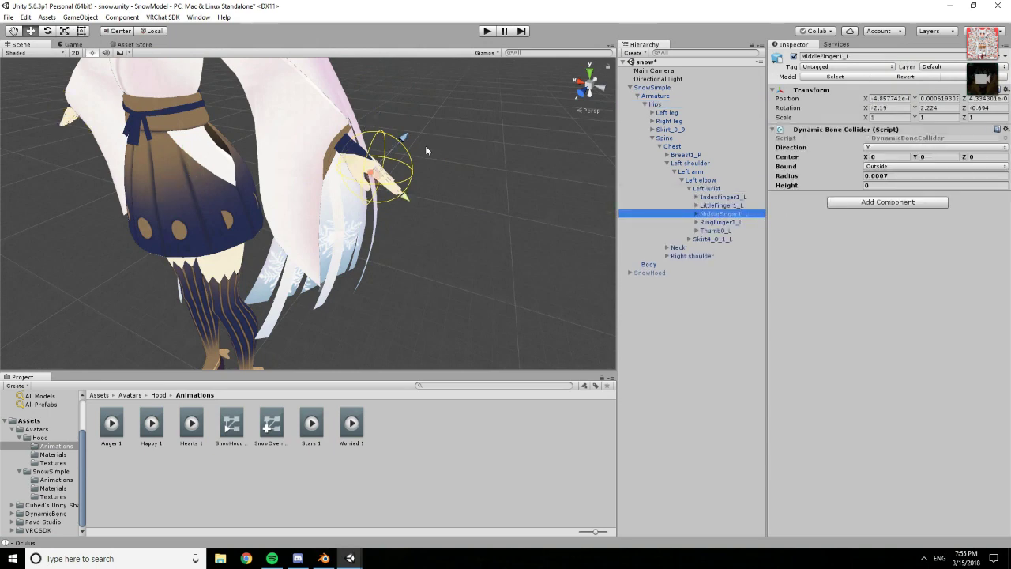
# Set the MiddleFinger1_L collider's radius to 0.0009, inspect its fit around the left hand, and reduce the radius to 0.0008
pyautogui.scroll(5, 426, 150)
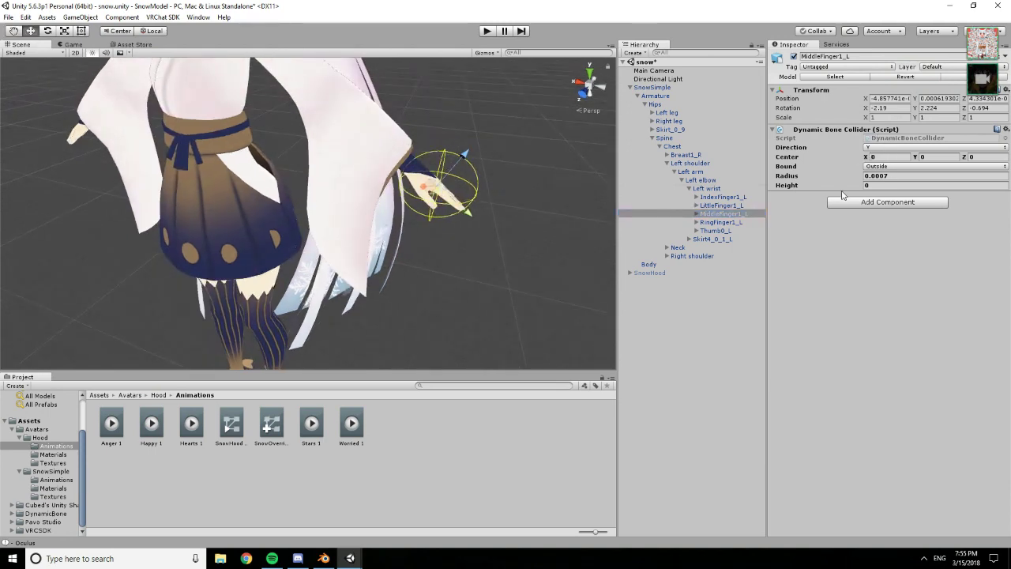
pyautogui.click(895, 175)
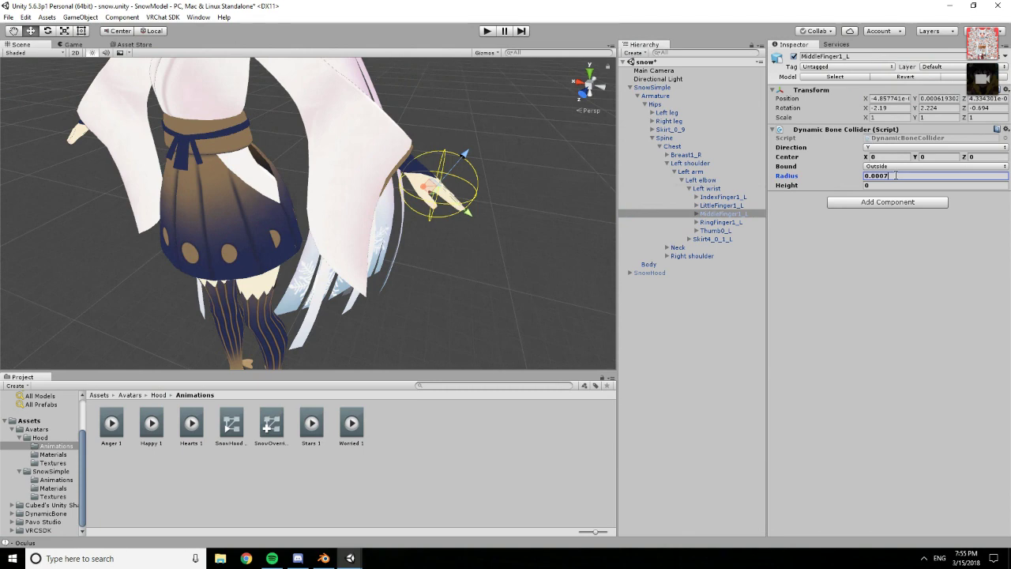
pyautogui.write('0.0009')
pyautogui.keyDown('alt'); pyautogui.moveTo(483, 191); pyautogui.dragTo(453, 148); pyautogui.keyUp('alt')
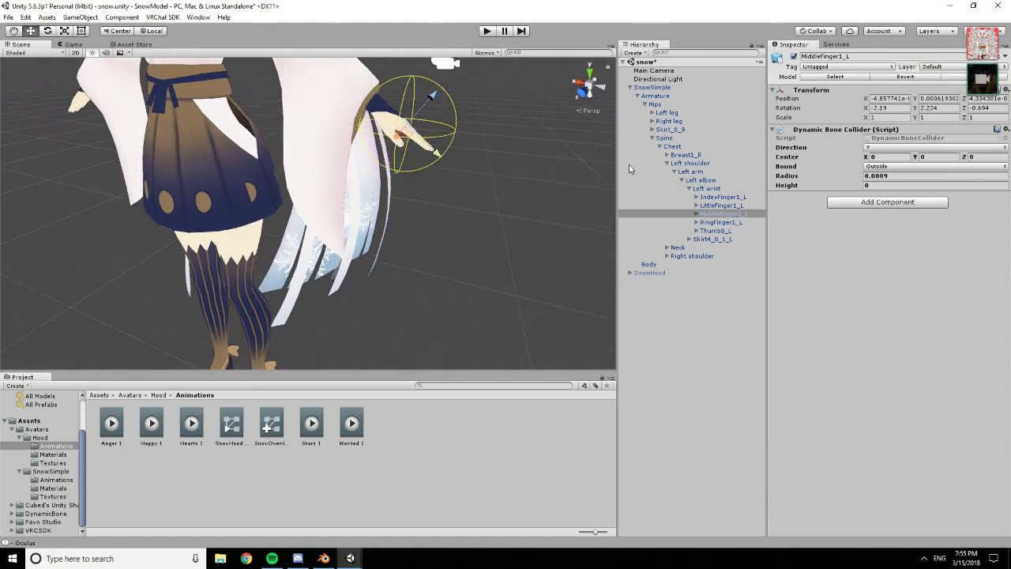
pyautogui.click(898, 175)
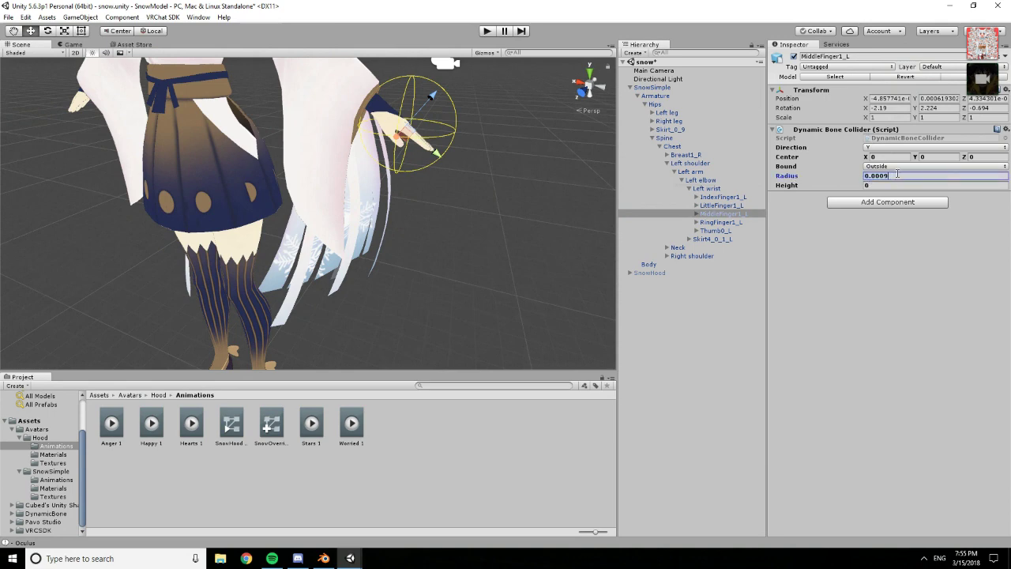
pyautogui.write('0.0008')
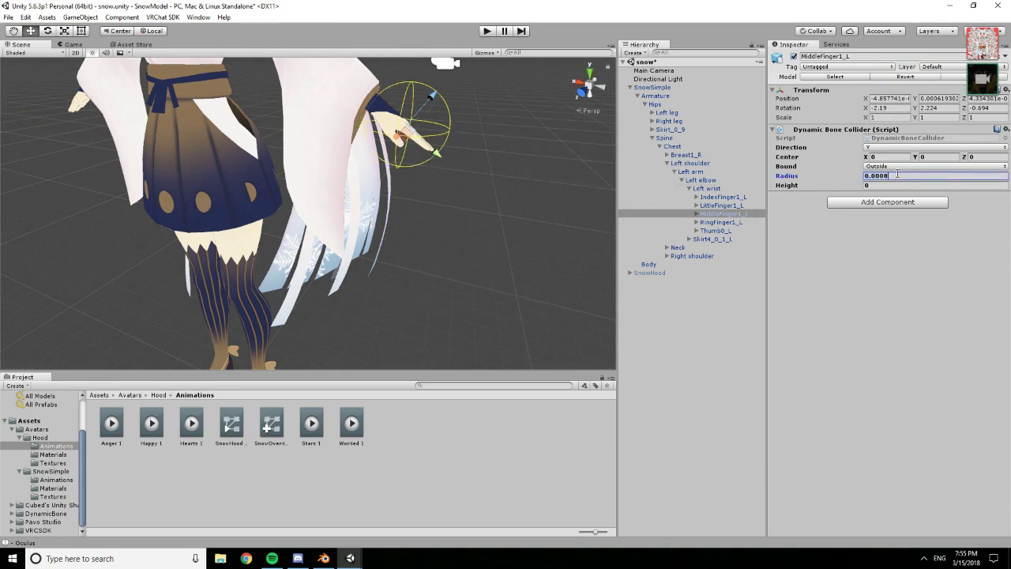
# Set the Dynamic Bone Collider radius on the left middle finger bone to 0.0007
pyautogui.press('BackSpace')
pyautogui.write('6')
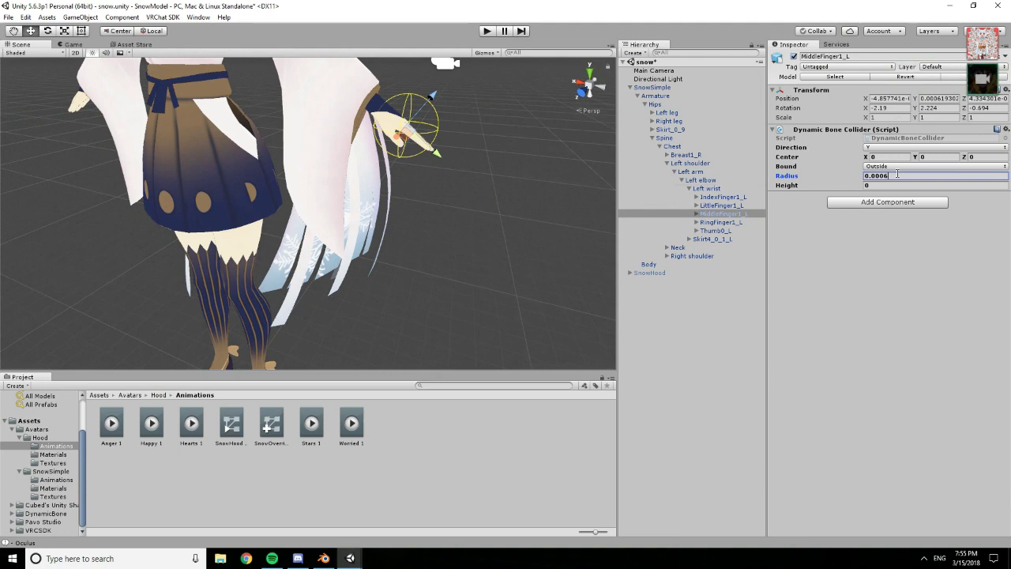
pyautogui.press('BackSpace')
pyautogui.write('7')
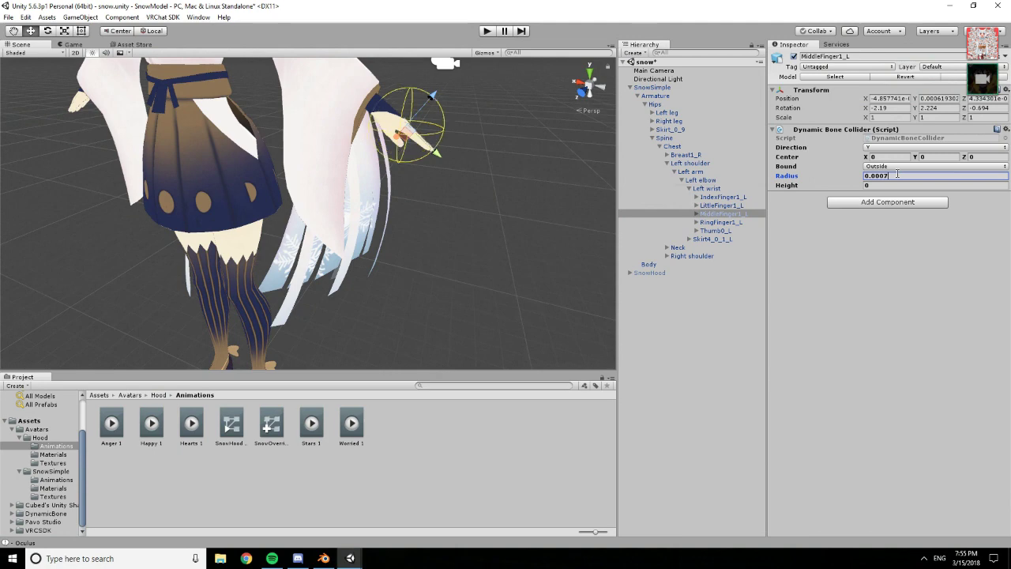
pyautogui.keyDown('alt'); pyautogui.moveTo(373, 138); pyautogui.dragTo(432, 123); pyautogui.keyUp('alt')
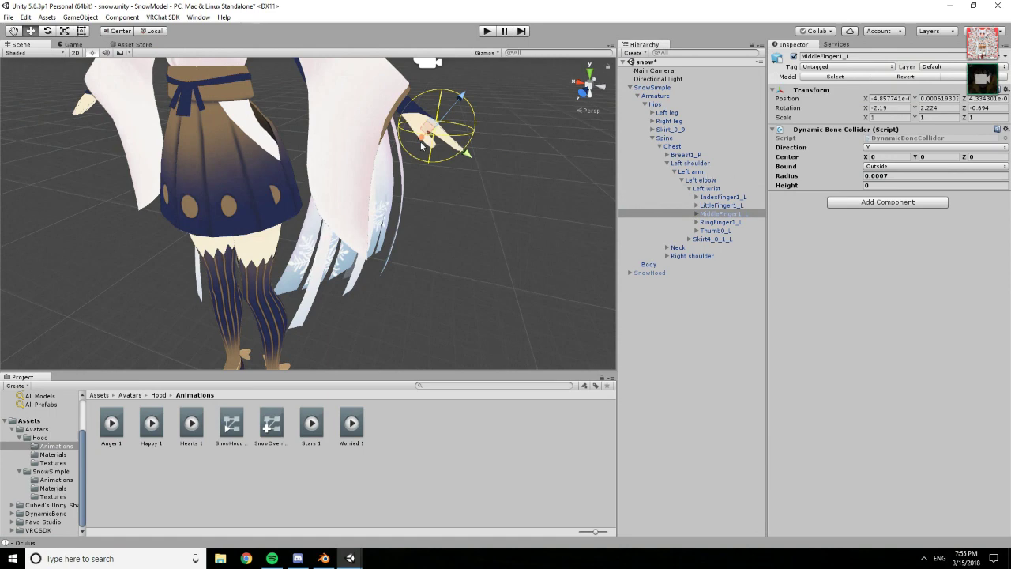
pyautogui.scroll(-8, 421, 147)
pyautogui.keyDown('alt'); pyautogui.moveTo(302, 125); pyautogui.dragTo(356, 159); pyautogui.keyUp('alt')
pyautogui.scroll(-3, 355, 159)
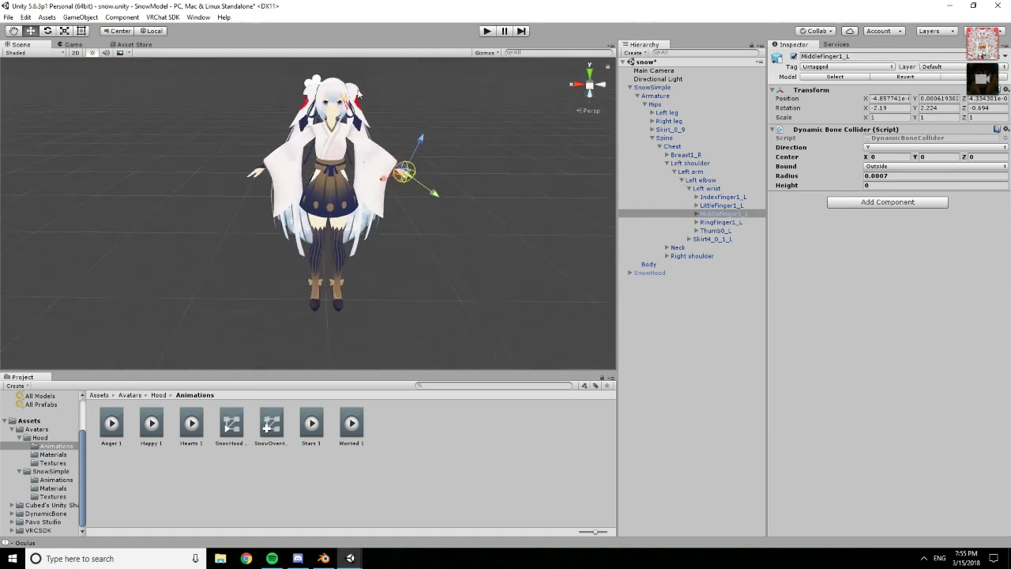
# Close the SnowModel project without saving the changes to the snow scene
pyautogui.click(999, 5)
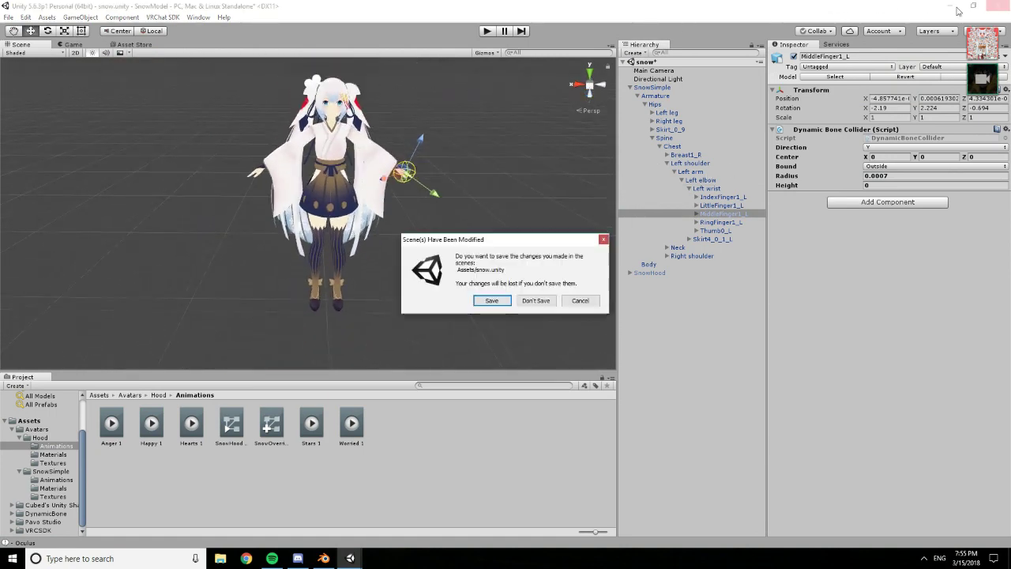
pyautogui.click(524, 306)
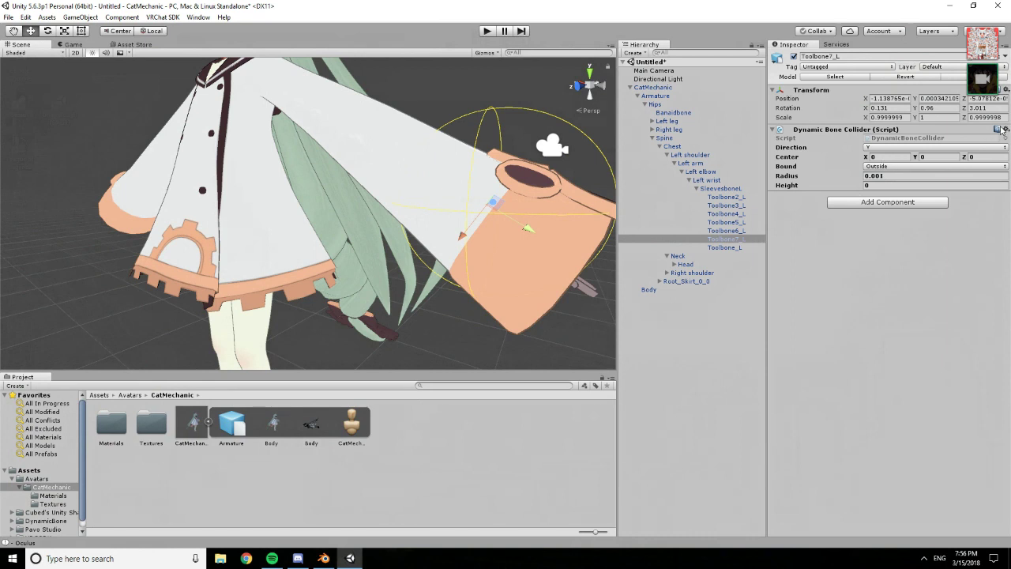
# Remove the Dynamic Bone Collider component from Toolbone7_L in the CatMechanic armature
pyautogui.click(1006, 128)
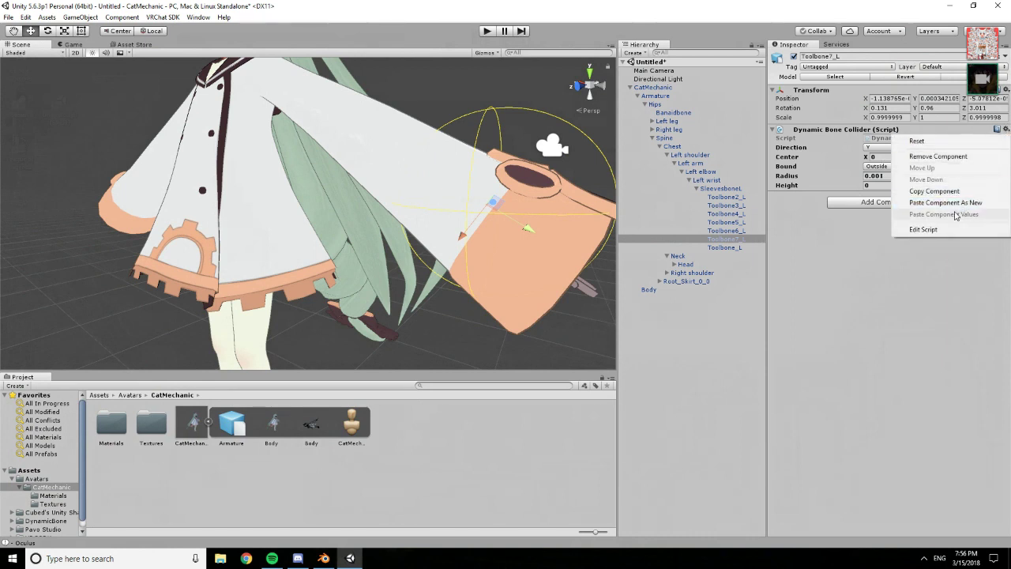
pyautogui.click(934, 158)
pyautogui.scroll(-8, 446, 225)
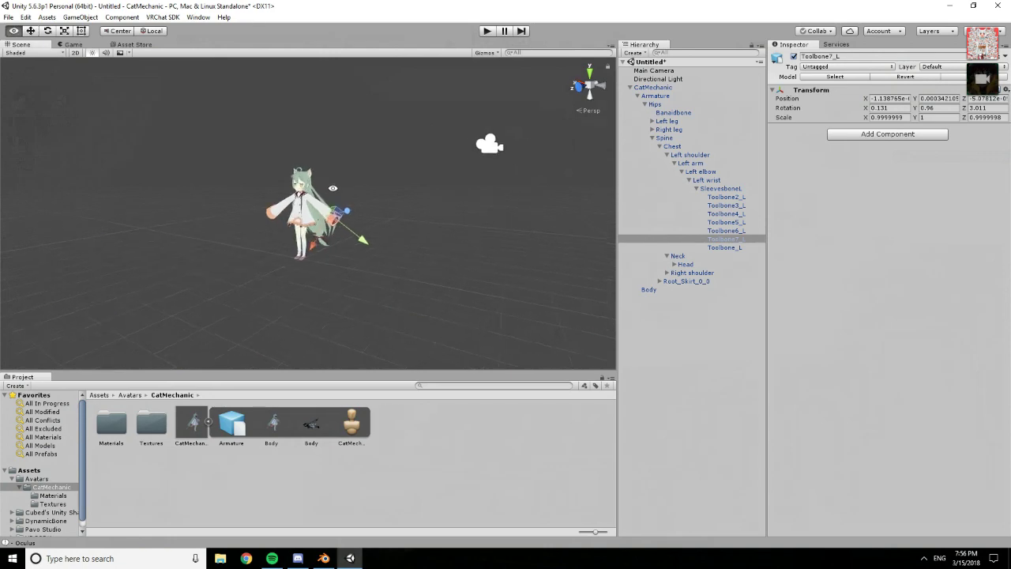
pyautogui.keyDown('alt'); pyautogui.moveTo(332, 188); pyautogui.dragTo(460, 188); pyautogui.keyUp('alt')
pyautogui.scroll(6, 339, 190)
# Add a VRC_Avatar Descriptor component to the root CatMechanic object
pyautogui.click(634, 91)
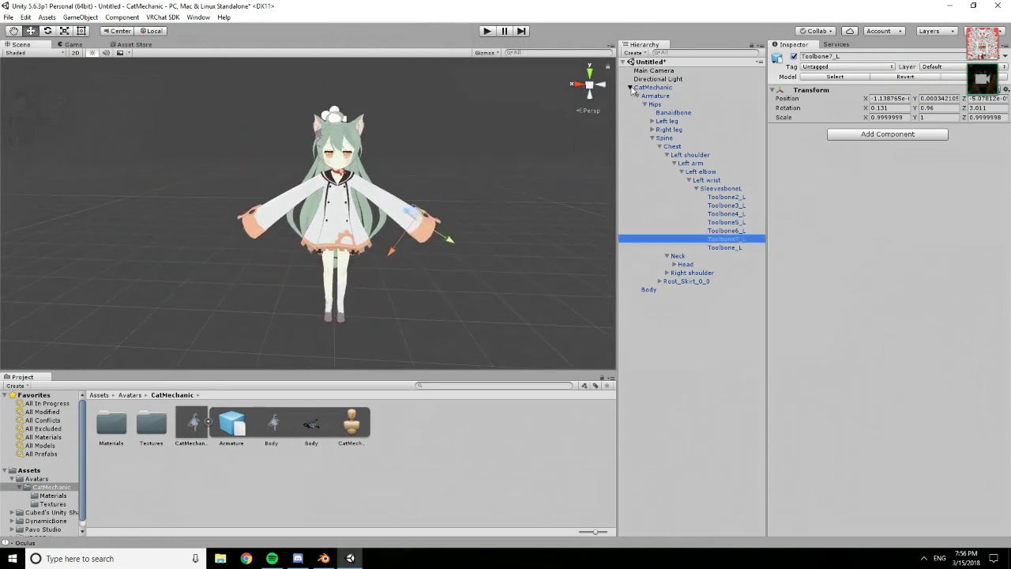
pyautogui.click(633, 88)
pyautogui.click(851, 242)
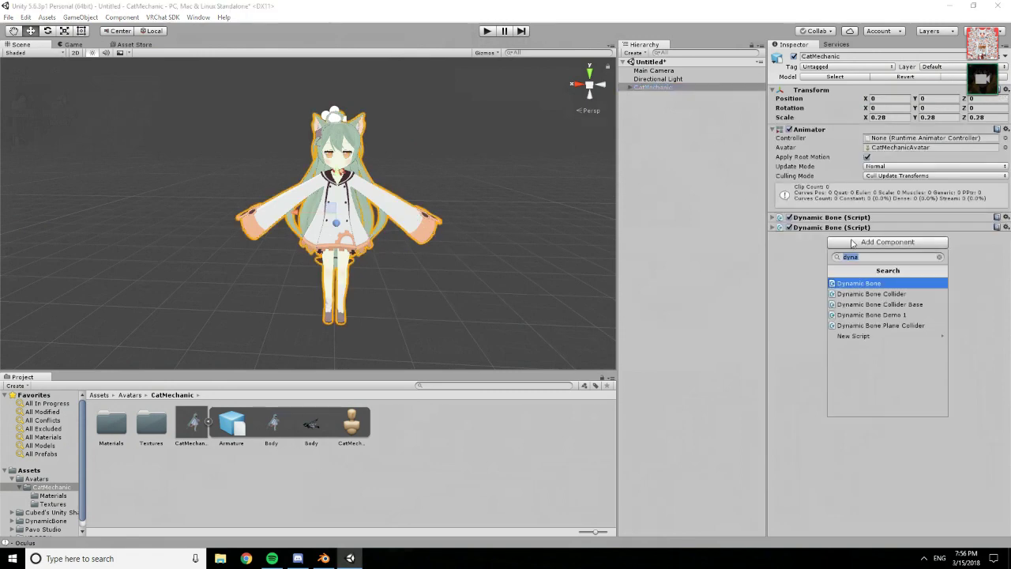
pyautogui.write('ava')
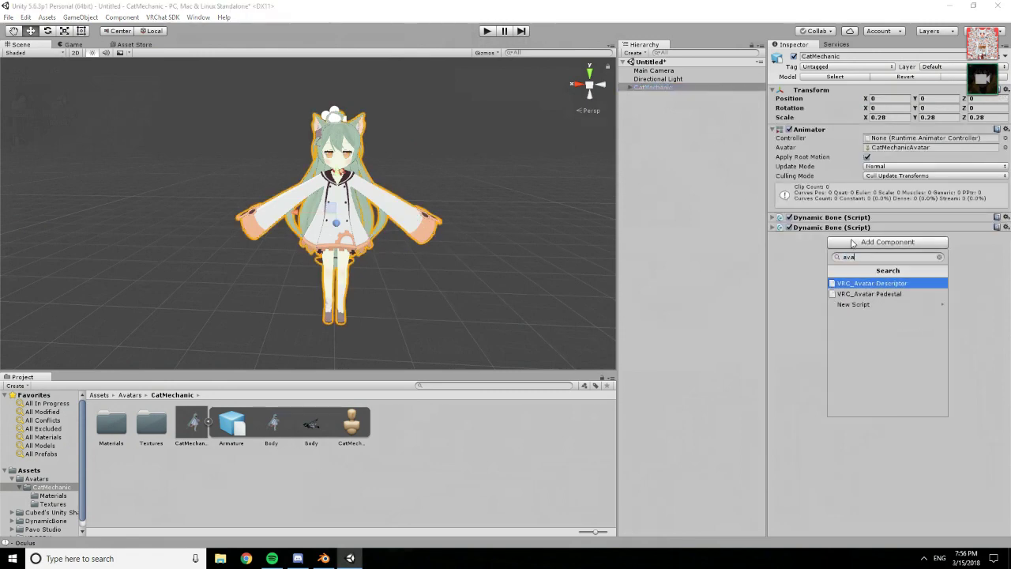
pyautogui.press('Return')
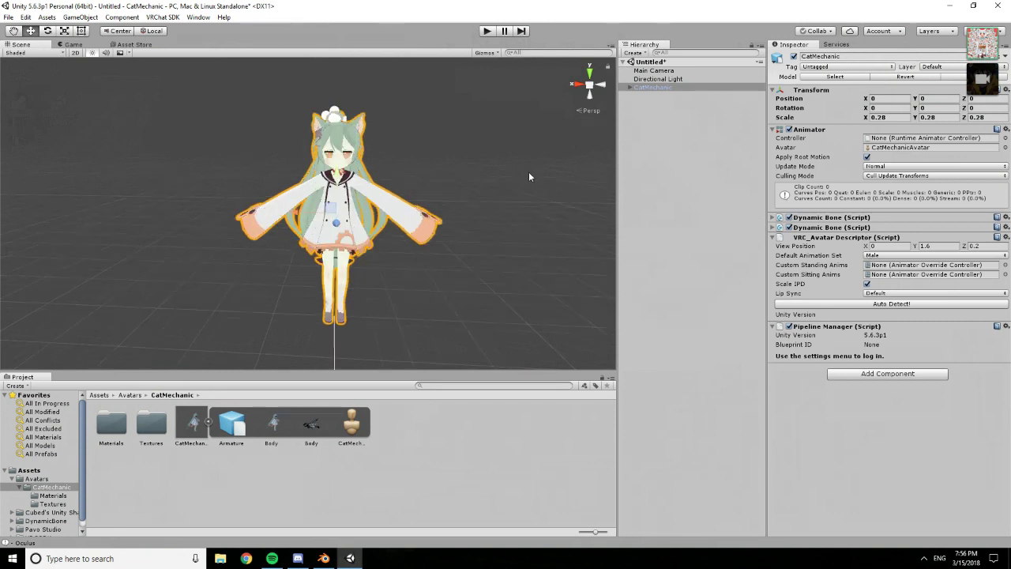
# Set the avatar descriptor's View Position Y to 0.27 so the view ball sits at eye height
pyautogui.click(940, 246)
pyautogui.press('BackSpace')
pyautogui.write('3')
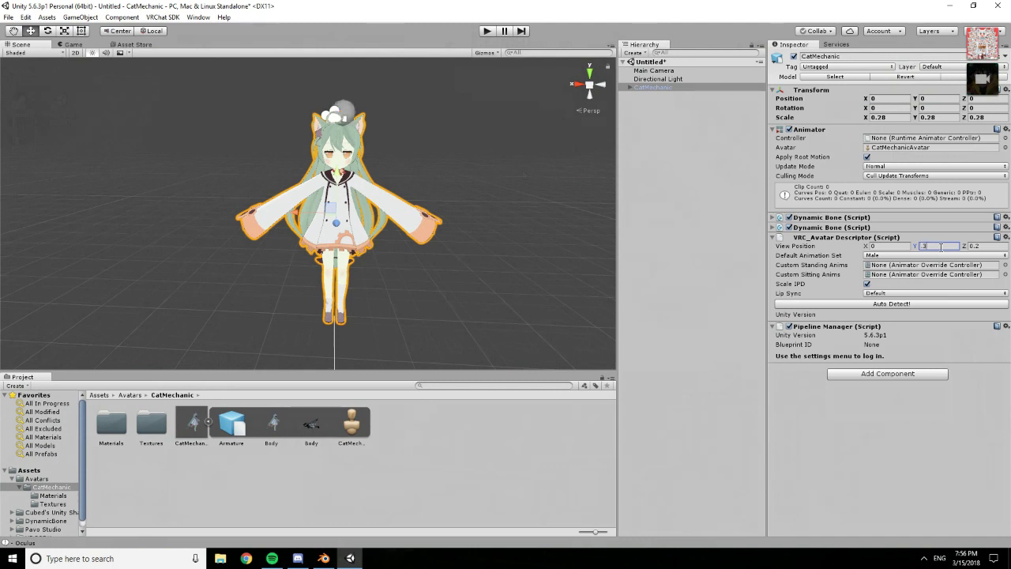
pyautogui.press('BackSpace')
pyautogui.write('2')
pyautogui.press('BackSpace')
pyautogui.write('3')
pyautogui.press('BackSpace')
pyautogui.write('2.7')
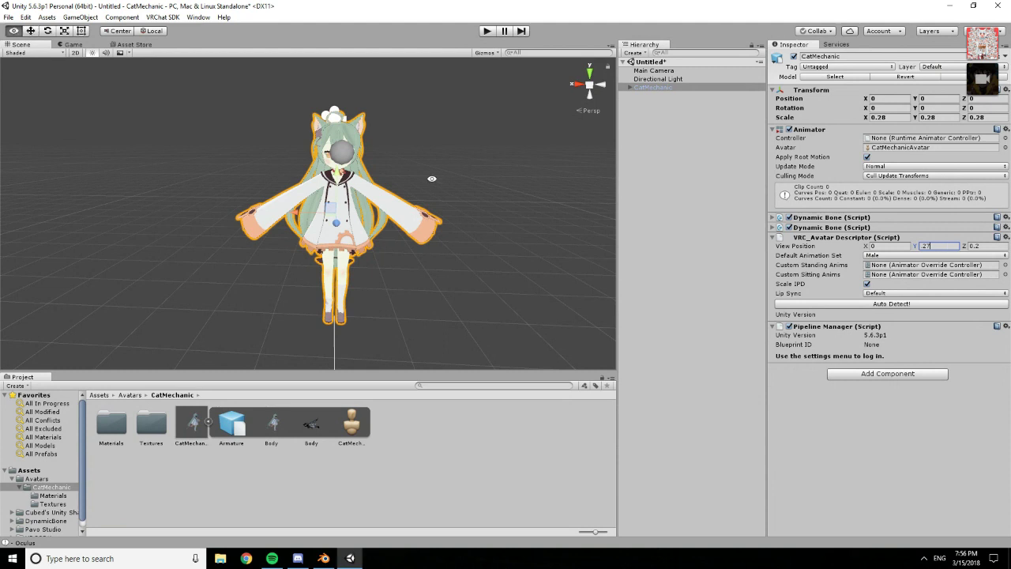
# Set the avatar descriptor's View Position Z to 0.01 to bring the view ball back to the head
pyautogui.keyDown('alt'); pyautogui.moveTo(433, 179); pyautogui.dragTo(601, 197); pyautogui.keyUp('alt')
pyautogui.scroll(-3, 274, 210)
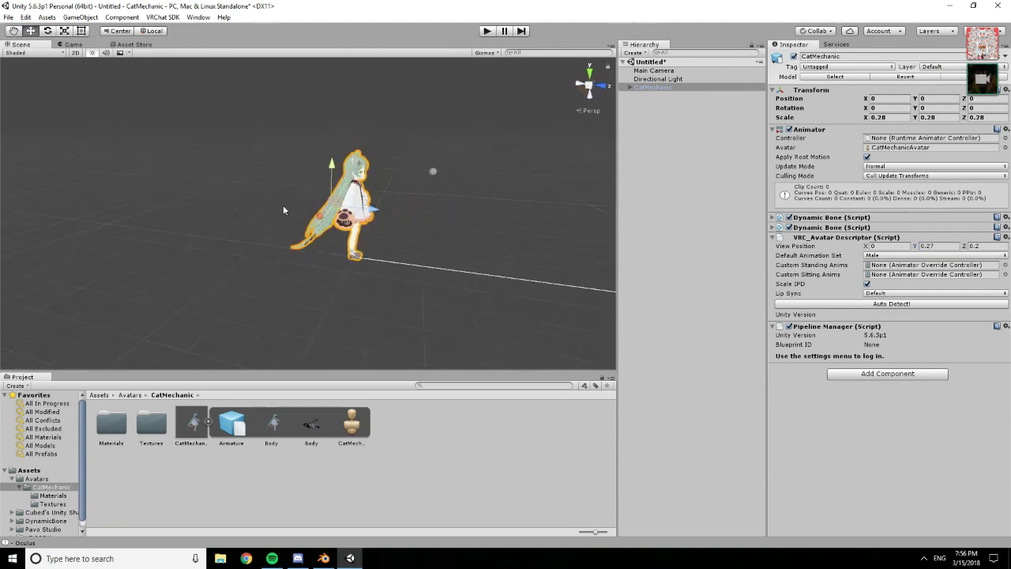
pyautogui.scroll(2, 374, 190)
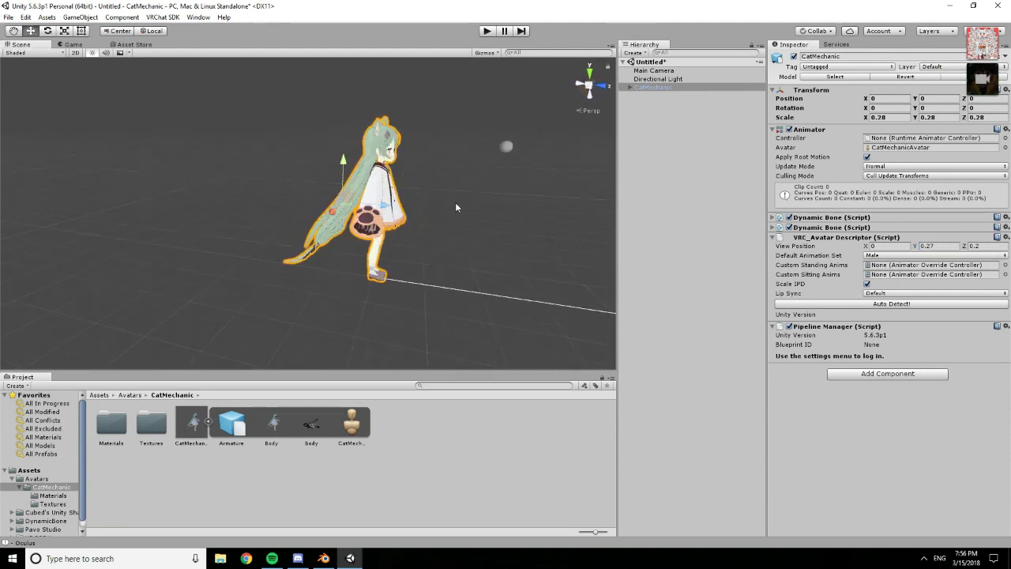
pyautogui.moveTo(456, 203); pyautogui.dragTo(481, 179, button='right')
pyautogui.scroll(3, 482, 179)
pyautogui.scroll(-3, 481, 179)
pyautogui.scroll(3, 482, 182)
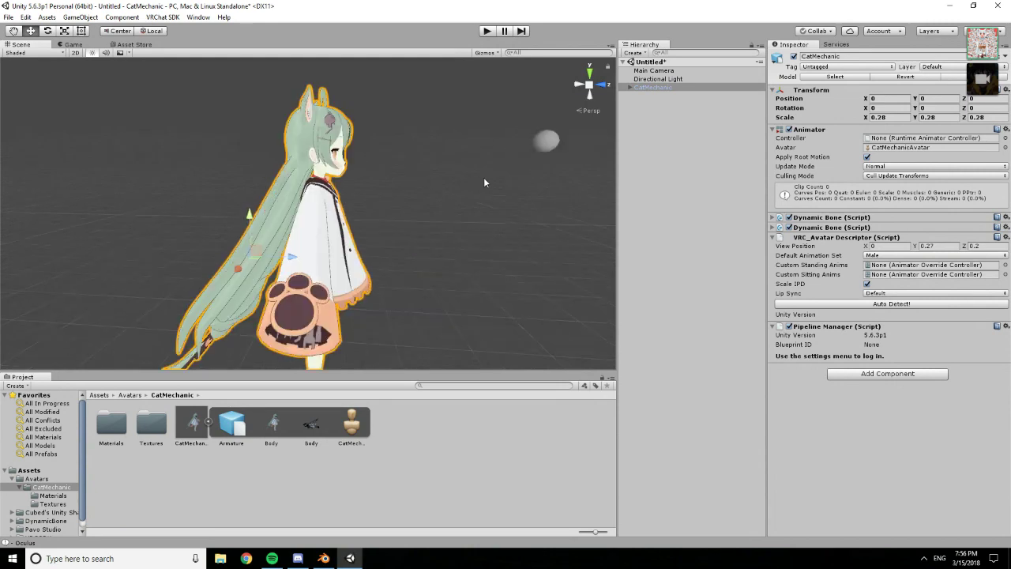
pyautogui.click(980, 246)
pyautogui.write('0.01')
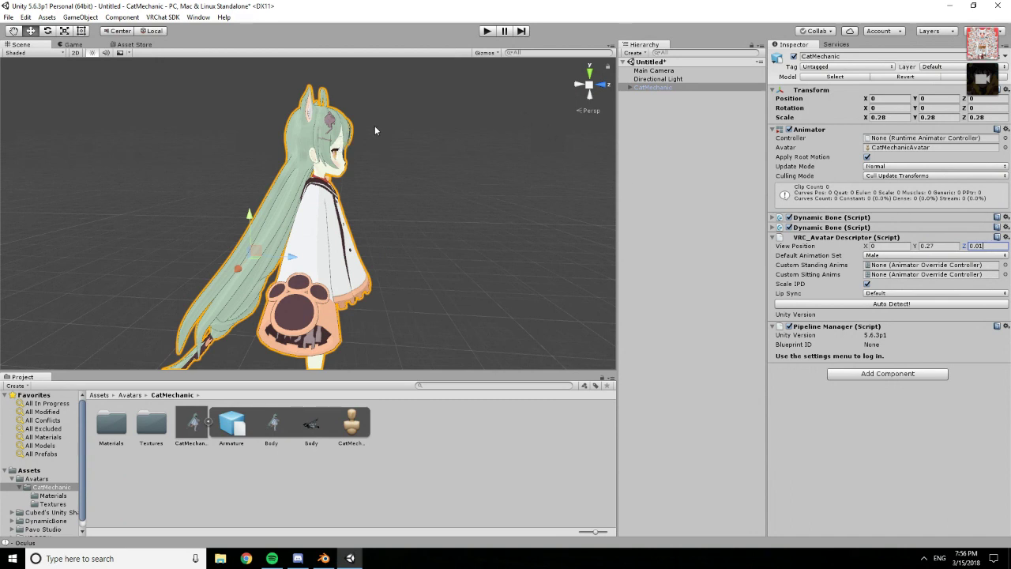
# Set the avatar descriptor's Default Animation Set to Female
pyautogui.scroll(5, 376, 127)
pyautogui.keyDown('alt'); pyautogui.moveTo(385, 113); pyautogui.dragTo(385, 291); pyautogui.keyUp('alt')
pyautogui.scroll(-5, 387, 286)
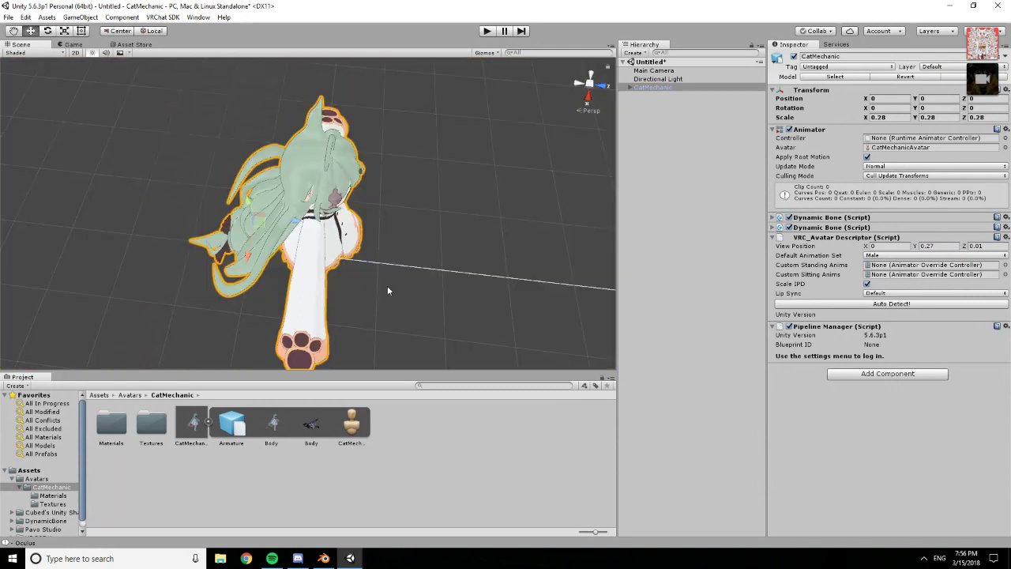
pyautogui.scroll(5, 336, 130)
pyautogui.keyDown('alt'); pyautogui.moveTo(343, 140); pyautogui.dragTo(158, 173); pyautogui.keyUp('alt')
pyautogui.scroll(-5, 322, 273)
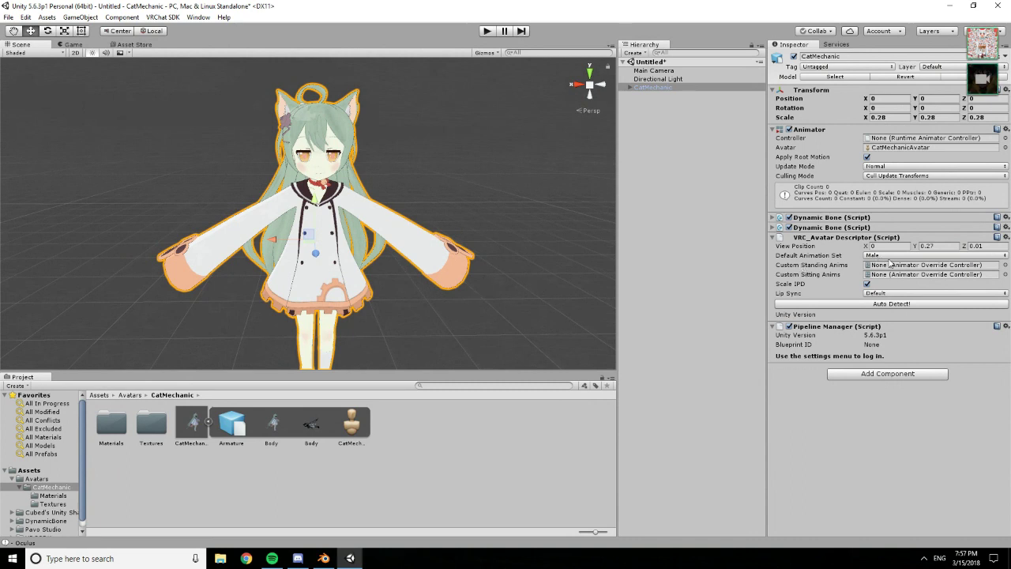
pyautogui.click(919, 255)
pyautogui.click(903, 278)
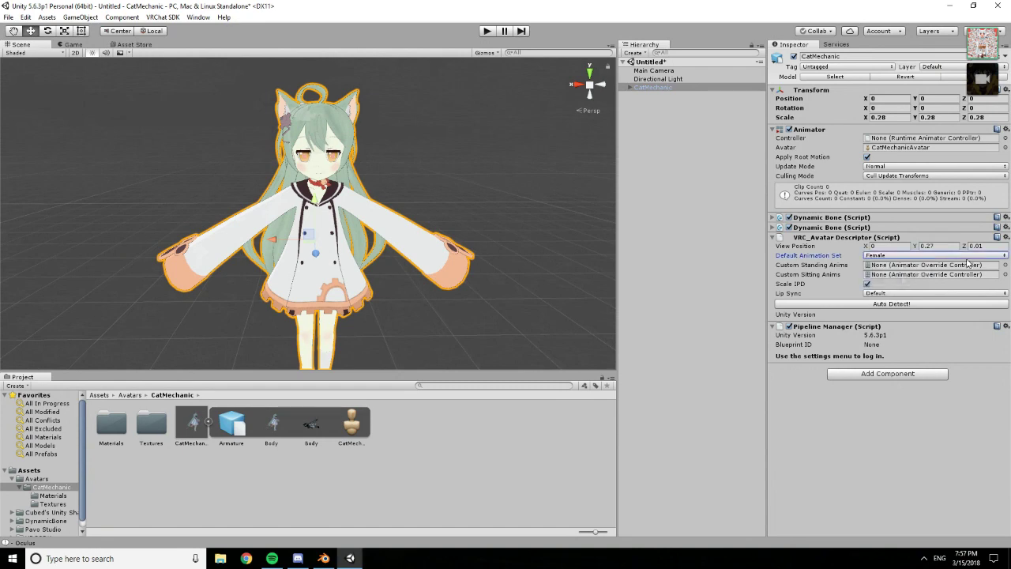
# Try a View Position Z of 0.02, check it from the side and restore the value to 0.01
pyautogui.click(985, 246)
pyautogui.press('BackSpace')
pyautogui.write('3')
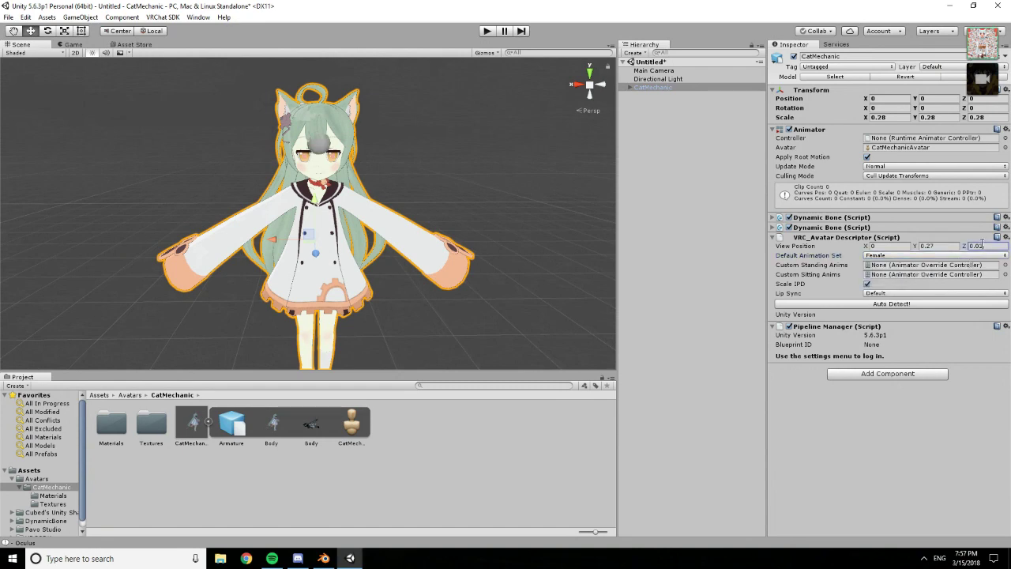
pyautogui.keyDown('alt'); pyautogui.moveTo(303, 235); pyautogui.dragTo(424, 215); pyautogui.keyUp('alt')
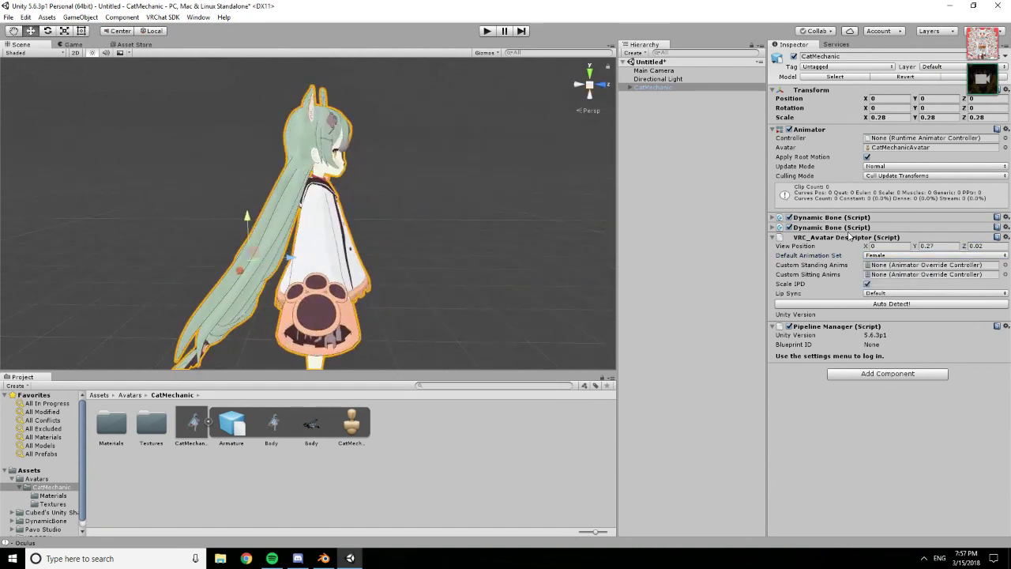
pyautogui.click(988, 246)
pyautogui.click(988, 246)
pyautogui.press('BackSpace')
pyautogui.write('1')
pyautogui.click(918, 463)
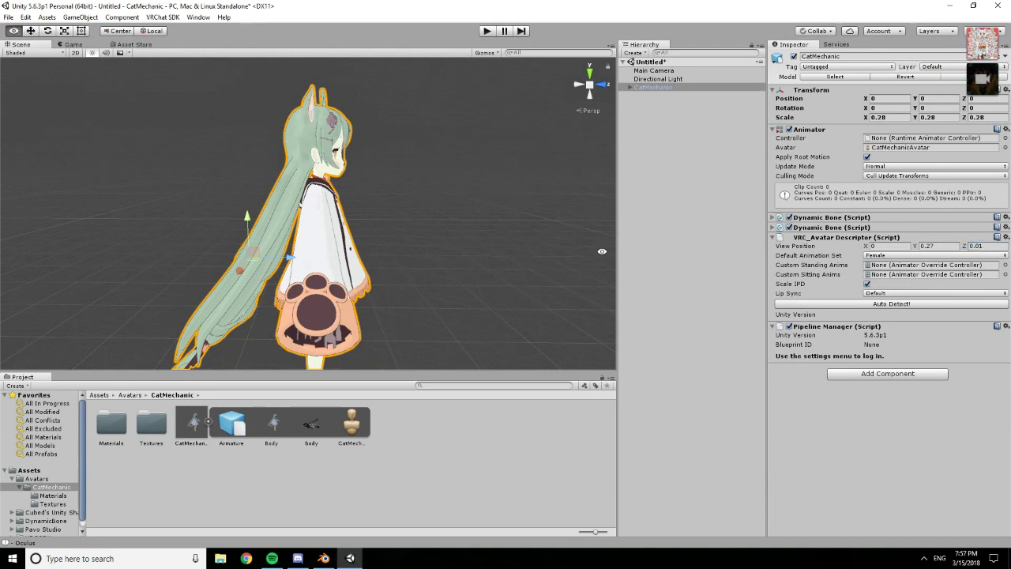
pyautogui.keyDown('alt'); pyautogui.moveTo(451, 234); pyautogui.dragTo(472, 238); pyautogui.keyUp('alt')
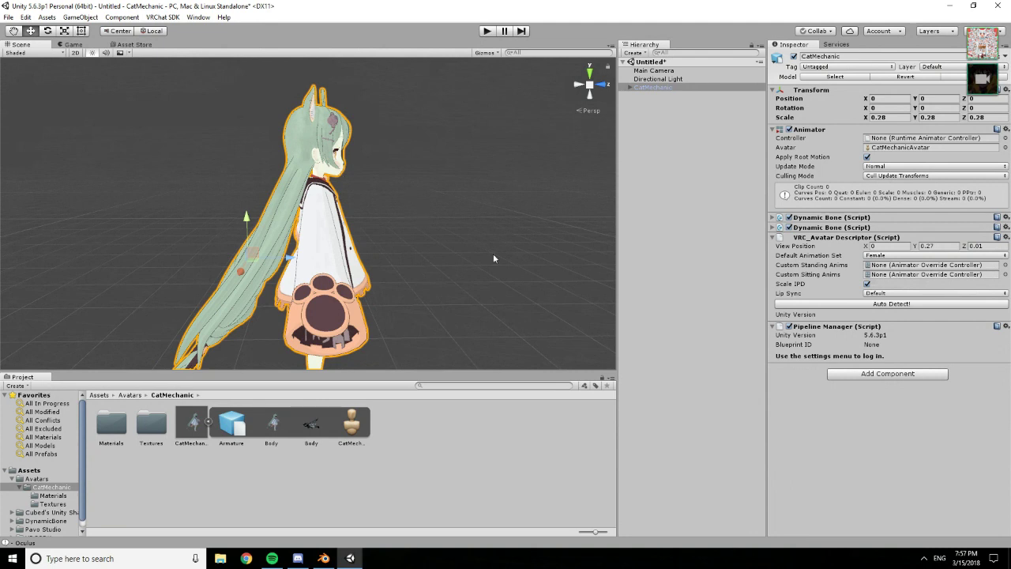
# Set the avatar's Lip Sync mode to Viseme Blend Shape and assign the Body mesh as its Face Mesh
pyautogui.click(888, 259)
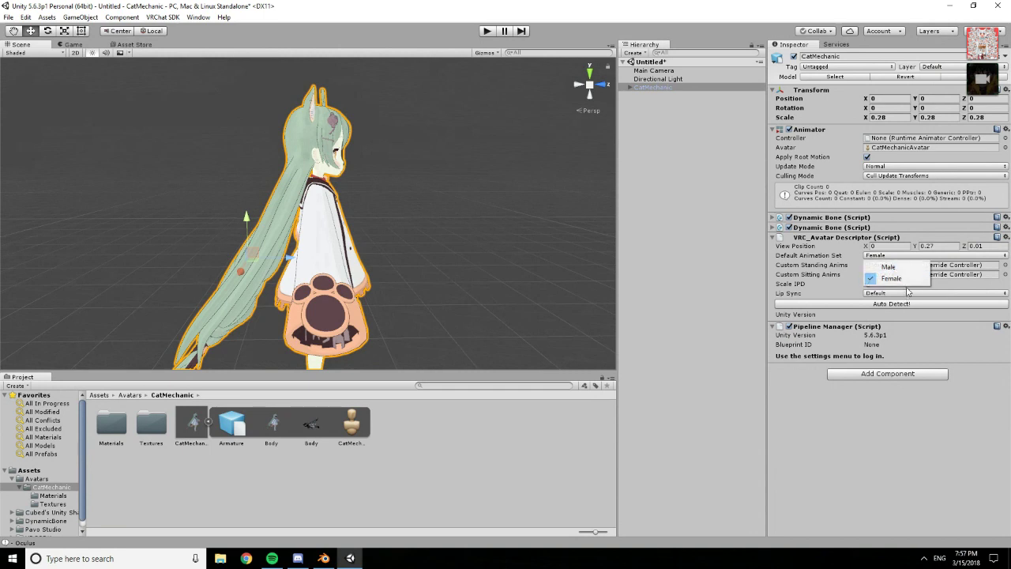
pyautogui.click(908, 291)
pyautogui.click(891, 294)
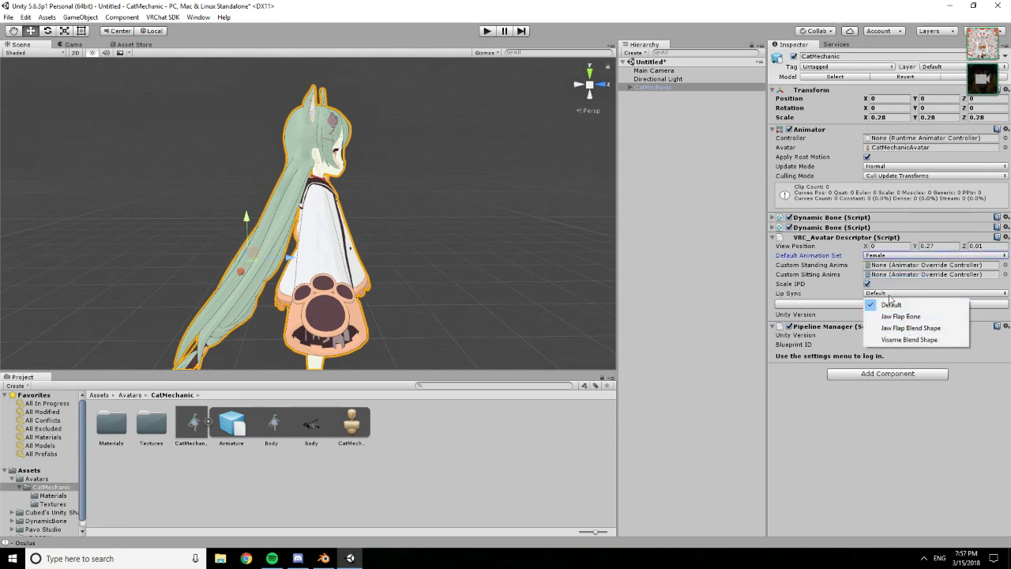
pyautogui.click(899, 342)
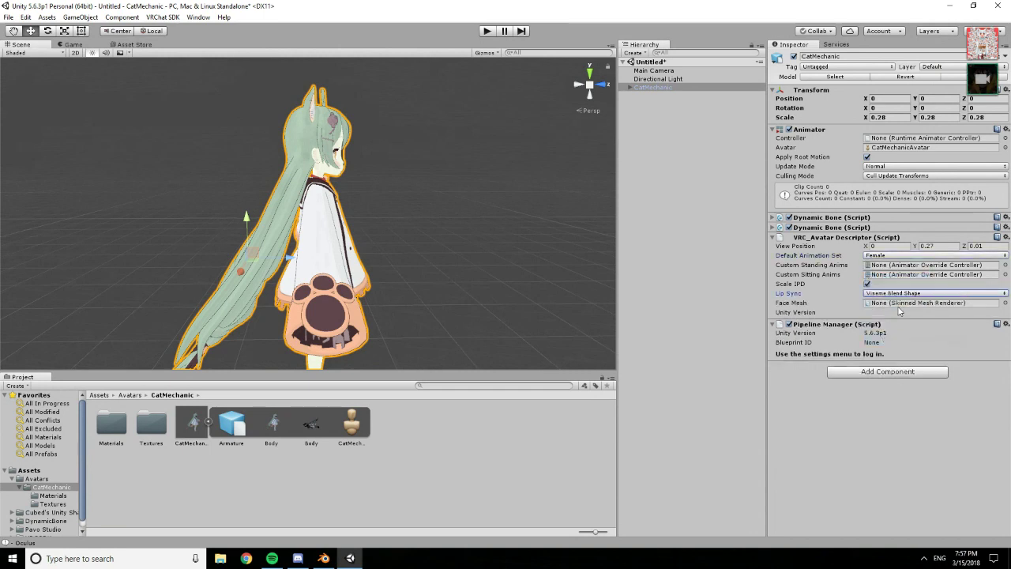
pyautogui.click(1005, 303)
pyautogui.click(36, 55)
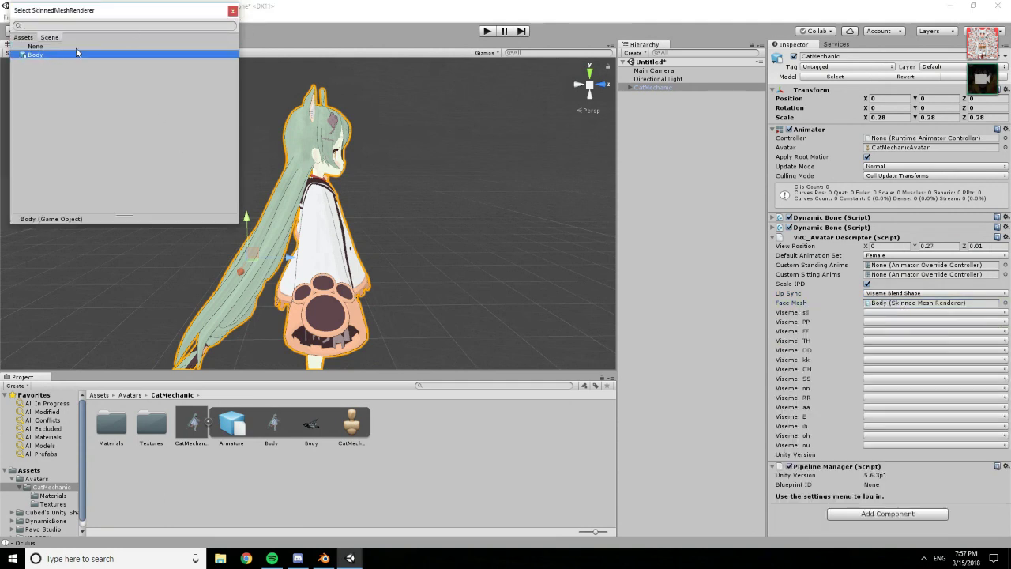
pyautogui.press('Return')
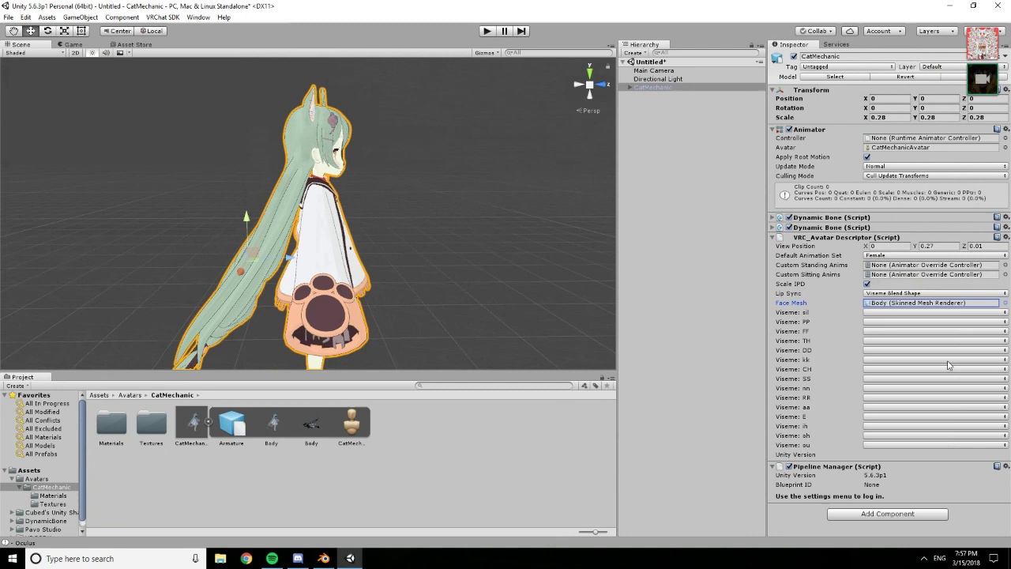
# Assign vrc.v_sil, vrc.v_pp, vrc.v_ff and vrc.v_th to the visemes sil, PP, FF and TH respectively
pyautogui.click(884, 316)
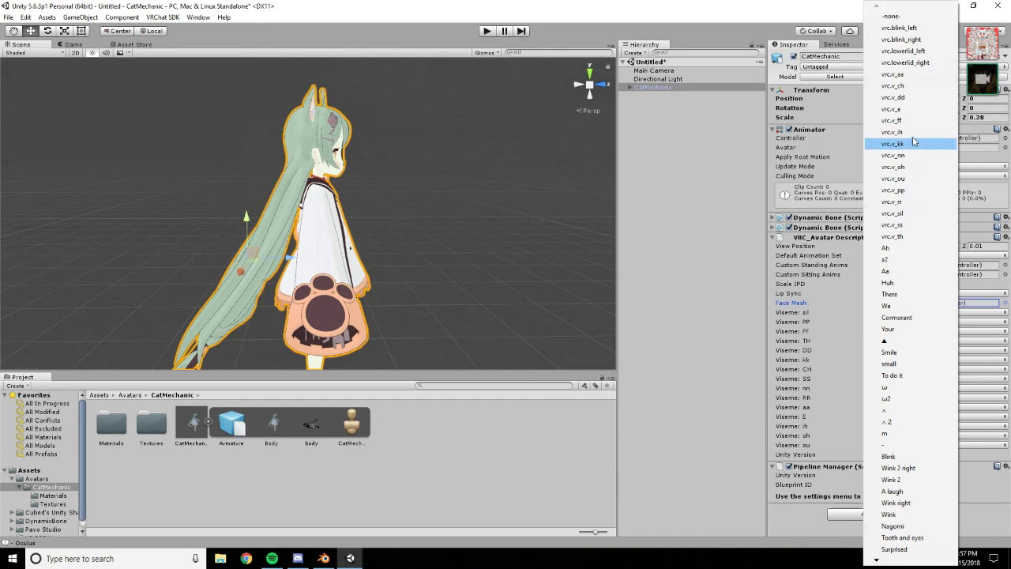
pyautogui.click(907, 214)
pyautogui.click(870, 323)
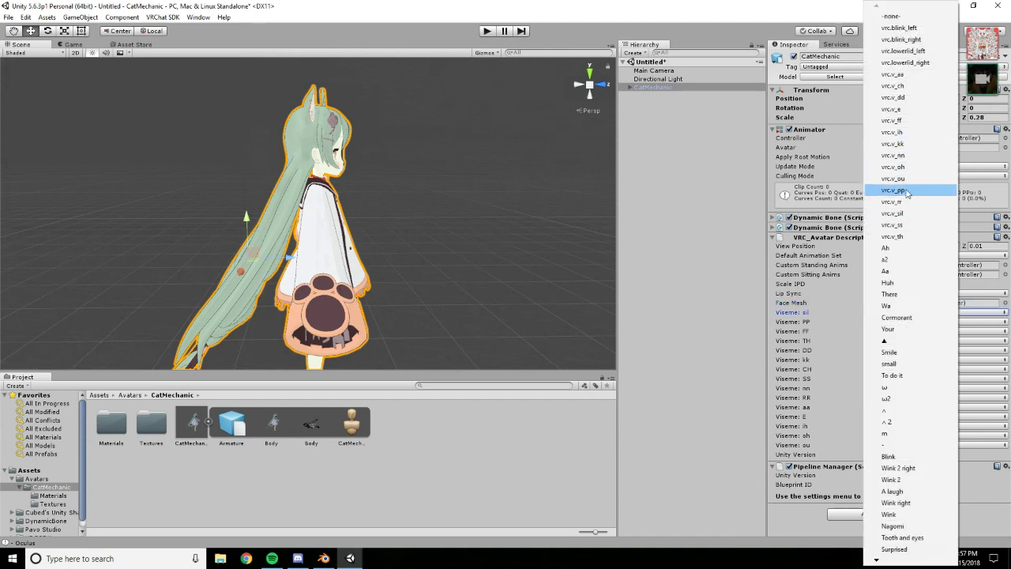
pyautogui.click(907, 192)
pyautogui.click(873, 334)
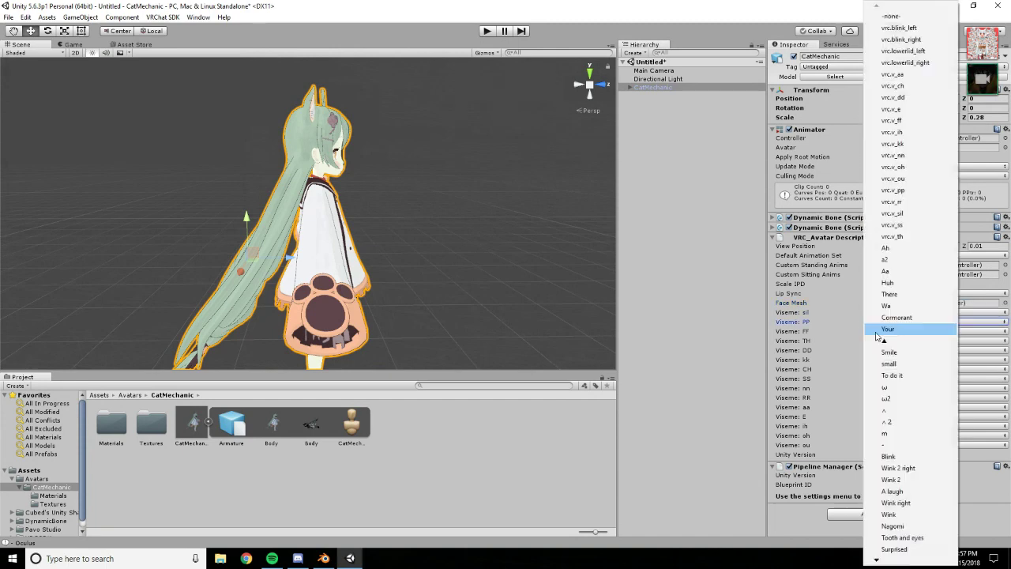
pyautogui.click(896, 114)
pyautogui.click(887, 342)
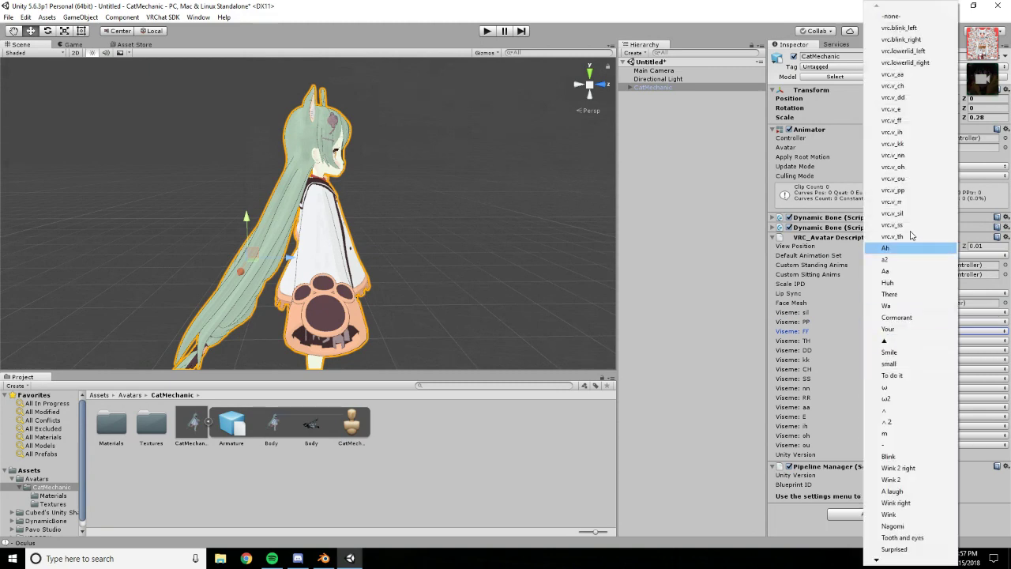
pyautogui.click(901, 237)
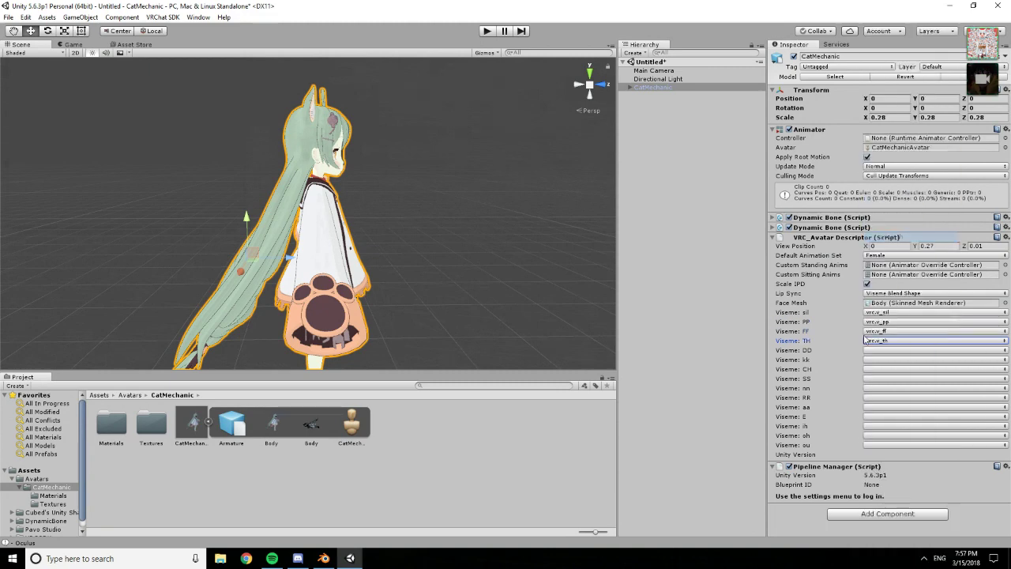
# Assign vrc.v_dd, vrc.v_kk, vrc.v_ch and vrc.v_ss to the visemes DD, kk, CH and SS respectively
pyautogui.click(877, 351)
pyautogui.click(889, 101)
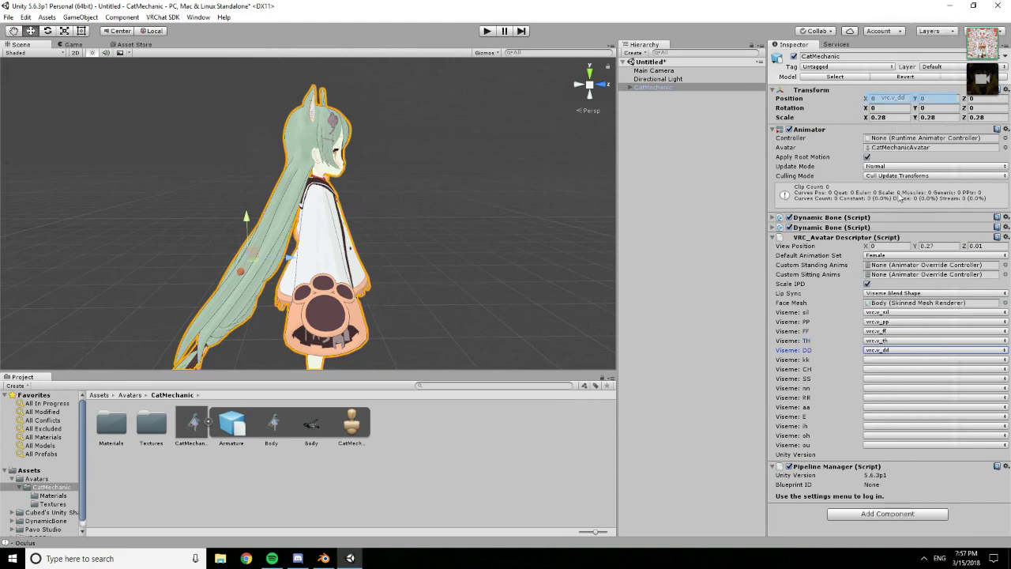
pyautogui.click(887, 360)
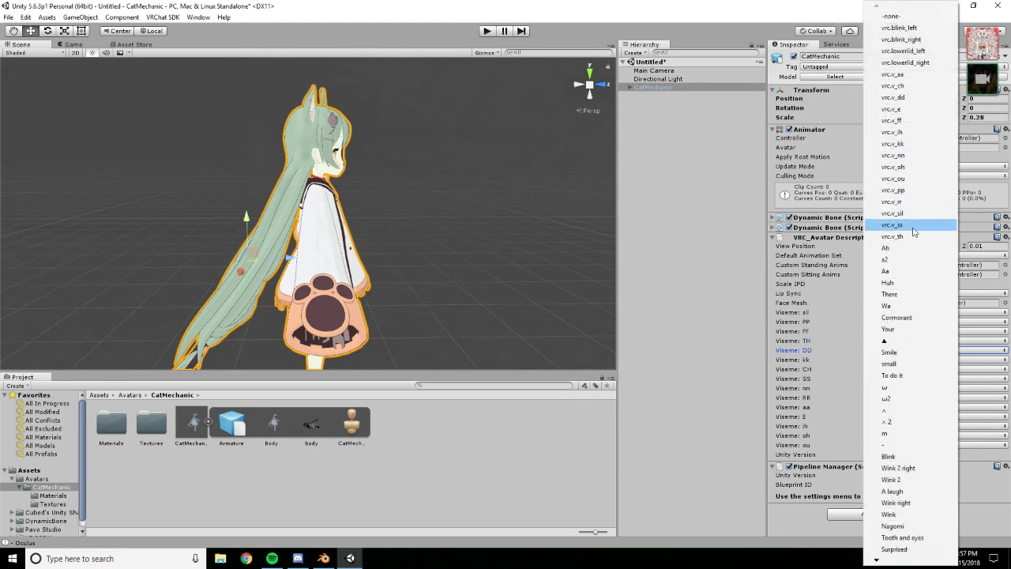
pyautogui.click(907, 144)
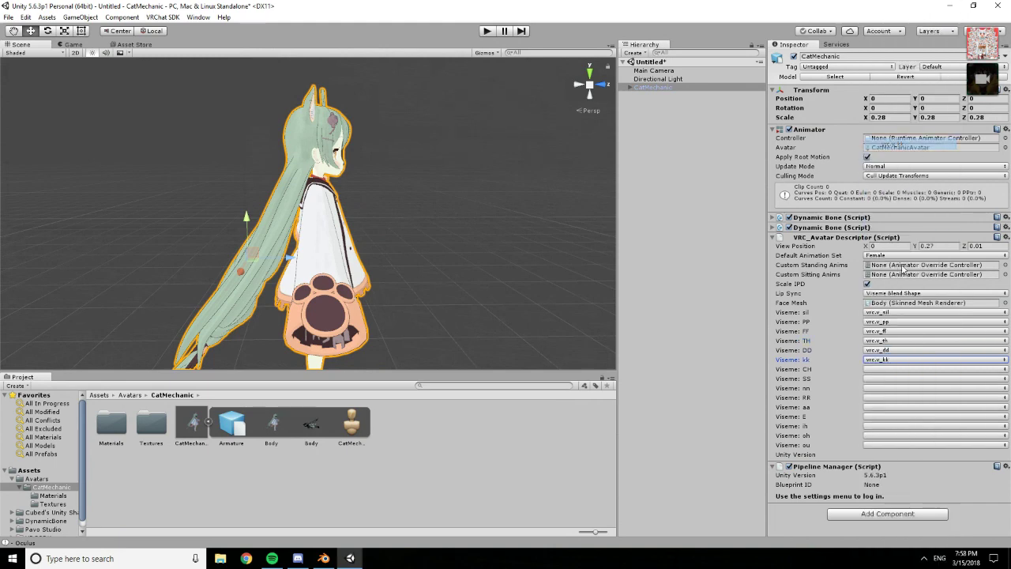
pyautogui.click(884, 369)
pyautogui.click(892, 81)
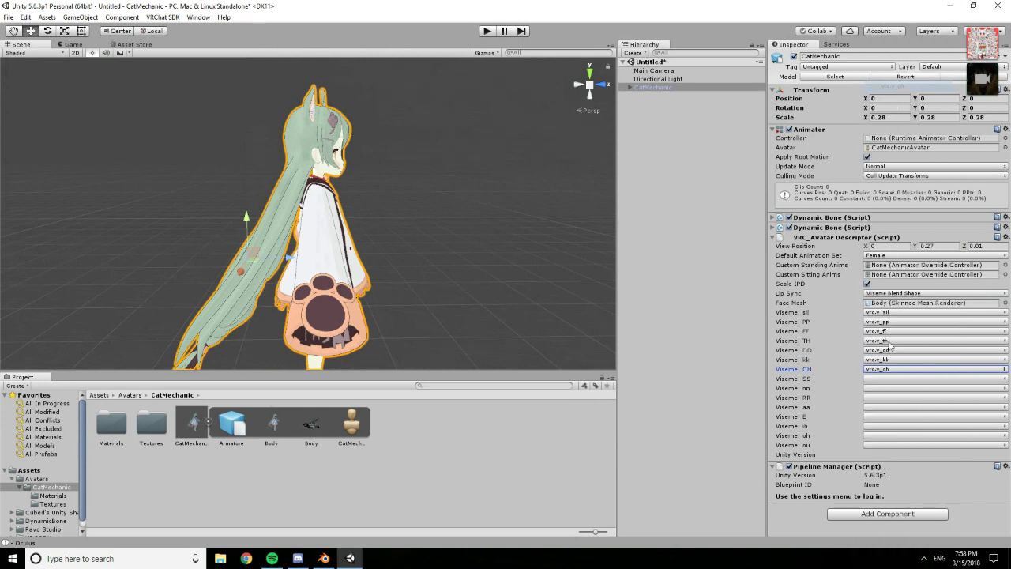
pyautogui.click(884, 381)
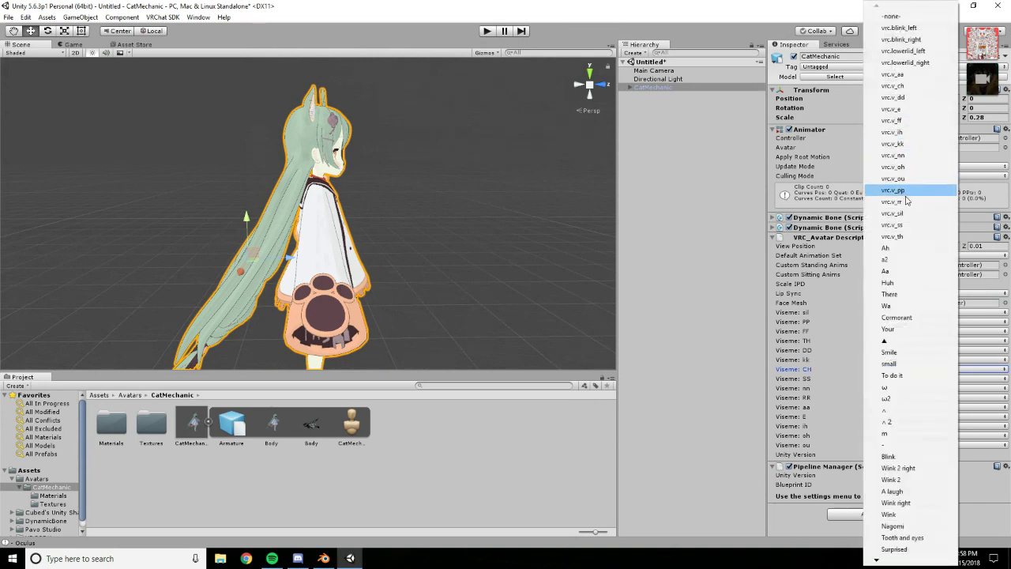
pyautogui.click(902, 226)
# Assign vrc.v_nn, vrc.v_rr, vrc.v_aa and vrc.v_e to the visemes nn, RR, aa and E respectively
pyautogui.click(877, 388)
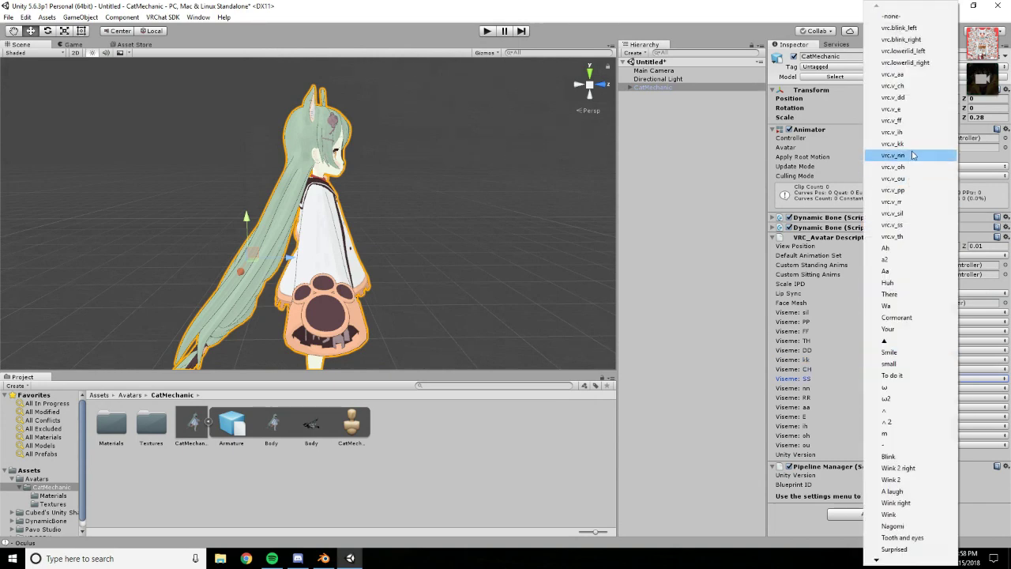
pyautogui.click(893, 154)
pyautogui.click(881, 397)
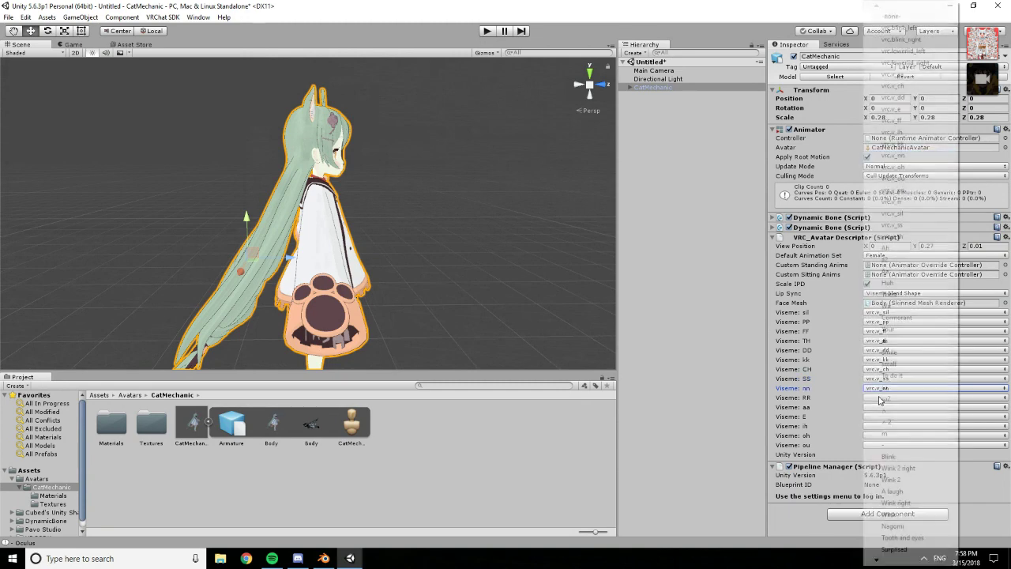
pyautogui.click(889, 204)
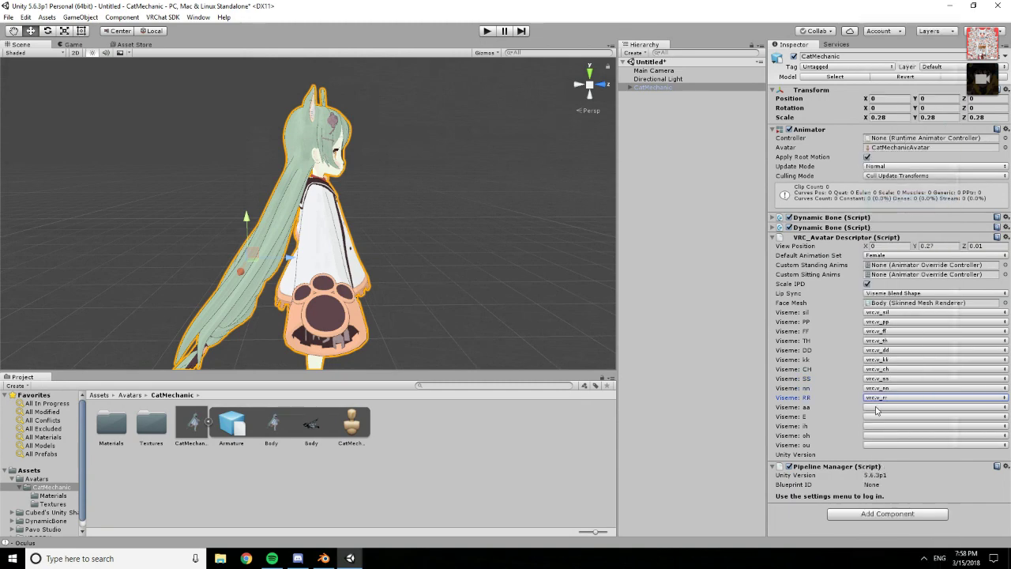
pyautogui.click(877, 407)
pyautogui.click(893, 74)
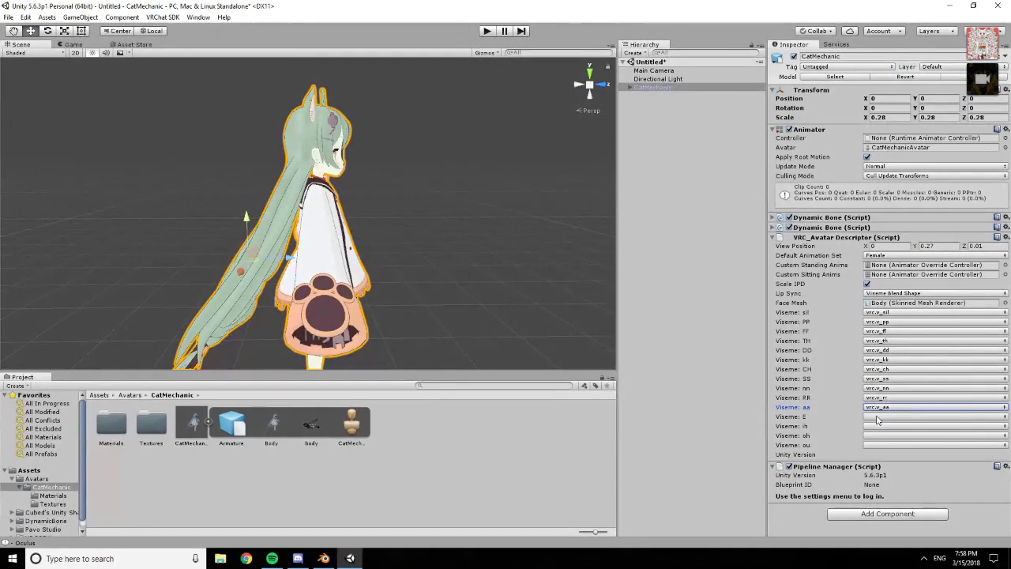
pyautogui.click(877, 420)
pyautogui.click(889, 111)
# Assign vrc.v_ih, vrc.v_oh and vrc.v_ou to the visemes ih, oh and ou, and deselect the avatar
pyautogui.click(889, 426)
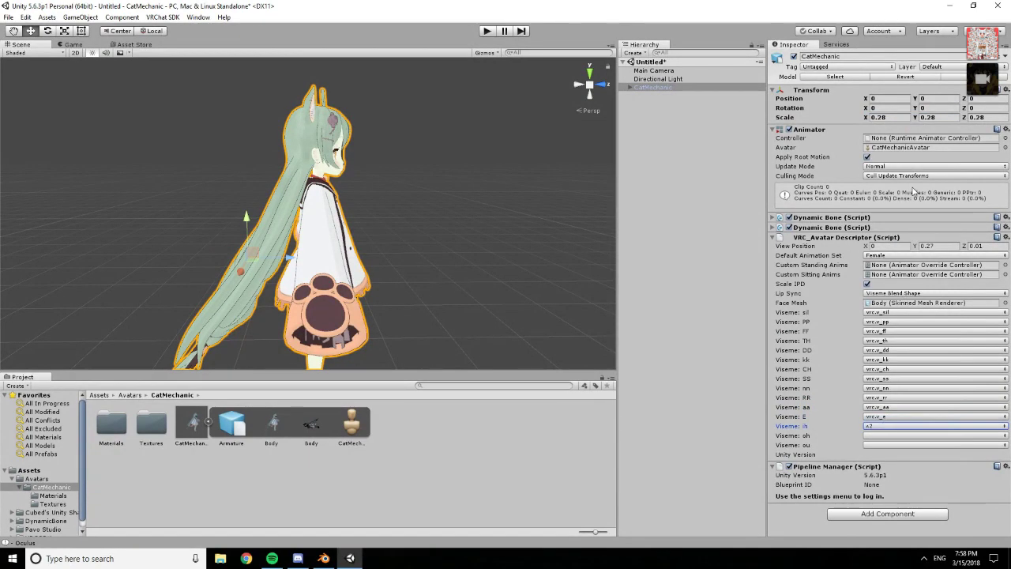
pyautogui.click(885, 432)
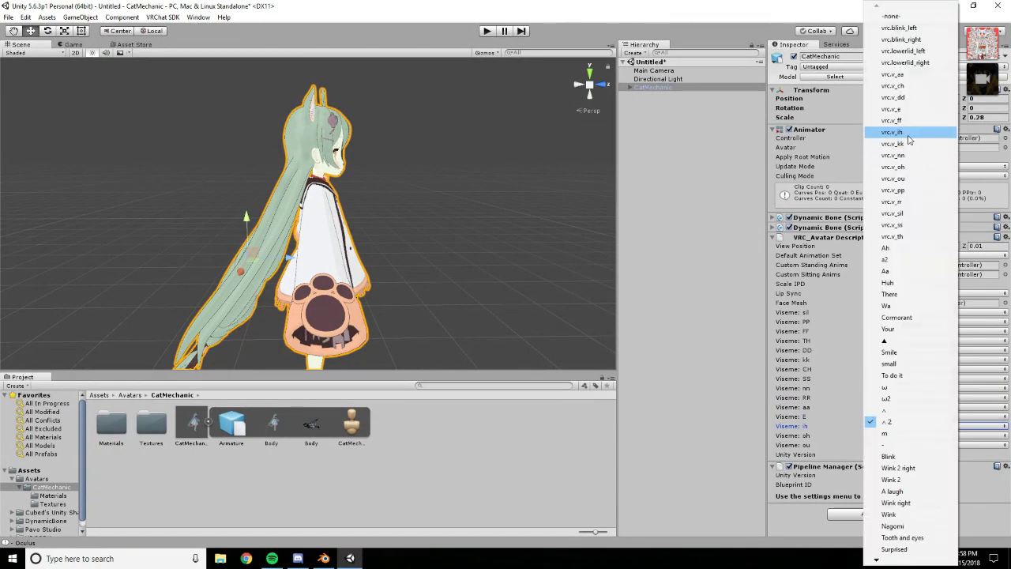
pyautogui.click(894, 430)
pyautogui.click(883, 439)
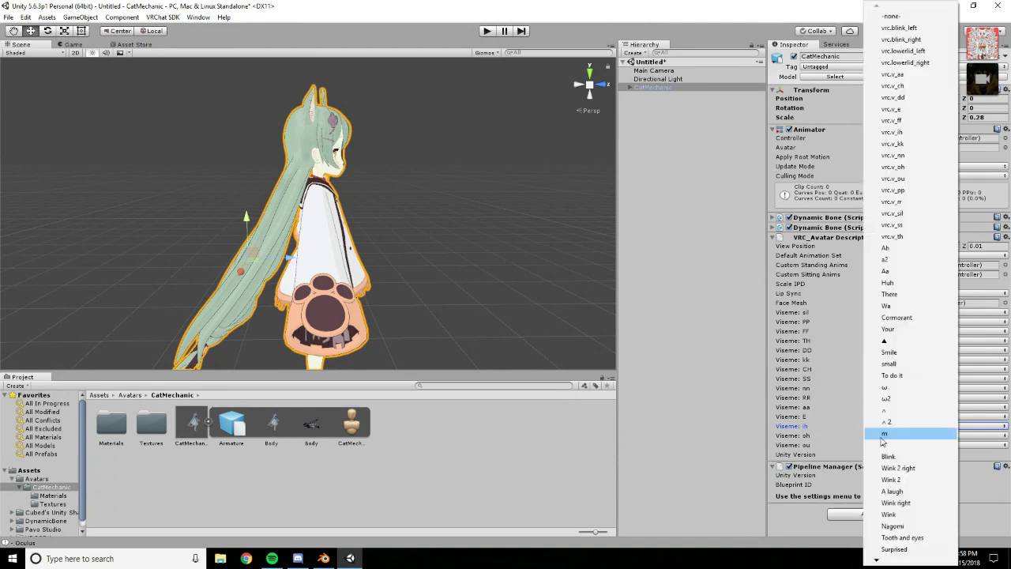
pyautogui.click(893, 167)
pyautogui.click(884, 446)
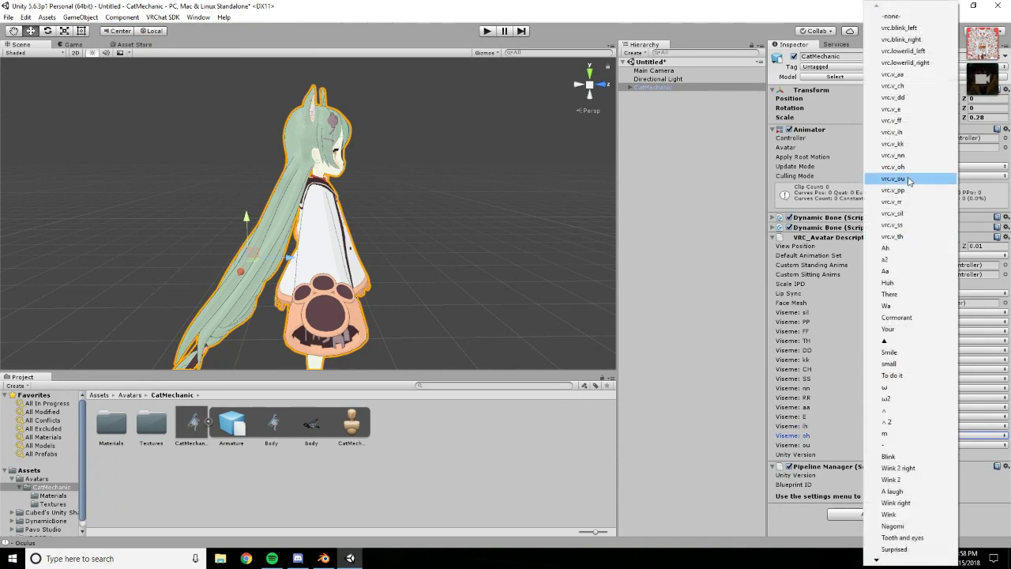
pyautogui.click(905, 175)
pyautogui.click(709, 446)
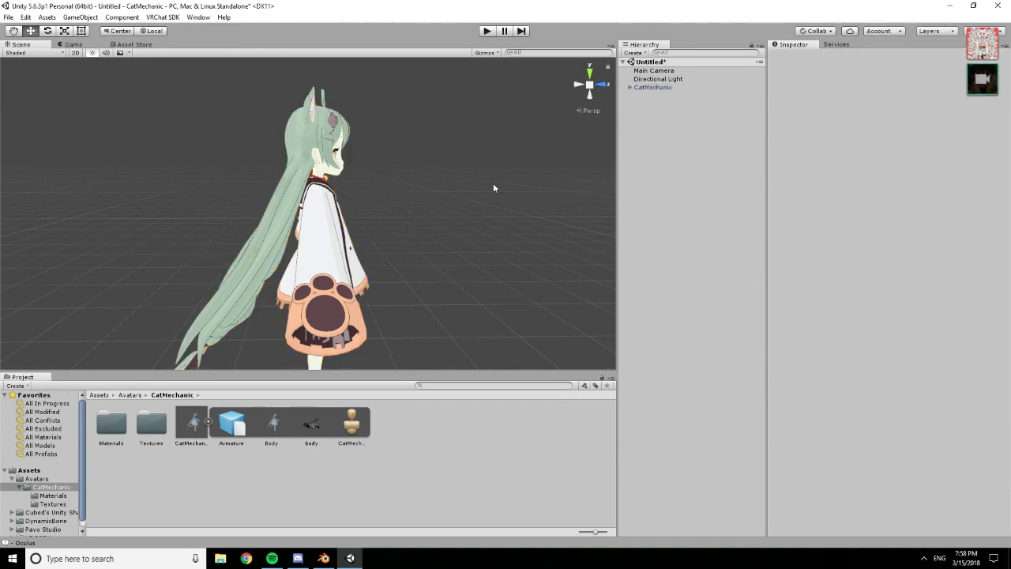
# Recheck the viseme assignments on the CatMechanic avatar and collapse its VRC_Avatar Descriptor component
pyautogui.click(322, 159)
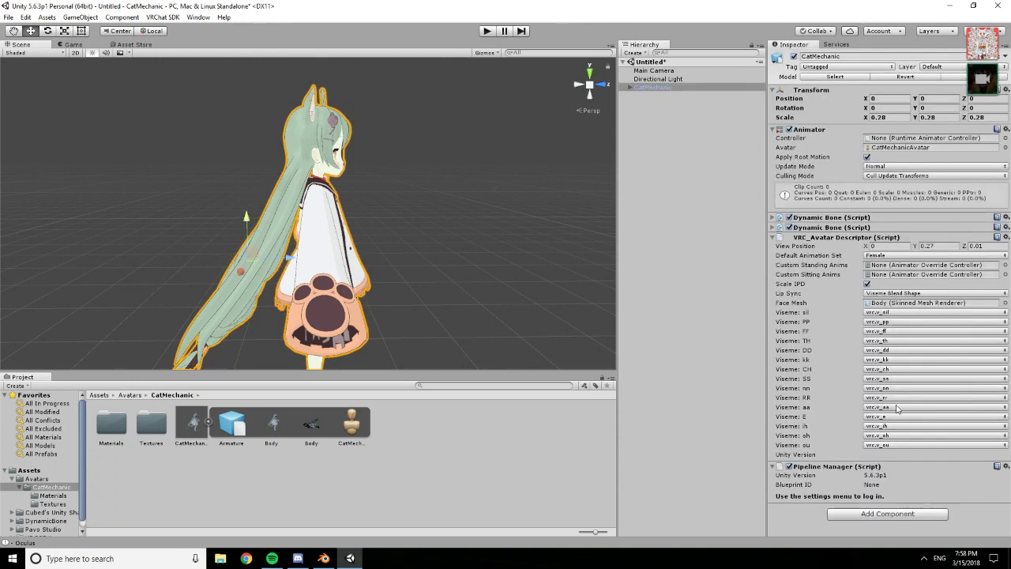
pyautogui.keyDown('alt'); pyautogui.moveTo(382, 186); pyautogui.dragTo(210, 192); pyautogui.keyUp('alt')
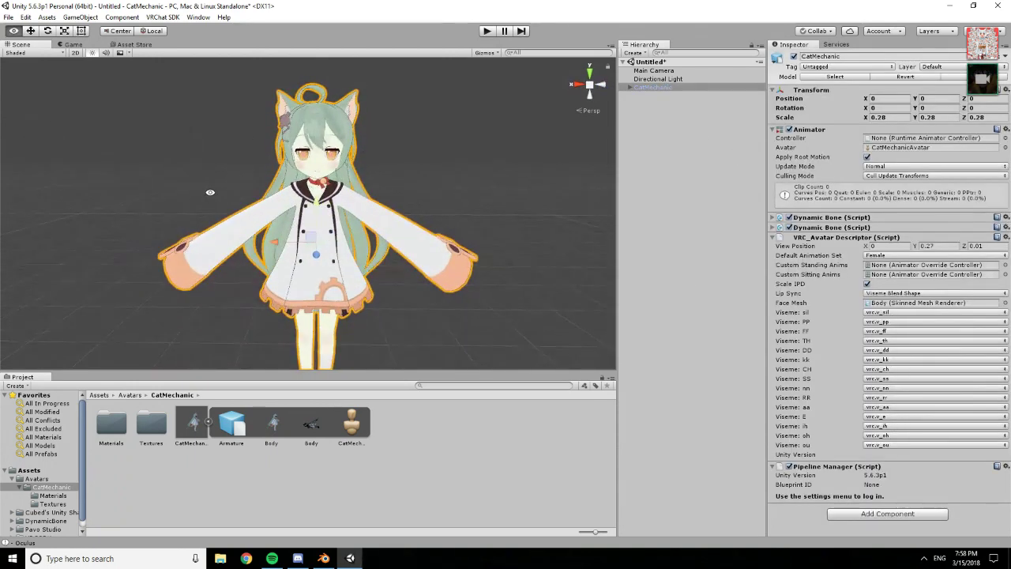
pyautogui.click(769, 237)
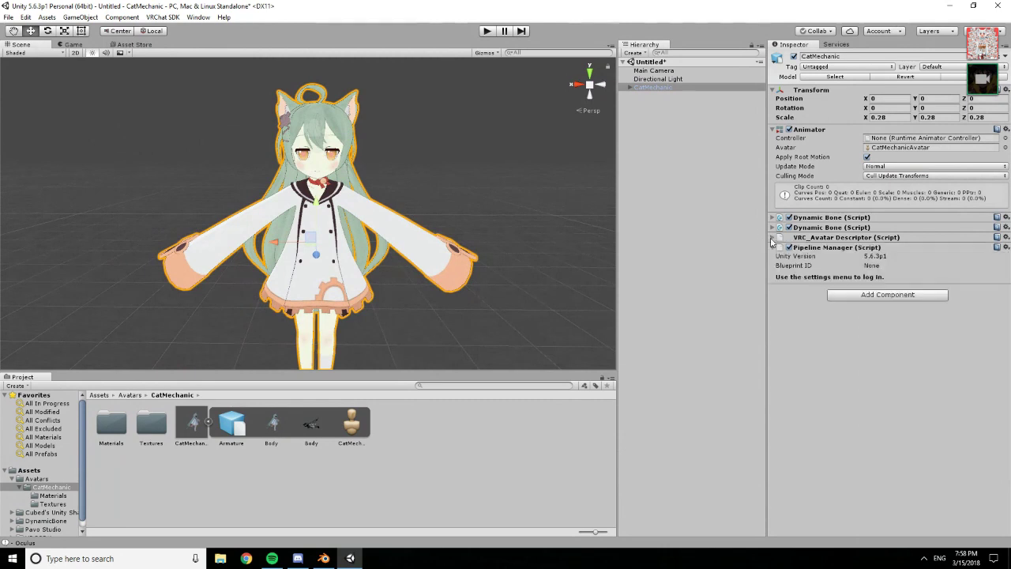
# Create a folder named Animations inside the CatMechanic asset folder and open it
pyautogui.click(285, 468)
pyautogui.click(208, 423)
pyautogui.click(263, 424)
pyautogui.rightClick(265, 427)
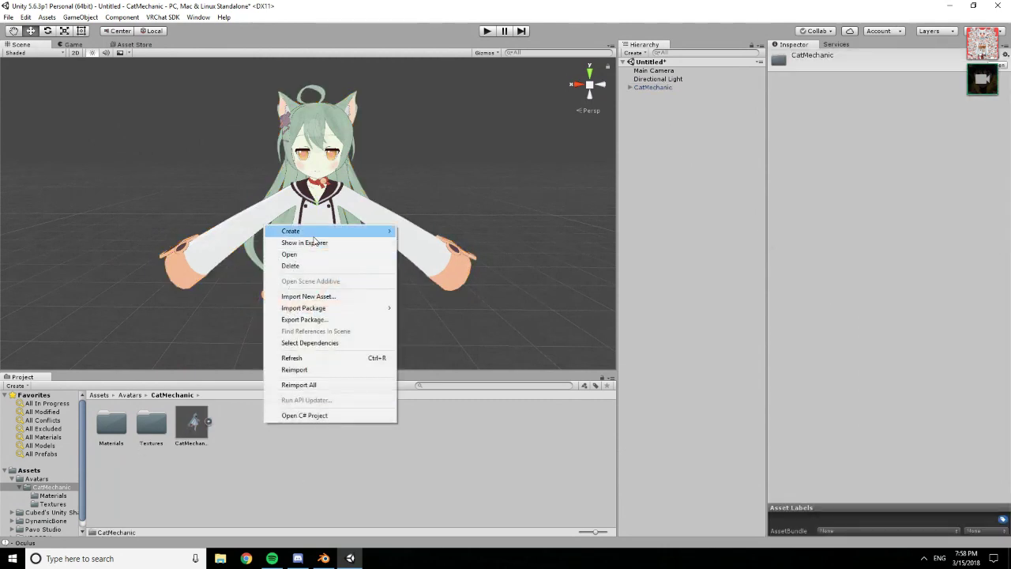
pyautogui.moveTo(300, 227)
pyautogui.click(442, 227)
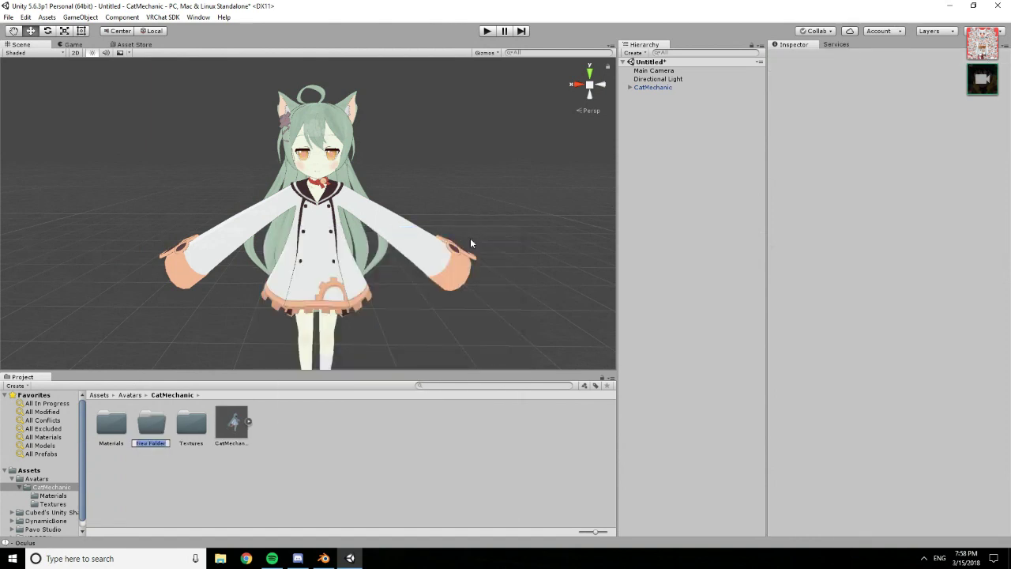
pyautogui.write('Animations')
pyautogui.press('Return')
pyautogui.doubleClick(115, 427)
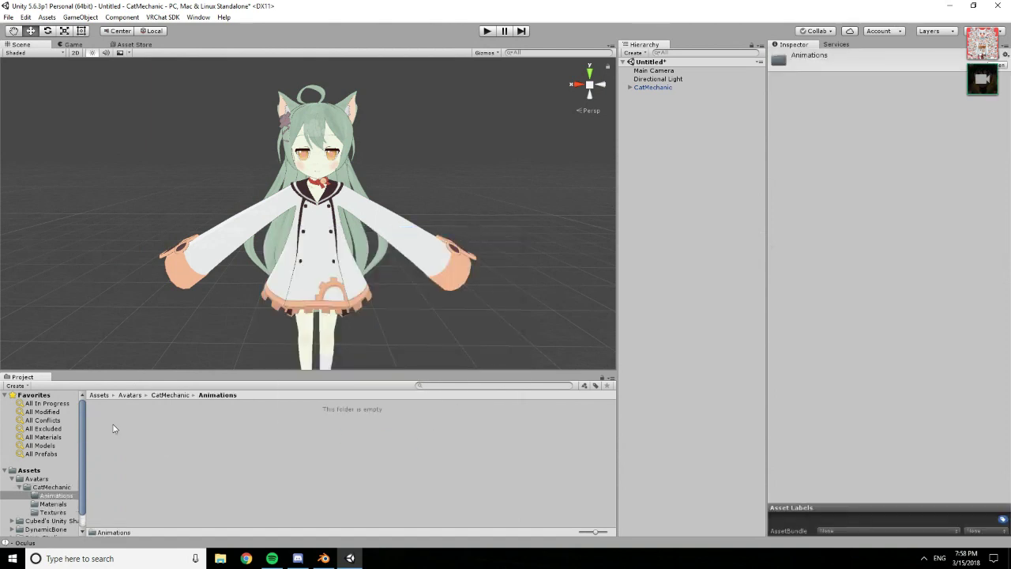
# Search the assets for "over", duplicate CustomOverrideEmpty and move the copy into CatMechanic's Animations folder
pyautogui.click(452, 384)
pyautogui.write('over')
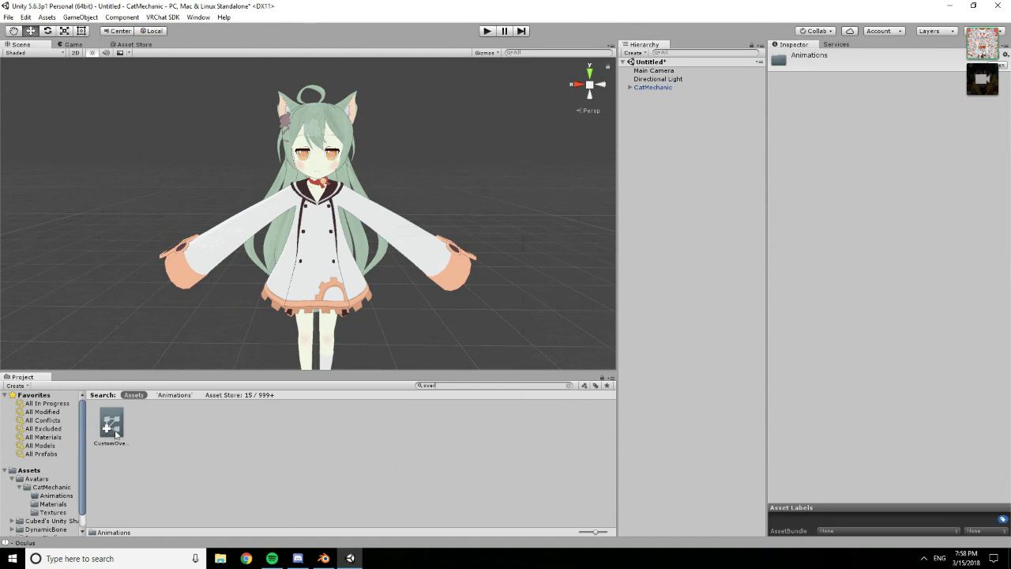
pyautogui.click(111, 427)
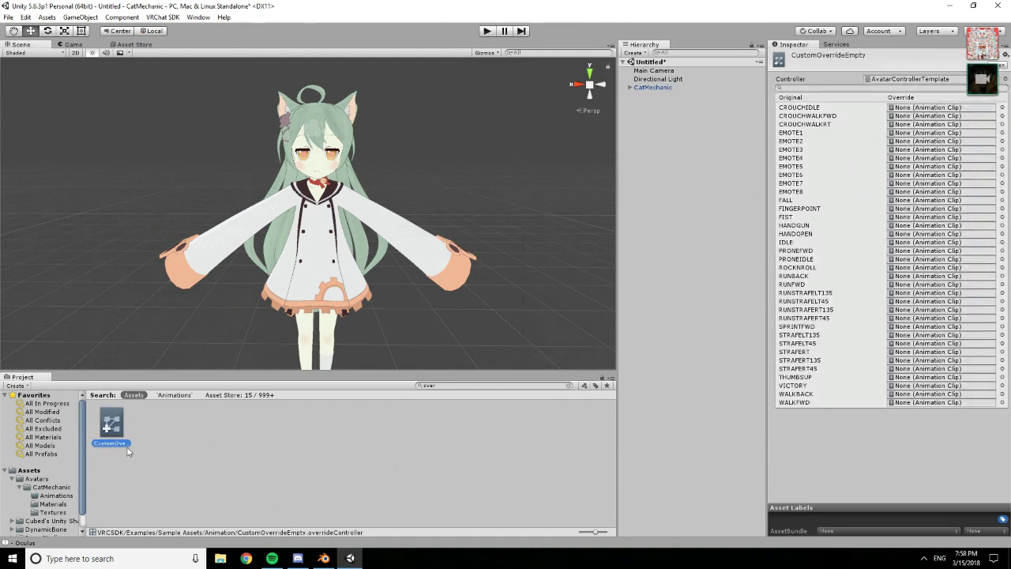
pyautogui.hotkey('ctrl', 'd')
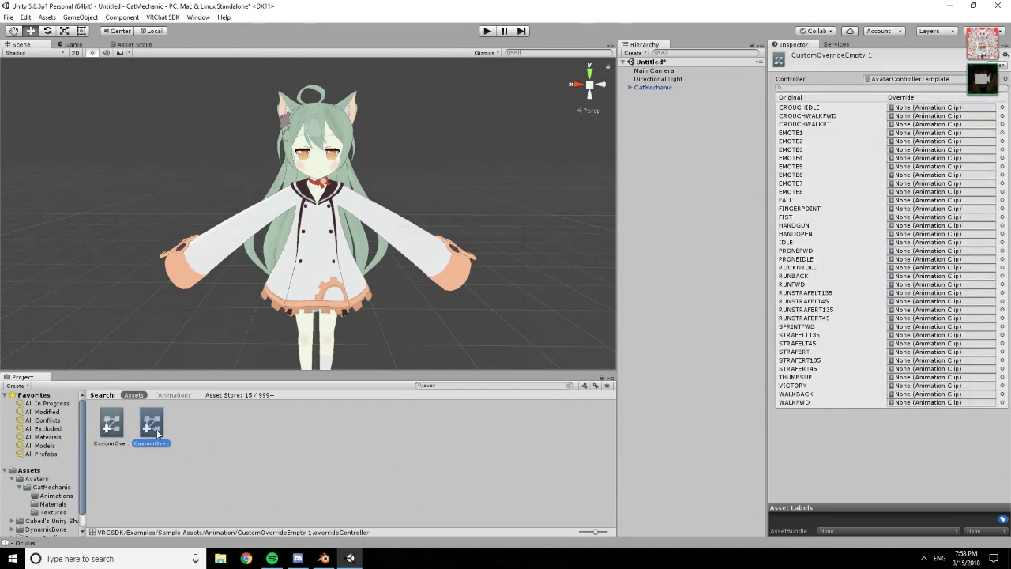
pyautogui.moveTo(83, 471); pyautogui.dragTo(70, 496)
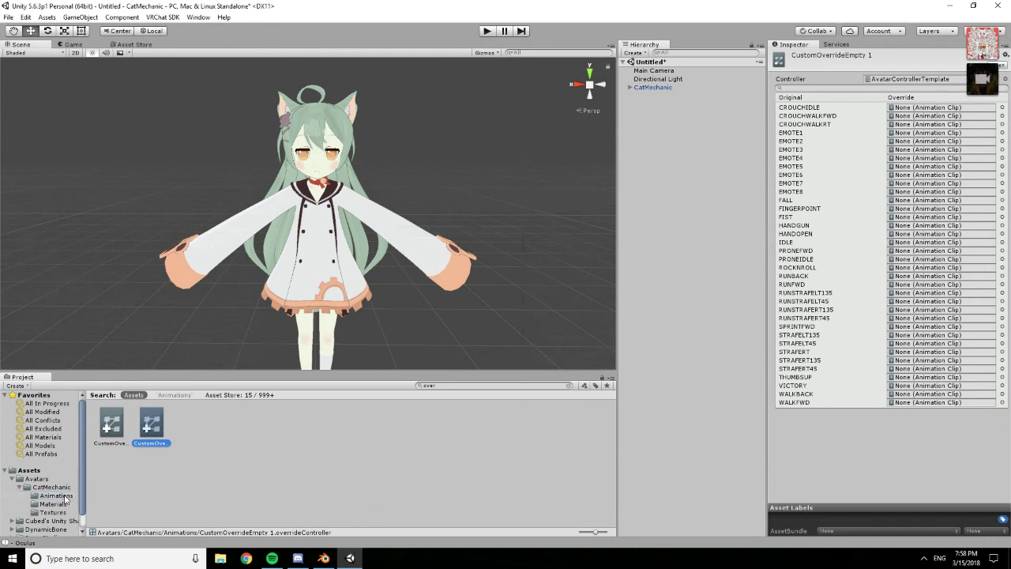
# Rename the copied override controller in the Animations folder to CatOverride
pyautogui.click(70, 496)
pyautogui.click(116, 444)
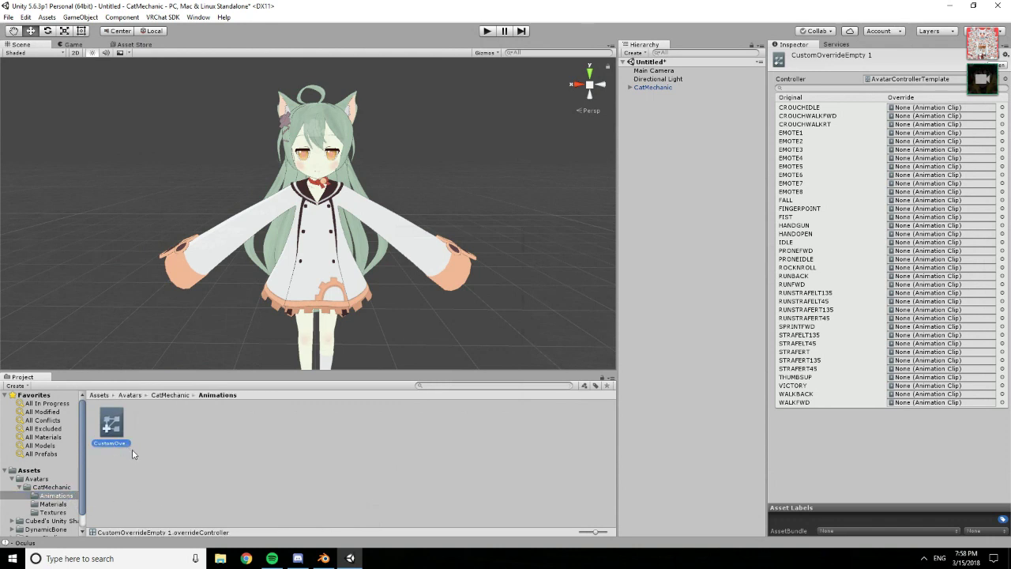
pyautogui.press('F2')
pyautogui.write('CatOverride')
pyautogui.press('Return')
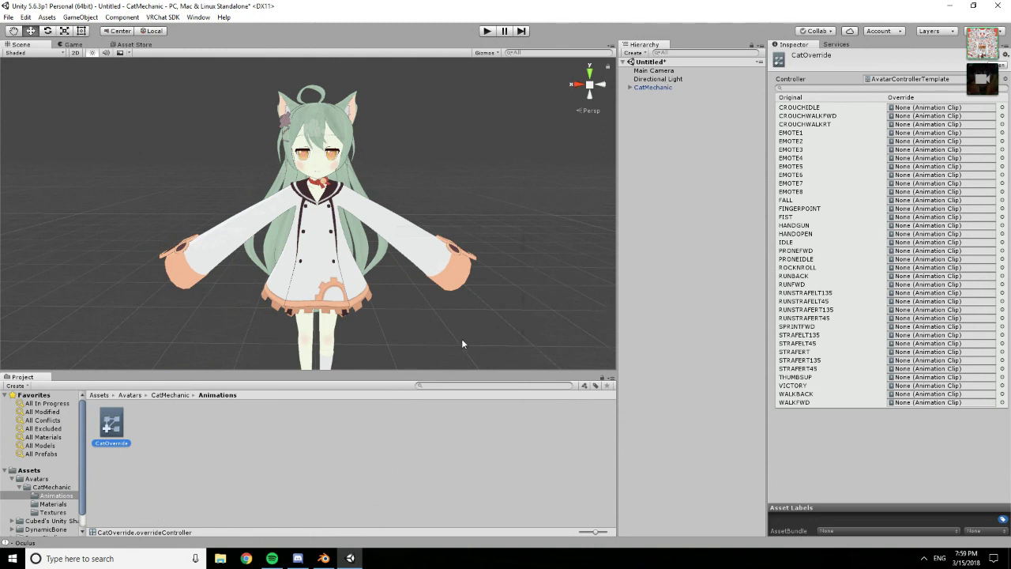
# Save the scene as CatMechanic in the project's Assets folder
pyautogui.click(508, 190)
pyautogui.hotkey('ctrl', 's')
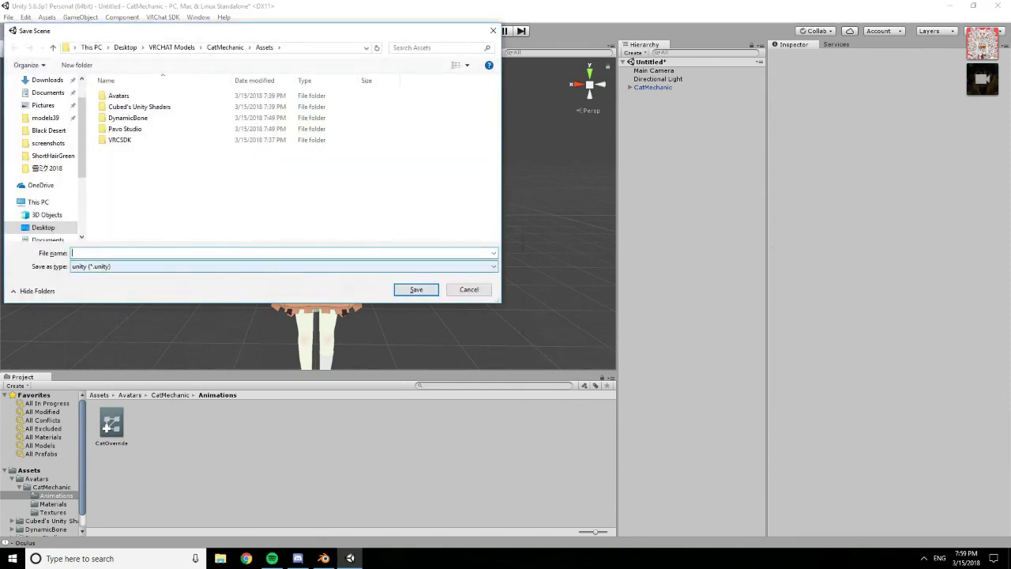
pyautogui.write('CatMechanic')
pyautogui.click(416, 290)
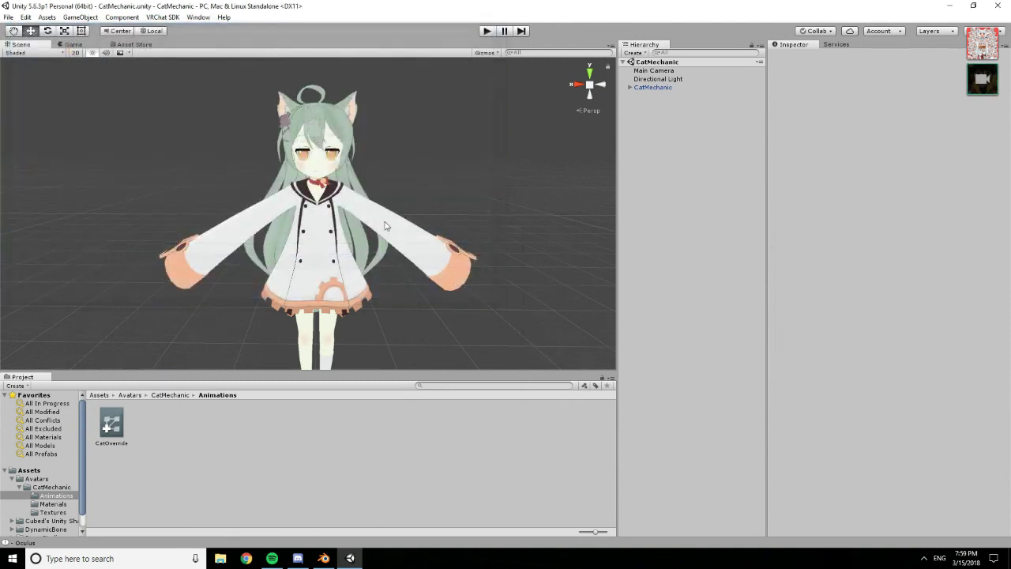
# Duplicate the CatMechanic avatar in the scene, deactivate the original and select the copy
pyautogui.click(651, 87)
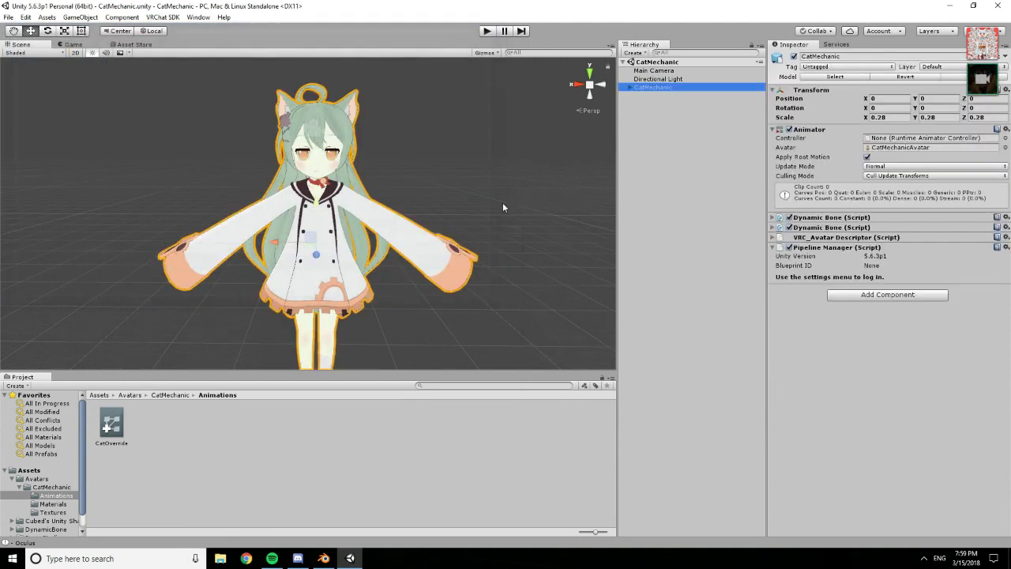
pyautogui.hotkey('ctrl', 'd')
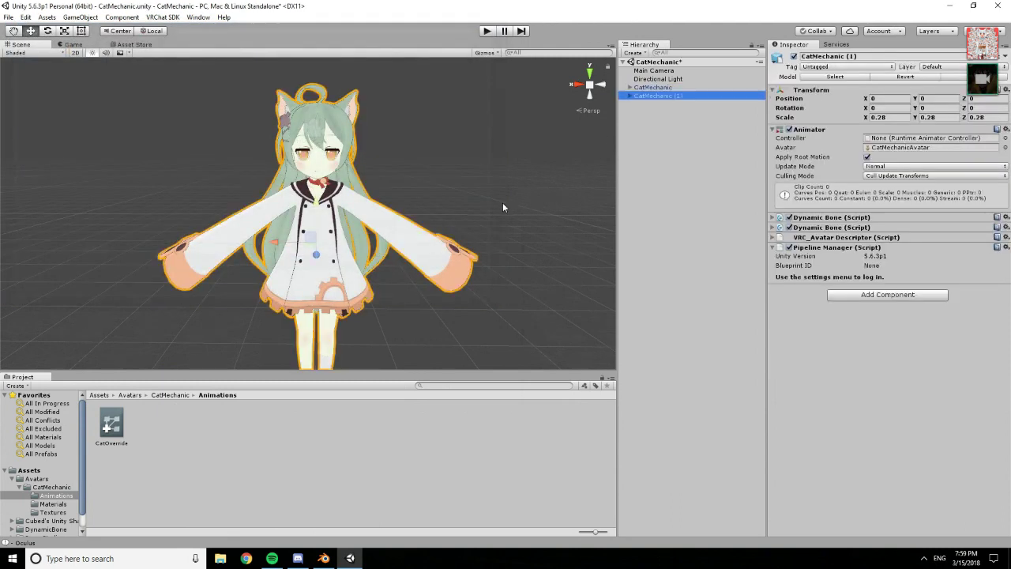
pyautogui.click(650, 88)
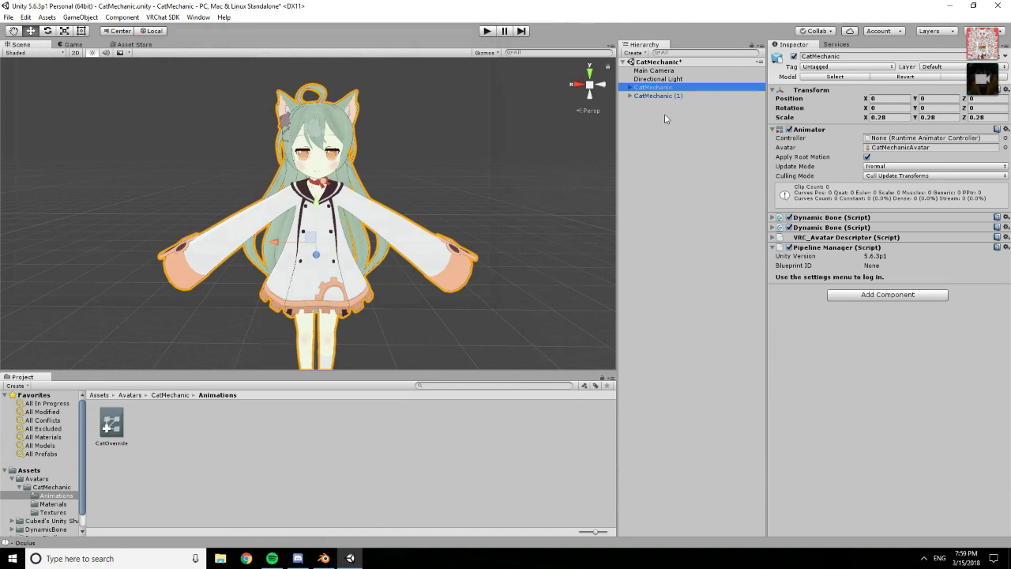
pyautogui.click(794, 57)
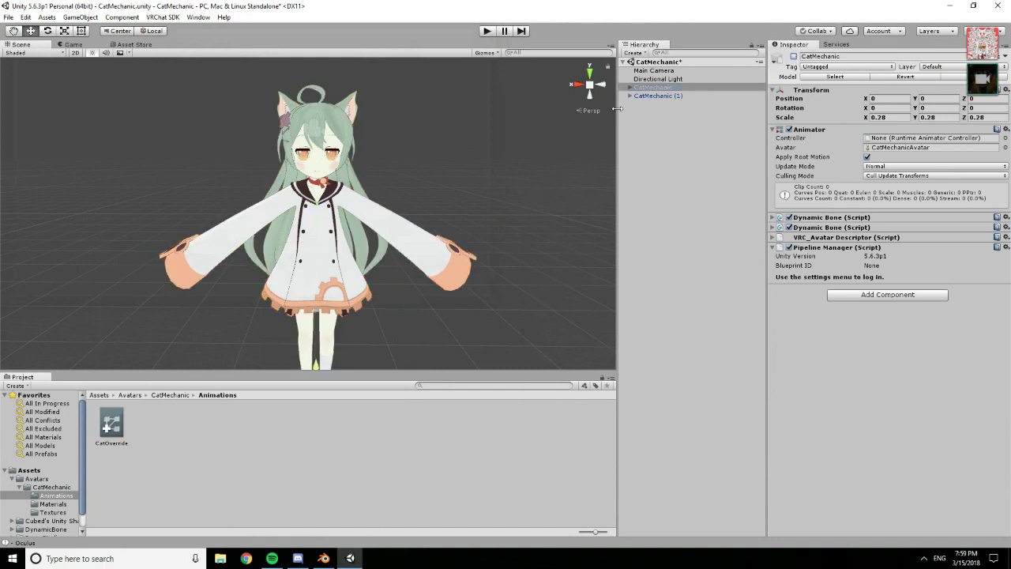
pyautogui.click(641, 95)
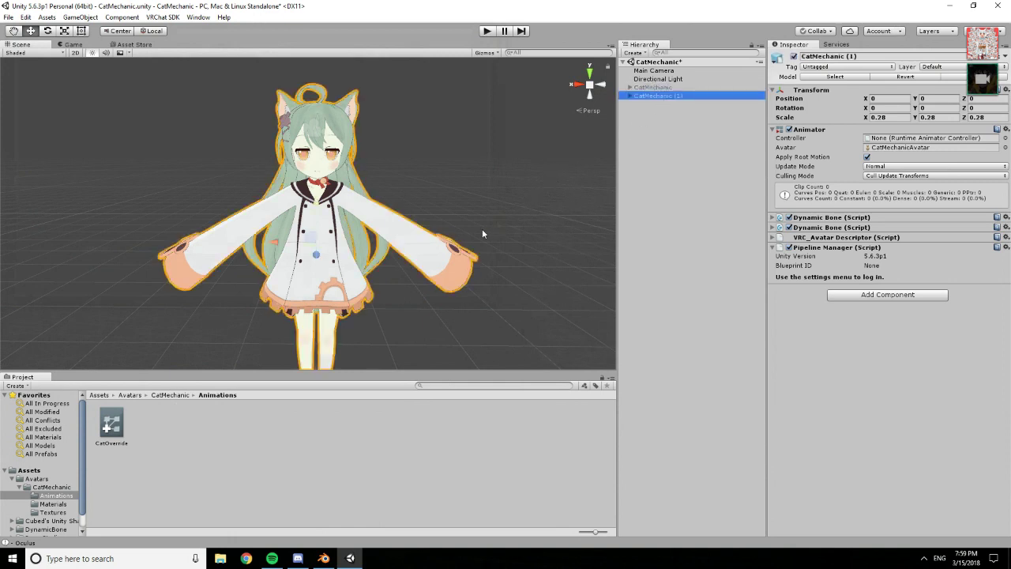
# Create an animation clip named Happy in CatMechanic's Animations folder
pyautogui.rightClick(165, 442)
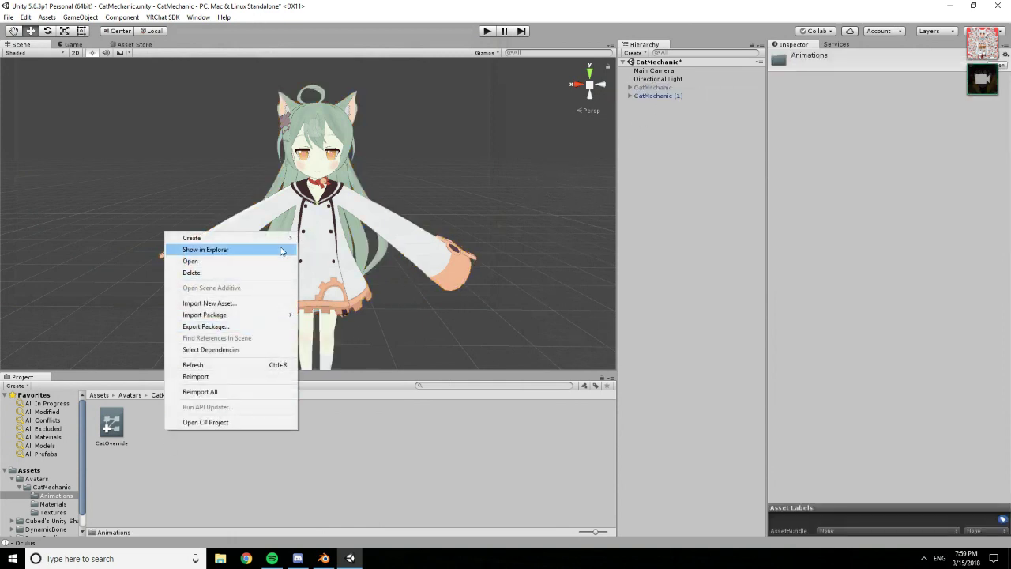
pyautogui.moveTo(284, 241)
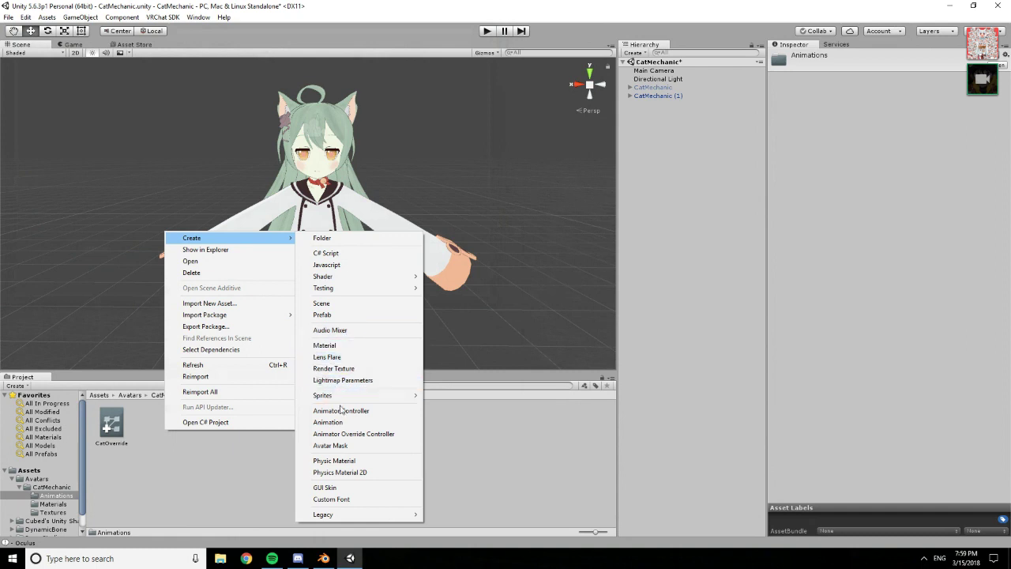
pyautogui.click(340, 423)
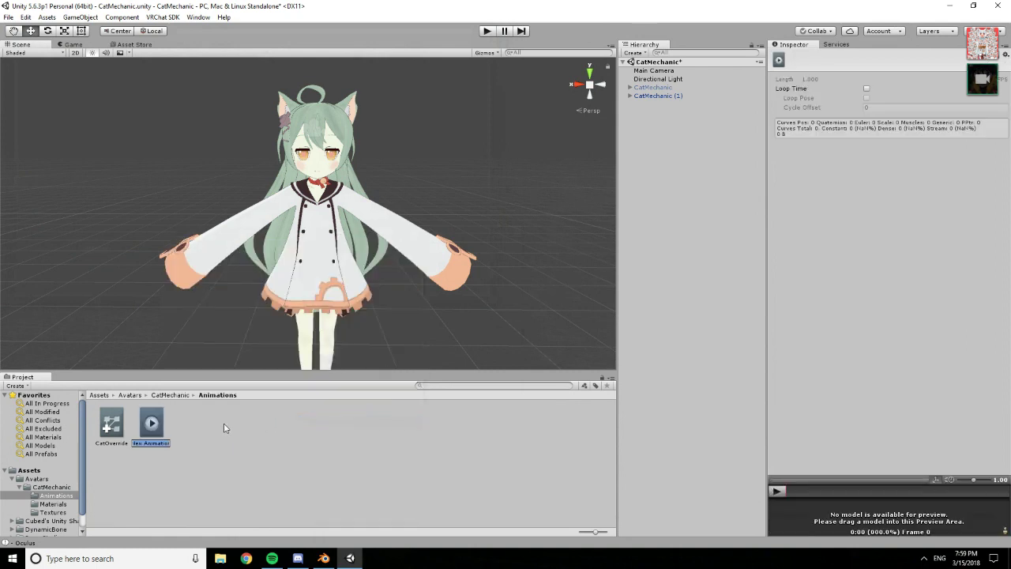
pyautogui.write('Happy')
pyautogui.press('Return')
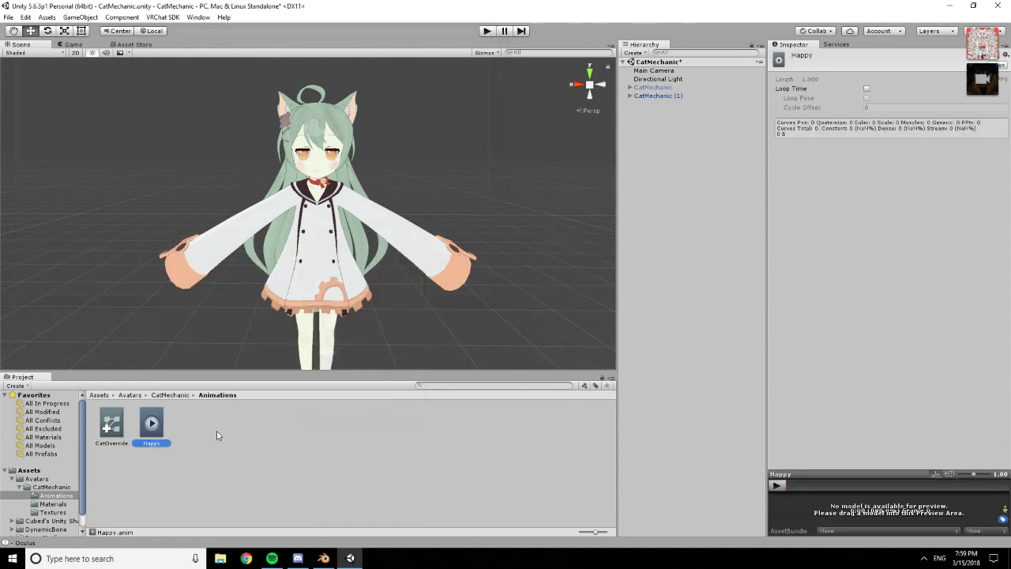
# Create an animation clip named Open Eyes in the Animations folder
pyautogui.rightClick(218, 430)
pyautogui.moveTo(245, 237)
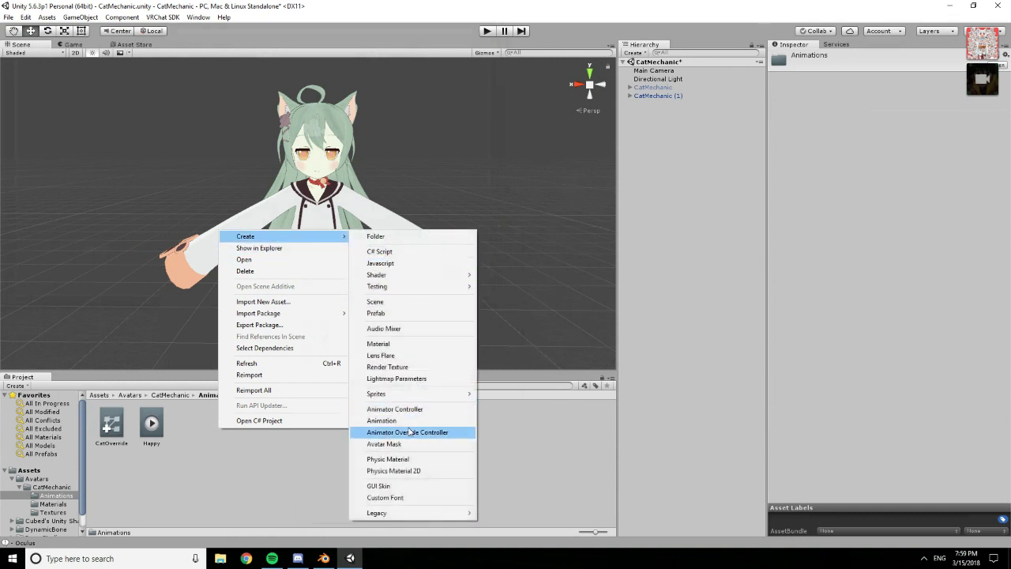
pyautogui.click(408, 421)
pyautogui.write('O')
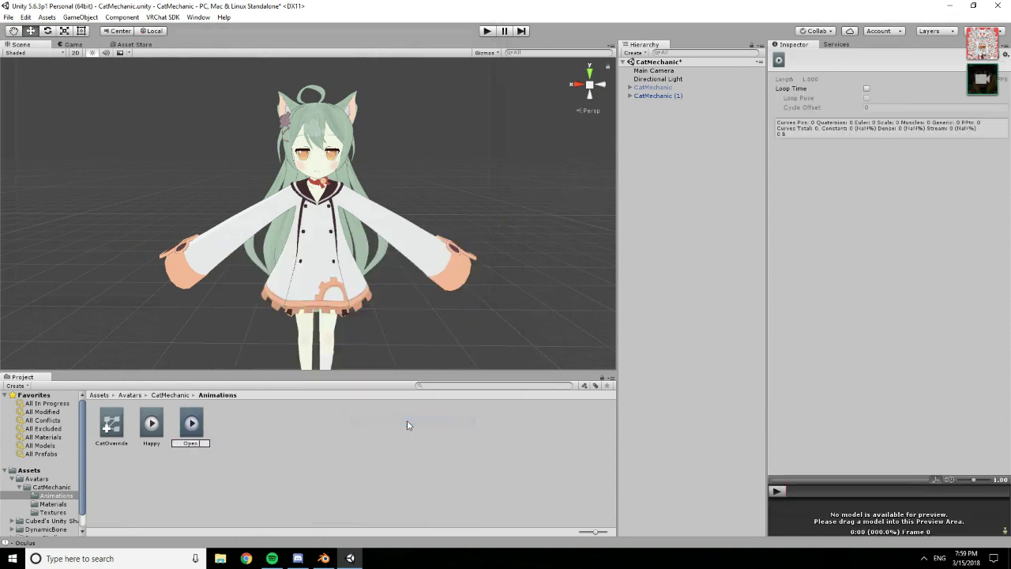
pyautogui.write('pen')
pyautogui.press('BackSpace')
pyautogui.press('BackSpace')
pyautogui.press('Return')
# Create an animation clip named etc in the Animations folder
pyautogui.rightClick(253, 418)
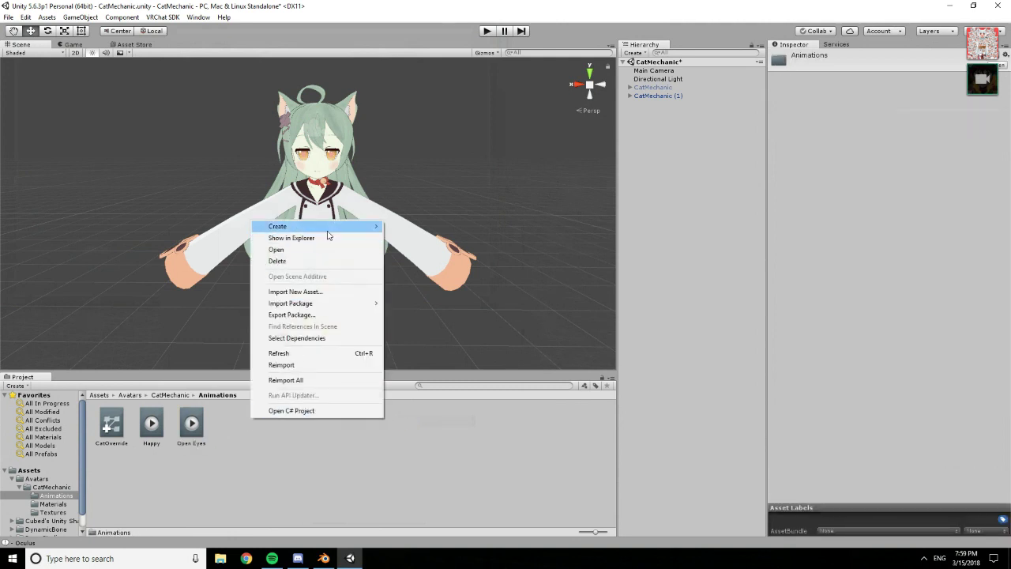
pyautogui.click(426, 411)
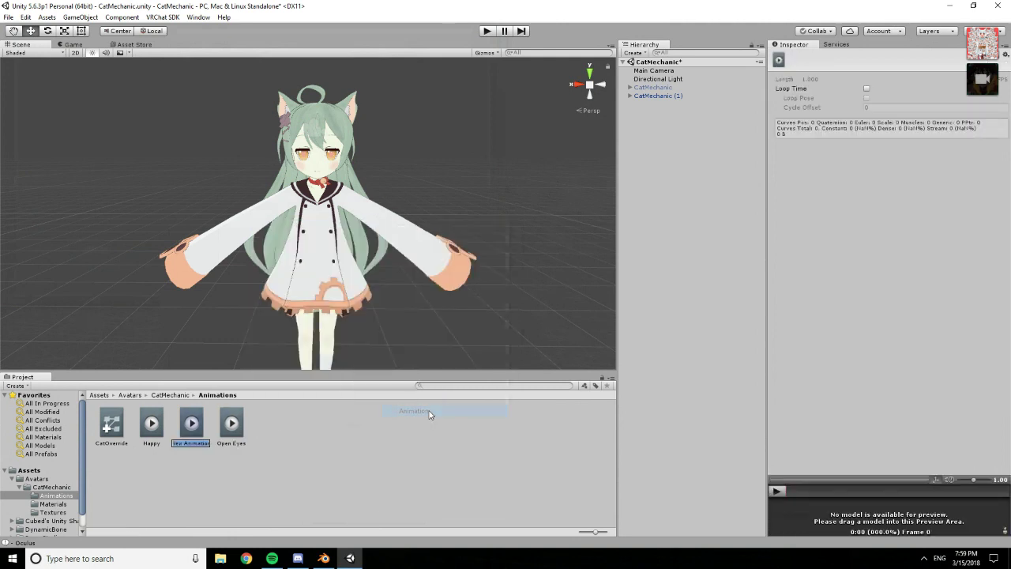
pyautogui.write('S')
pyautogui.write('tc')
pyautogui.press('Return')
# Create an animation clip named etc1 in the Animations folder
pyautogui.rightClick(304, 439)
pyautogui.moveTo(380, 243)
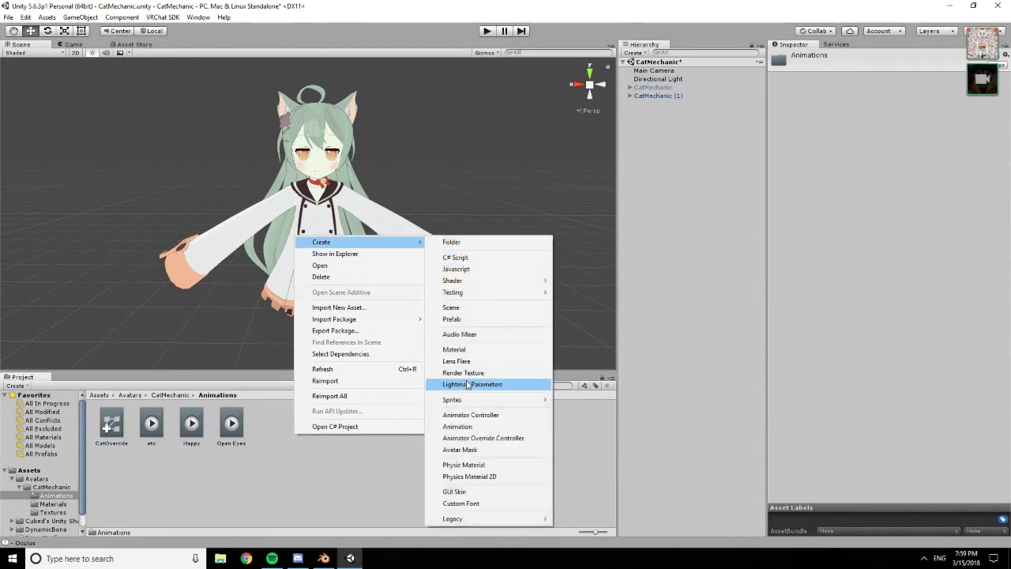
pyautogui.click(464, 427)
pyautogui.write('etc1')
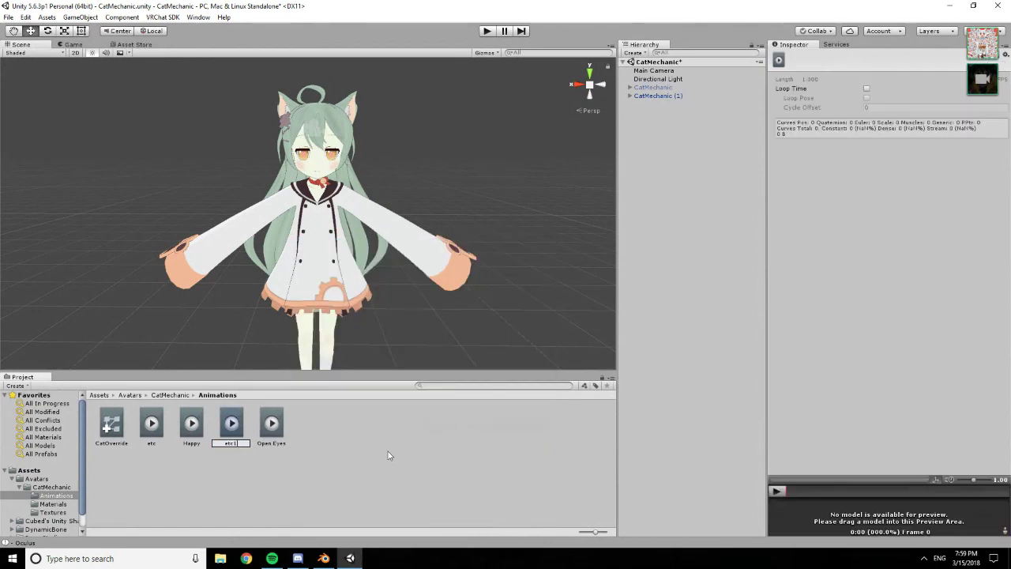
pyautogui.press('Return')
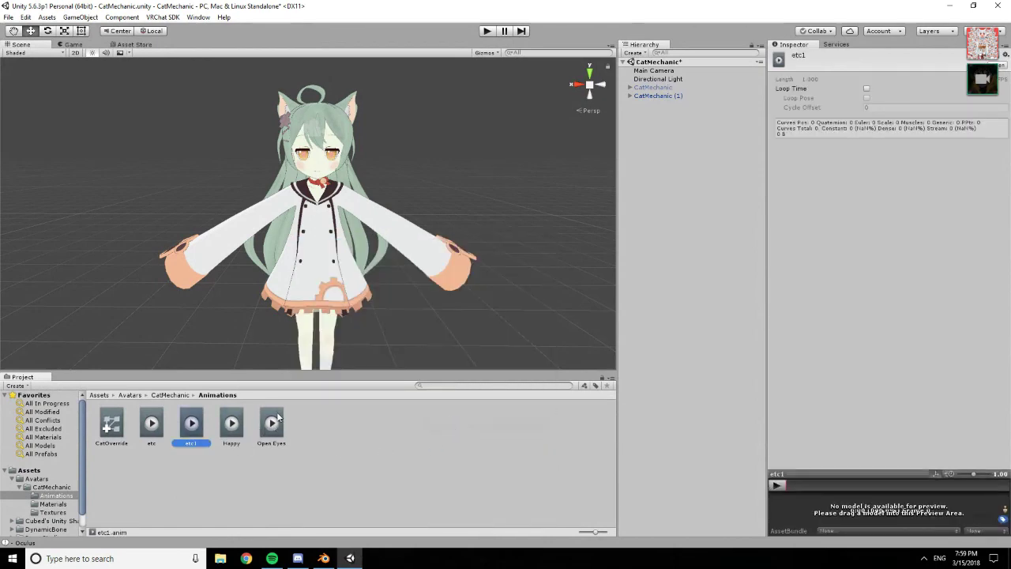
# Assign the Open Eyes, etc, etc1 and Happy clips to the CatMechanic (1) avatar, starting with Open Eyes
pyautogui.moveTo(271, 424); pyautogui.dragTo(645, 105)
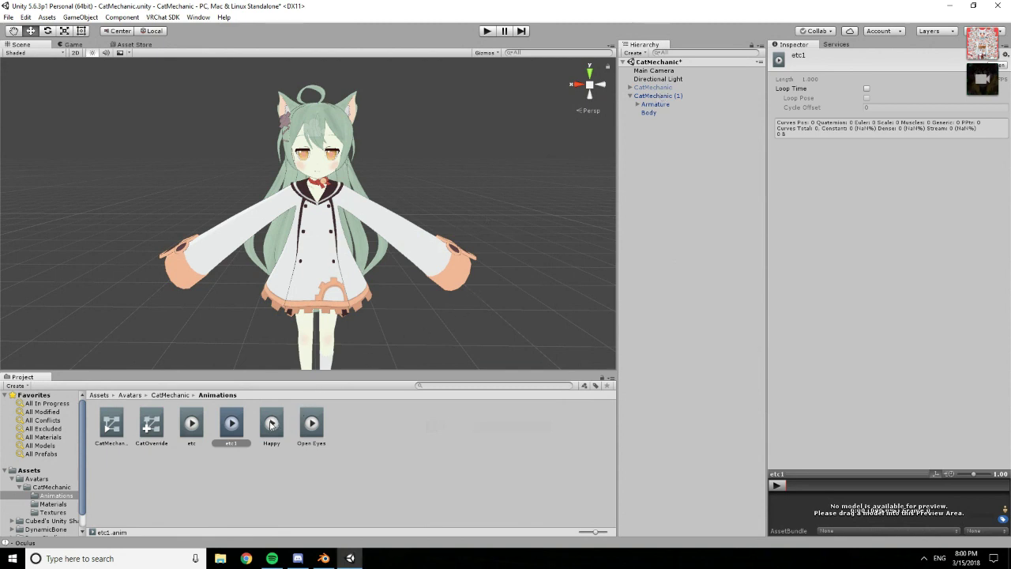
pyautogui.moveTo(194, 423); pyautogui.dragTo(655, 98)
pyautogui.moveTo(240, 424); pyautogui.dragTo(656, 96)
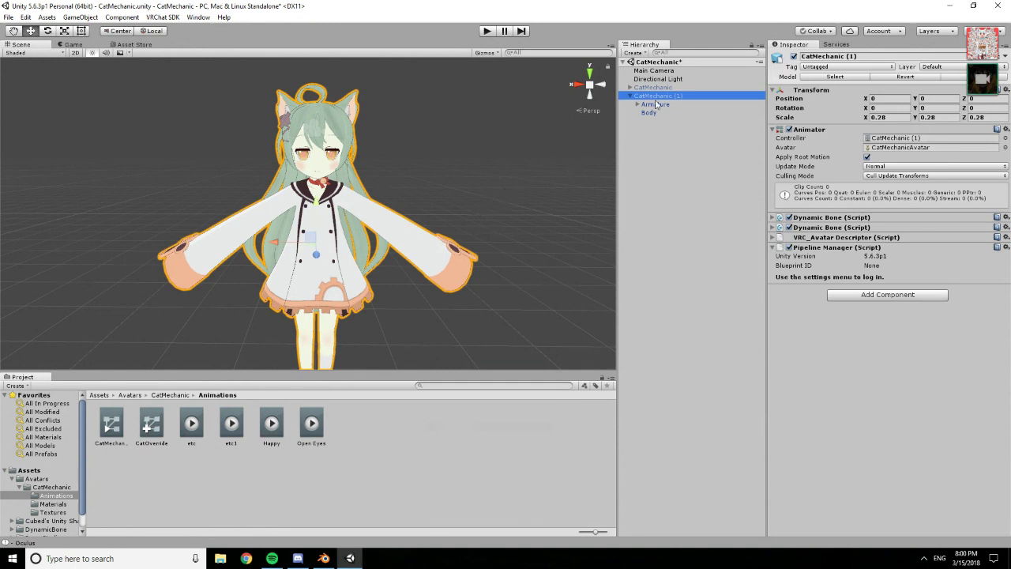
# Open the Animation window for CatMechanic (1) and choose the Open Eyes clip for editing
pyautogui.hotkey('ctrl', '6')
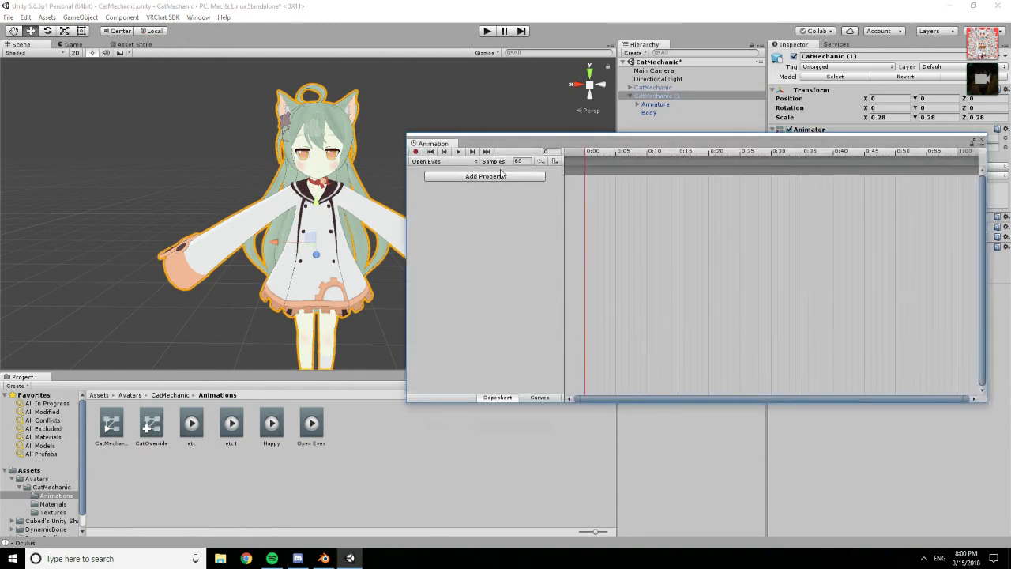
pyautogui.click(474, 163)
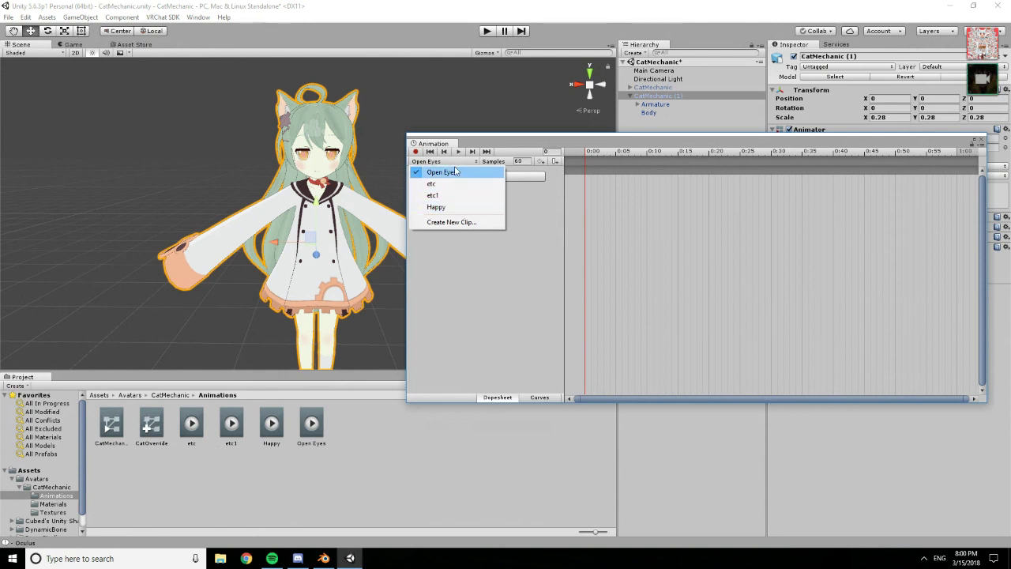
pyautogui.click(456, 173)
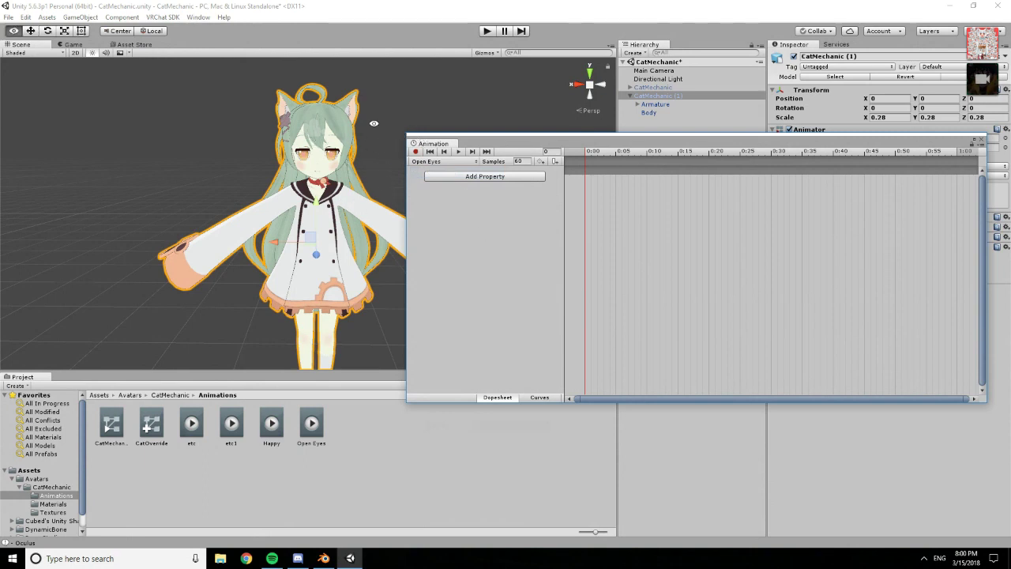
# Switch to Blender, briefly hide and reveal the model, and bring up the Body mesh's shape keys
pyautogui.click(324, 559)
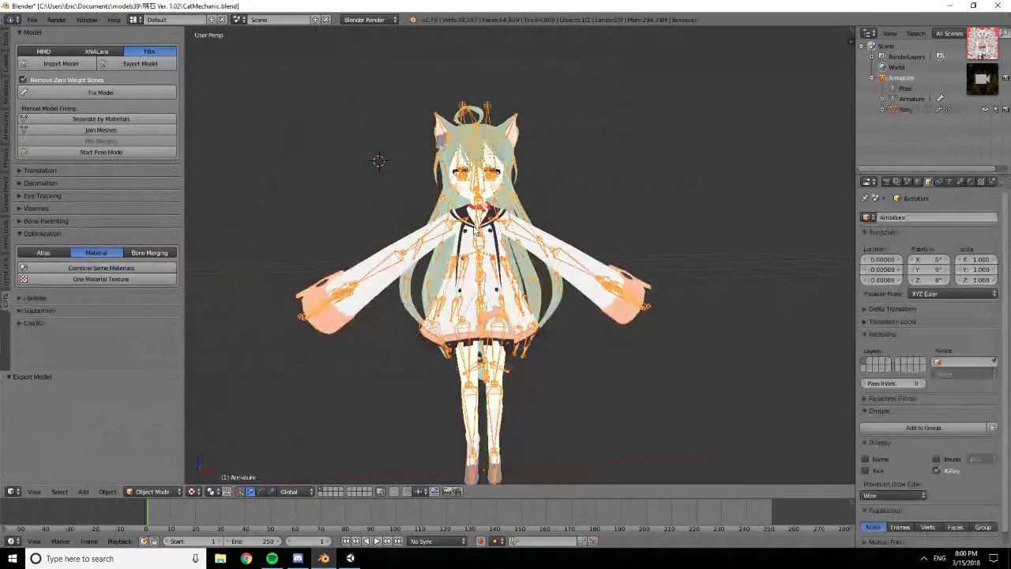
pyautogui.rightClick(475, 228)
pyautogui.press('h')
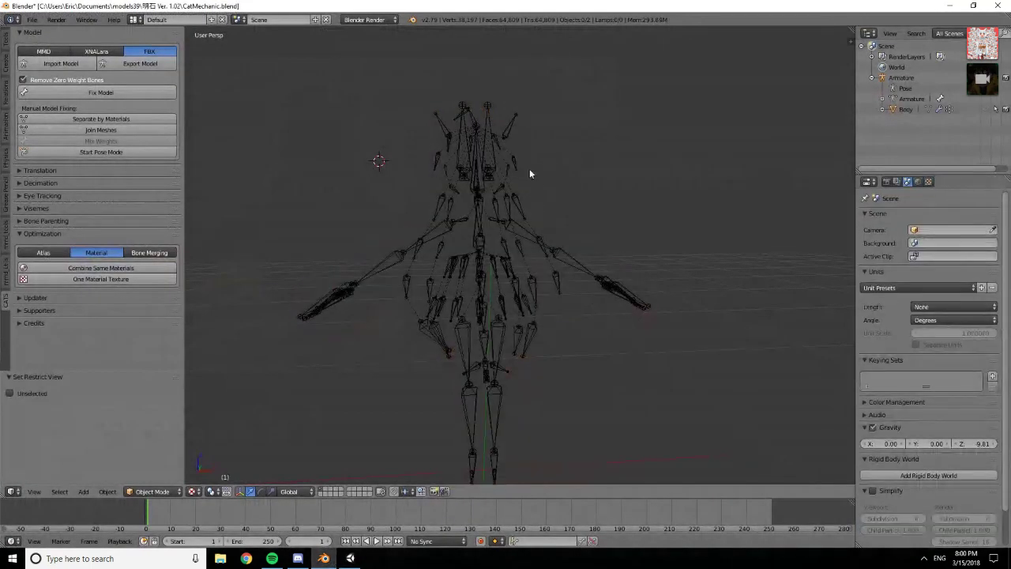
pyautogui.hotkey('alt', 'h')
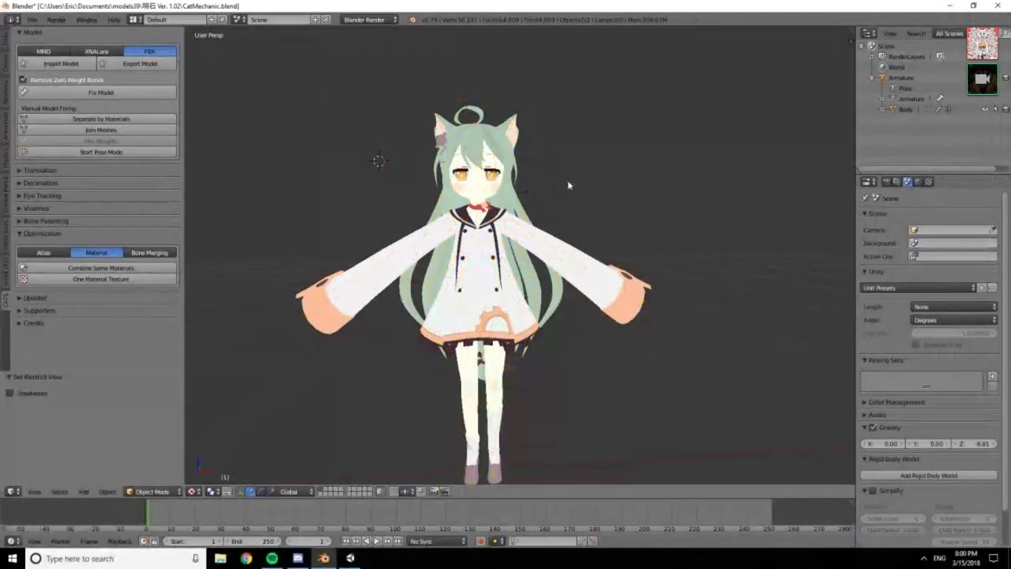
pyautogui.scroll(4, 568, 185)
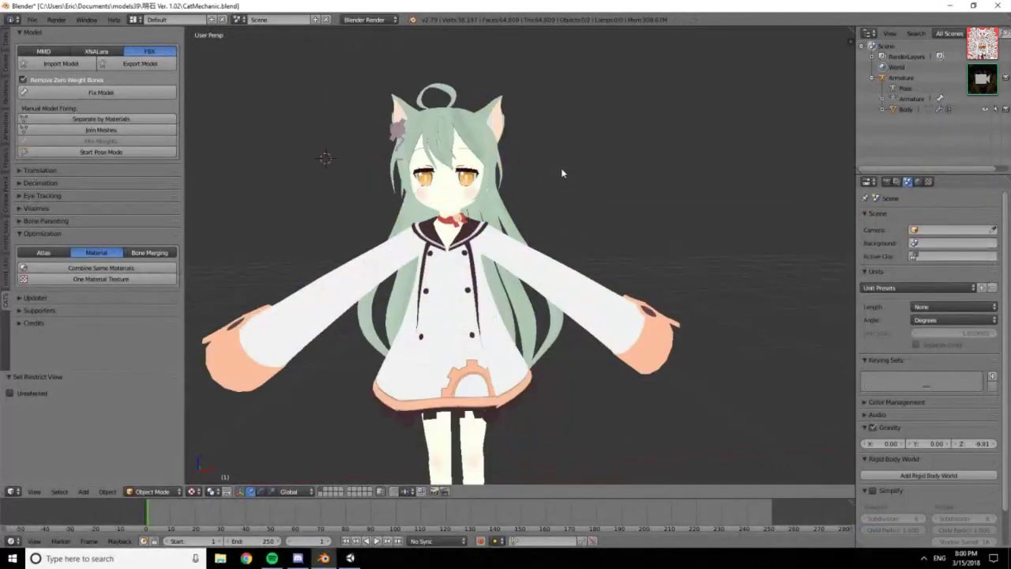
pyautogui.click(905, 109)
pyautogui.click(960, 182)
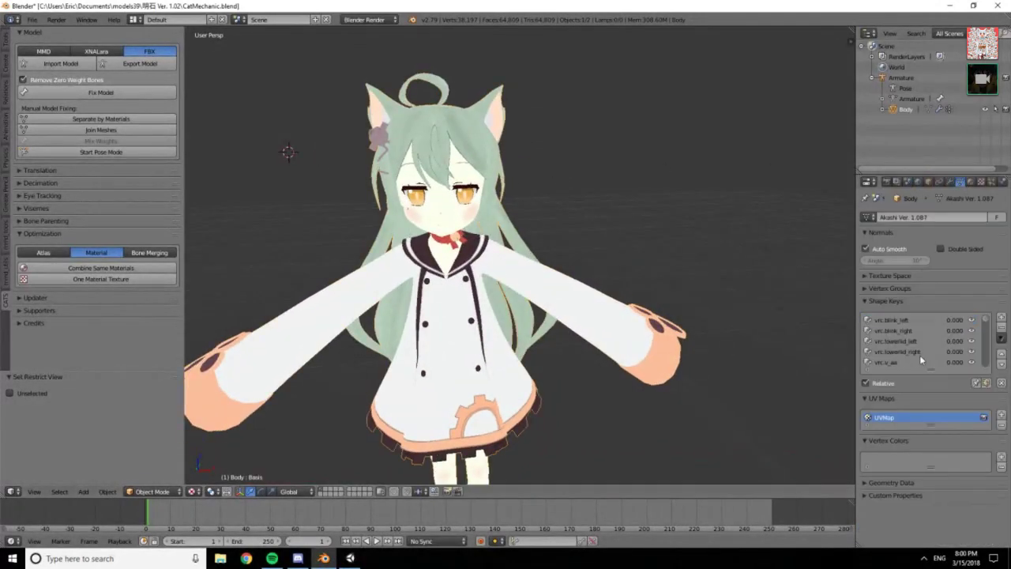
pyautogui.scroll(-6, 921, 360)
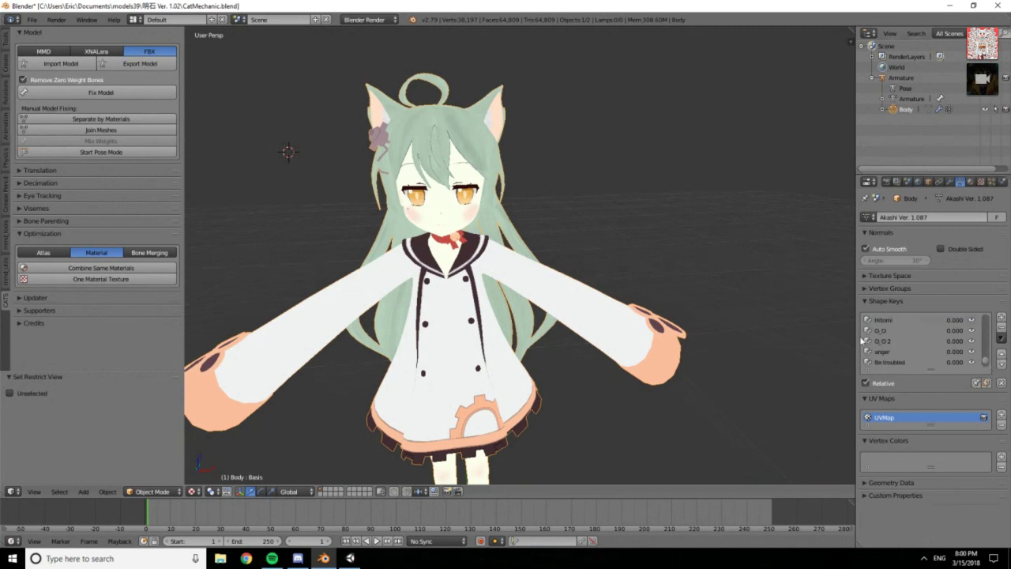
# Set the Body mesh's O_O shape key to 1.000, enlarge the shape key list and inspect the face
pyautogui.click(885, 331)
pyautogui.moveTo(875, 397)
pyautogui.mouseDown()
pyautogui.moveTo(1000, 397)
pyautogui.moveTo(866, 397)
pyautogui.mouseUp()
pyautogui.click(350, 558)
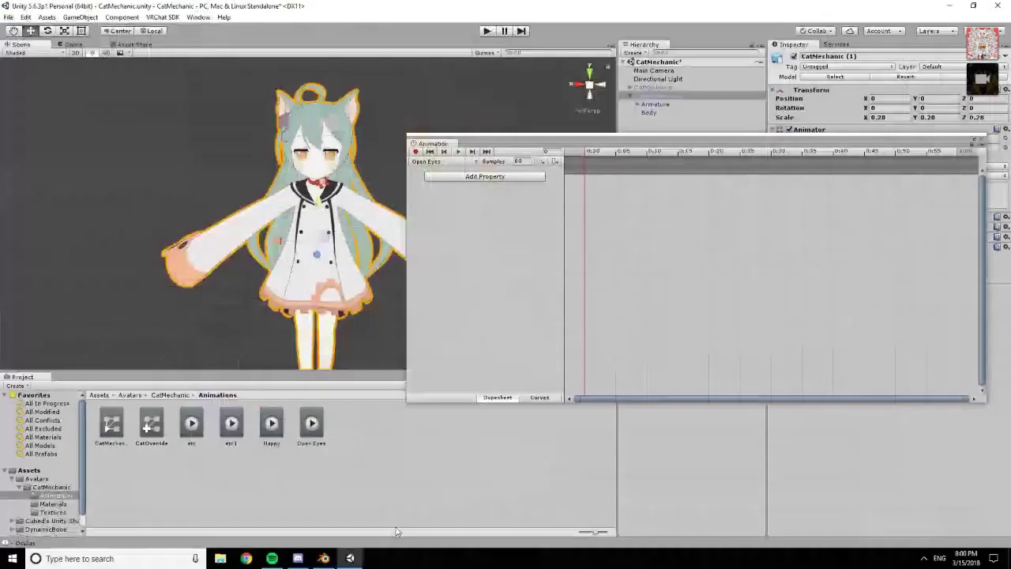
pyautogui.click(324, 558)
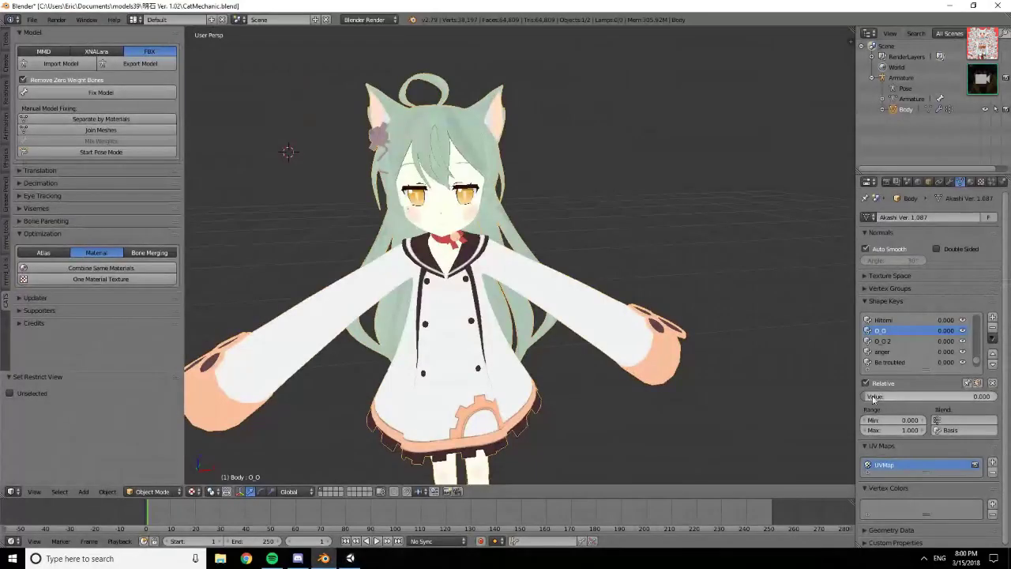
pyautogui.moveTo(873, 399); pyautogui.dragTo(1000, 397)
pyautogui.moveTo(854, 278); pyautogui.dragTo(737, 279)
pyautogui.moveTo(844, 175); pyautogui.dragTo(840, 124)
pyautogui.moveTo(868, 313); pyautogui.dragTo(870, 407)
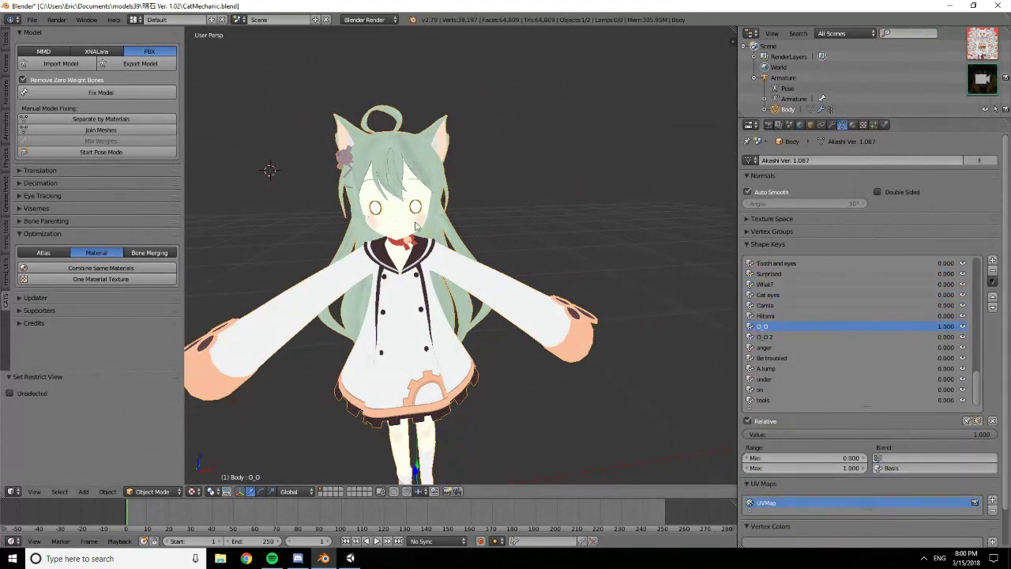
pyautogui.moveTo(415, 227); pyautogui.dragTo(415, 198, button='middle')
pyautogui.scroll(5, 423, 189)
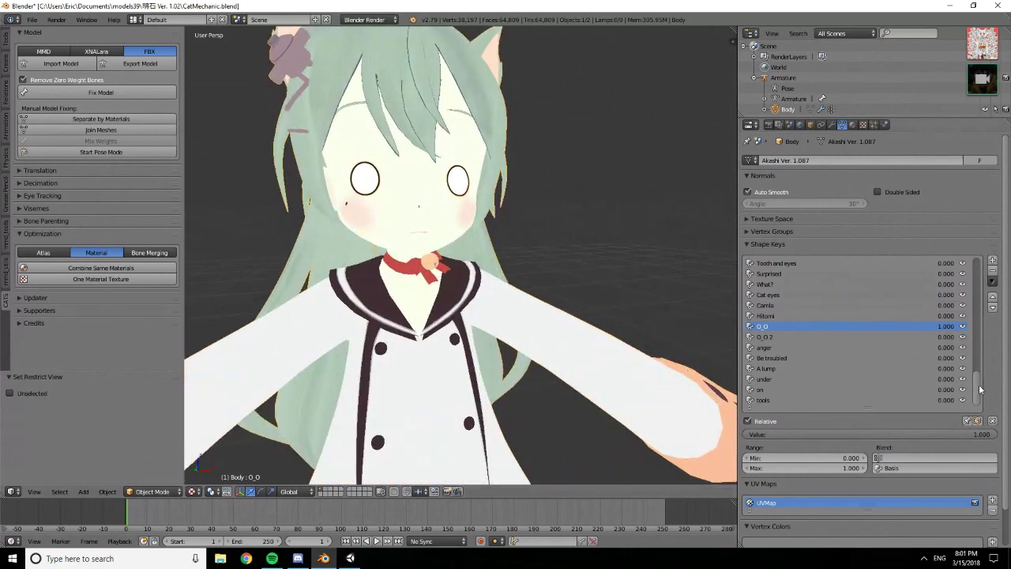
# Try the ^ 2 and ^ shape keys on the face, setting ^ to 1.000
pyautogui.moveTo(980, 389); pyautogui.dragTo(980, 336)
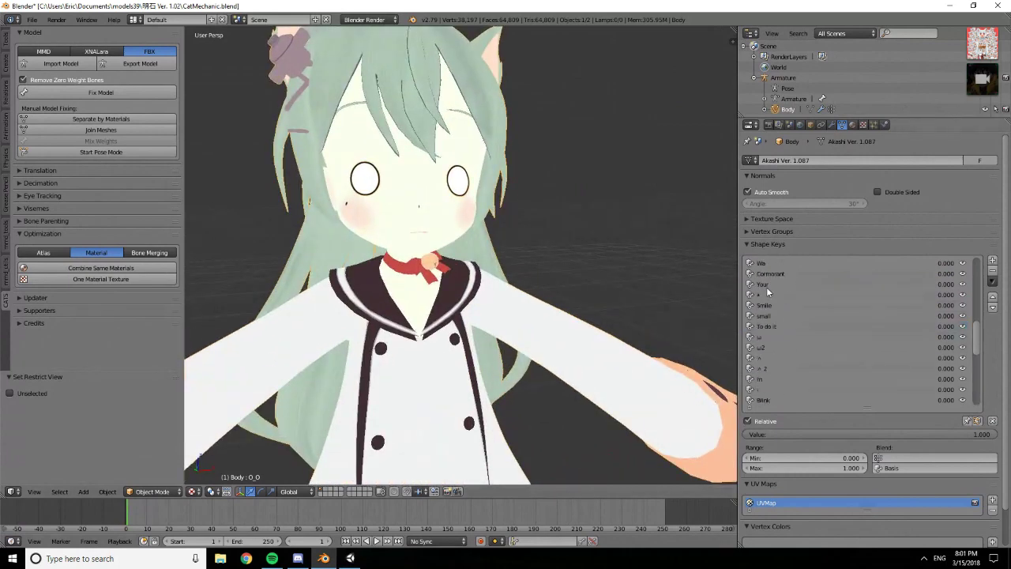
pyautogui.click(765, 297)
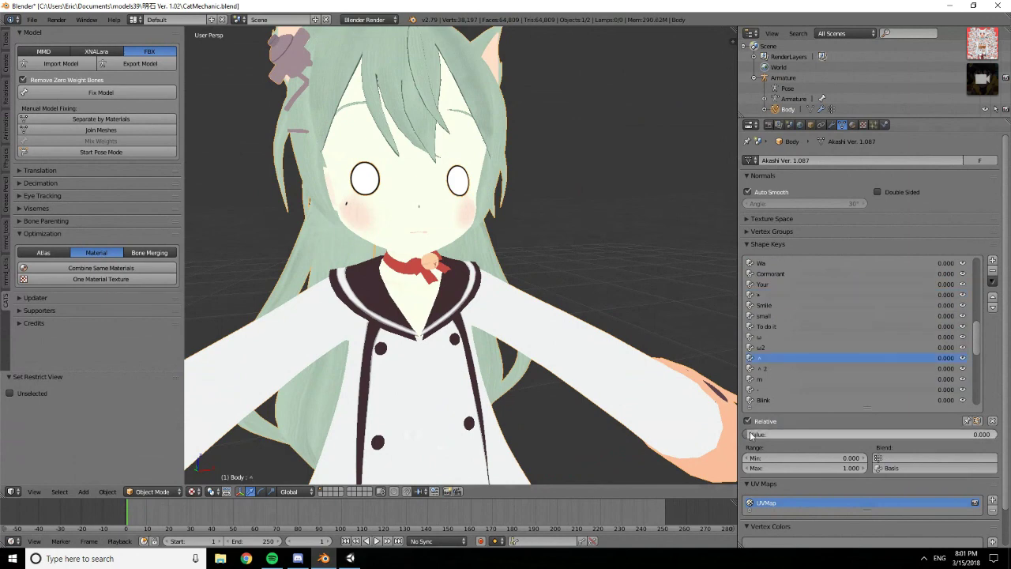
pyautogui.click(790, 369)
pyautogui.moveTo(790, 434)
pyautogui.mouseDown()
pyautogui.moveTo(893, 434)
pyautogui.moveTo(790, 435)
pyautogui.mouseUp()
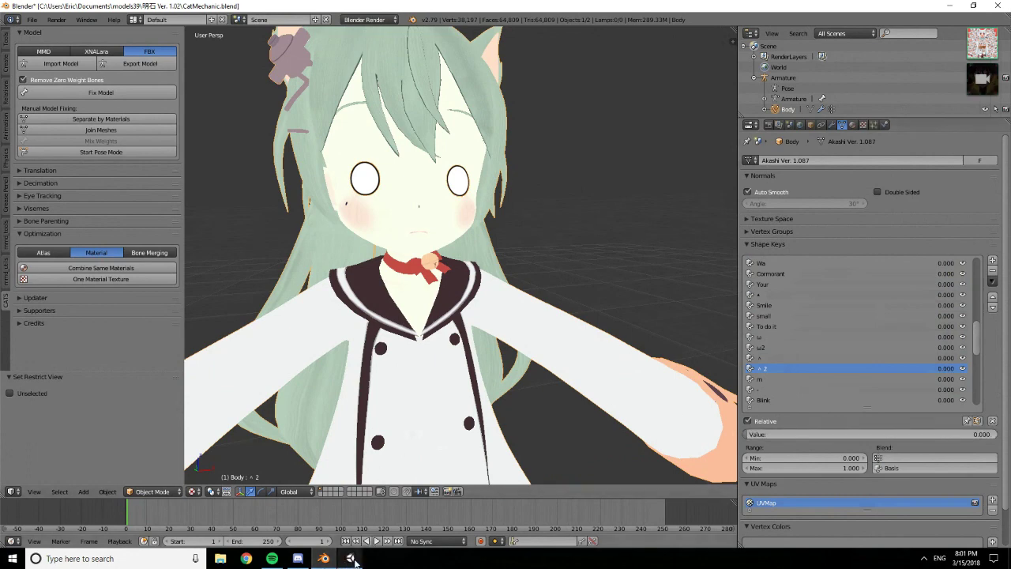
pyautogui.moveTo(782, 435); pyautogui.dragTo(901, 434)
pyautogui.scroll(-3, 512, 316)
pyautogui.scroll(4, 503, 300)
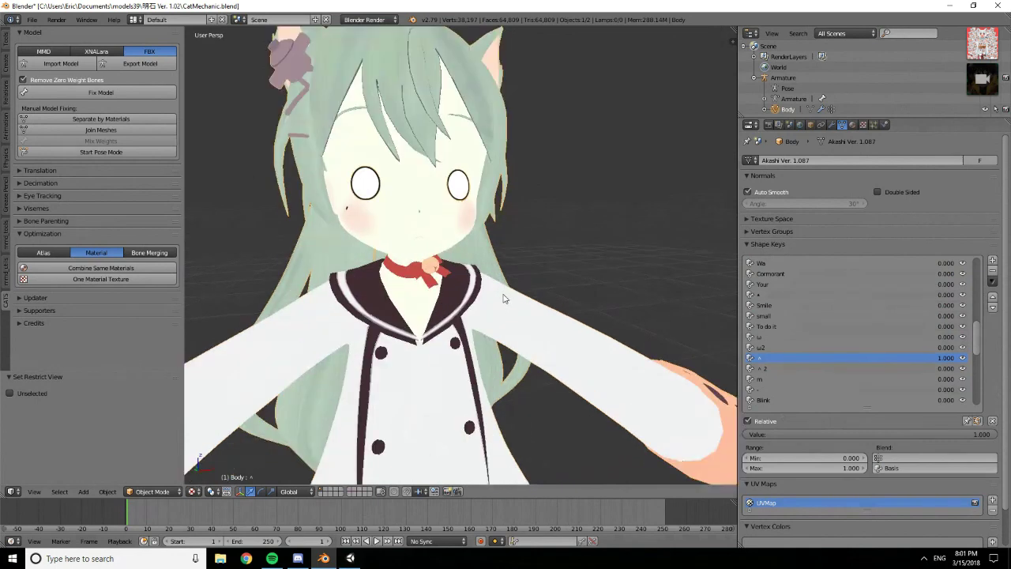
# Try the A lump shape key, then set the under shape key to 1.000
pyautogui.scroll(-9, 786, 347)
pyautogui.scroll(-11, 787, 357)
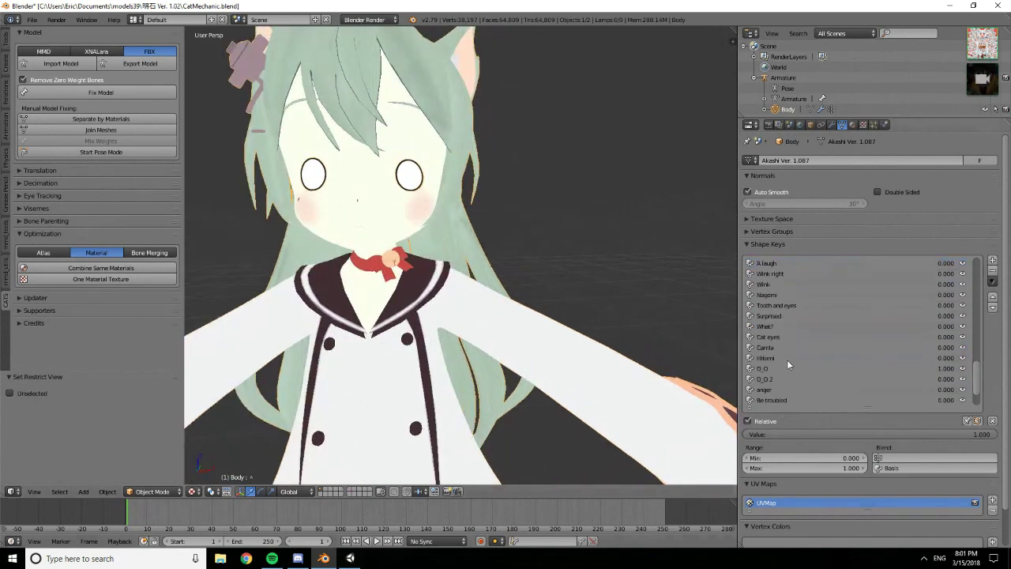
pyautogui.click(777, 369)
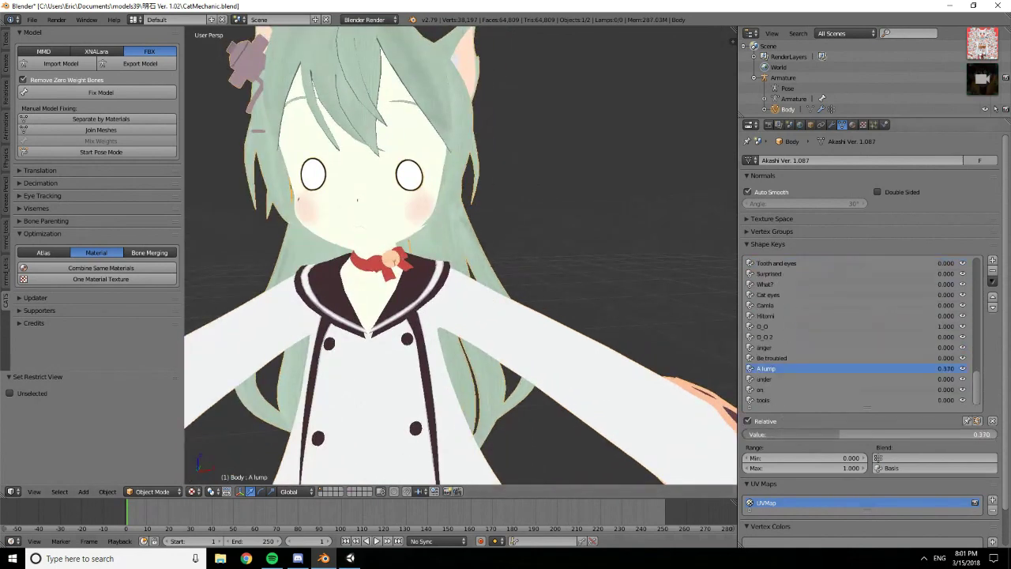
pyautogui.click(763, 380)
pyautogui.moveTo(748, 435); pyautogui.dragTo(997, 435)
pyautogui.moveTo(512, 353); pyautogui.dragTo(528, 353, button='middle')
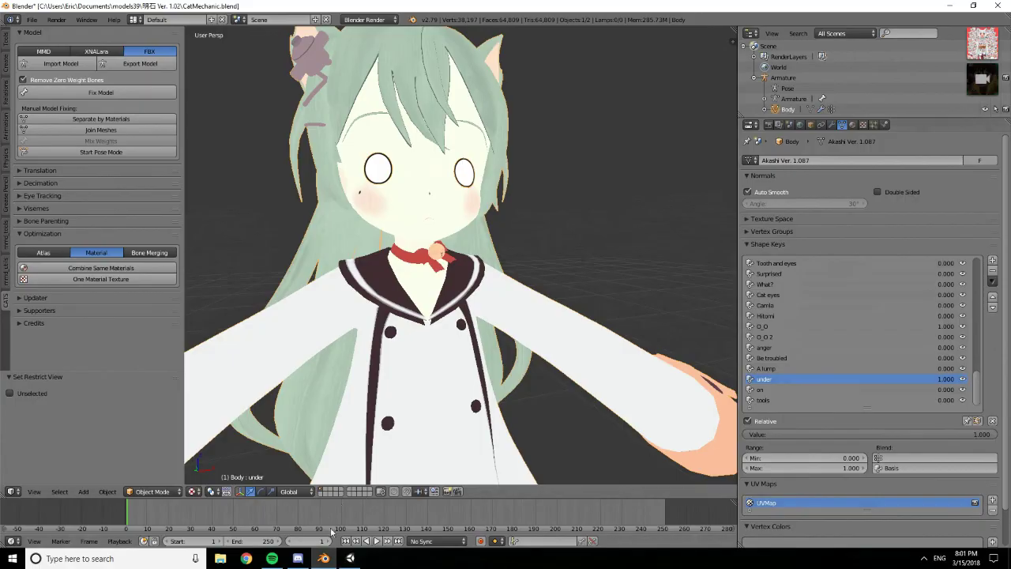
# Switch to Unity and add the Body's O_O blend shape as a property of the Open Eyes clip
pyautogui.click(350, 559)
pyautogui.click(487, 177)
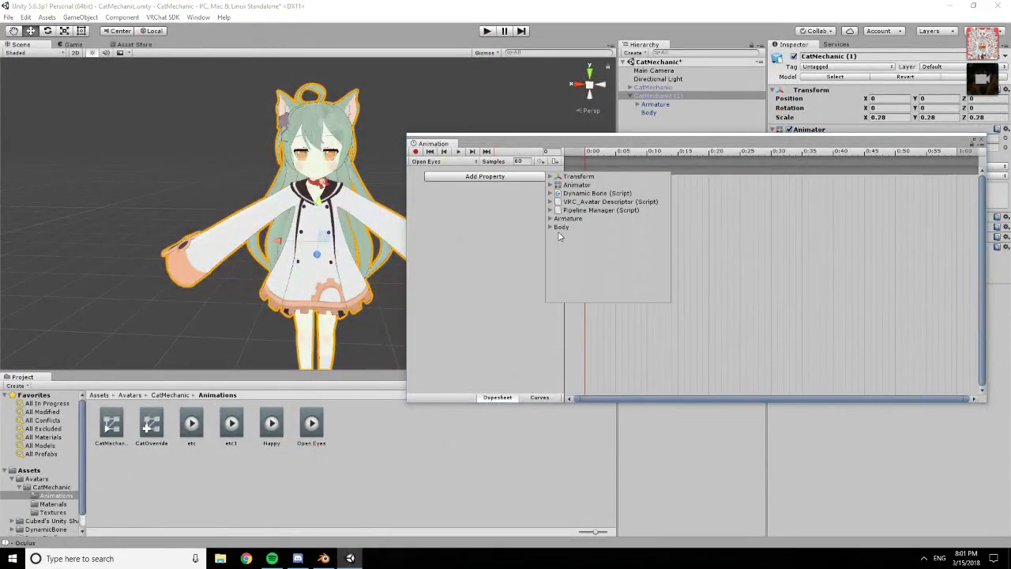
pyautogui.click(551, 228)
pyautogui.click(556, 253)
pyautogui.scroll(-5, 601, 251)
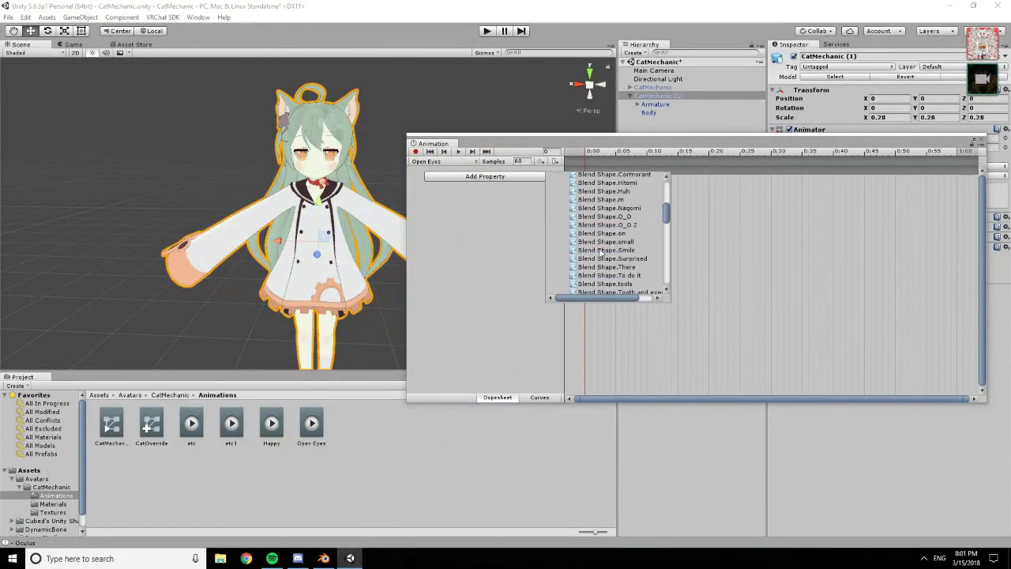
pyautogui.click(612, 218)
pyautogui.moveTo(605, 299); pyautogui.dragTo(655, 289)
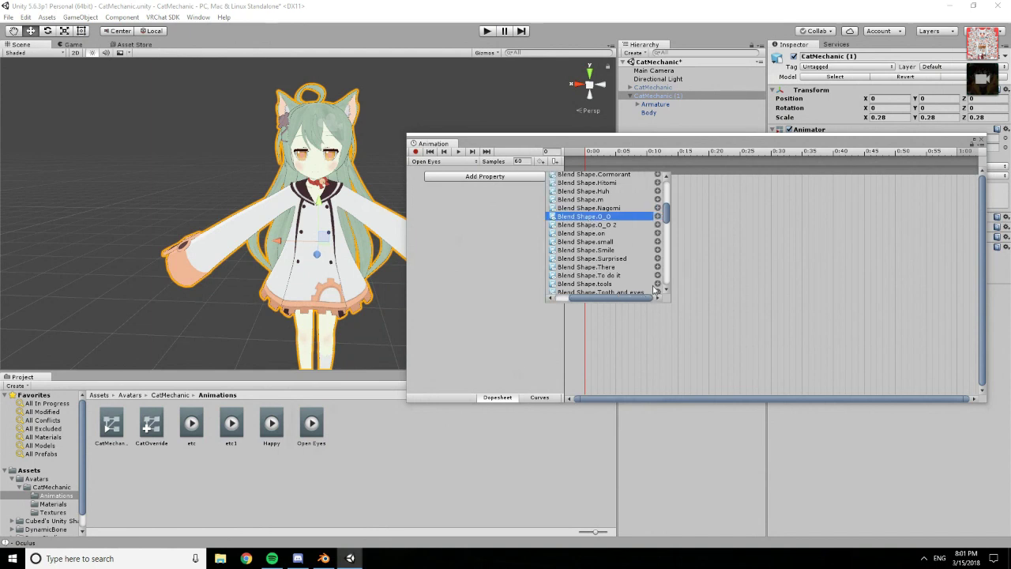
pyautogui.click(657, 217)
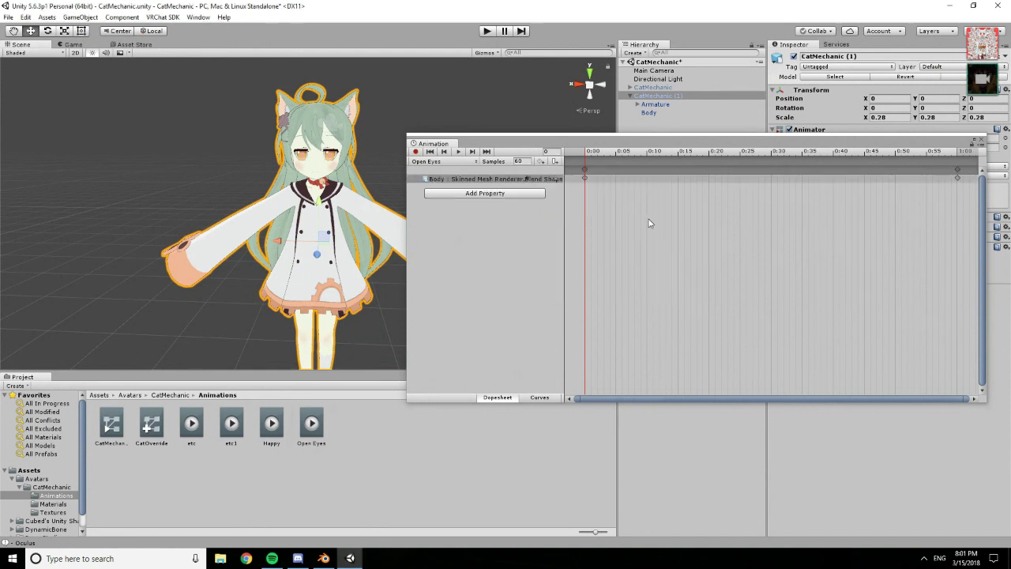
# Add the Body's ^ blend shape as another property of the Open Eyes clip
pyautogui.click(520, 193)
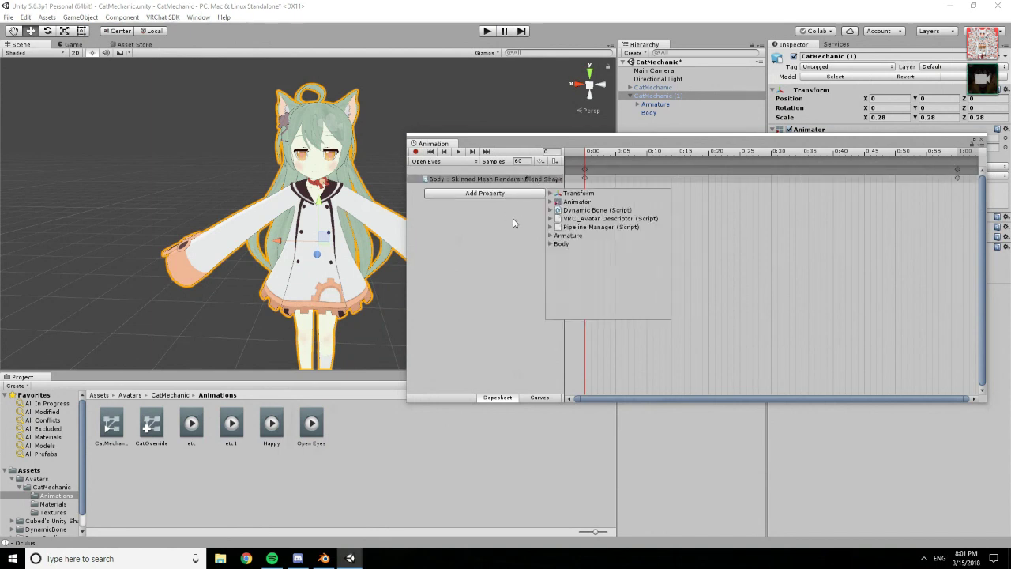
pyautogui.click(552, 244)
pyautogui.click(558, 271)
pyautogui.scroll(-3, 589, 280)
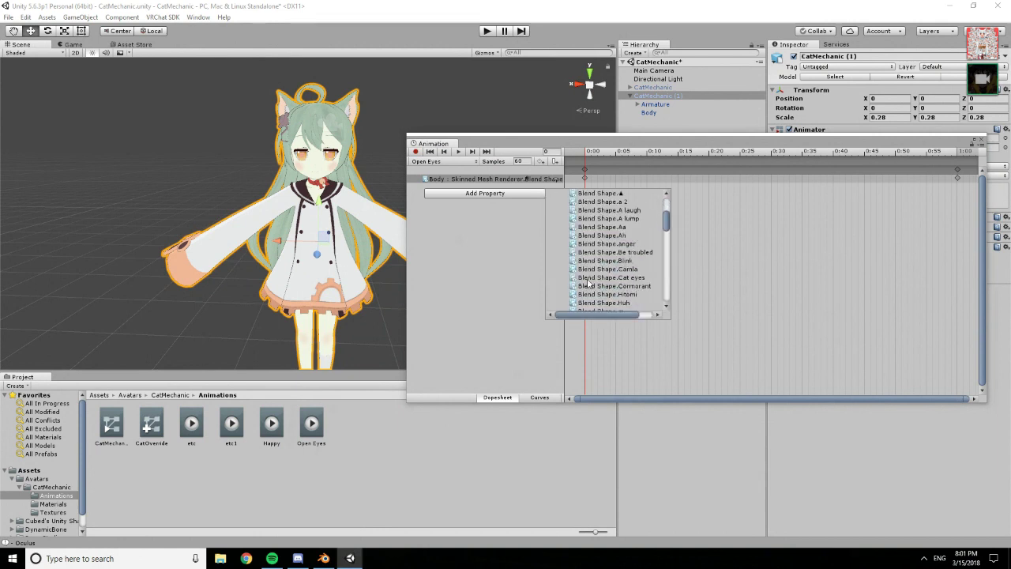
pyautogui.click(619, 210)
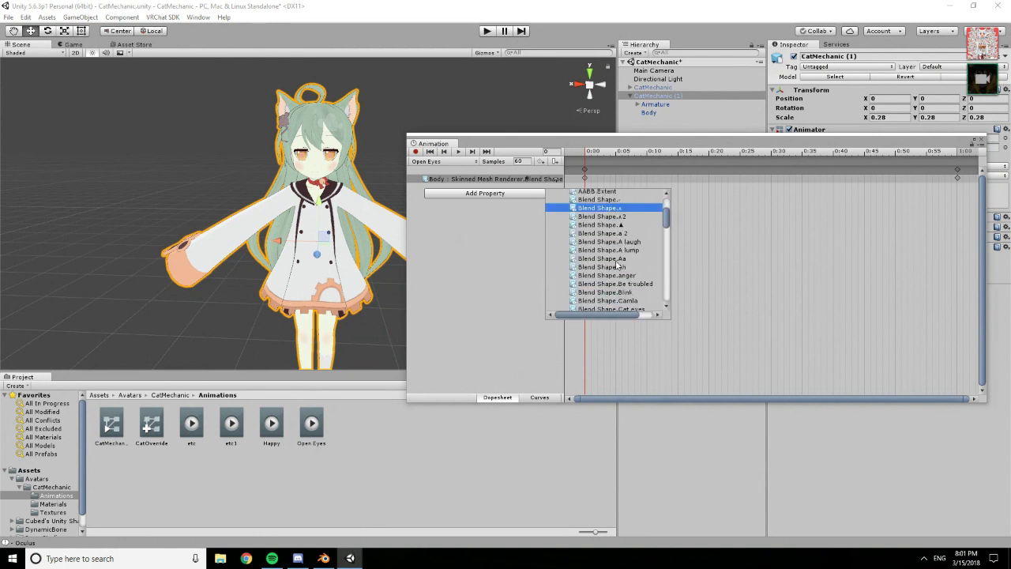
pyautogui.moveTo(610, 314); pyautogui.dragTo(646, 307)
pyautogui.click(659, 208)
# Add the Body's under blend shape as a property of the Open Eyes clip
pyautogui.click(534, 204)
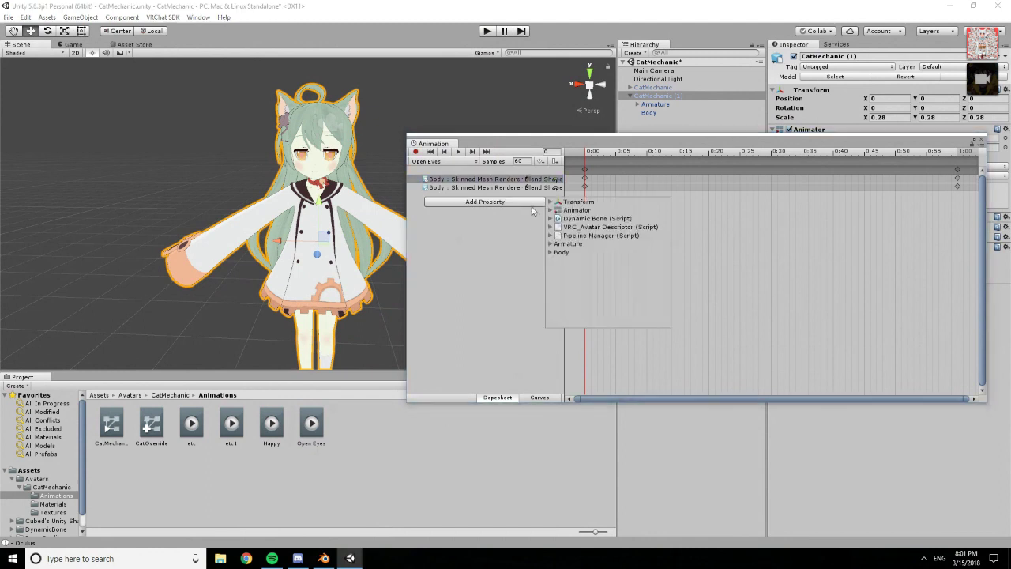
pyautogui.click(552, 253)
pyautogui.click(559, 277)
pyautogui.scroll(-8, 582, 297)
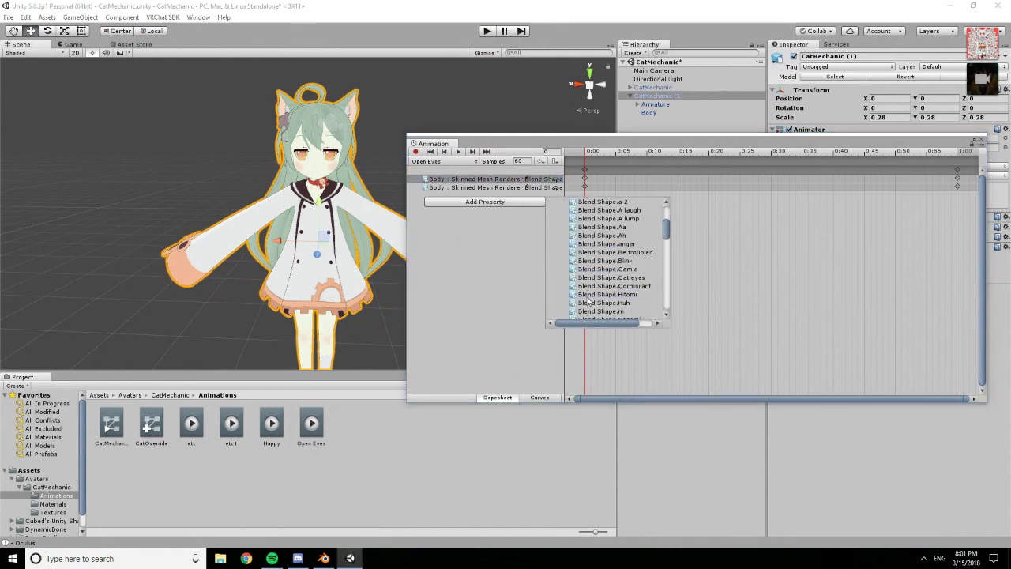
pyautogui.click(614, 308)
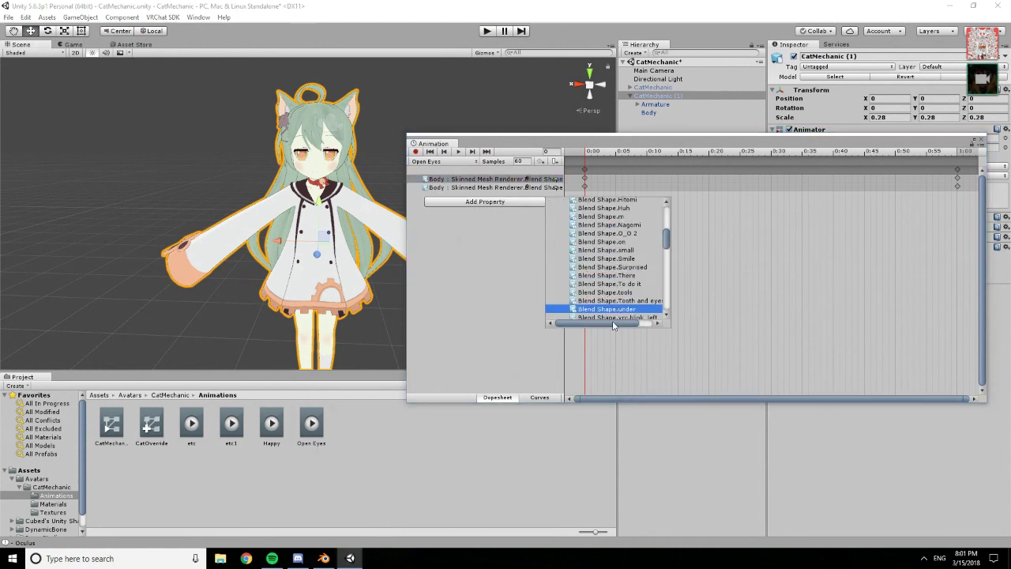
pyautogui.moveTo(608, 323); pyautogui.dragTo(646, 323)
pyautogui.click(660, 309)
# Switch to Blender, set the under shape key to 0.500 to check the face, and return to Unity
pyautogui.click(534, 178)
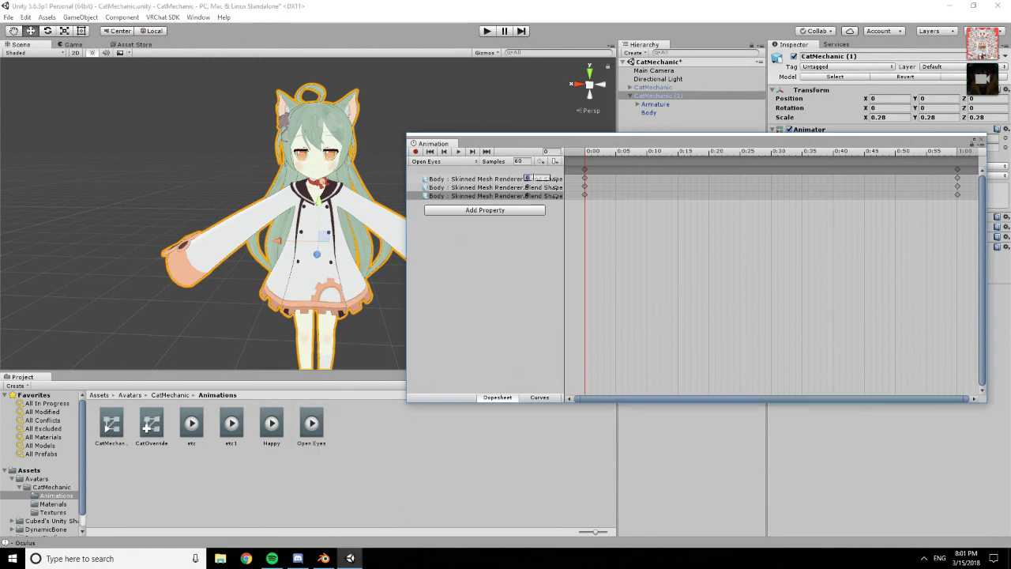
pyautogui.scroll(10, 311, 142)
pyautogui.click(325, 556)
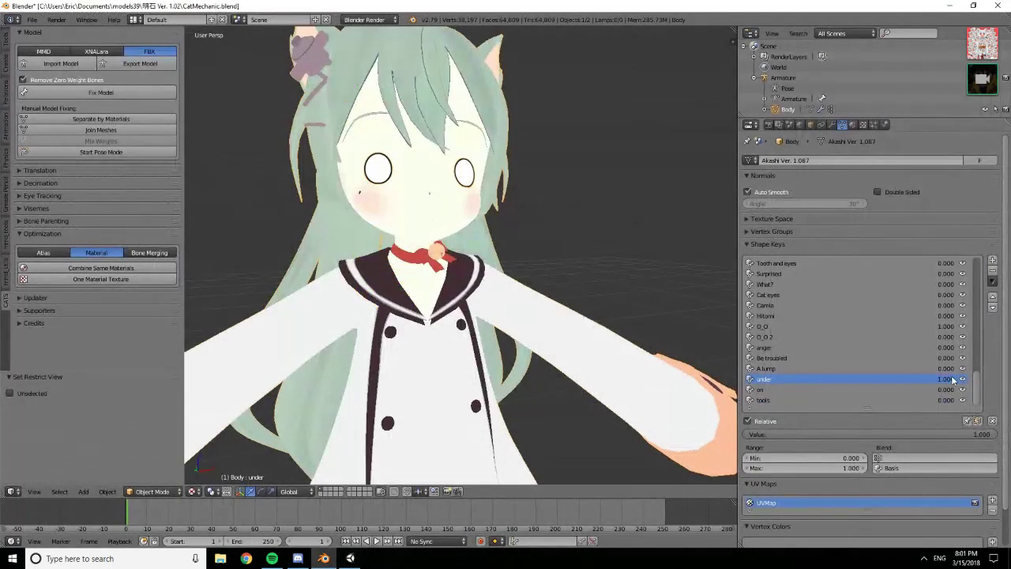
pyautogui.moveTo(989, 433); pyautogui.dragTo(873, 434)
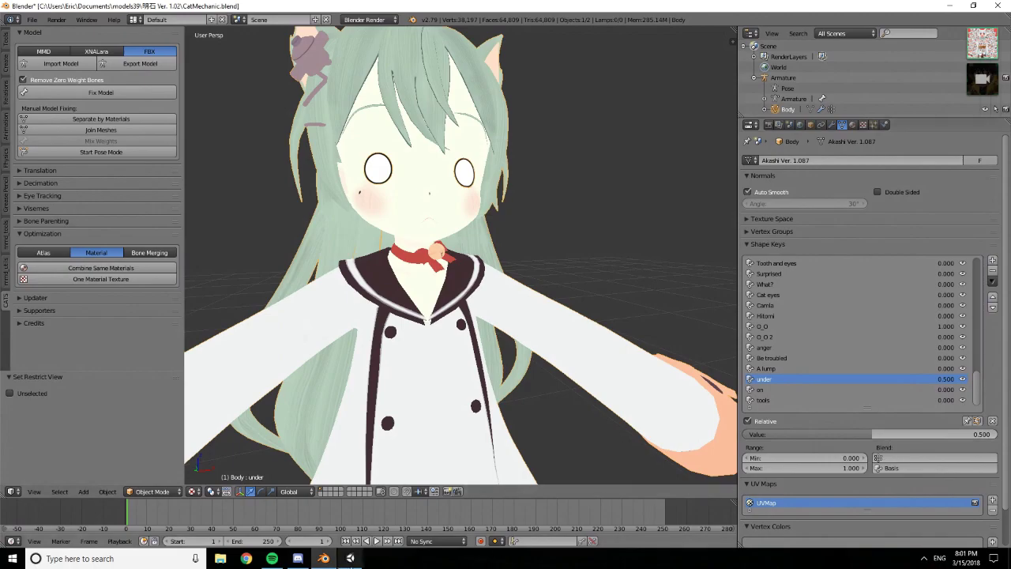
pyautogui.click(350, 559)
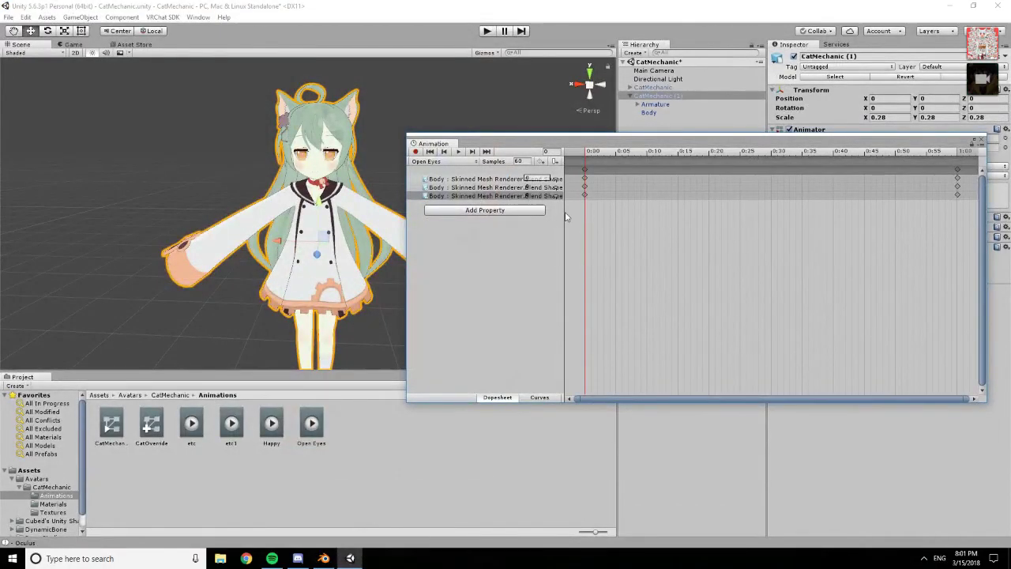
# Widen the animation property list, set the under blend shape to 50, and inspect the avatar's face
pyautogui.moveTo(565, 228); pyautogui.dragTo(641, 245)
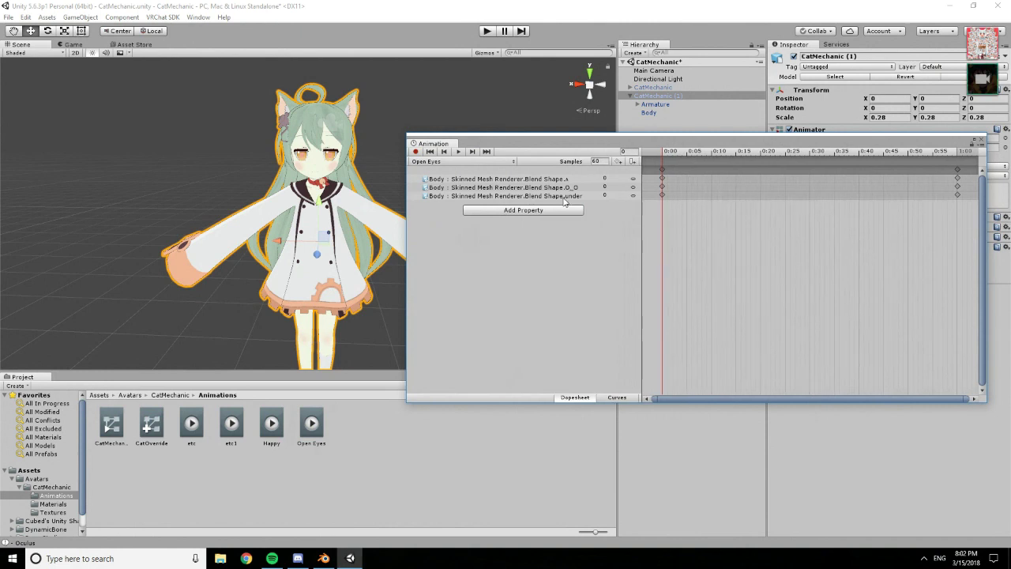
pyautogui.click(617, 196)
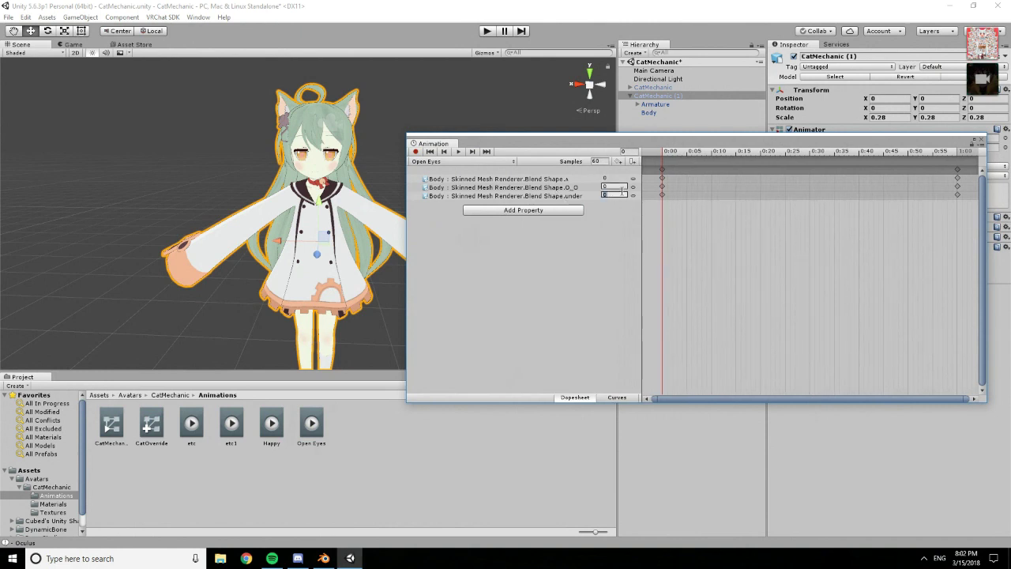
pyautogui.write('50')
pyautogui.hotkey('ctrl', 'p')
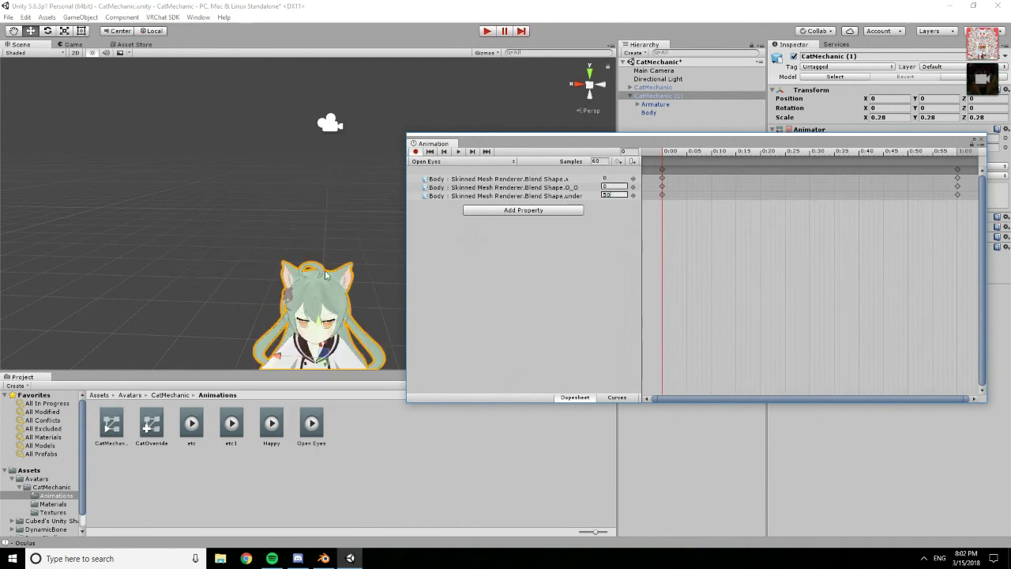
pyautogui.keyDown('alt'); pyautogui.moveTo(325, 276); pyautogui.dragTo(323, 217); pyautogui.keyUp('alt')
pyautogui.scroll(-8, 323, 216)
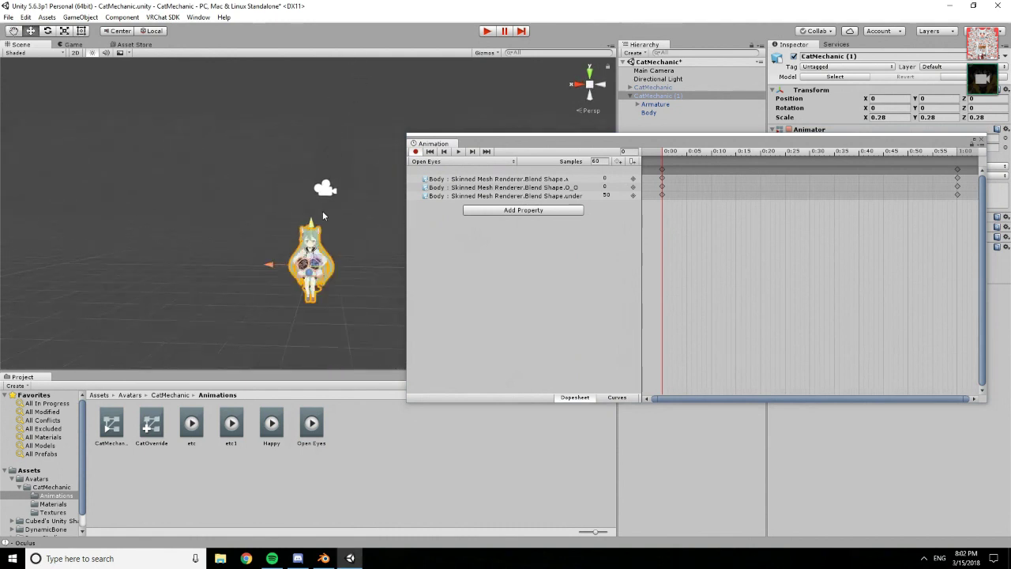
pyautogui.scroll(5, 346, 193)
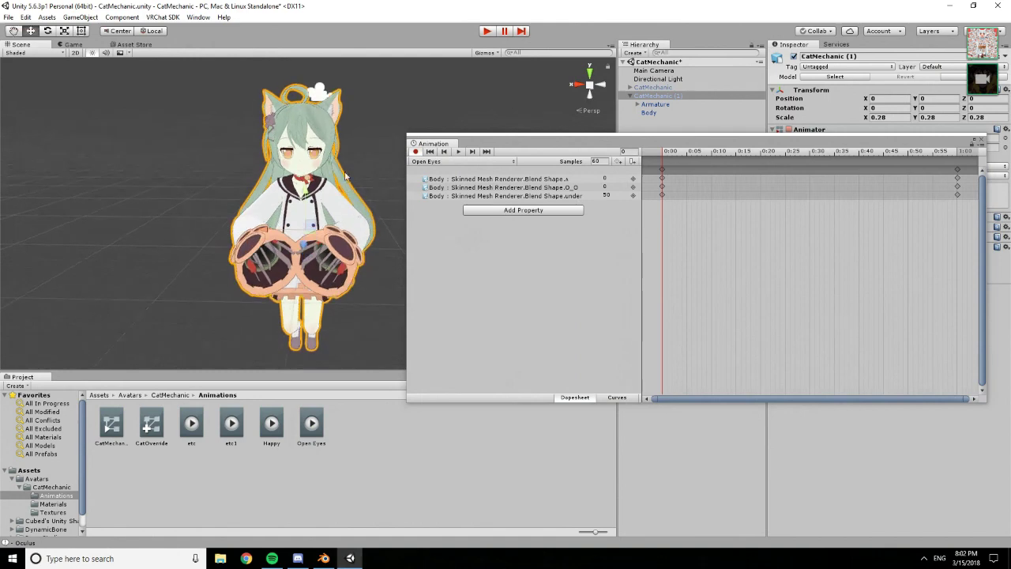
pyautogui.keyDown('alt'); pyautogui.moveTo(346, 151); pyautogui.dragTo(335, 133); pyautogui.keyUp('alt')
pyautogui.moveTo(339, 79); pyautogui.dragTo(338, 117, button='middle')
pyautogui.scroll(4, 337, 117)
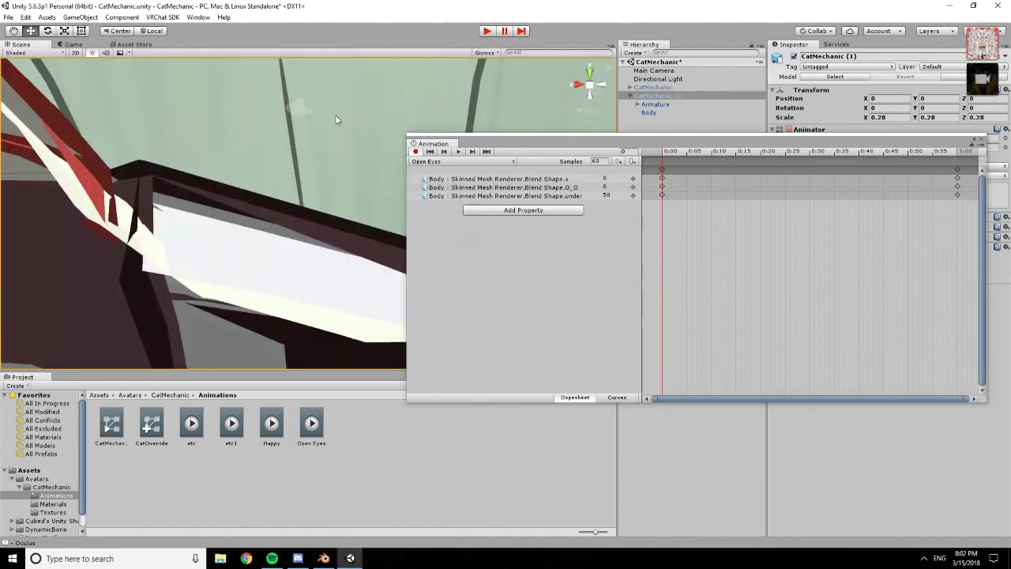
pyautogui.scroll(-4, 337, 116)
# Set the under blend shape to 100 in the Open Eyes clip
pyautogui.click(609, 195)
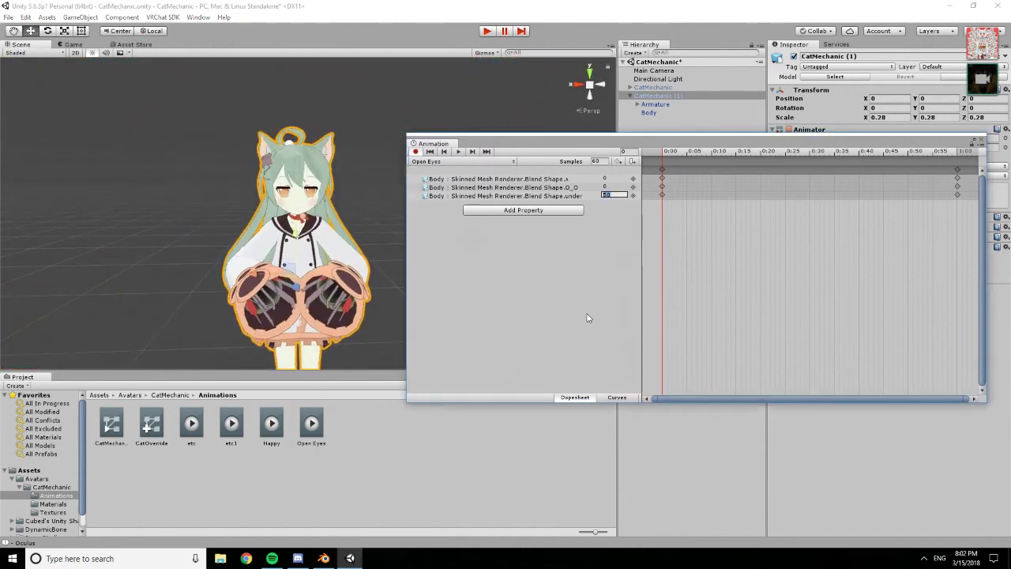
pyautogui.write('40')
pyautogui.press('BackSpace')
pyautogui.press('BackSpace')
pyautogui.press('Return')
# Set the O_O and ^ blend shapes to 100 in the Open Eyes clip and check the face
pyautogui.click(609, 188)
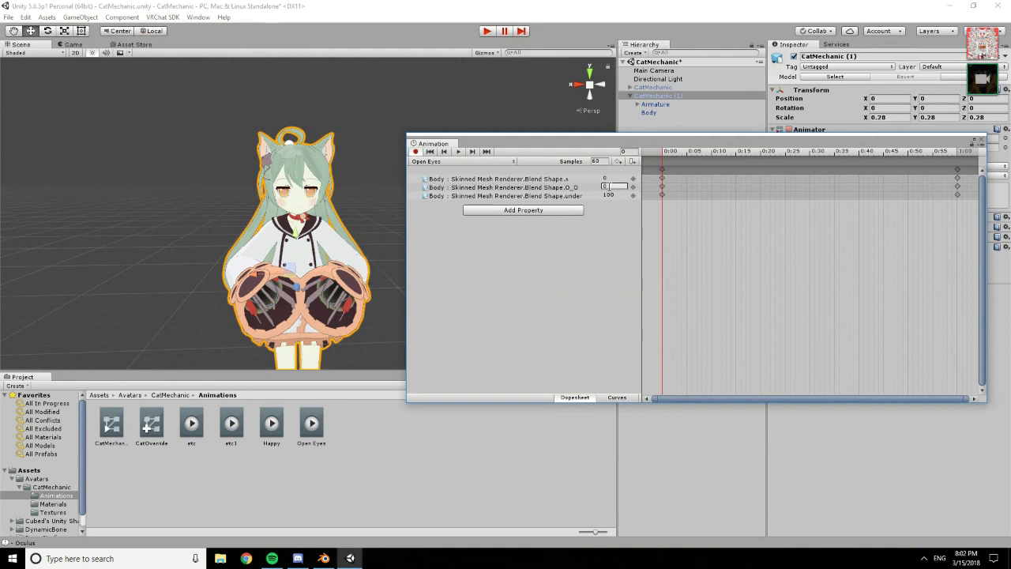
pyautogui.write('100')
pyautogui.keyDown('alt'); pyautogui.moveTo(290, 177); pyautogui.dragTo(323, 177); pyautogui.keyUp('alt')
pyautogui.click(609, 179)
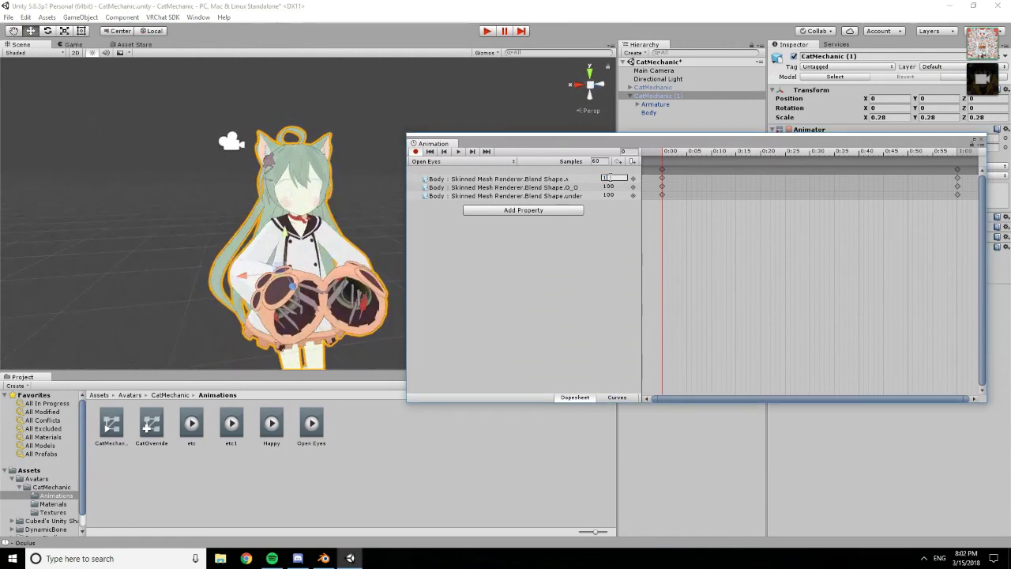
pyautogui.keyDown('alt'); pyautogui.moveTo(399, 217); pyautogui.dragTo(310, 285); pyautogui.keyUp('alt')
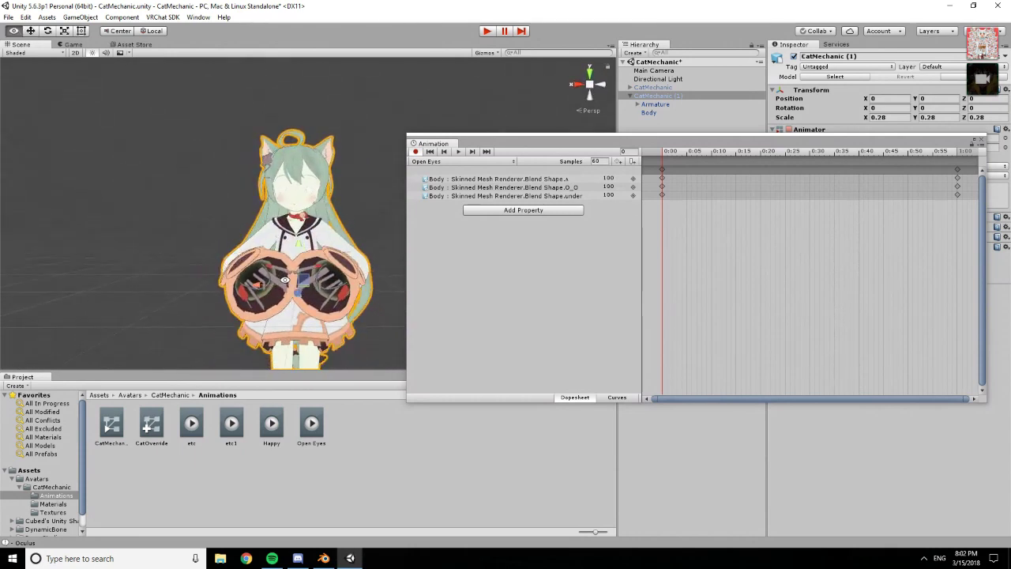
# Open the Muscle Animation Editor, move it clear of the avatar, and show the Fingers muscle group
pyautogui.click(197, 18)
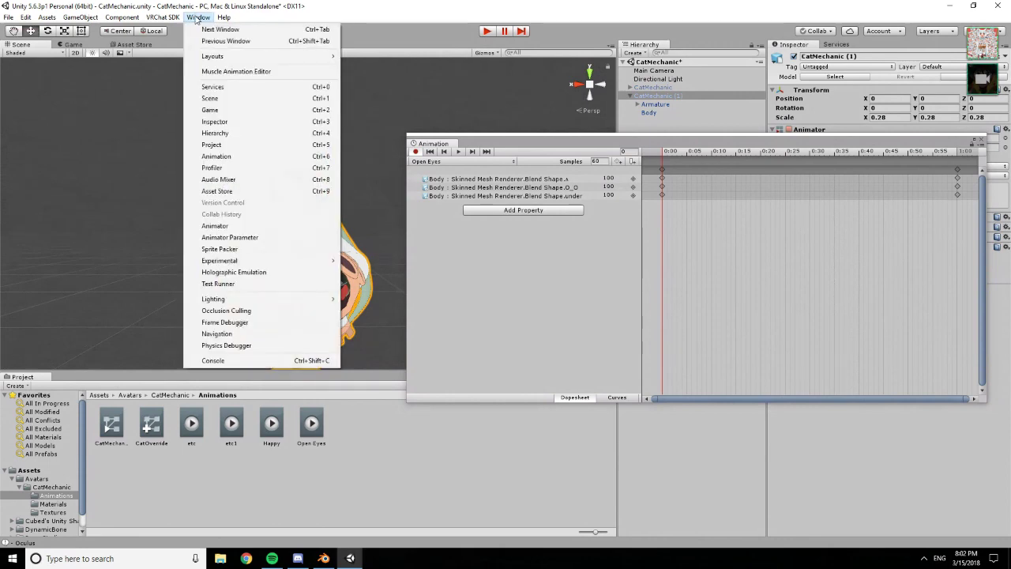
pyautogui.click(210, 71)
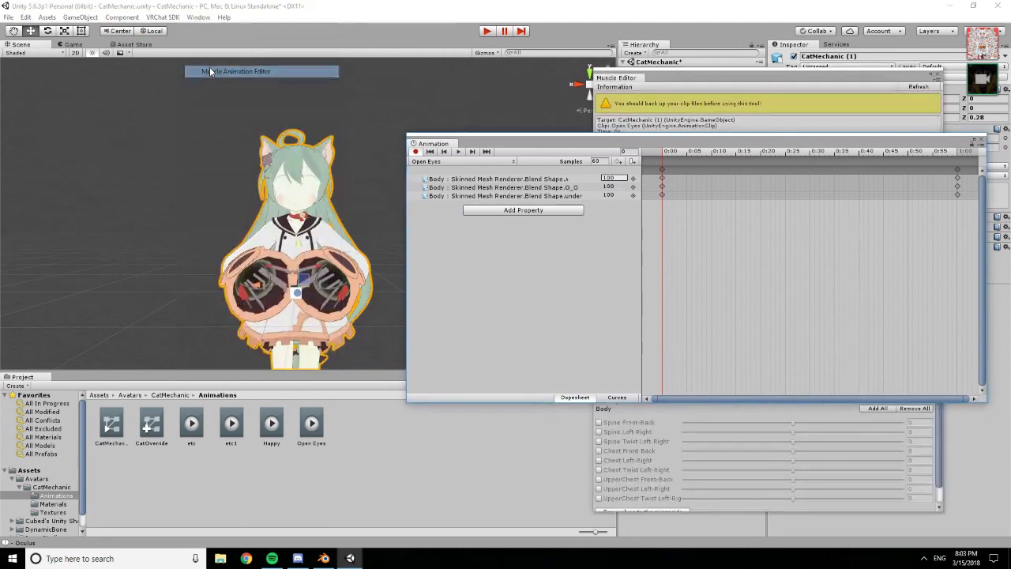
pyautogui.click(674, 80)
pyautogui.click(821, 271)
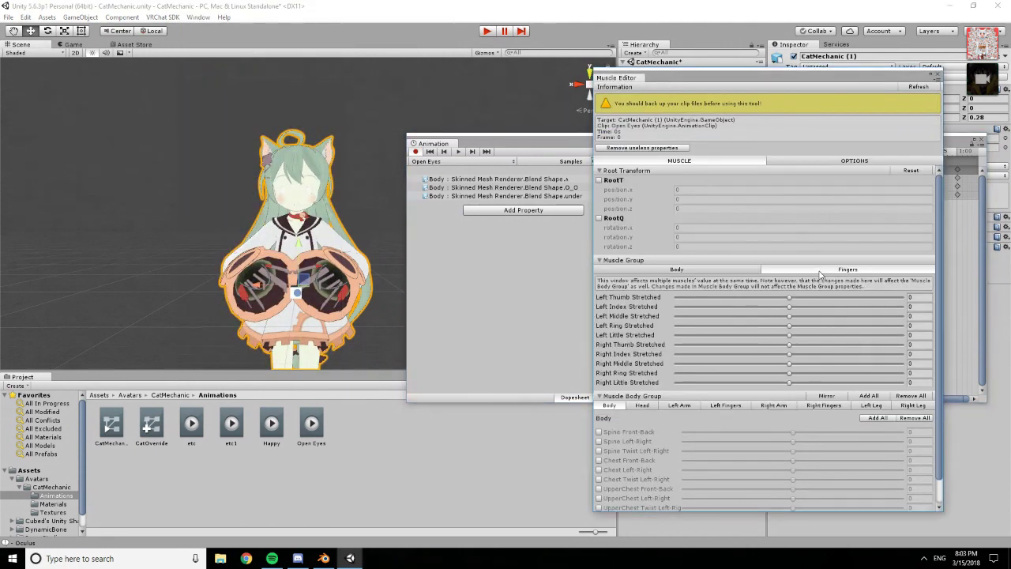
pyautogui.moveTo(733, 78); pyautogui.dragTo(635, 55)
pyautogui.click(619, 248)
pyautogui.click(732, 248)
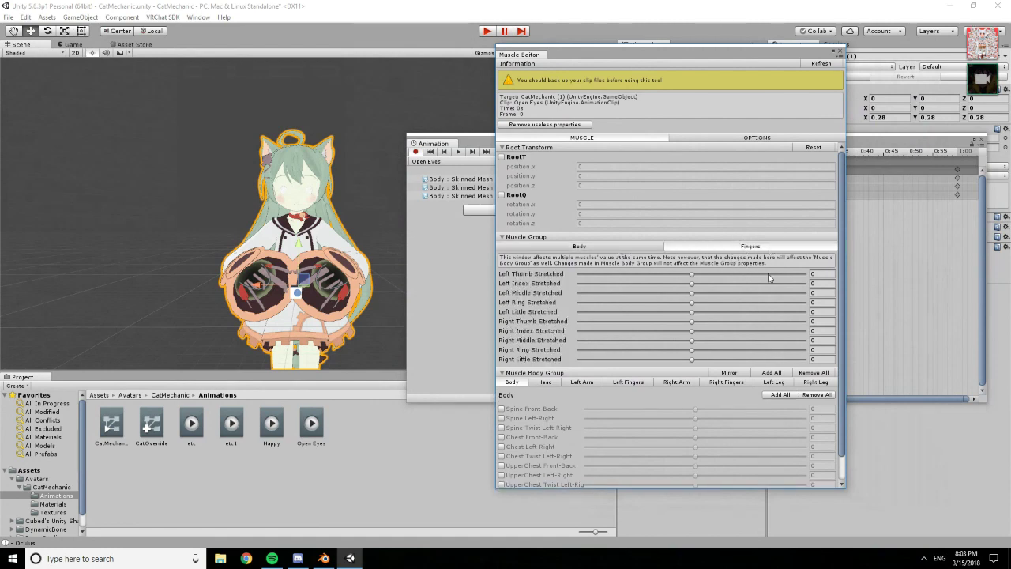
# Try Left Thumb Stretched at -1 and .78, checking the avatar's hand from different angles
pyautogui.click(822, 274)
pyautogui.write('-1')
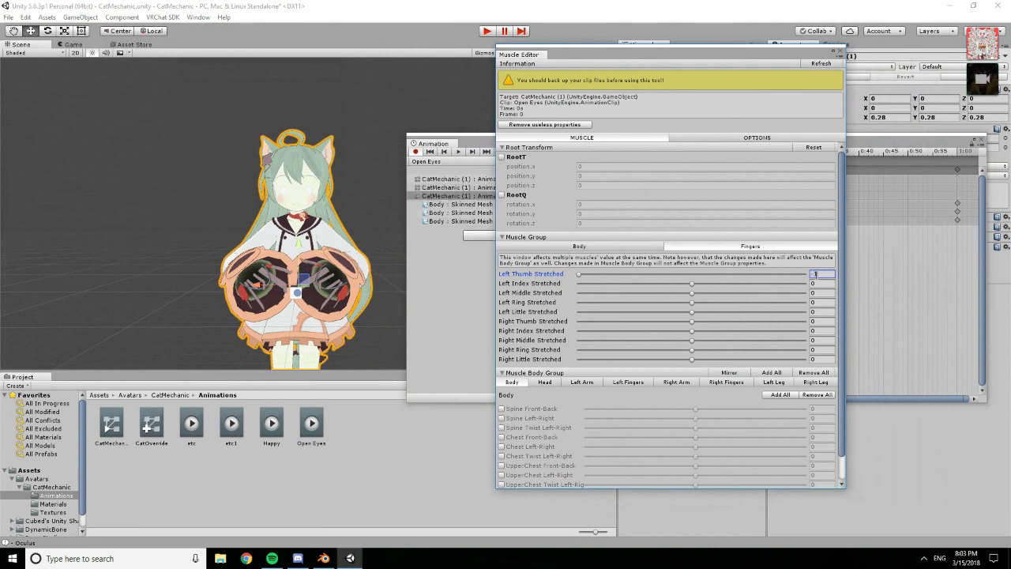
pyautogui.keyDown('alt'); pyautogui.moveTo(302, 262); pyautogui.dragTo(353, 290); pyautogui.keyUp('alt')
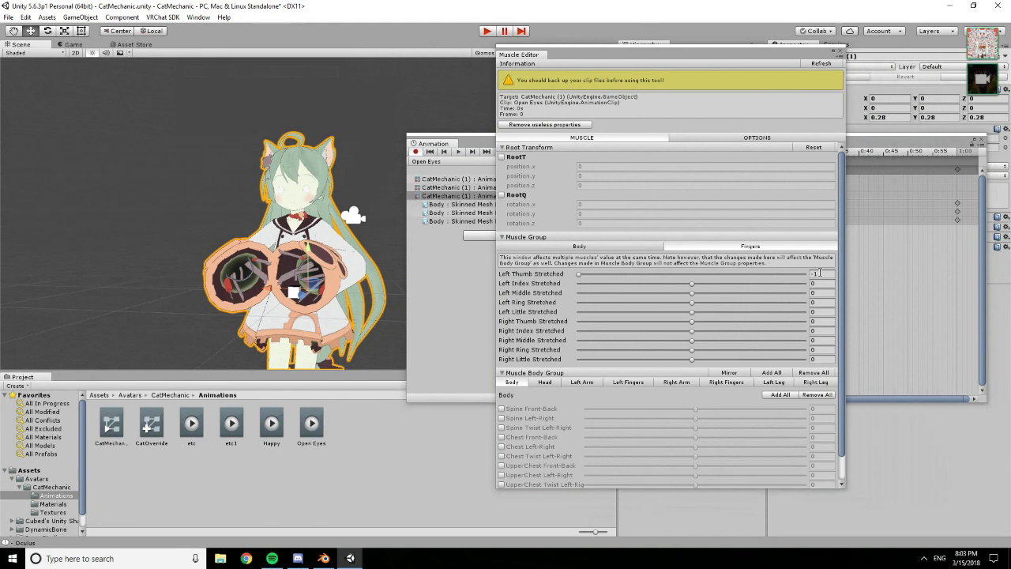
pyautogui.click(821, 274)
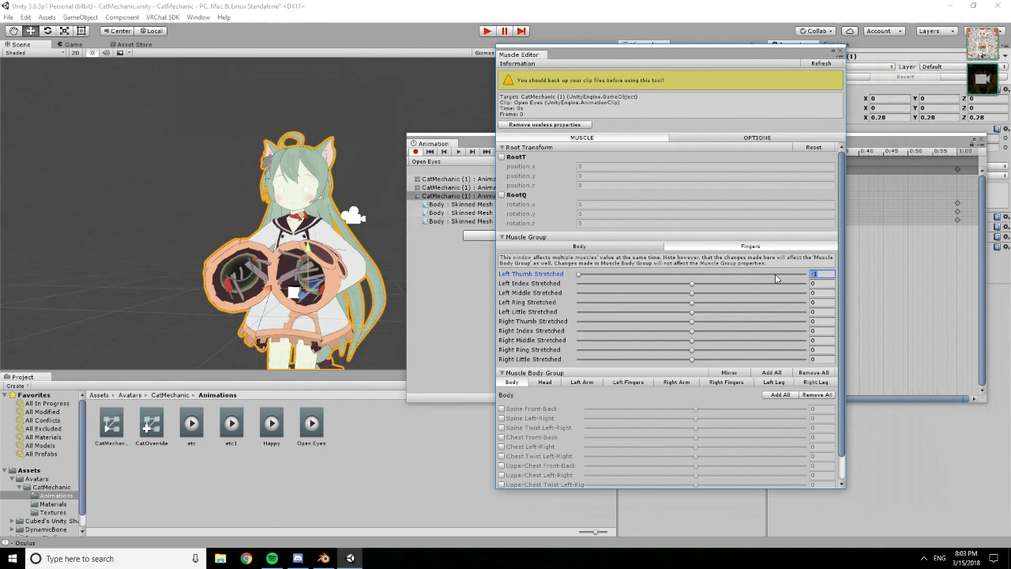
pyautogui.press('BackSpace')
pyautogui.keyDown('alt'); pyautogui.moveTo(289, 242); pyautogui.dragTo(296, 287); pyautogui.keyUp('alt')
# Set Left Thumb Stretched, Left Index Stretched and Left Middle Stretched to -1 in the Open Eyes clip and check the hand
pyautogui.click(822, 273)
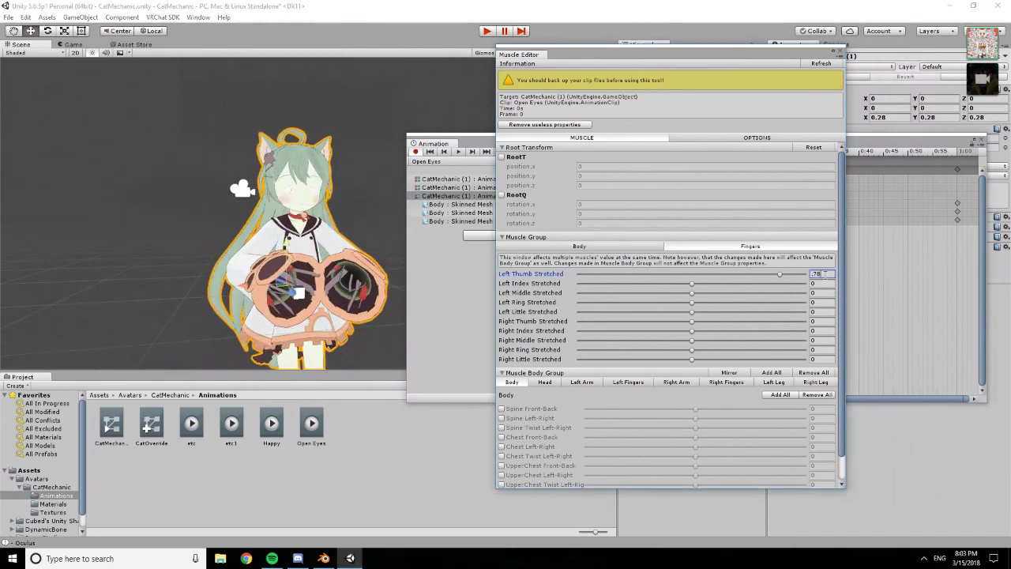
pyautogui.write('-1')
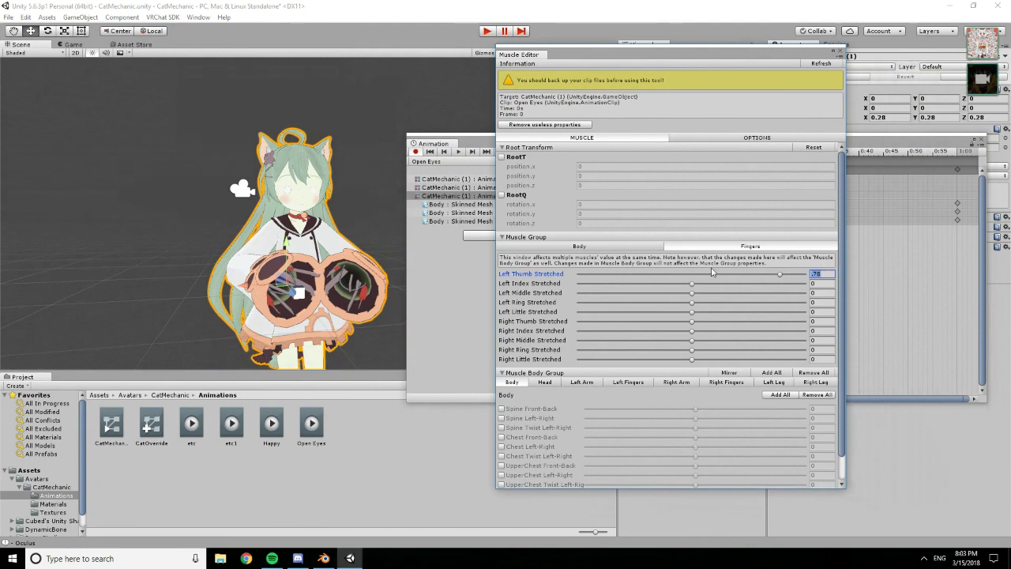
pyautogui.press('Tab')
pyautogui.write('-1')
pyautogui.press('Tab')
pyautogui.write('-1')
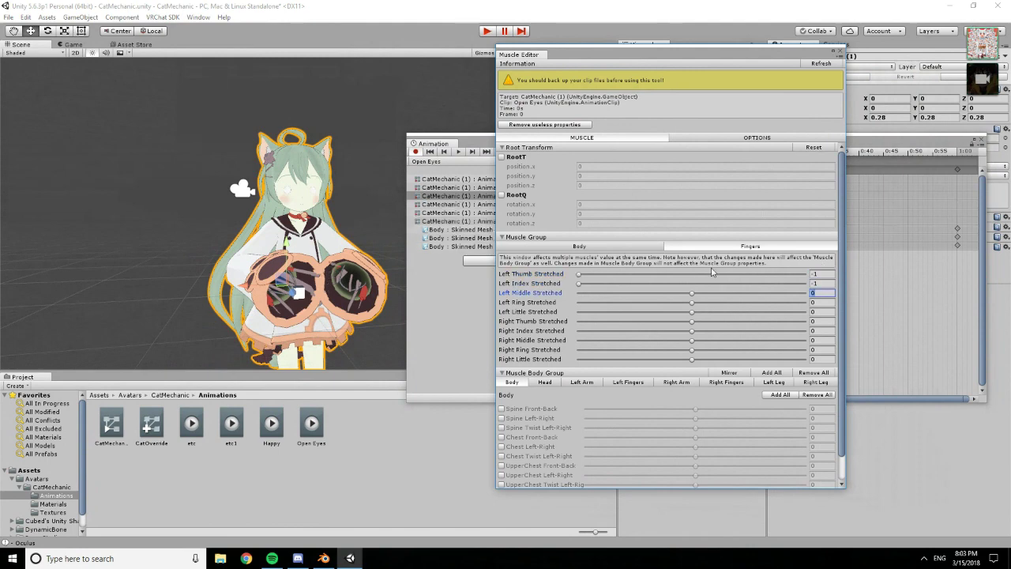
pyautogui.press('Tab')
pyautogui.keyDown('alt'); pyautogui.moveTo(365, 263); pyautogui.dragTo(387, 182); pyautogui.keyUp('alt')
# Set Left Index Stretched to .78 and check the avatar's left hand
pyautogui.click(815, 282)
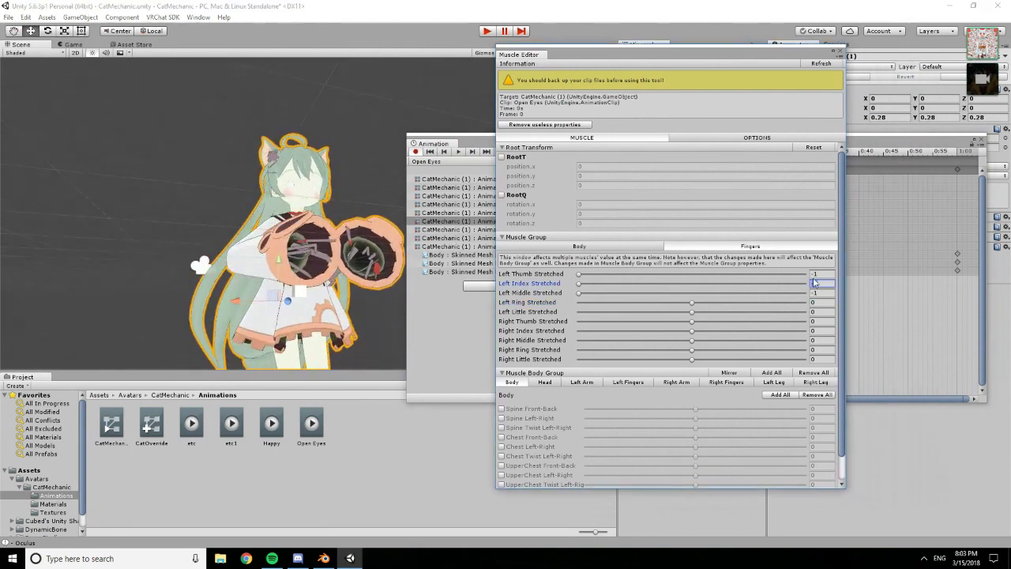
pyautogui.write('.78')
pyautogui.keyDown('alt'); pyautogui.moveTo(202, 266); pyautogui.dragTo(190, 233); pyautogui.keyUp('alt')
# Try Left Middle Stretched at .78, lower it to .4 and check the finger pose
pyautogui.click(822, 289)
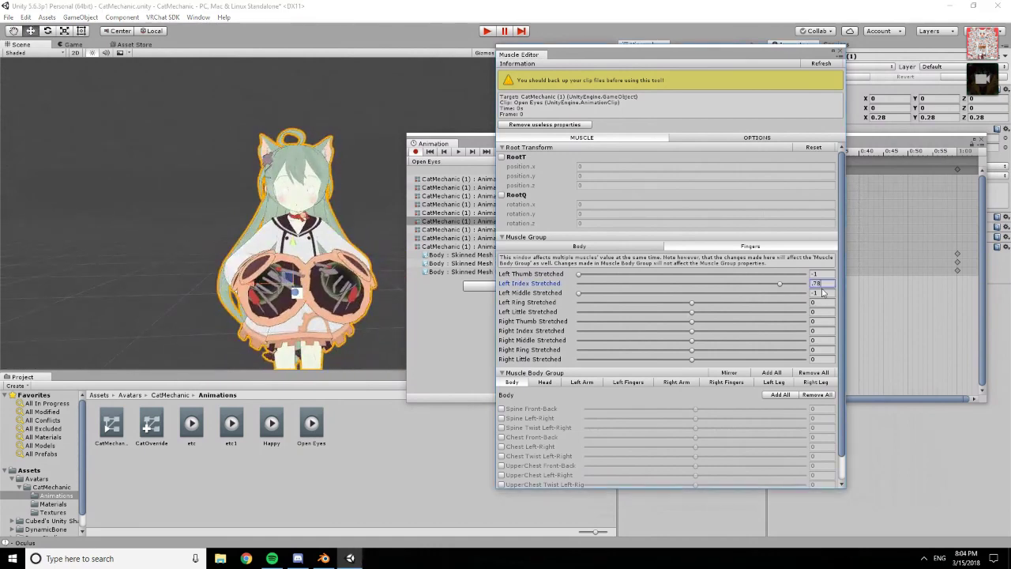
pyautogui.click(821, 293)
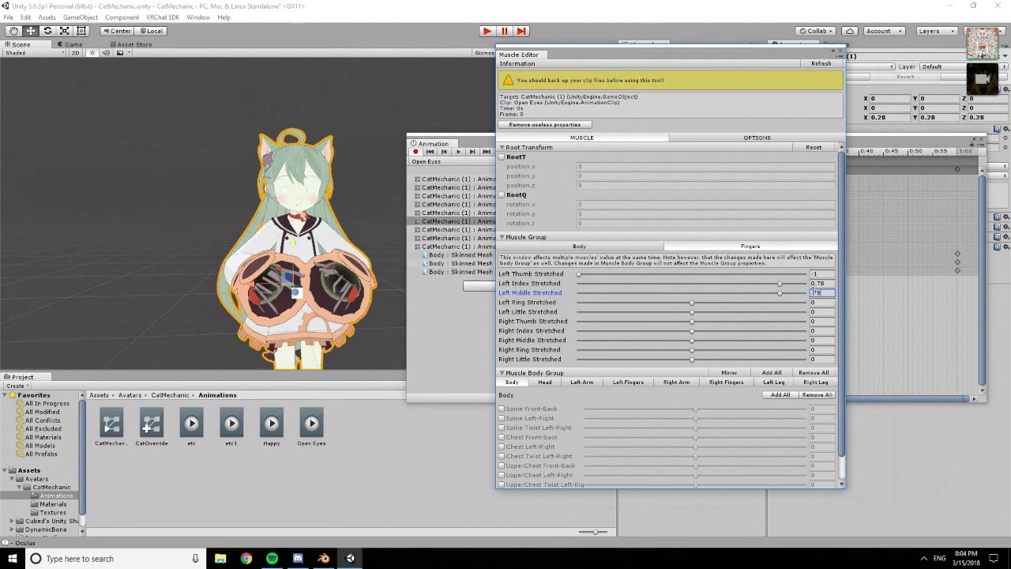
pyautogui.press('BackSpace')
pyautogui.press('BackSpace')
pyautogui.press('BackSpace')
pyautogui.write('.4')
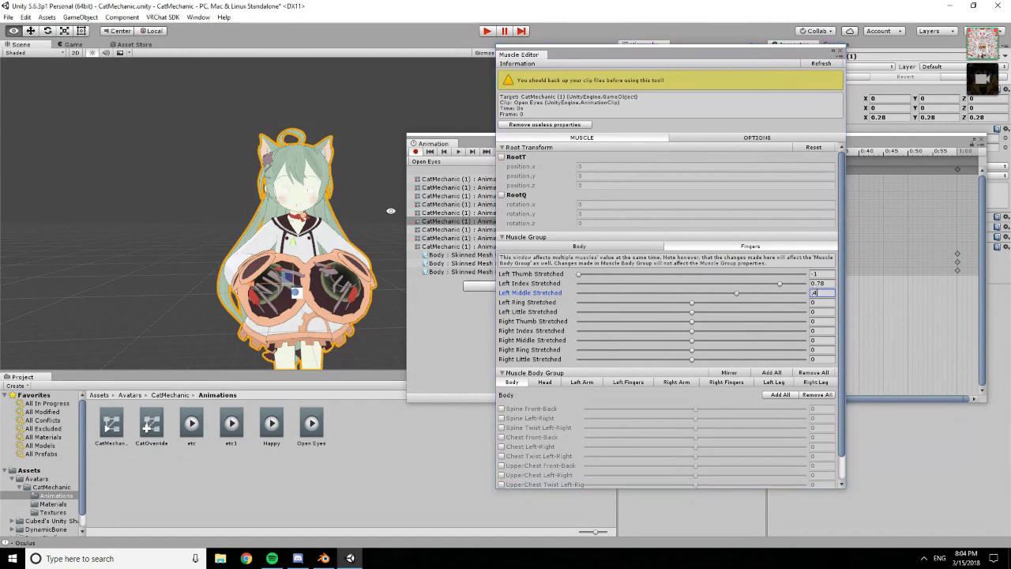
pyautogui.moveTo(371, 201)
pyautogui.keyDown('alt'); pyautogui.mouseDown()
pyautogui.moveTo(450, 204)
pyautogui.moveTo(378, 200)
pyautogui.moveTo(388, 202)
pyautogui.mouseUp(); pyautogui.keyUp('alt')
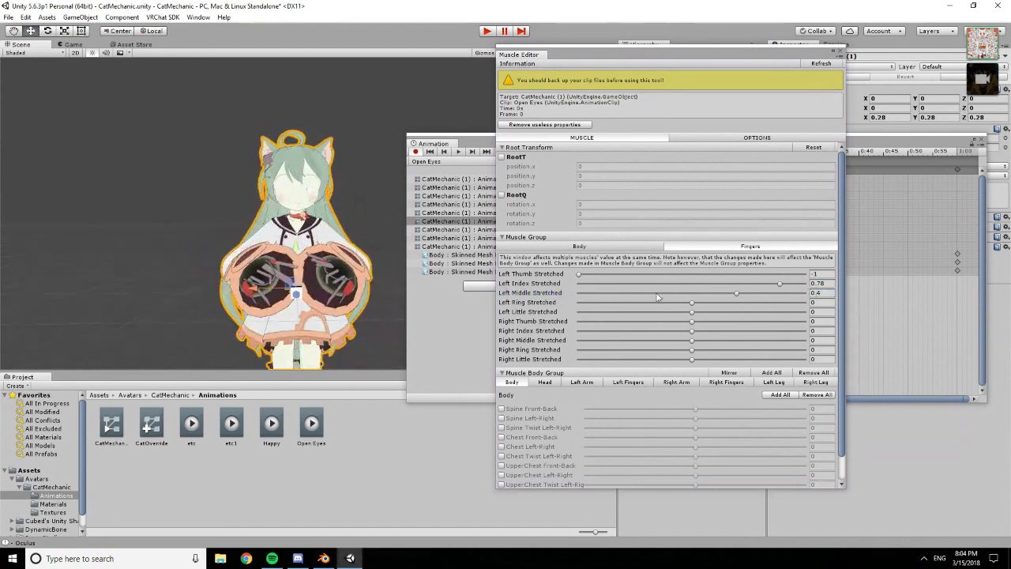
# Set Left Ring Stretched and Left Little Stretched to .78
pyautogui.click(822, 302)
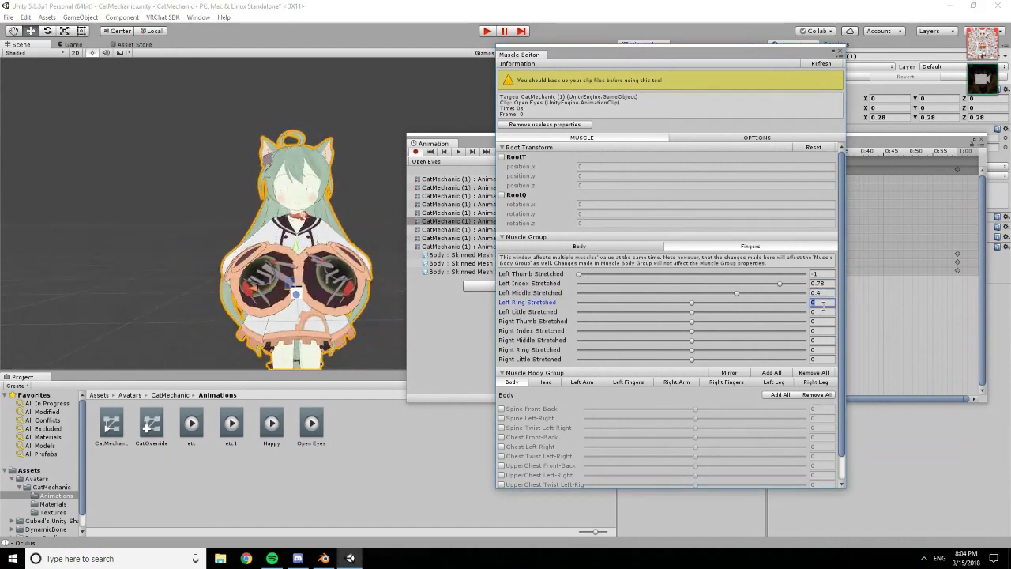
pyautogui.write('.78')
pyautogui.click(822, 311)
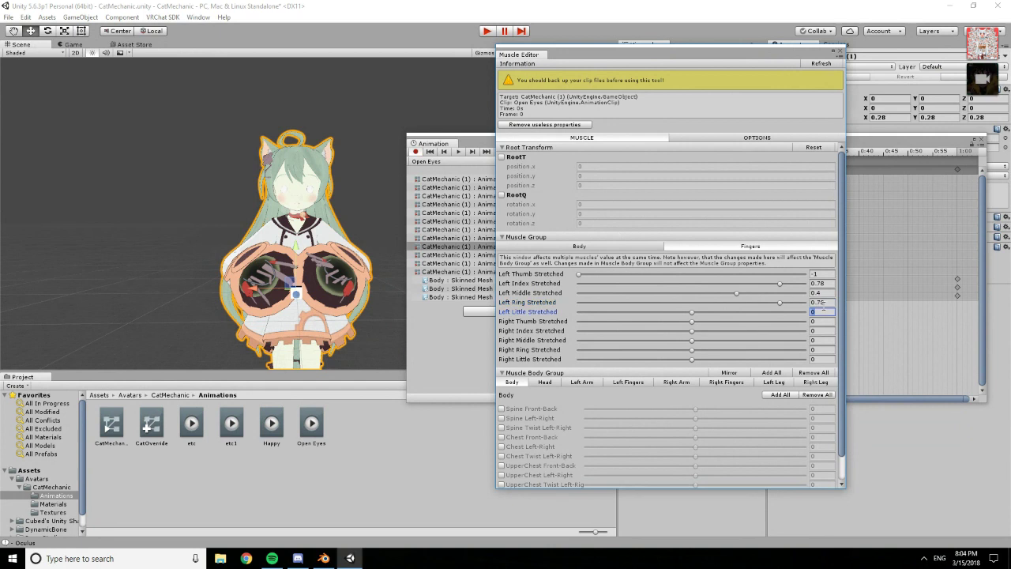
pyautogui.write('.78')
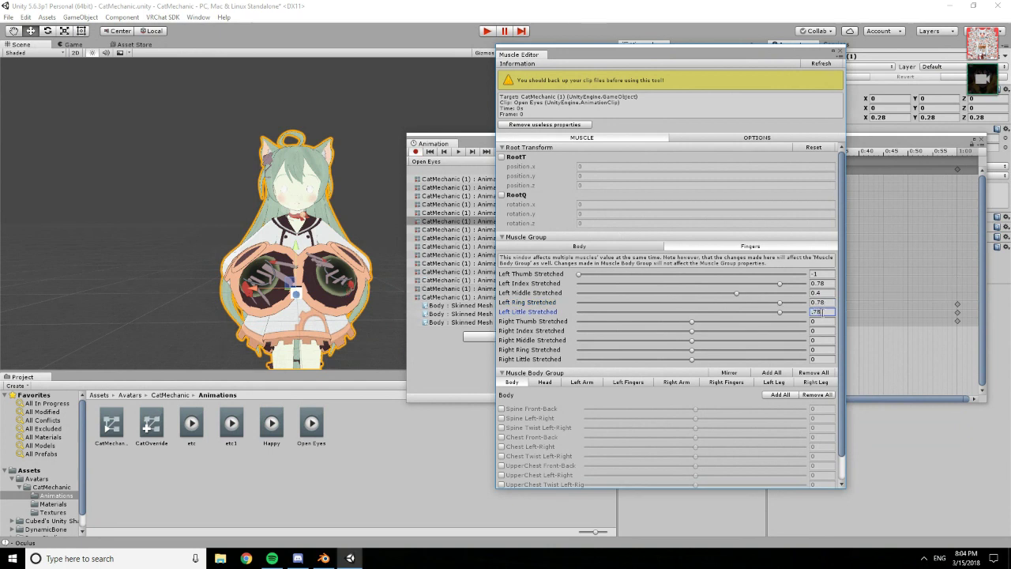
# Set Right Thumb Stretched to -1 and the right index, middle, ring and little fingers to .78, and check both hands
pyautogui.click(820, 321)
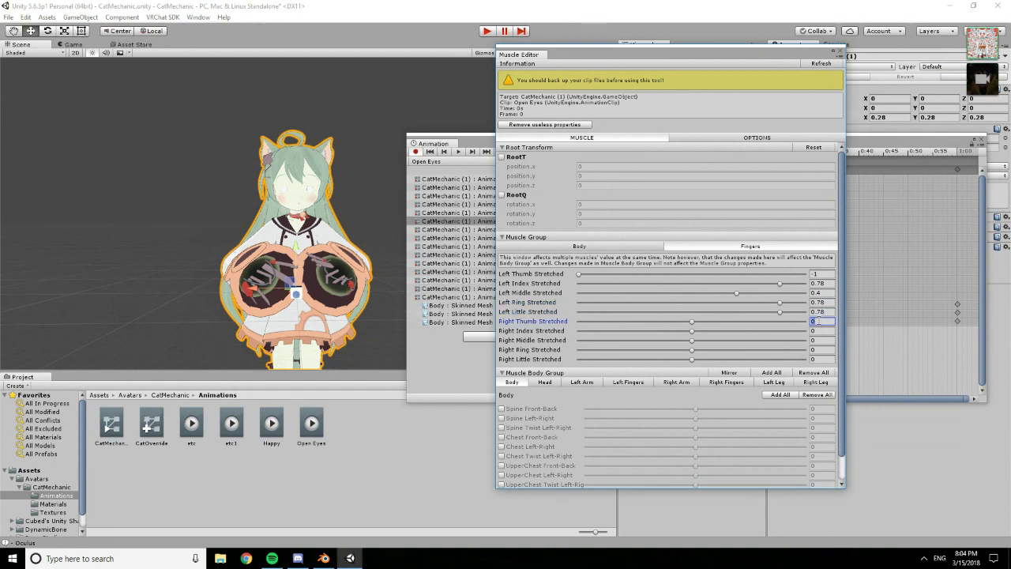
pyautogui.write('-1')
pyautogui.press('Tab')
pyautogui.write('.78')
pyautogui.press('Tab')
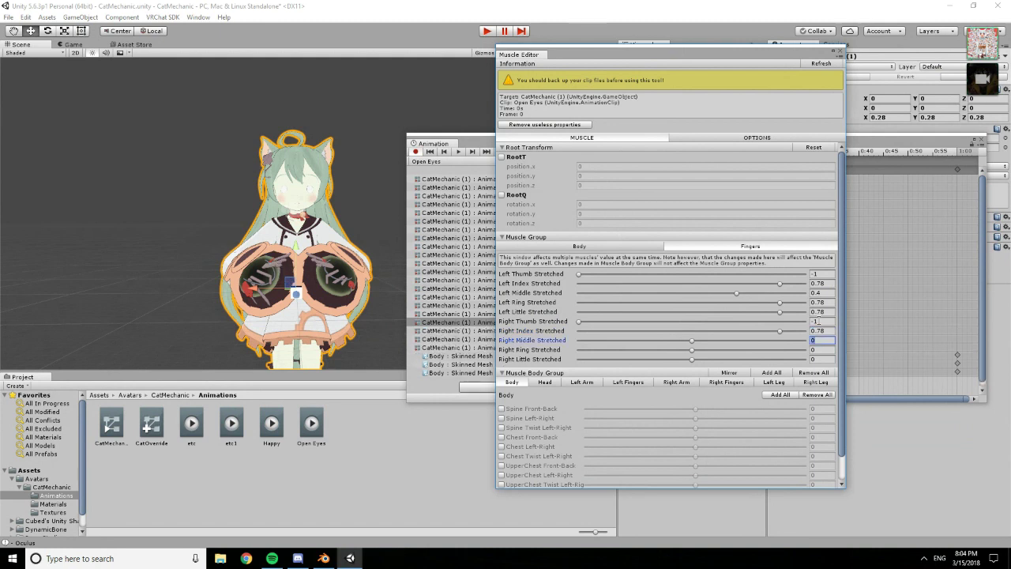
pyautogui.write('.78')
pyautogui.press('Tab')
pyautogui.write('.78')
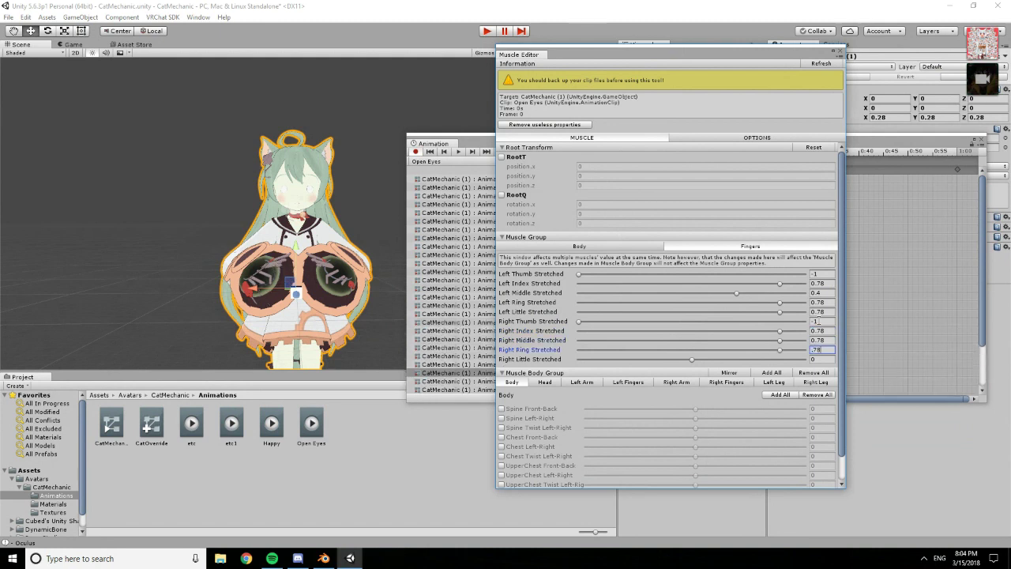
pyautogui.press('Tab')
pyautogui.write('-')
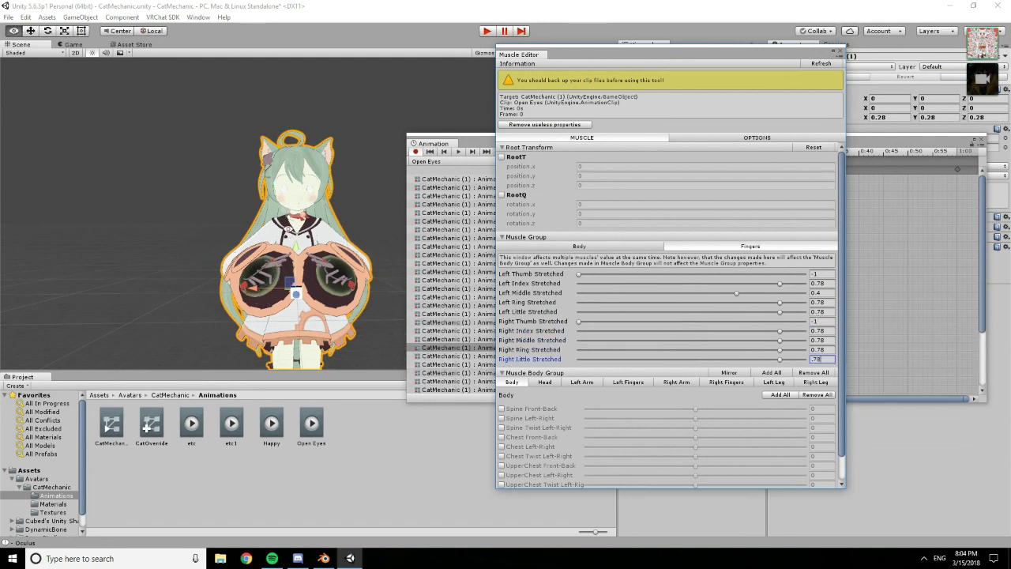
pyautogui.keyDown('alt'); pyautogui.moveTo(346, 240); pyautogui.dragTo(310, 264); pyautogui.keyUp('alt')
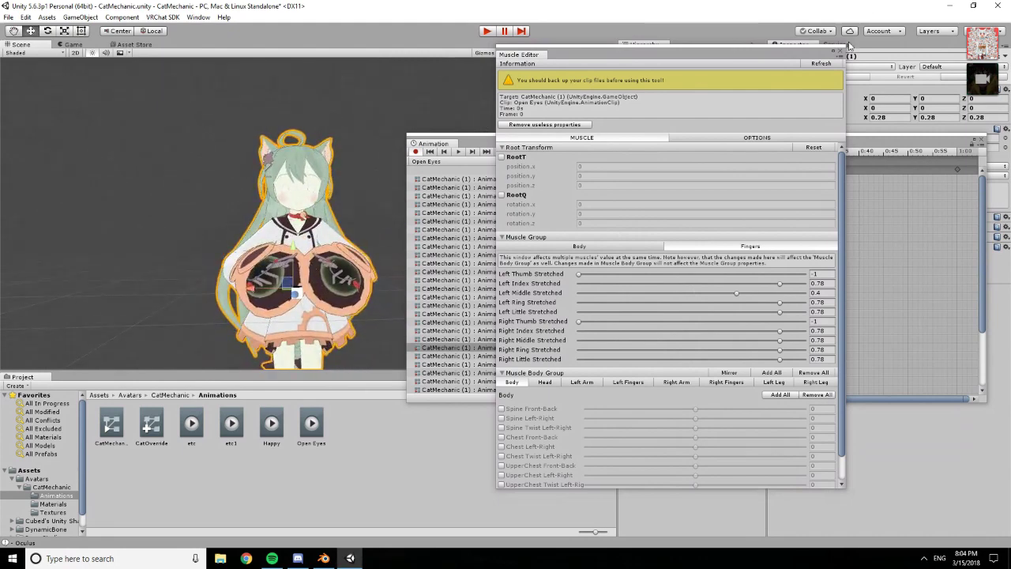
pyautogui.keyDown('alt'); pyautogui.moveTo(348, 182); pyautogui.dragTo(358, 157); pyautogui.keyUp('alt')
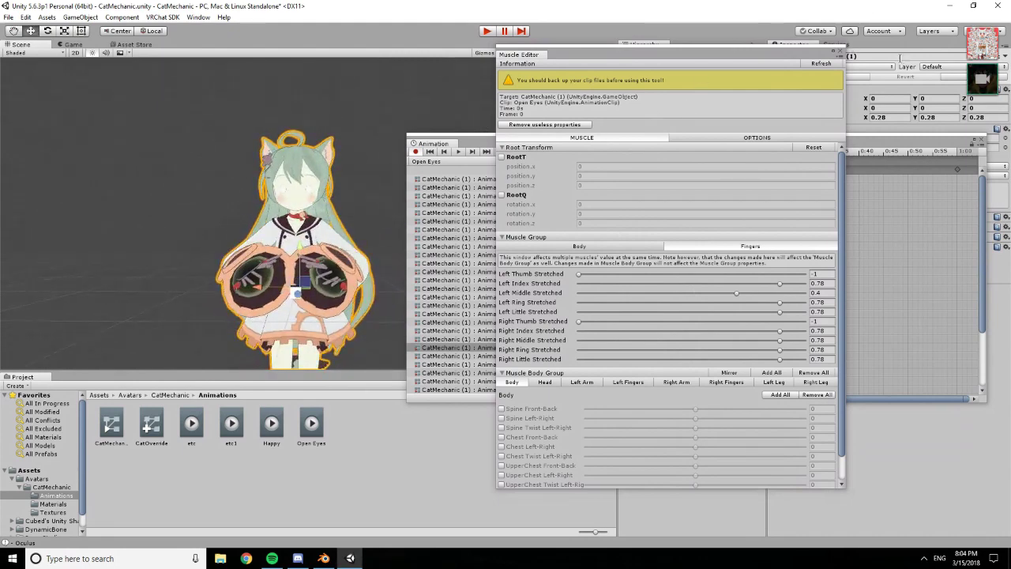
# Close the Muscle Editor and switch the Animation window to the Happy clip
pyautogui.click(840, 52)
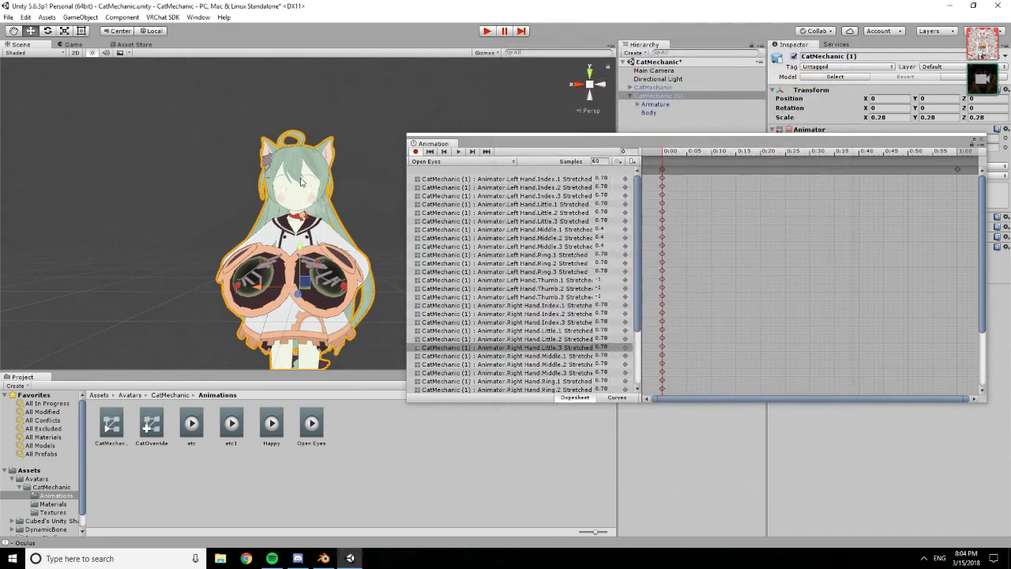
pyautogui.keyDown('alt'); pyautogui.moveTo(304, 183); pyautogui.dragTo(323, 221); pyautogui.keyUp('alt')
pyautogui.click(455, 162)
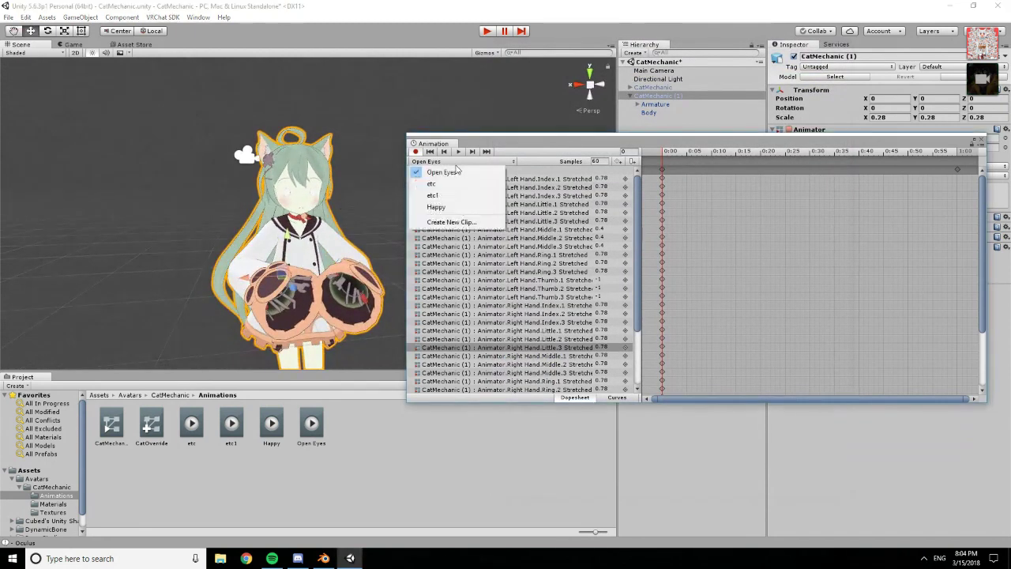
pyautogui.click(456, 207)
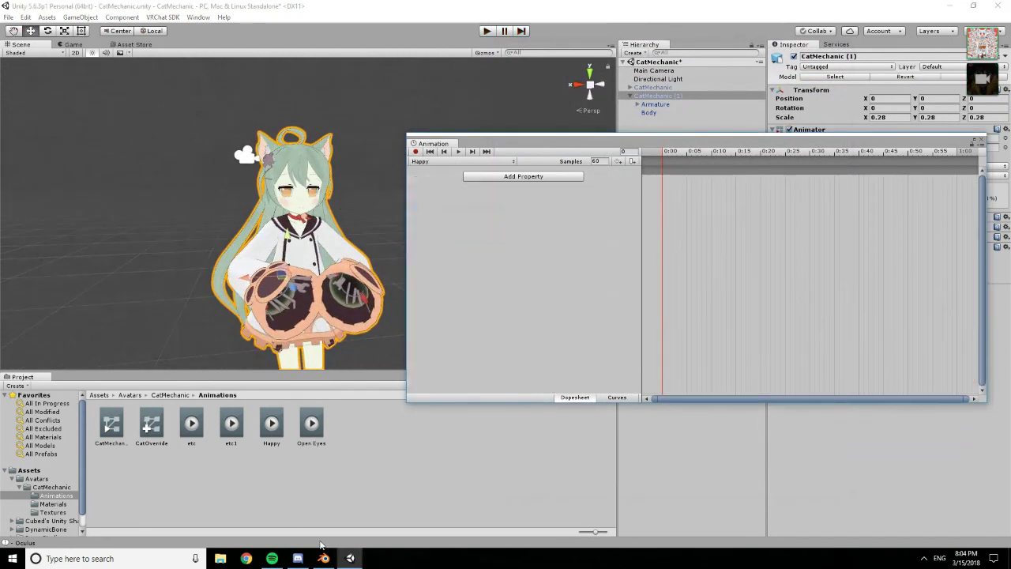
# Switch to Blender and reset the under, O_O and ^ shape keys to 0
pyautogui.click(323, 558)
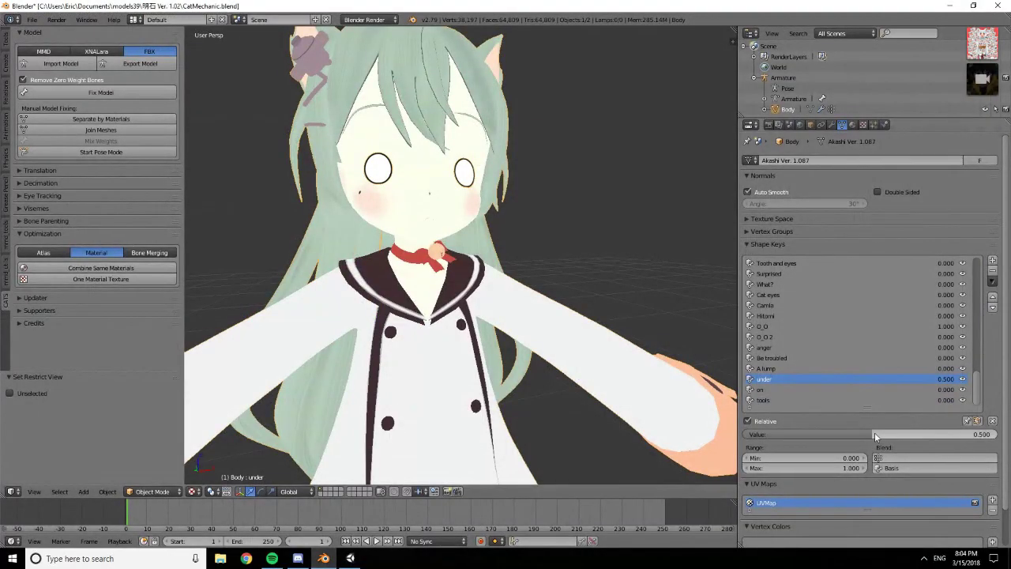
pyautogui.moveTo(875, 434); pyautogui.dragTo(747, 434)
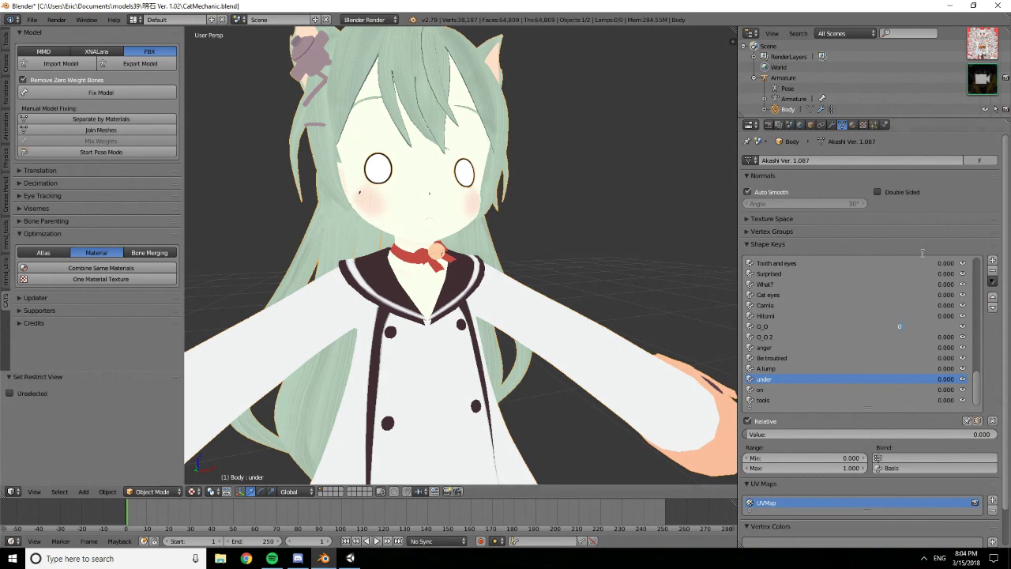
pyautogui.moveTo(977, 385); pyautogui.dragTo(976, 350)
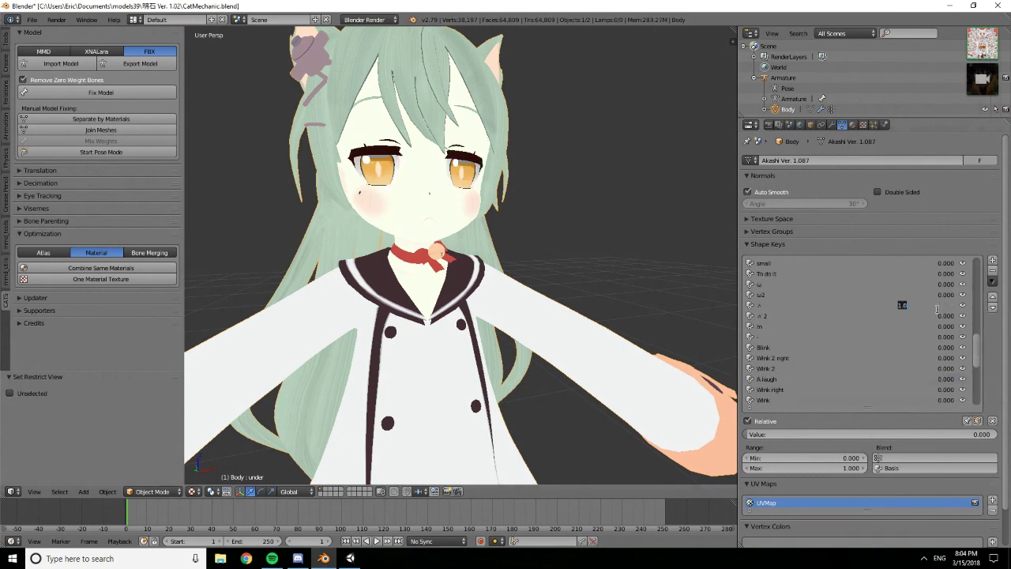
pyautogui.write('0')
# Try the ω shape key, and set the ω2 and Smile shape keys to 1
pyautogui.click(815, 284)
pyautogui.moveTo(782, 434); pyautogui.dragTo(997, 435)
pyautogui.click(779, 295)
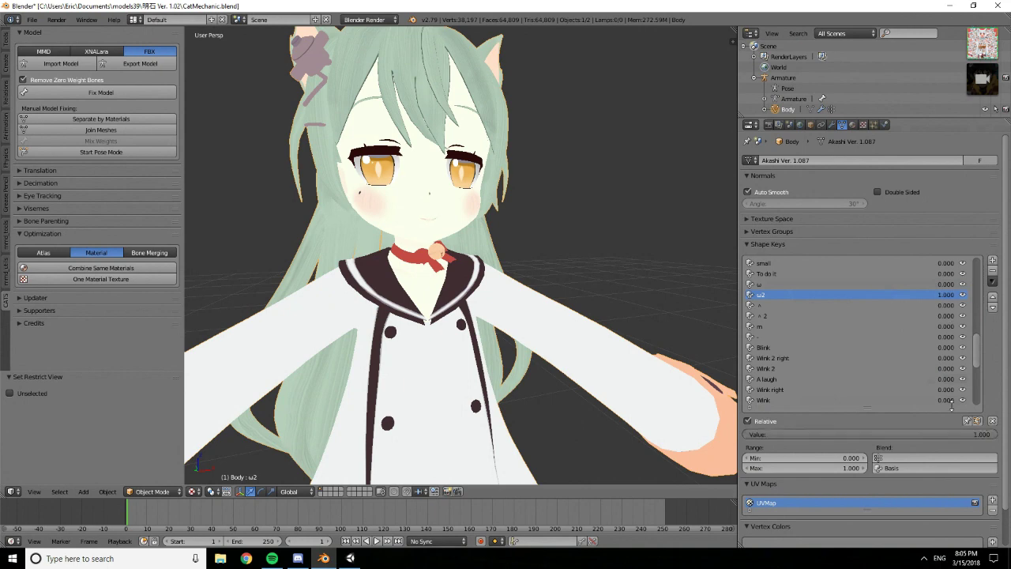
pyautogui.scroll(3, 808, 335)
pyautogui.click(808, 284)
pyautogui.moveTo(778, 434); pyautogui.dragTo(997, 434)
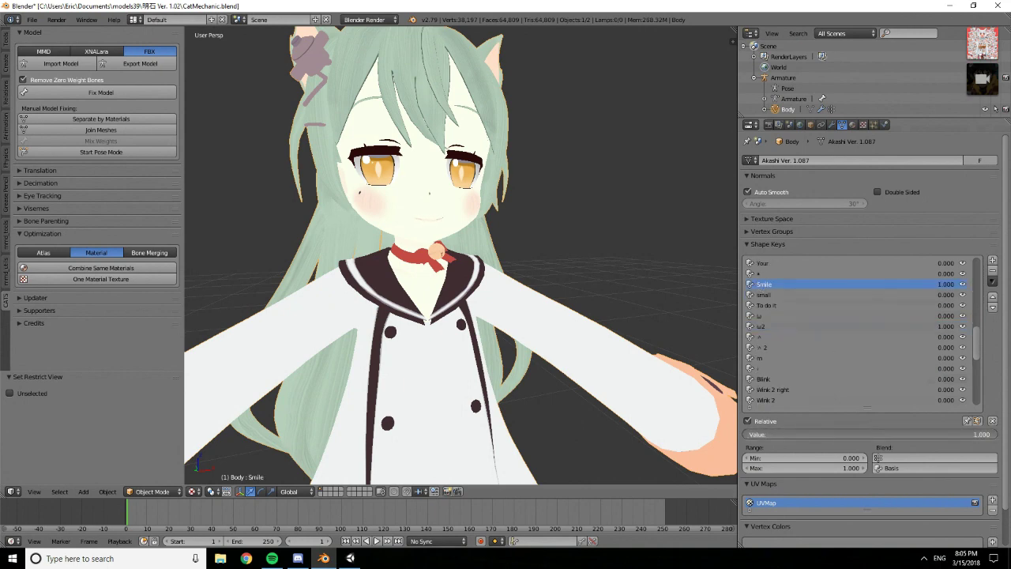
# Try the A laugh shape key at 1, check the face, and reset it to 0
pyautogui.scroll(3, 457, 302)
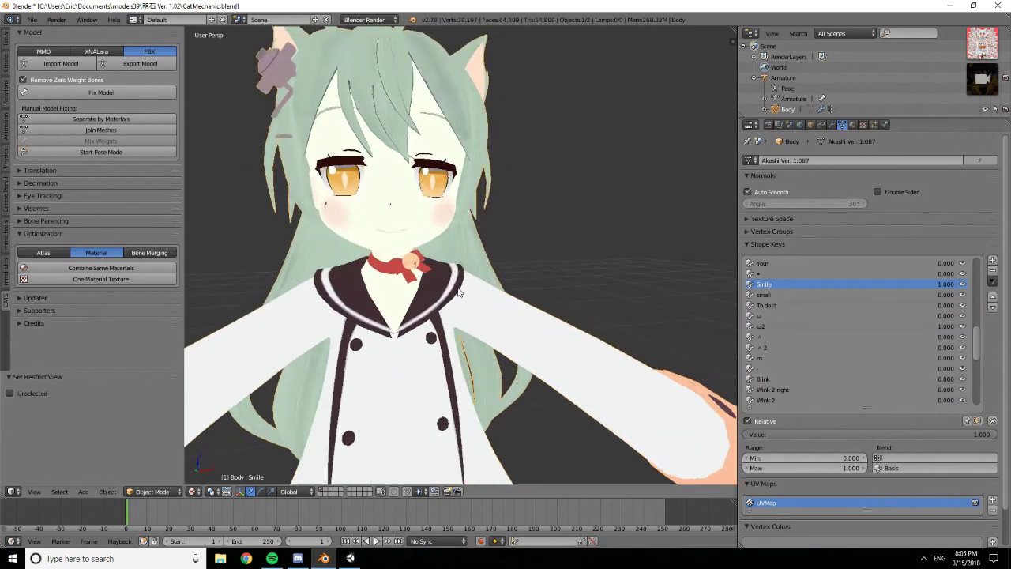
pyautogui.scroll(2, 820, 366)
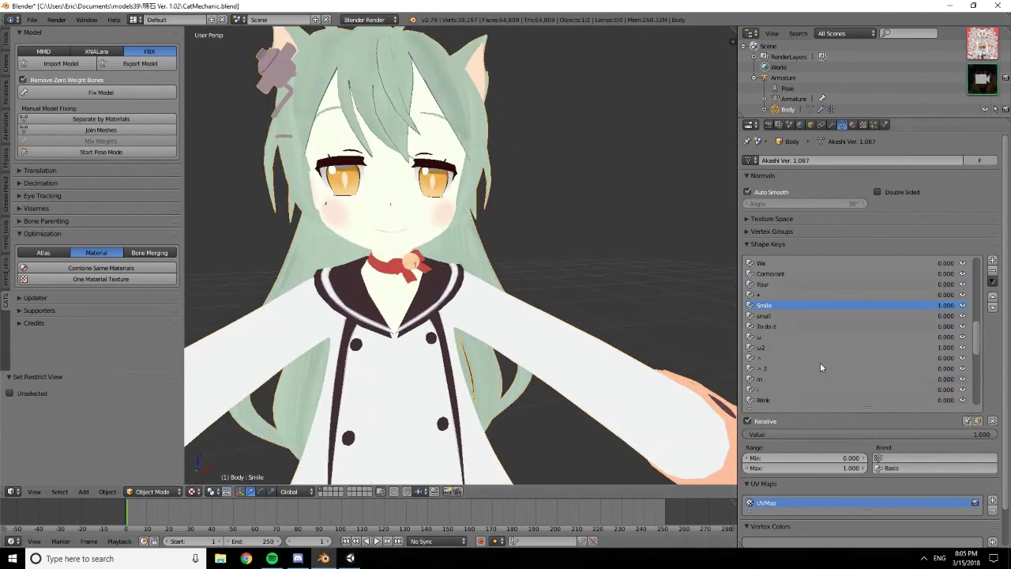
pyautogui.scroll(9, 819, 348)
pyautogui.scroll(-6, 819, 344)
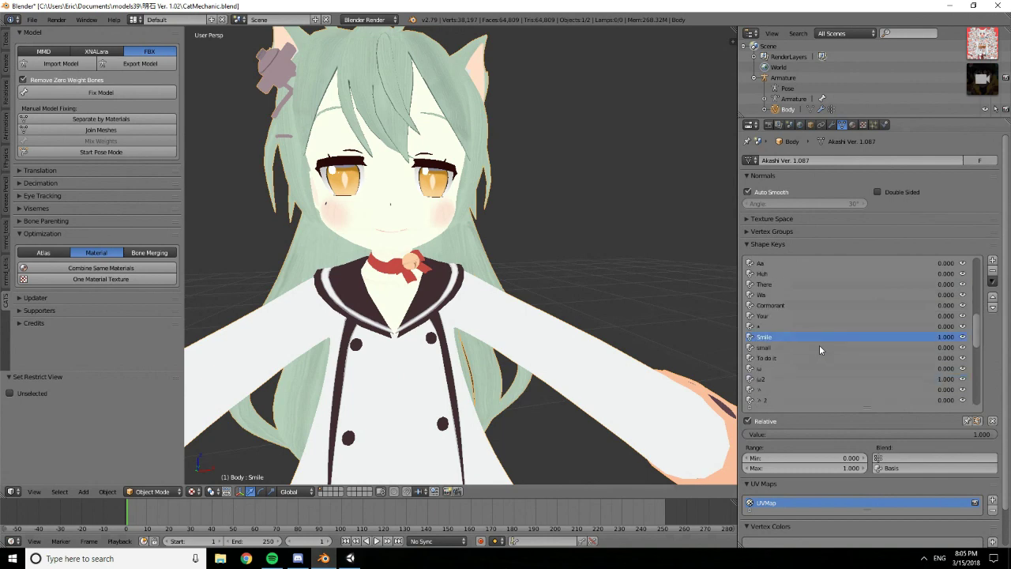
pyautogui.scroll(-10, 820, 345)
pyautogui.click(781, 359)
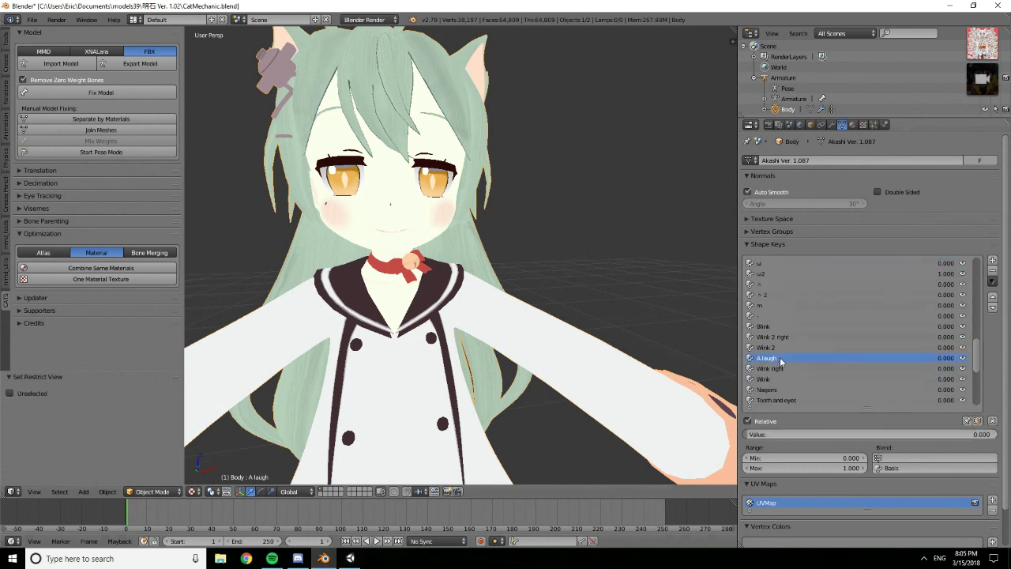
pyautogui.moveTo(760, 434); pyautogui.dragTo(997, 435)
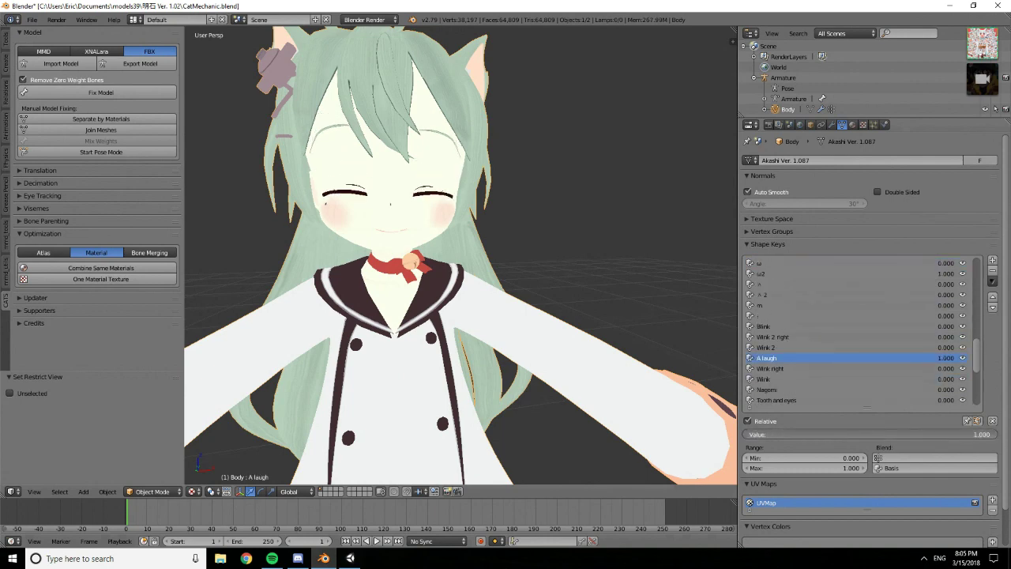
pyautogui.scroll(-4, 357, 272)
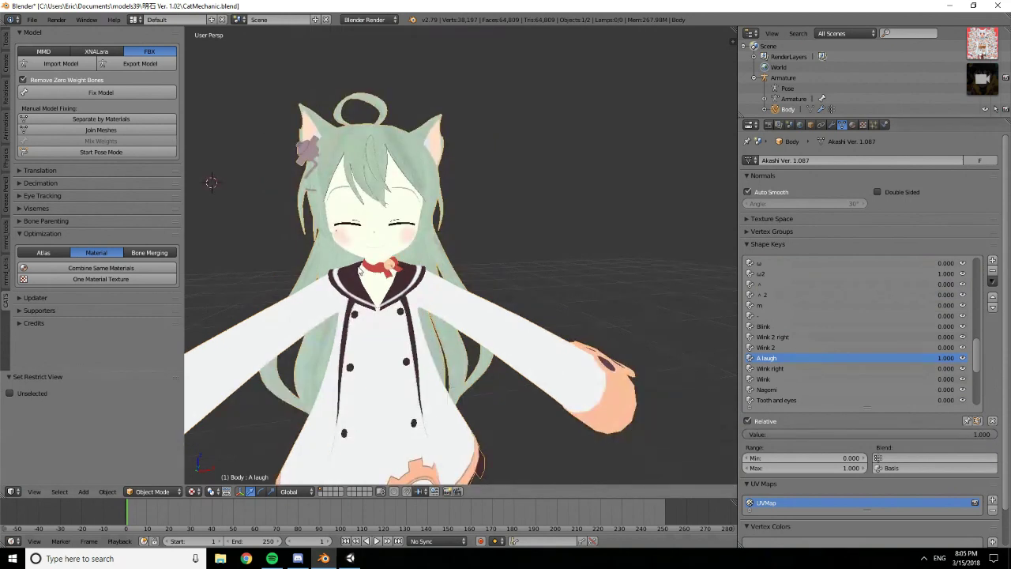
pyautogui.scroll(4, 359, 273)
pyautogui.moveTo(381, 556)
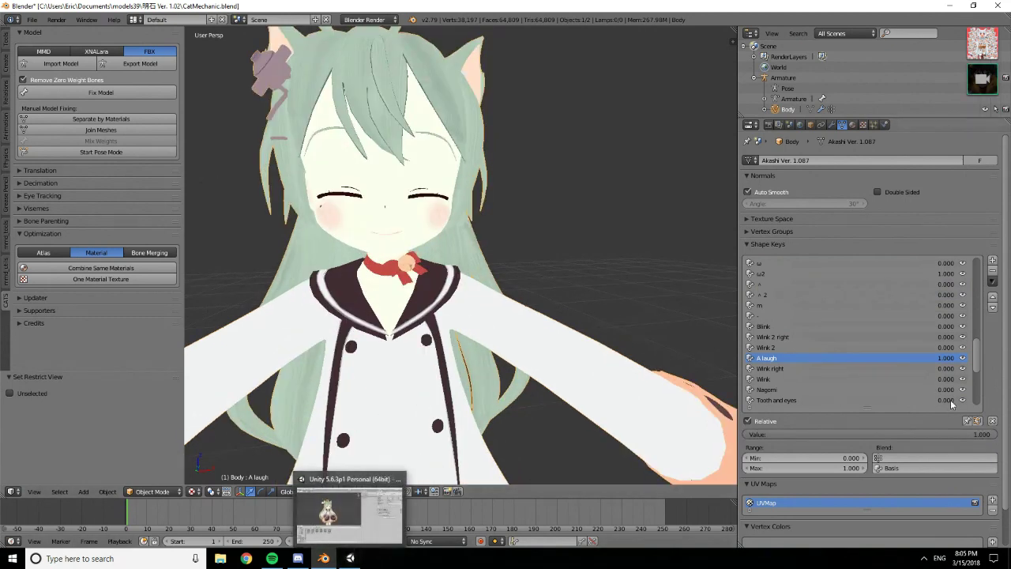
pyautogui.moveTo(996, 436); pyautogui.dragTo(759, 436)
# Look through the Blink, Wink 2, Wink and Wink 2 right shape keys for a happy eye shape
pyautogui.click(771, 327)
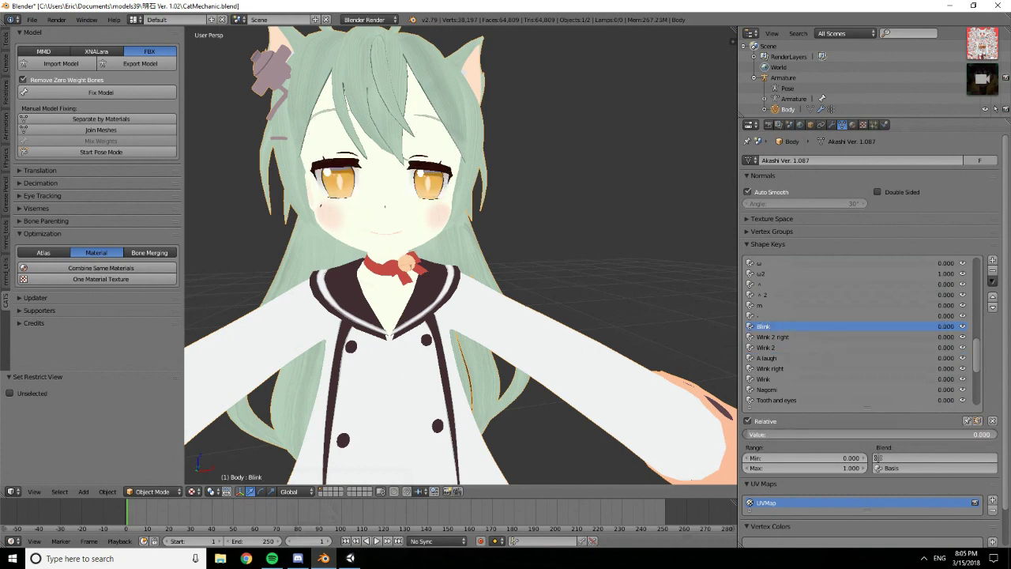
pyautogui.click(774, 348)
pyautogui.moveTo(759, 435)
pyautogui.mouseDown()
pyautogui.moveTo(994, 435)
pyautogui.moveTo(759, 436)
pyautogui.mouseUp()
pyautogui.click(763, 379)
pyautogui.click(778, 338)
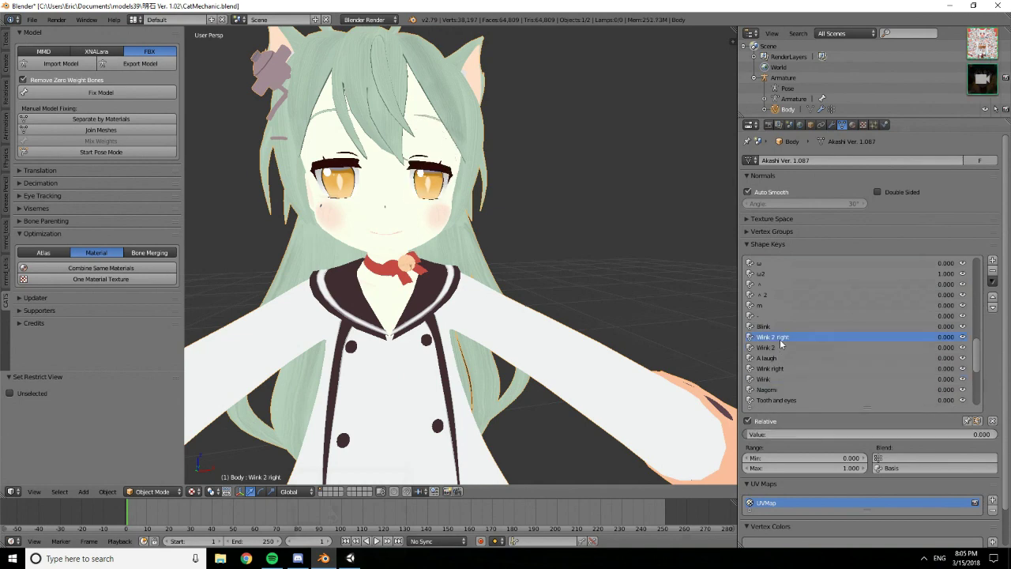
pyautogui.scroll(-2, 797, 352)
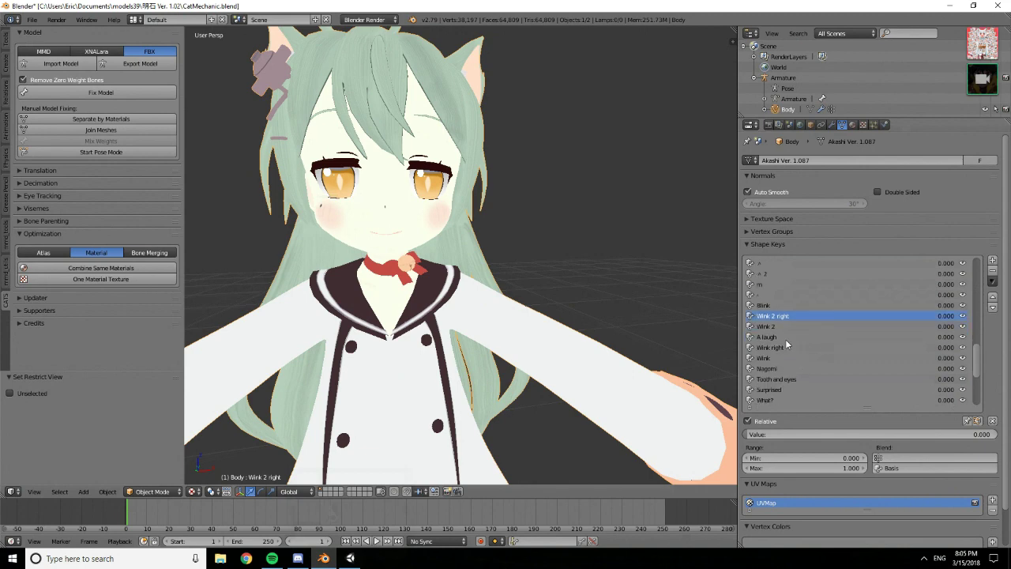
# Try the Wink right and Wink shape keys together at 1, and reset both to 0
pyautogui.click(776, 326)
pyautogui.click(777, 349)
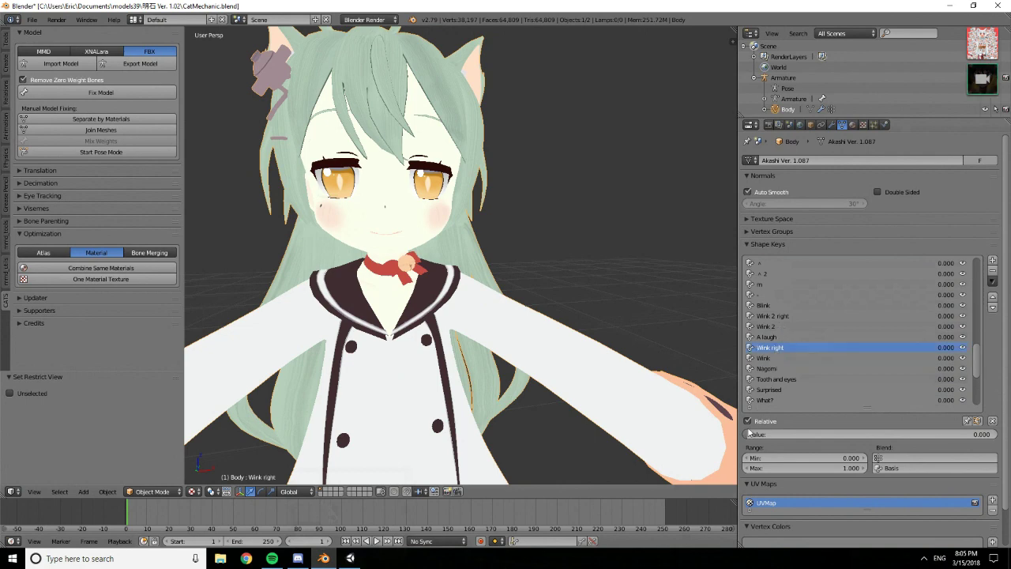
pyautogui.moveTo(752, 434); pyautogui.dragTo(980, 434)
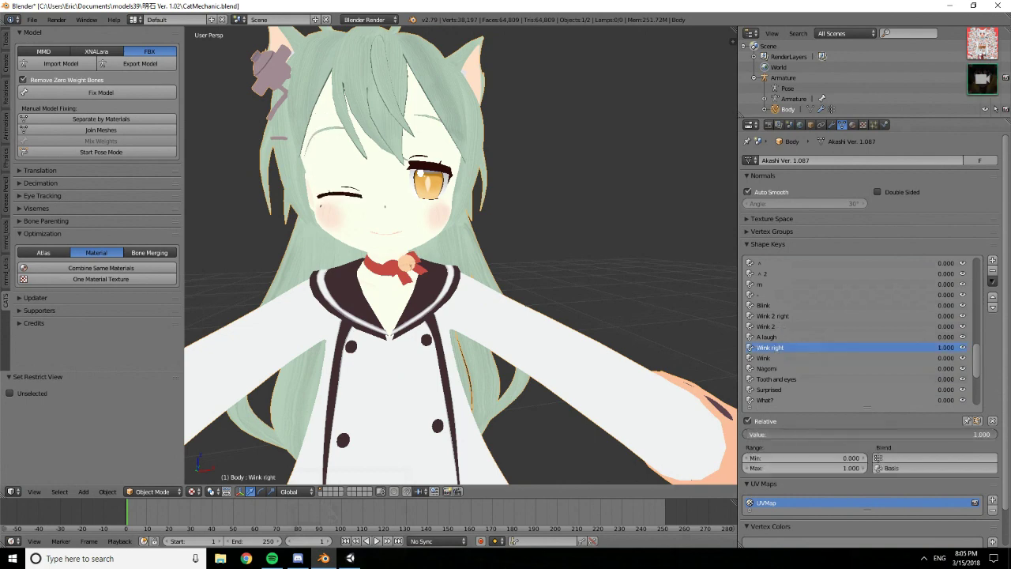
pyautogui.click(763, 358)
pyautogui.moveTo(752, 435); pyautogui.dragTo(987, 435)
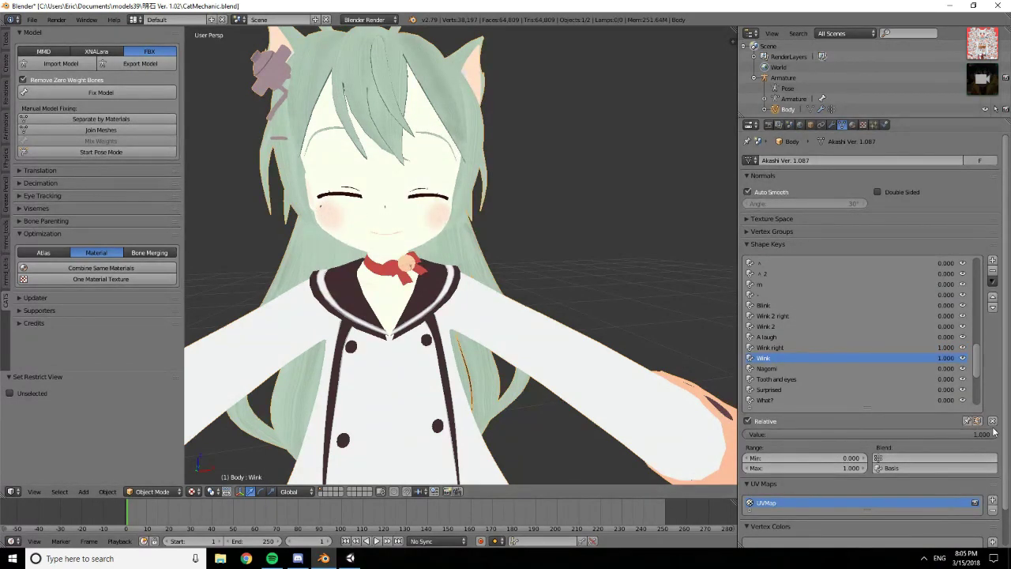
pyautogui.moveTo(994, 435); pyautogui.dragTo(750, 435)
pyautogui.click(770, 347)
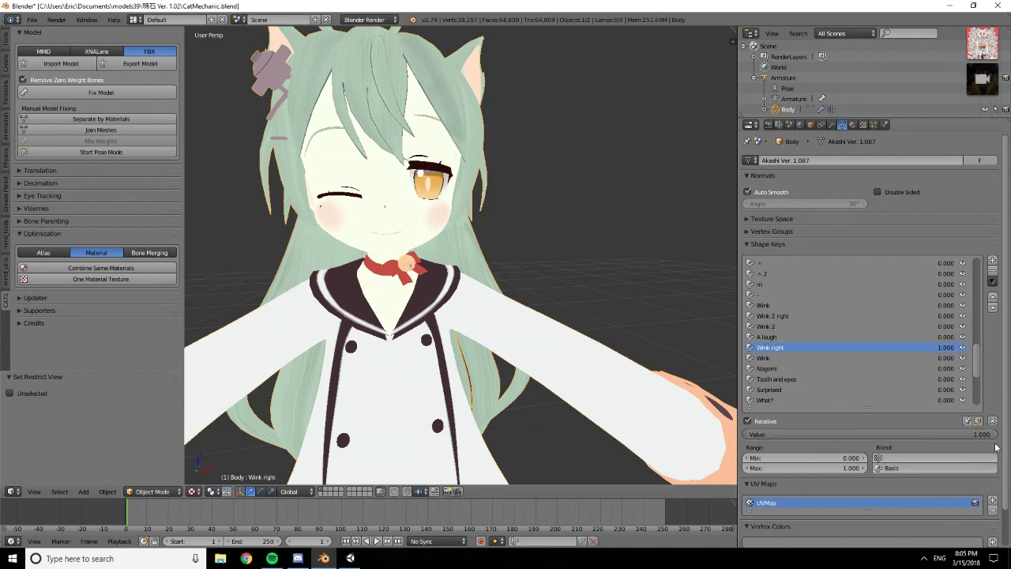
pyautogui.moveTo(993, 434)
pyautogui.mouseDown()
pyautogui.moveTo(751, 434)
pyautogui.moveTo(993, 435)
pyautogui.mouseUp()
# Try the Wink 2 shape key at 1 together with Wink 2 right, and reset both to 0
pyautogui.click(781, 326)
pyautogui.click(773, 316)
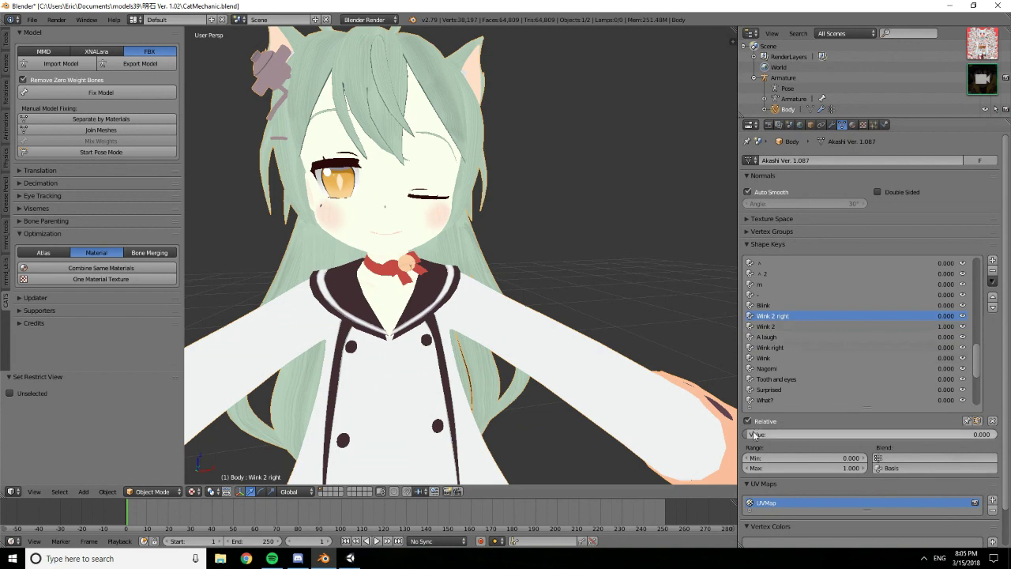
pyautogui.moveTo(755, 435)
pyautogui.mouseDown()
pyautogui.moveTo(993, 435)
pyautogui.moveTo(751, 434)
pyautogui.mouseUp()
pyautogui.click(767, 326)
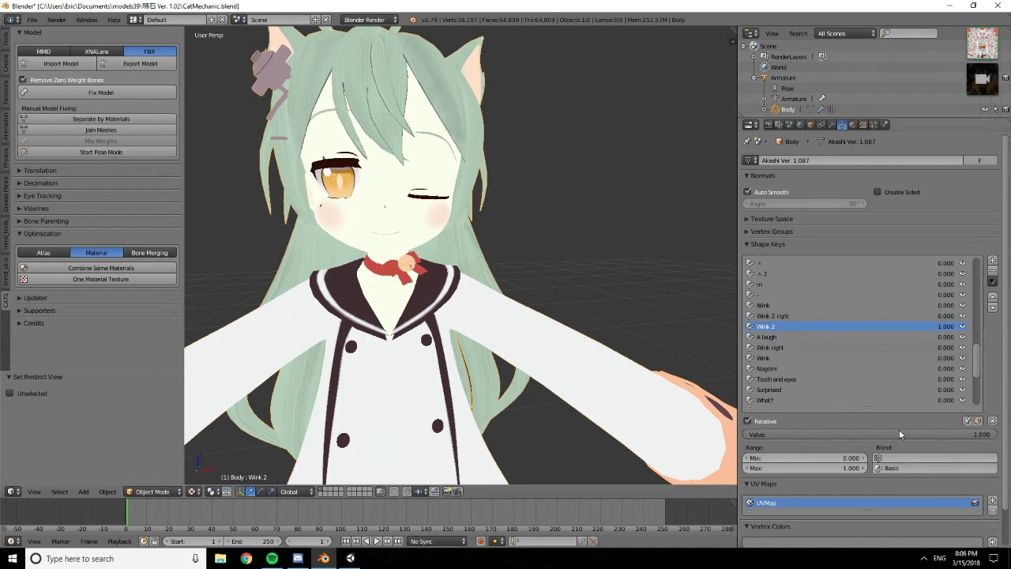
pyautogui.moveTo(994, 436); pyautogui.dragTo(749, 434)
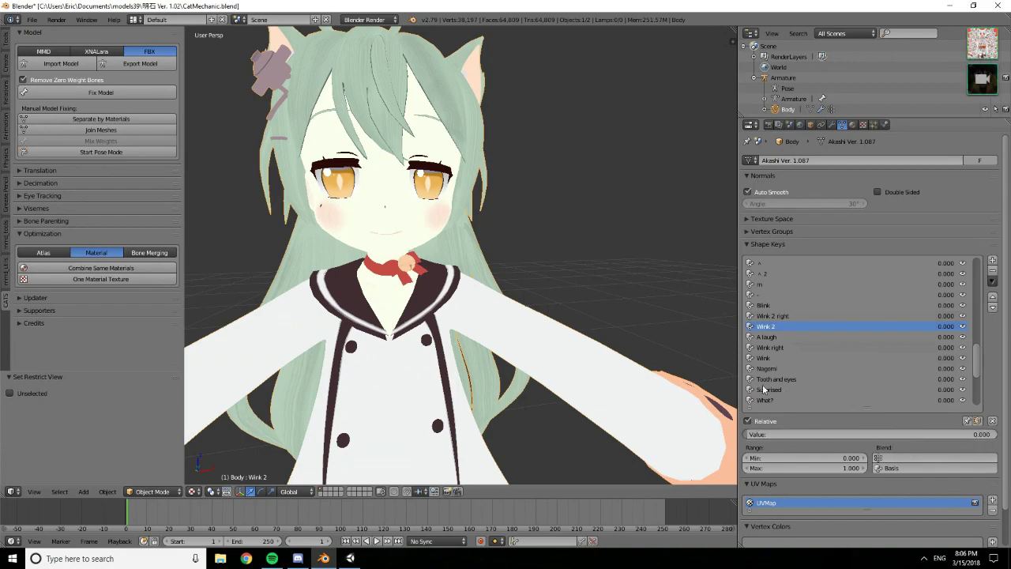
# Switch to Unity and add the Body's Smile blend shape as a property of the Happy clip
pyautogui.click(350, 559)
pyautogui.click(502, 177)
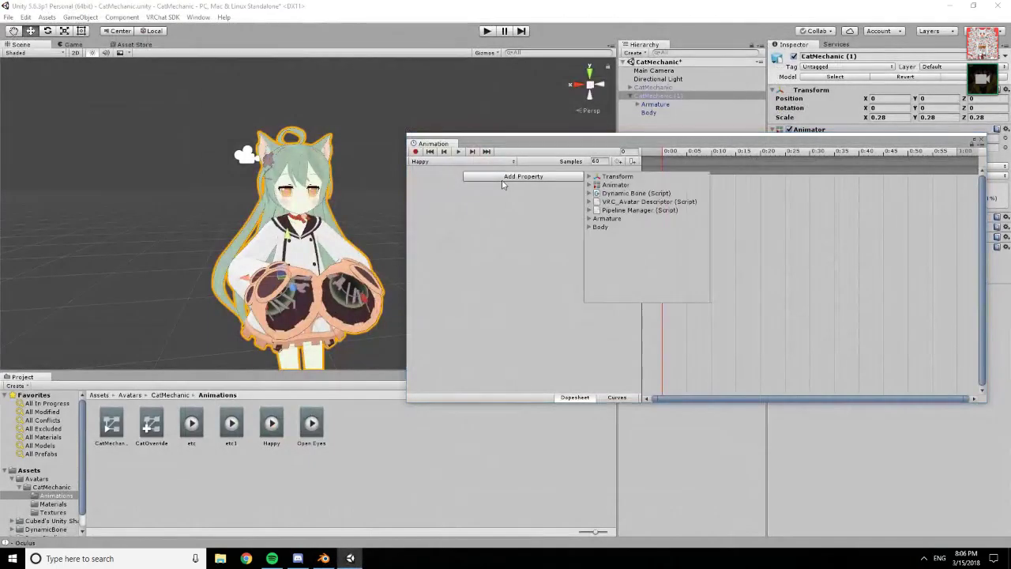
pyautogui.click(589, 226)
pyautogui.click(603, 244)
pyautogui.scroll(-5, 629, 251)
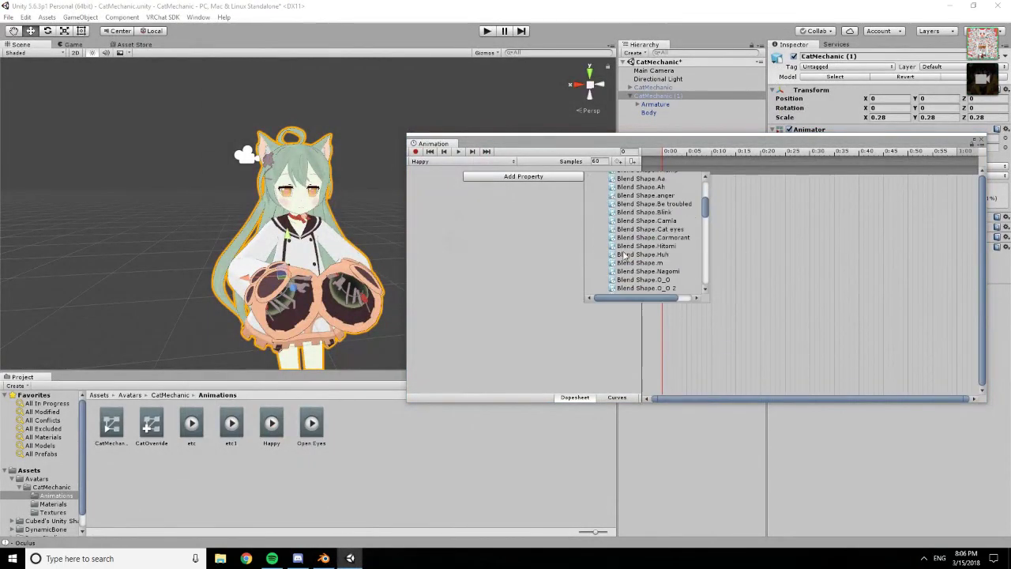
pyautogui.scroll(5, 647, 248)
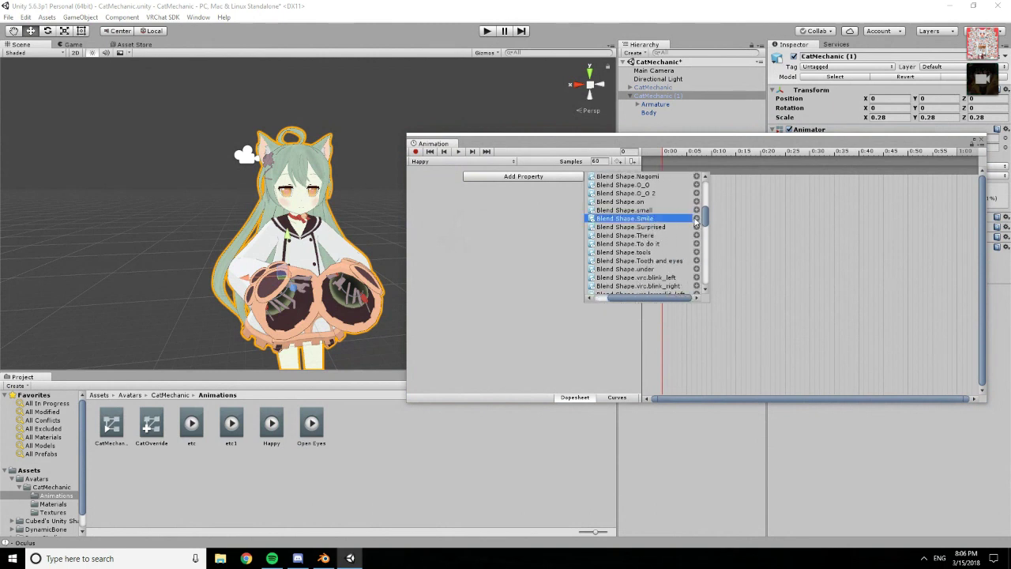
pyautogui.click(699, 218)
# Add the Body's ω2 blend shape as a property of the Happy clip
pyautogui.click(556, 192)
pyautogui.click(590, 243)
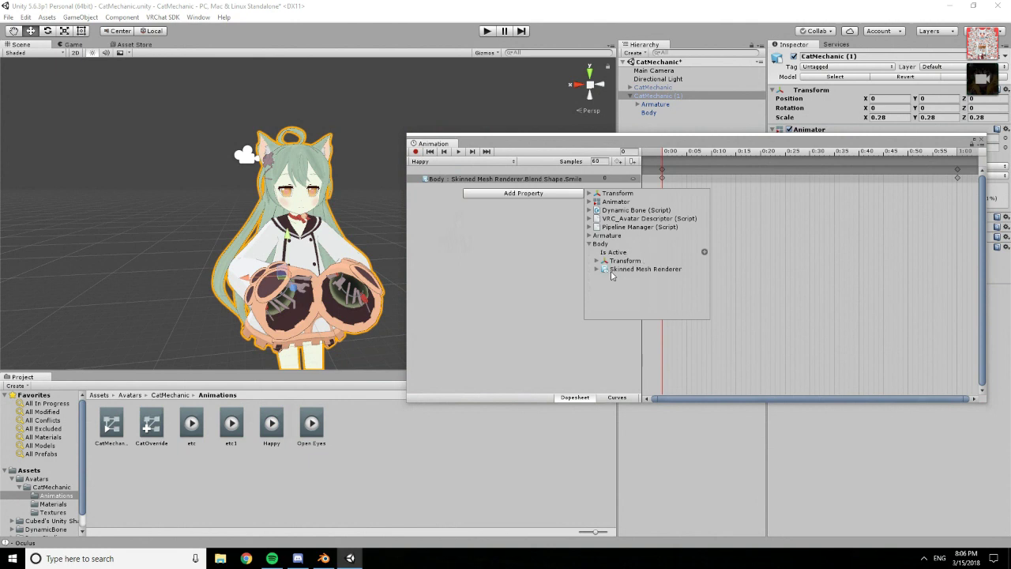
pyautogui.click(616, 271)
pyautogui.scroll(-3, 618, 275)
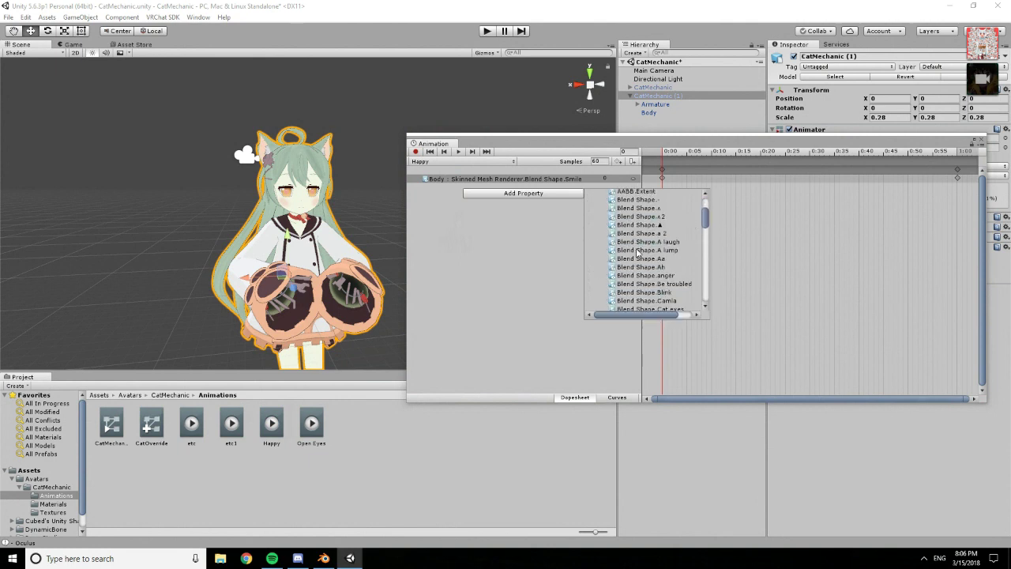
pyautogui.scroll(-10, 640, 255)
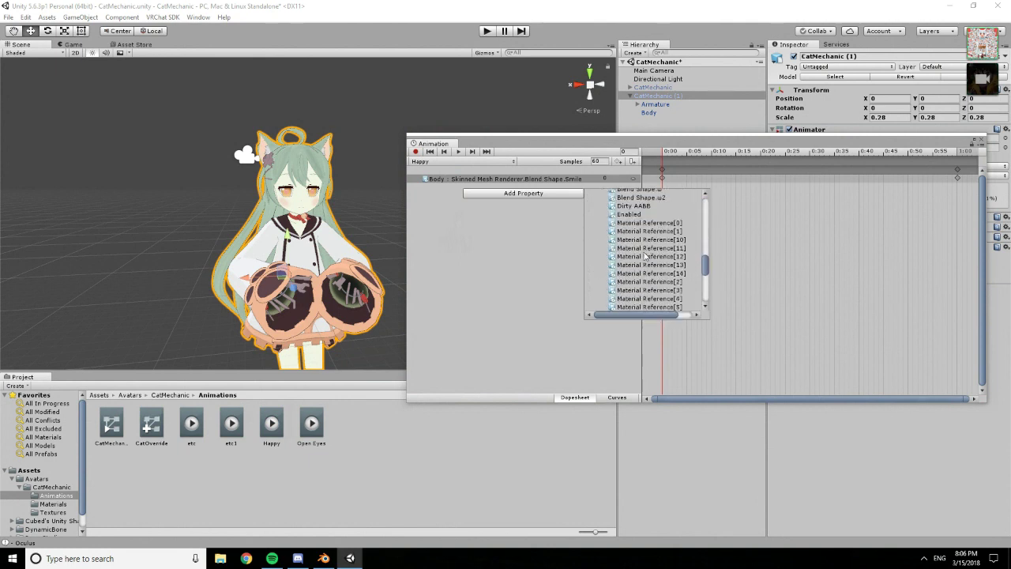
pyautogui.scroll(3, 645, 255)
pyautogui.click(662, 262)
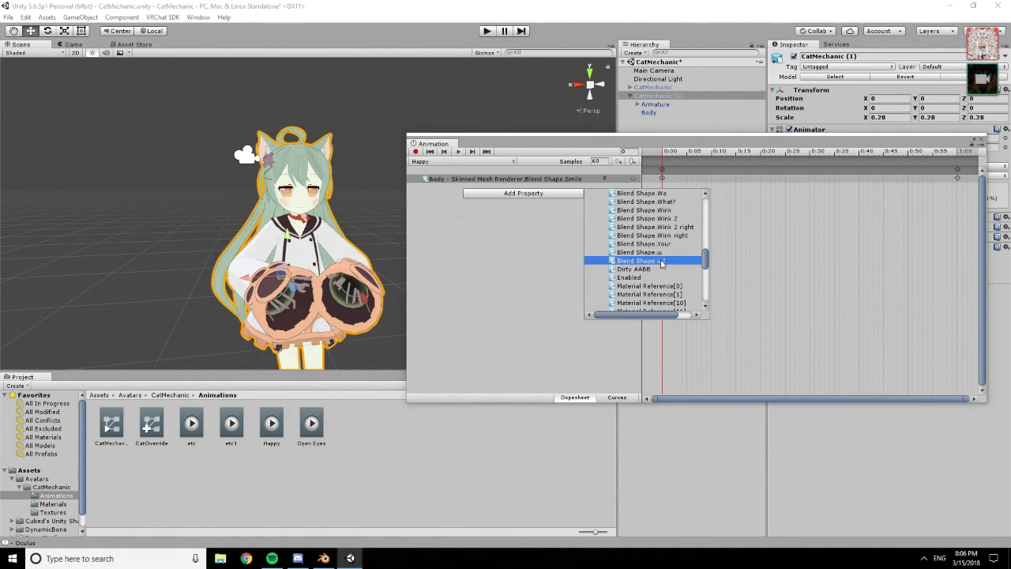
pyautogui.click(654, 309)
pyautogui.click(652, 261)
pyautogui.moveTo(650, 314); pyautogui.dragTo(726, 295)
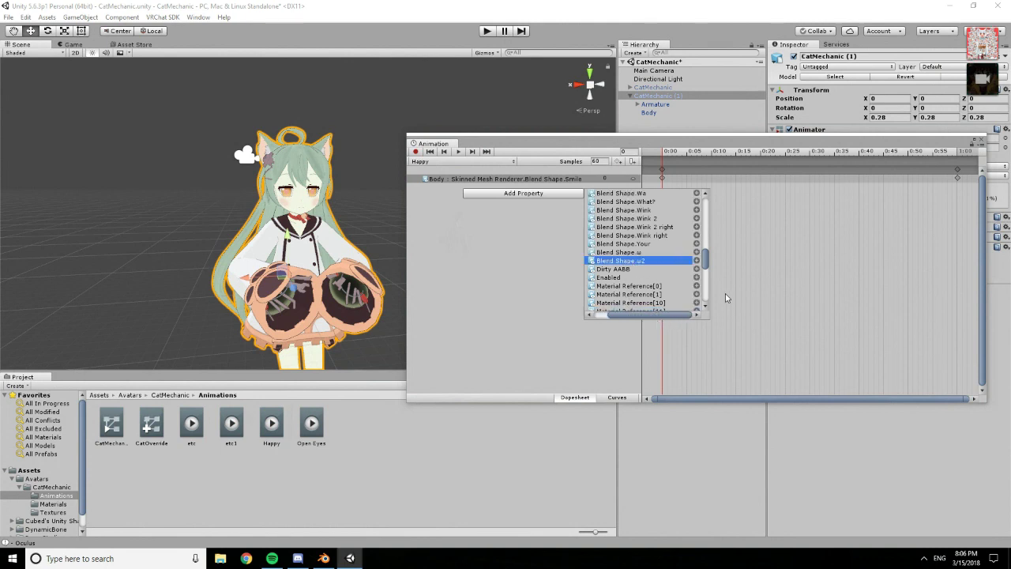
pyautogui.click(697, 261)
# Add the Body's A laugh blend shape as a property of the Happy clip
pyautogui.click(570, 202)
pyautogui.click(589, 252)
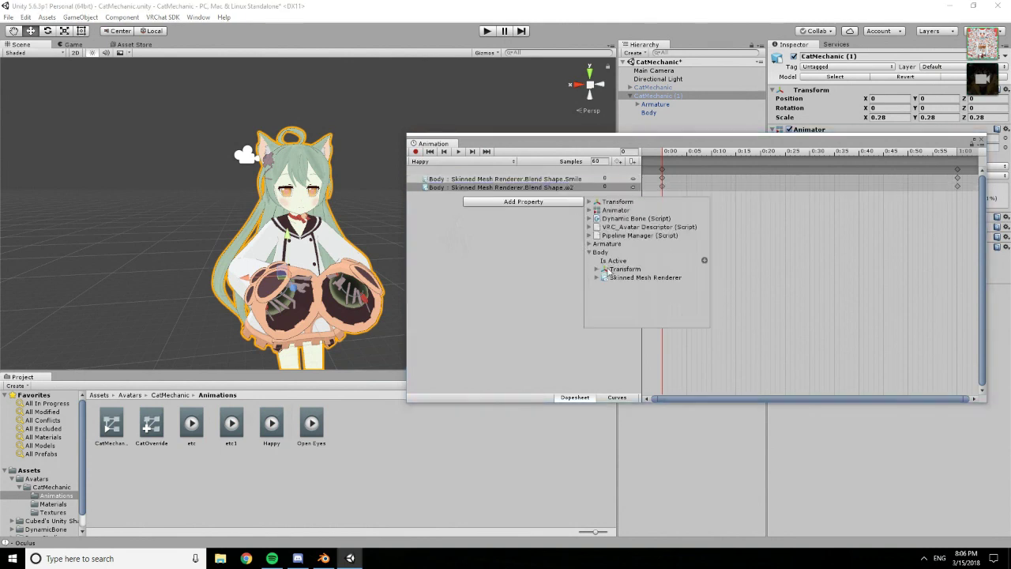
pyautogui.click(598, 278)
pyautogui.scroll(-2, 634, 272)
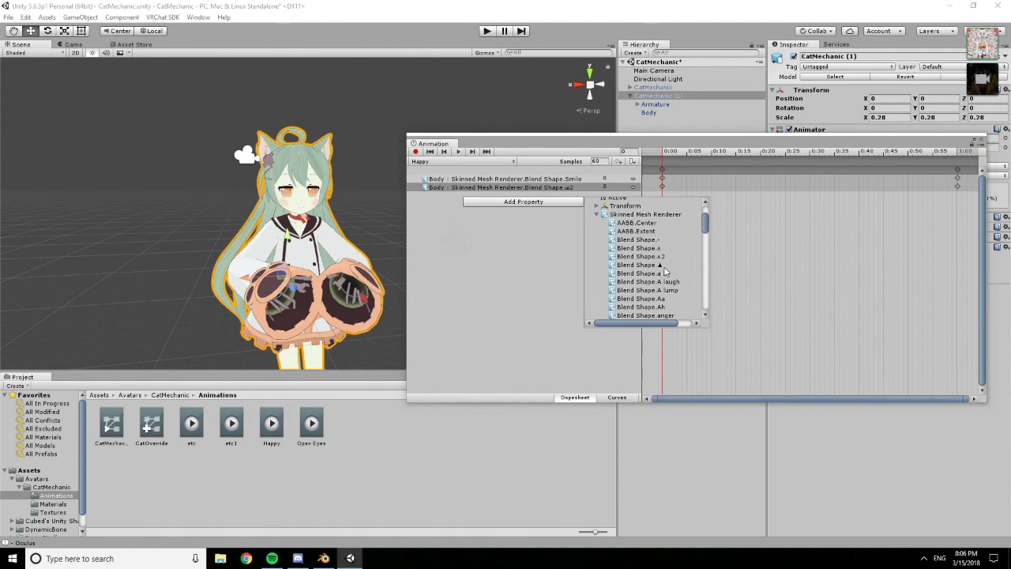
pyautogui.scroll(-2, 664, 271)
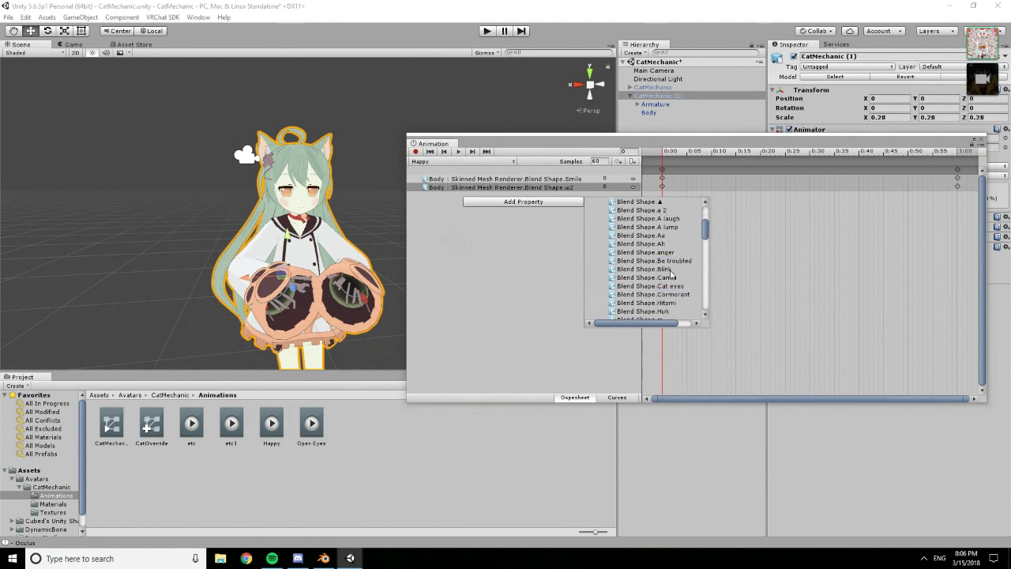
pyautogui.scroll(1, 678, 265)
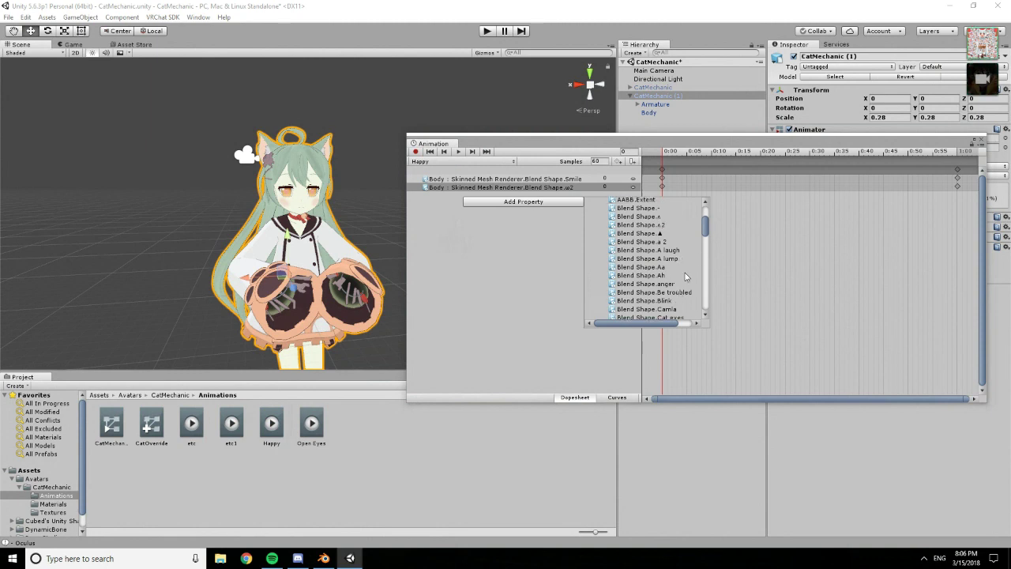
pyautogui.click(681, 251)
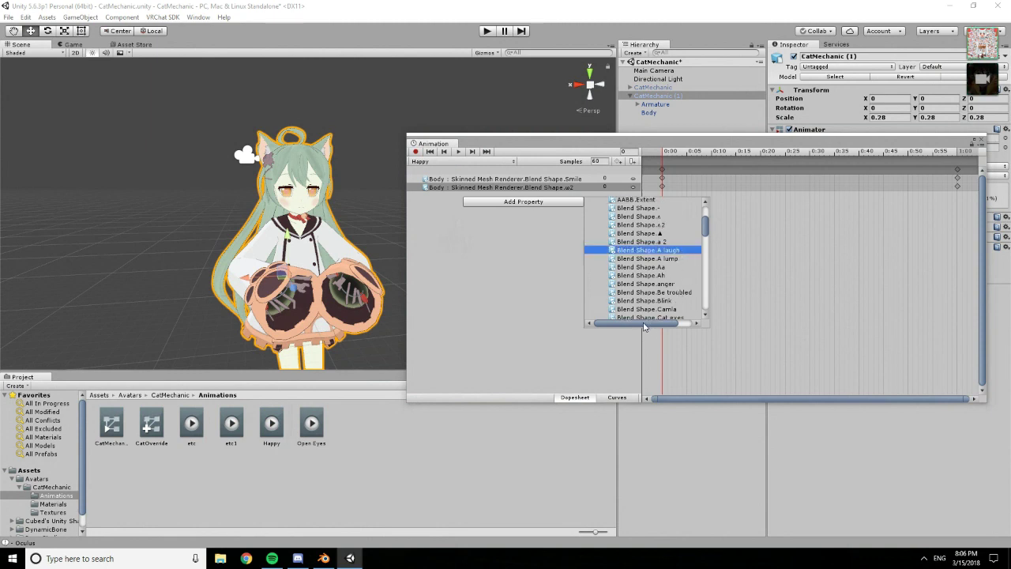
pyautogui.moveTo(645, 324); pyautogui.dragTo(670, 324)
pyautogui.click(695, 250)
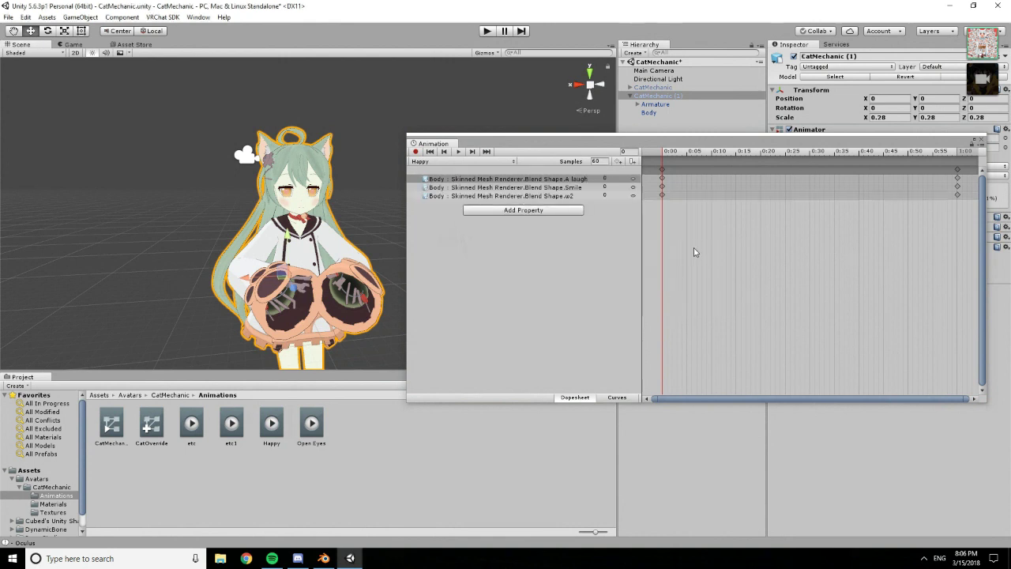
# Set the A laugh blend shape to 100 at frame 0 of the Happy clip
pyautogui.click(613, 180)
pyautogui.write('100')
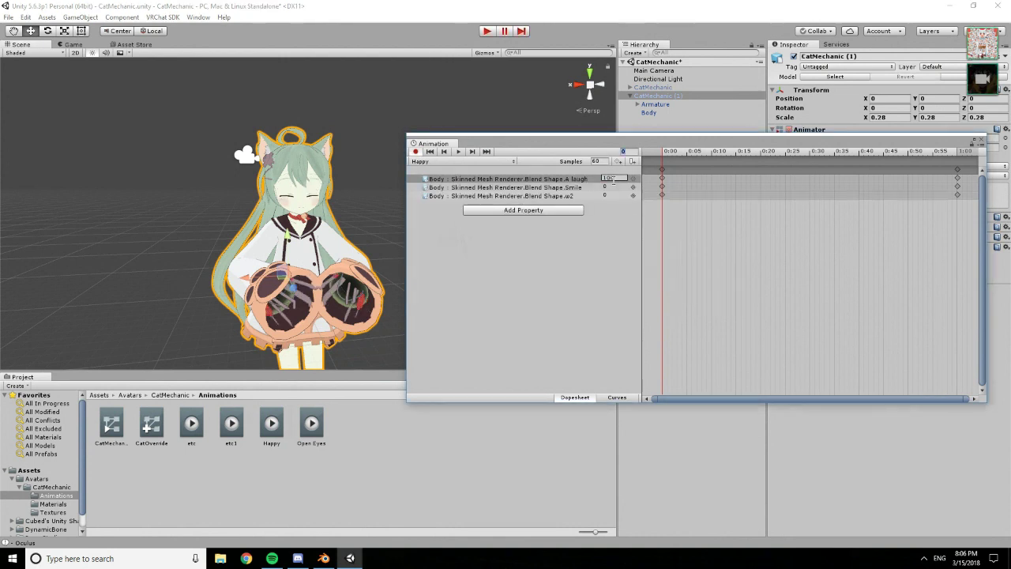
# Go to frame 10, key A laugh, Smile and ω2 at 100, and check the face in the scene
pyautogui.write('10')
pyautogui.click(605, 188)
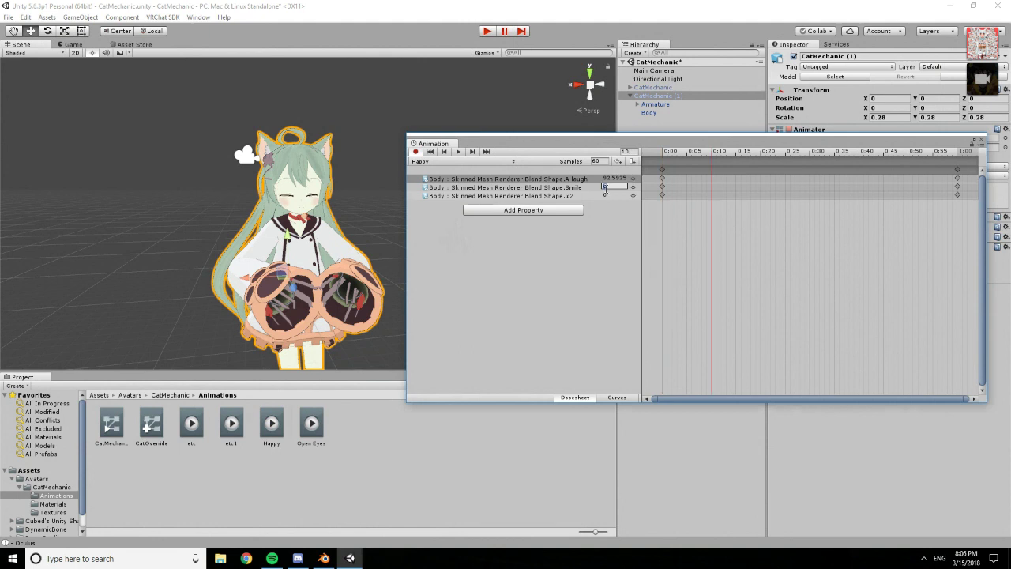
pyautogui.click(615, 179)
pyautogui.write('00')
pyautogui.click(615, 187)
pyautogui.click(616, 195)
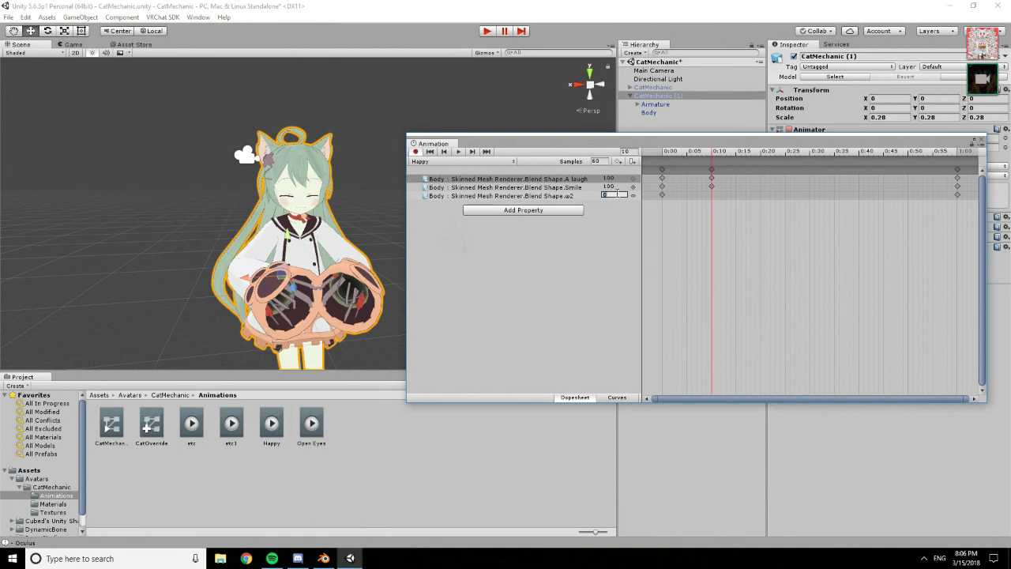
pyautogui.scroll(4, 327, 171)
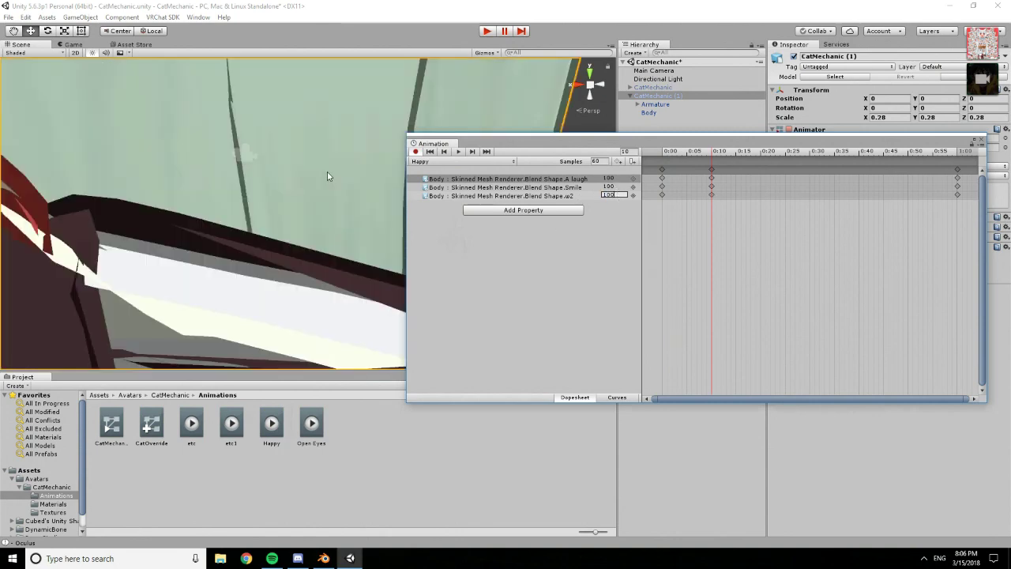
pyautogui.scroll(-4, 328, 171)
pyautogui.keyDown('alt'); pyautogui.moveTo(327, 173); pyautogui.dragTo(293, 160); pyautogui.keyUp('alt')
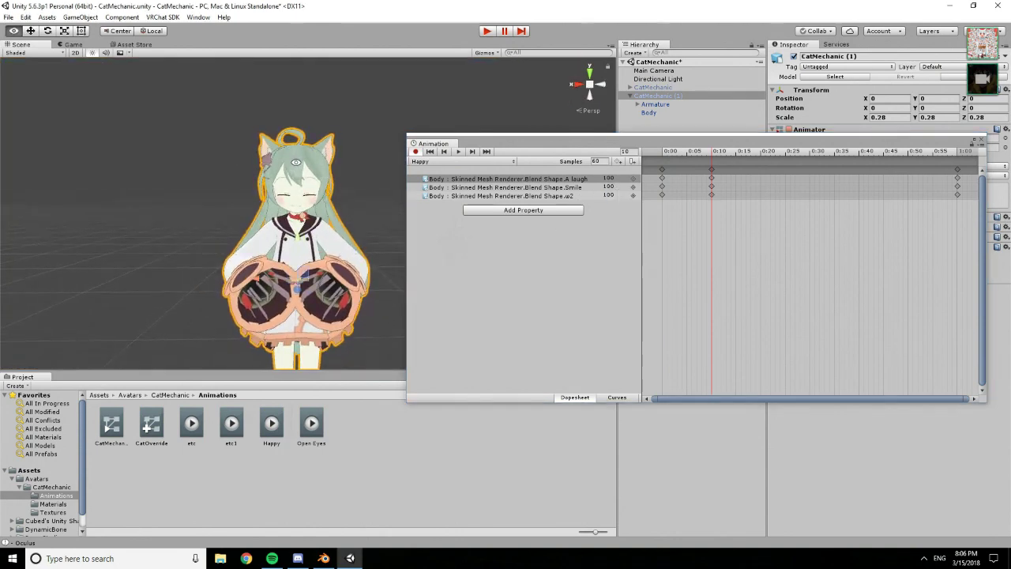
pyautogui.click(491, 259)
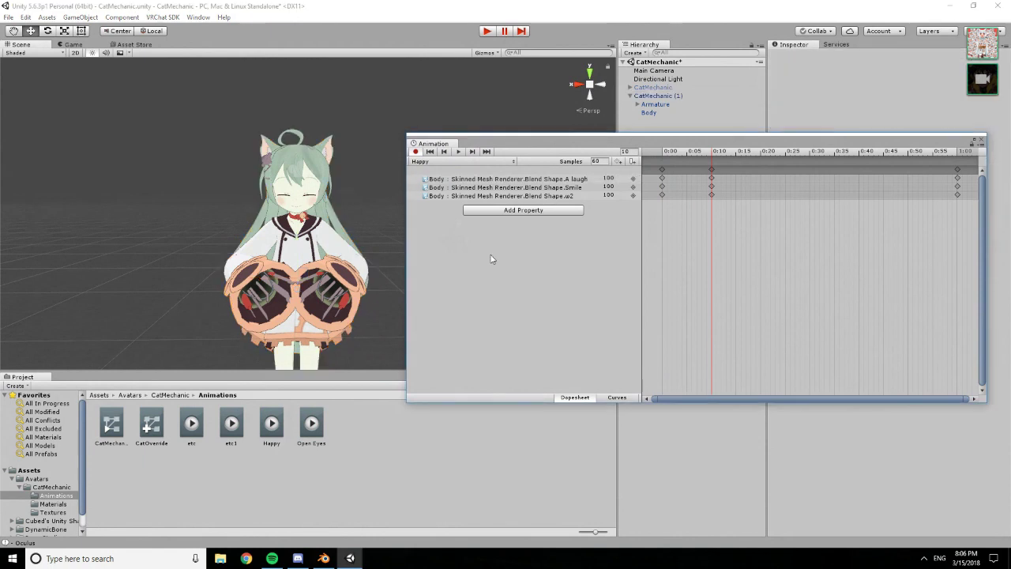
# Delete all the keyframes at frame 10 of the Happy clip
pyautogui.rightClick(720, 172)
pyautogui.click(712, 171)
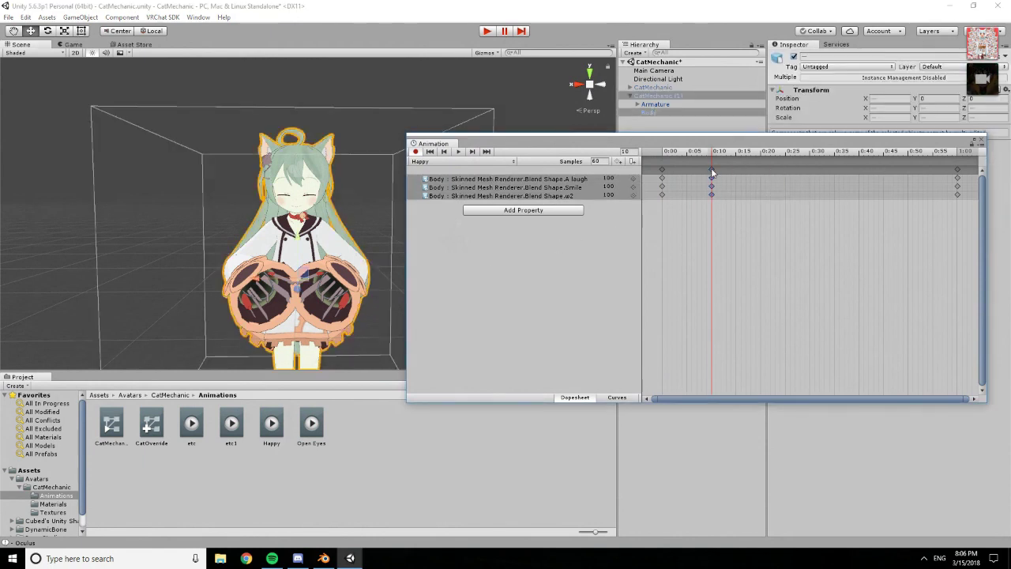
pyautogui.rightClick(712, 172)
pyautogui.click(742, 185)
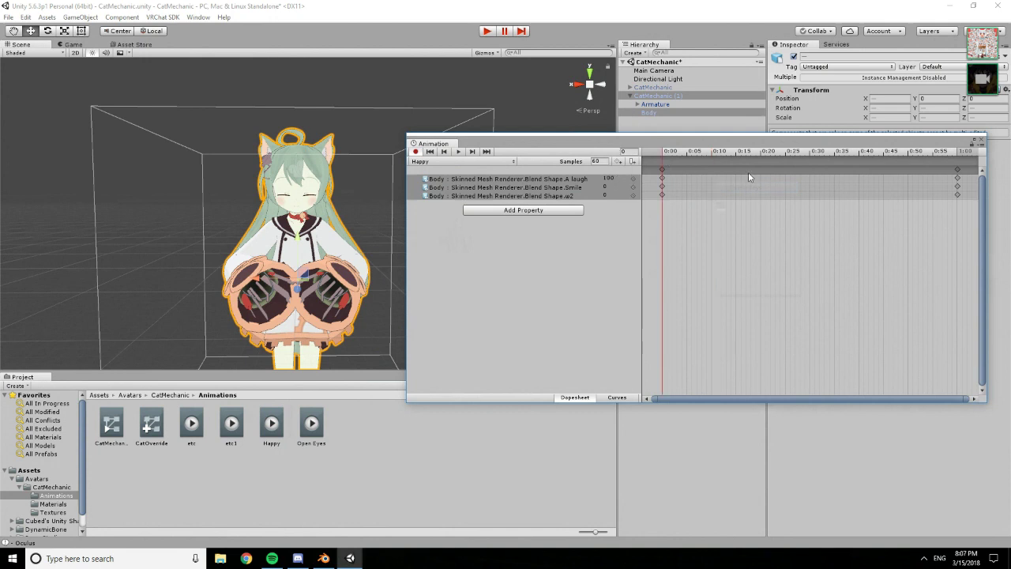
# Delete all the keyframes at 1:00 of the Happy clip
pyautogui.rightClick(957, 172)
pyautogui.click(968, 187)
# Try to paste the frame 0 keyframes of the Happy clip at frame 1, and undo the paste
pyautogui.click(665, 174)
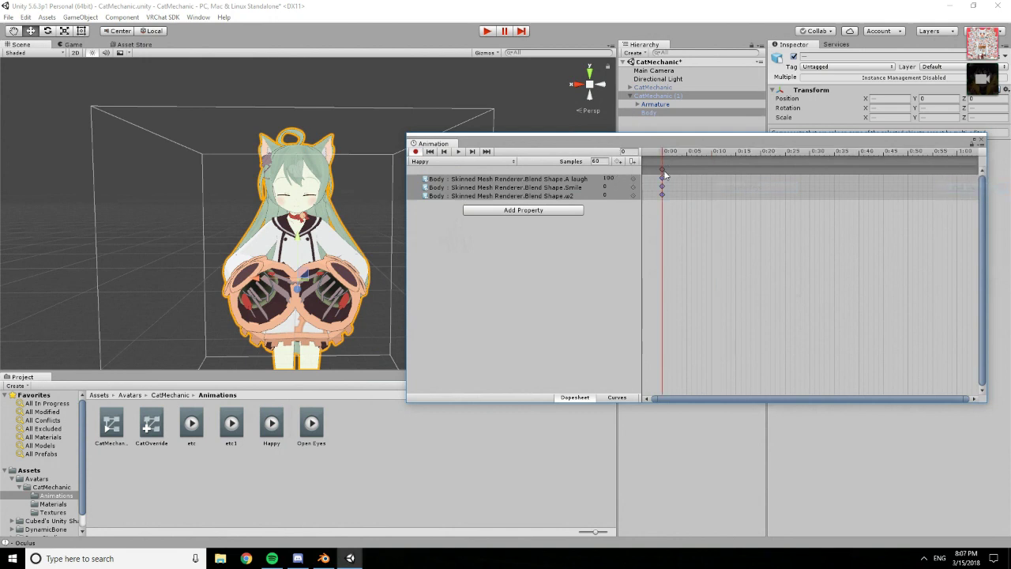
pyautogui.scroll(3, 675, 173)
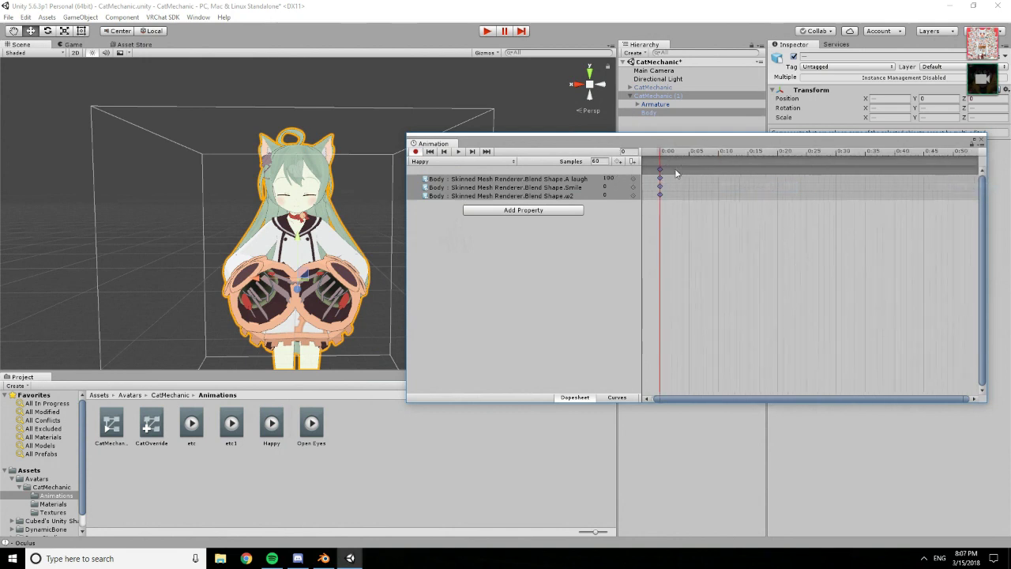
pyautogui.scroll(6, 678, 171)
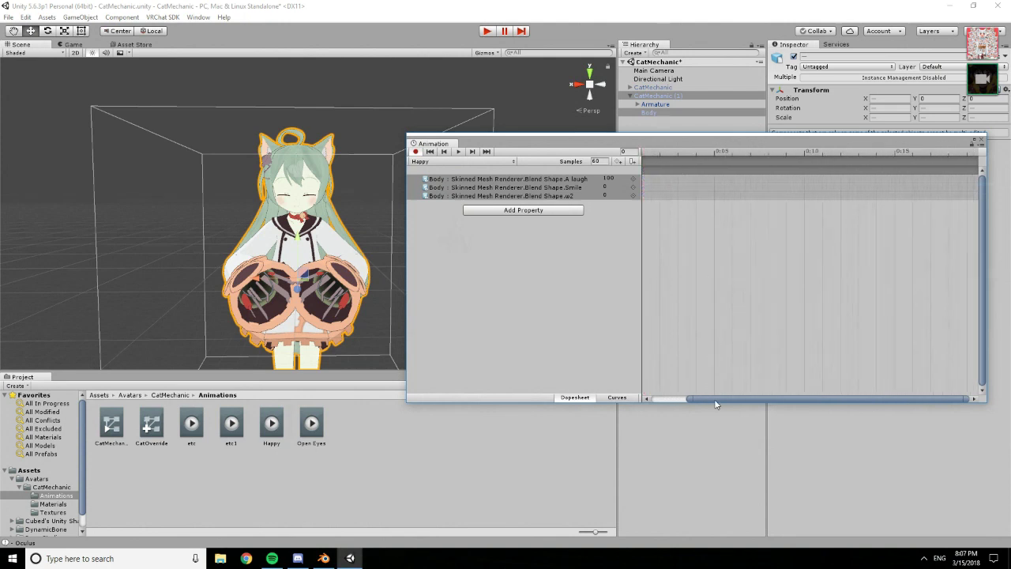
pyautogui.moveTo(717, 401); pyautogui.dragTo(635, 394)
pyautogui.scroll(2, 694, 182)
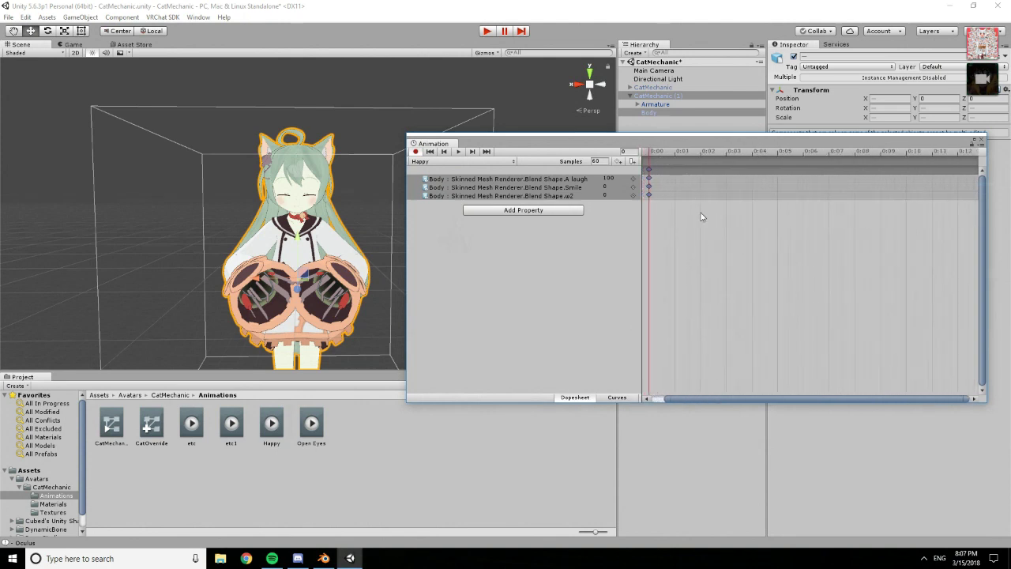
pyautogui.moveTo(717, 400); pyautogui.dragTo(704, 400)
pyautogui.click(694, 152)
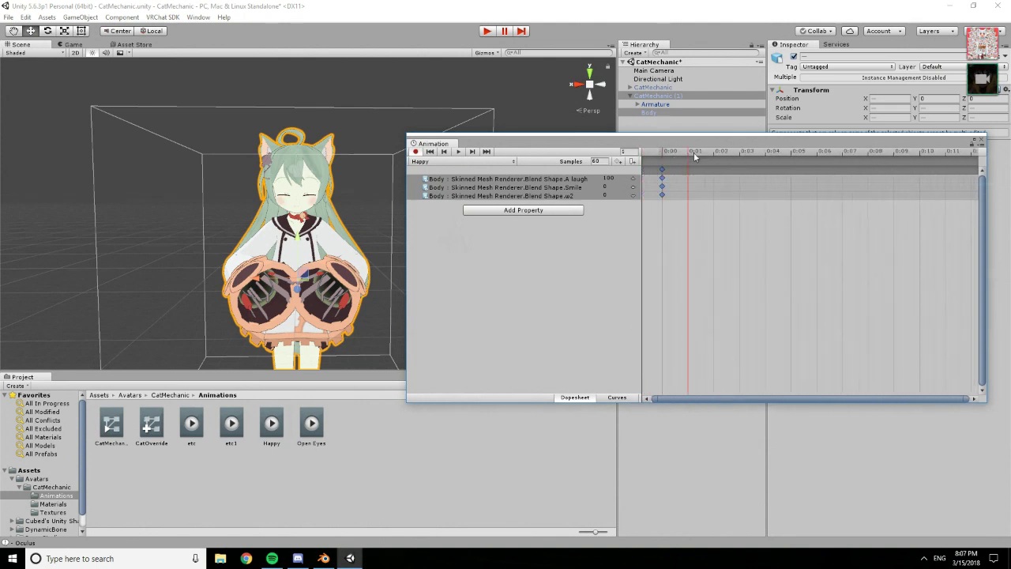
pyautogui.hotkey('ctrl', 'v')
pyautogui.hotkey('ctrl', 'z')
# At frame 0 of the Happy clip, set A laugh, Smile and ω2 to 100 and check the face in the scene
pyautogui.click(663, 152)
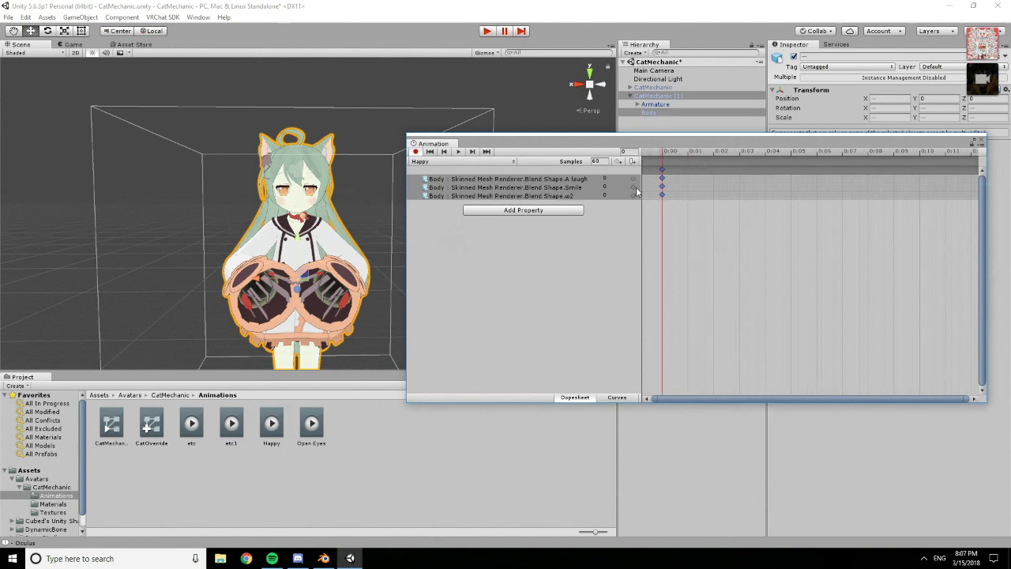
pyautogui.click(605, 180)
pyautogui.write('100')
pyautogui.click(606, 186)
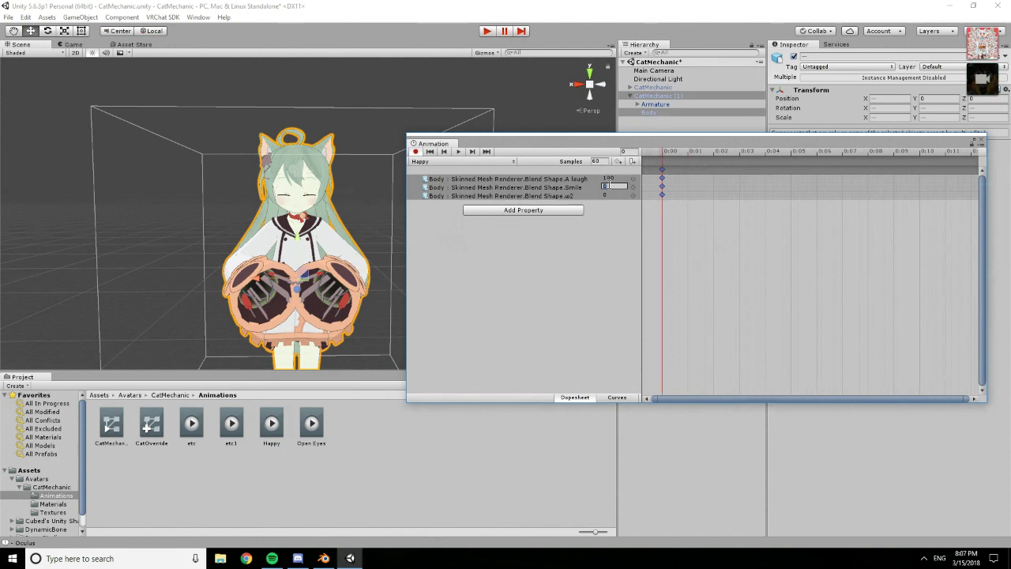
pyautogui.write('100')
pyautogui.click(606, 195)
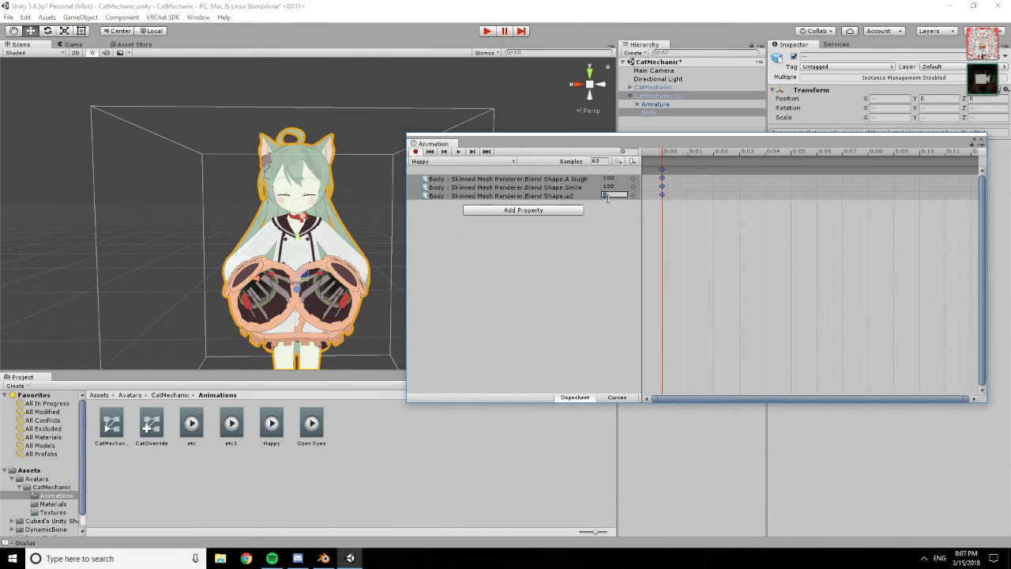
pyautogui.write('100')
pyautogui.click(553, 286)
pyautogui.keyDown('alt'); pyautogui.moveTo(332, 302); pyautogui.dragTo(91, 207); pyautogui.keyUp('alt')
pyautogui.keyDown('alt'); pyautogui.moveTo(384, 249); pyautogui.dragTo(251, 274); pyautogui.keyUp('alt')
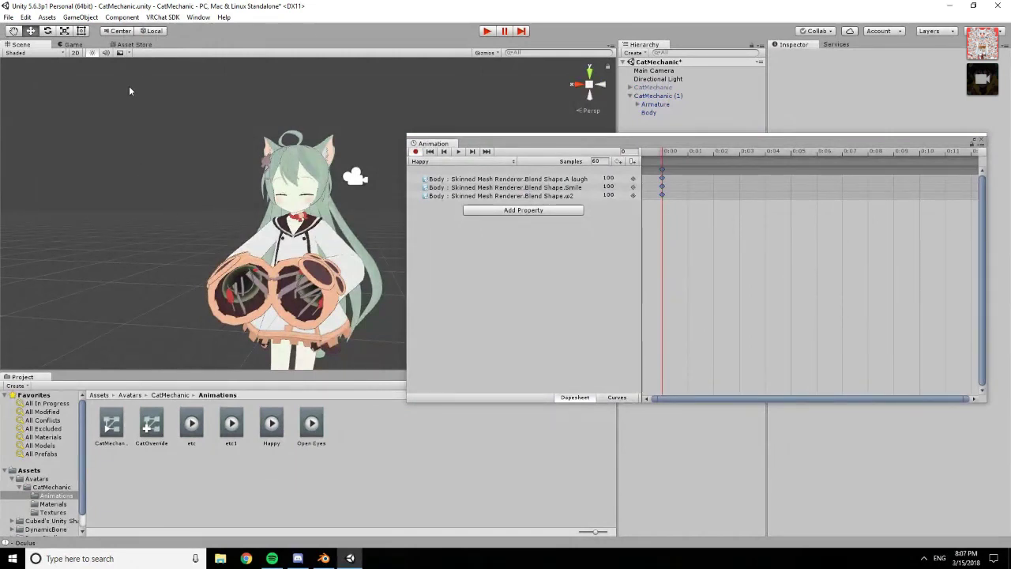
# Open the Muscle Animation Editor for the Happy clip and show the Fingers muscle group
pyautogui.click(198, 16)
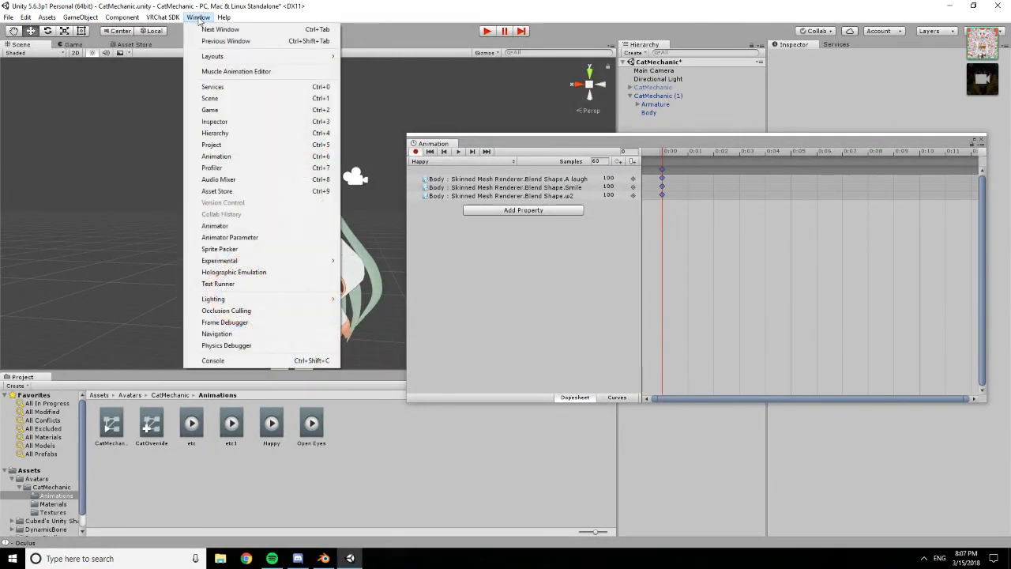
pyautogui.click(226, 72)
pyautogui.click(743, 62)
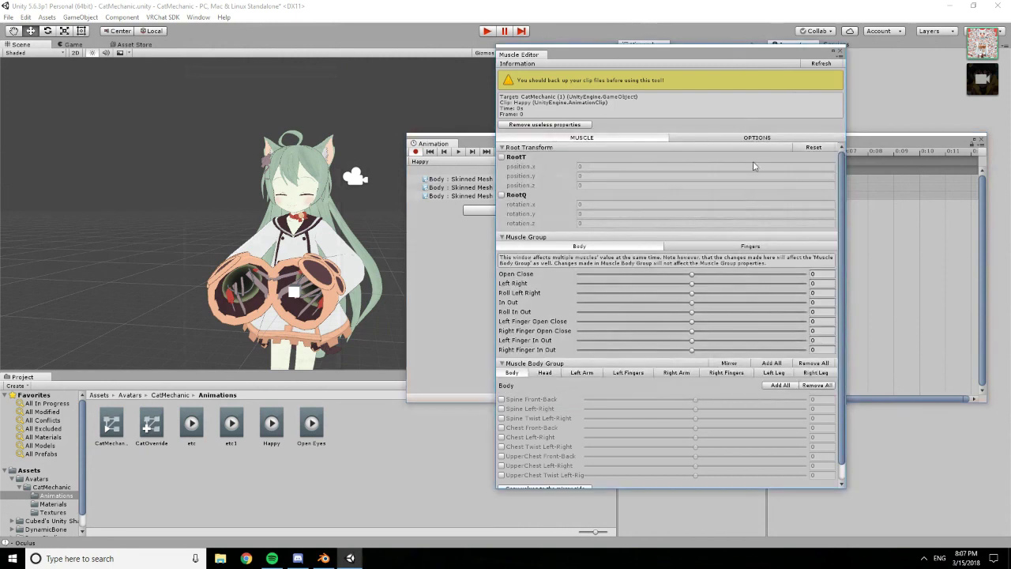
pyautogui.click(733, 247)
# Set Left Thumb Stretched to -1 and the left index, middle, ring and little Stretched values to 0.78
pyautogui.click(822, 273)
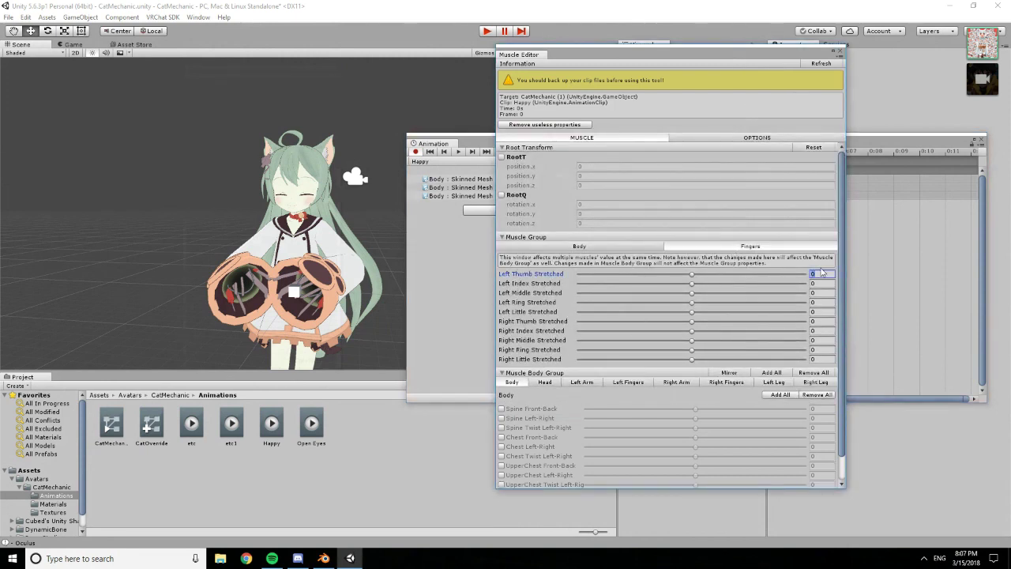
pyautogui.write('-1')
pyautogui.press('Tab')
pyautogui.write('0.78')
pyautogui.press('Tab')
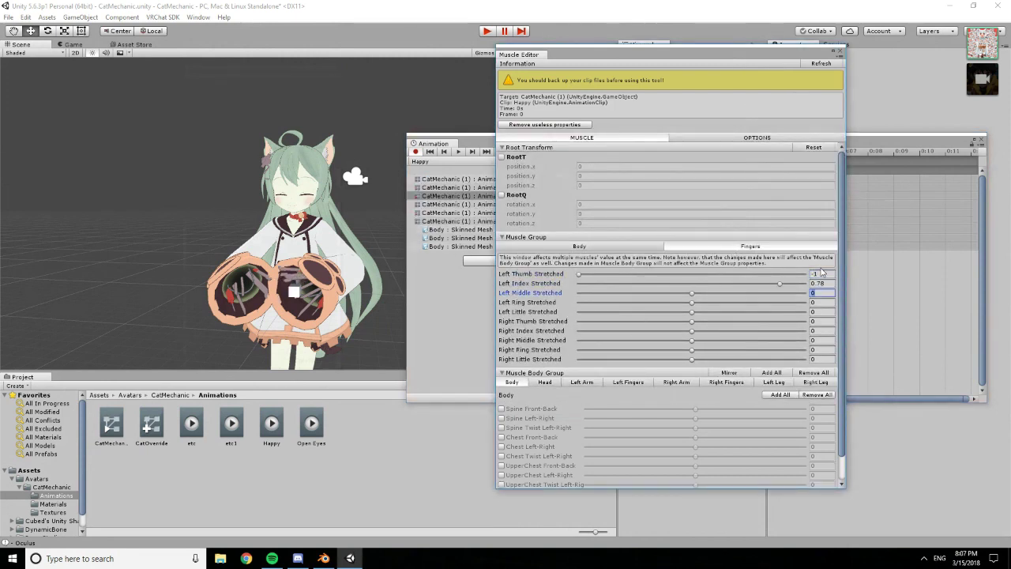
pyautogui.write('0.78')
pyautogui.press('Tab')
pyautogui.write('0.78')
pyautogui.press('Tab')
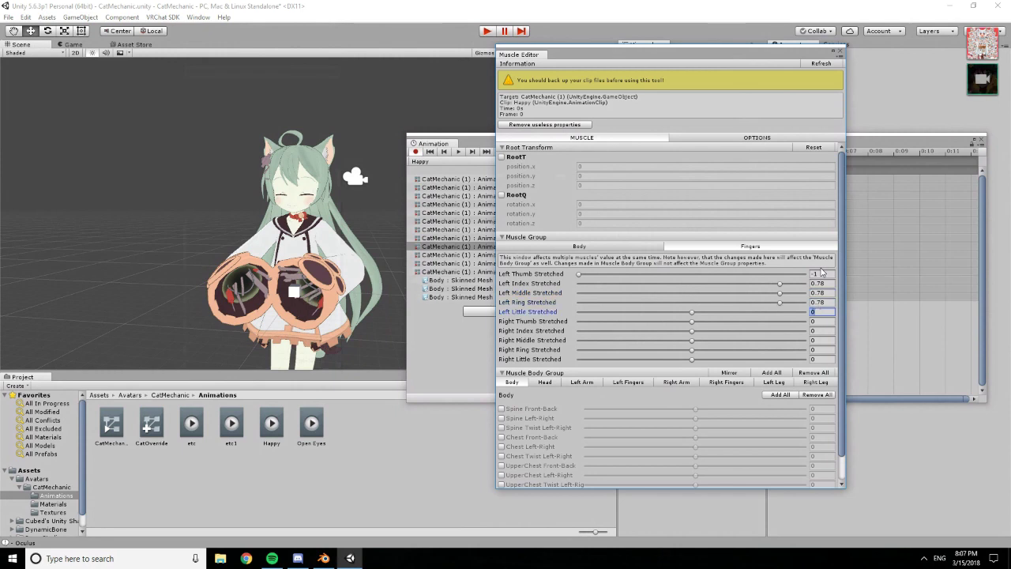
pyautogui.write('.78')
pyautogui.press('Tab')
# Set Right Thumb Stretched to -1 and the other right fingers' Stretched values to 0.78, and close the muscle editor
pyautogui.write('-1')
pyautogui.press('Tab')
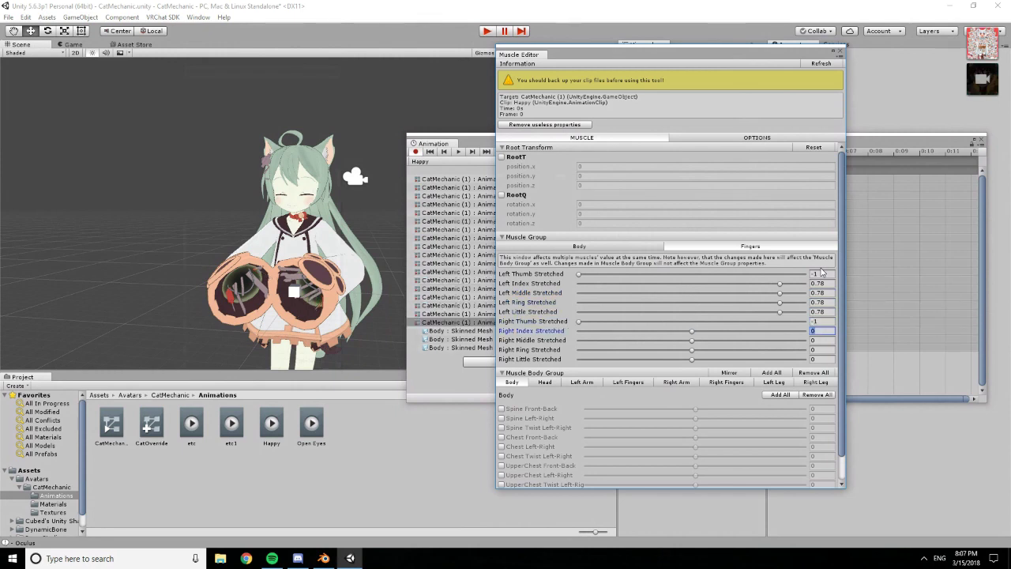
pyautogui.write('.78')
pyautogui.press('Tab')
pyautogui.write('.78')
pyautogui.press('Tab')
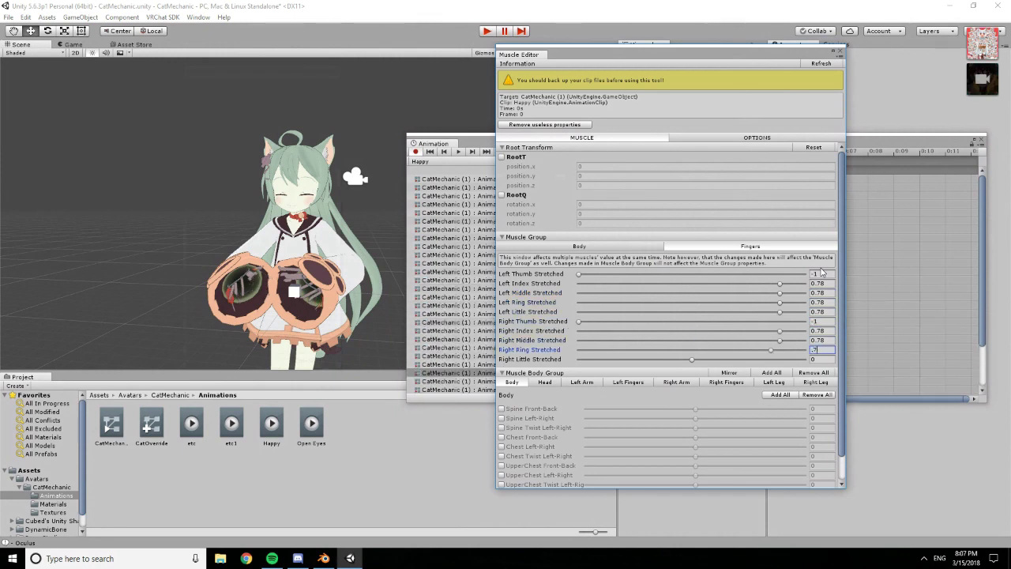
pyautogui.press('Tab')
pyautogui.write('.7')
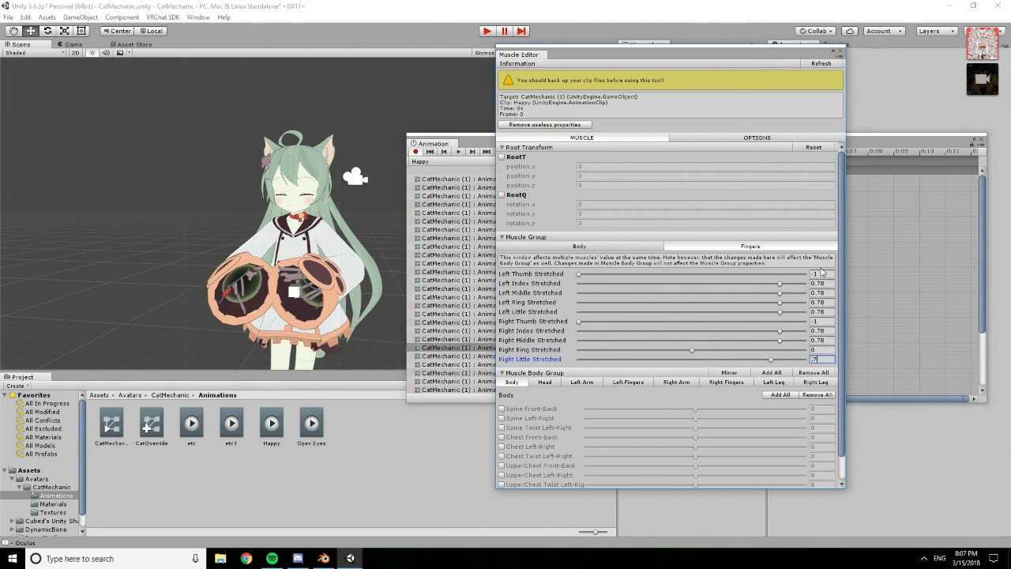
pyautogui.hotkey('shift', 'Tab')
pyautogui.write('.78')
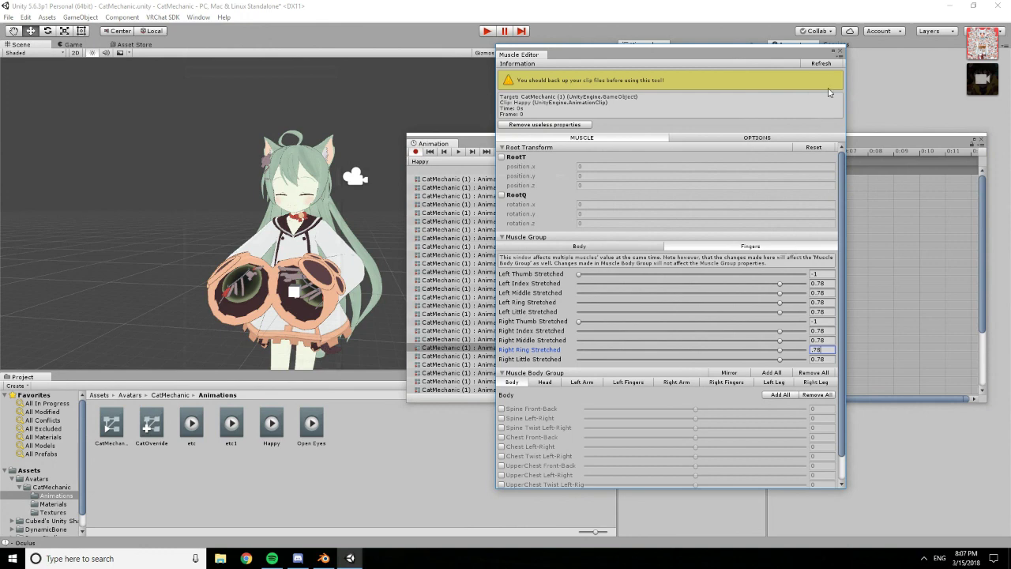
pyautogui.click(841, 53)
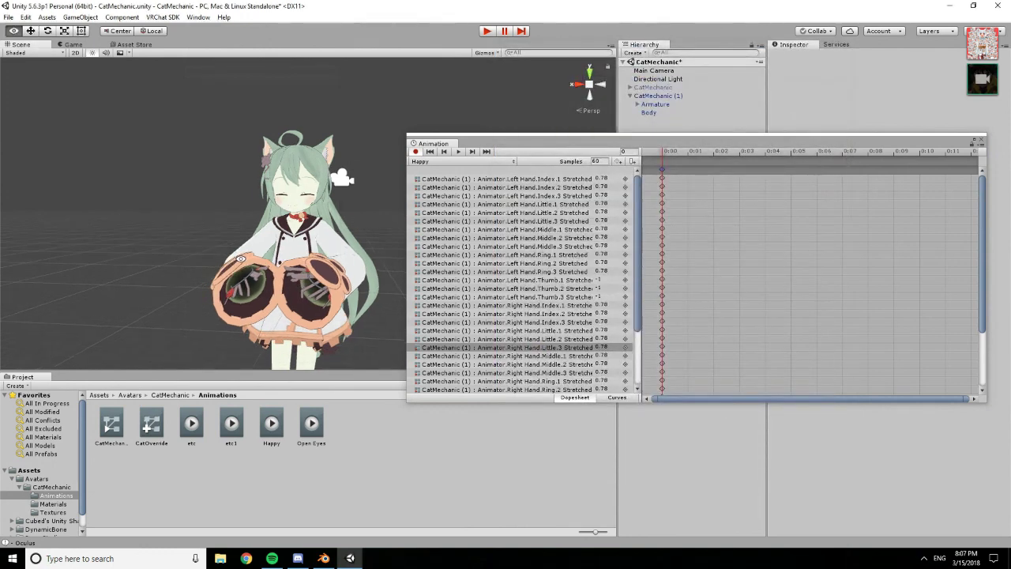
# Copy all frame 0 keyframes of the Happy clip to frame 1 and check the pose in the scene
pyautogui.click(663, 170)
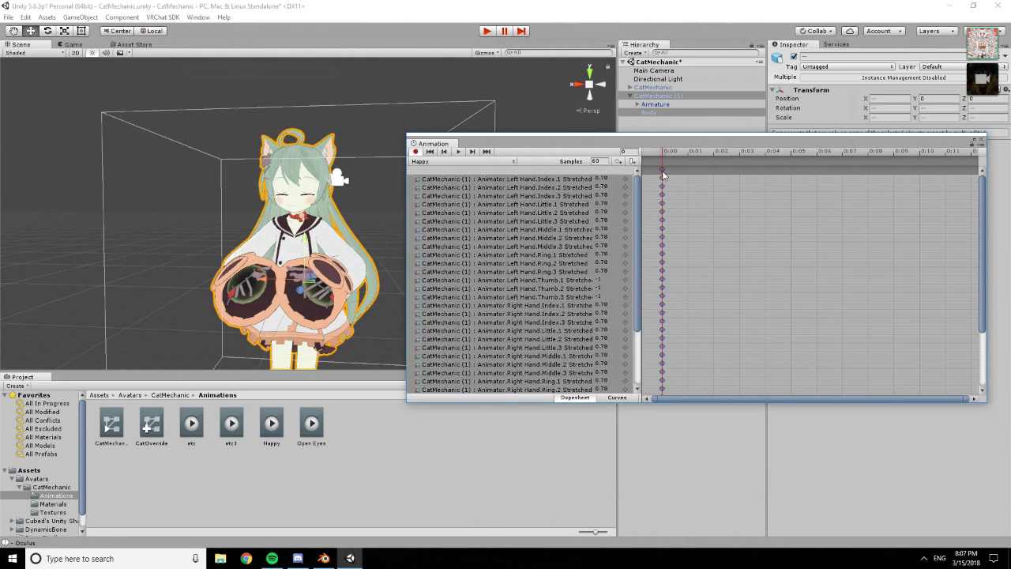
pyautogui.click(663, 172)
pyautogui.hotkey('ctrl', 'c')
pyautogui.click(688, 152)
pyautogui.hotkey('ctrl', 'v')
pyautogui.scroll(-1, 716, 284)
pyautogui.scroll(-3, 716, 280)
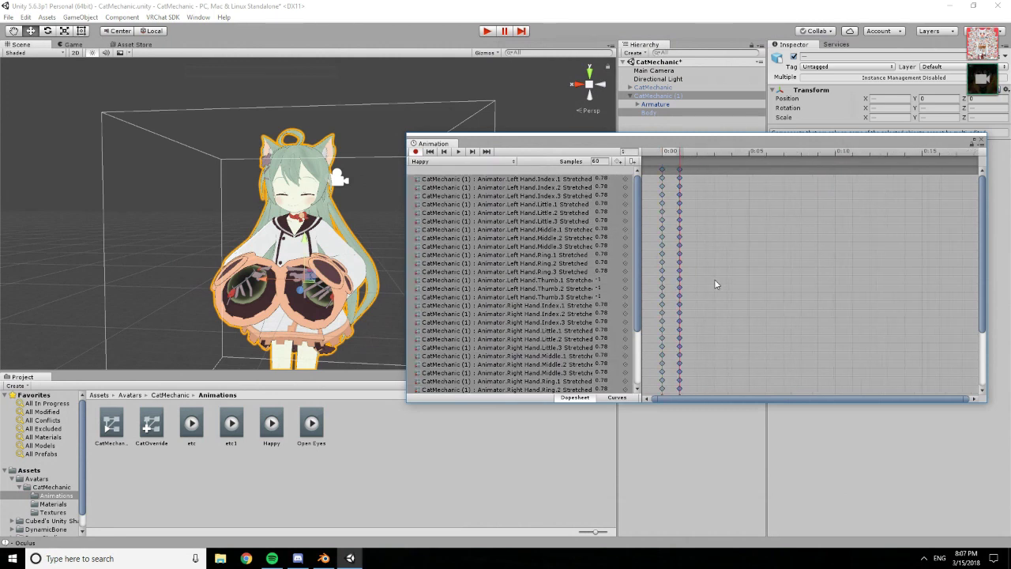
pyautogui.keyDown('alt'); pyautogui.moveTo(275, 226); pyautogui.dragTo(331, 228); pyautogui.keyUp('alt')
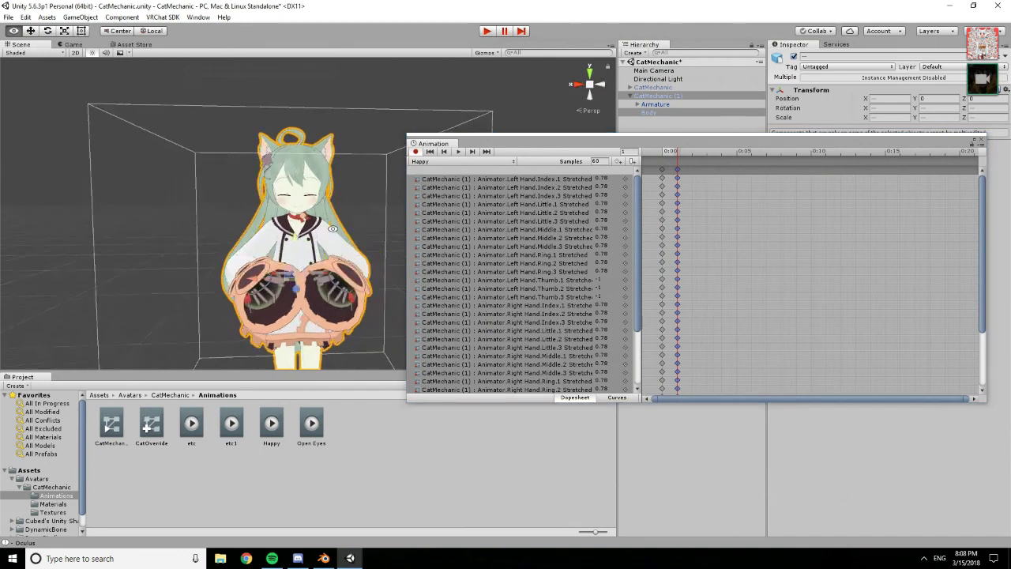
# Switch to the Open Eyes clip and delete its keyframes at 1:00
pyautogui.click(450, 161)
pyautogui.click(447, 173)
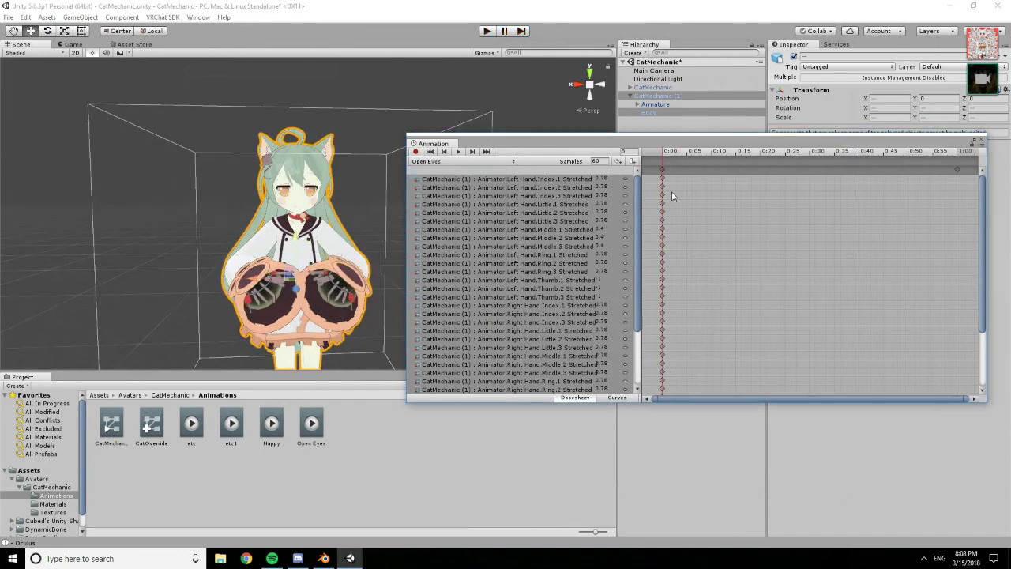
pyautogui.rightClick(956, 172)
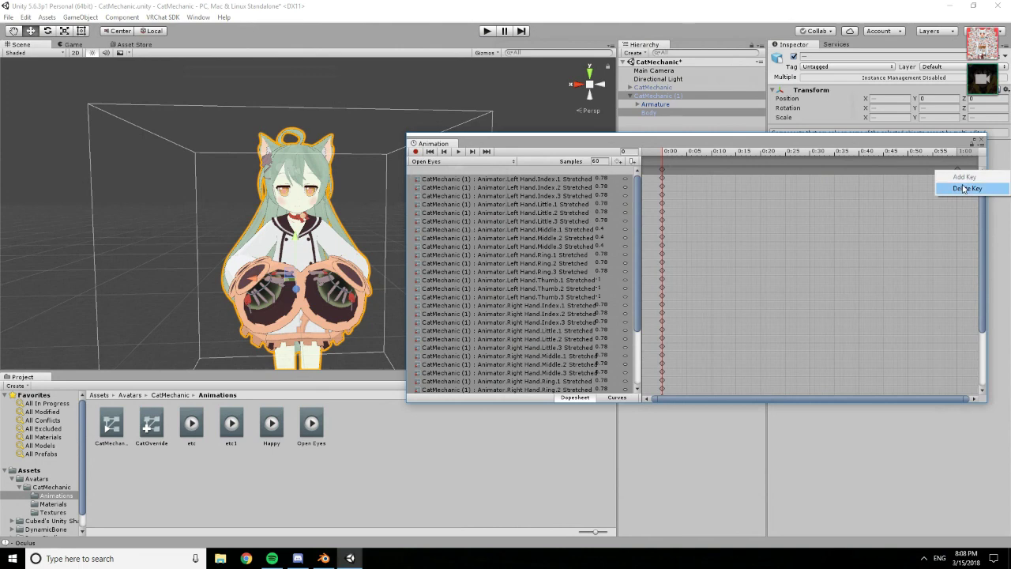
pyautogui.click(965, 189)
# Copy all frame 0 keyframes of the Open Eyes clip to frame 1
pyautogui.click(664, 171)
pyautogui.click(664, 172)
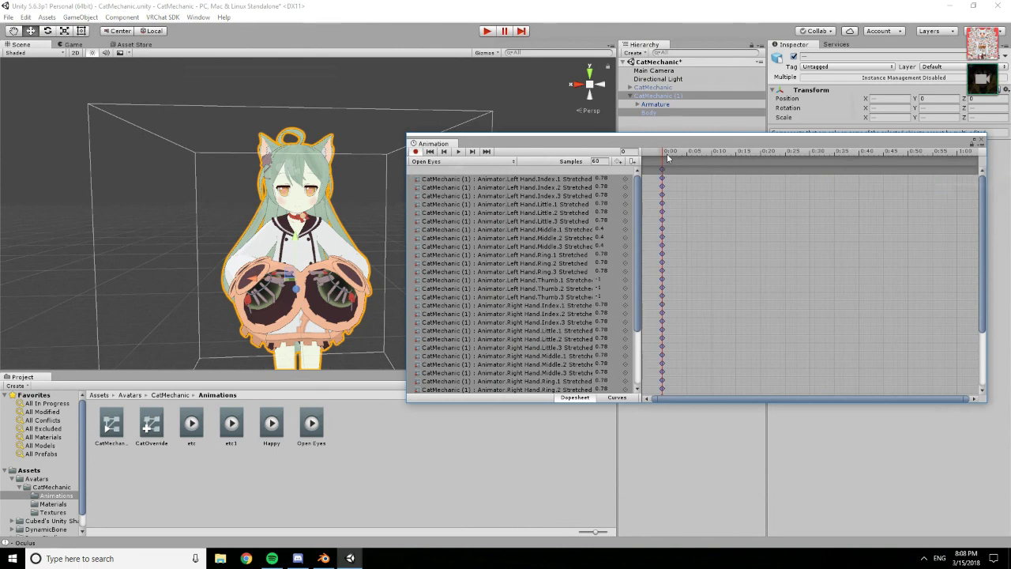
pyautogui.click(667, 158)
# Review the Happy and Open Eyes clips, and switch the Animation window to the etc clip
pyautogui.click(475, 162)
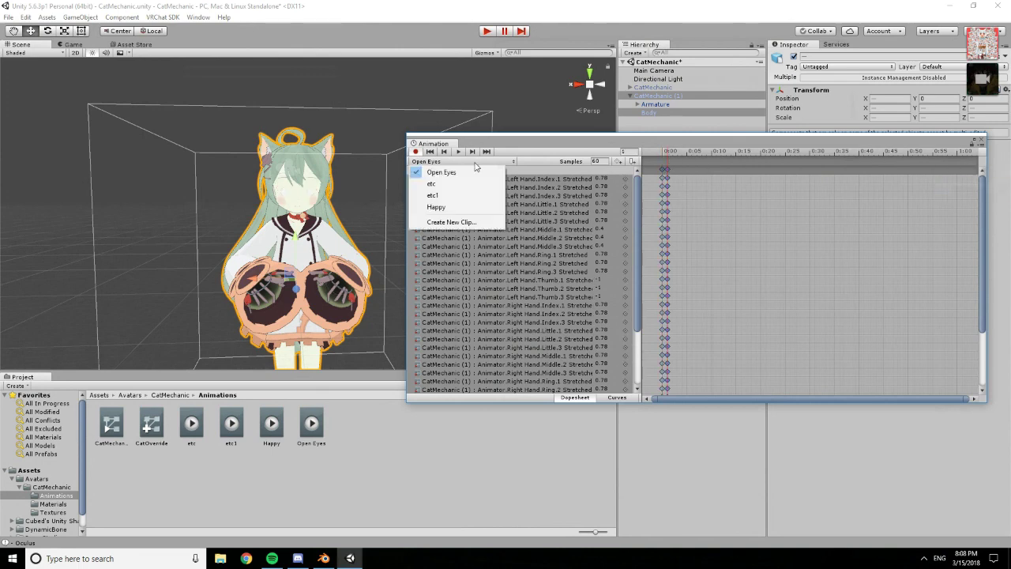
pyautogui.click(458, 207)
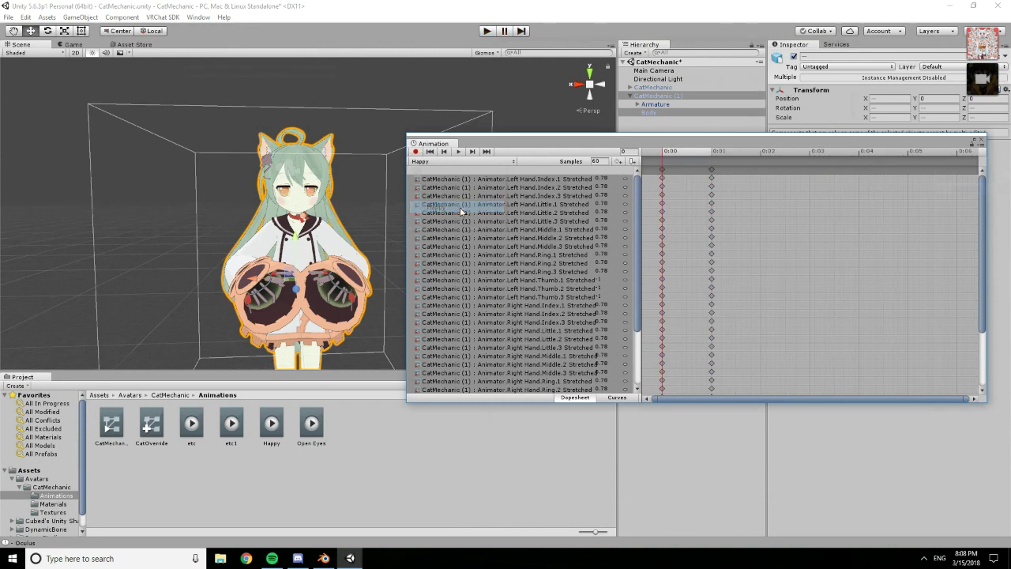
pyautogui.click(416, 151)
pyautogui.click(438, 162)
pyautogui.click(431, 172)
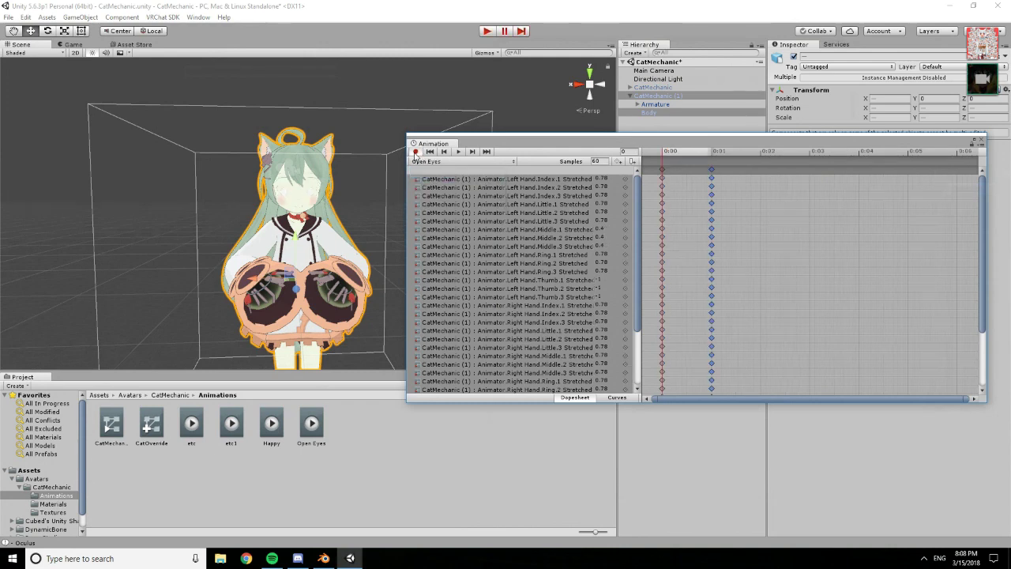
pyautogui.click(421, 162)
pyautogui.click(436, 181)
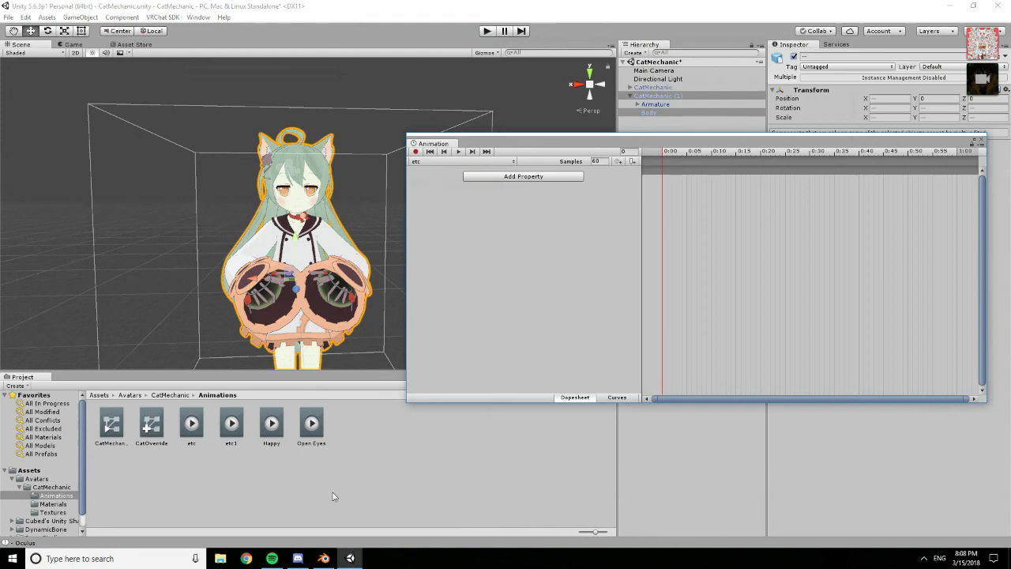
# Switch to Blender and reset the Body's ω2 and Smile shape keys
pyautogui.click(324, 559)
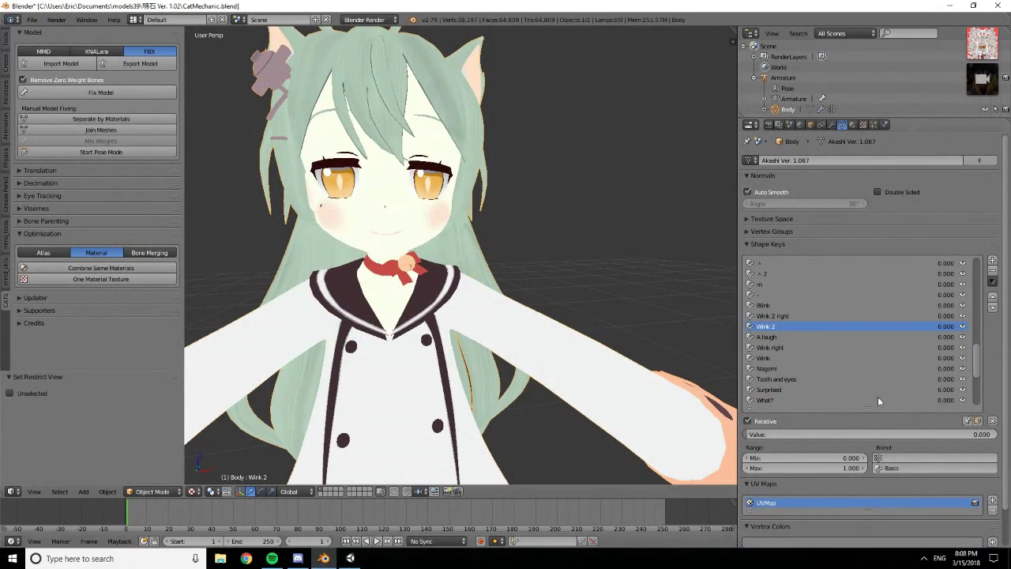
pyautogui.scroll(5, 956, 304)
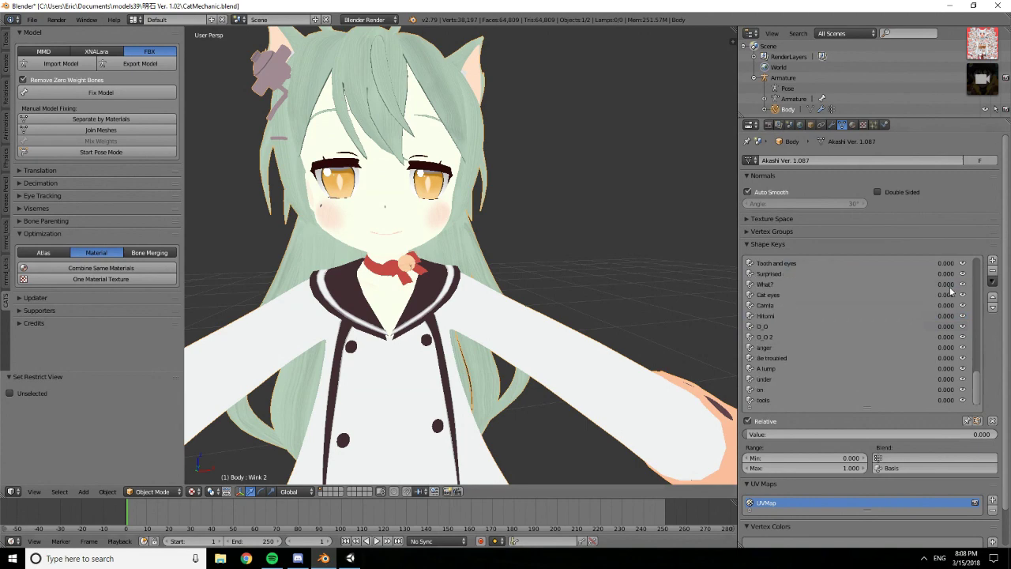
pyautogui.doubleClick(947, 357)
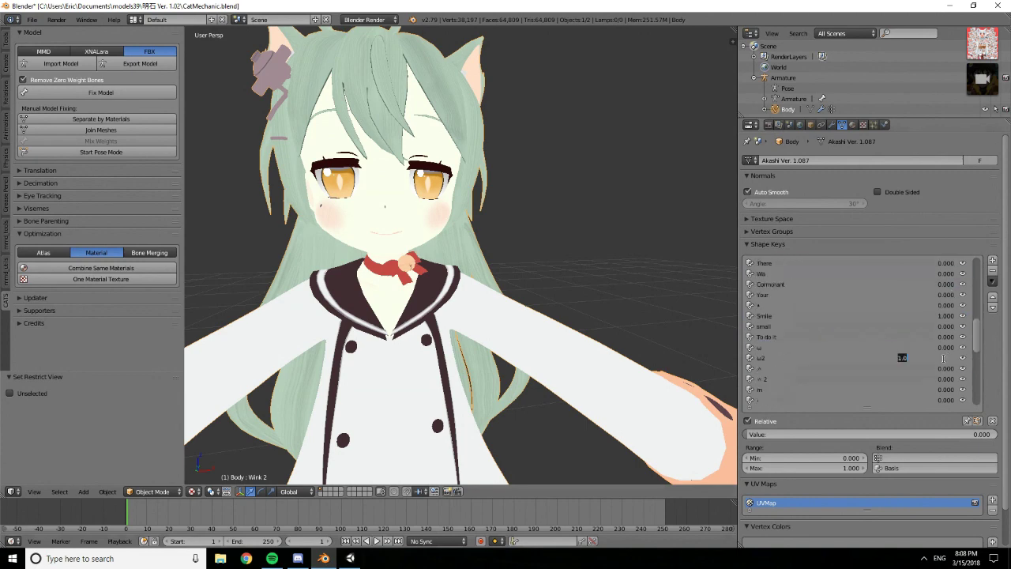
pyautogui.doubleClick(945, 316)
# Set the Body's What? shape key to 1.000 for squeezed-shut eyes
pyautogui.scroll(10, 945, 328)
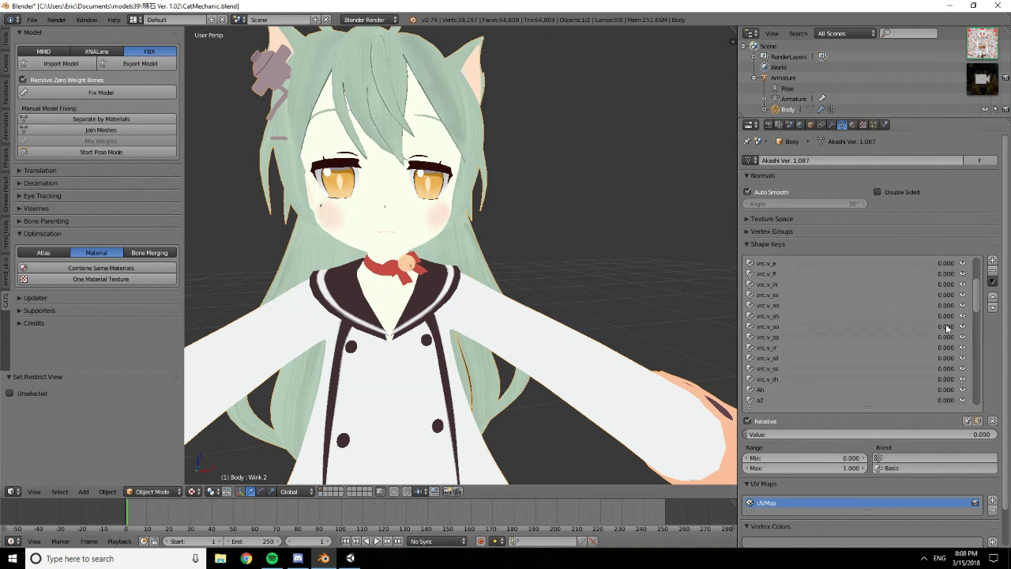
pyautogui.scroll(-3, 945, 352)
pyautogui.scroll(-15, 936, 359)
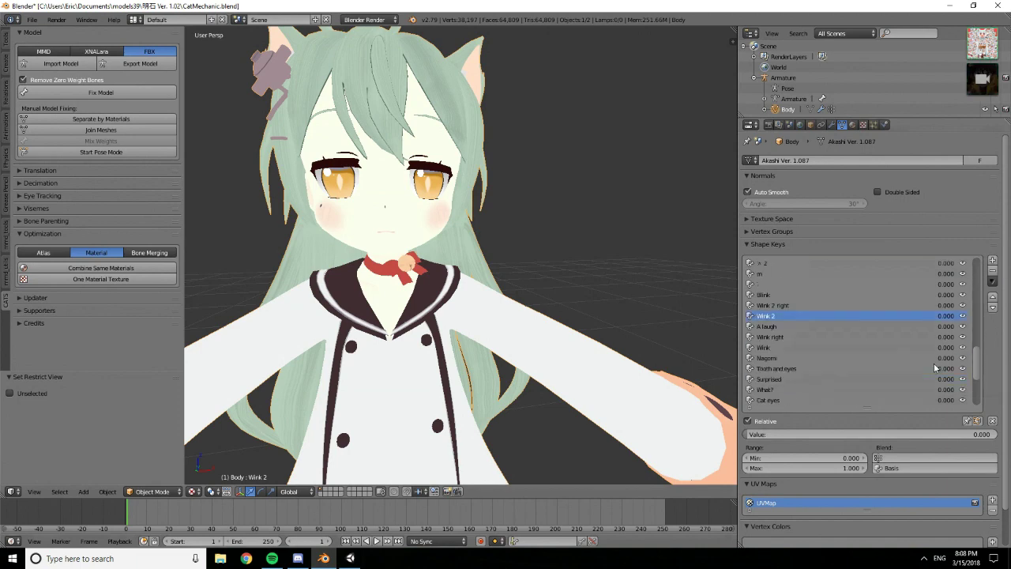
pyautogui.scroll(4, 934, 365)
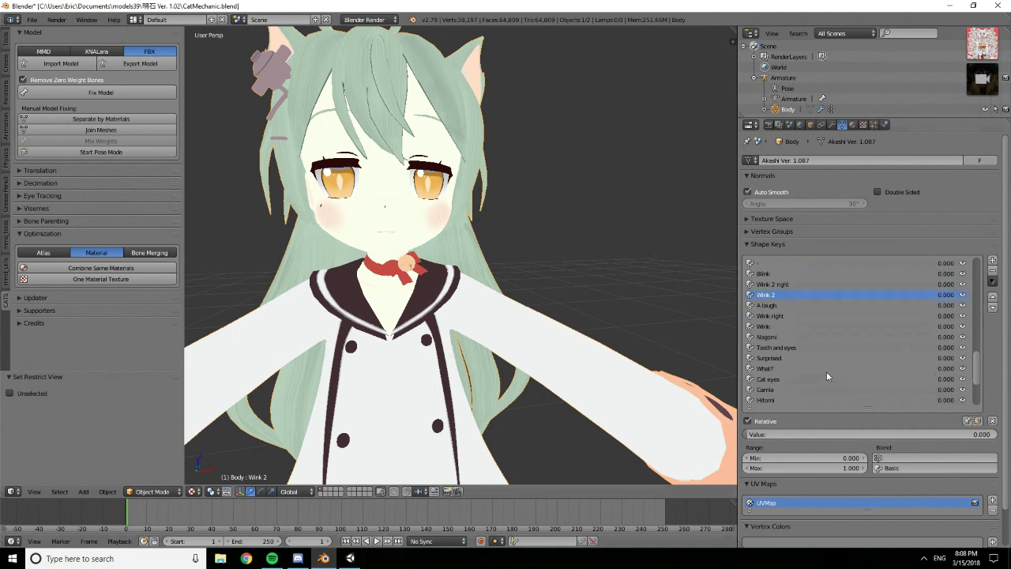
pyautogui.click(827, 368)
pyautogui.moveTo(743, 435); pyautogui.dragTo(987, 435)
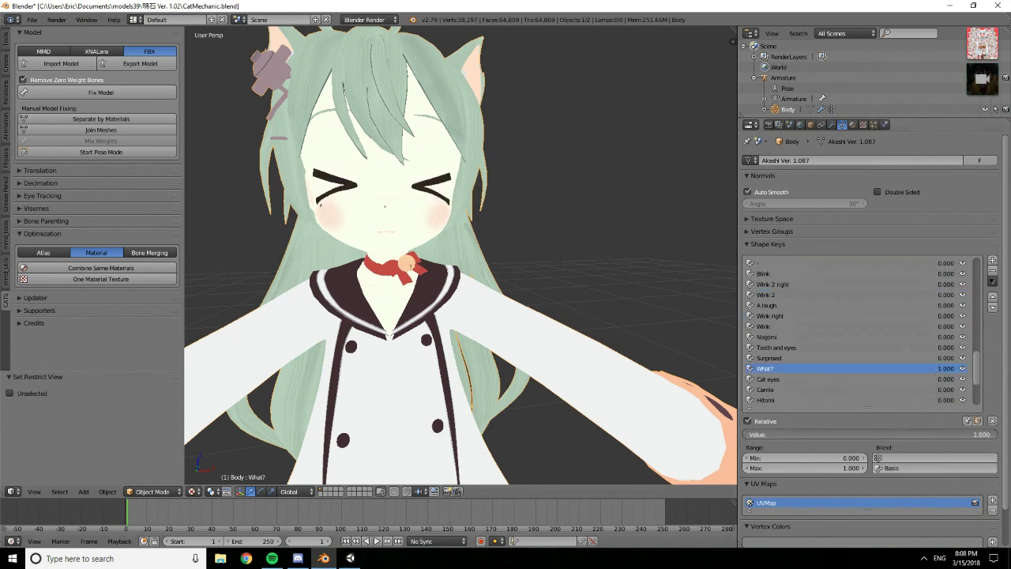
# Preview the ∧ 2, m and - mouth shape keys with the squeezed-shut eyes, returning each to 0
pyautogui.scroll(7, 794, 376)
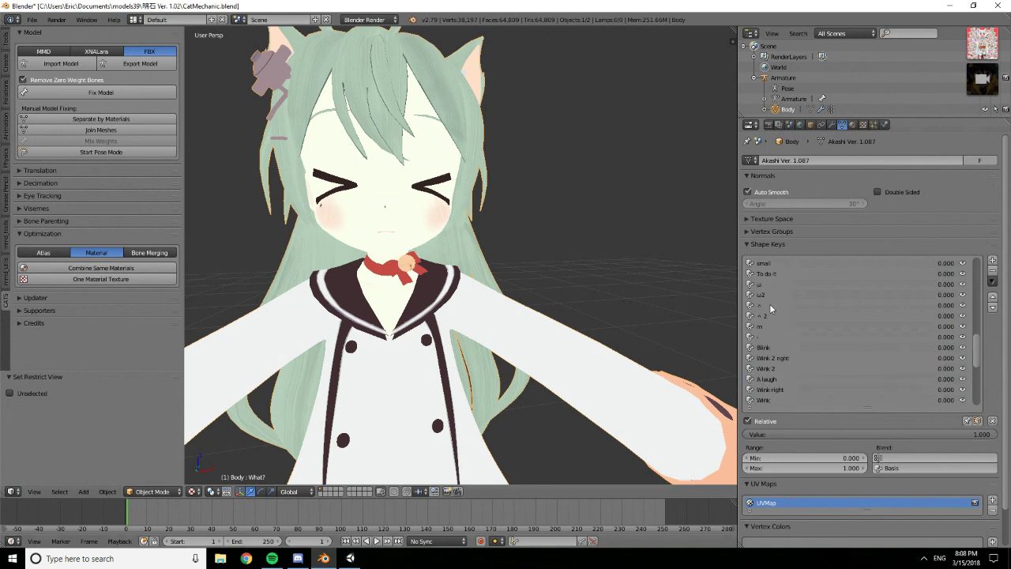
pyautogui.click(768, 316)
pyautogui.moveTo(755, 435)
pyautogui.mouseDown()
pyautogui.moveTo(987, 434)
pyautogui.moveTo(747, 434)
pyautogui.mouseUp()
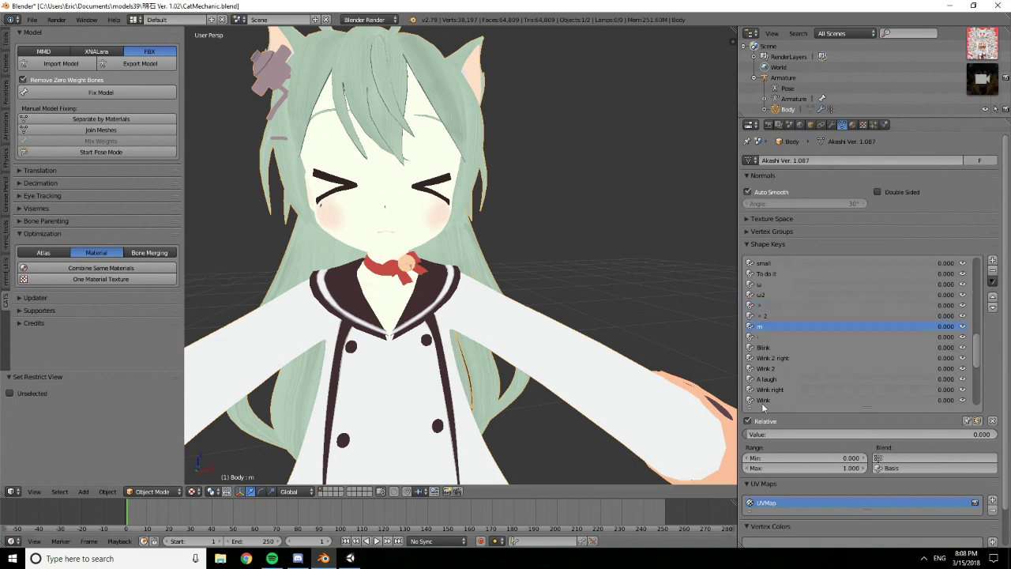
pyautogui.moveTo(764, 435); pyautogui.dragTo(1002, 434)
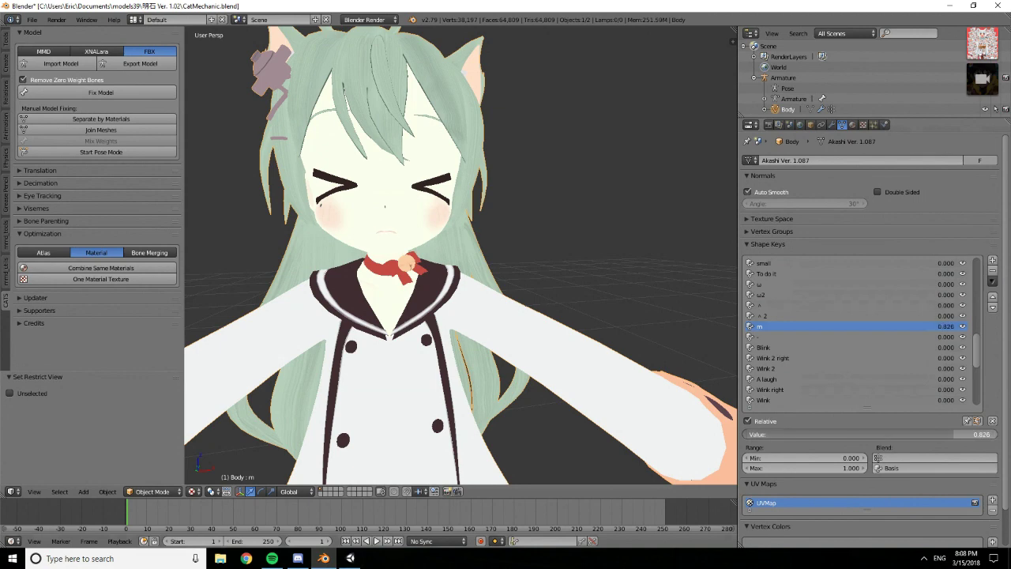
pyautogui.moveTo(997, 434); pyautogui.dragTo(752, 435)
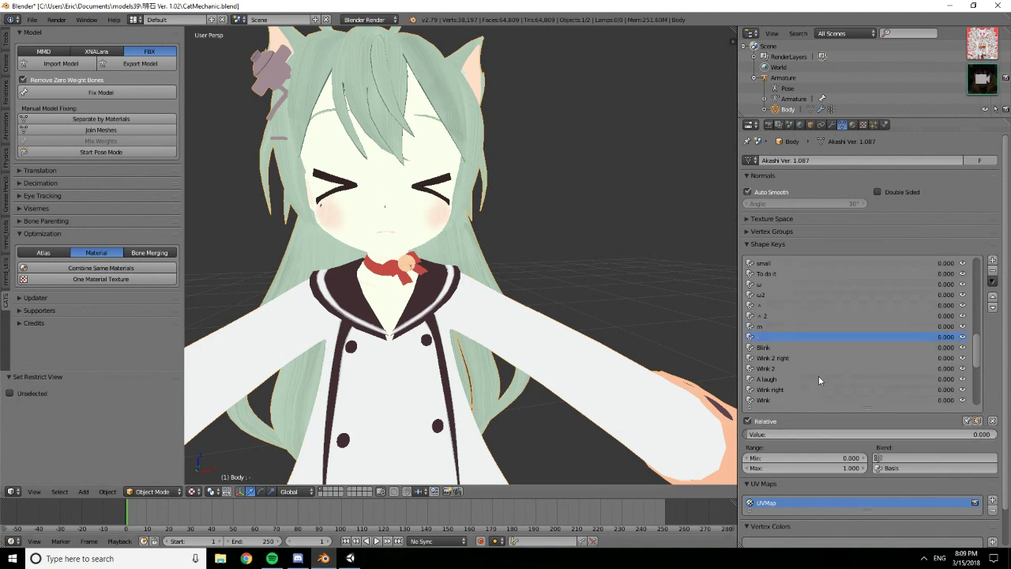
pyautogui.scroll(3, 645, 276)
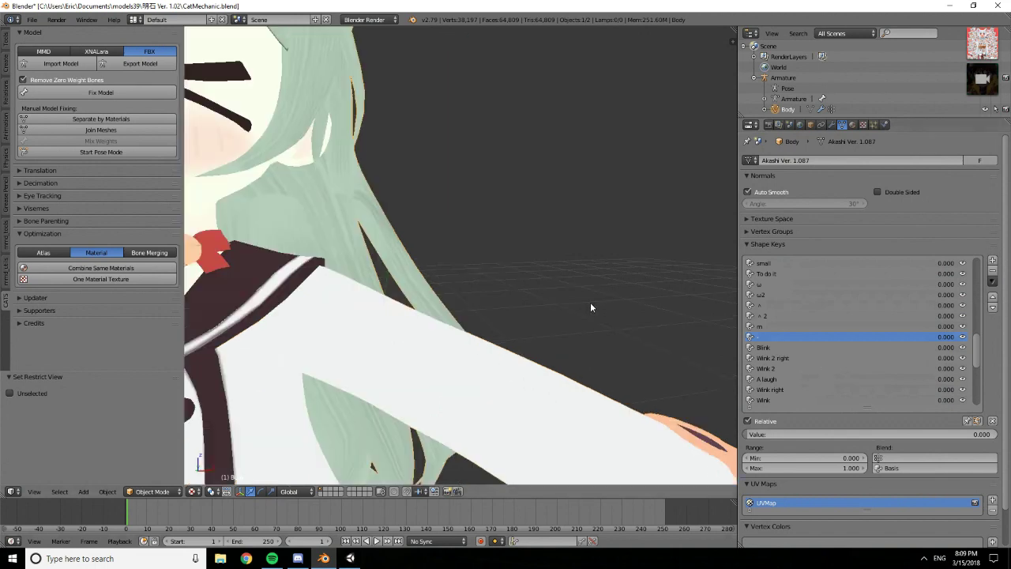
pyautogui.scroll(-5, 590, 301)
pyautogui.scroll(2, 442, 256)
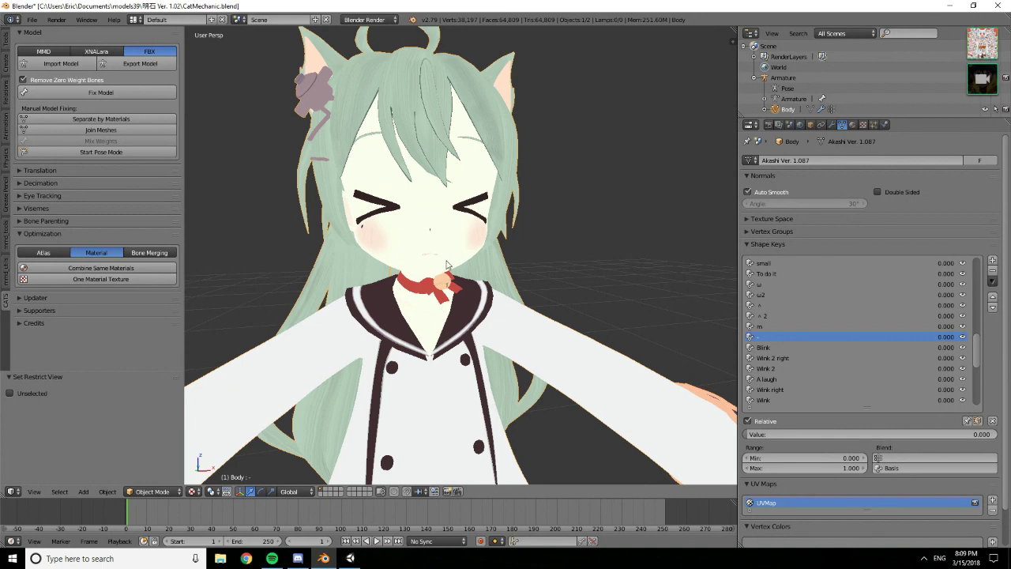
pyautogui.moveTo(750, 433)
pyautogui.mouseDown()
pyautogui.moveTo(996, 434)
pyautogui.moveTo(749, 433)
pyautogui.mouseUp()
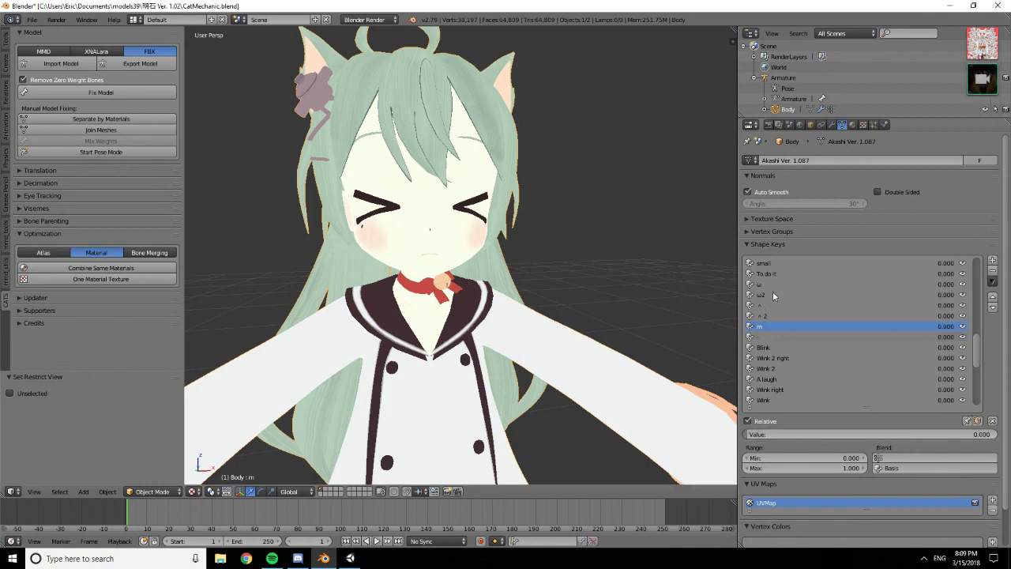
# Preview the mouth key between Your and Smile, plus the ω, ∧, ∧ 2 and m keys, resetting each to 0
pyautogui.scroll(5, 779, 298)
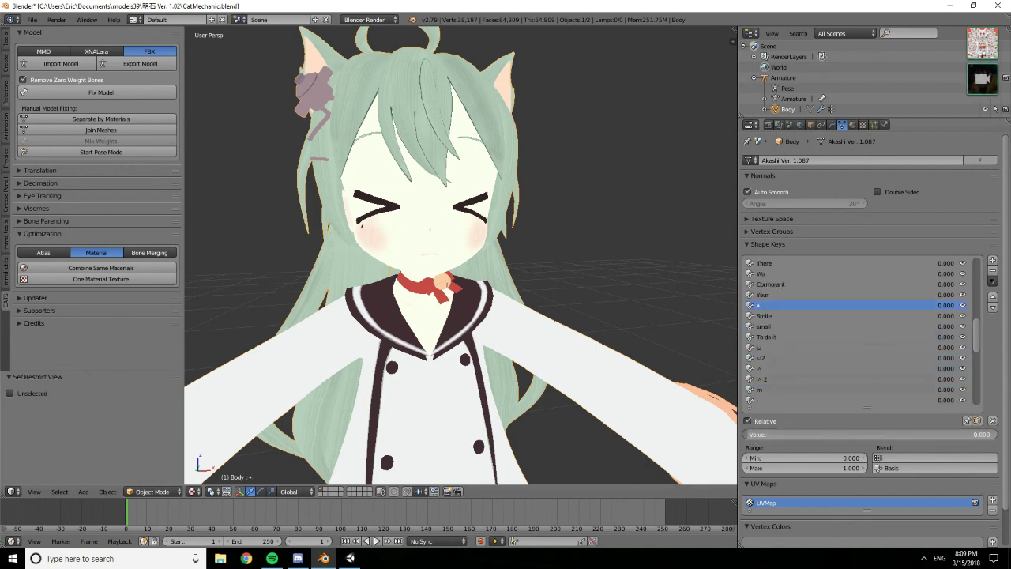
pyautogui.moveTo(751, 433); pyautogui.dragTo(992, 434)
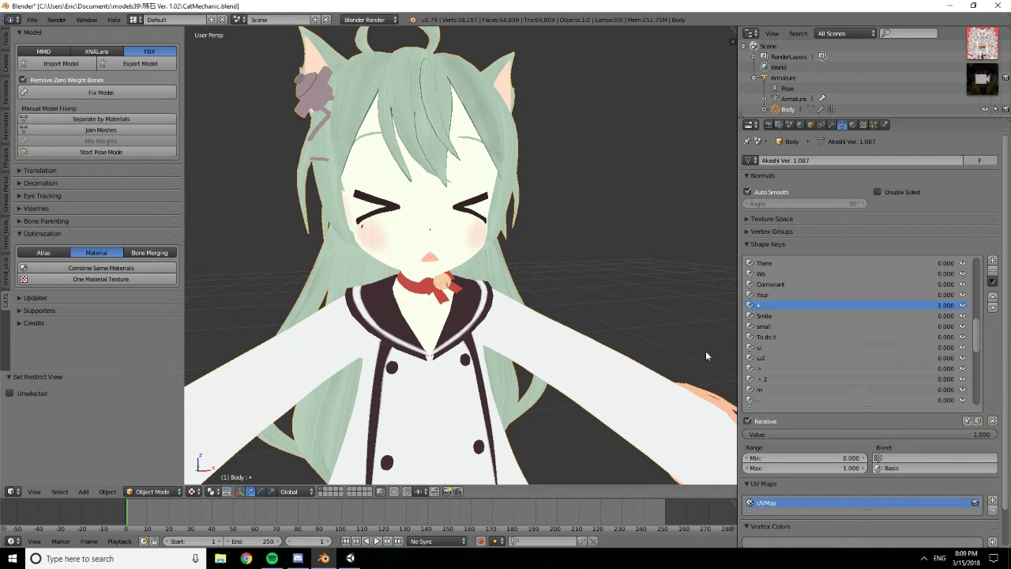
pyautogui.moveTo(994, 434)
pyautogui.mouseDown()
pyautogui.moveTo(749, 437)
pyautogui.moveTo(994, 435)
pyautogui.mouseUp()
pyautogui.click(766, 359)
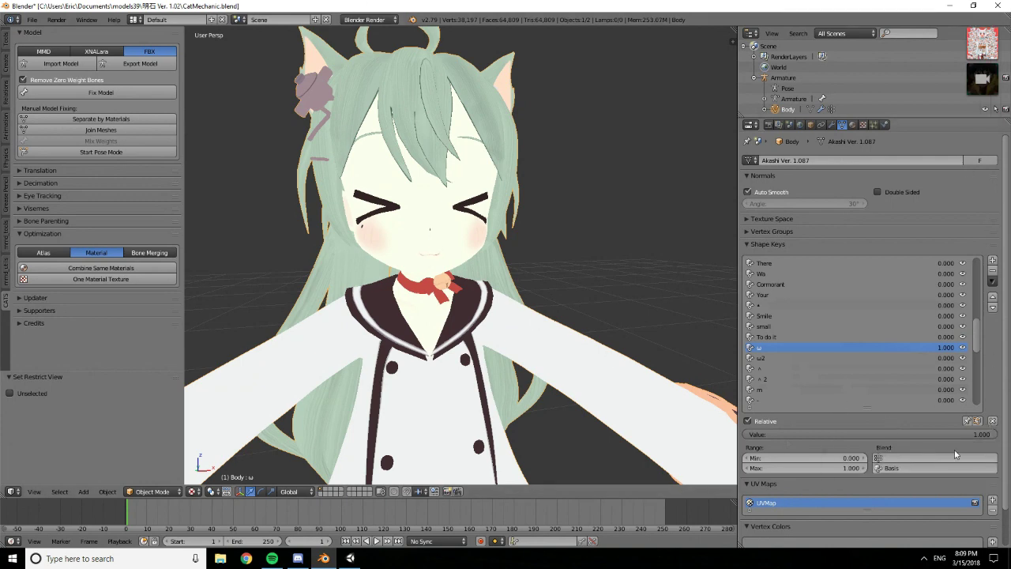
pyautogui.moveTo(994, 436); pyautogui.dragTo(744, 435)
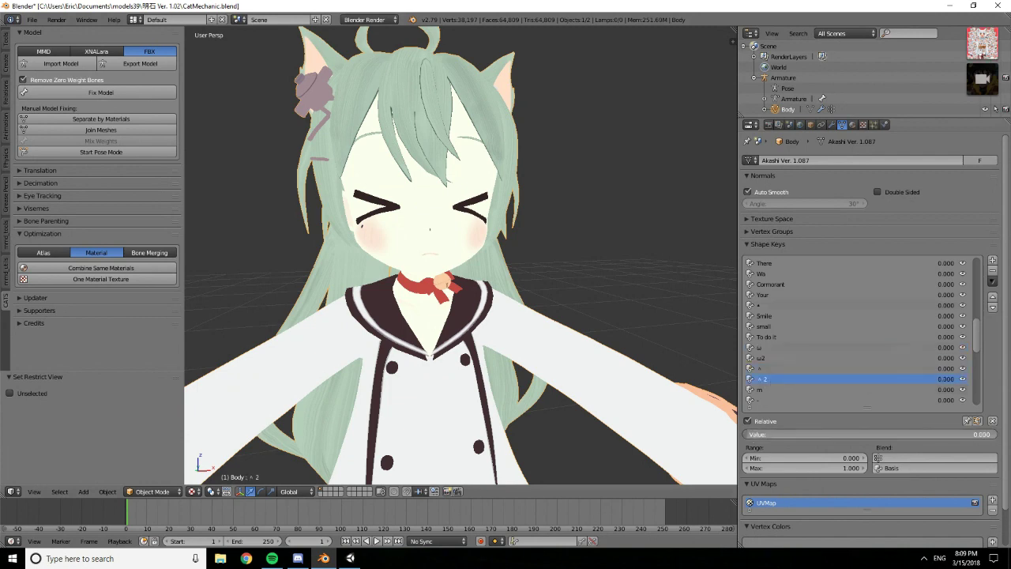
pyautogui.click(761, 370)
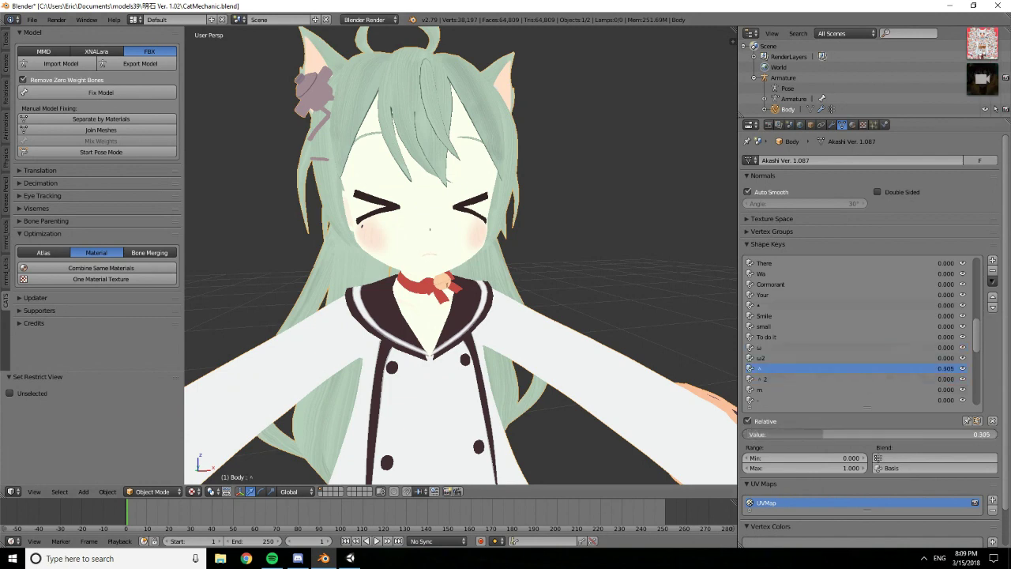
pyautogui.click(771, 390)
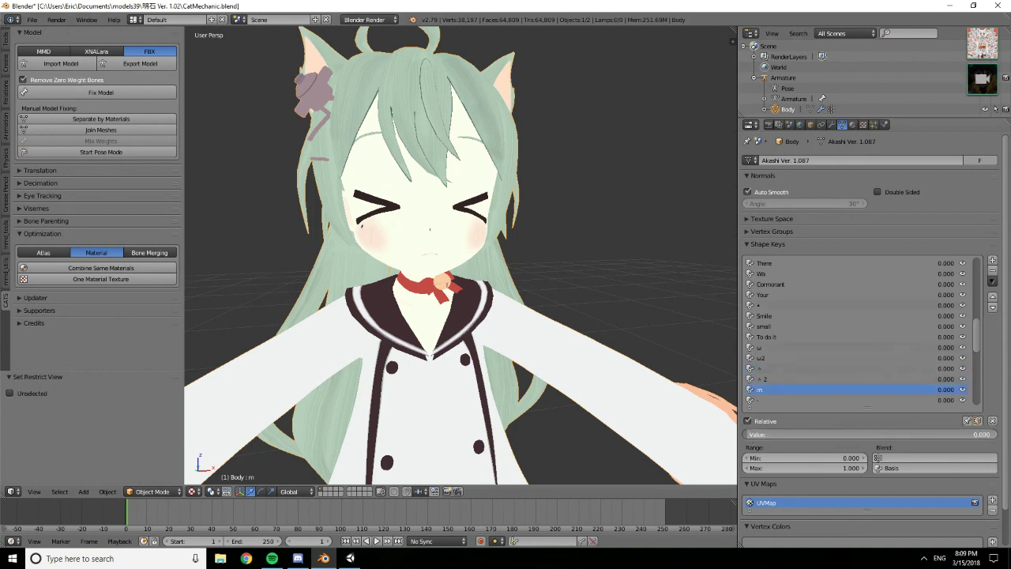
pyautogui.moveTo(751, 434)
pyautogui.mouseDown()
pyautogui.moveTo(994, 435)
pyautogui.moveTo(750, 434)
pyautogui.mouseUp()
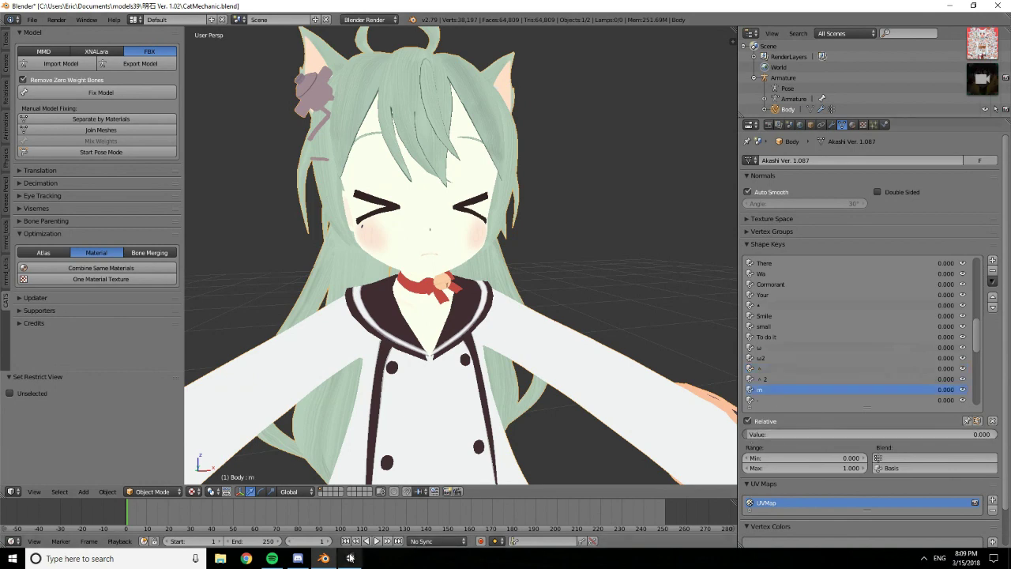
# Look through the Body's whole shape key list for further expression keys
pyautogui.scroll(-5, 841, 371)
pyautogui.scroll(-5, 841, 366)
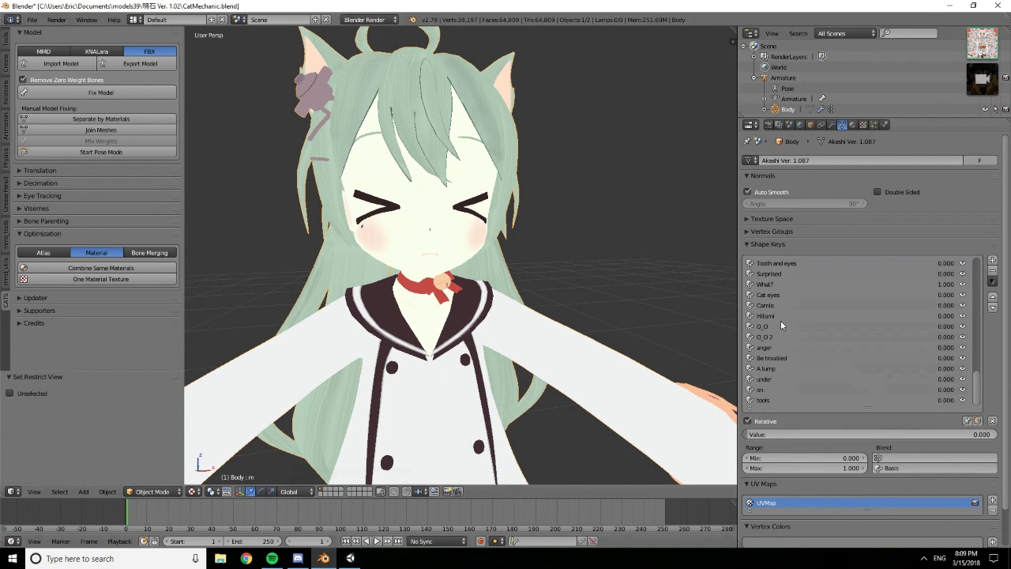
pyautogui.scroll(5, 779, 307)
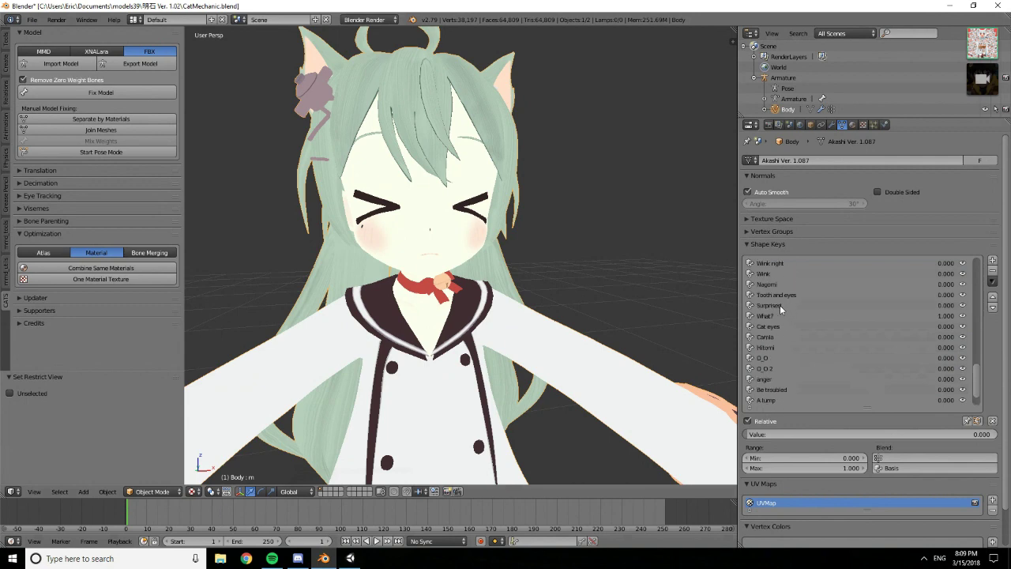
pyautogui.scroll(3, 780, 305)
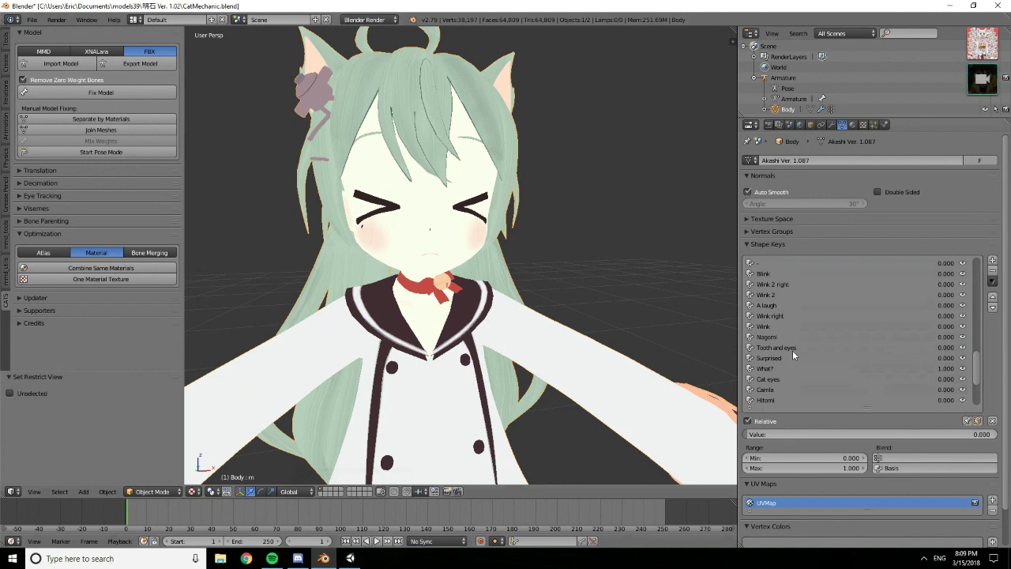
pyautogui.scroll(15, 789, 359)
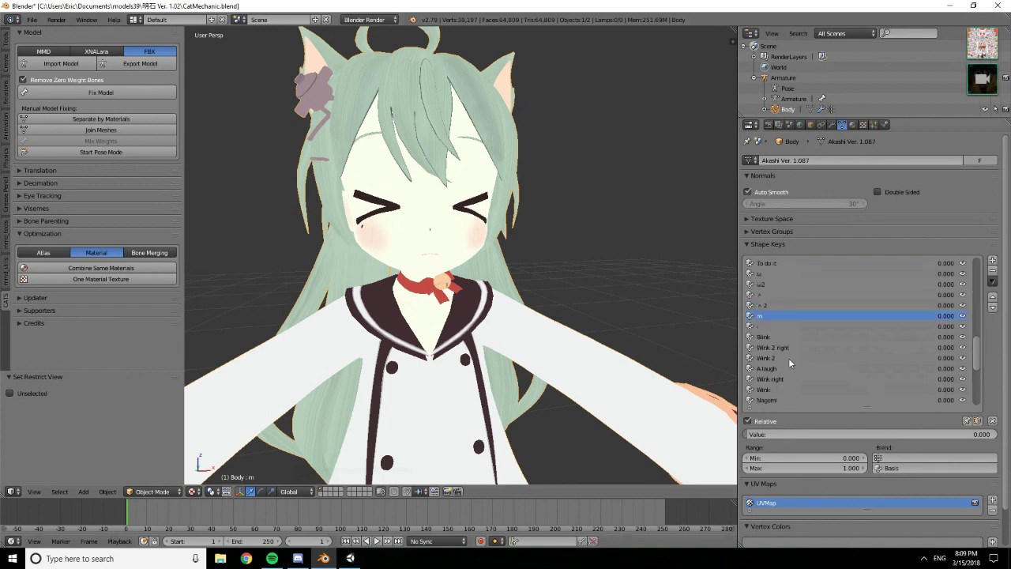
pyautogui.scroll(11, 788, 358)
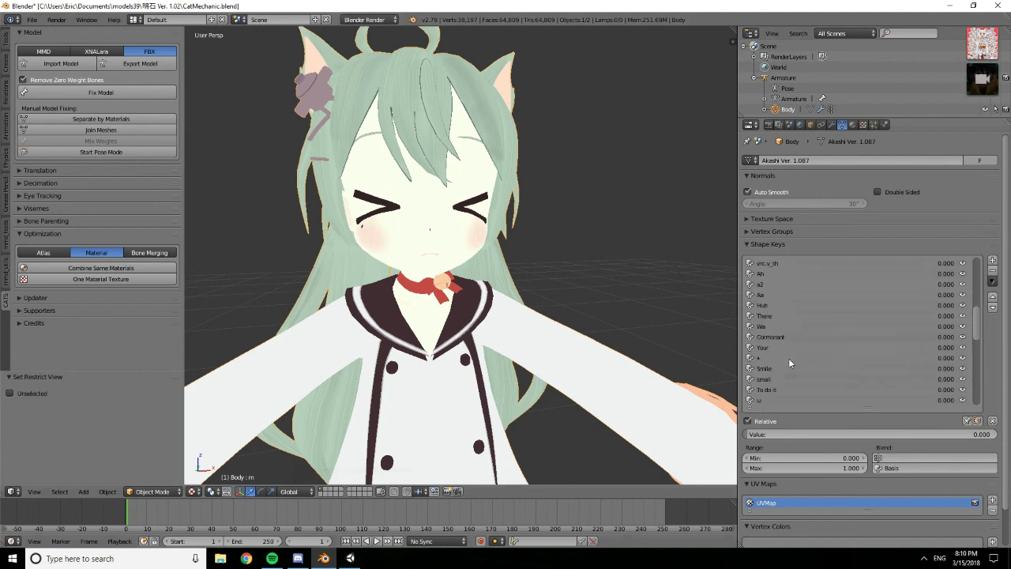
pyautogui.scroll(8, 788, 358)
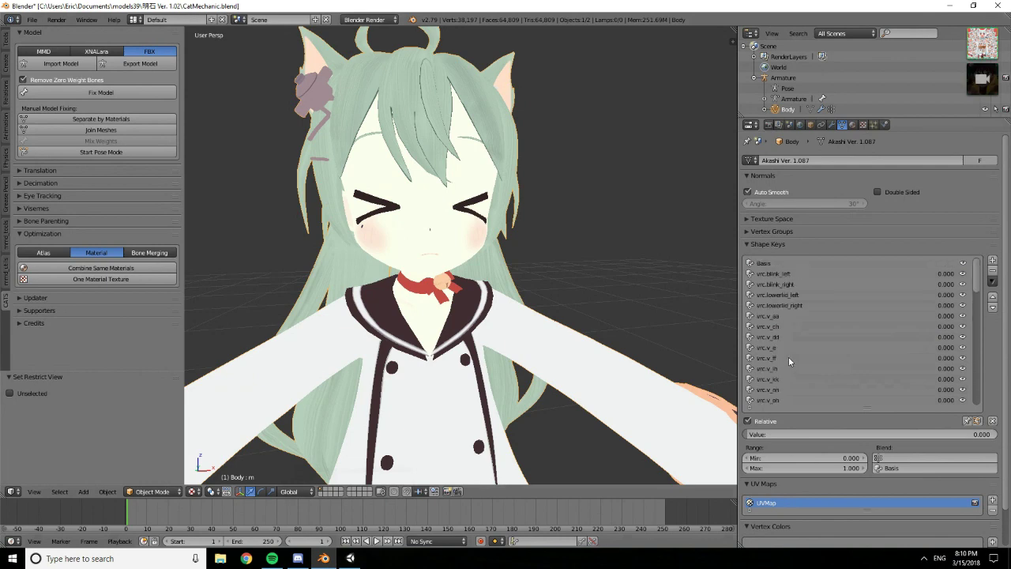
pyautogui.scroll(-14, 789, 358)
pyautogui.scroll(-20, 788, 358)
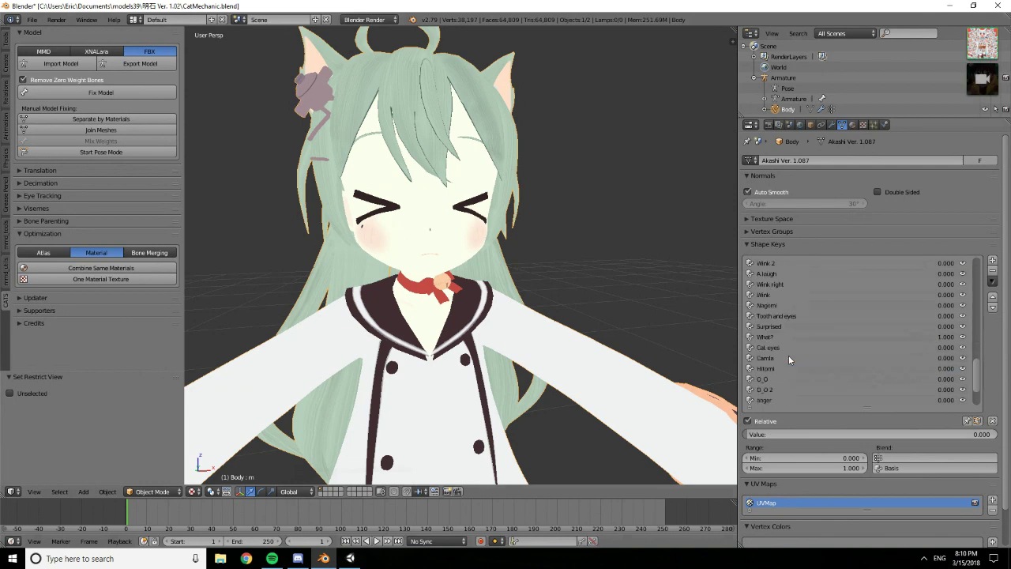
# Check the Hitomi, Camla, O_O 2 and Surprised shape keys in combination with What?, leaving each at 0
pyautogui.click(782, 348)
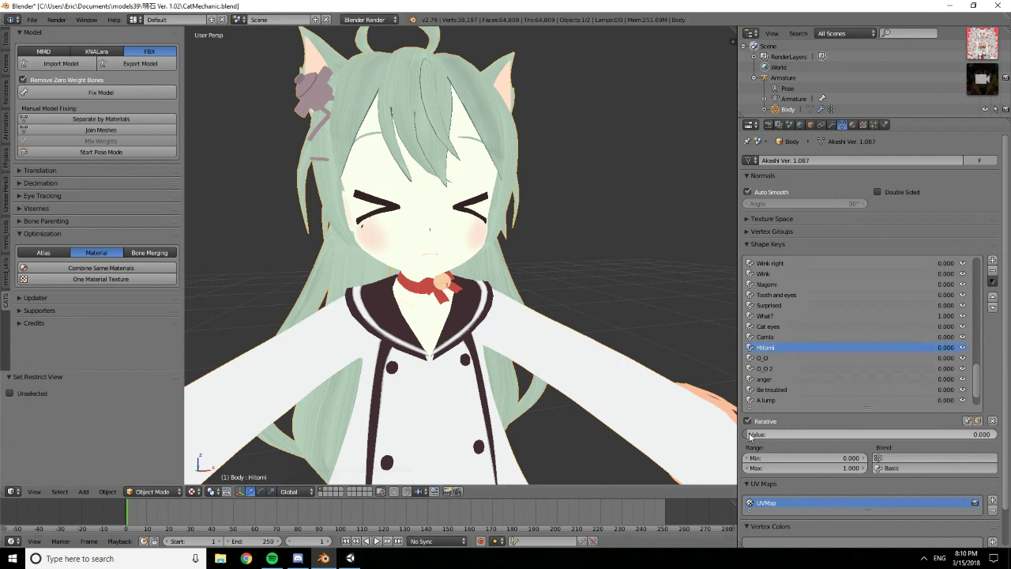
pyautogui.click(778, 337)
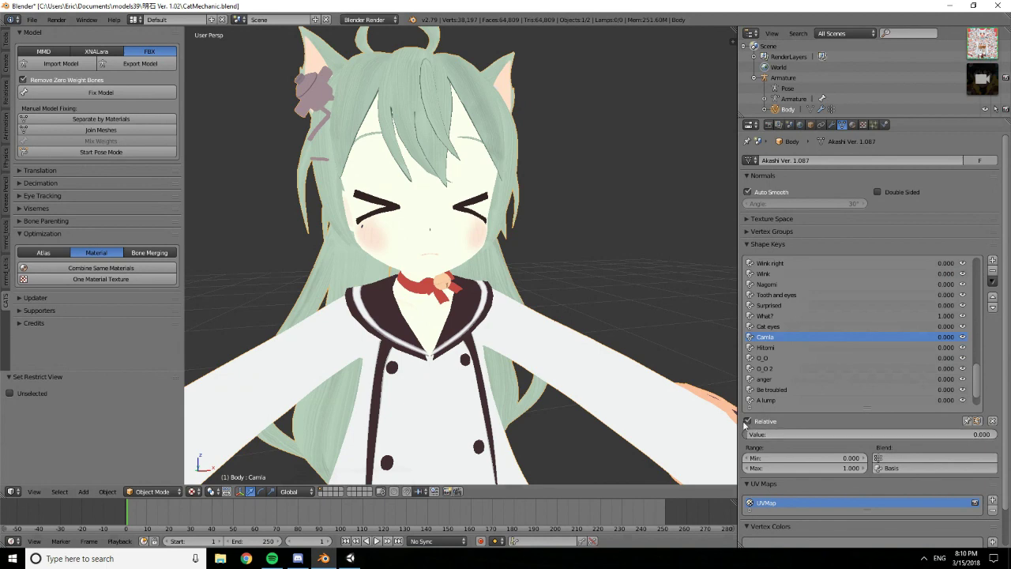
pyautogui.scroll(-1, 781, 391)
pyautogui.click(773, 378)
pyautogui.moveTo(751, 434)
pyautogui.mouseDown()
pyautogui.moveTo(997, 434)
pyautogui.moveTo(749, 433)
pyautogui.mouseUp()
pyautogui.scroll(-2, 774, 387)
pyautogui.click(763, 389)
pyautogui.click(781, 338)
pyautogui.scroll(7, 828, 390)
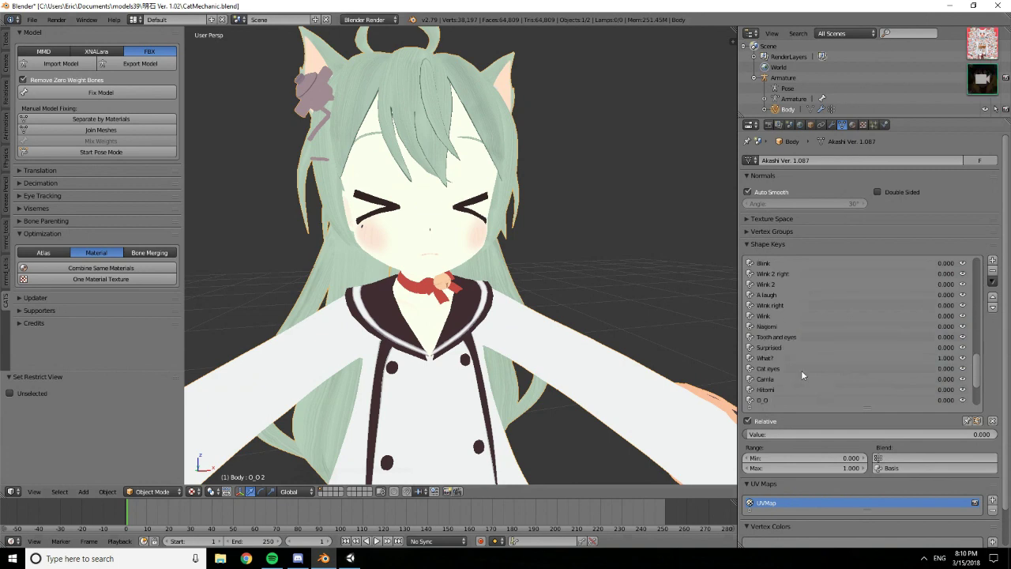
pyautogui.click(772, 348)
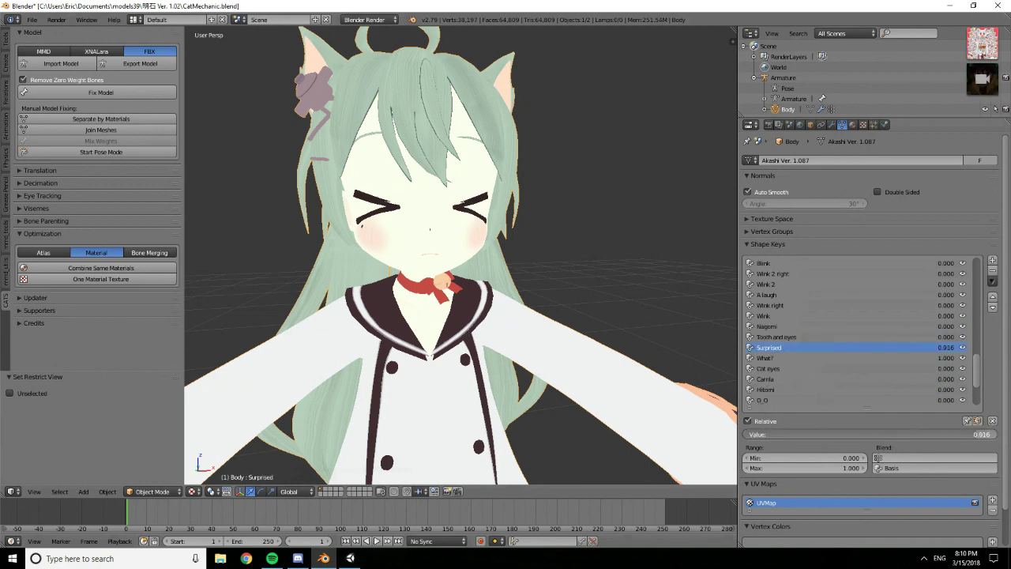
# Preview the Wa mouth shape key with the squeezed-shut eyes and return it to 0
pyautogui.scroll(4, 772, 373)
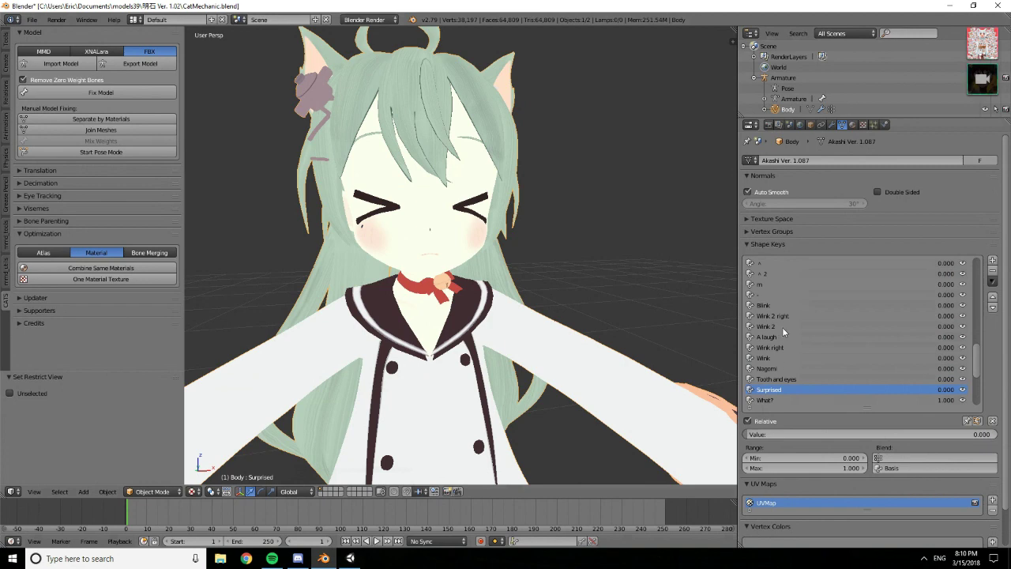
pyautogui.scroll(5, 794, 315)
pyautogui.scroll(4, 797, 315)
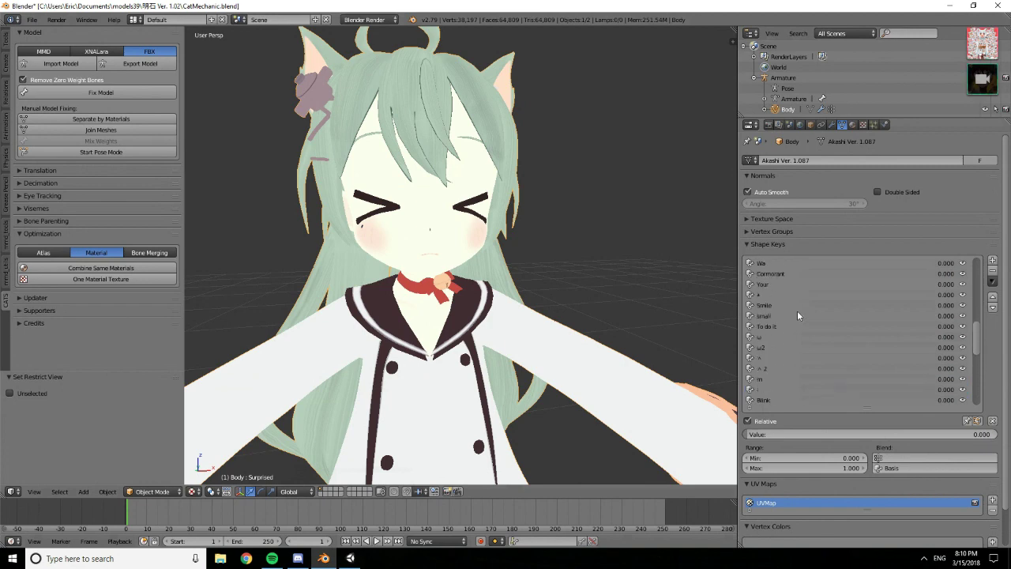
pyautogui.scroll(5, 774, 308)
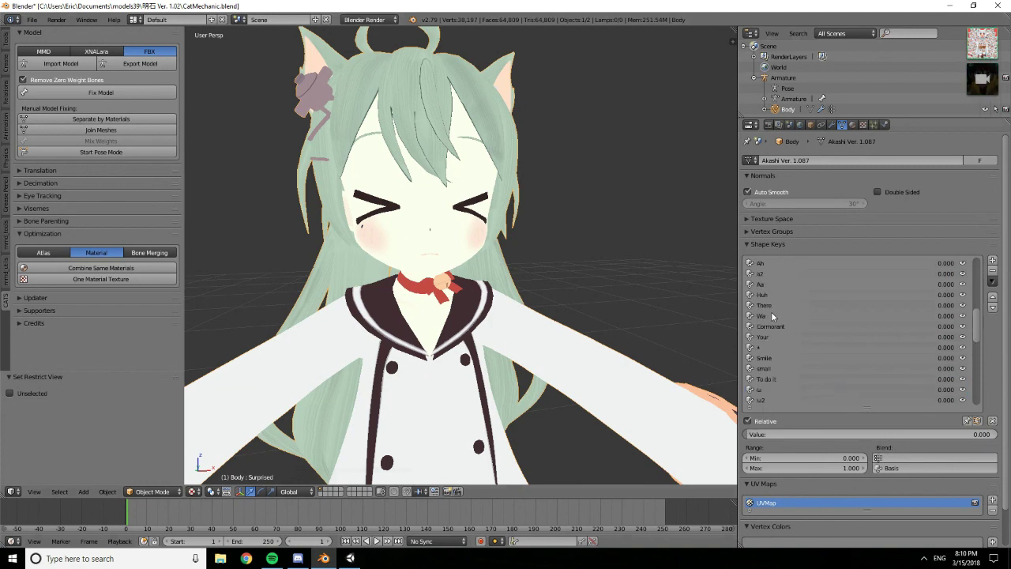
pyautogui.click(770, 315)
pyautogui.moveTo(759, 437)
pyautogui.mouseDown()
pyautogui.moveTo(868, 436)
pyautogui.moveTo(746, 435)
pyautogui.mouseUp()
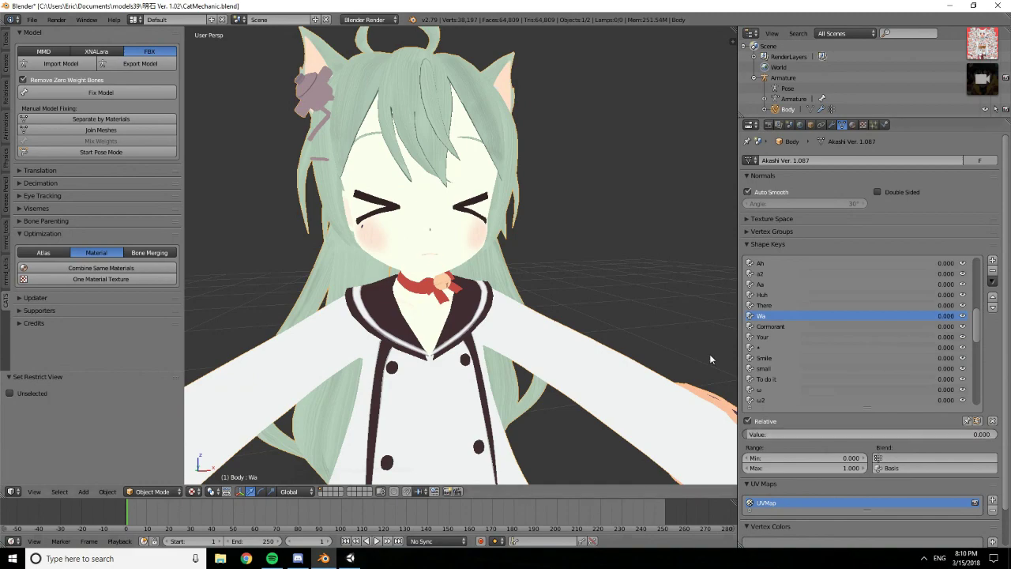
# Switch to Unity and add the Body's Skinned Mesh Renderer blend shape m as a property of the etc clip
pyautogui.click(350, 559)
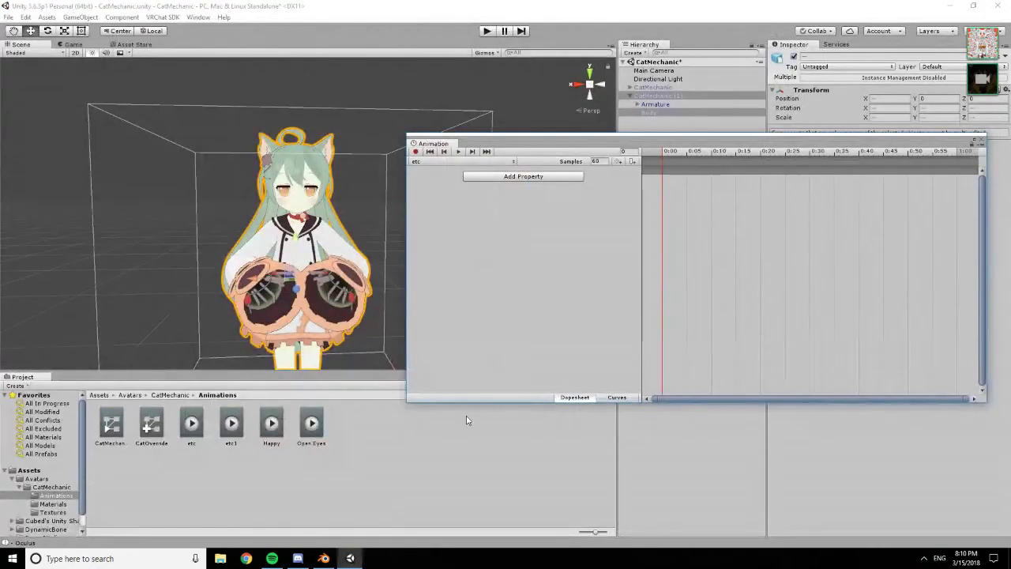
pyautogui.click(508, 177)
pyautogui.click(587, 228)
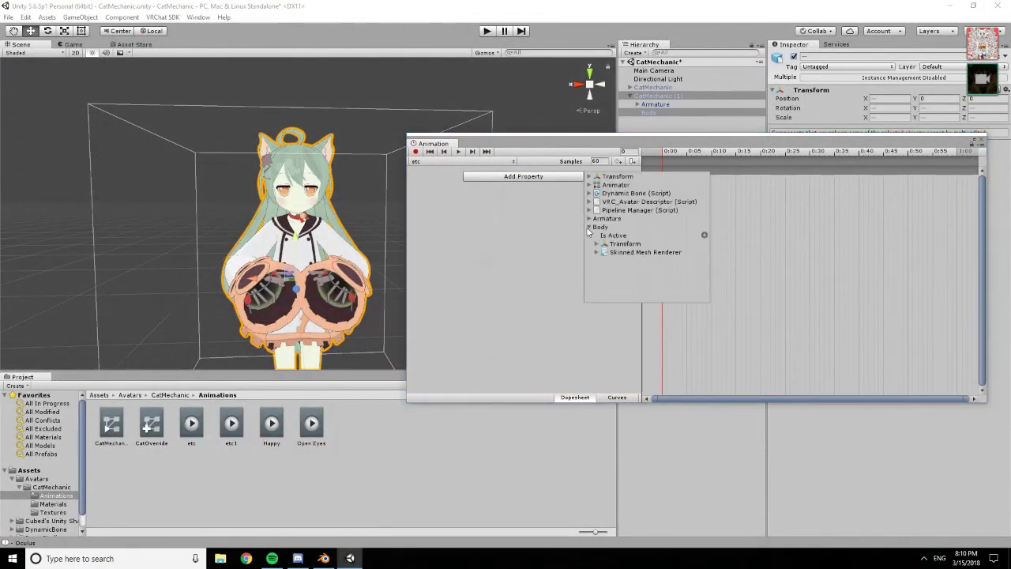
pyautogui.click(598, 244)
pyautogui.scroll(-3, 623, 269)
pyautogui.scroll(-10, 623, 283)
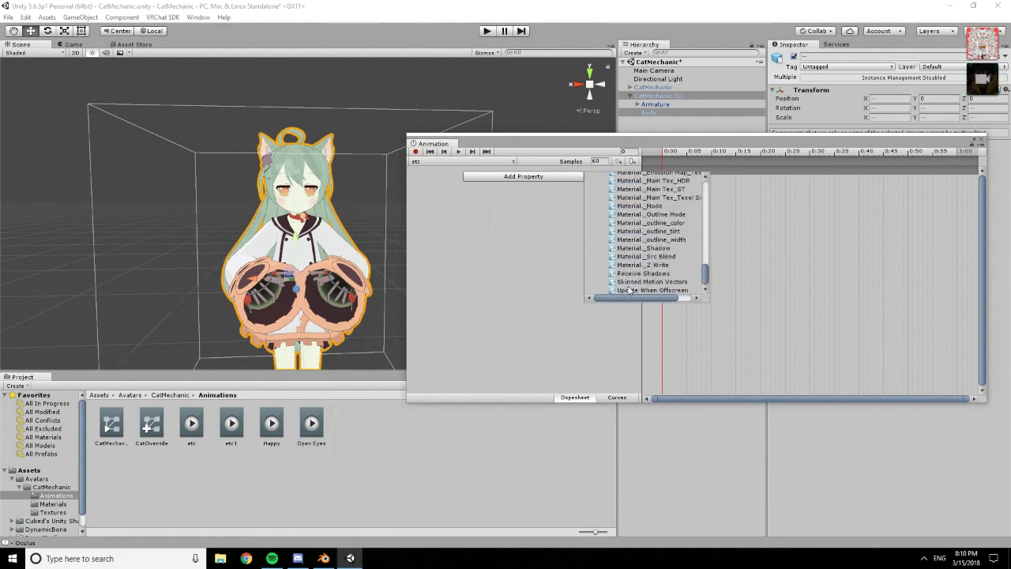
pyautogui.scroll(10, 628, 284)
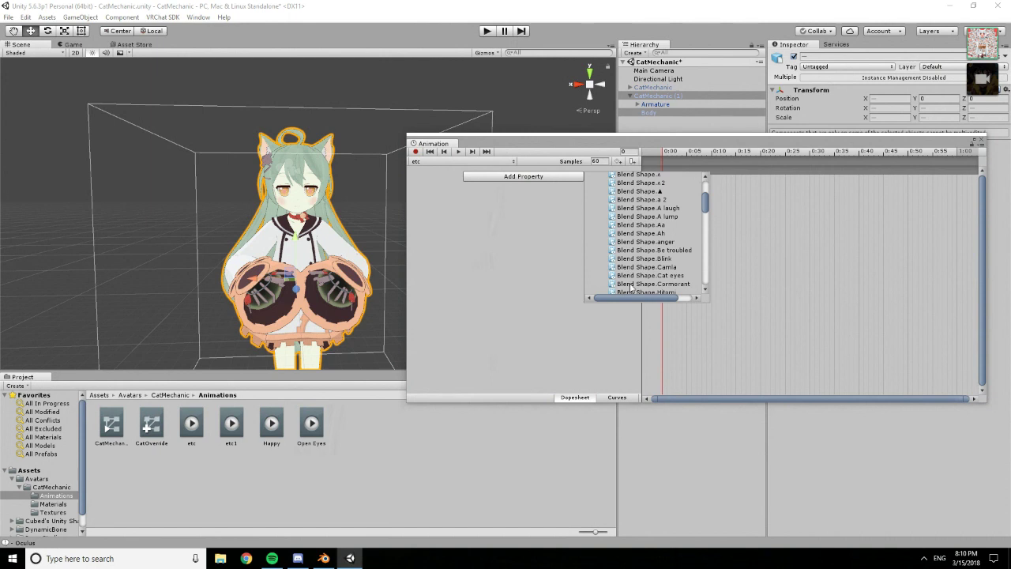
pyautogui.scroll(-1, 632, 289)
pyautogui.scroll(-2, 632, 289)
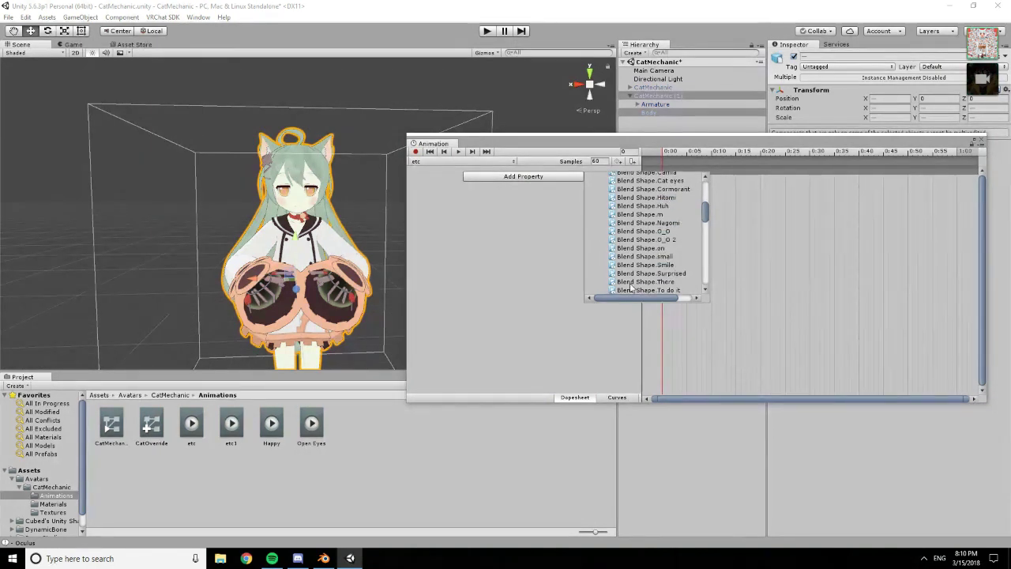
pyautogui.scroll(-2, 632, 290)
pyautogui.scroll(5, 632, 289)
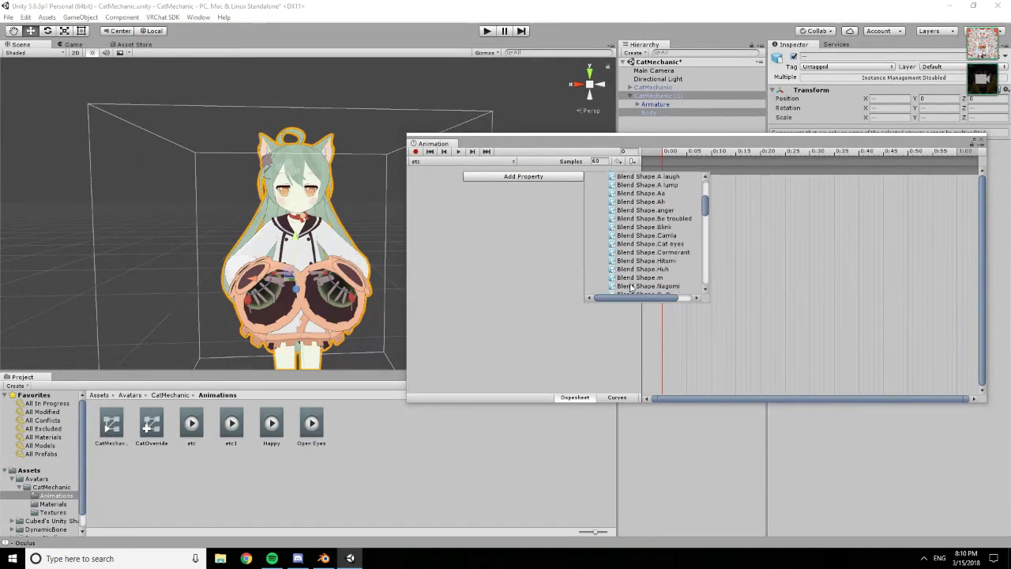
pyautogui.scroll(3, 632, 289)
pyautogui.scroll(-12, 632, 289)
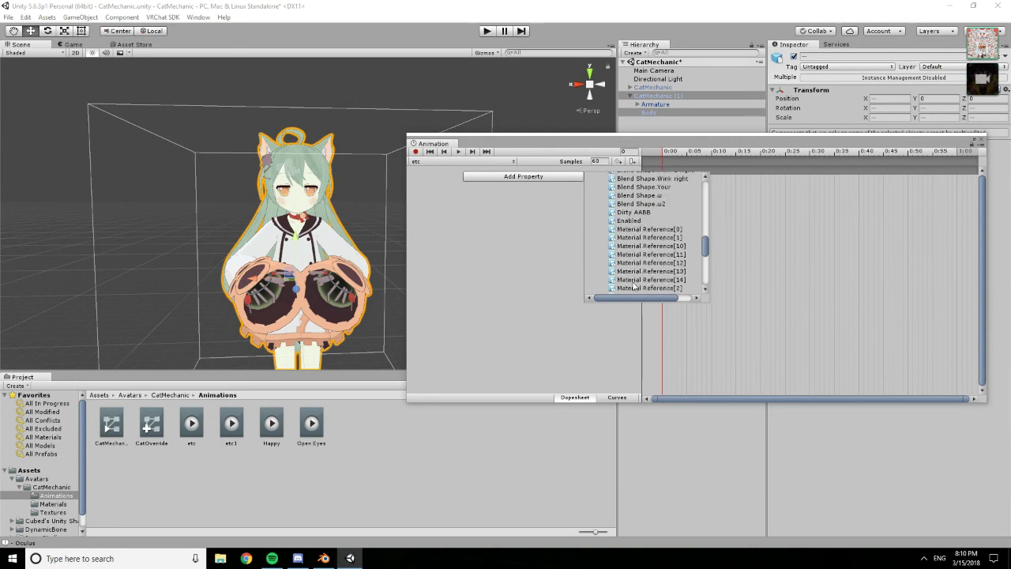
pyautogui.scroll(1, 634, 285)
pyautogui.scroll(6, 640, 283)
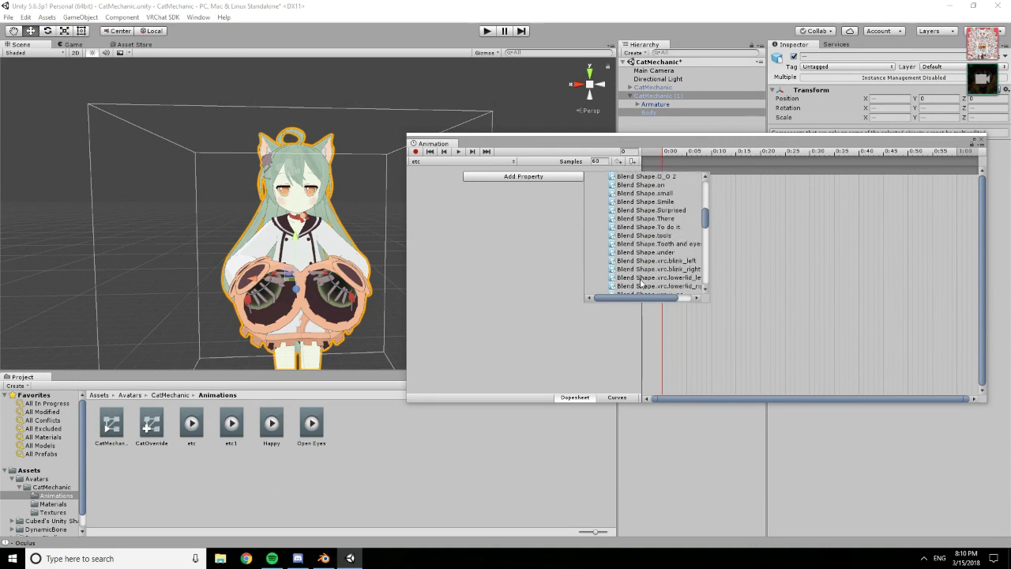
pyautogui.click(661, 215)
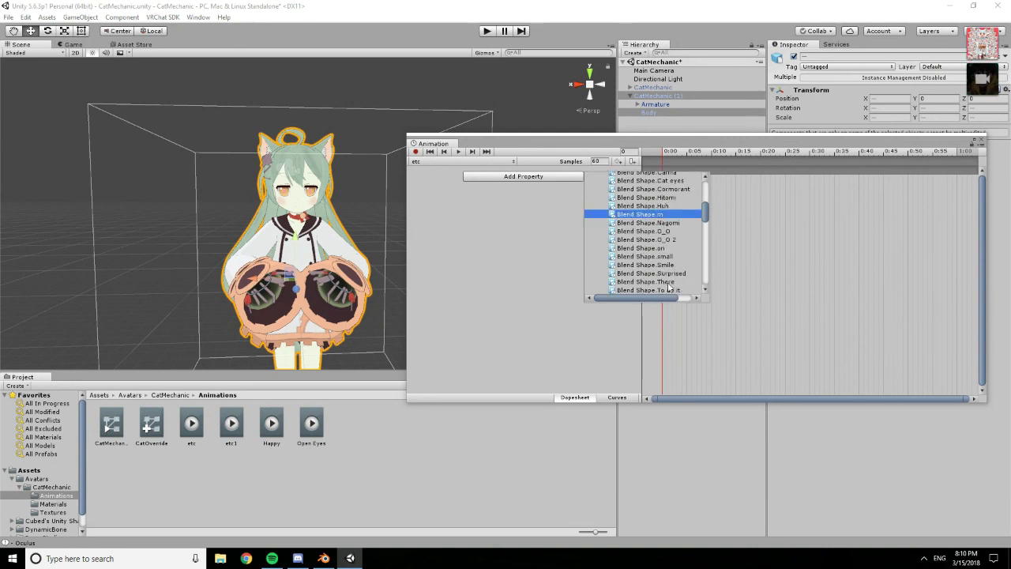
pyautogui.click(696, 214)
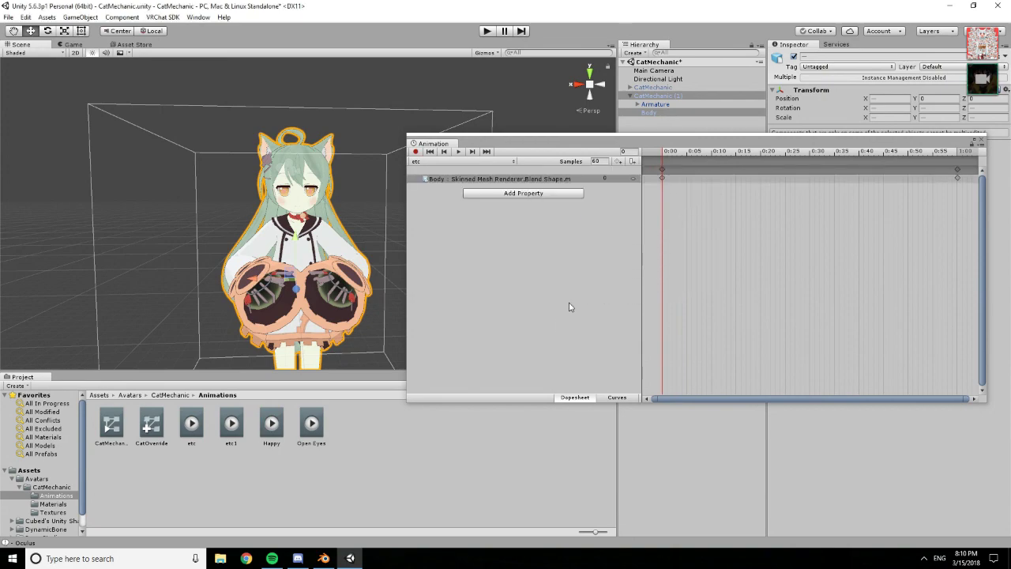
# Check the squeezed-eyes key's name in Blender's shape key list, and add the Body's What? blend shape to the etc clip in Unity
pyautogui.click(324, 558)
pyautogui.scroll(3, 782, 335)
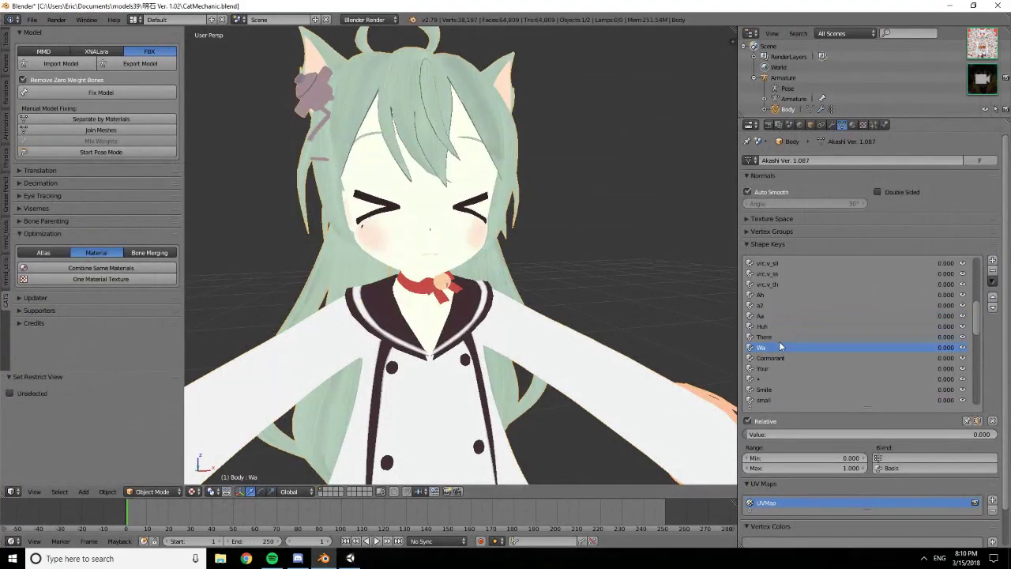
pyautogui.scroll(-4, 782, 381)
pyautogui.scroll(-6, 783, 385)
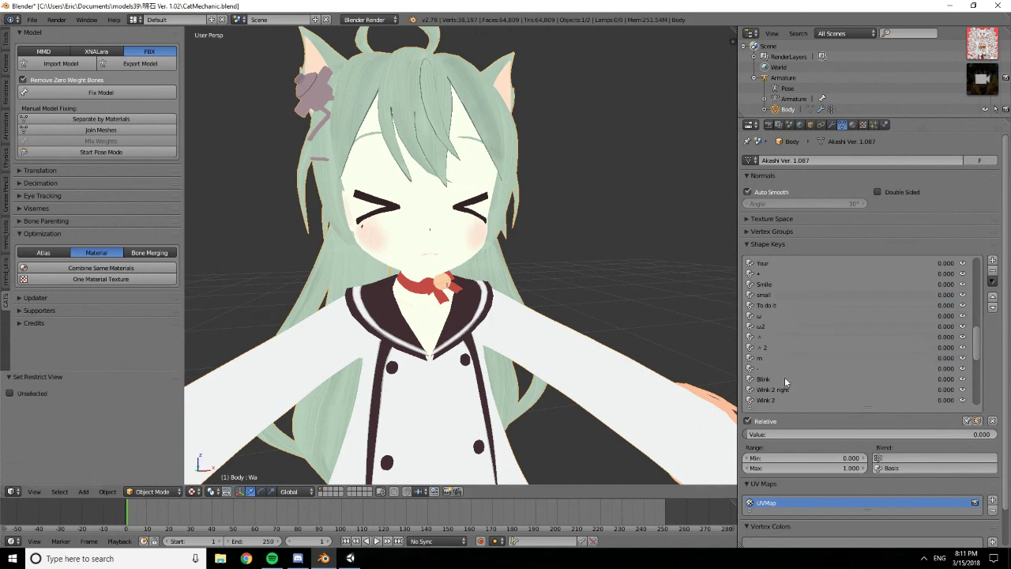
pyautogui.scroll(-12, 789, 372)
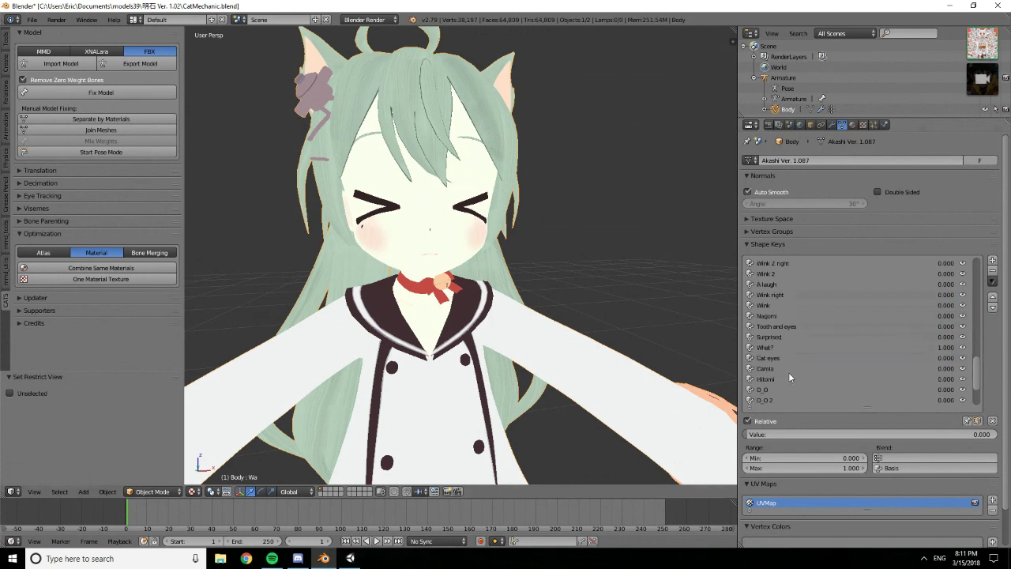
pyautogui.click(350, 559)
pyautogui.click(523, 192)
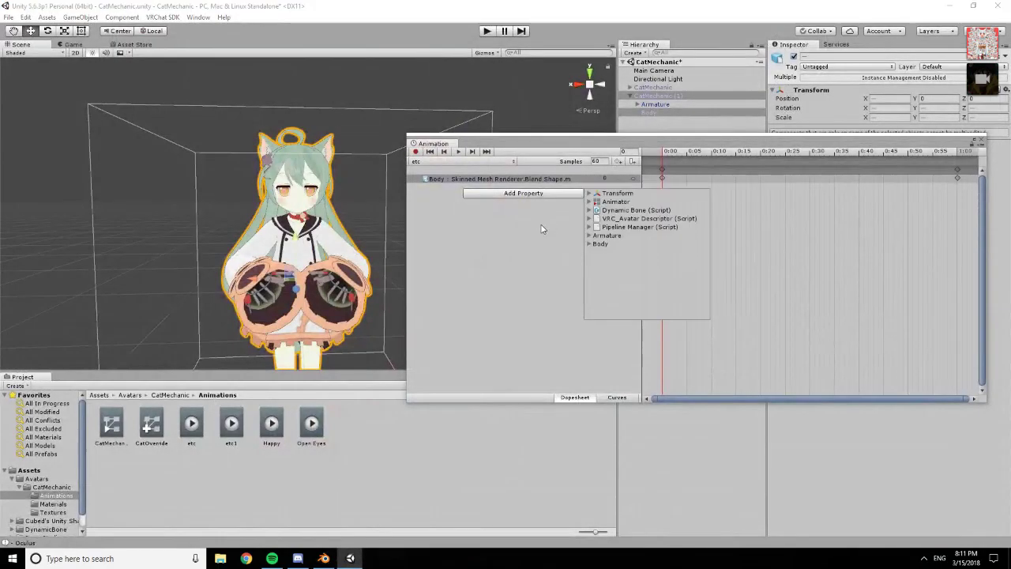
pyautogui.click(588, 243)
pyautogui.click(599, 269)
pyautogui.scroll(-6, 640, 281)
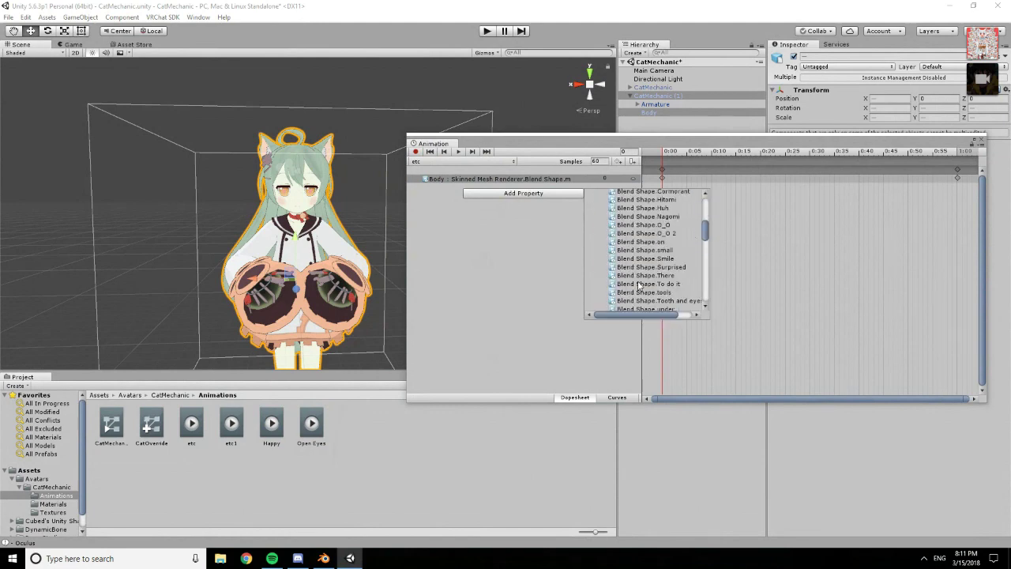
pyautogui.scroll(-3, 640, 283)
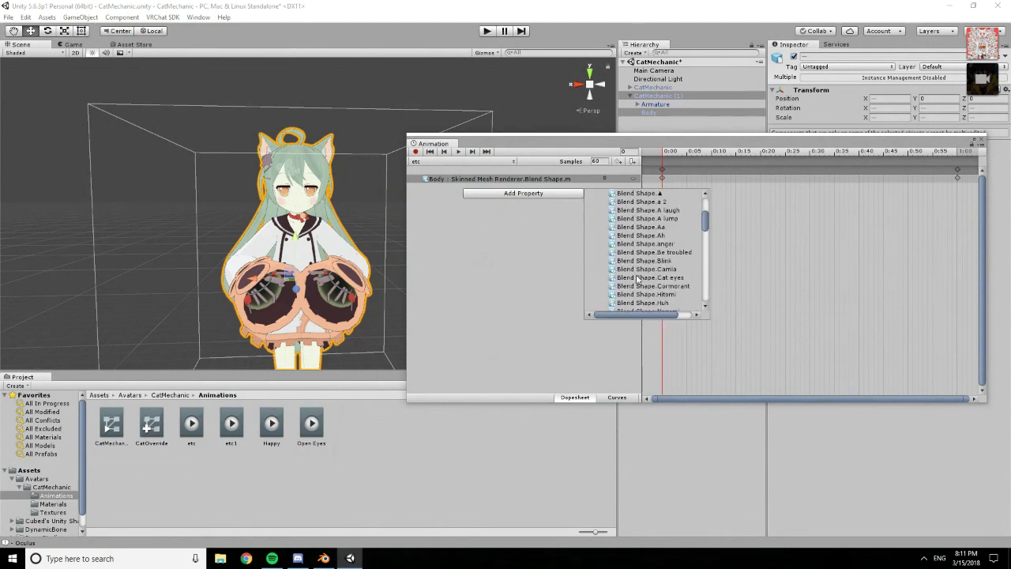
pyautogui.click(644, 264)
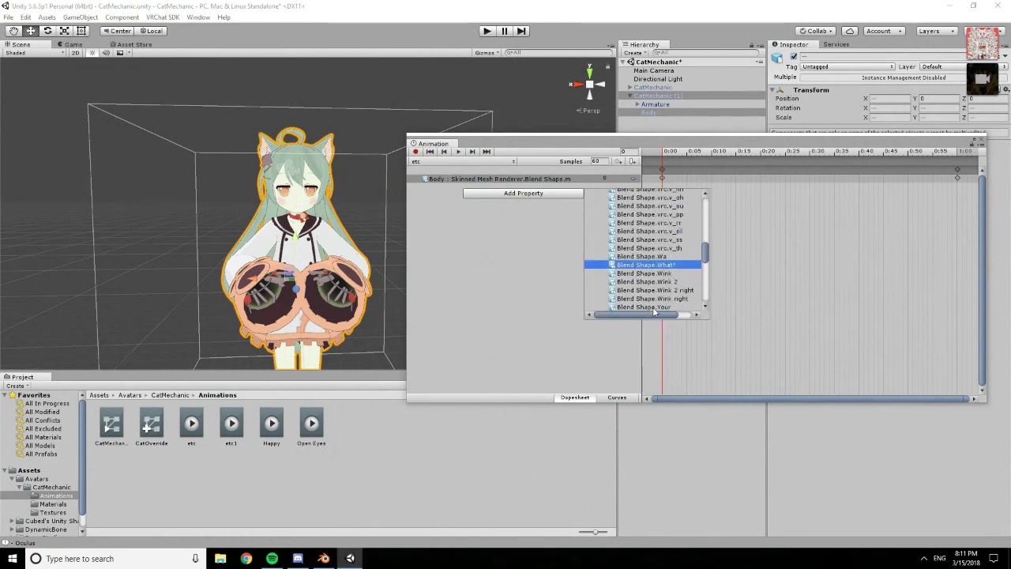
pyautogui.click(705, 265)
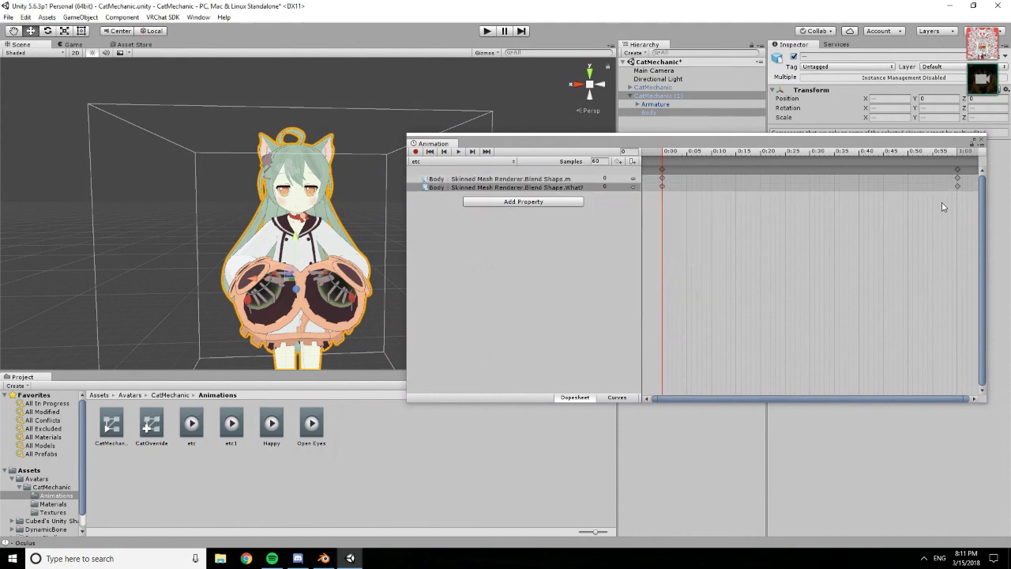
# Delete the end keyframes at 1:00 for both blend shapes in the etc clip
pyautogui.rightClick(957, 169)
pyautogui.click(960, 187)
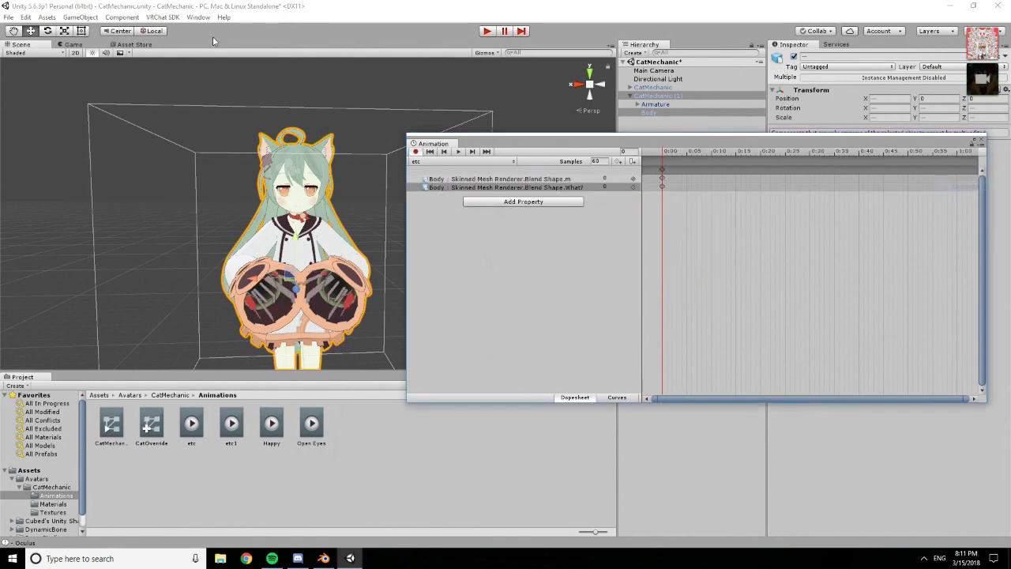
pyautogui.click(198, 17)
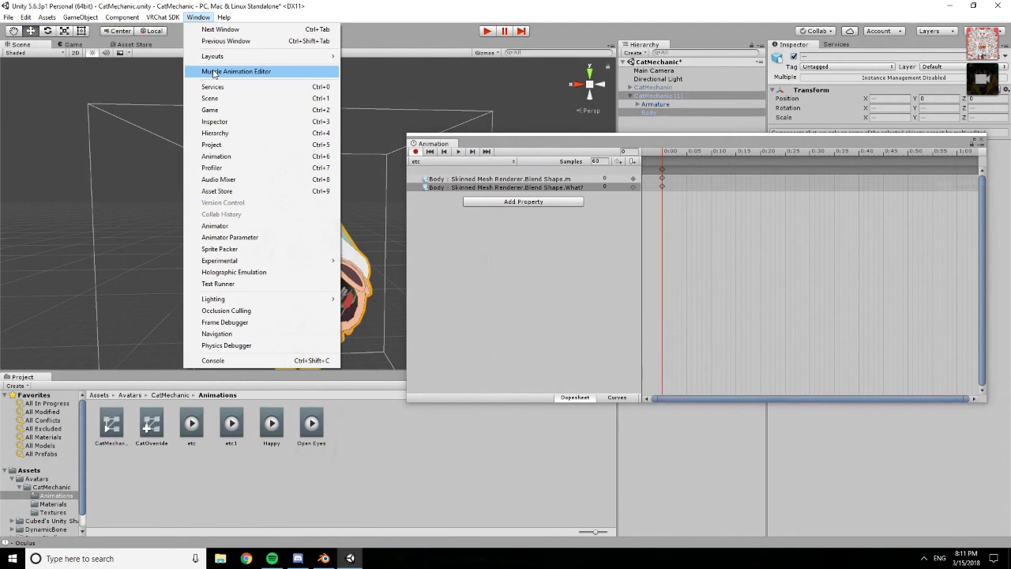
pyautogui.click(609, 350)
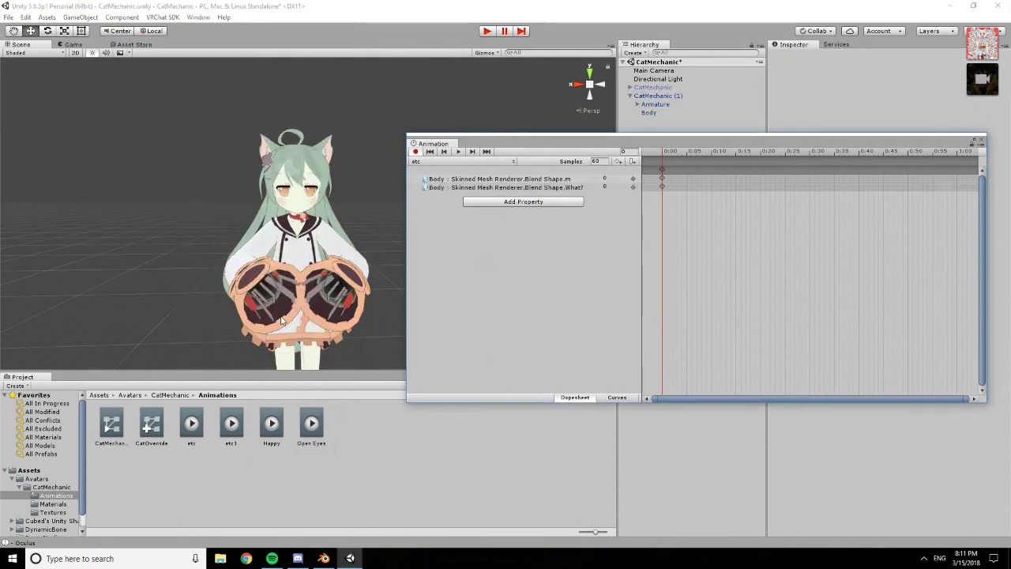
# Set both the m and What? blend shapes to 100 at frame 0 of the etc clip
pyautogui.keyDown('alt'); pyautogui.moveTo(280, 315); pyautogui.dragTo(332, 297); pyautogui.keyUp('alt')
pyautogui.click(620, 178)
pyautogui.write('100')
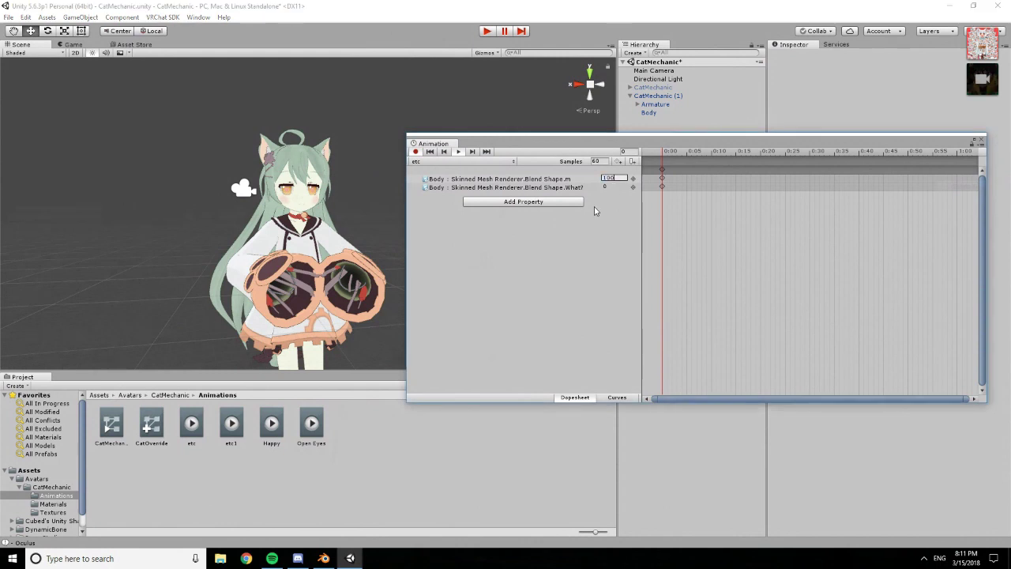
pyautogui.click(614, 187)
pyautogui.write('100')
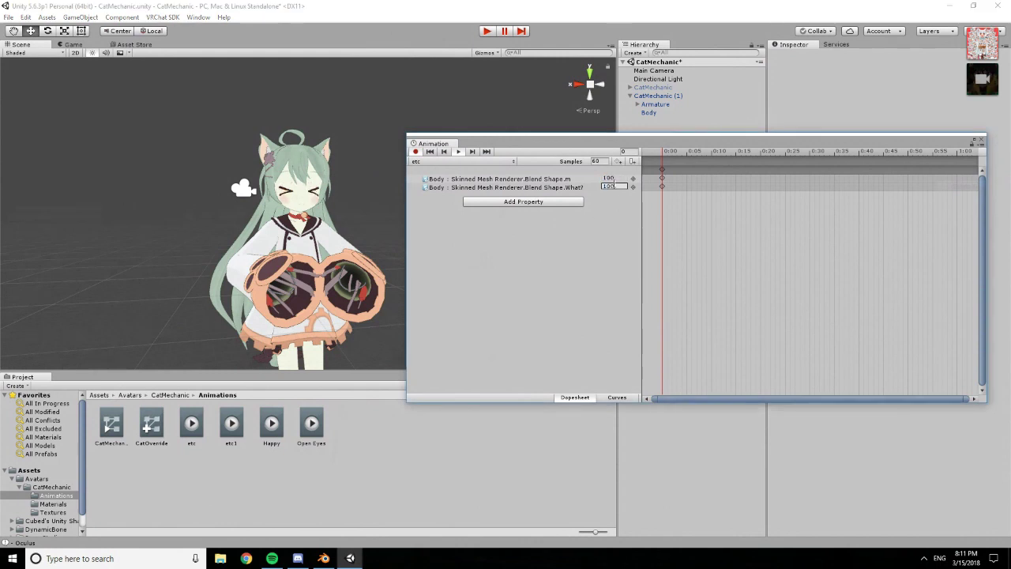
pyautogui.scroll(5, 345, 173)
pyautogui.scroll(-5, 328, 170)
# Copy the frame 0 keyframes of both blend shapes to frame 1, stop recording and close the Animation window
pyautogui.click(663, 169)
pyautogui.hotkey('ctrl', 'c')
pyautogui.click(669, 152)
pyautogui.hotkey('ctrl', 'v')
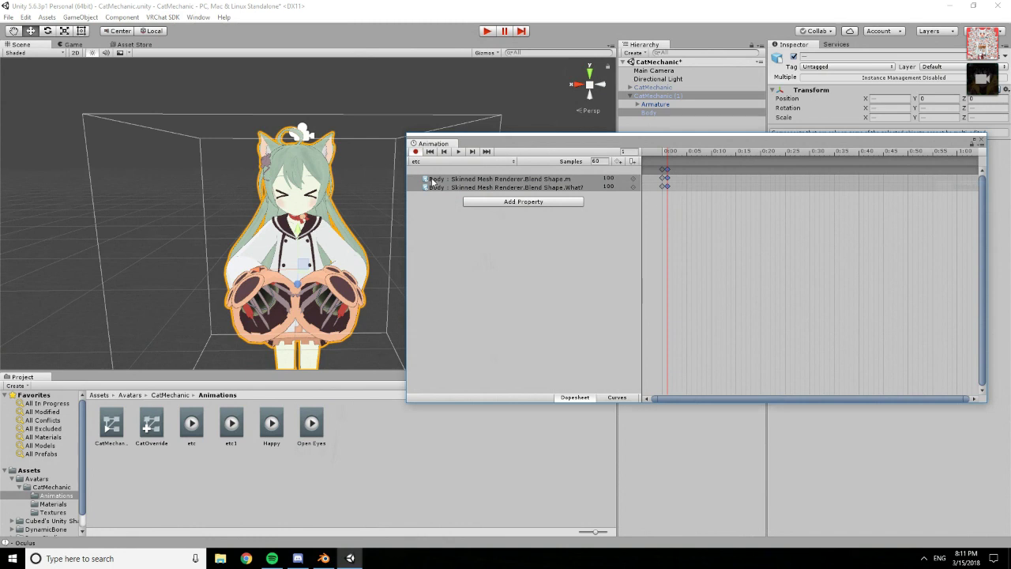
pyautogui.click(440, 232)
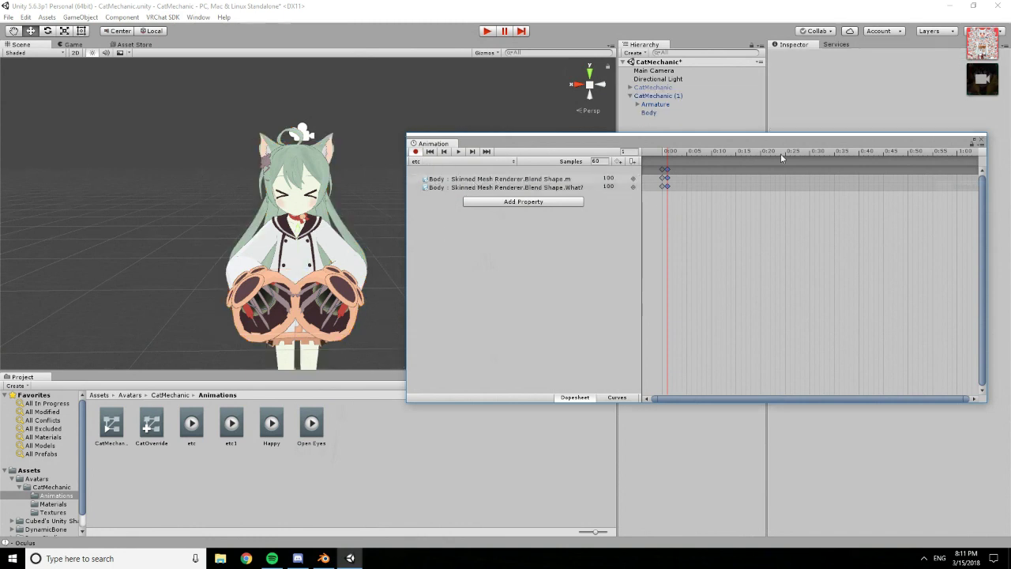
pyautogui.click(416, 152)
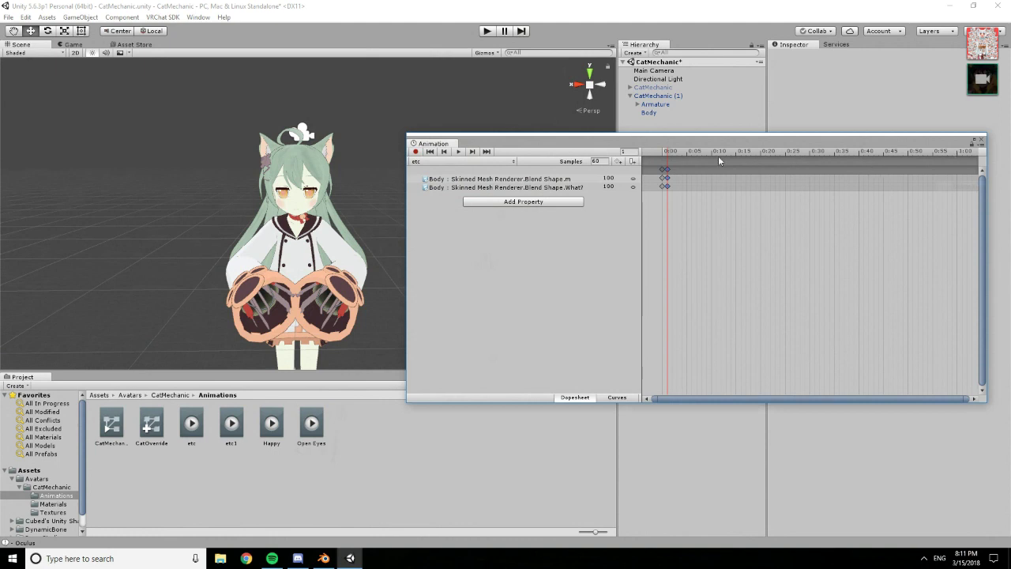
pyautogui.click(981, 142)
# Rename the etc animation clip as sad
pyautogui.click(198, 442)
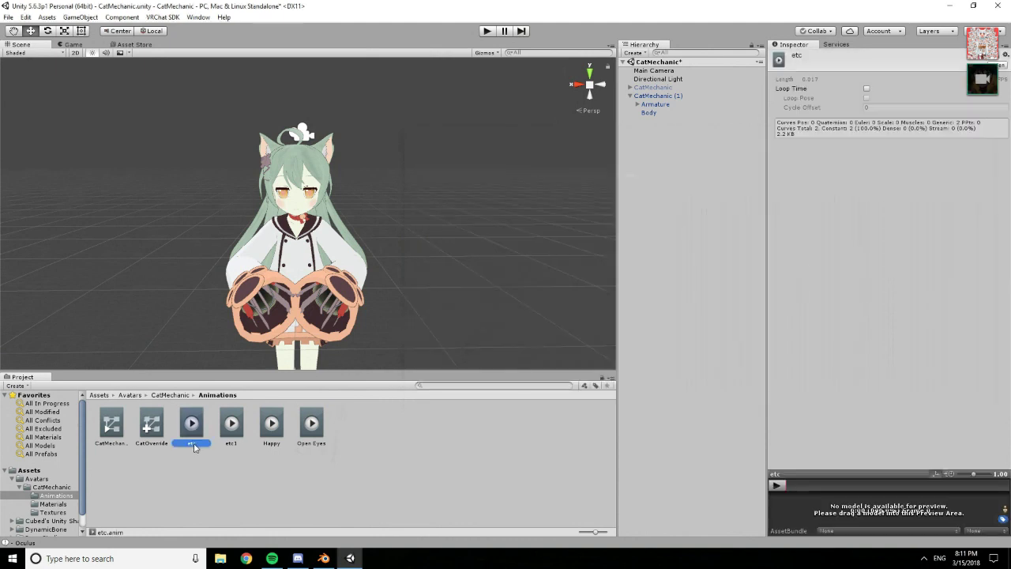
pyautogui.click(198, 442)
pyautogui.press('Return')
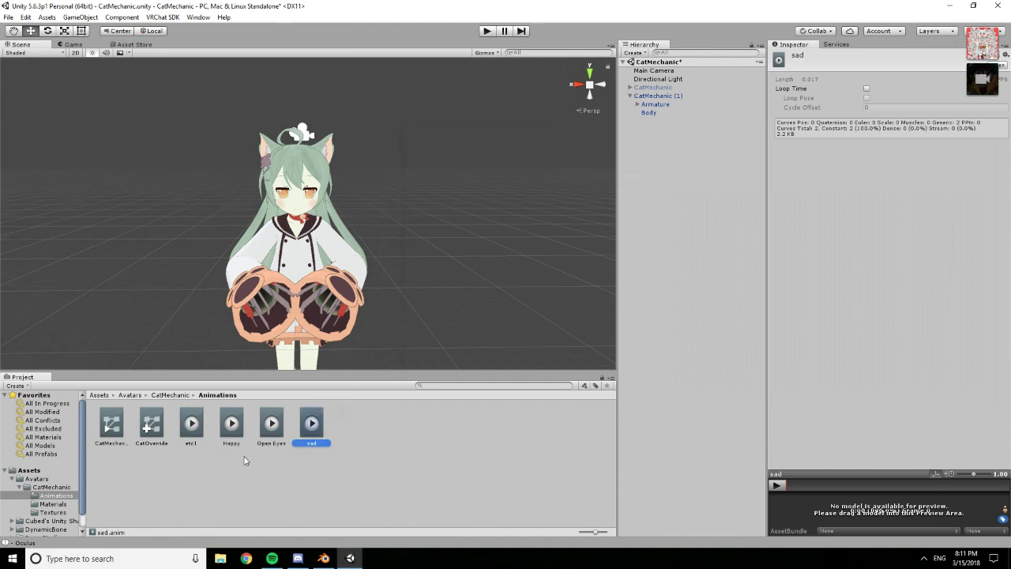
# Delete the empty etc1 clip from the Animations folder
pyautogui.click(191, 426)
pyautogui.rightClick(187, 433)
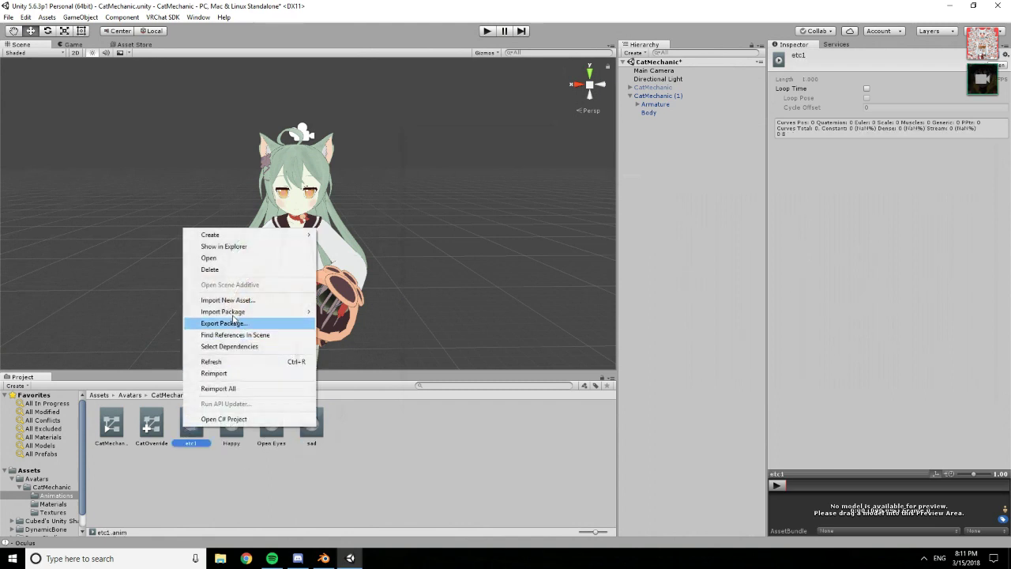
pyautogui.click(226, 269)
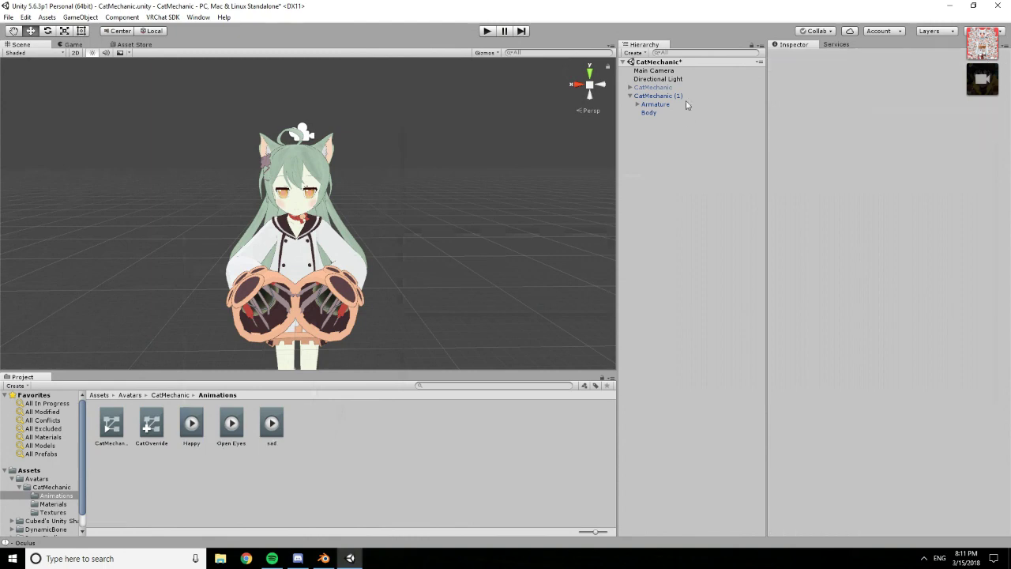
# Delete the CatMechanic (1) duplicate from the scene and reactivate the original CatMechanic avatar
pyautogui.rightClick(664, 96)
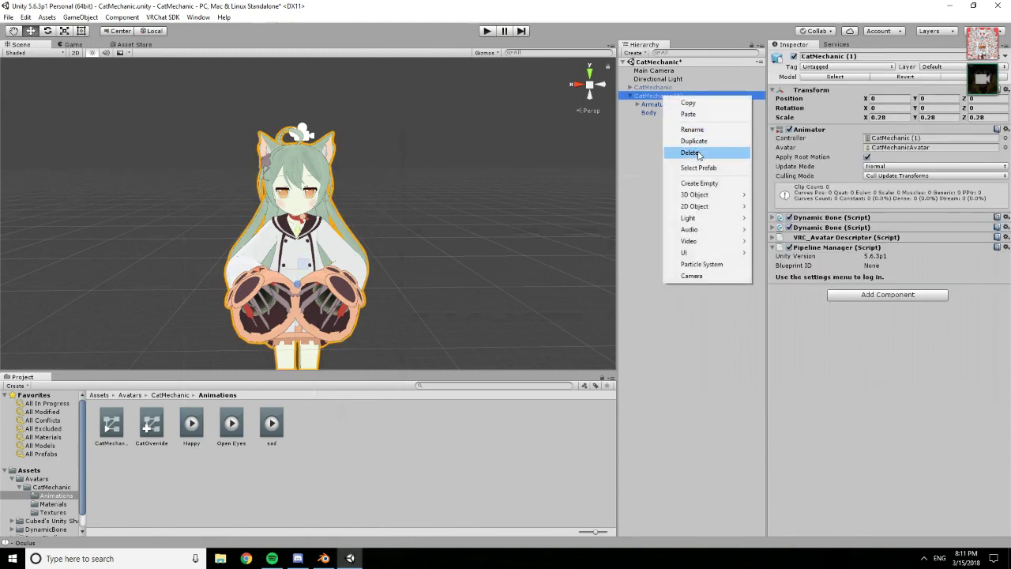
pyautogui.click(689, 153)
pyautogui.click(652, 87)
pyautogui.click(794, 57)
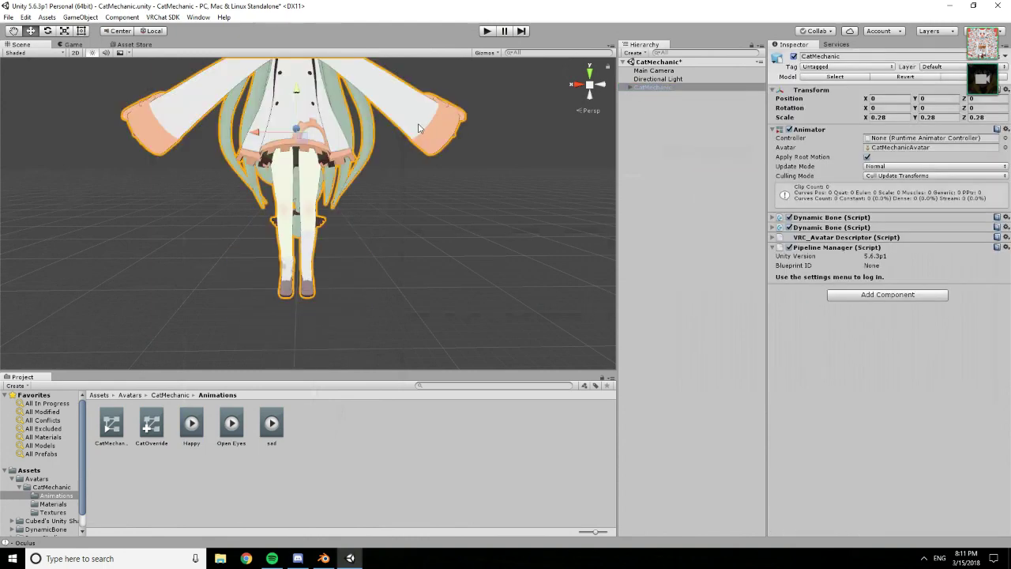
pyautogui.moveTo(359, 118); pyautogui.dragTo(361, 146, button='middle')
pyautogui.scroll(10, 363, 150)
pyautogui.scroll(-5, 367, 163)
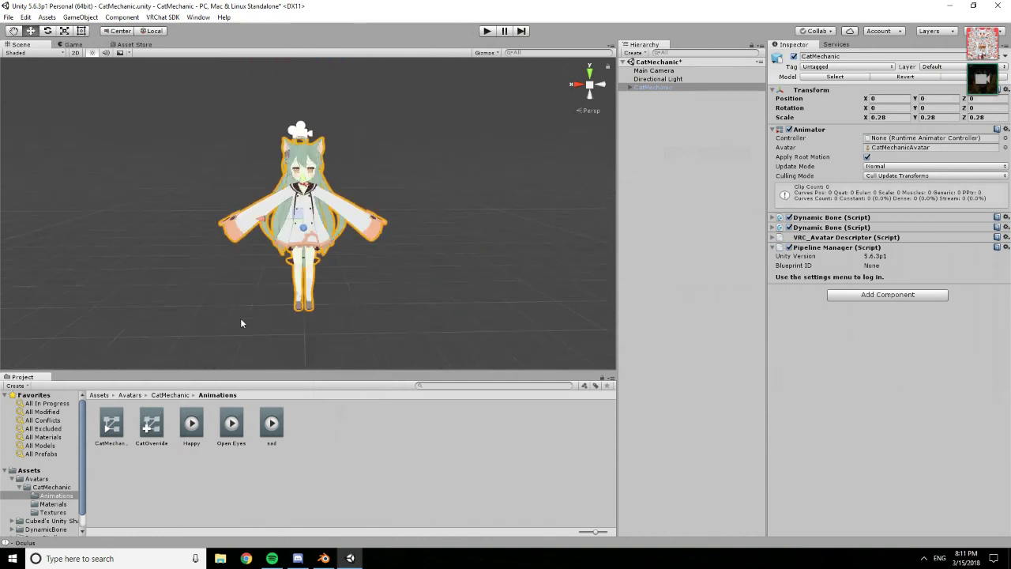
# Delete the leftover CatMechanic (1) animator controller from the Animations folder
pyautogui.click(115, 422)
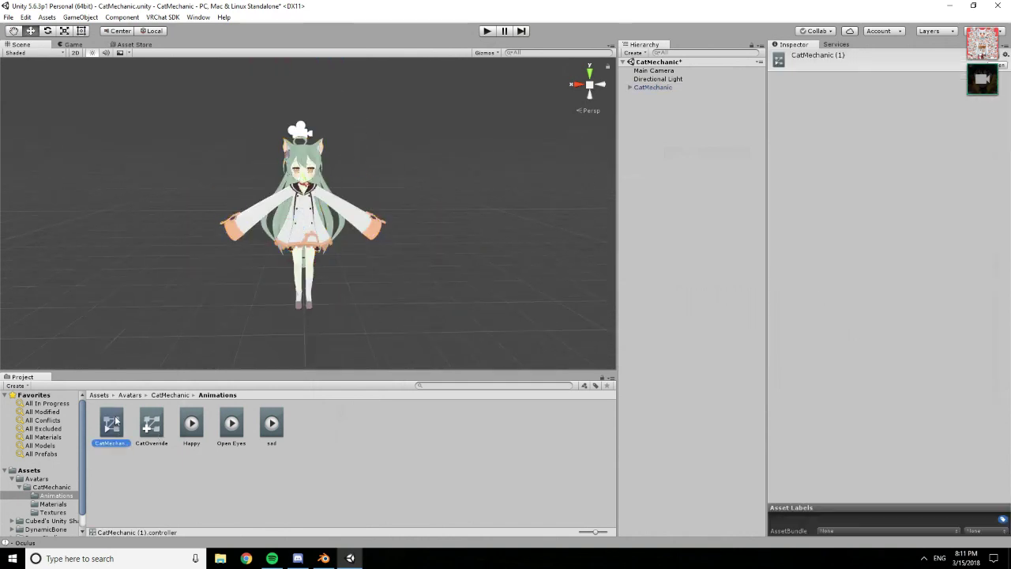
pyautogui.rightClick(117, 422)
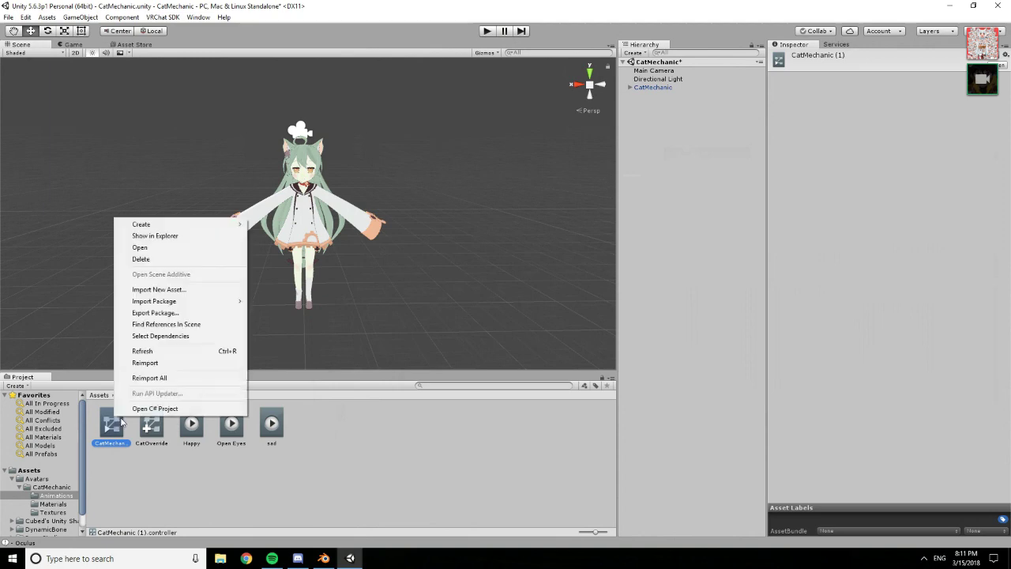
pyautogui.click(166, 259)
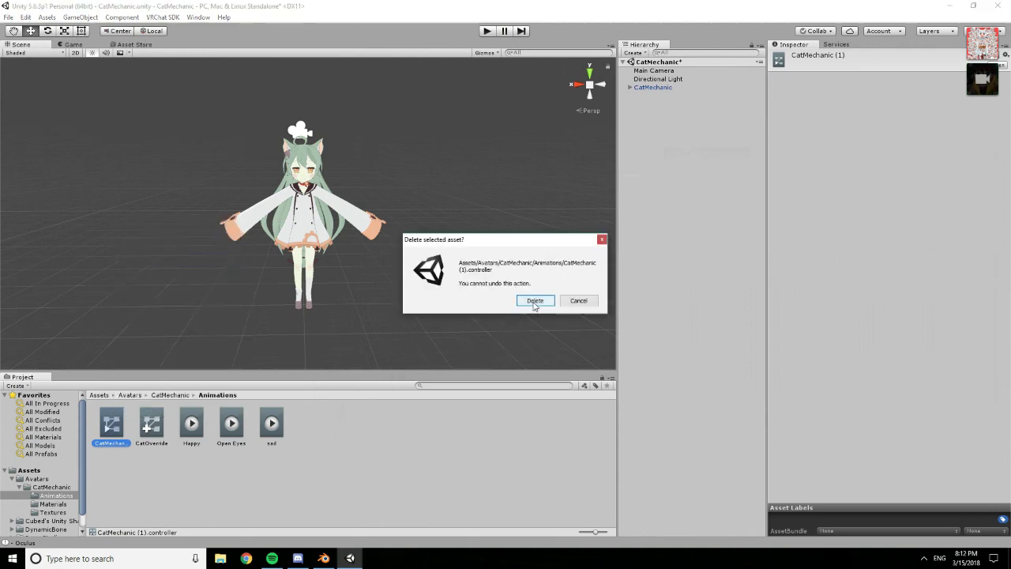
pyautogui.click(536, 301)
# In CatOverride, assign the Happy clip to VICTORY, Open Eyes to HANDGUN and sad to ROCKNROLL
pyautogui.click(119, 425)
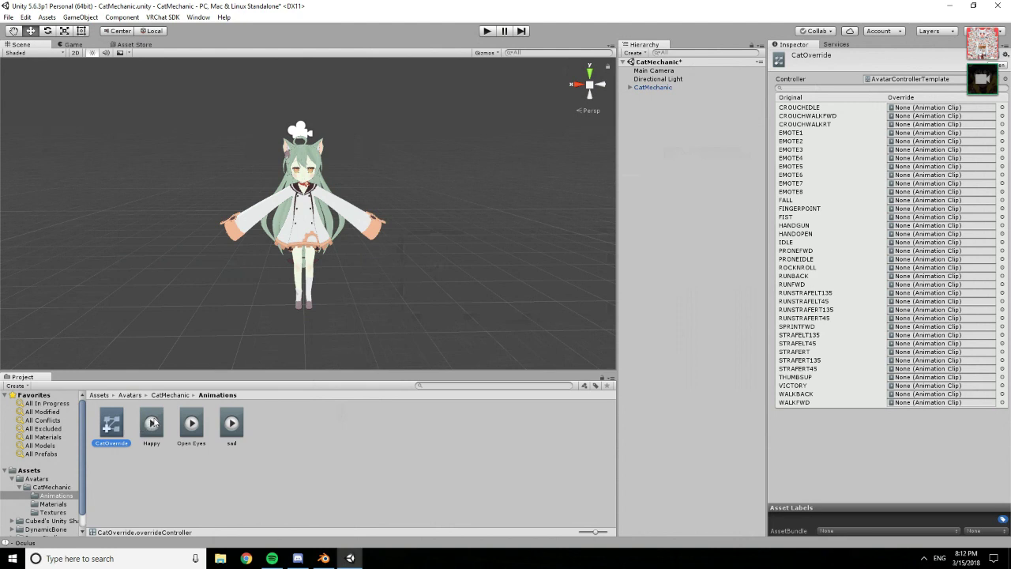
pyautogui.moveTo(153, 423); pyautogui.dragTo(900, 387)
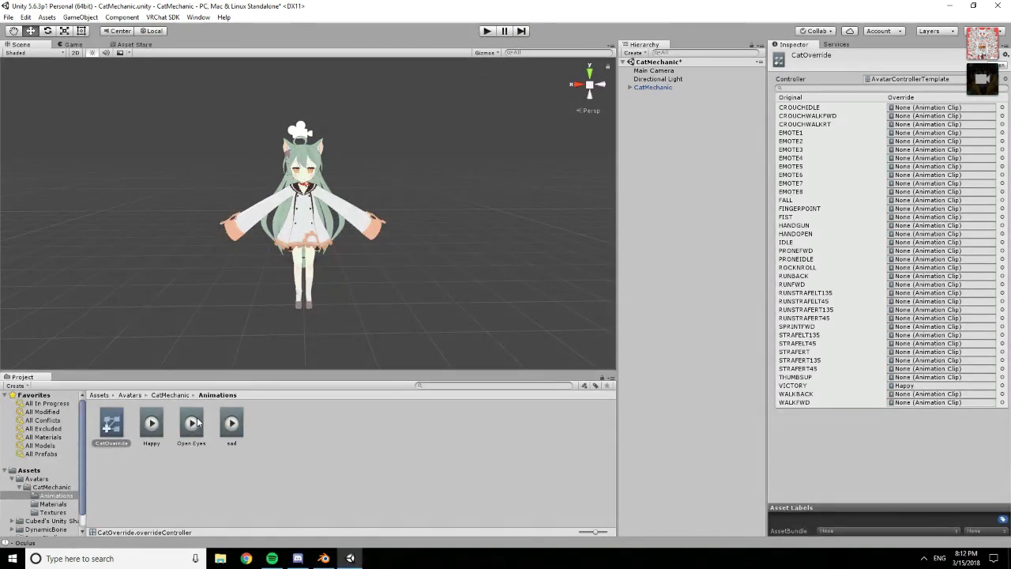
pyautogui.moveTo(197, 423); pyautogui.dragTo(901, 234)
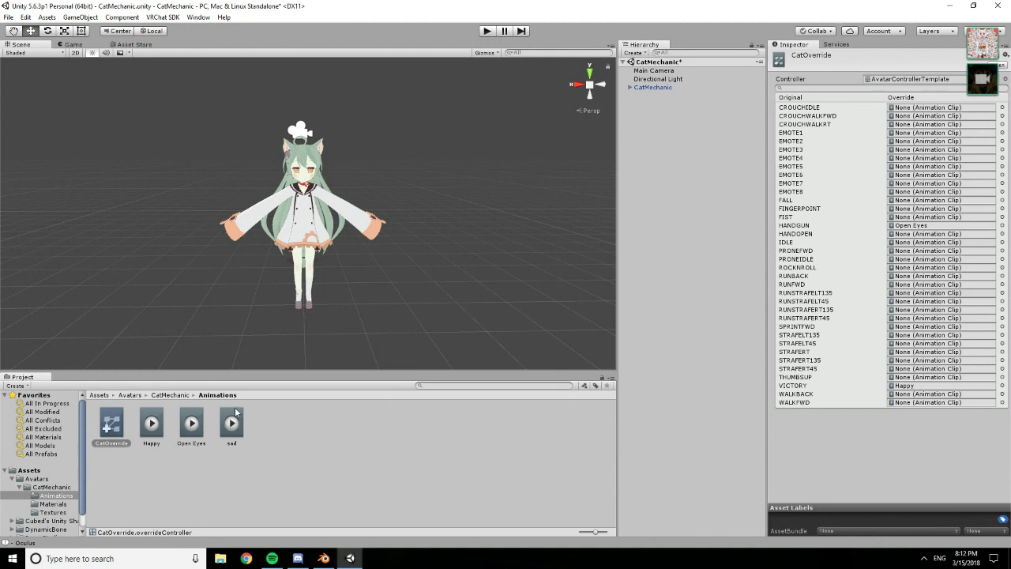
pyautogui.moveTo(235, 411); pyautogui.dragTo(899, 272)
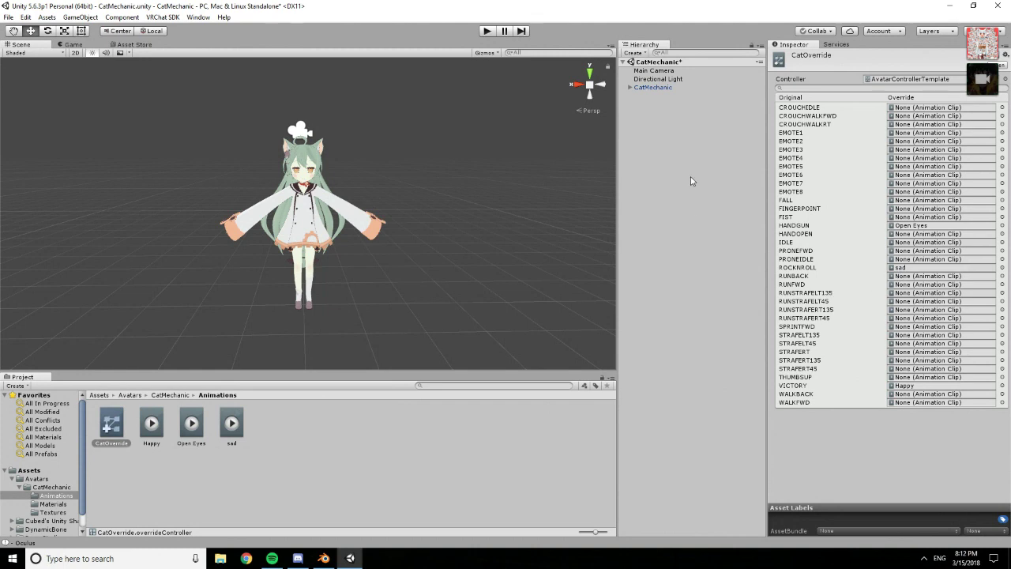
# Set CatOverride as both the custom standing and custom sitting anims in CatMechanic's VRC_Avatar Descriptor
pyautogui.click(660, 87)
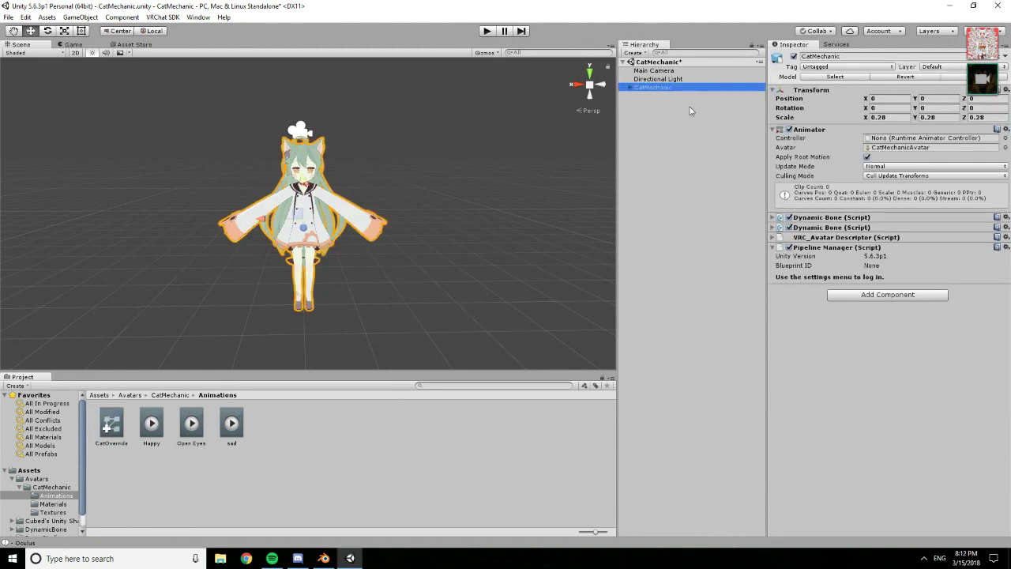
pyautogui.click(775, 237)
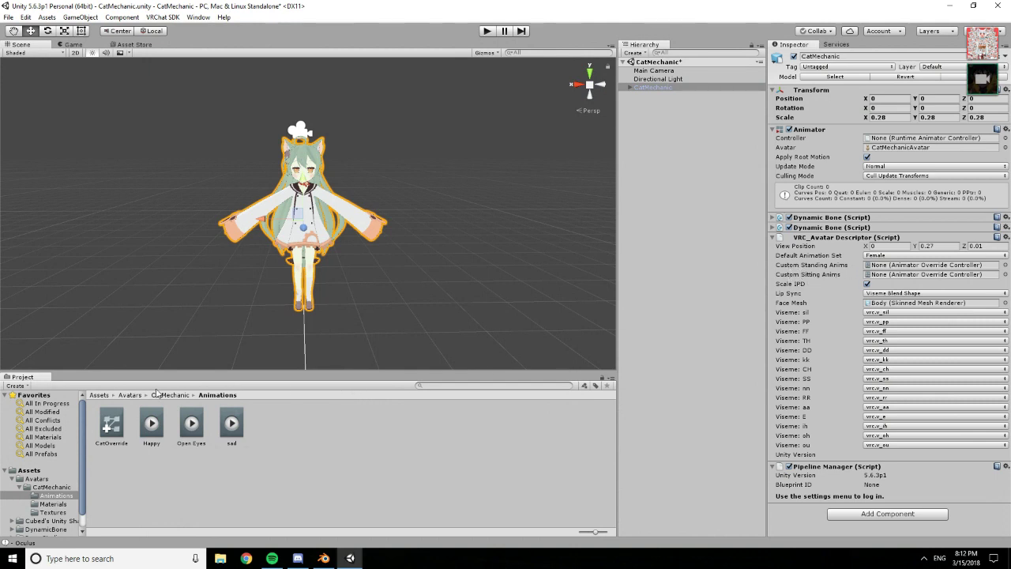
pyautogui.moveTo(114, 425); pyautogui.dragTo(916, 265)
pyautogui.moveTo(111, 426); pyautogui.dragTo(893, 278)
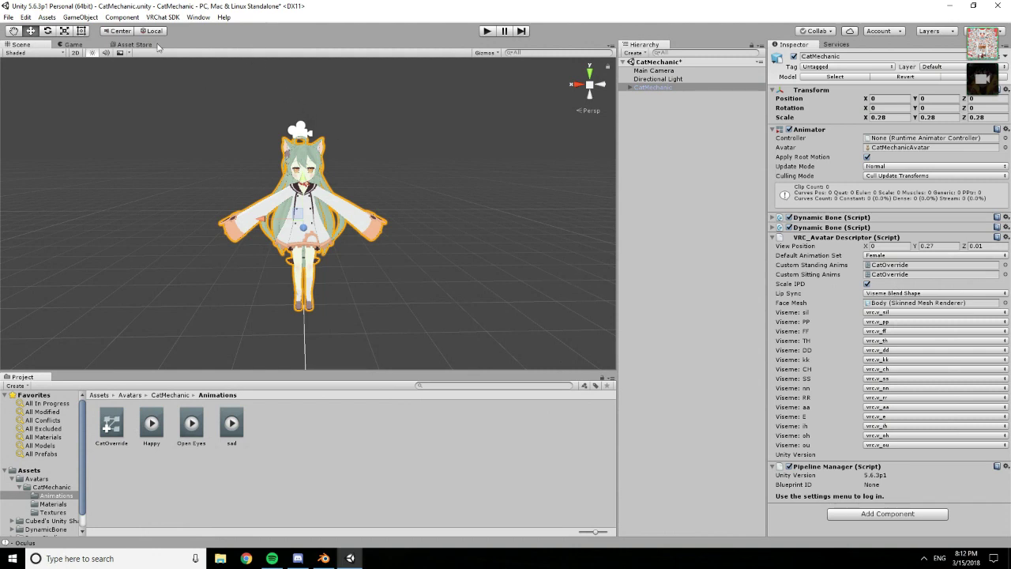
# Check the VRChat SDK build control panel and close it again
pyautogui.click(163, 16)
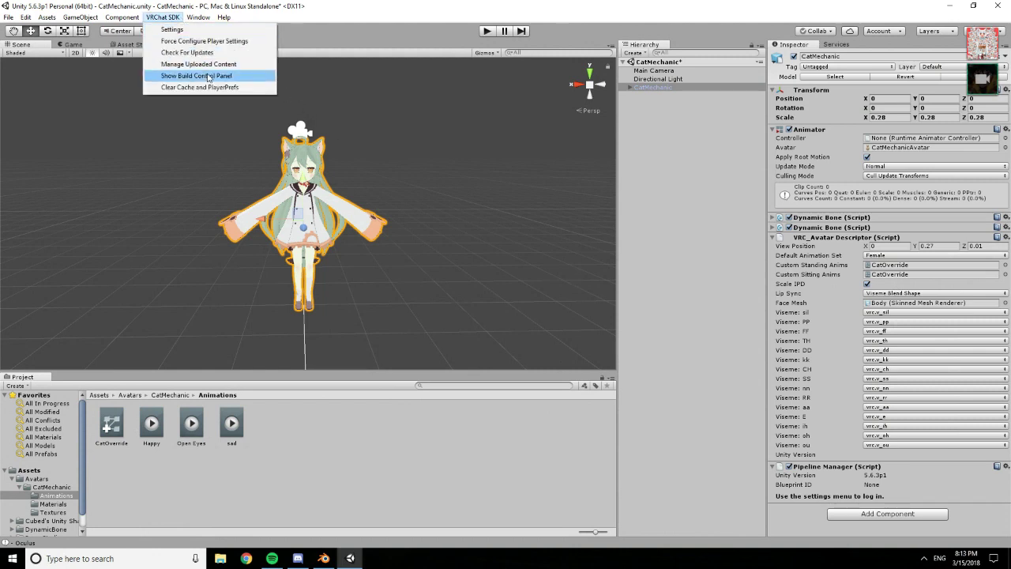
pyautogui.click(196, 76)
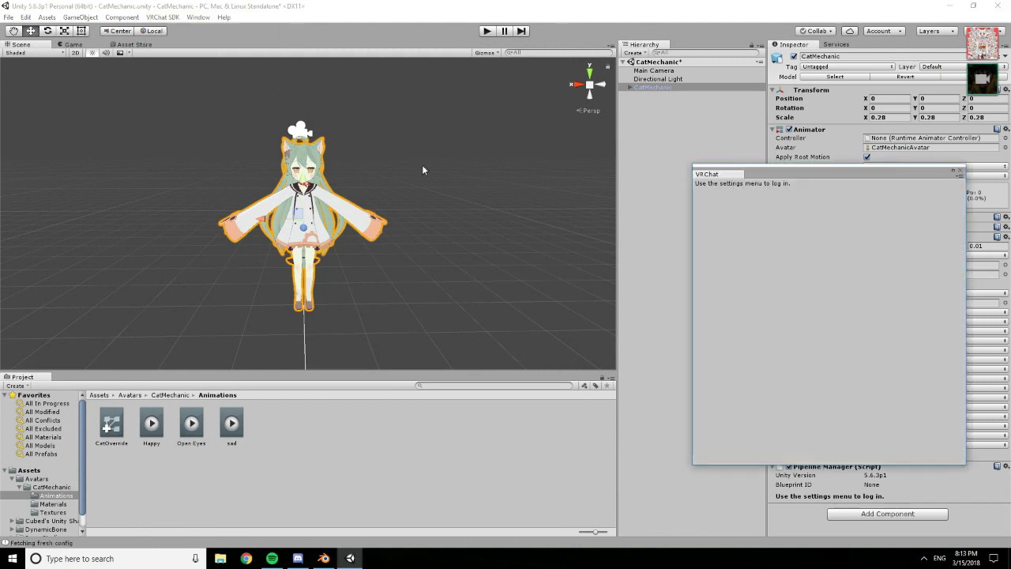
pyautogui.click(958, 170)
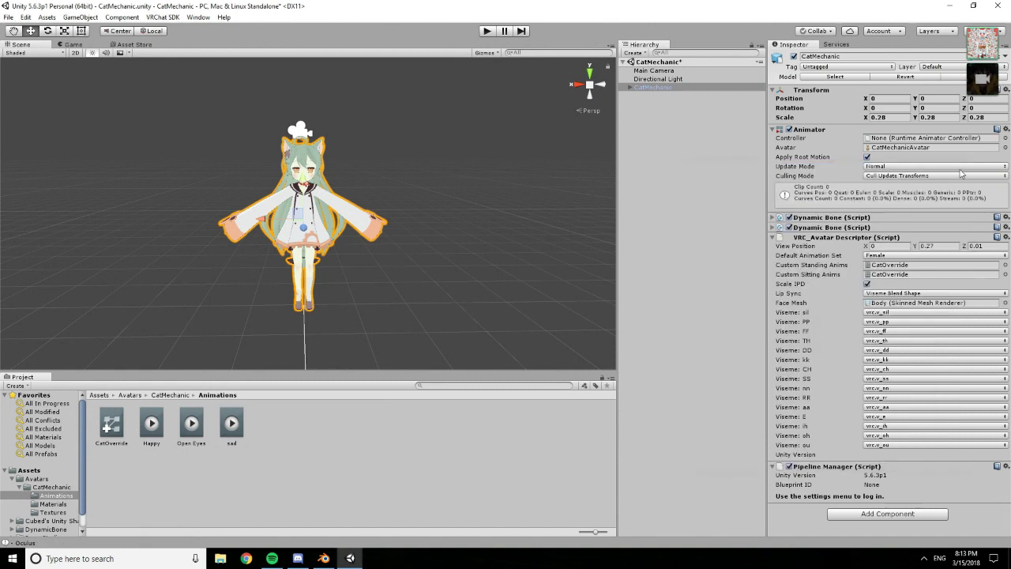
# Close Unity, saving the CatMechanic scene, and quit Blender without saving its changes
pyautogui.click(994, 5)
pyautogui.click(479, 298)
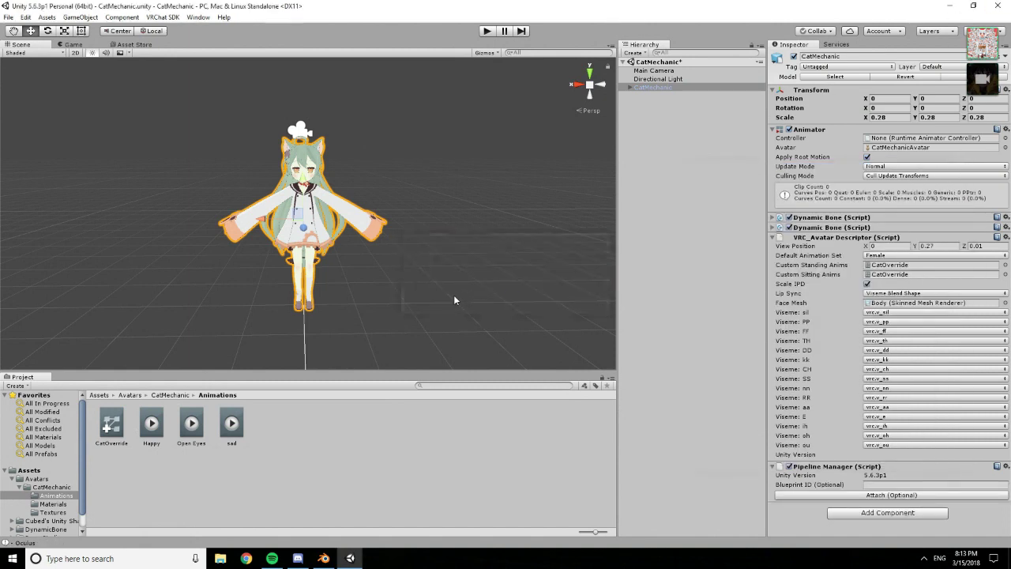
pyautogui.hotkey('alt', 'F4')
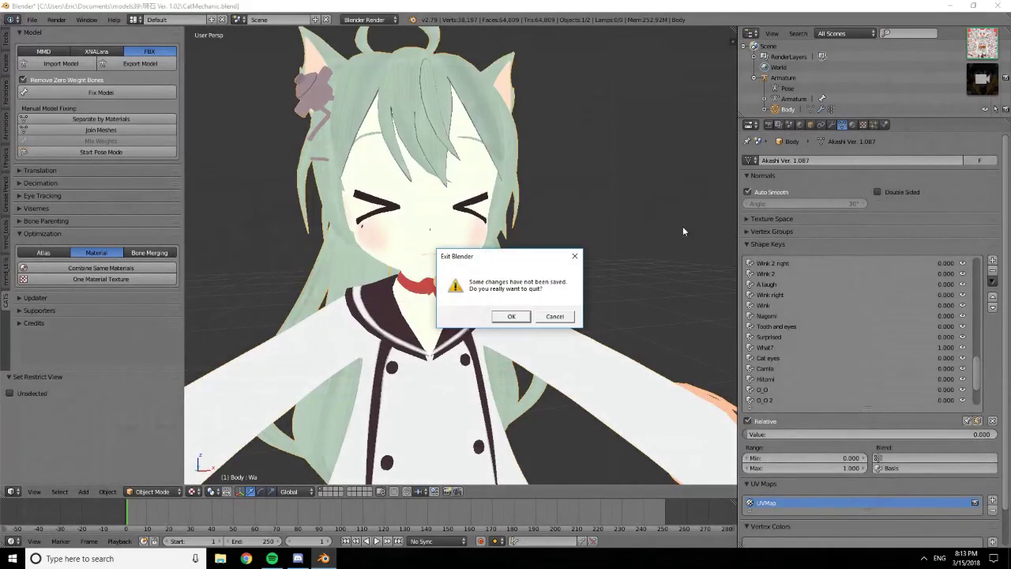
pyautogui.click(511, 316)
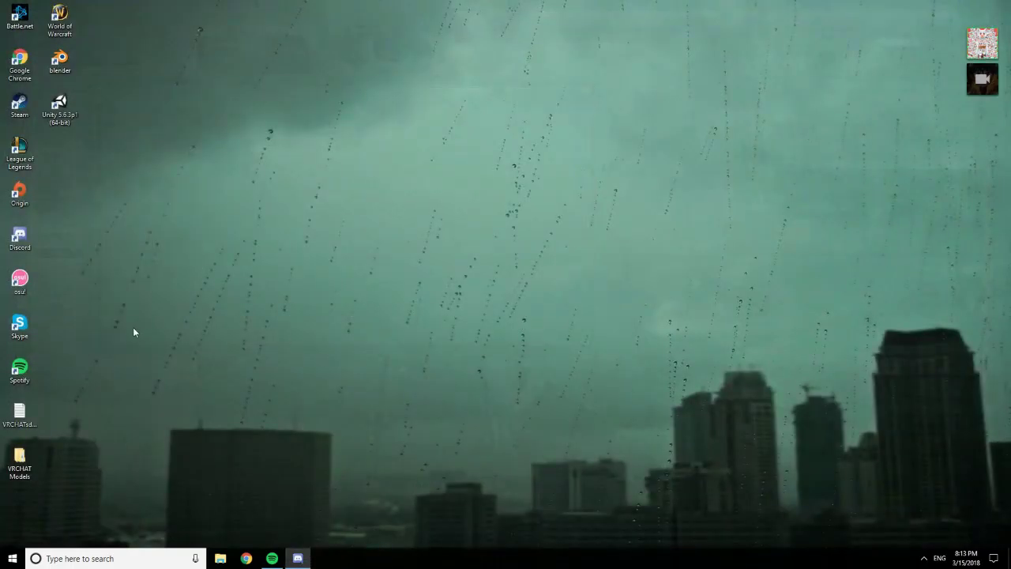
# Open VRC_SdkControlPanel.cs from VRCHAT Models\CatMechanic\Assets\VRCSDK\Dependencies\VRChat\Editor in Visual Studio
pyautogui.doubleClick(33, 458)
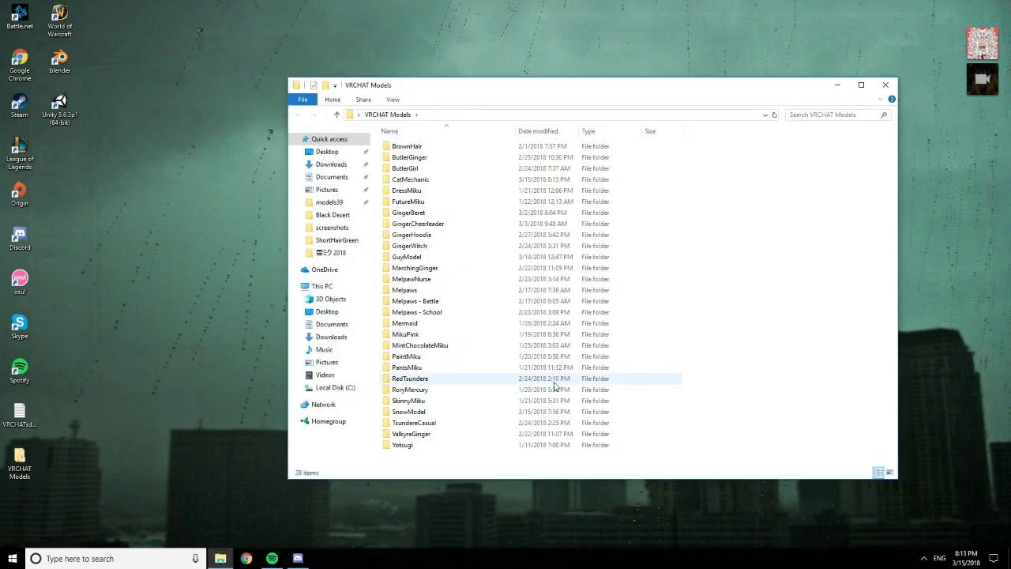
pyautogui.doubleClick(432, 181)
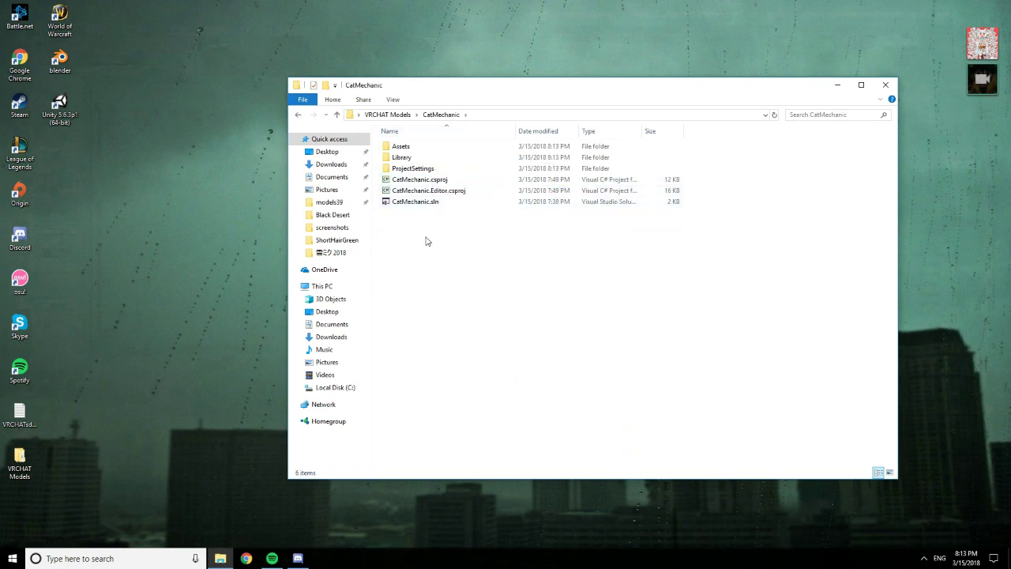
pyautogui.doubleClick(409, 150)
pyautogui.click(422, 192)
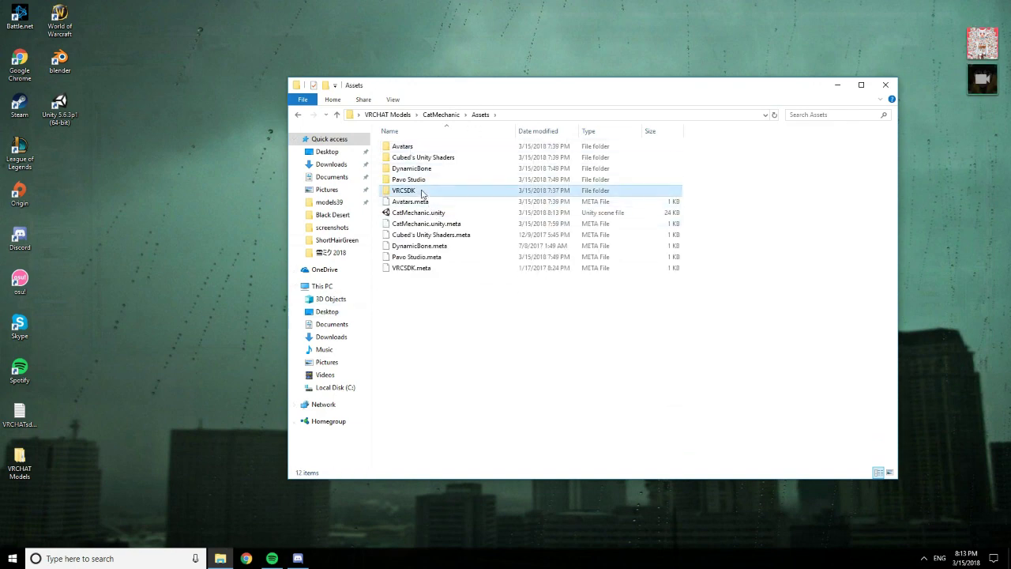
pyautogui.doubleClick(422, 191)
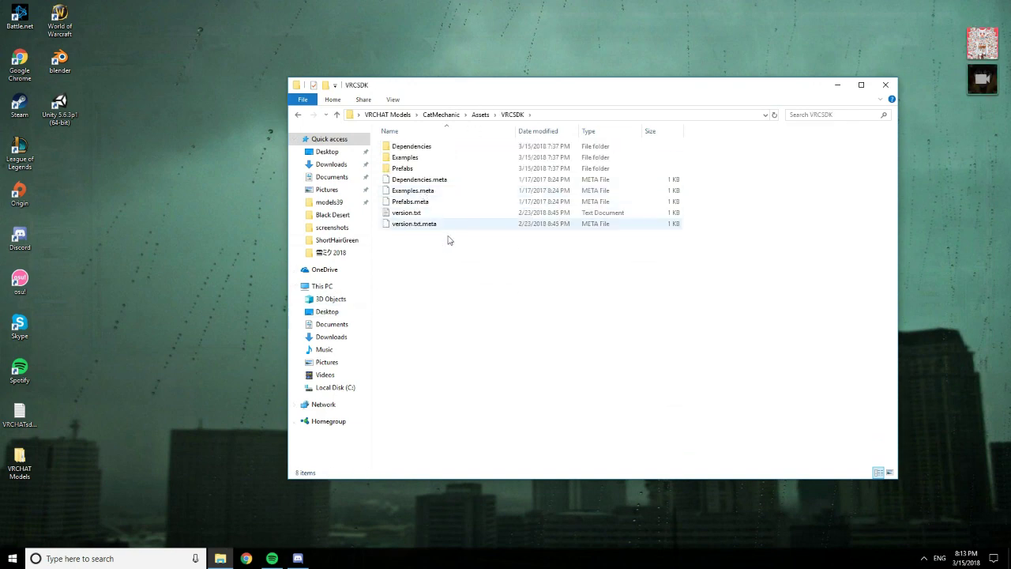
pyautogui.doubleClick(424, 149)
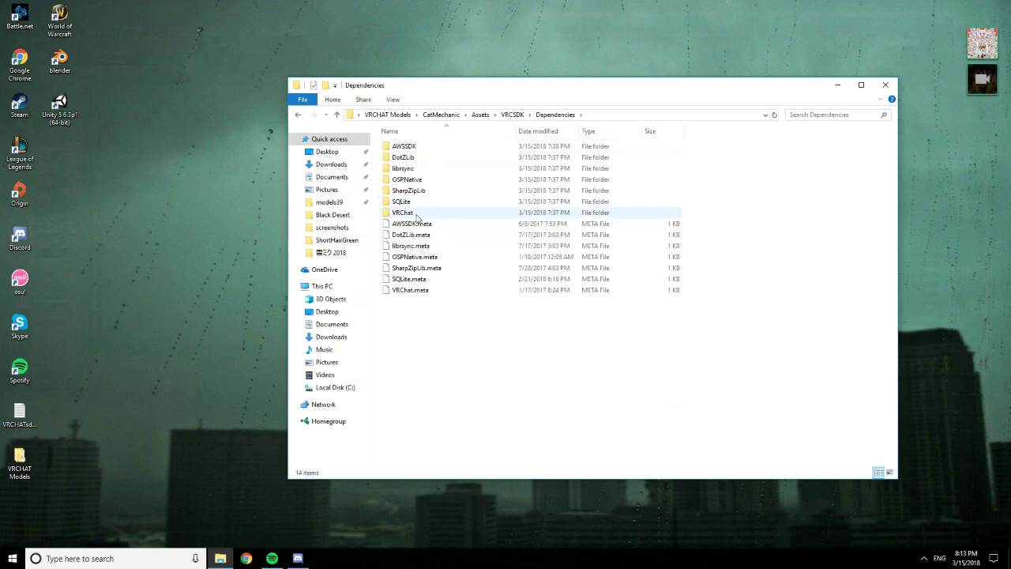
pyautogui.doubleClick(417, 215)
pyautogui.click(421, 148)
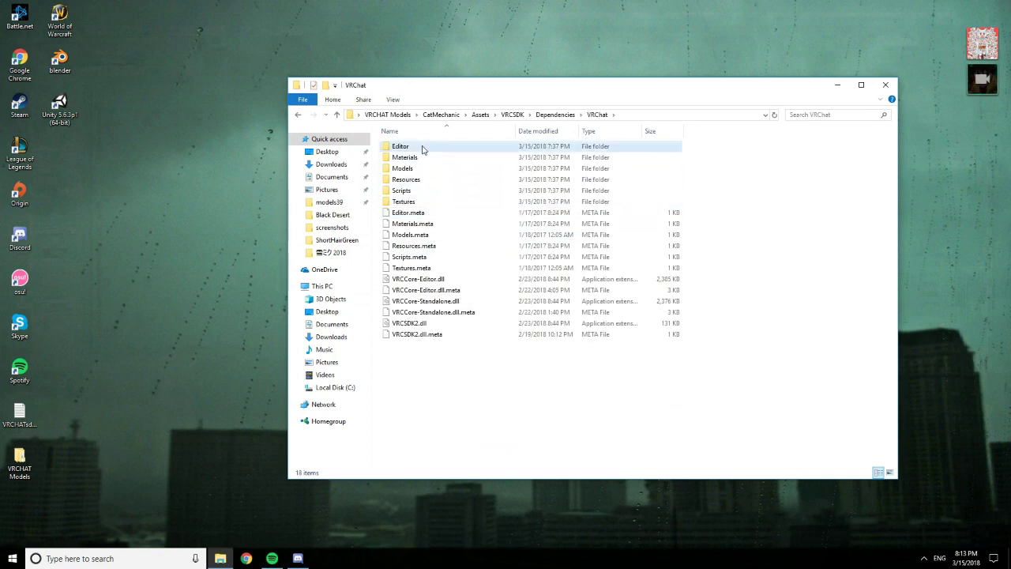
pyautogui.doubleClick(421, 148)
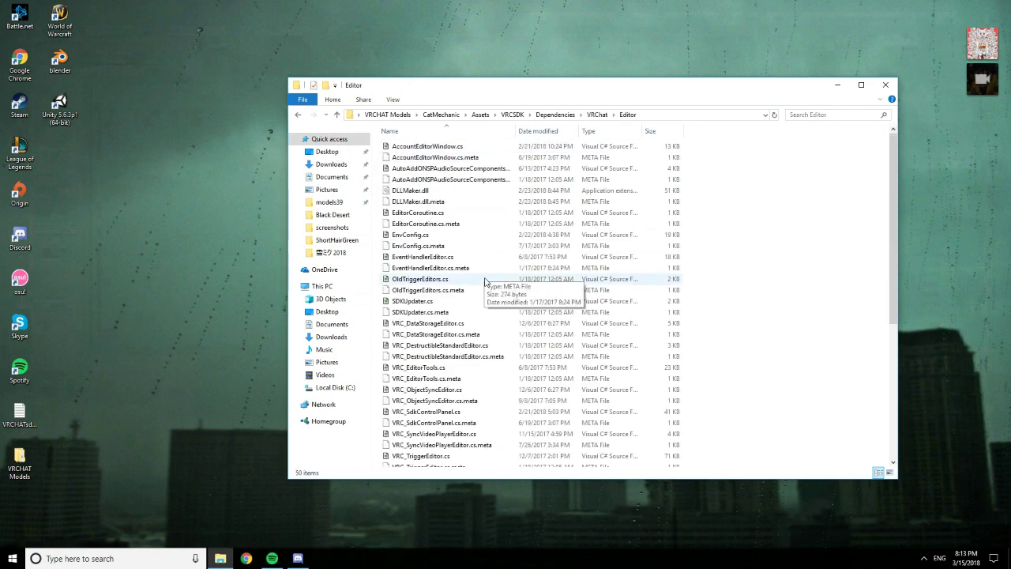
pyautogui.doubleClick(462, 413)
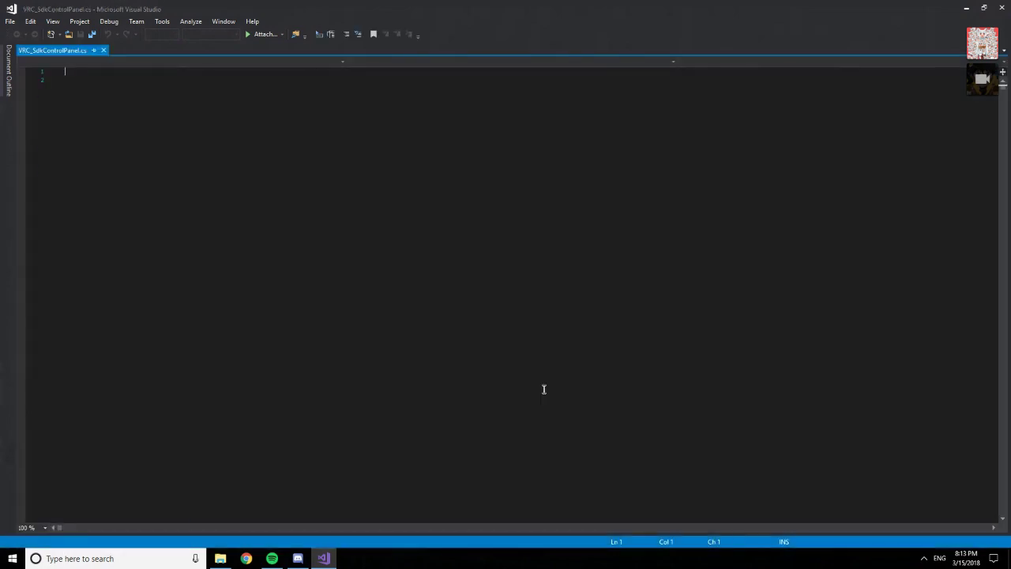
# Replace the 20000 polycount limit in OnGUIAvatarCheck with 65000, save the script, and close Visual Studio and the folder window
pyautogui.hotkey('ctrl', 'f')
pyautogui.write('20000')
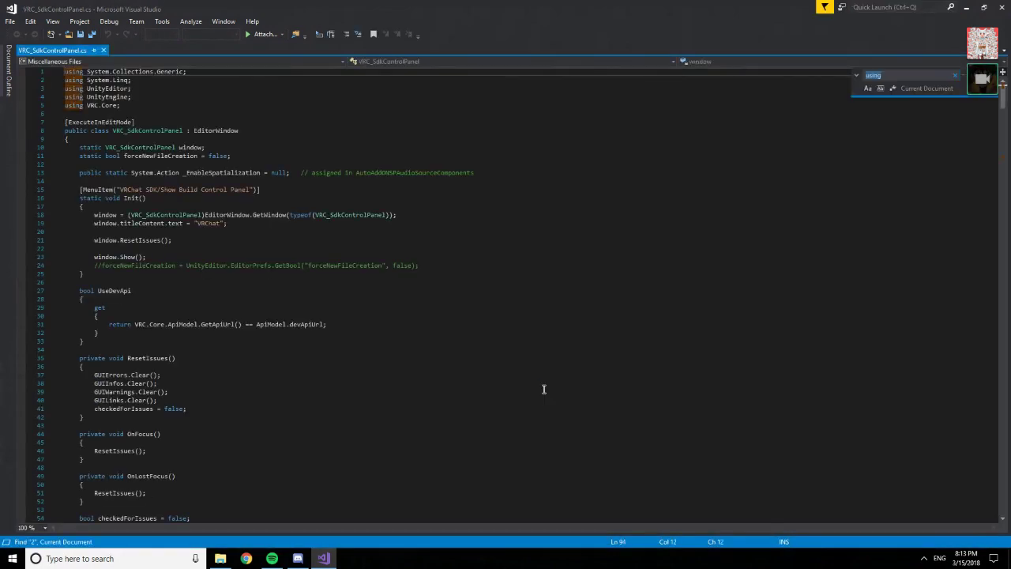
pyautogui.press('Return')
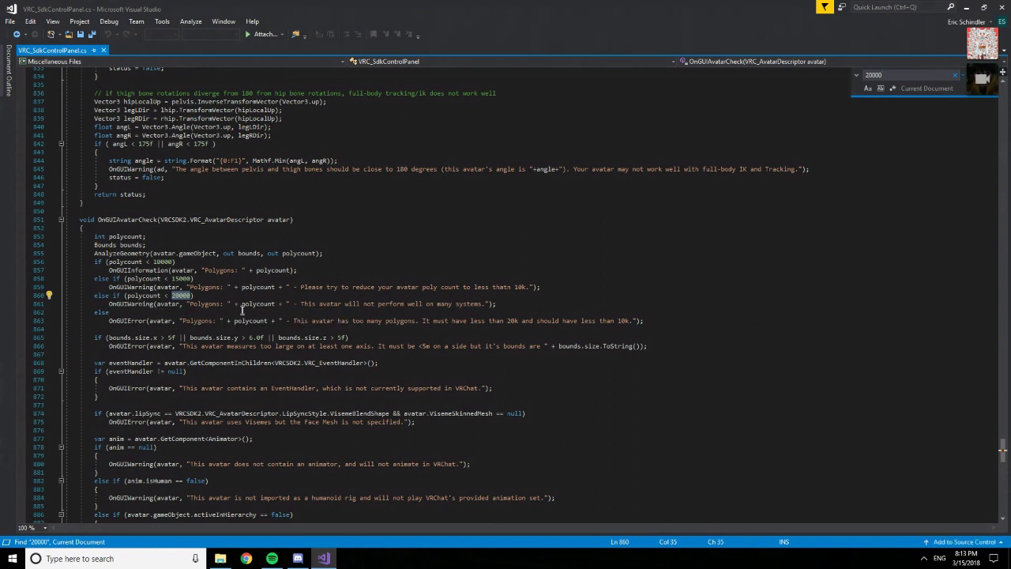
pyautogui.click(176, 296)
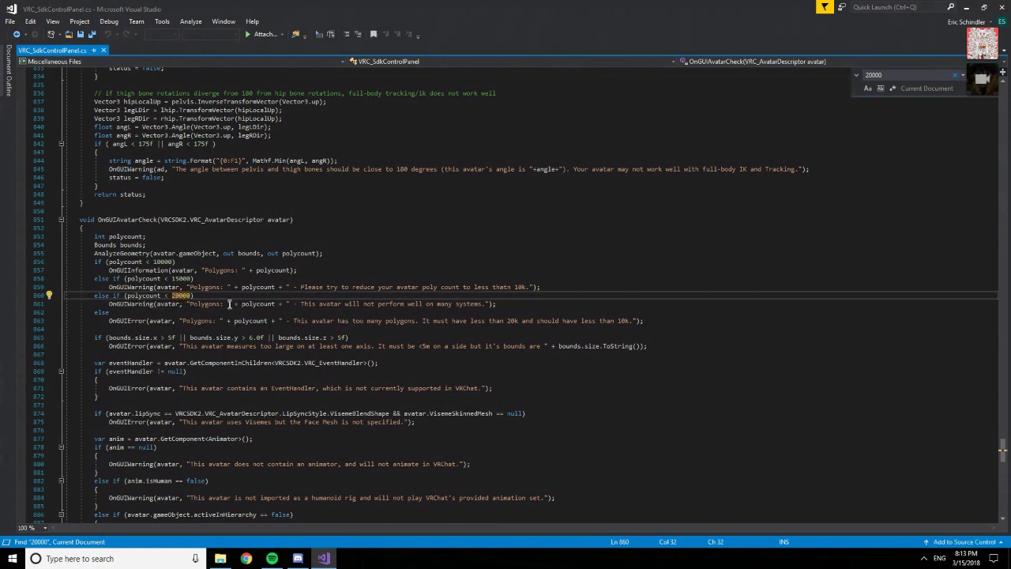
pyautogui.press('BackSpace')
pyautogui.press('BackSpace')
pyautogui.click(81, 36)
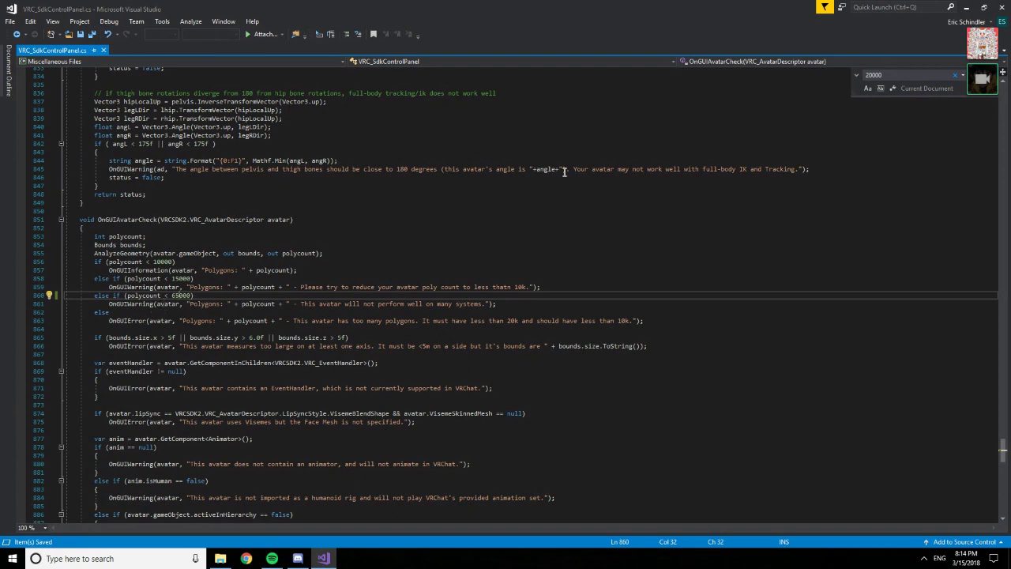
pyautogui.click(1002, 7)
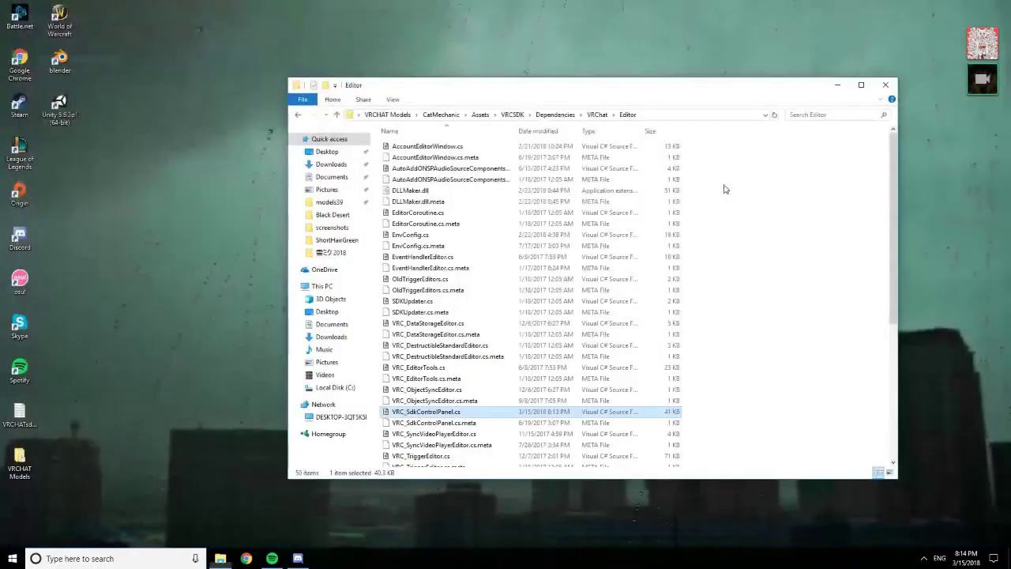
pyautogui.click(885, 84)
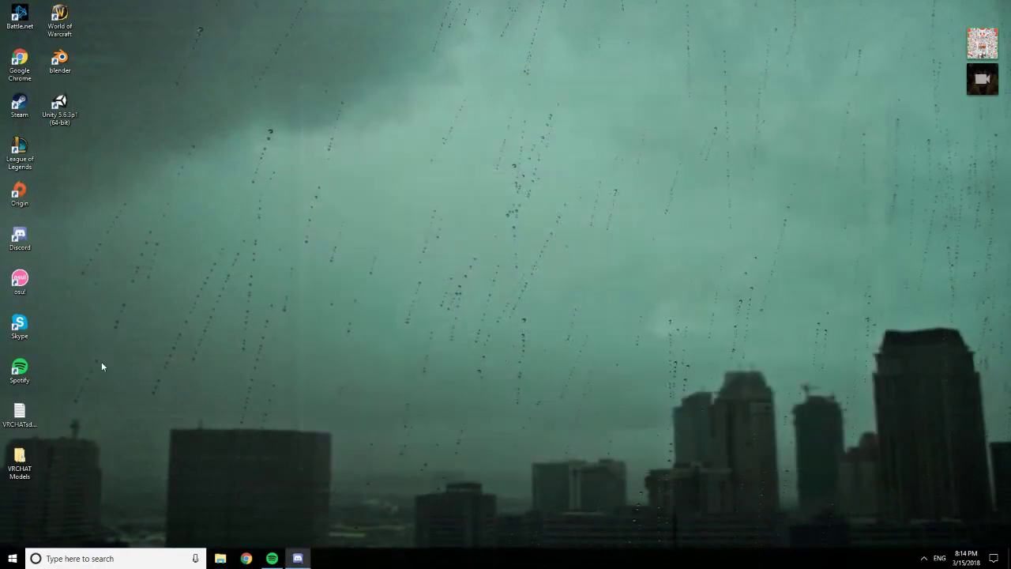
pyautogui.doubleClick(57, 113)
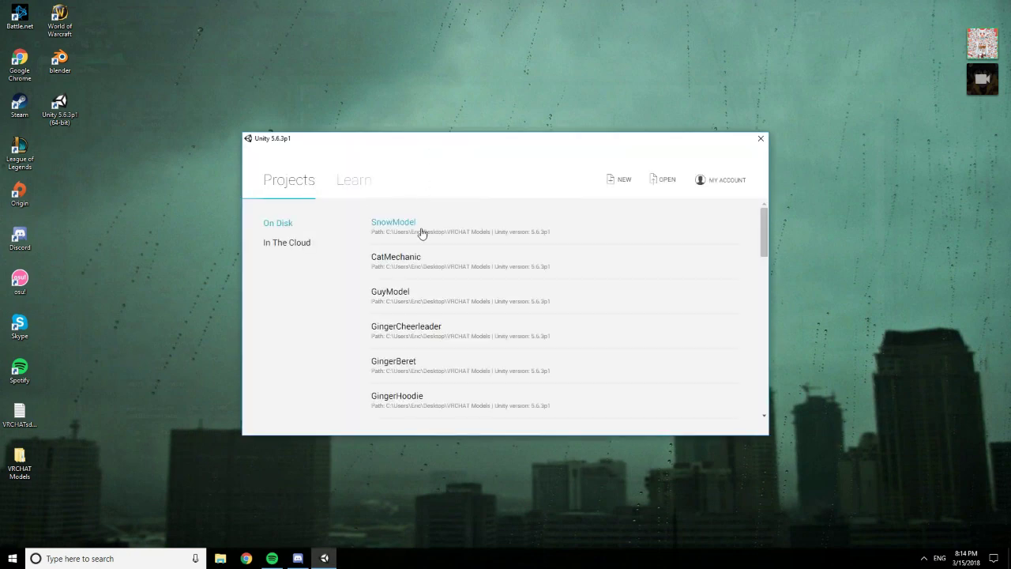
pyautogui.click(421, 232)
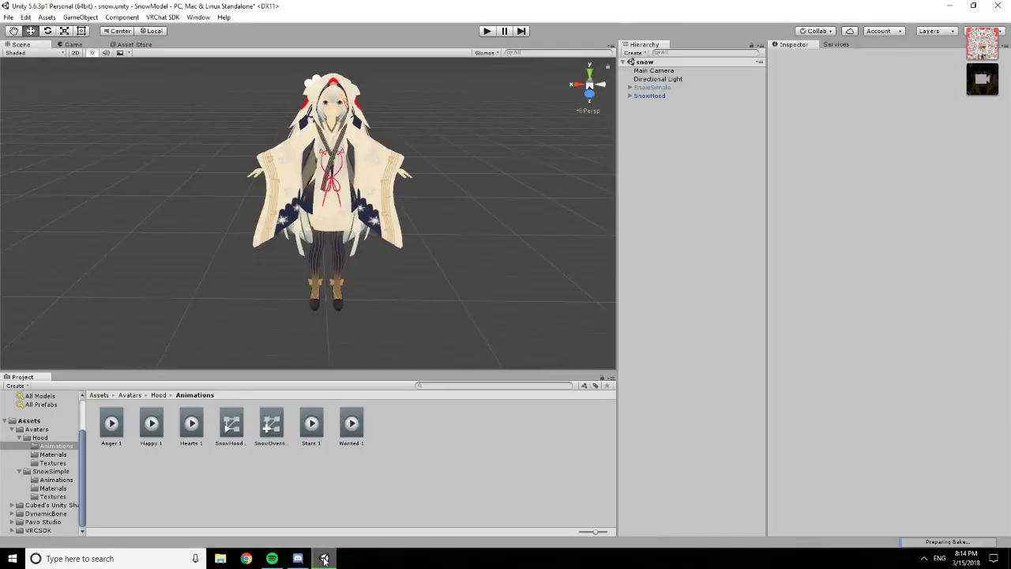
pyautogui.click(324, 559)
# Open the CatMechanic project in a new Unity window and start Build & Publish for the avatar from the VRChat SDK build control panel
pyautogui.doubleClick(55, 114)
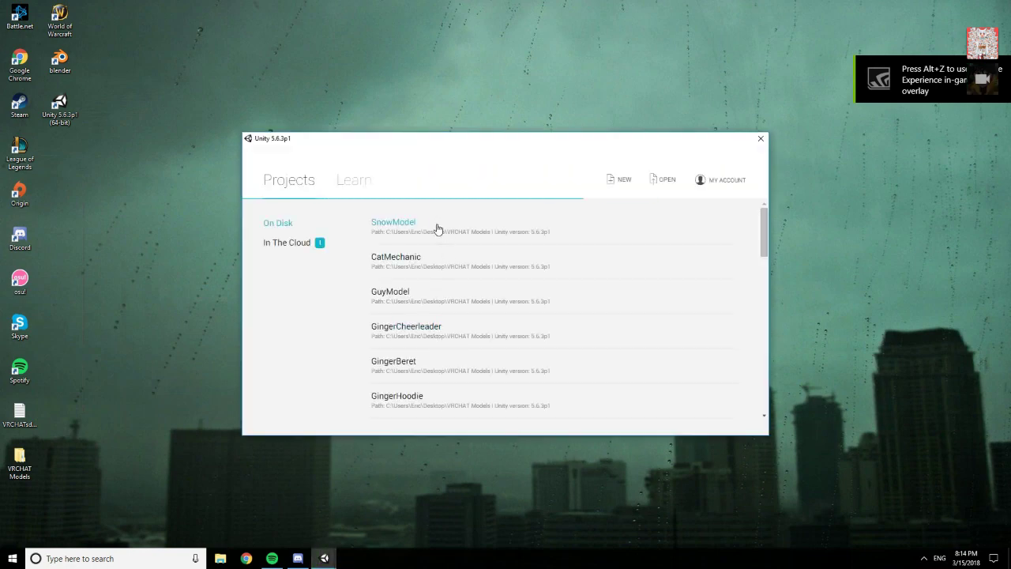
pyautogui.click(422, 268)
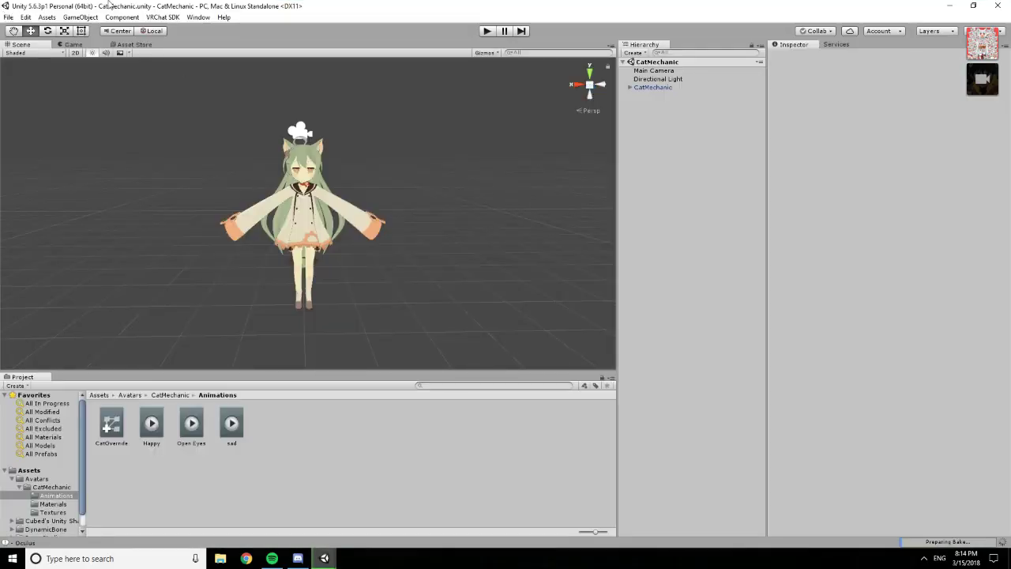
pyautogui.click(173, 17)
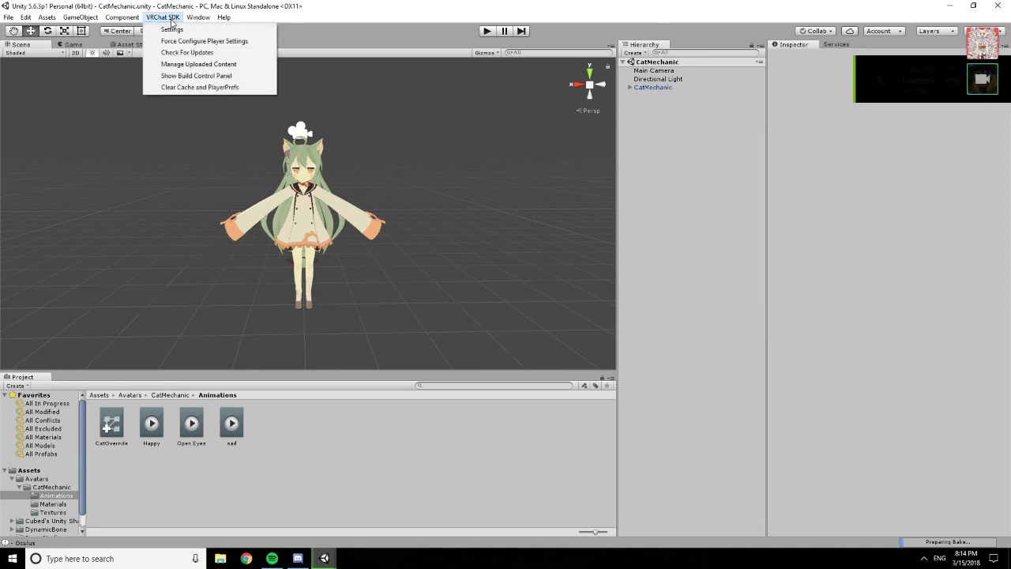
pyautogui.click(194, 75)
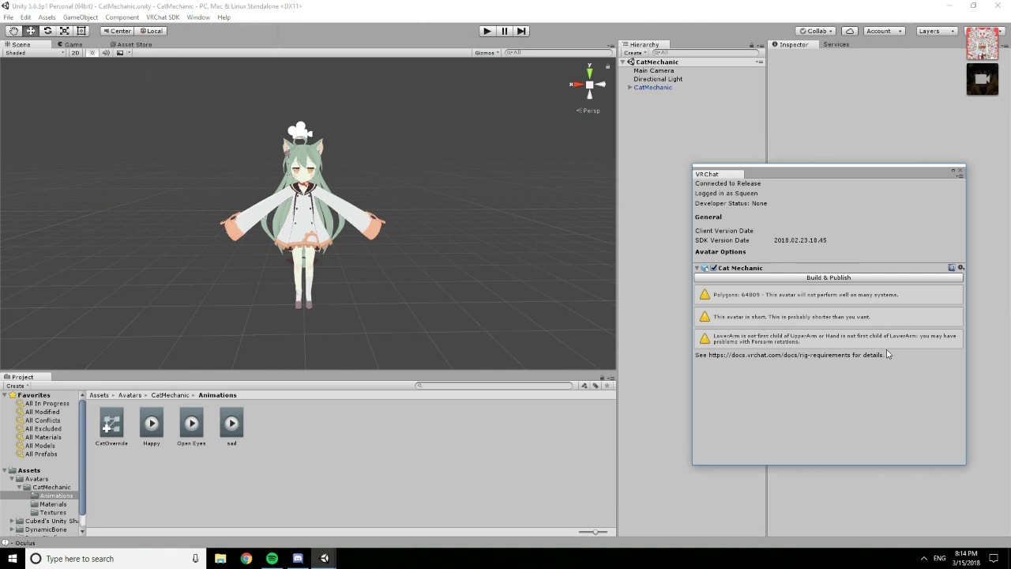
pyautogui.click(812, 274)
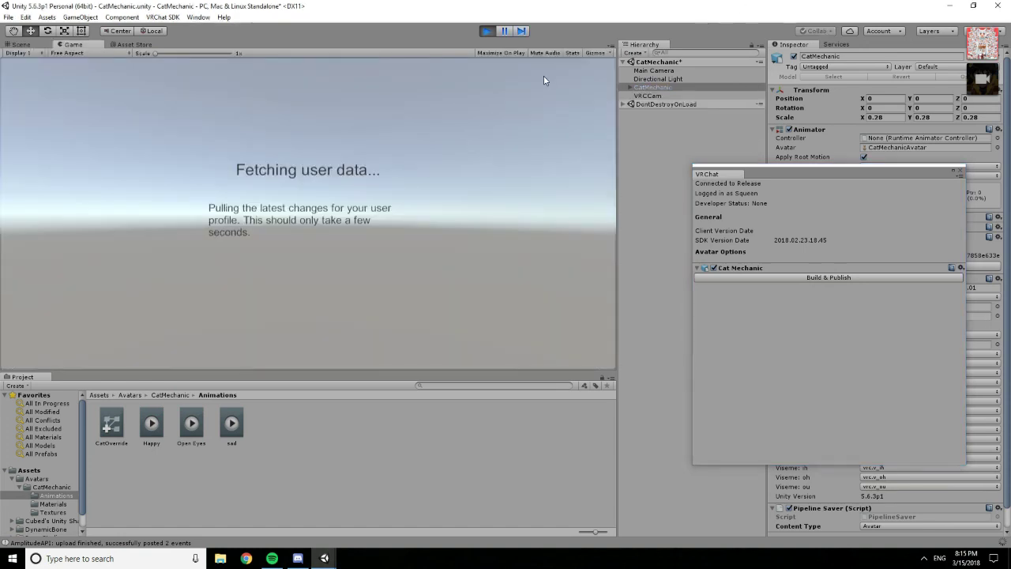
# Lower VRCCam to Y 0.253 and move it closer to the avatar so the preview image frames the face and shoulders
pyautogui.click(32, 45)
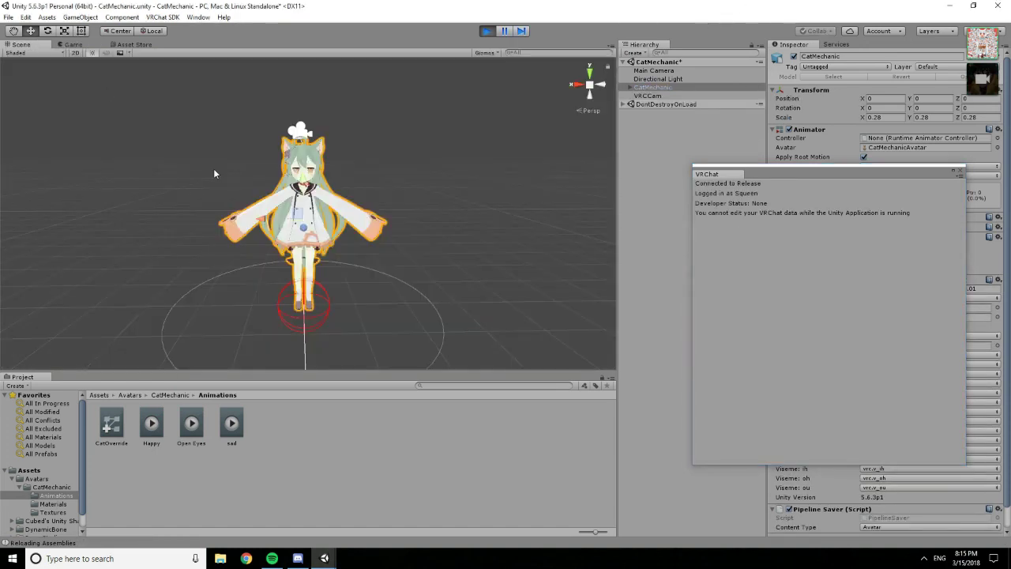
pyautogui.click(301, 136)
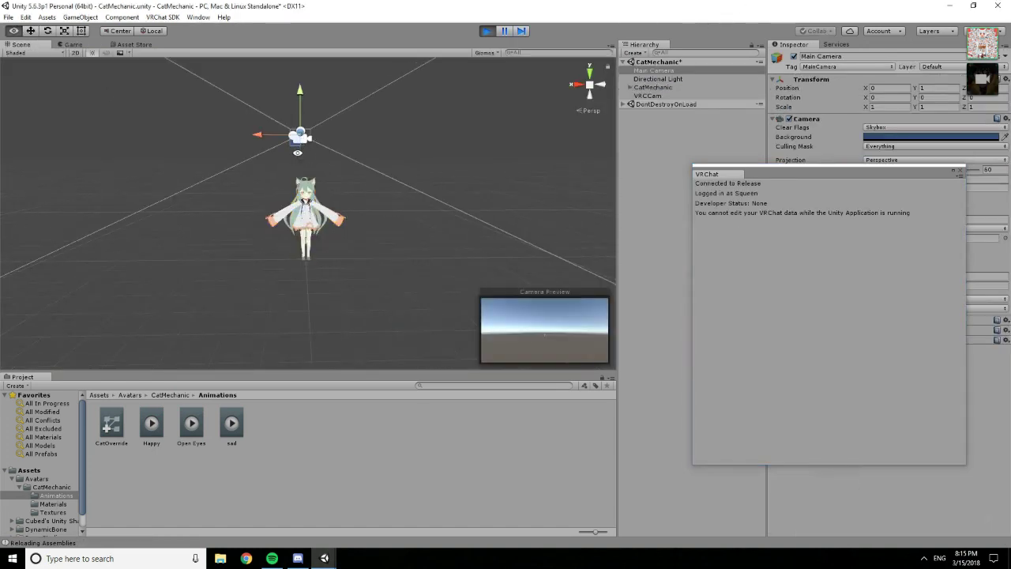
pyautogui.keyDown('alt'); pyautogui.moveTo(302, 136); pyautogui.dragTo(163, 127); pyautogui.keyUp('alt')
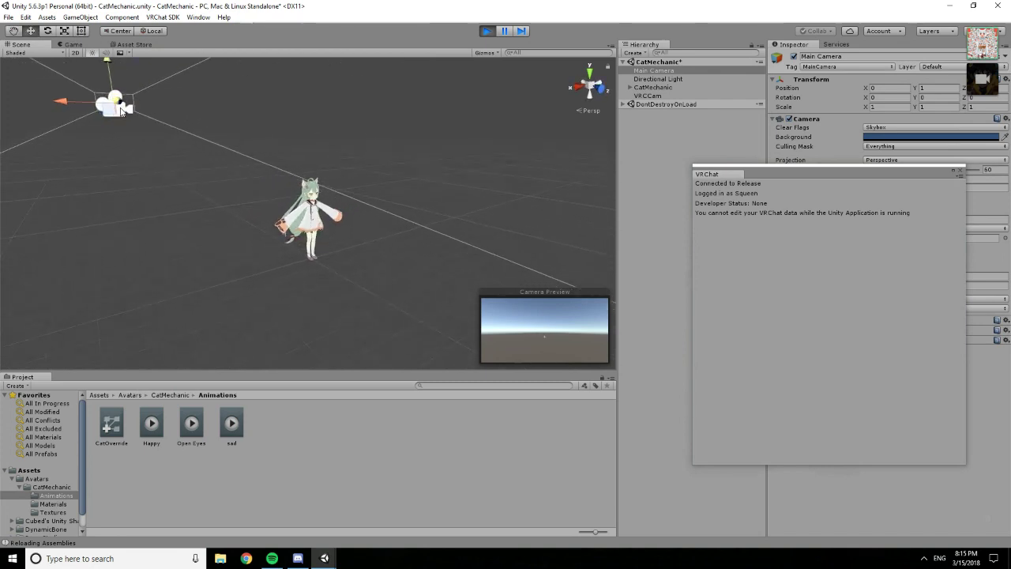
pyautogui.click(226, 141)
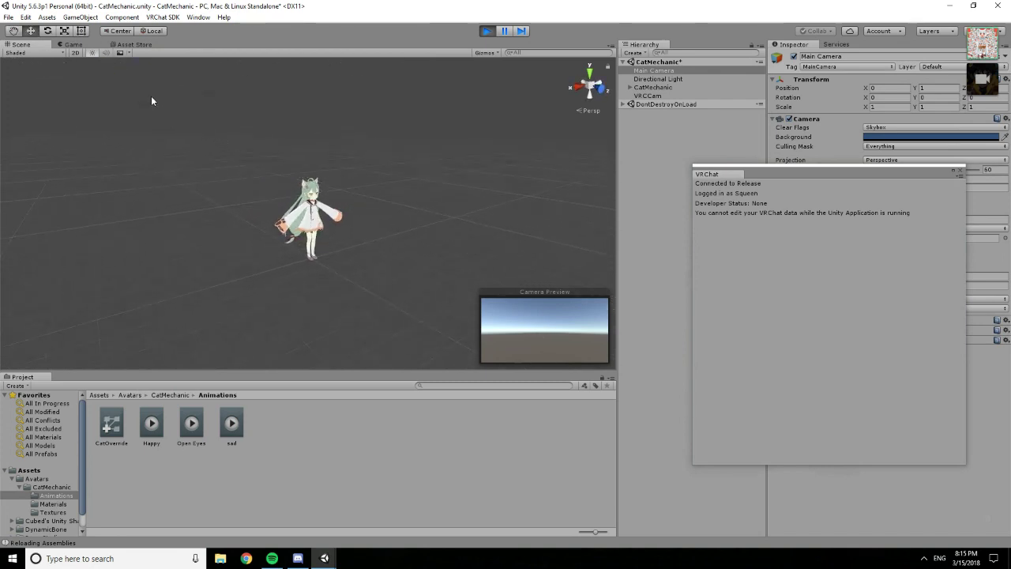
pyautogui.scroll(-5, 198, 123)
pyautogui.keyDown('alt'); pyautogui.moveTo(250, 134); pyautogui.dragTo(403, 163); pyautogui.keyUp('alt')
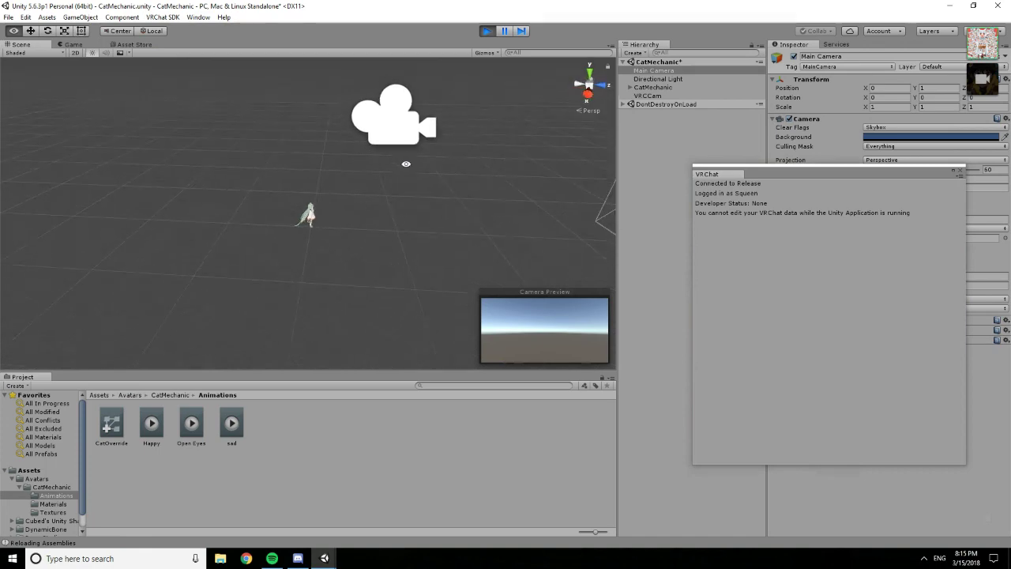
pyautogui.click(399, 128)
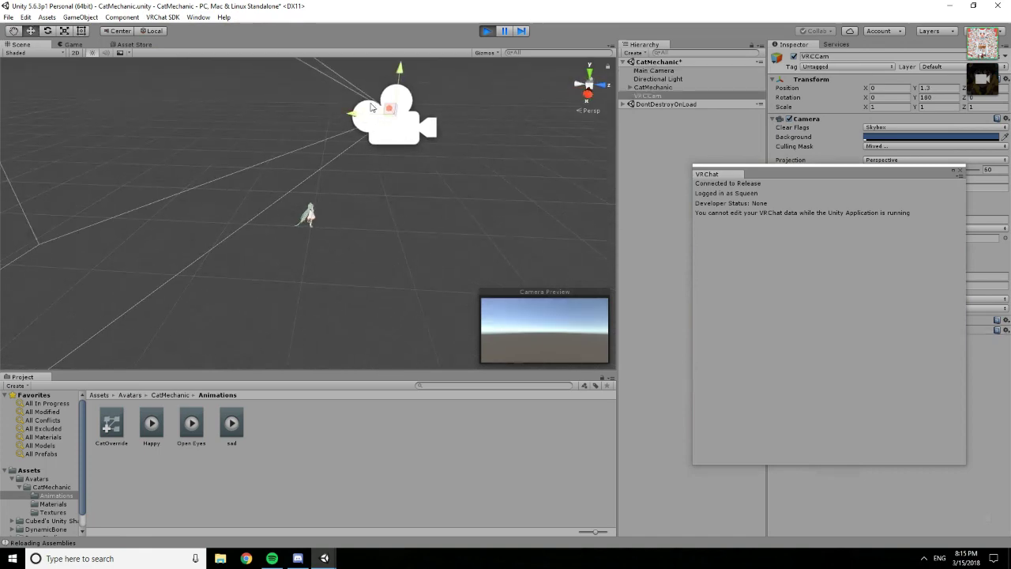
pyautogui.moveTo(401, 72); pyautogui.dragTo(391, 164)
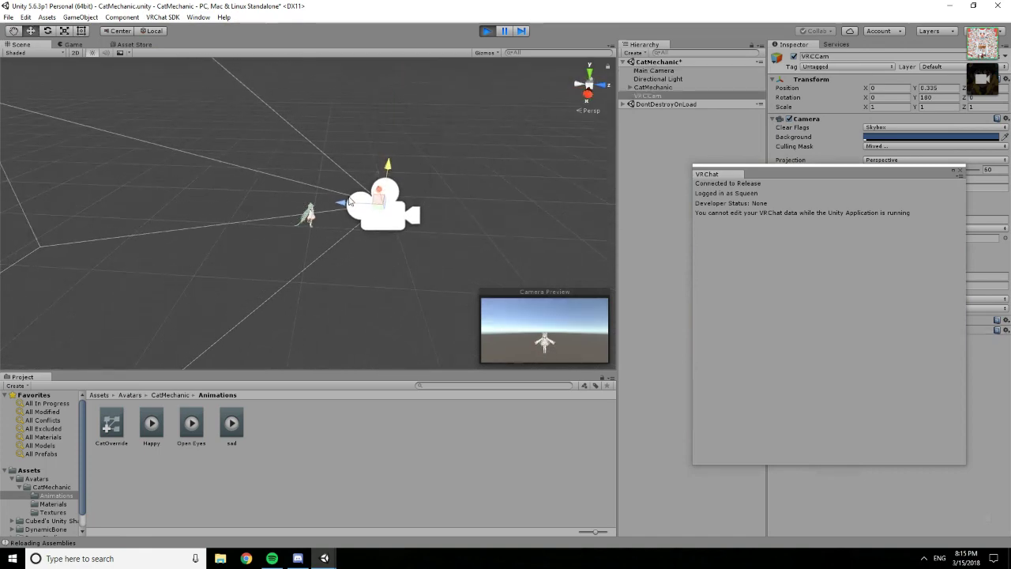
pyautogui.moveTo(344, 201); pyautogui.dragTo(280, 208)
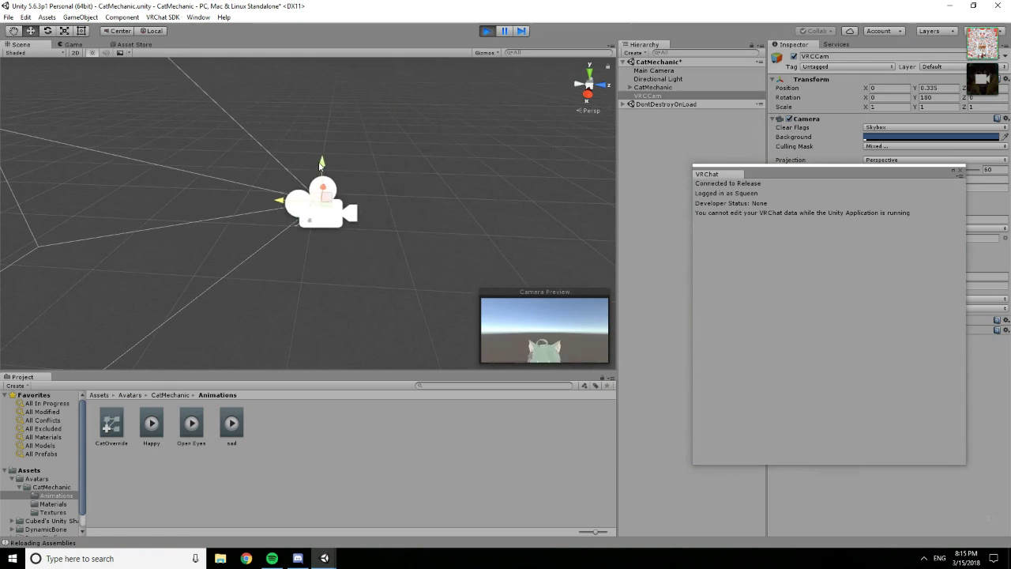
pyautogui.moveTo(322, 163); pyautogui.dragTo(322, 168)
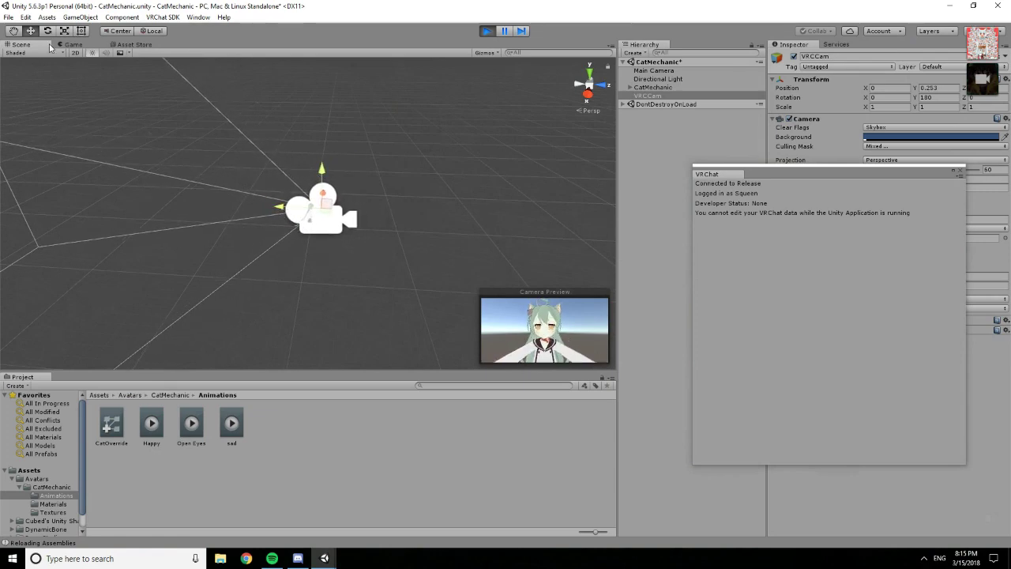
# Name the new avatar TinySqueen, confirm the content rights statement, and upload it
pyautogui.click(74, 45)
pyautogui.click(265, 175)
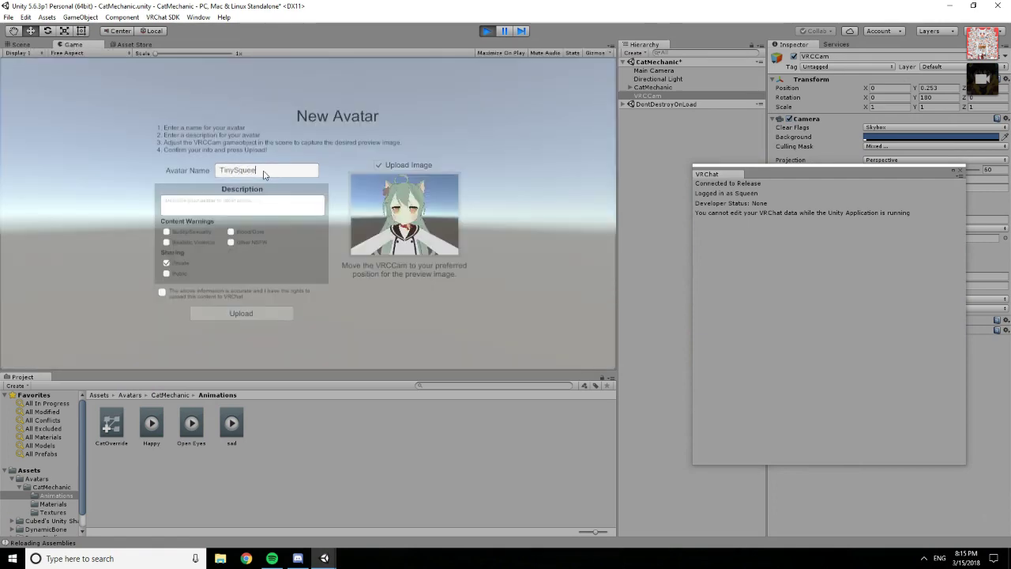
pyautogui.click(162, 291)
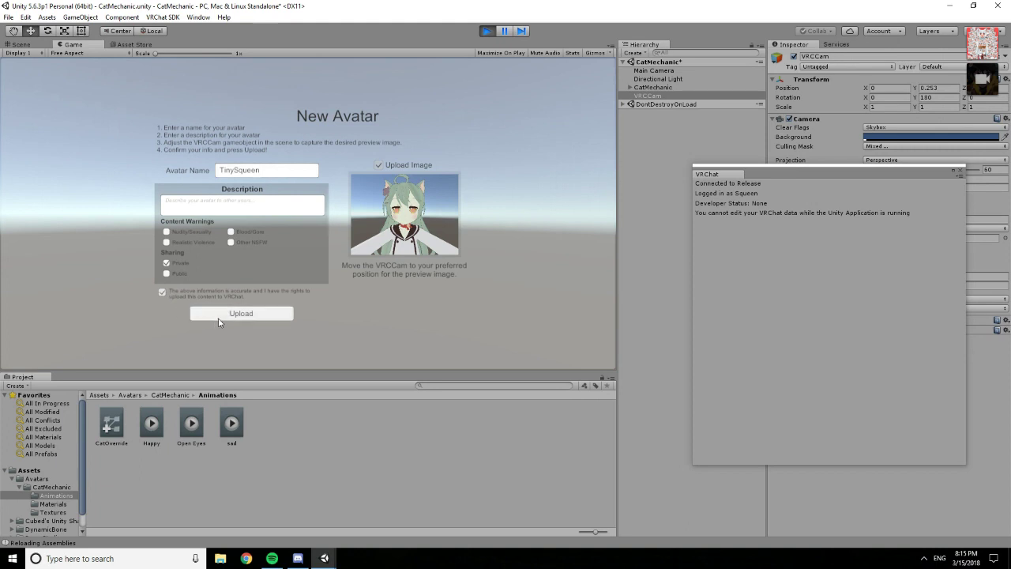
pyautogui.click(221, 315)
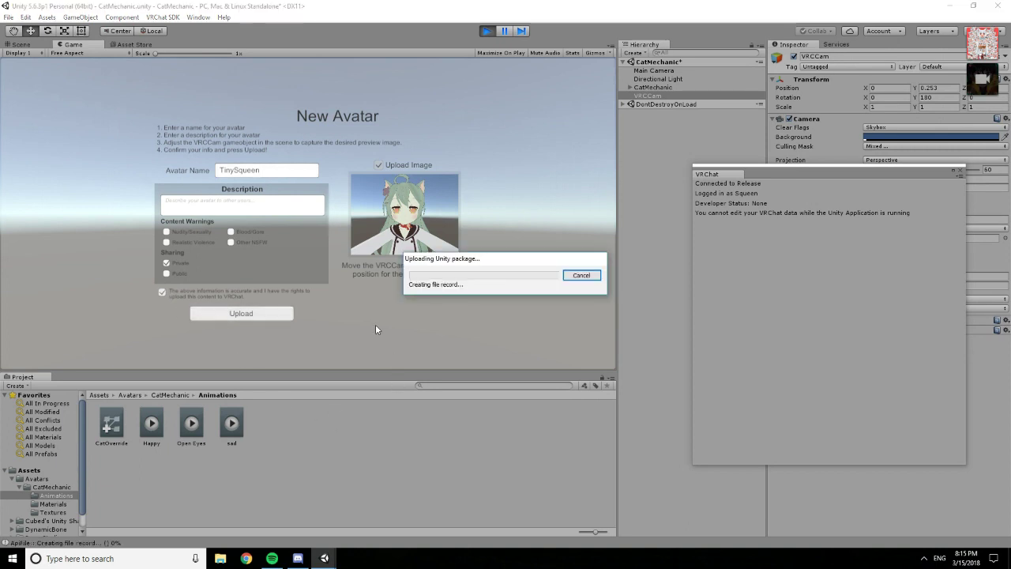
# Switch to the SnowModel project window, duplicate SnowHood in the scene, and deactivate the original
pyautogui.moveTo(324, 559)
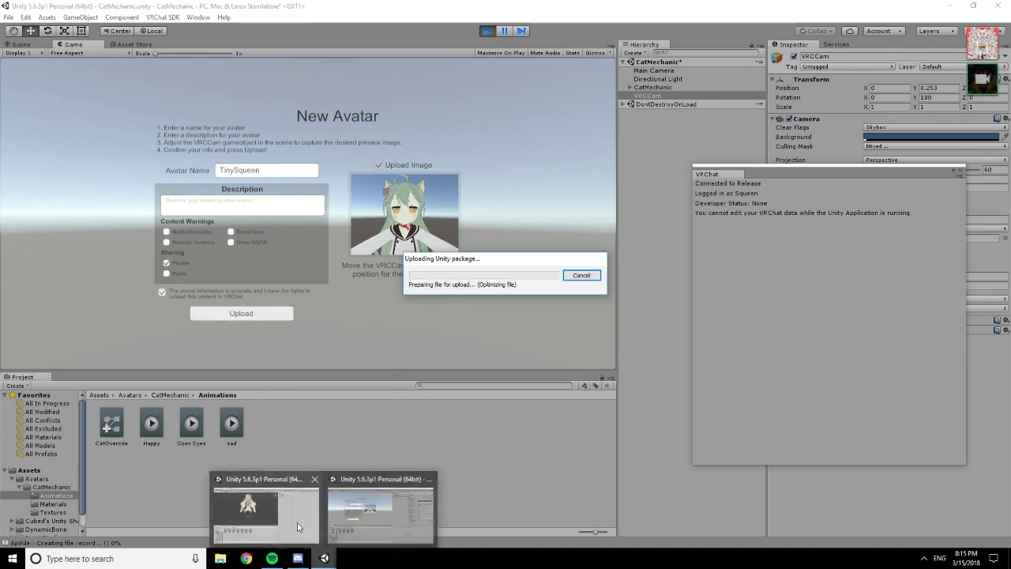
pyautogui.click(297, 522)
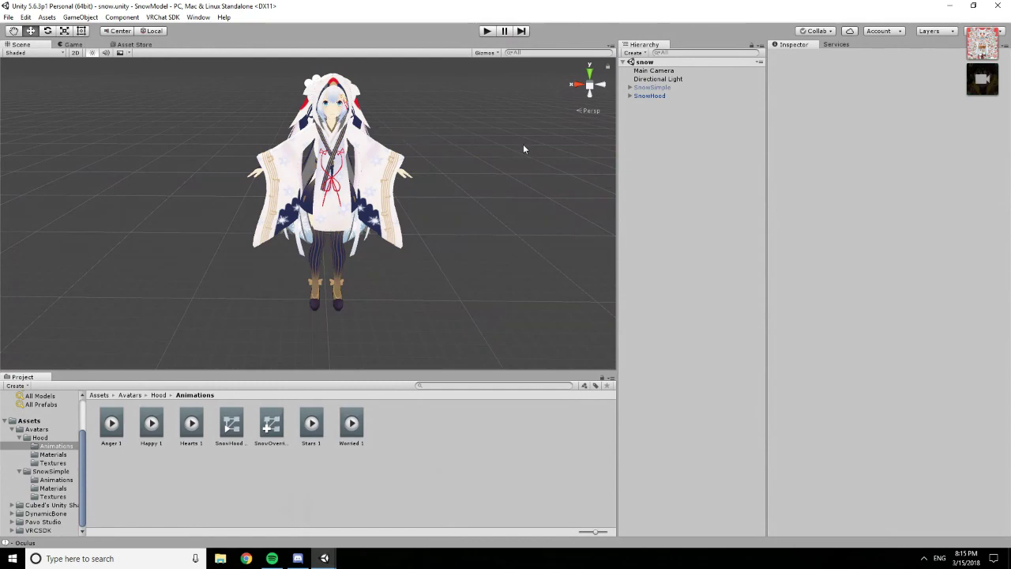
pyautogui.keyDown('alt'); pyautogui.moveTo(476, 183); pyautogui.dragTo(473, 209); pyautogui.keyUp('alt')
pyautogui.click(645, 96)
pyautogui.hotkey('ctrl', 'd')
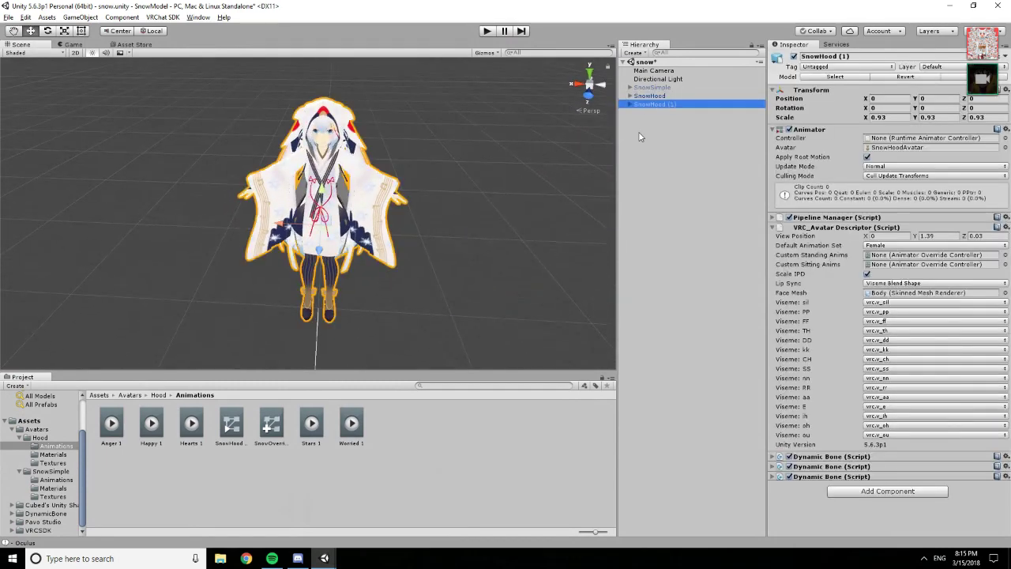
pyautogui.click(641, 135)
pyautogui.click(654, 95)
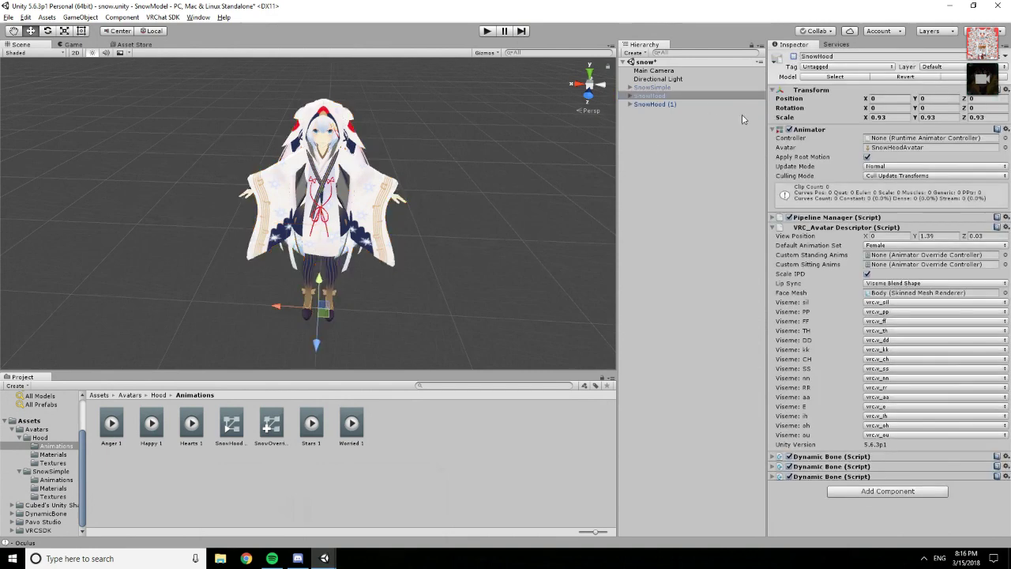
# Create an animation clip named test in the Hood avatar's Animations folder
pyautogui.click(352, 427)
pyautogui.click(392, 434)
pyautogui.rightClick(391, 434)
pyautogui.moveTo(443, 242)
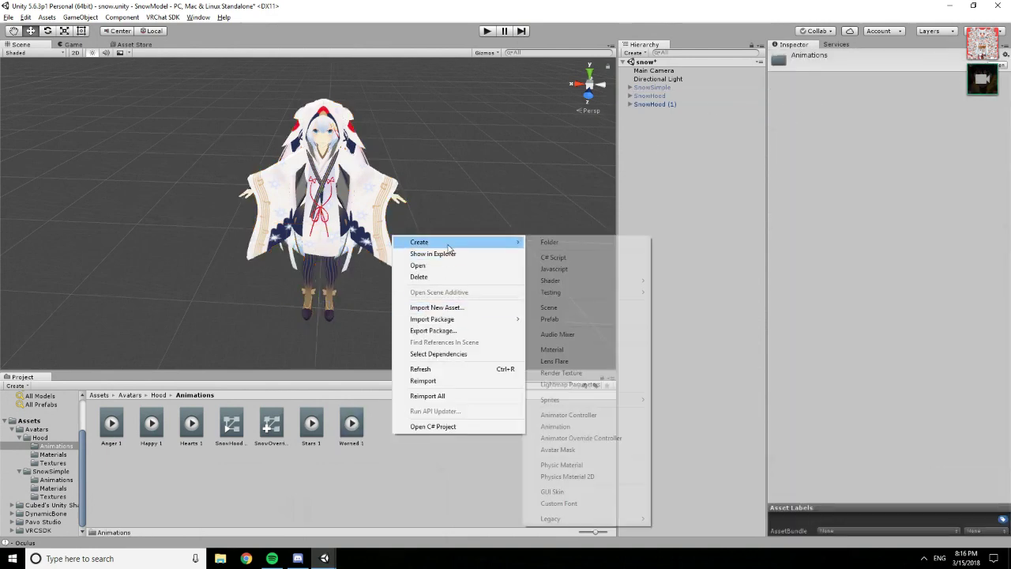
pyautogui.click(561, 427)
pyautogui.write('test')
pyautogui.press('Return')
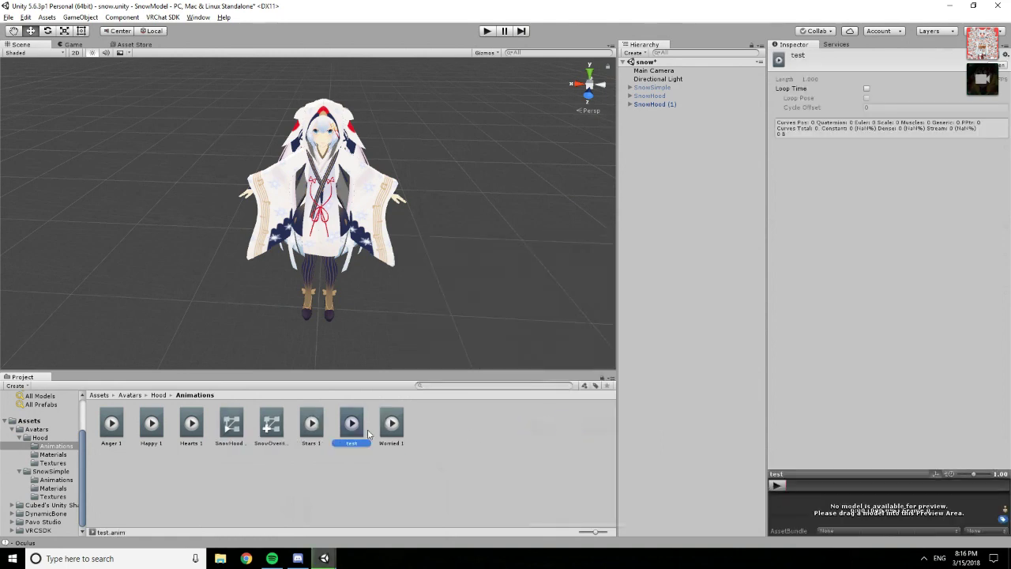
# Apply the test clip to the SnowHood duplicate and start recording it in the Animation window
pyautogui.moveTo(638, 216); pyautogui.dragTo(645, 104)
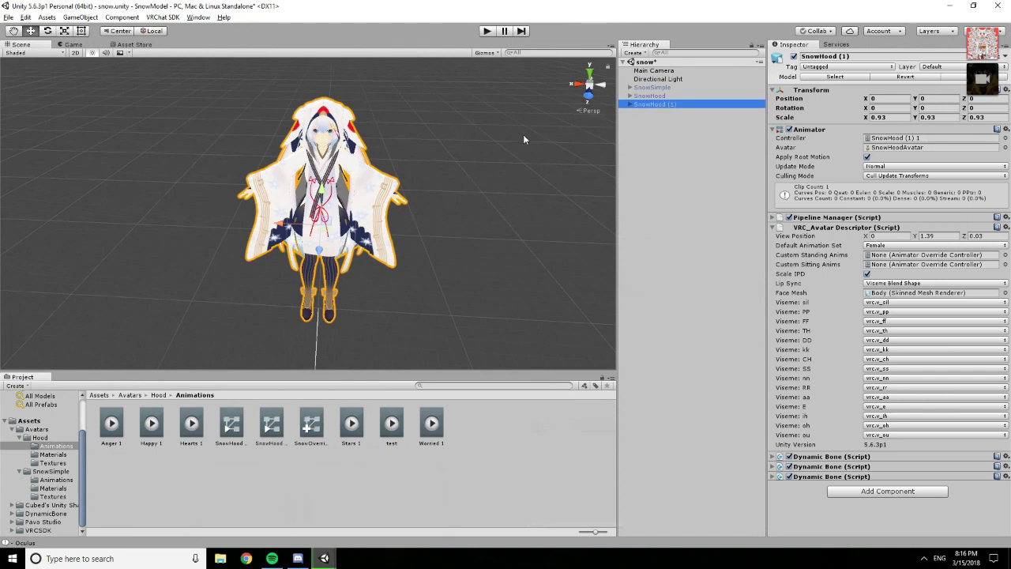
pyautogui.hotkey('ctrl', '6')
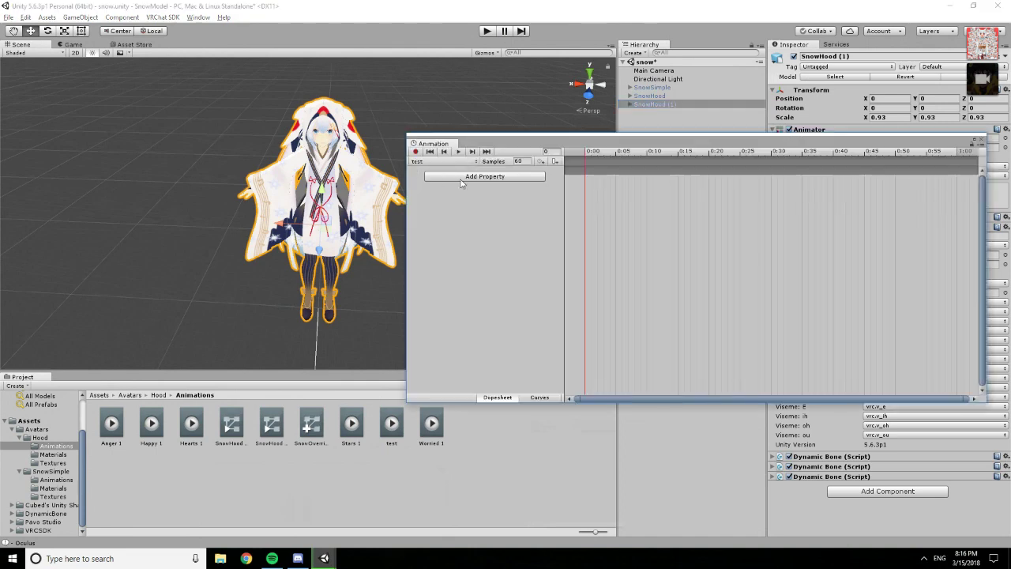
pyautogui.click(416, 151)
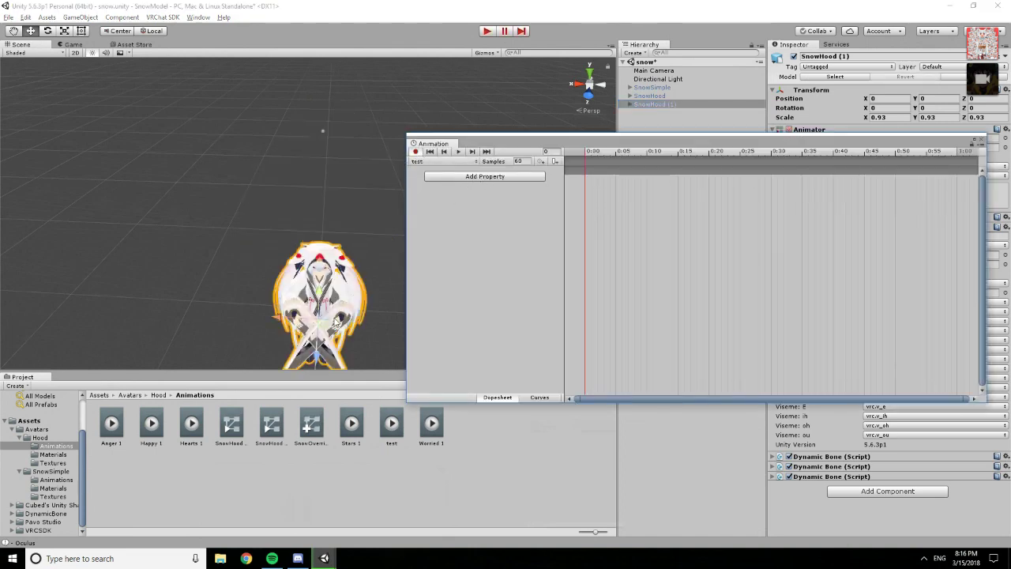
# Open the Muscle Animation Editor and set Left Thumb Stretched to -1 in the Fingers muscle group
pyautogui.keyDown('alt'); pyautogui.moveTo(336, 322); pyautogui.dragTo(348, 289); pyautogui.keyUp('alt')
pyautogui.scroll(6, 348, 290)
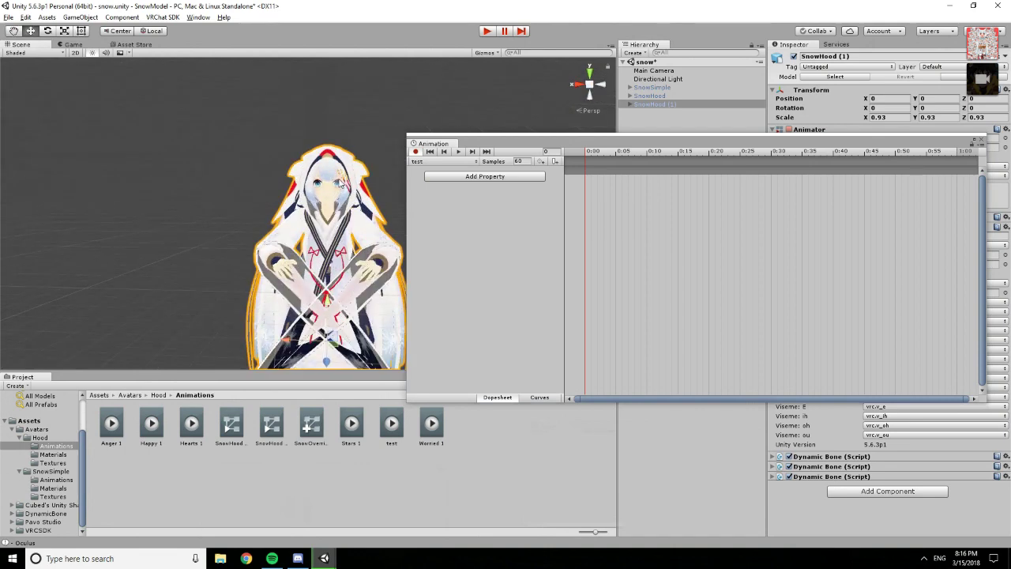
pyautogui.scroll(10, 340, 180)
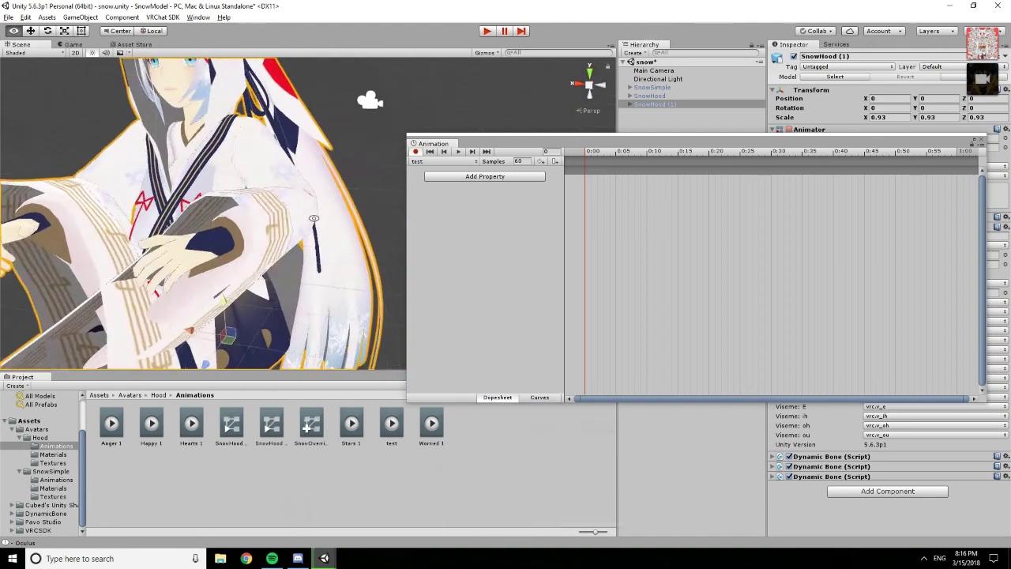
pyautogui.keyDown('alt'); pyautogui.moveTo(314, 218); pyautogui.dragTo(224, 166); pyautogui.keyUp('alt')
pyautogui.click(171, 19)
pyautogui.moveTo(197, 19)
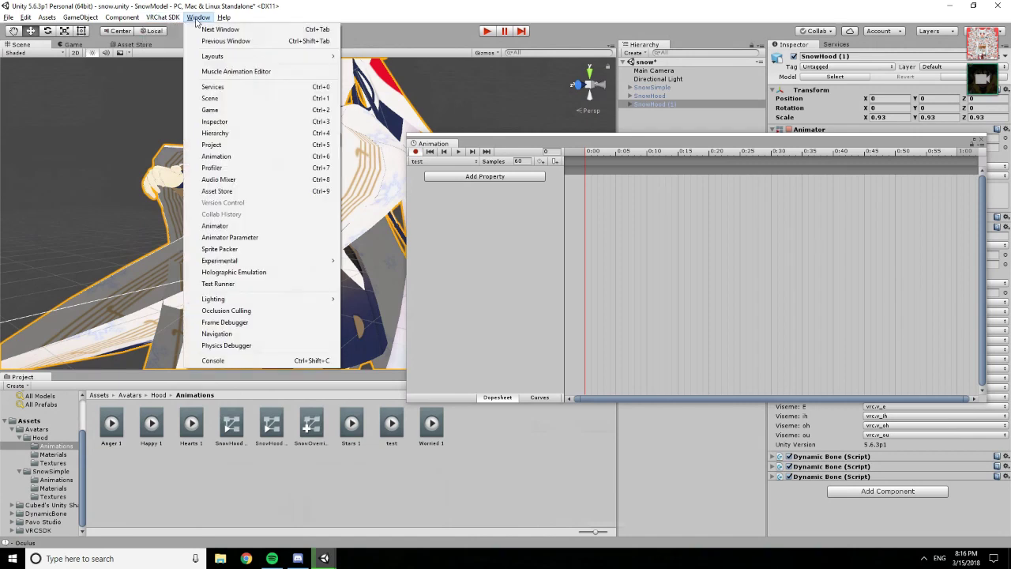
pyautogui.click(216, 72)
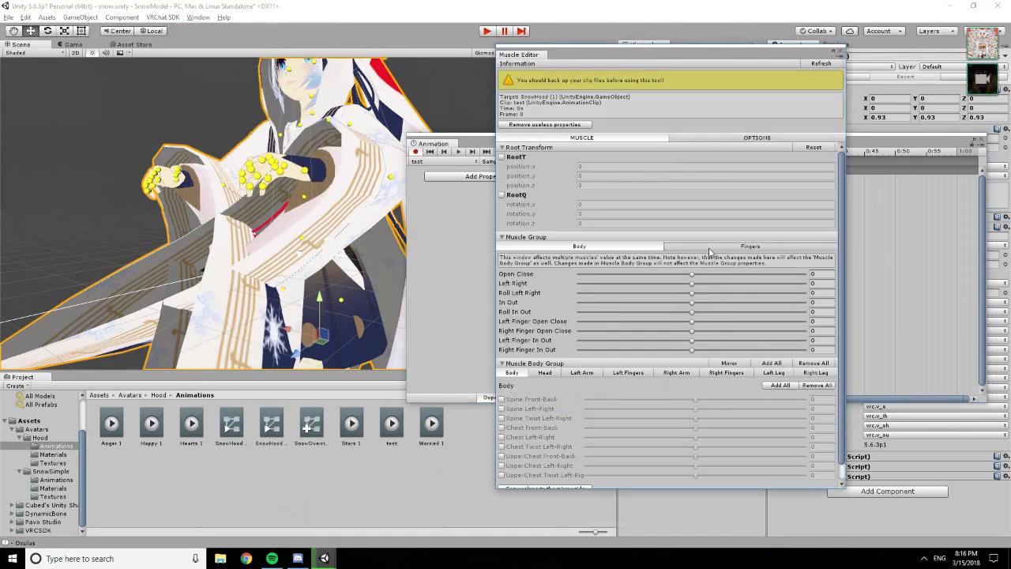
pyautogui.click(708, 246)
pyautogui.keyDown('alt'); pyautogui.moveTo(313, 203); pyautogui.dragTo(278, 226); pyautogui.keyUp('alt')
pyautogui.click(818, 274)
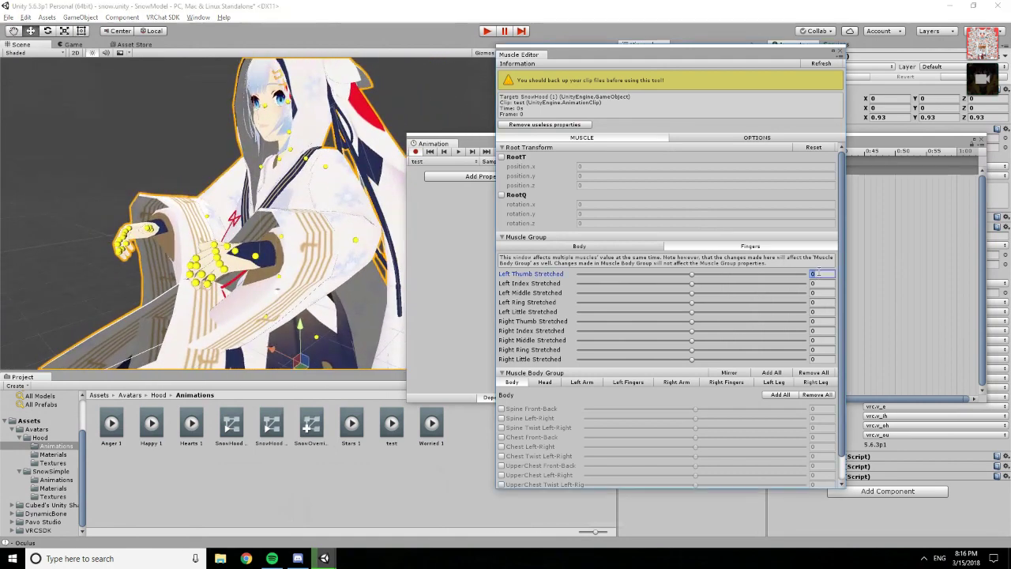
pyautogui.write('-1')
# Examine the SnowHood duplicate's hands from several angles to check the thumb pose
pyautogui.keyDown('alt'); pyautogui.moveTo(248, 219); pyautogui.dragTo(225, 211); pyautogui.keyUp('alt')
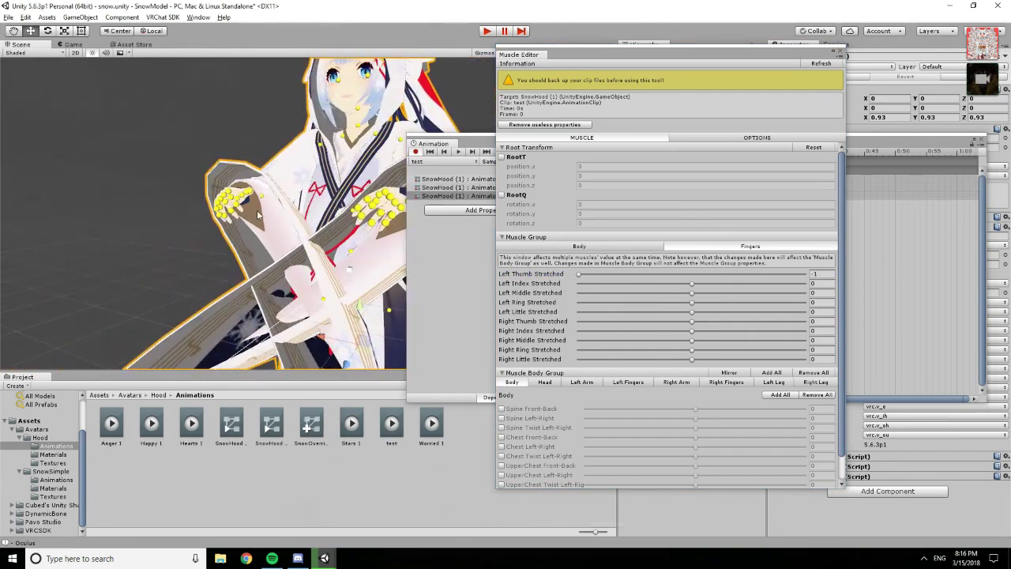
pyautogui.keyDown('alt'); pyautogui.moveTo(292, 204); pyautogui.dragTo(379, 222, button='right'); pyautogui.keyUp('alt')
pyautogui.moveTo(312, 219); pyautogui.dragTo(353, 220, button='right')
pyautogui.scroll(-8, 335, 209)
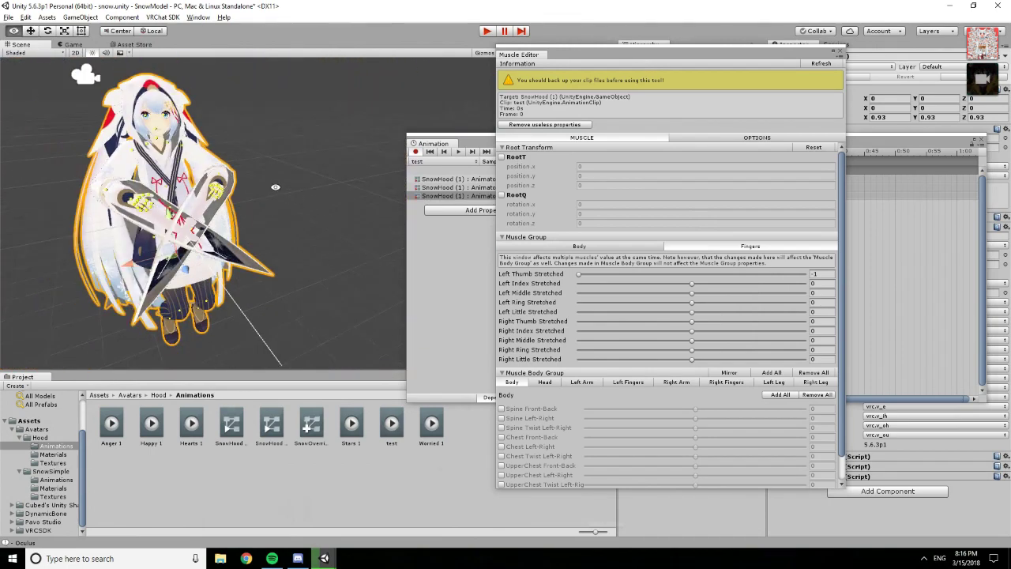
pyautogui.keyDown('alt'); pyautogui.moveTo(276, 185); pyautogui.dragTo(327, 203); pyautogui.keyUp('alt')
pyautogui.scroll(8, 326, 202)
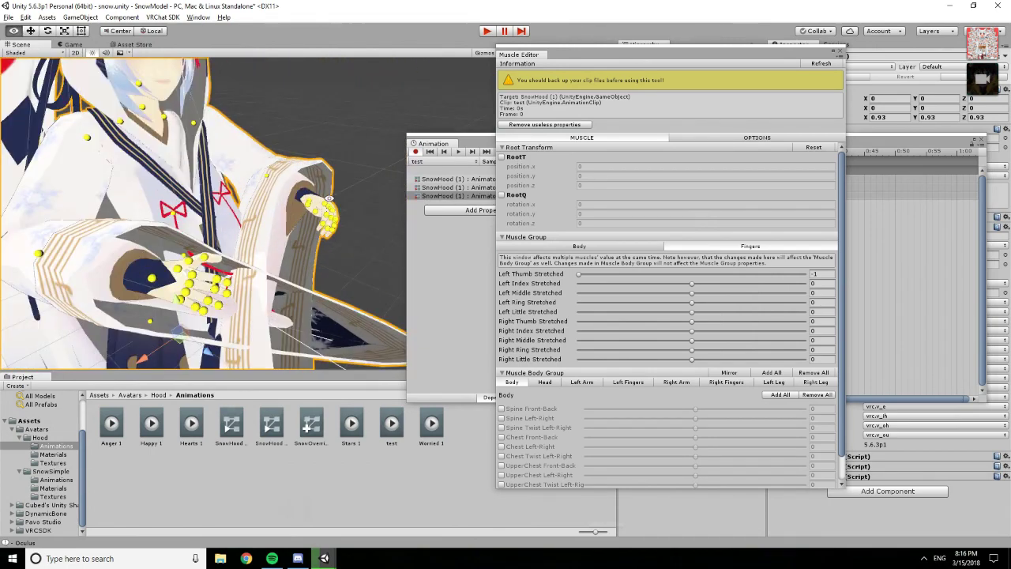
pyautogui.moveTo(324, 559)
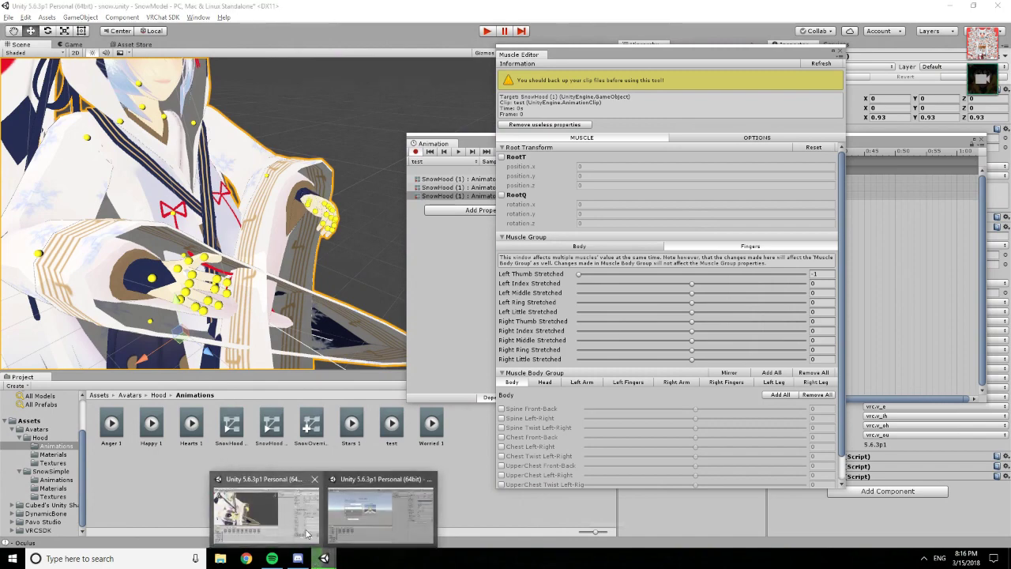
# Set Left Index Stretched to 0.78 and Left Middle Stretched to -1 in the Fingers muscle group
pyautogui.click(362, 527)
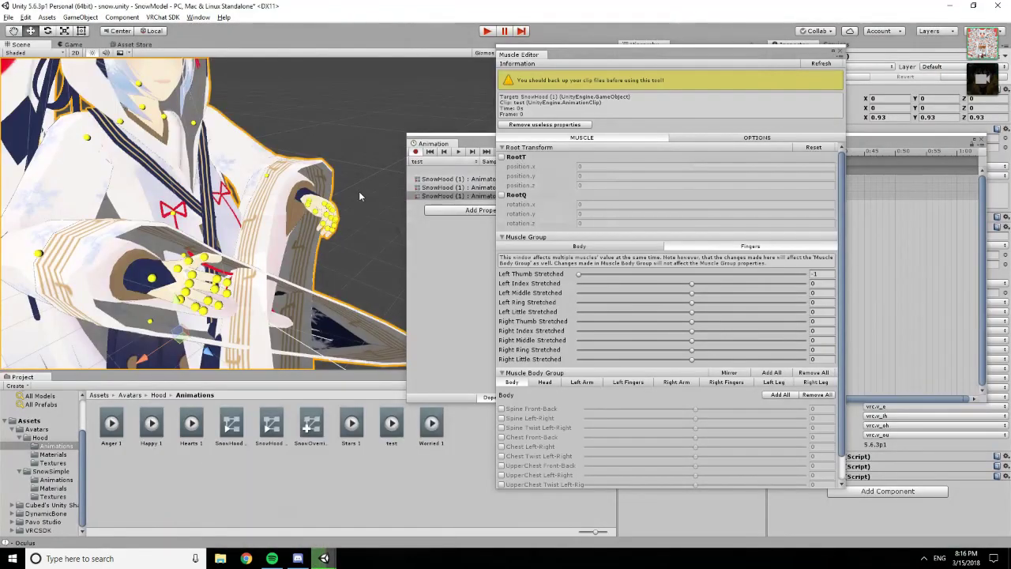
pyautogui.click(358, 191)
pyautogui.moveTo(358, 191)
pyautogui.keyDown('alt'); pyautogui.mouseDown()
pyautogui.moveTo(331, 194)
pyautogui.moveTo(368, 203)
pyautogui.mouseUp(); pyautogui.keyUp('alt')
pyautogui.click(821, 282)
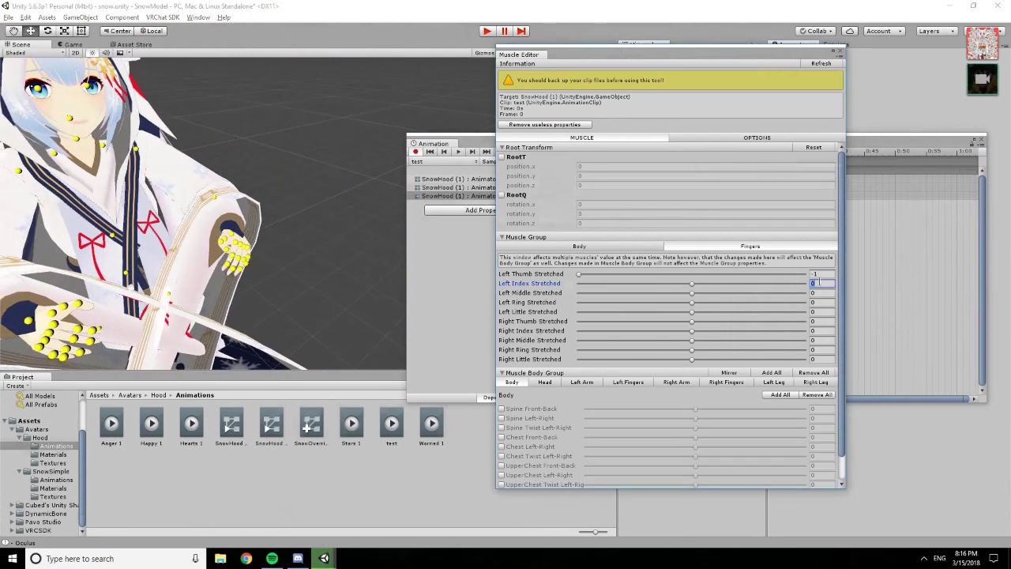
pyautogui.write('.78')
pyautogui.press('Tab')
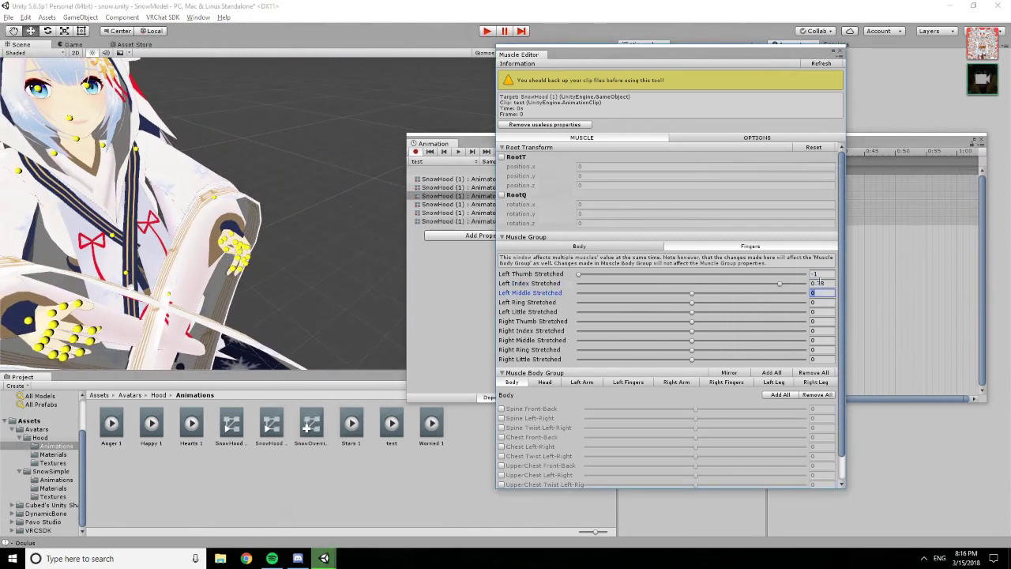
pyautogui.write('-1')
pyautogui.press('Tab')
# Set Left Ring Stretched and Left Little Stretched to -1, then check the left hand's pointing pose
pyautogui.write('-1')
pyautogui.press('Tab')
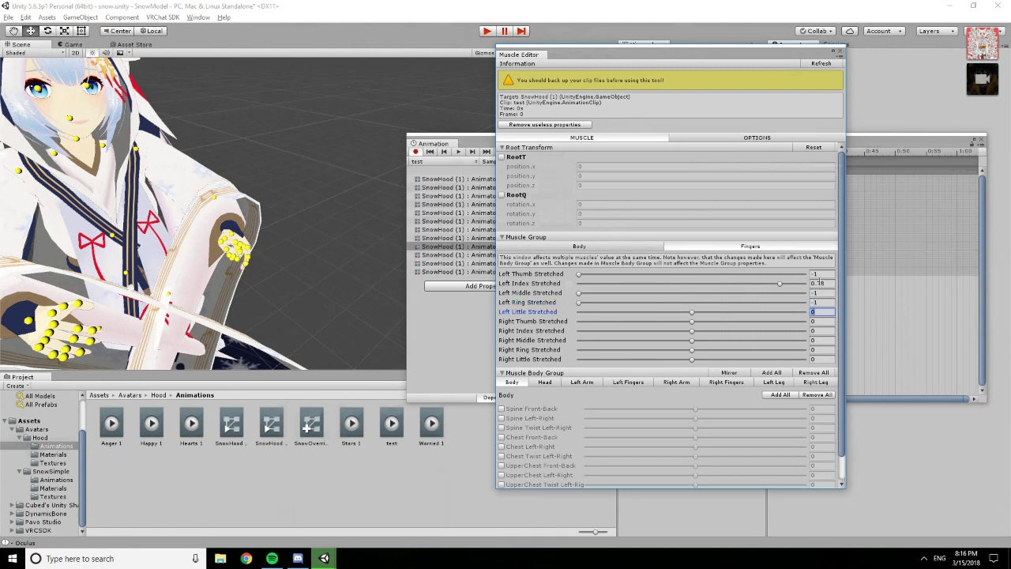
pyautogui.write('-1')
pyautogui.keyDown('alt'); pyautogui.moveTo(298, 199); pyautogui.dragTo(68, 165); pyautogui.keyUp('alt')
pyautogui.scroll(-3, 69, 164)
pyautogui.scroll(-1, 154, 179)
pyautogui.keyDown('alt'); pyautogui.moveTo(210, 199); pyautogui.dragTo(128, 218); pyautogui.keyUp('alt')
pyautogui.scroll(3, 276, 256)
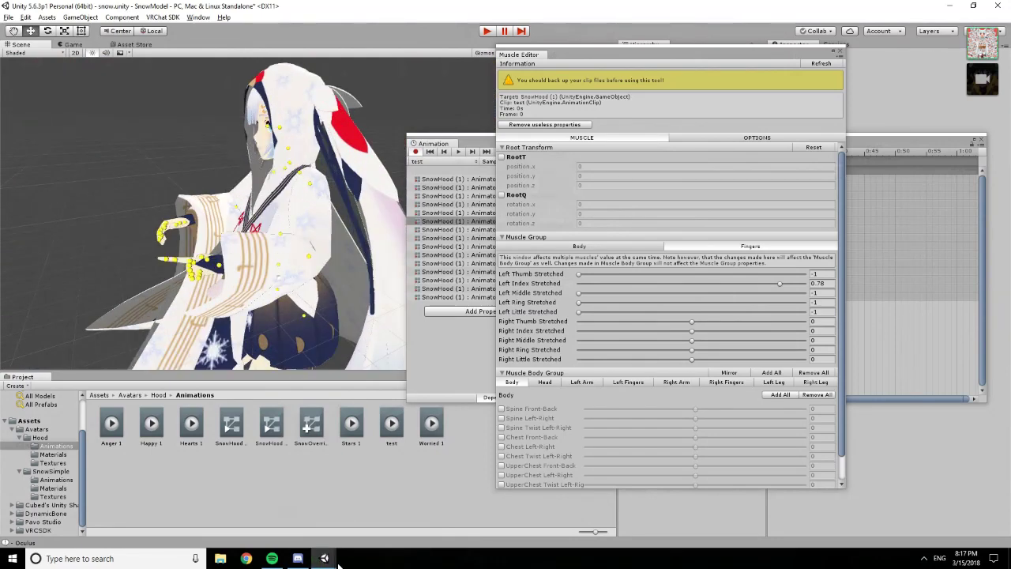
# Switch to the CatMechanic project, acknowledge the finished avatar upload and close the VRChat SDK window
pyautogui.moveTo(332, 560)
pyautogui.click(264, 514)
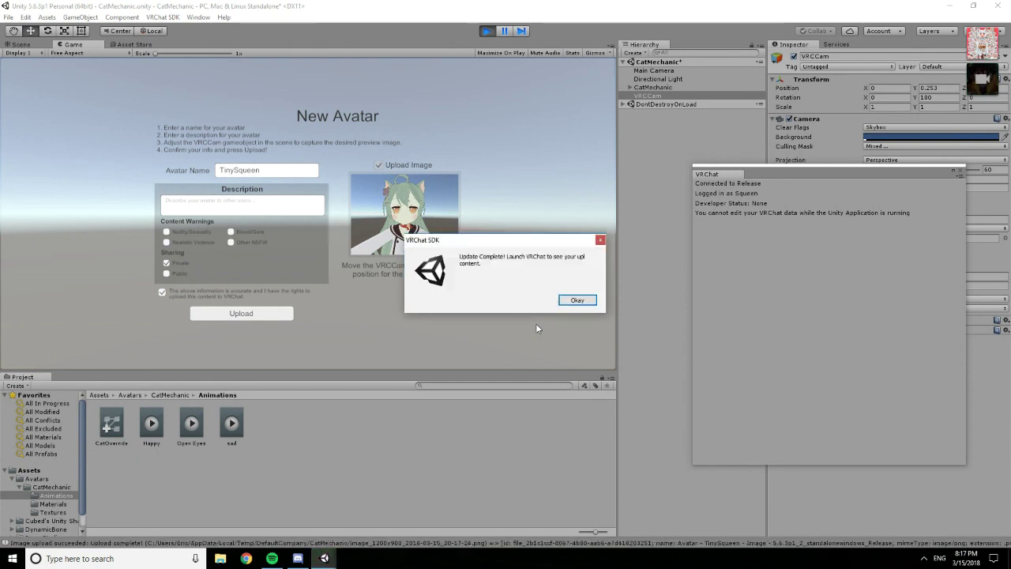
pyautogui.click(578, 299)
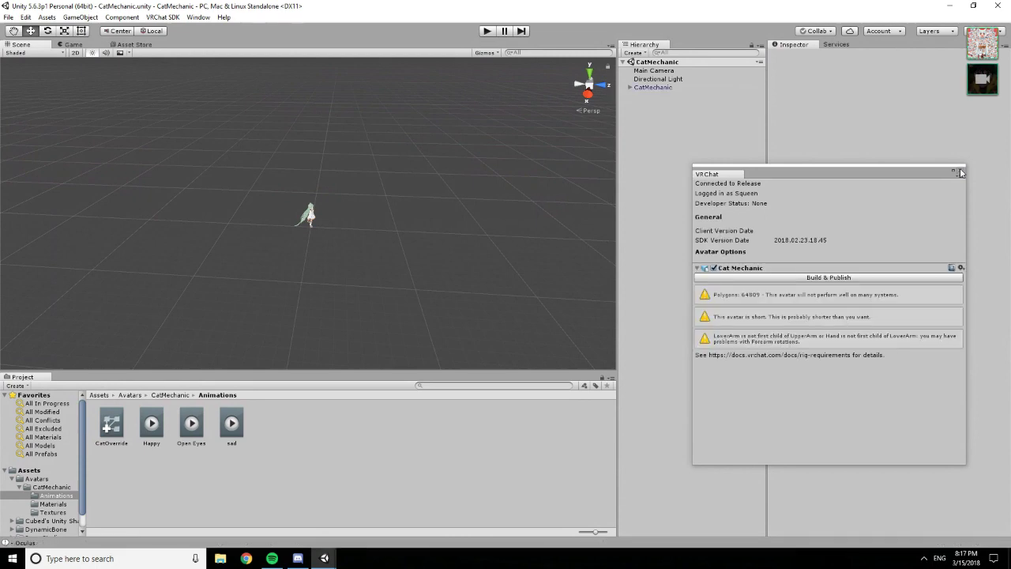
pyautogui.click(960, 172)
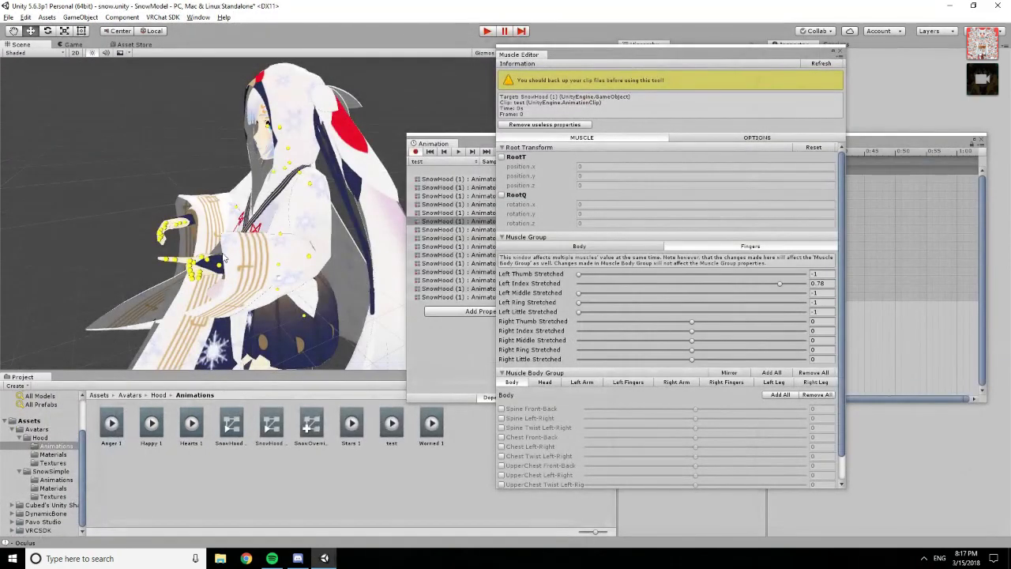
# Set Right Thumb Stretched to -1 for the SnowHood duplicate in the snow project
pyautogui.keyDown('alt'); pyautogui.moveTo(237, 253); pyautogui.dragTo(282, 290); pyautogui.keyUp('alt')
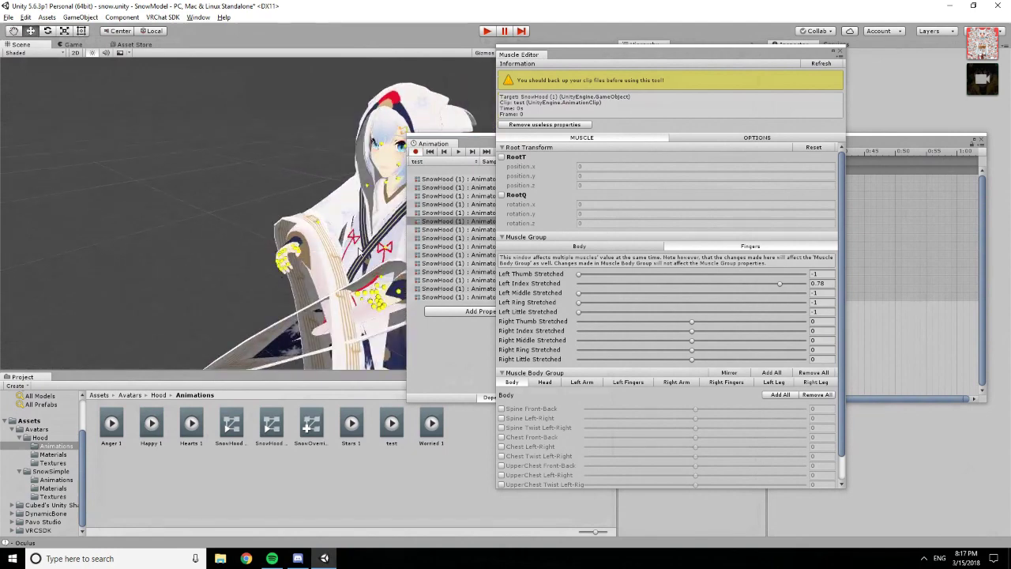
pyautogui.keyDown('alt'); pyautogui.moveTo(360, 251); pyautogui.dragTo(193, 289); pyautogui.keyUp('alt')
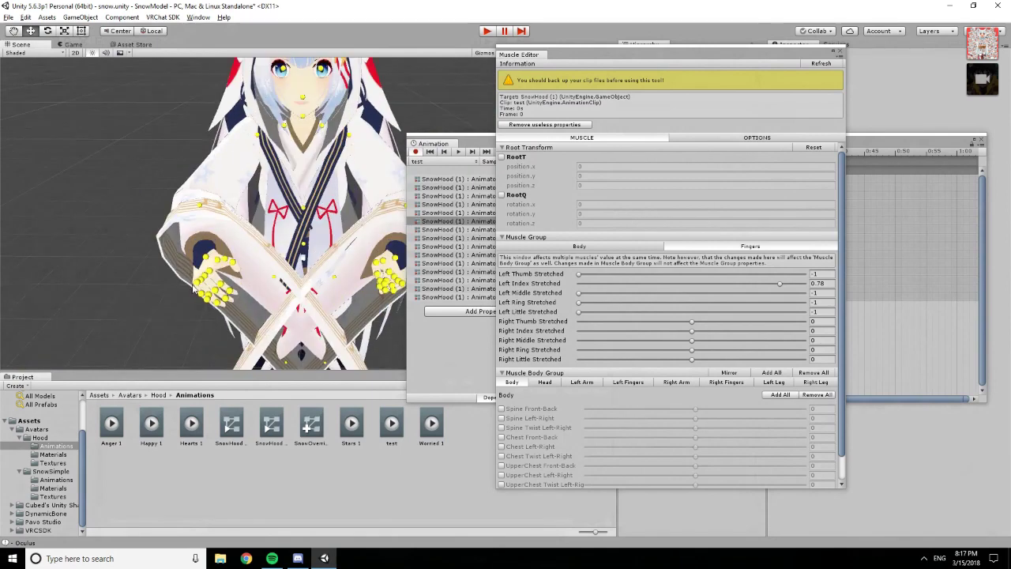
pyautogui.keyDown('alt'); pyautogui.moveTo(276, 293); pyautogui.dragTo(286, 285); pyautogui.keyUp('alt')
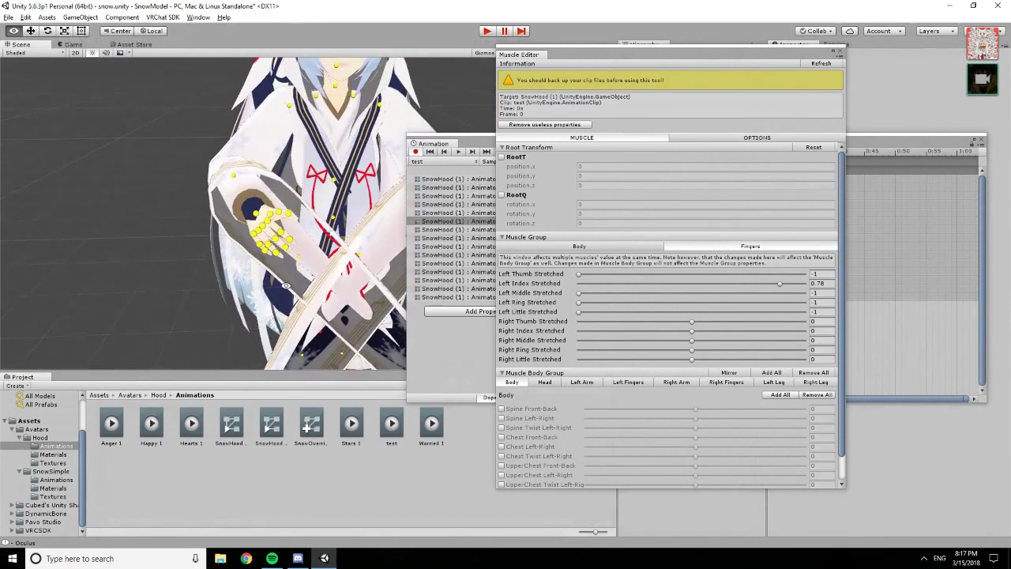
pyautogui.click(824, 321)
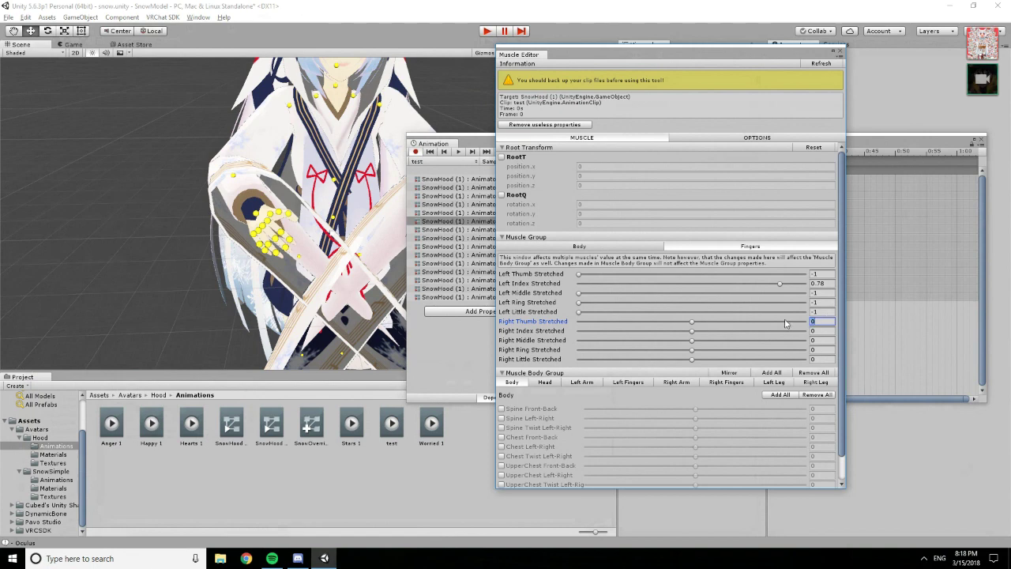
pyautogui.write('-1')
pyautogui.keyDown('alt'); pyautogui.moveTo(239, 233); pyautogui.dragTo(239, 233); pyautogui.keyUp('alt')
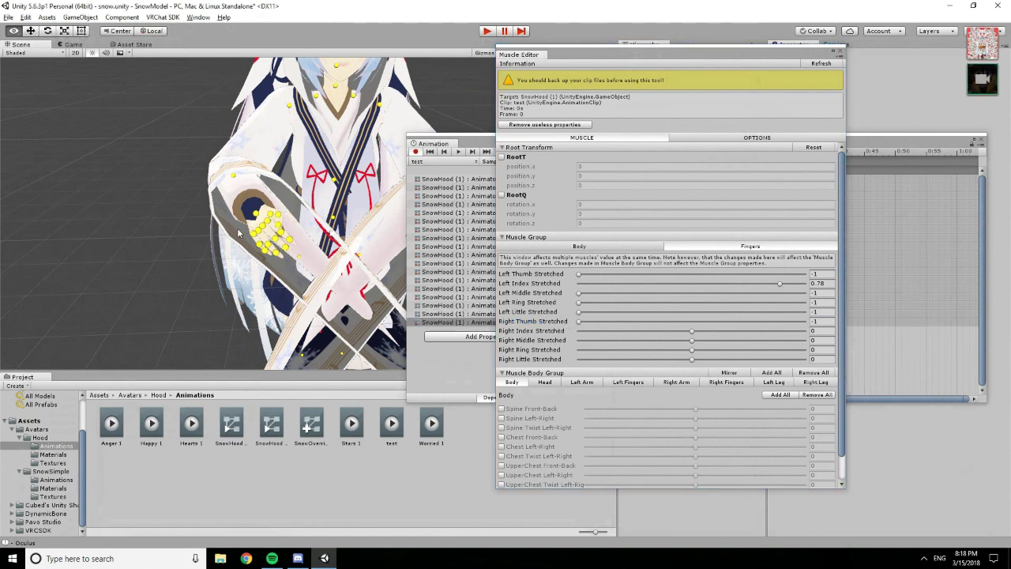
pyautogui.moveTo(305, 204)
pyautogui.keyDown('alt'); pyautogui.mouseDown()
pyautogui.moveTo(316, 207)
pyautogui.moveTo(292, 205)
pyautogui.mouseUp(); pyautogui.keyUp('alt')
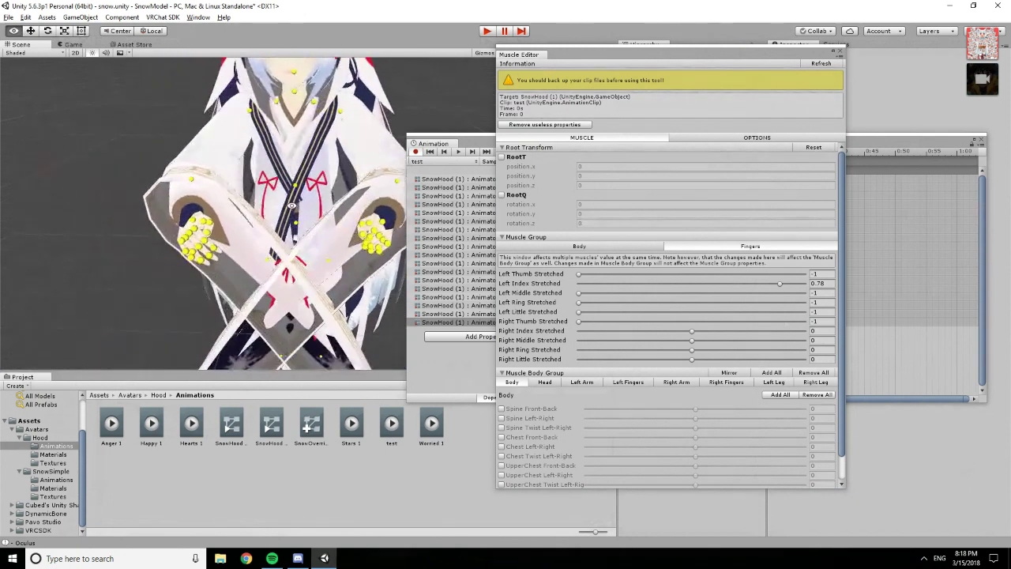
# Set Right Index Stretched to 0.78 and check the raised index finger on the avatar
pyautogui.click(818, 330)
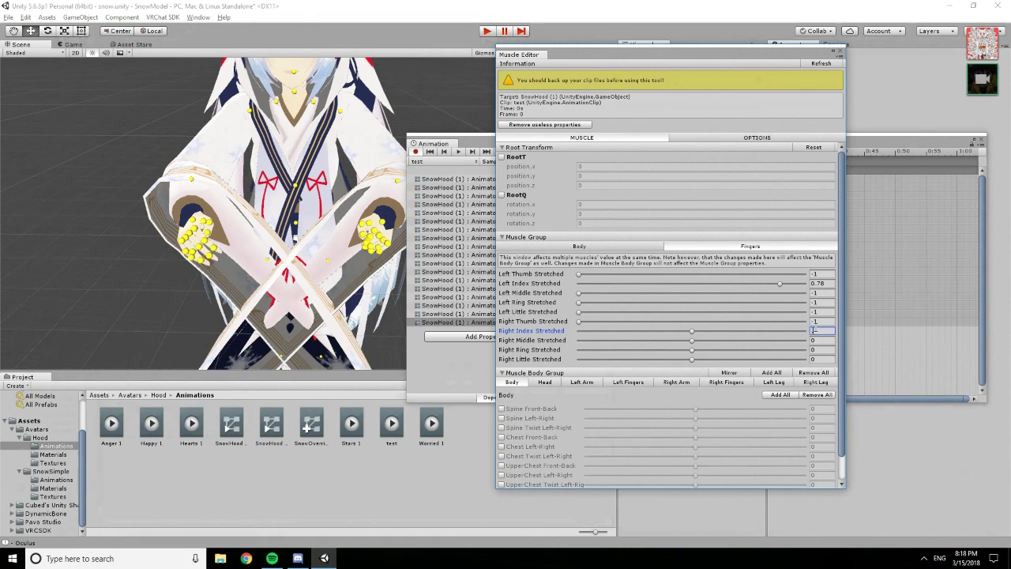
pyautogui.write('.78')
pyautogui.moveTo(222, 276)
pyautogui.keyDown('alt'); pyautogui.mouseDown()
pyautogui.moveTo(263, 257)
pyautogui.moveTo(242, 243)
pyautogui.moveTo(226, 259)
pyautogui.mouseUp(); pyautogui.keyUp('alt')
pyautogui.keyDown('alt'); pyautogui.moveTo(275, 220); pyautogui.dragTo(355, 157); pyautogui.keyUp('alt')
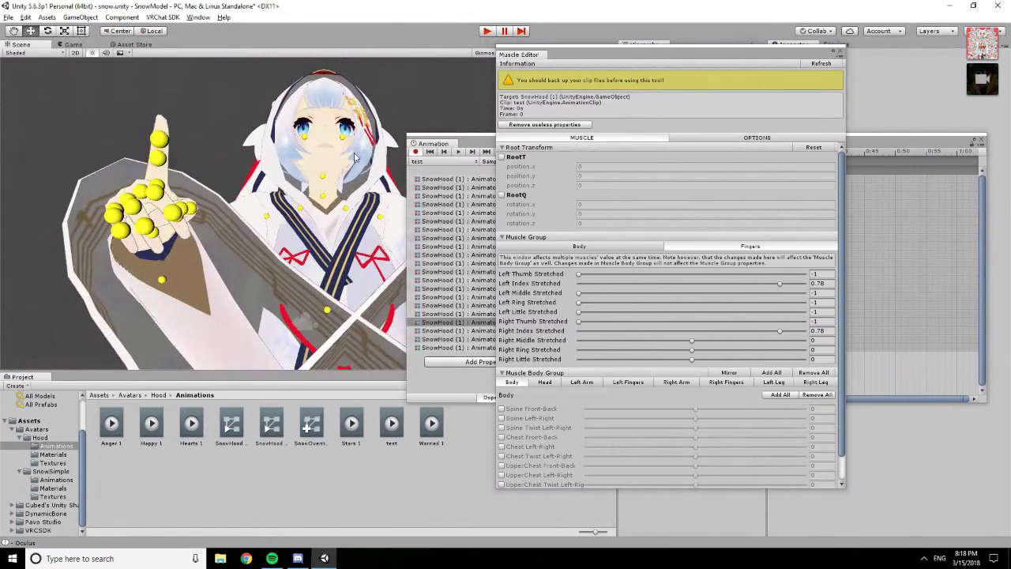
# Make a peace sign with the right hand by setting Right Middle Stretched to 0.78 and Right Ring and Little Stretched to -1
pyautogui.click(819, 340)
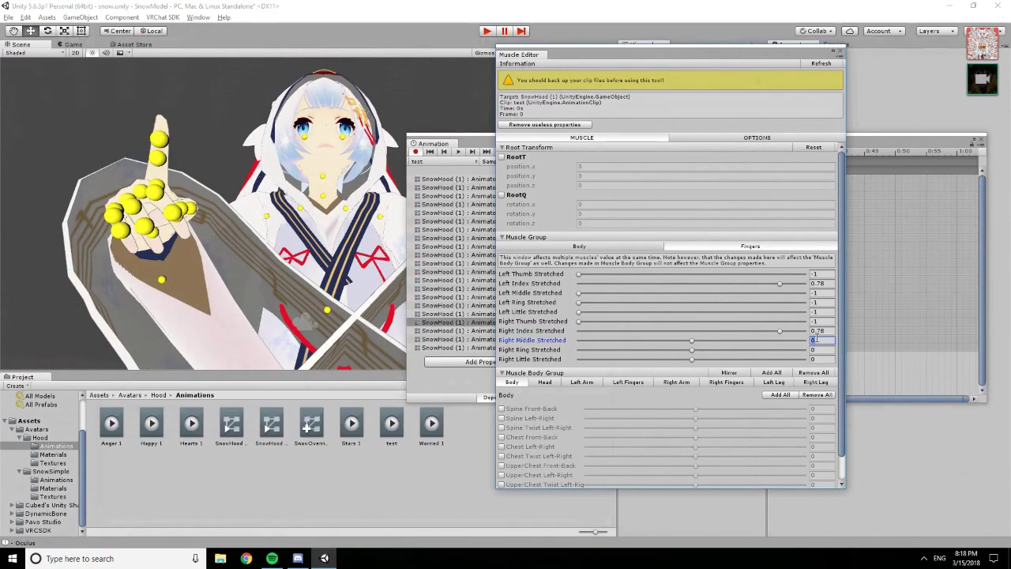
pyautogui.write('0.78')
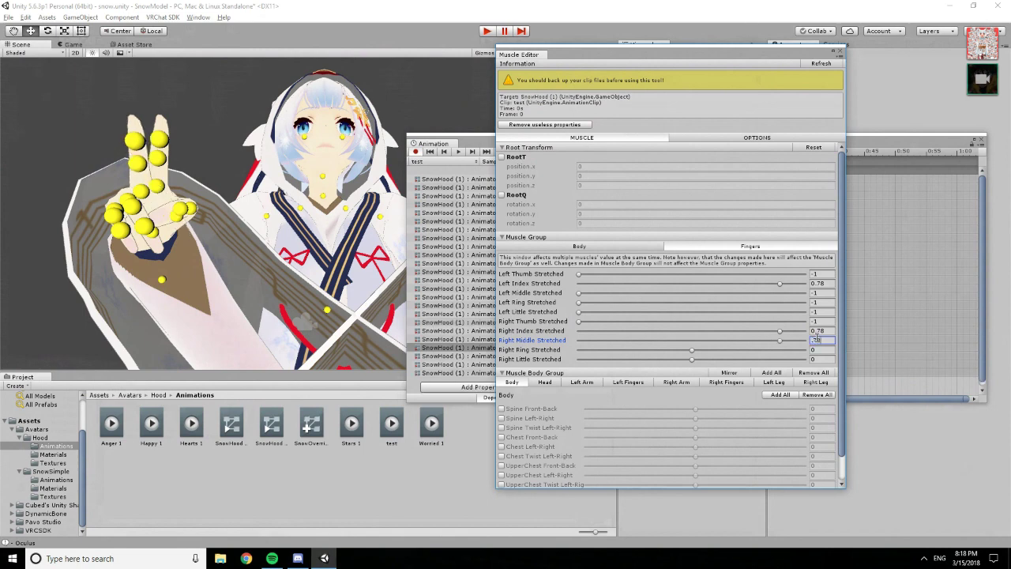
pyautogui.press('Tab')
pyautogui.write('-1')
pyautogui.press('Tab')
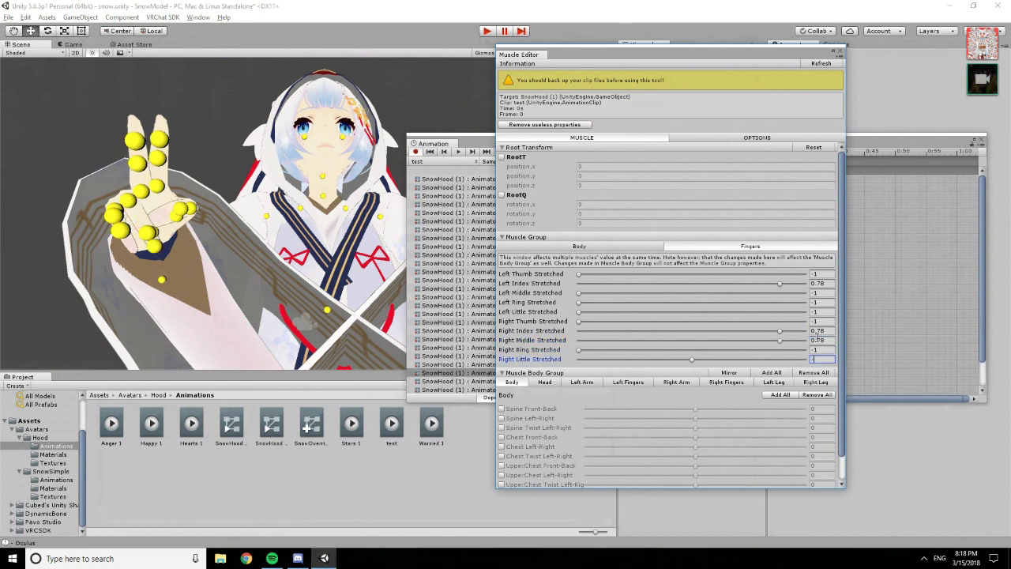
pyautogui.write('-1')
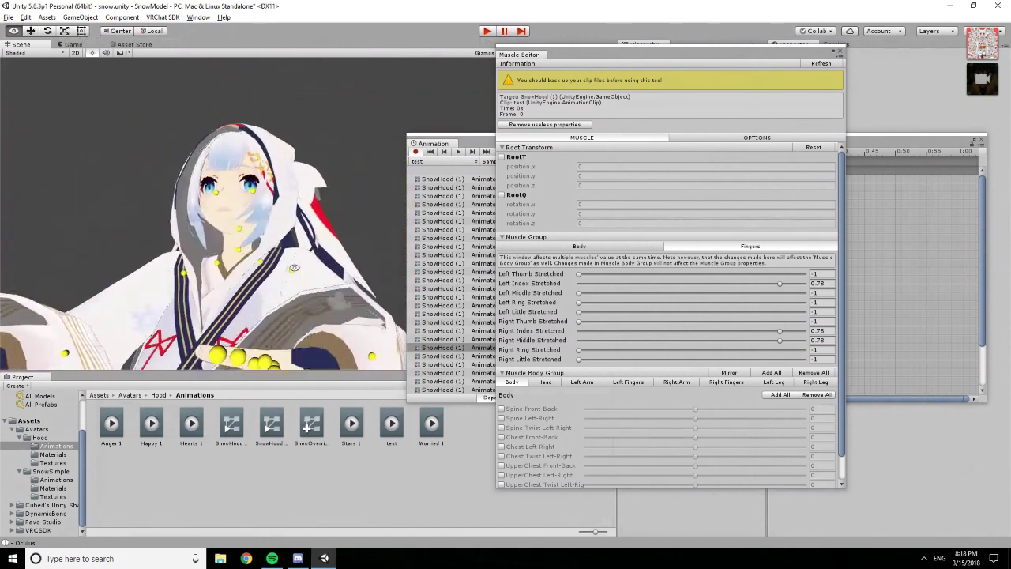
pyautogui.scroll(-5, 294, 267)
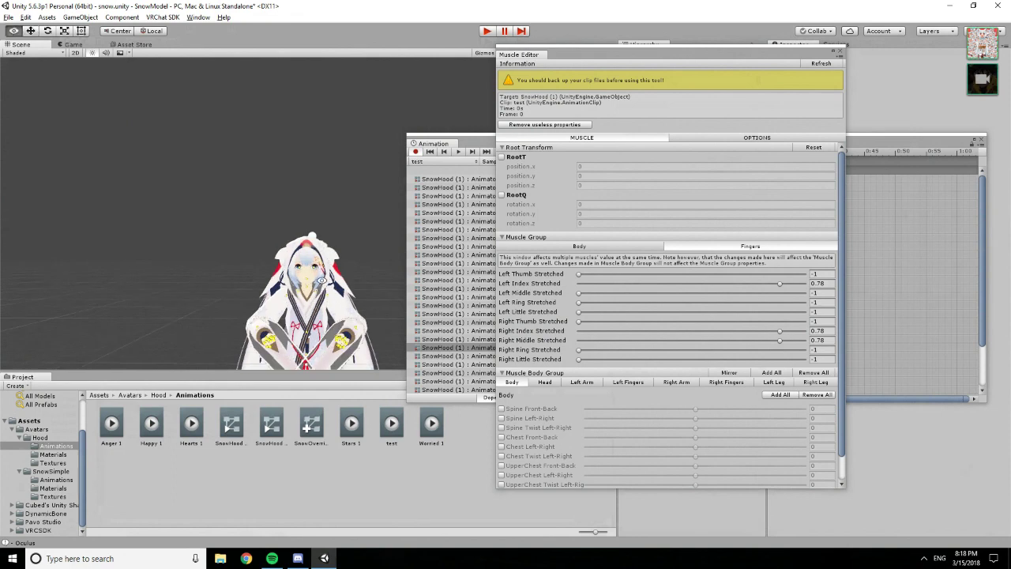
pyautogui.scroll(5, 322, 279)
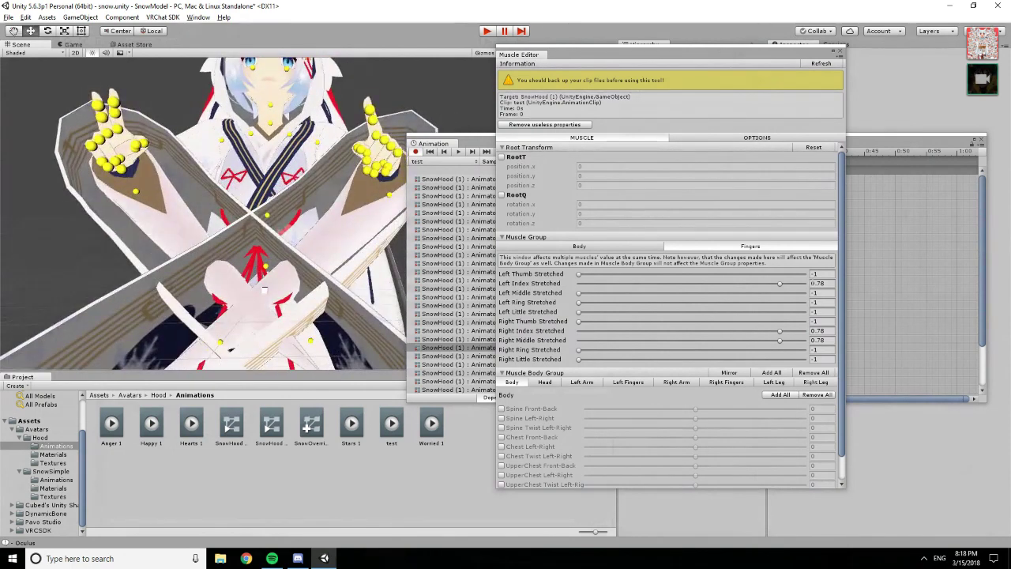
# Increase Left Index Stretched to 1 and check the straightened left index finger
pyautogui.moveTo(780, 283); pyautogui.dragTo(821, 271)
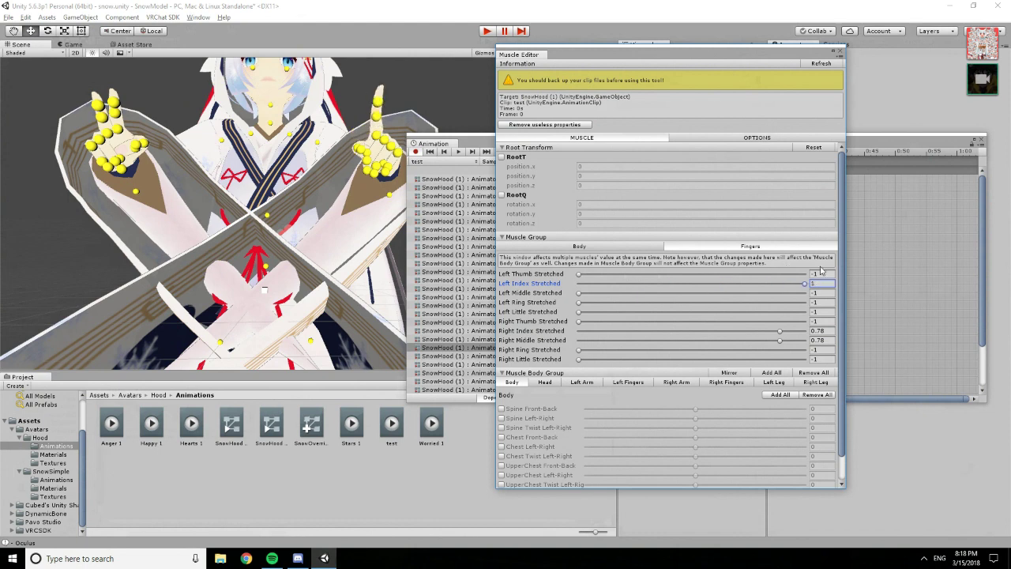
pyautogui.keyDown('alt'); pyautogui.moveTo(302, 189); pyautogui.dragTo(283, 205); pyautogui.keyUp('alt')
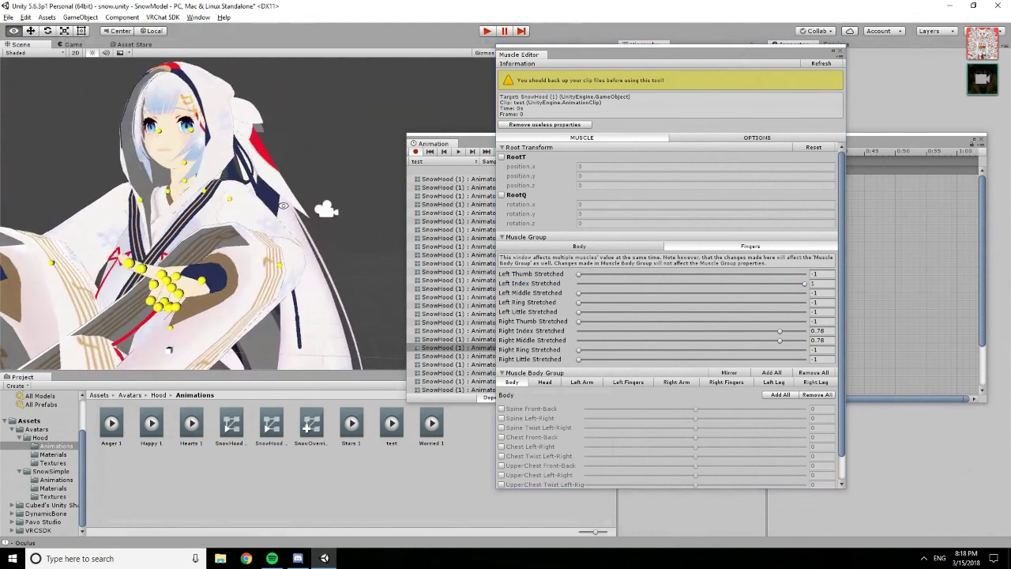
pyautogui.keyDown('alt'); pyautogui.moveTo(189, 271); pyautogui.dragTo(207, 165); pyautogui.keyUp('alt')
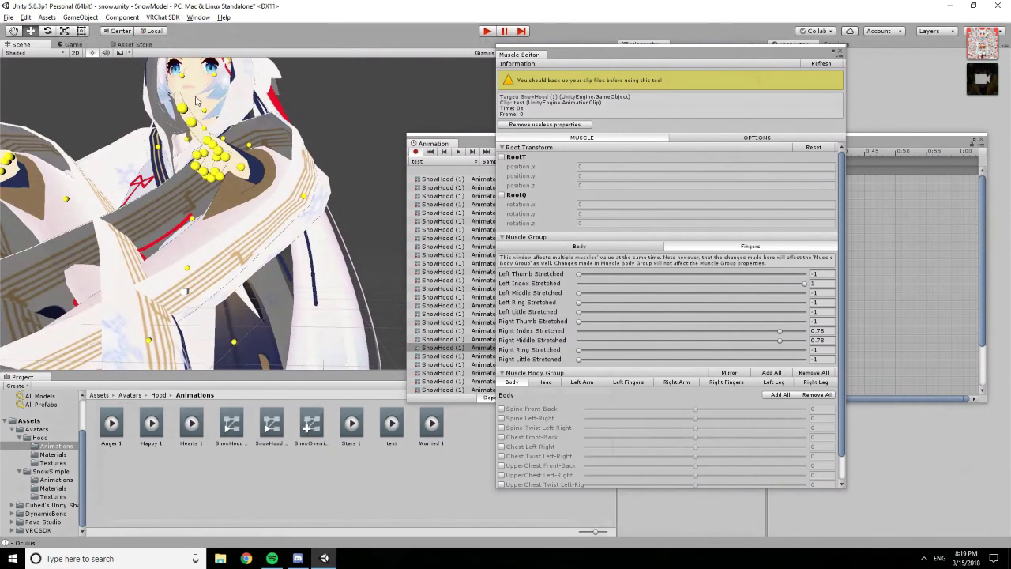
# Close the Muscle Editor and Animation windows, and exit the snow project without saving the scene
pyautogui.click(841, 53)
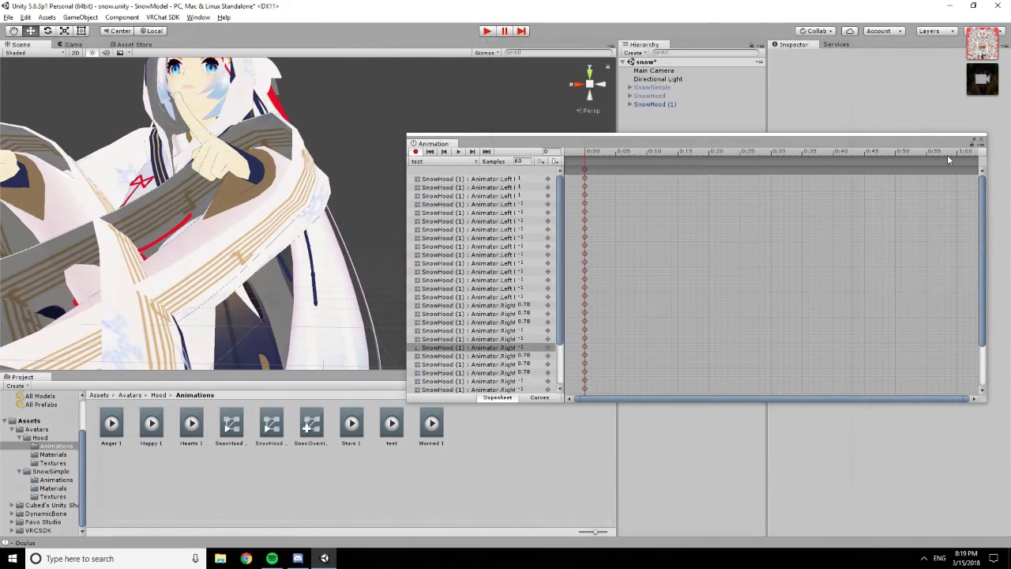
pyautogui.click(981, 143)
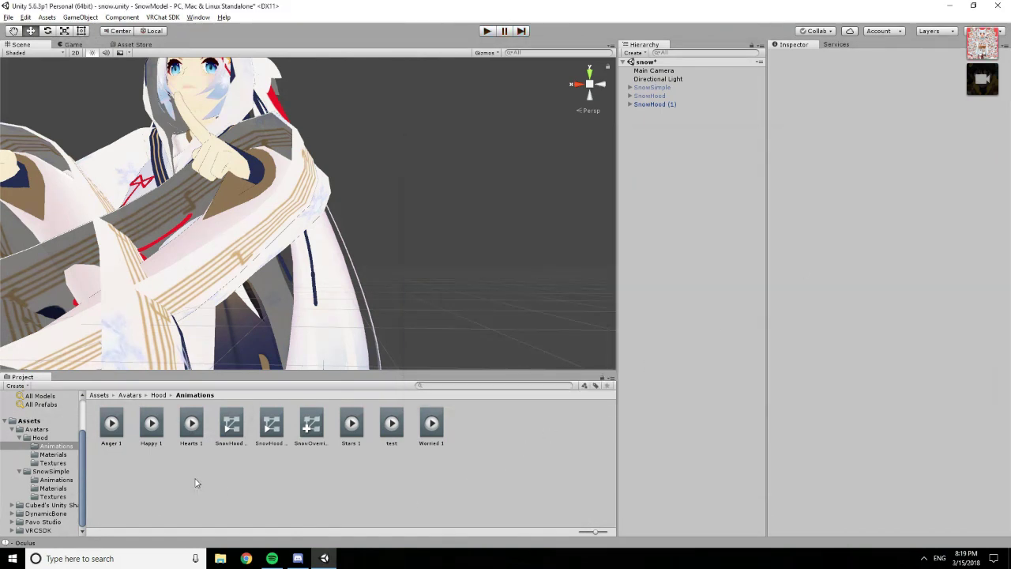
pyautogui.click(997, 6)
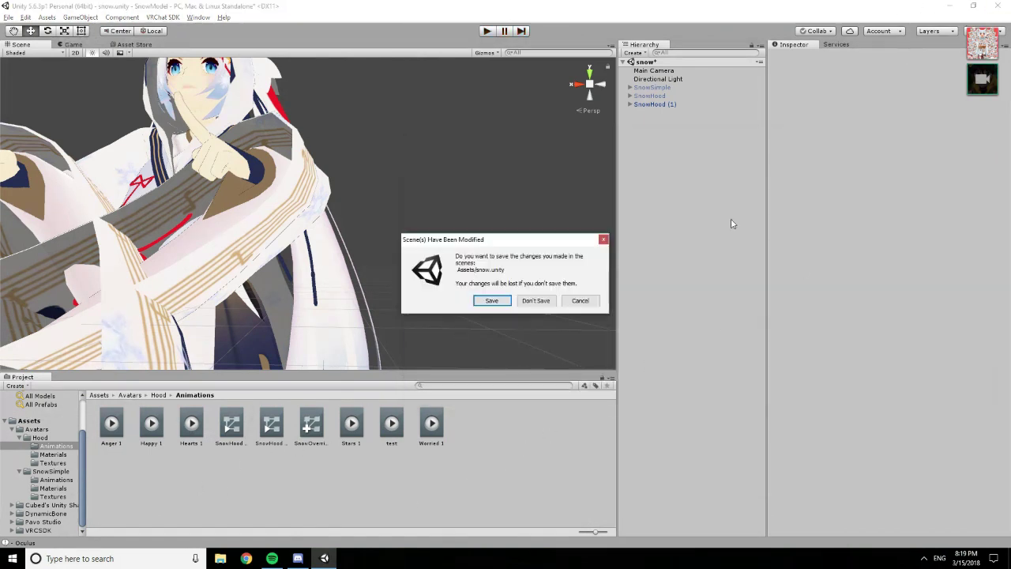
pyautogui.click(535, 300)
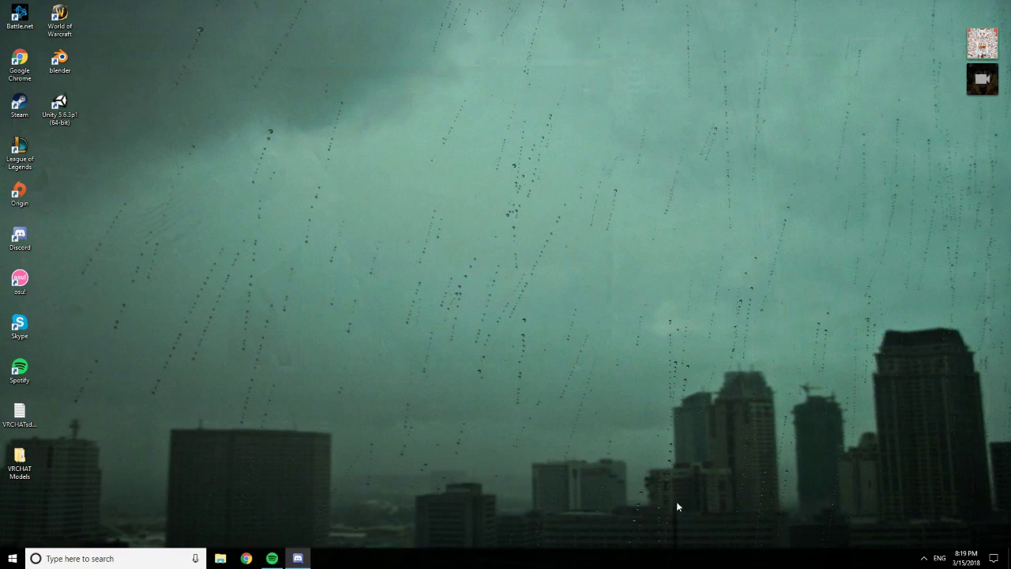
pyautogui.click(923, 559)
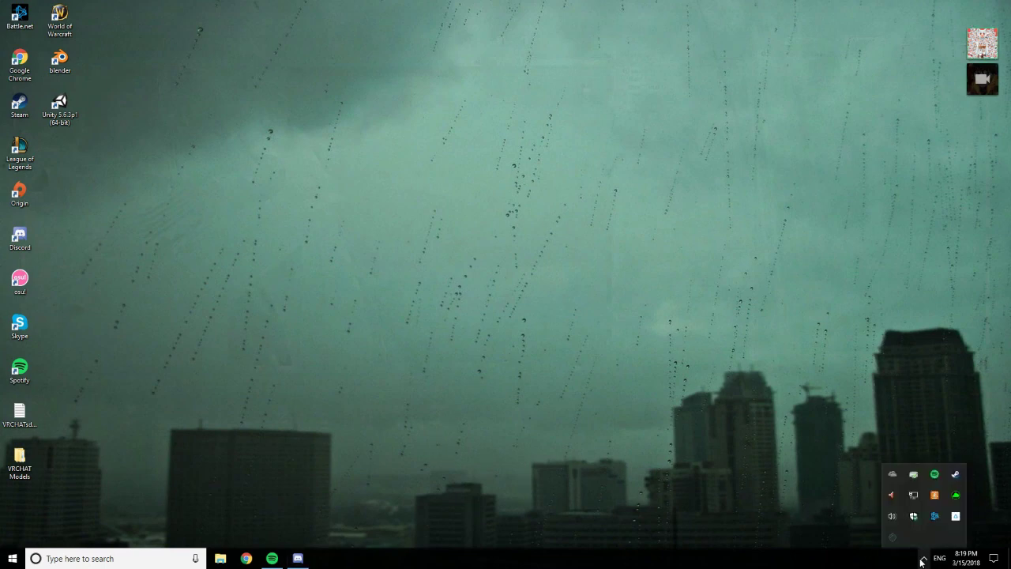
pyautogui.click(923, 558)
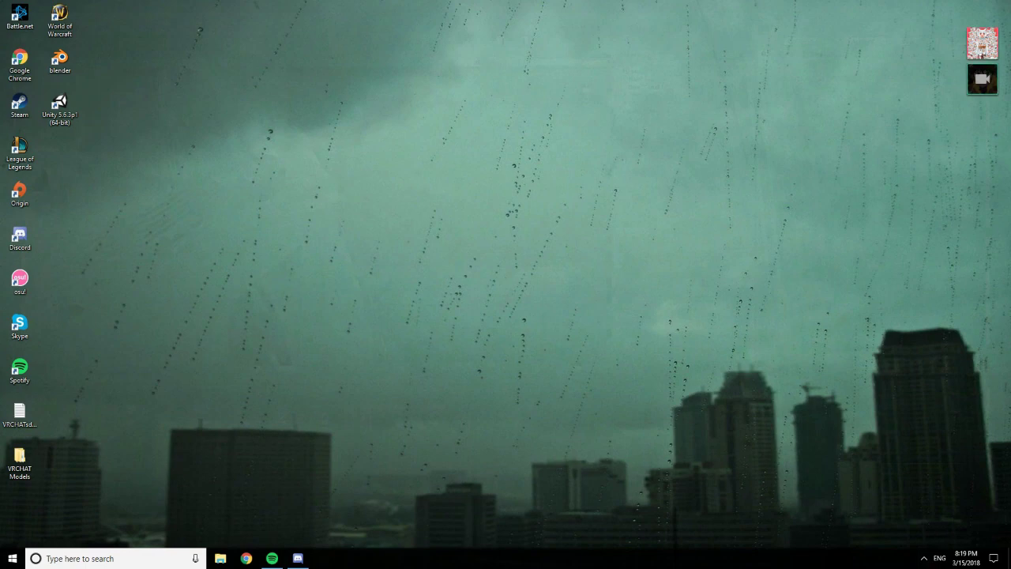